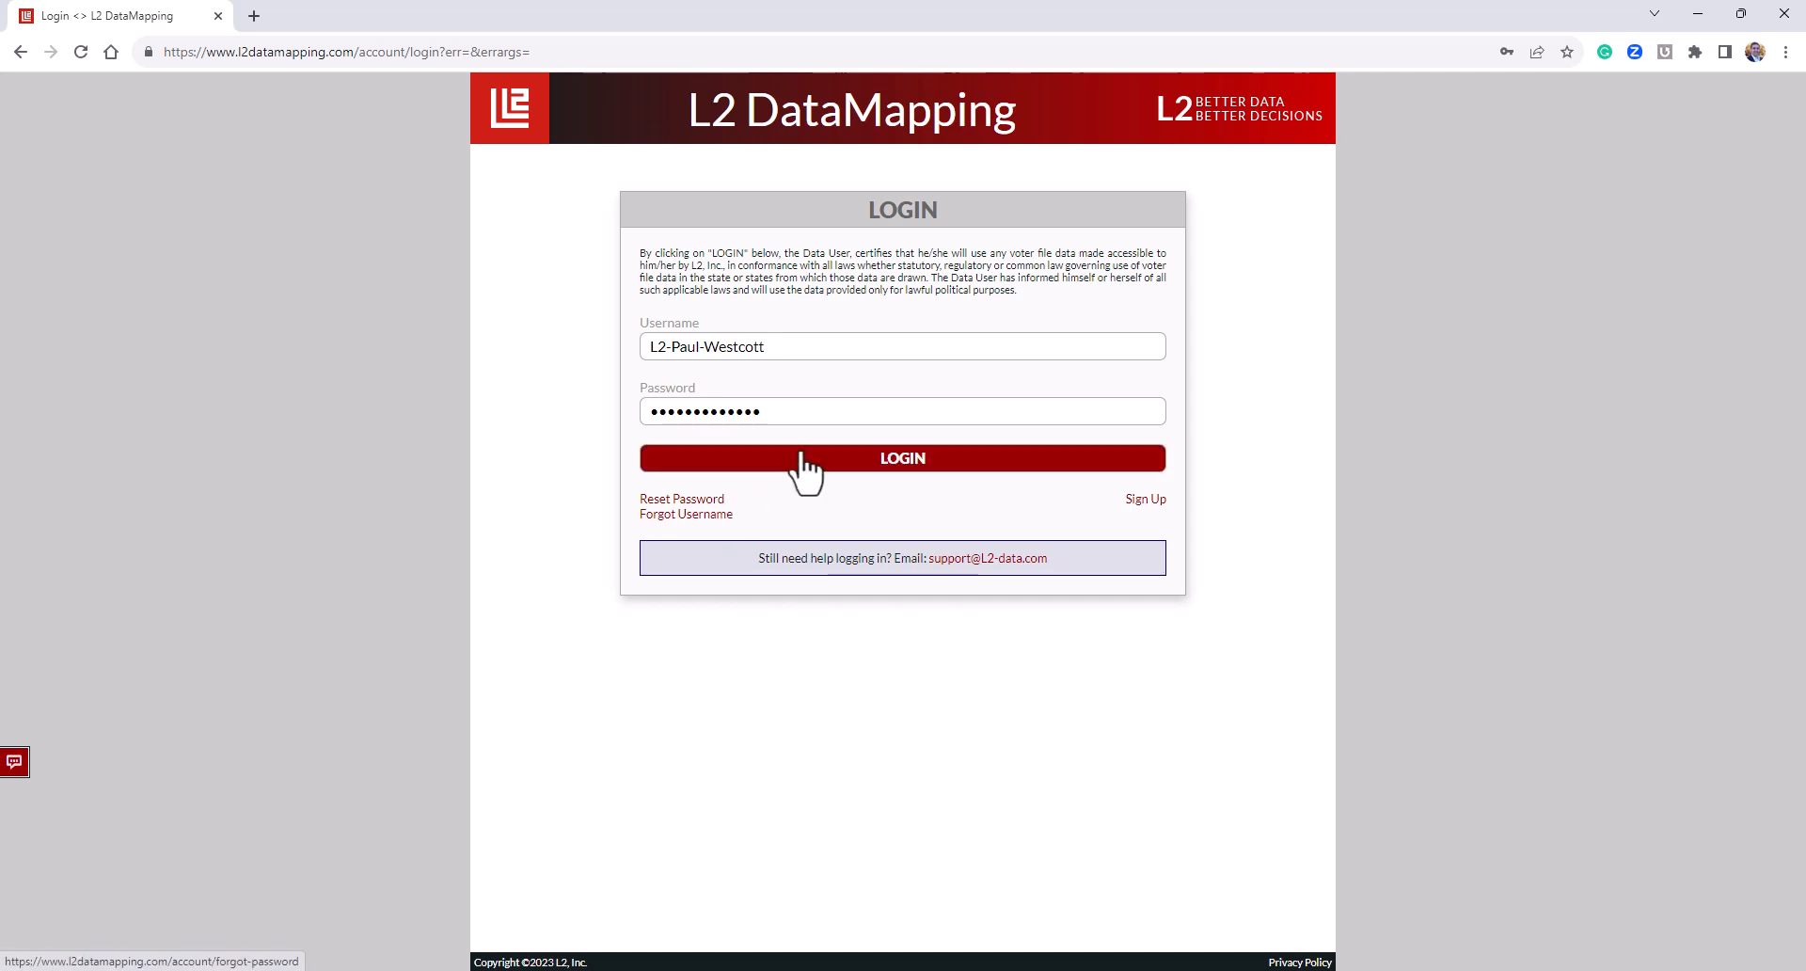
Sign in with the saved DTC Consulting username and its stored account password.
triple_click(767, 347)
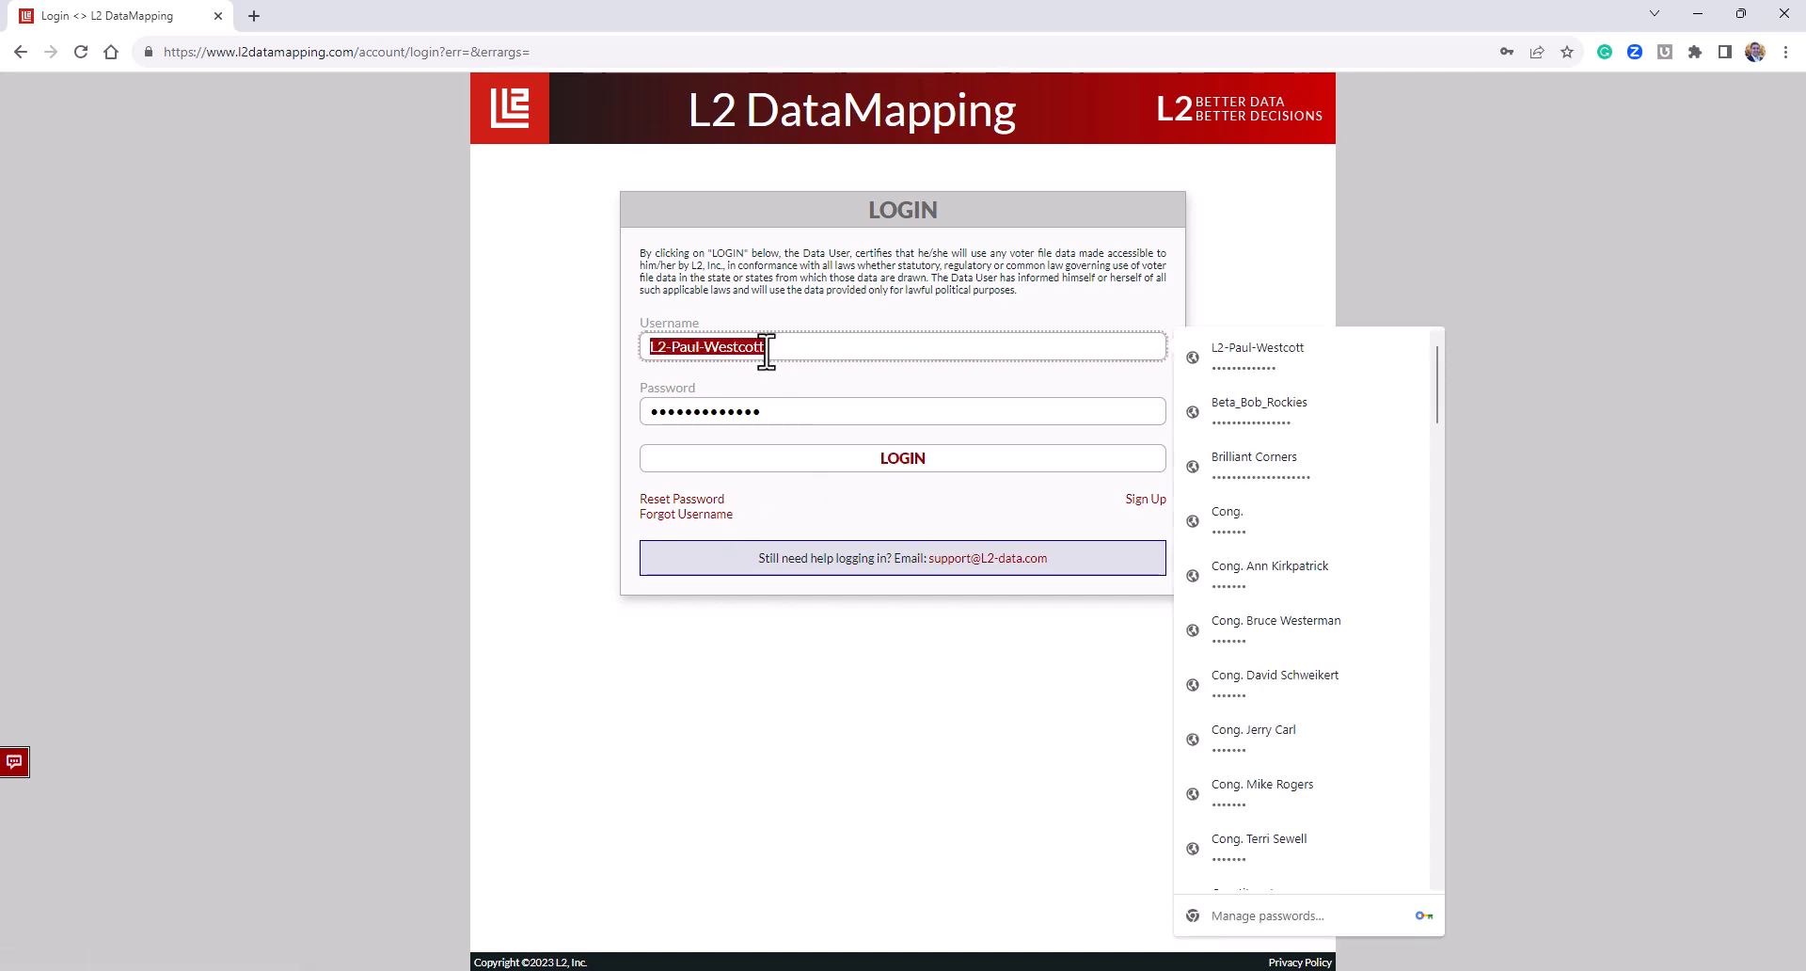
text(DTC)
key(Down)
key(Down)
key(Return)
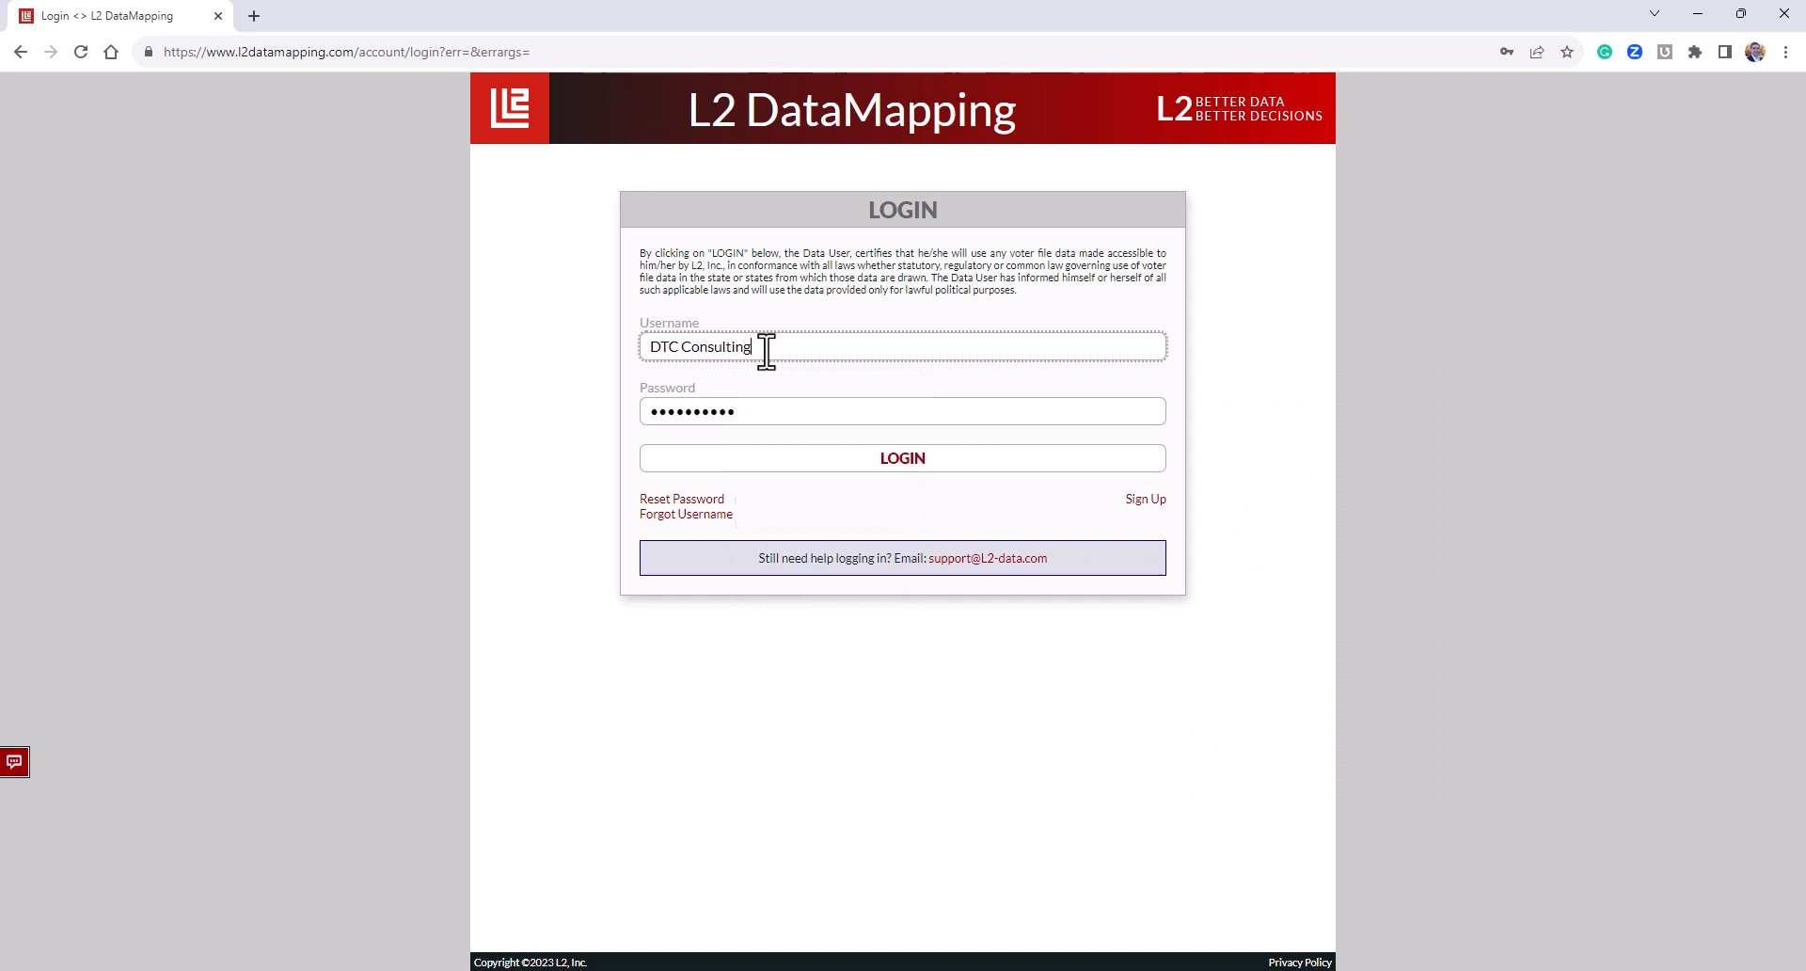
click(763, 461)
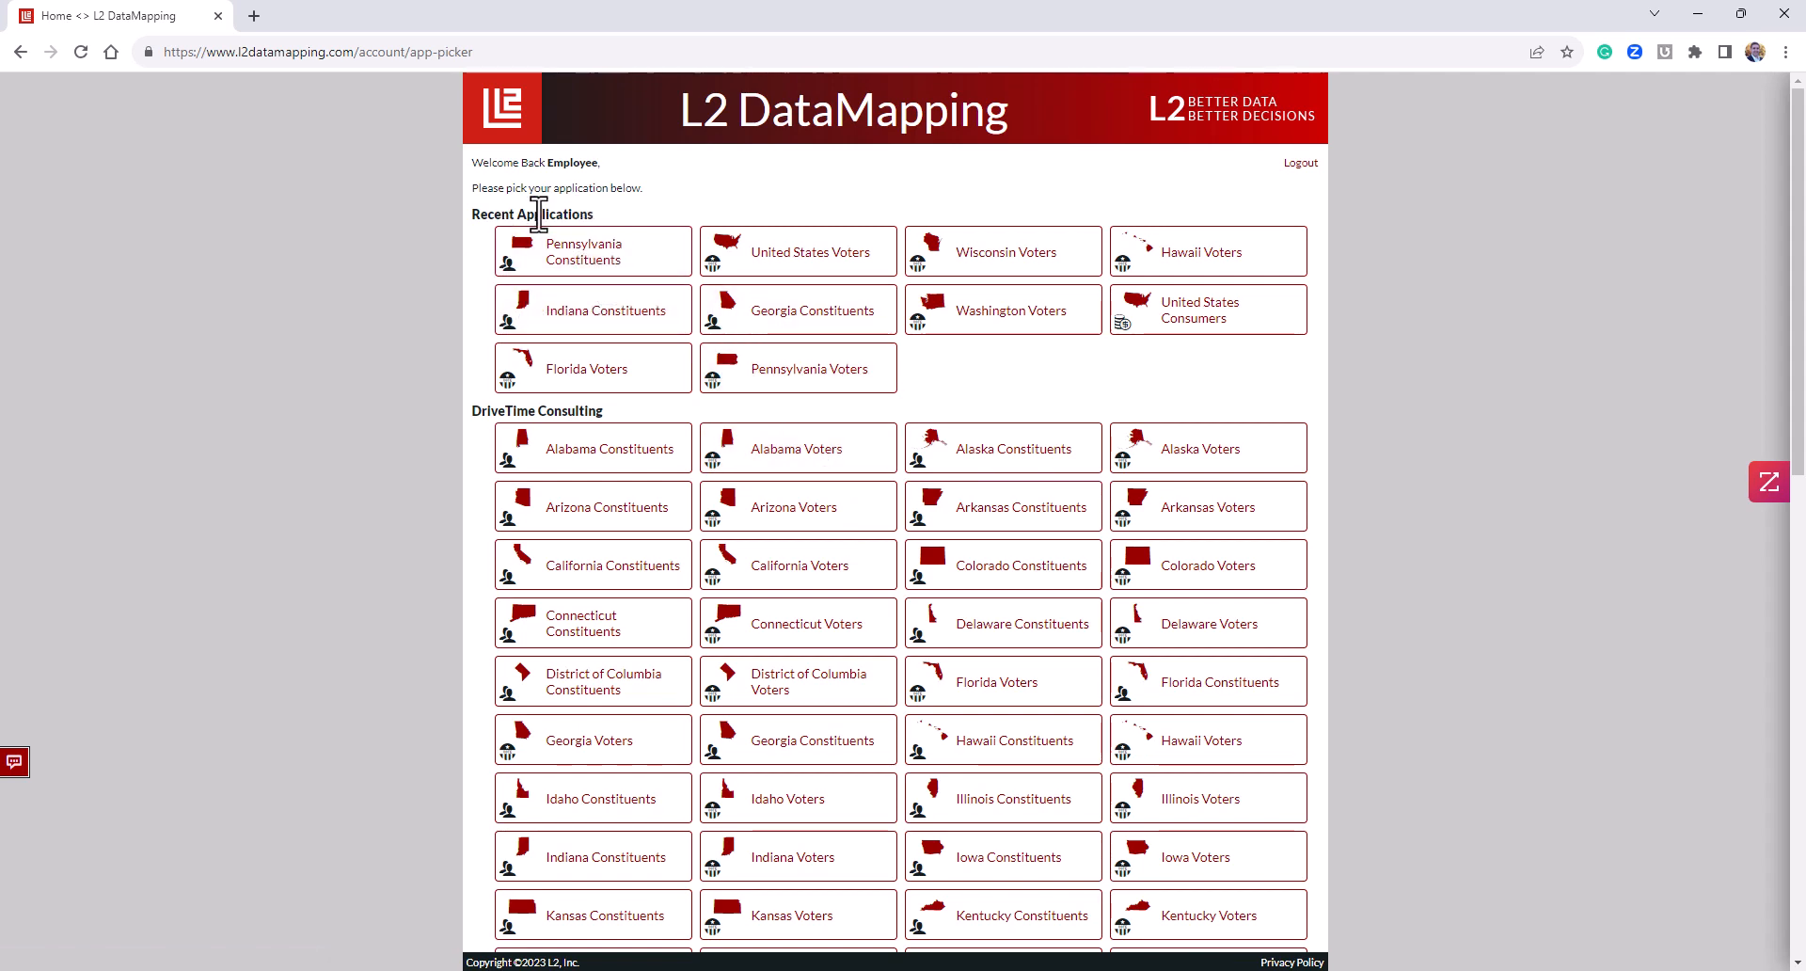
Look through the available state applications and open the recent Pennsylvania Constituents application.
scroll(927, 564, down, 4)
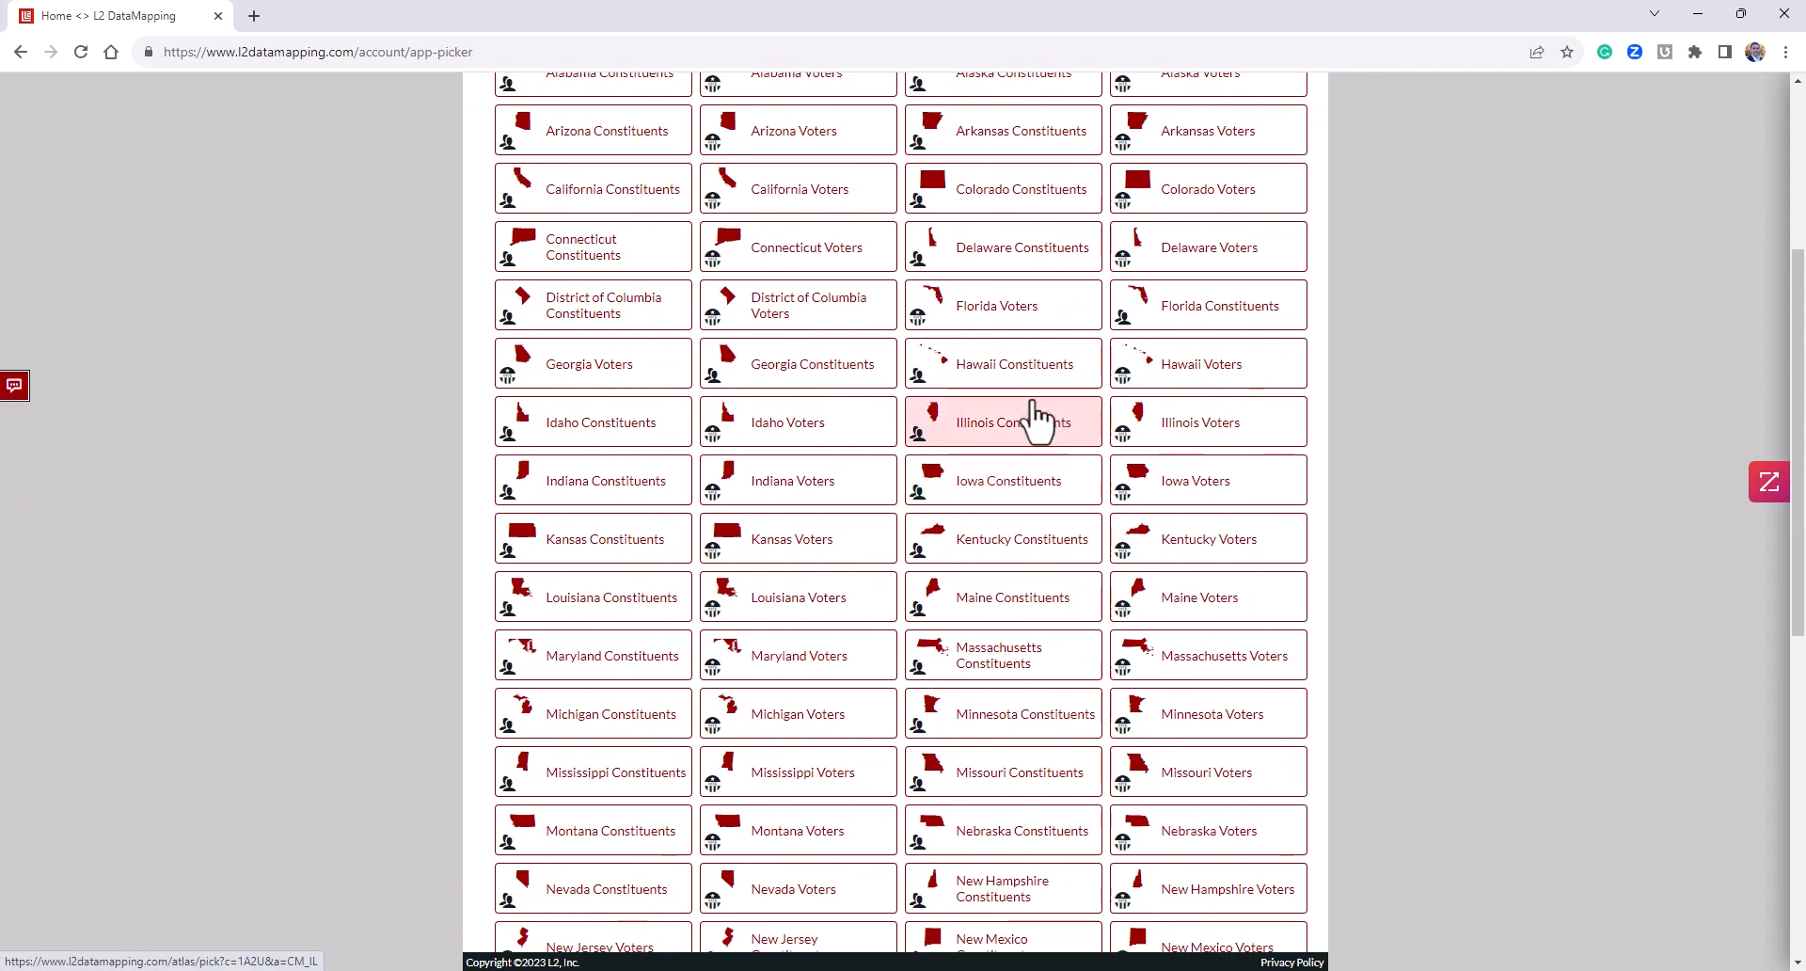
scroll(1034, 425, down, 3)
scroll(1089, 621, up, 1)
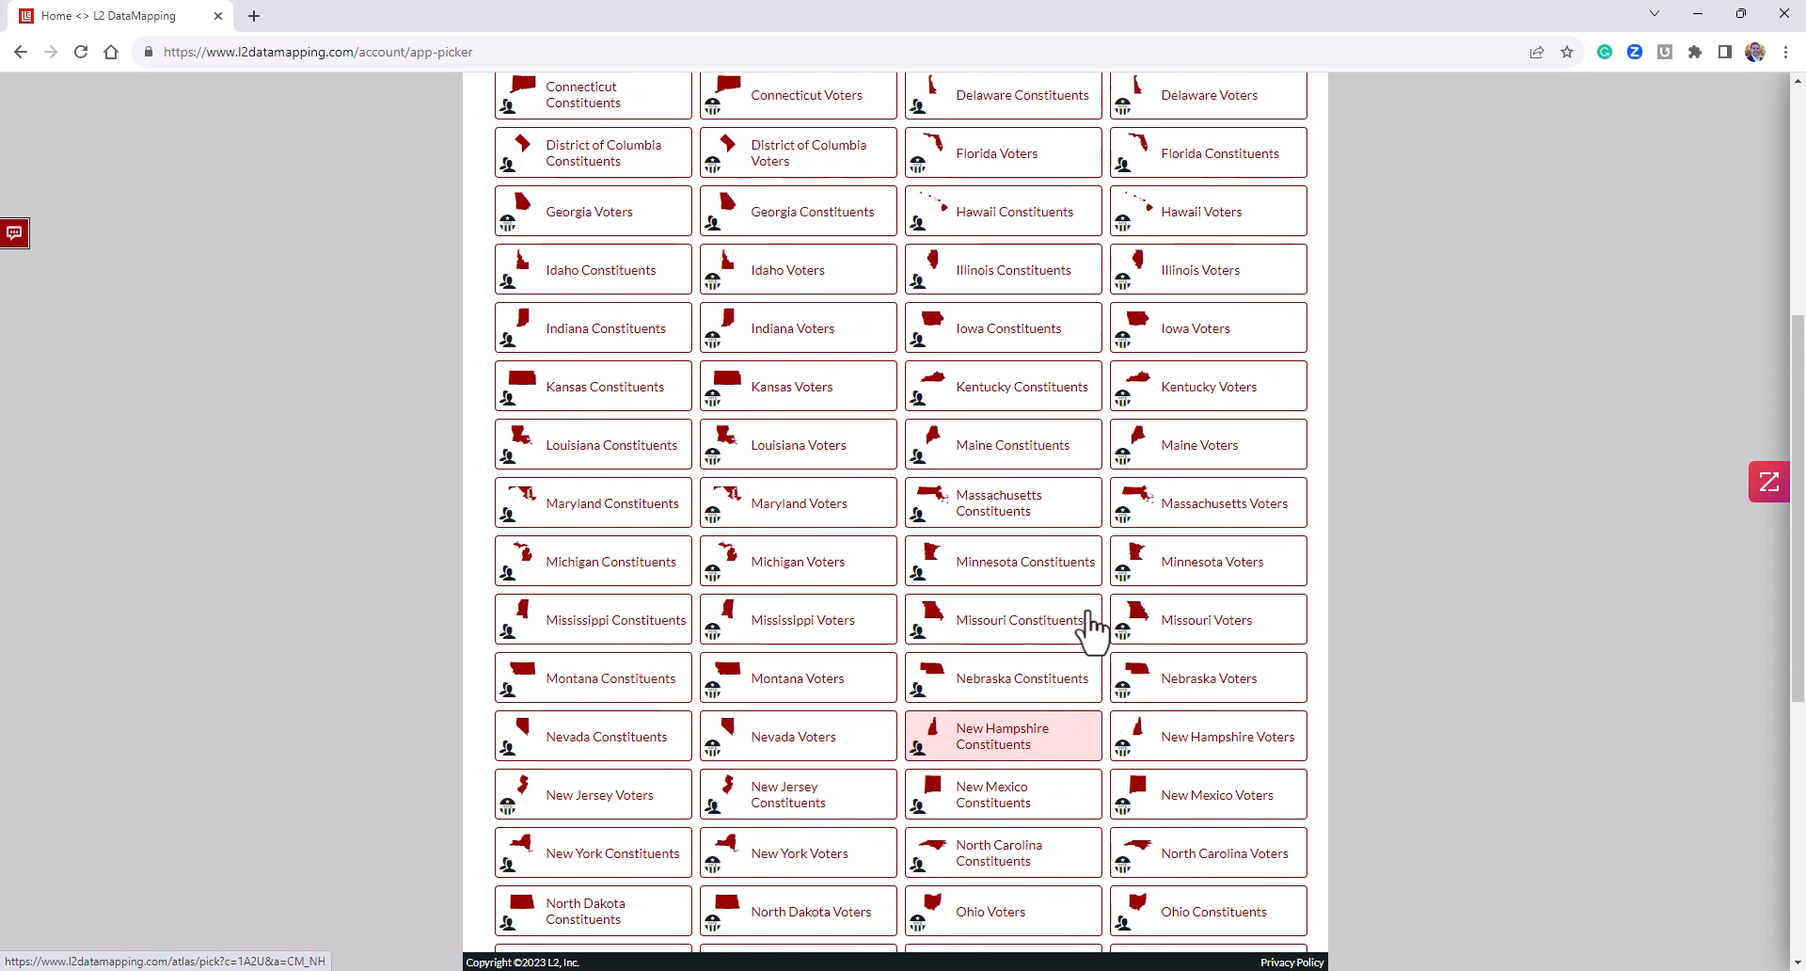
scroll(1091, 628, up, 6)
scroll(1166, 602, down, 4)
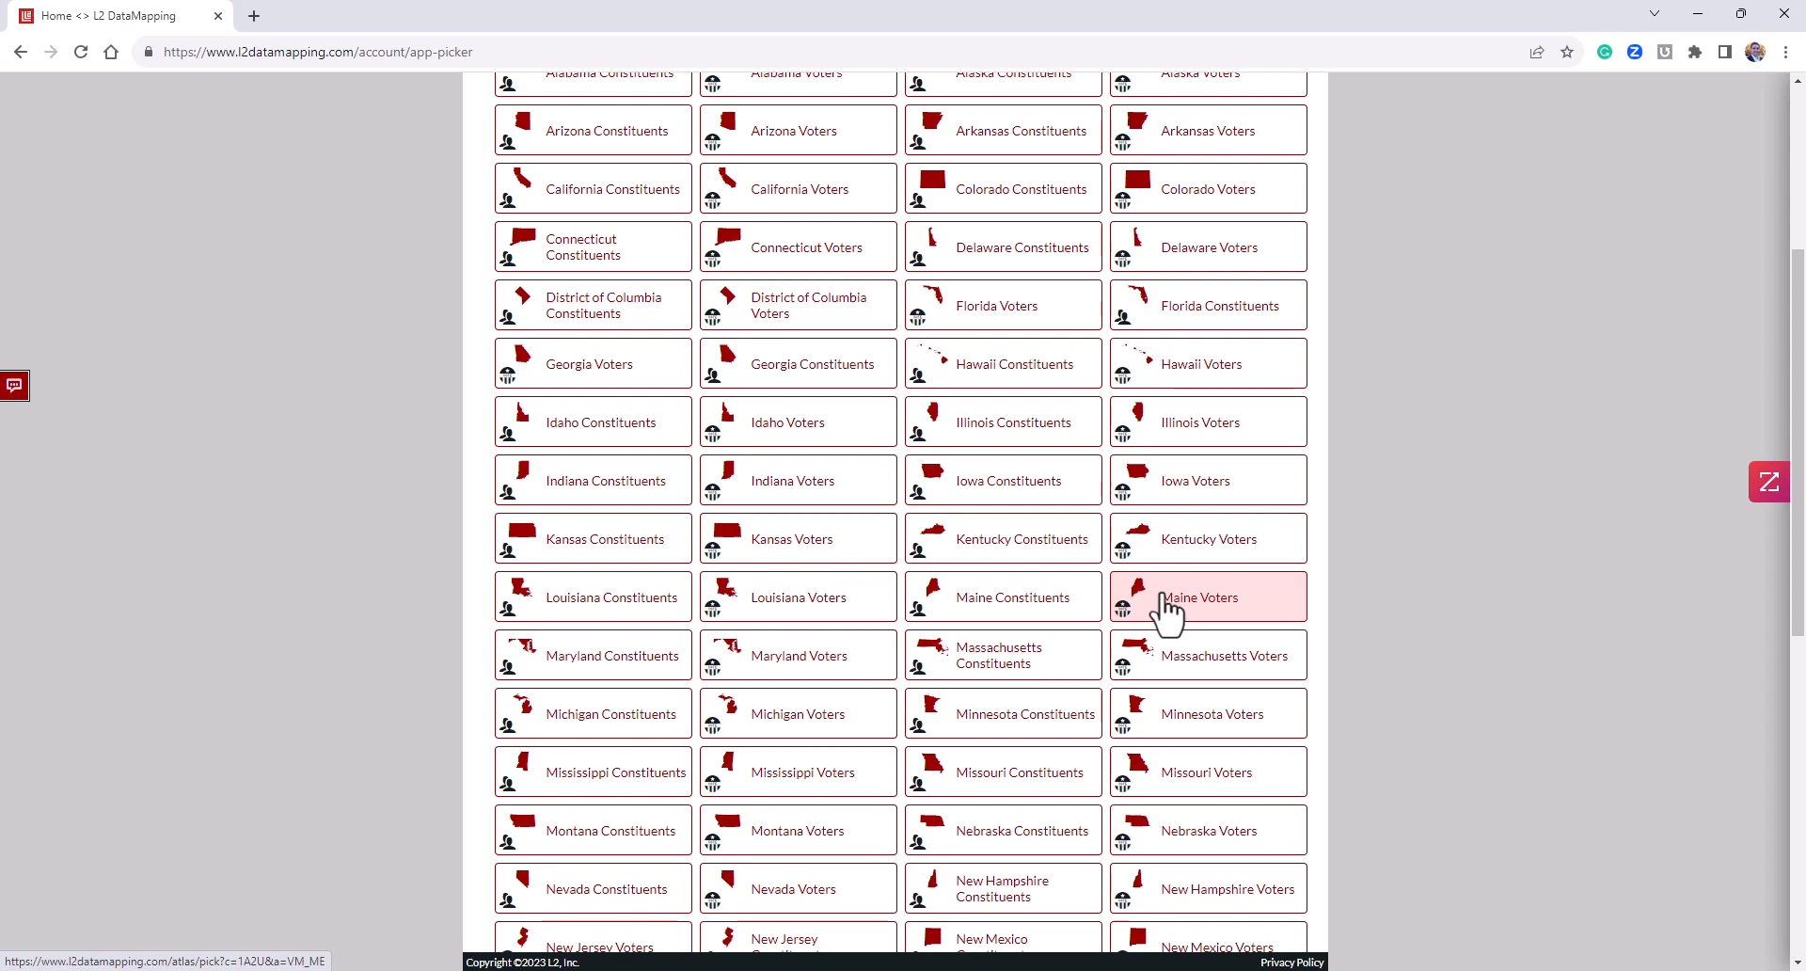
scroll(1166, 609, up, 4)
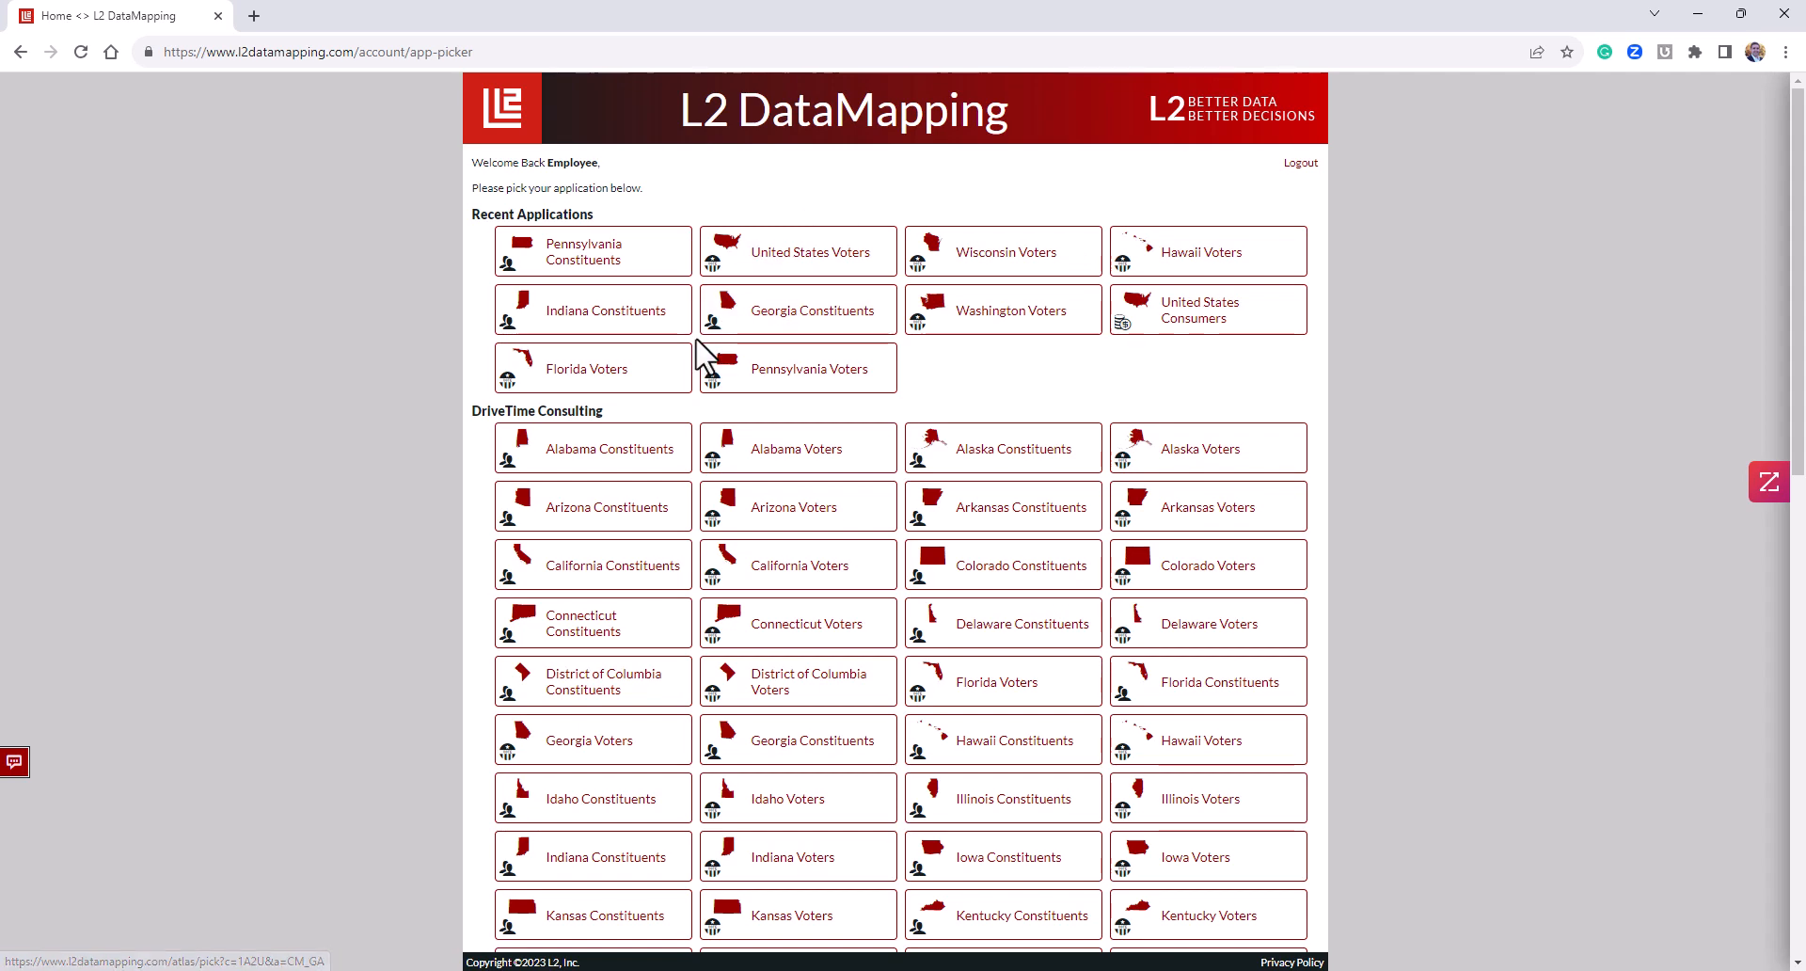
click(608, 270)
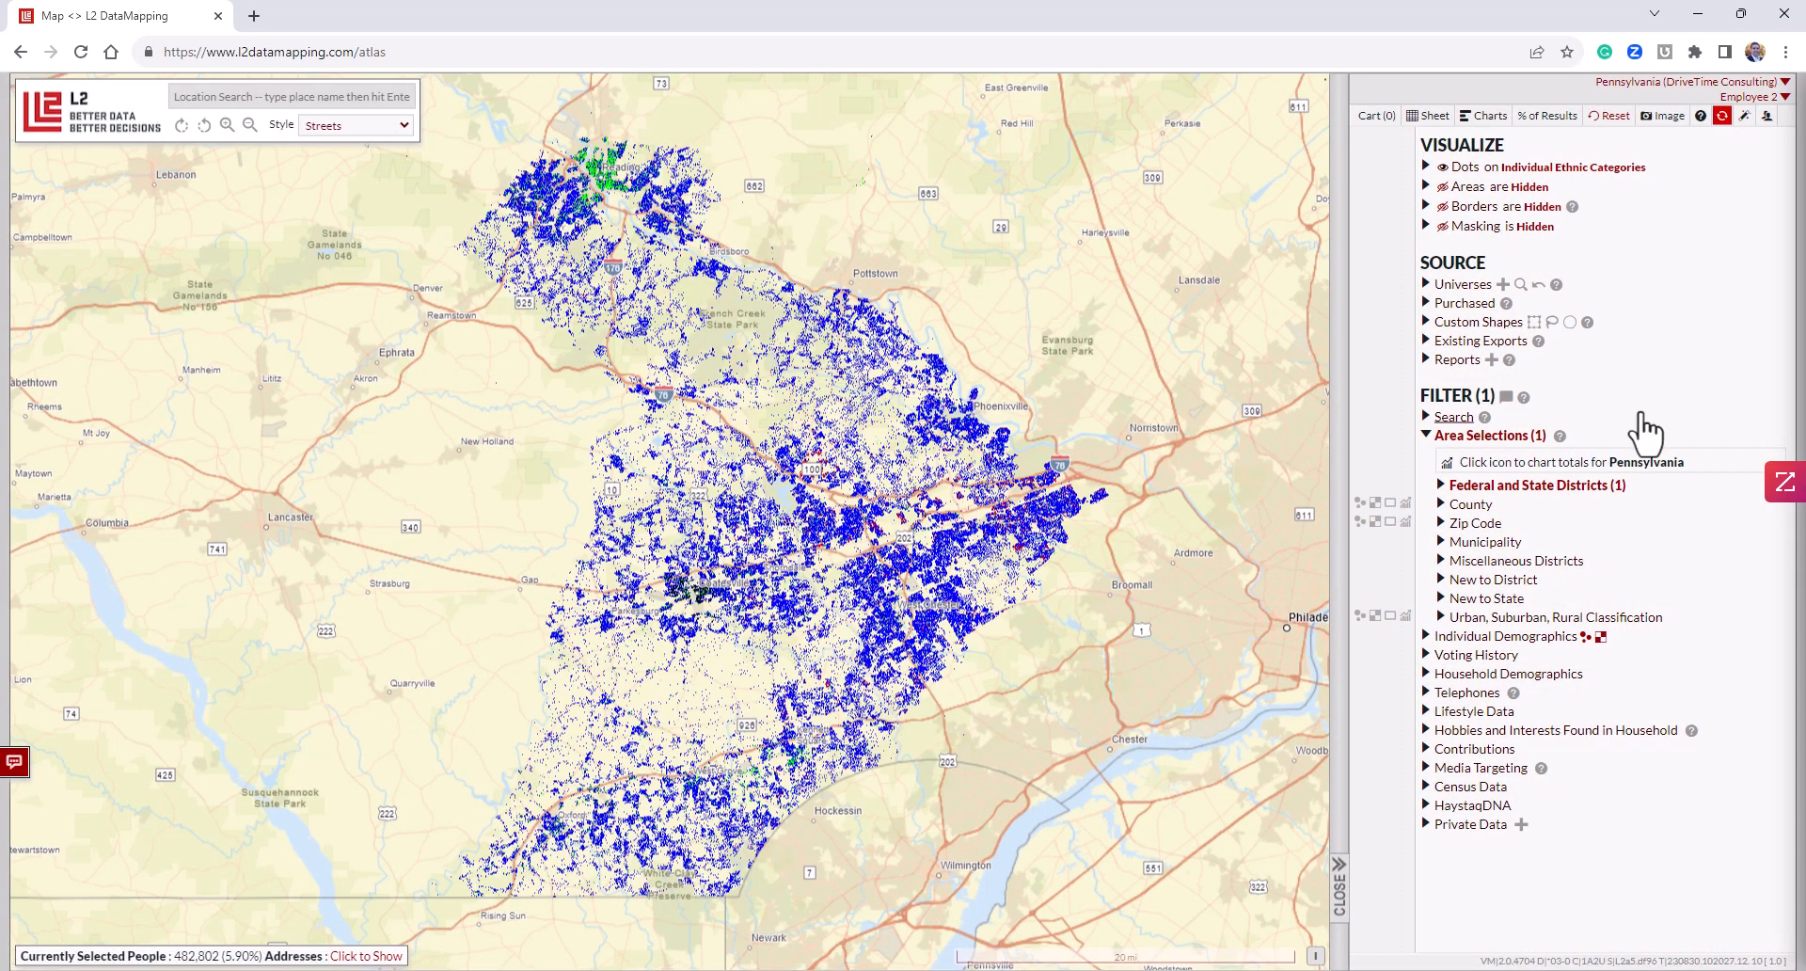
Open the Give Feedback form to view its request options, and close it without submitting anything.
click(1785, 485)
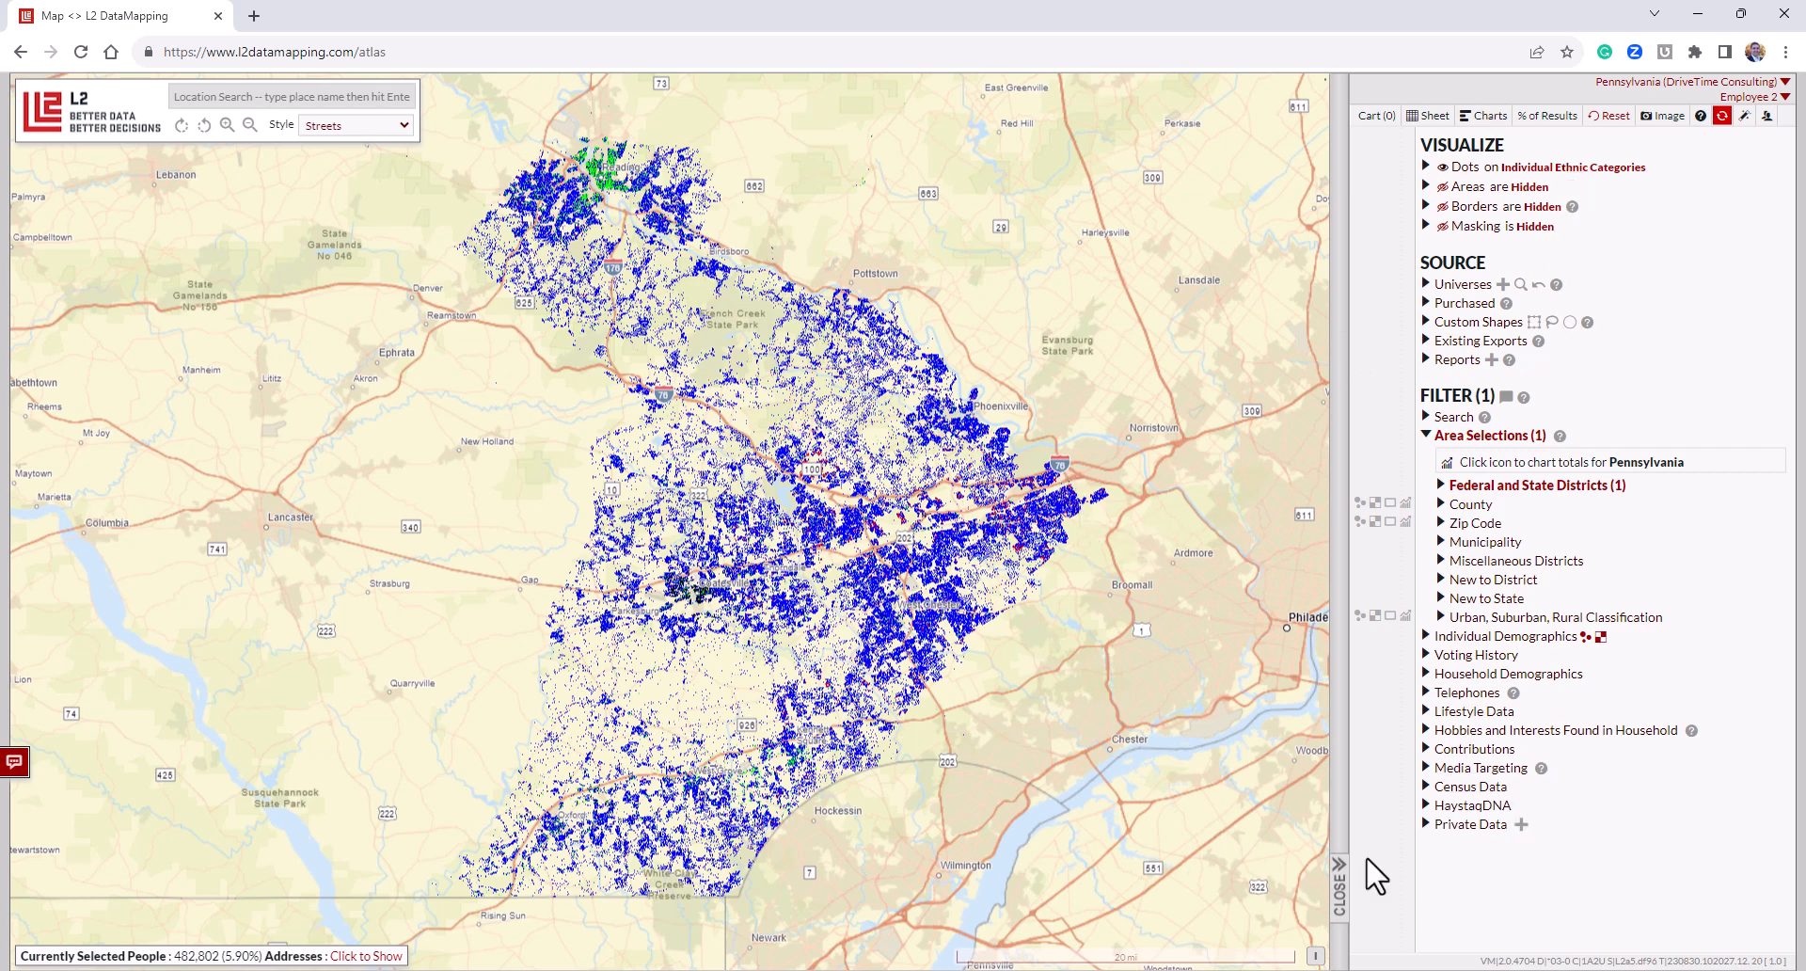
click(20, 760)
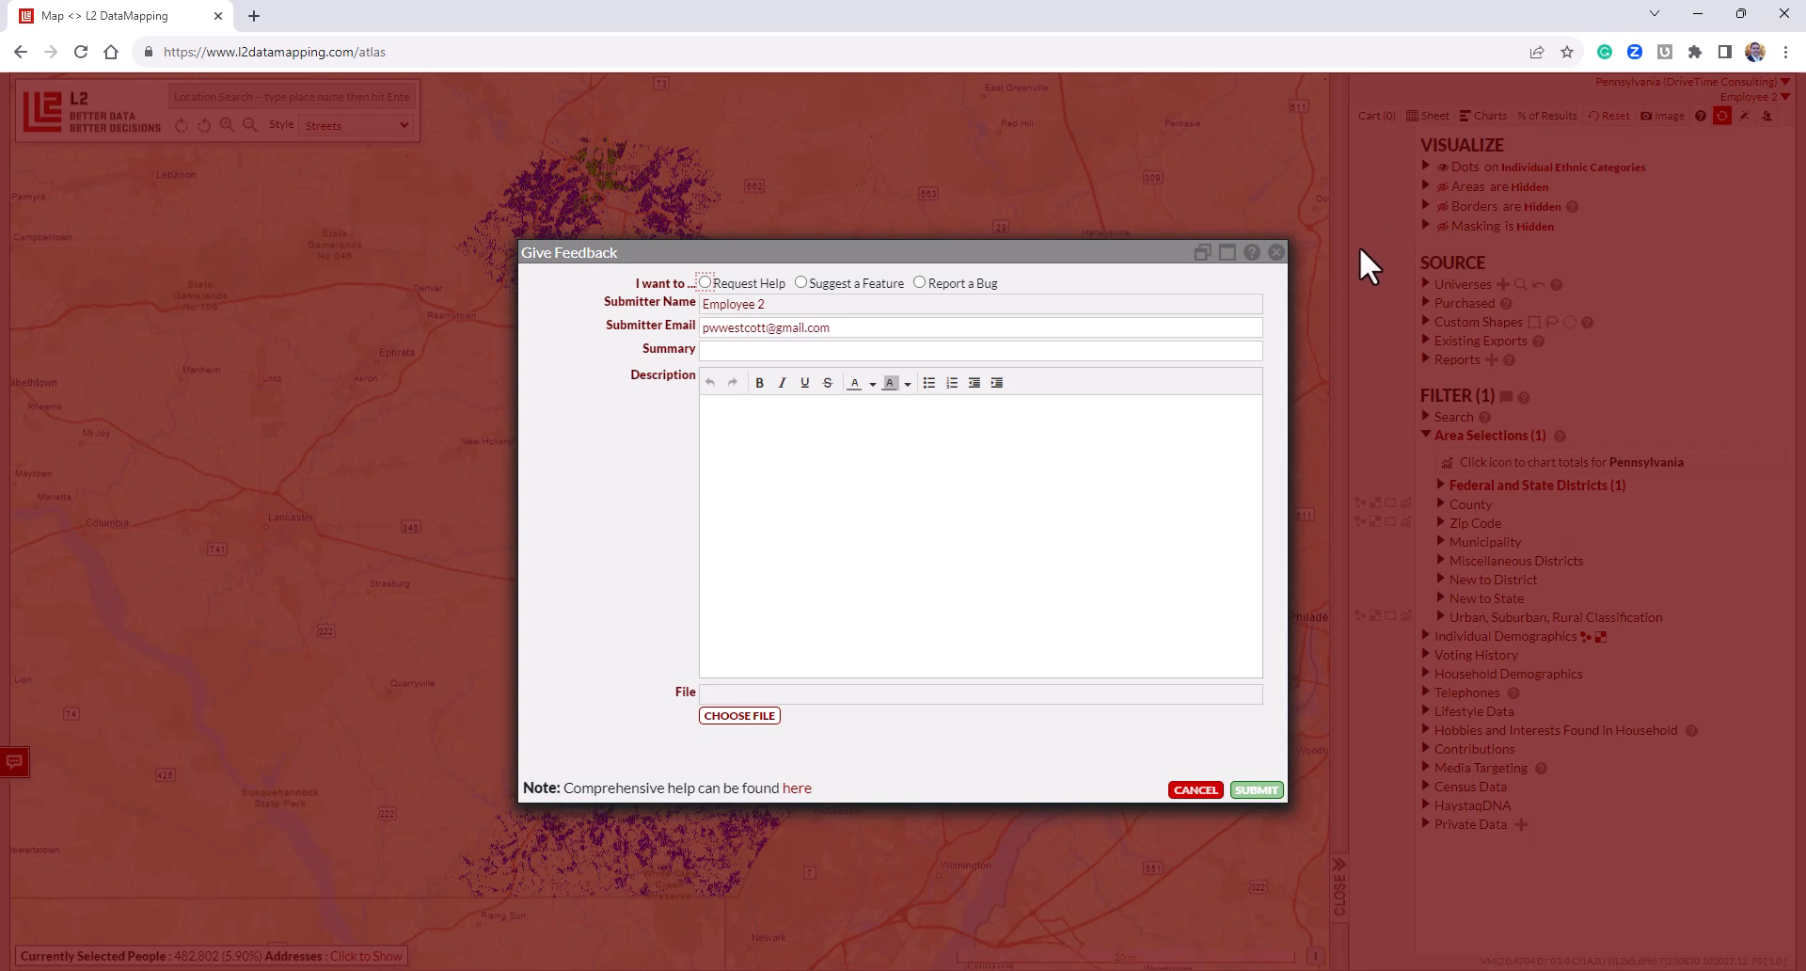
click(1276, 253)
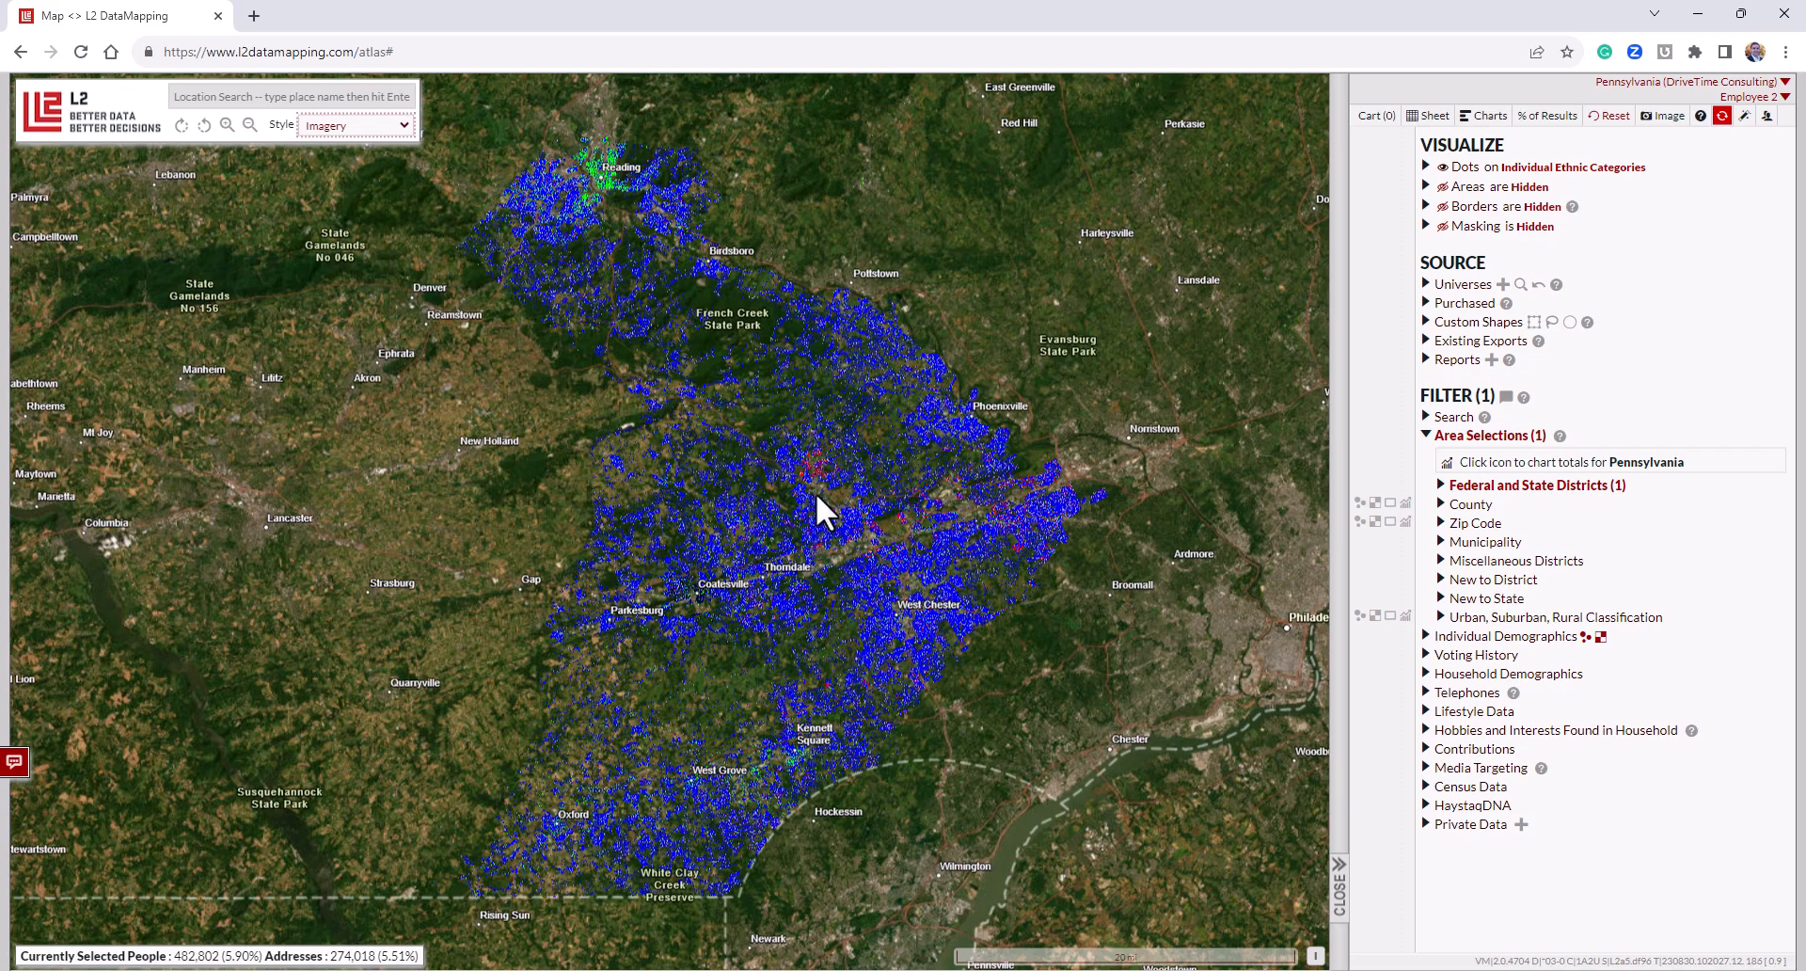
Examine the ethnic category dots on individual houses around Dover Court Pl and Geddy Ln in the Imagery map style.
scroll(816, 493, up, 5)
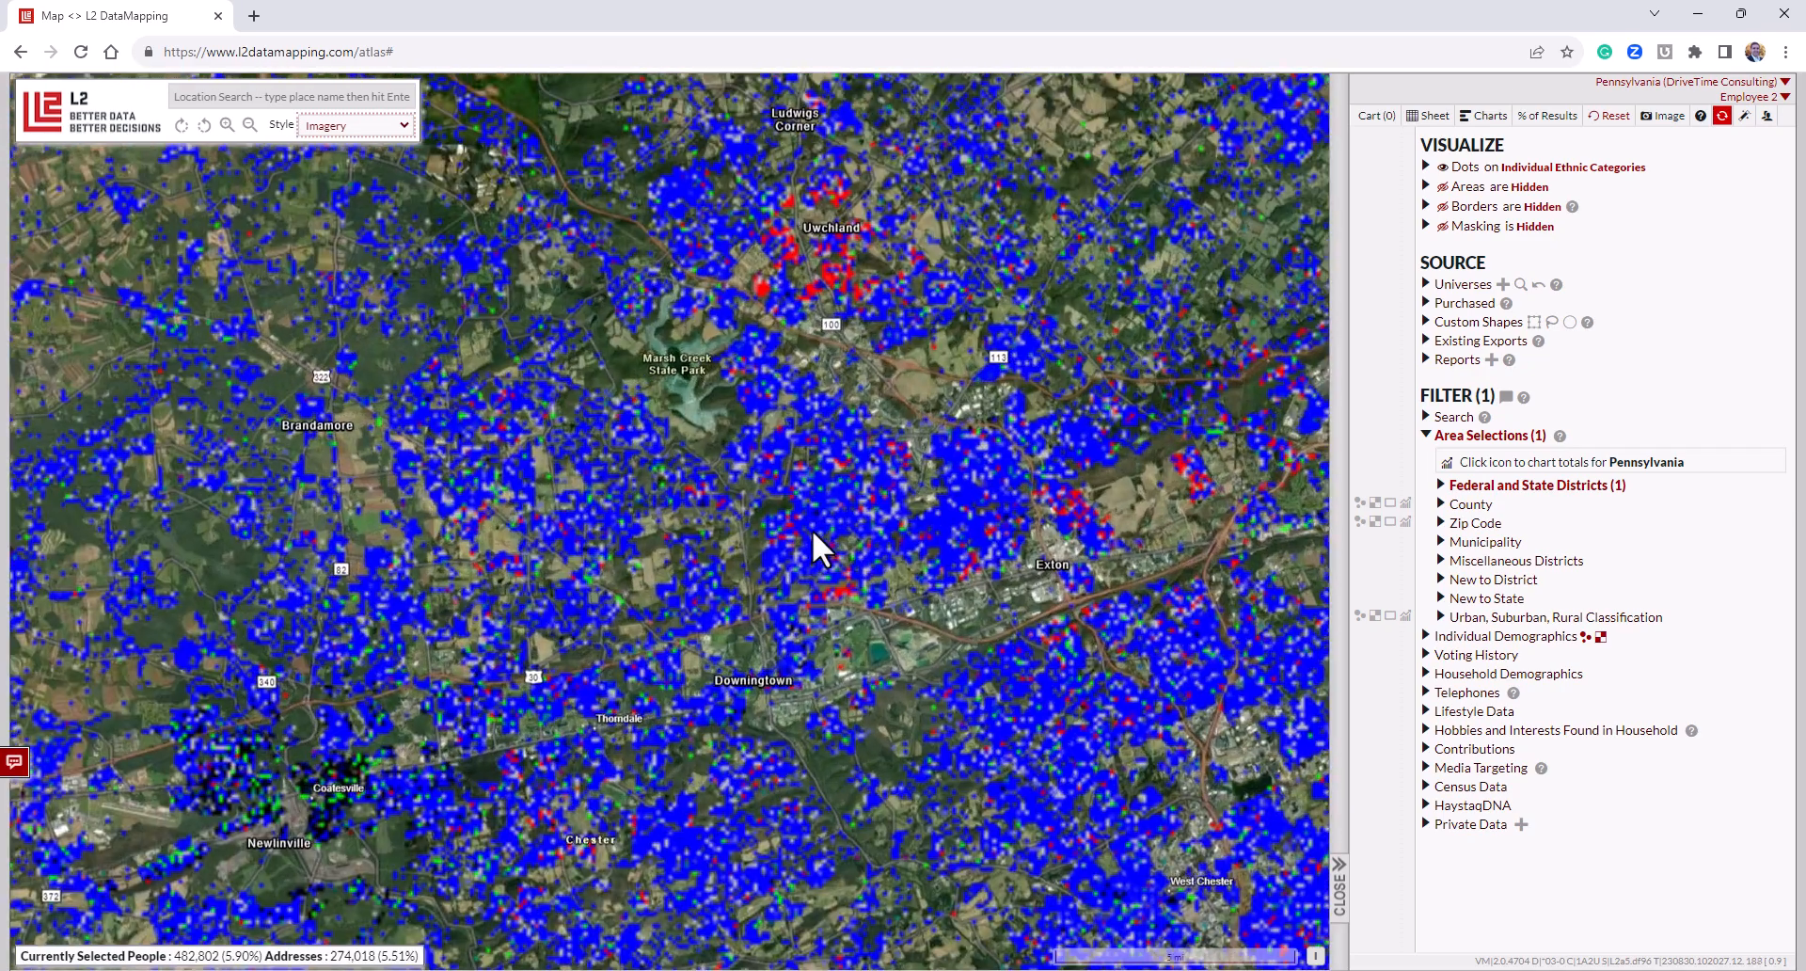
scroll(807, 510, up, 3)
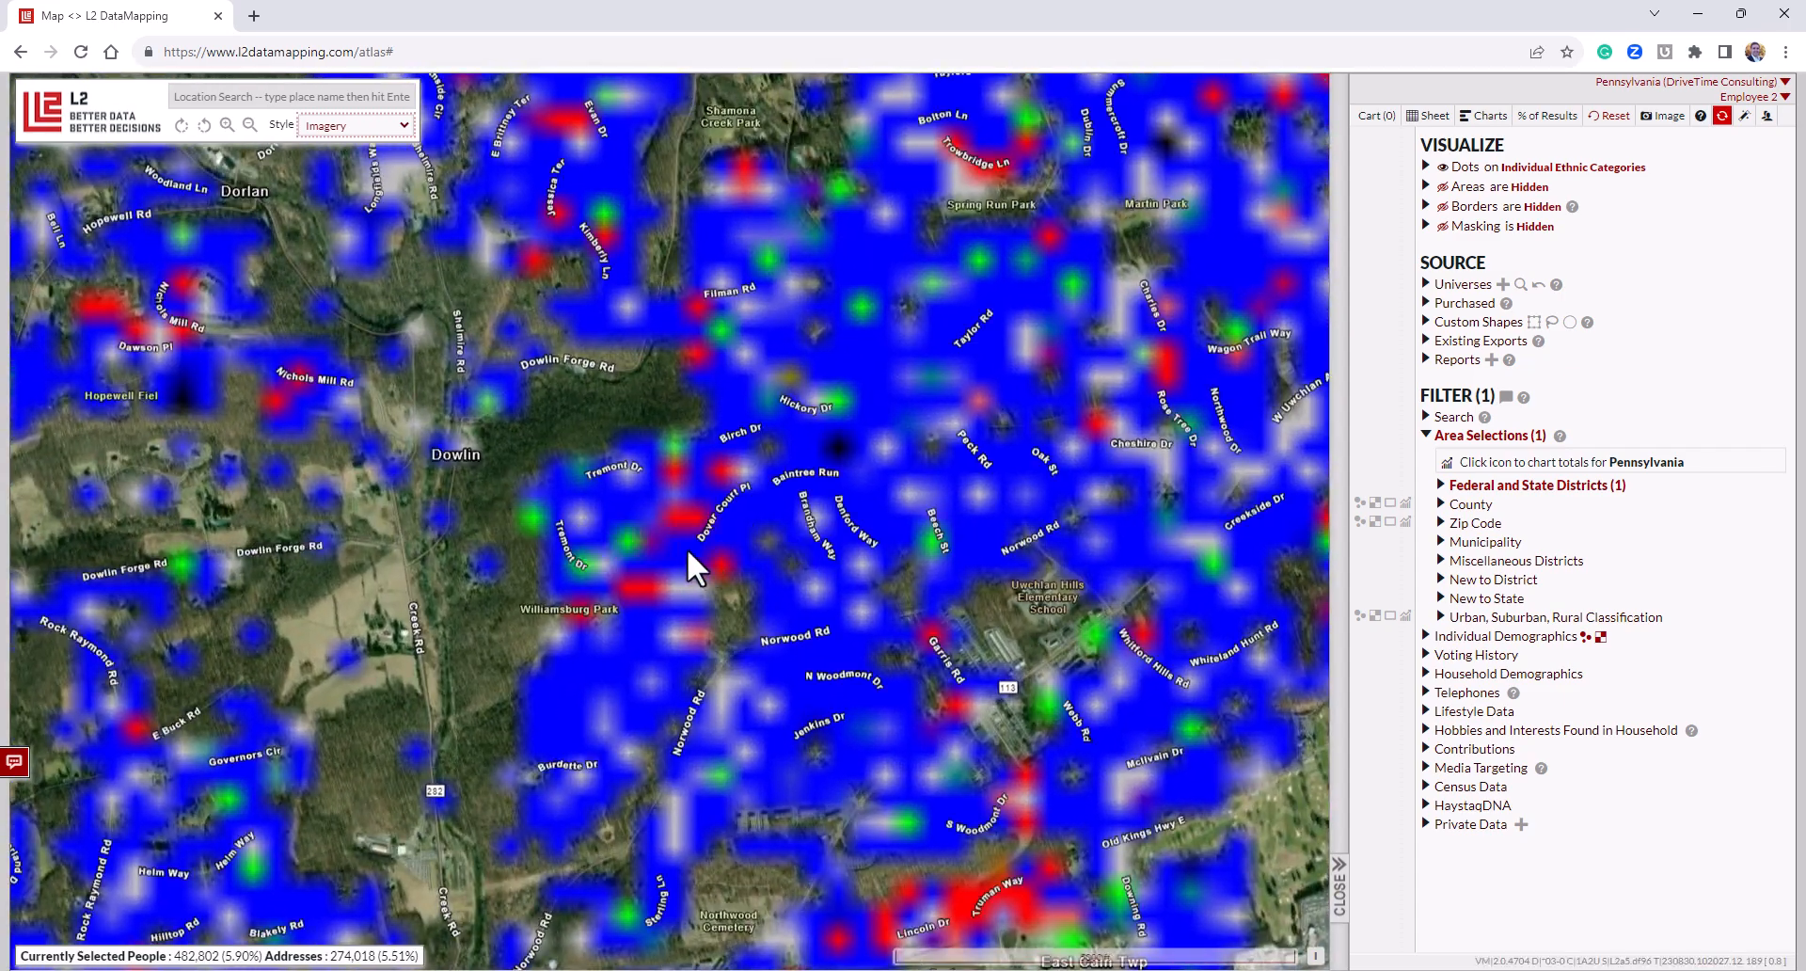
scroll(617, 553, up, 3)
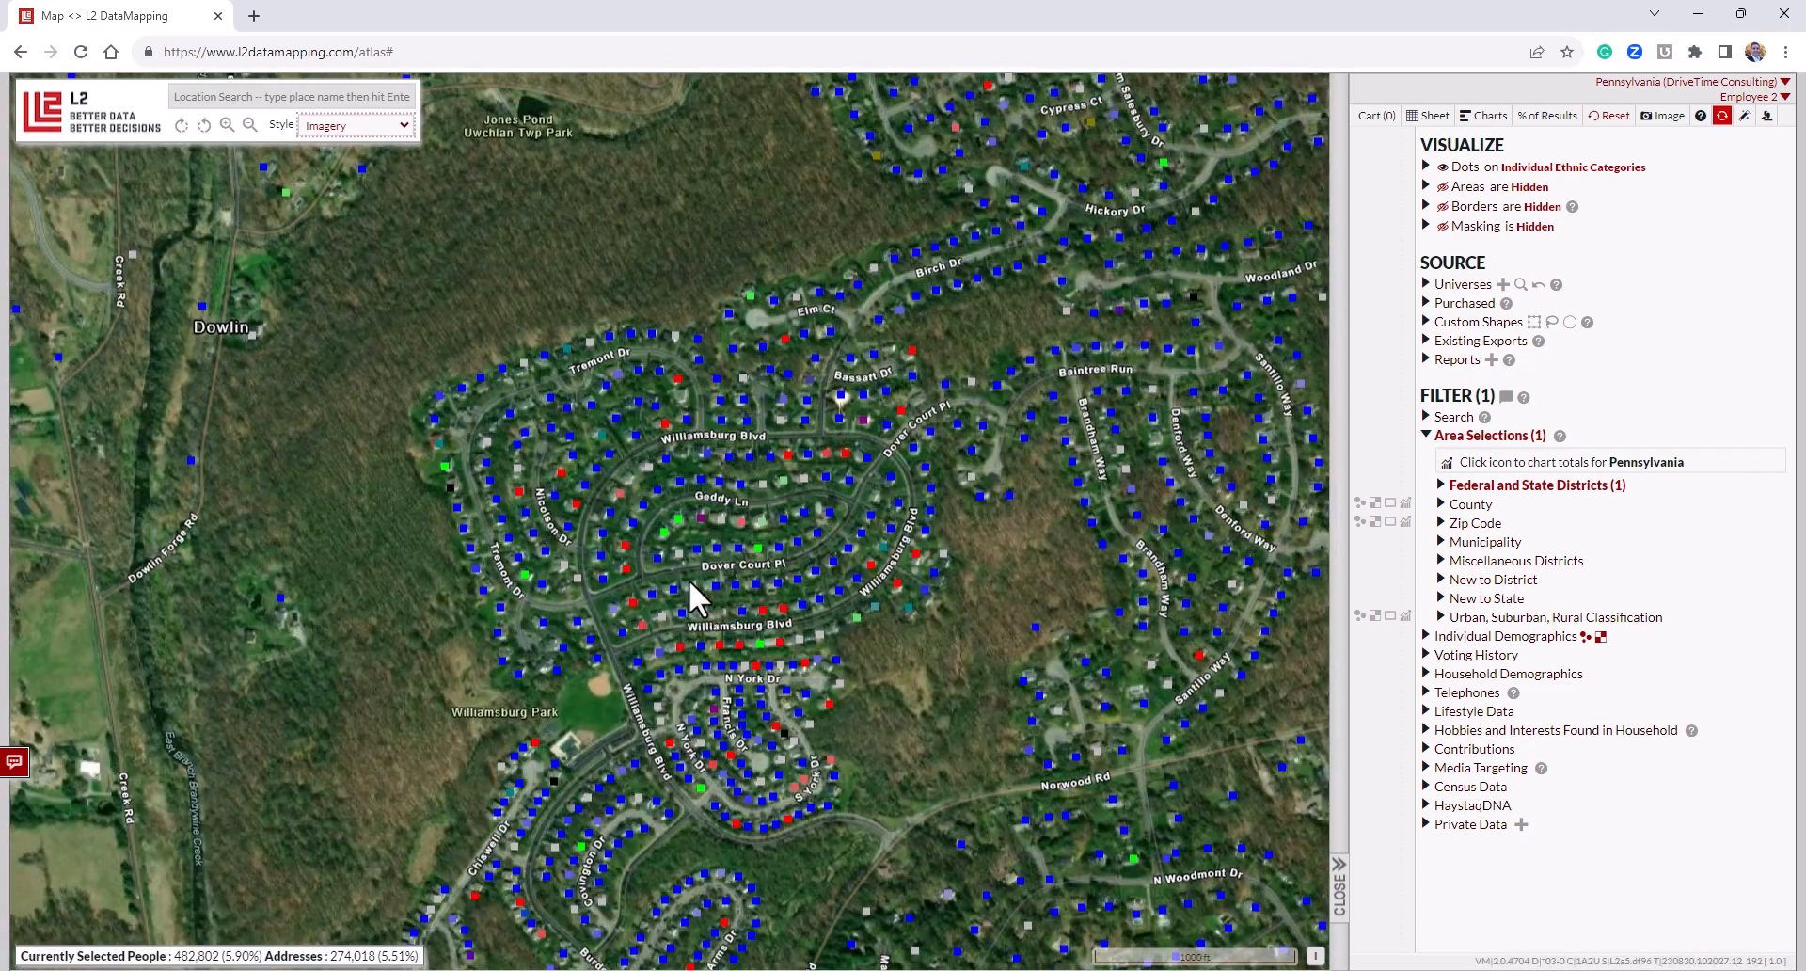
scroll(687, 574, up, 3)
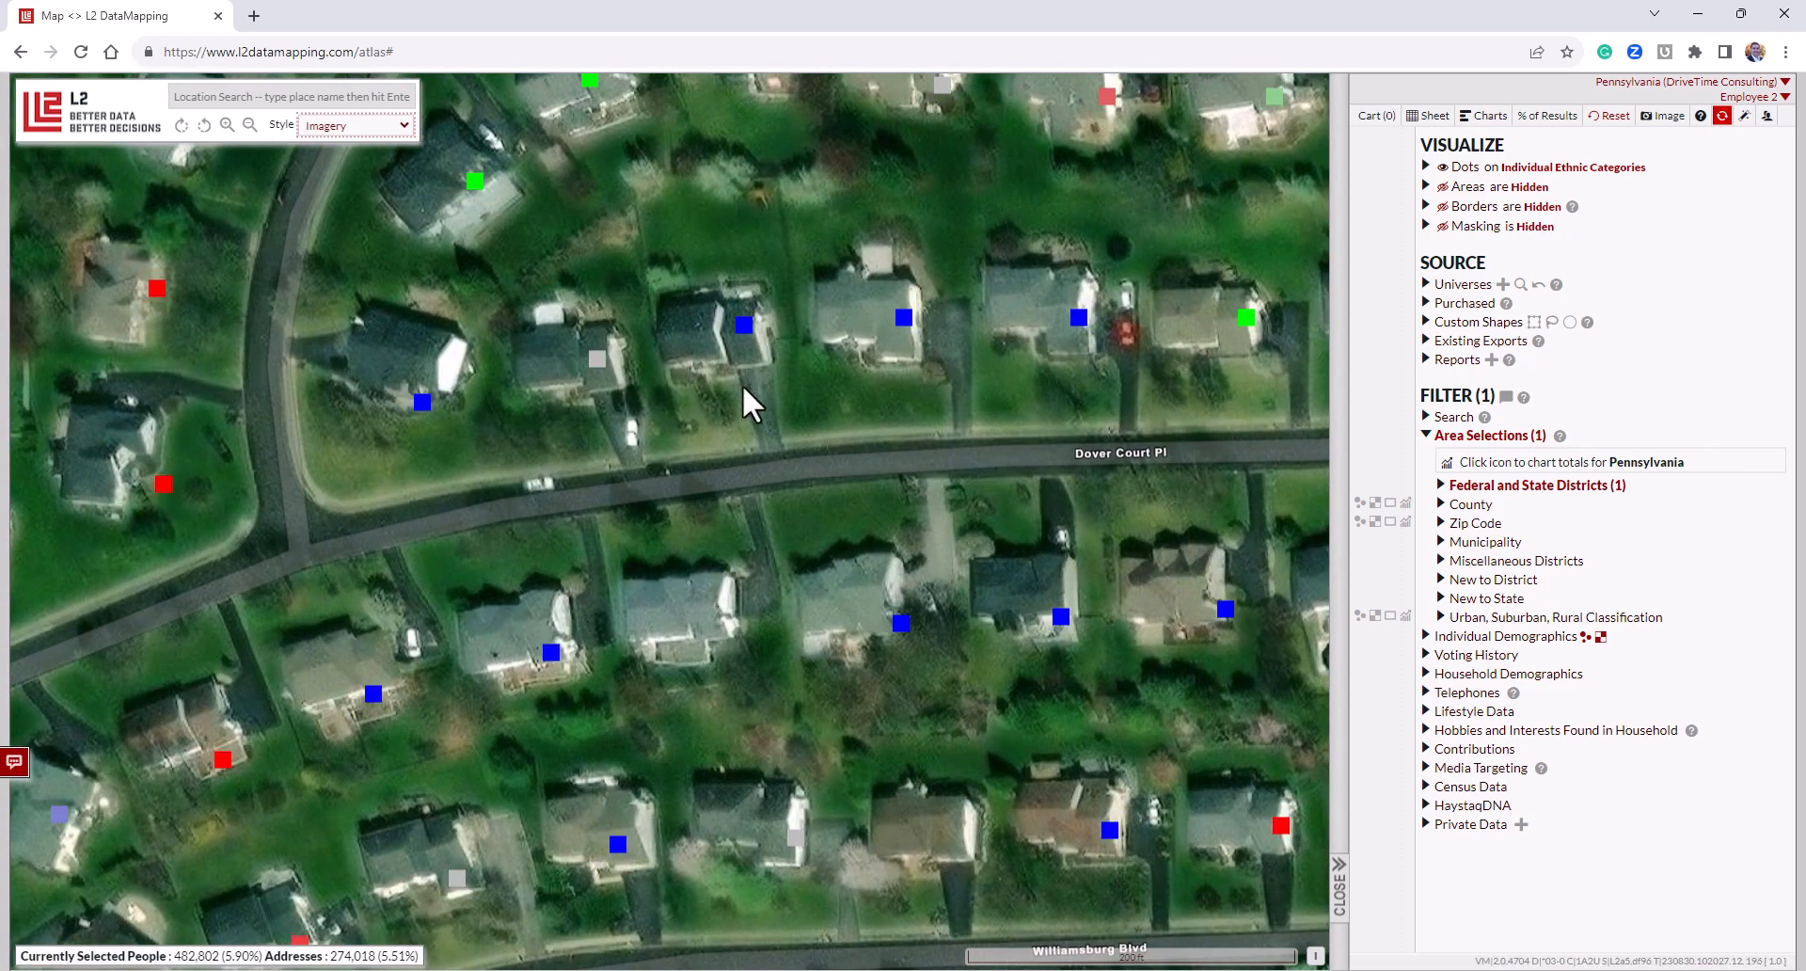
scroll(742, 384, down, 2)
drag(742, 384, 752, 502)
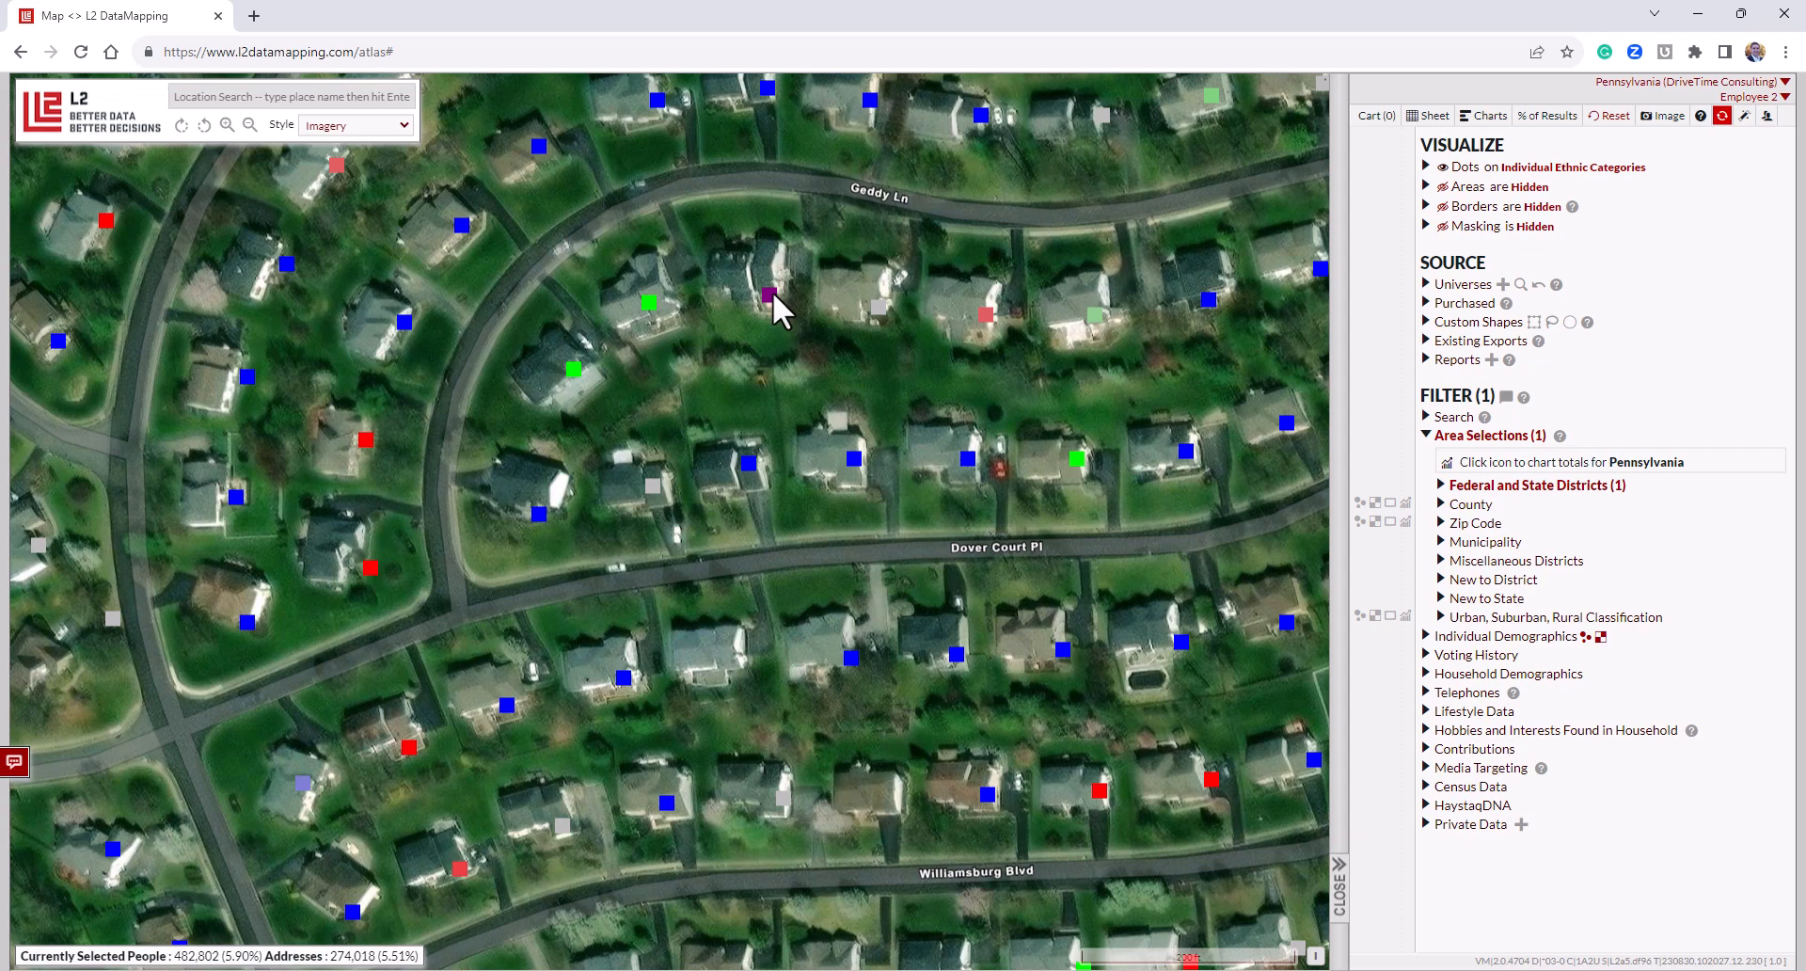
drag(335, 161, 448, 292)
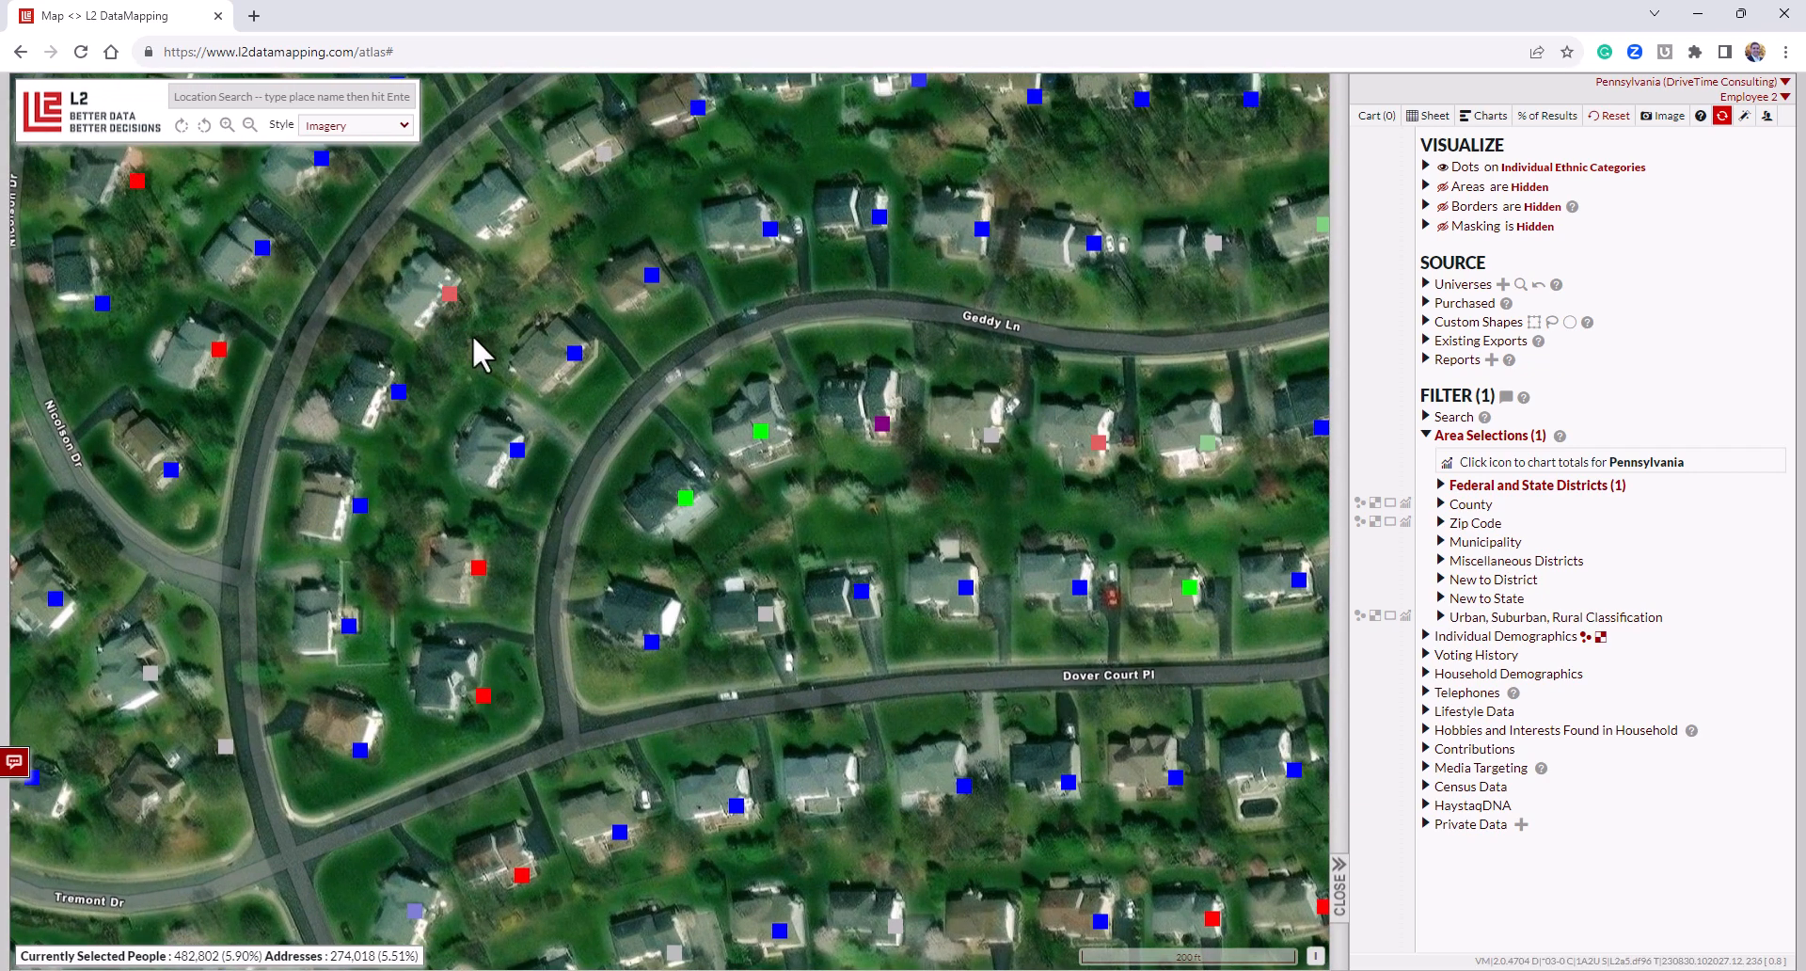
drag(846, 544, 680, 417)
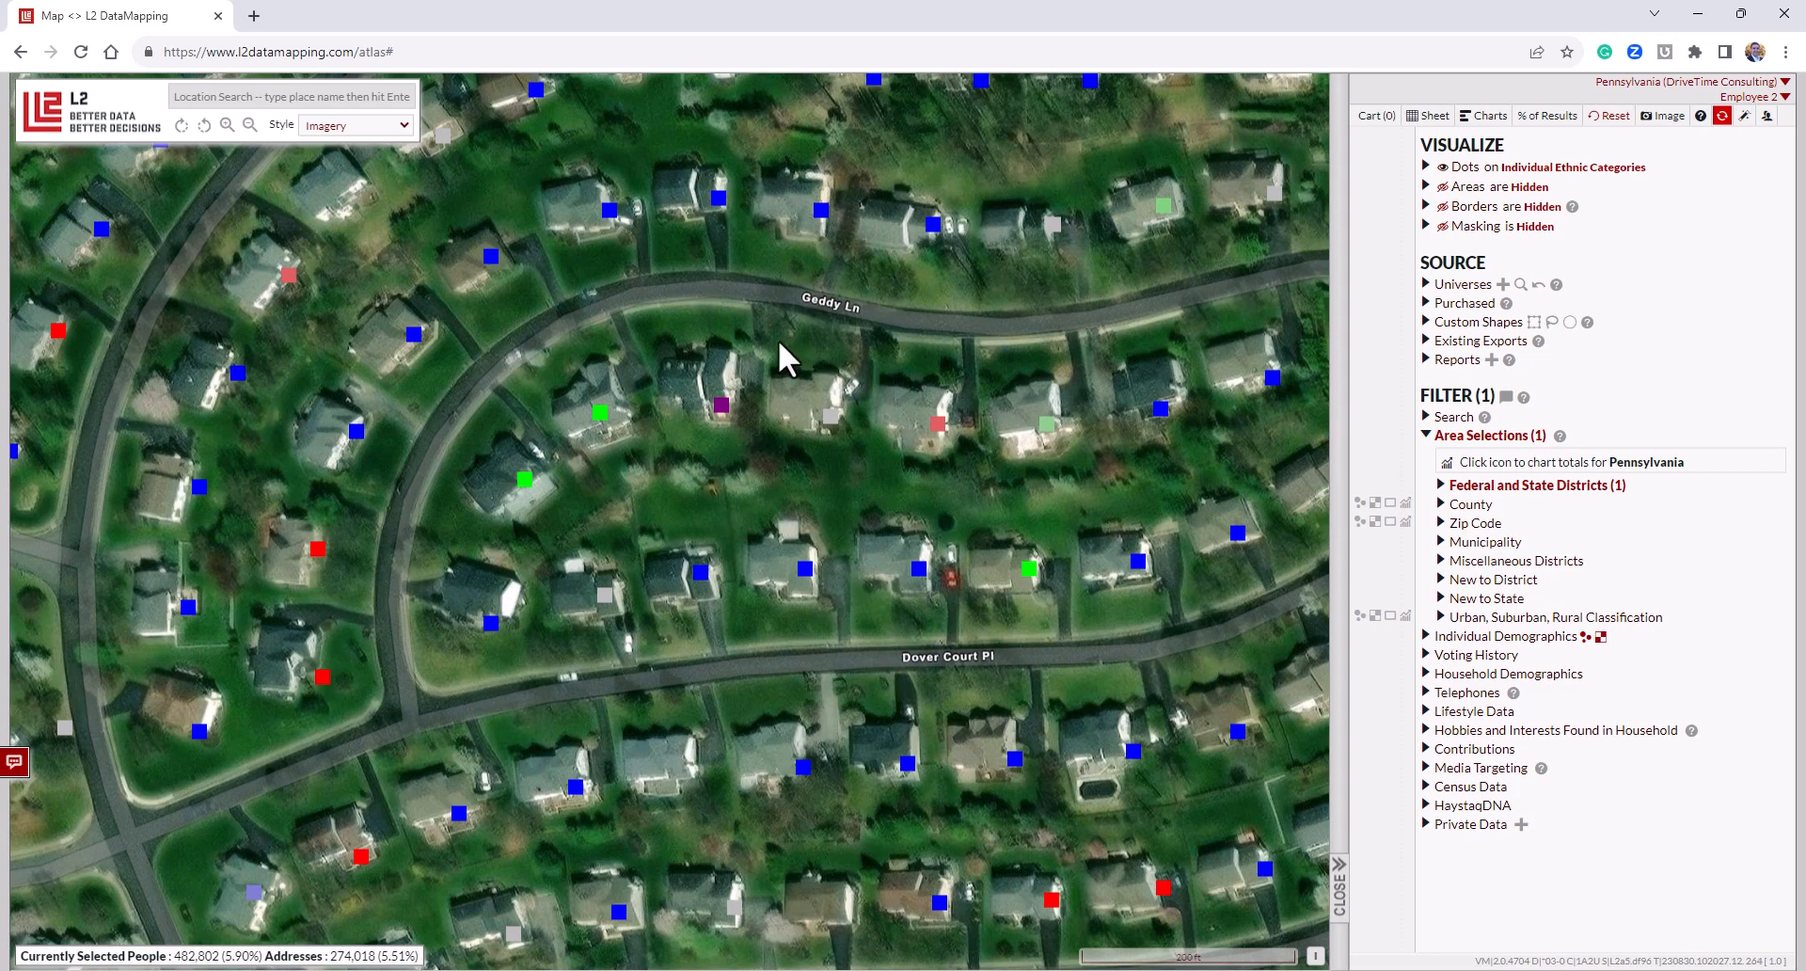
Change the map's background style to Streets.
scroll(627, 337, down, 5)
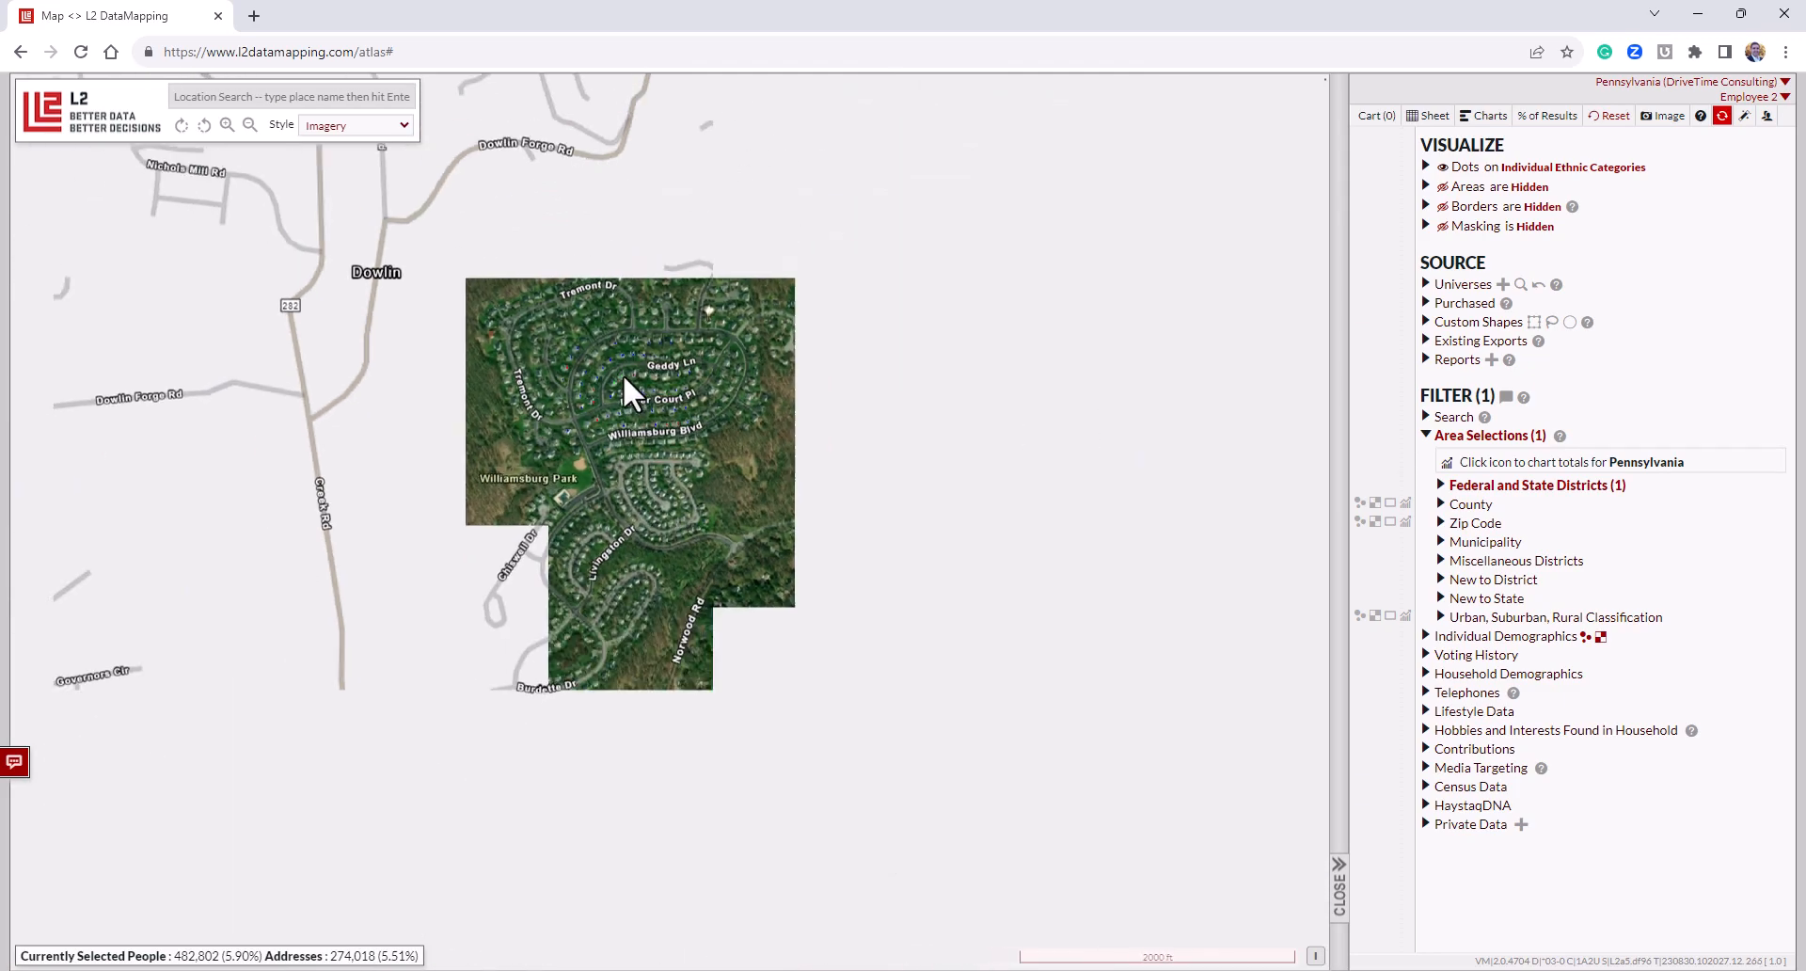
scroll(623, 374, down, 2)
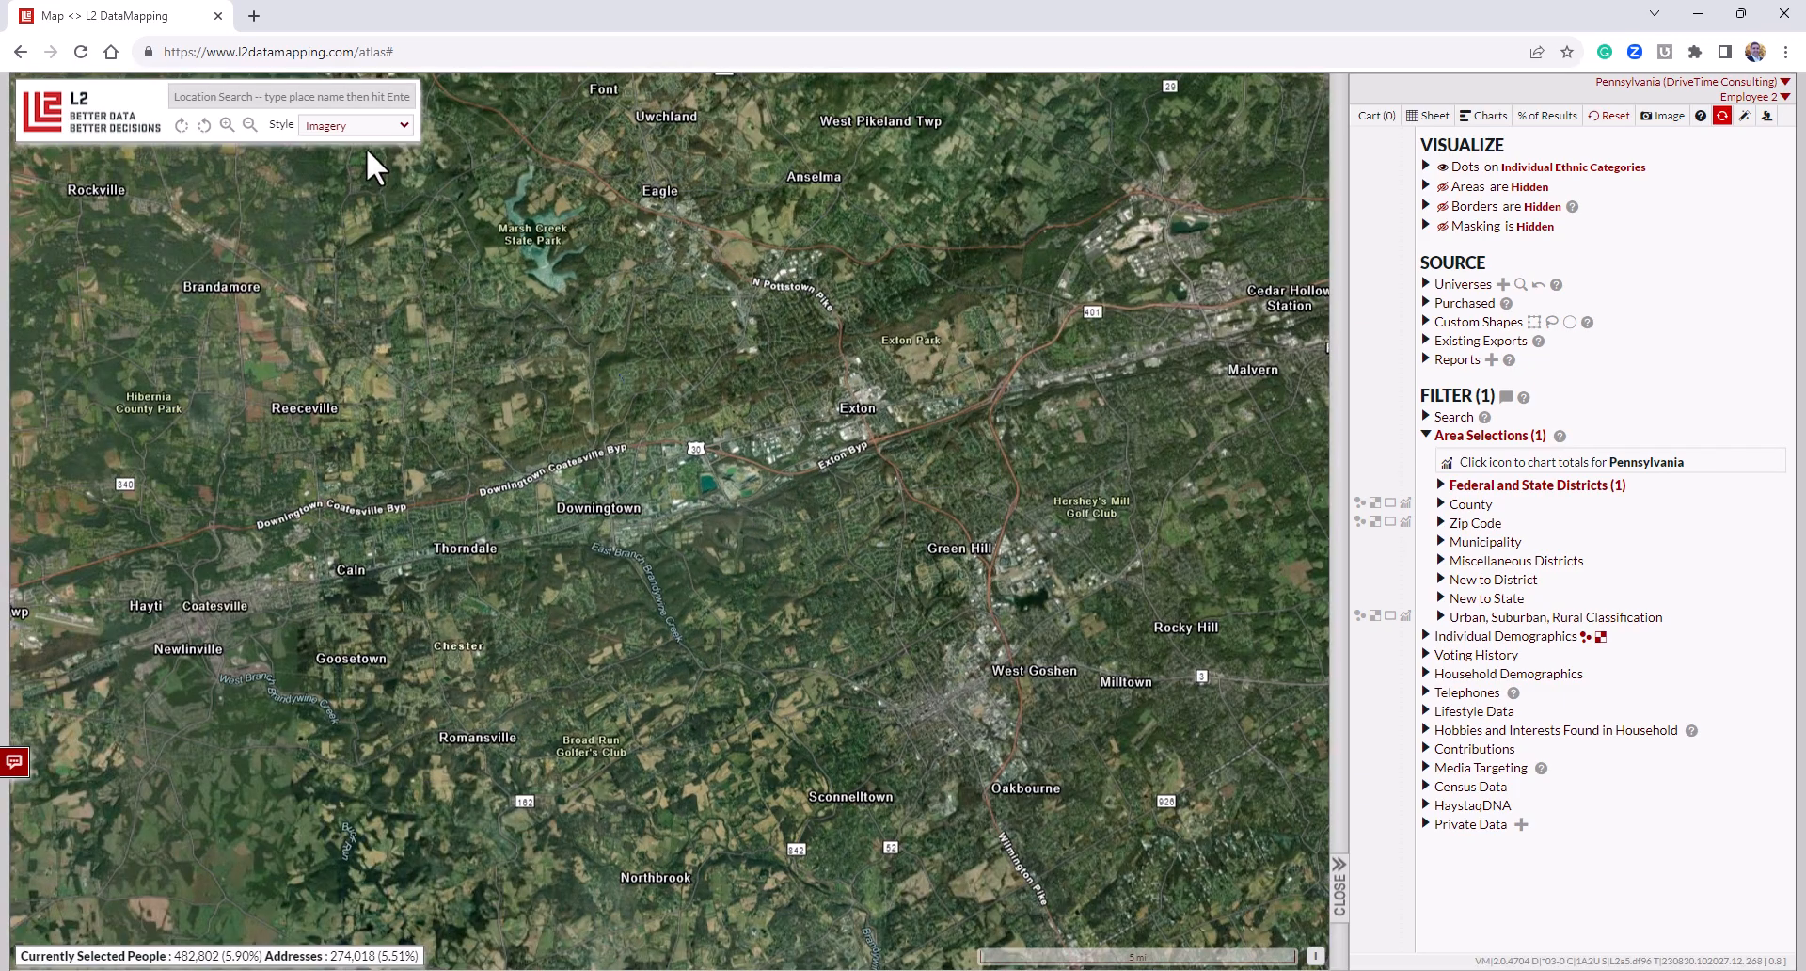
click(378, 126)
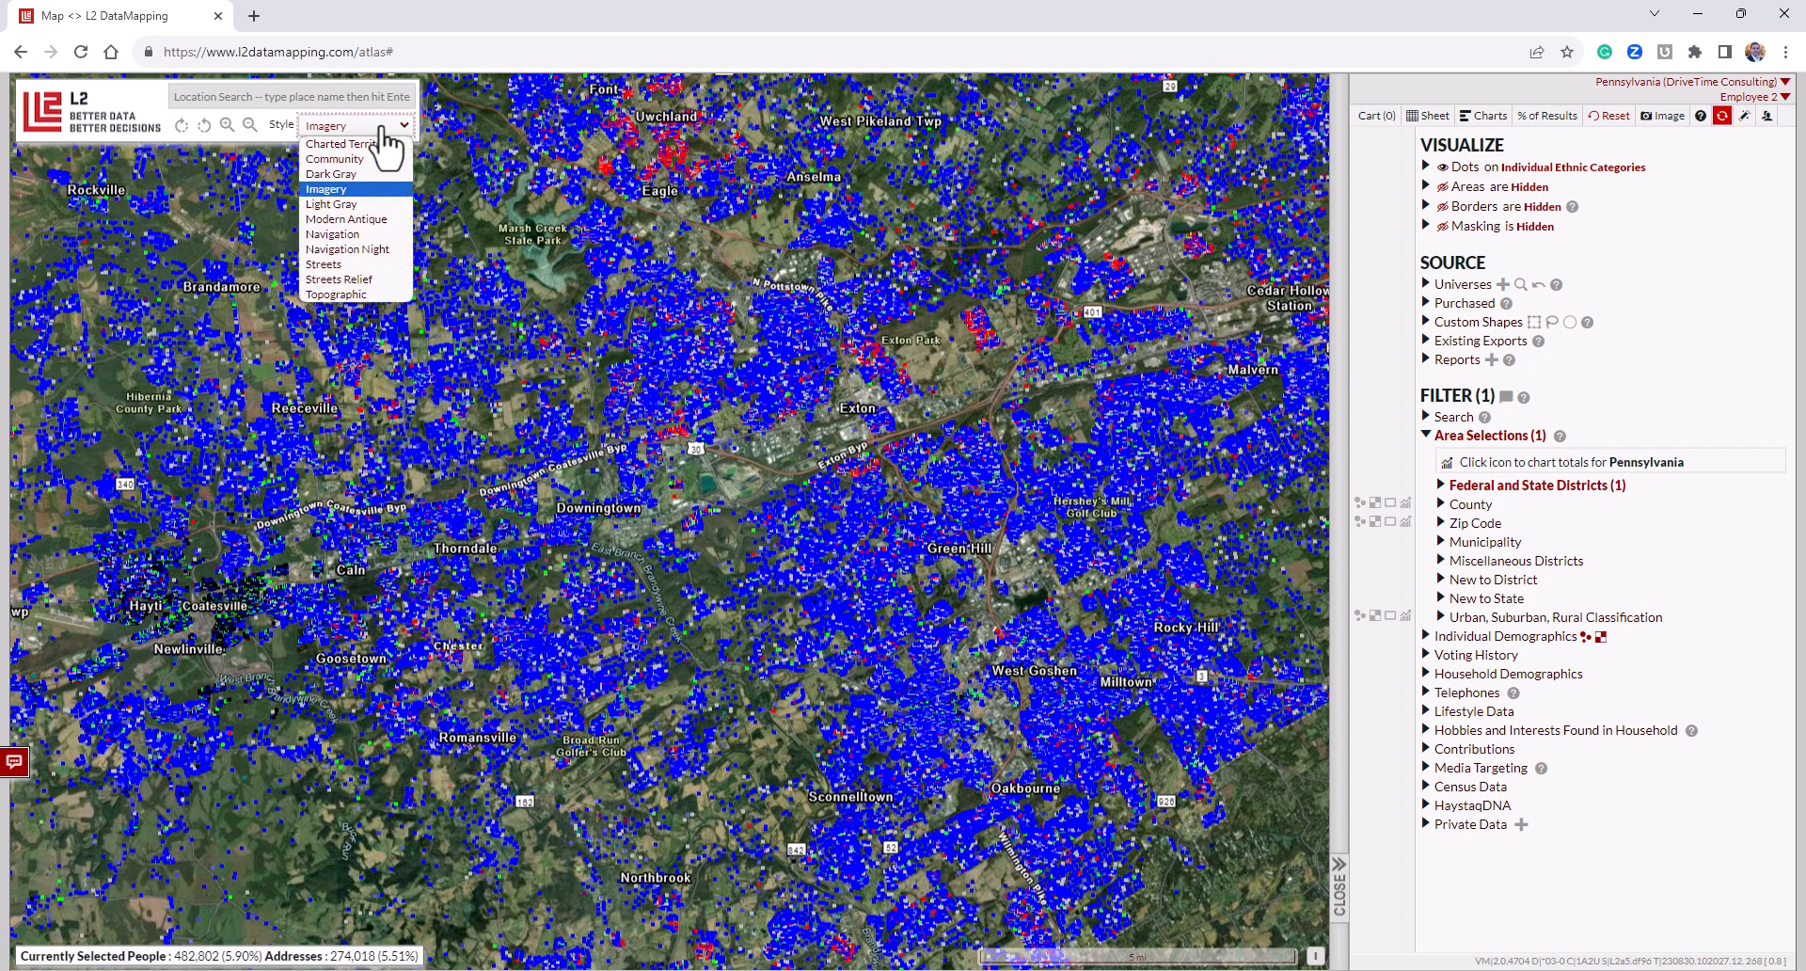
click(370, 265)
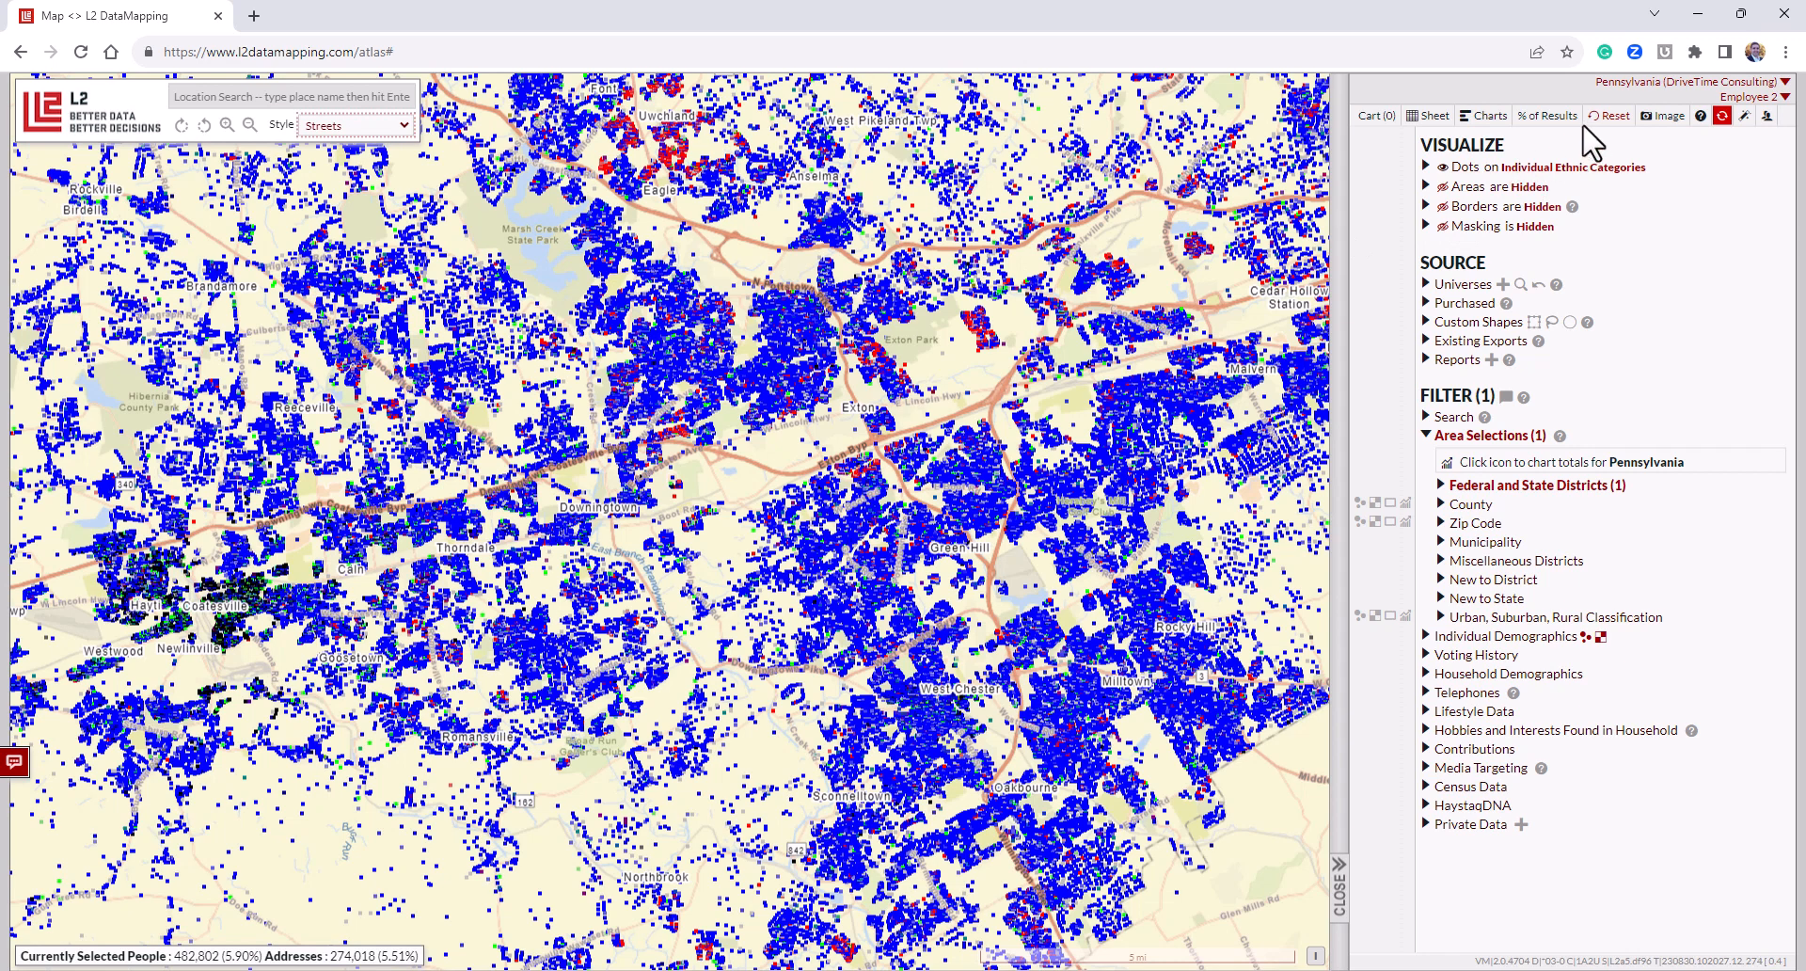
Reset the map visuals and frame the whole selected area in southeastern Pennsylvania.
click(1609, 115)
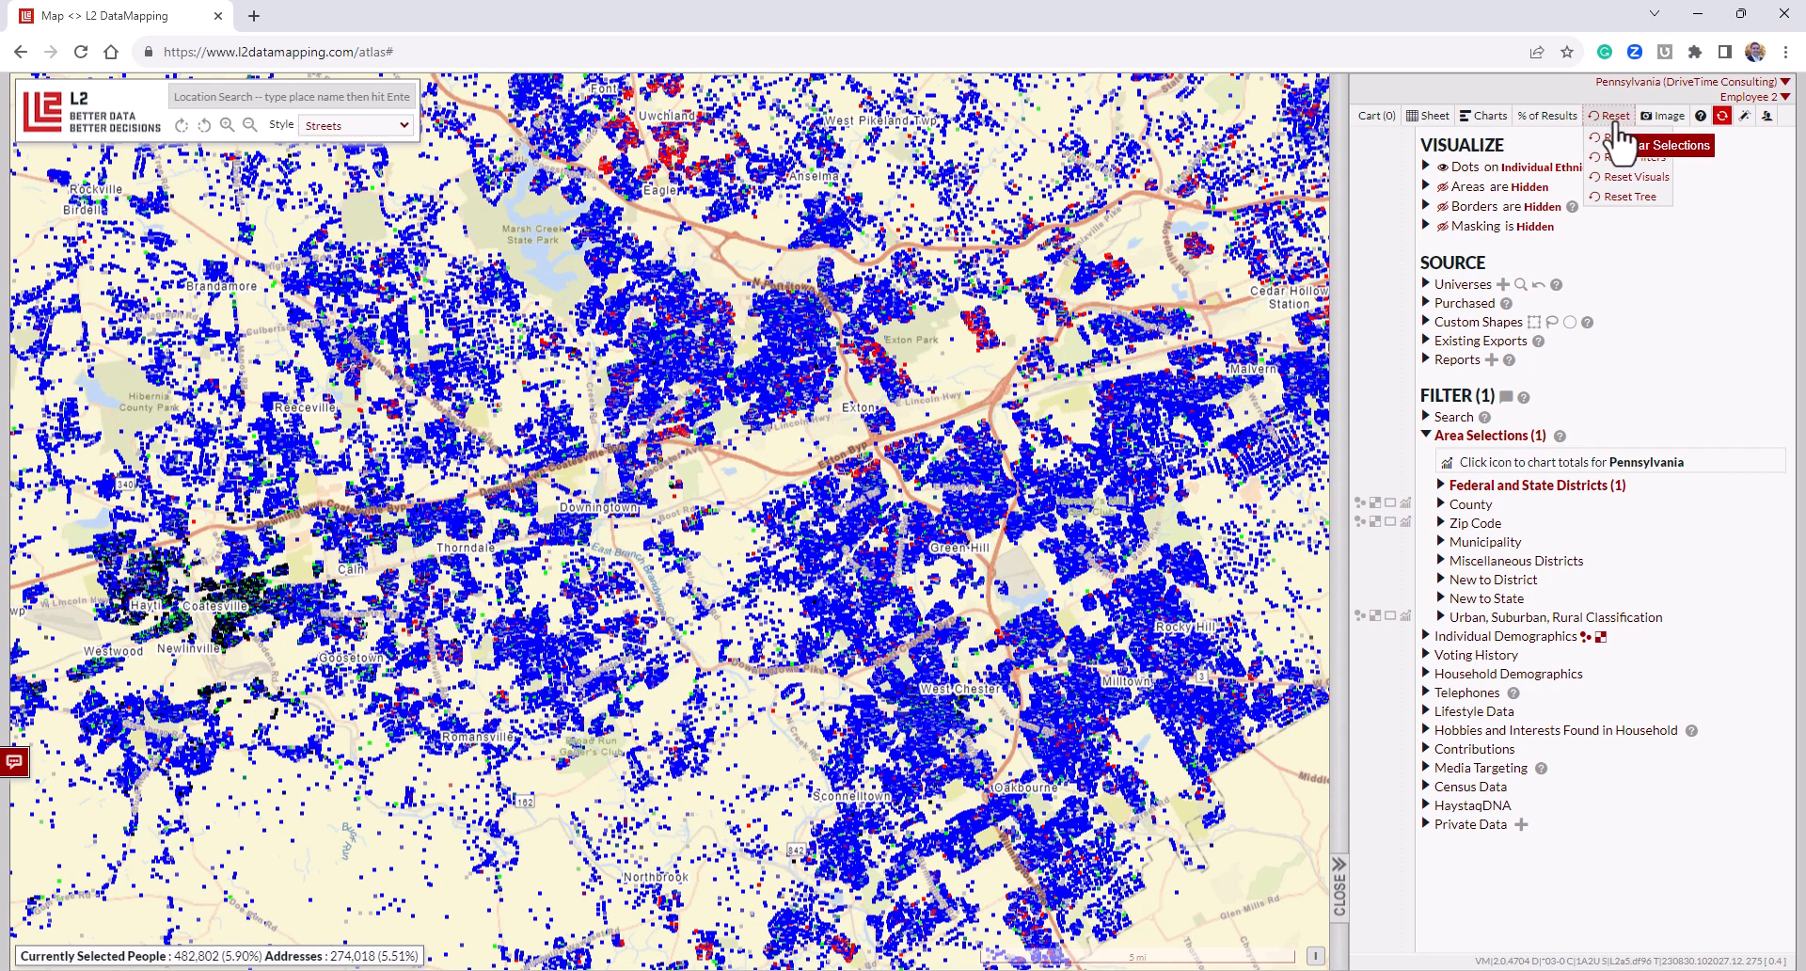
click(1646, 176)
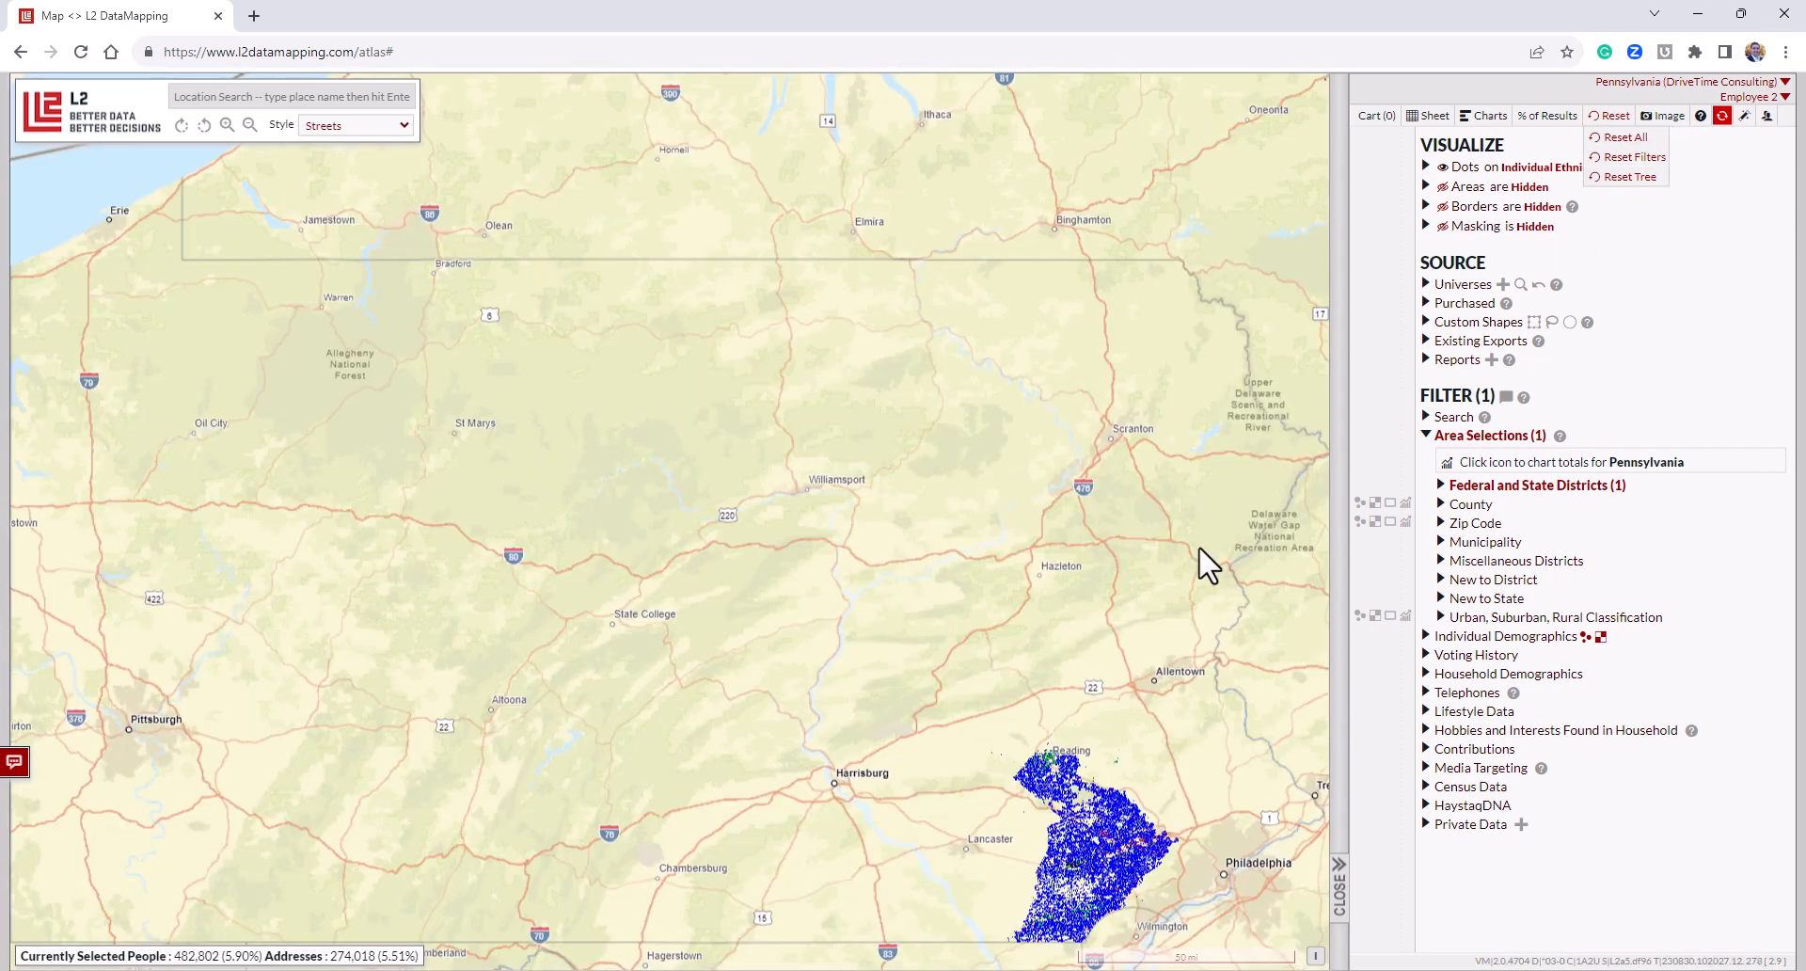
scroll(1142, 738, up, 1)
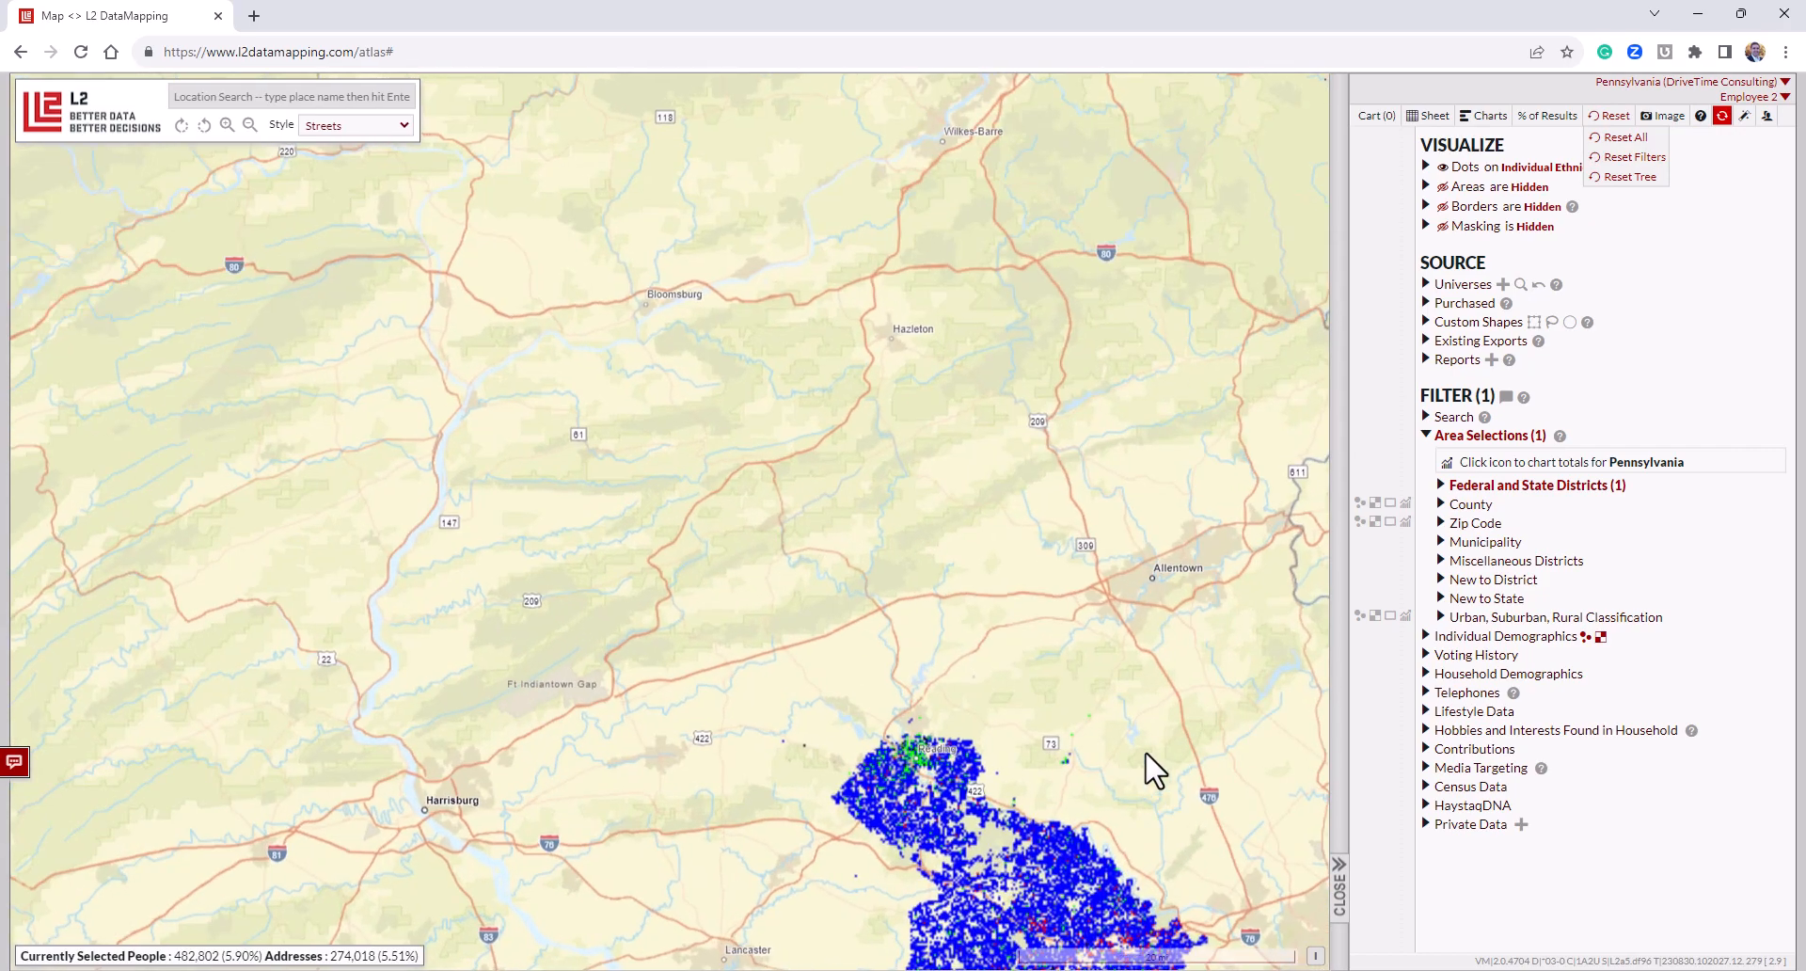
scroll(1148, 794, up, 1)
drag(1100, 817, 931, 299)
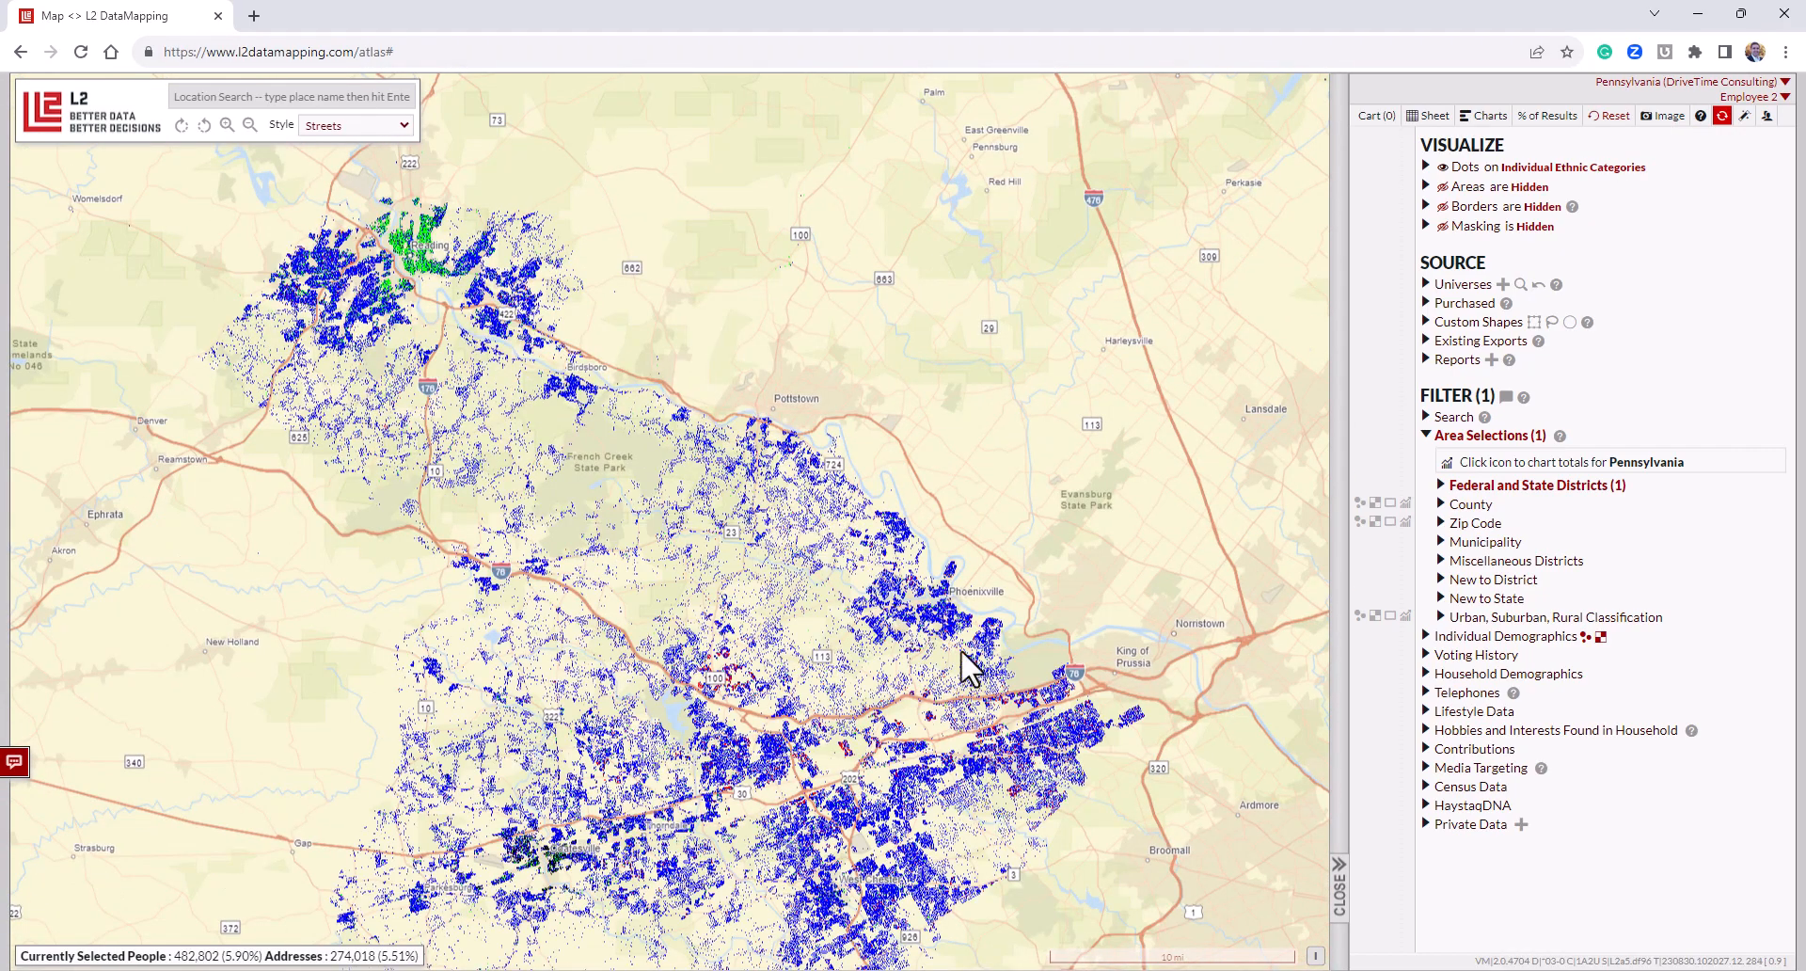
scroll(969, 667, down, 1)
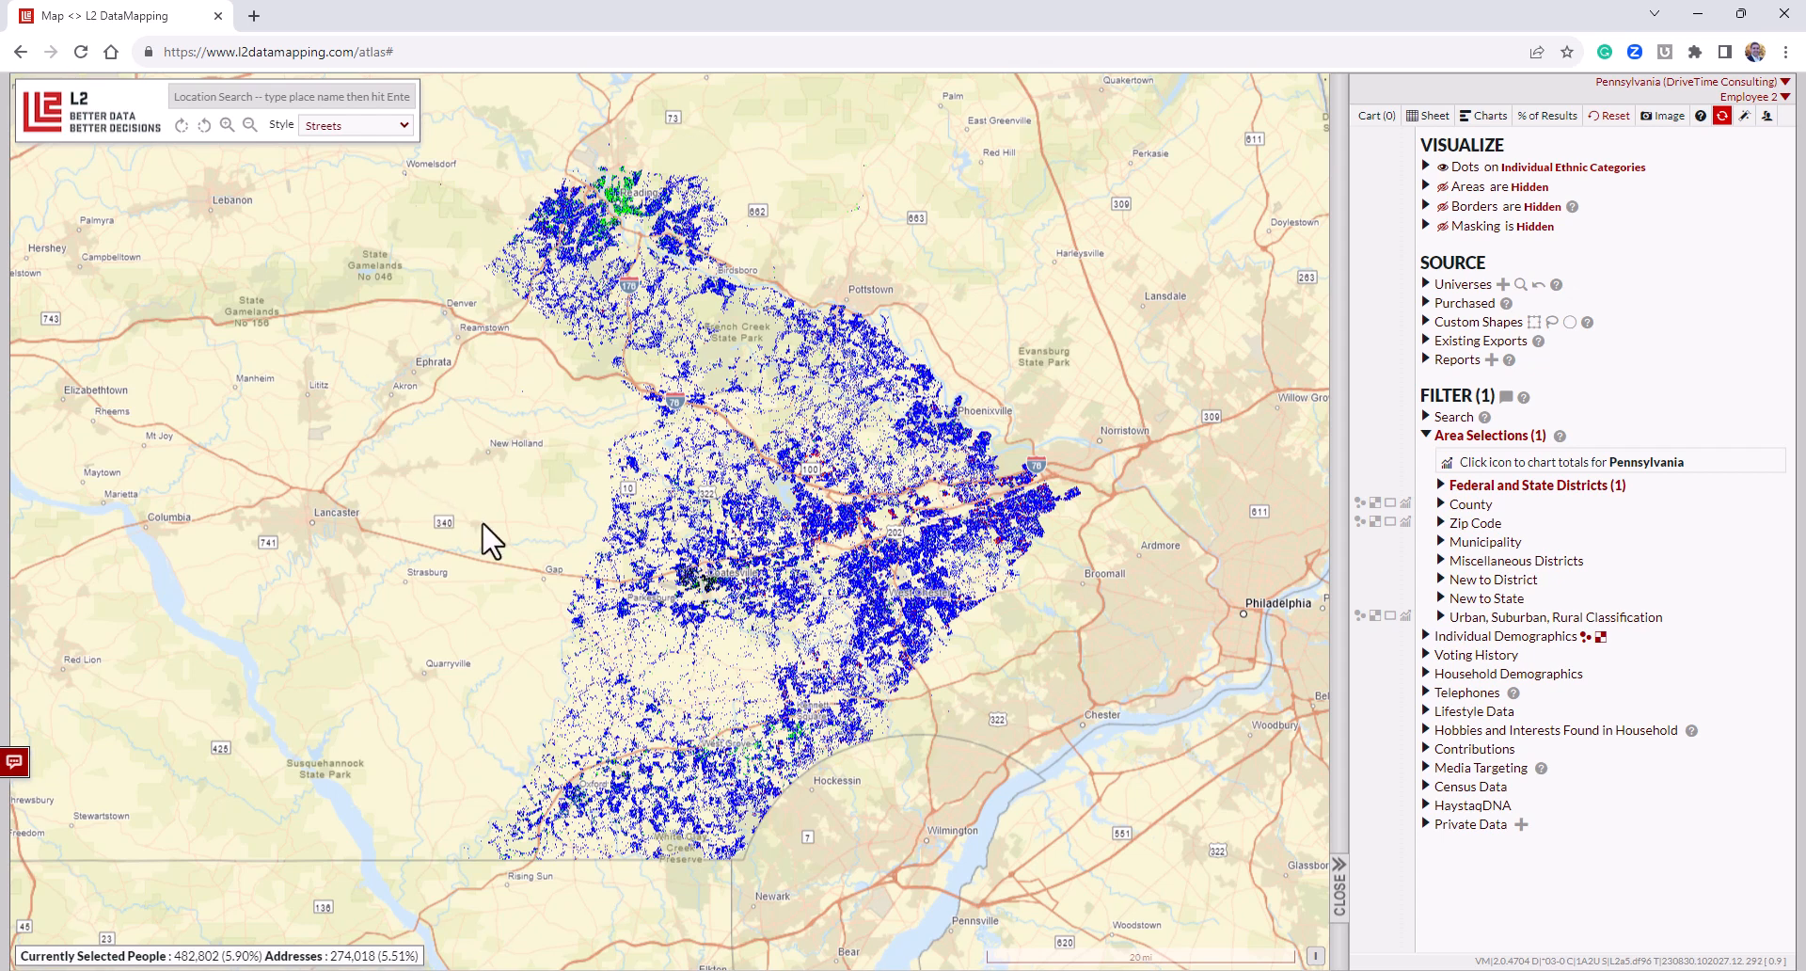
drag(622, 543, 529, 538)
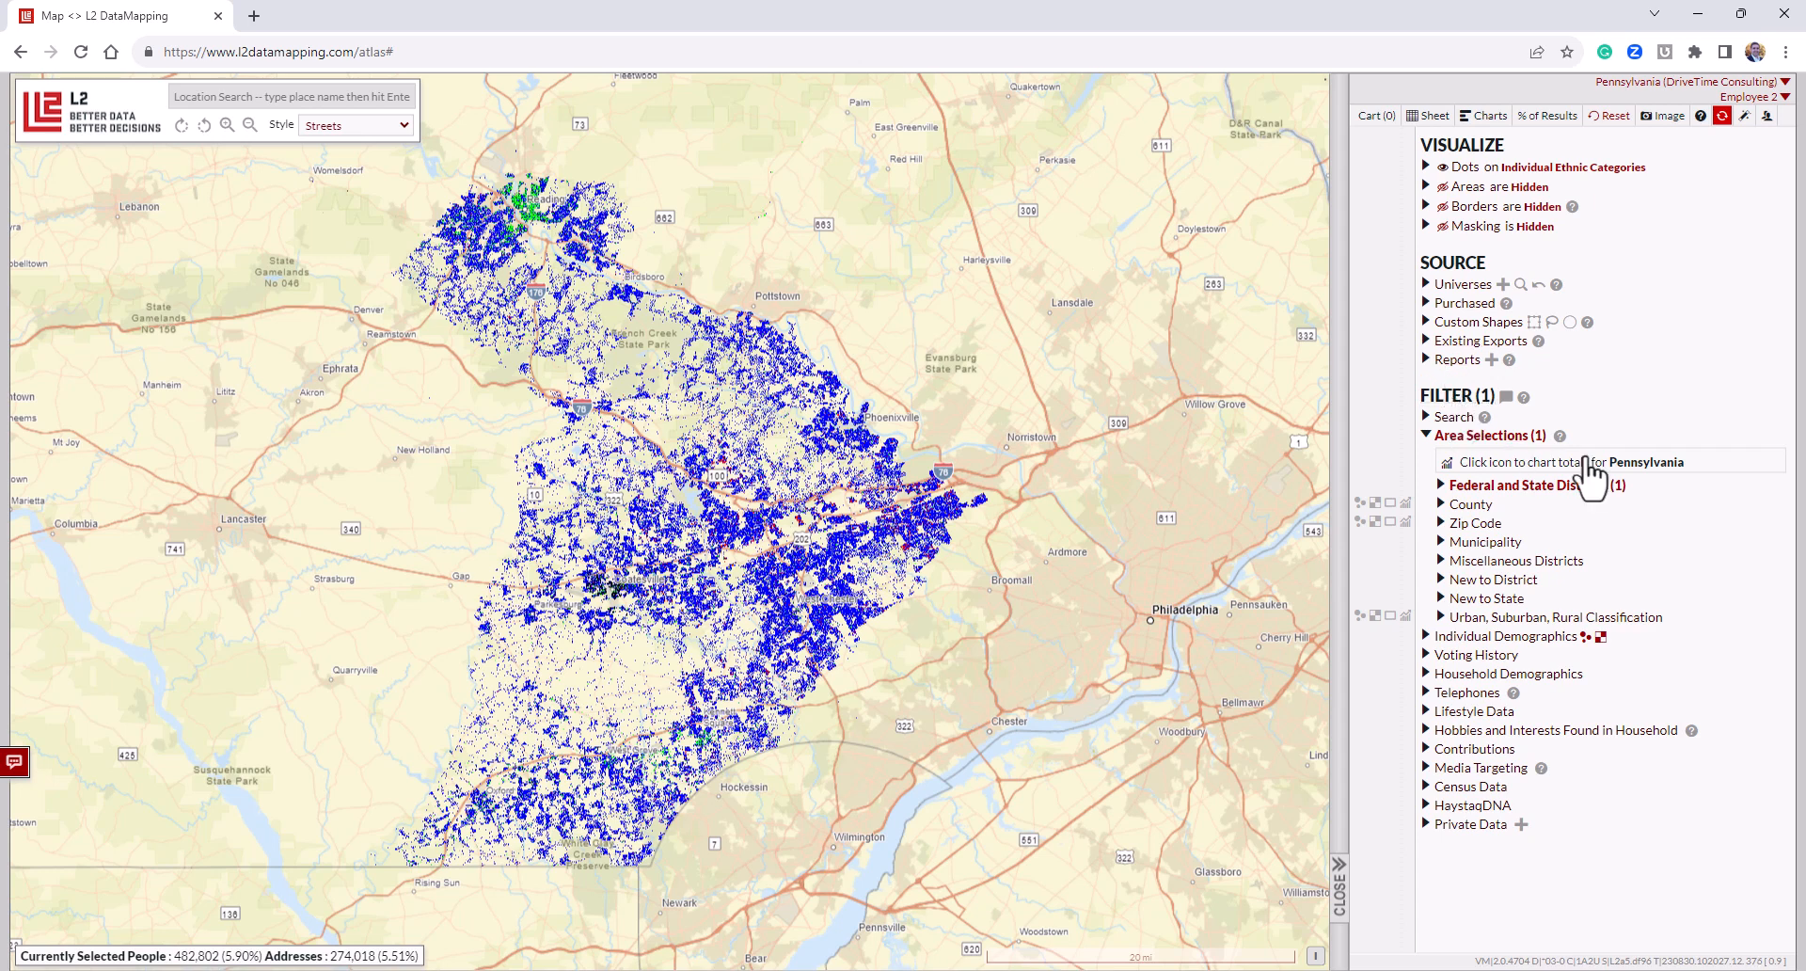
Sort the County area list by number of people, highest first, and add Chester to the filter.
click(1471, 506)
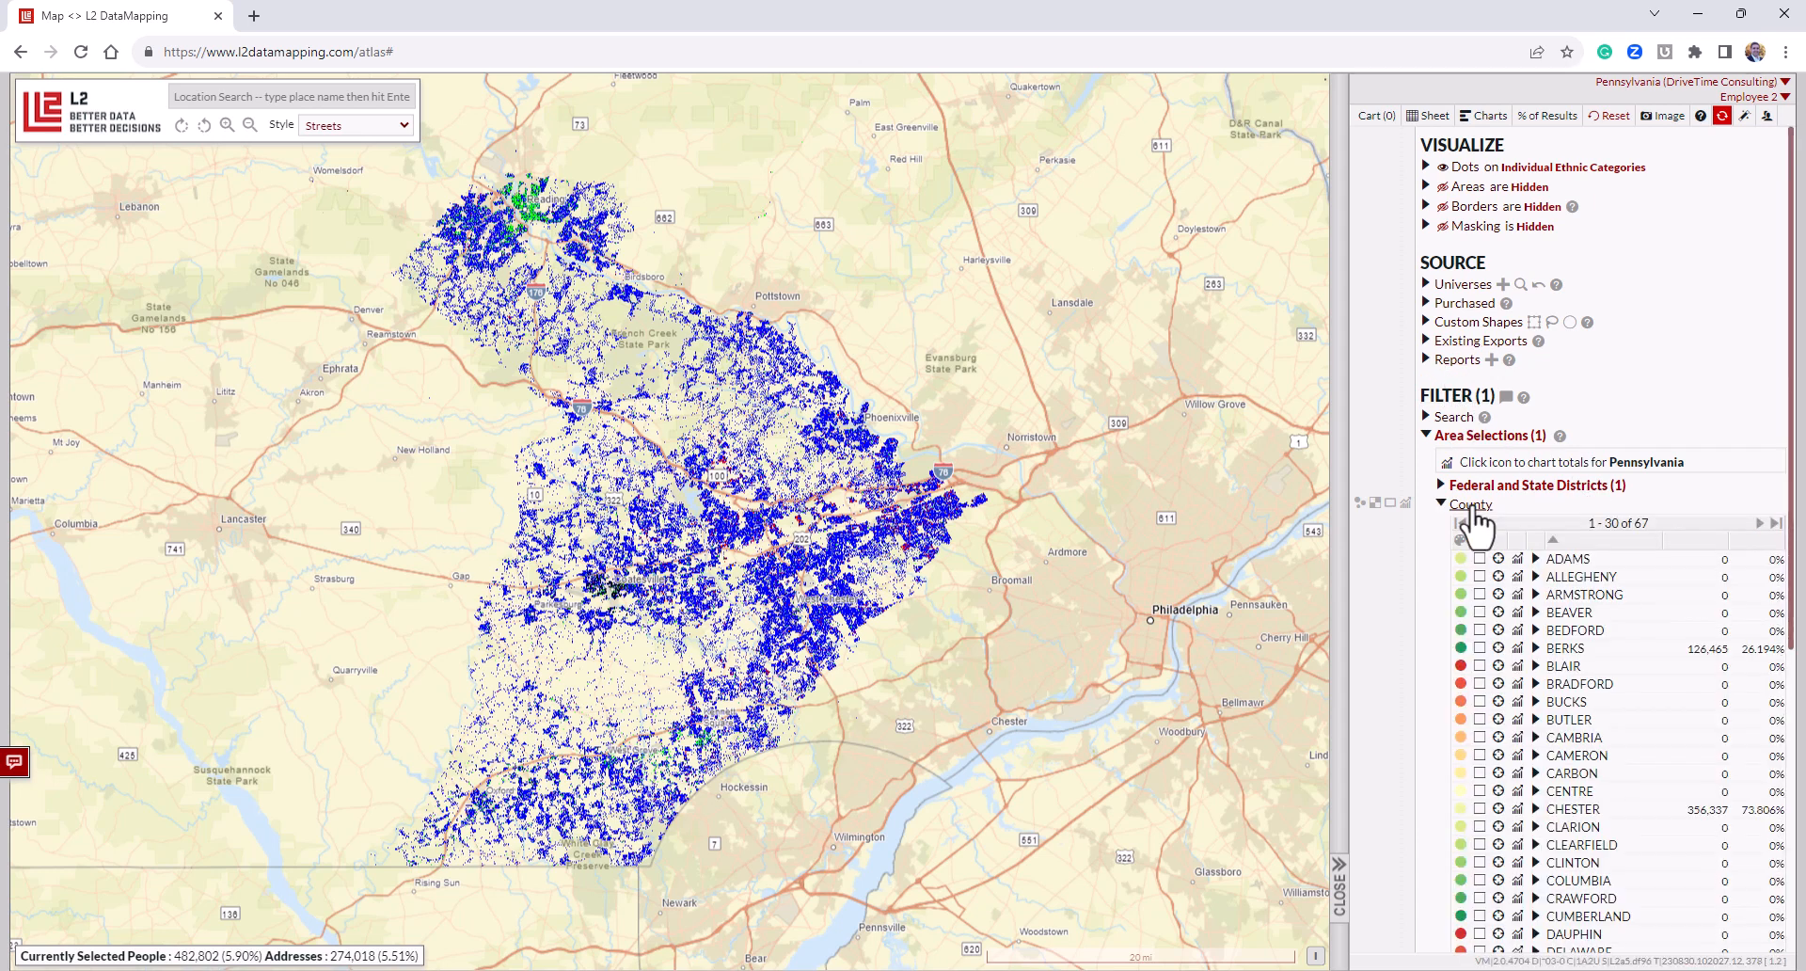
scroll(1542, 489, down, 3)
click(1704, 255)
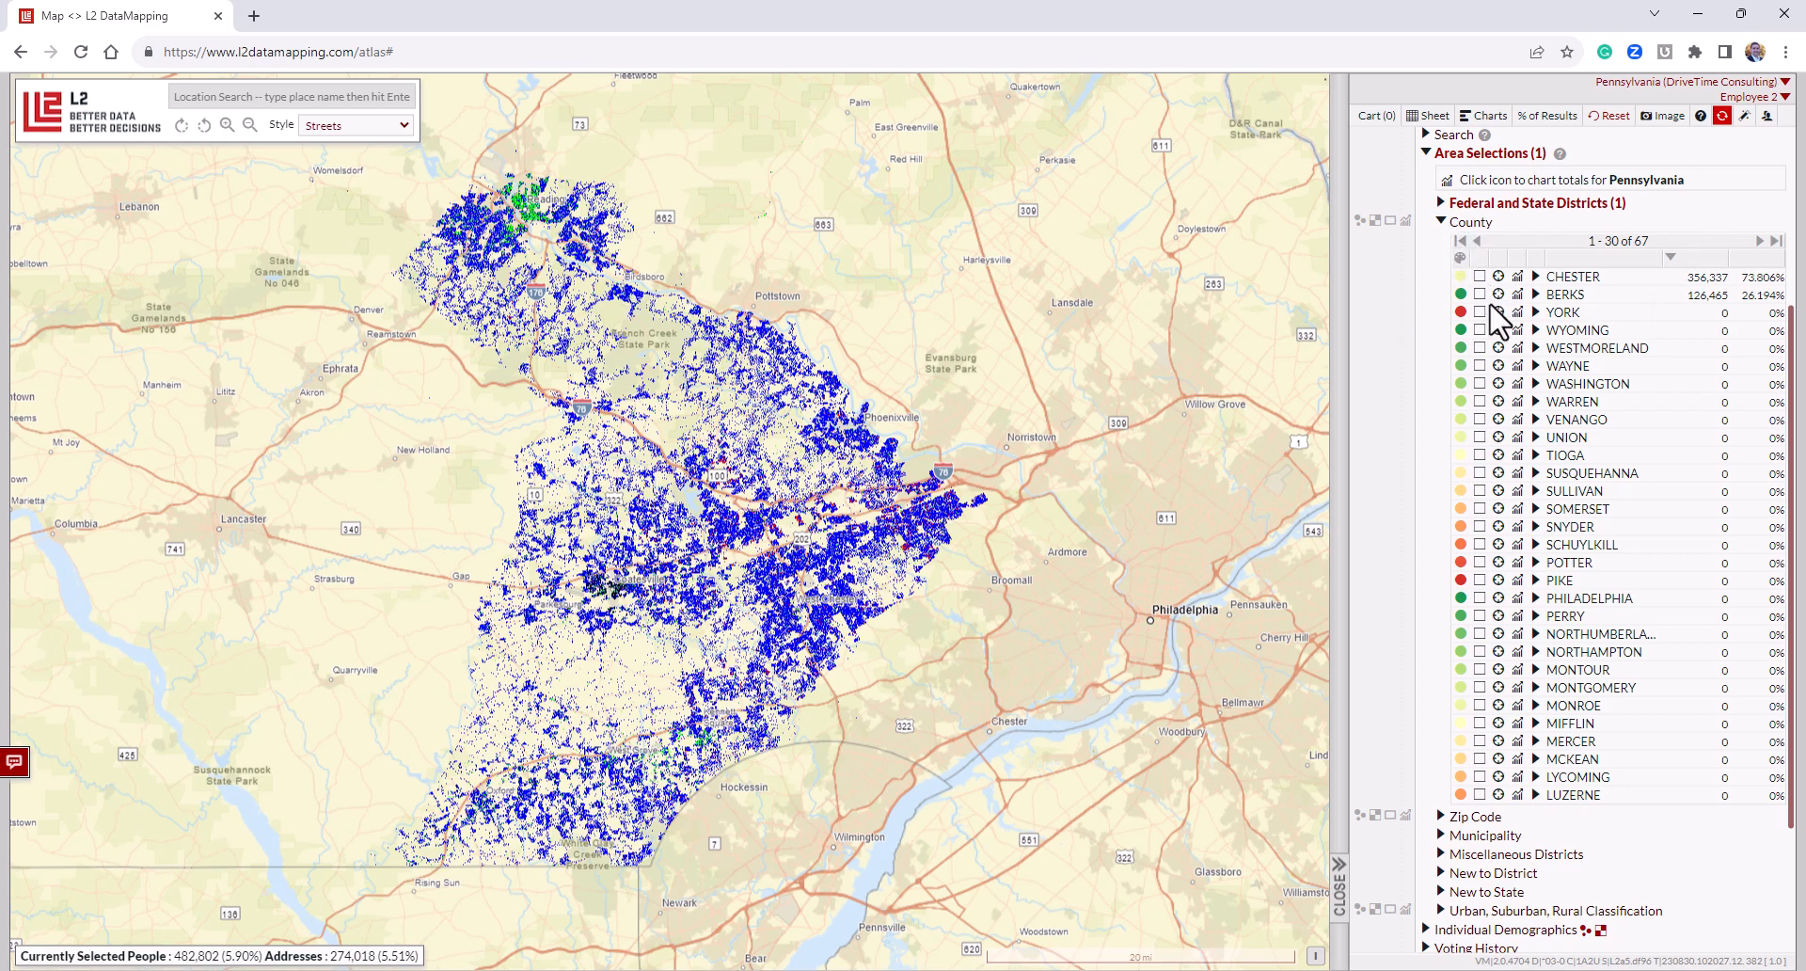
click(1480, 276)
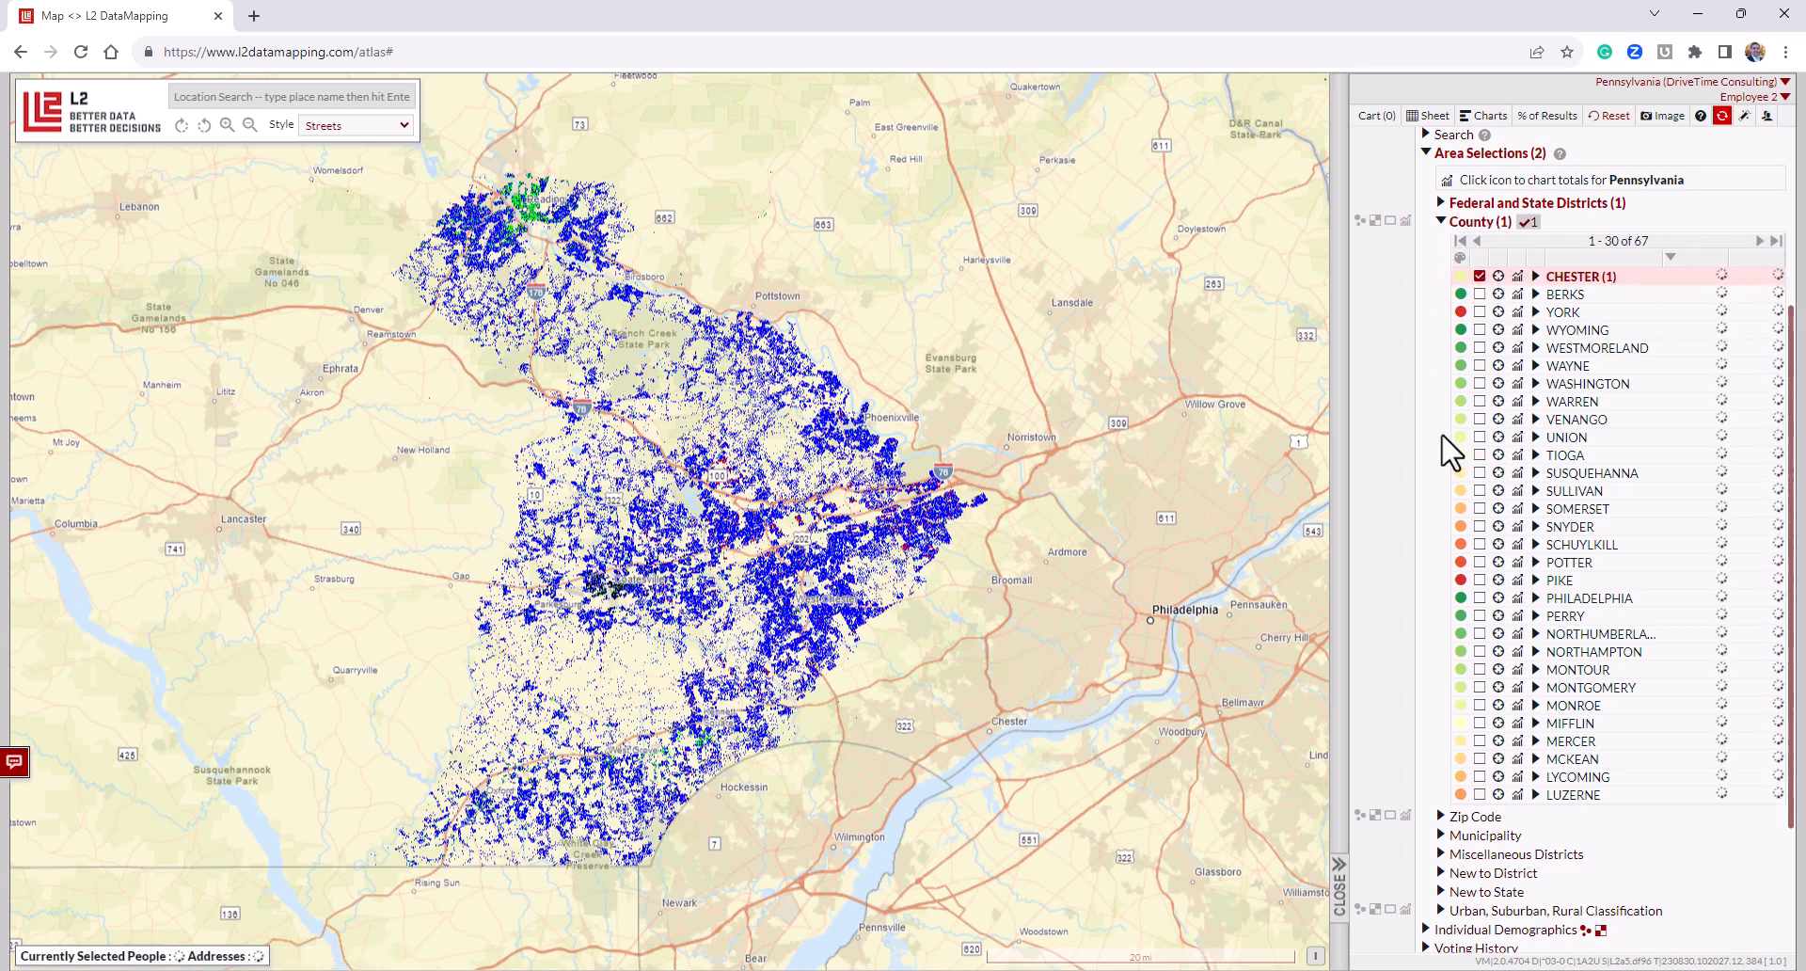
Filter the selected people by gender F under Individual Demographics.
scroll(1468, 565, down, 2)
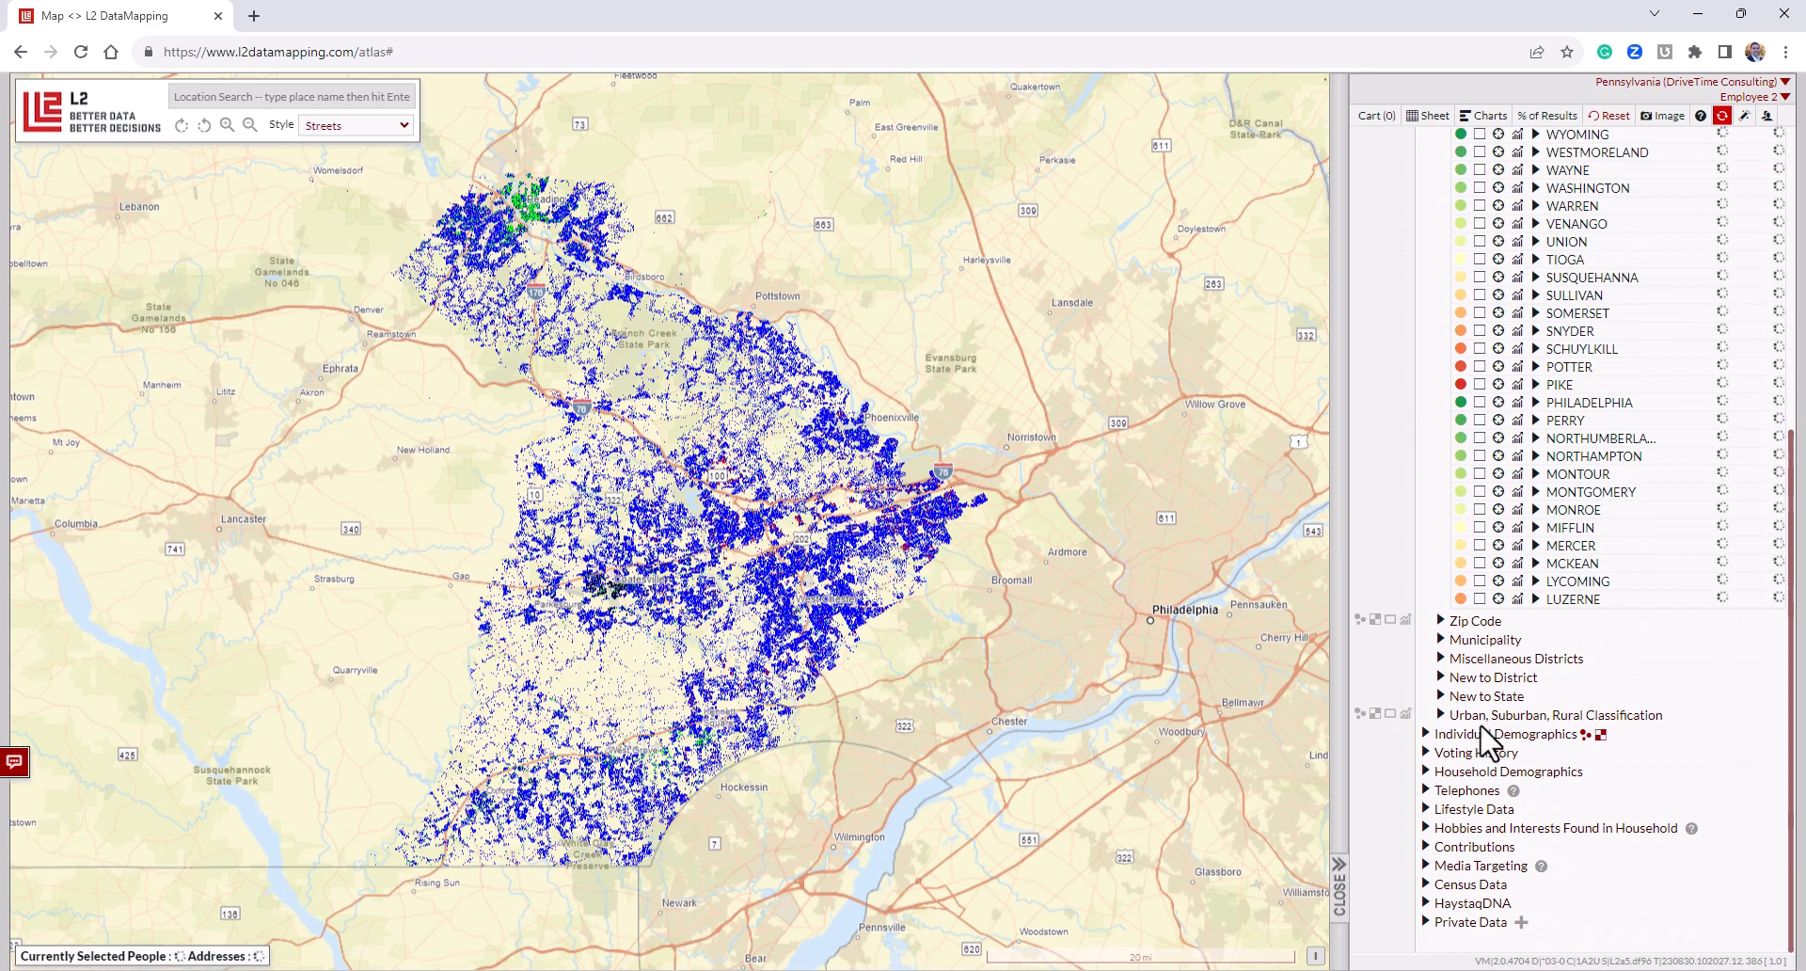
click(1484, 734)
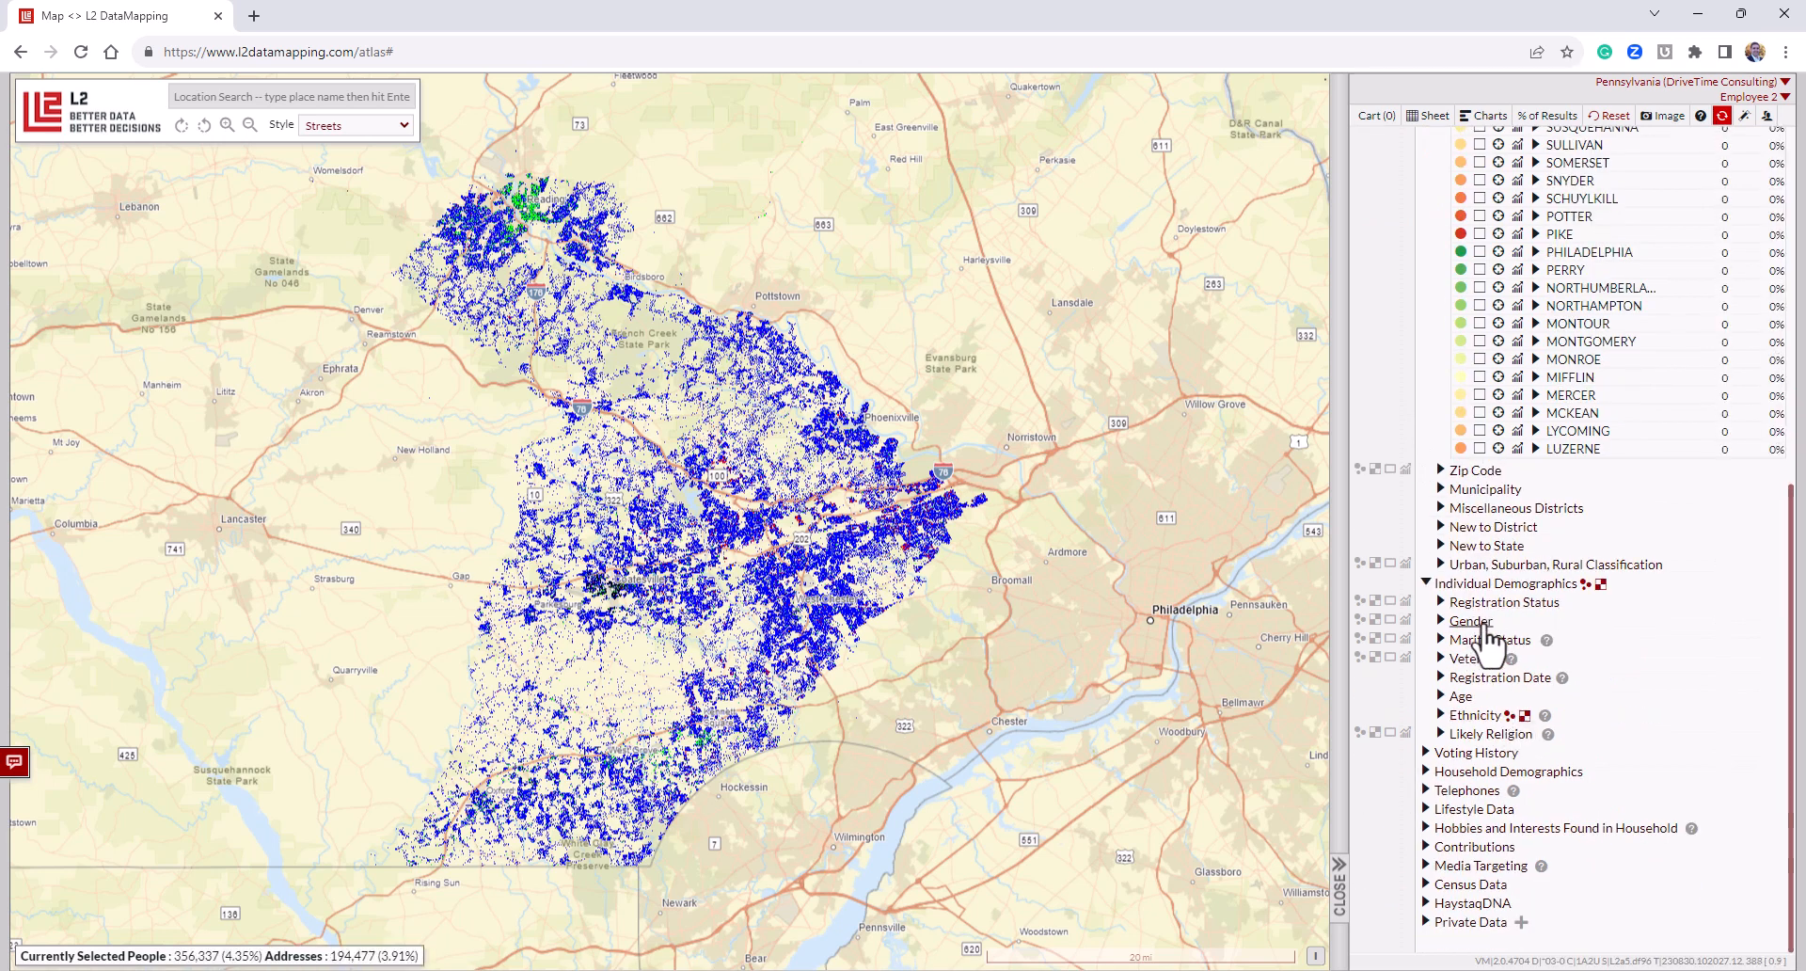
click(1483, 623)
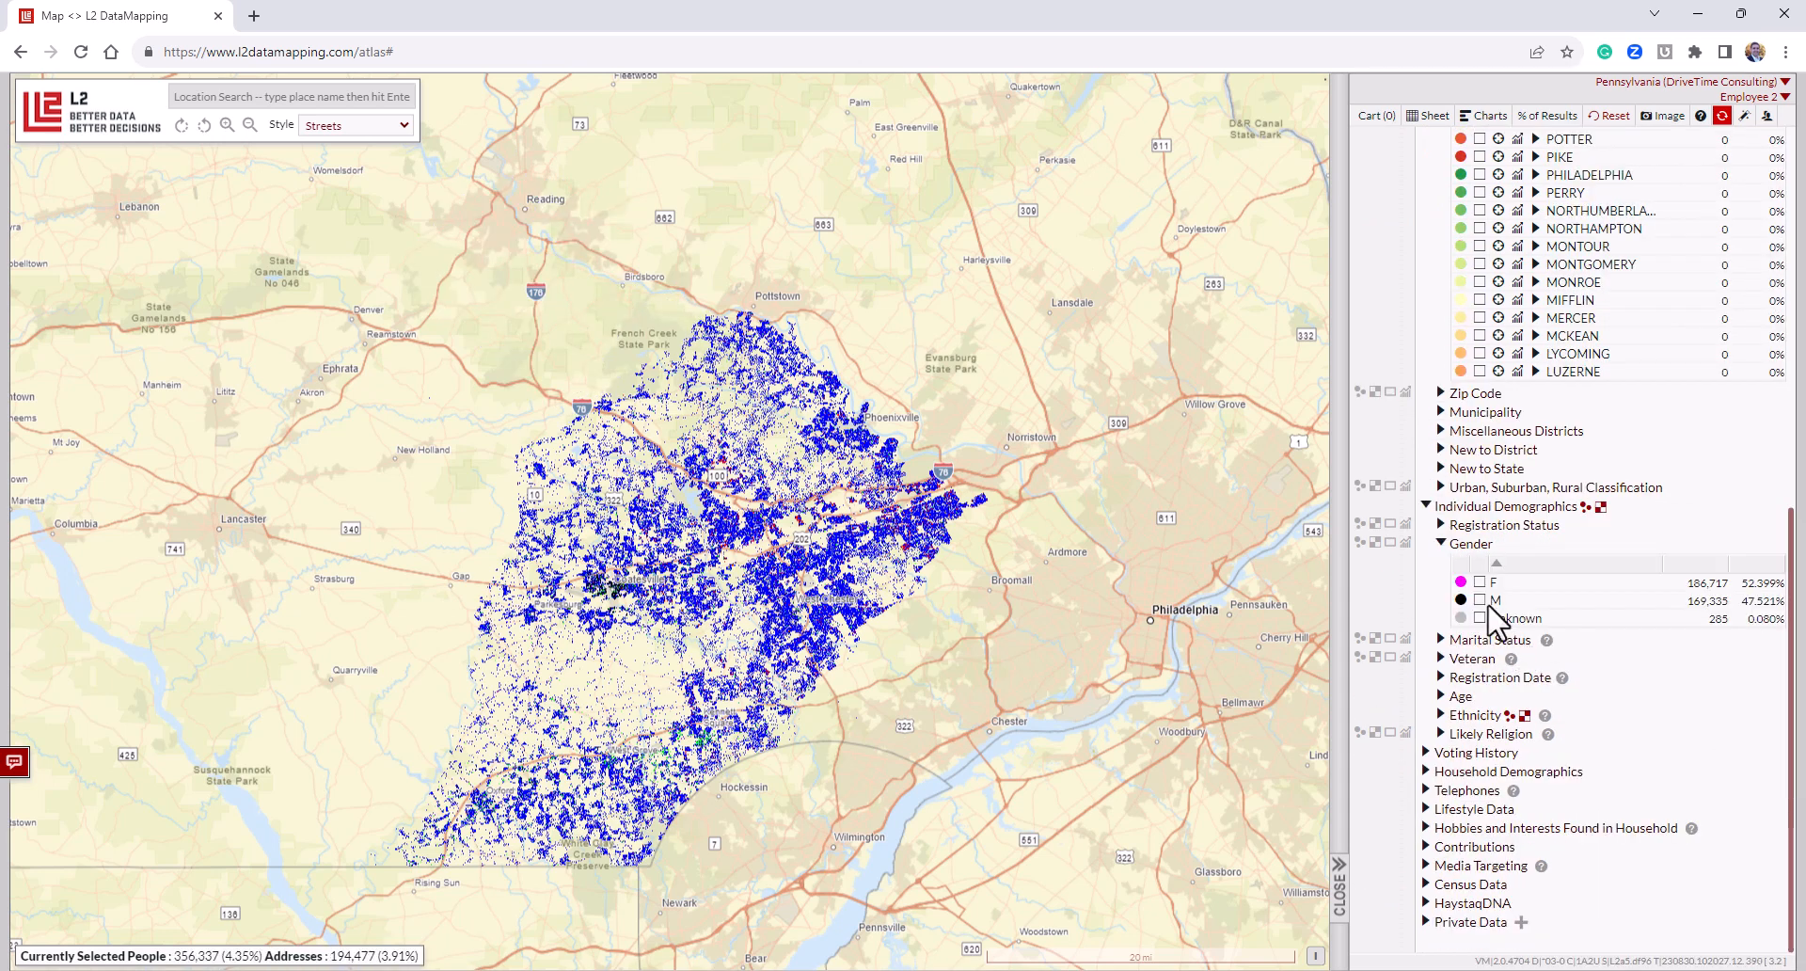
click(1480, 581)
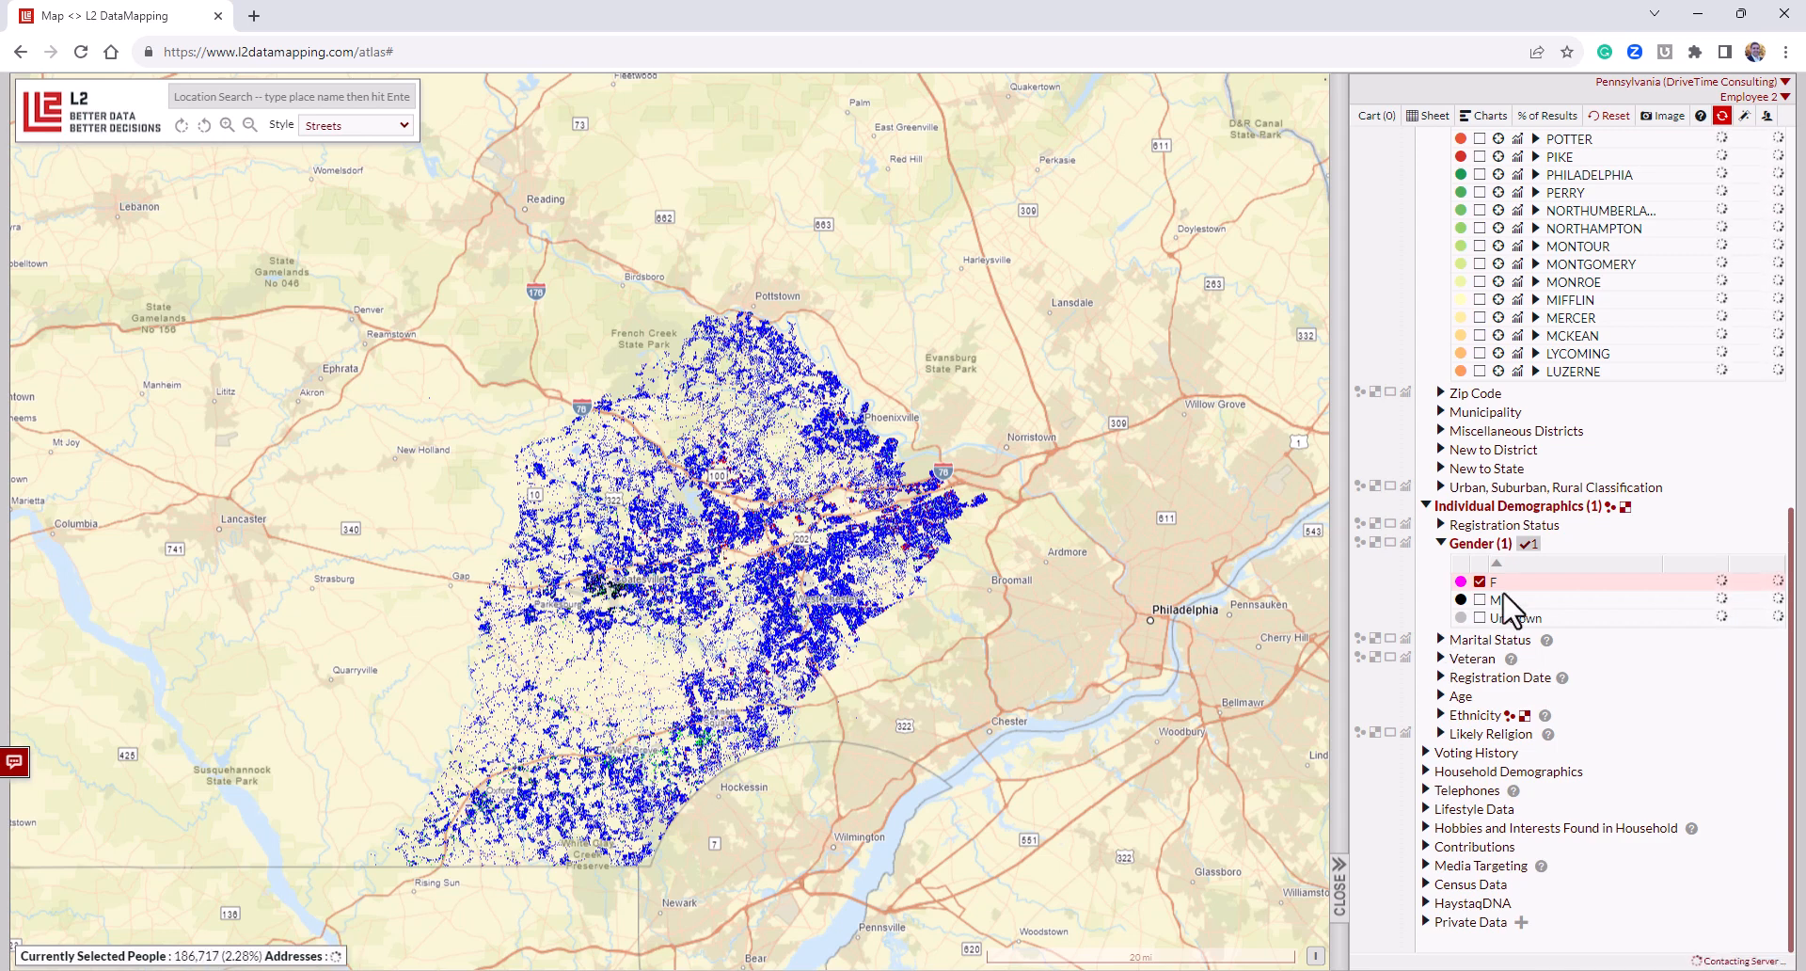
Filter the selected people to the 65 and over age range based on birth year.
click(1478, 697)
click(1543, 734)
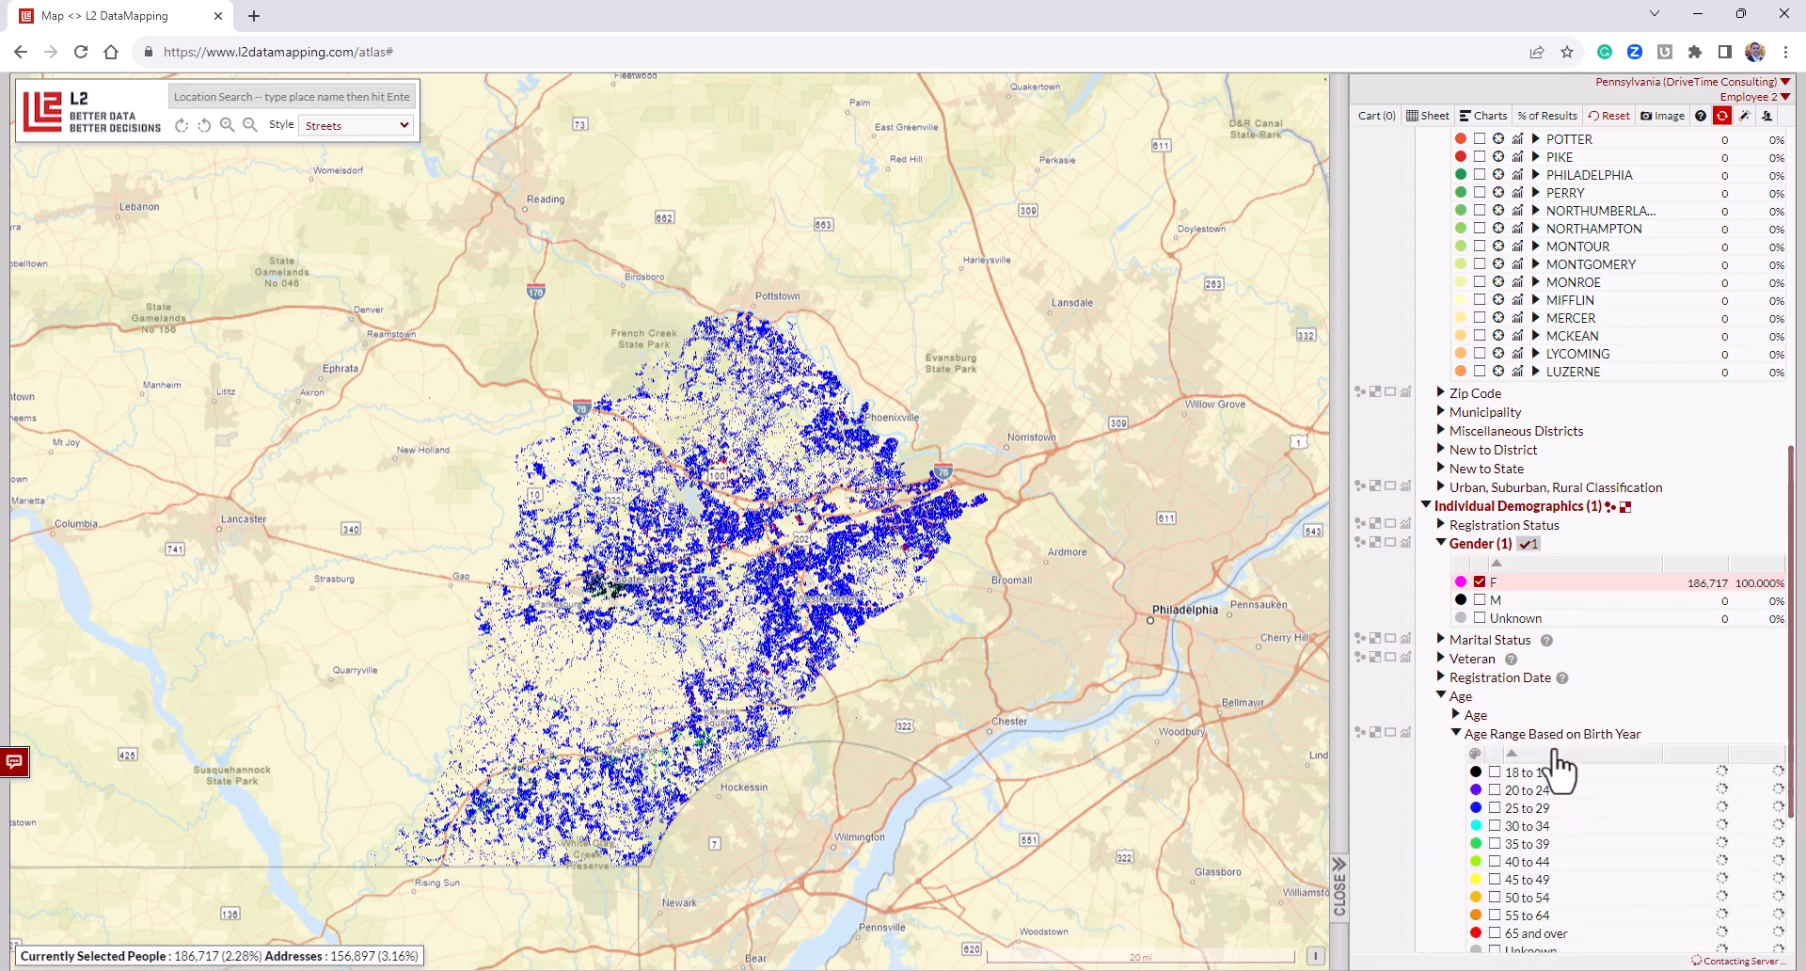
scroll(1542, 753, down, 3)
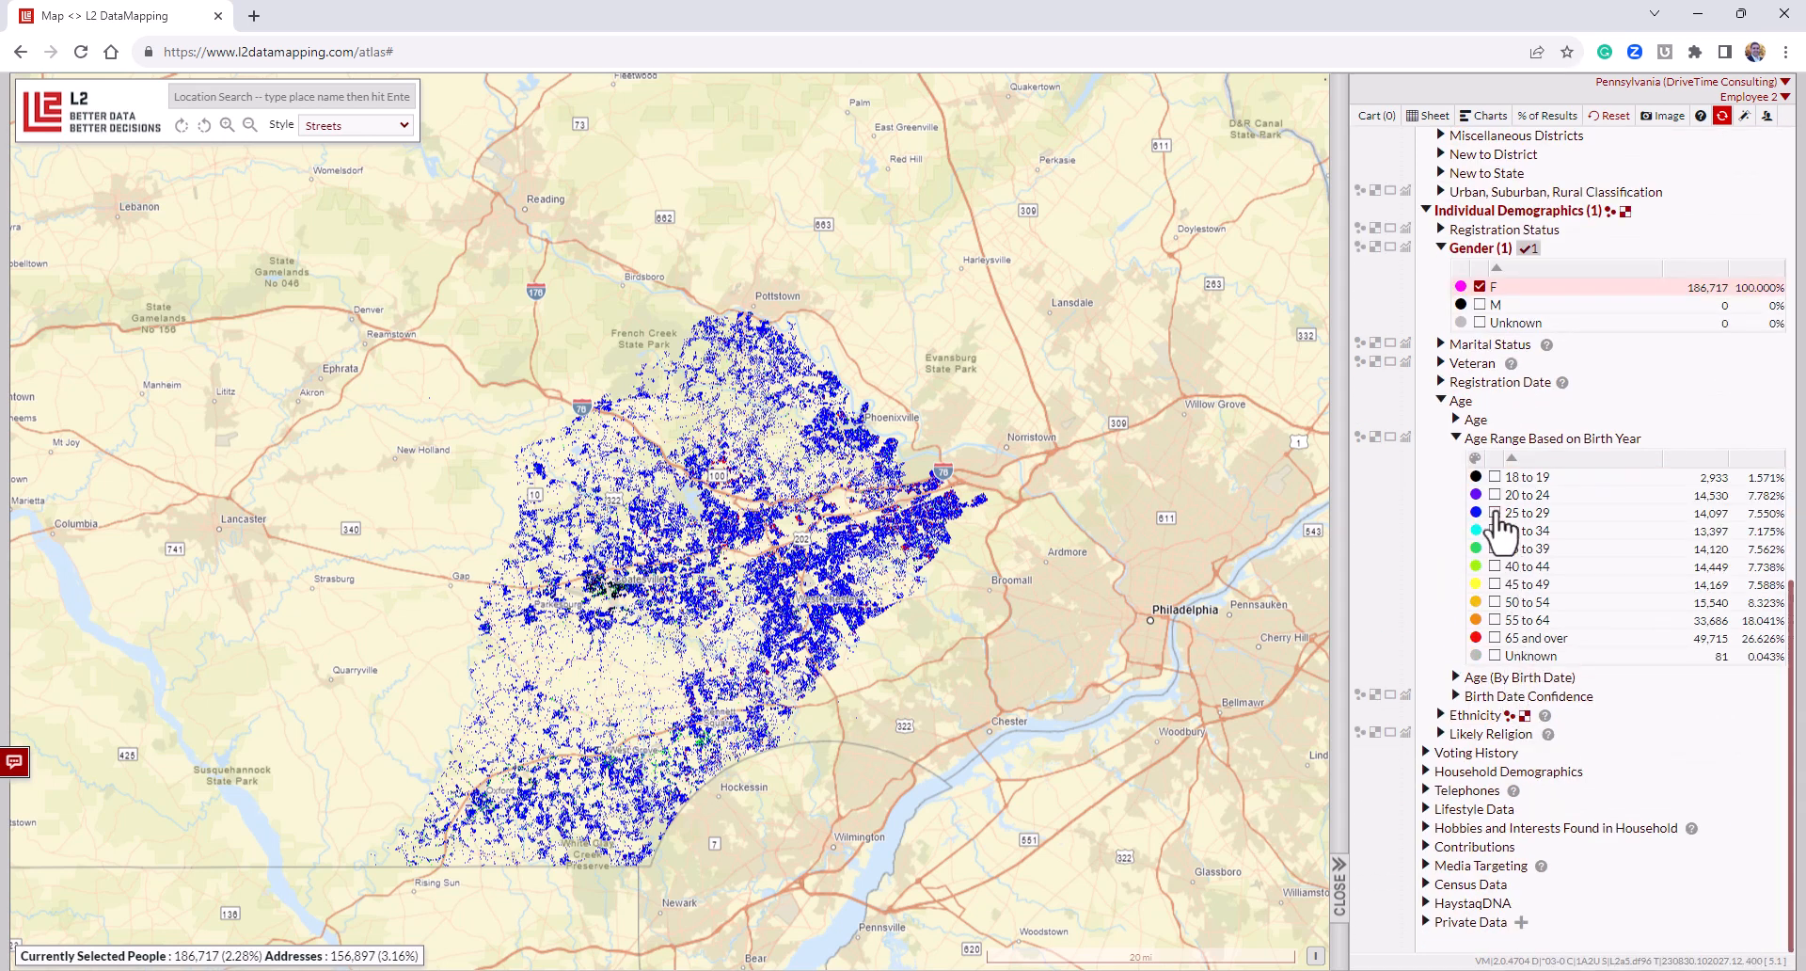
click(1494, 638)
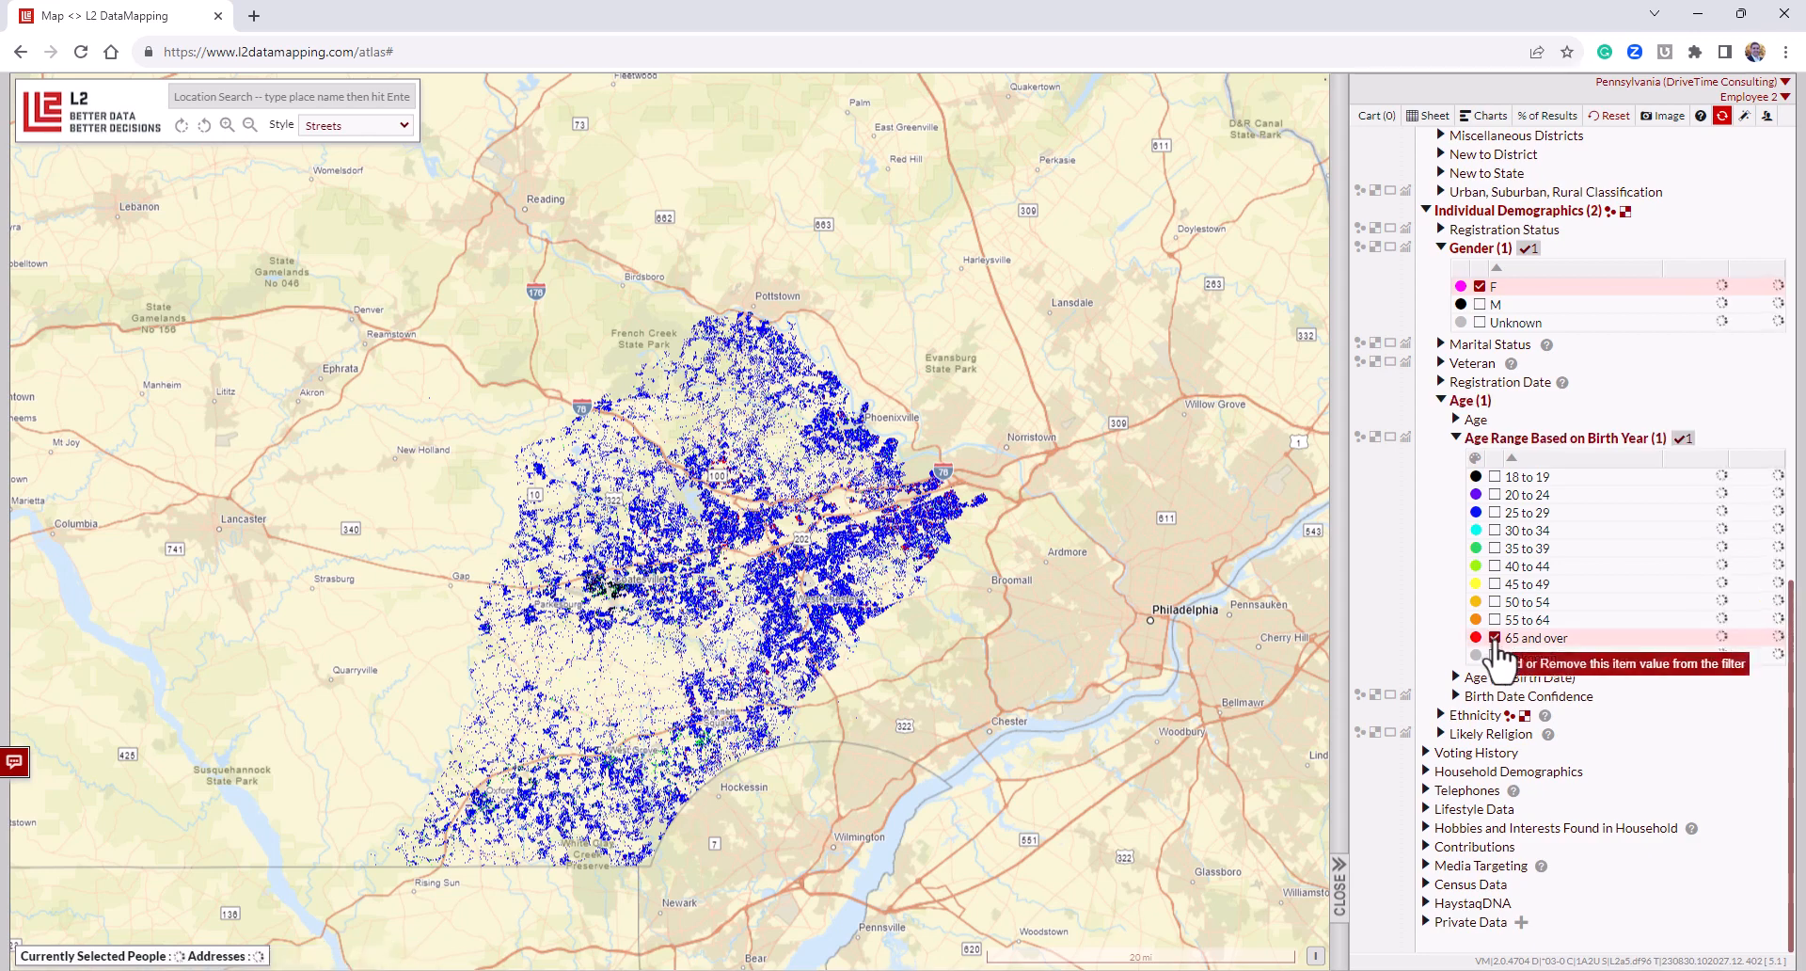
Filter the selection to Likely Homeowner using the home and property criteria in Lifestyle Data.
click(1474, 809)
scroll(1483, 808, down, 2)
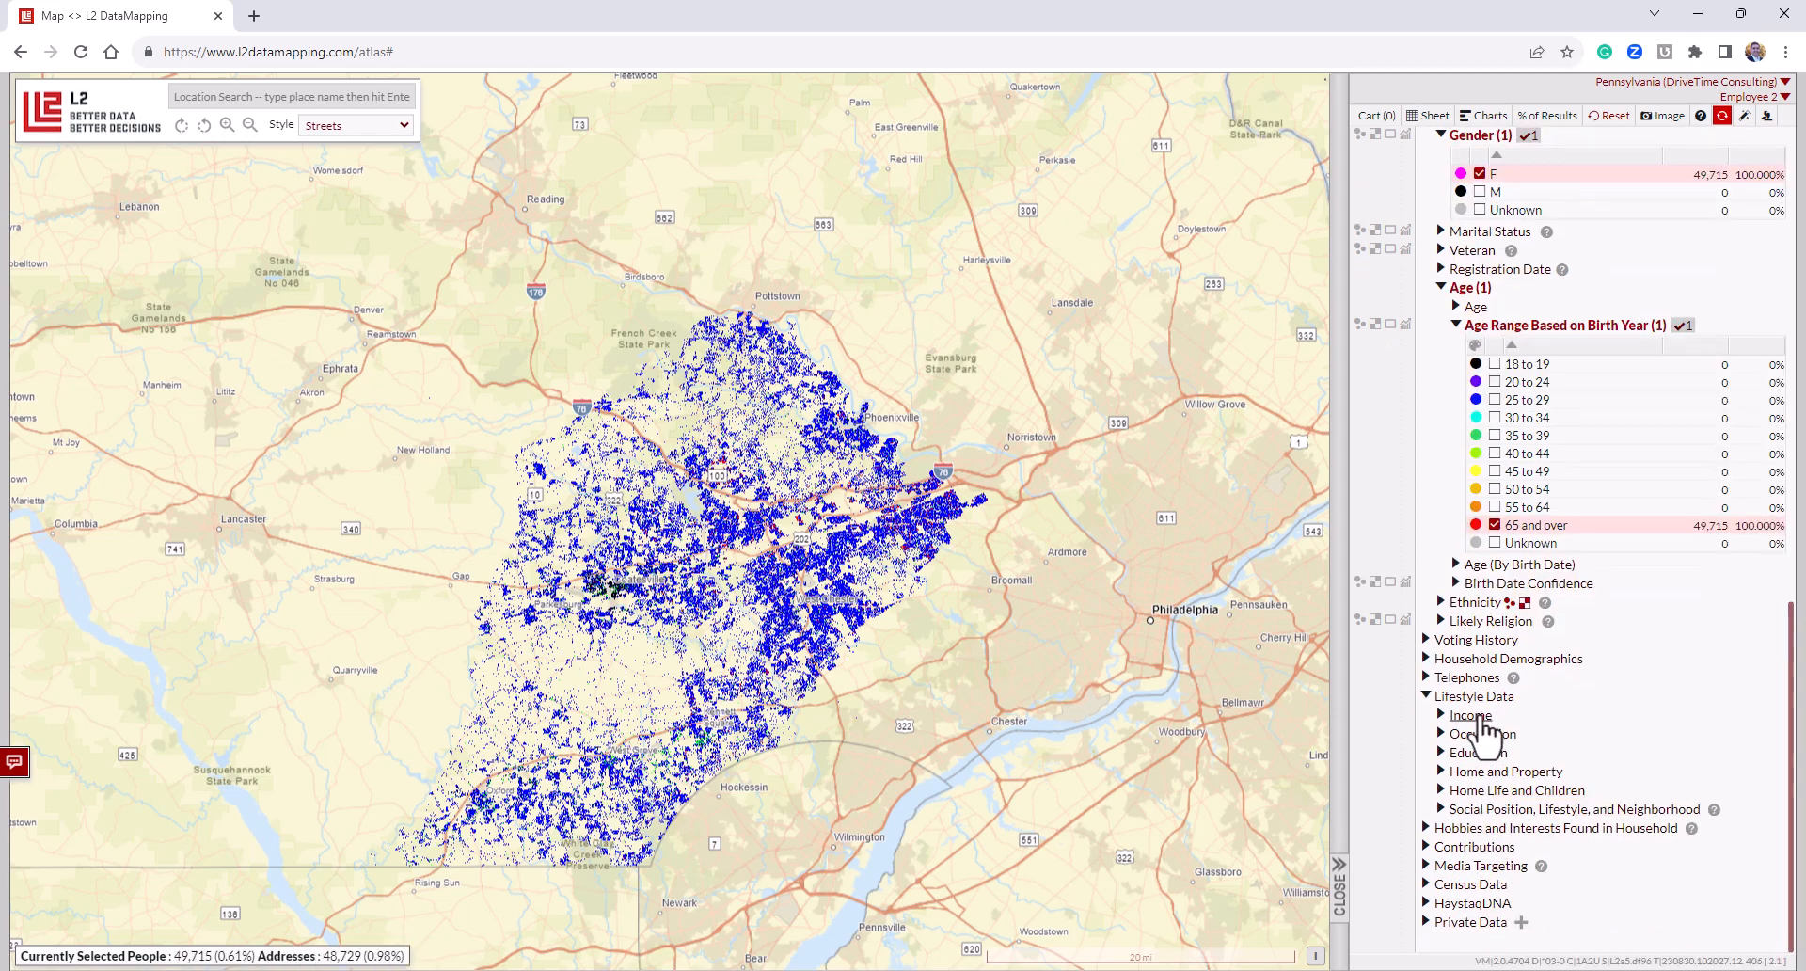
click(1496, 771)
scroll(1596, 779, down, 1)
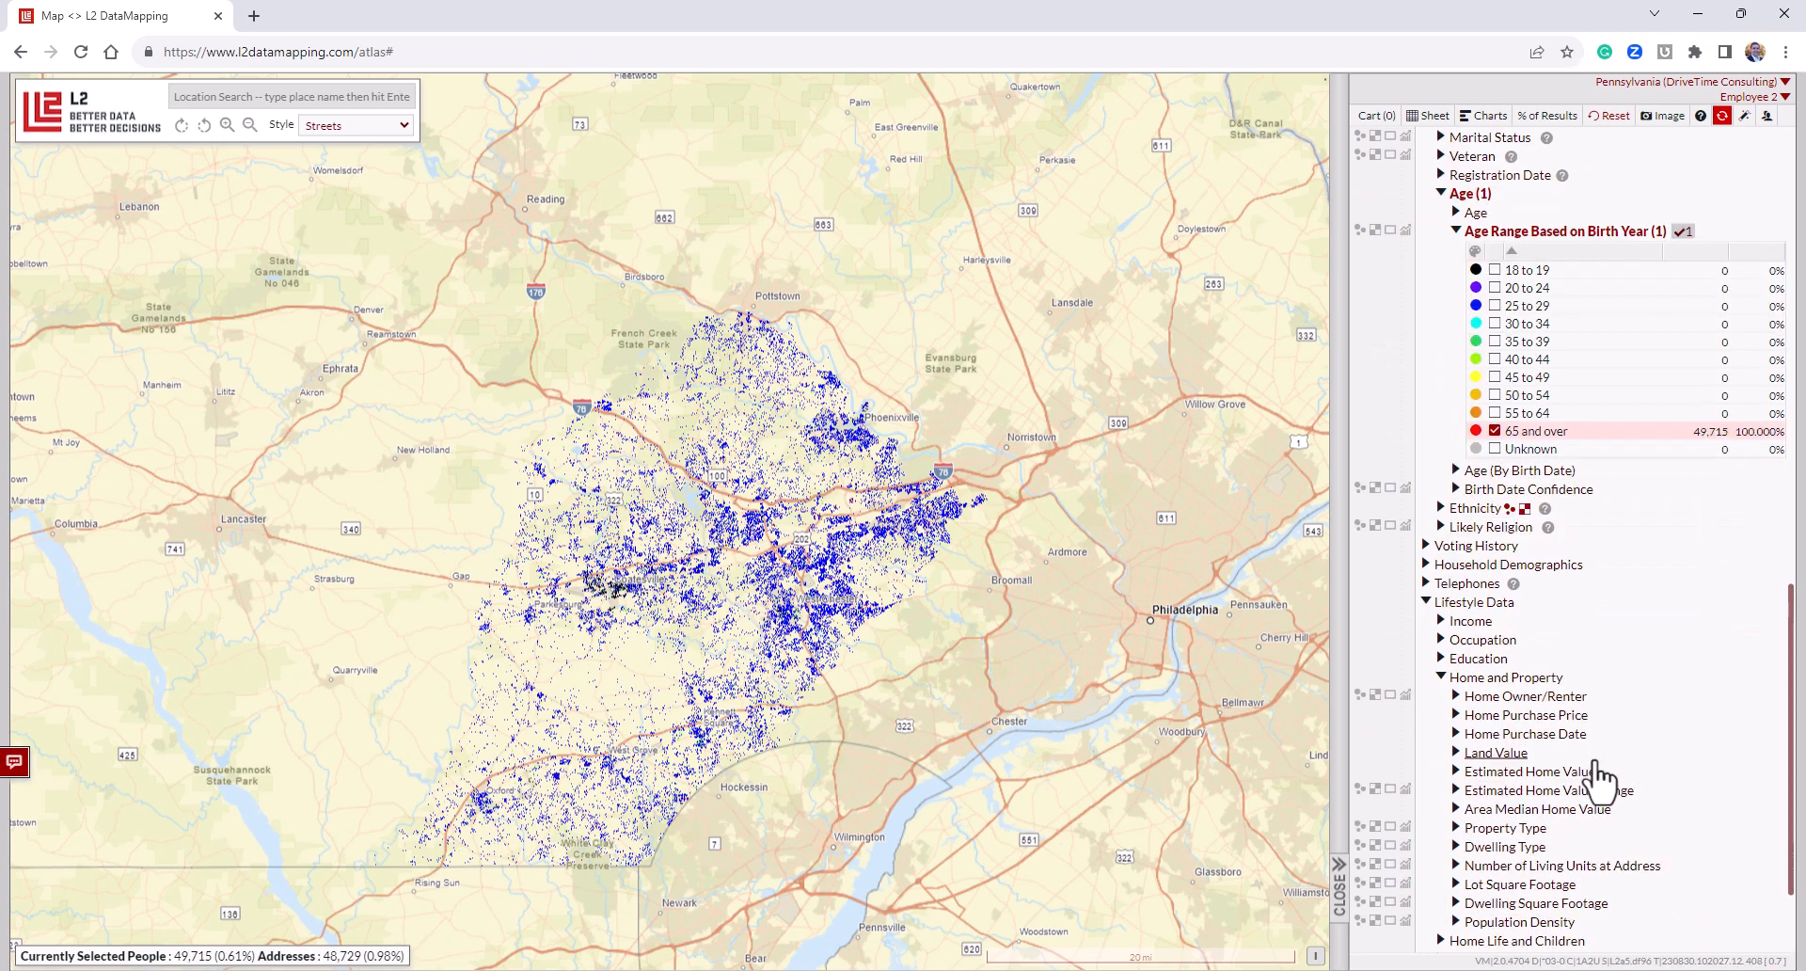
click(1524, 698)
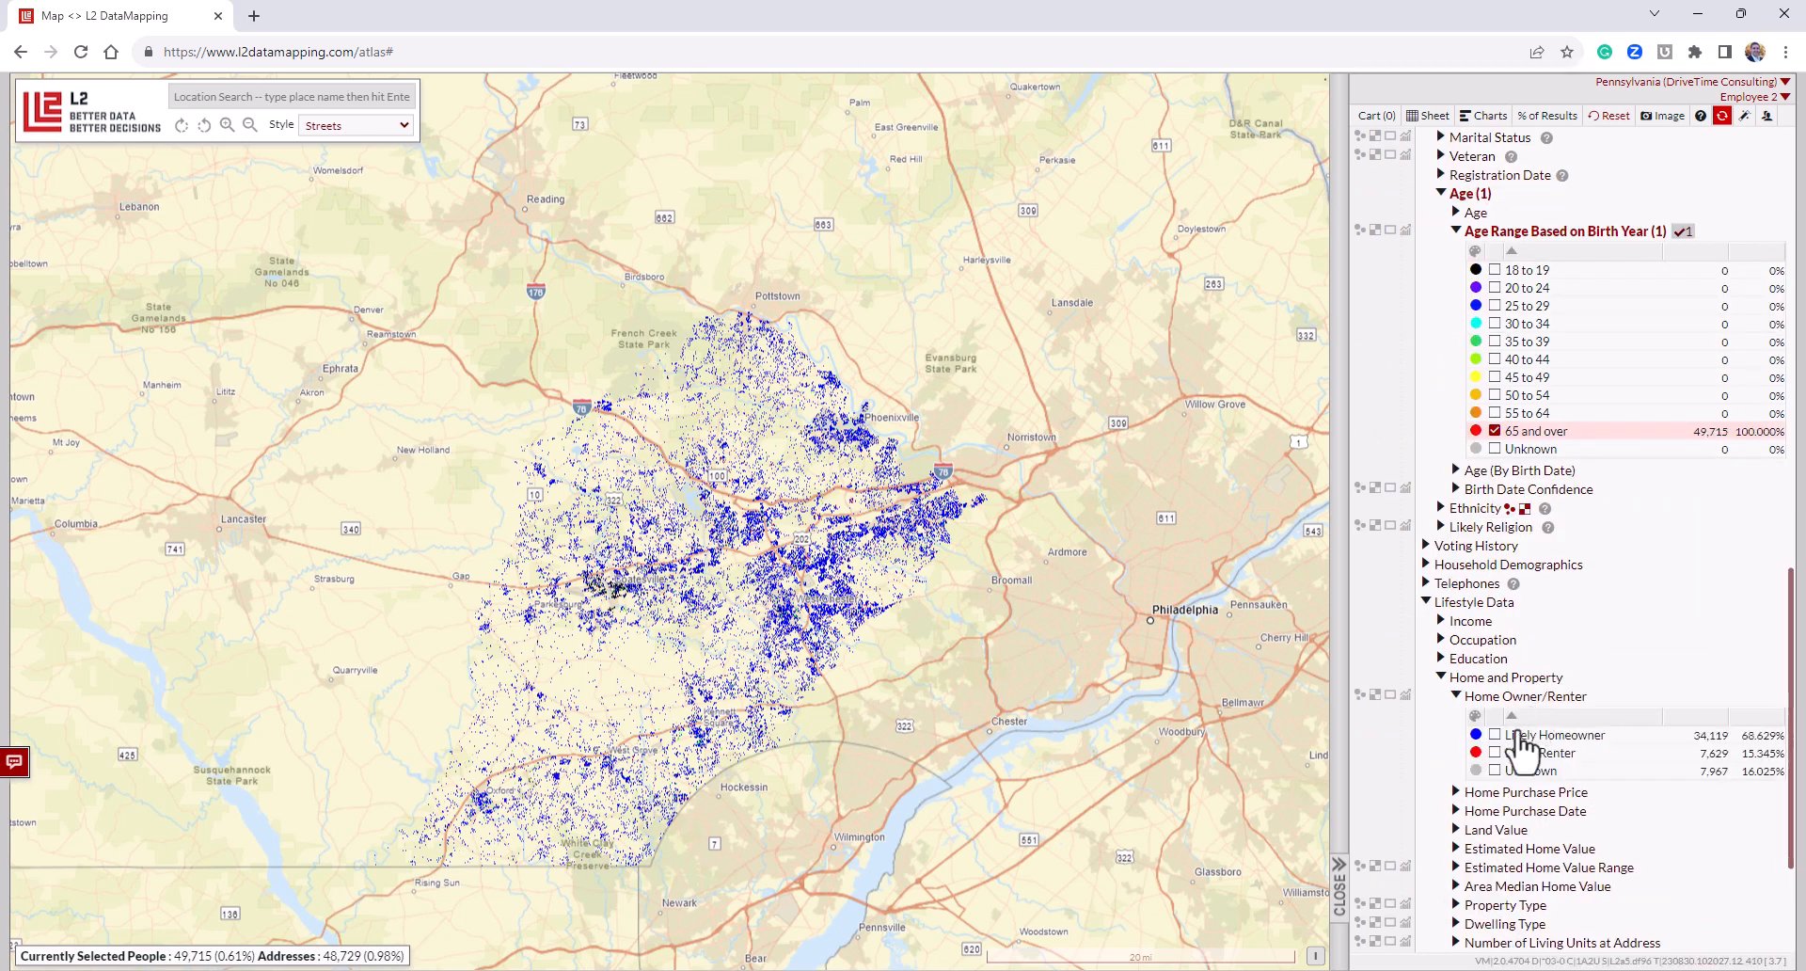
click(1495, 733)
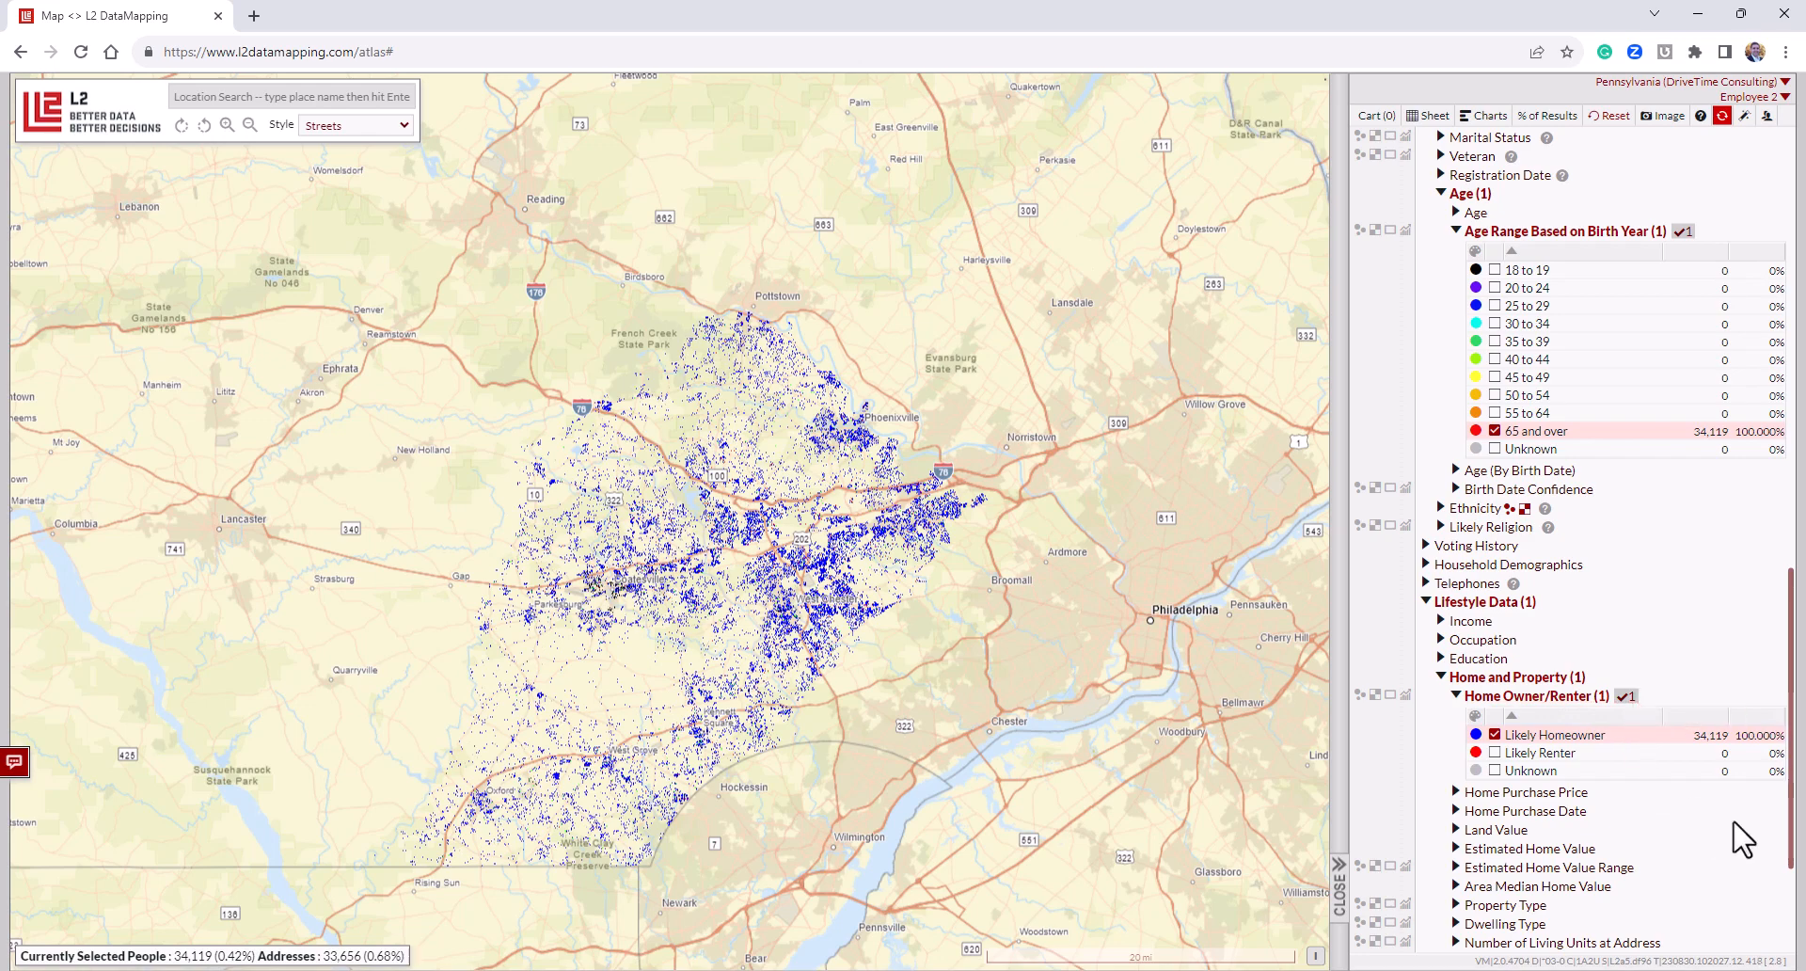
Start a new universe and name it Chester F 65plus Homeowner.
scroll(1631, 823, up, 1)
scroll(1632, 823, up, 10)
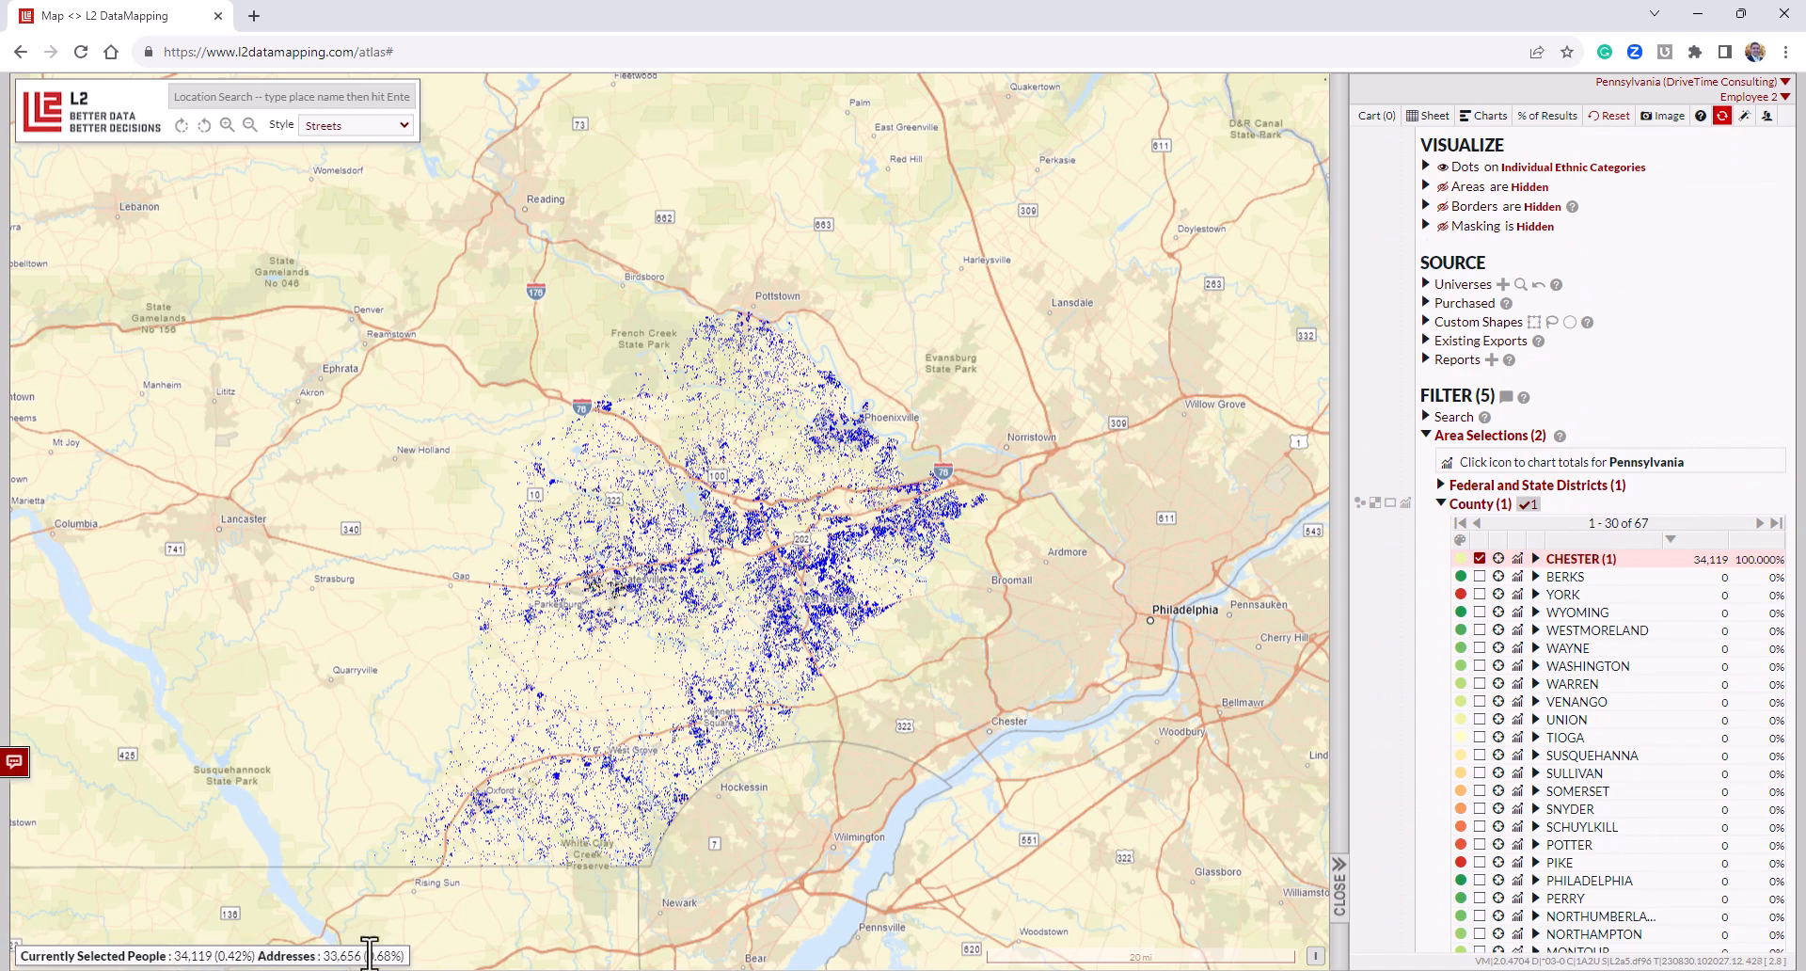
click(1467, 285)
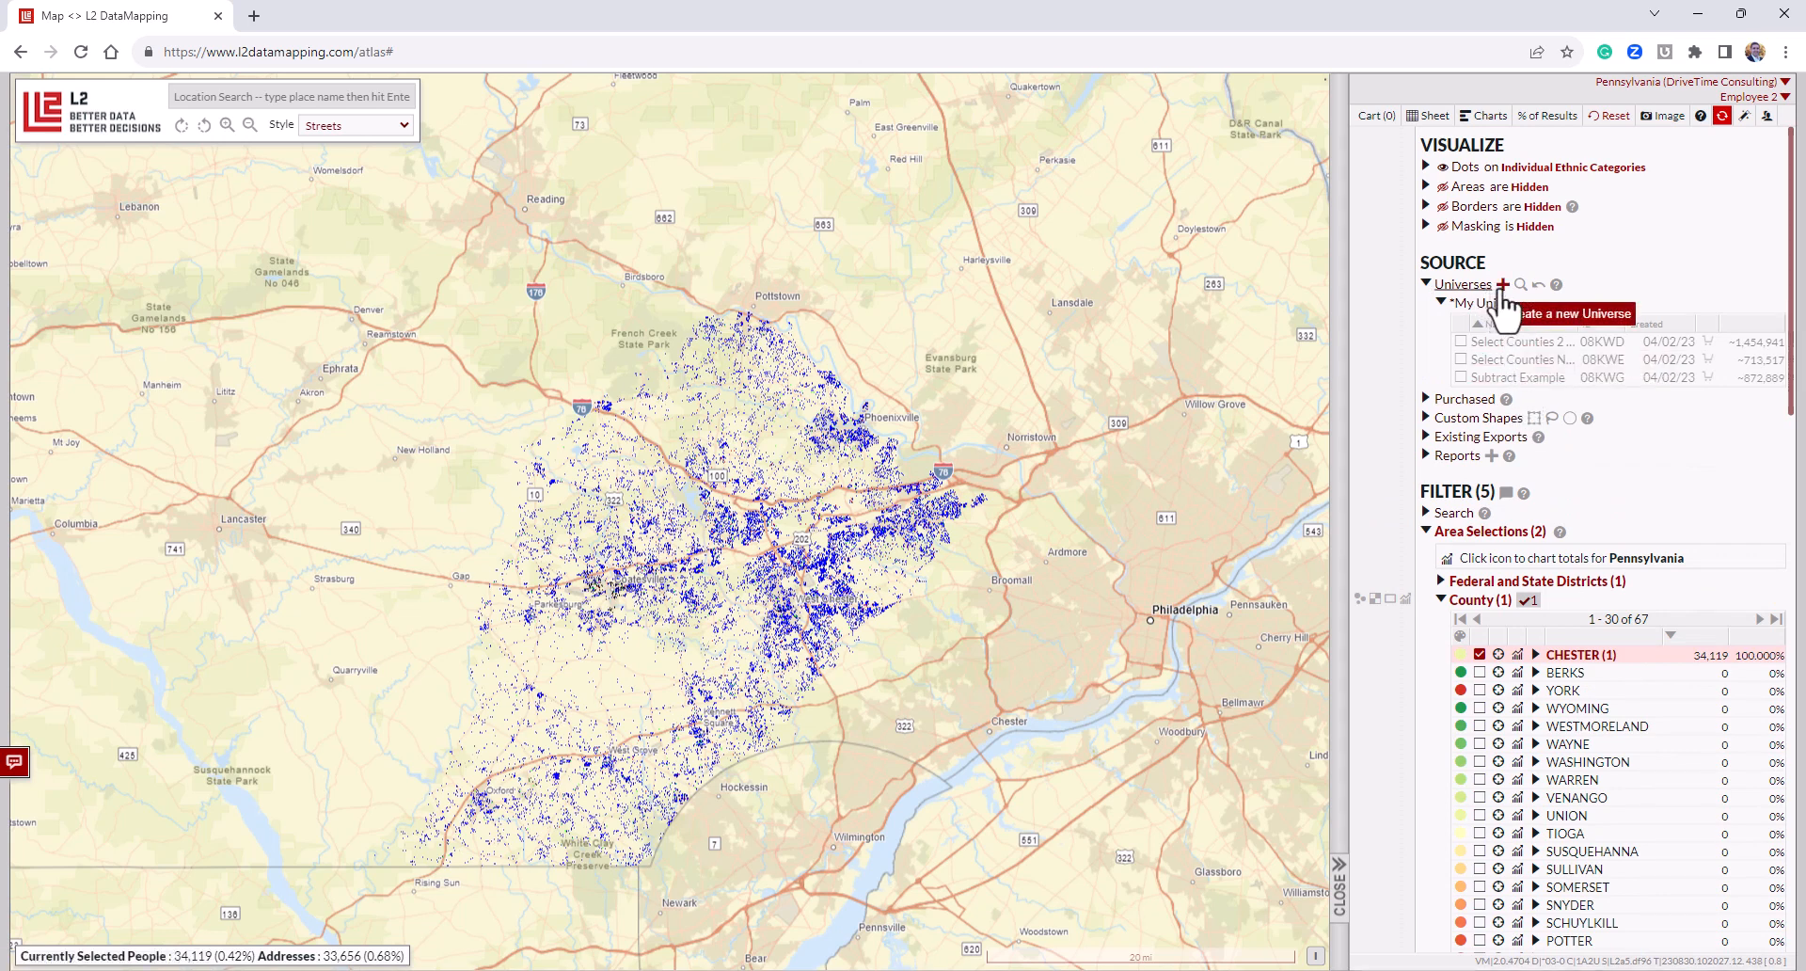
click(1502, 285)
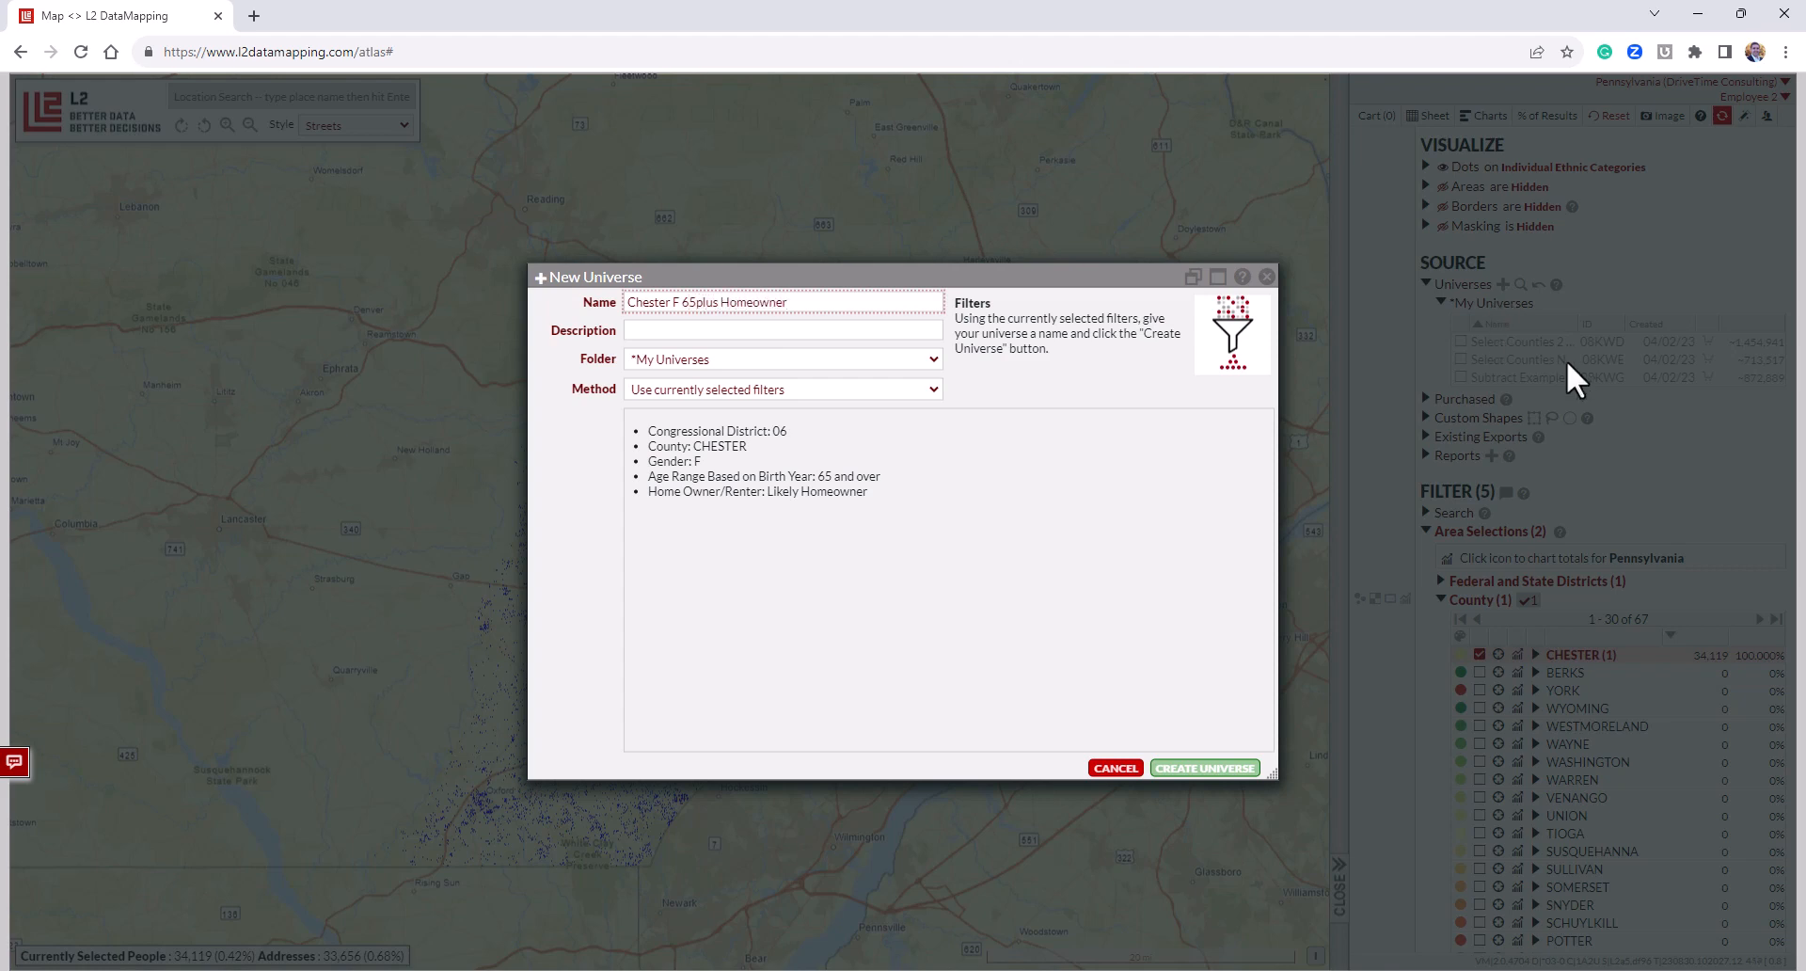
Create the universe in the *My Universes folder from the currently selected filters, leaving its description empty.
click(811, 330)
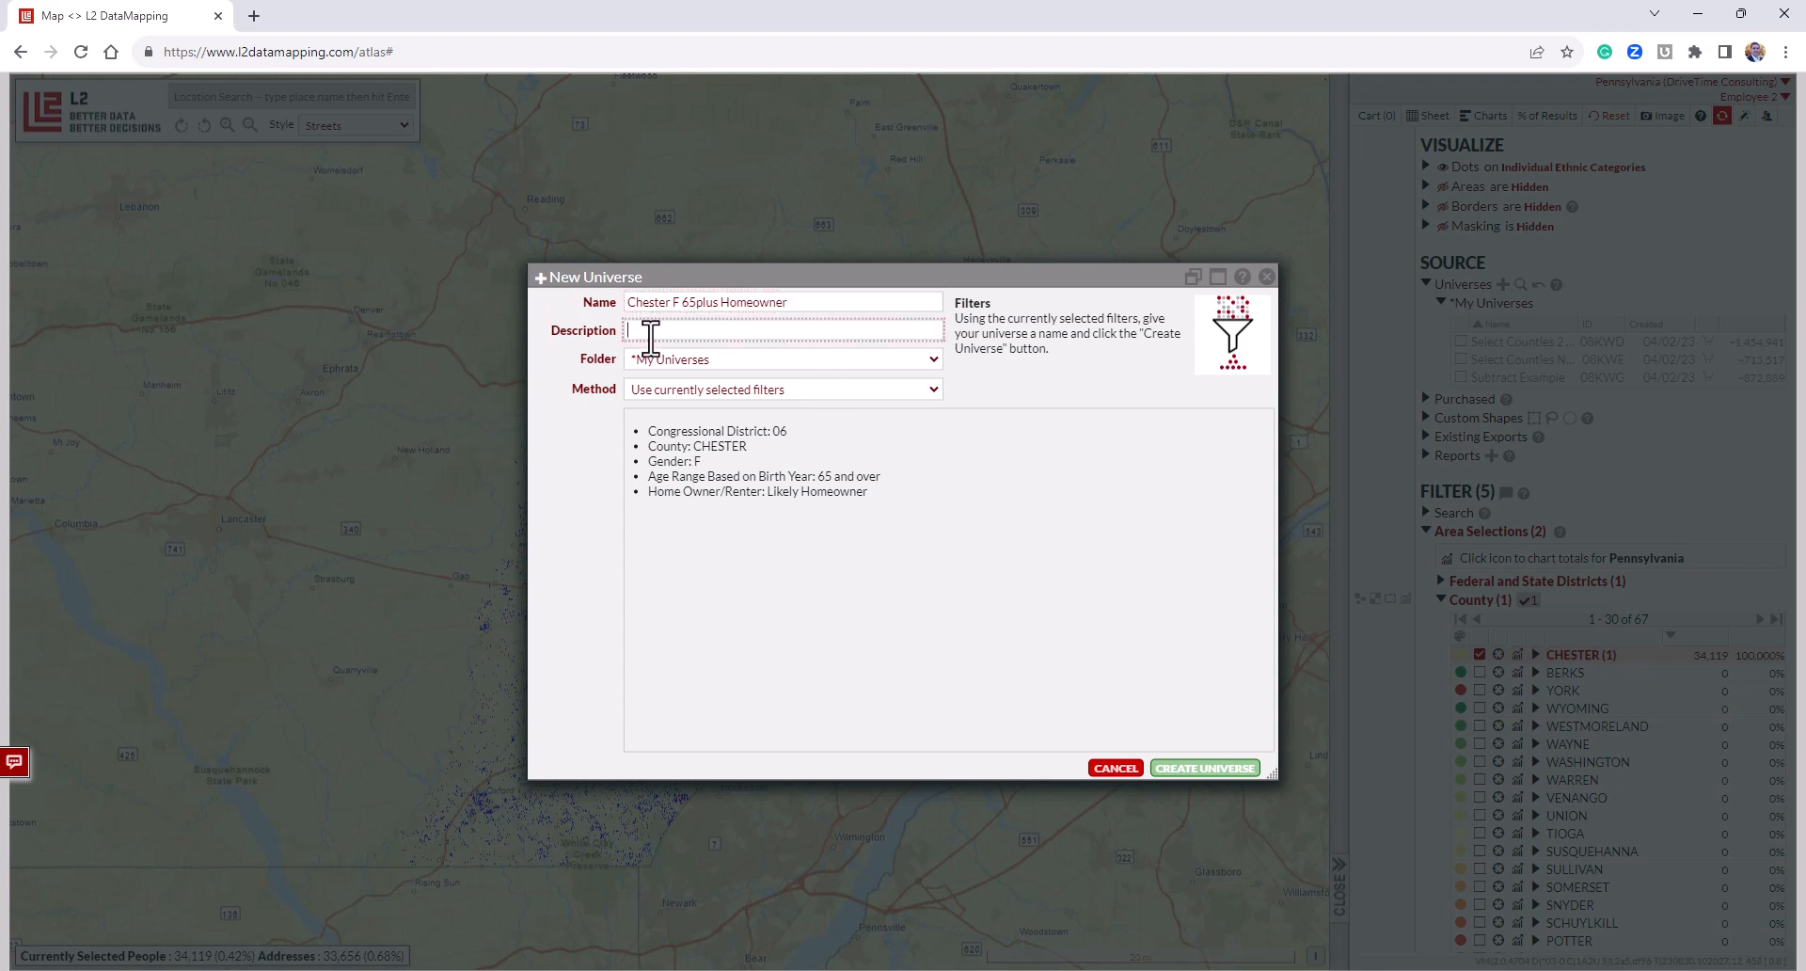
click(720, 363)
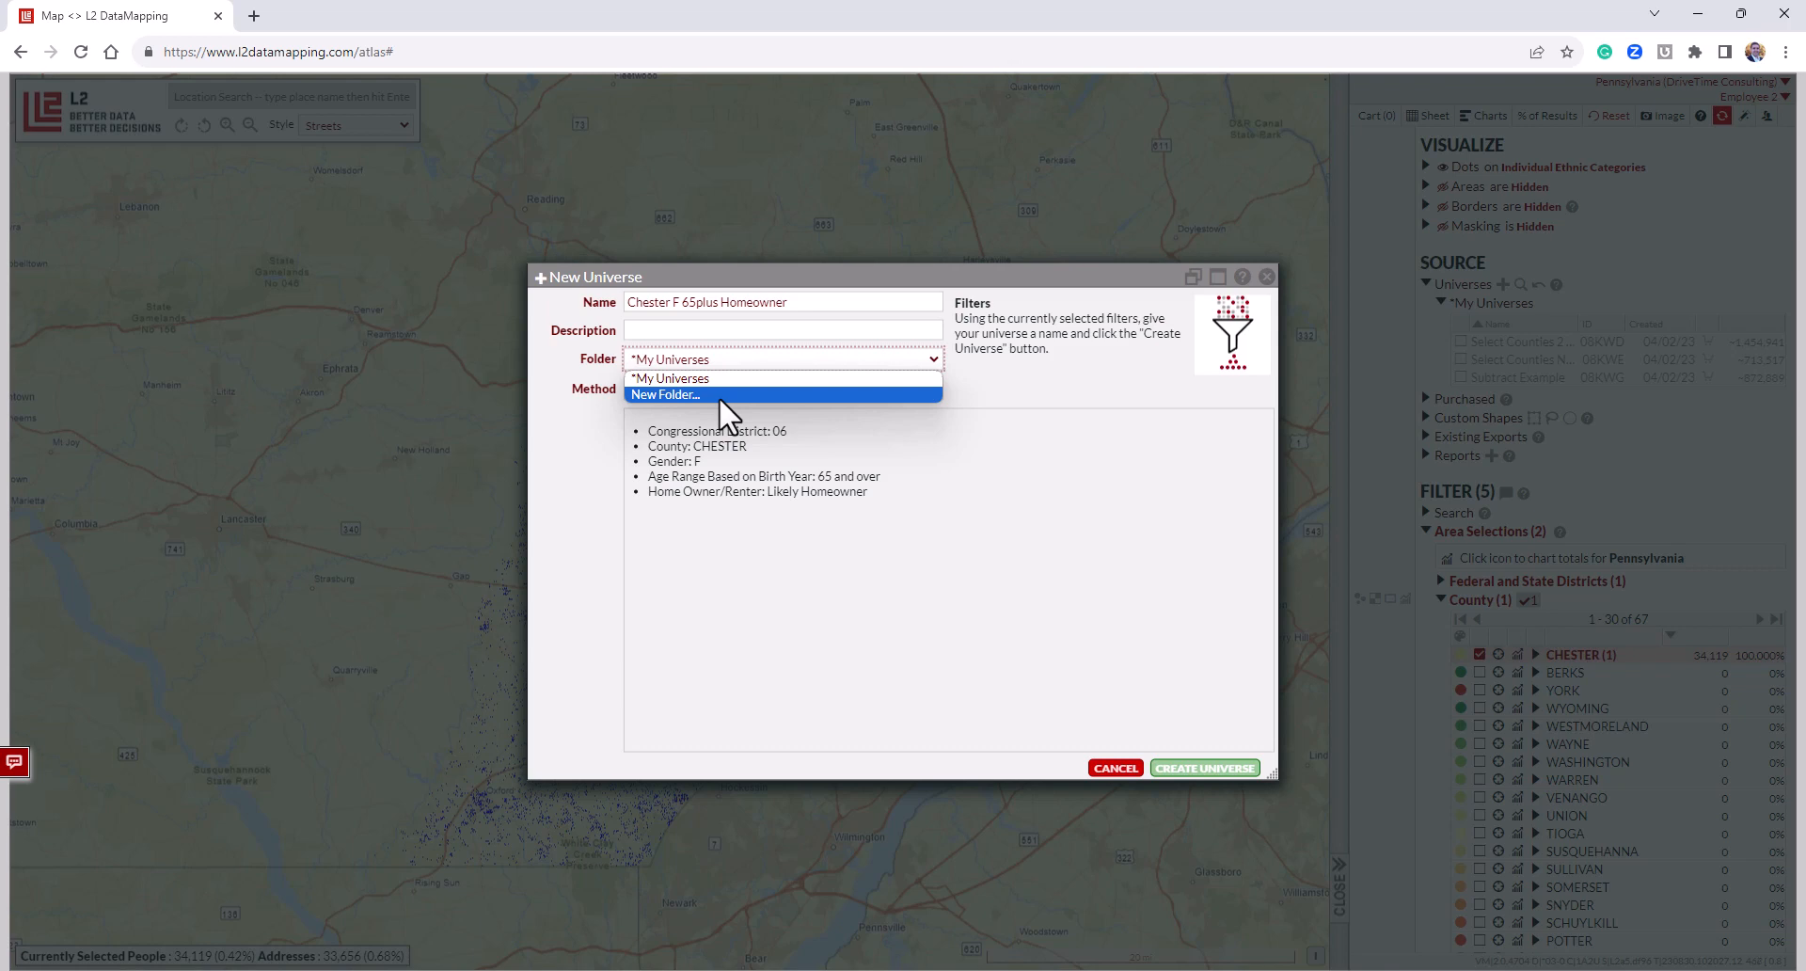
click(718, 380)
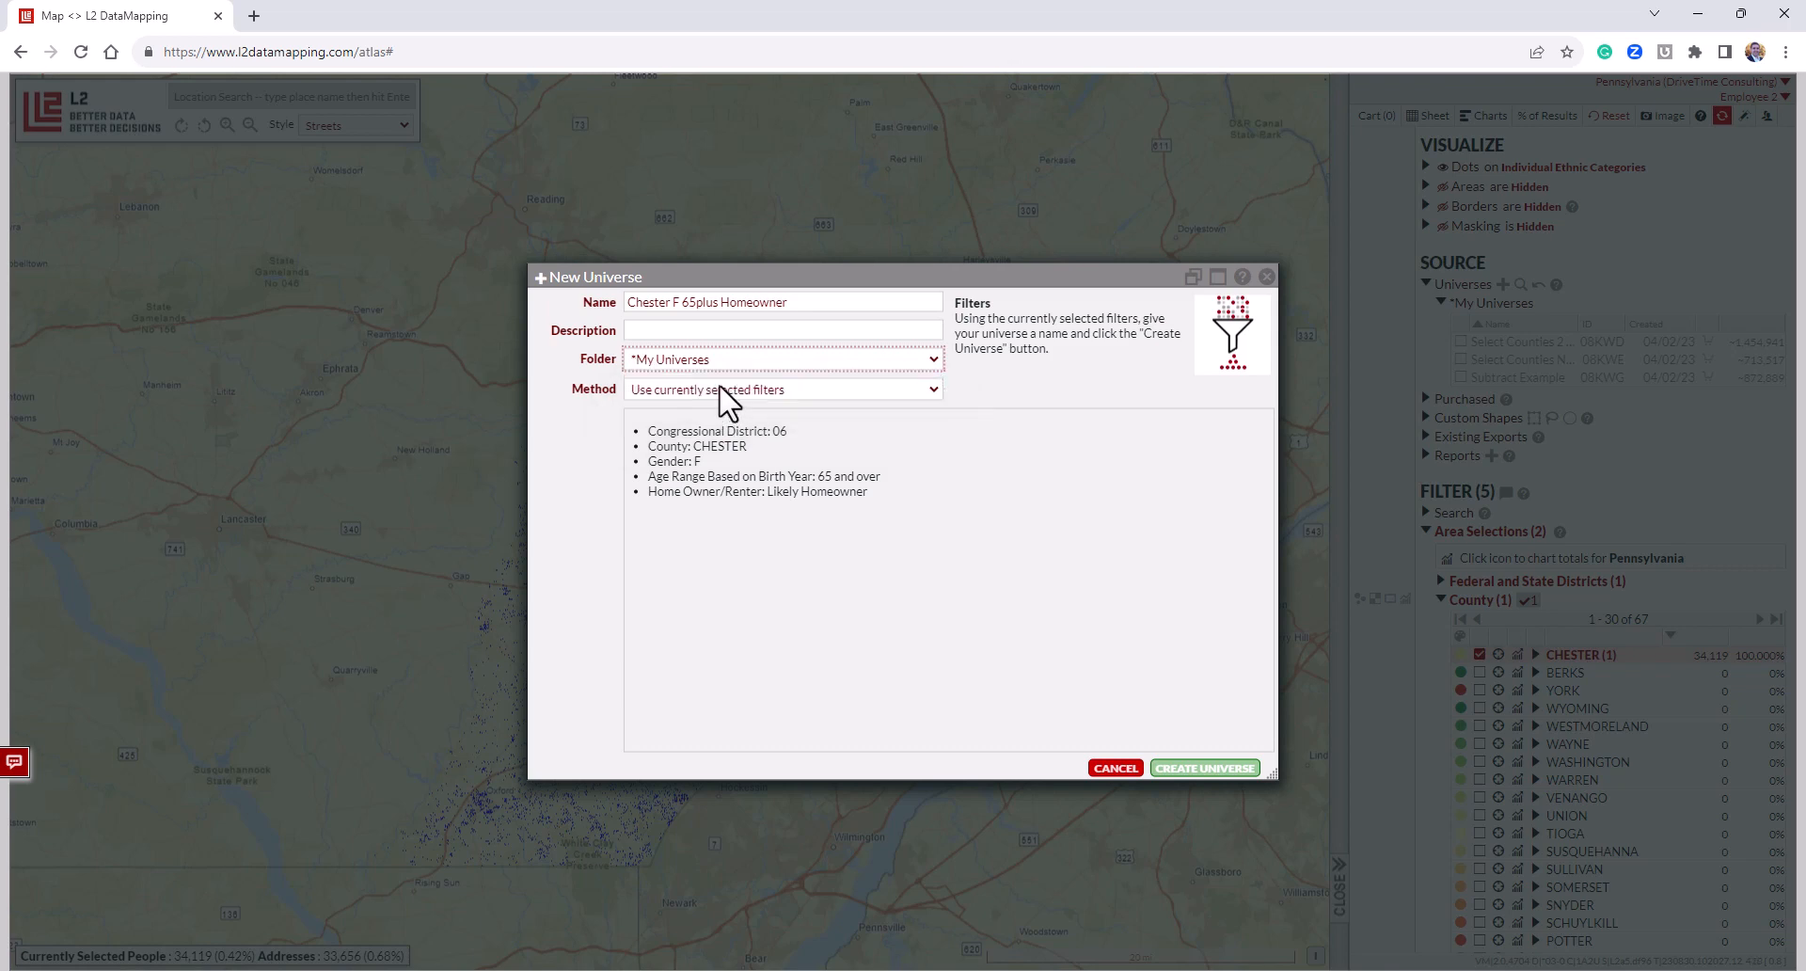
click(674, 391)
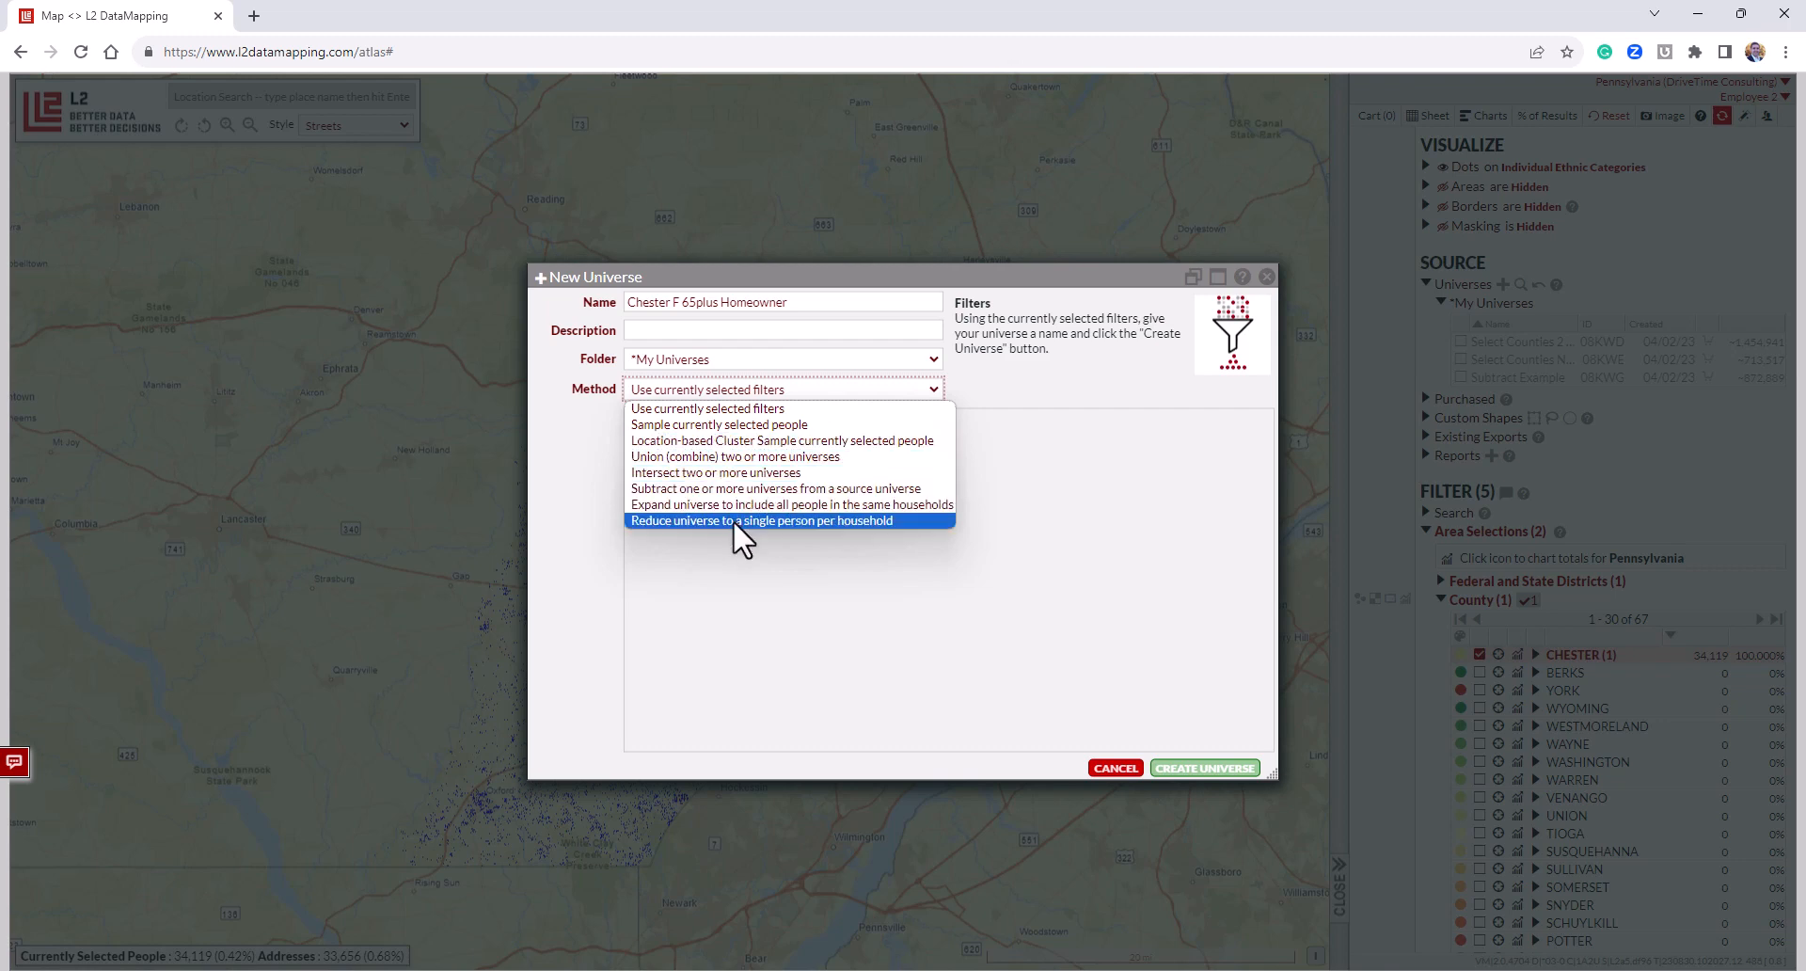
click(720, 408)
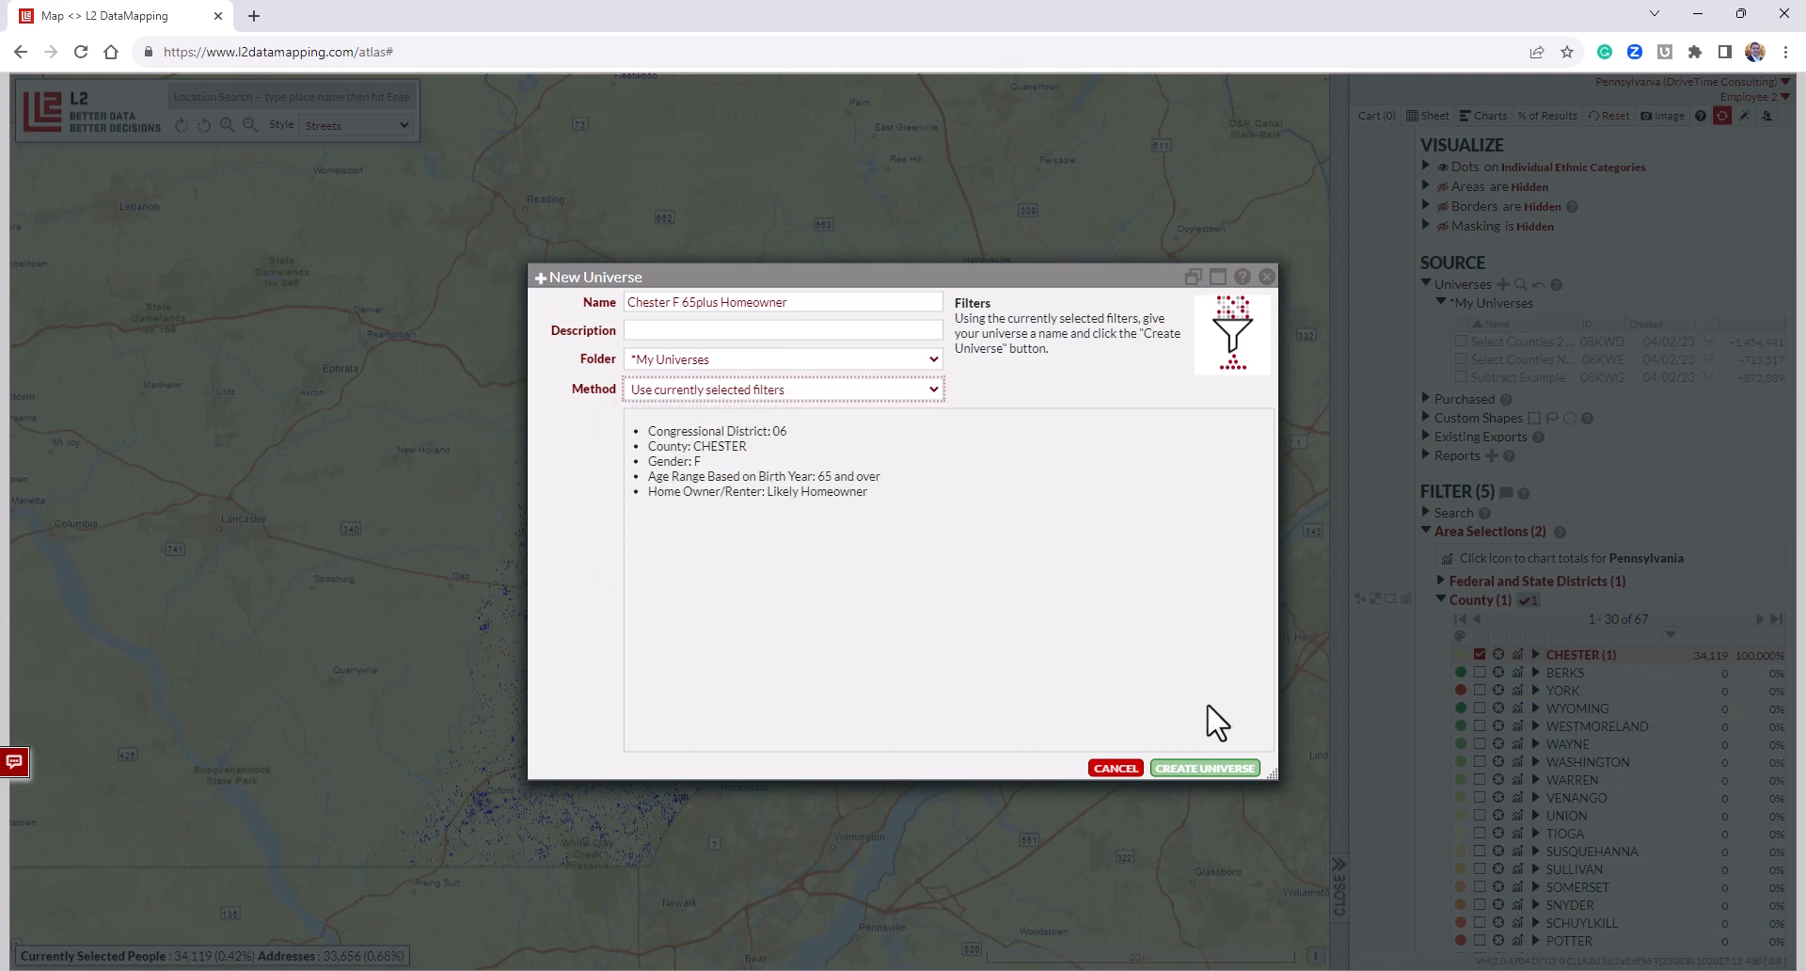
click(1211, 769)
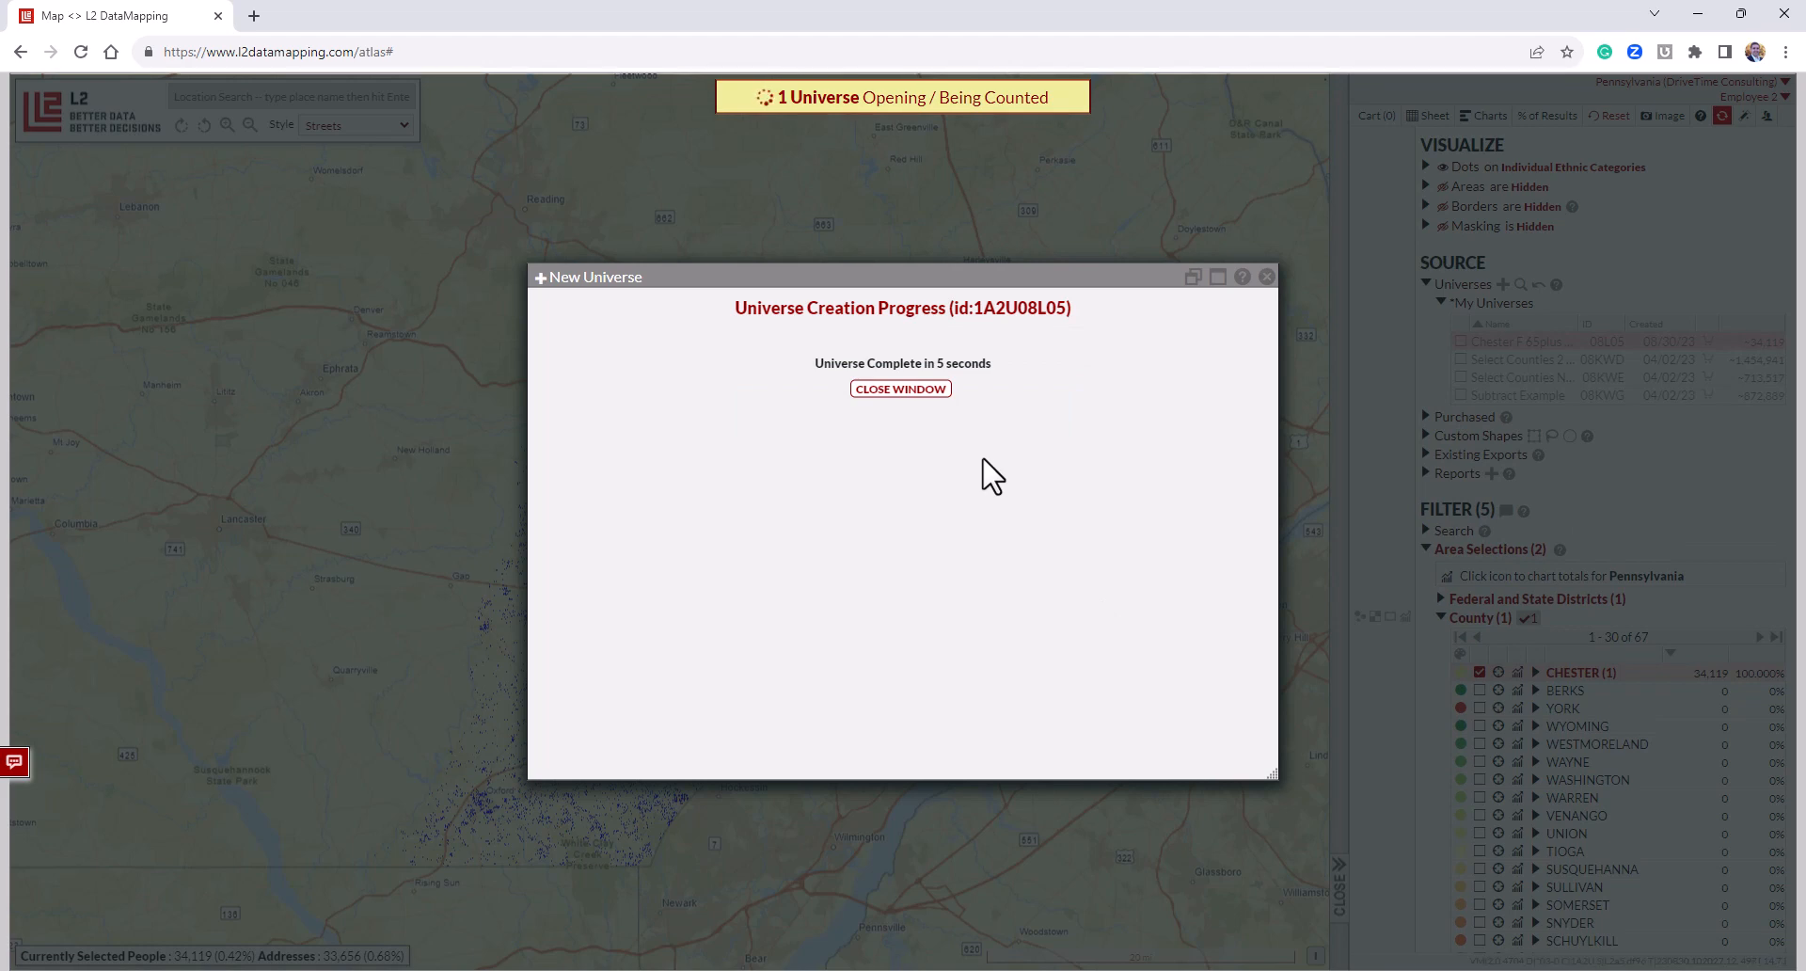
click(928, 395)
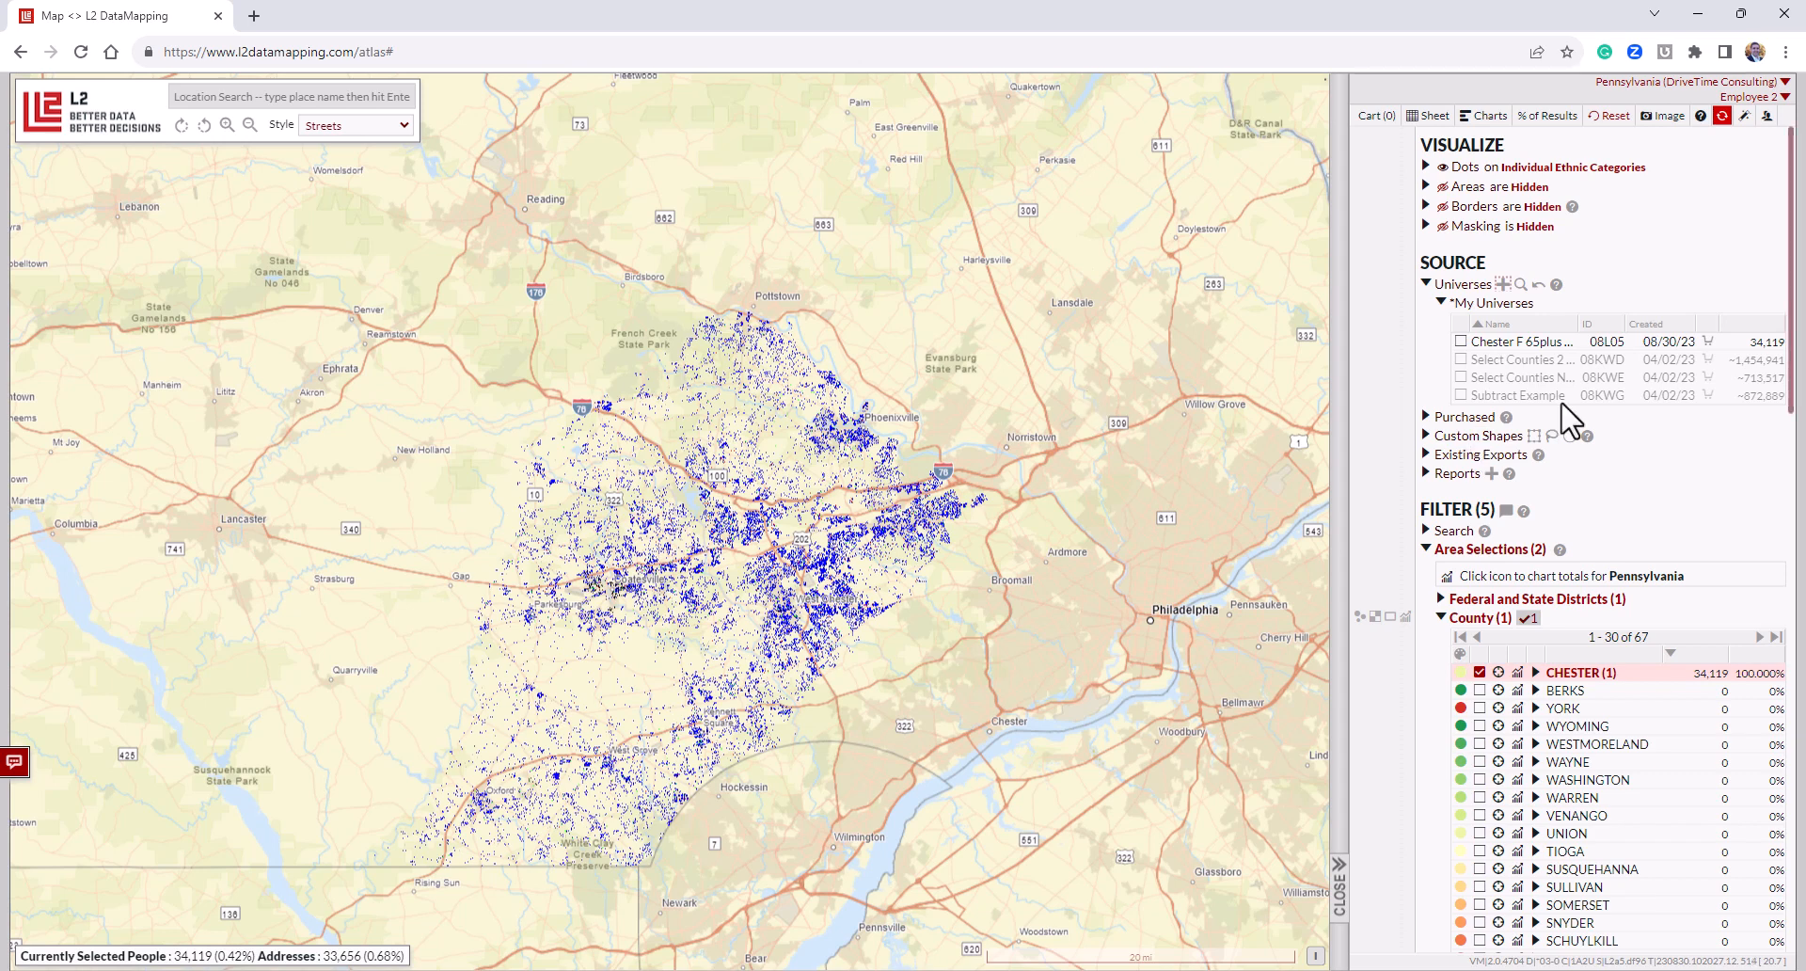
Review the Chester F 65plus Homeowner universe's details and start a new data export of it in .CSV format.
click(1518, 341)
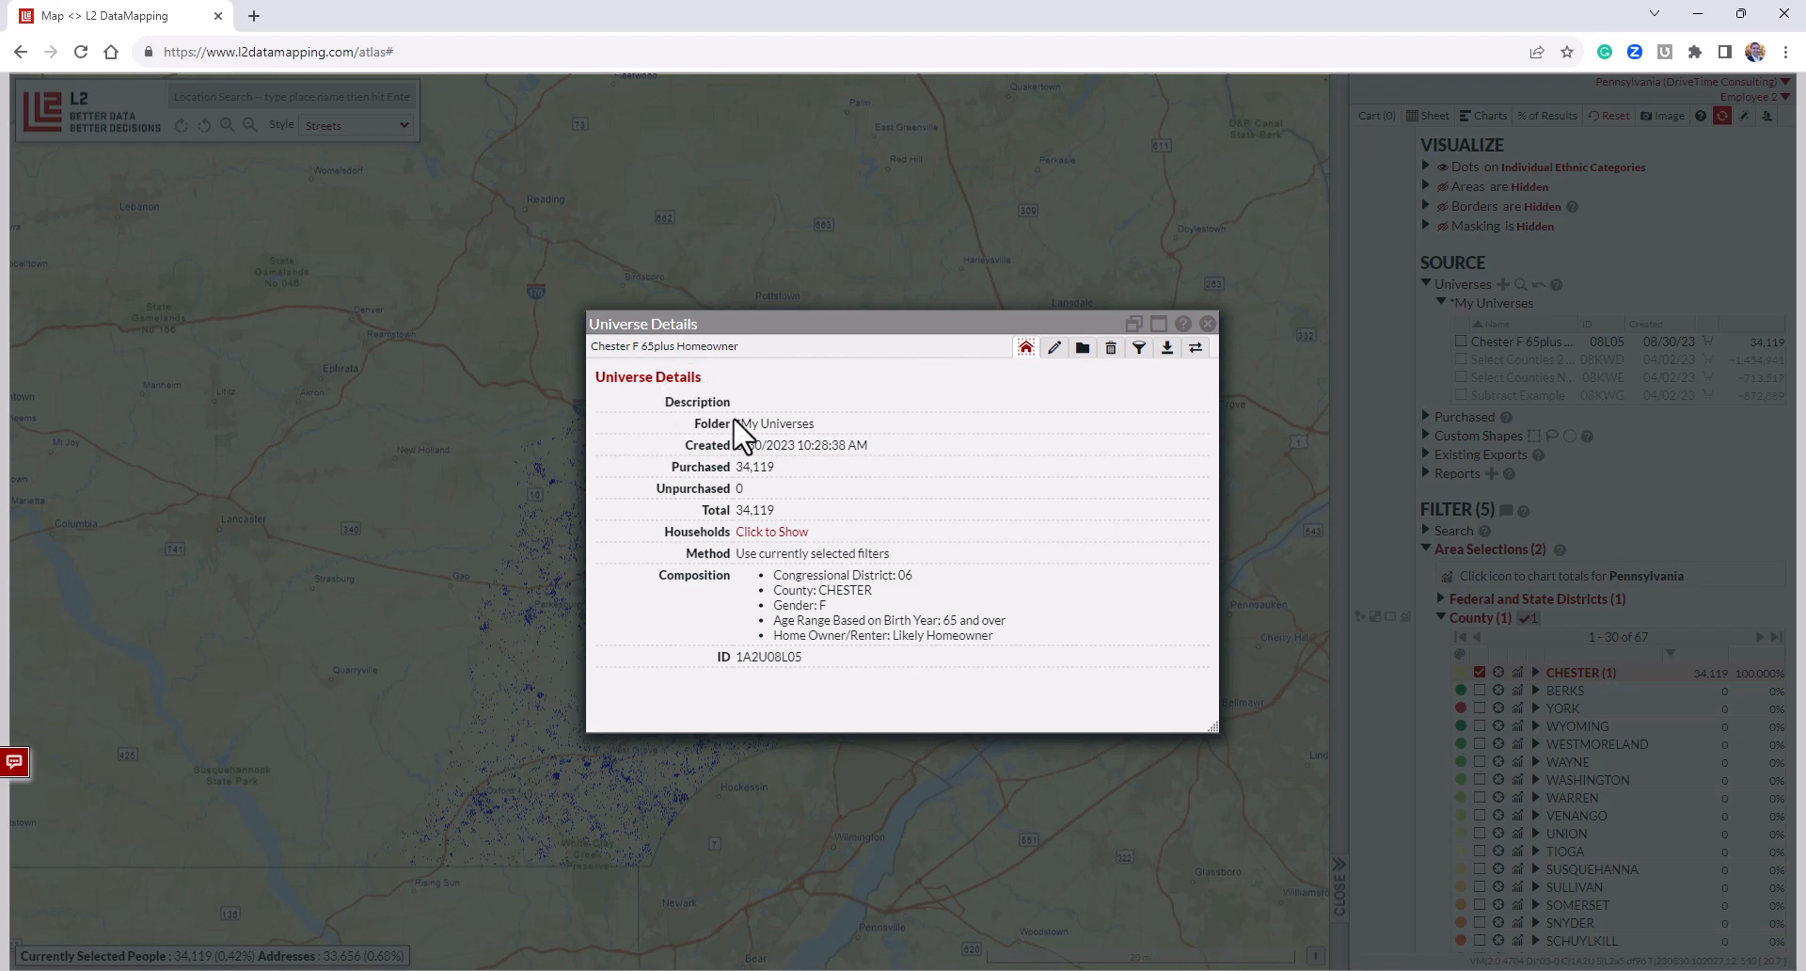
click(1208, 323)
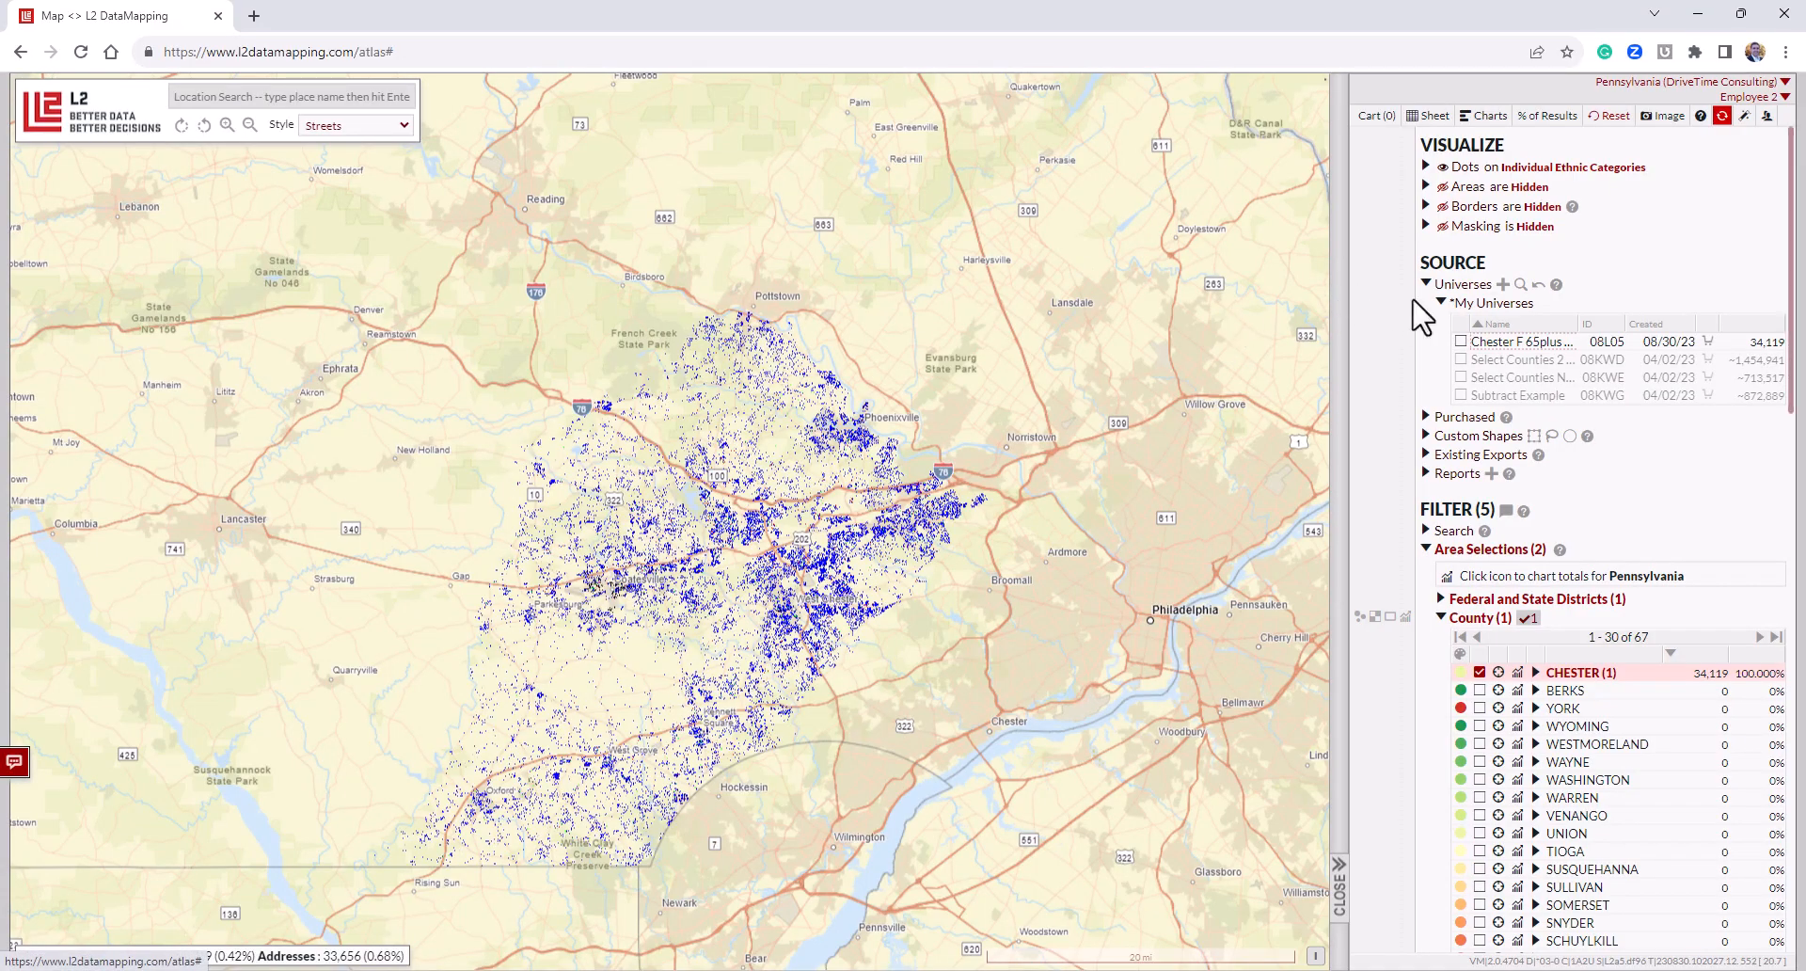
click(1499, 346)
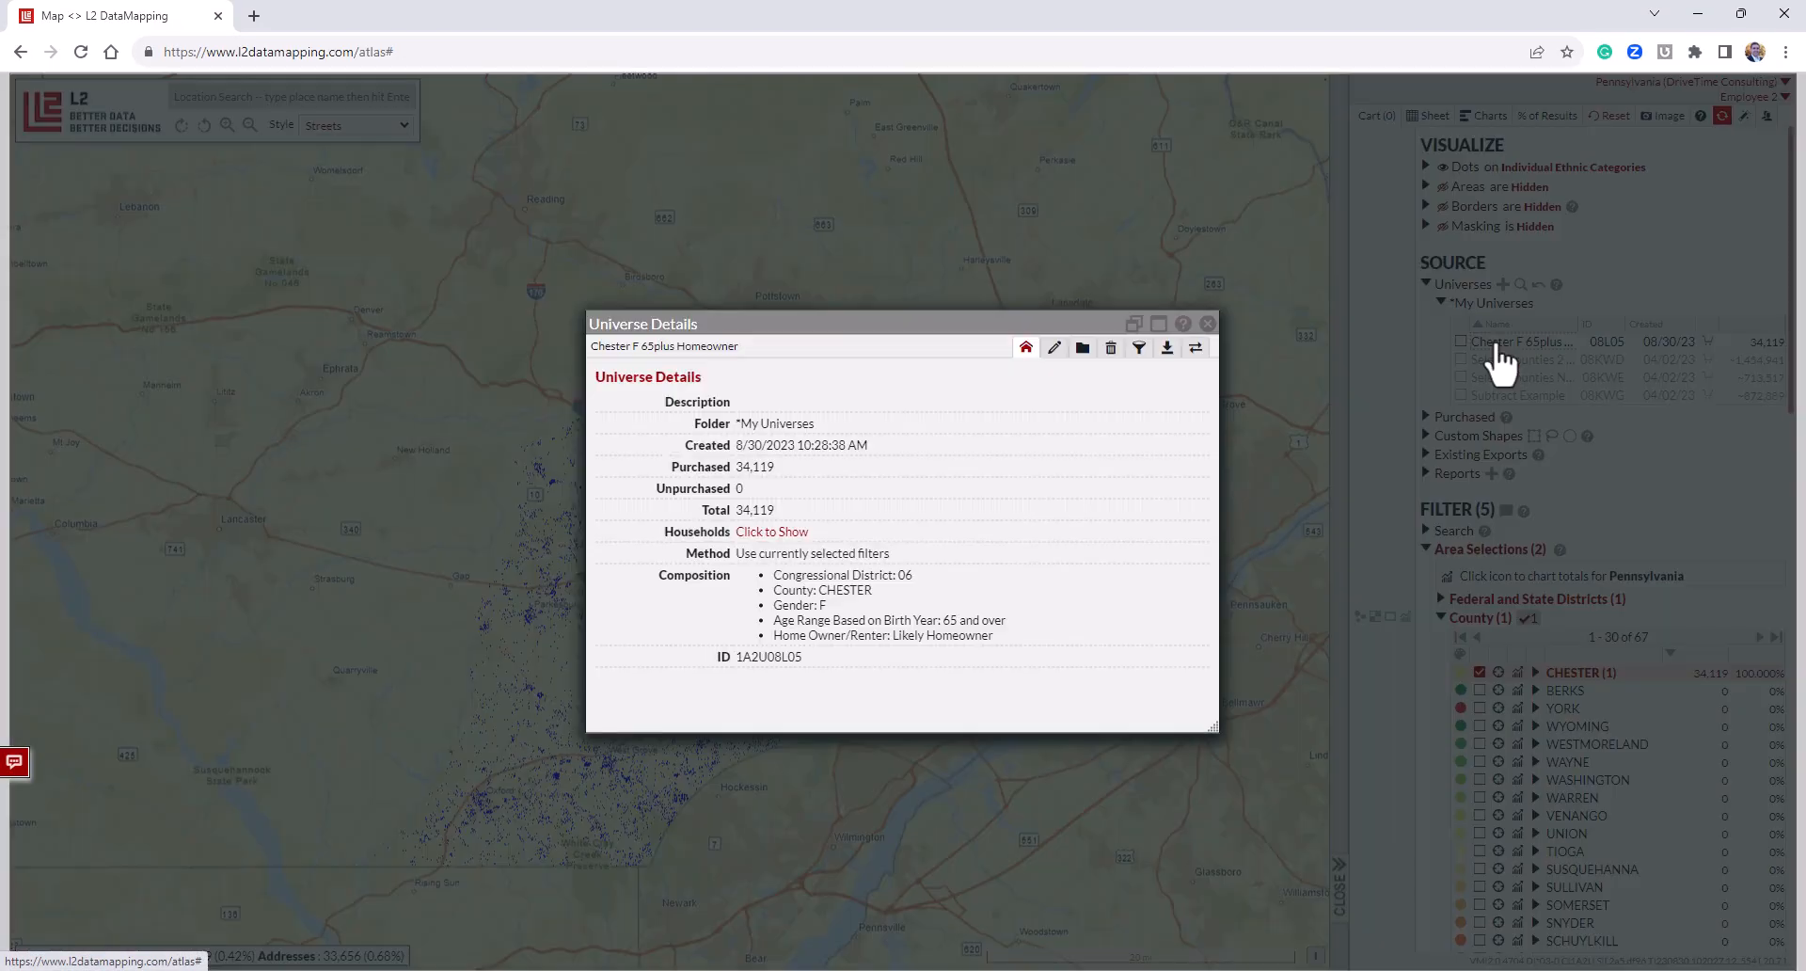
click(1168, 349)
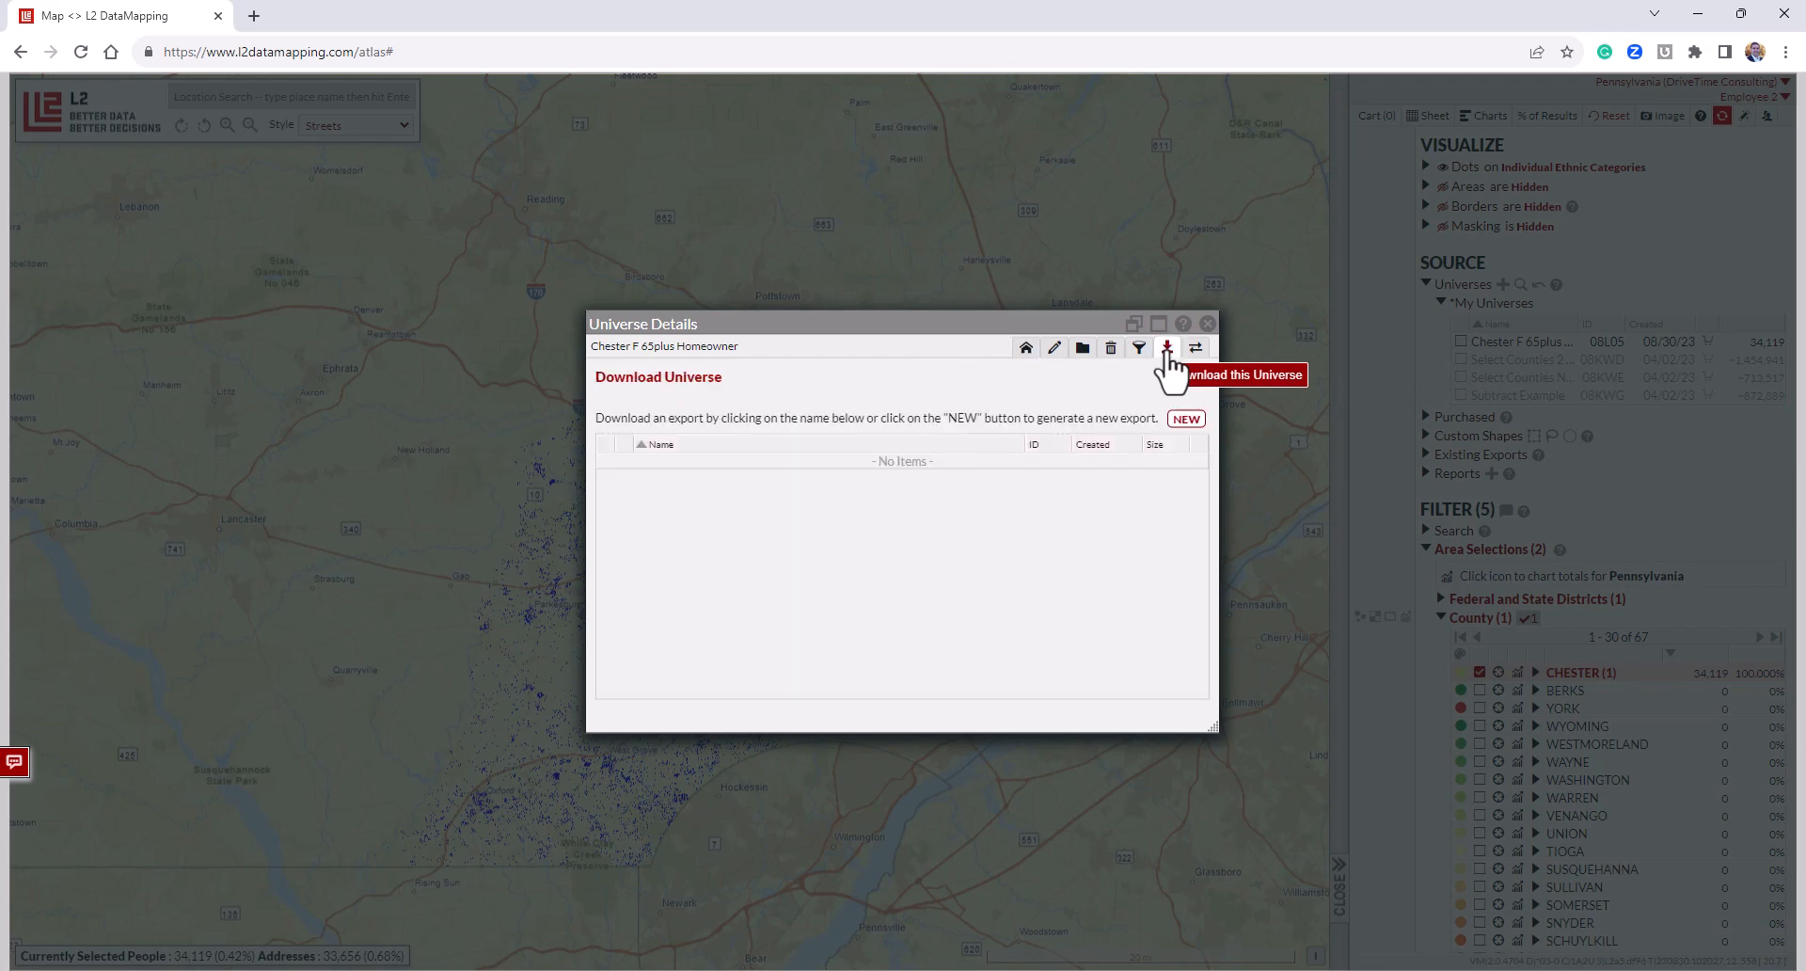
click(1185, 420)
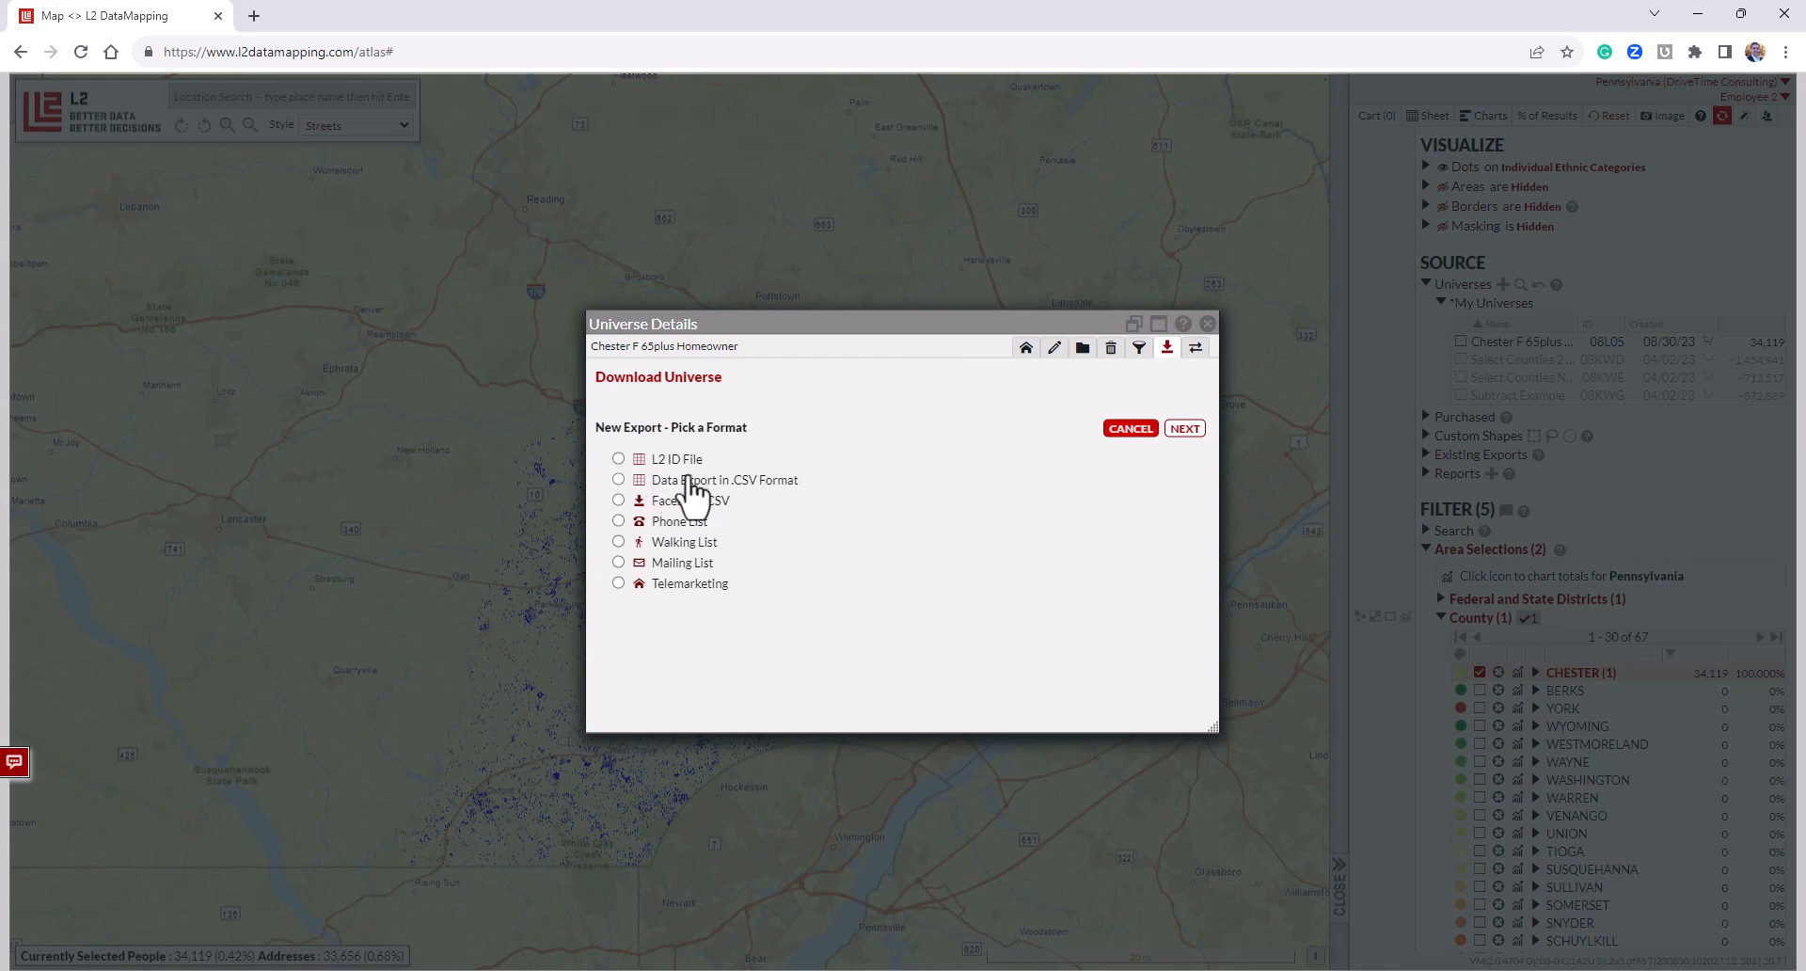
click(1183, 429)
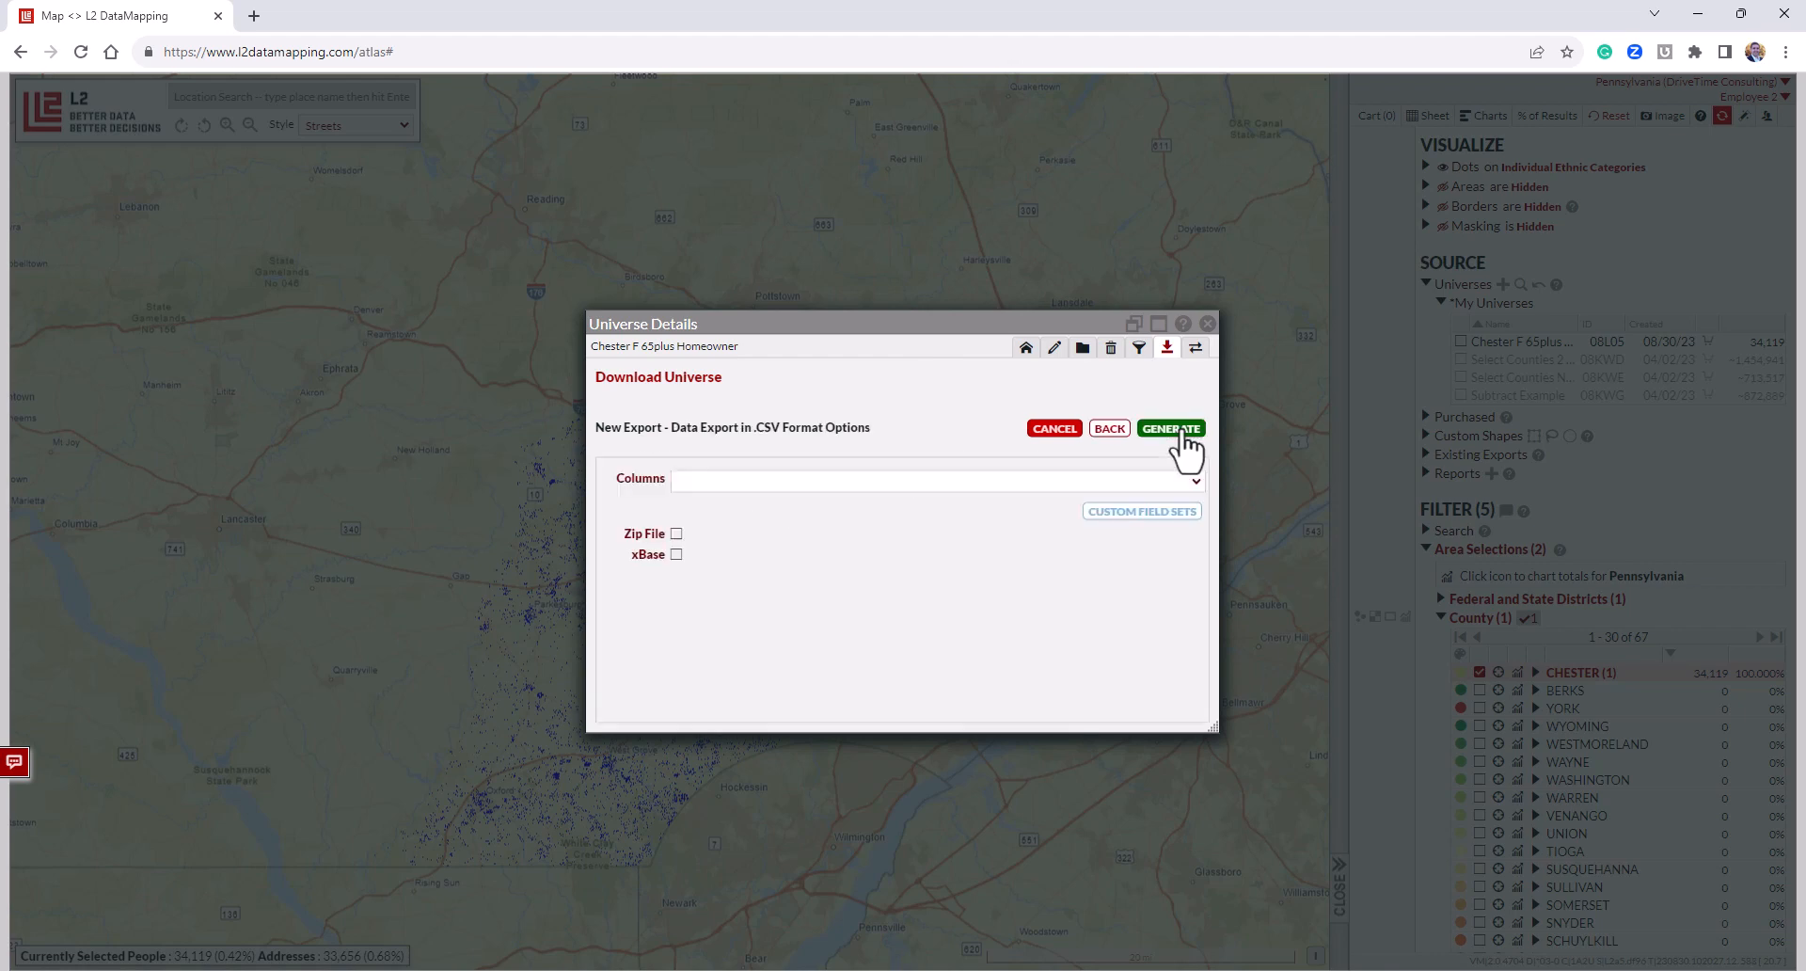
Start a new custom field set labelled Texting Export 1 and include the First Name and Last Name fields.
click(1156, 514)
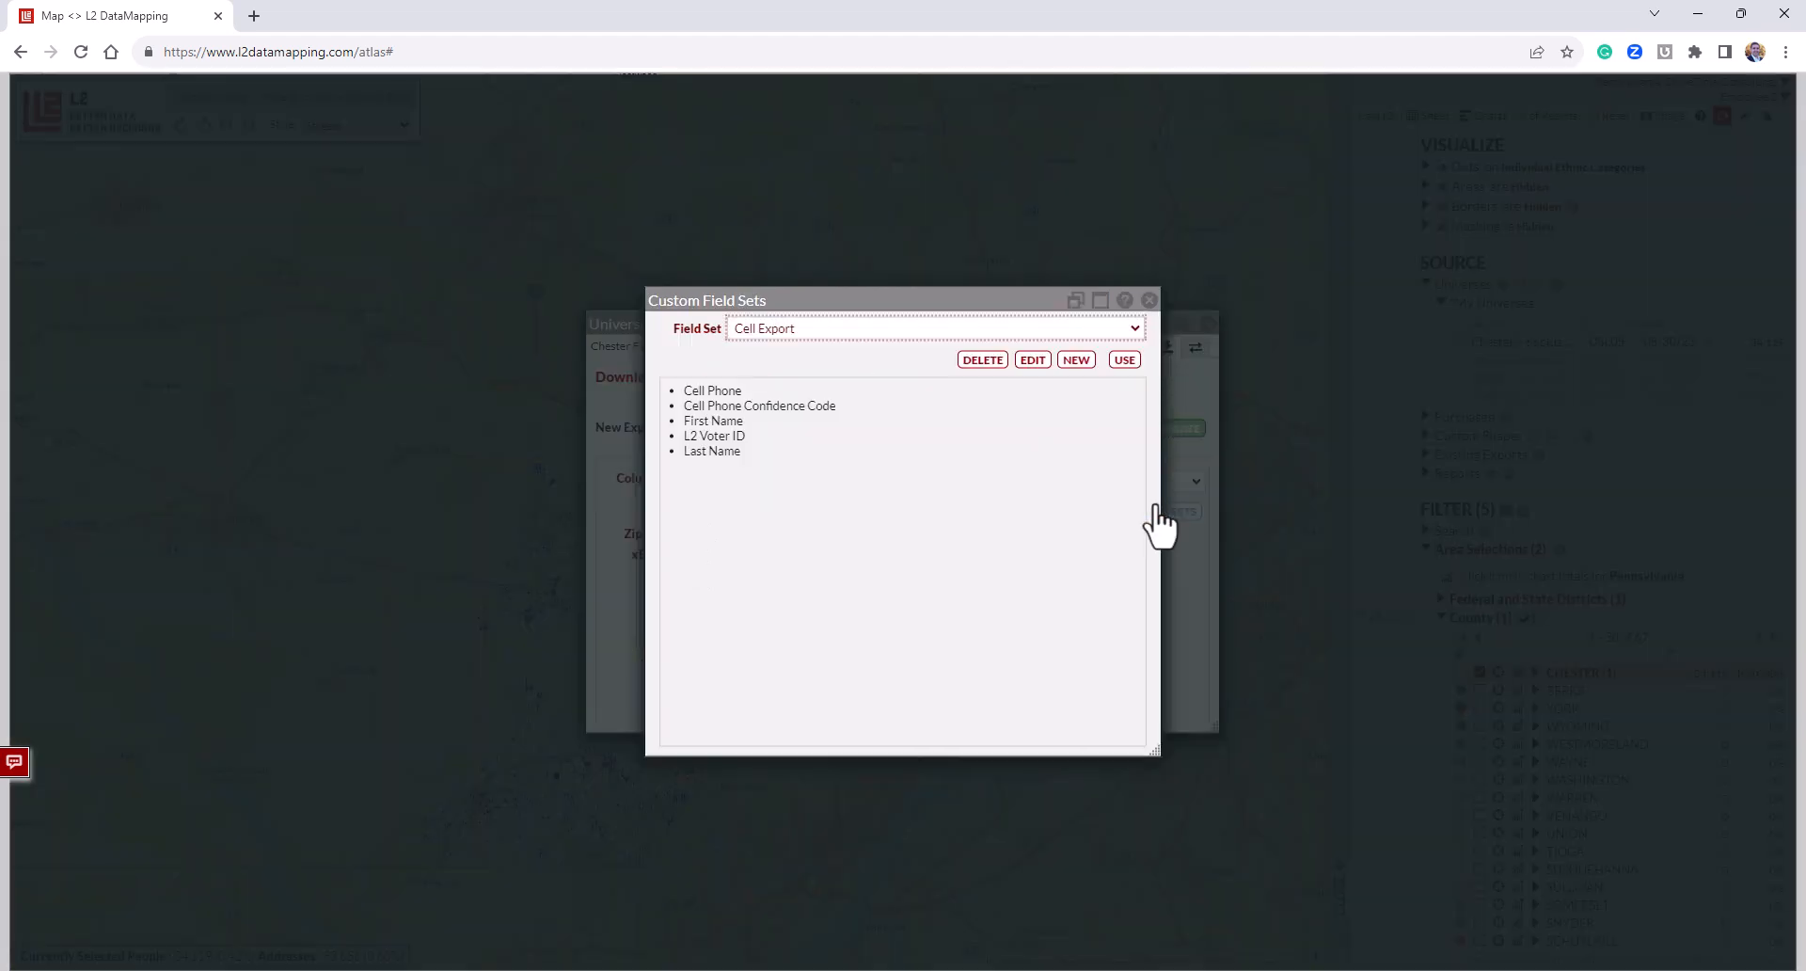
click(1078, 365)
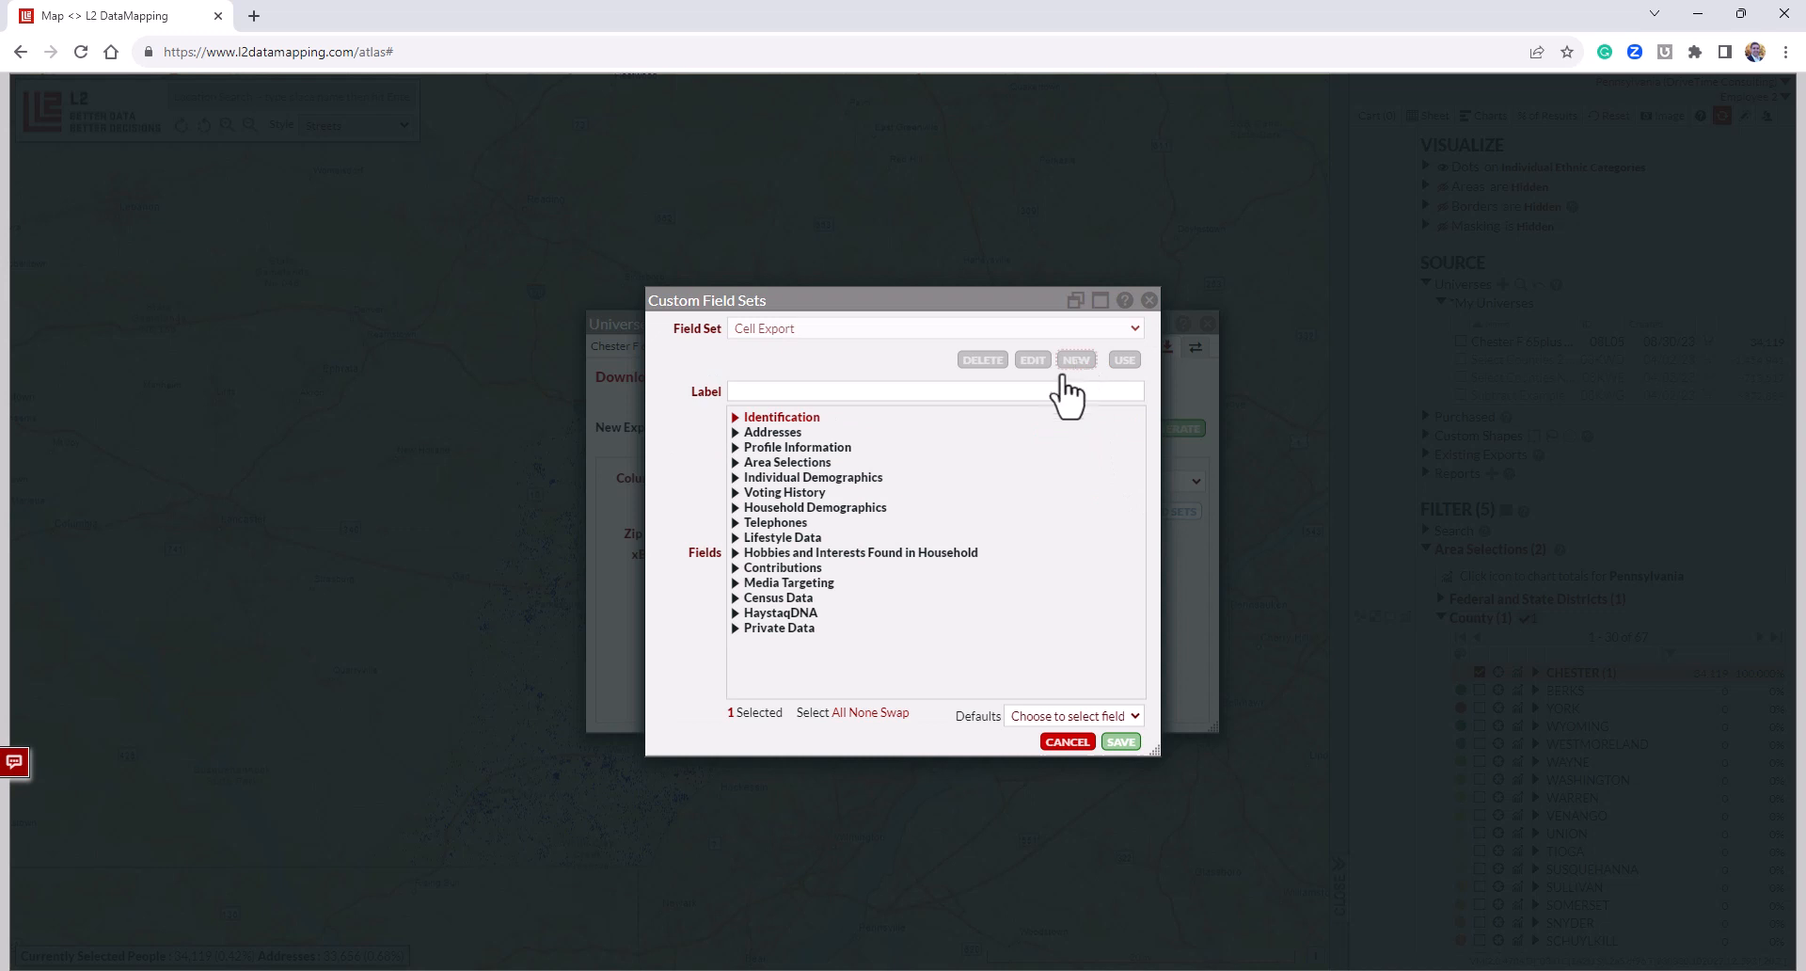
click(809, 390)
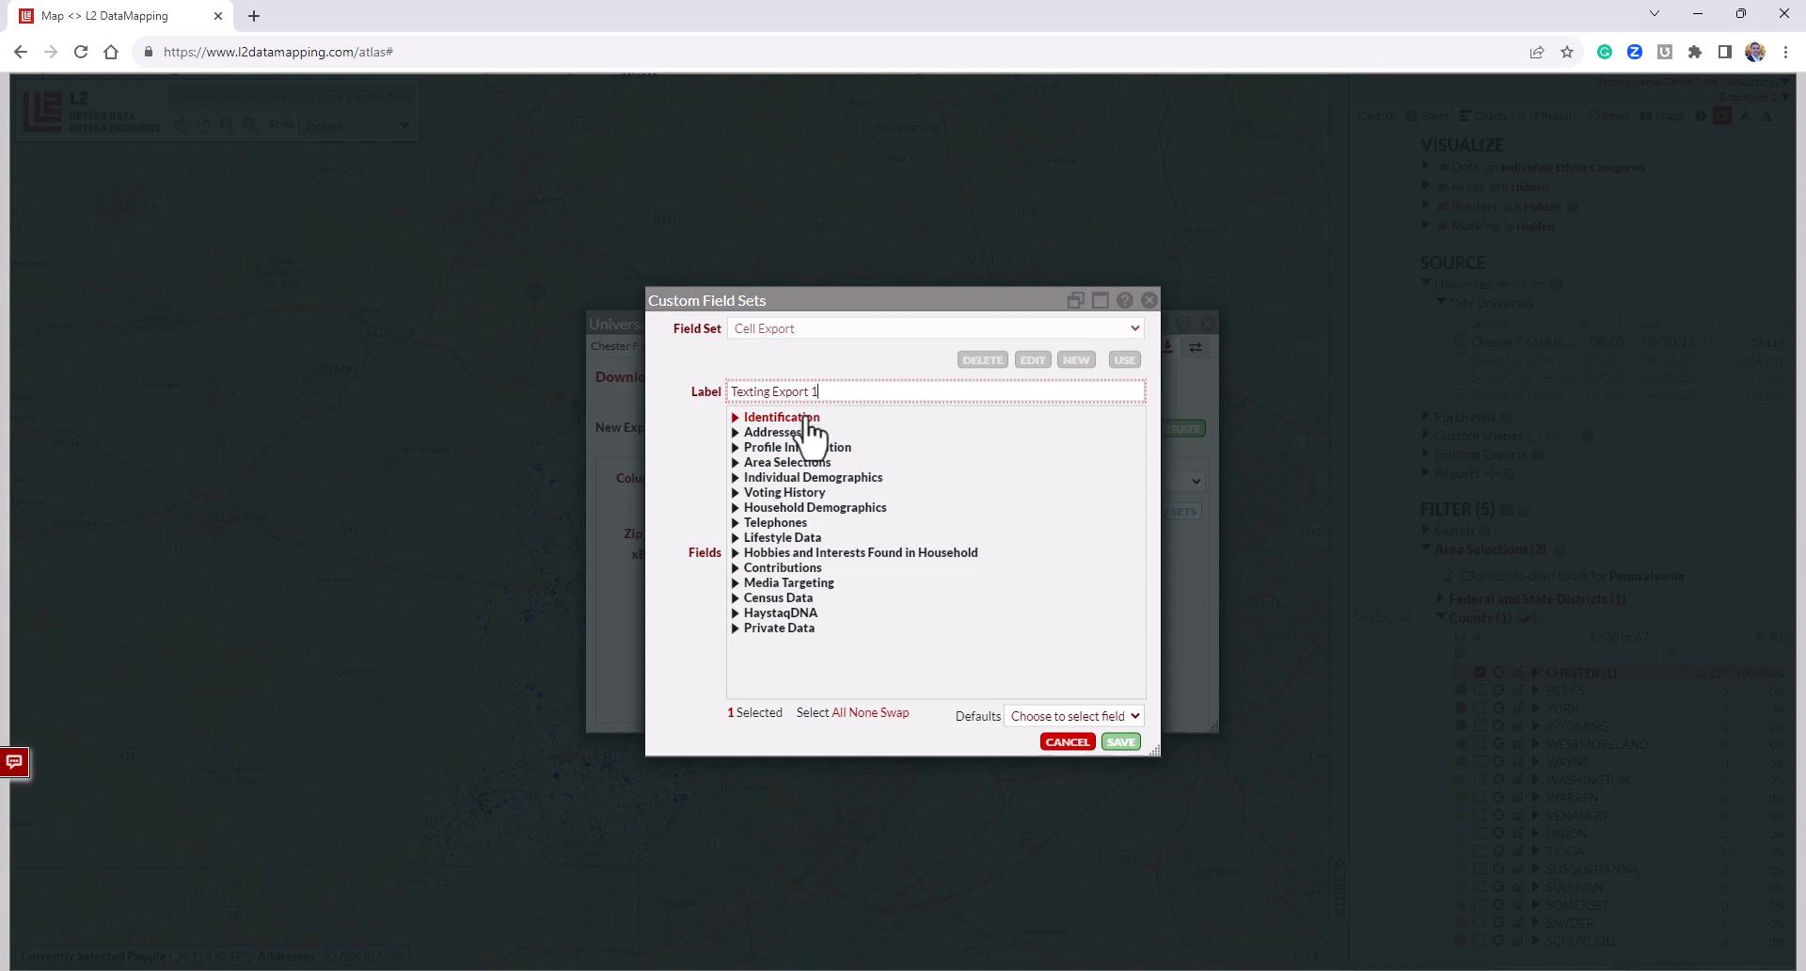
click(806, 421)
click(747, 431)
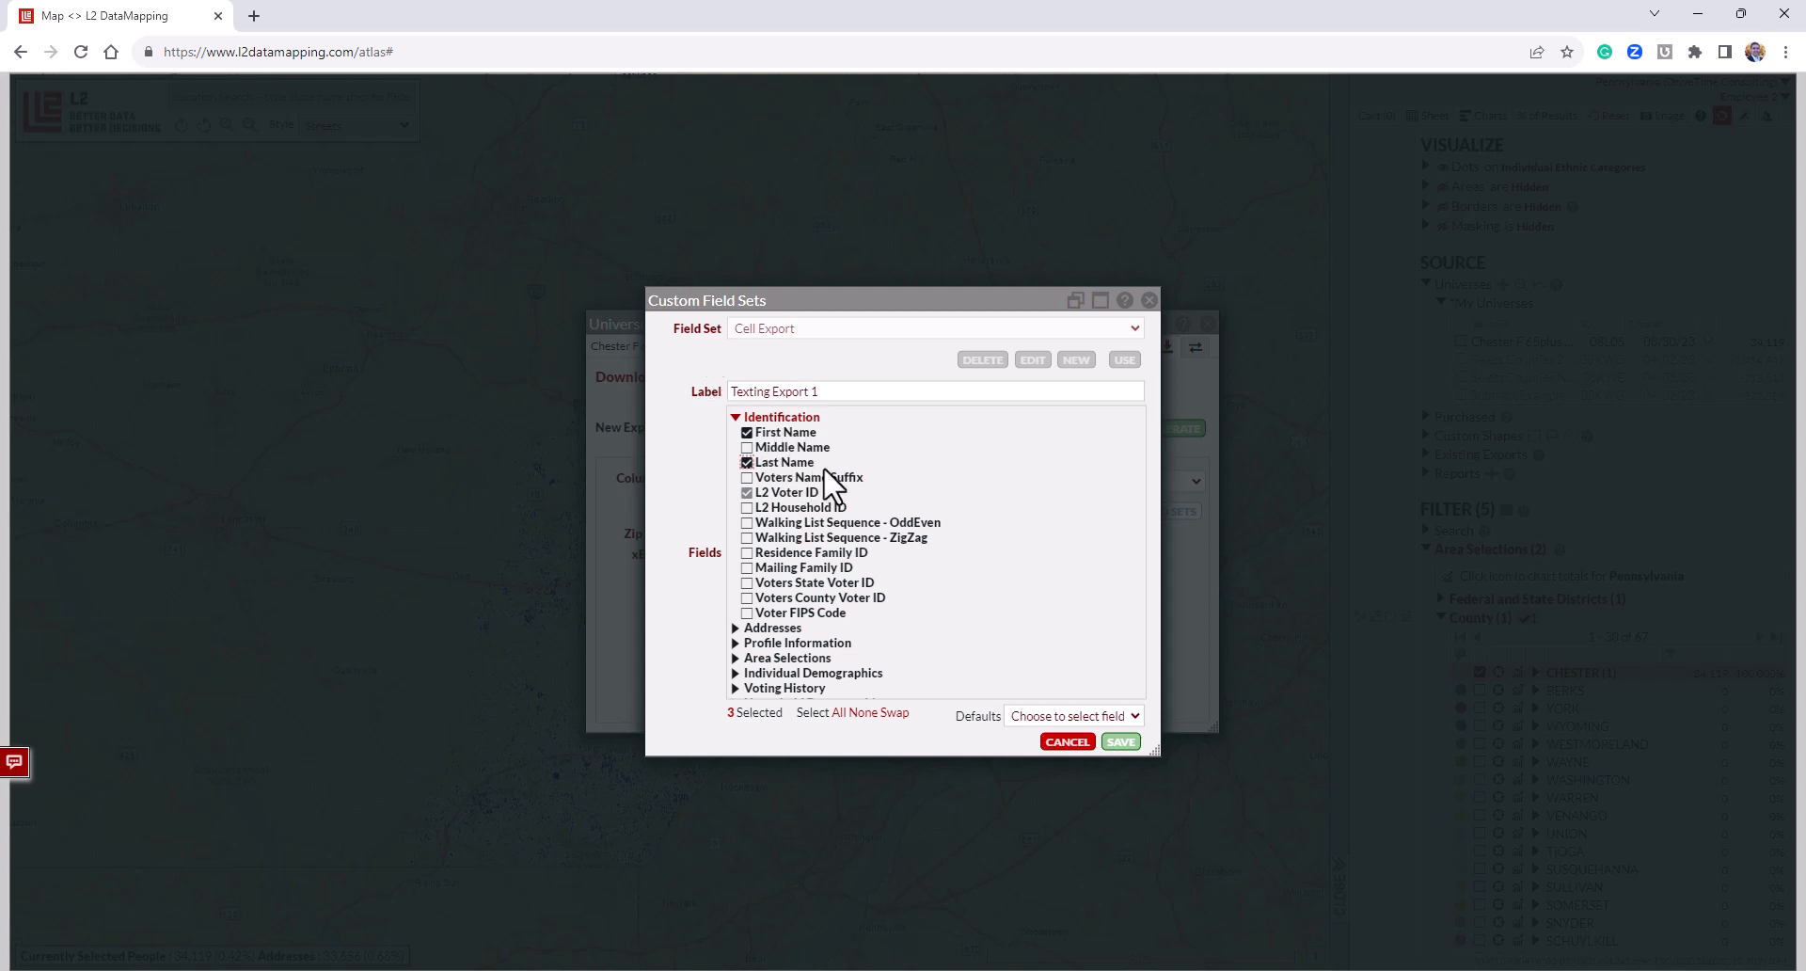
Add the Cell Phone field from the Telephones group to the field set.
scroll(860, 550, down, 3)
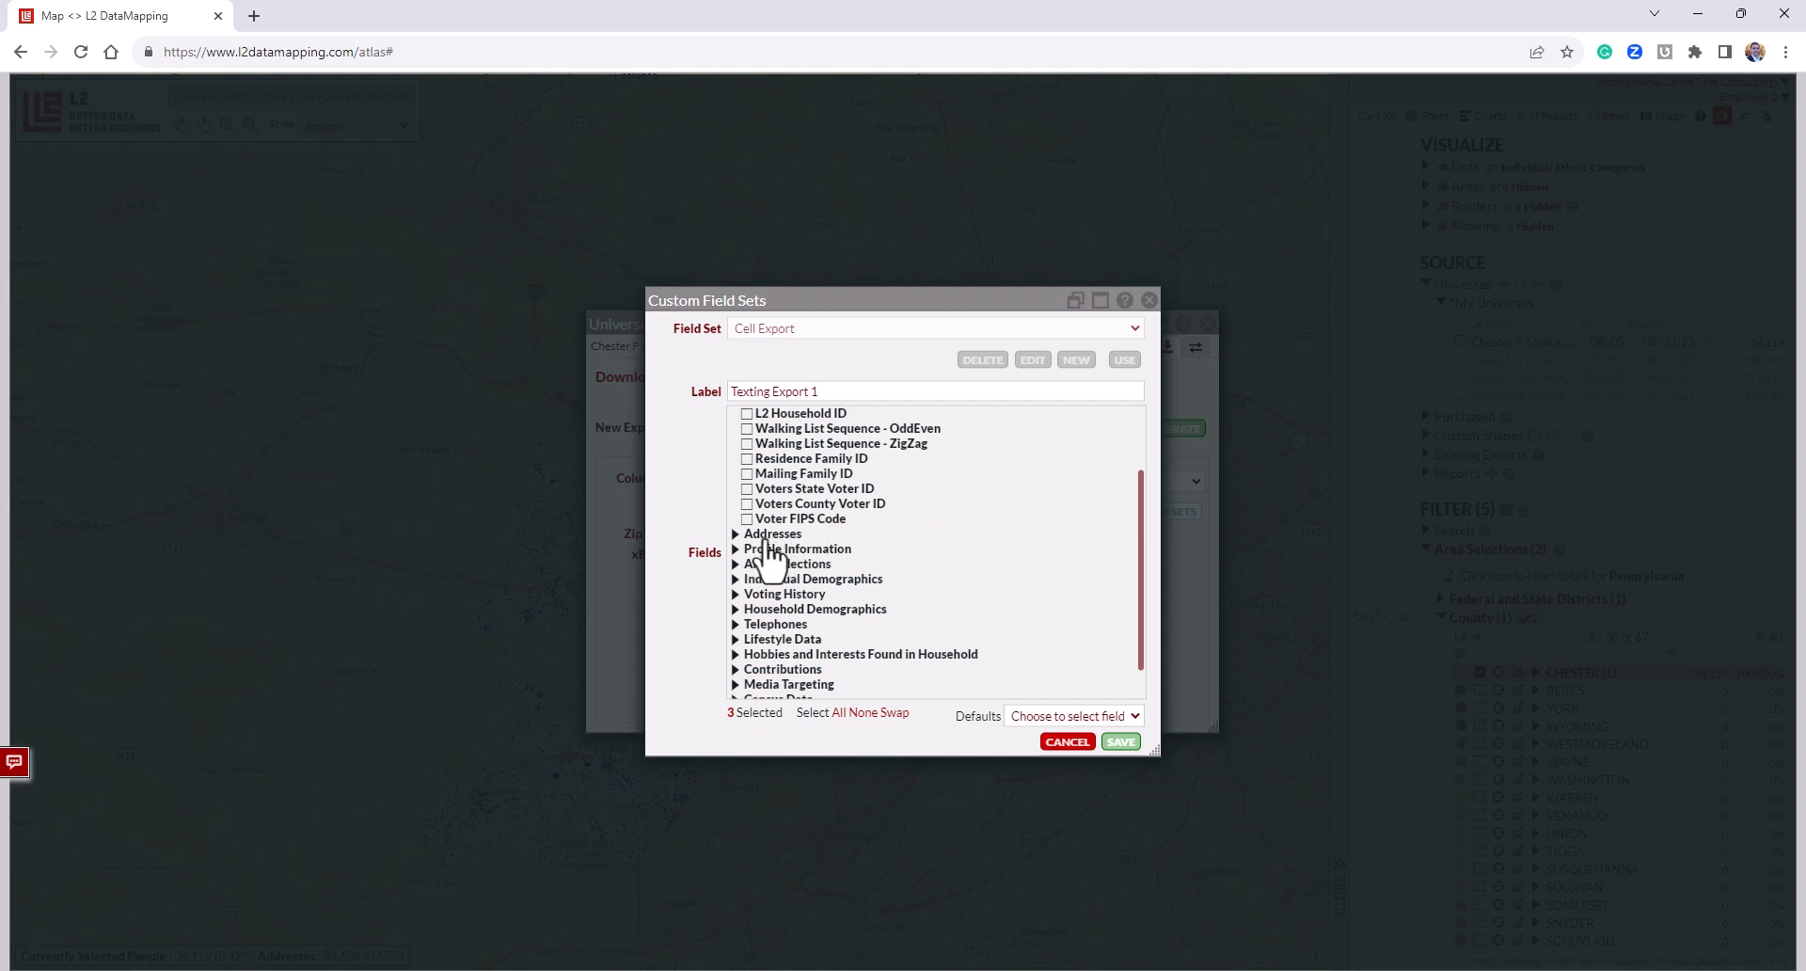
click(776, 583)
scroll(762, 588, down, 3)
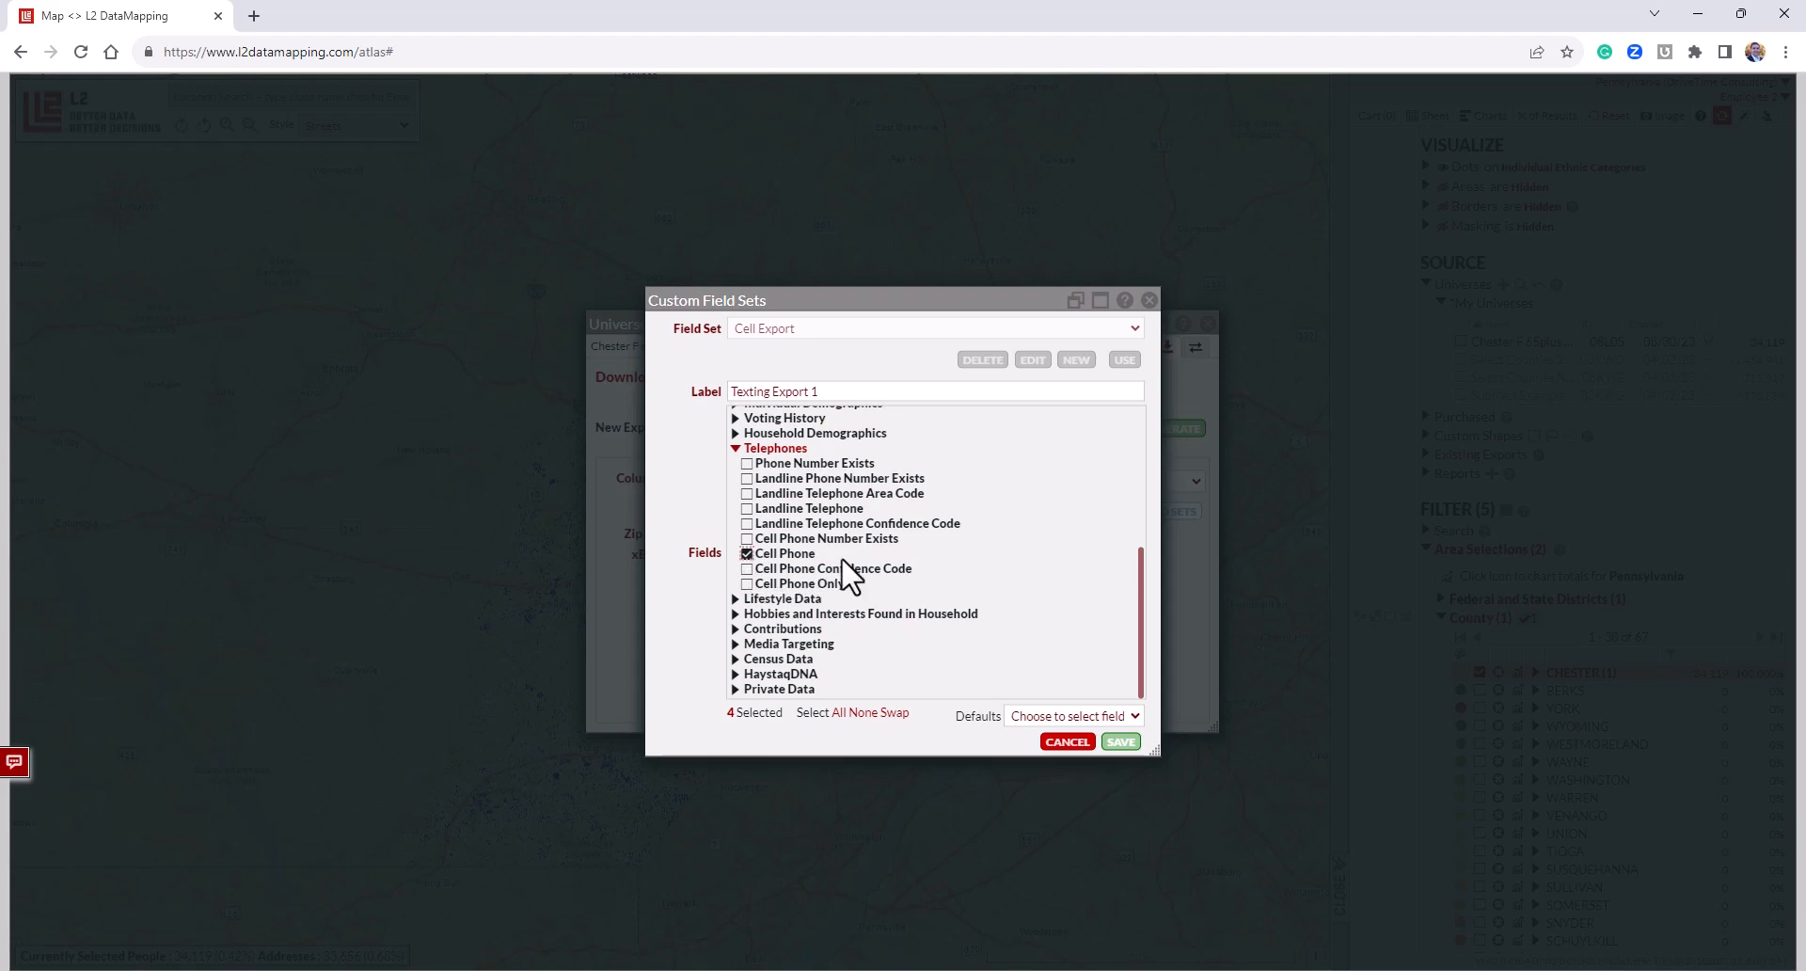
Add the residence address Zip field to the Texting Export 1 field set and save the set.
scroll(846, 579, up, 2)
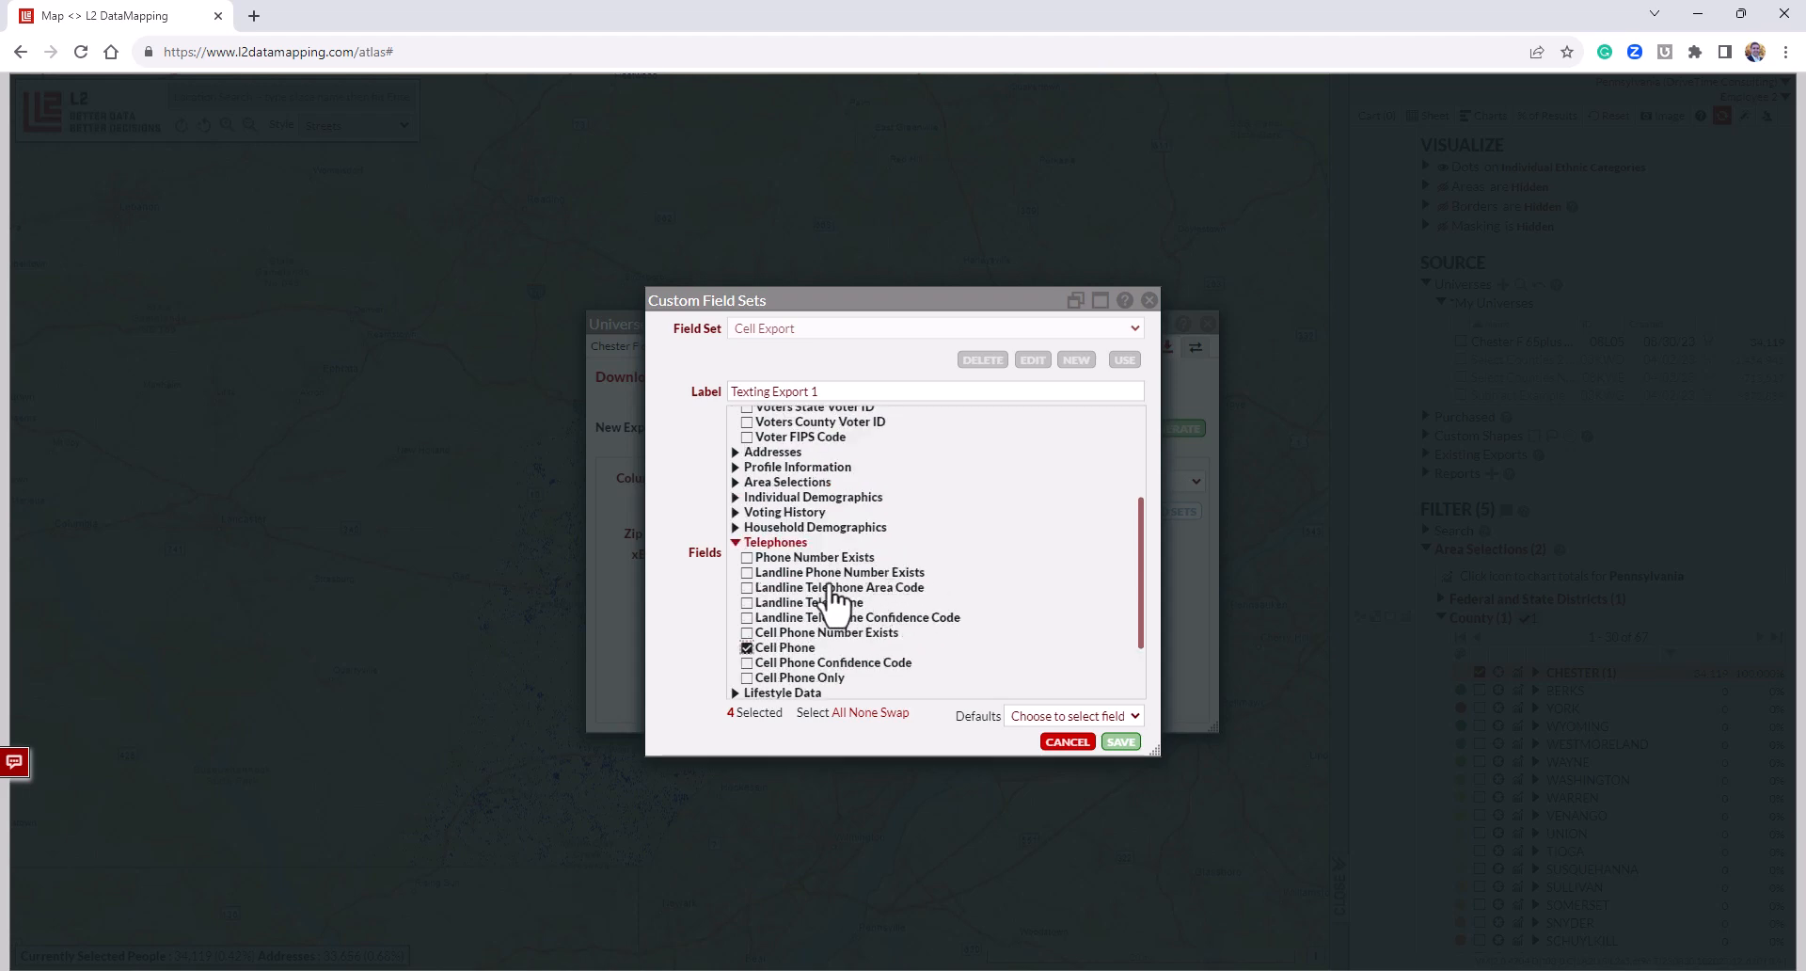
scroll(834, 592, up, 2)
click(752, 546)
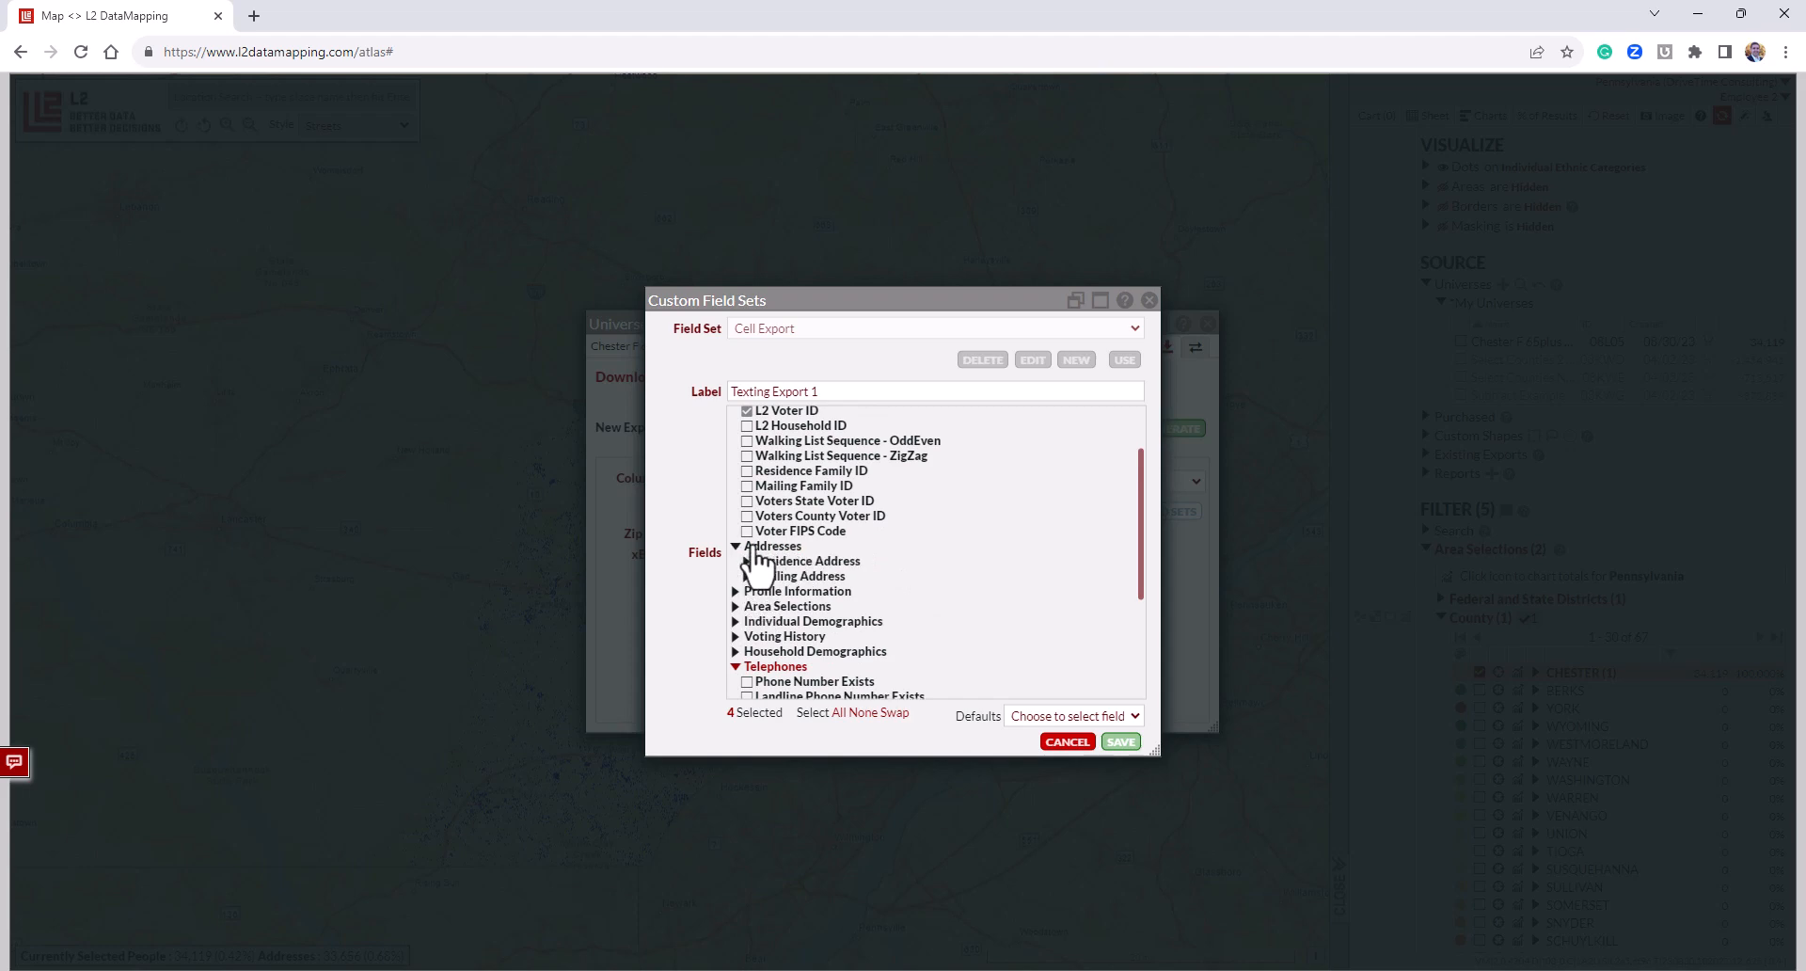
click(794, 561)
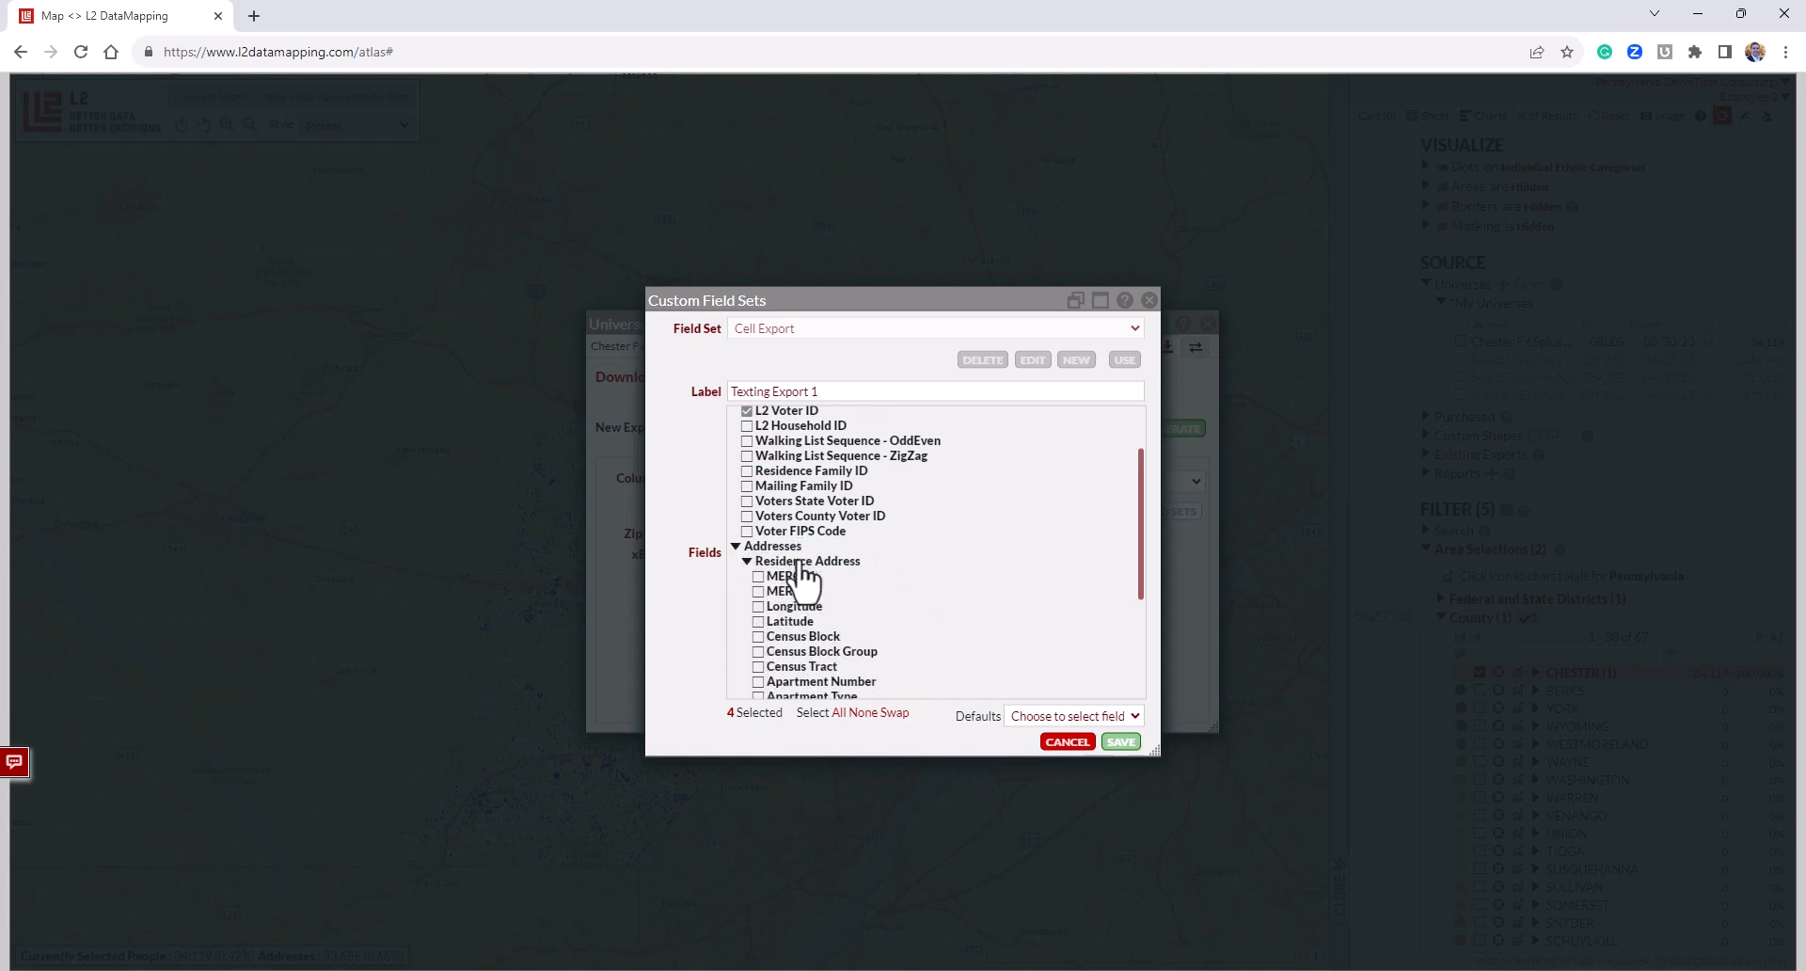
scroll(880, 555, down, 4)
click(760, 613)
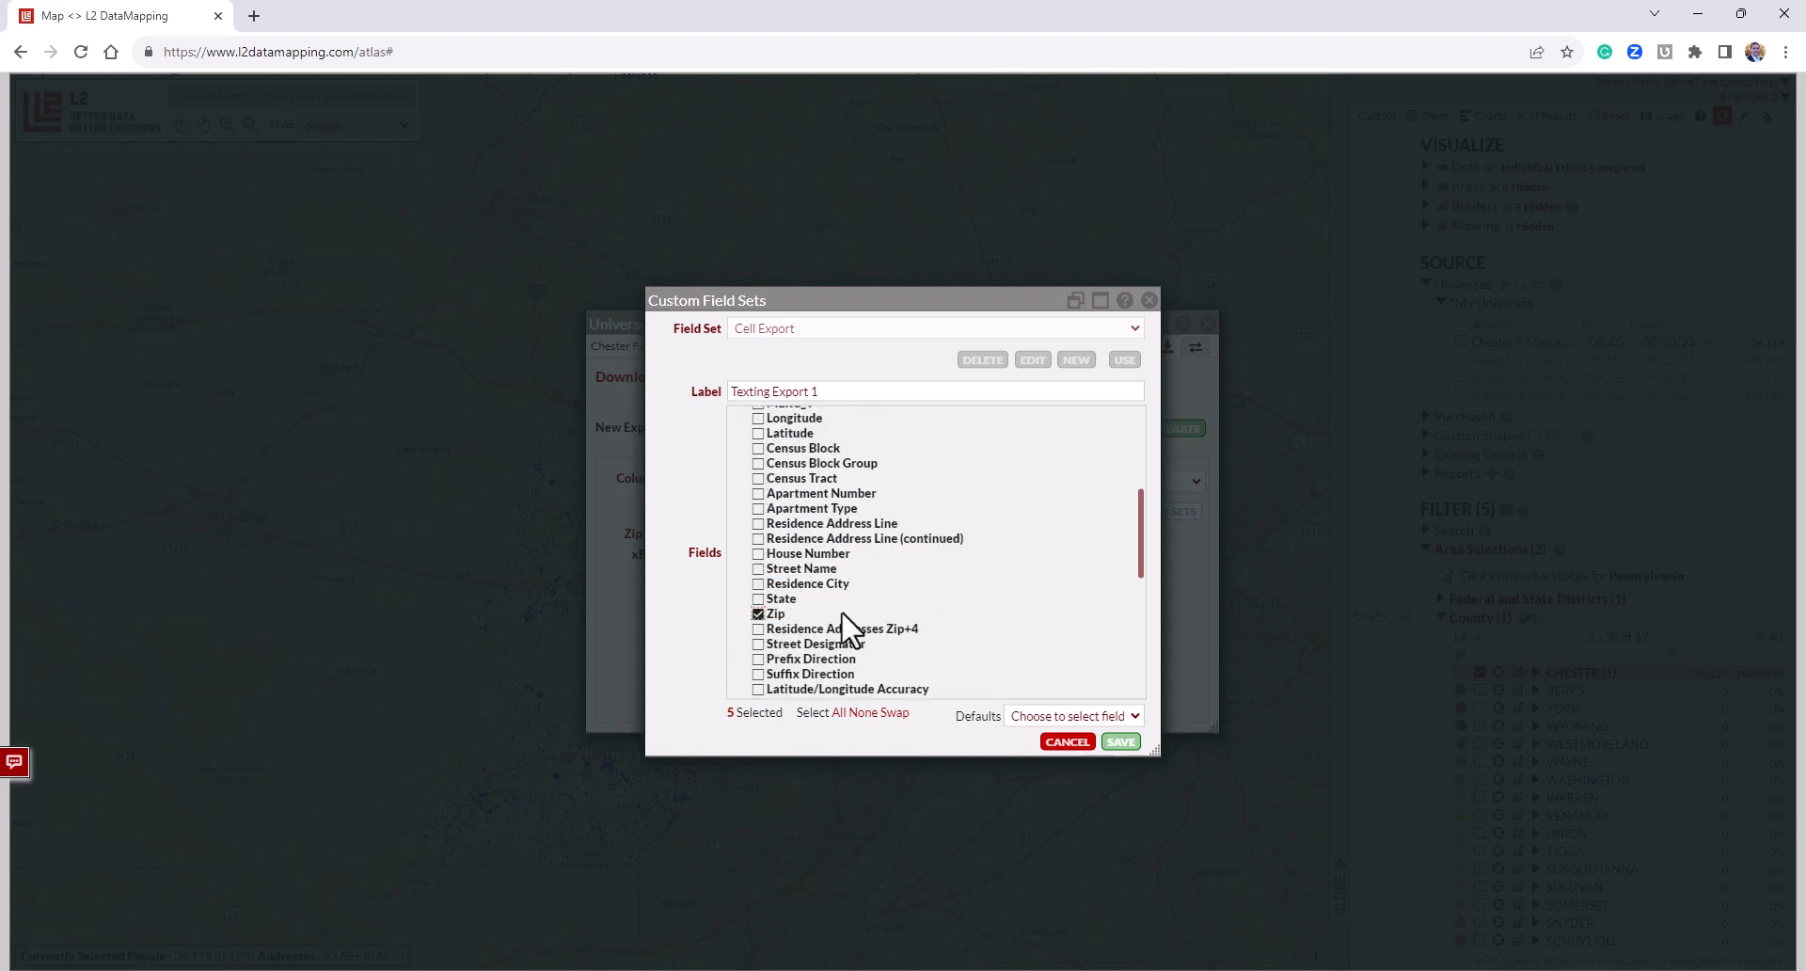
scroll(802, 623, up, 2)
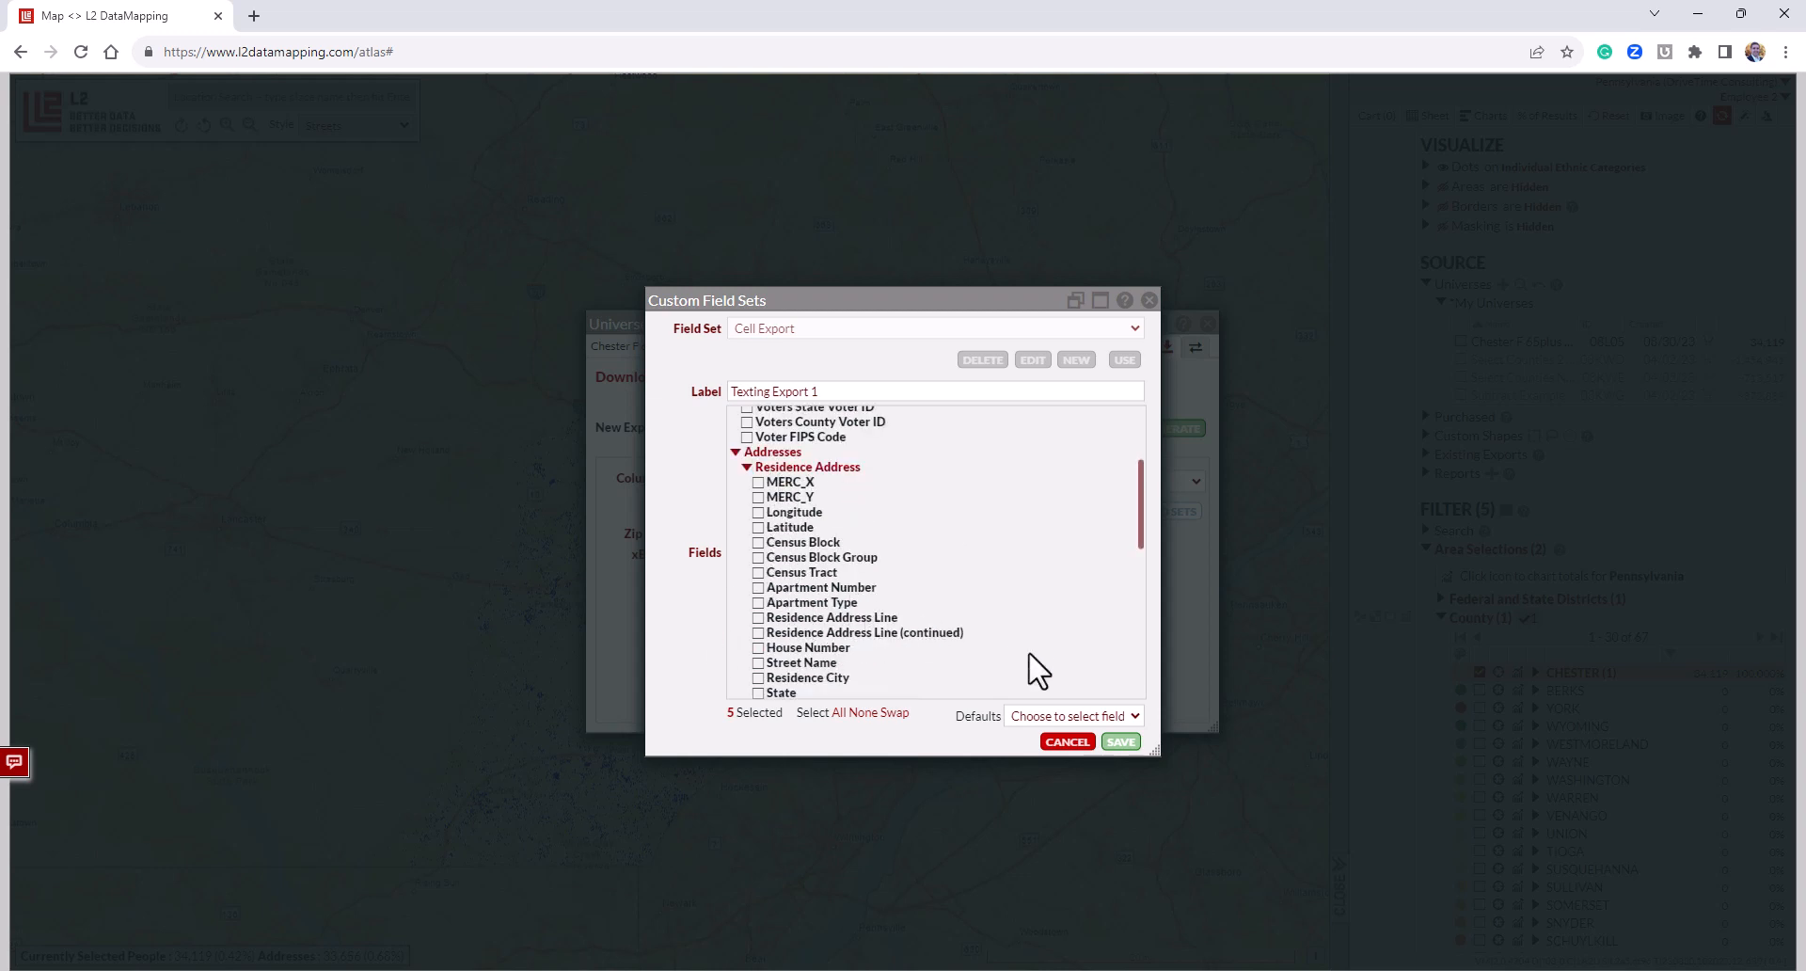
click(1119, 743)
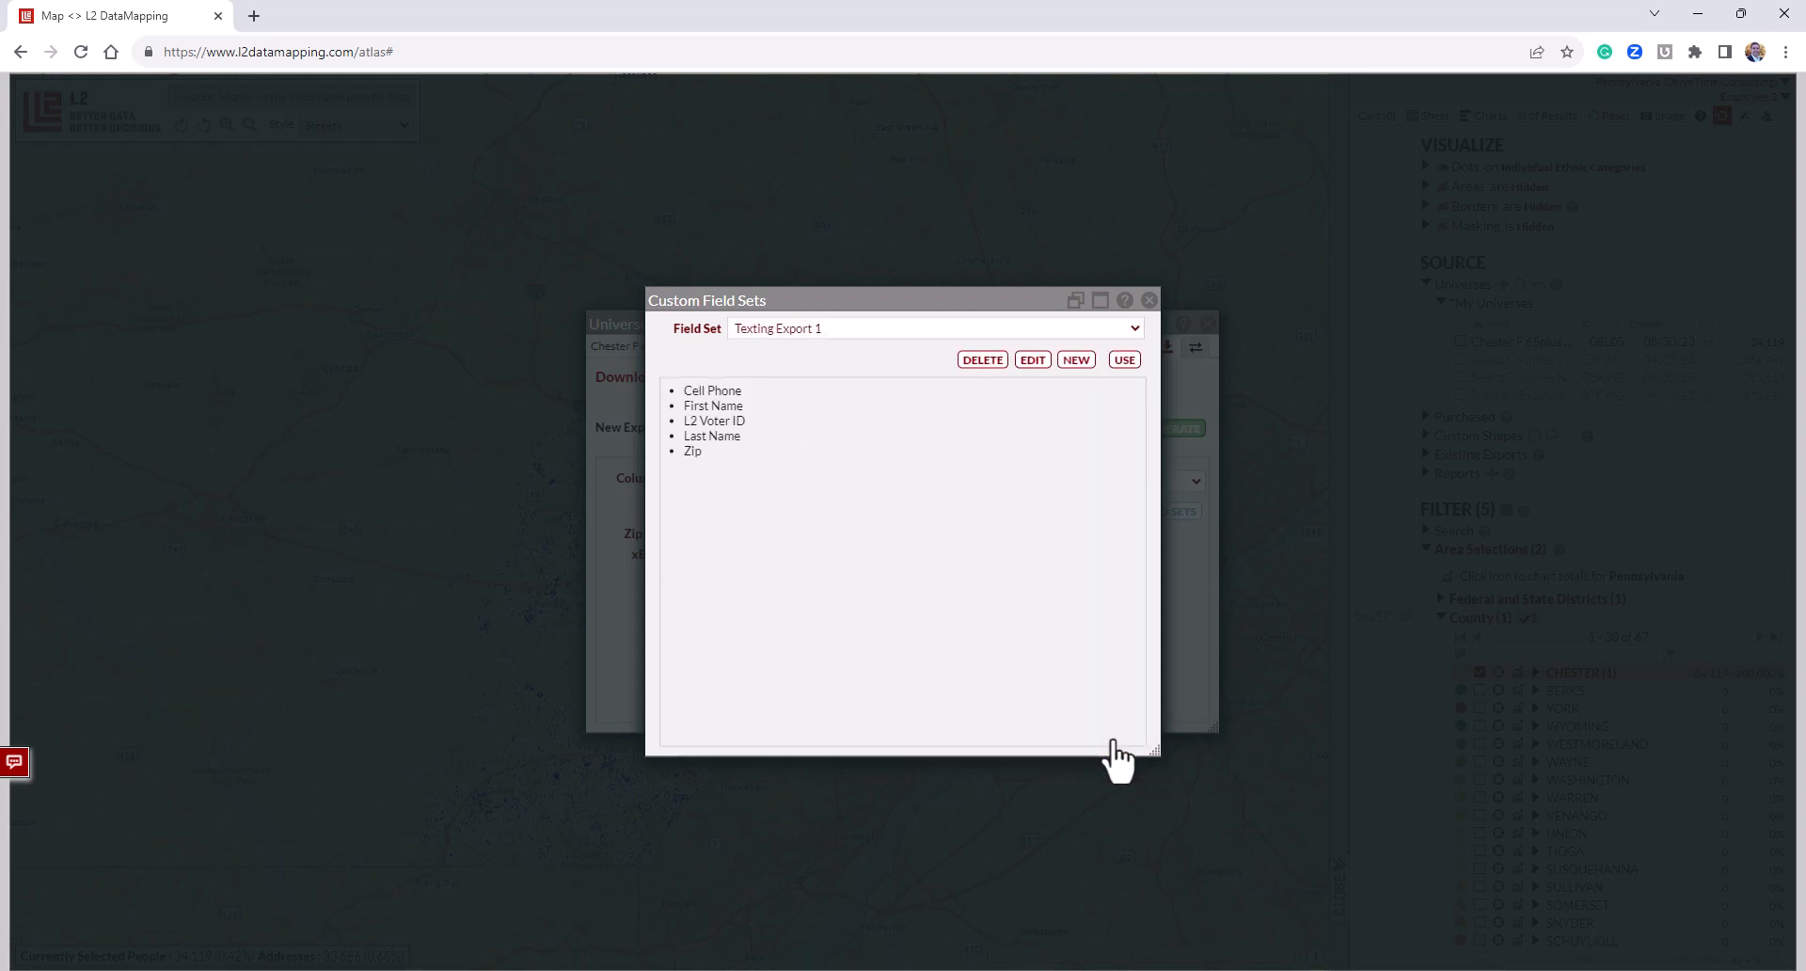
Generate the universe's CSV export as a zip file using the Texting Export 1 field set, download it and close the universe details.
click(1124, 360)
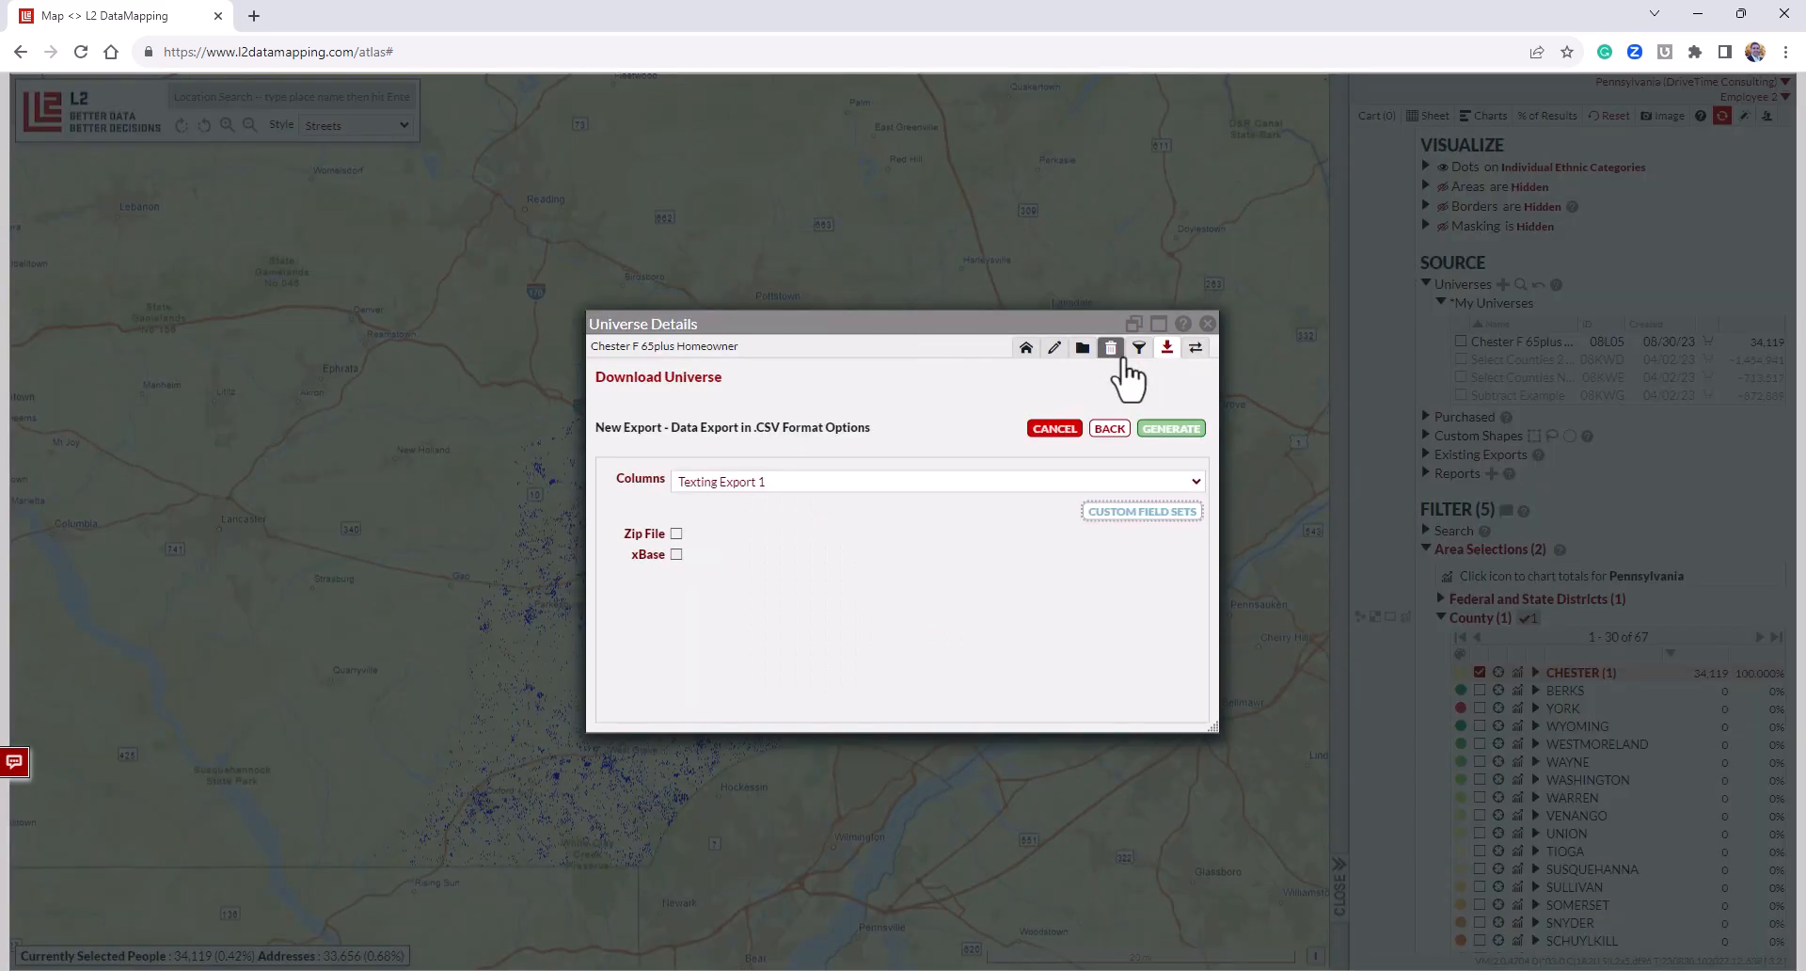
click(677, 534)
click(1148, 428)
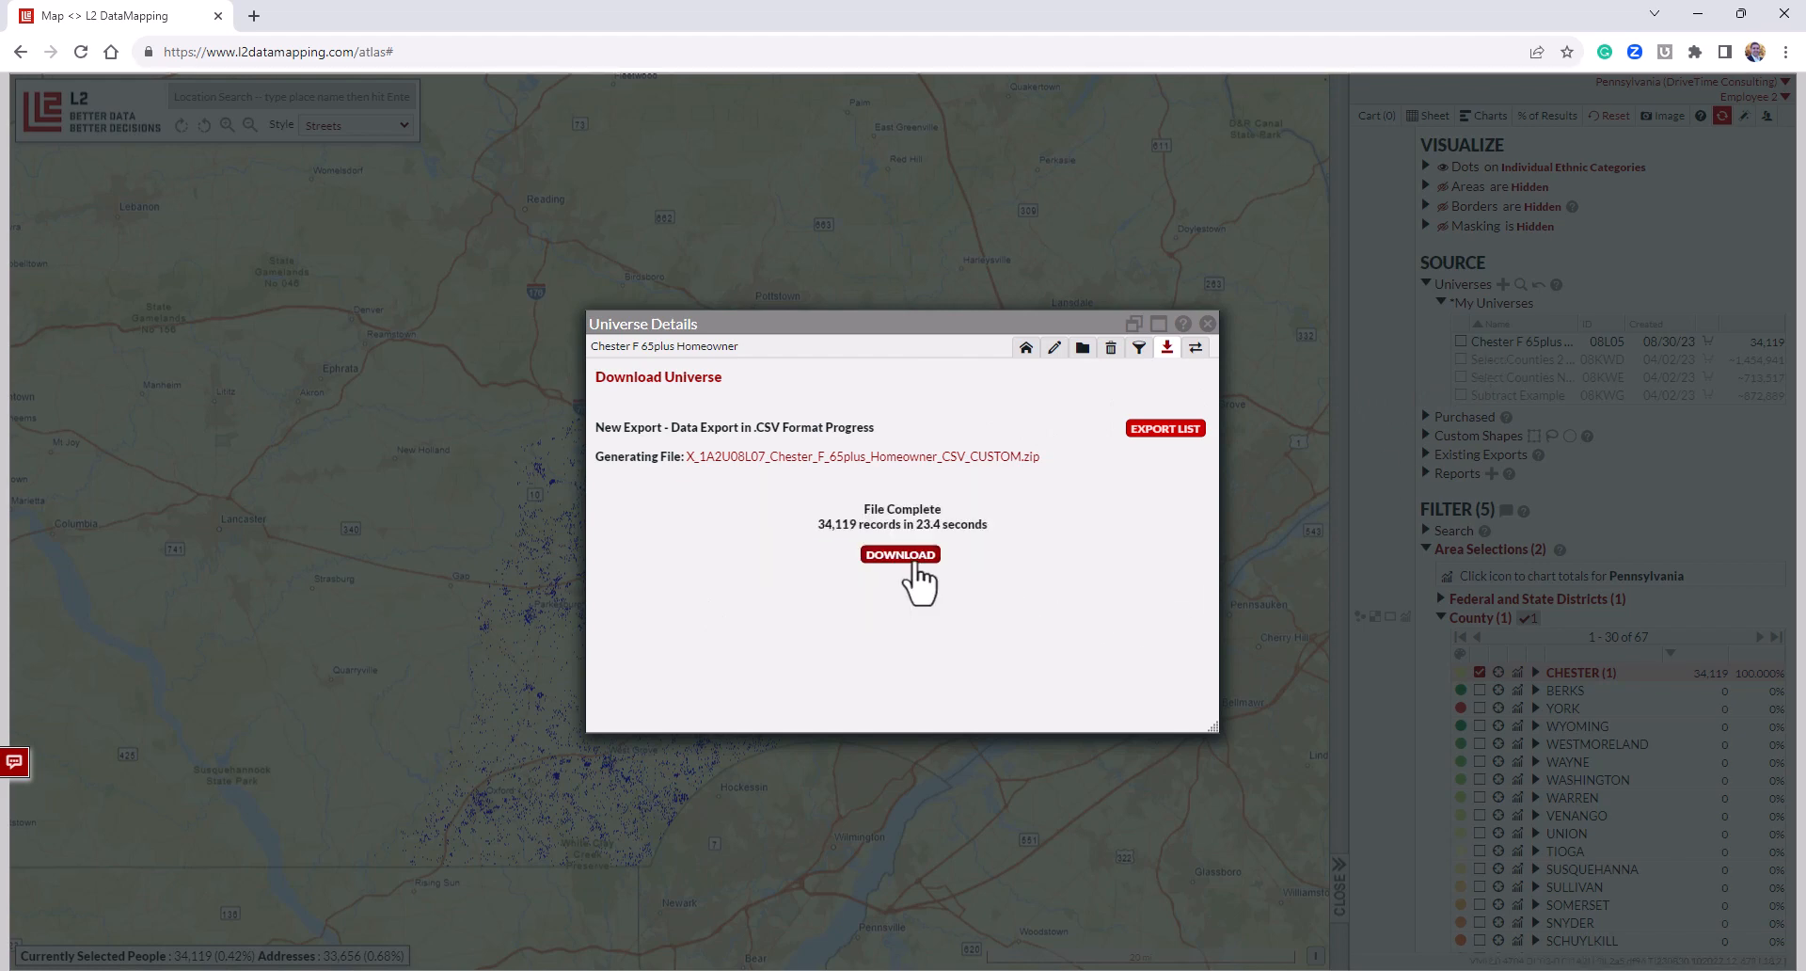
click(911, 559)
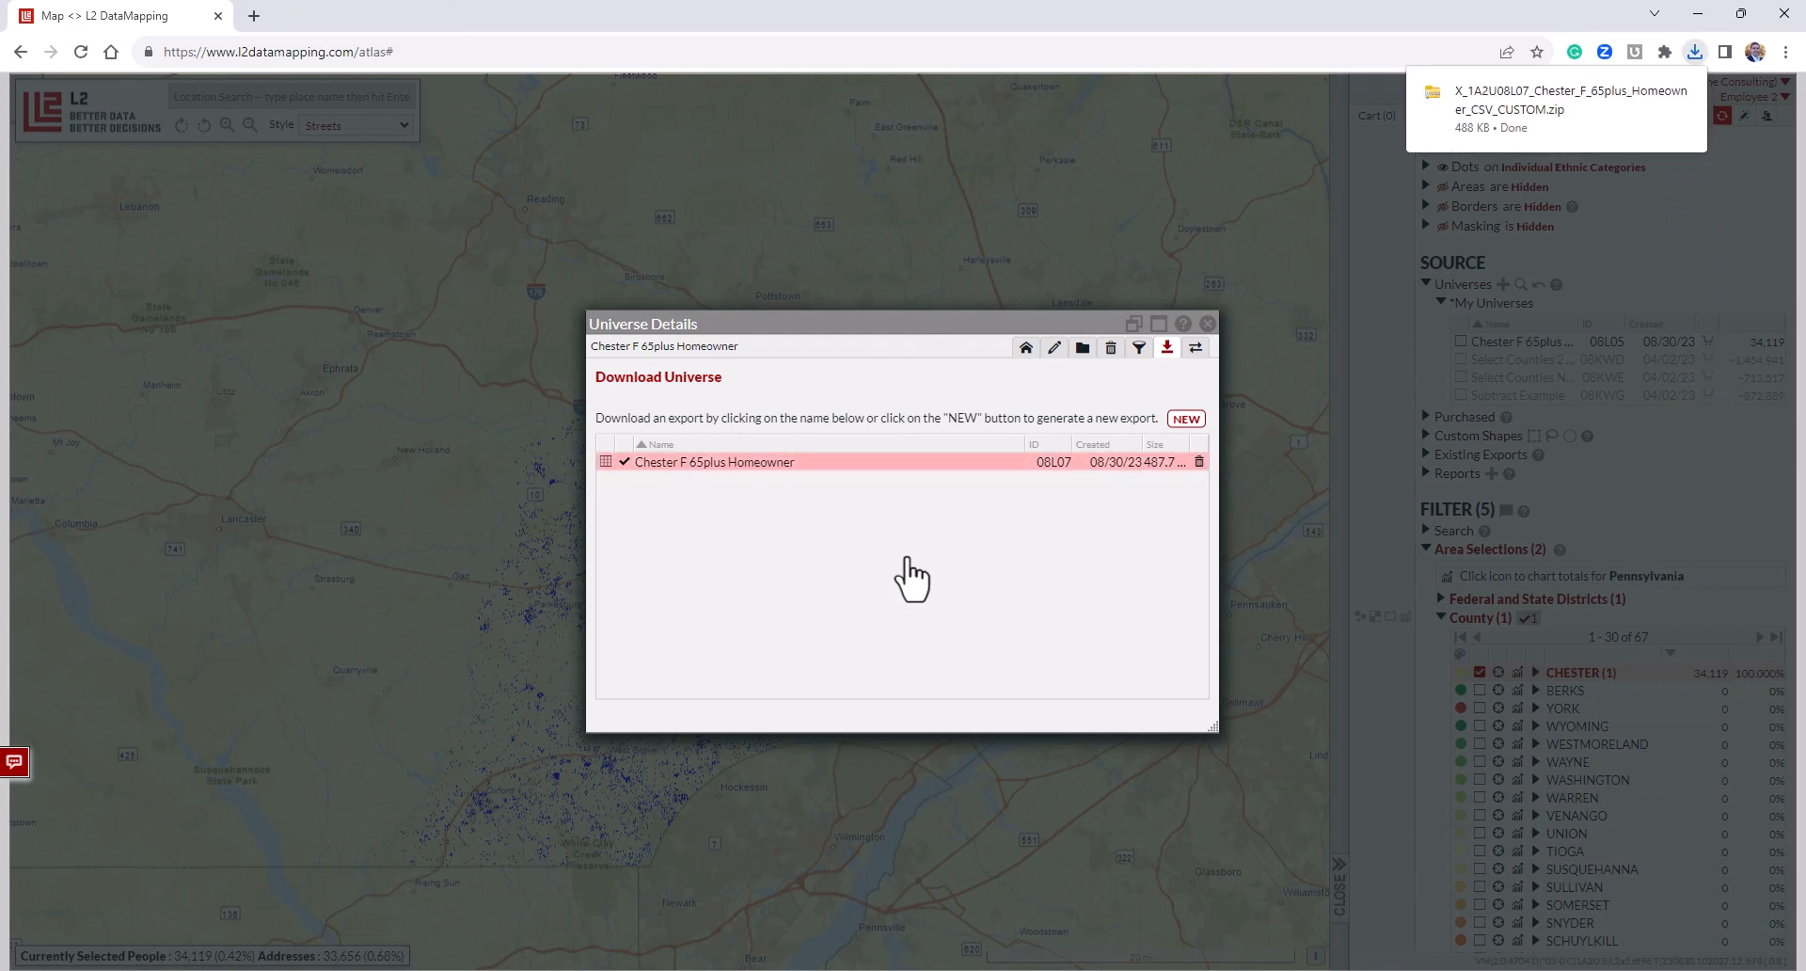
mouse_move(1611, 126)
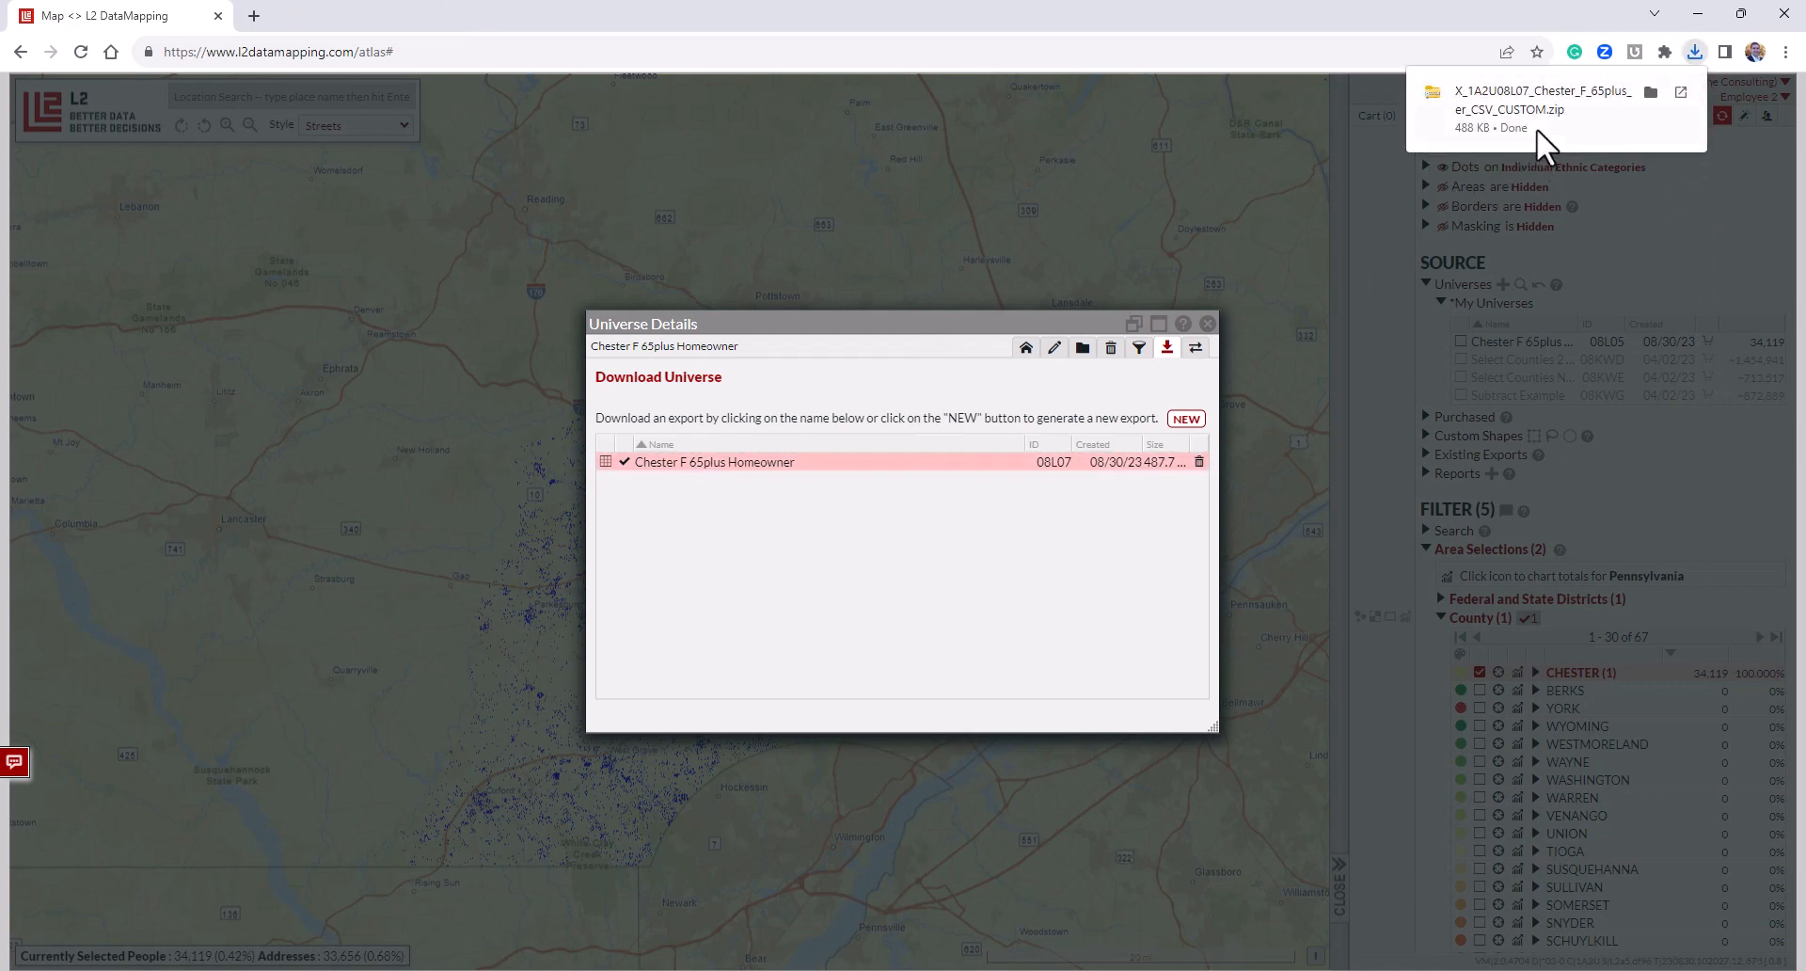
click(1206, 326)
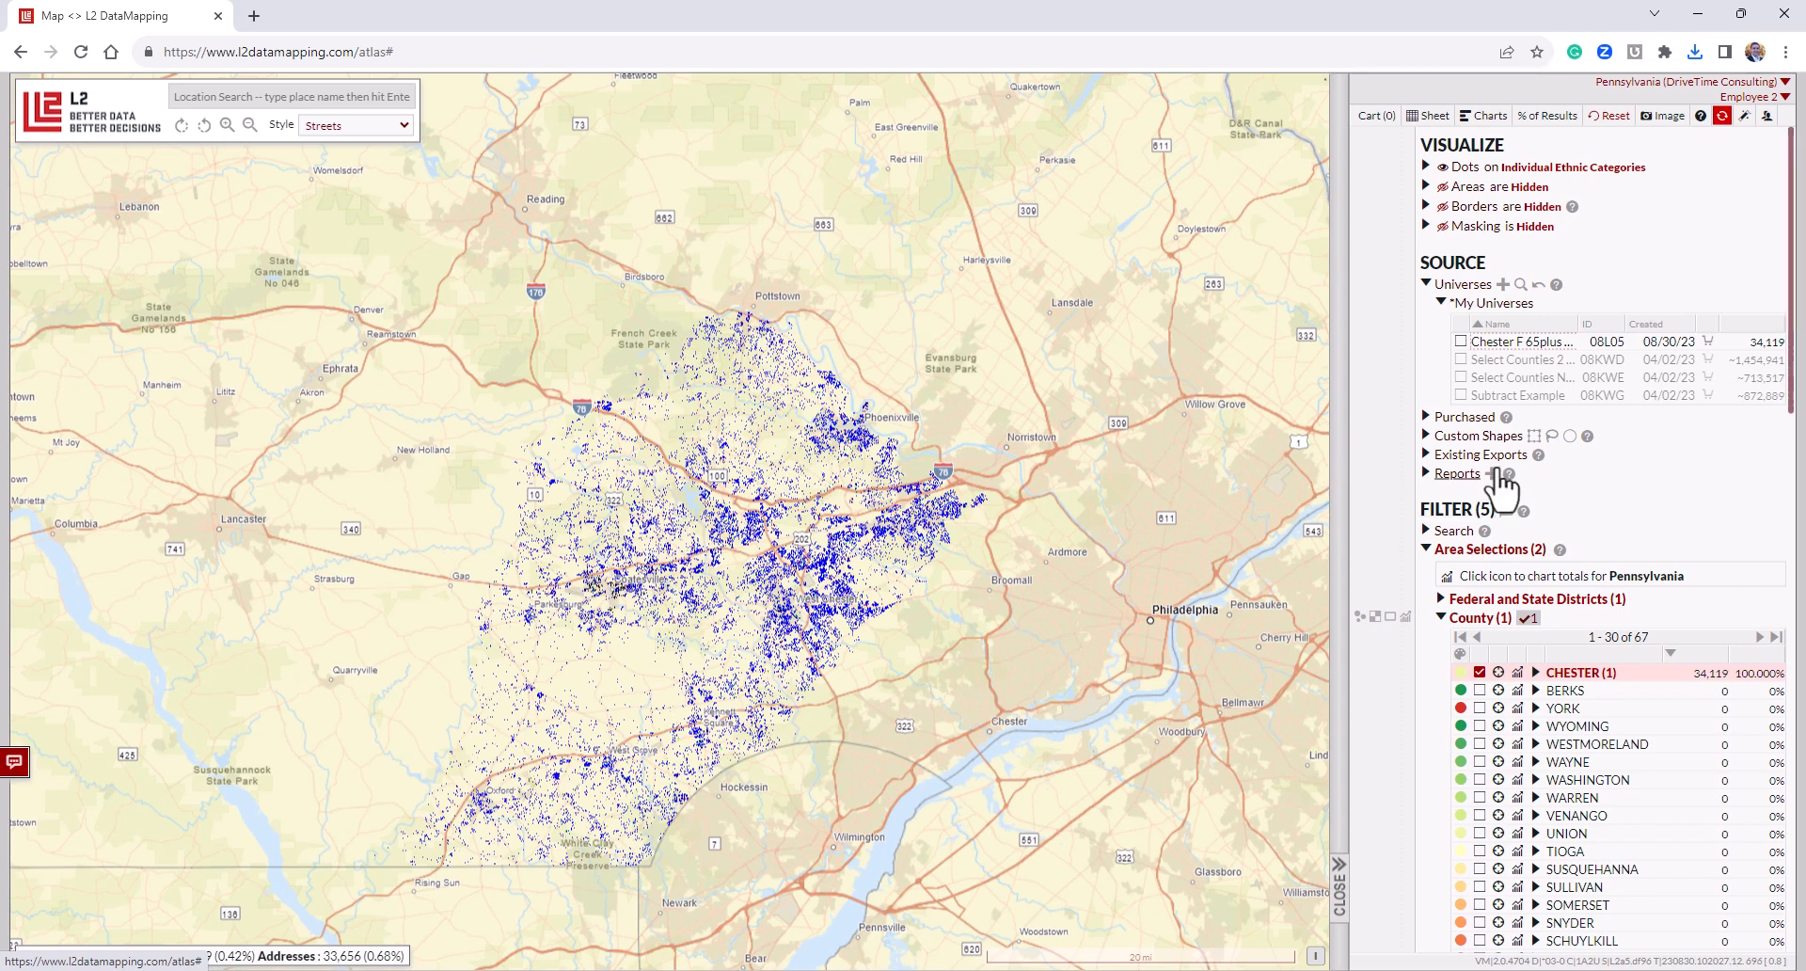
Reset the tree, the visuals and the filters to return to the unfiltered Pennsylvania map.
scroll(1523, 451, down, 2)
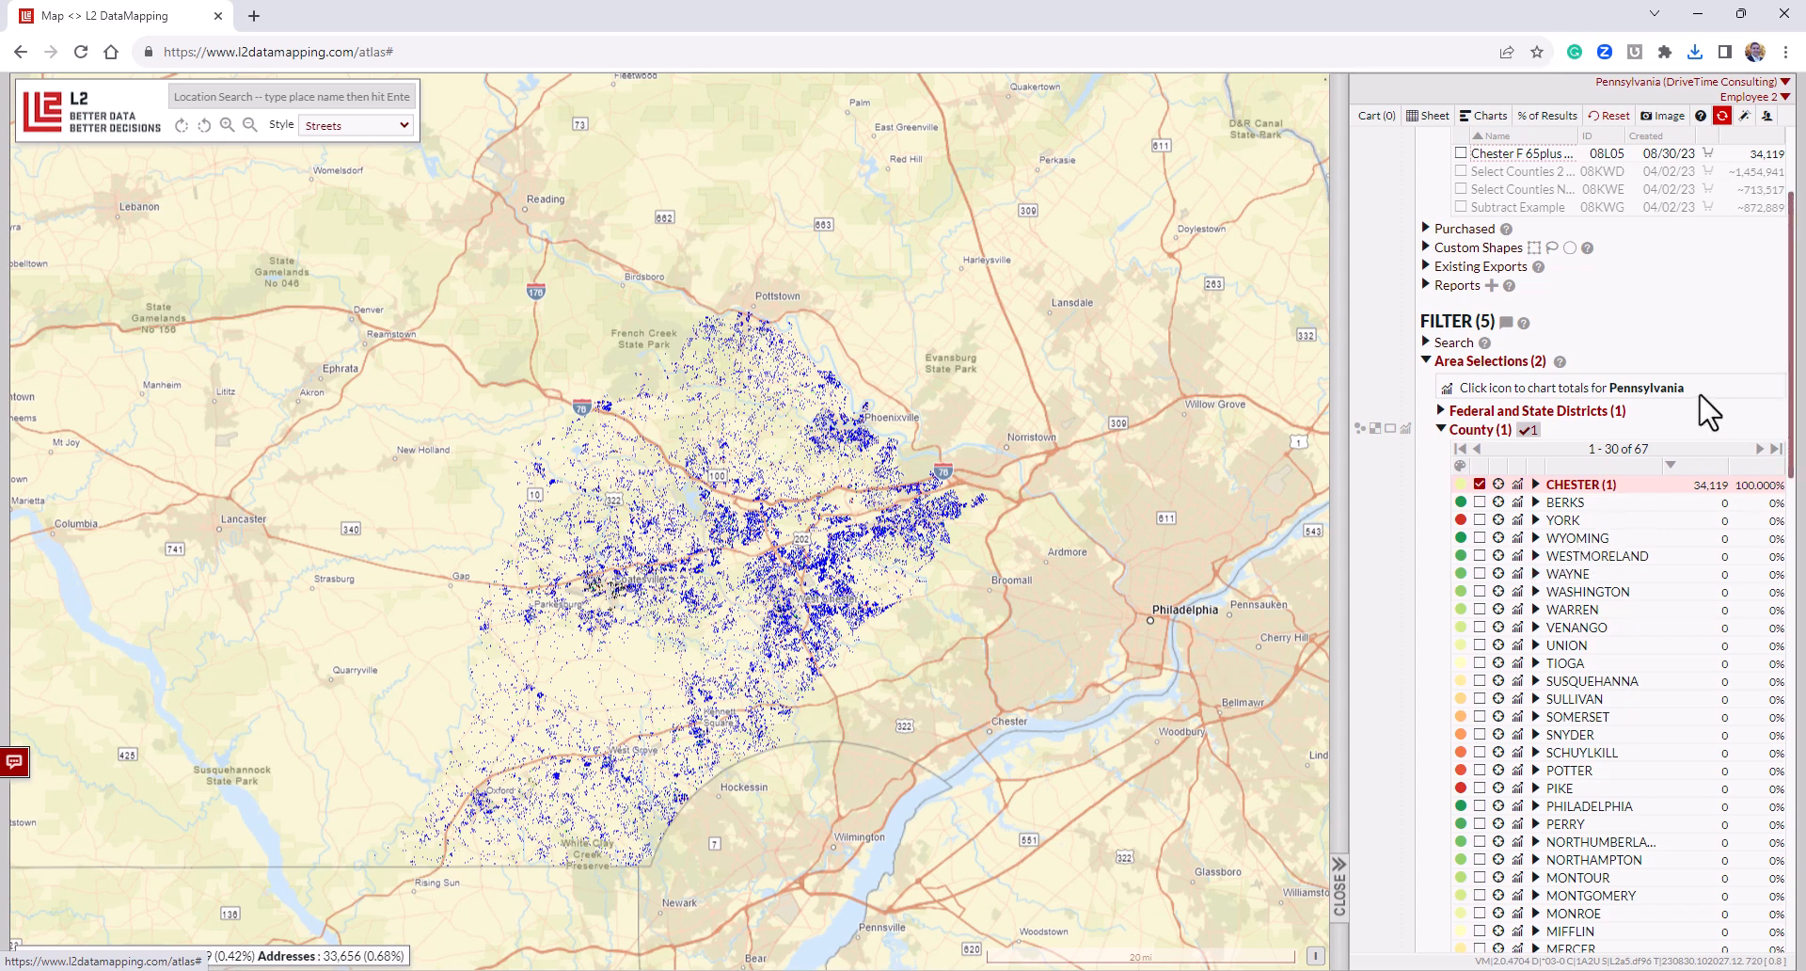
click(1612, 116)
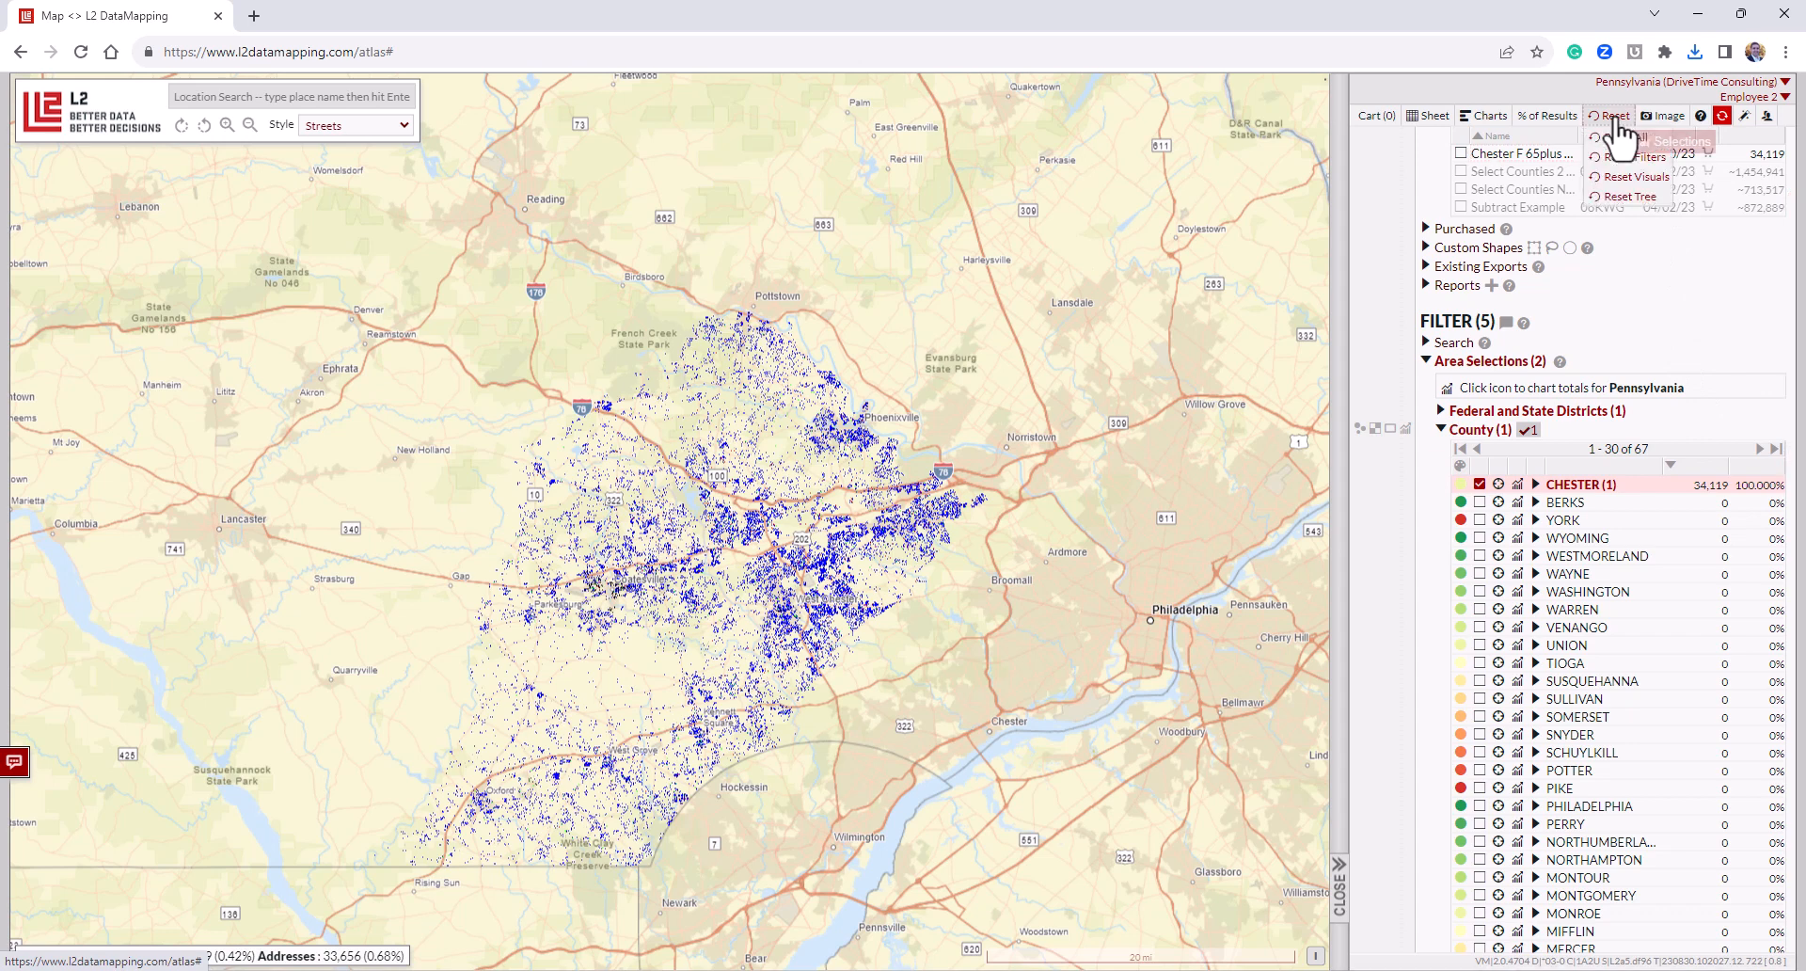
click(1653, 196)
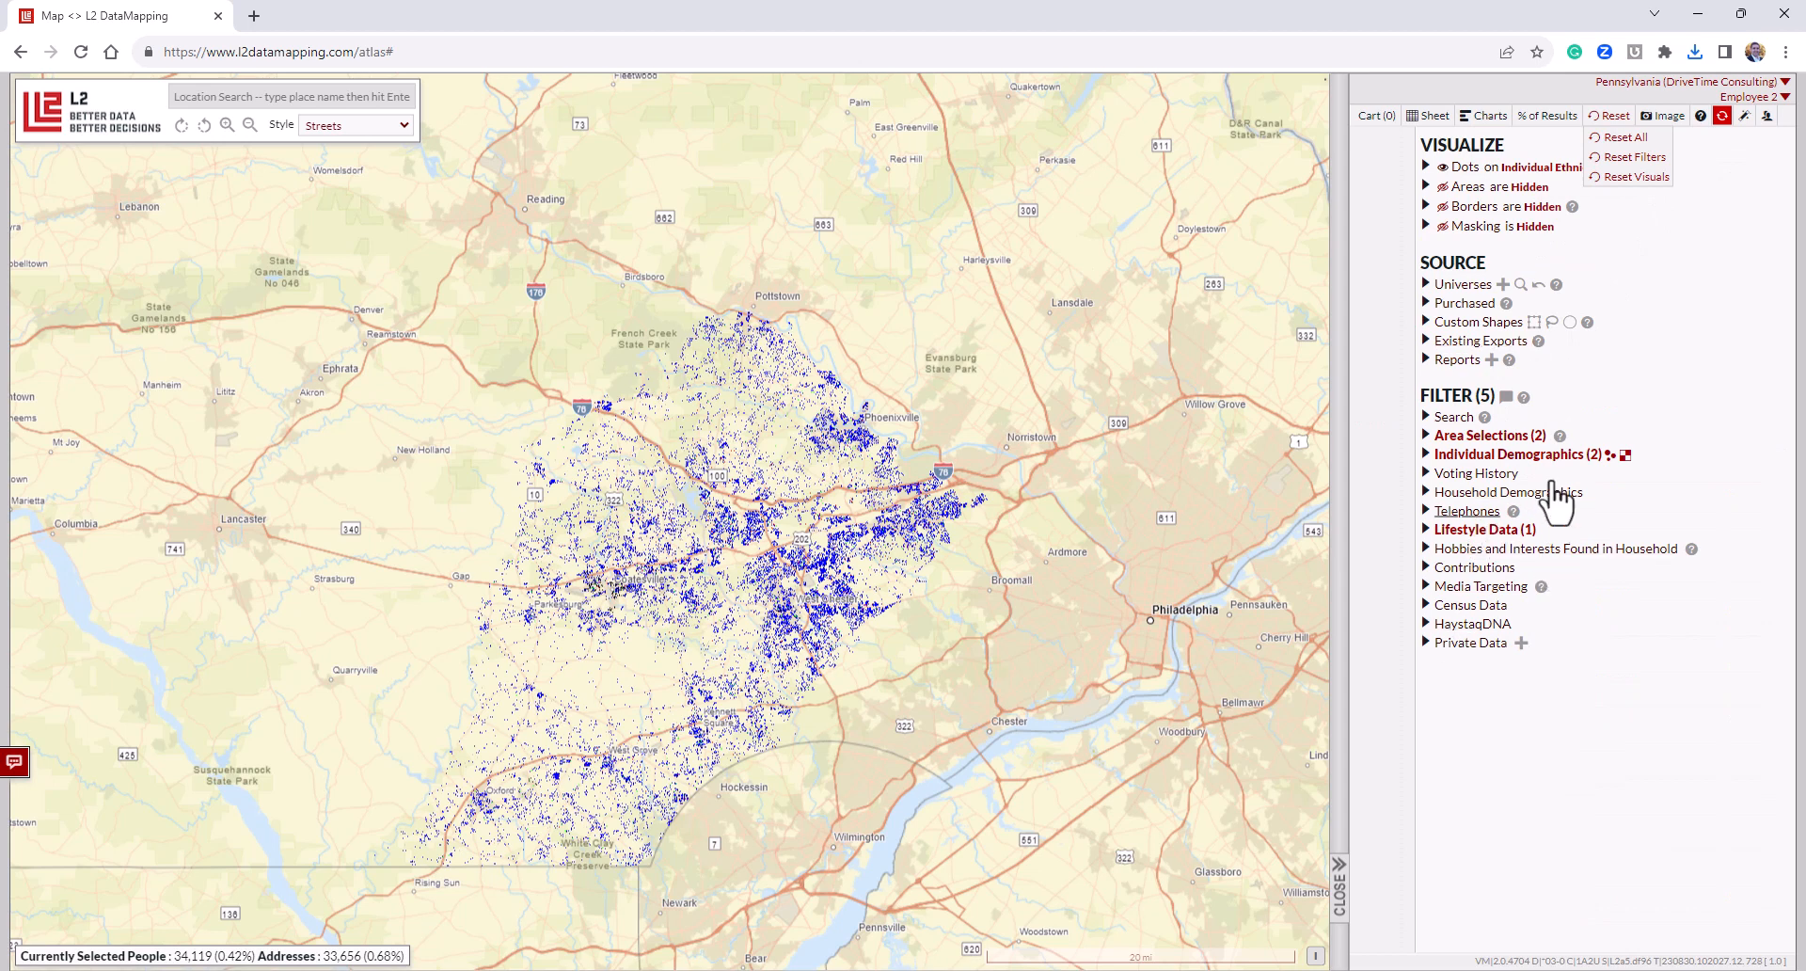
click(1641, 178)
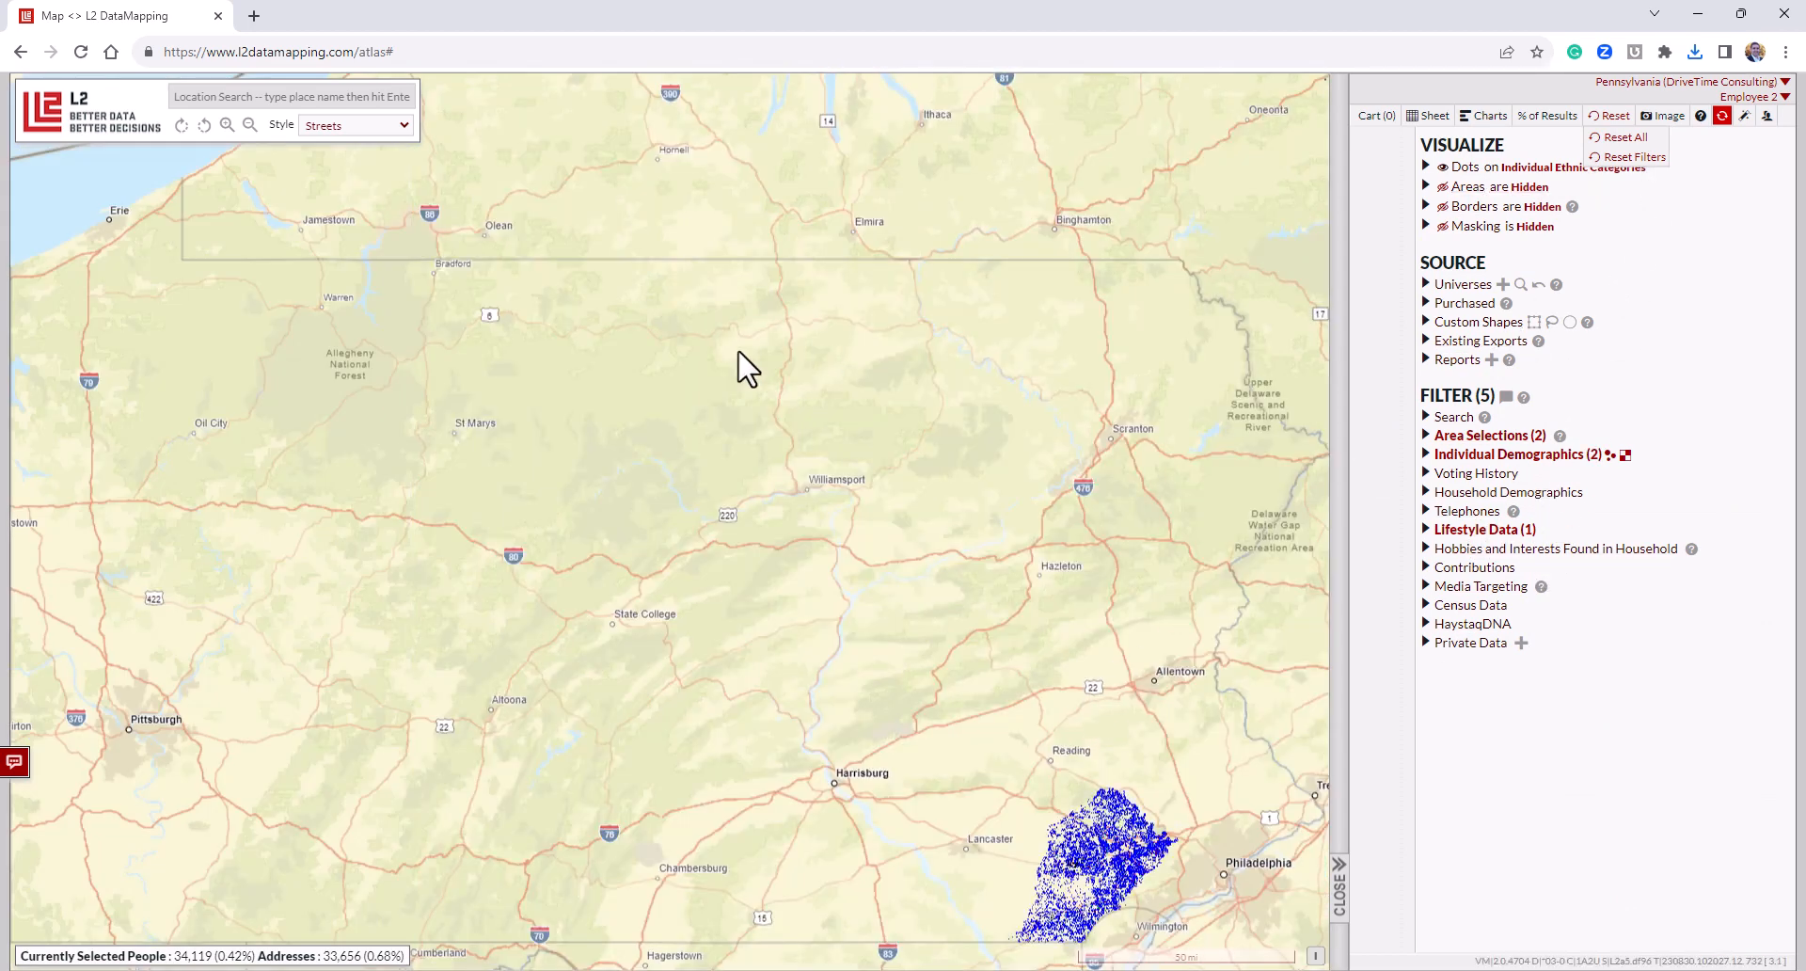
click(1646, 158)
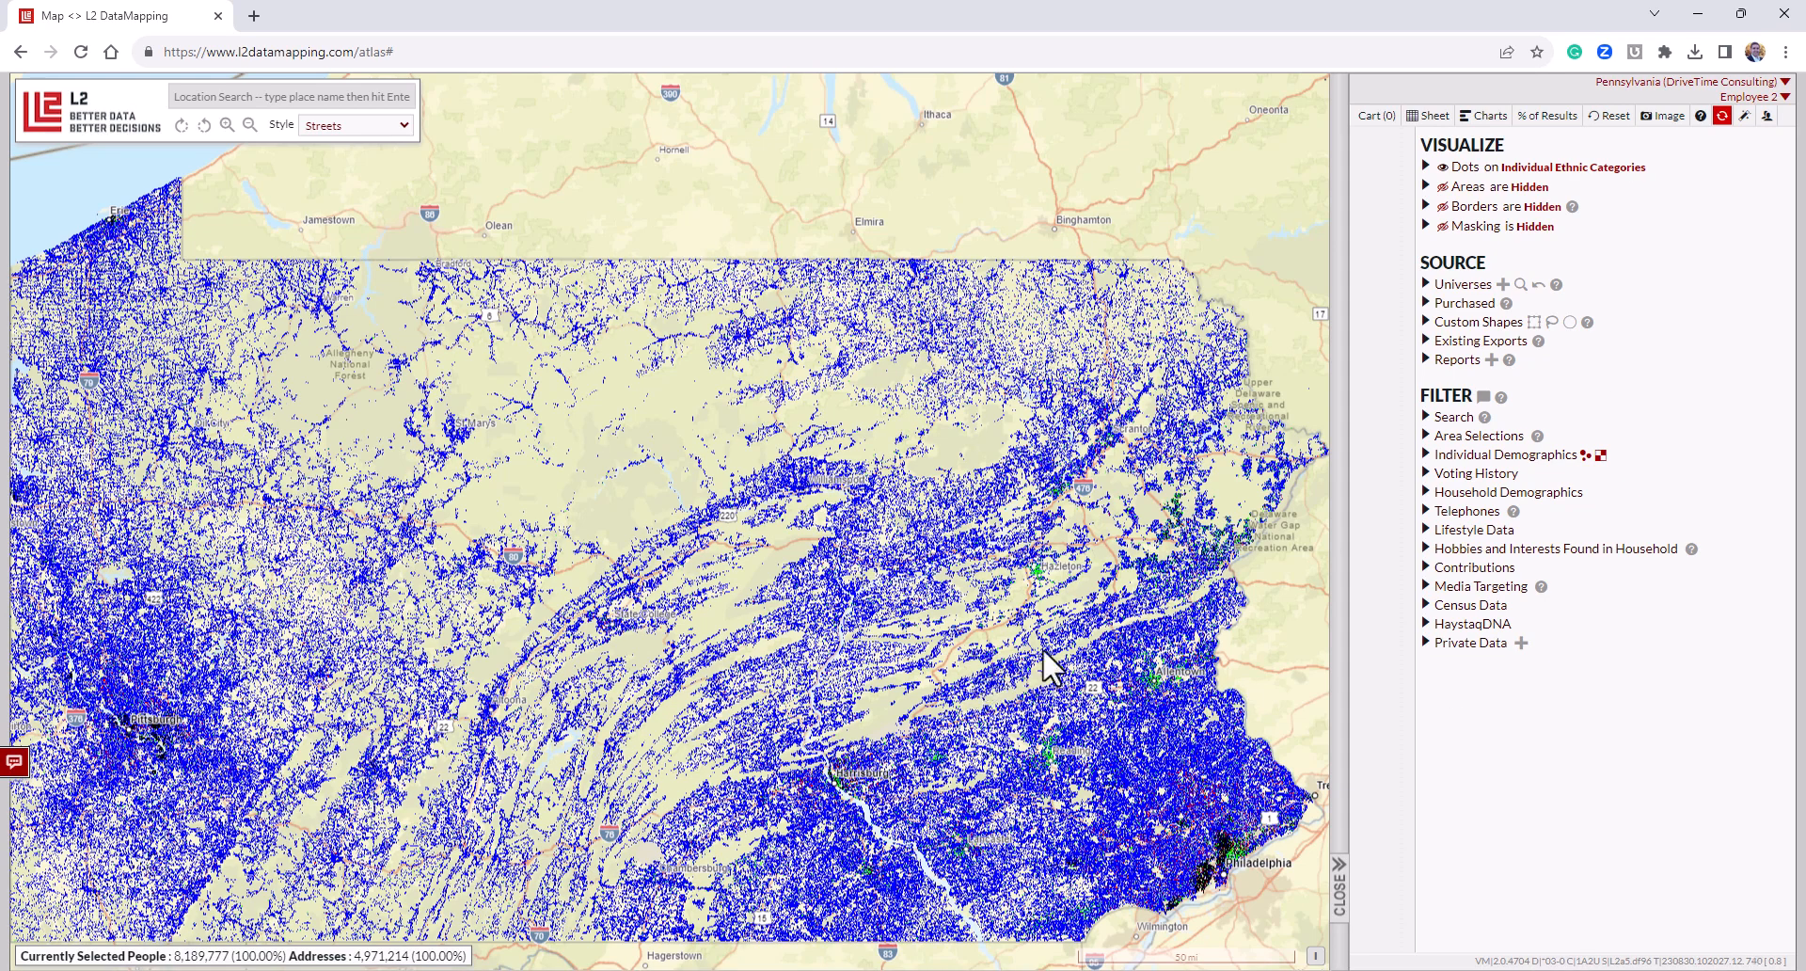
Filter the map to Congressional District 06 under Federal and State Districts and collapse the district list.
click(1475, 435)
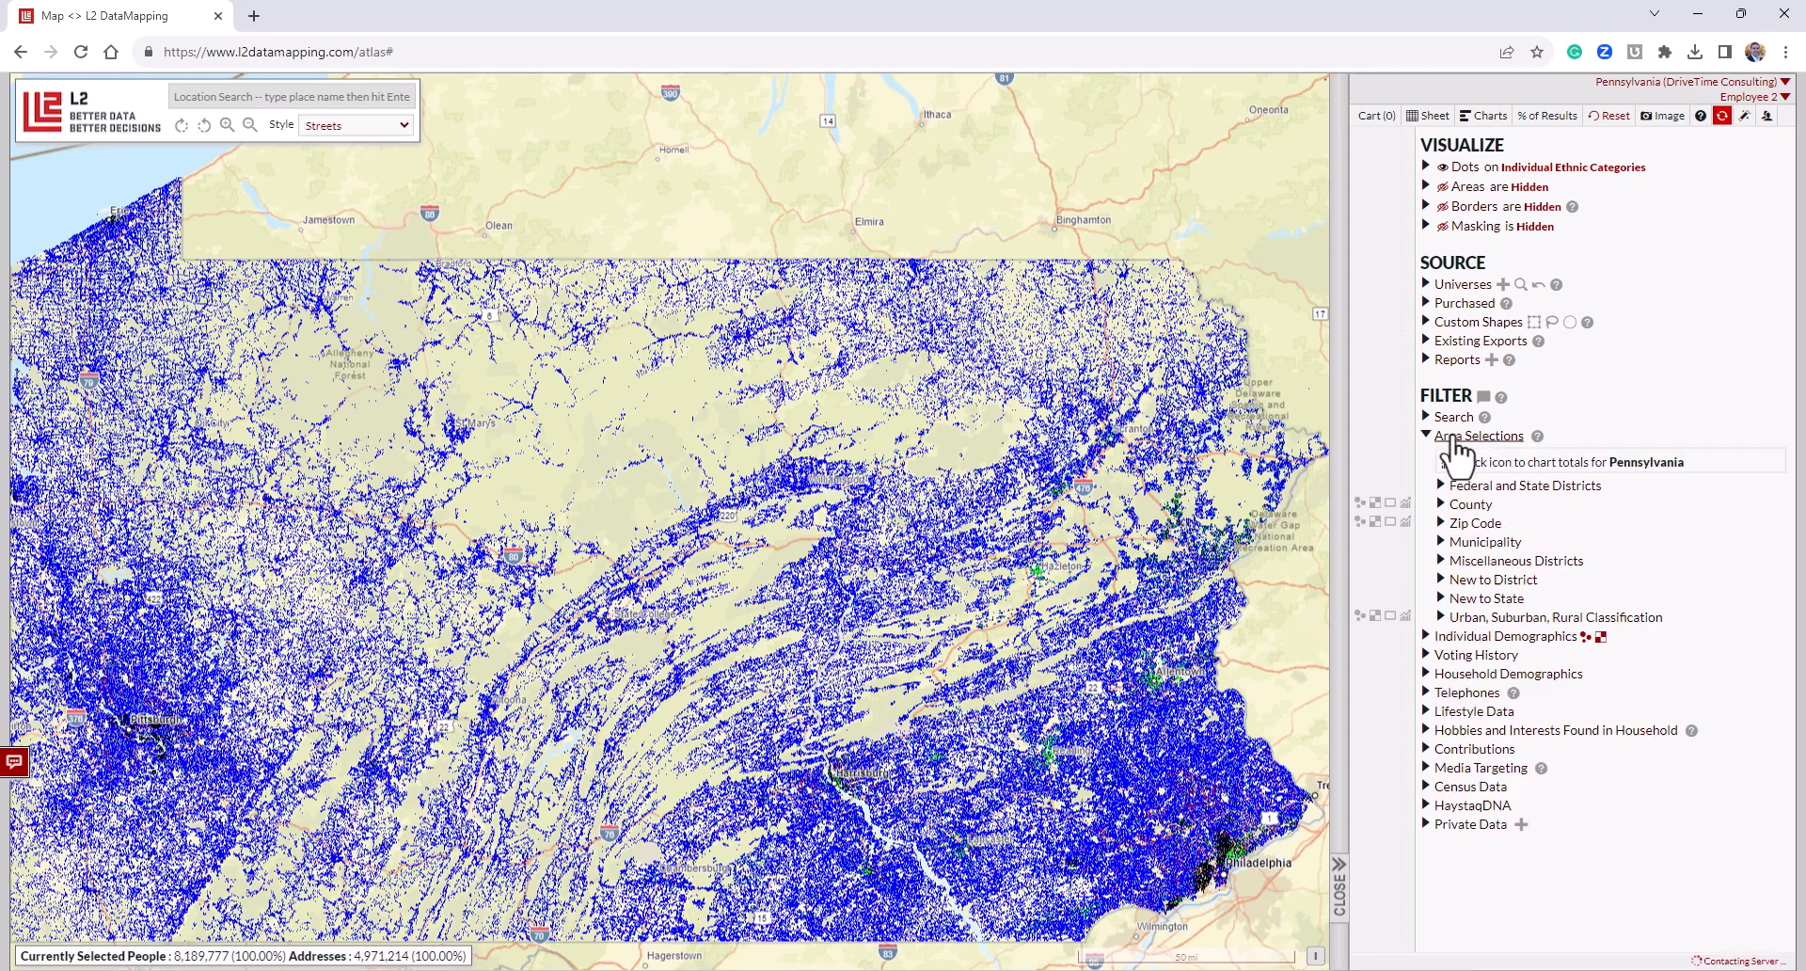
click(1486, 488)
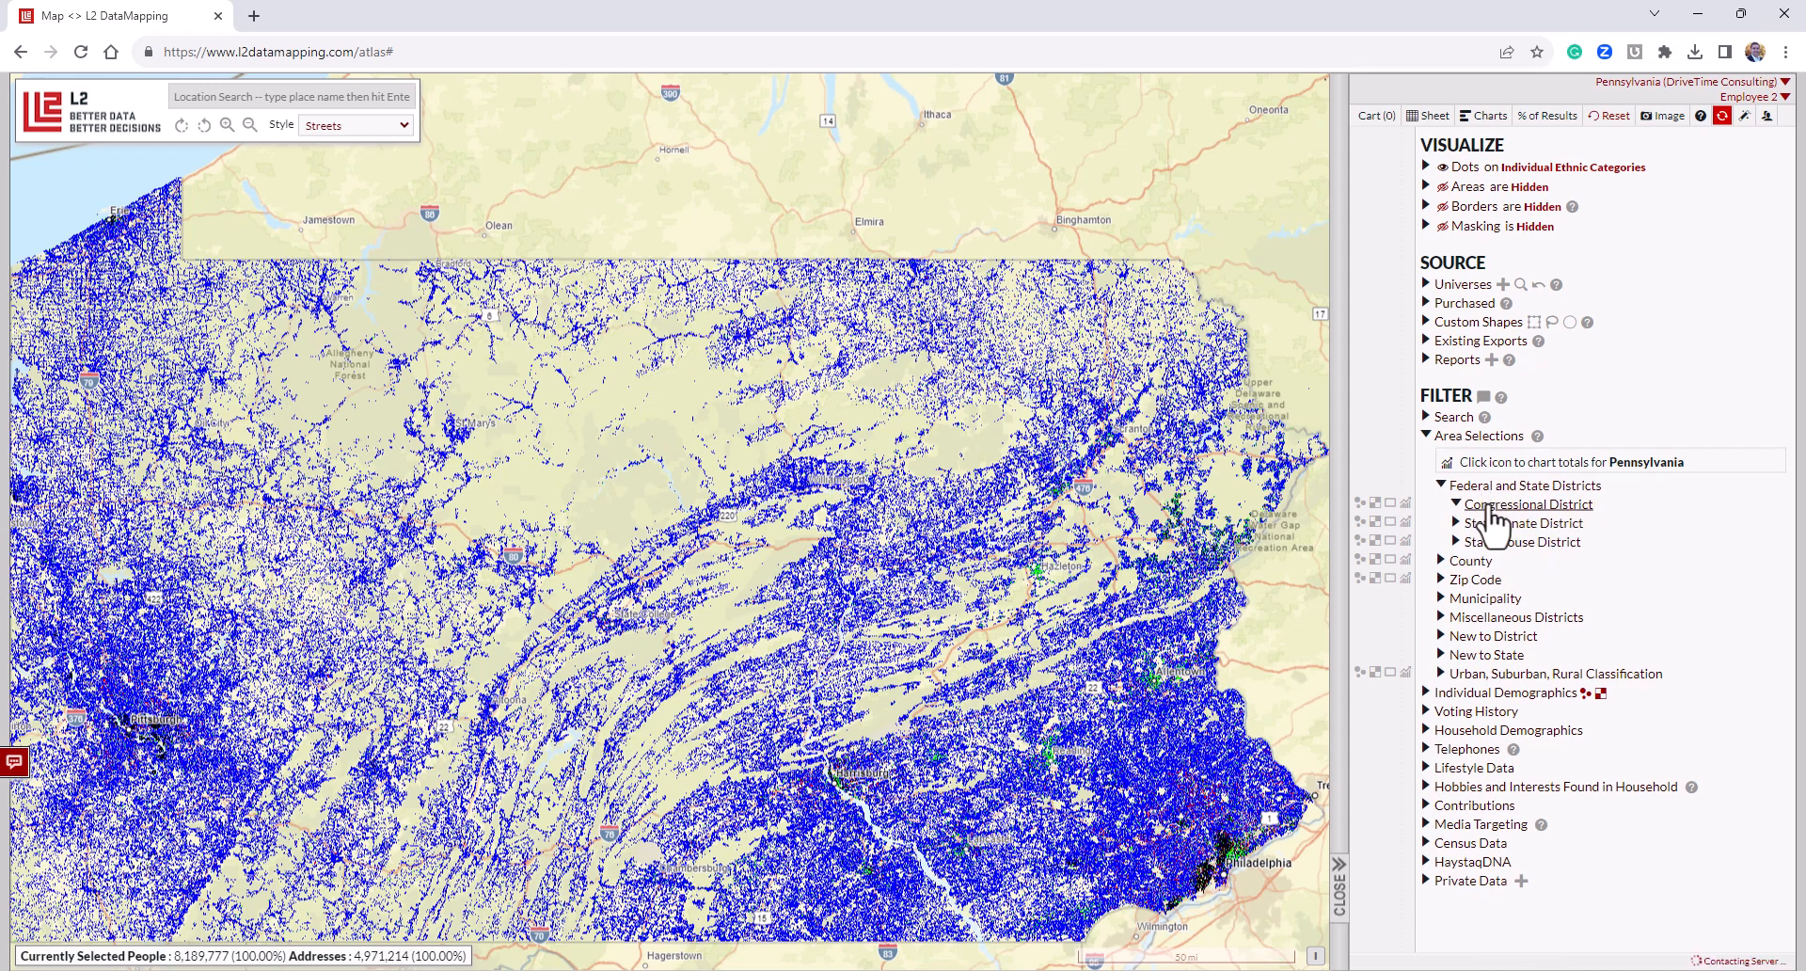
click(1495, 506)
click(1495, 631)
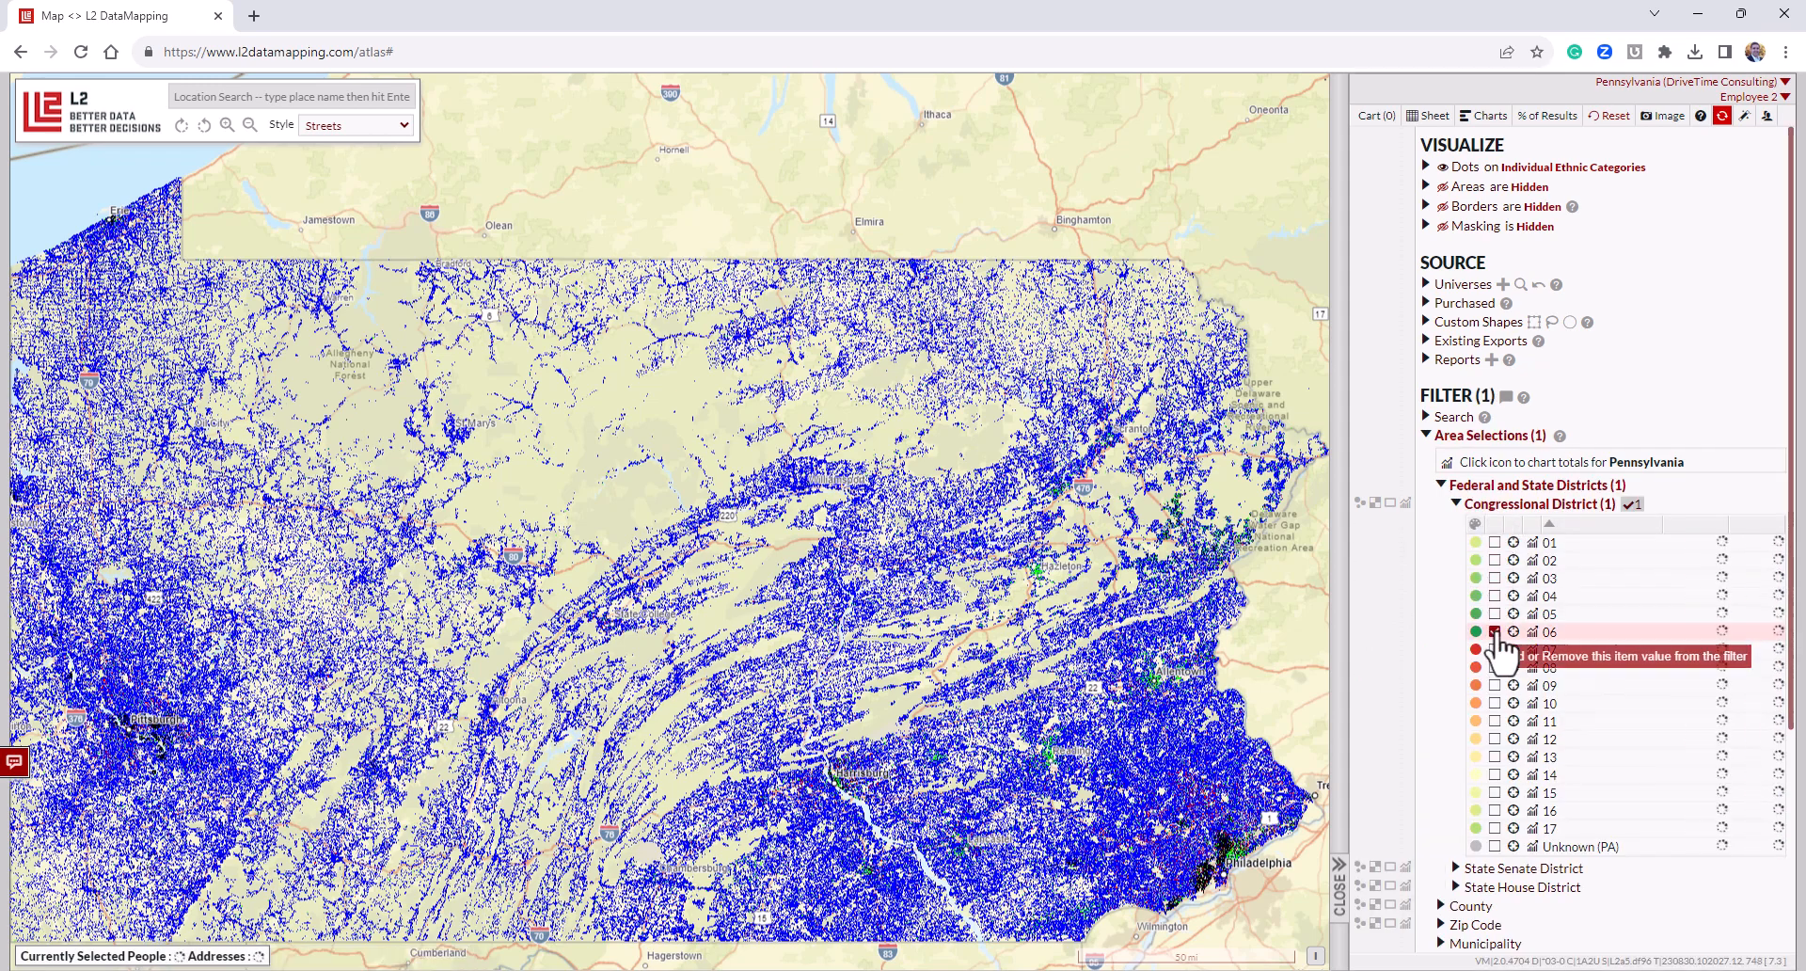
click(1456, 508)
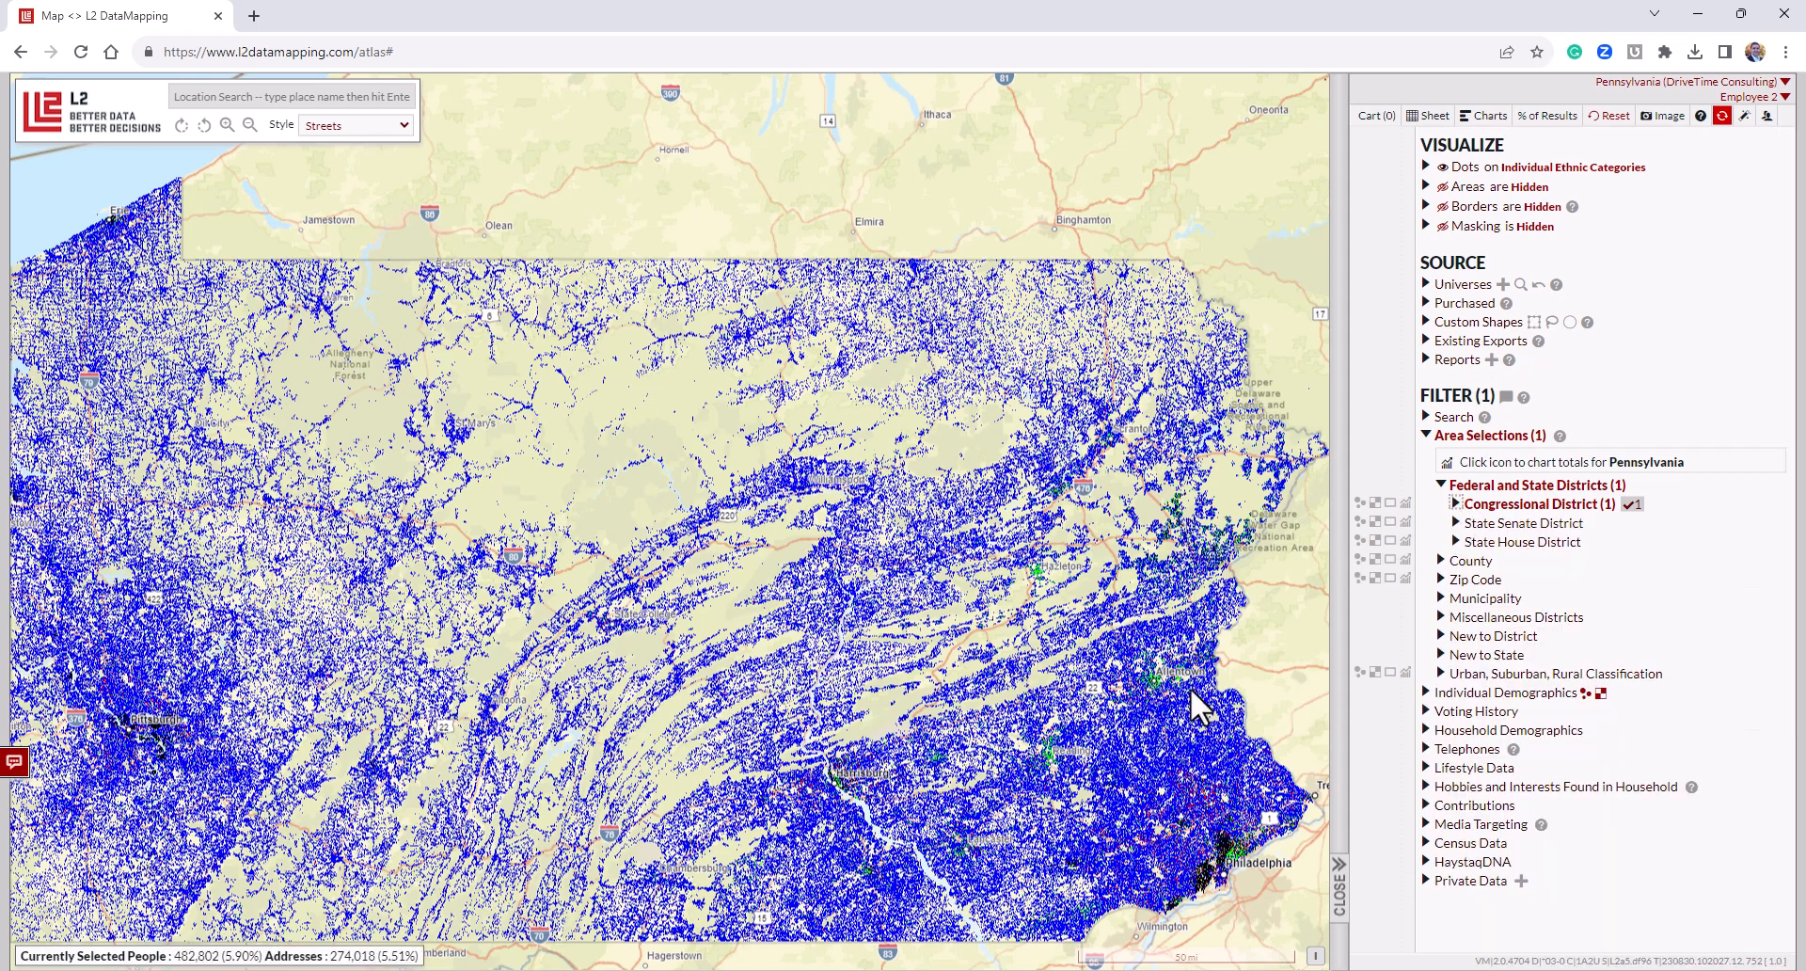
Zoom and centre the map on Congressional District 06, and widen and enlarge the filter panel for easier reading.
scroll(1123, 847, up, 2)
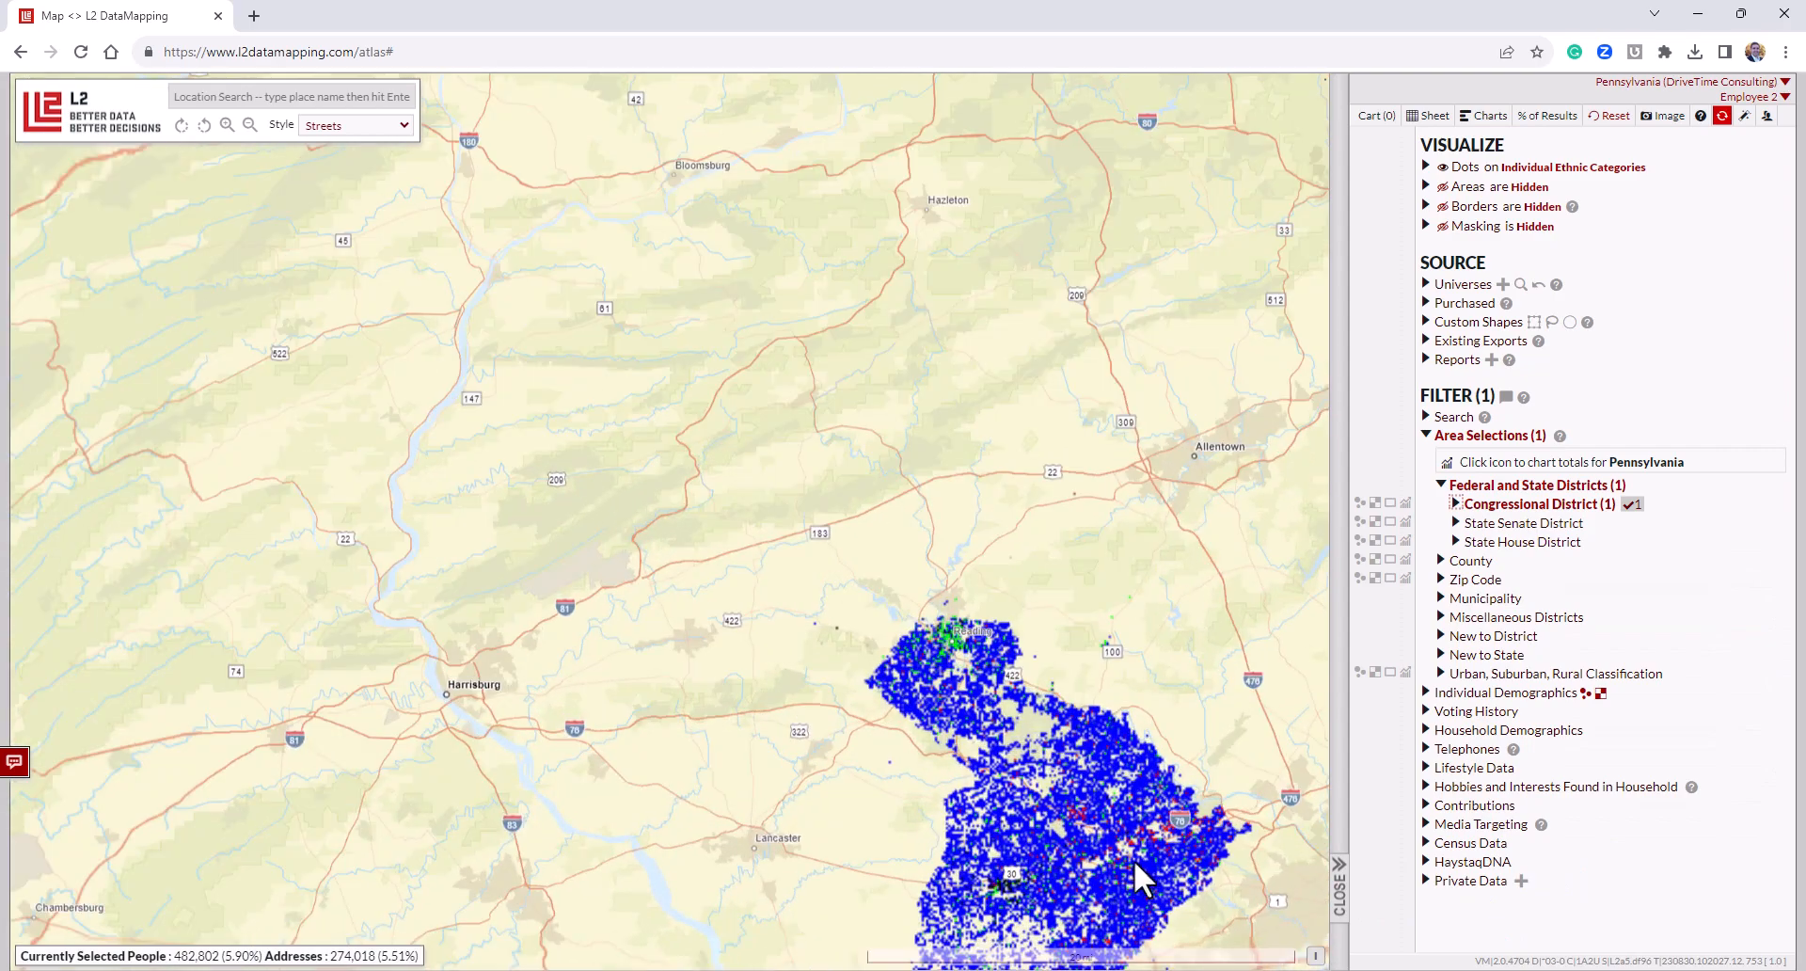
drag(1004, 658, 878, 504)
scroll(849, 480, up, 1)
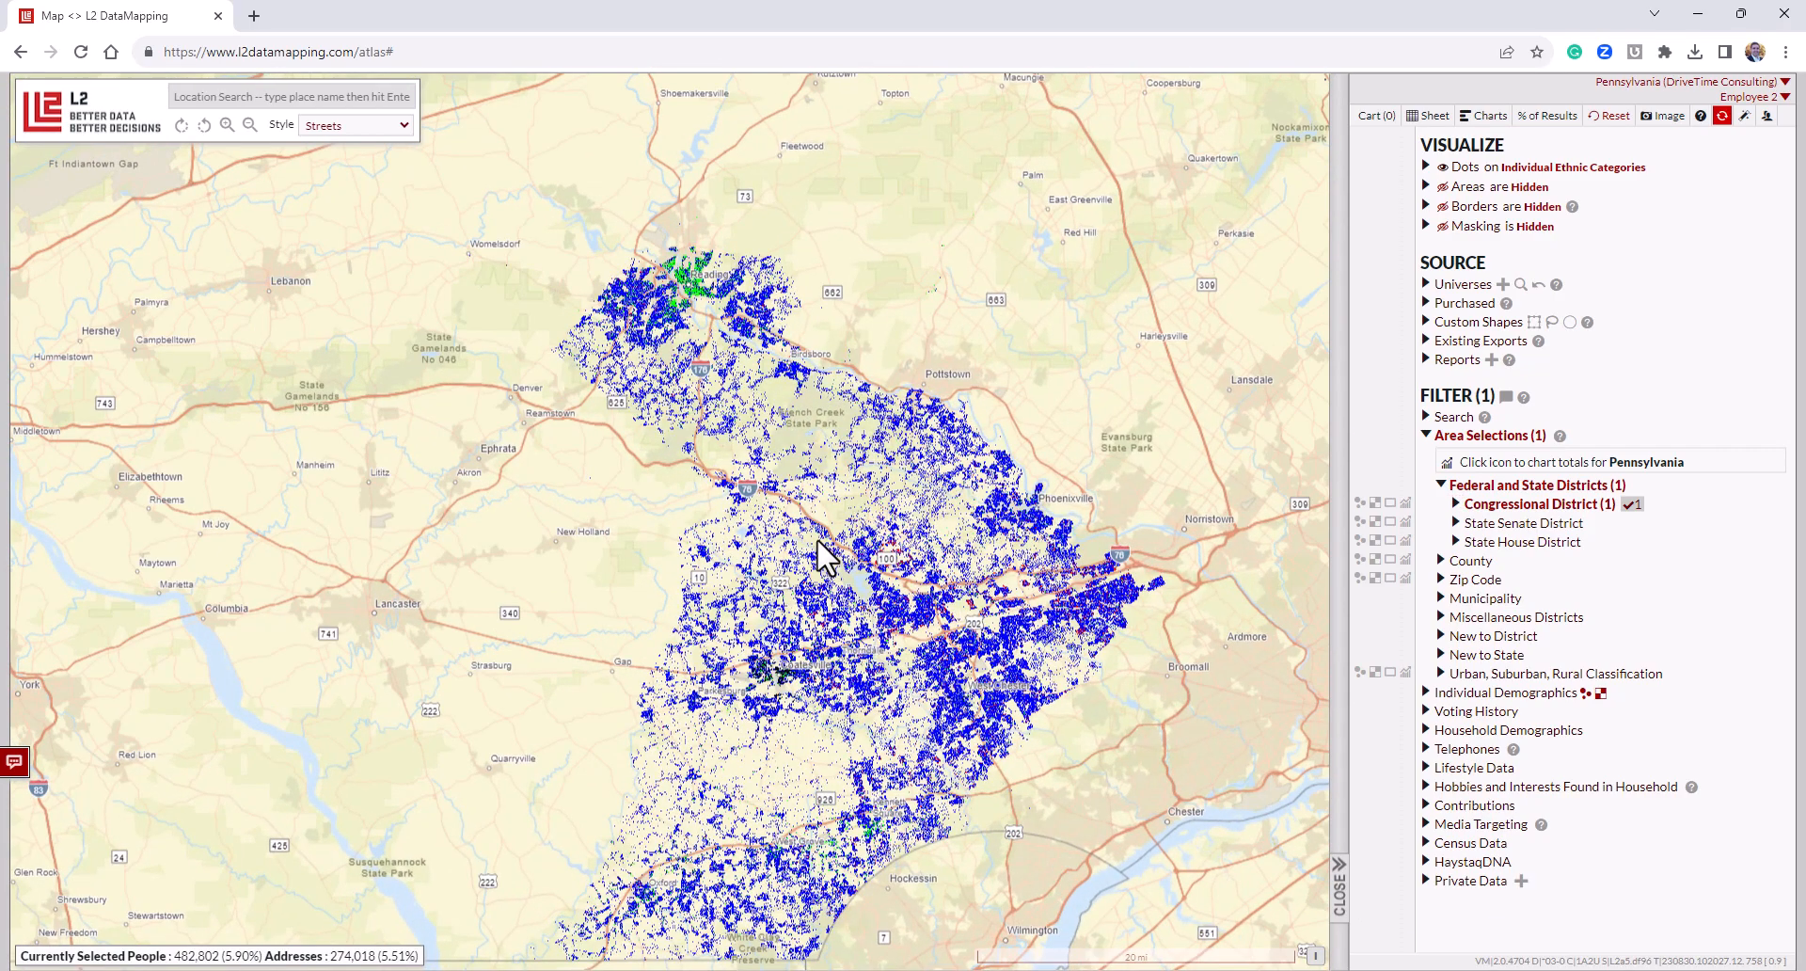
drag(872, 647, 822, 579)
scroll(931, 636, up, 1)
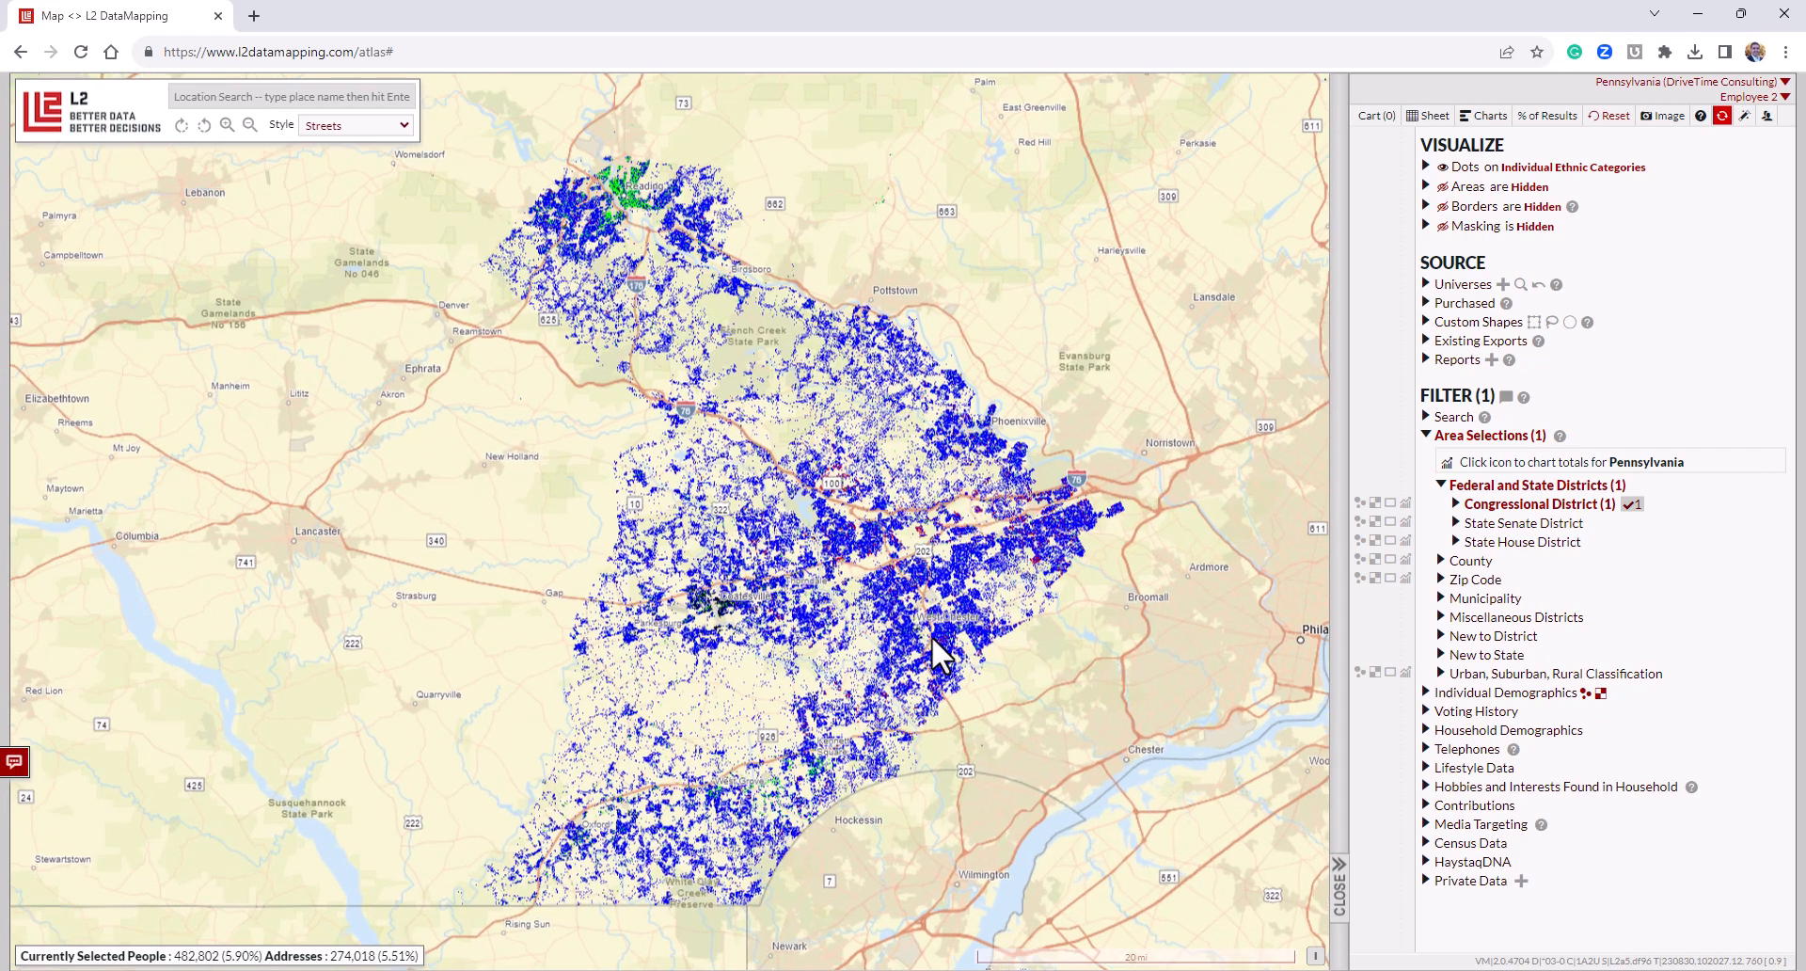
scroll(939, 635, down, 1)
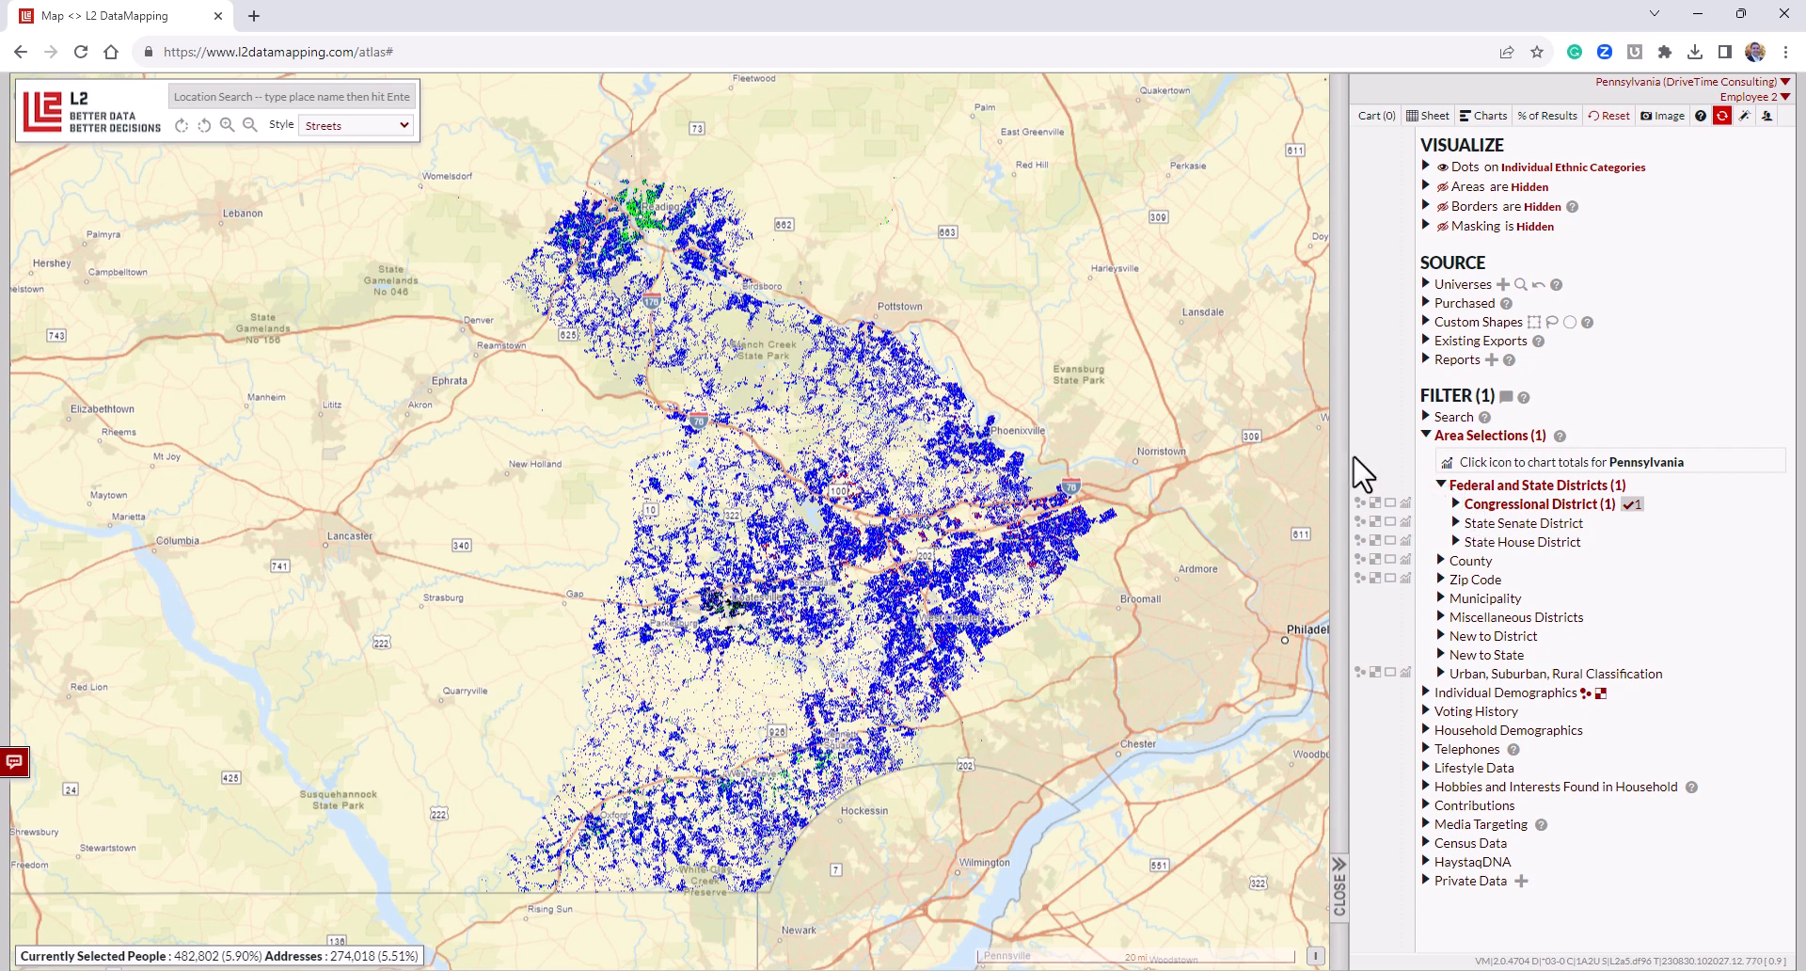
drag(1354, 471, 1169, 496)
key(ctrl+plus)
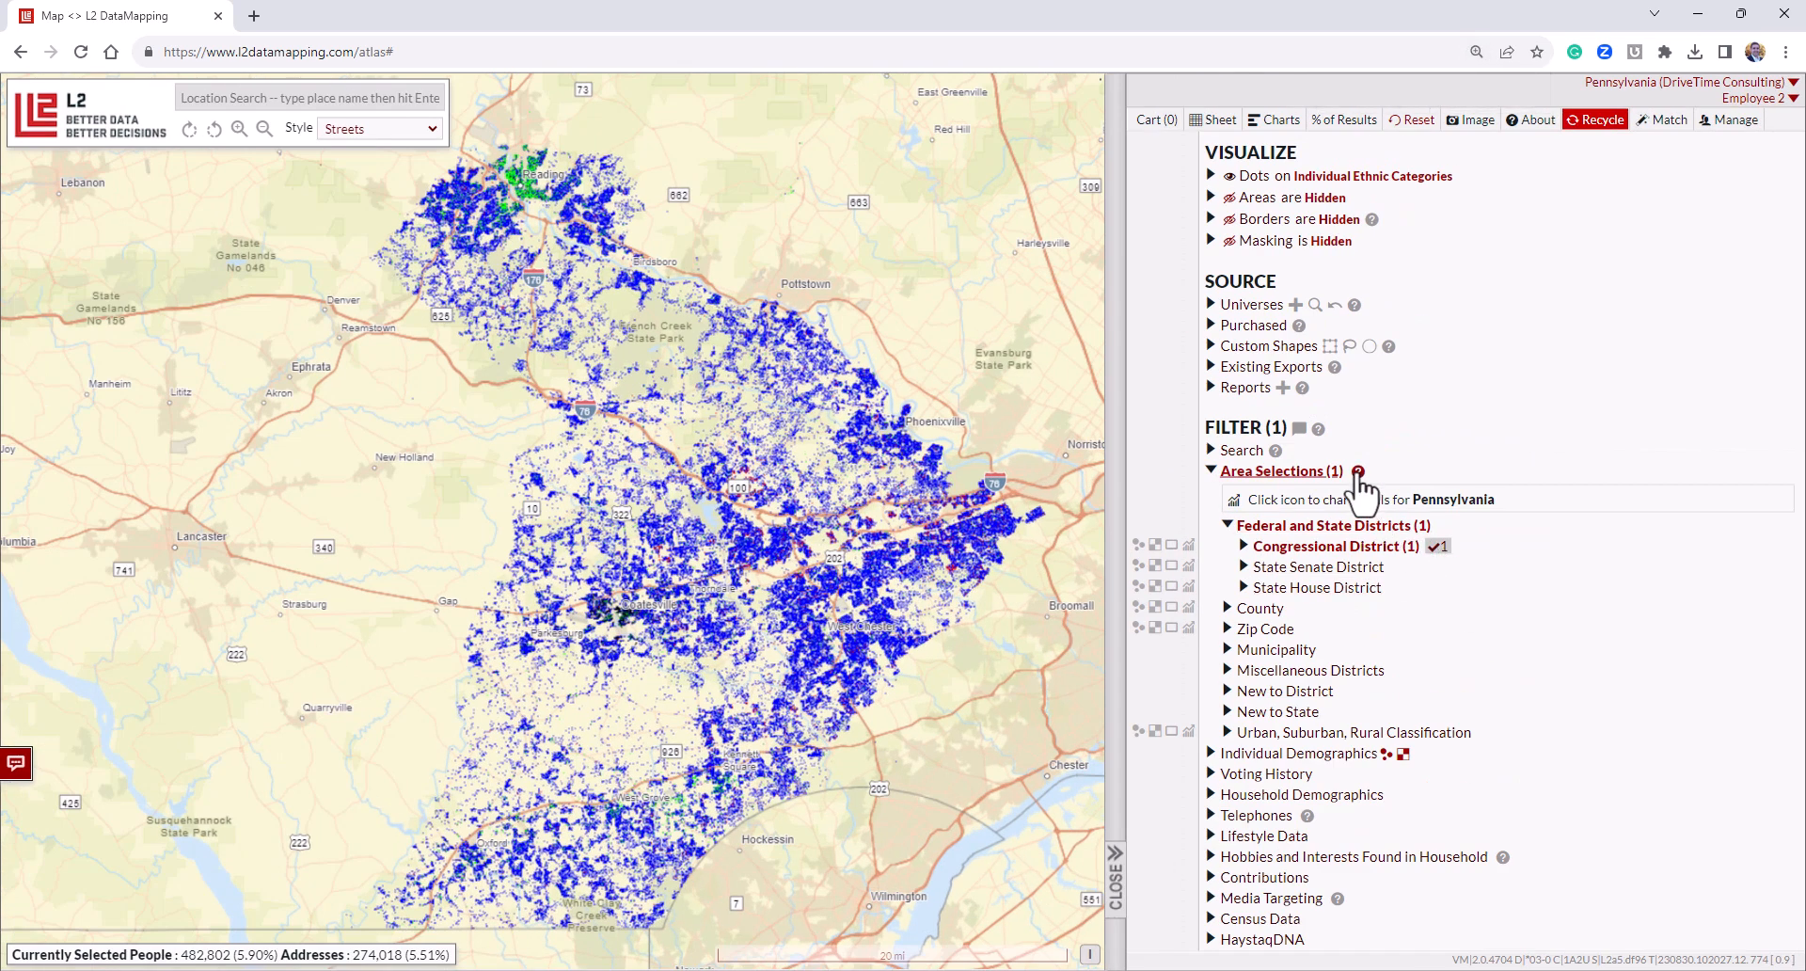
Apply a First Name search filter with the person's first name within the selected congressional district.
scroll(1401, 461, down, 1)
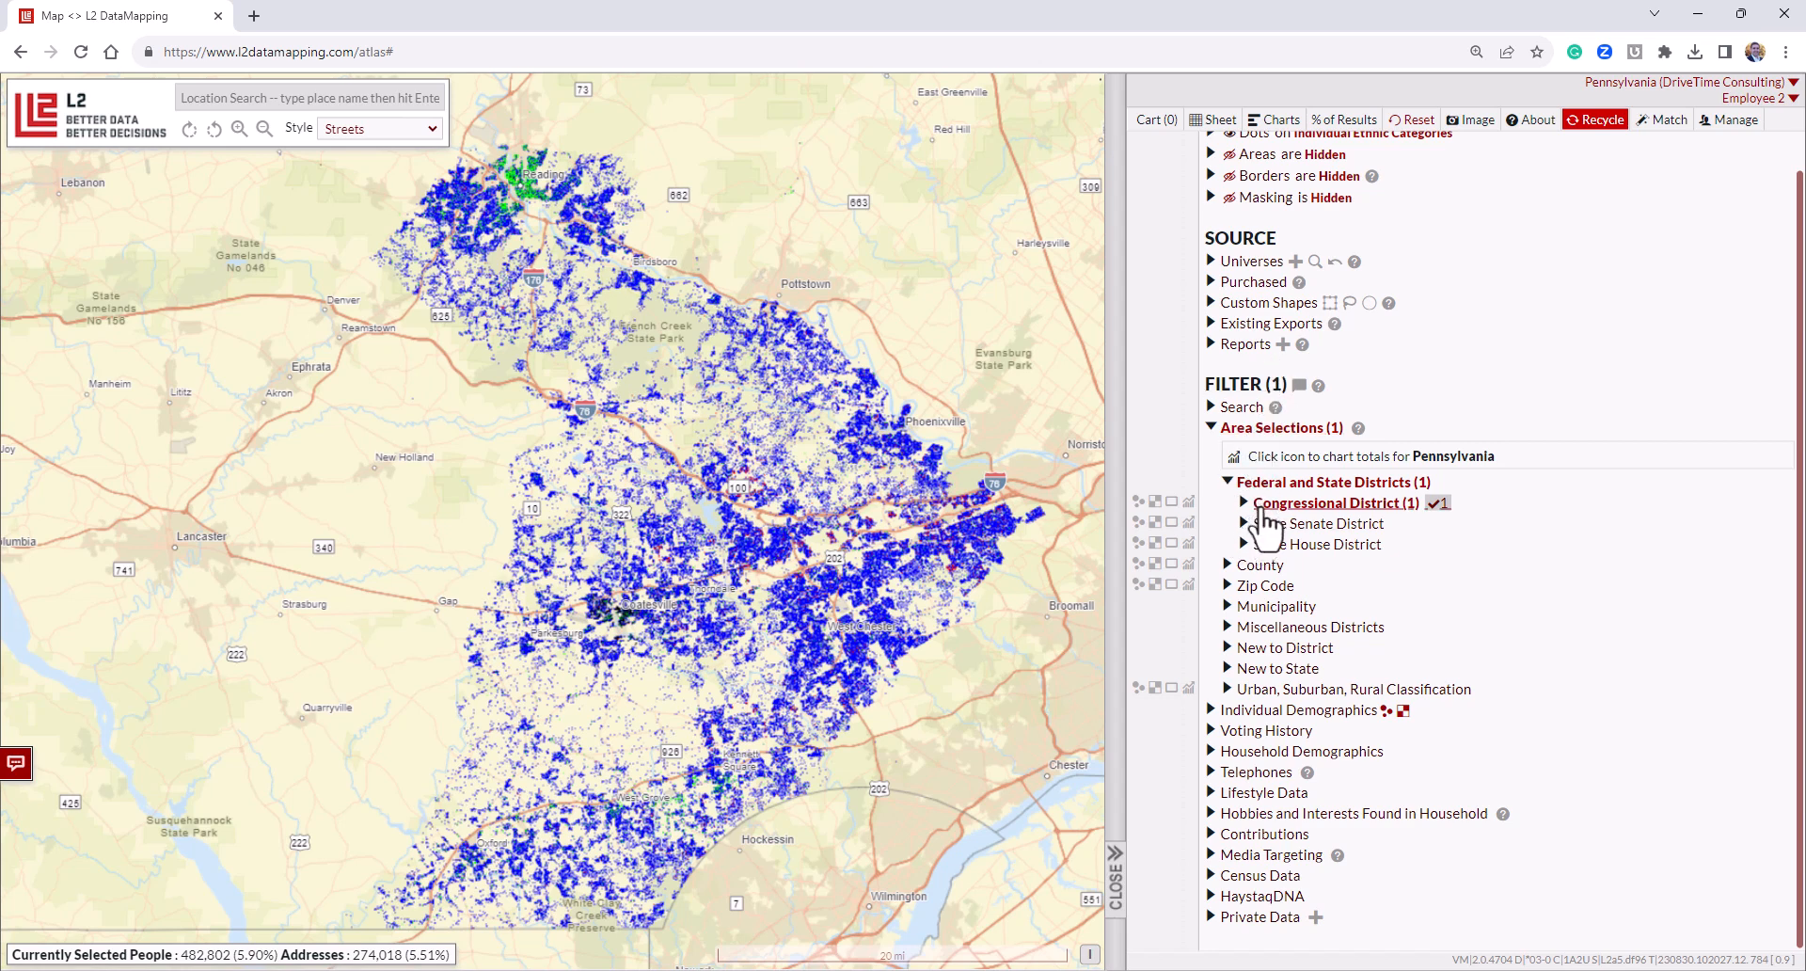
click(1254, 410)
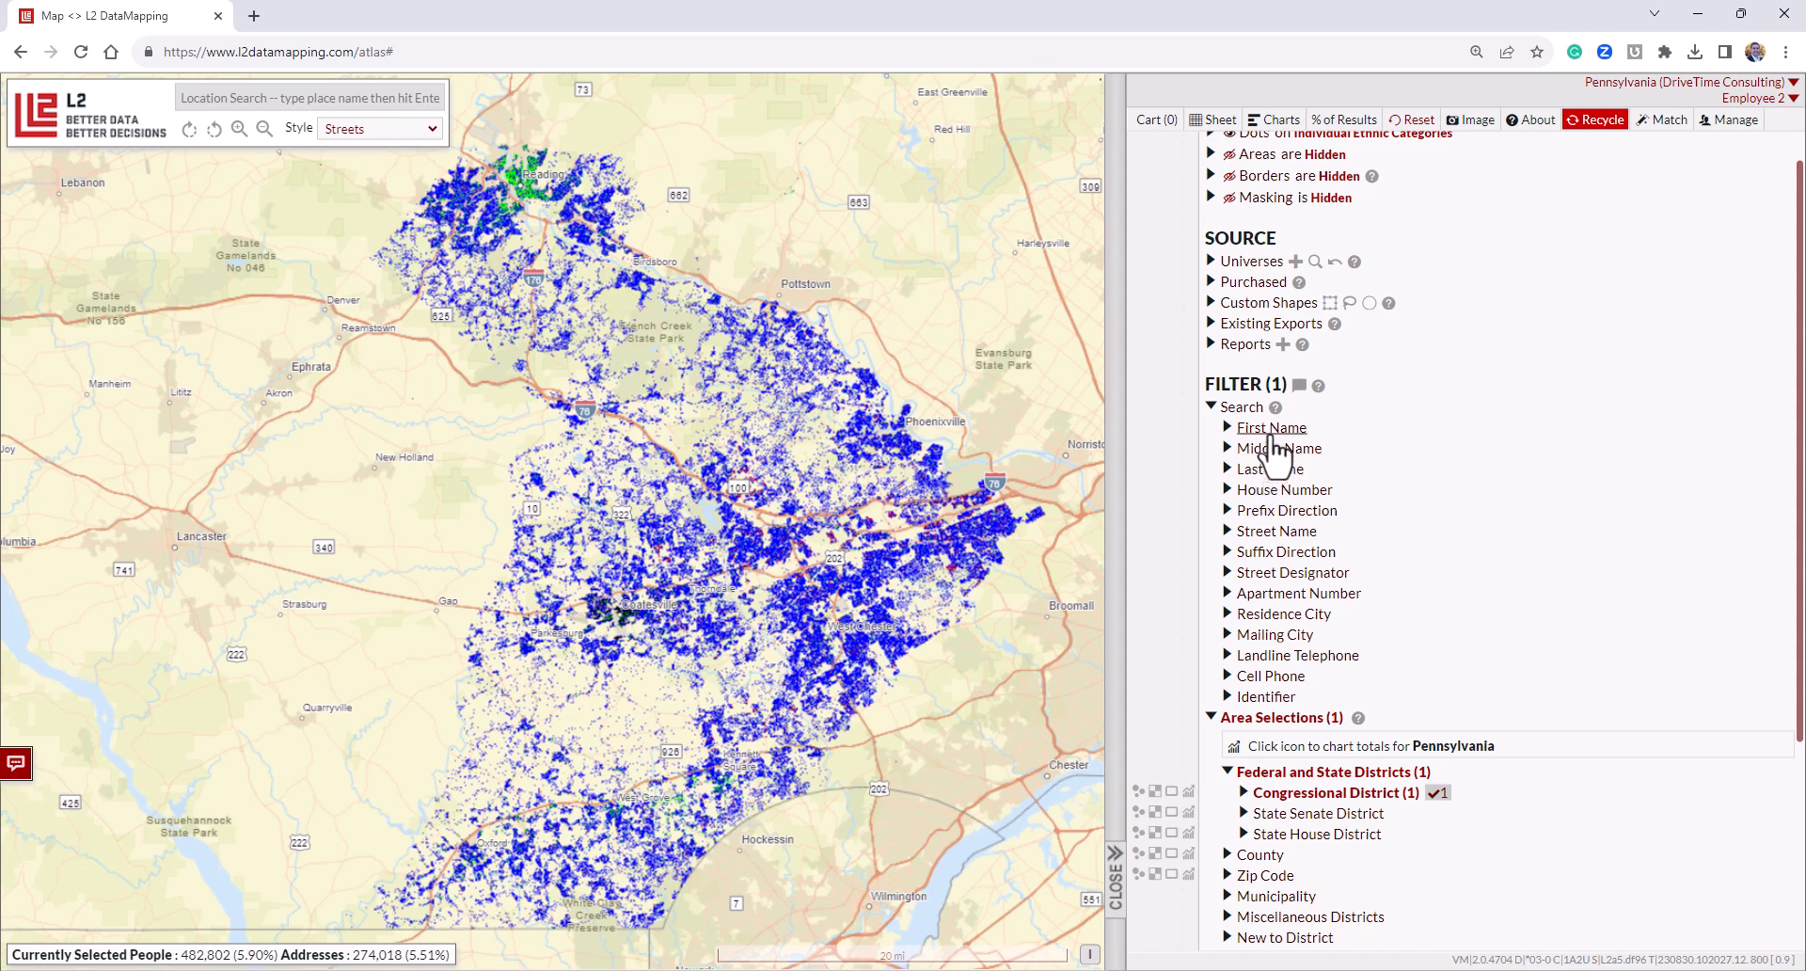
click(1272, 431)
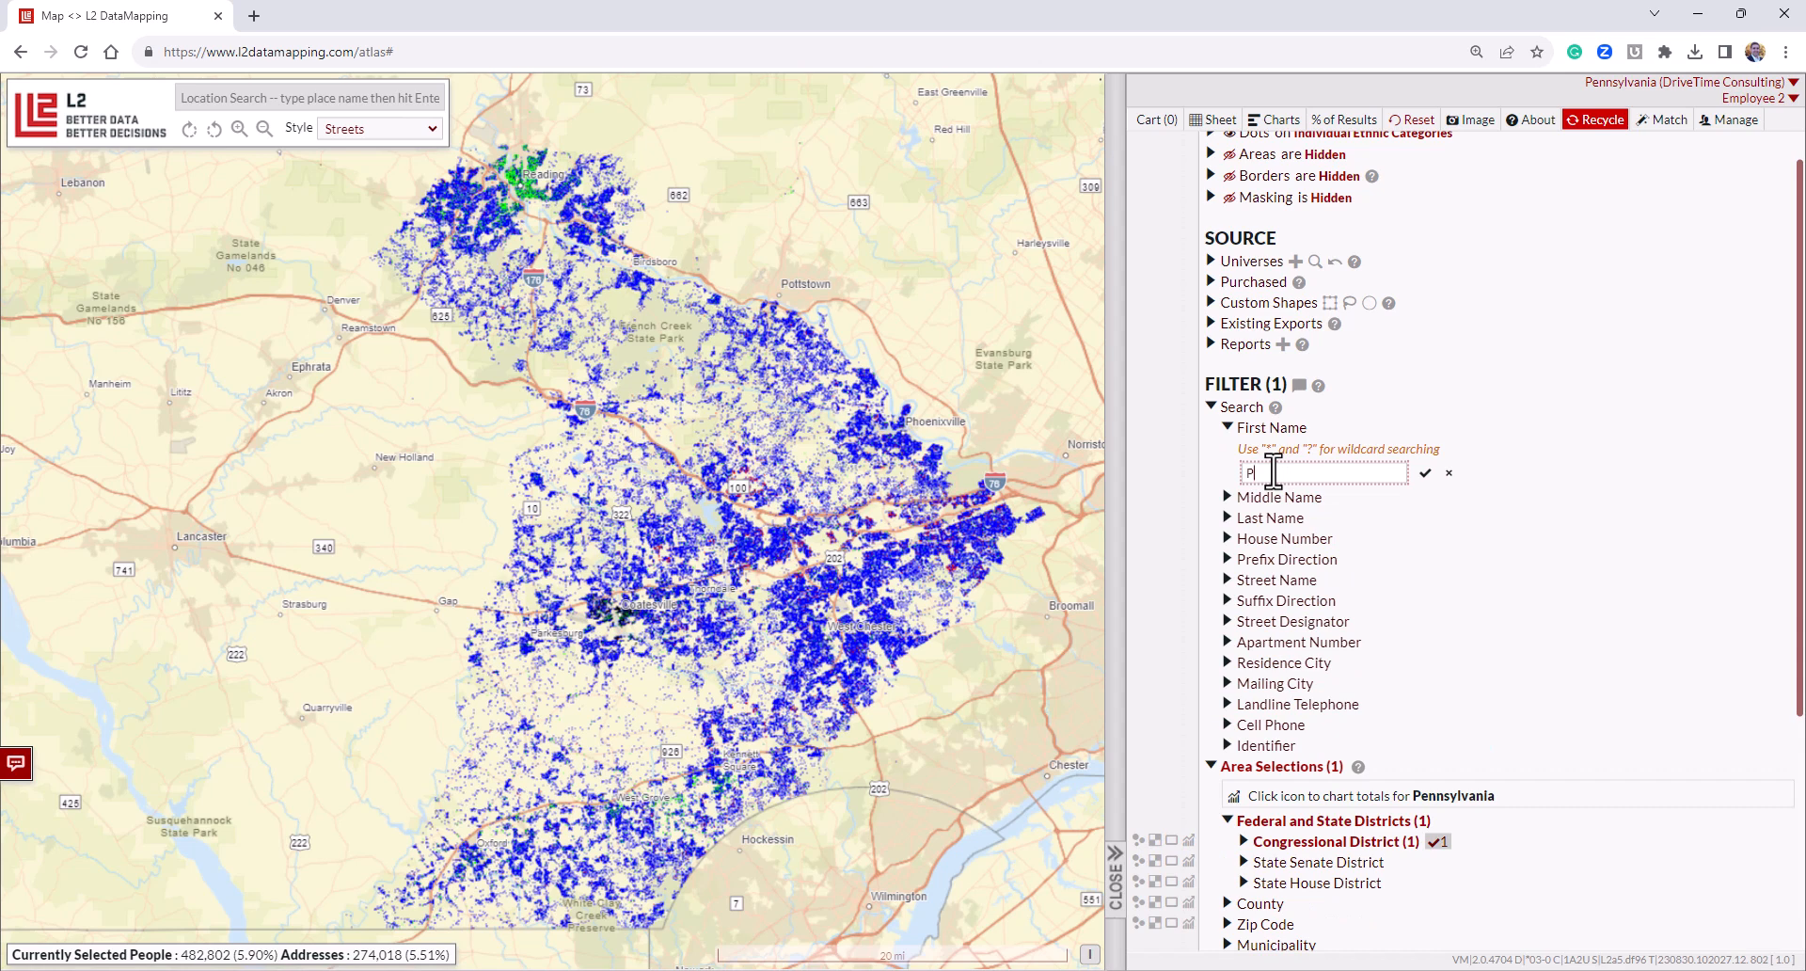
click(1426, 473)
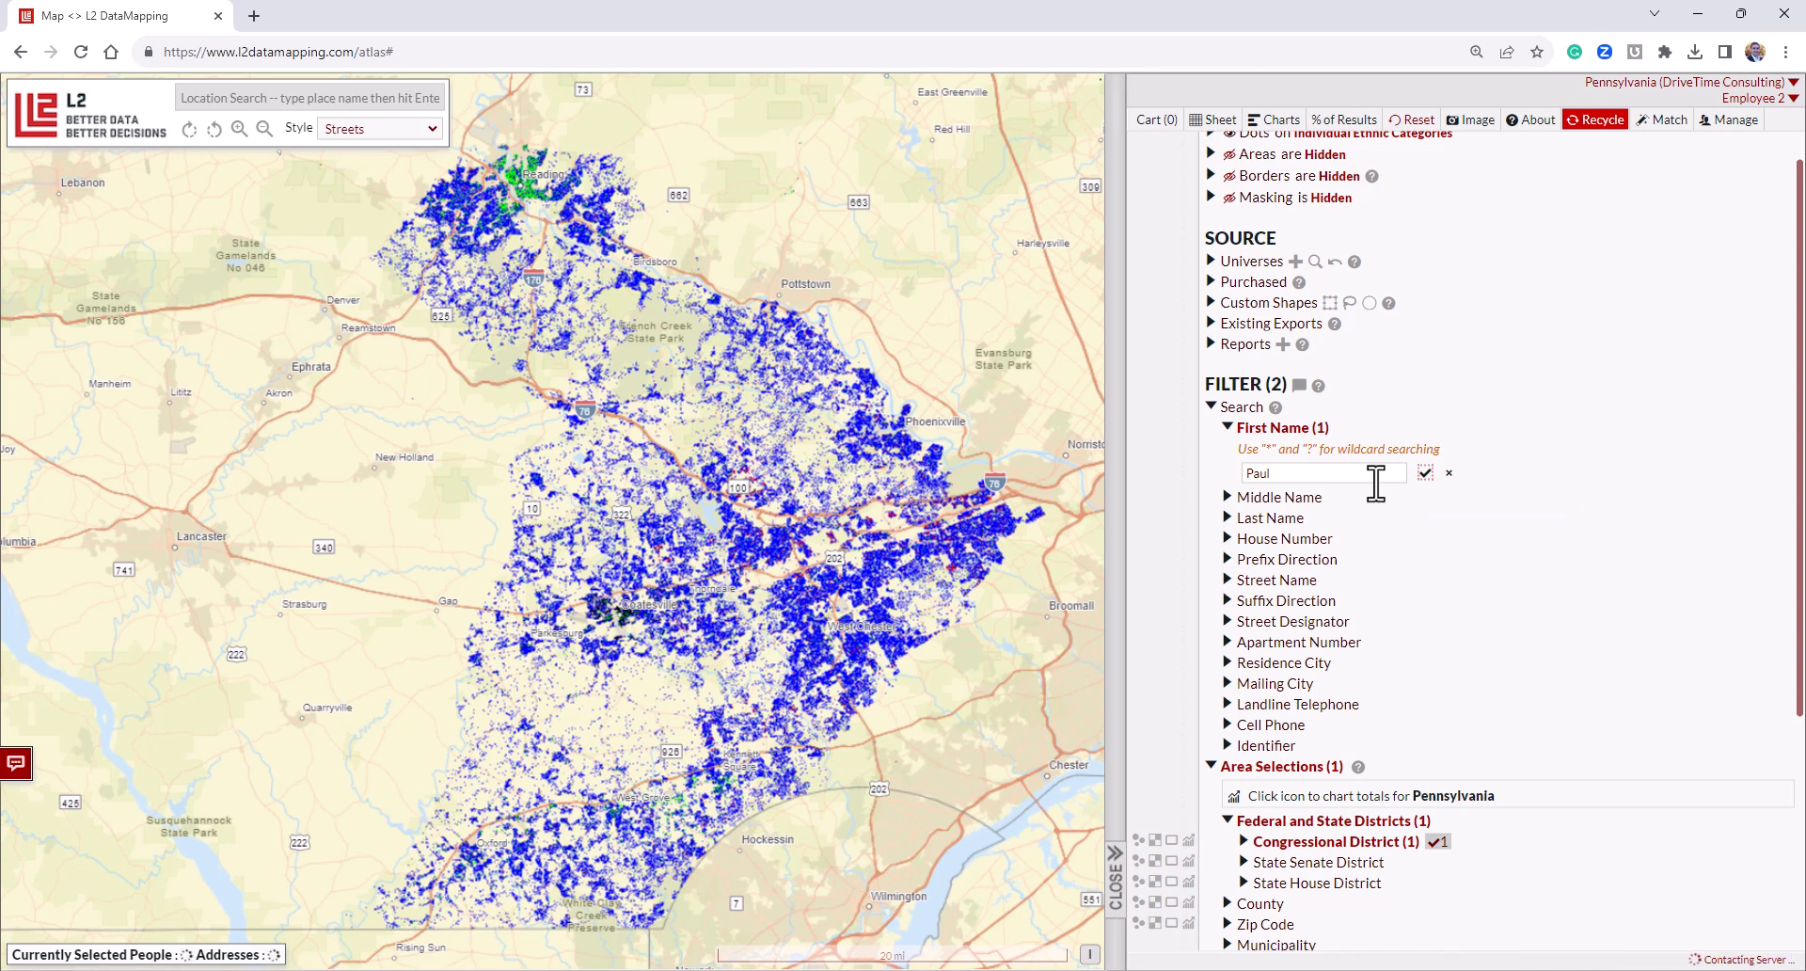
click(1389, 472)
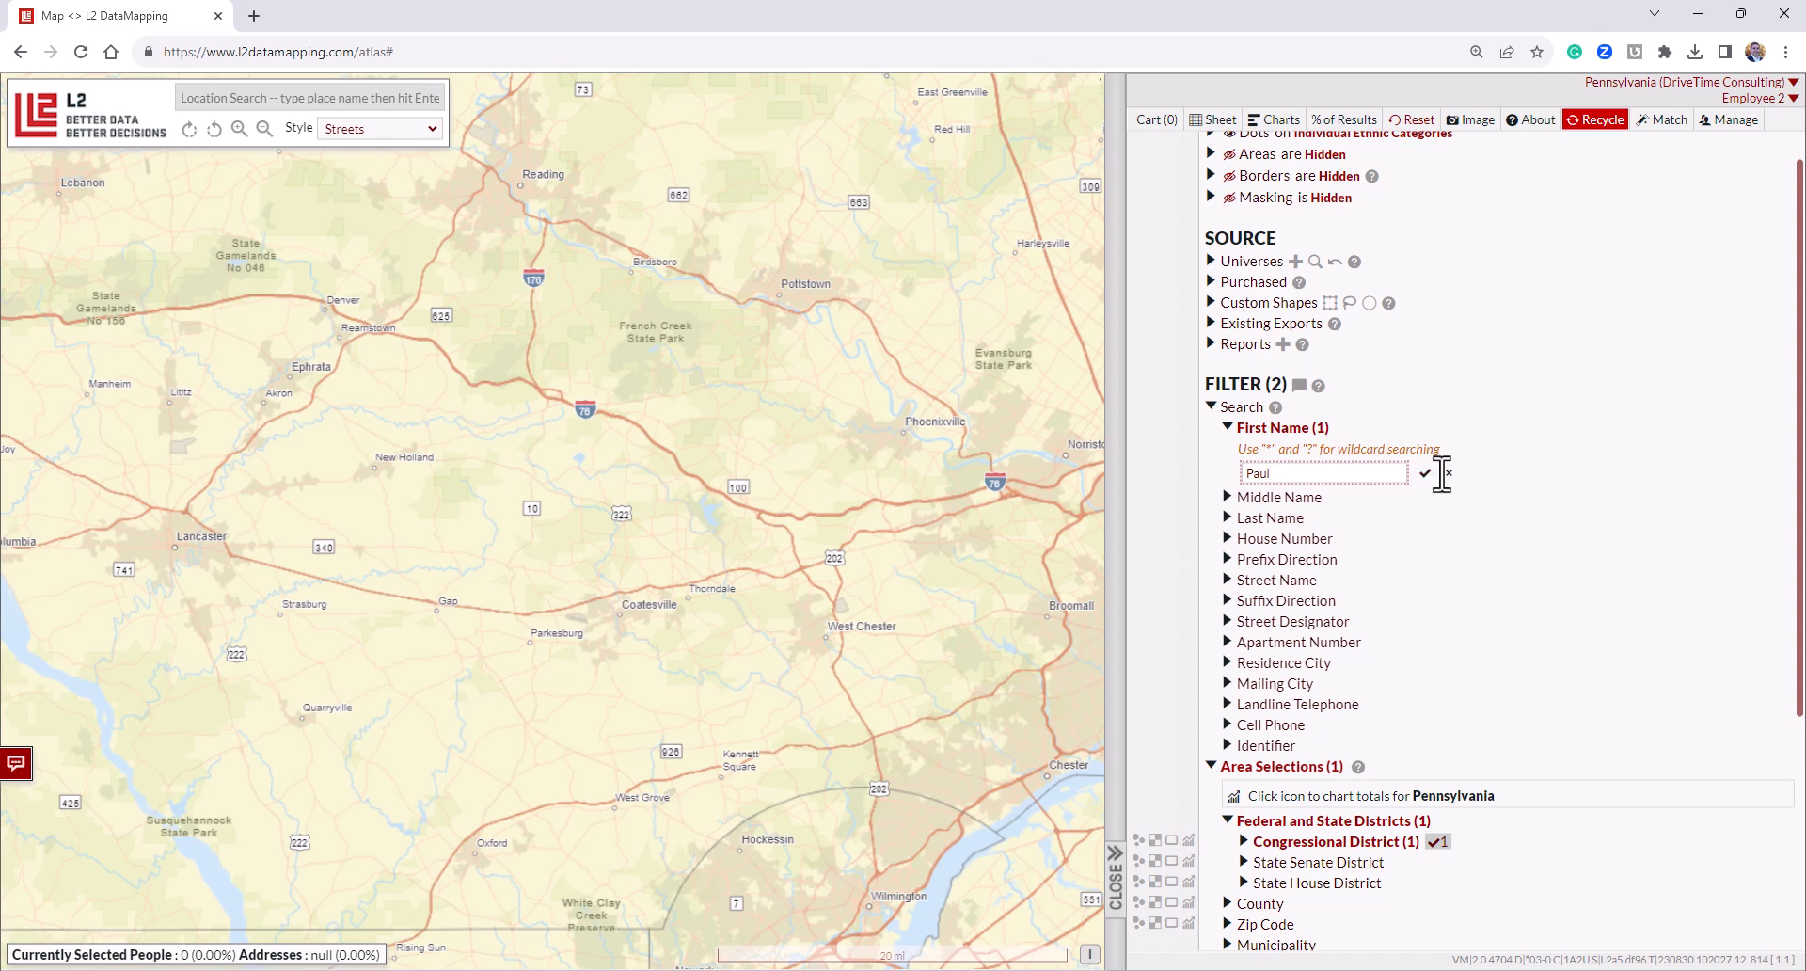
click(1425, 473)
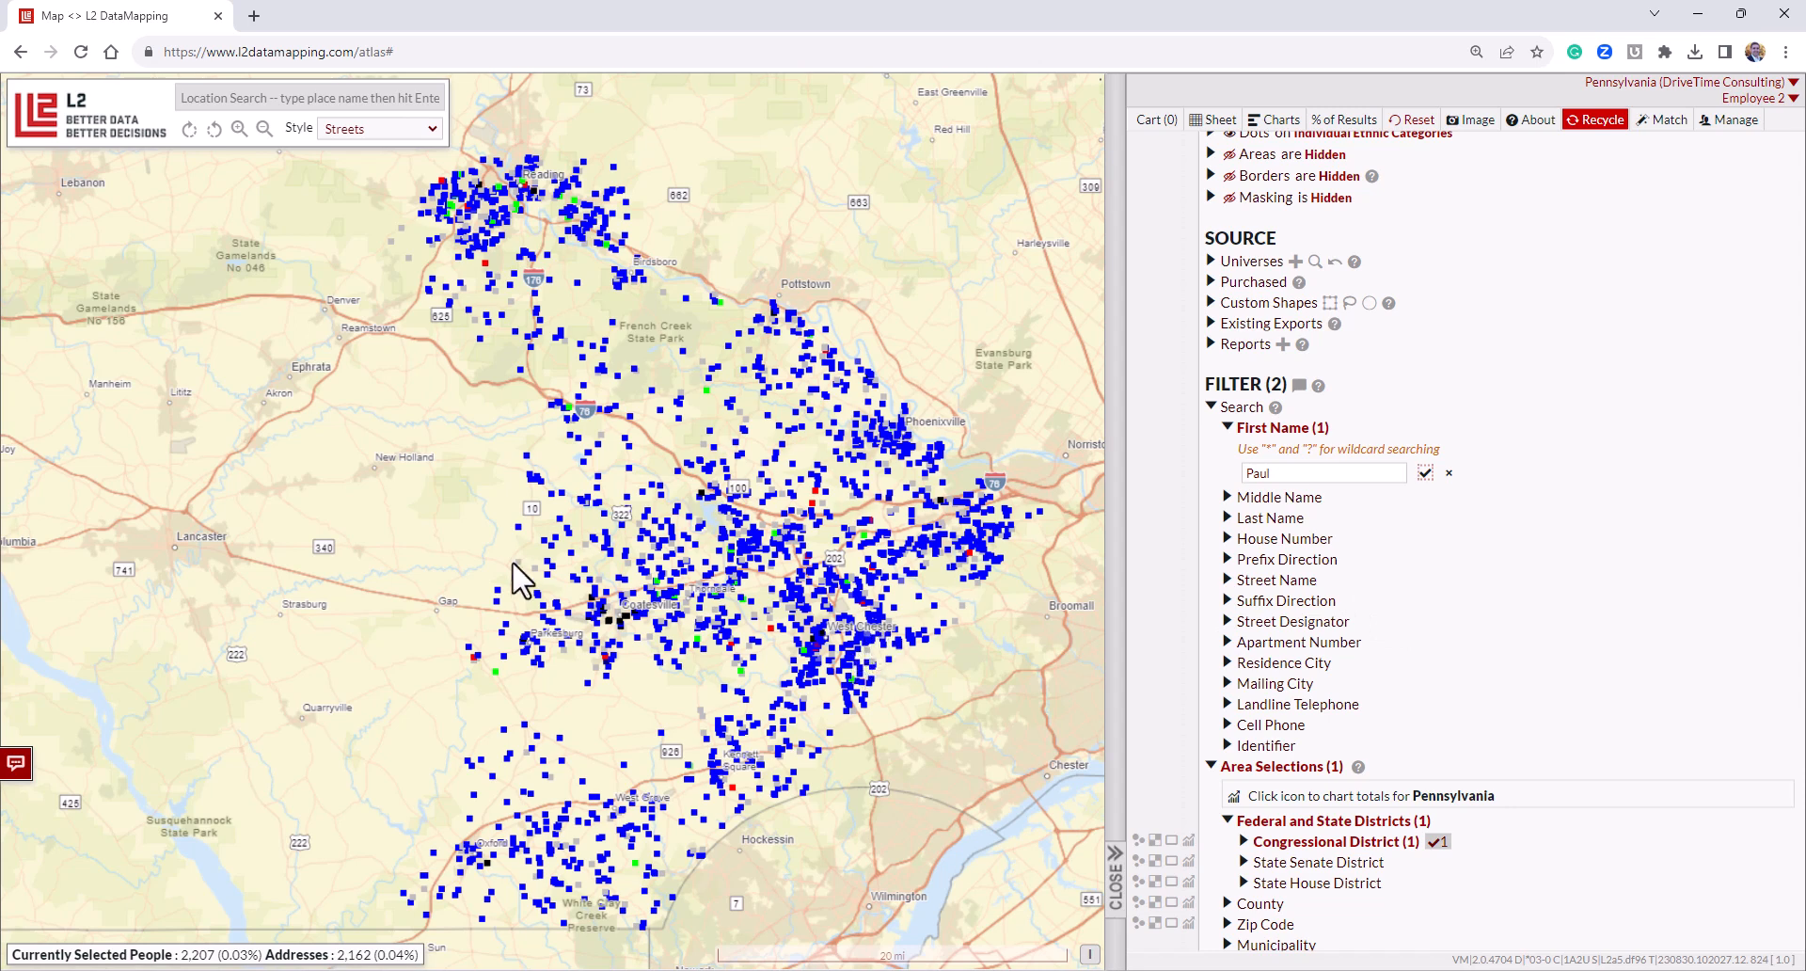
Narrow the search with a Last Name filter using the wildcard value W*.
click(1270, 517)
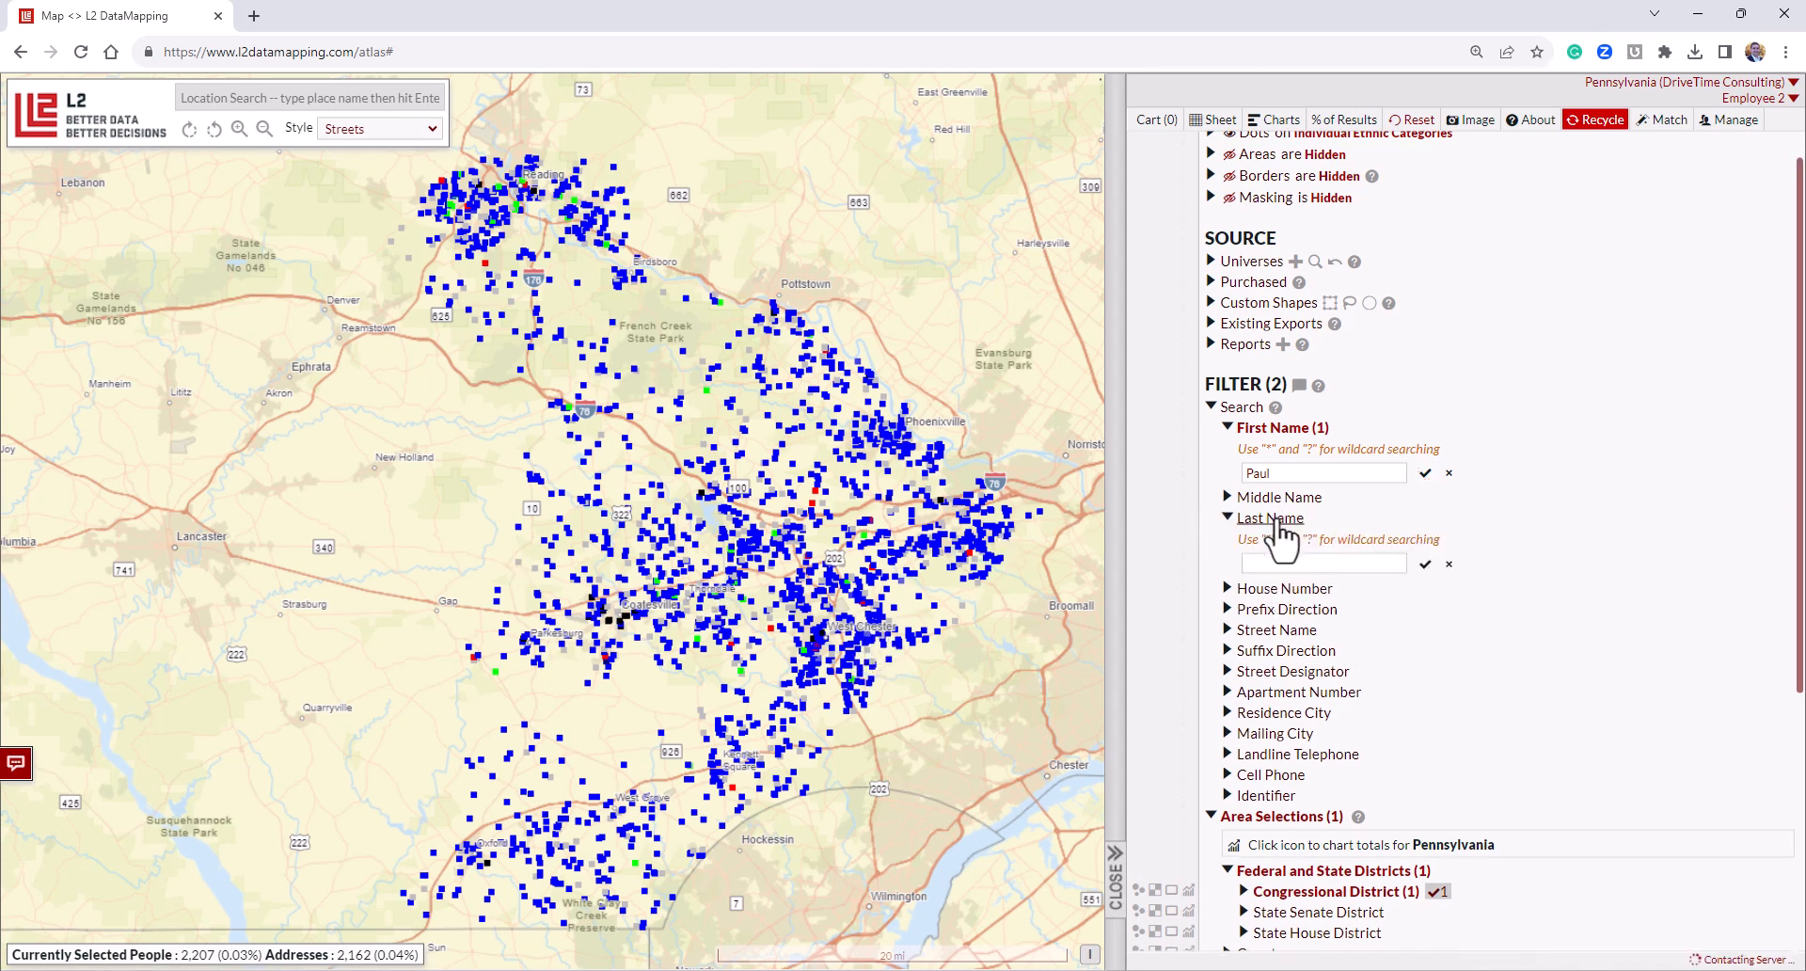
click(1285, 565)
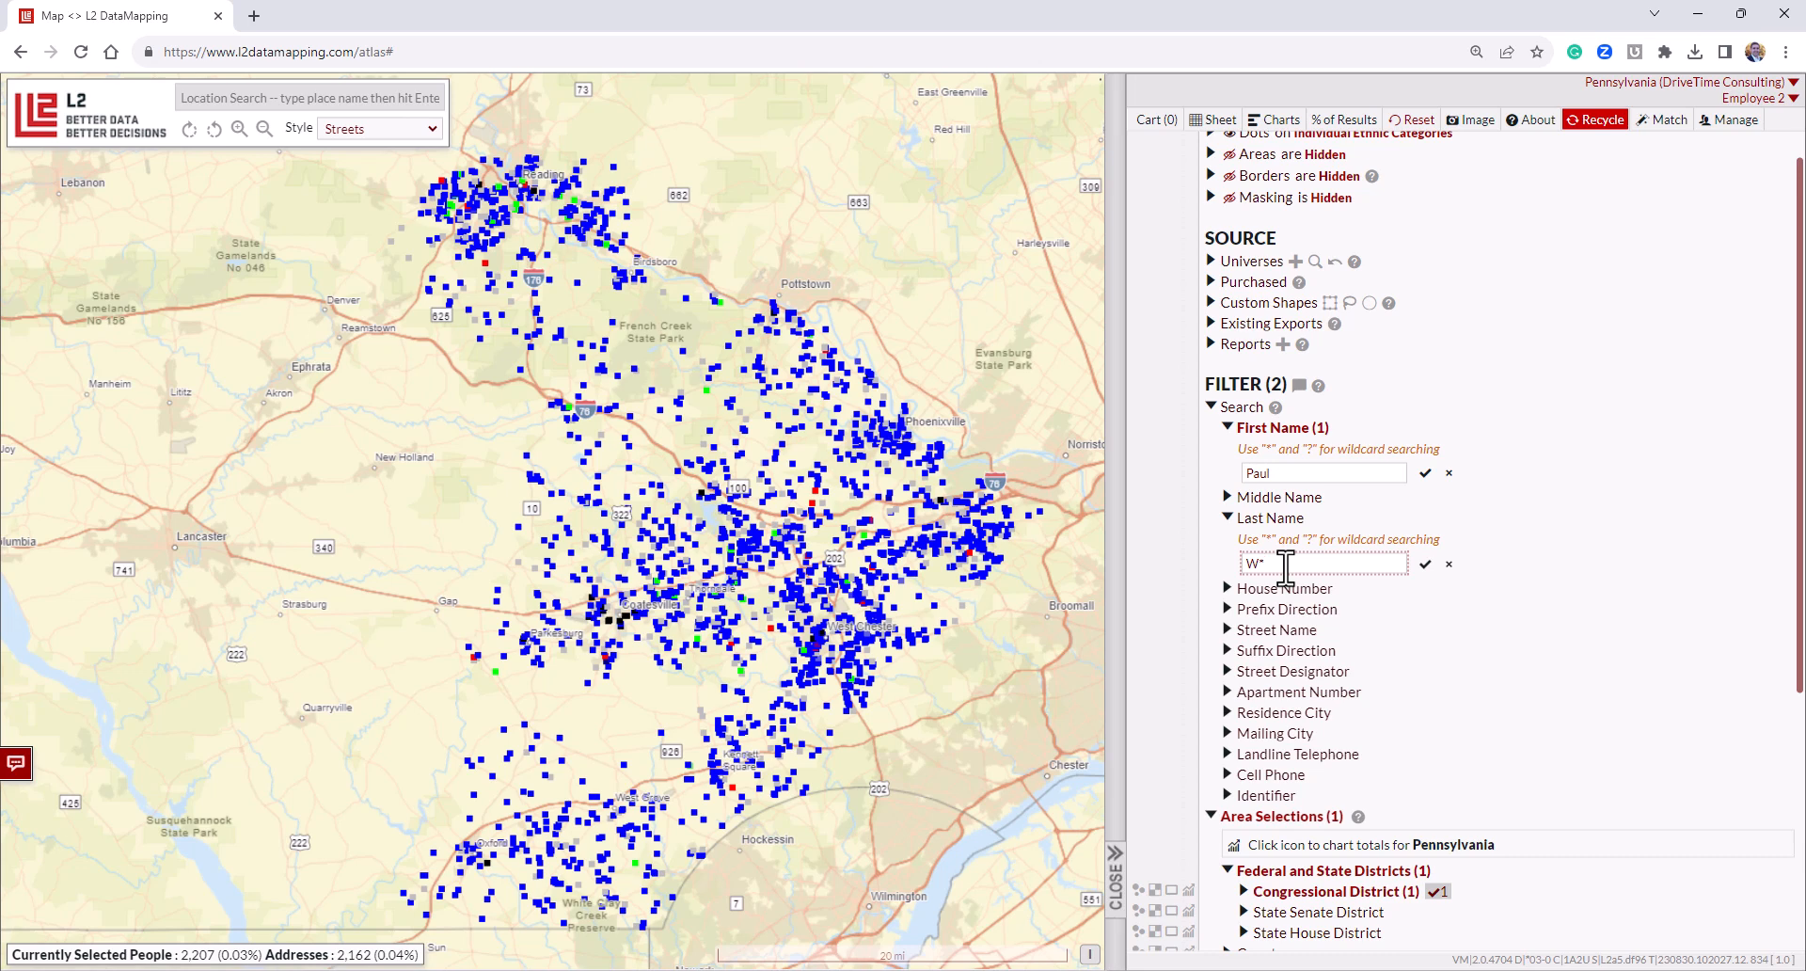
click(1424, 565)
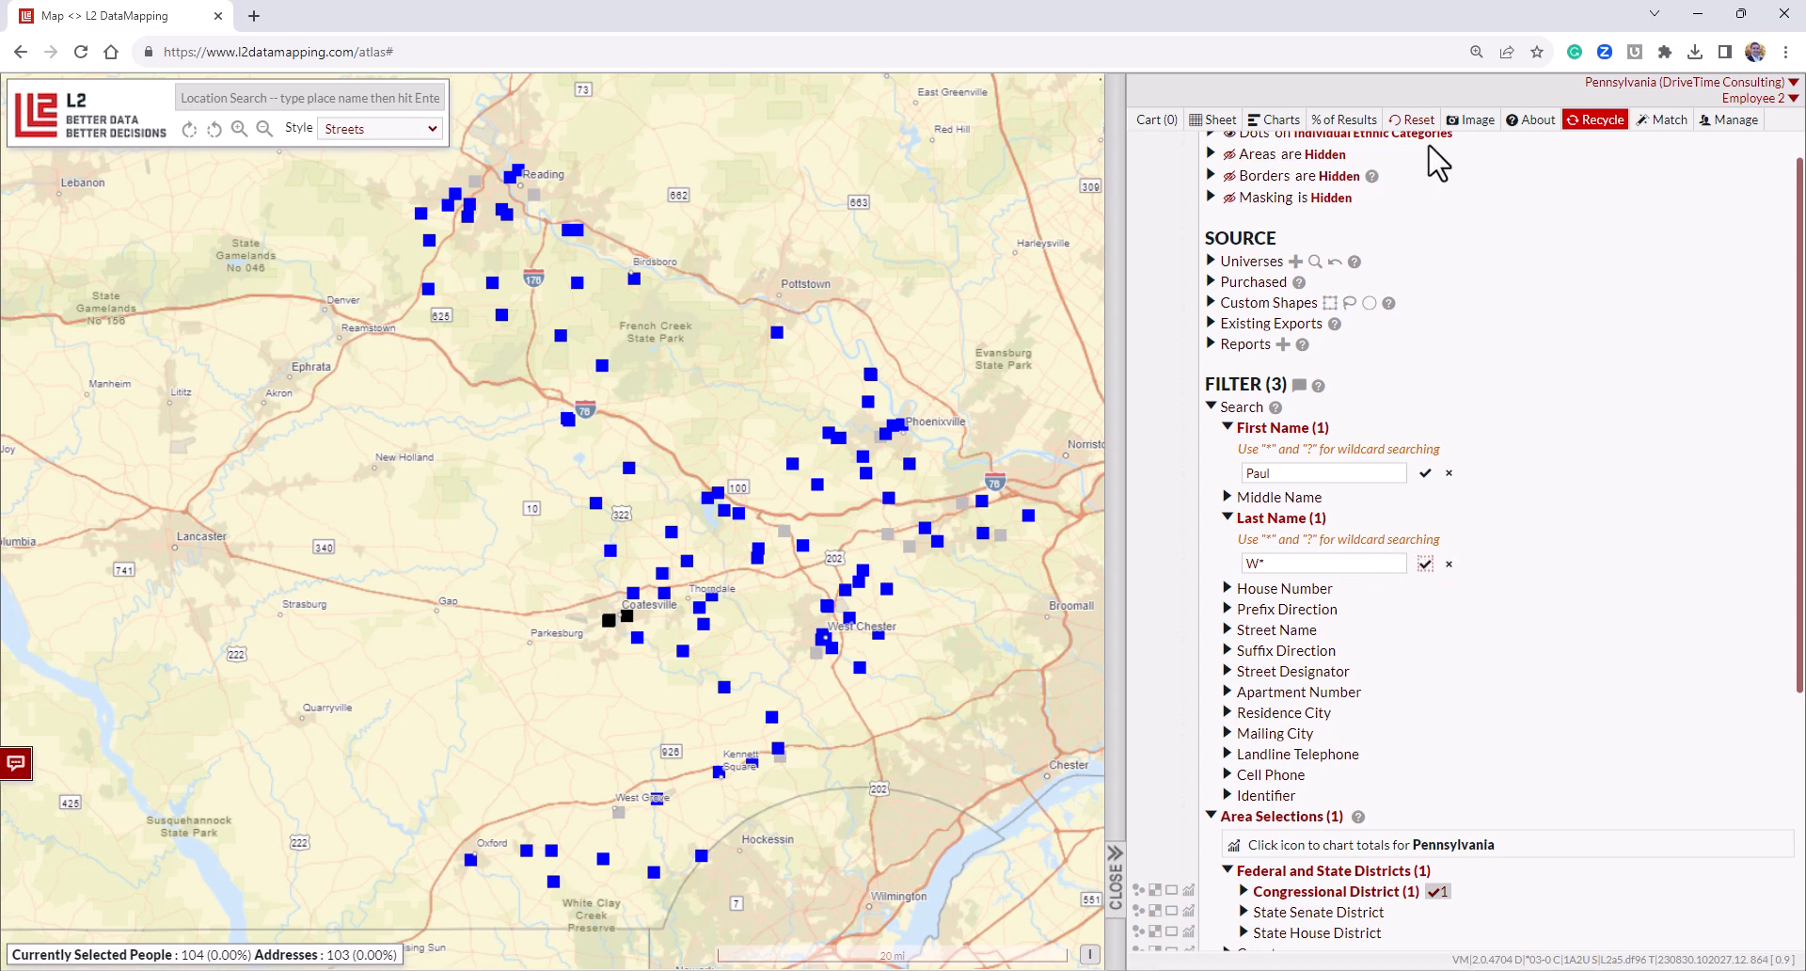
Clear the First Name and Last Name search values and collapse both fields.
click(1449, 473)
click(1448, 563)
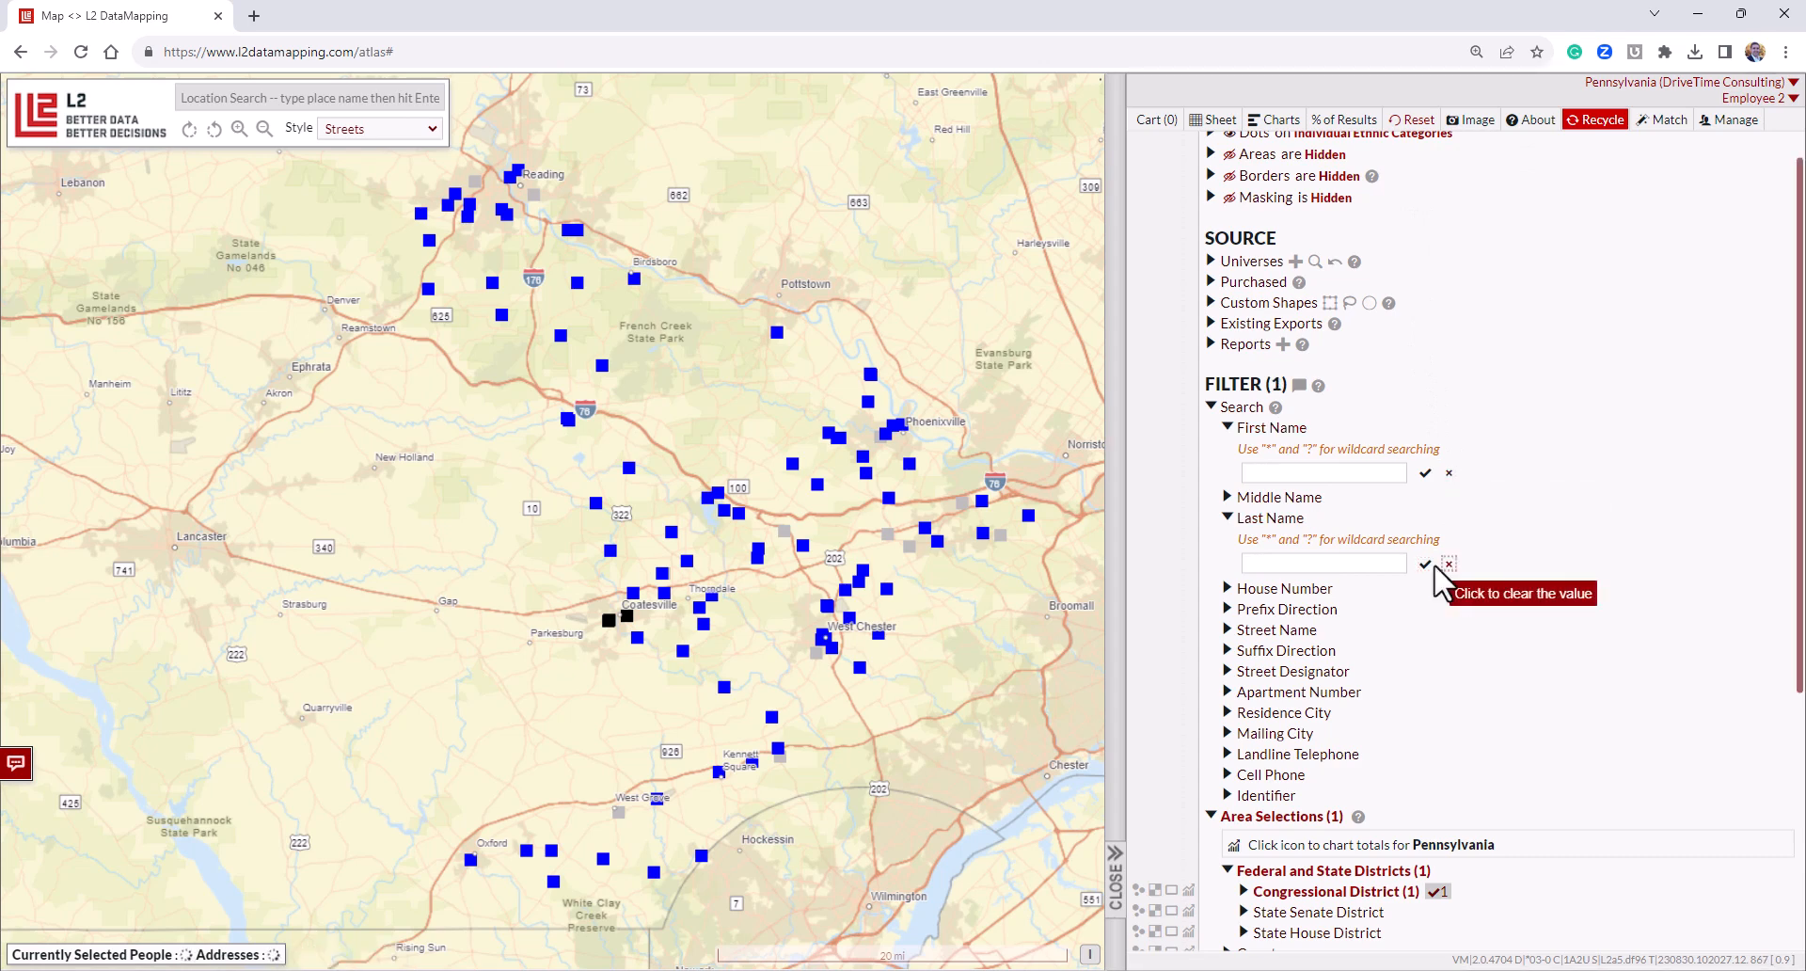
click(1256, 429)
click(1256, 471)
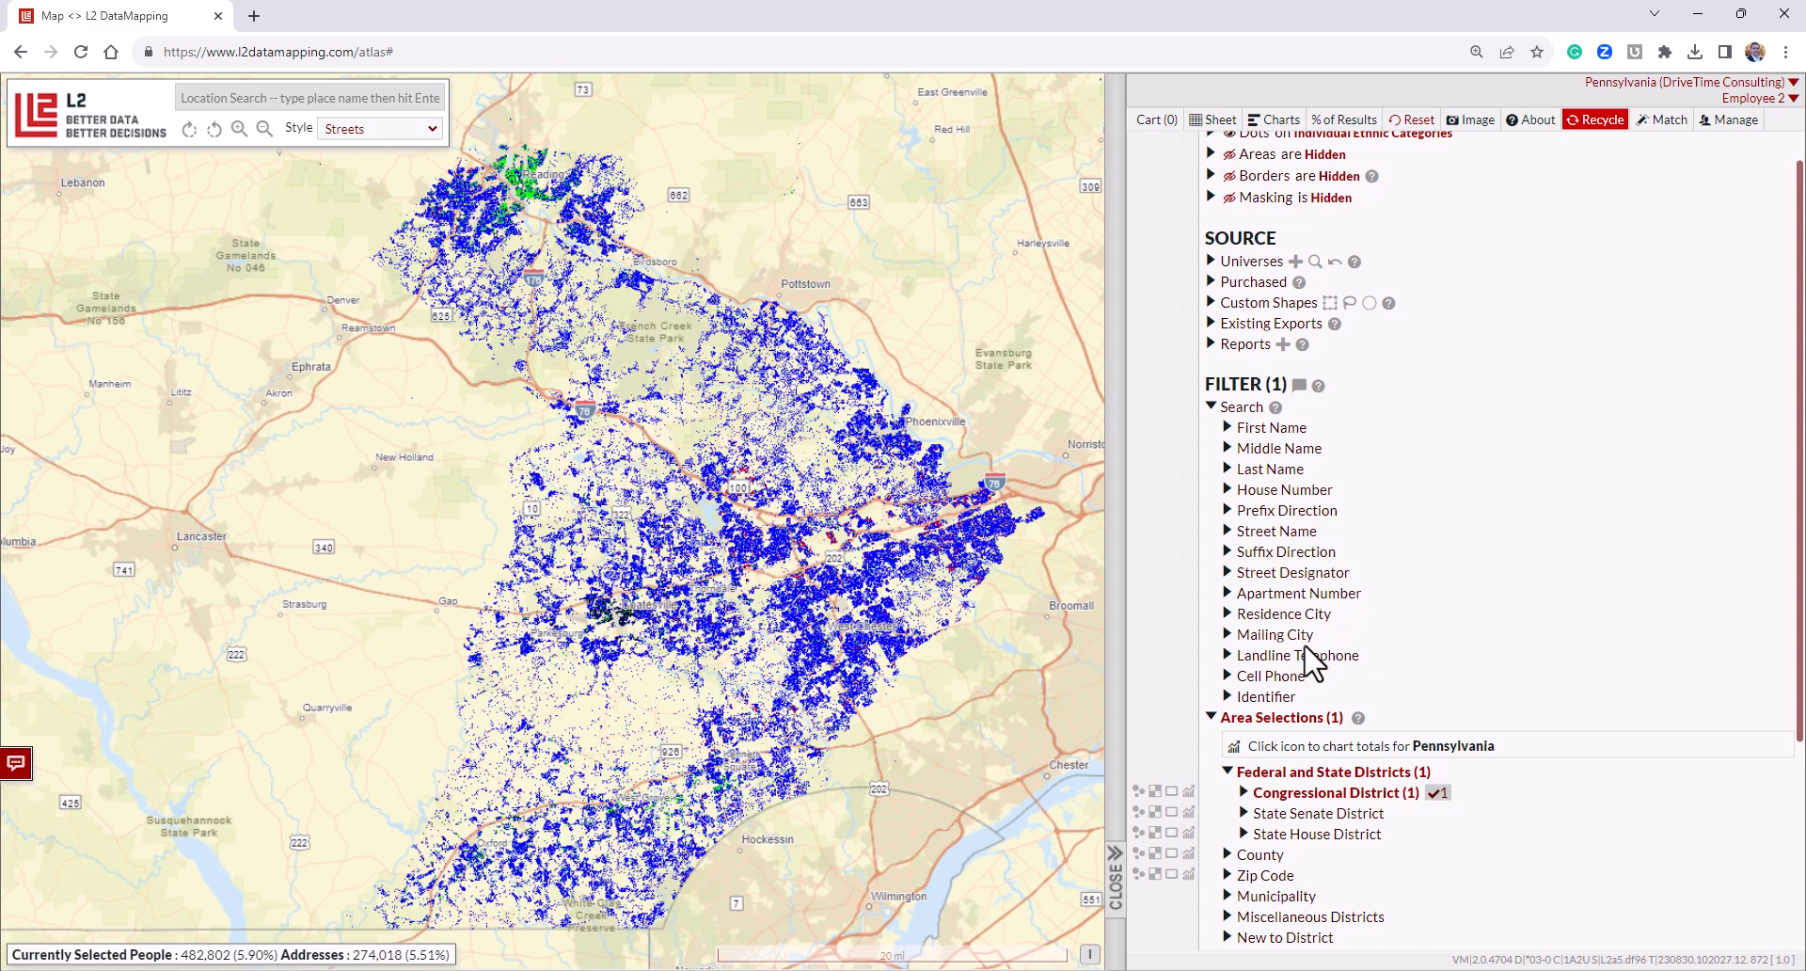
Examine the identifier types available for searching, then collapse the Identifier field and the Search filters.
click(1289, 697)
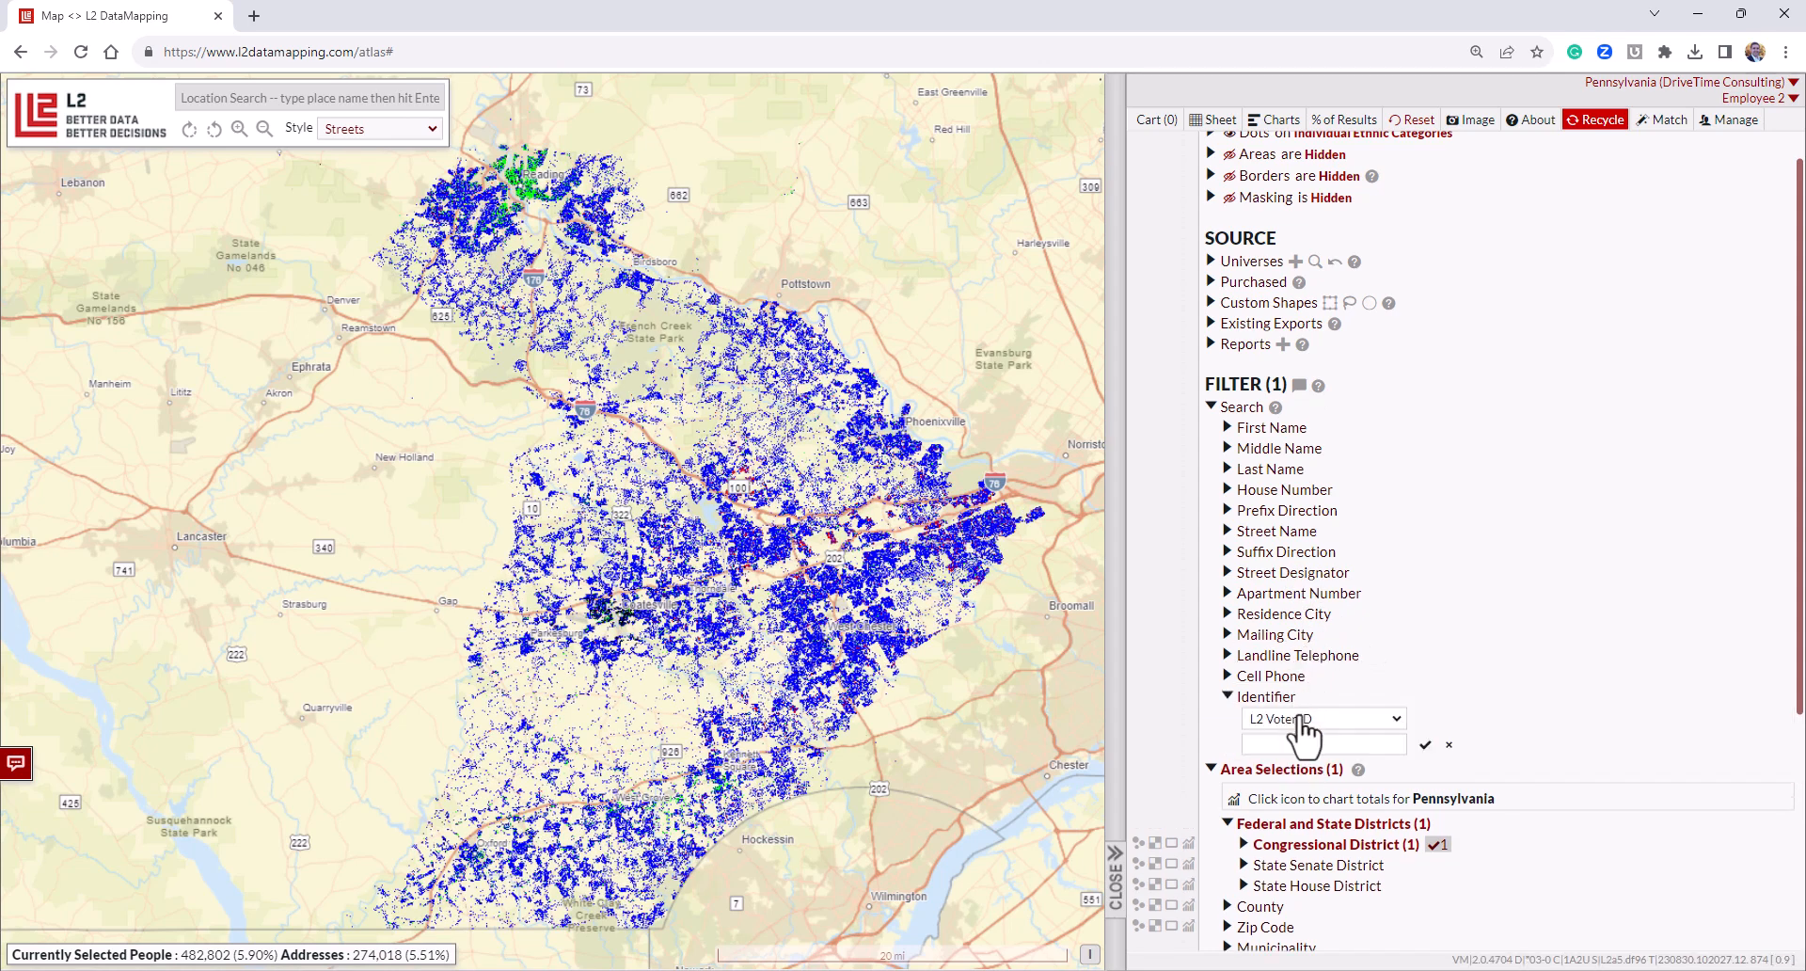
click(1301, 720)
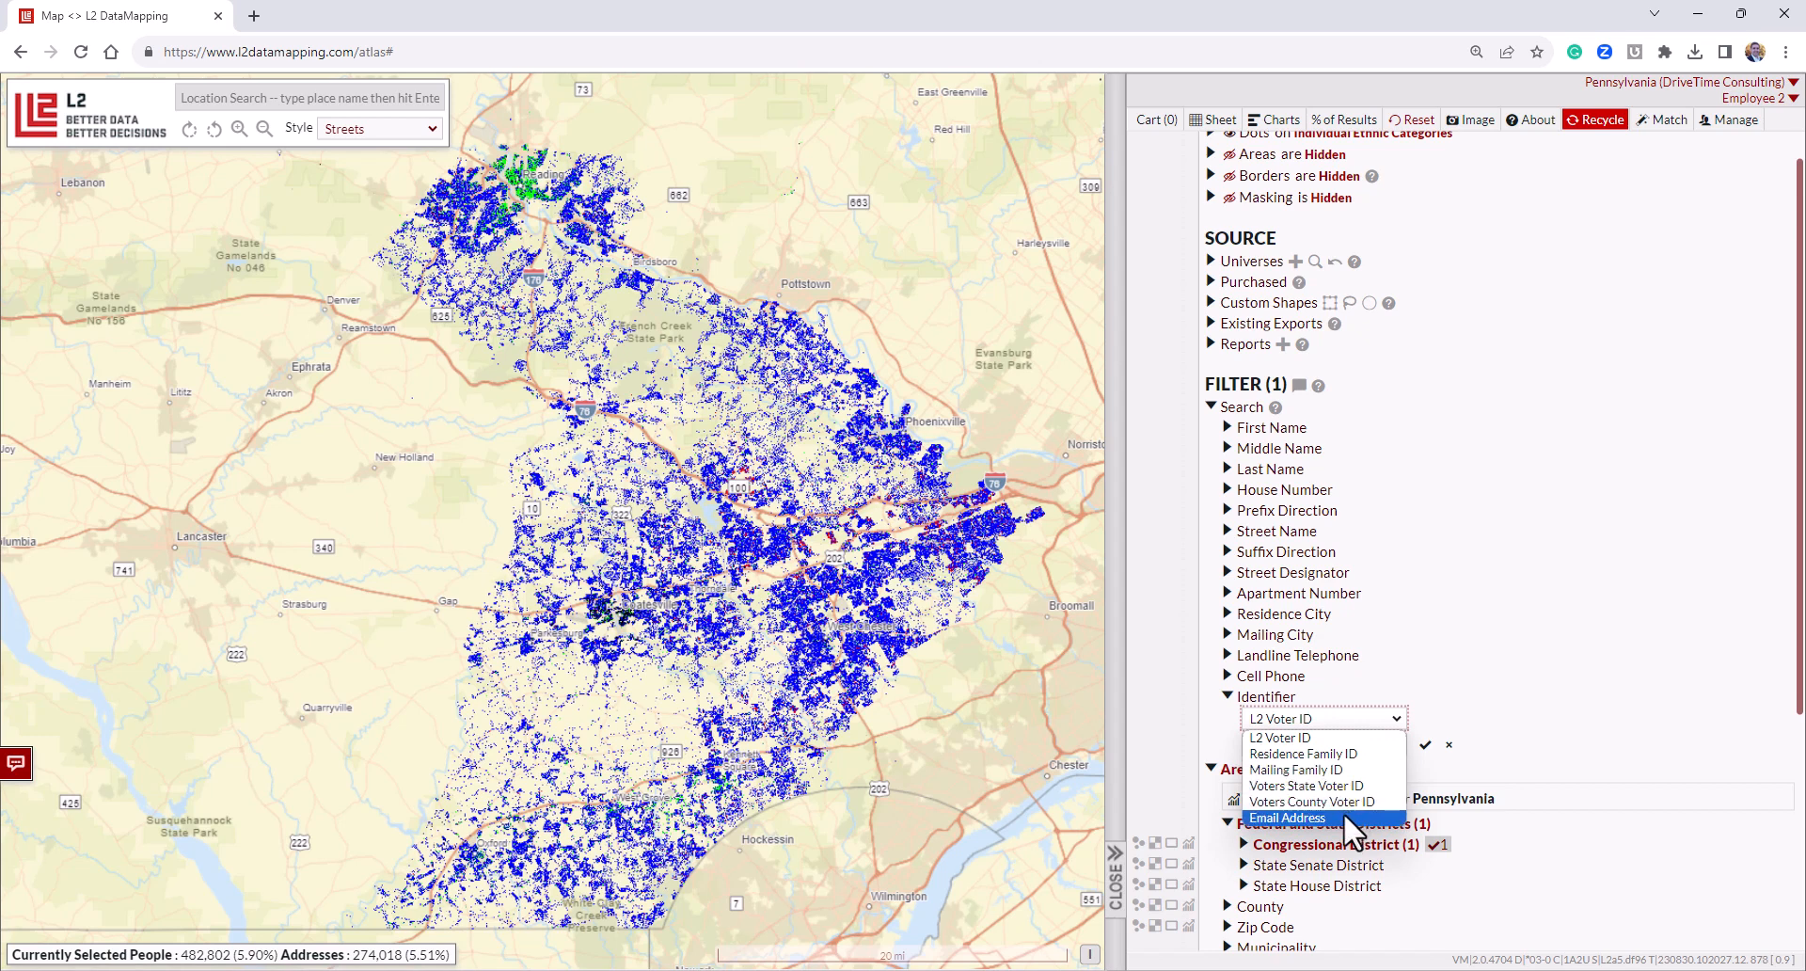
click(1208, 727)
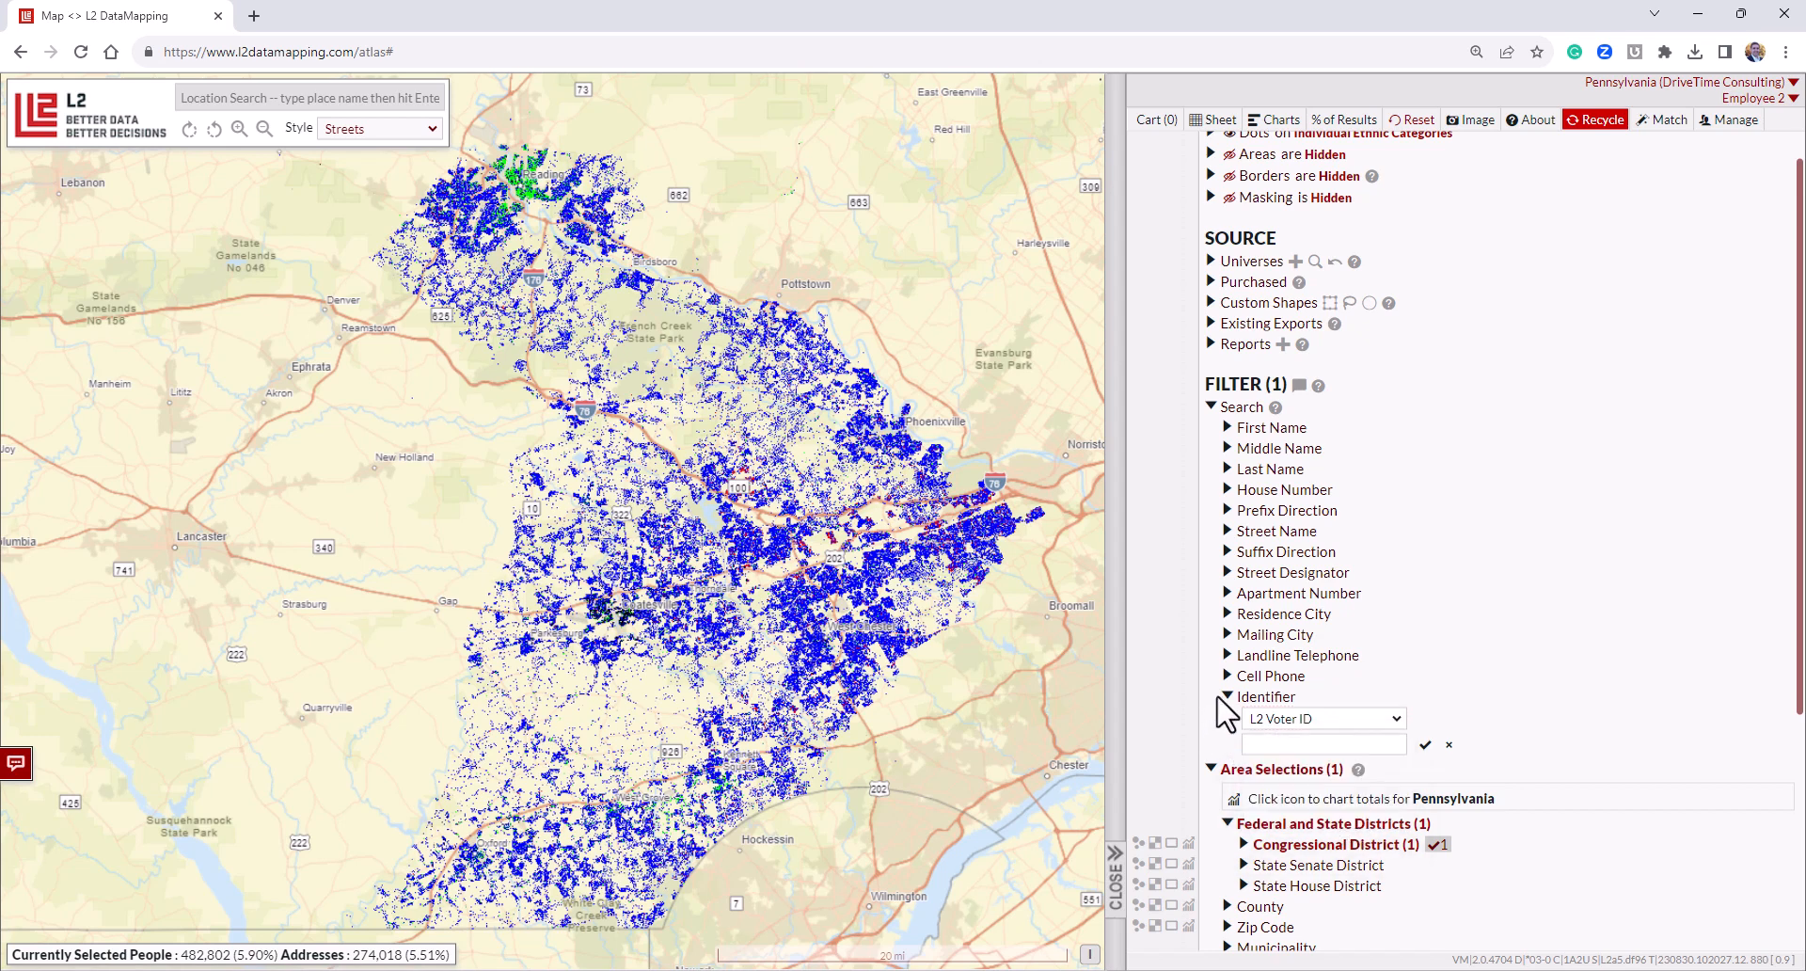
click(1227, 697)
right_click(1222, 395)
click(1210, 421)
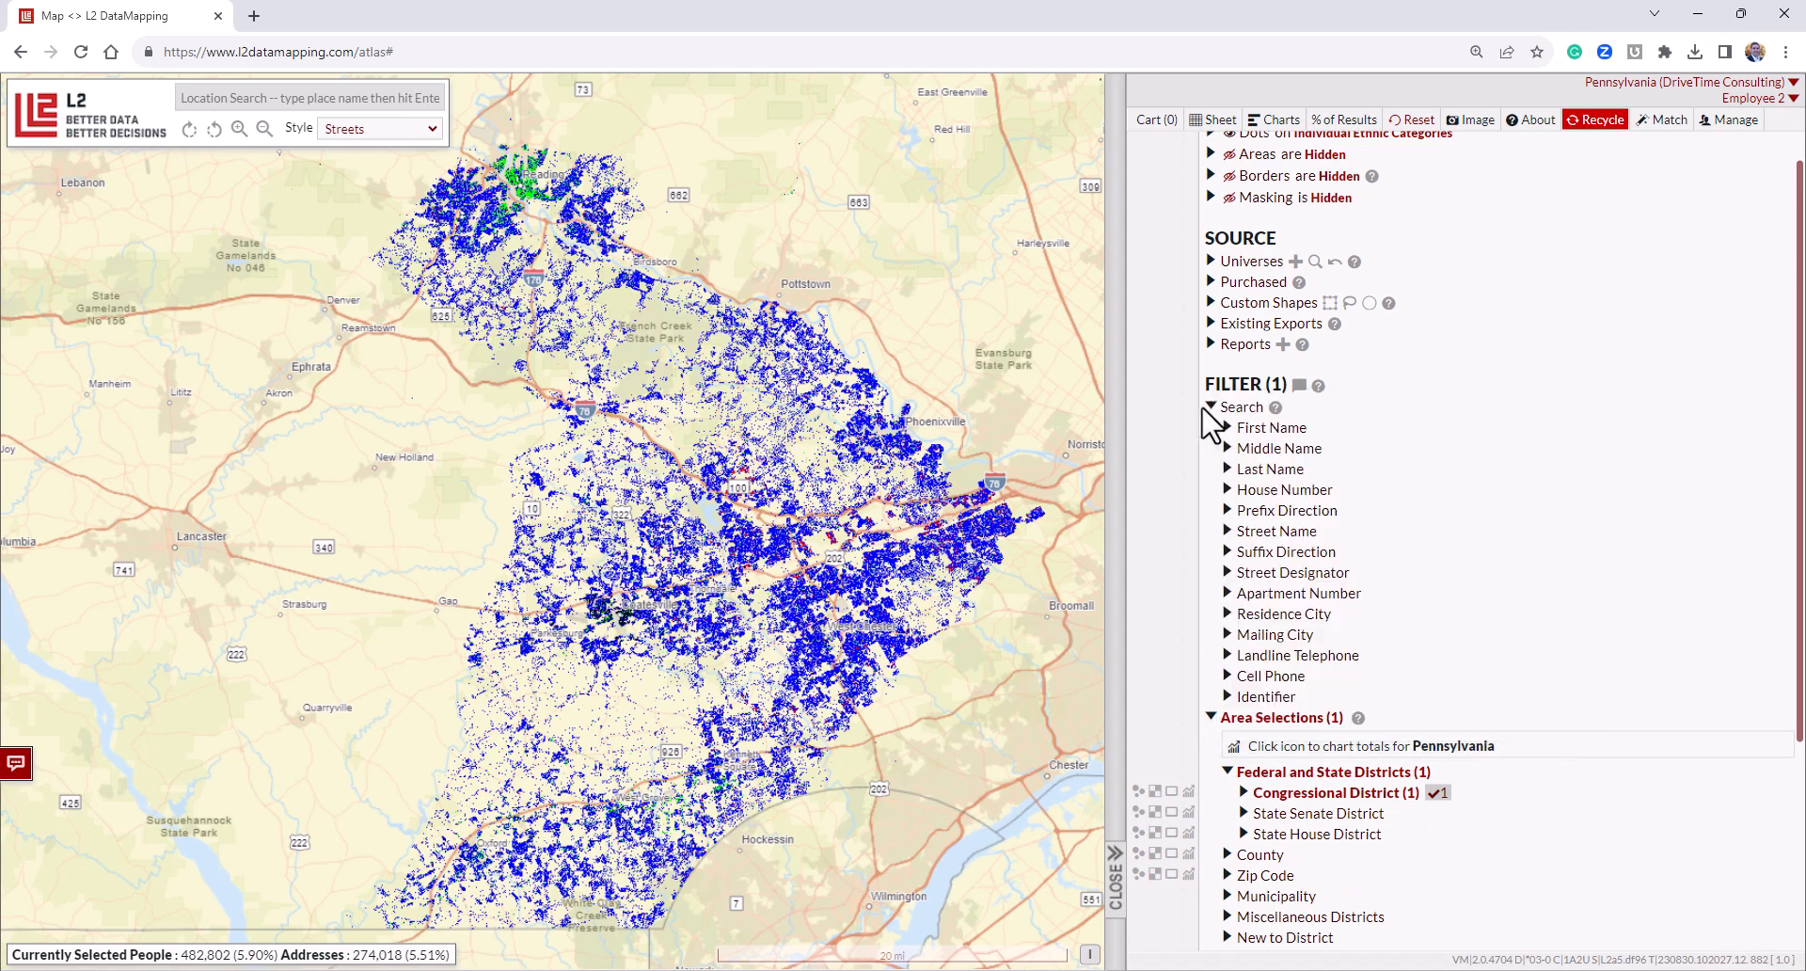
click(1207, 407)
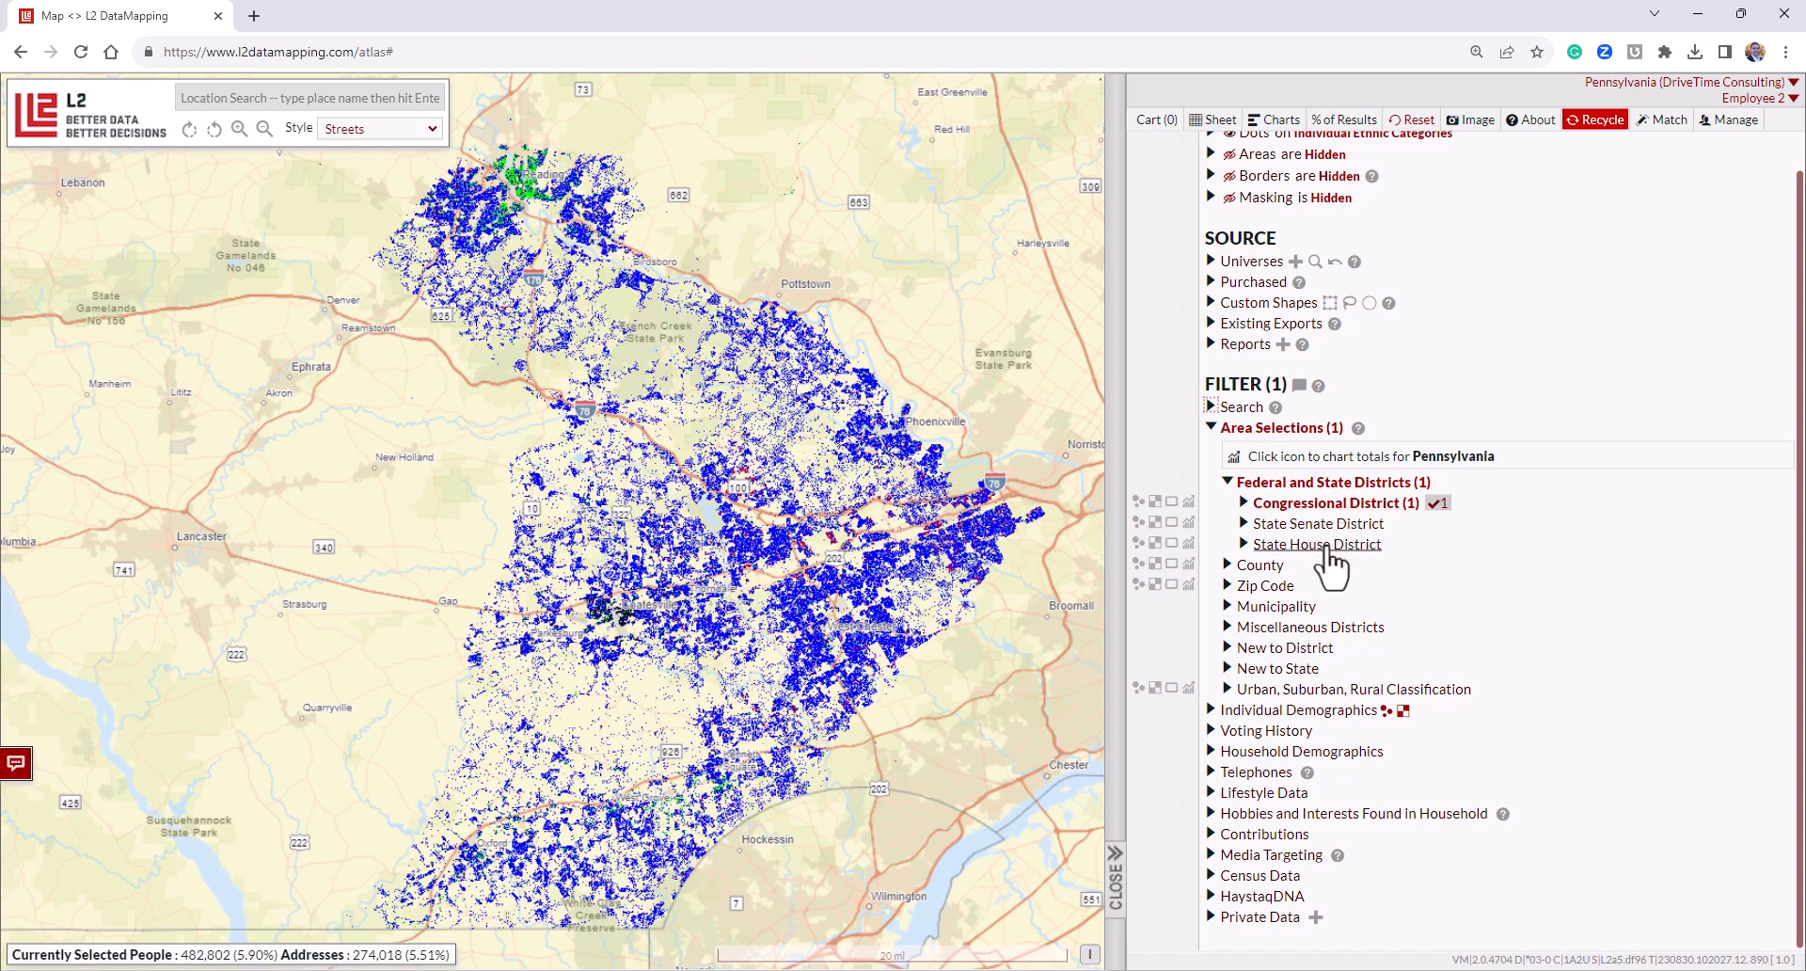
Examine the county breakdown and the census tracts within Chester County, then collapse the County filter.
click(1276, 566)
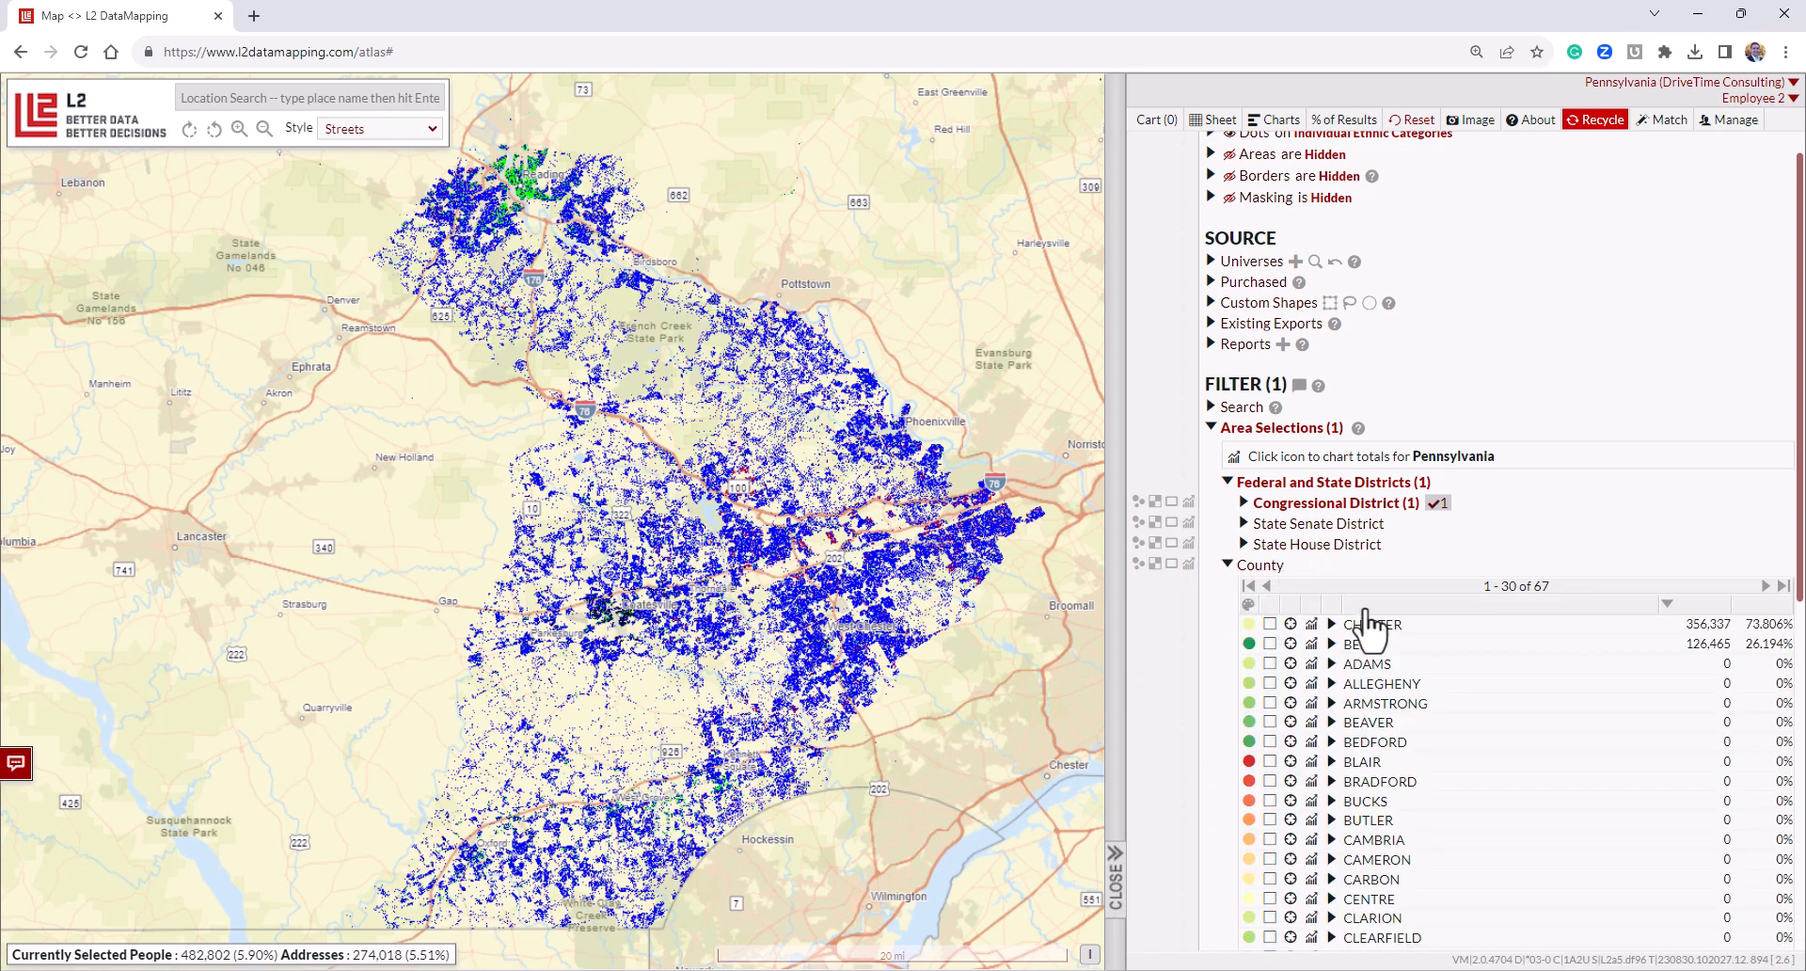
scroll(1369, 626, down, 1)
click(1332, 520)
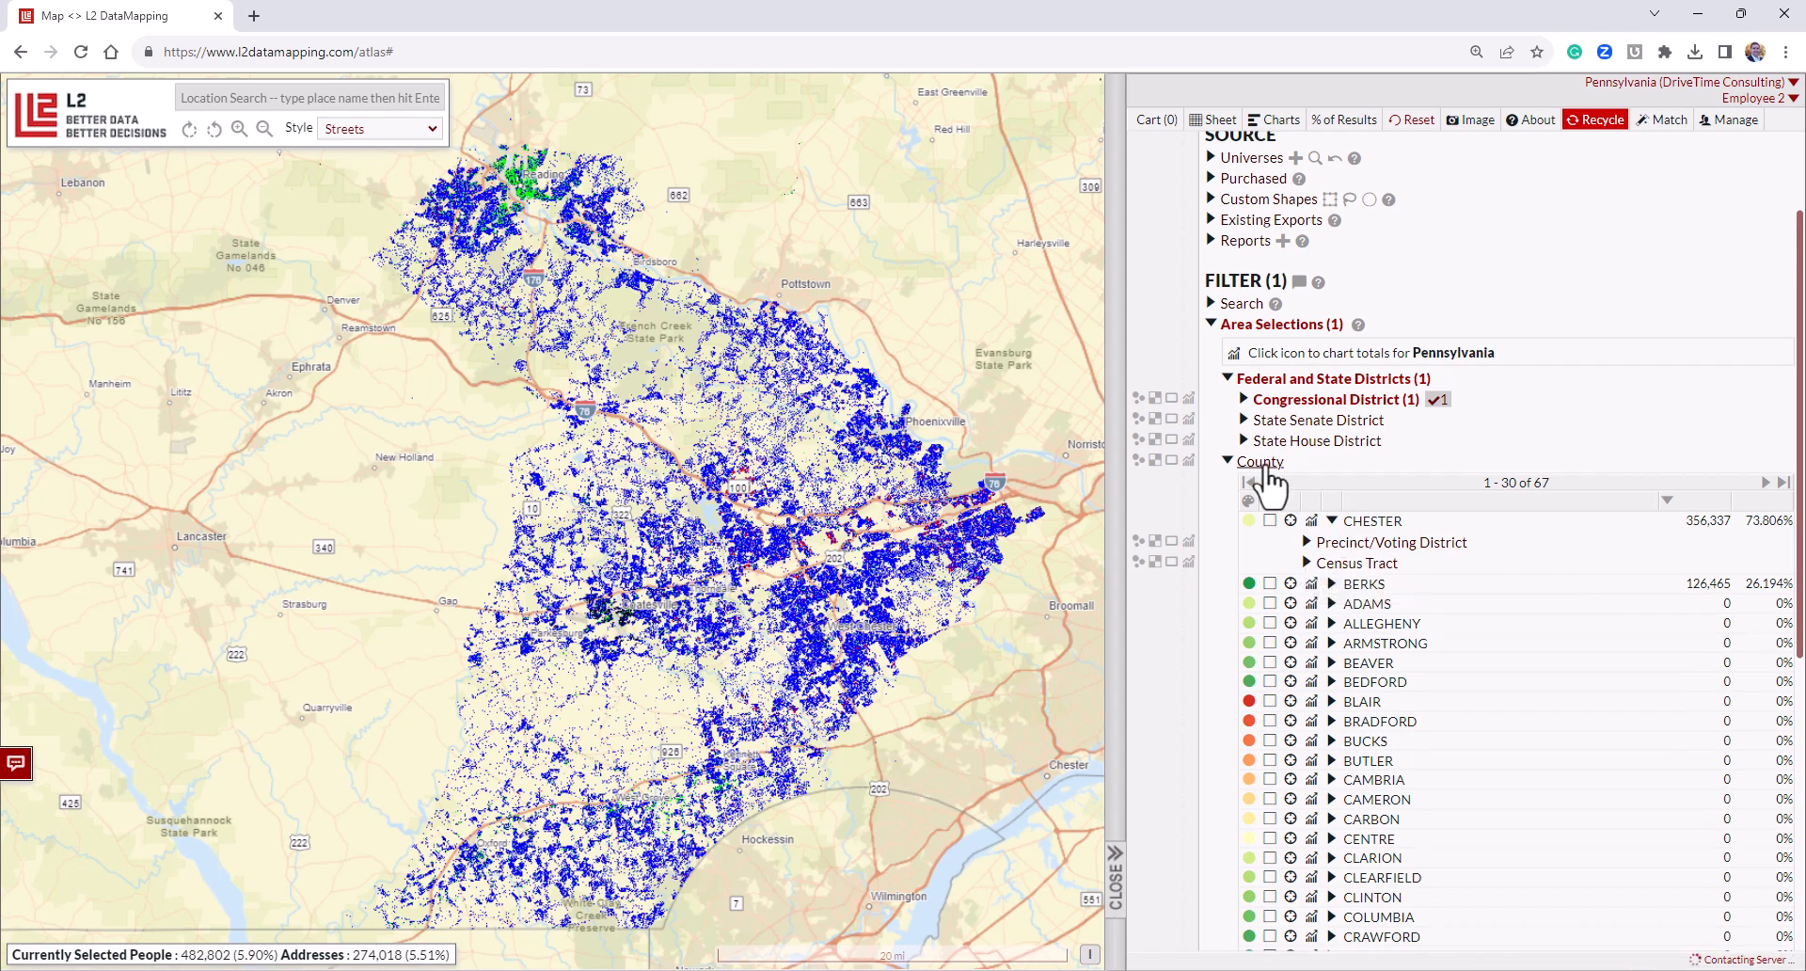
click(1306, 563)
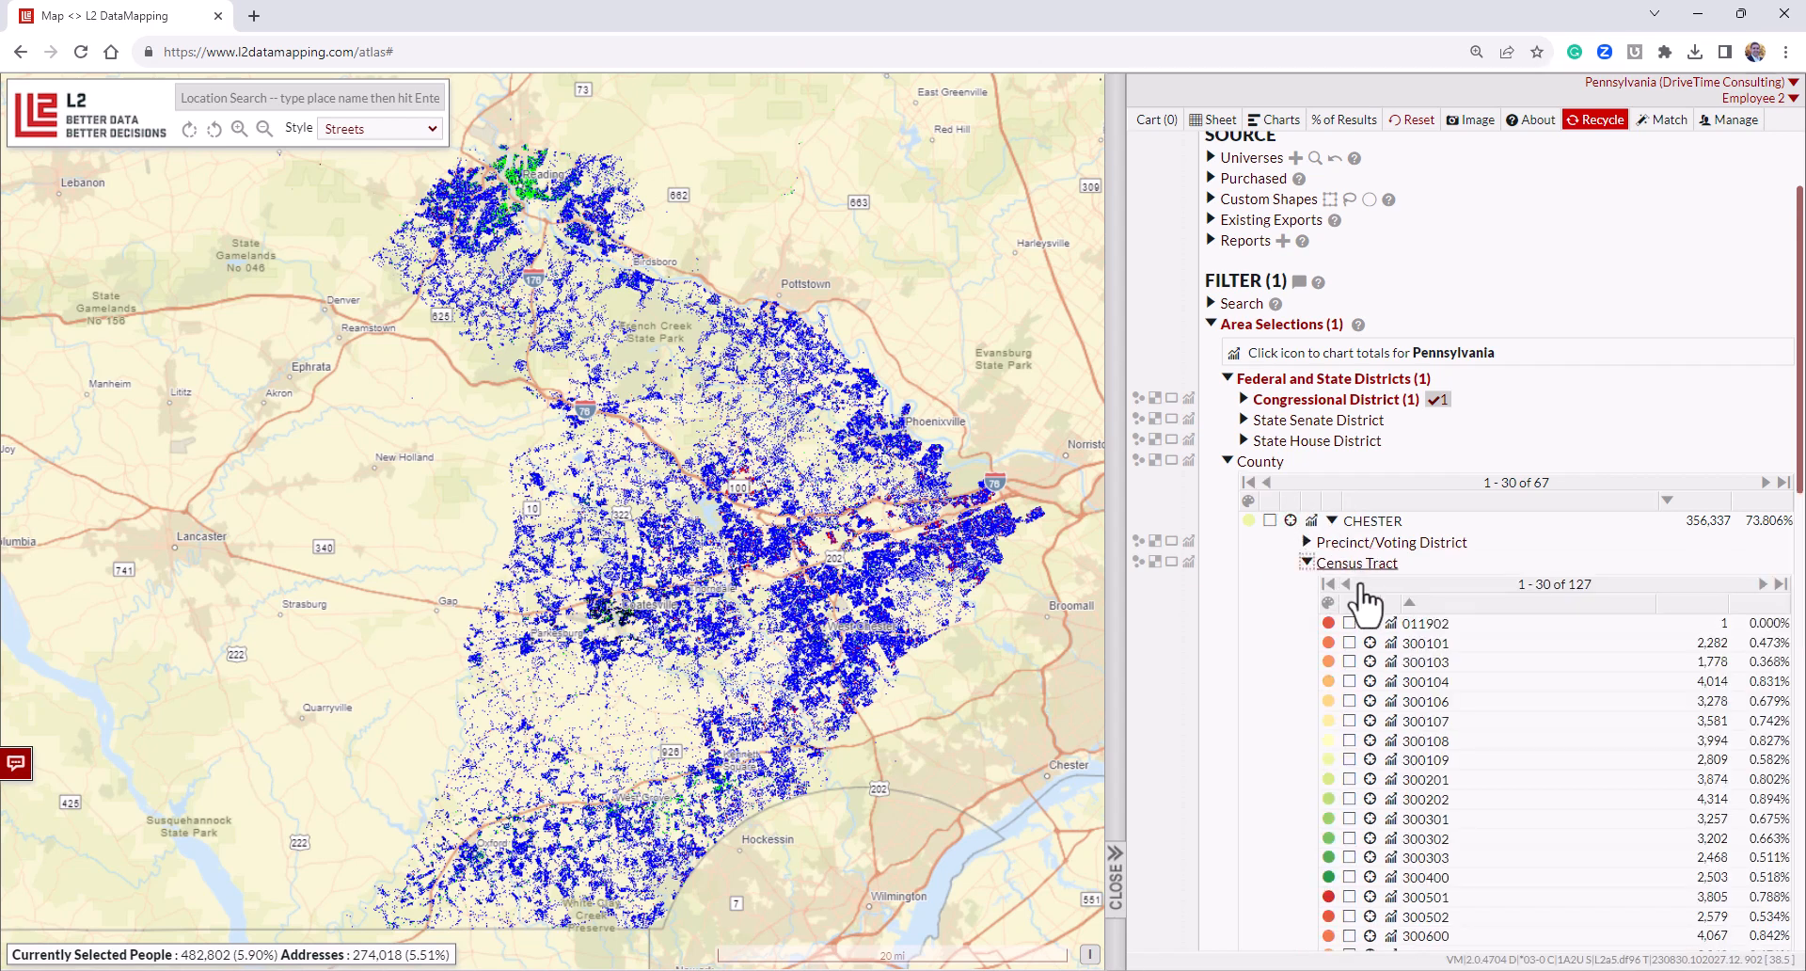
click(1306, 562)
click(1227, 461)
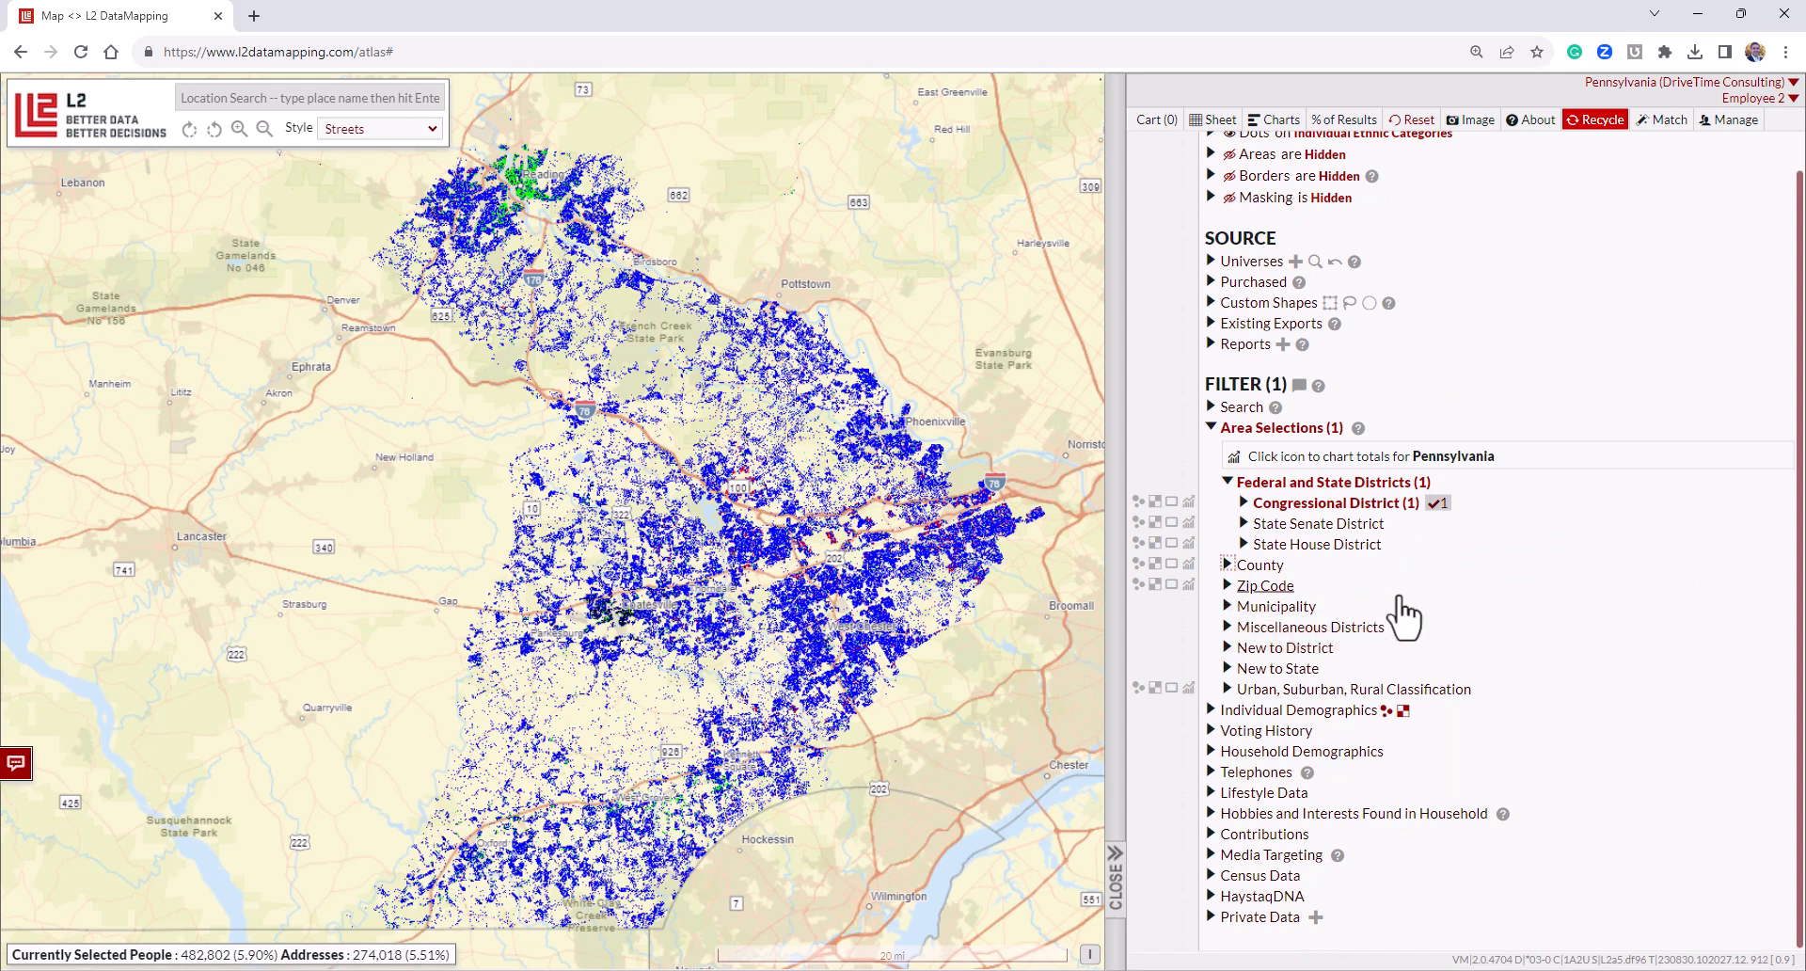
Examine the Miscellaneous Districts filters and how the current district's people divide among the Congressional District (2010) values.
click(1352, 634)
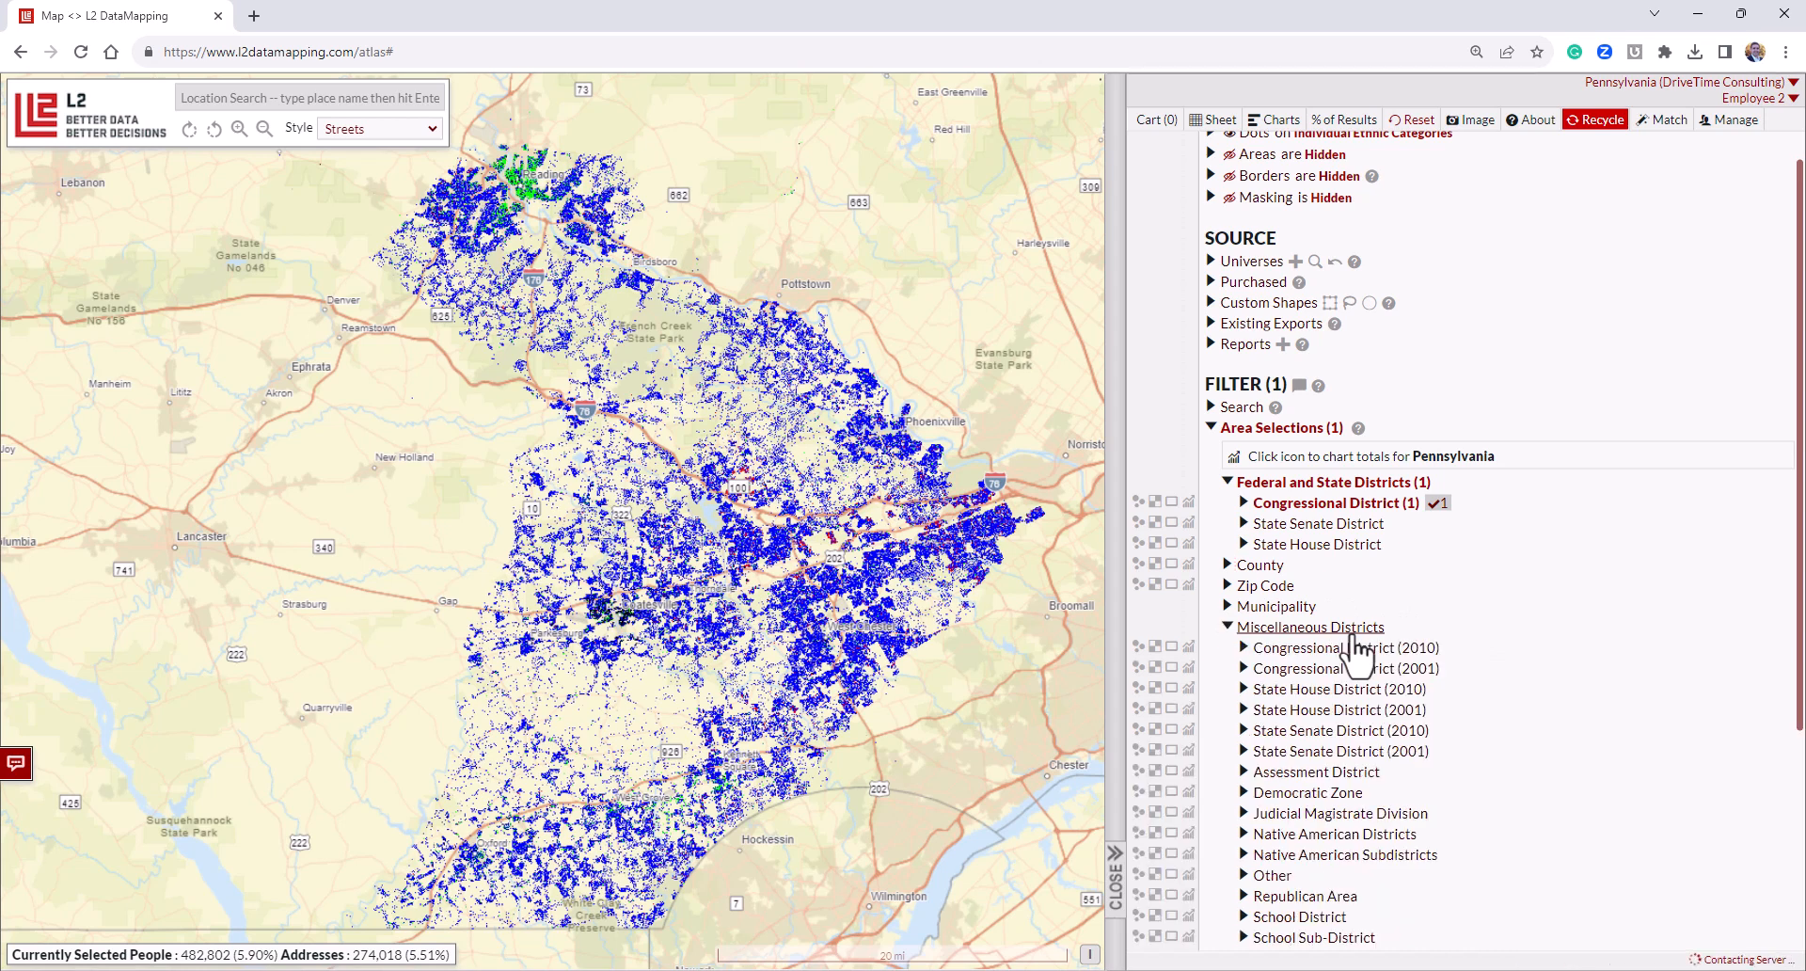
scroll(1358, 645, down, 3)
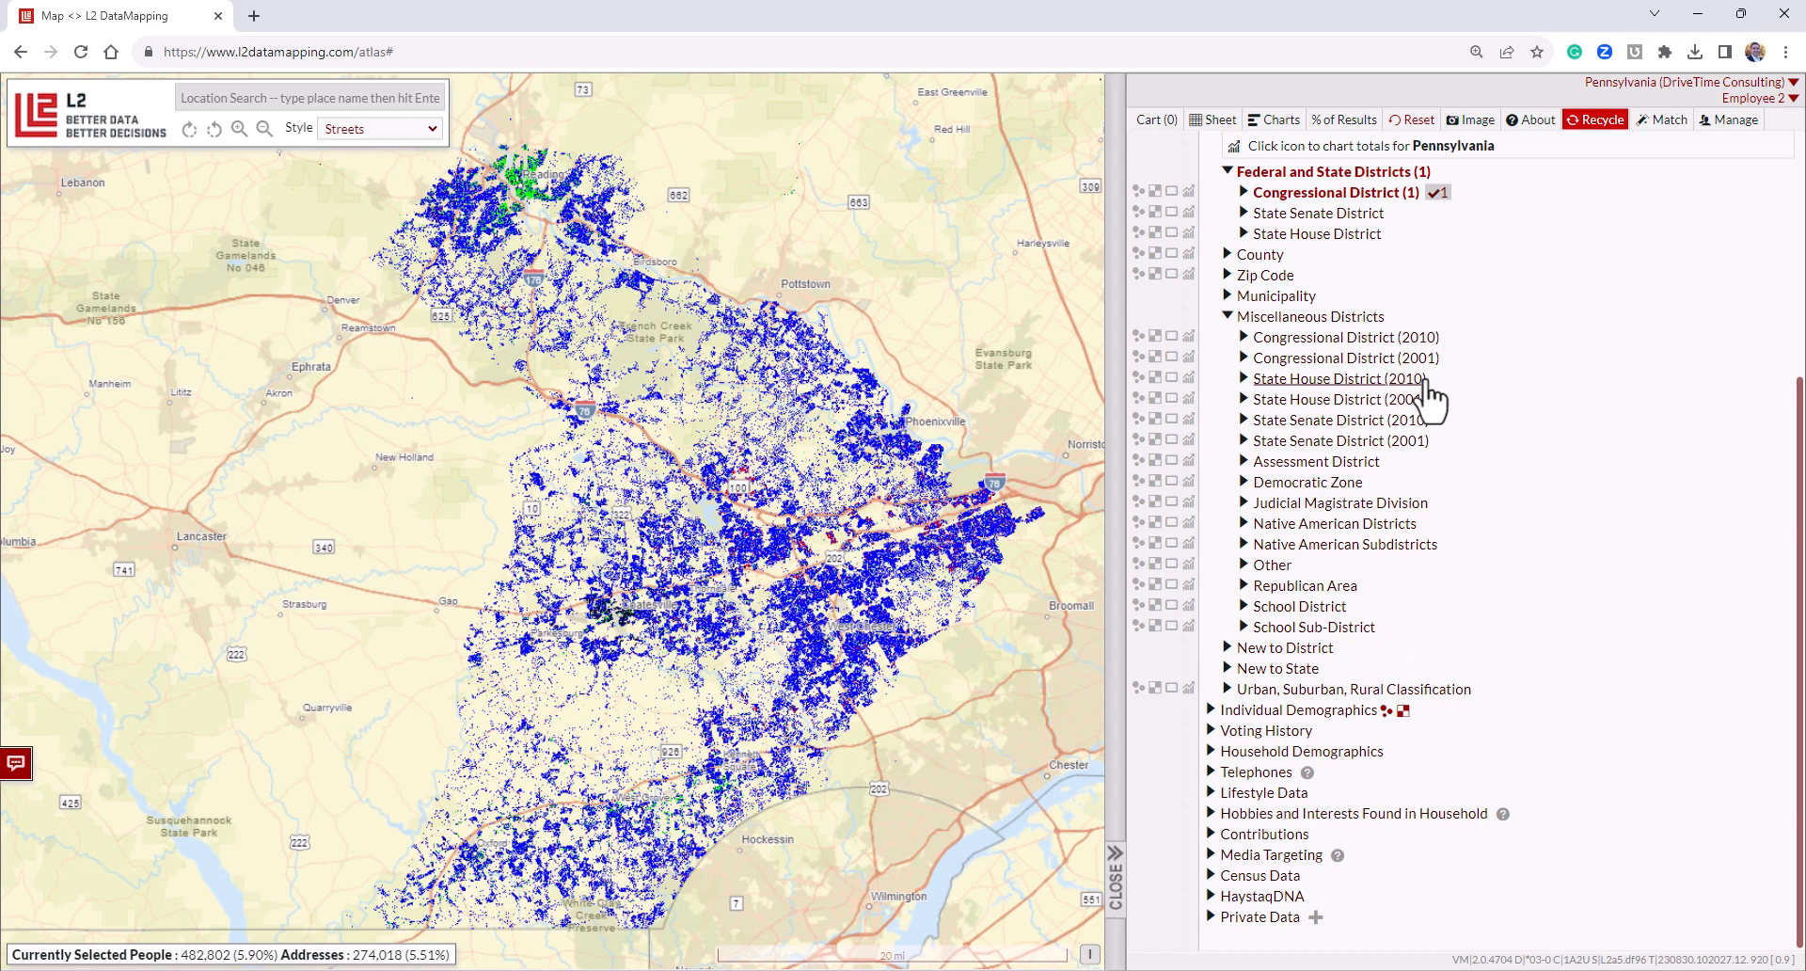
click(1375, 339)
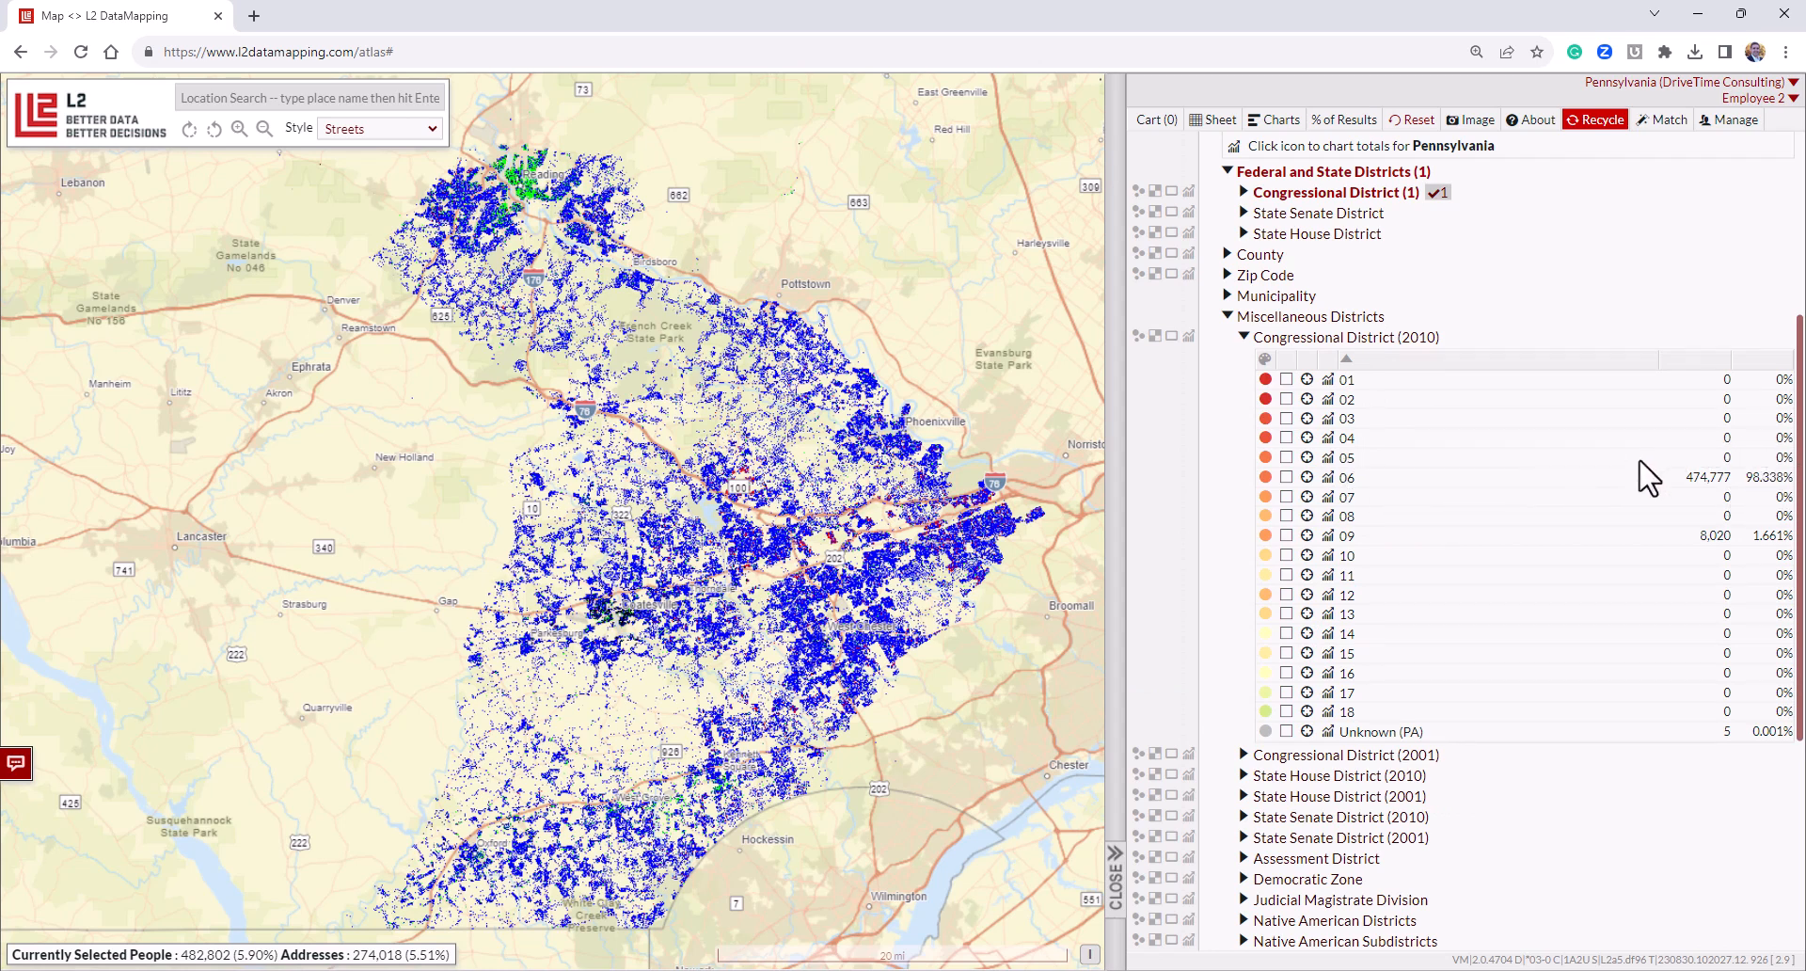
mouse_move(1678, 470)
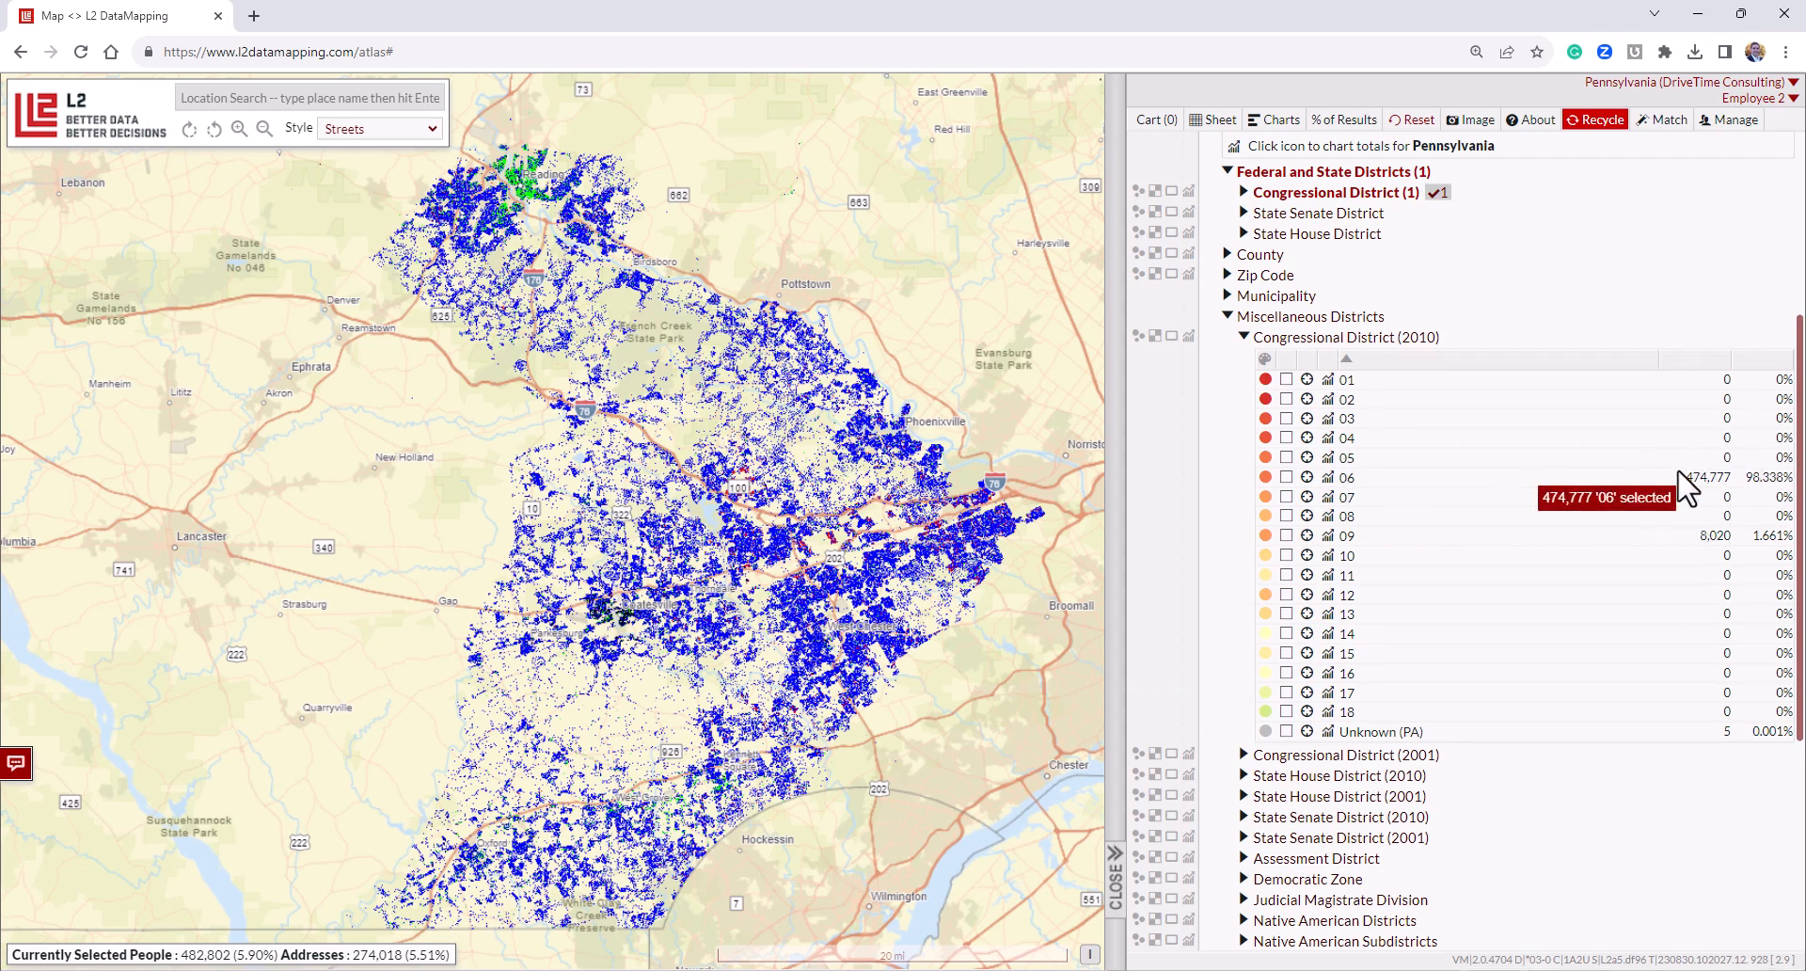
mouse_move(1672, 501)
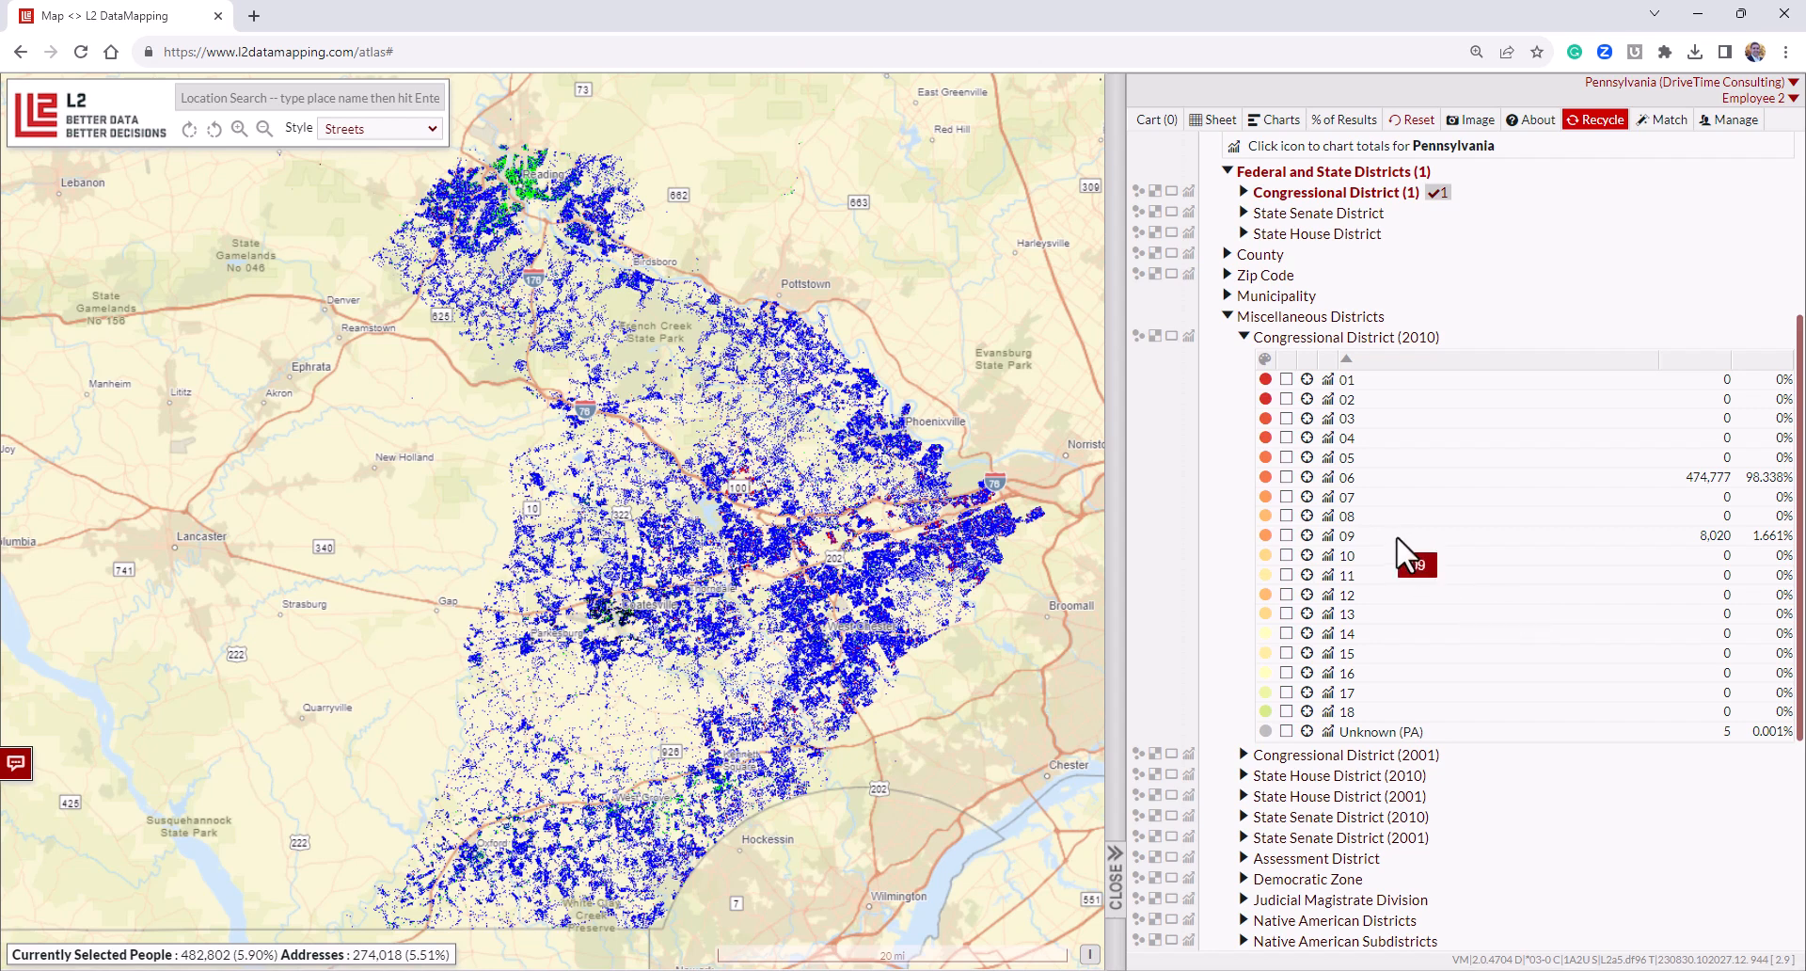
Filter to 2010 Congressional District 09, clear that selection, and collapse Miscellaneous Districts.
click(1286, 534)
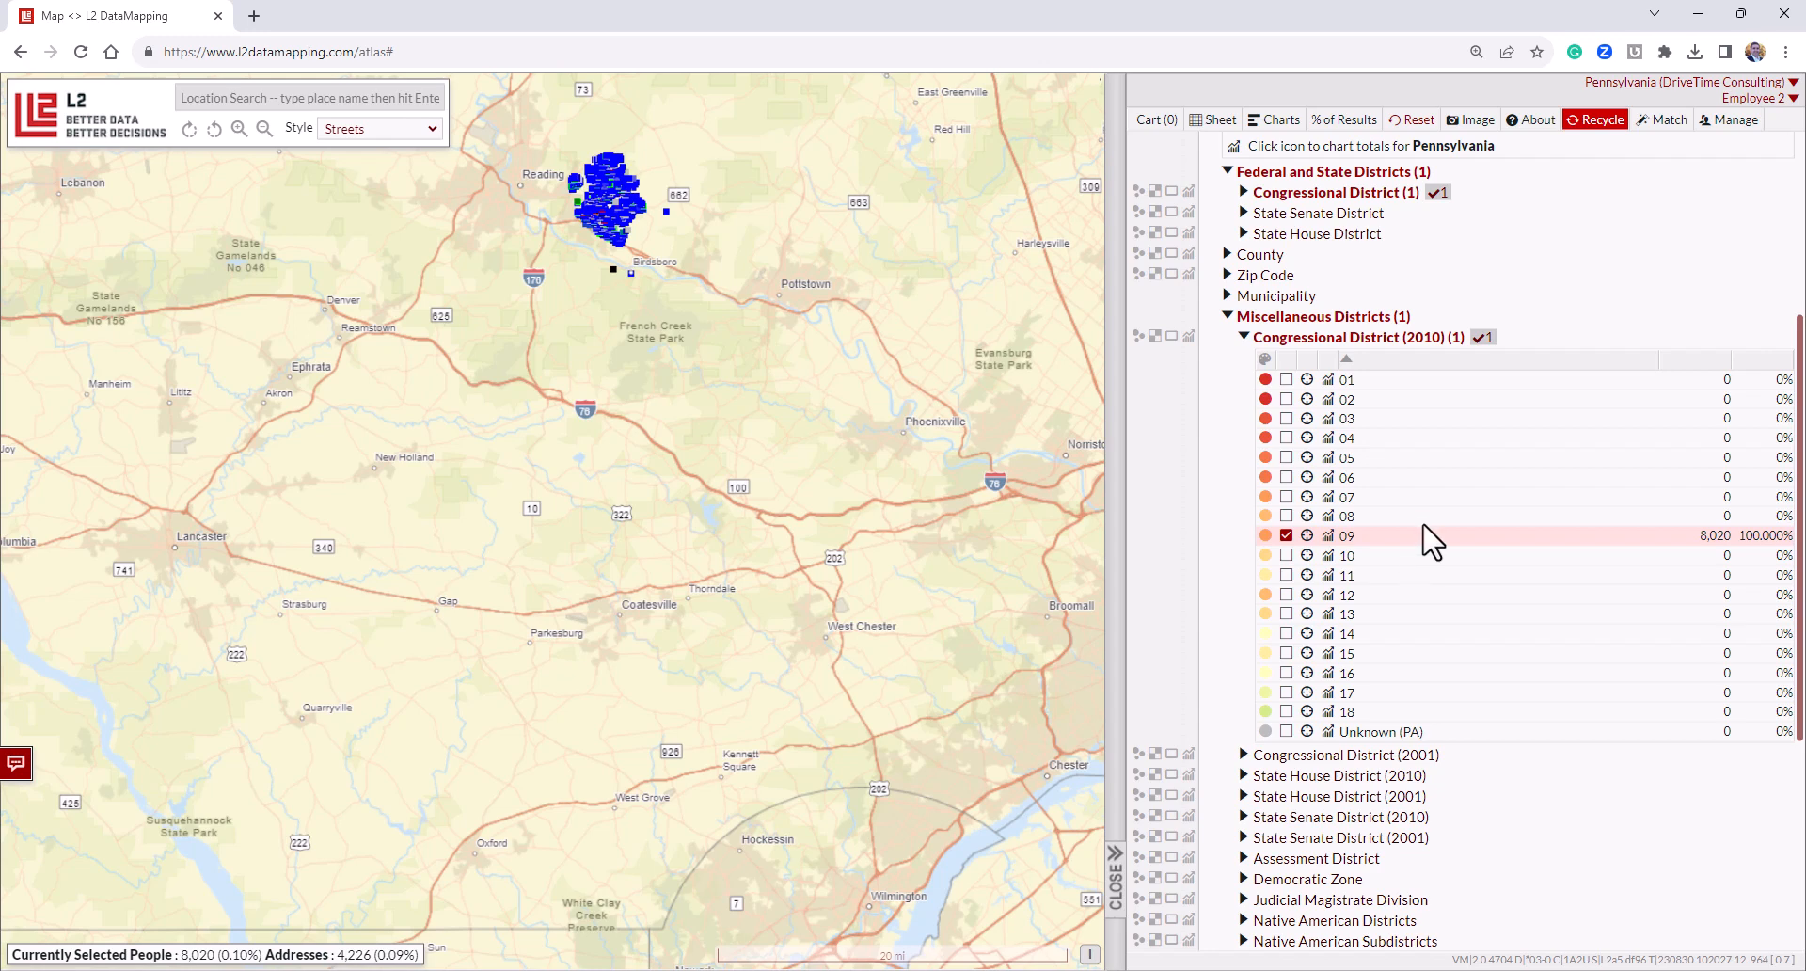
click(1285, 535)
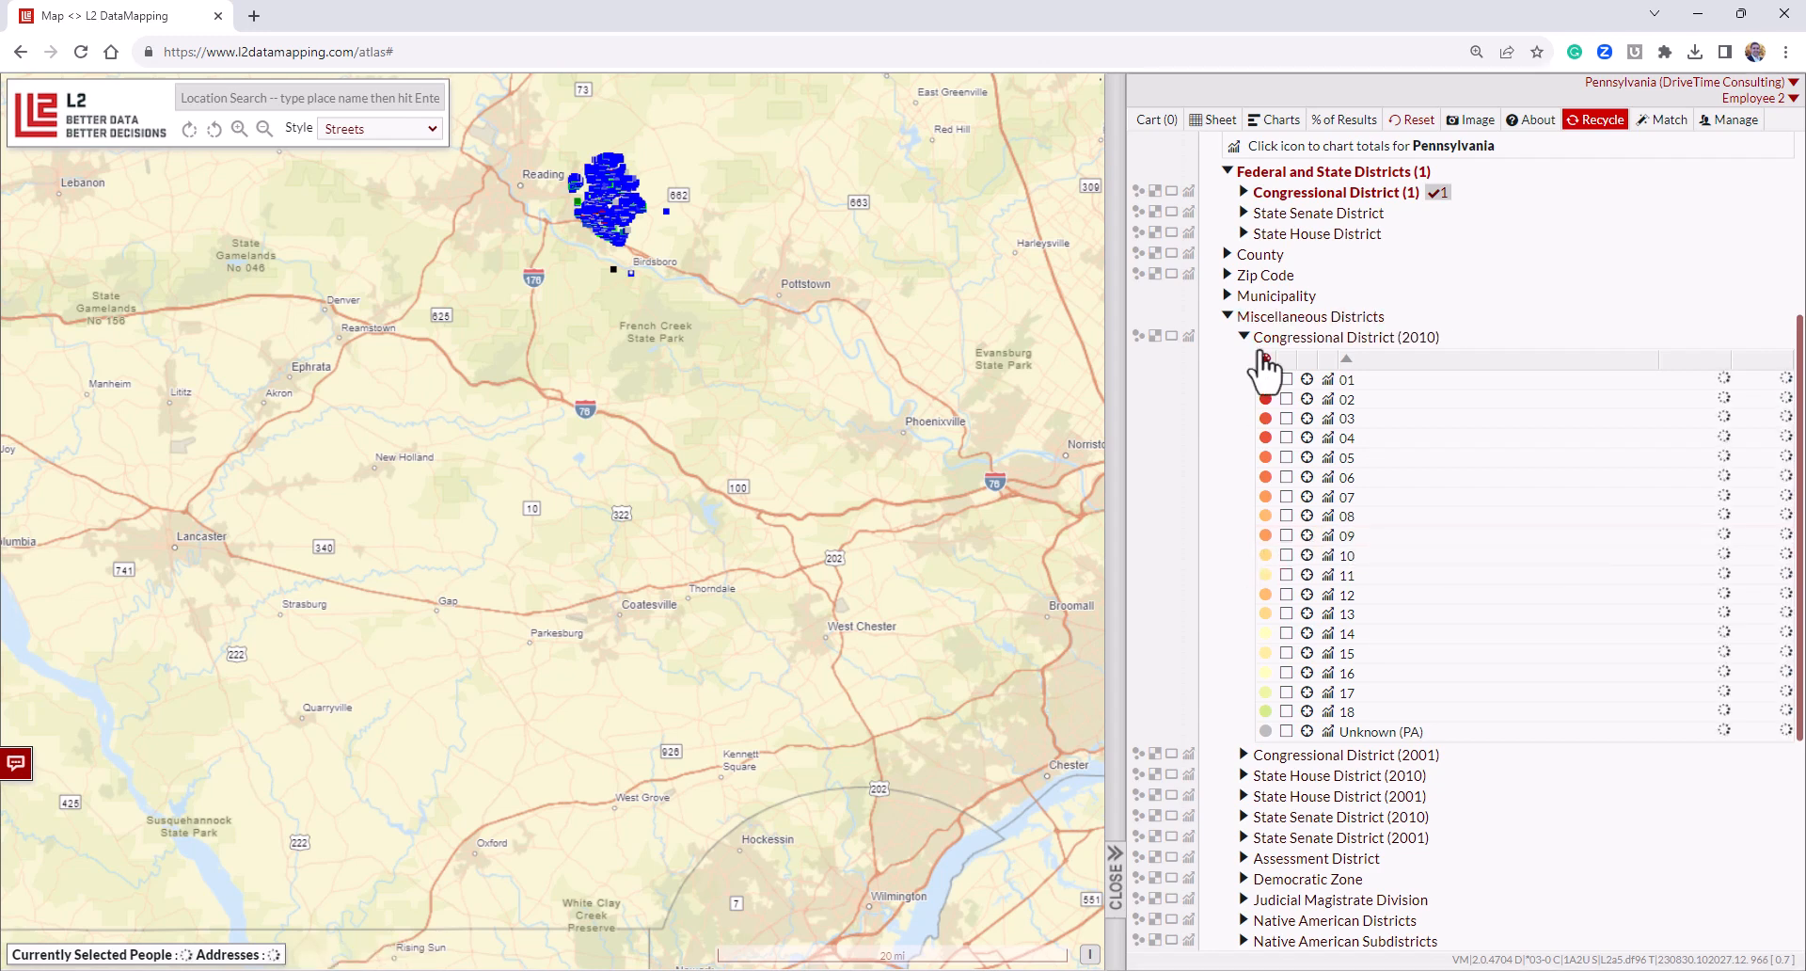
click(1243, 337)
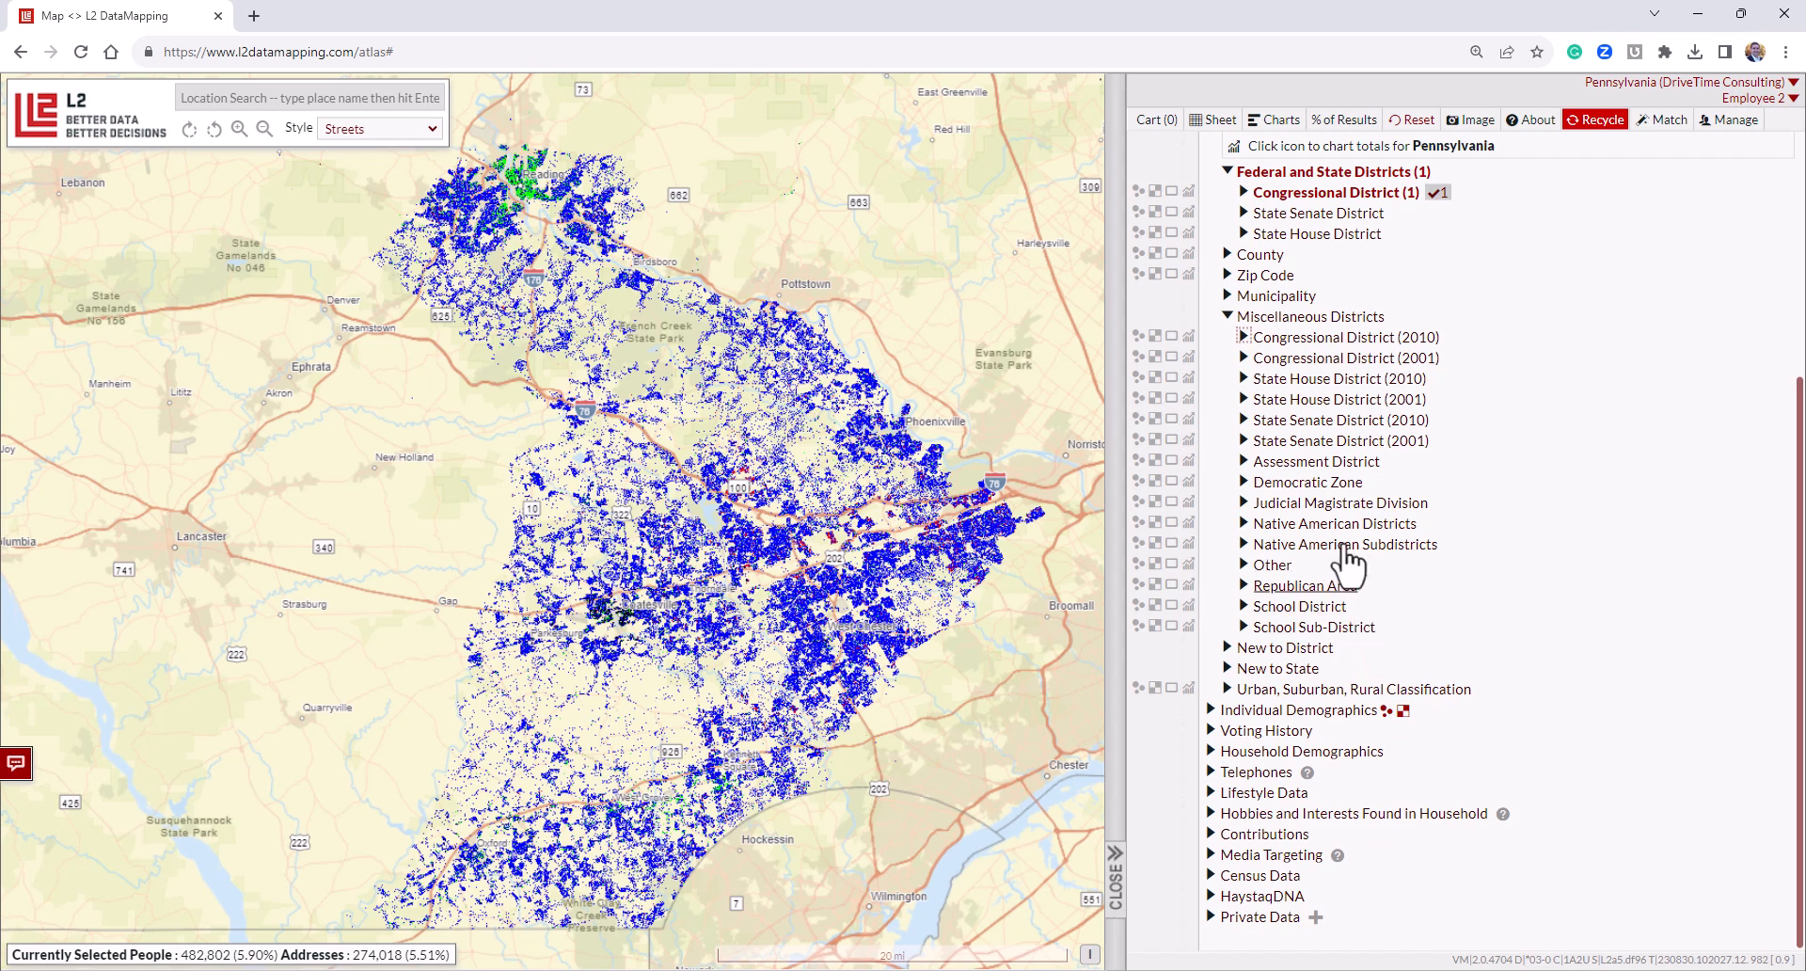
click(1229, 317)
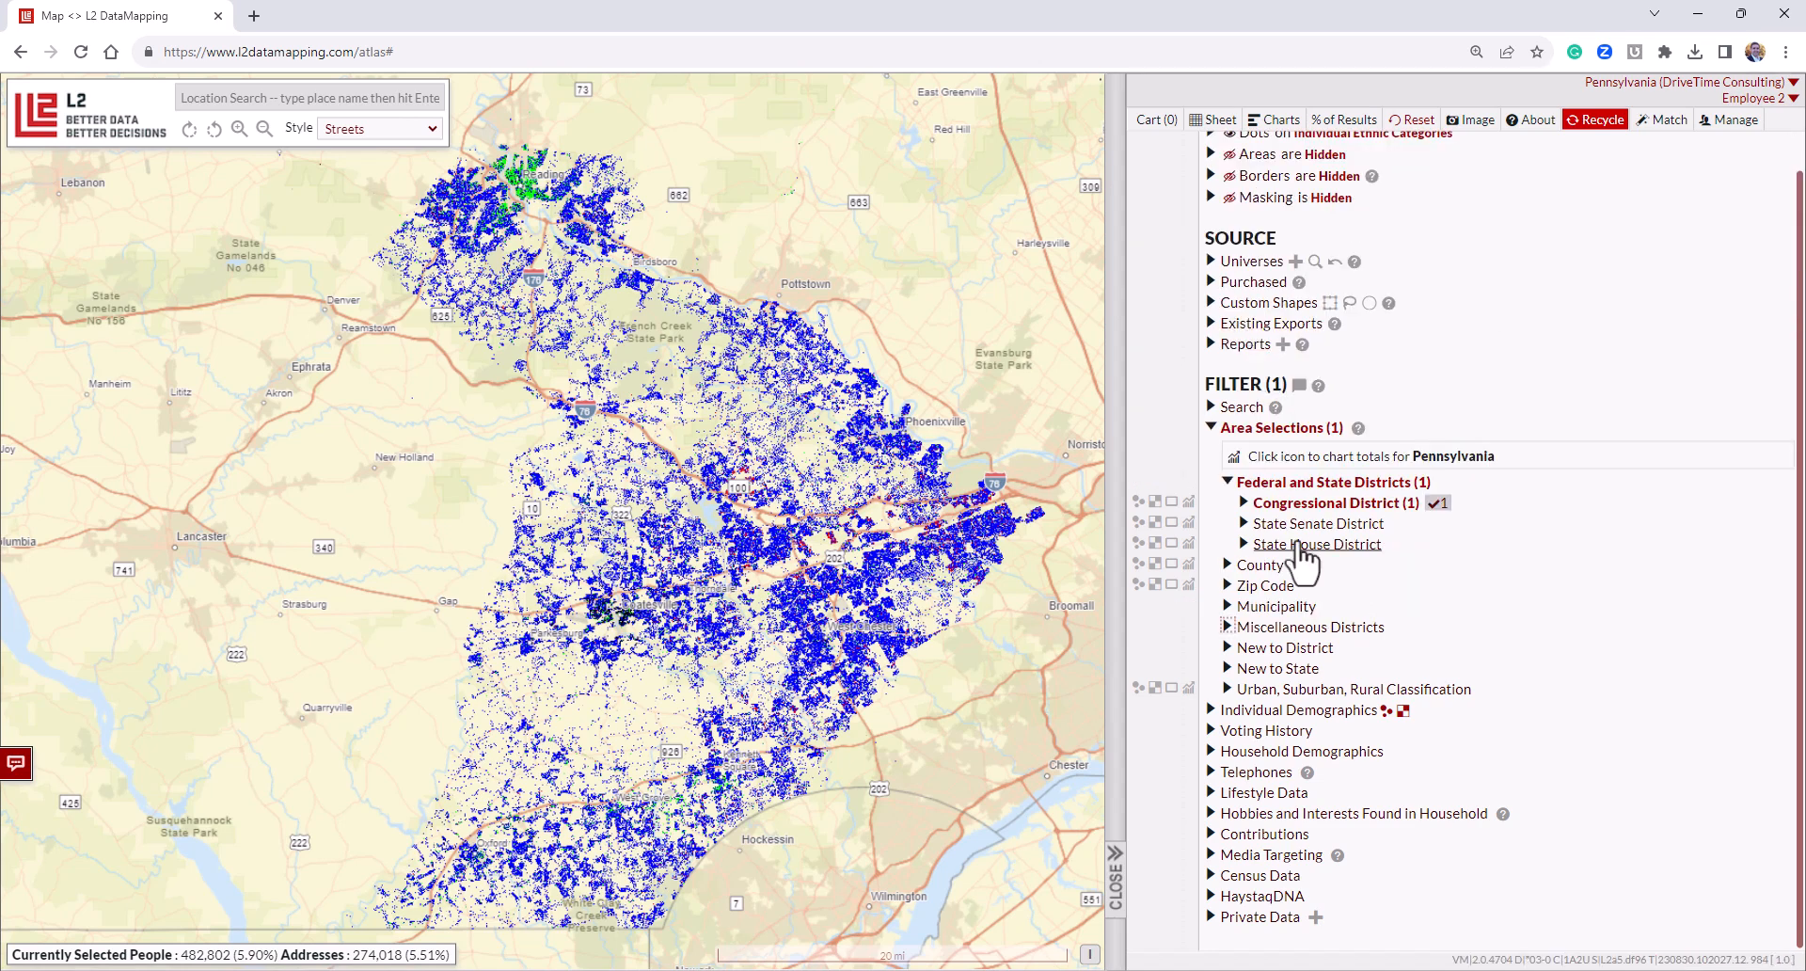
Try the Within Last 6 Months filter for moves within state to a new congressional district, then clear it.
click(1265, 648)
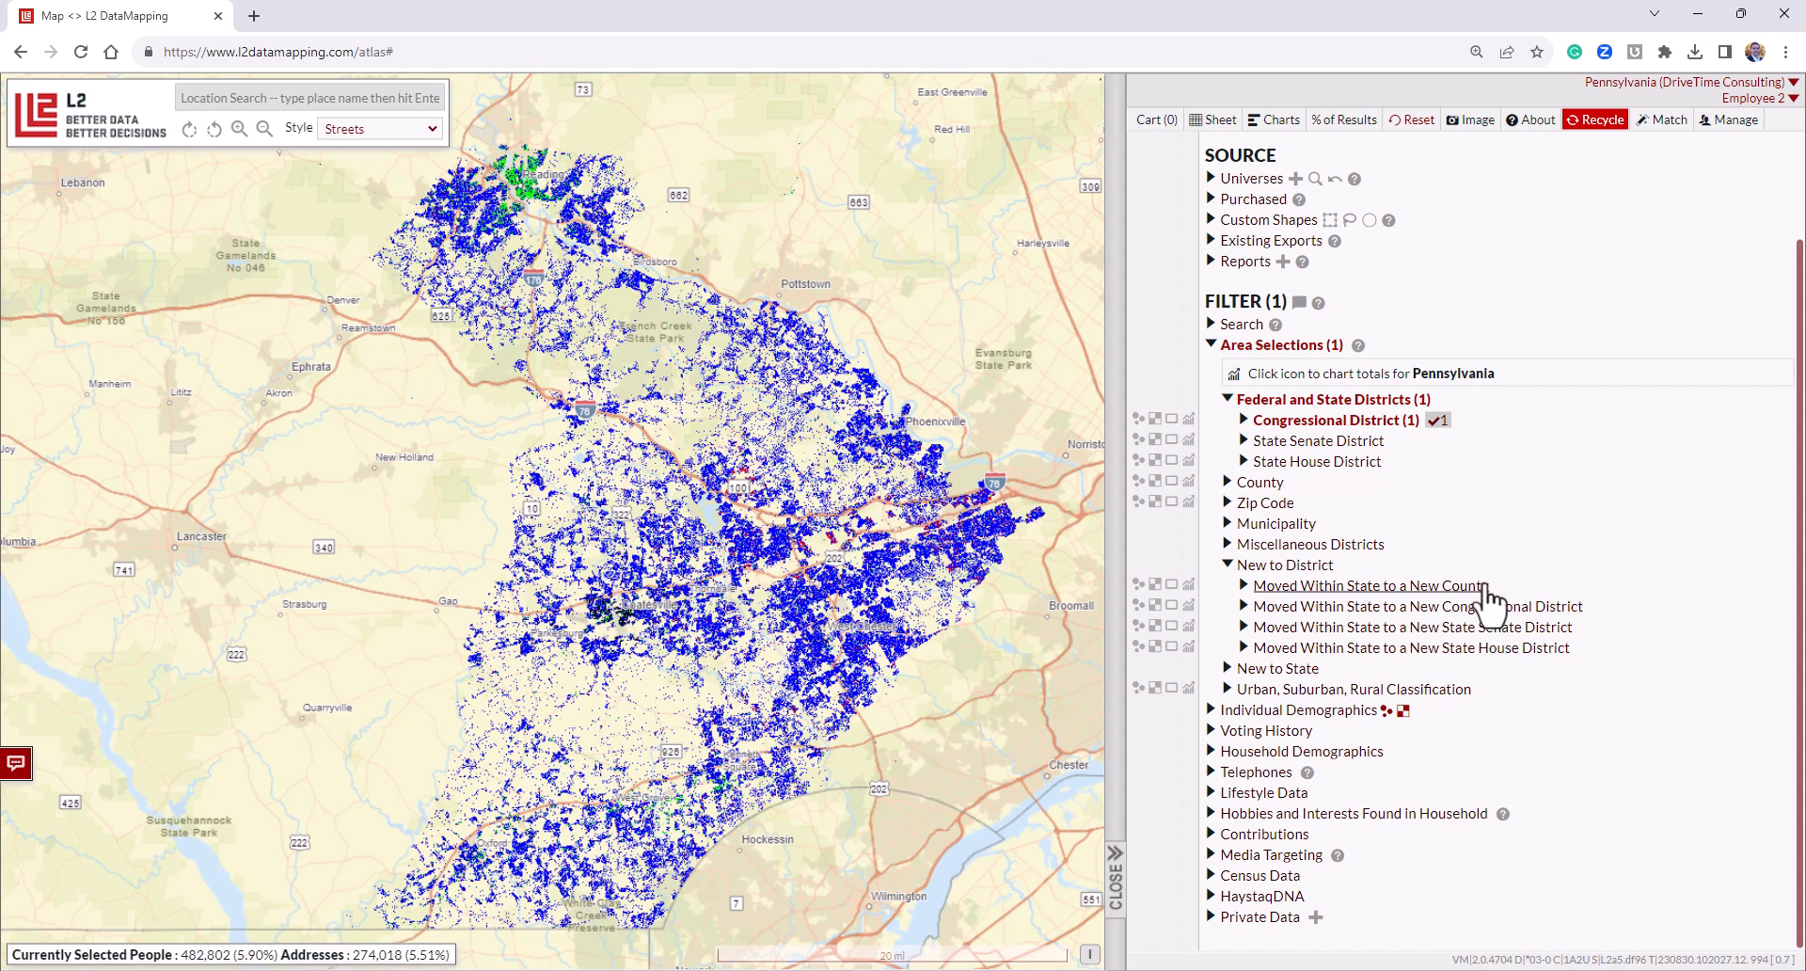
click(1484, 606)
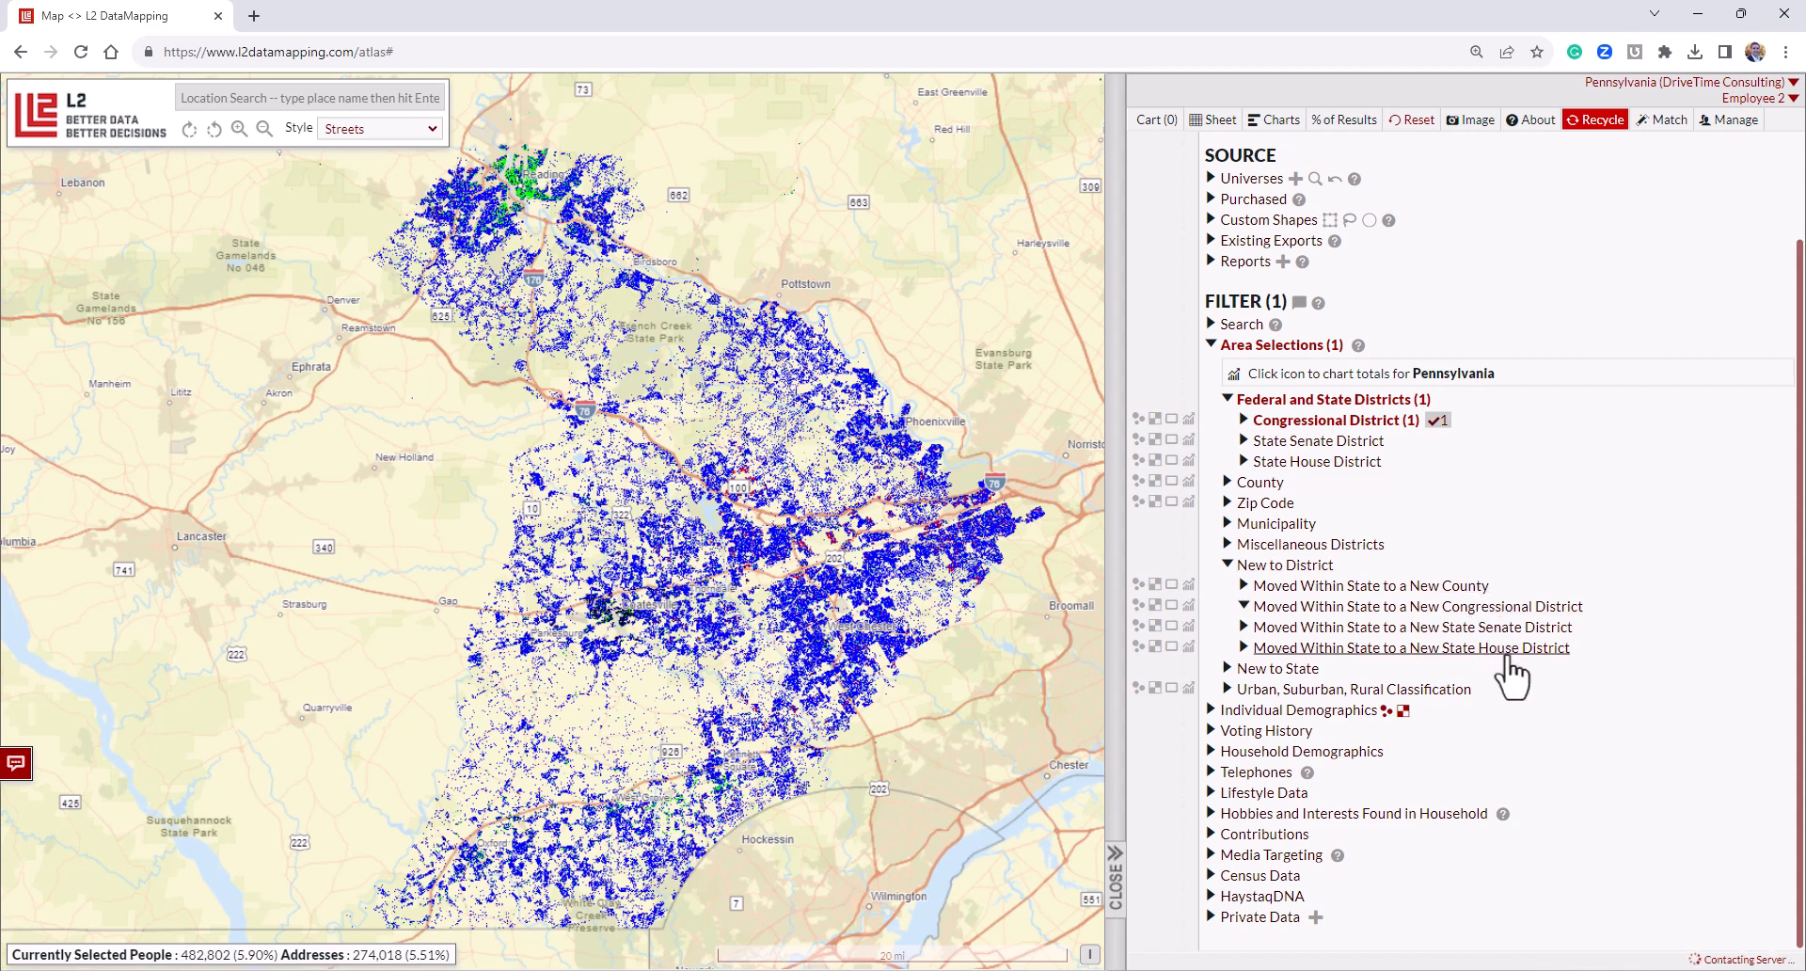
scroll(1331, 640, down, 1)
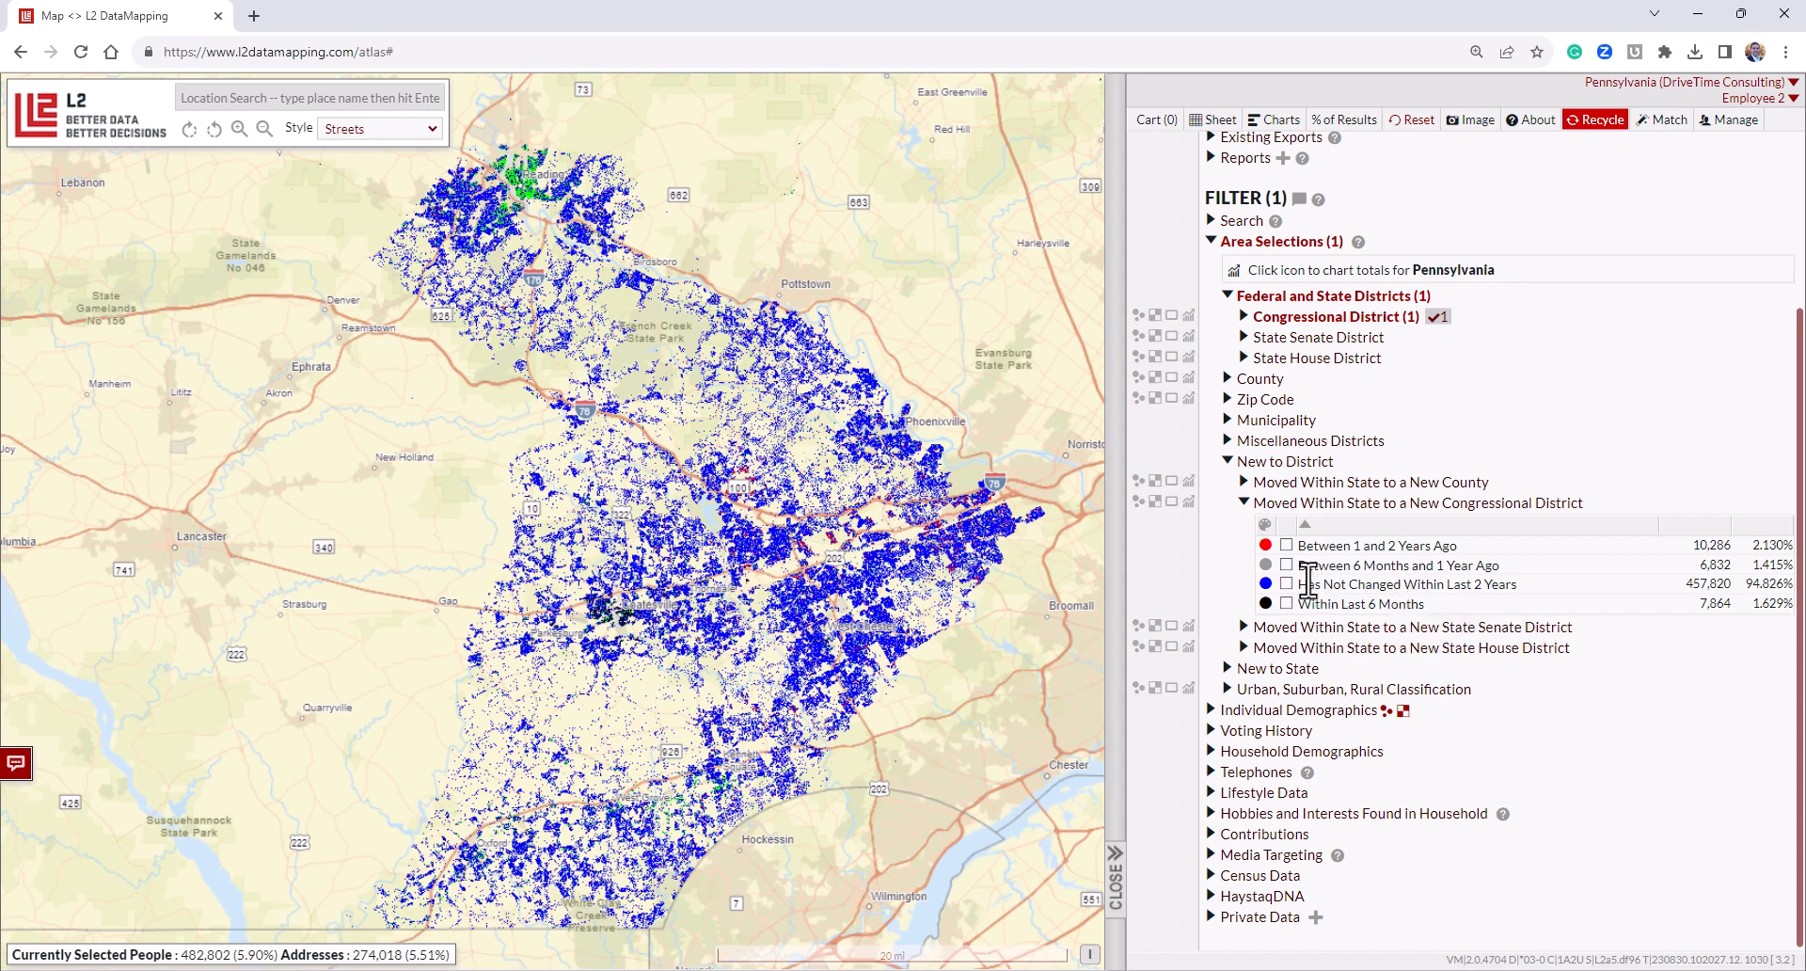
click(1286, 604)
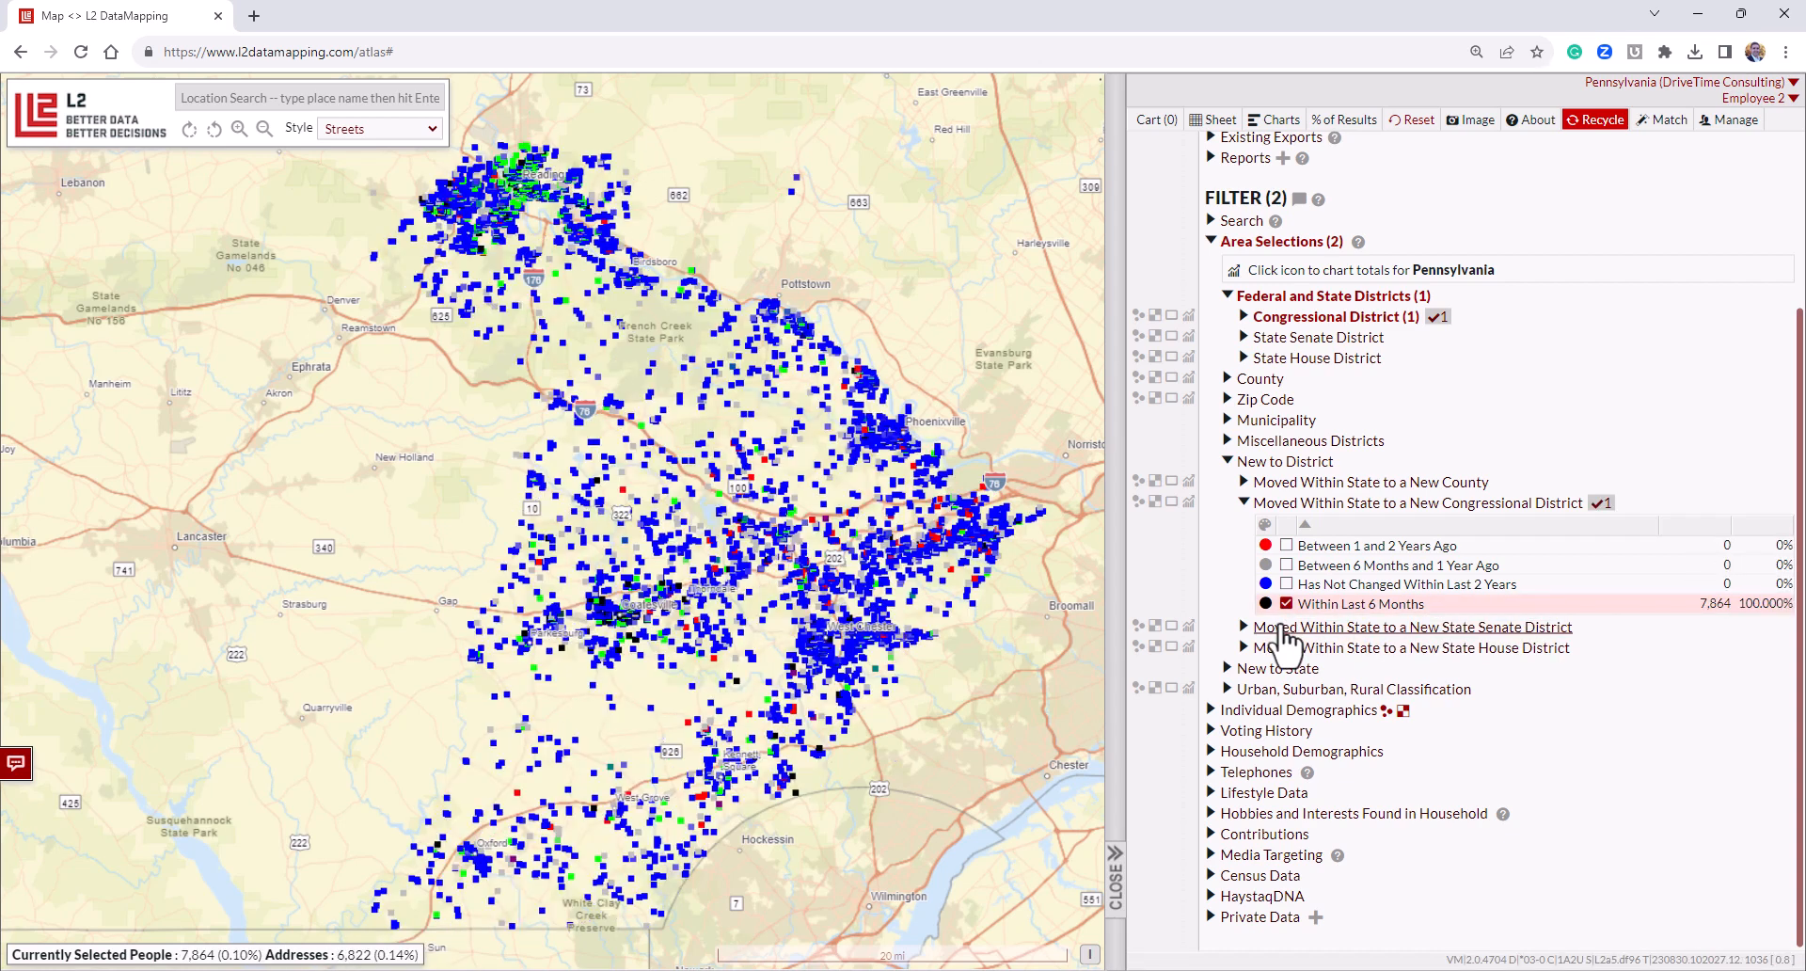
click(1286, 602)
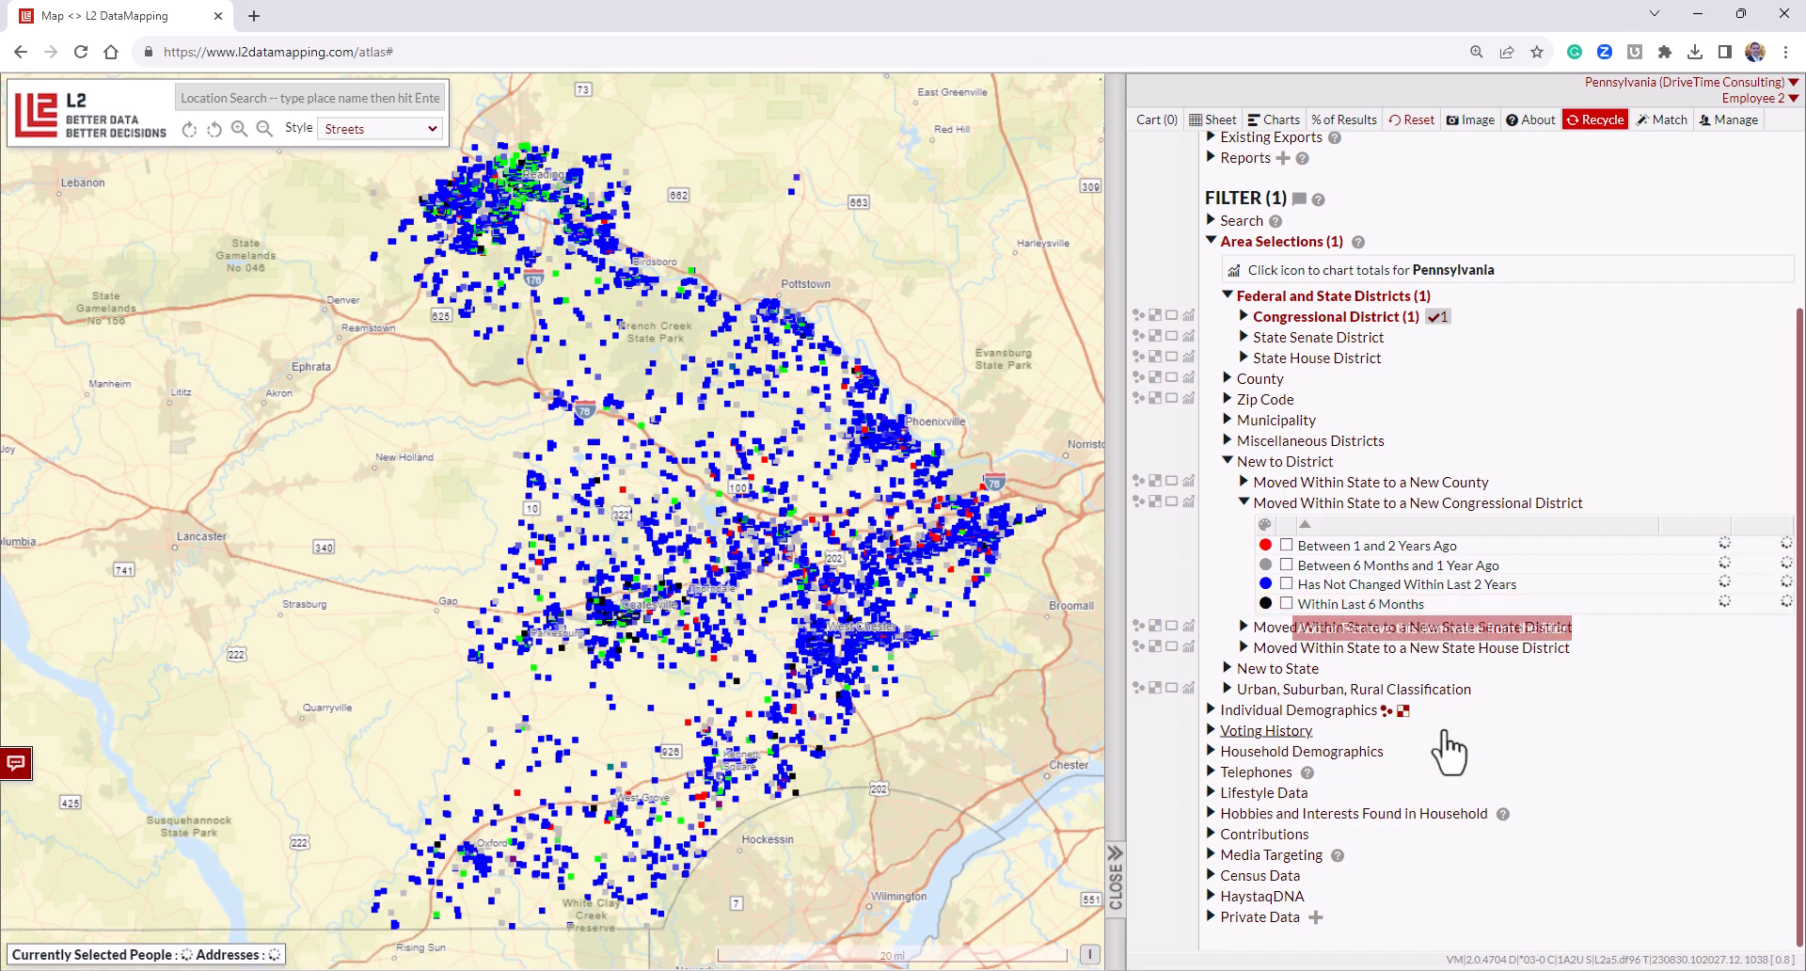
Review the New to State filters, including the New To State values, then collapse New to State and New to District.
click(1278, 669)
scroll(1425, 743, down, 2)
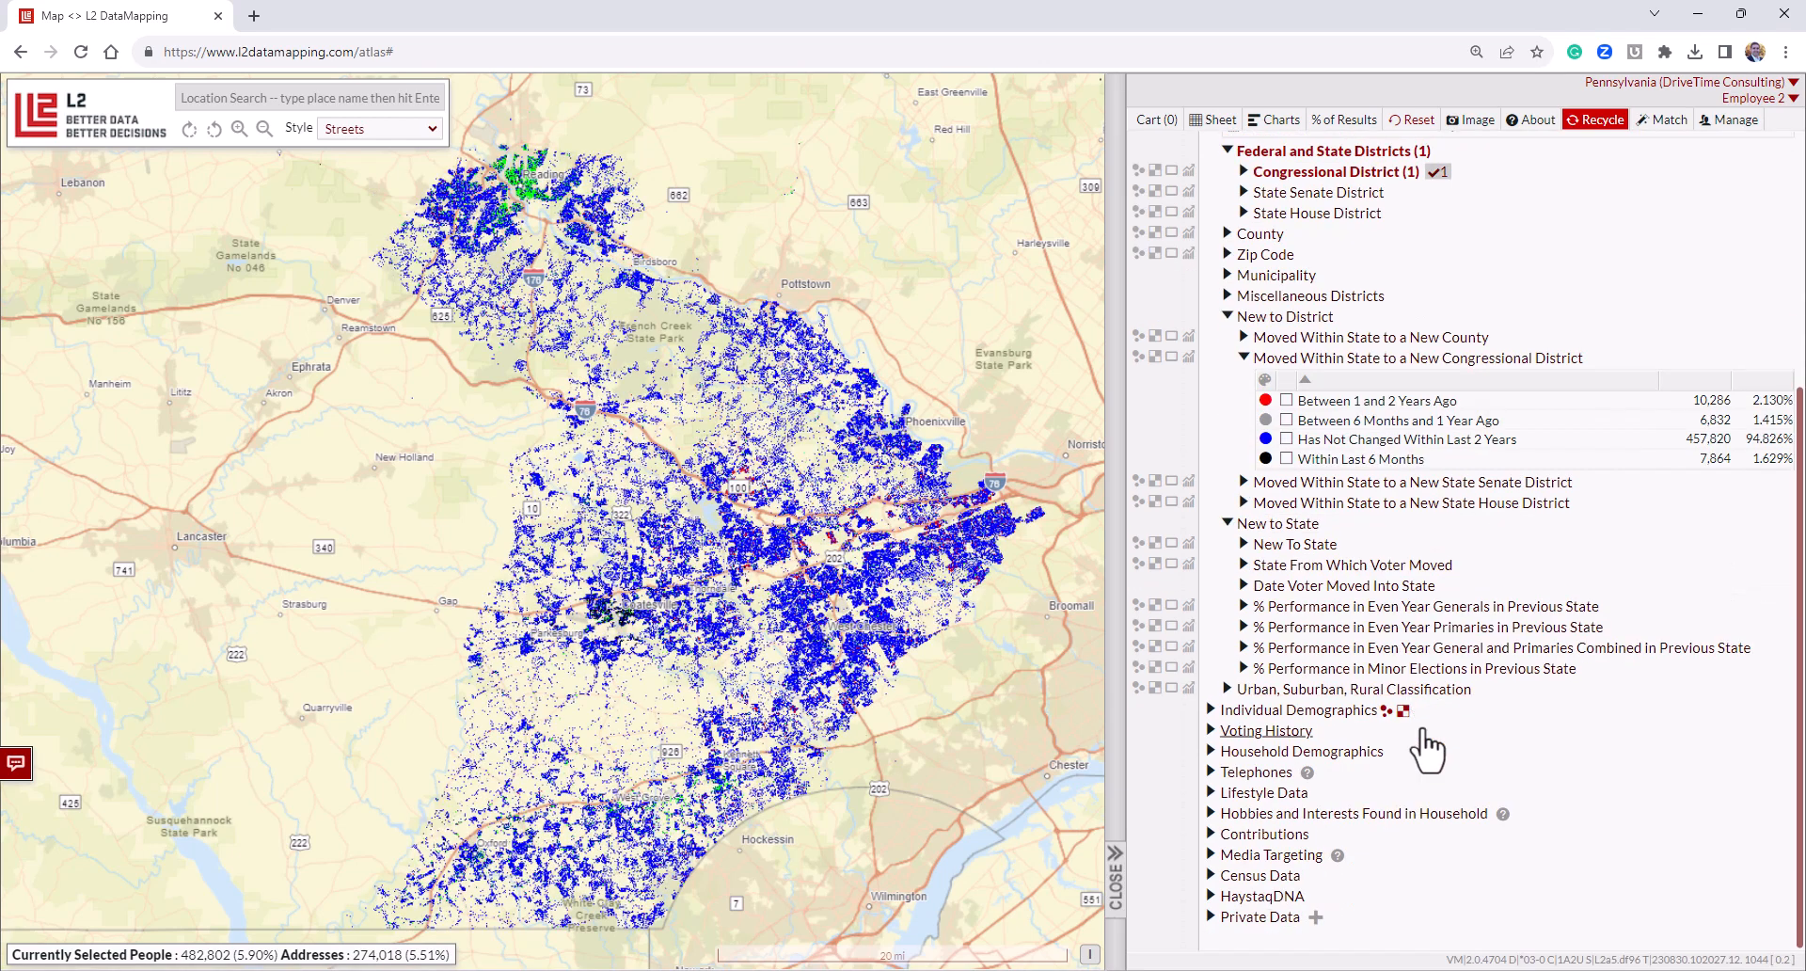
click(1299, 546)
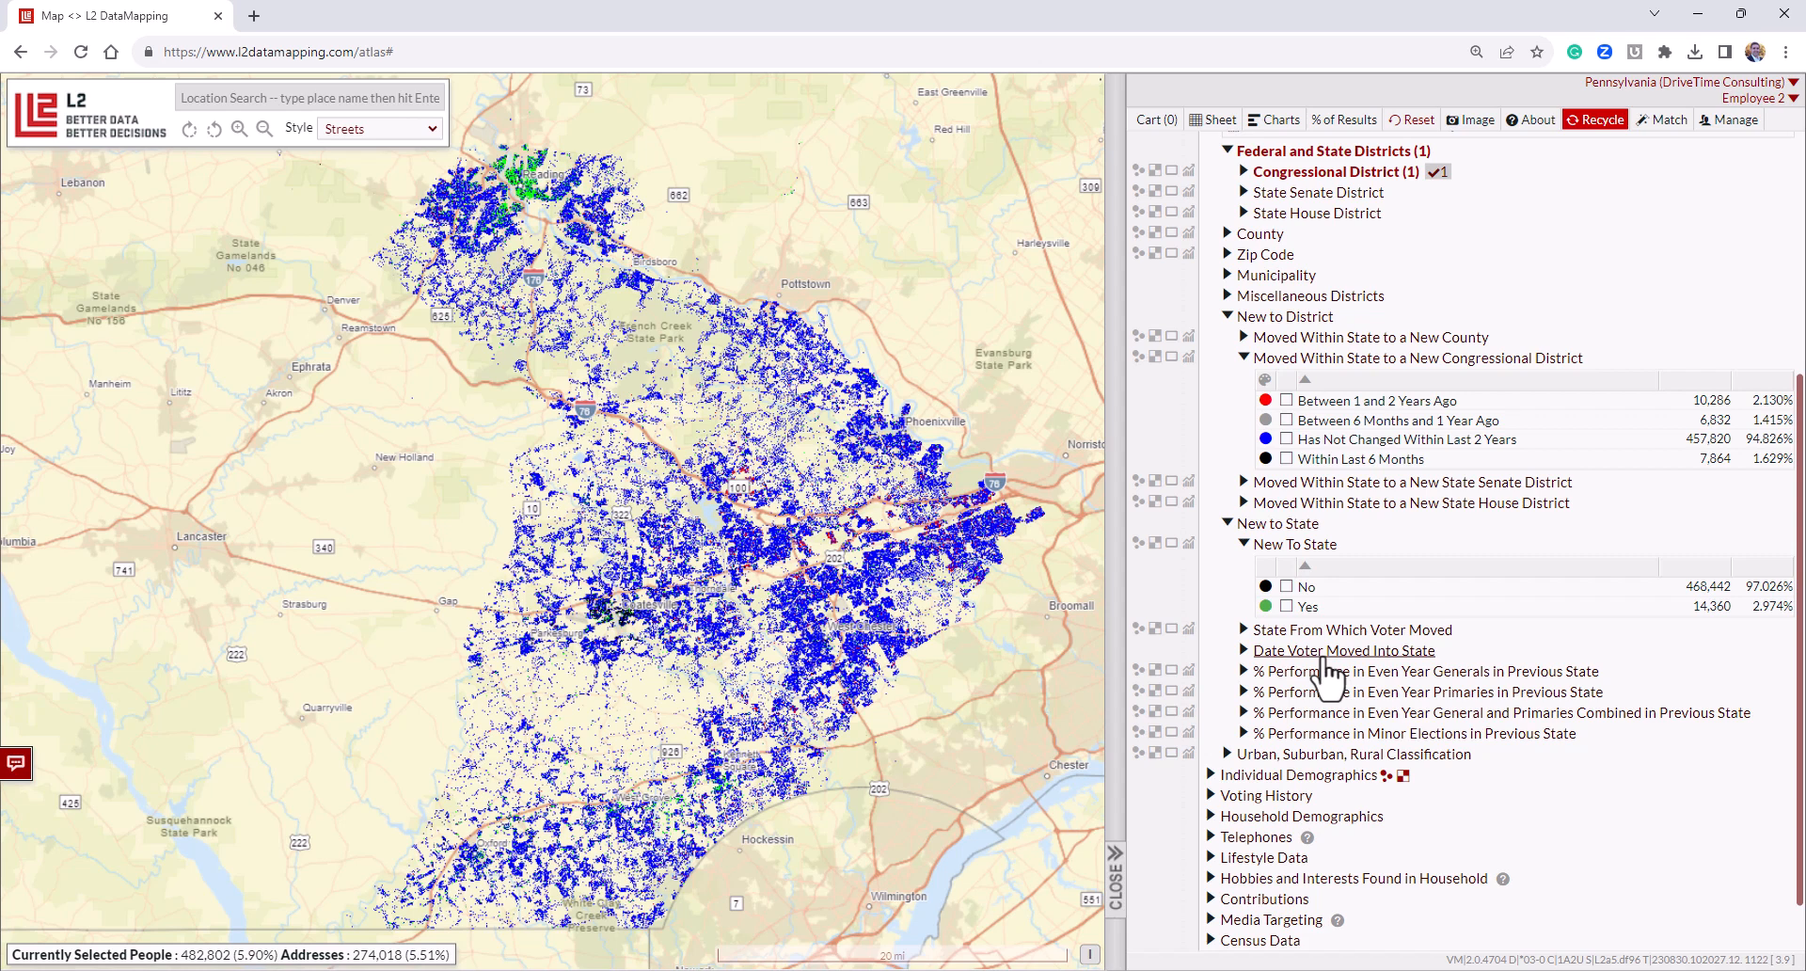
click(1232, 524)
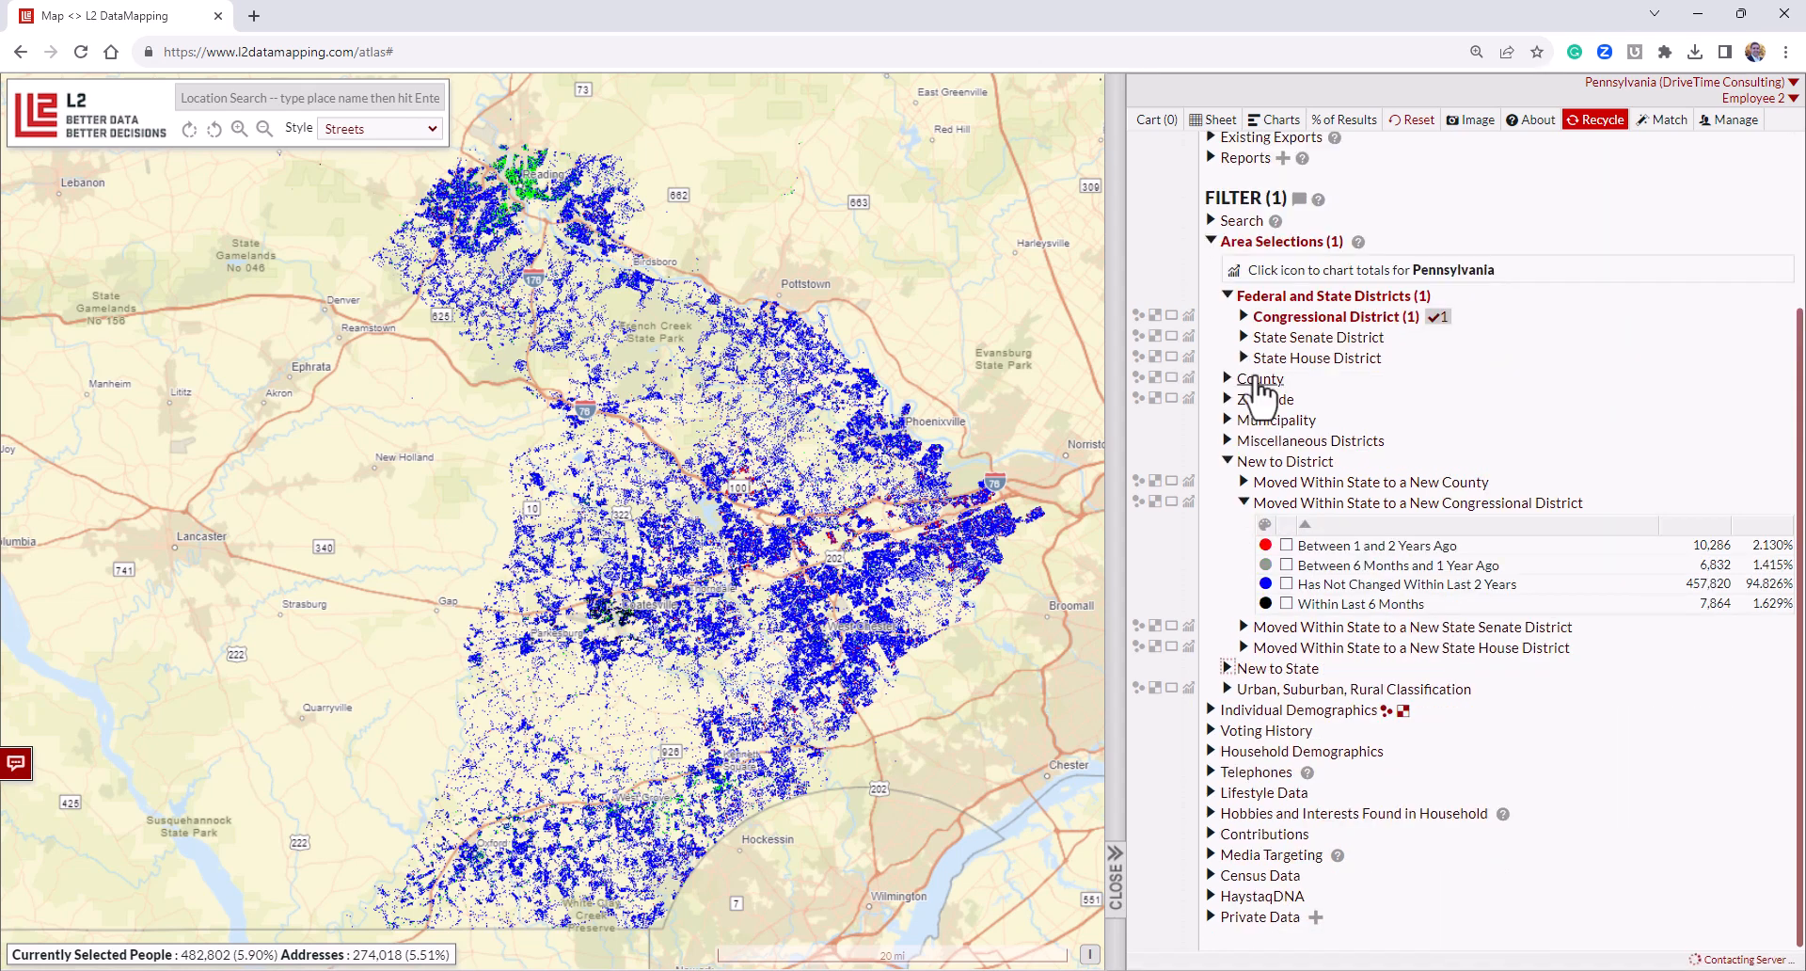
click(1227, 460)
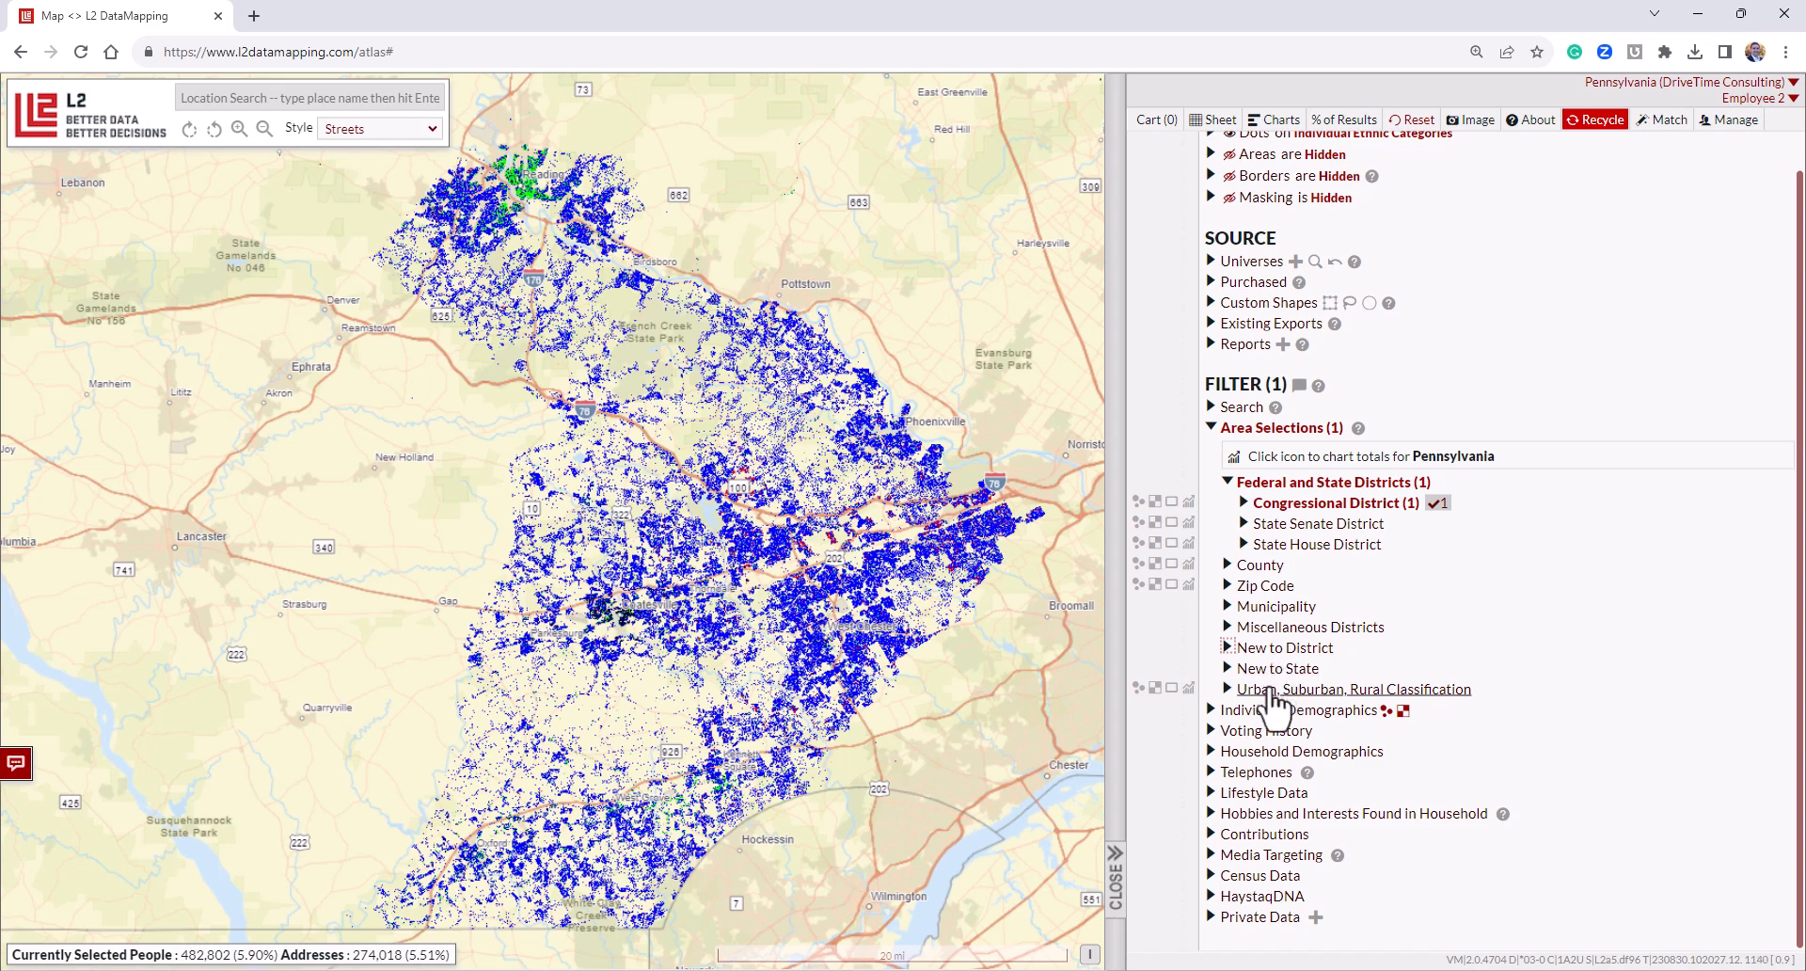
Filter Moved Within State to a New Congressional District to Within Last 6 Months.
click(1228, 651)
scroll(1504, 663, down, 1)
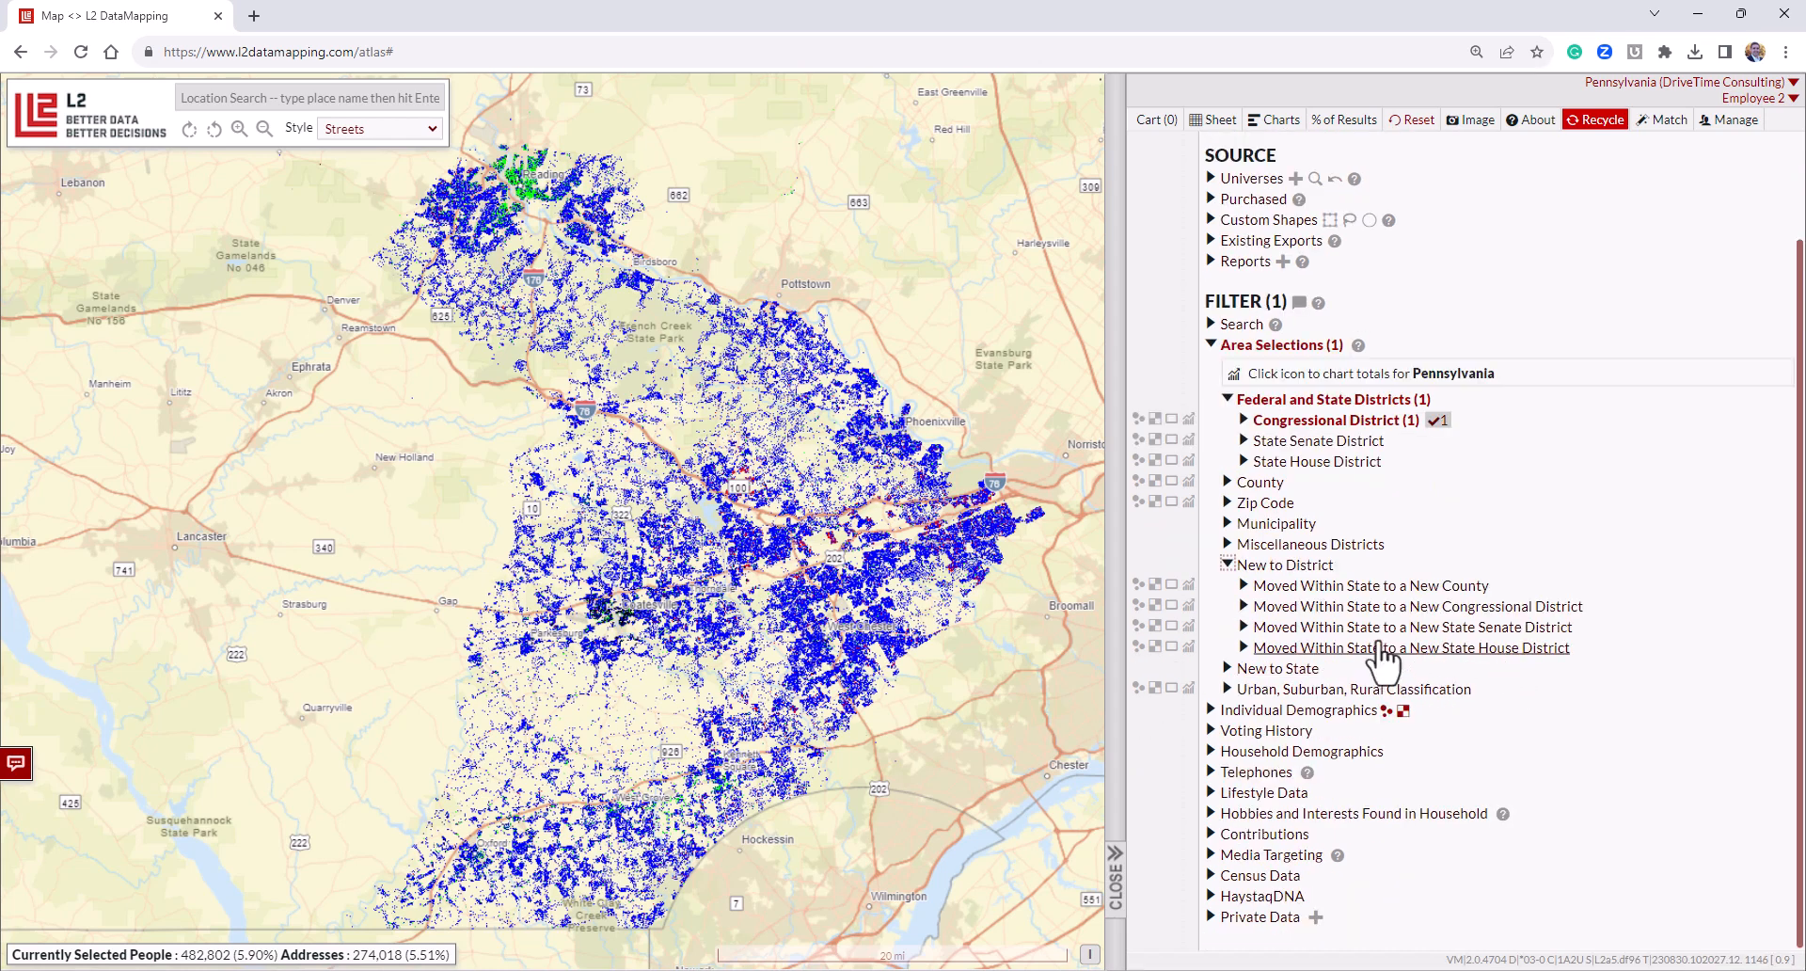
click(1371, 607)
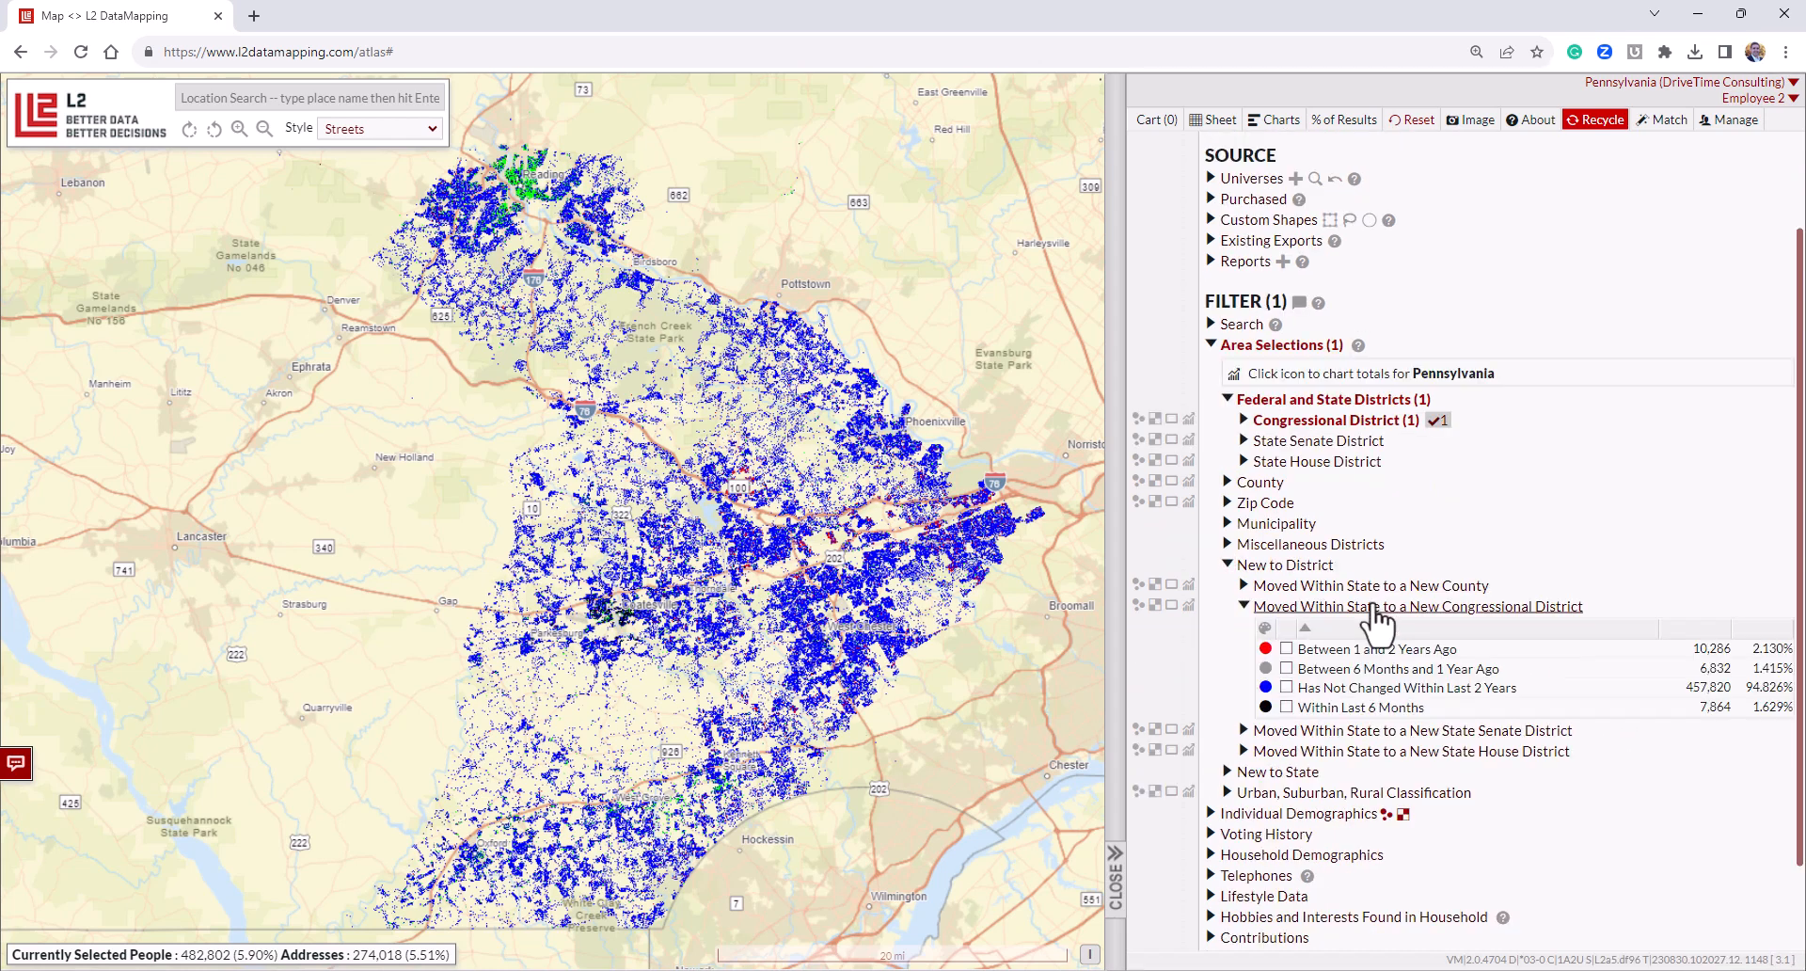
click(1305, 707)
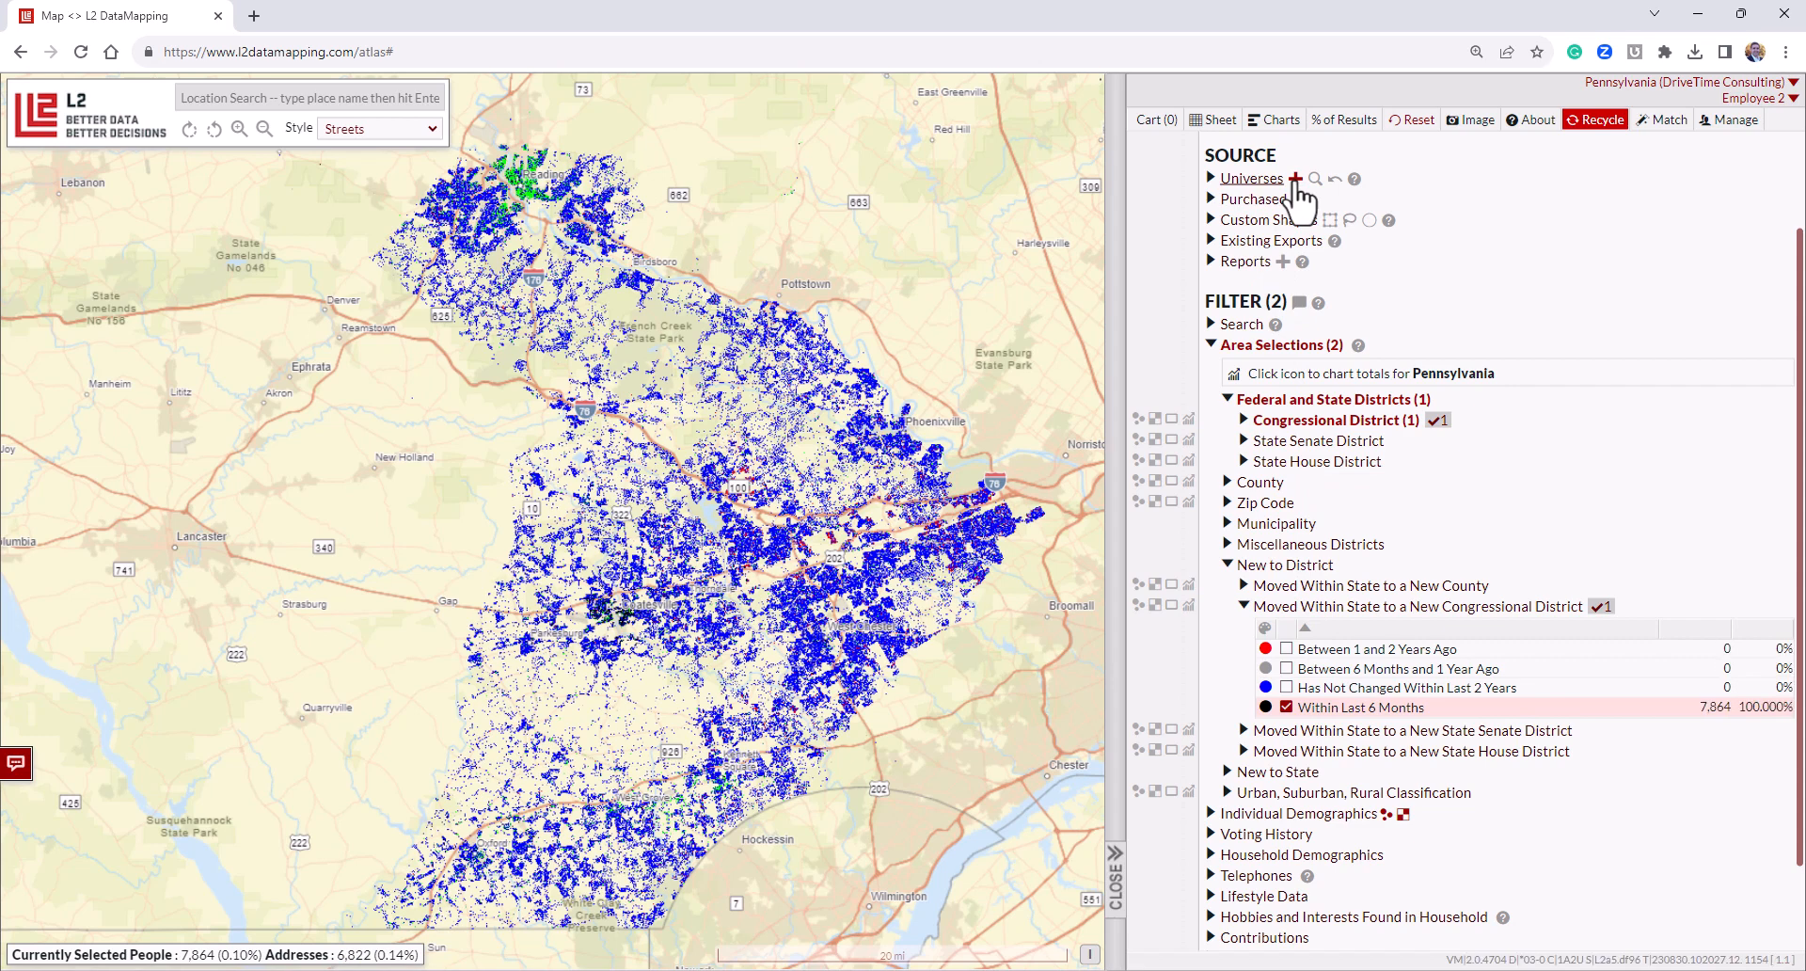
Create a universe named "CD 6 - 6 Month Movers In State" from the current filters and close the progress popup.
click(1295, 178)
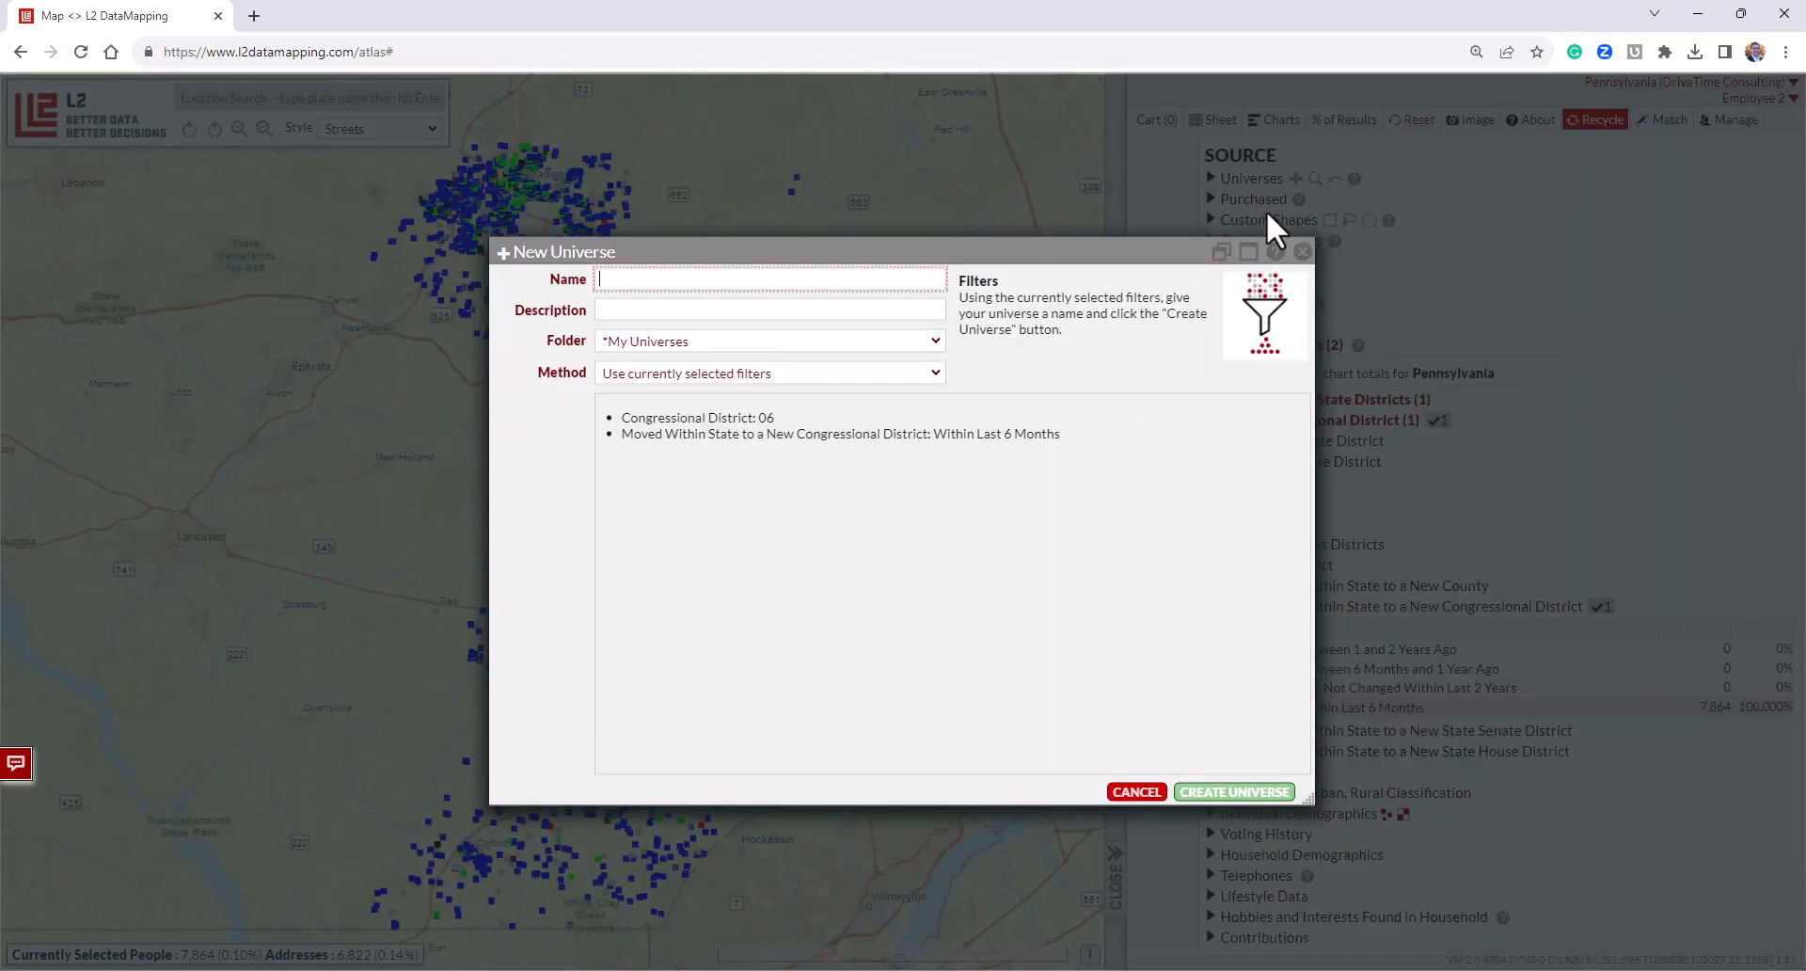
text(CD 6 - 6 Month Movers In State)
click(1243, 795)
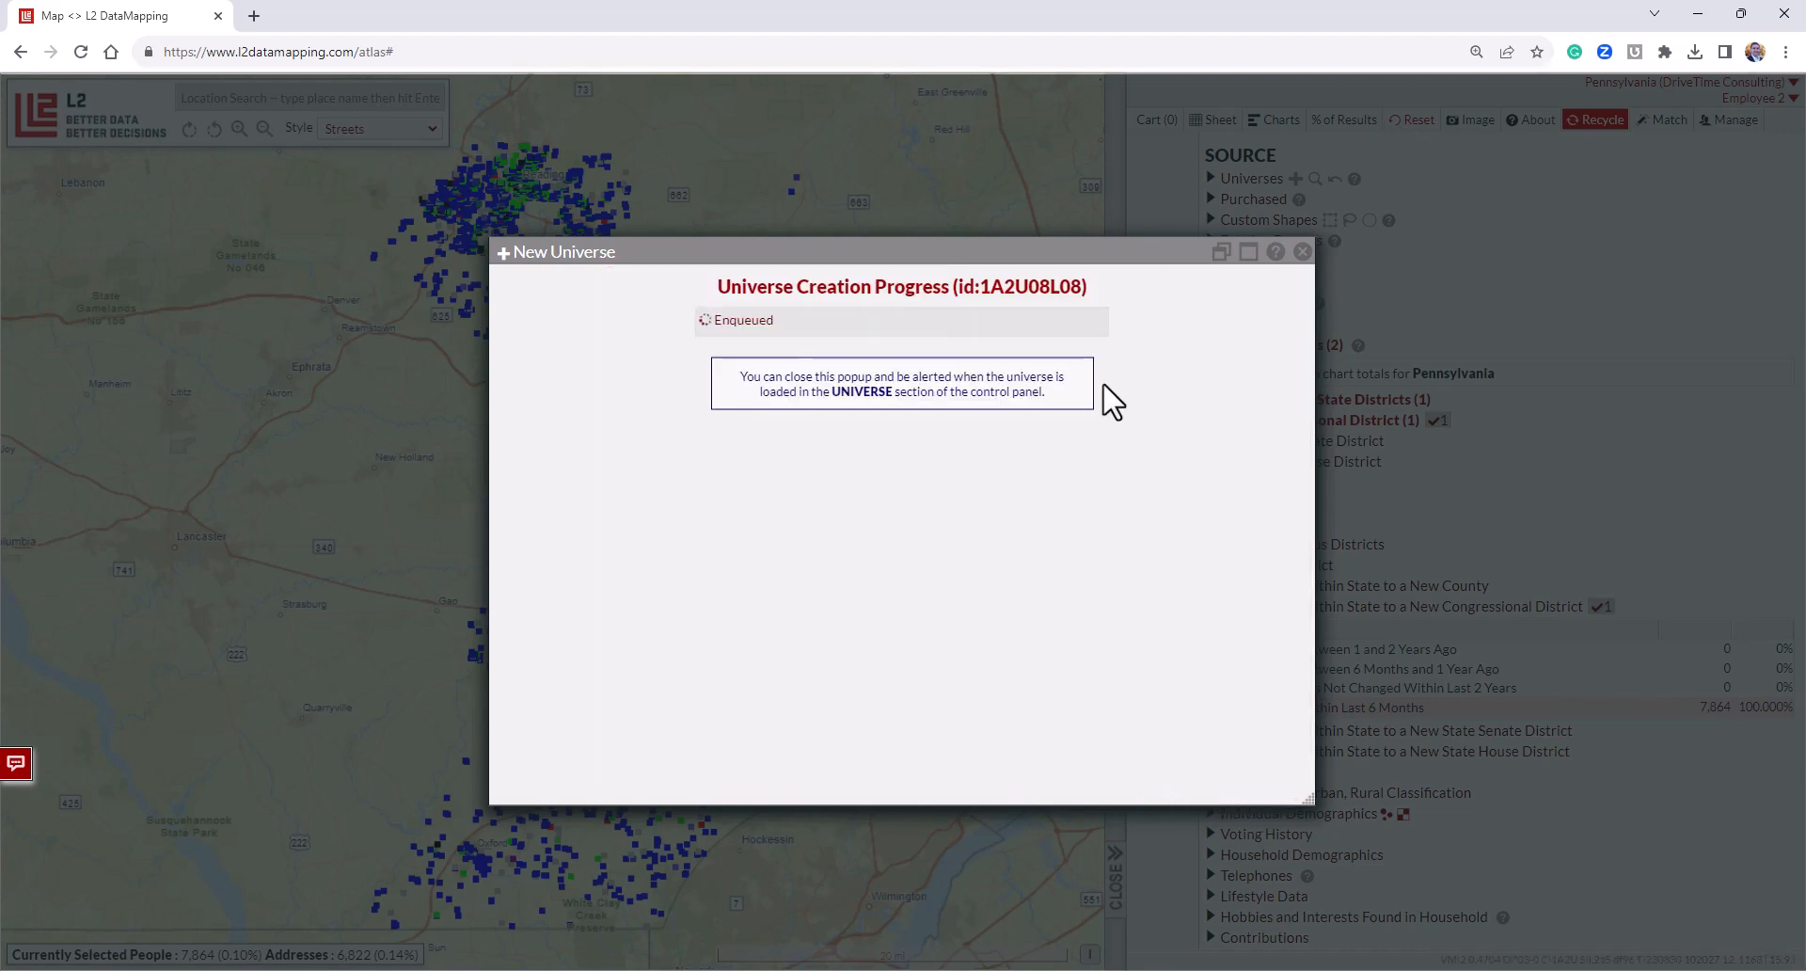
click(1302, 252)
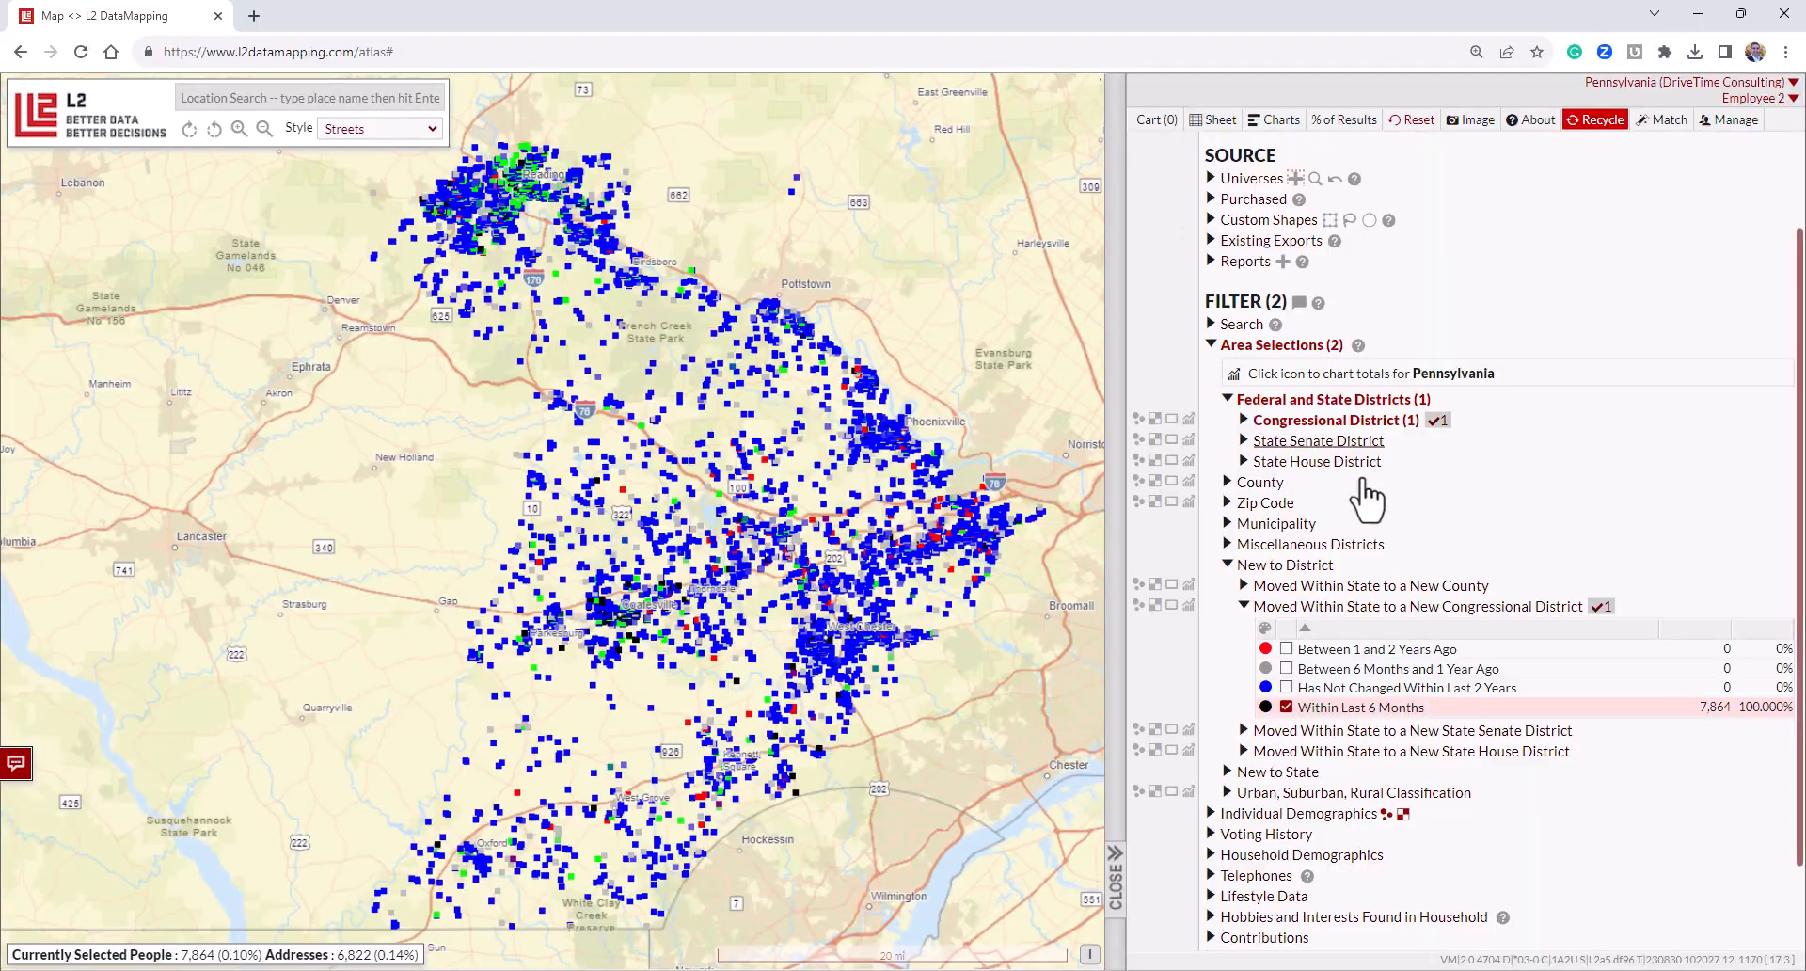
Clear the Within Last 6 Months selection and set the New To State filter to Yes.
scroll(1213, 555, down, 1)
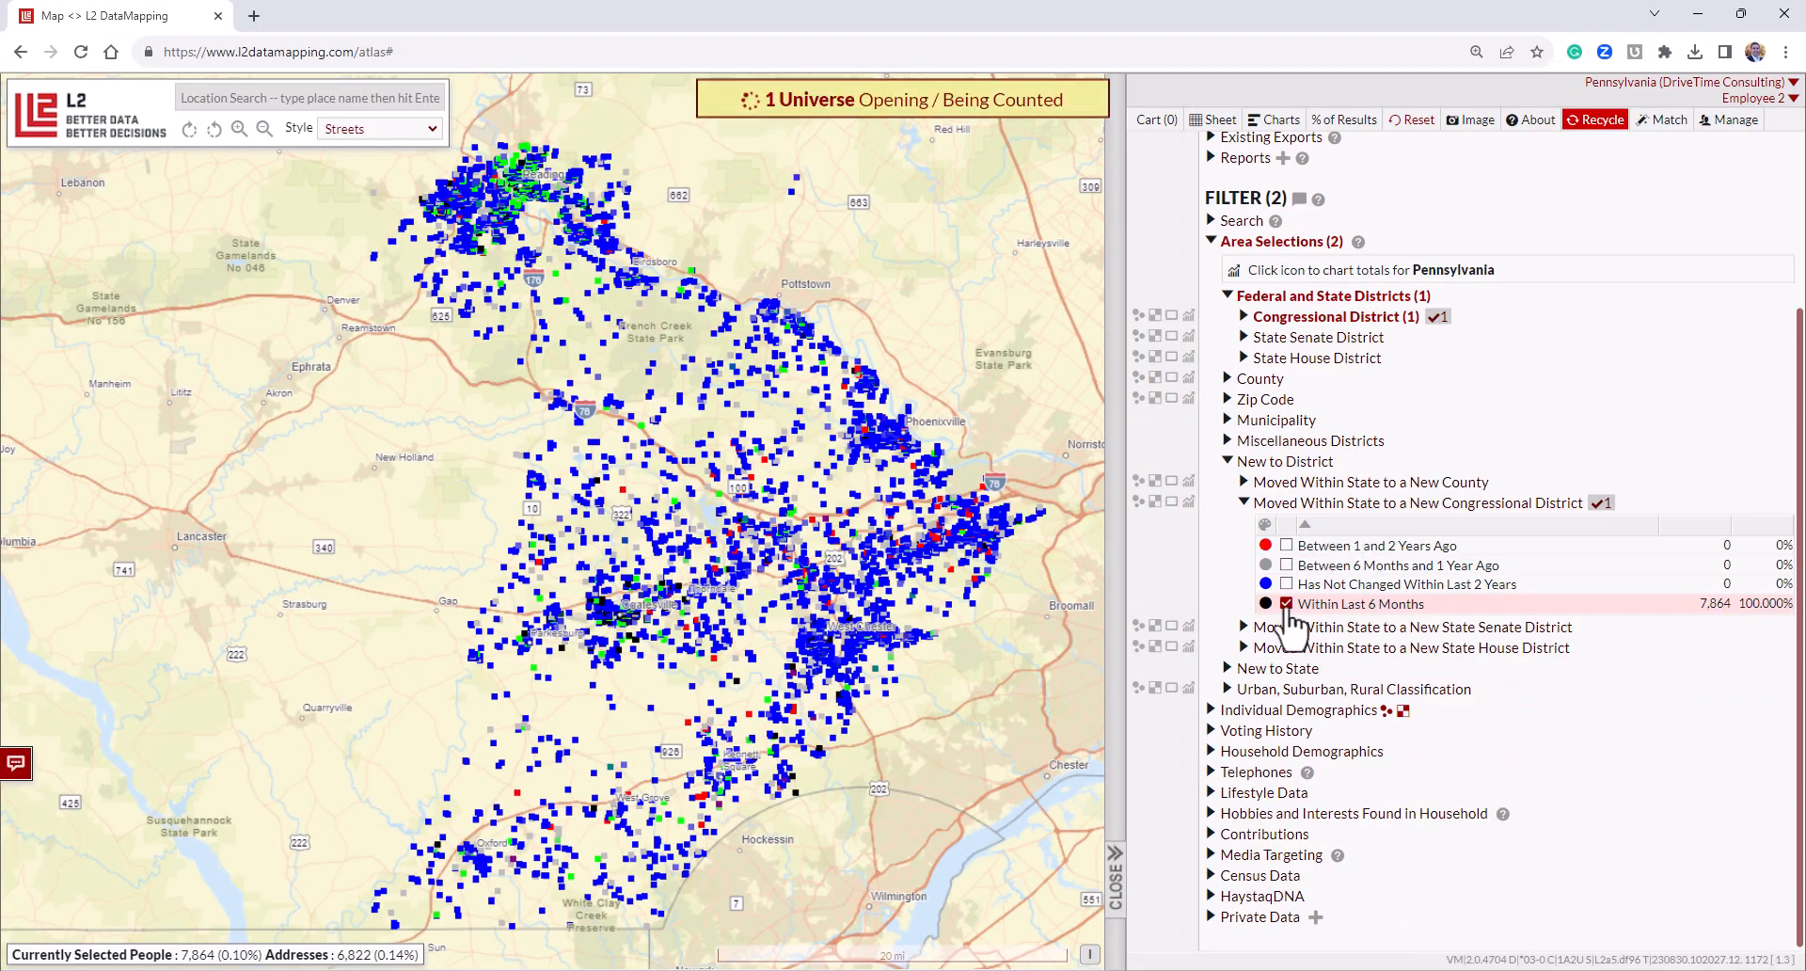
click(1286, 605)
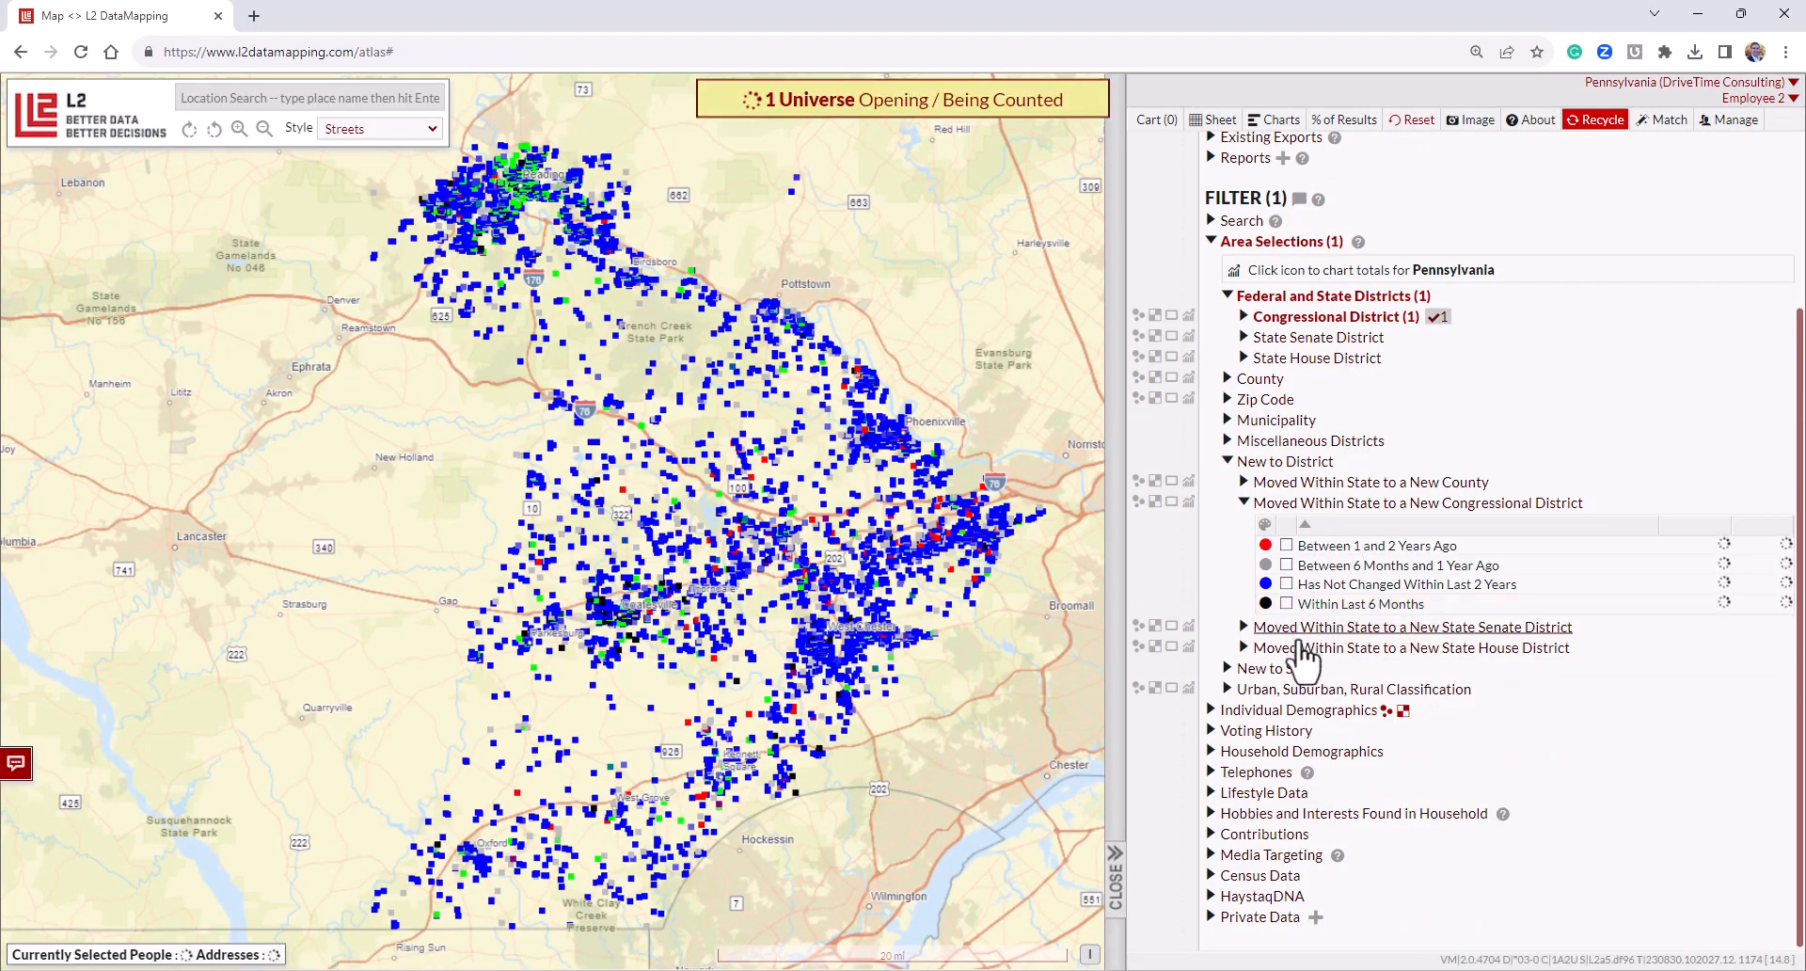
click(1298, 669)
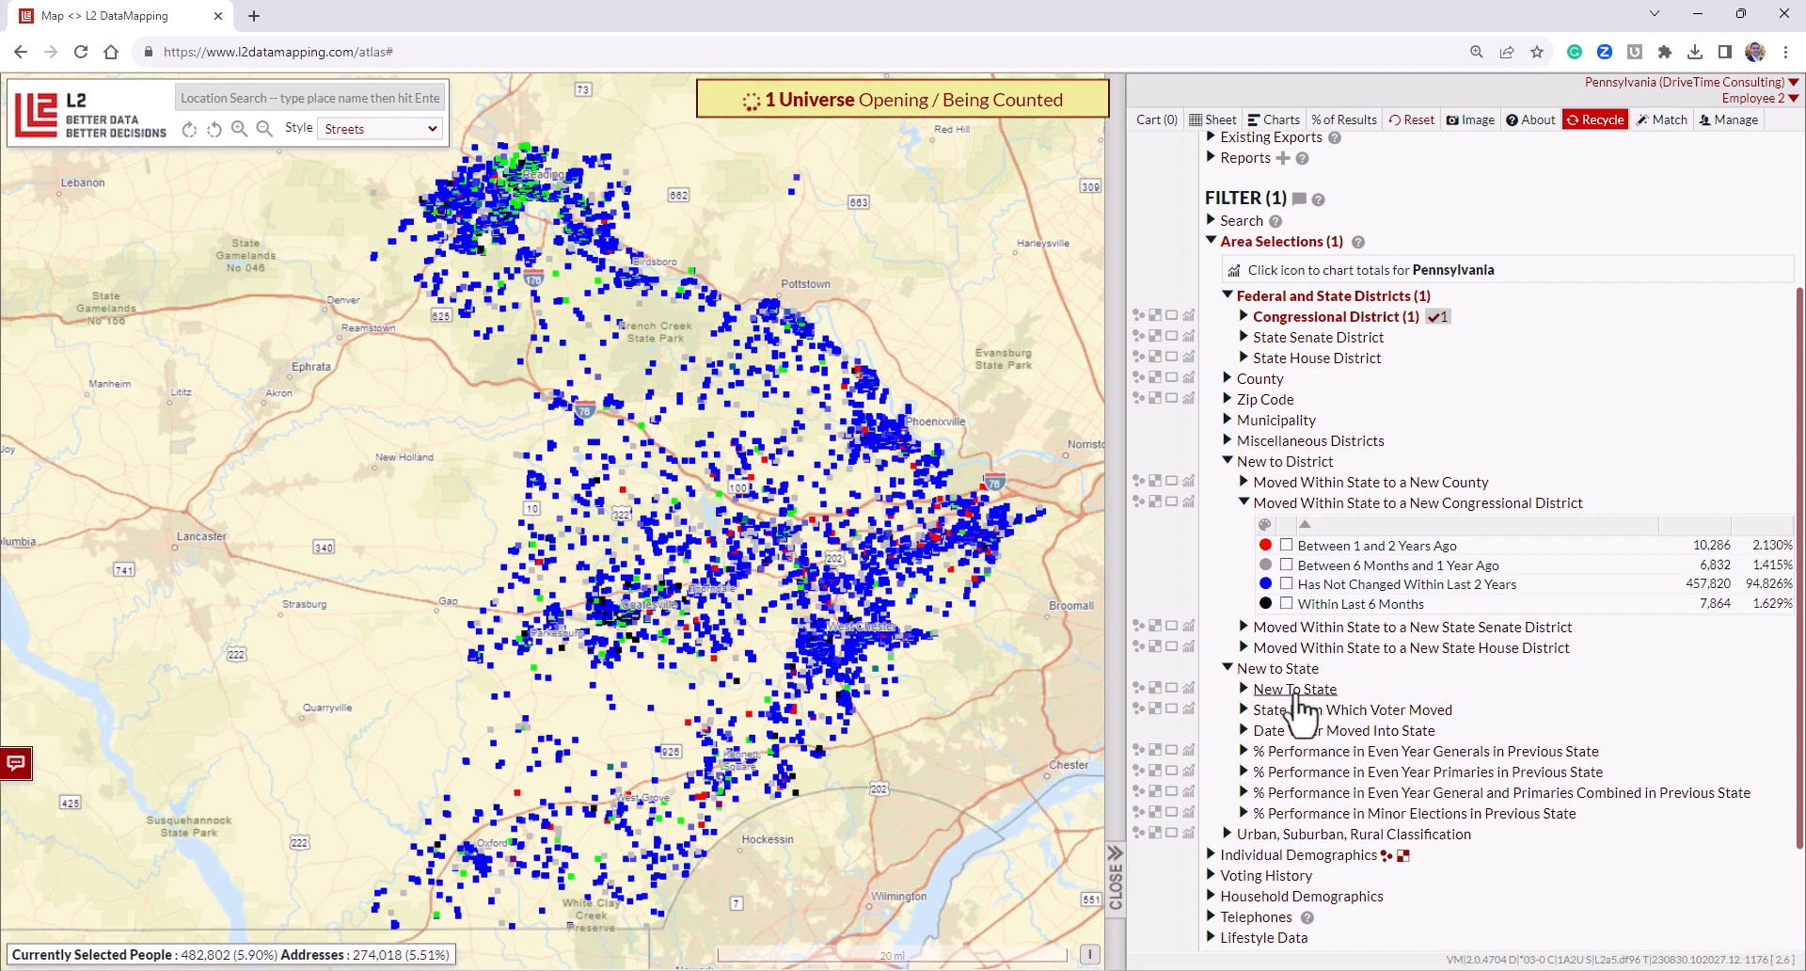
click(1297, 692)
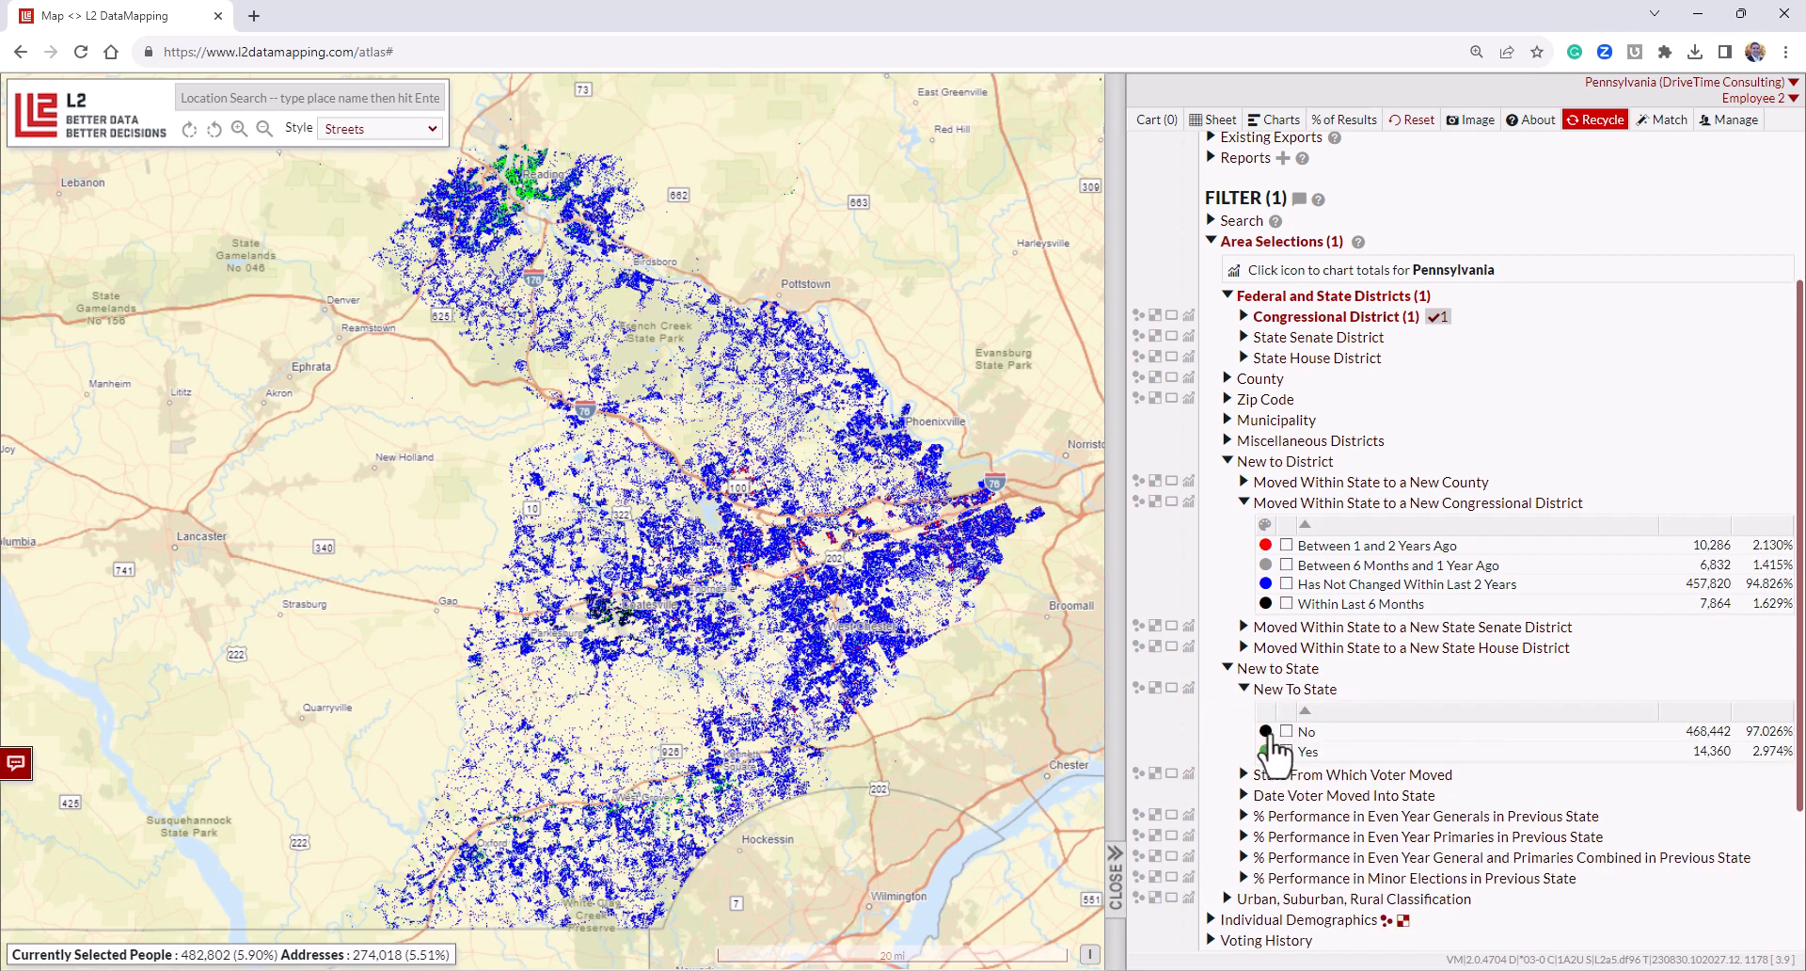
click(1286, 750)
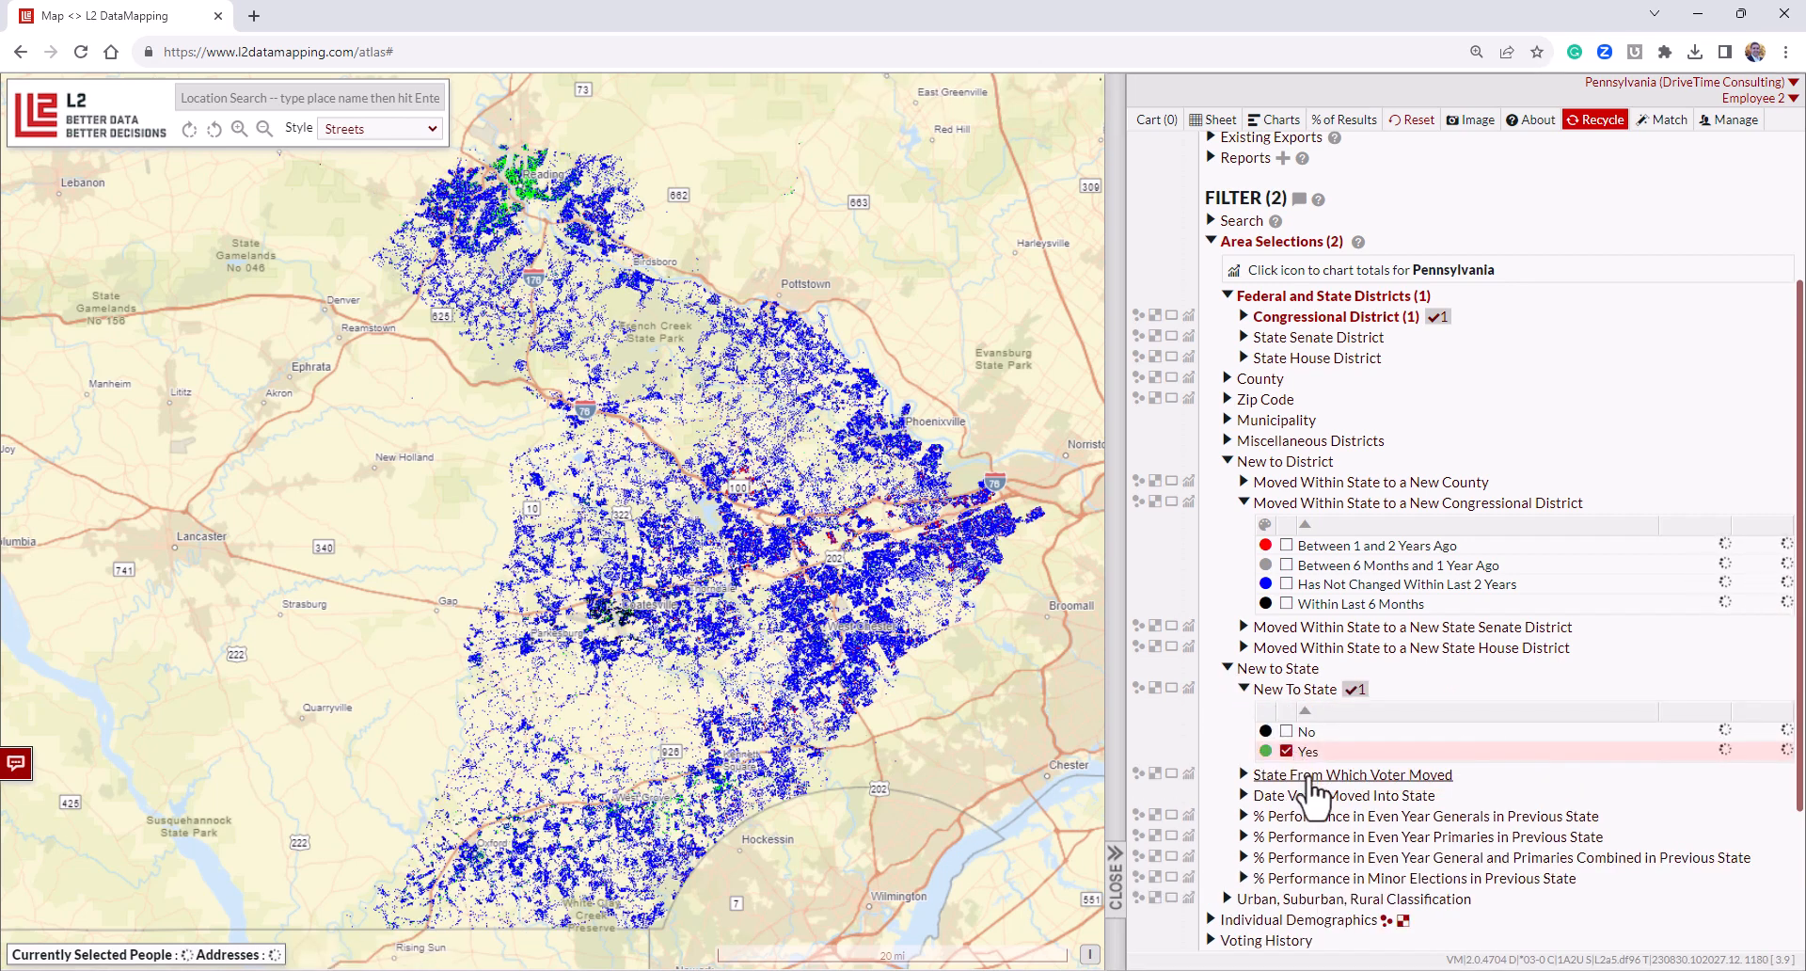
Expand the Date Voter Moved Into State filter and open the calendar for its On and After date.
click(1309, 798)
scroll(1411, 734, down, 3)
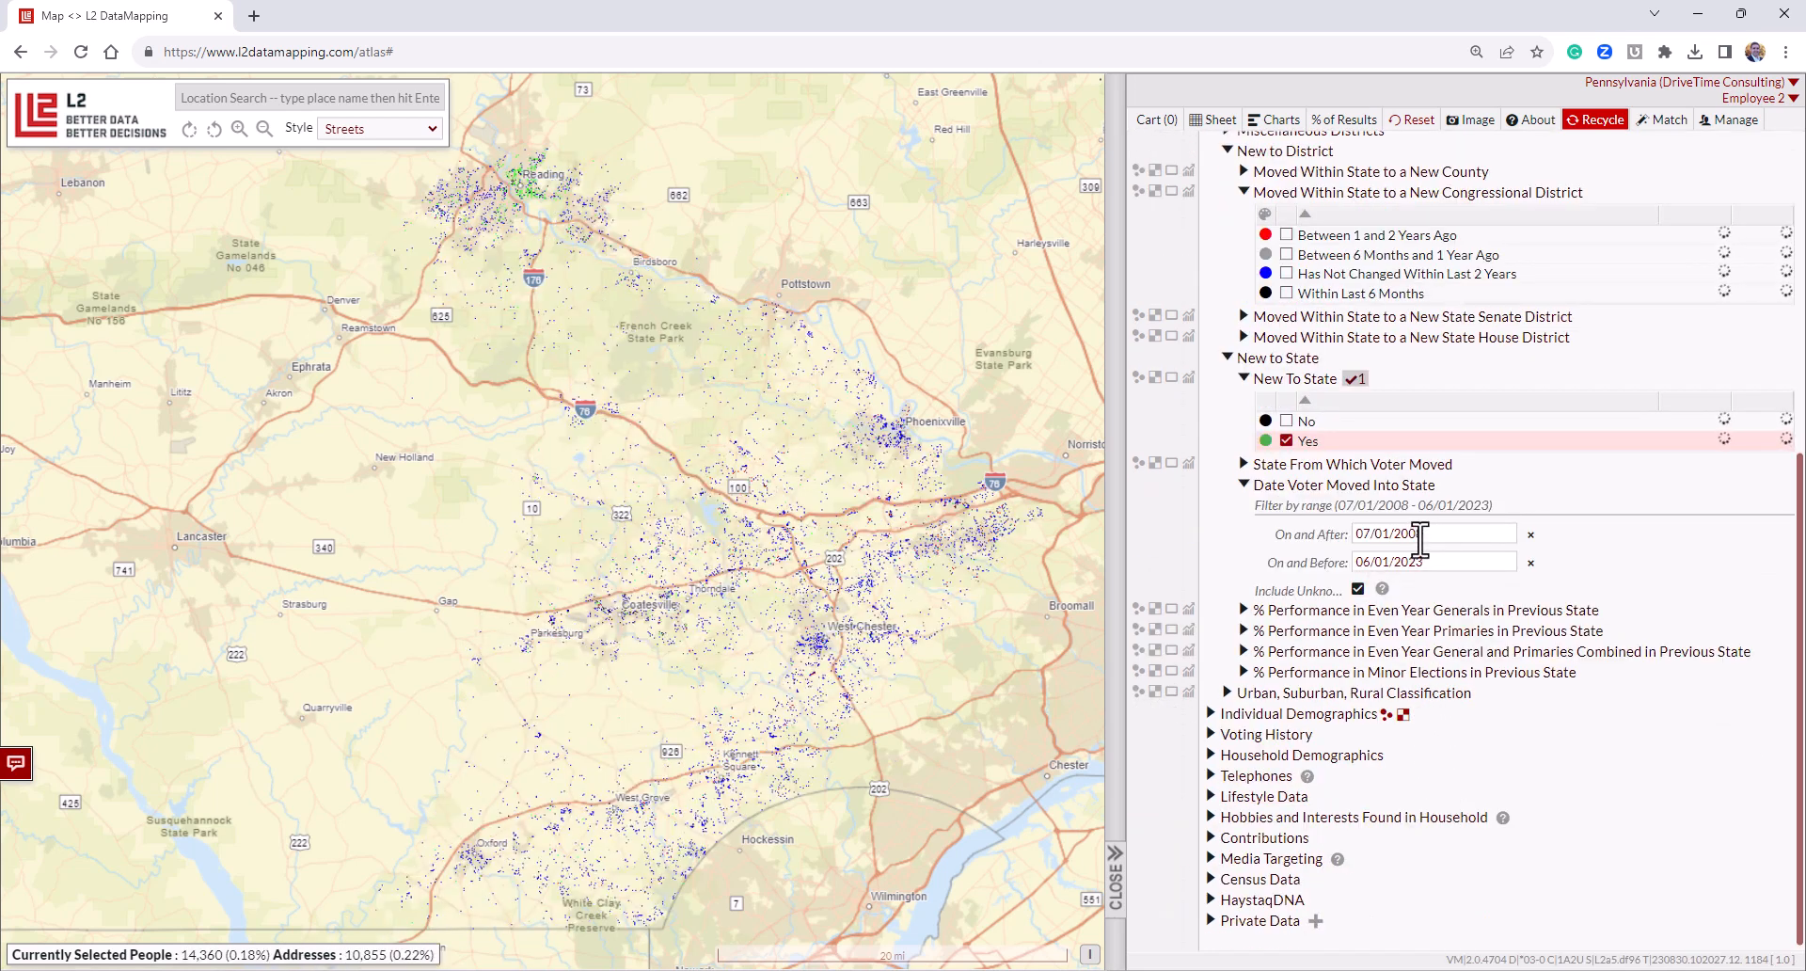
click(1415, 536)
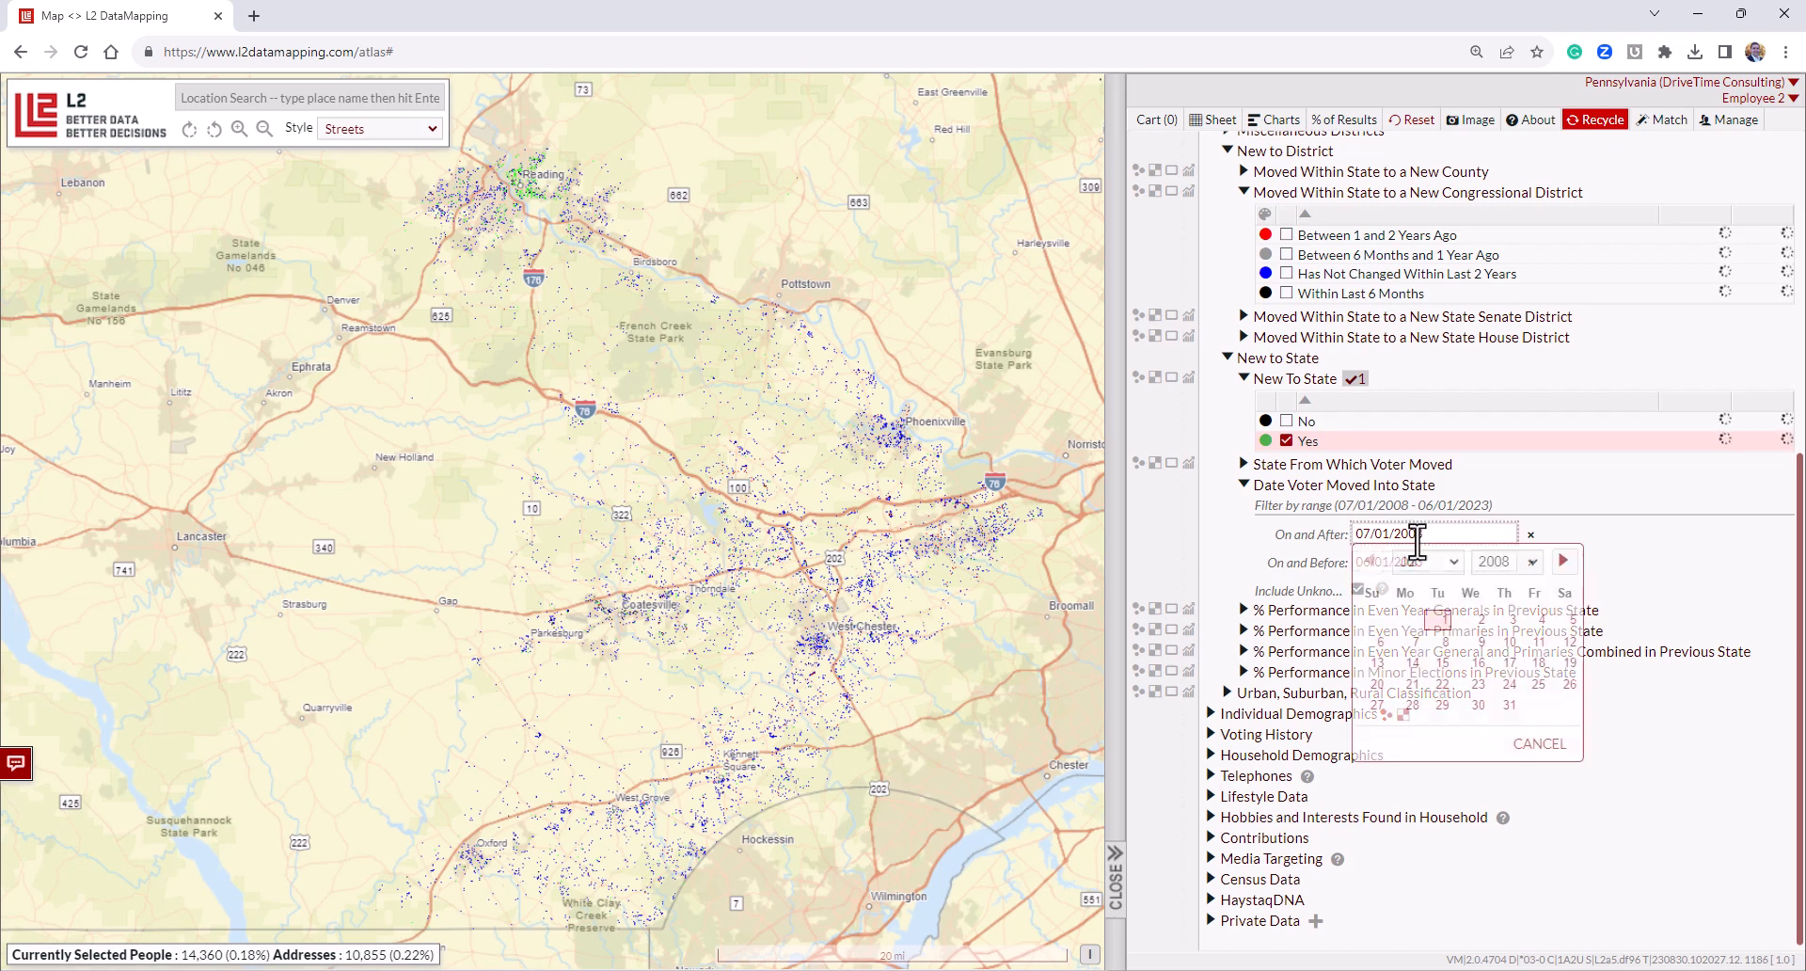
click(1409, 560)
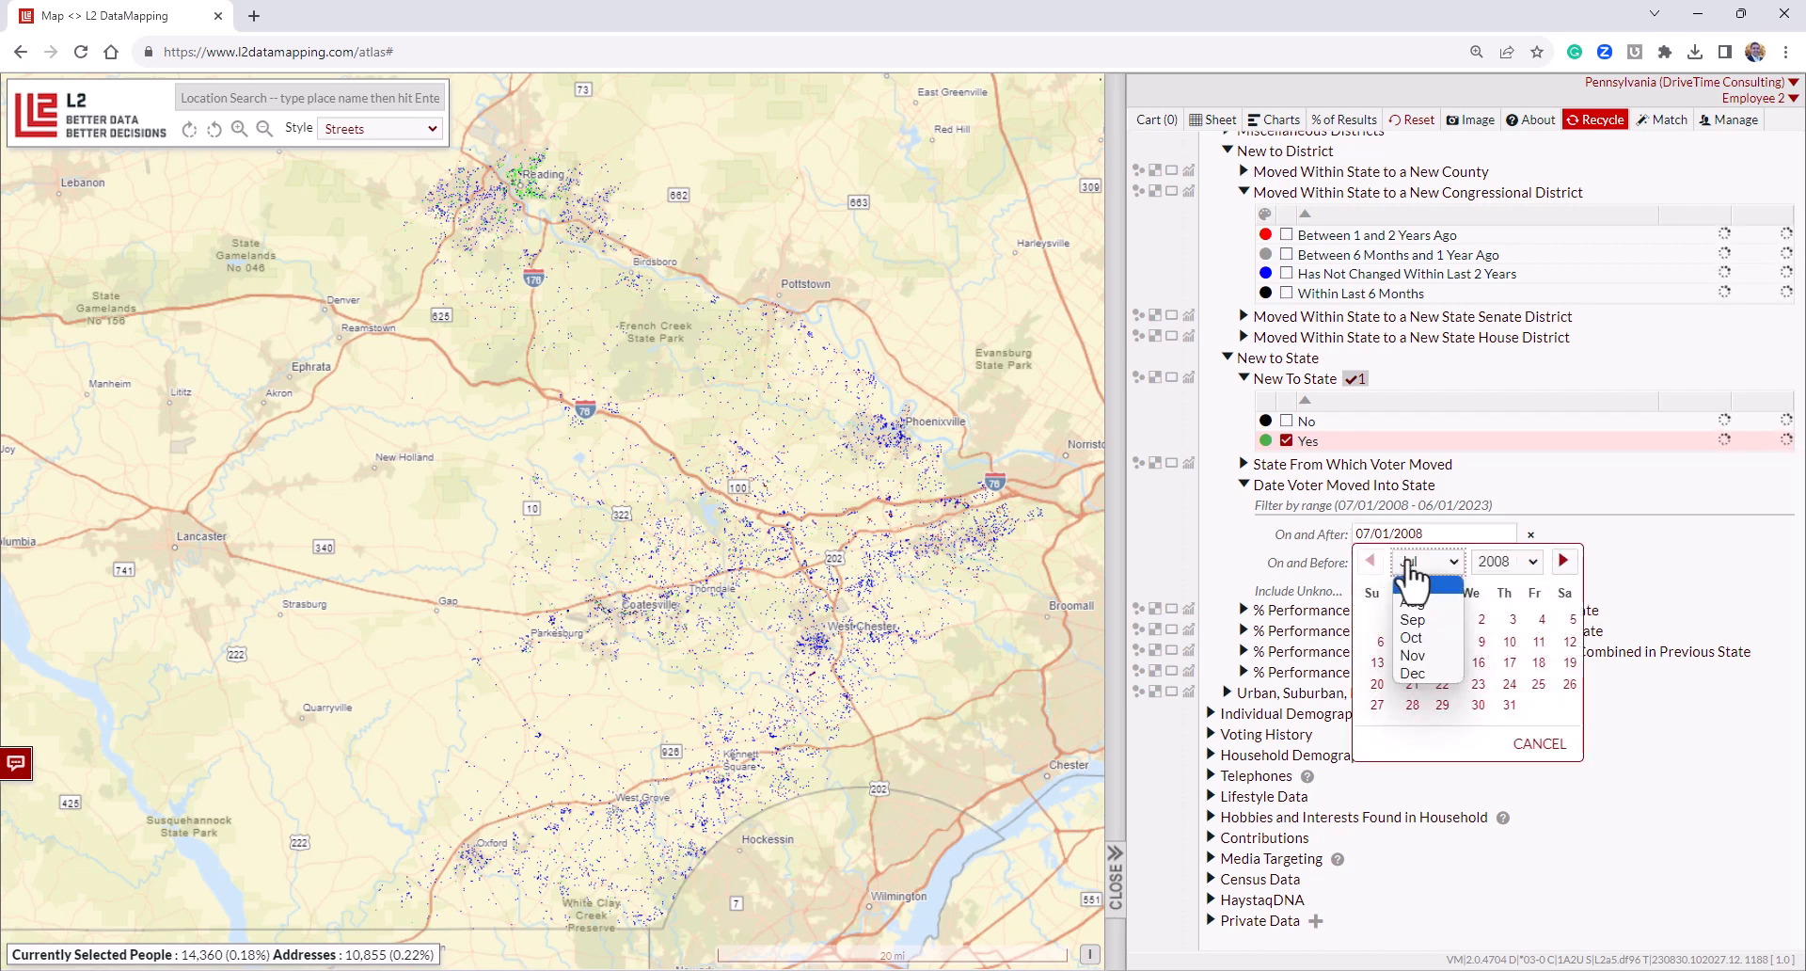
click(1389, 568)
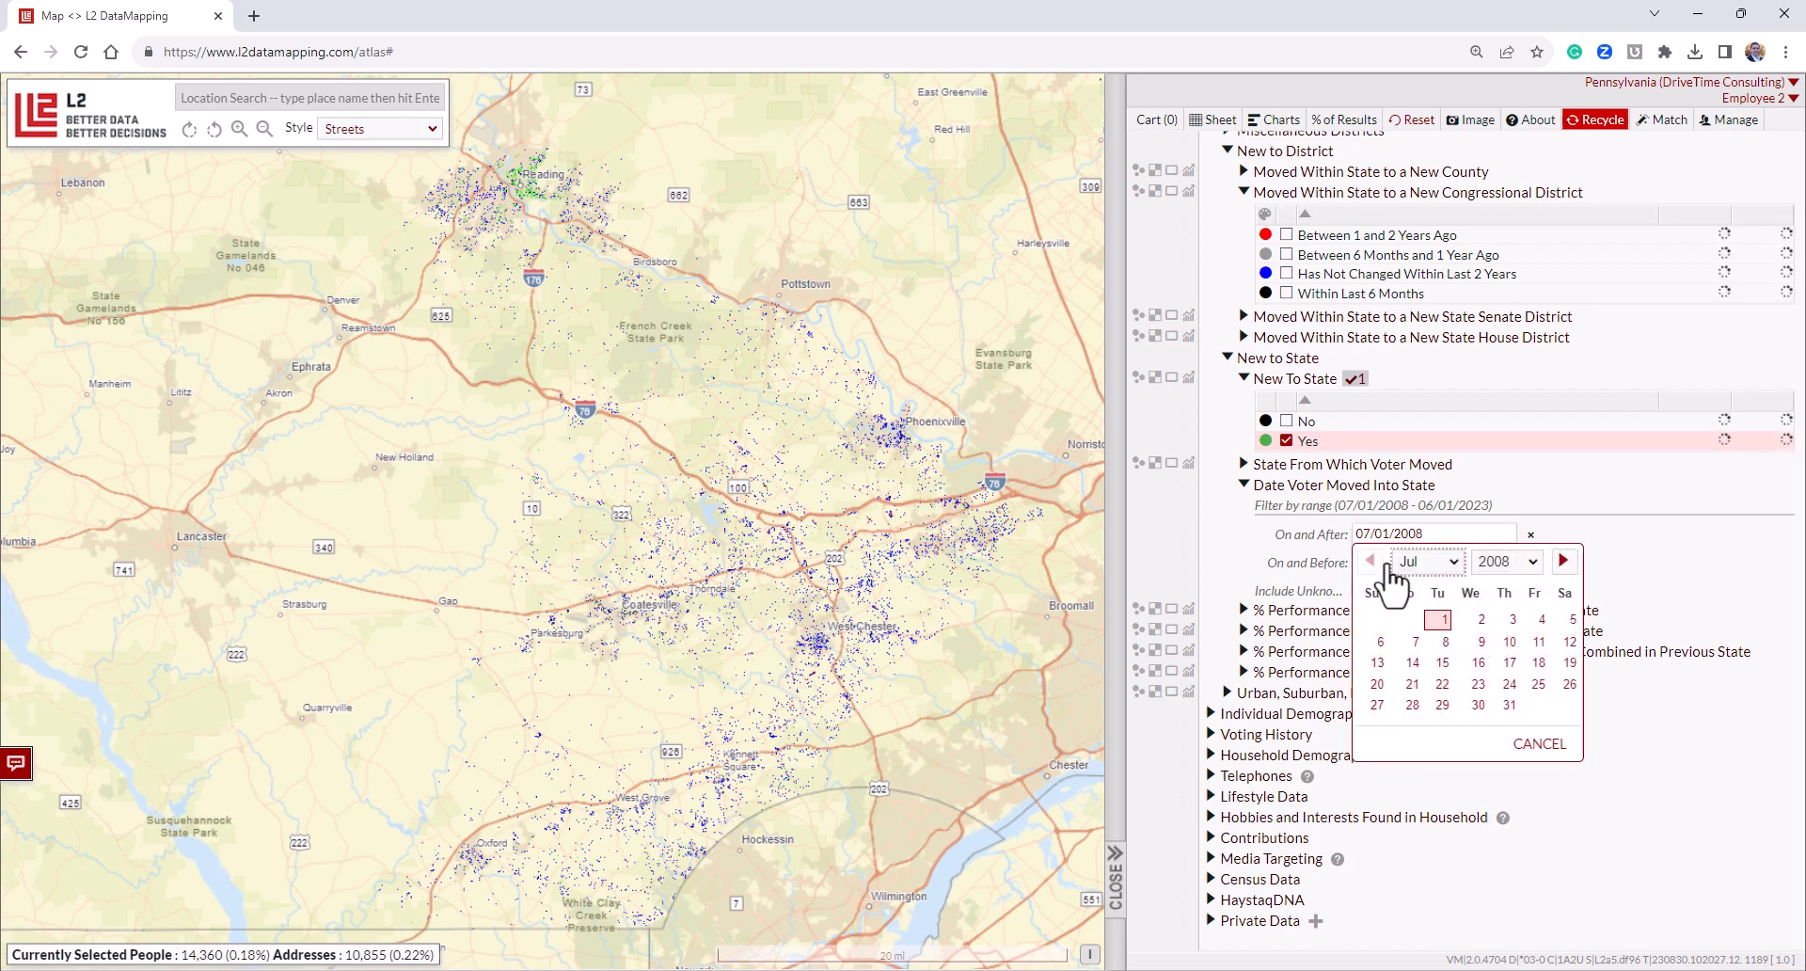
click(1563, 561)
click(1563, 561)
click(1563, 561)
click(1563, 561)
click(1563, 561)
click(1563, 561)
click(1563, 561)
click(1563, 560)
click(1564, 561)
click(1564, 560)
click(1563, 561)
click(1563, 560)
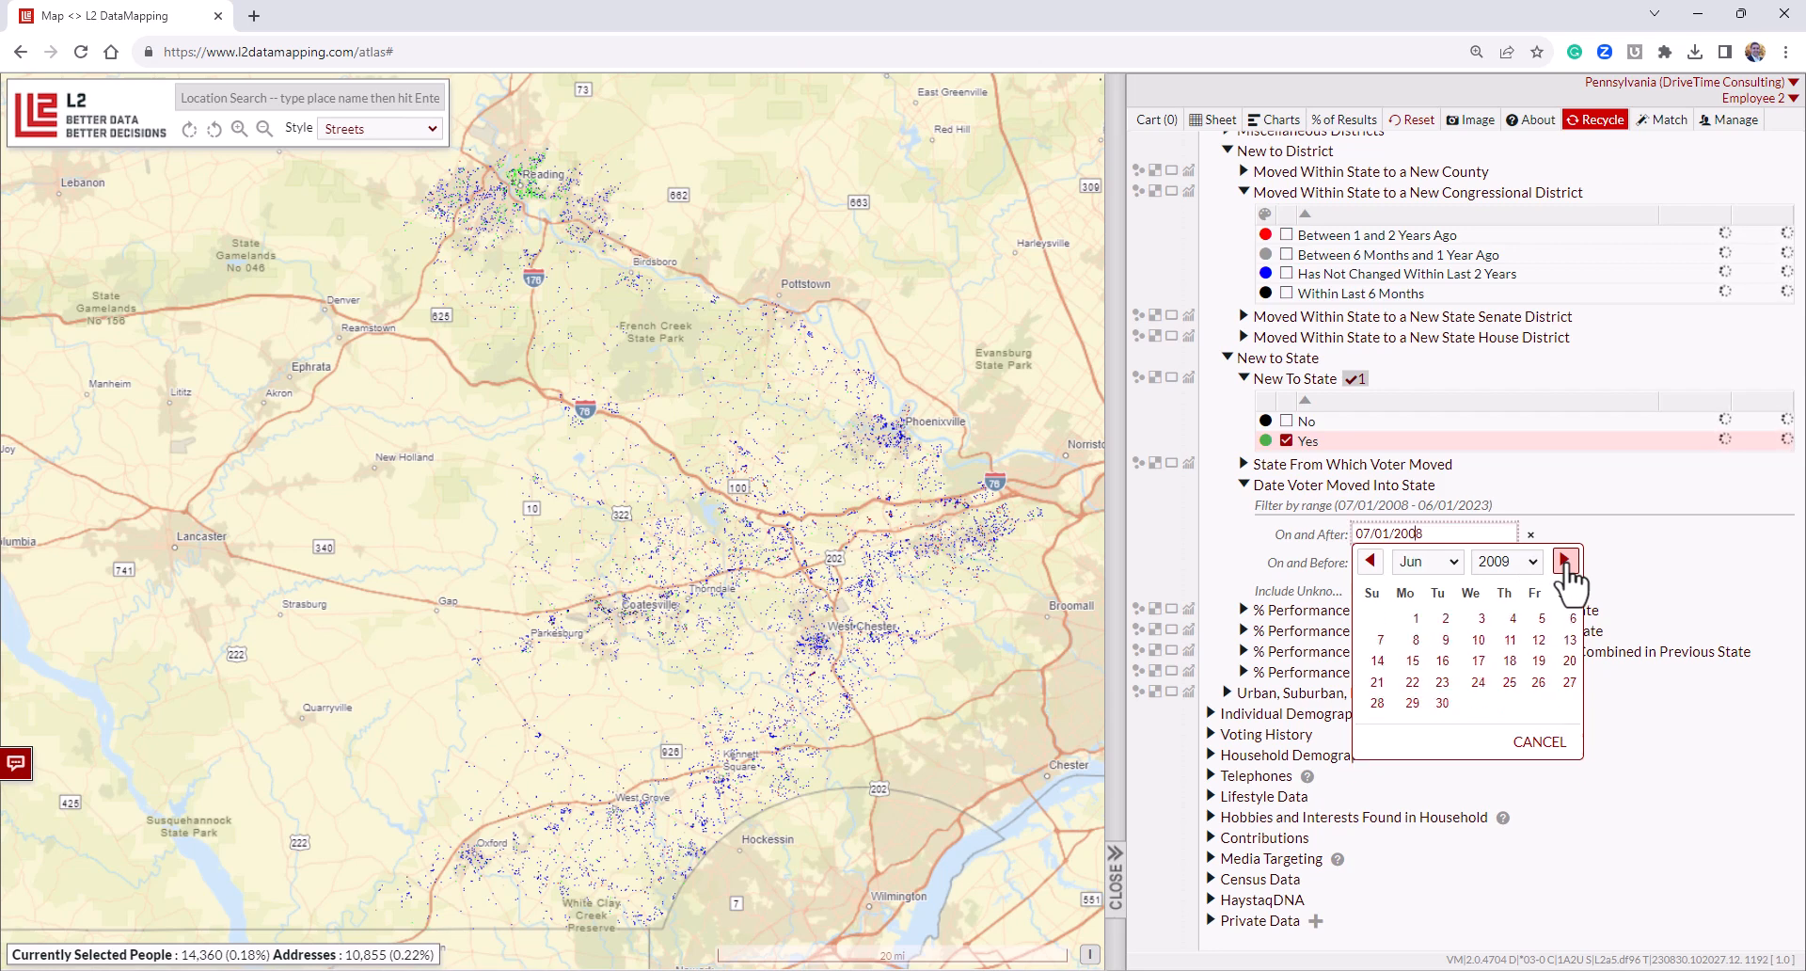
Set the On and After date of Date Voter Moved Into State to 01/01/2023 and exclude unknown dates.
click(1505, 561)
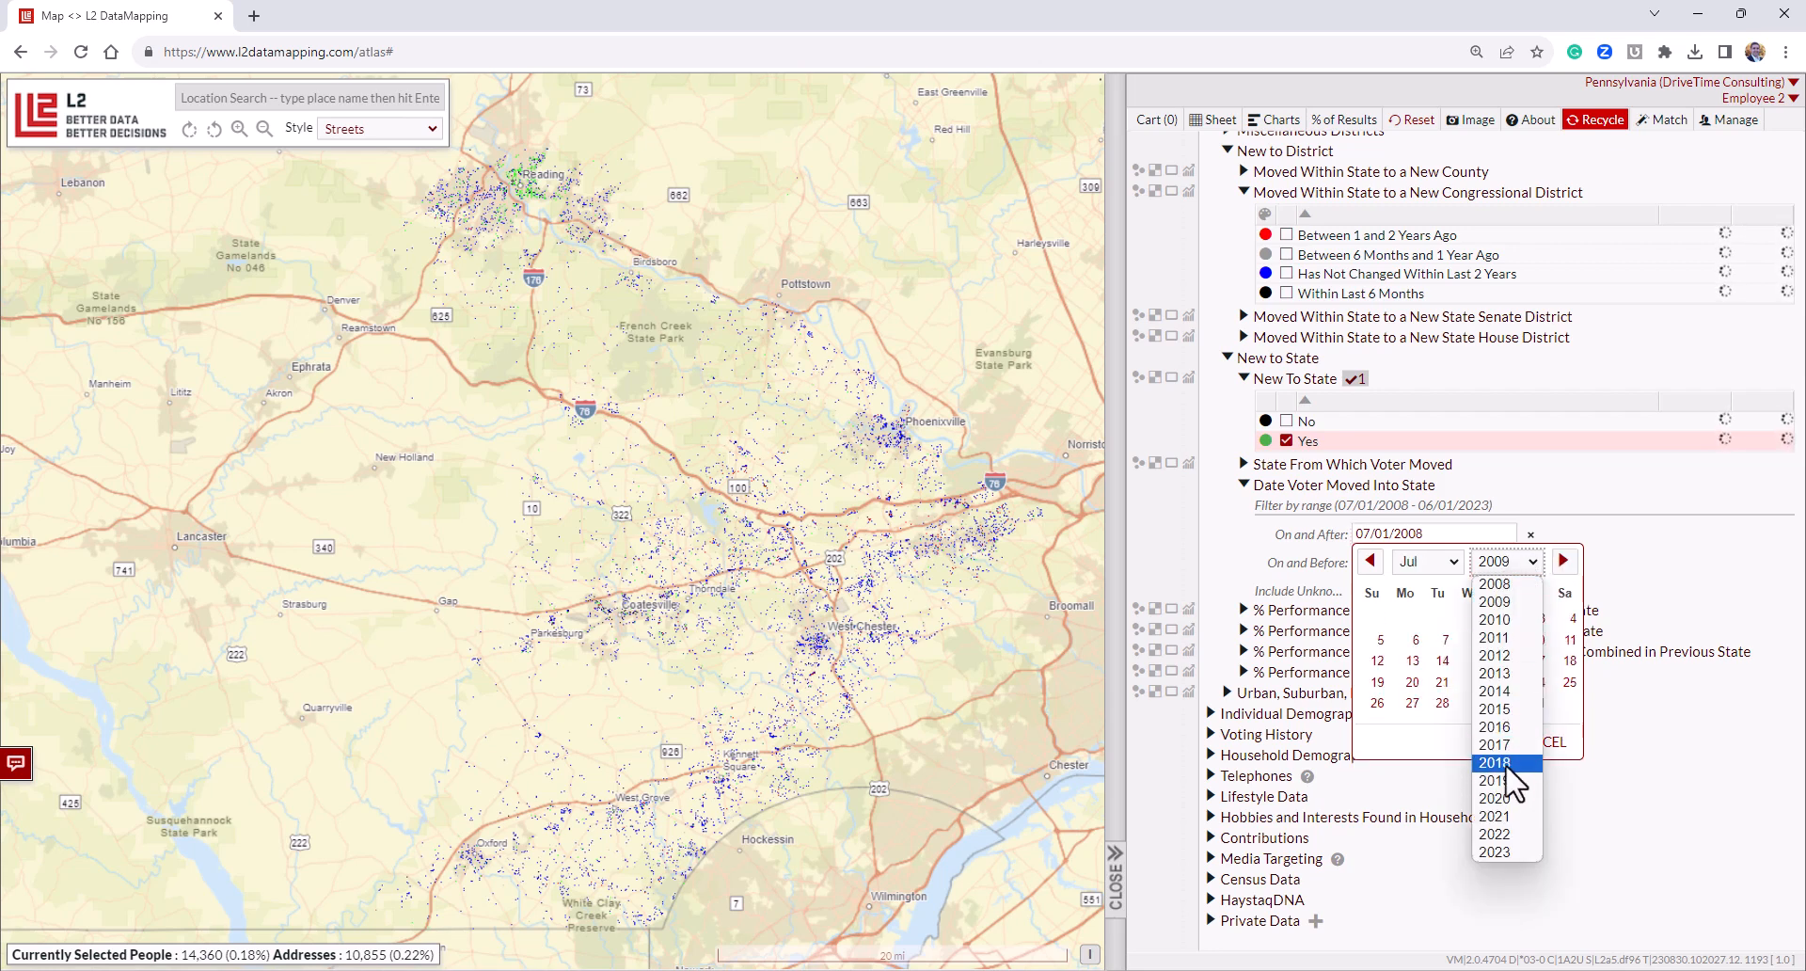
click(1503, 835)
click(1521, 565)
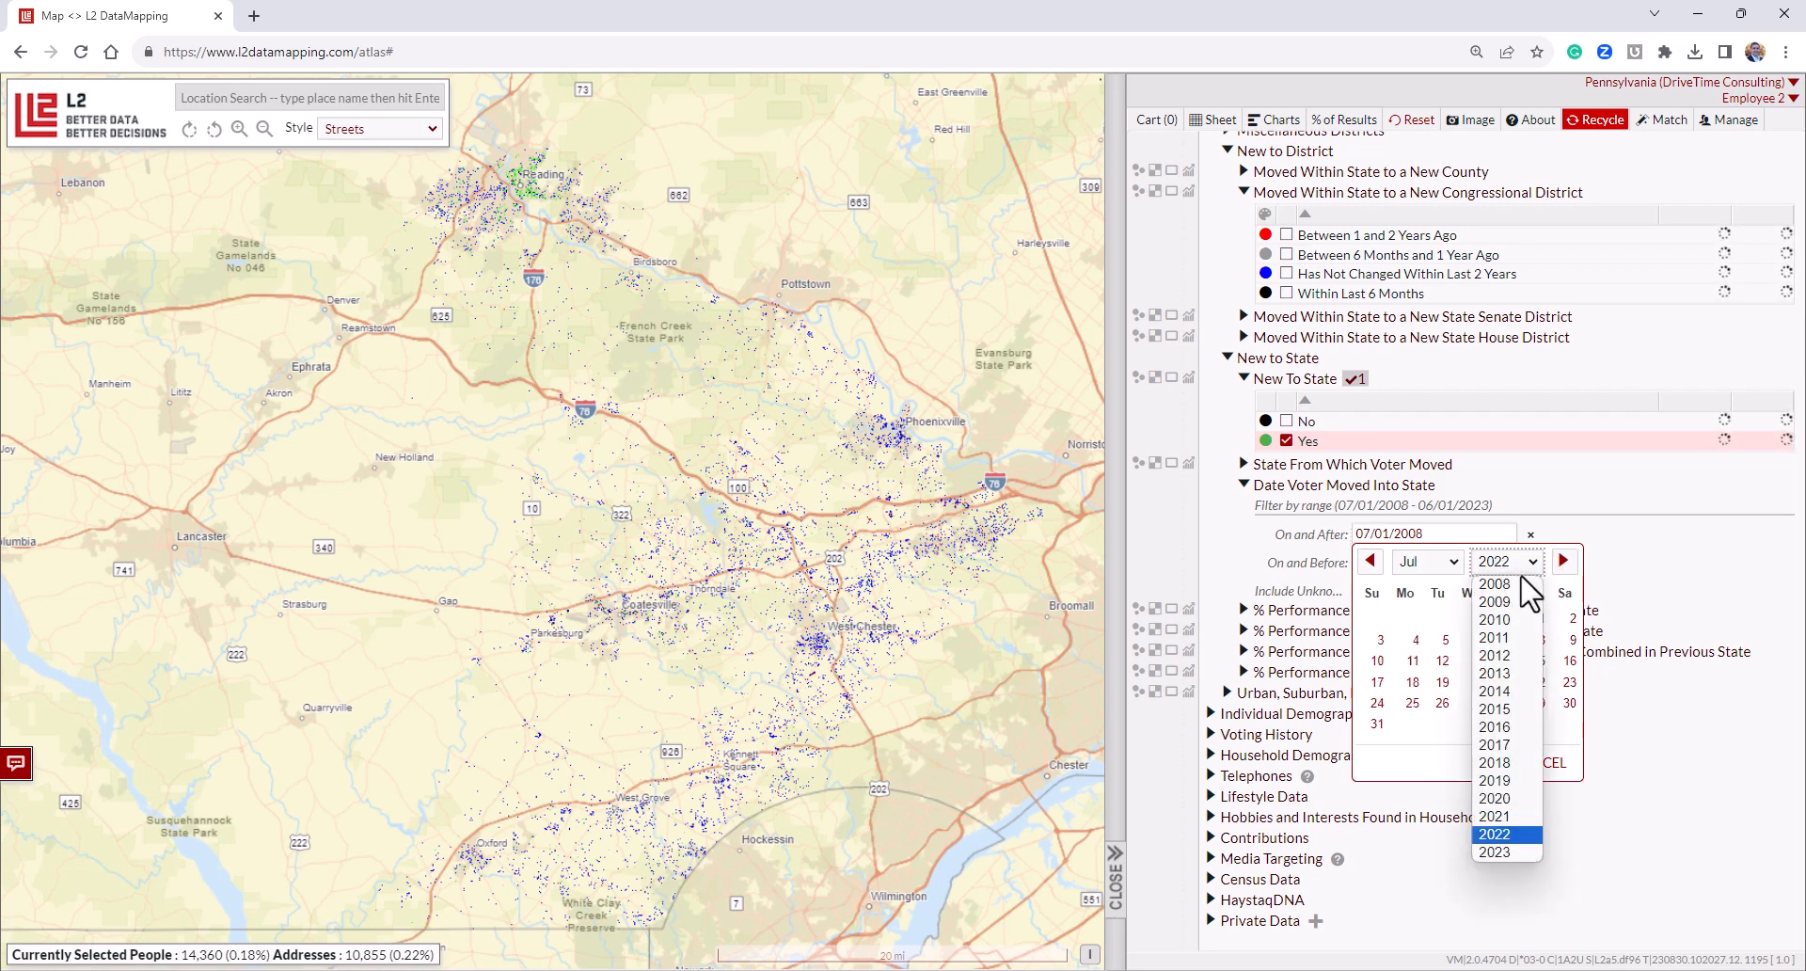
click(1516, 846)
click(1443, 564)
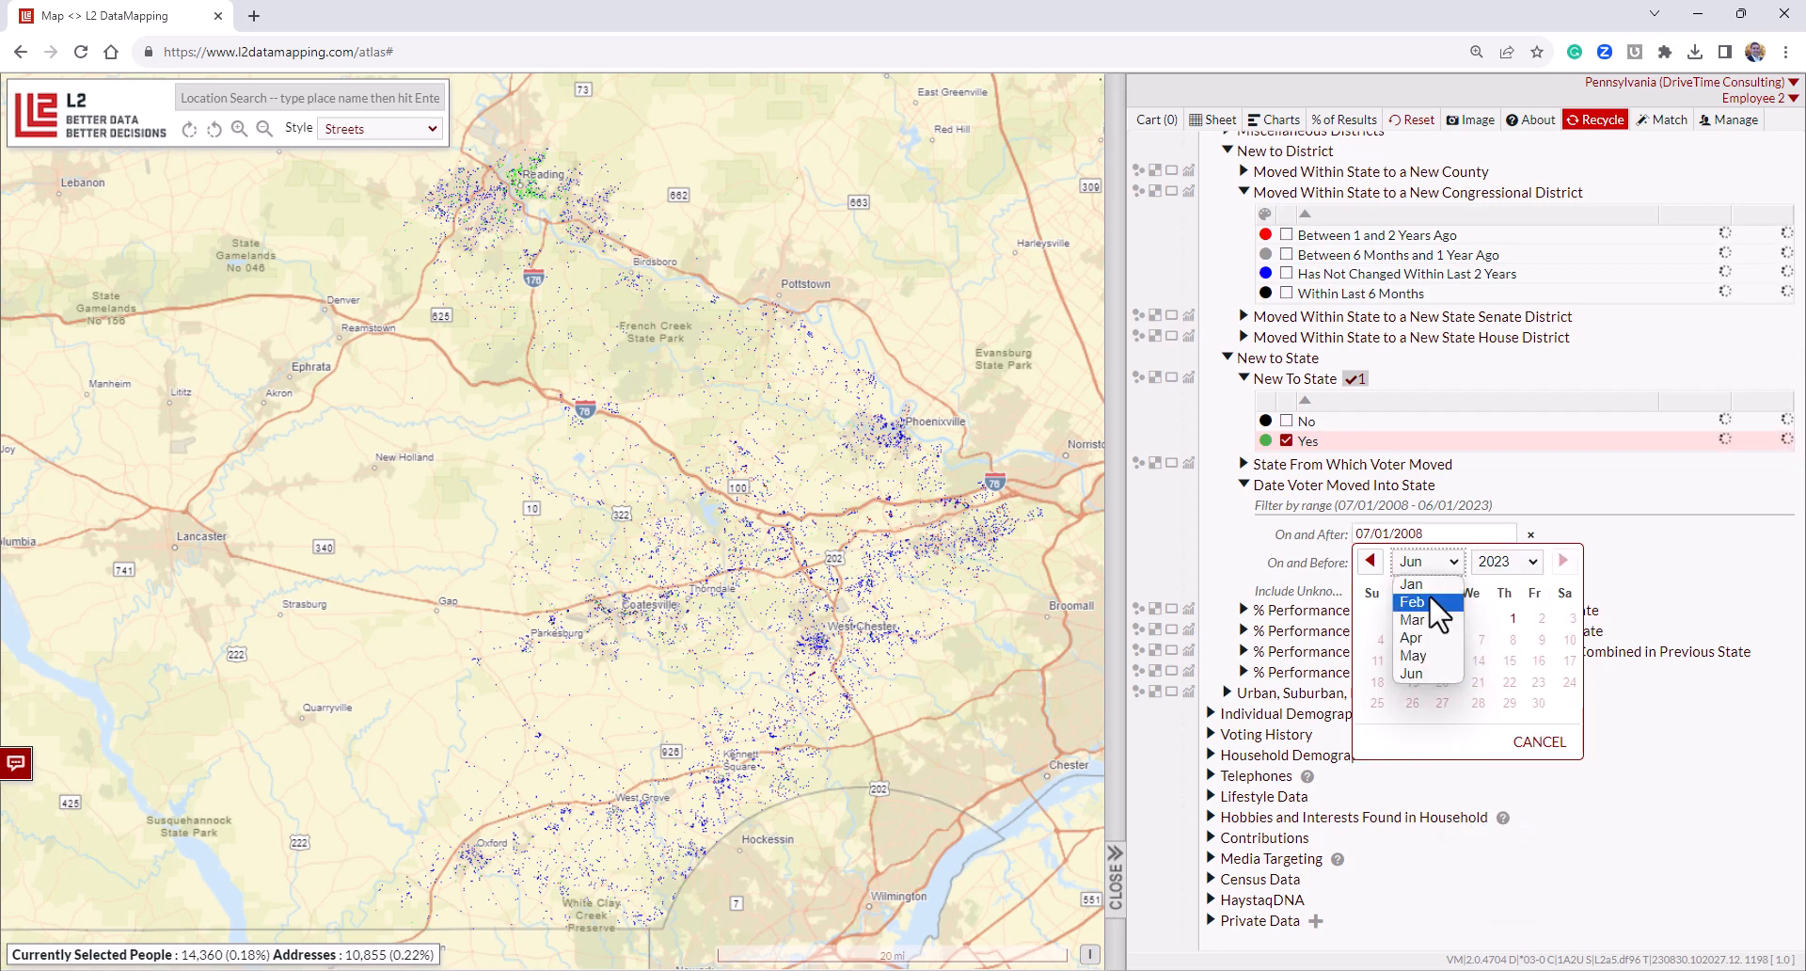
click(1430, 602)
click(1430, 563)
click(1436, 591)
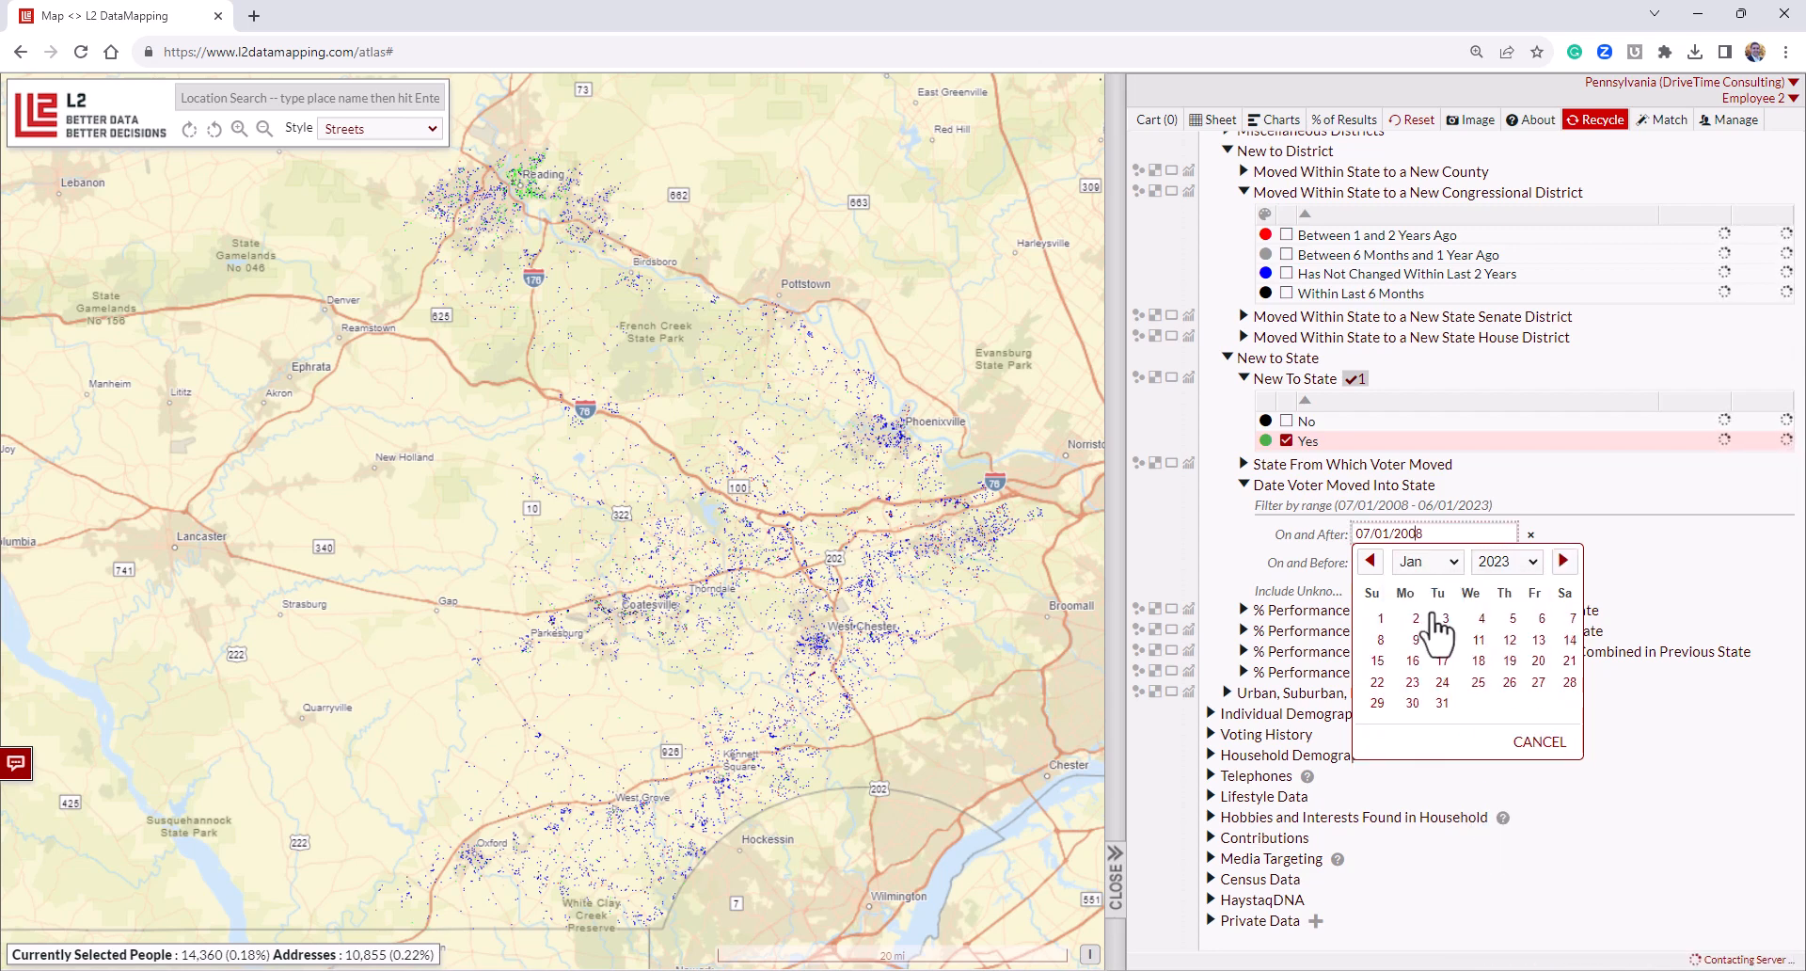
click(1377, 618)
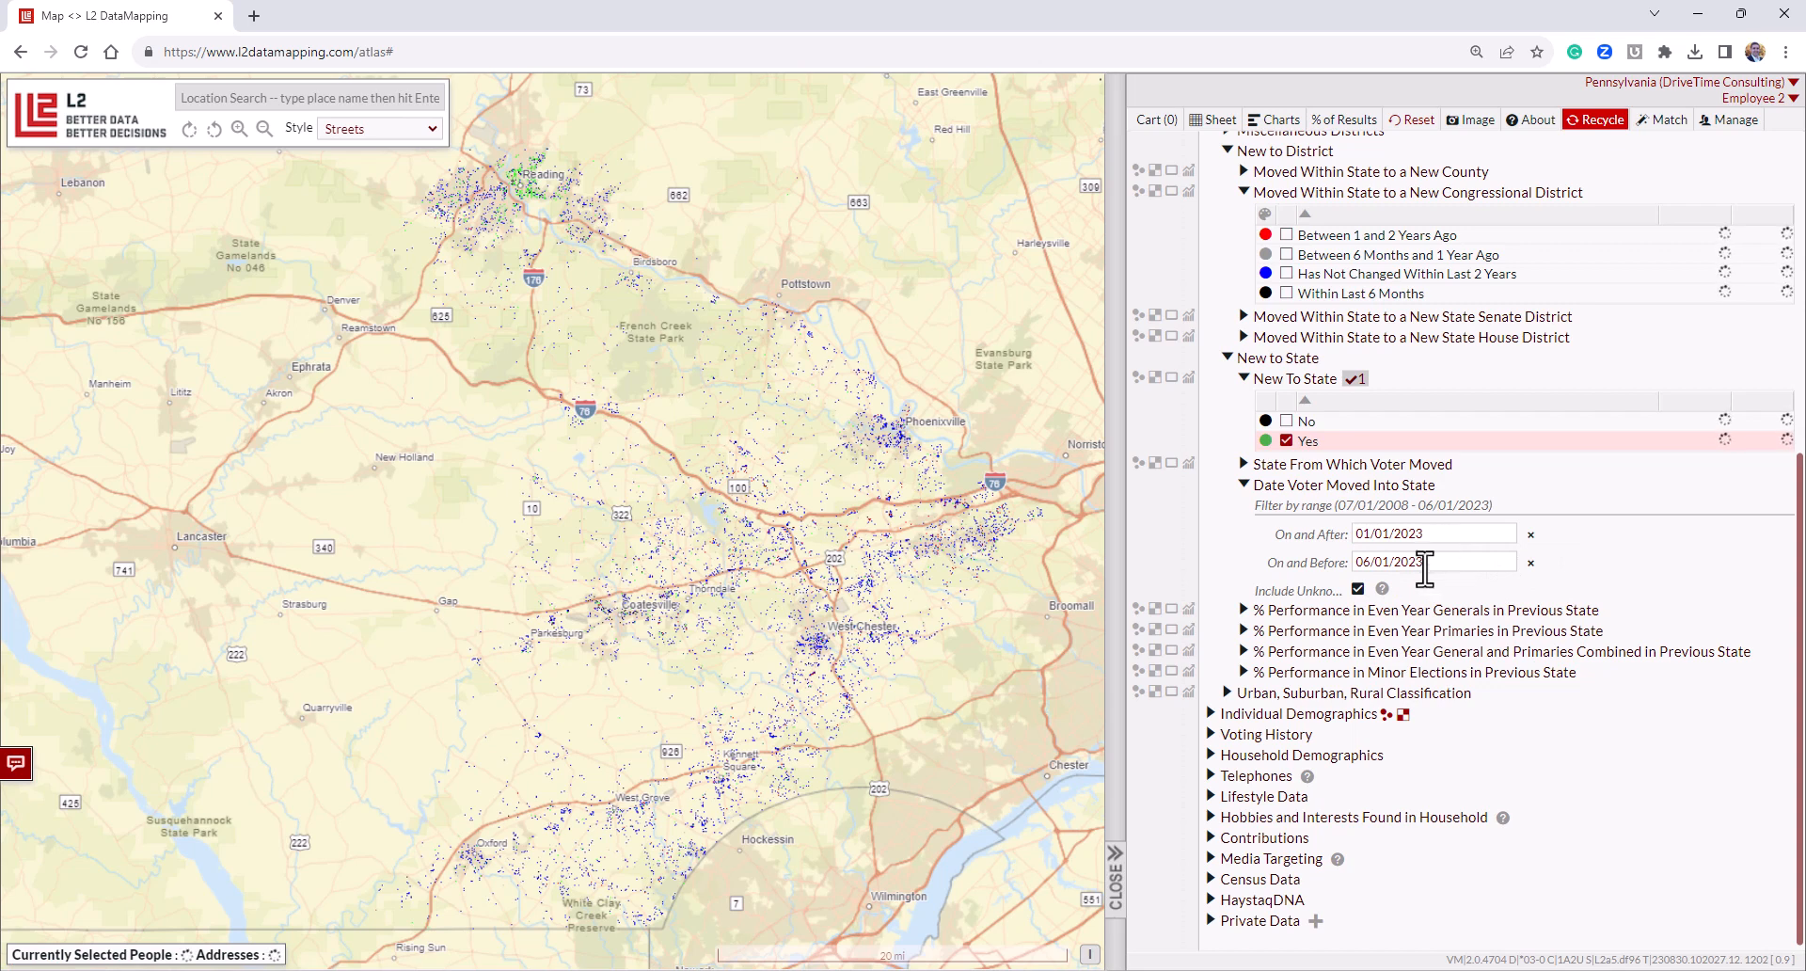
click(1358, 591)
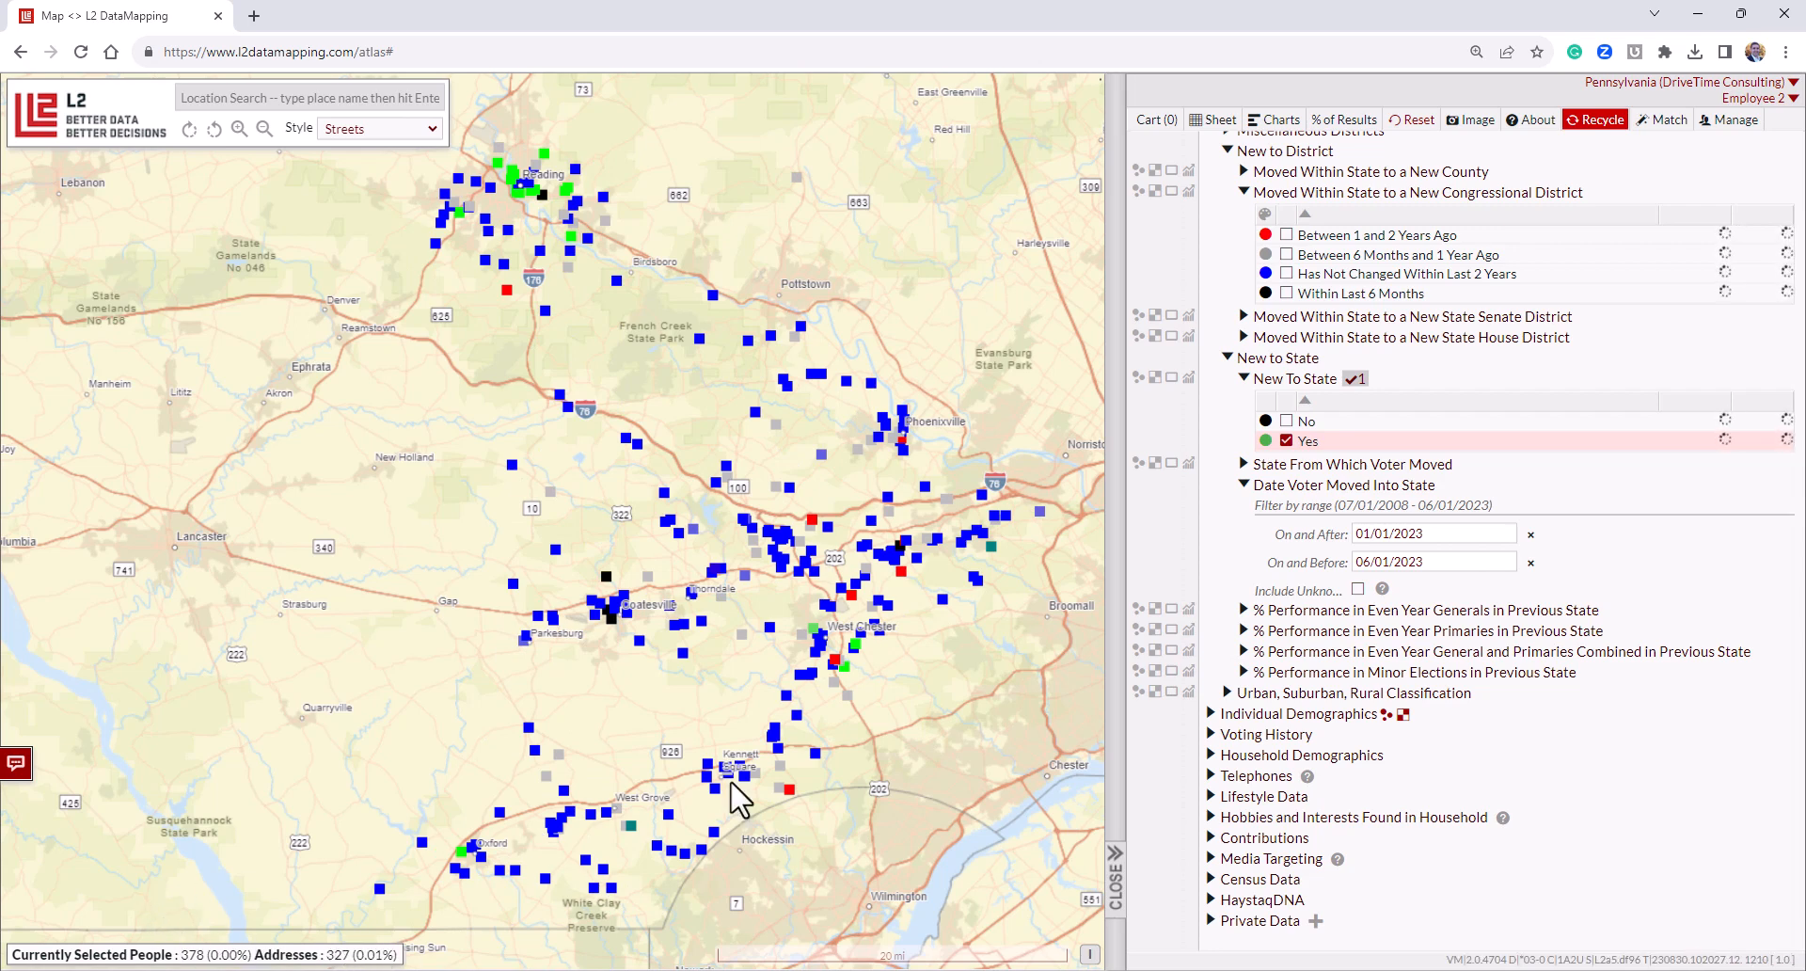
Create a universe named "2023 New Movers" from the current filters, close the progress popup and list the saved universes.
scroll(1476, 515, up, 5)
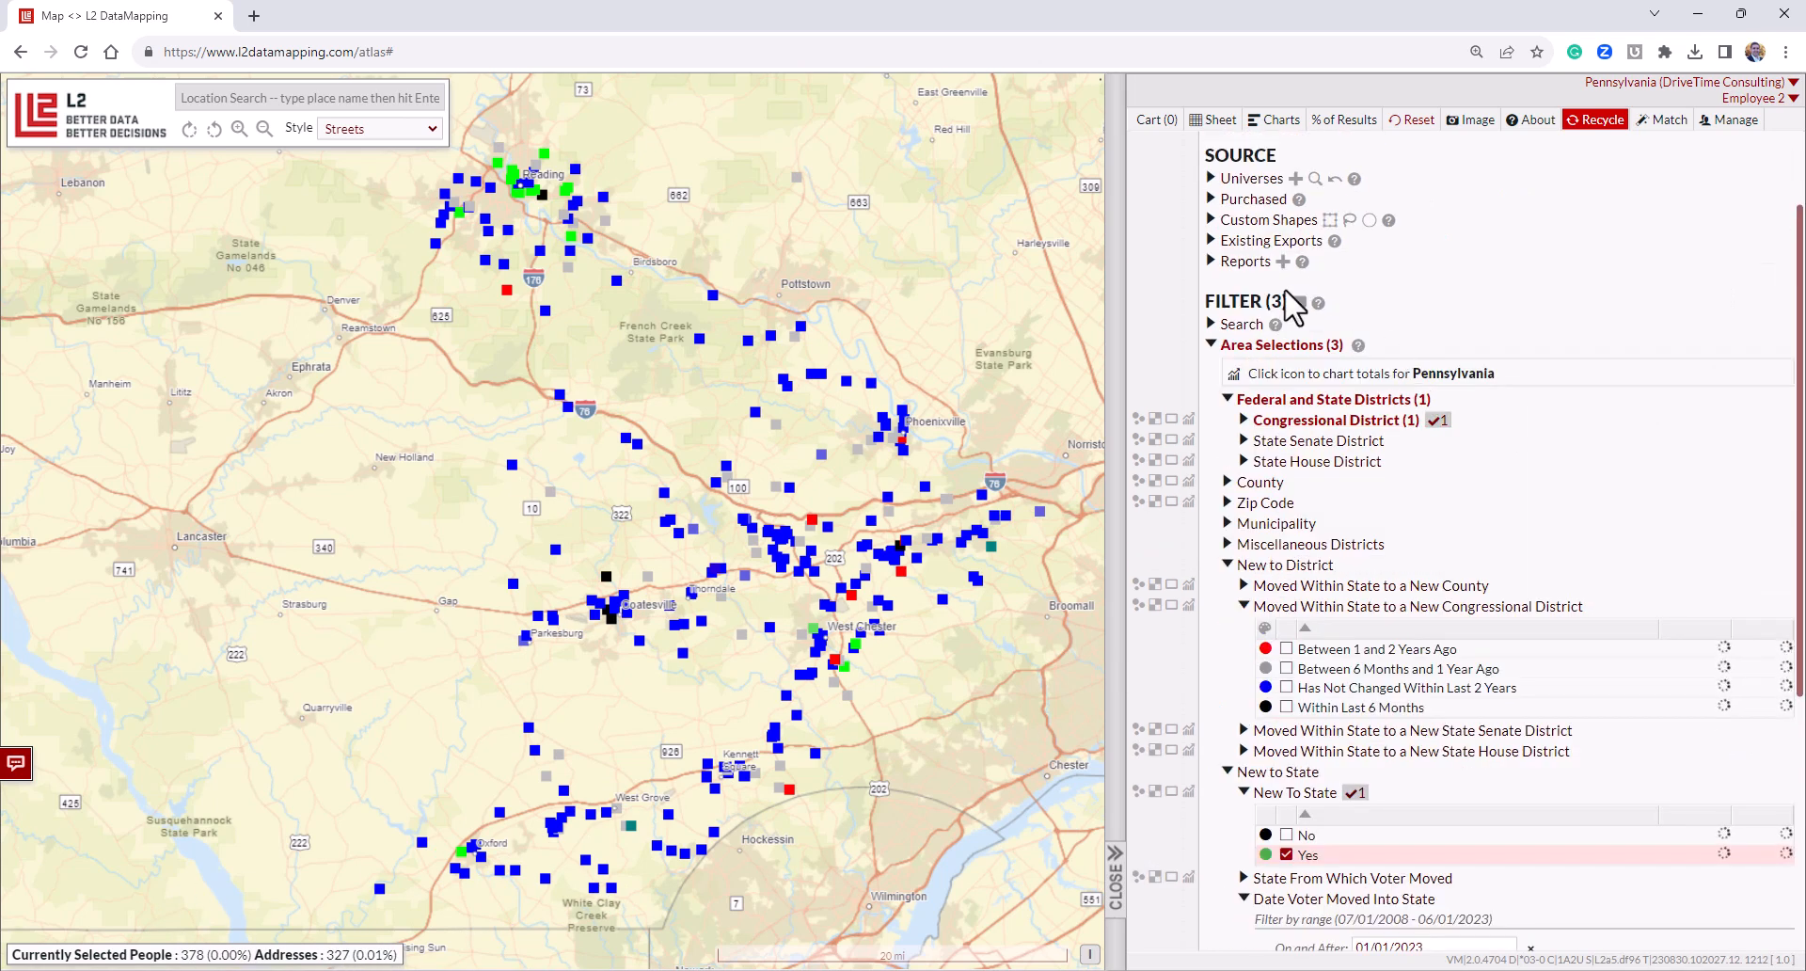
click(1294, 180)
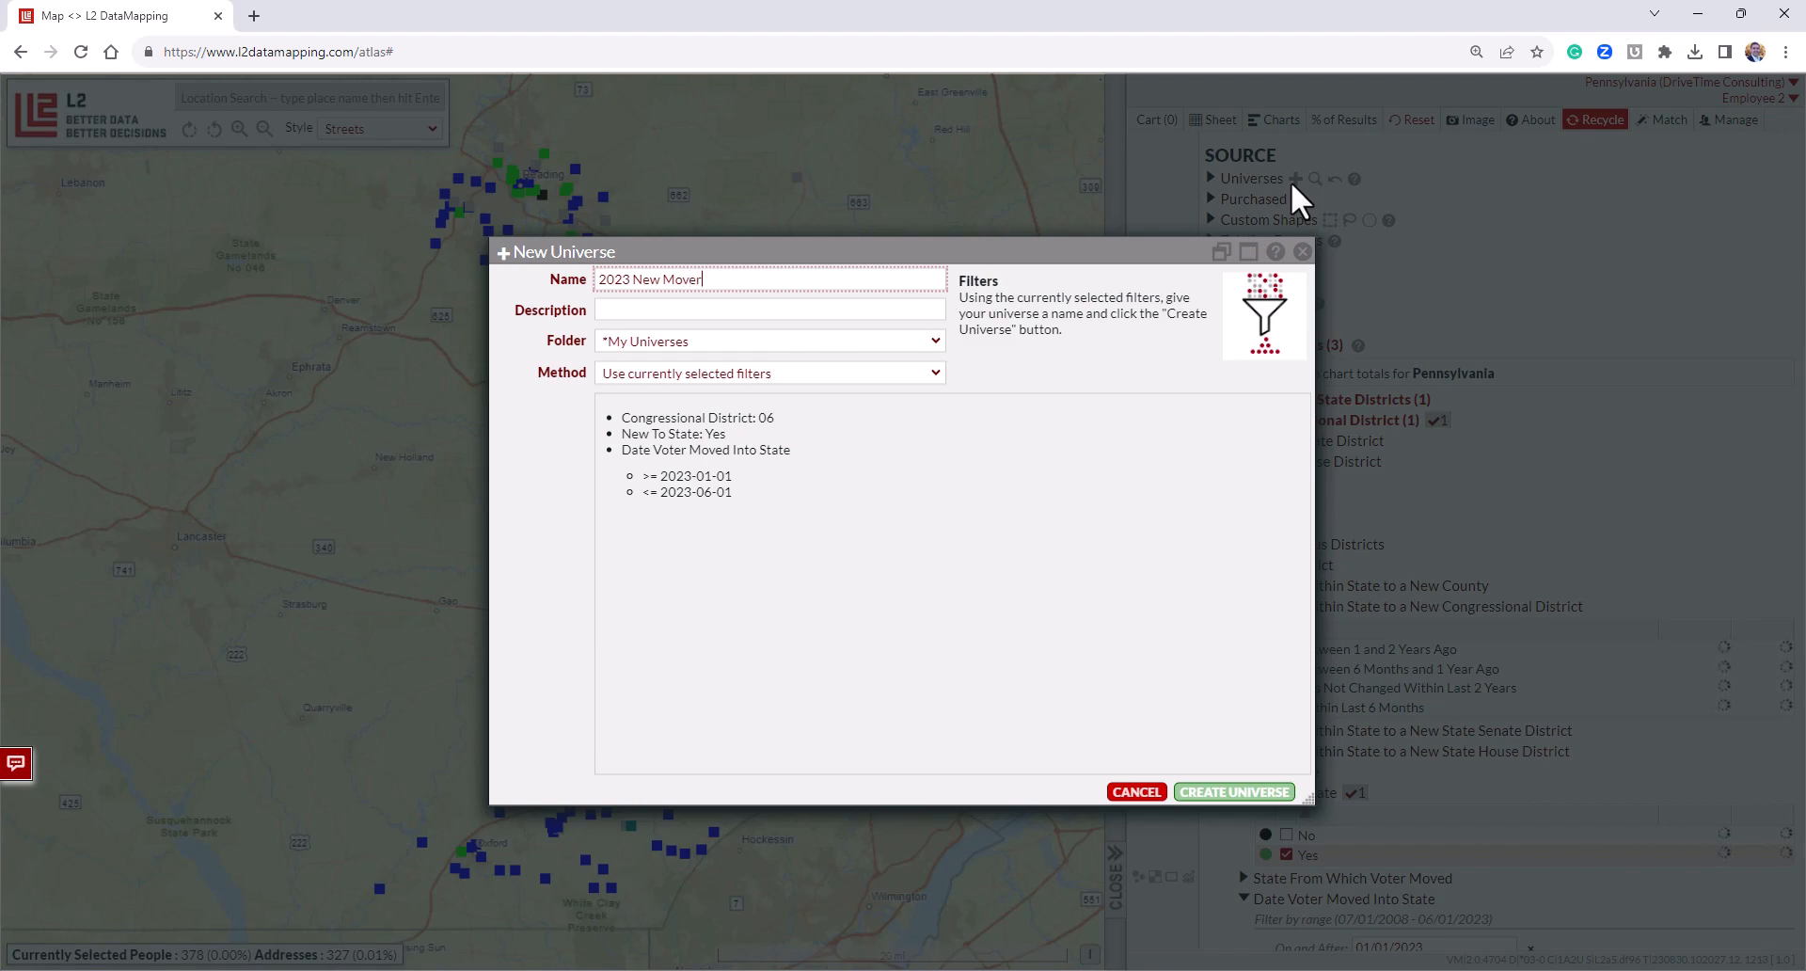
click(1227, 792)
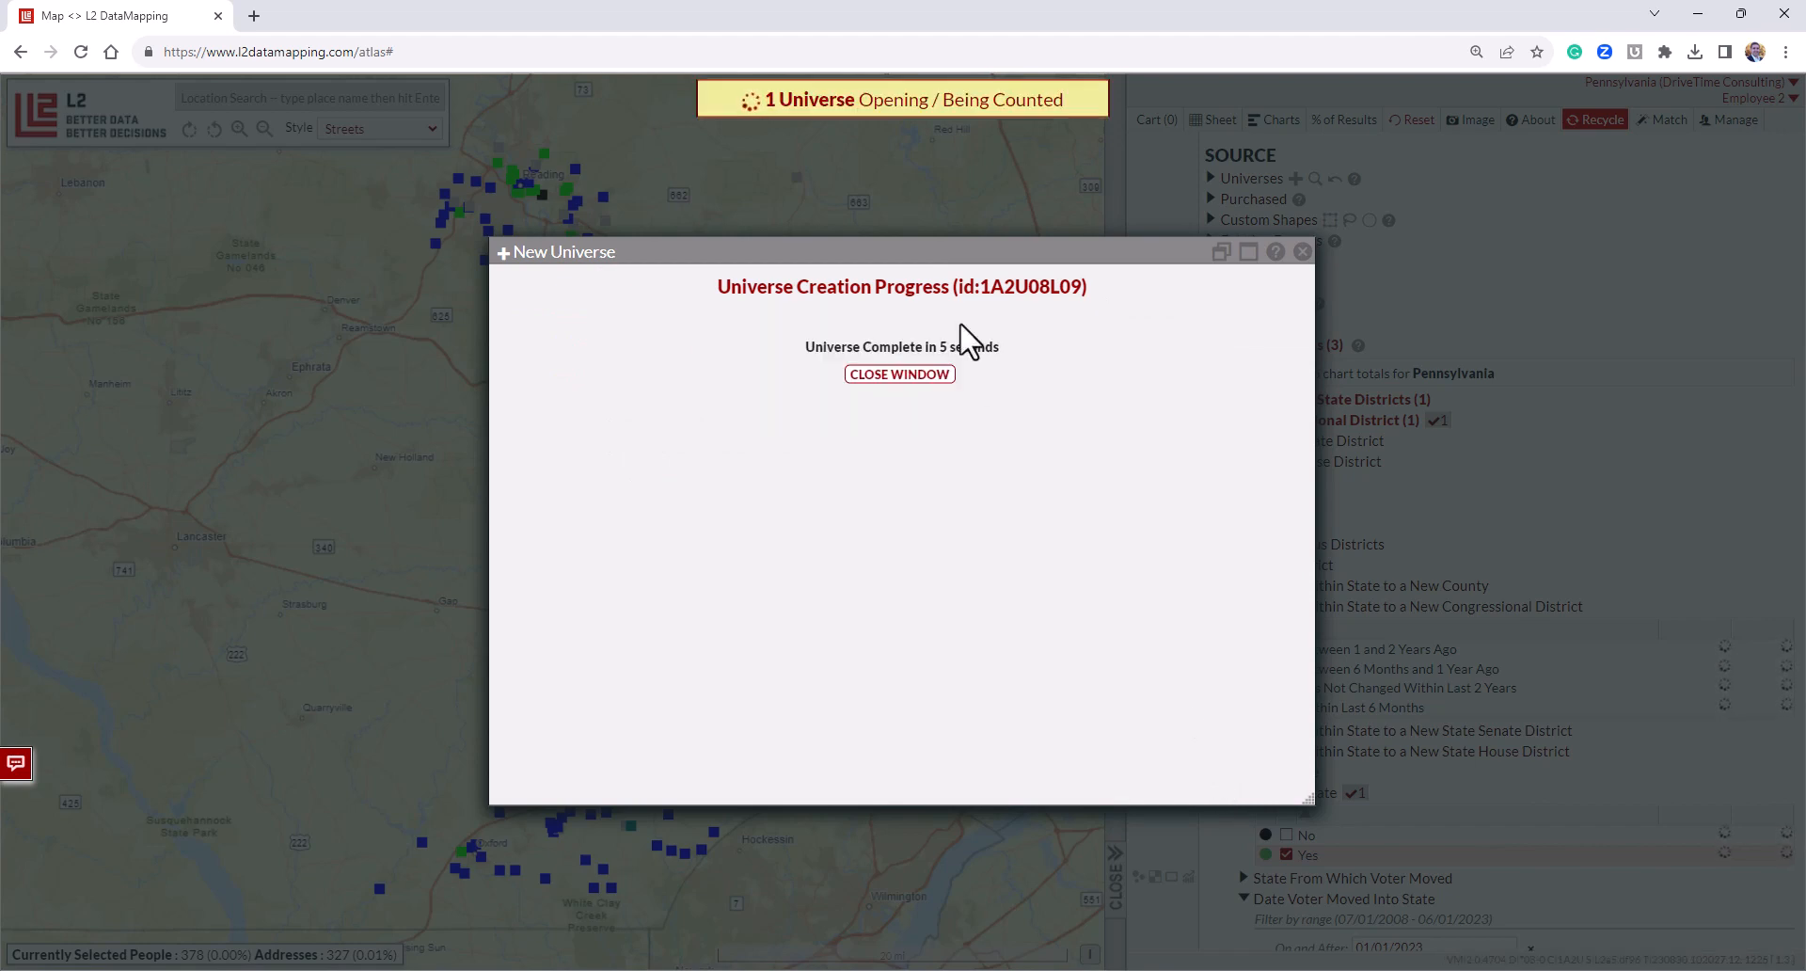
click(944, 391)
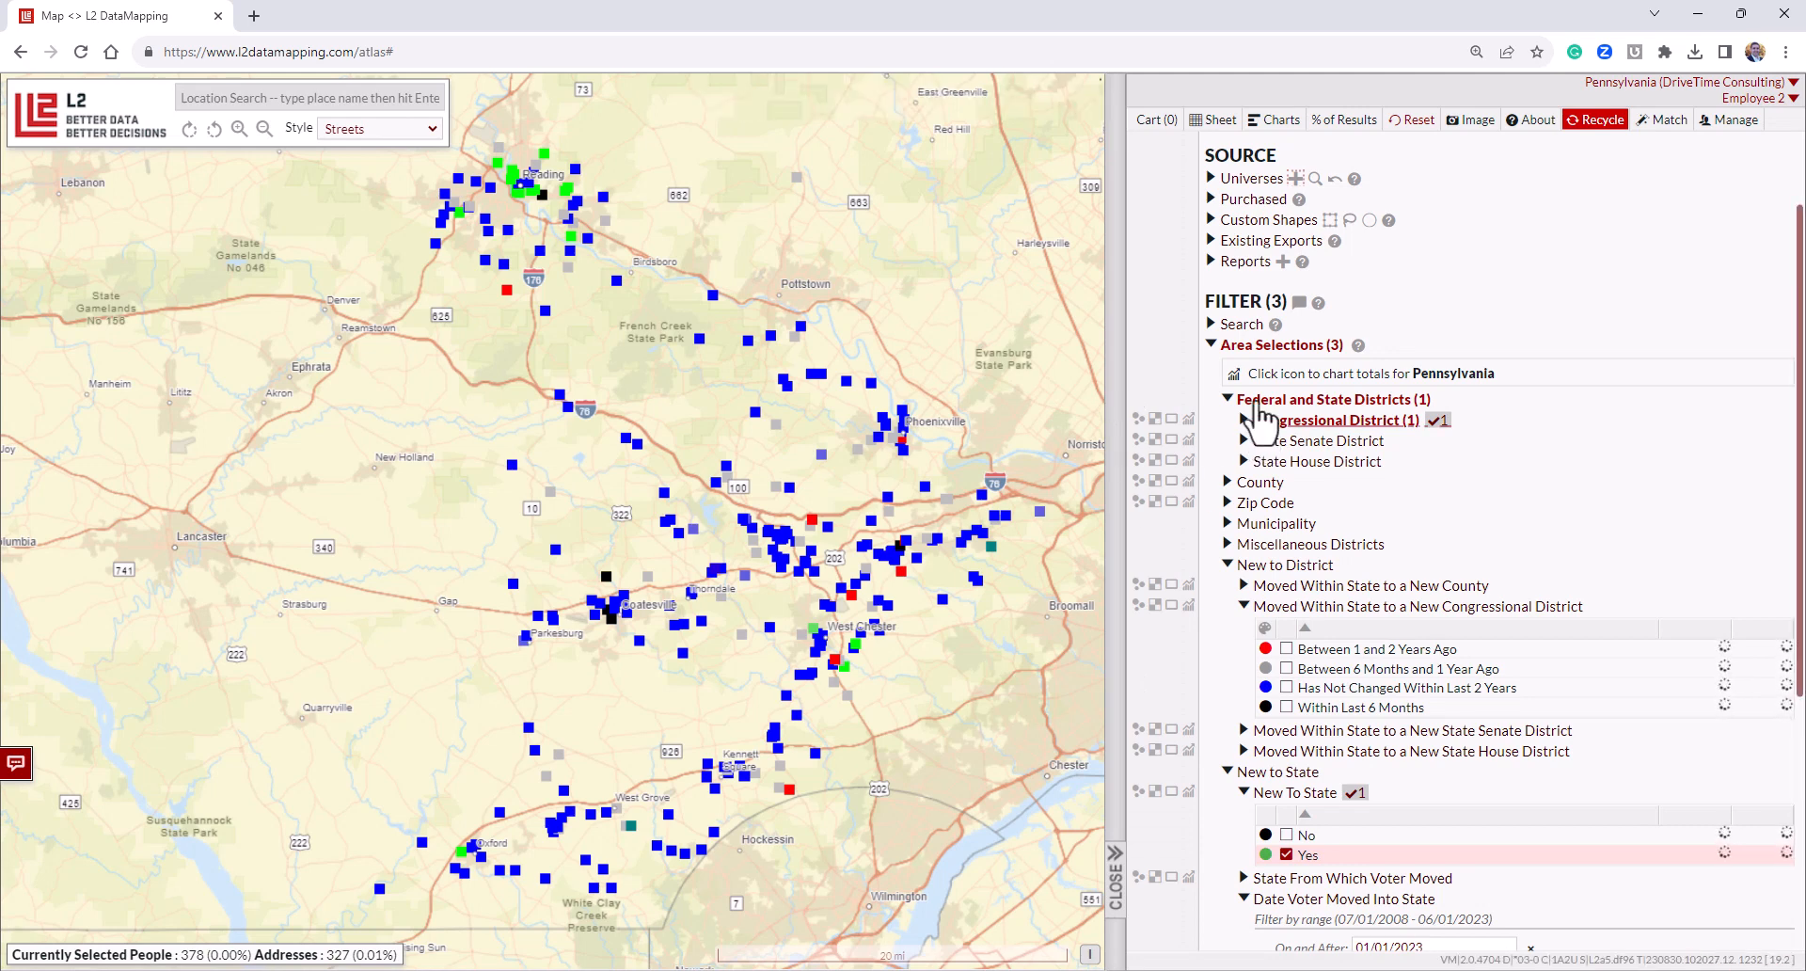
click(1260, 181)
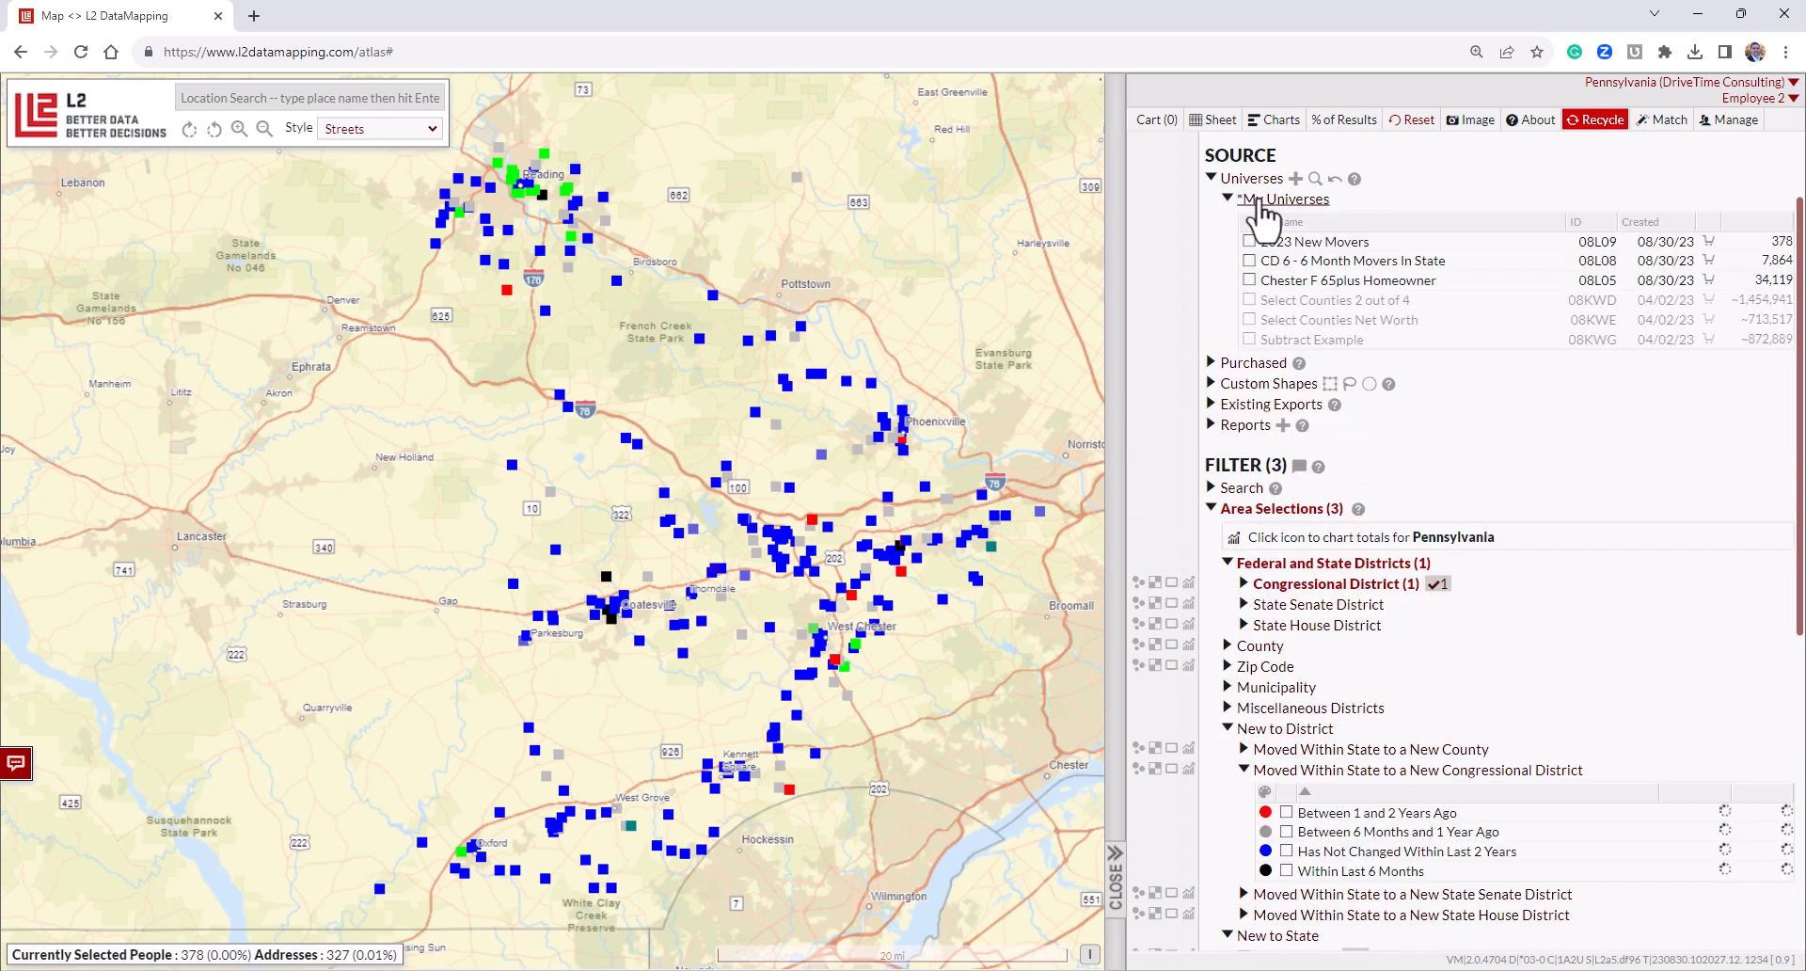
mouse_move(1302, 245)
mouse_down()
mouse_move(1354, 287)
mouse_move(1336, 258)
mouse_up()
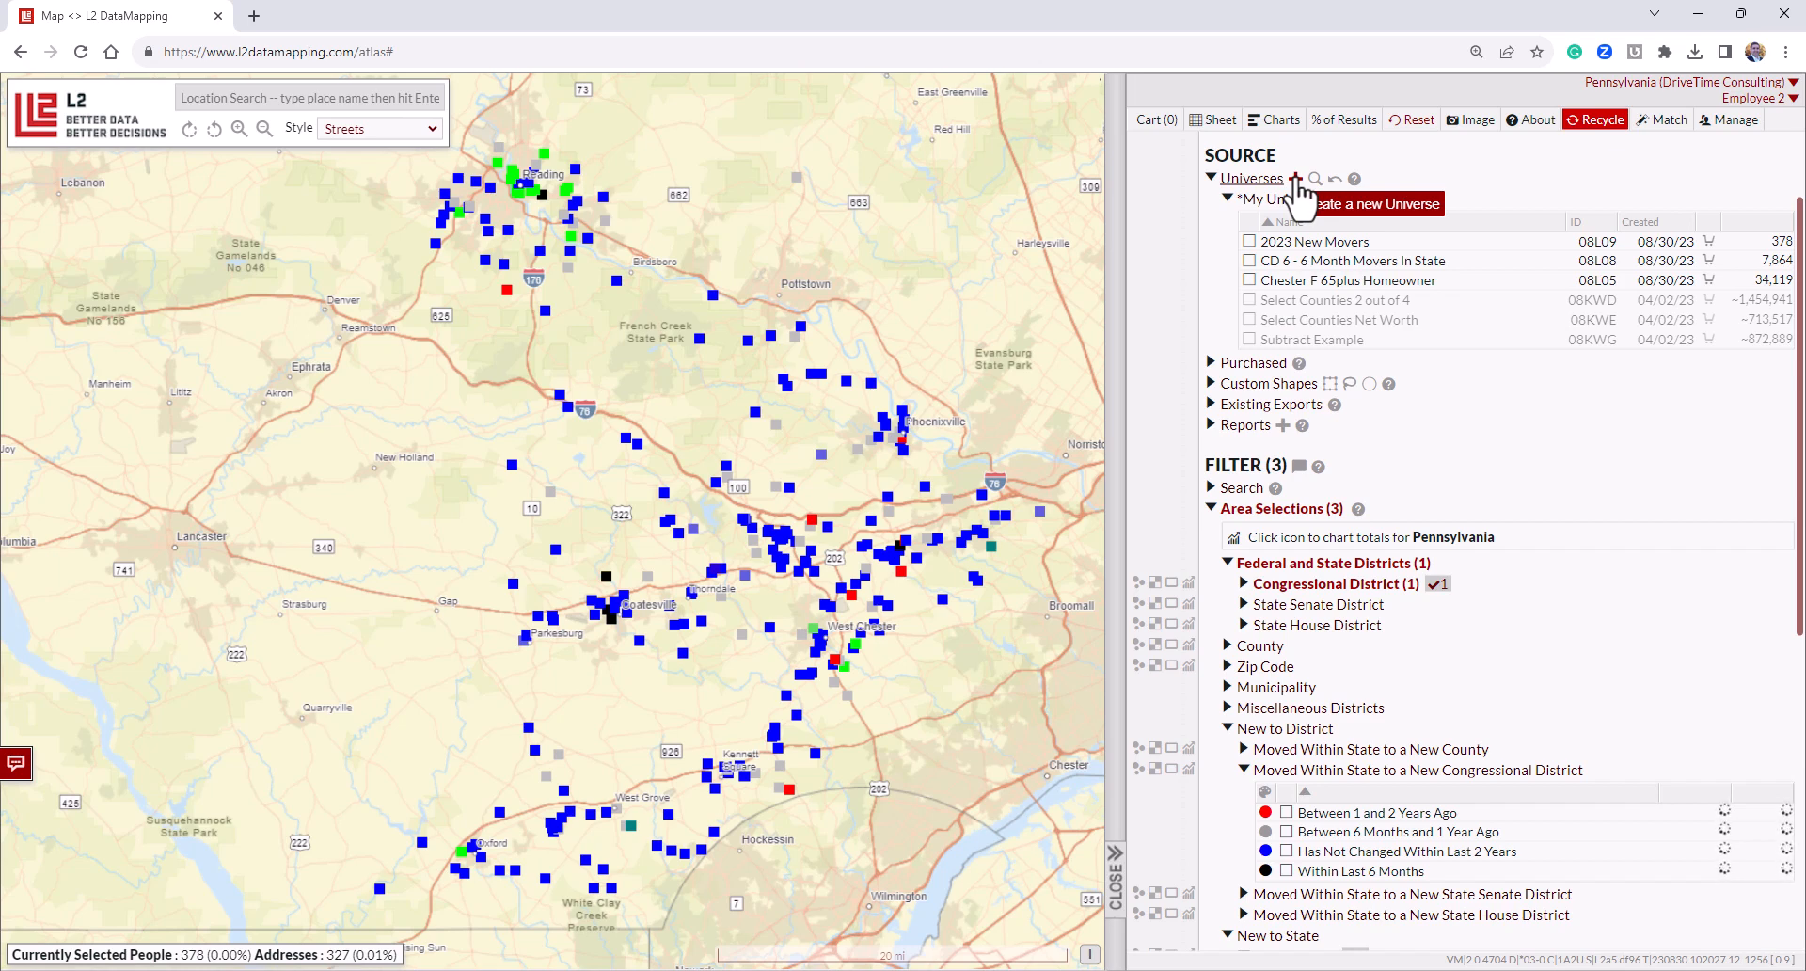
Create a universe named "ALL New Movers in CD 6" as a union of "2023 New Movers" and "CD 6 - 6 Month Movers In State".
click(1296, 178)
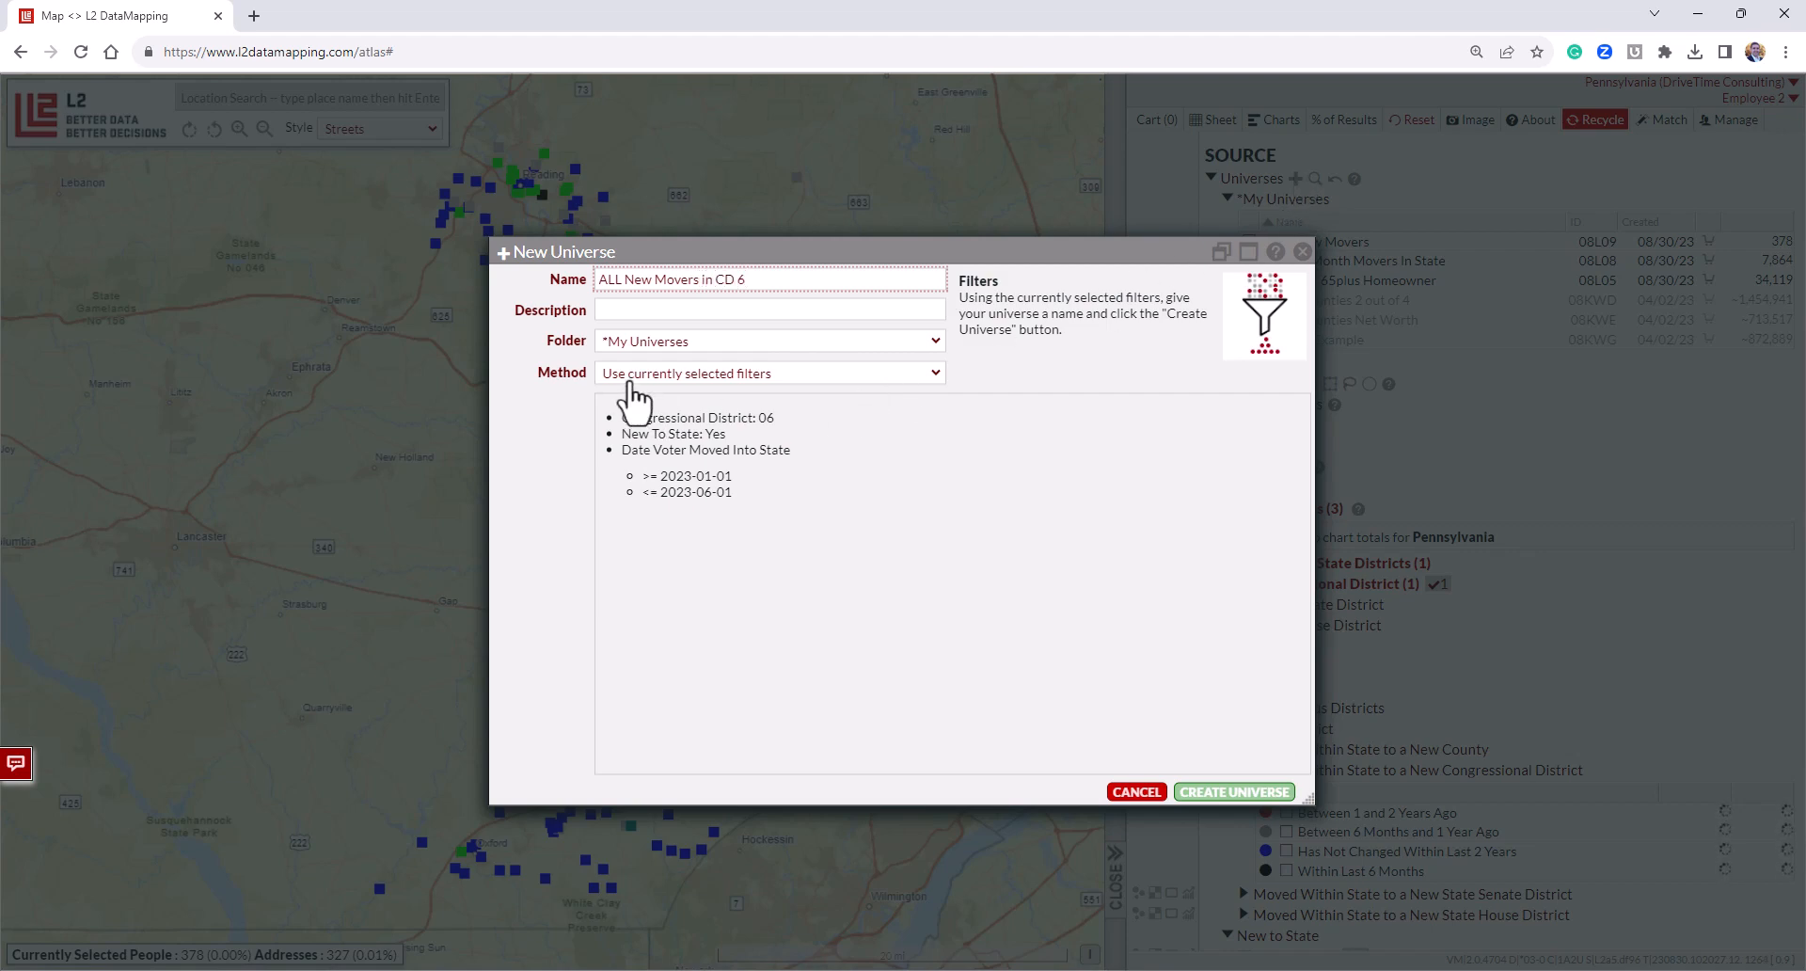
click(717, 376)
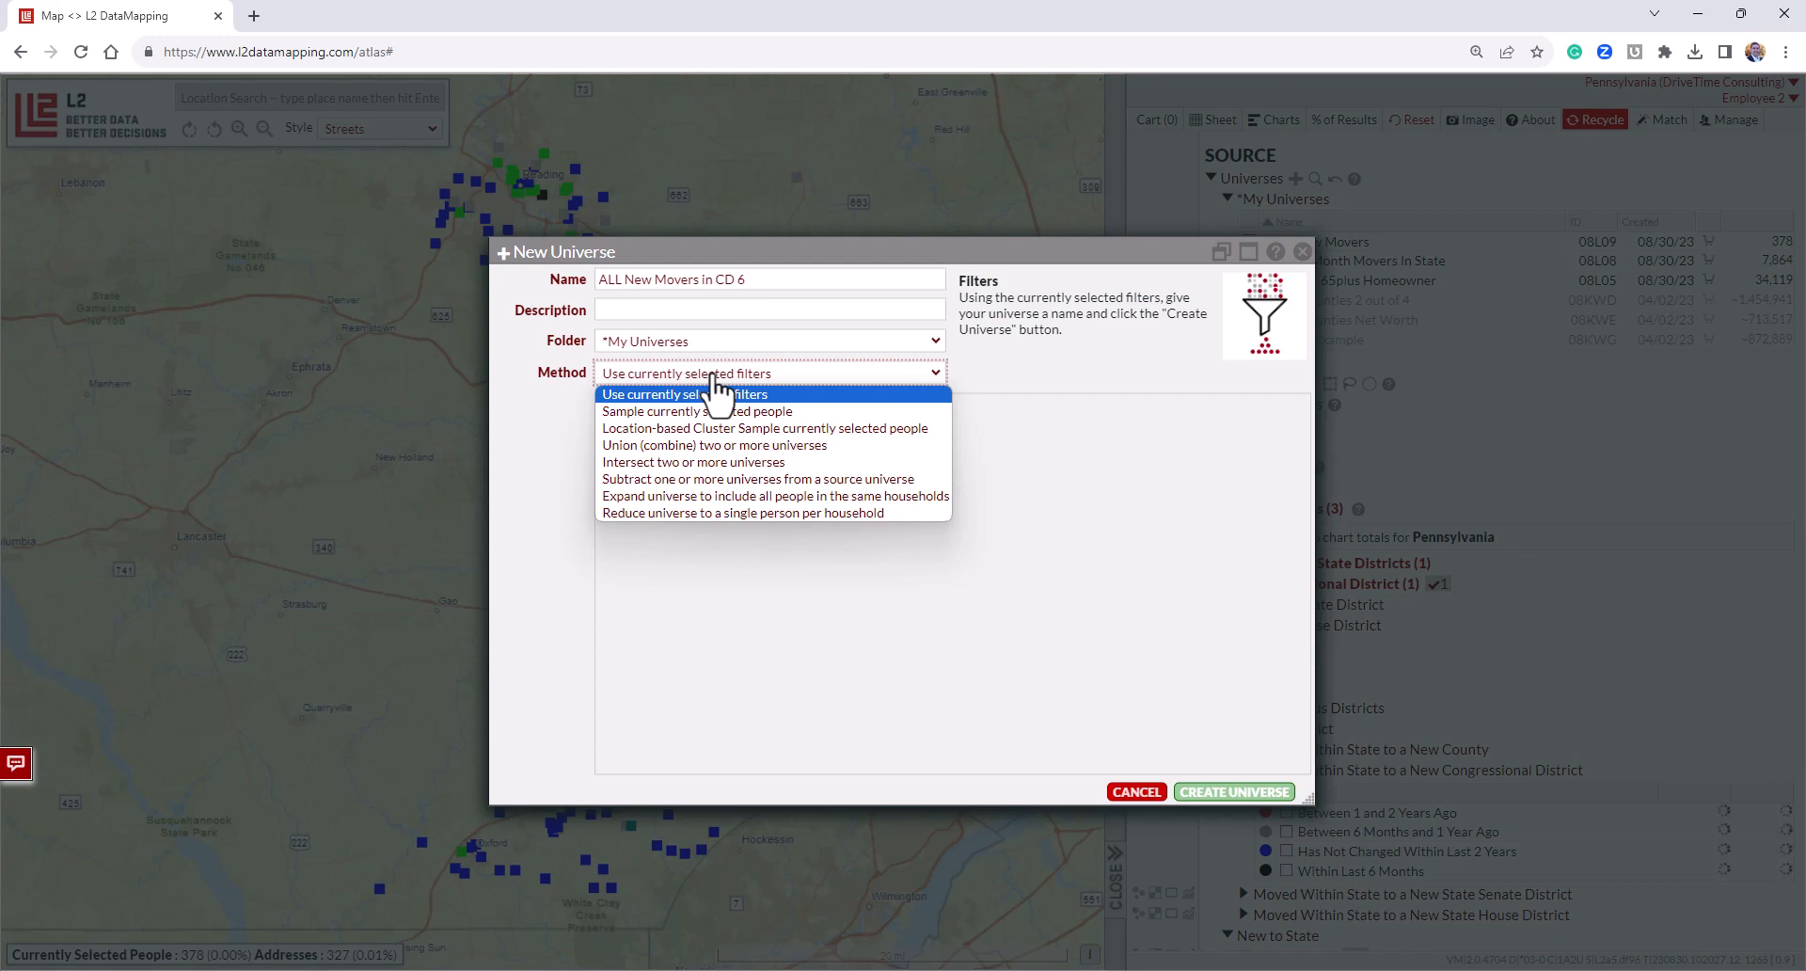
click(724, 444)
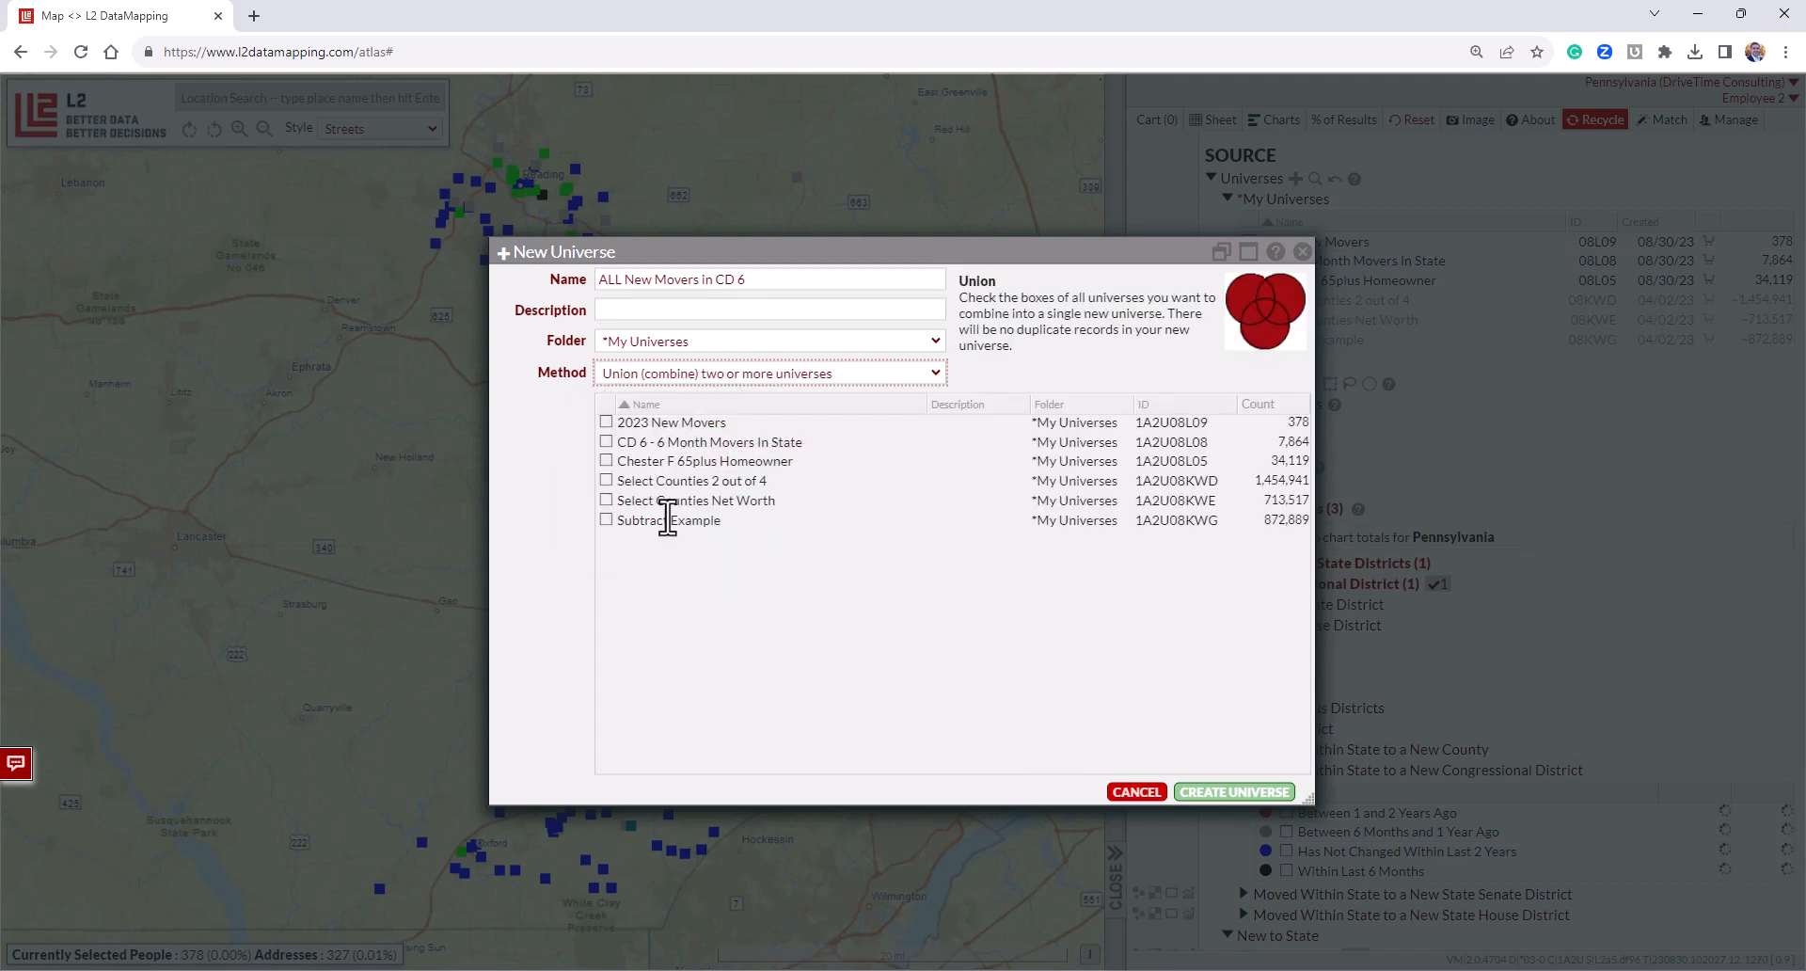
click(606, 441)
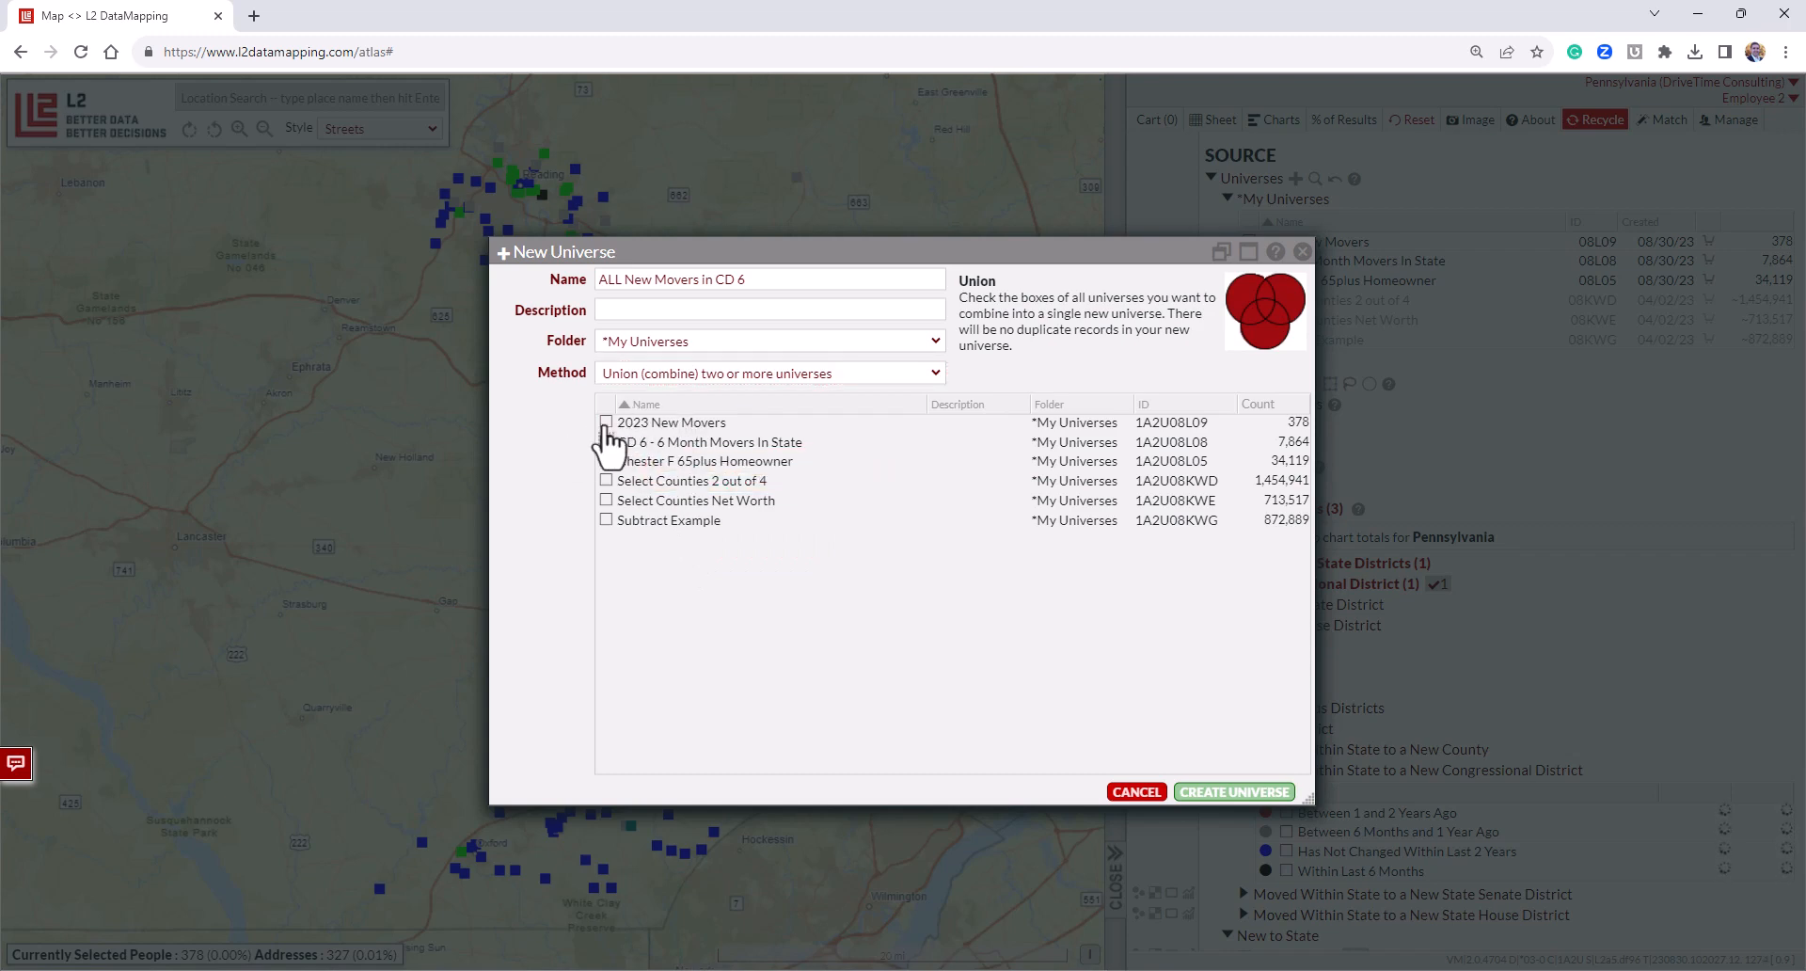
click(606, 422)
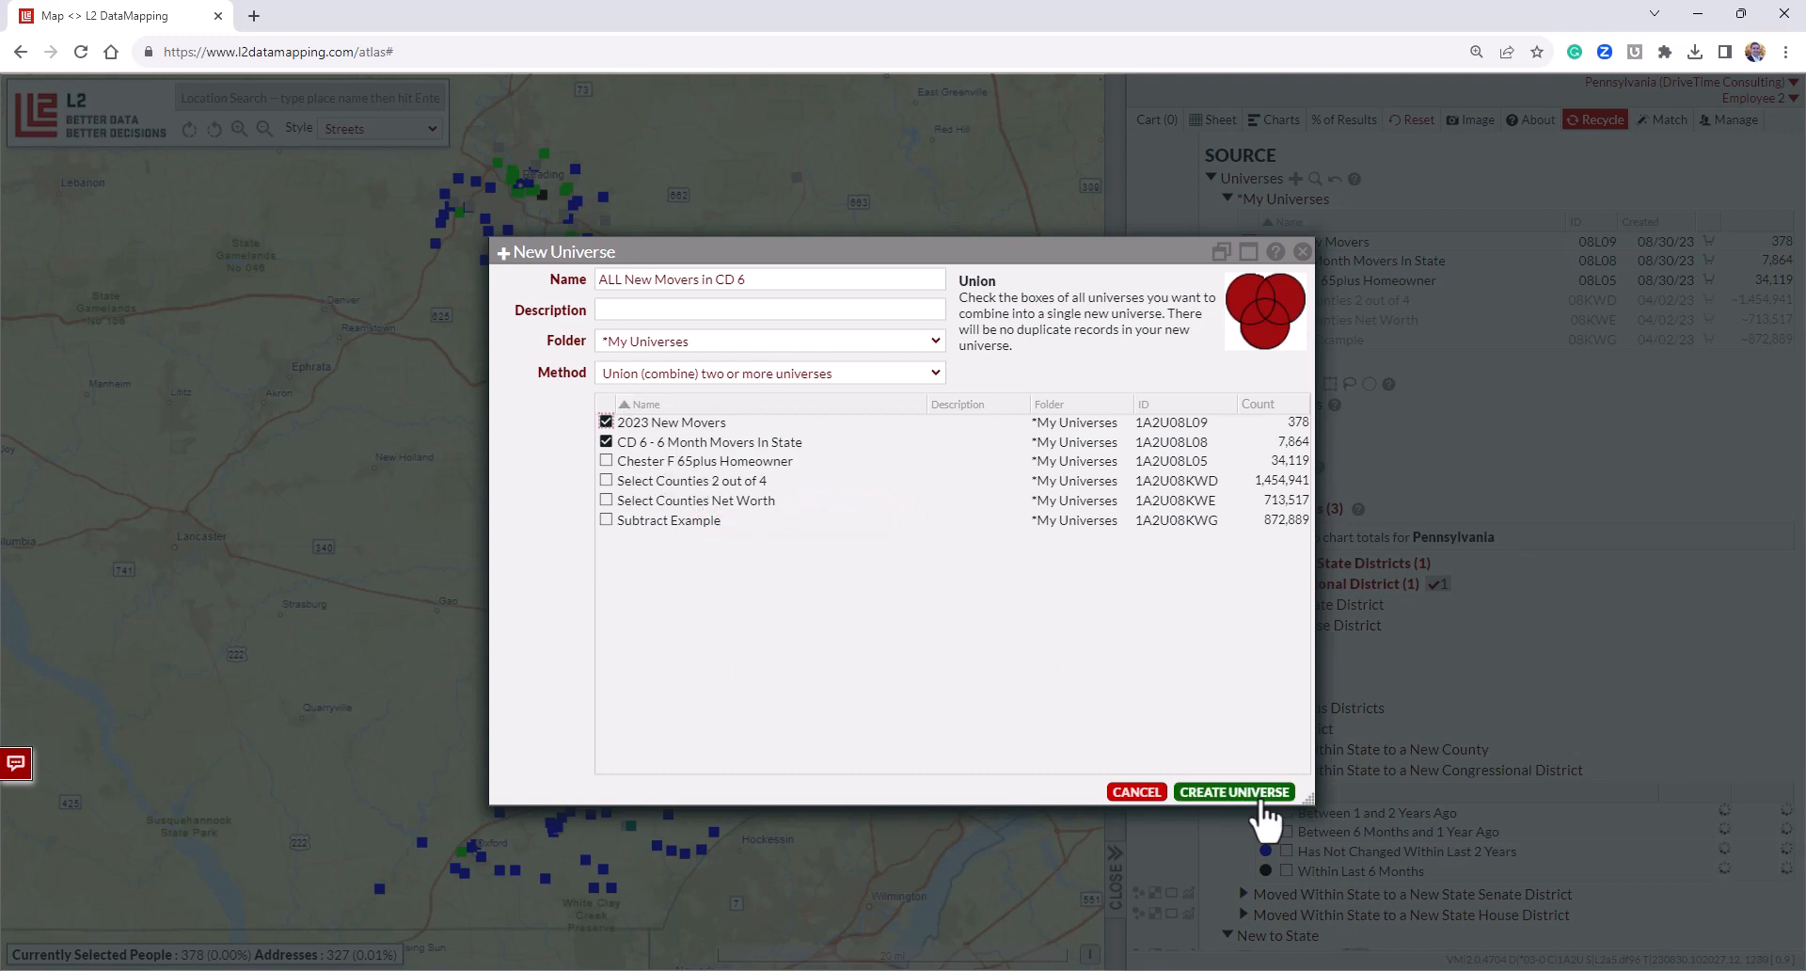
click(1234, 792)
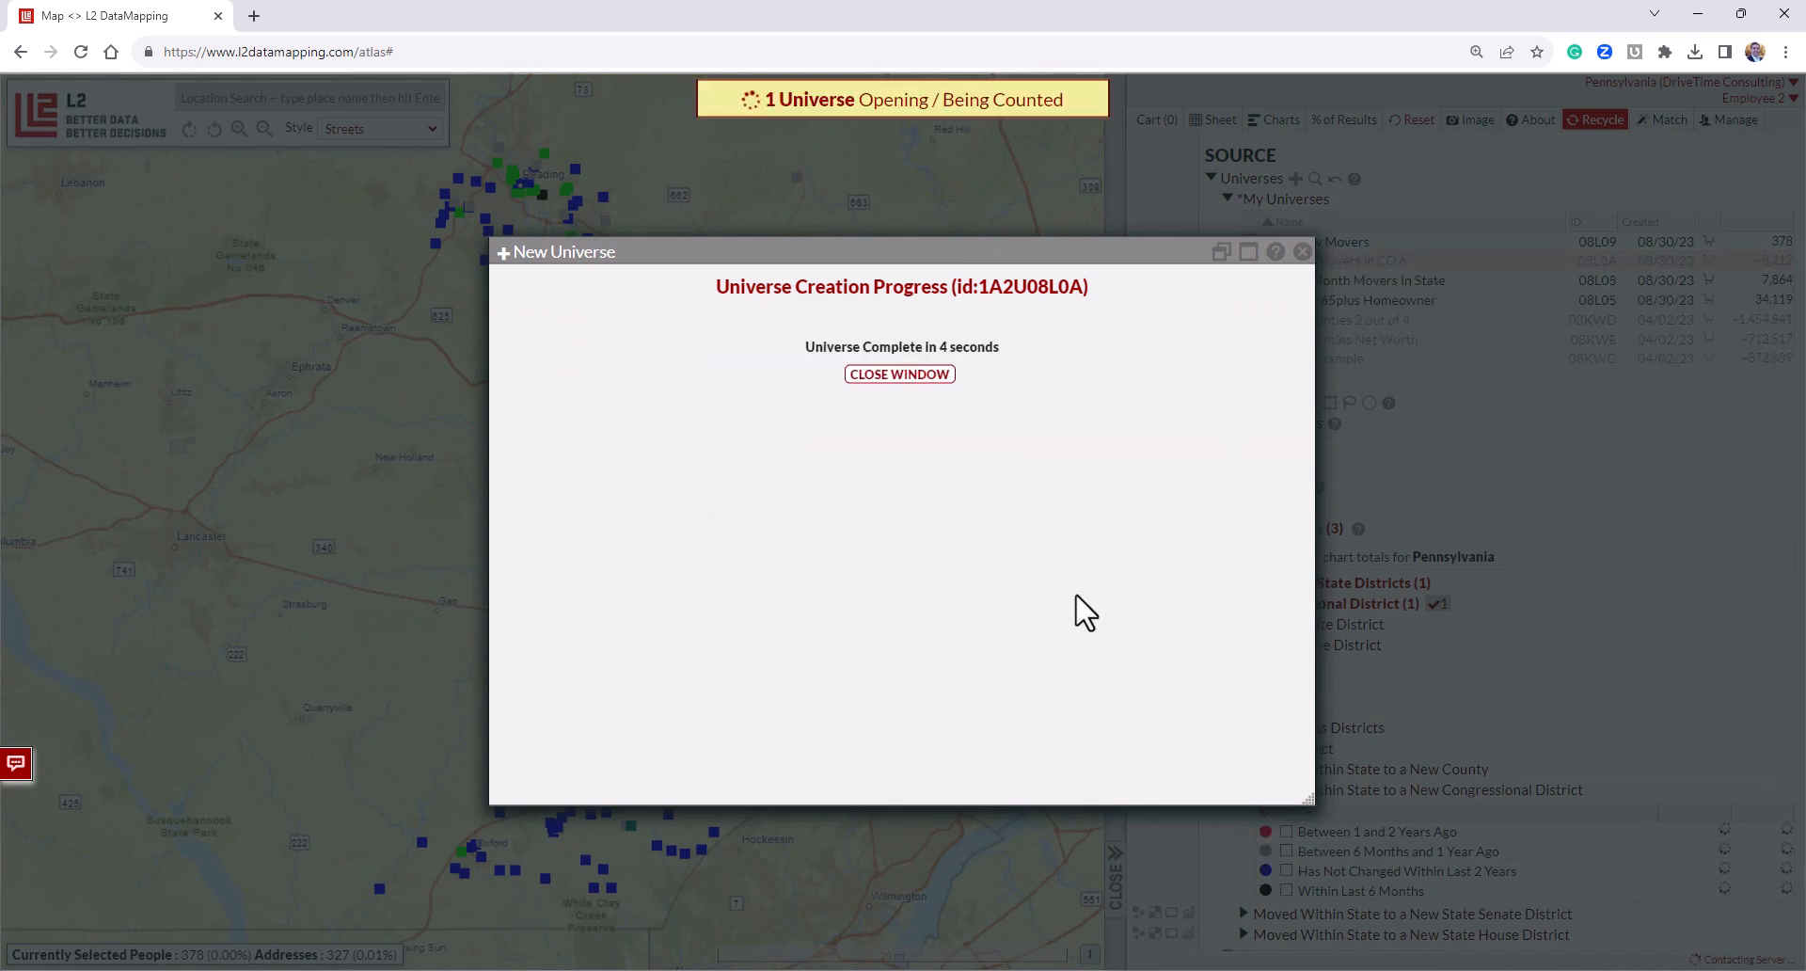
click(924, 375)
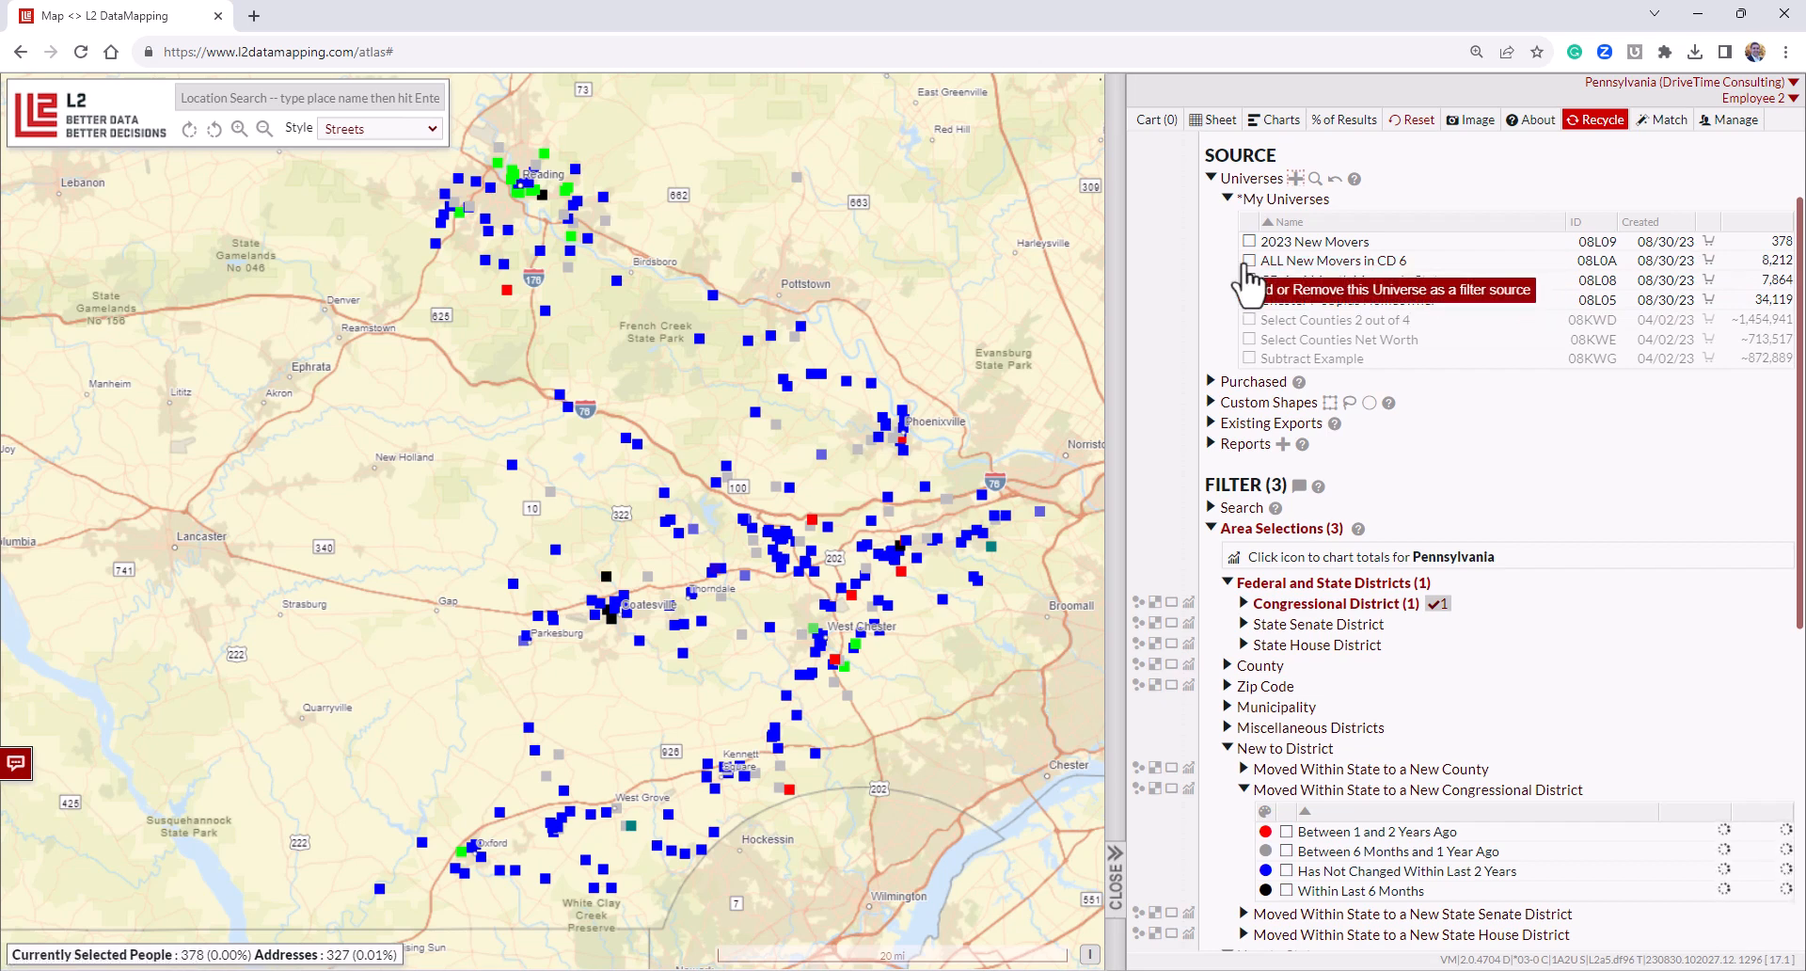
Clear the New To State Yes selection, reset the On and After move-in date, and include unknown dates again.
scroll(1194, 461, down, 5)
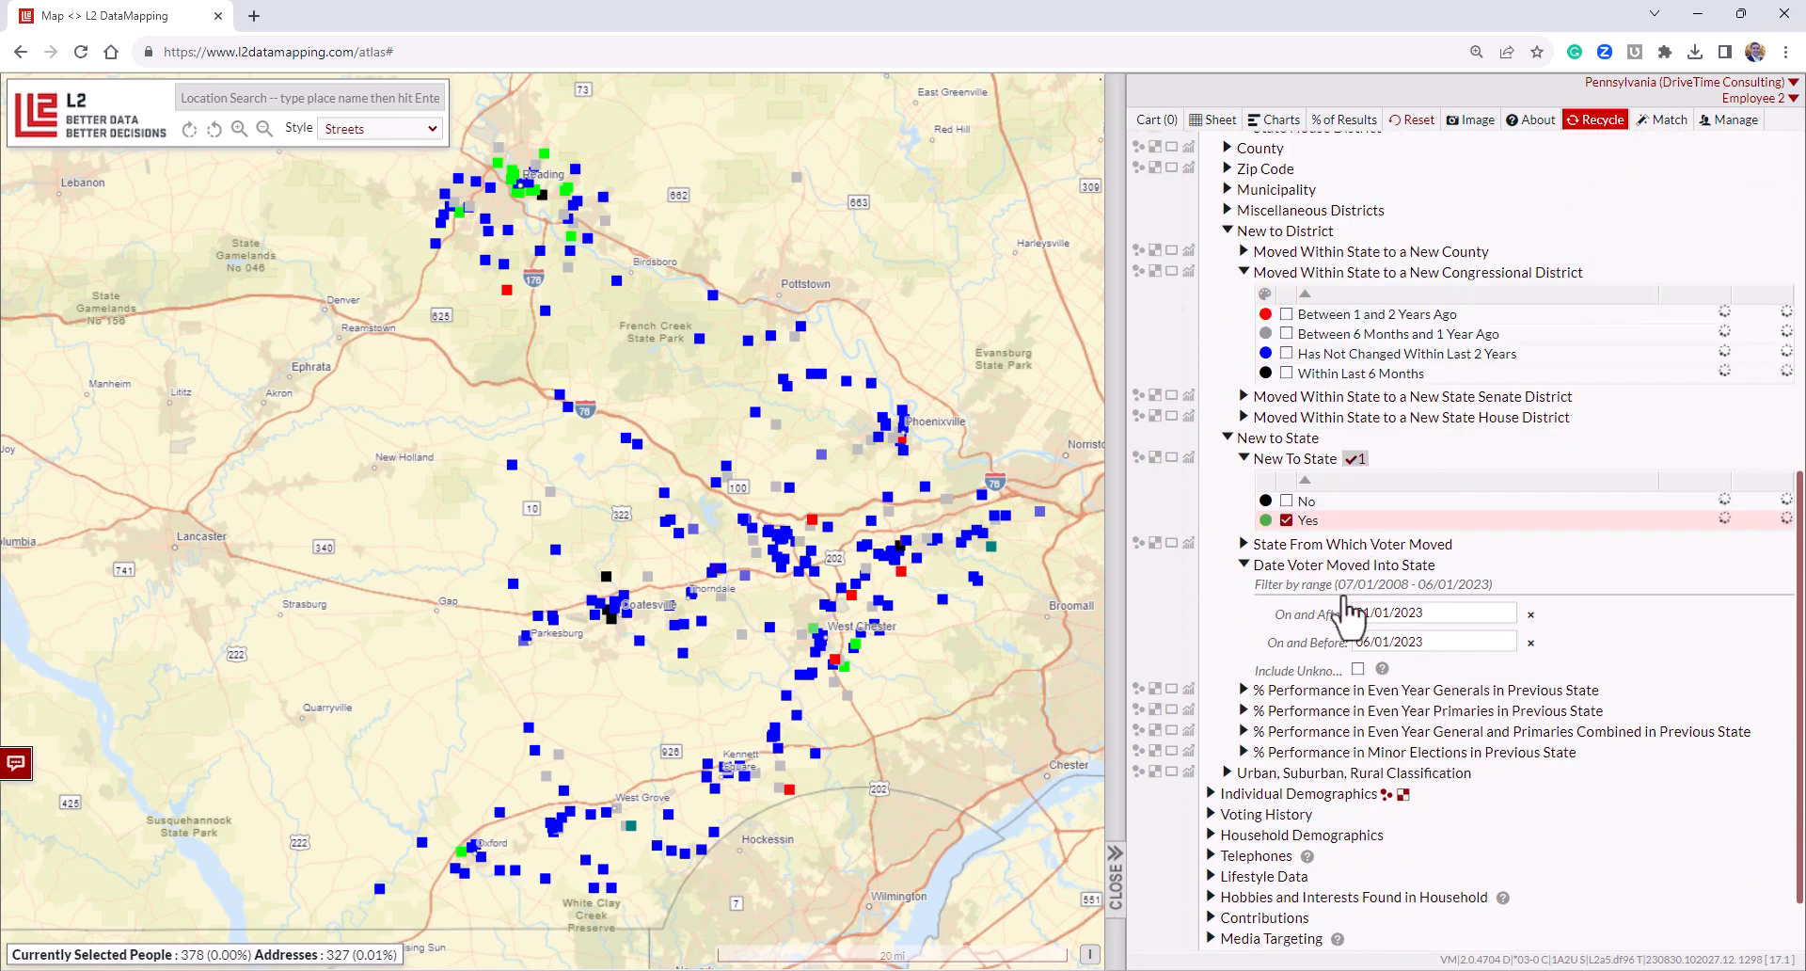
click(1285, 520)
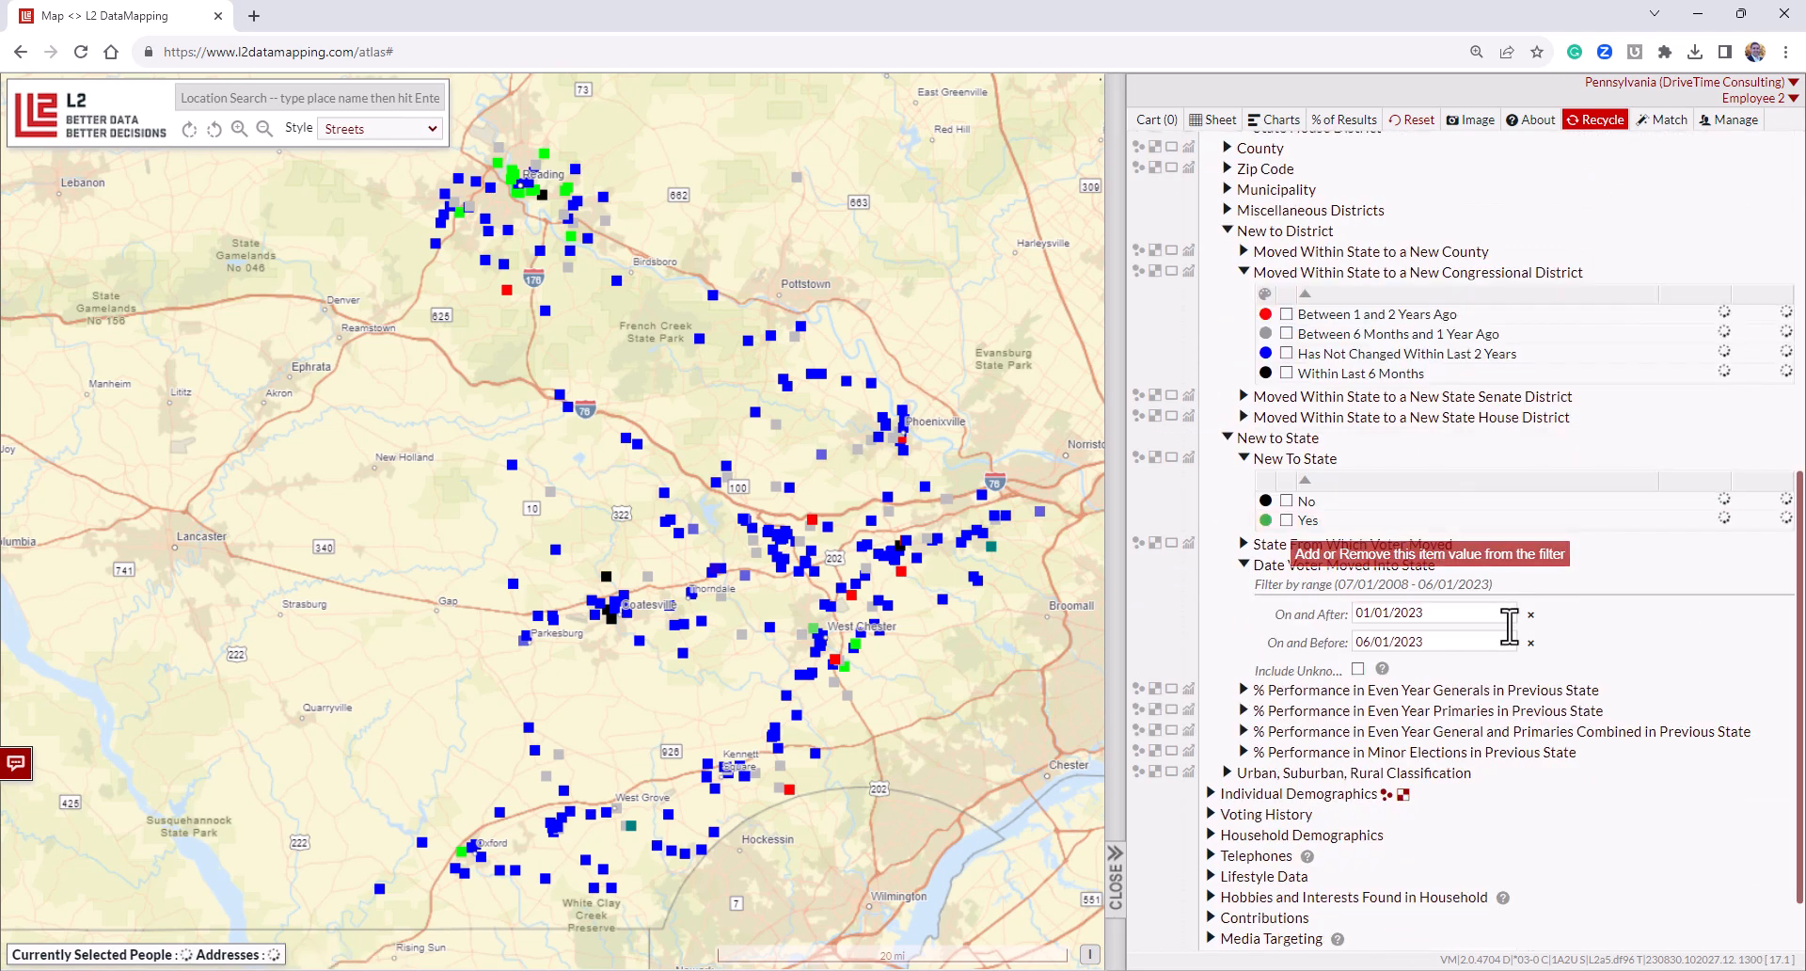
click(1531, 616)
click(1357, 669)
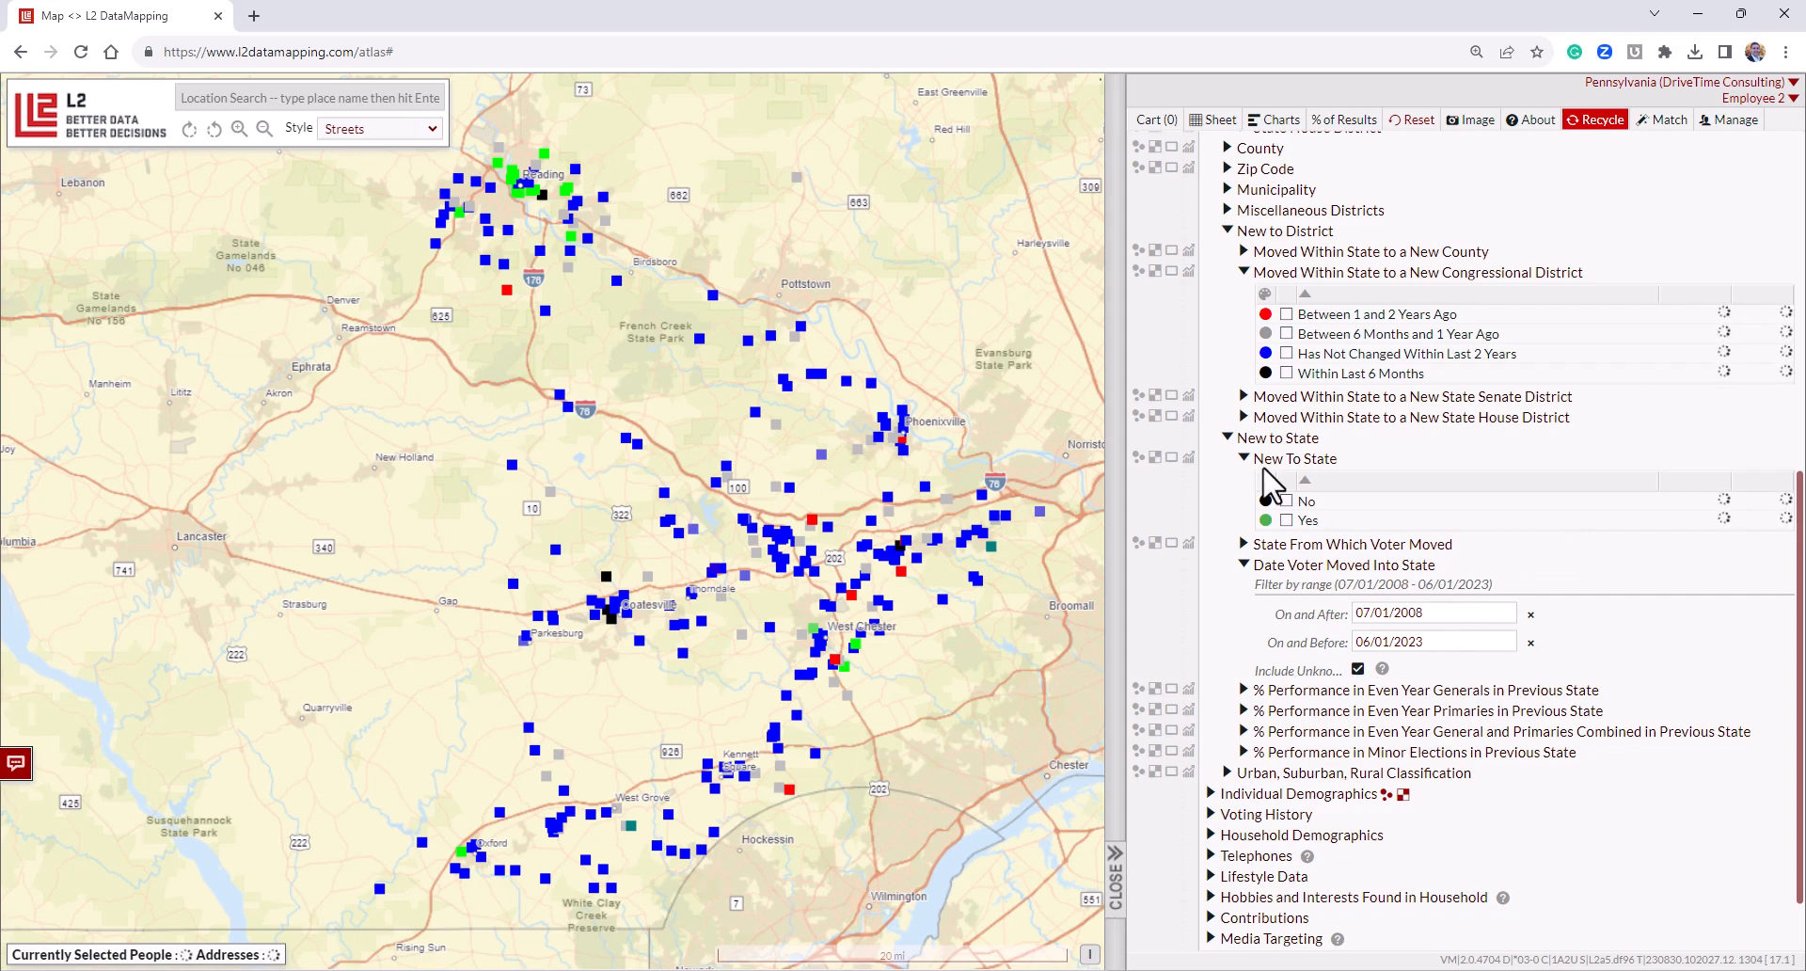
Collapse the New to State, New to District, and Federal and State Districts filters, plus the My Universes folder.
click(1236, 440)
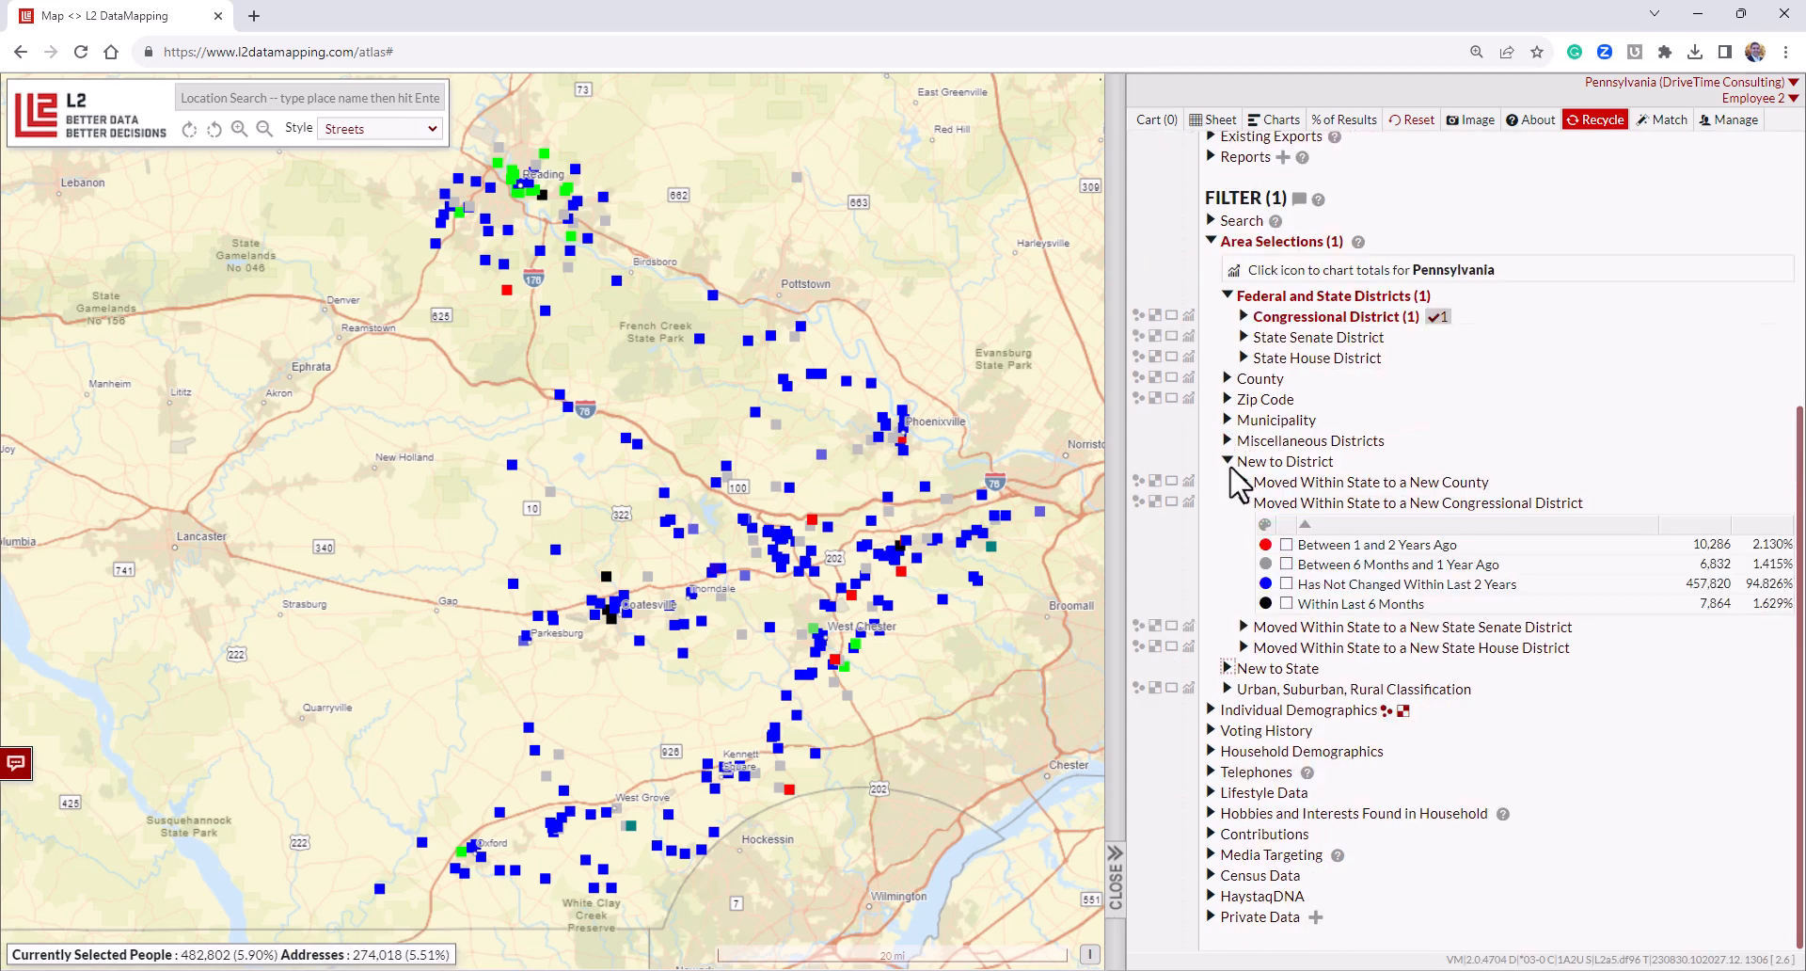
click(1230, 459)
click(1227, 482)
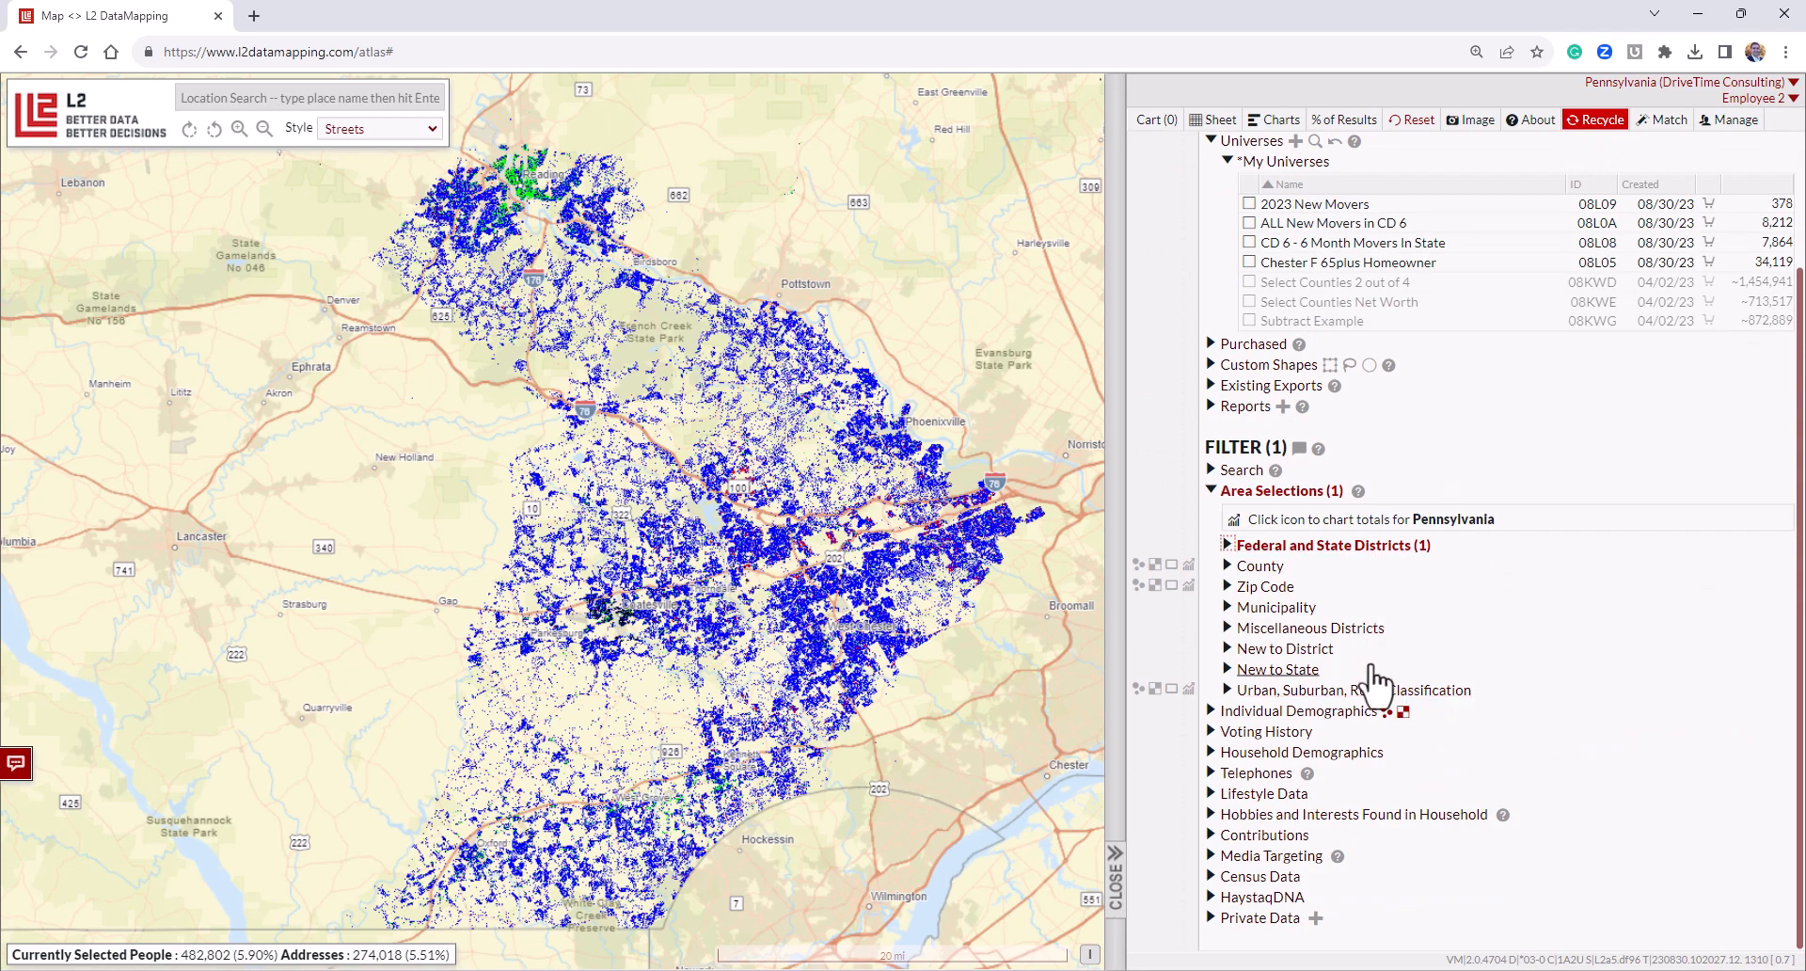
drag(789, 710, 660, 679)
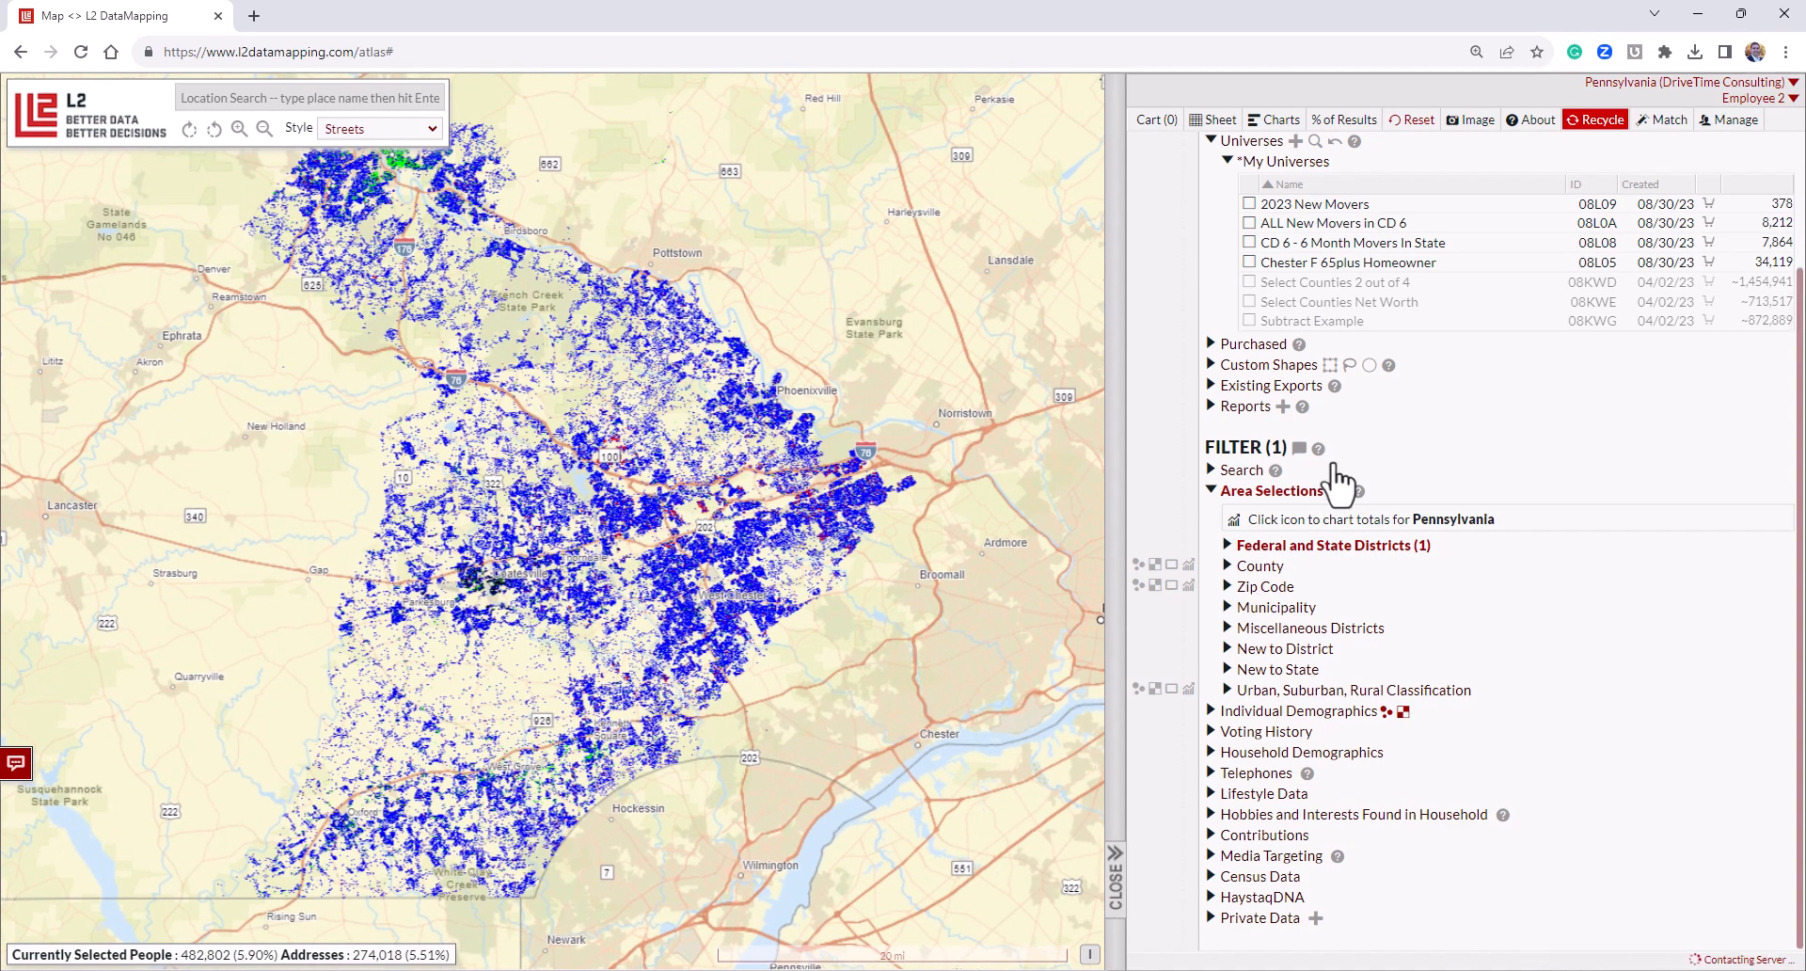
click(1227, 161)
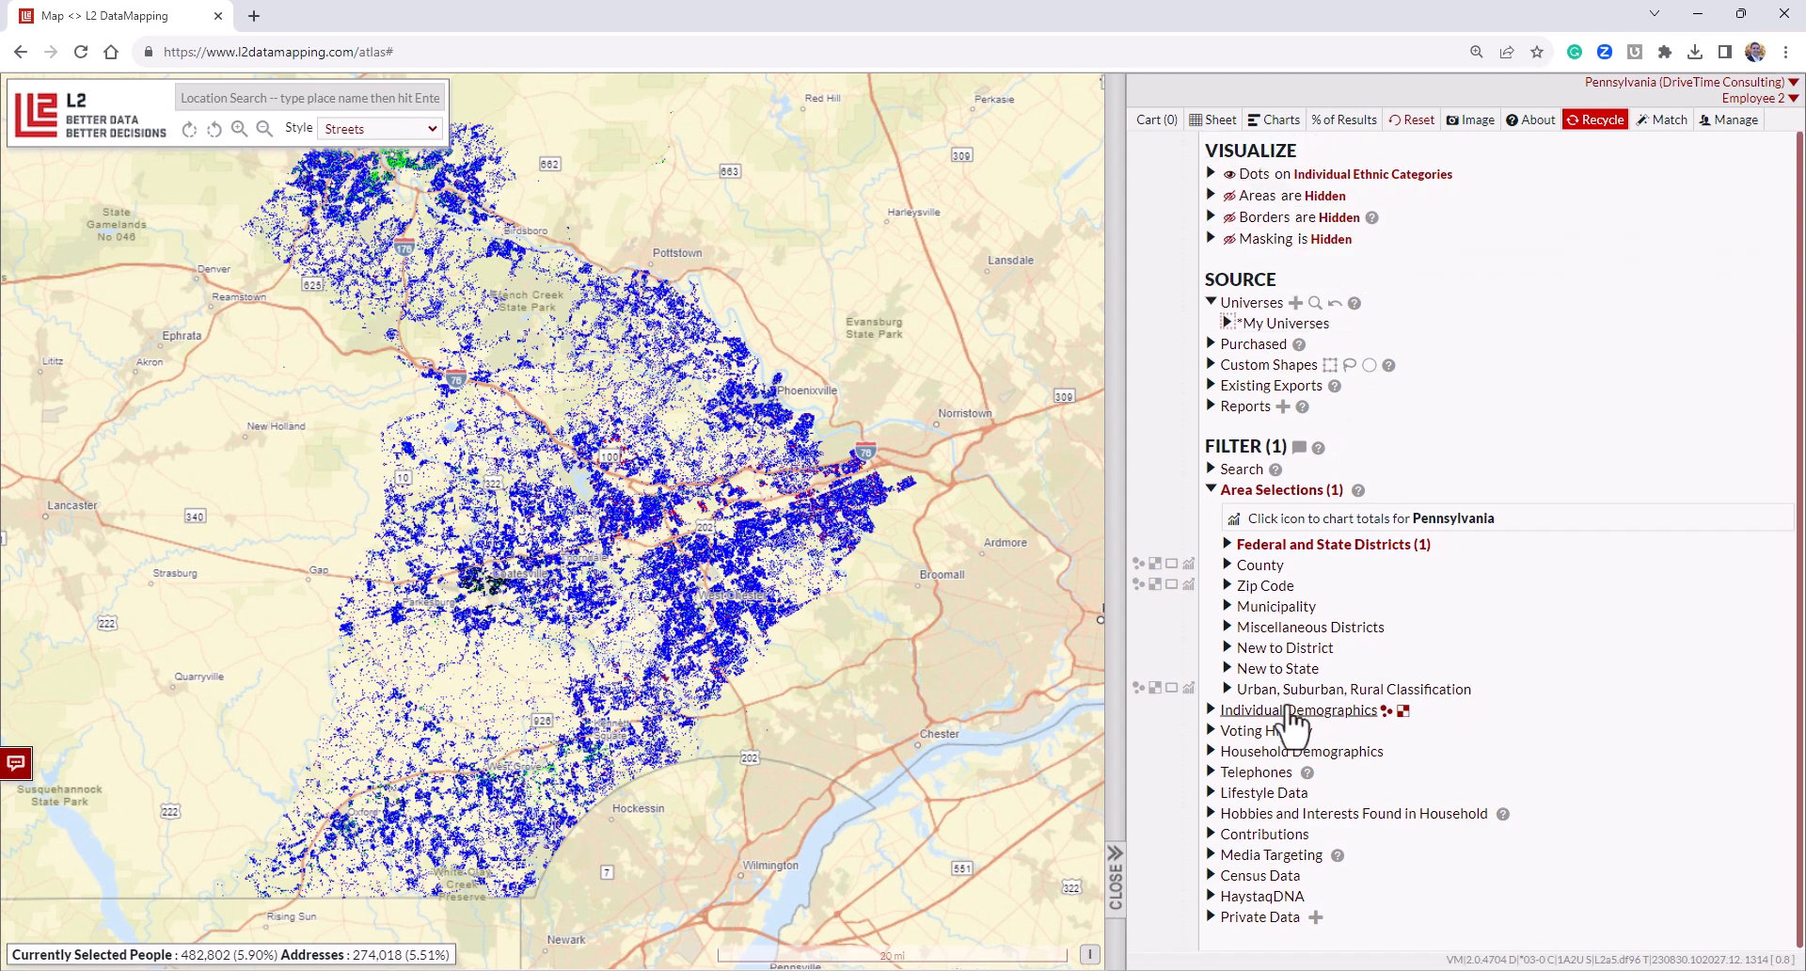
Review the Urban, Suburban, Rural Classification values and collapse them, then examine Registration Status under Individual Demographics.
click(1281, 690)
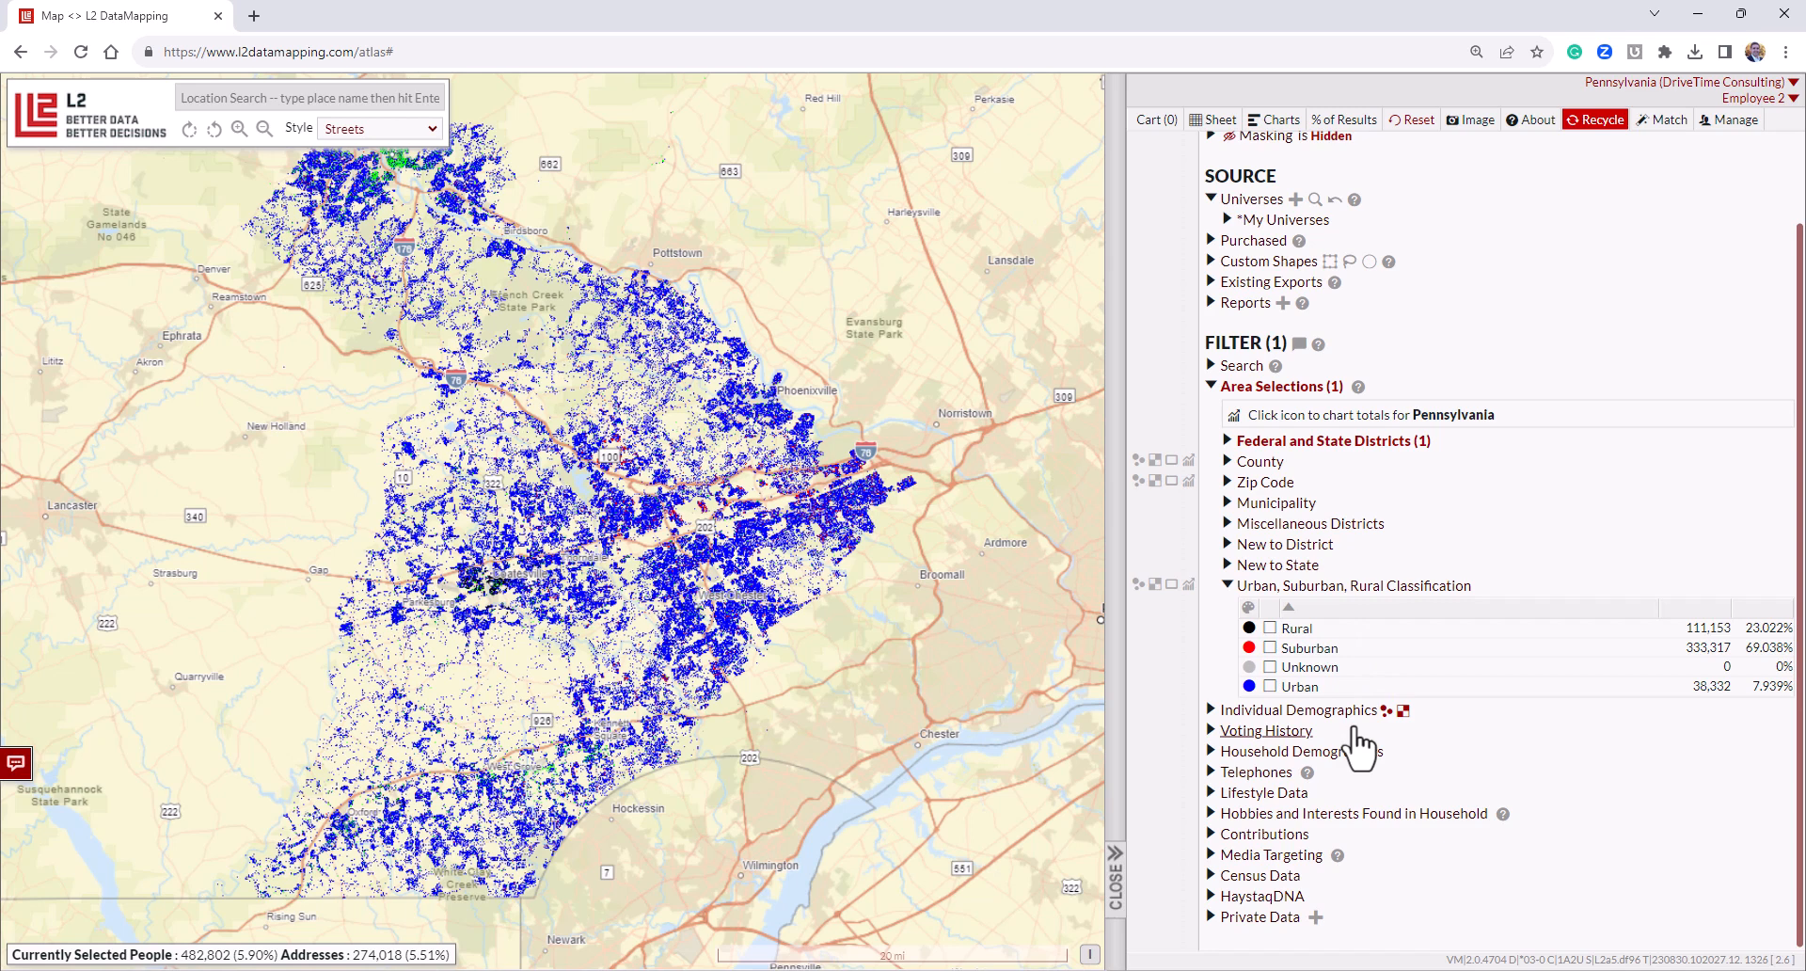
click(1227, 585)
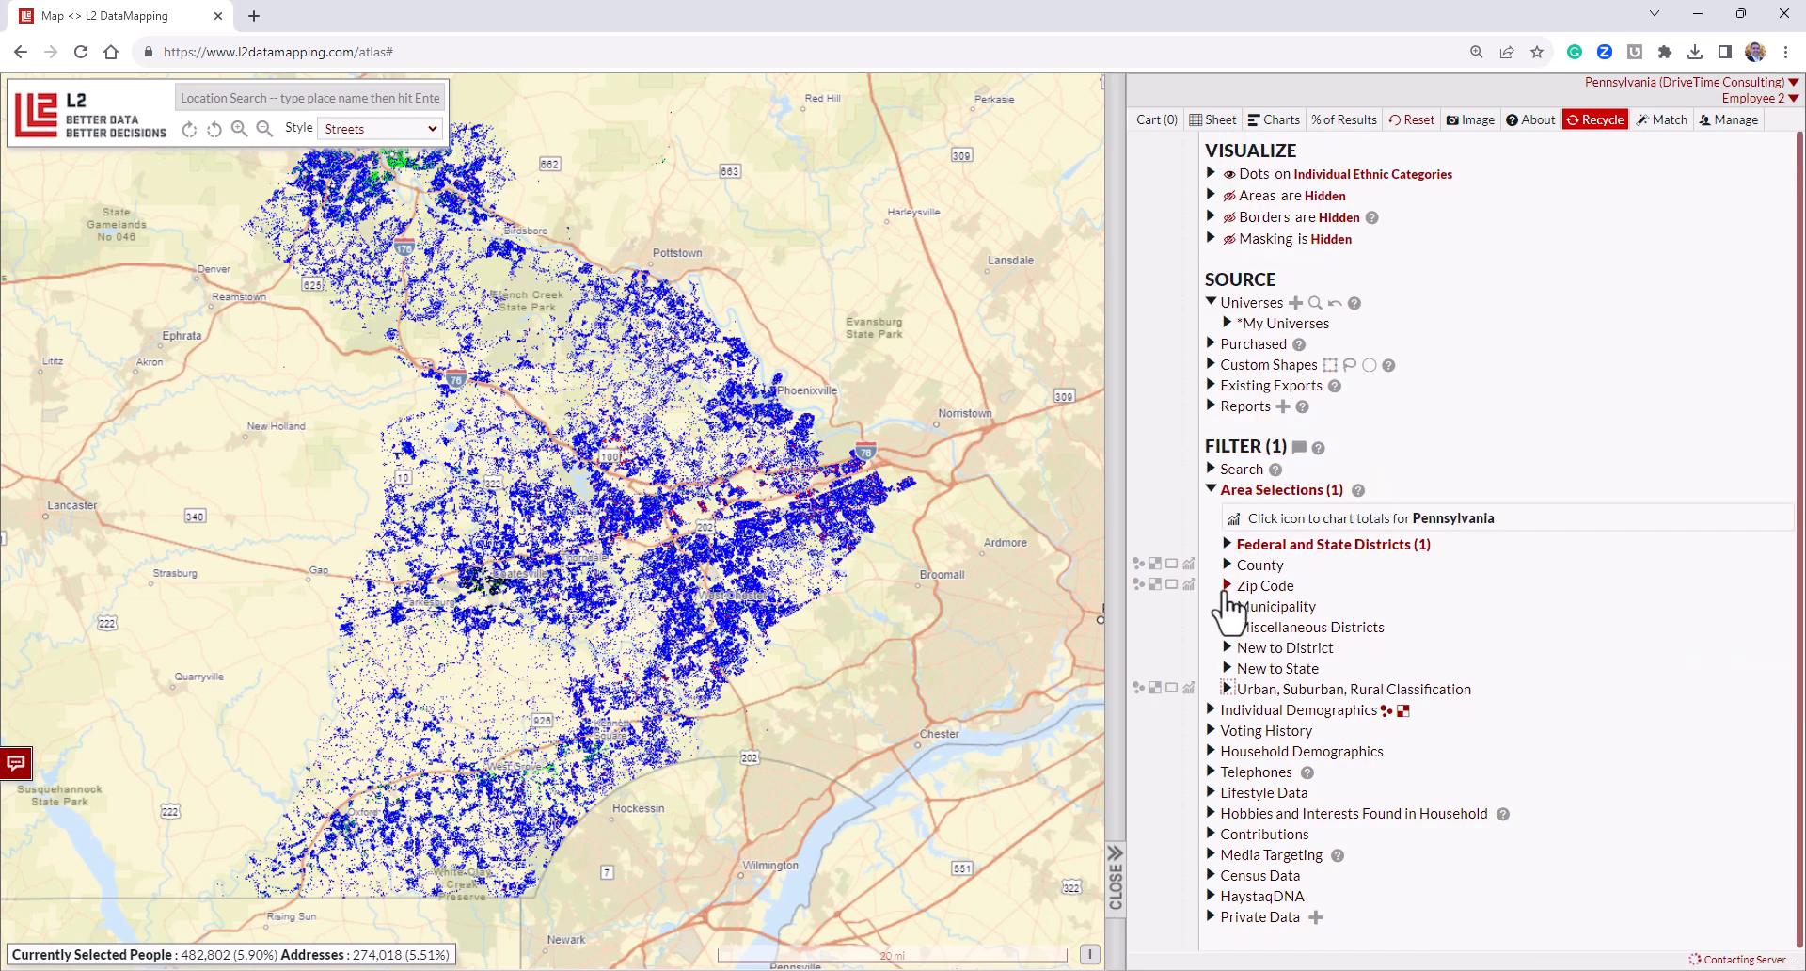
click(1225, 712)
scroll(1399, 536, down, 2)
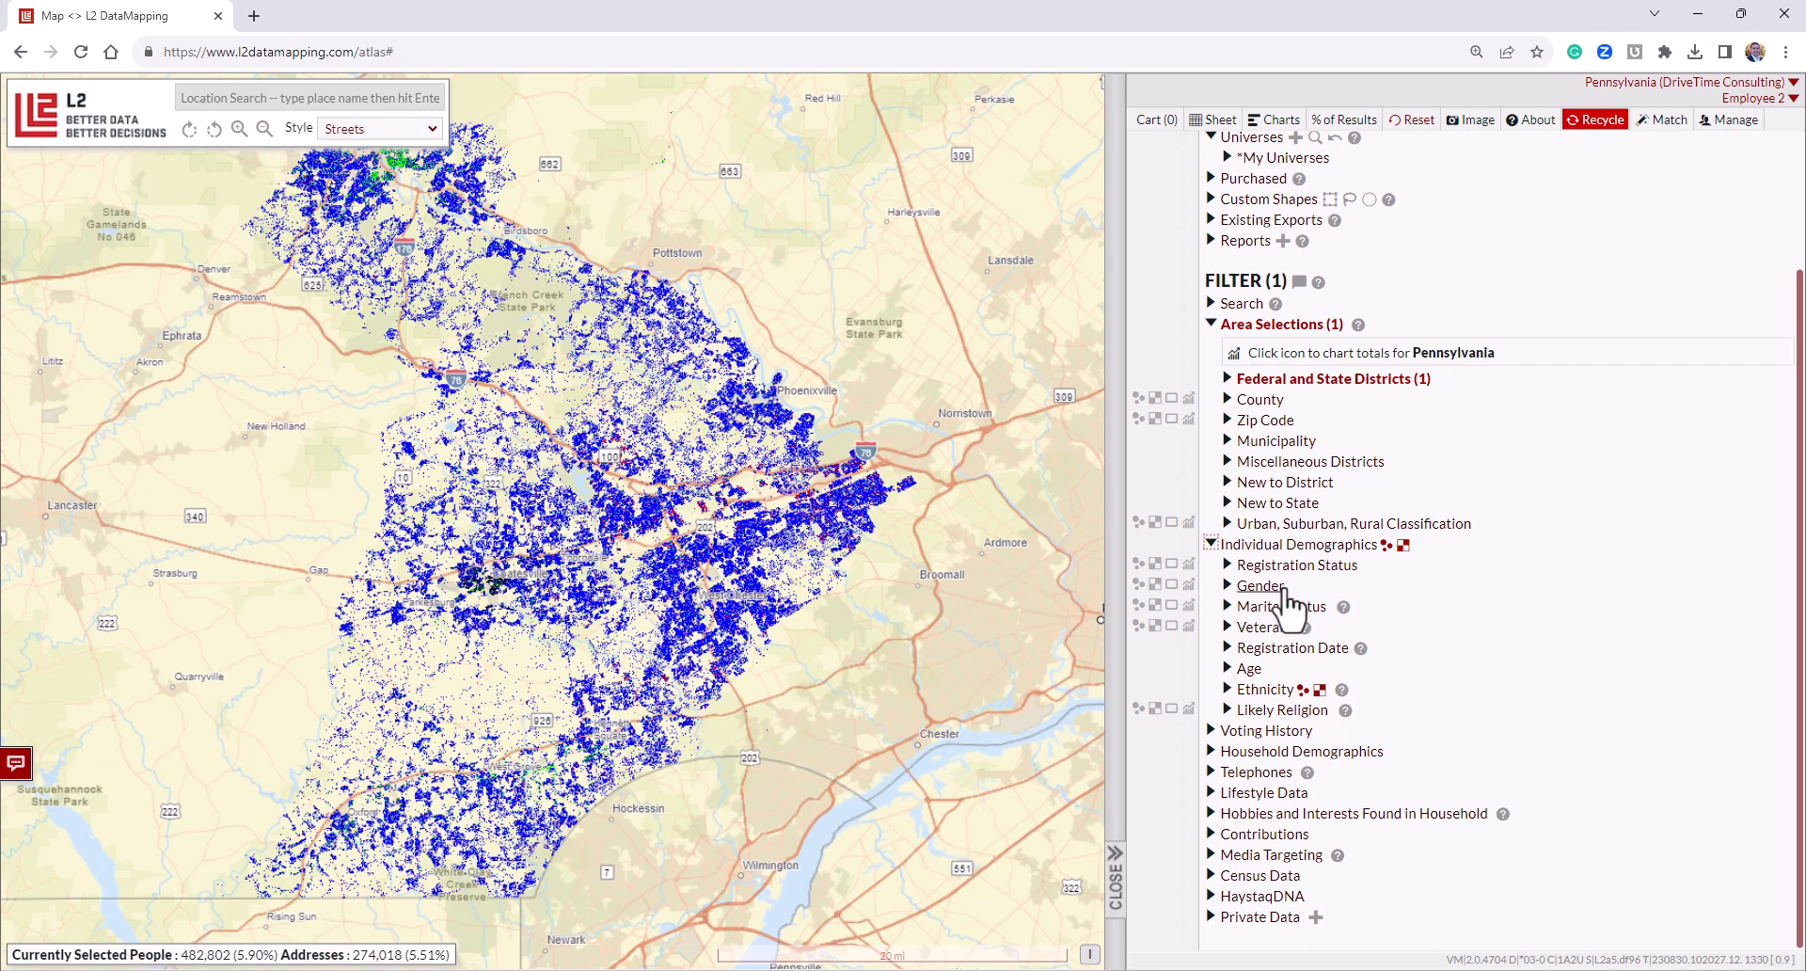
click(1349, 576)
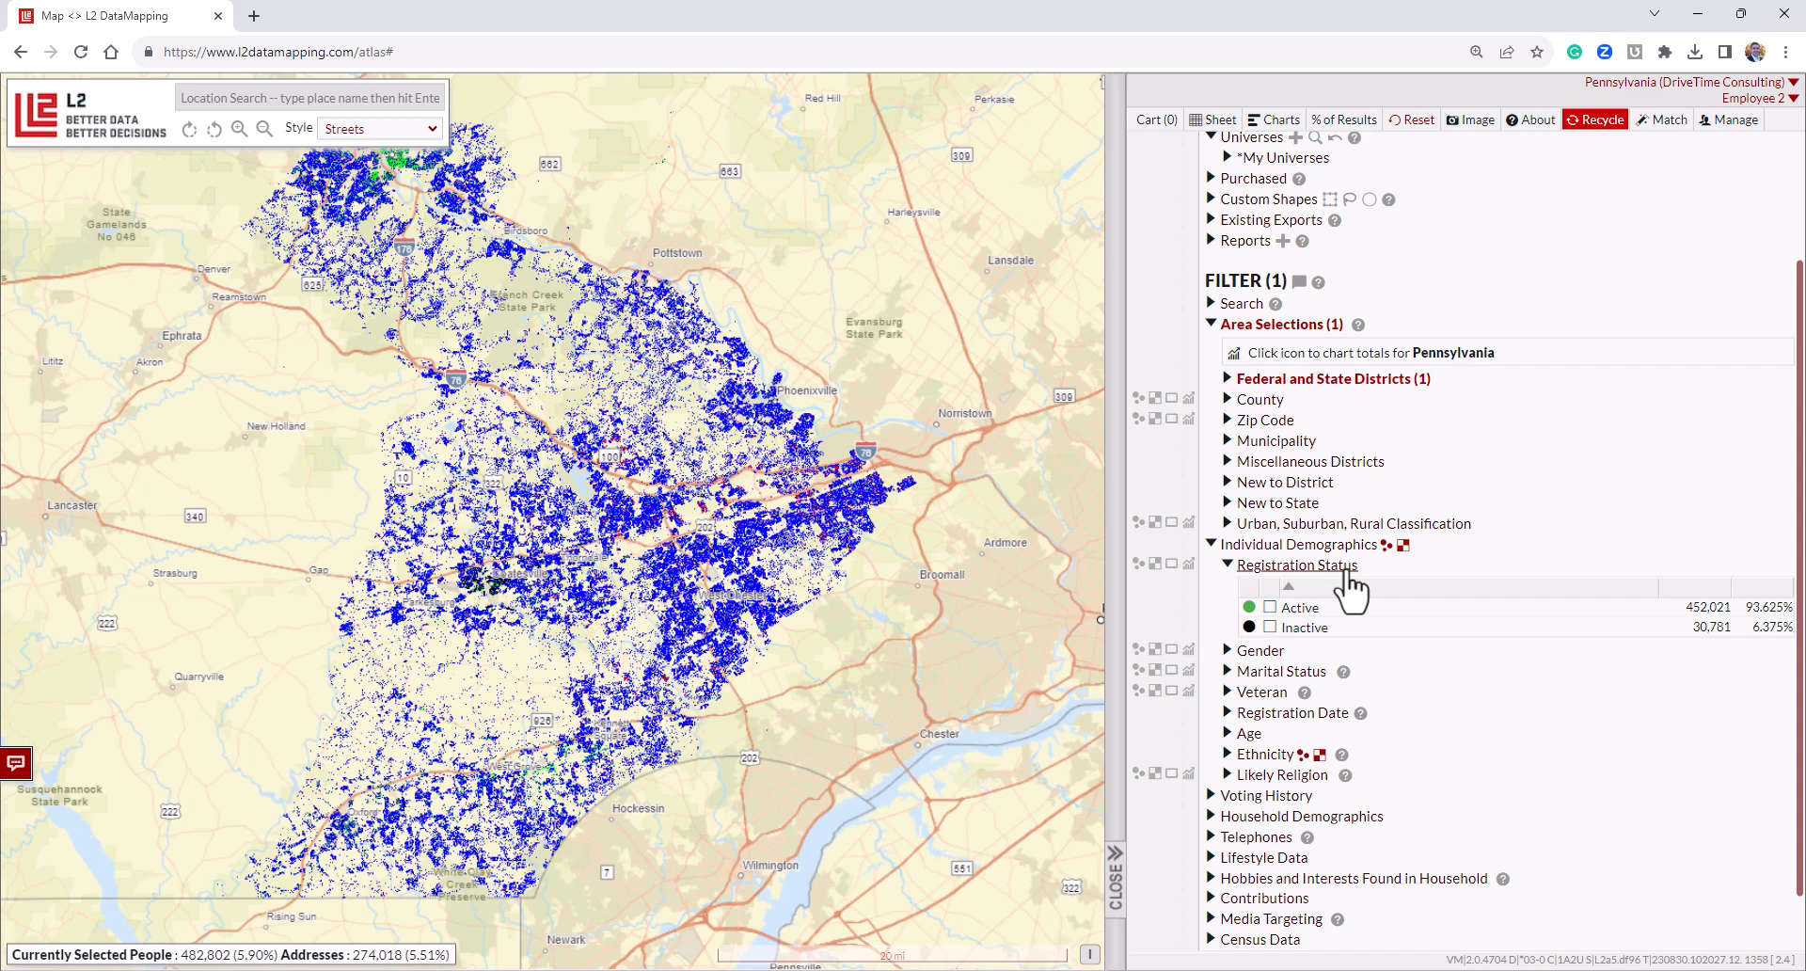
Collapse the Registration Status values, and review the Veteran values under Individual Demographics before collapsing them.
click(1347, 568)
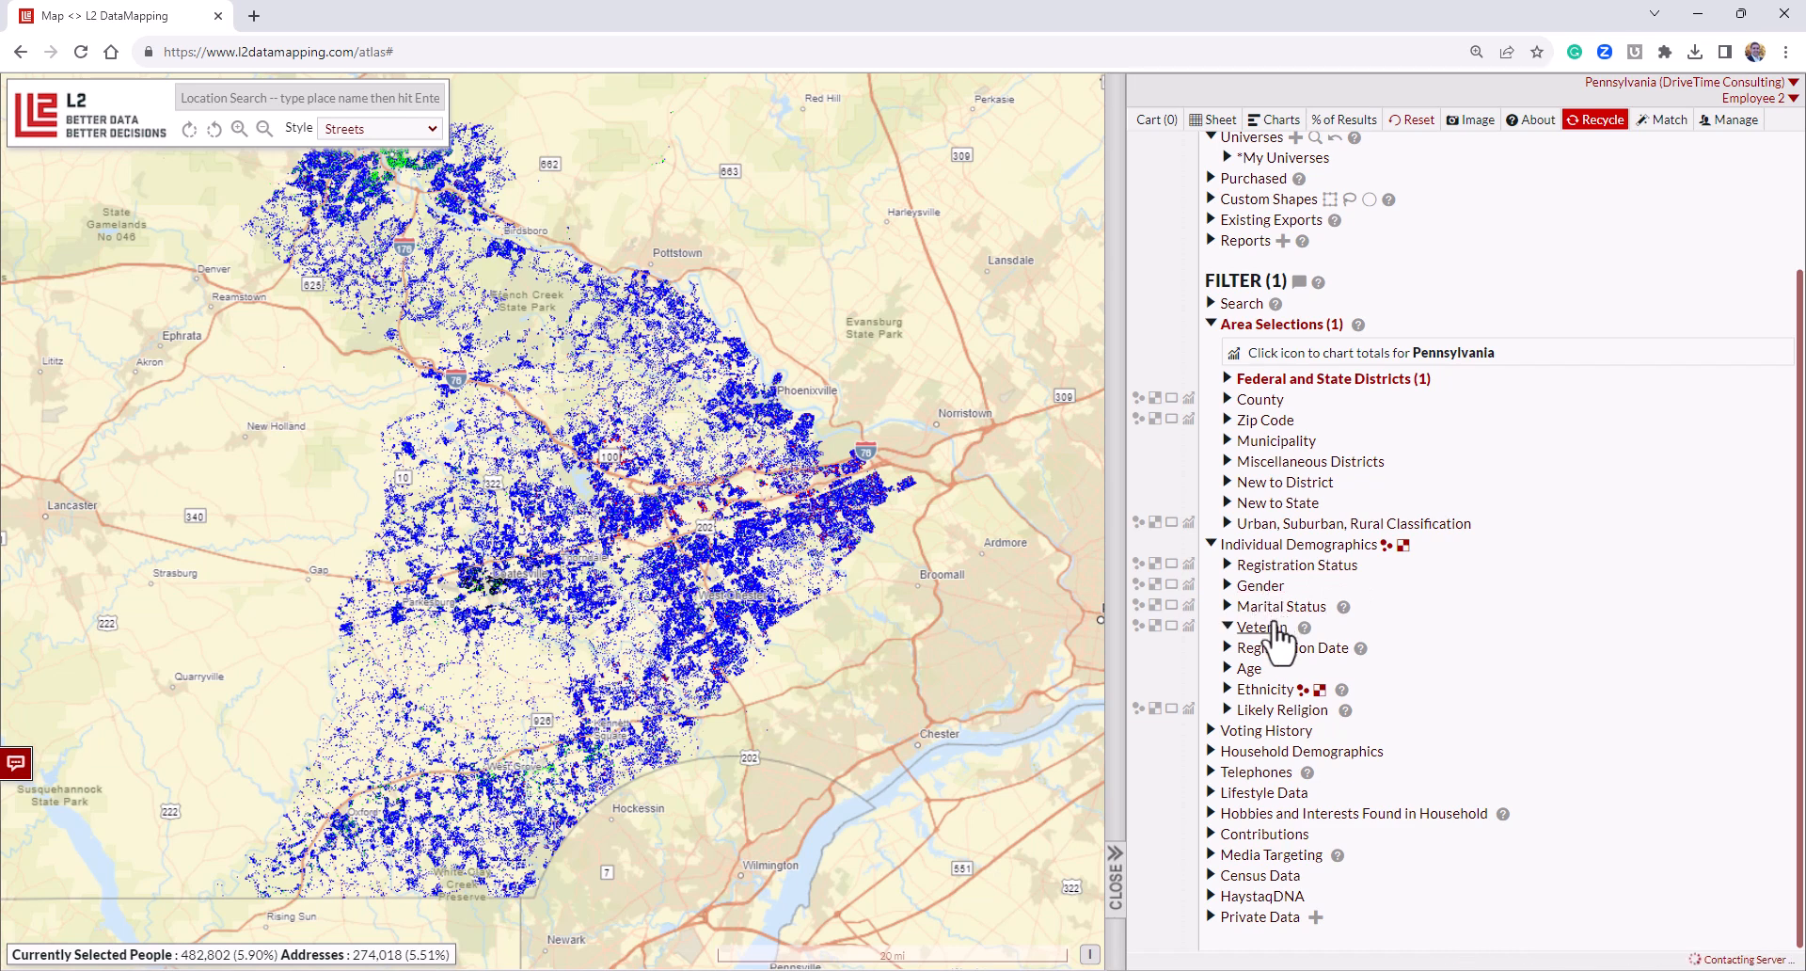
click(1271, 626)
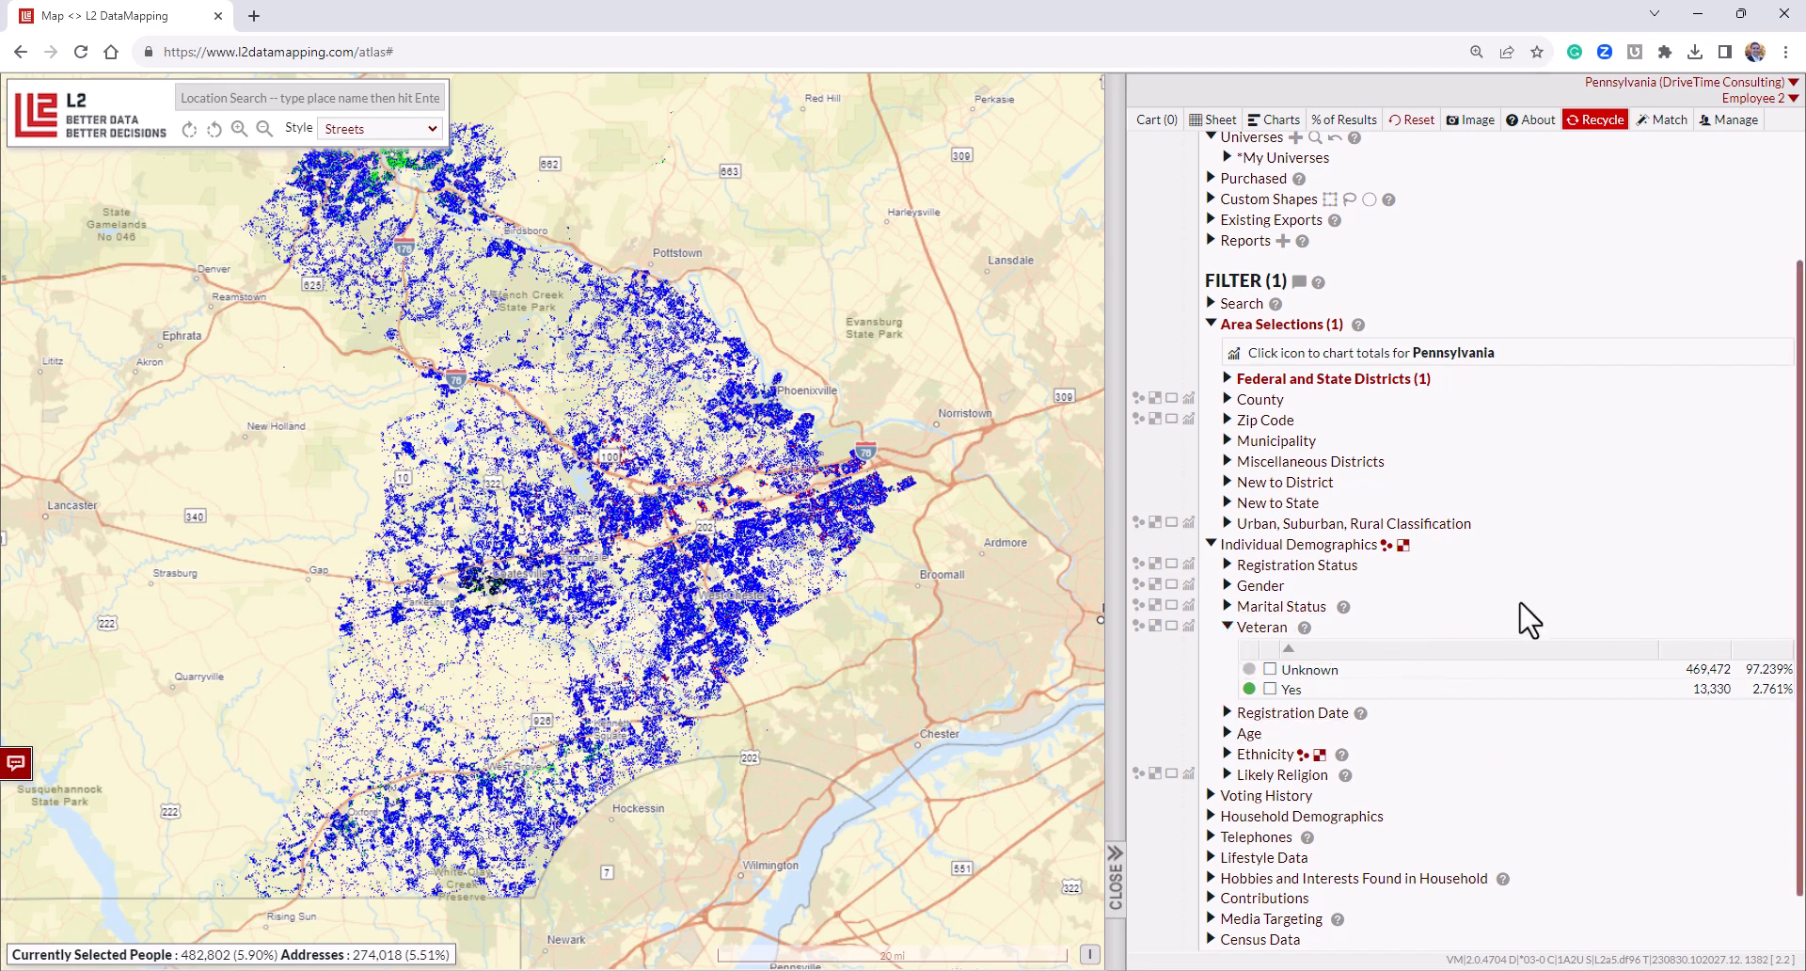
click(1229, 628)
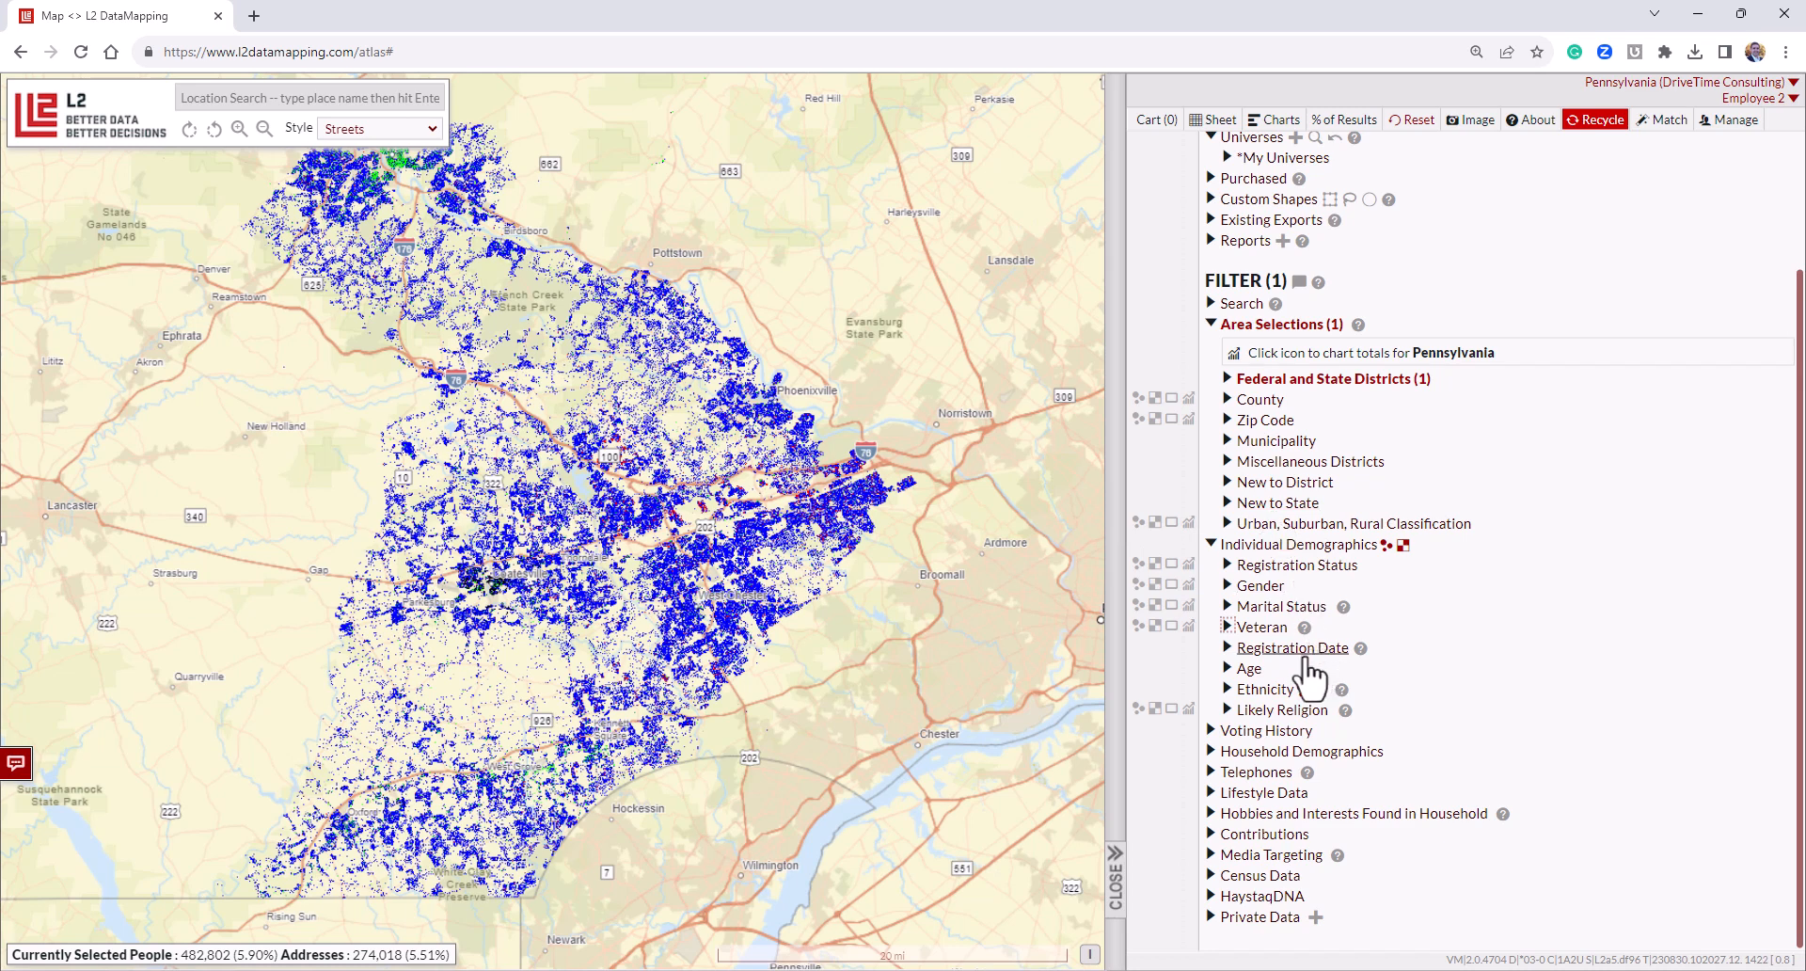
Examine the Ethnicity filter's categories and the values of its Broad Ethnic Groupings.
click(1266, 691)
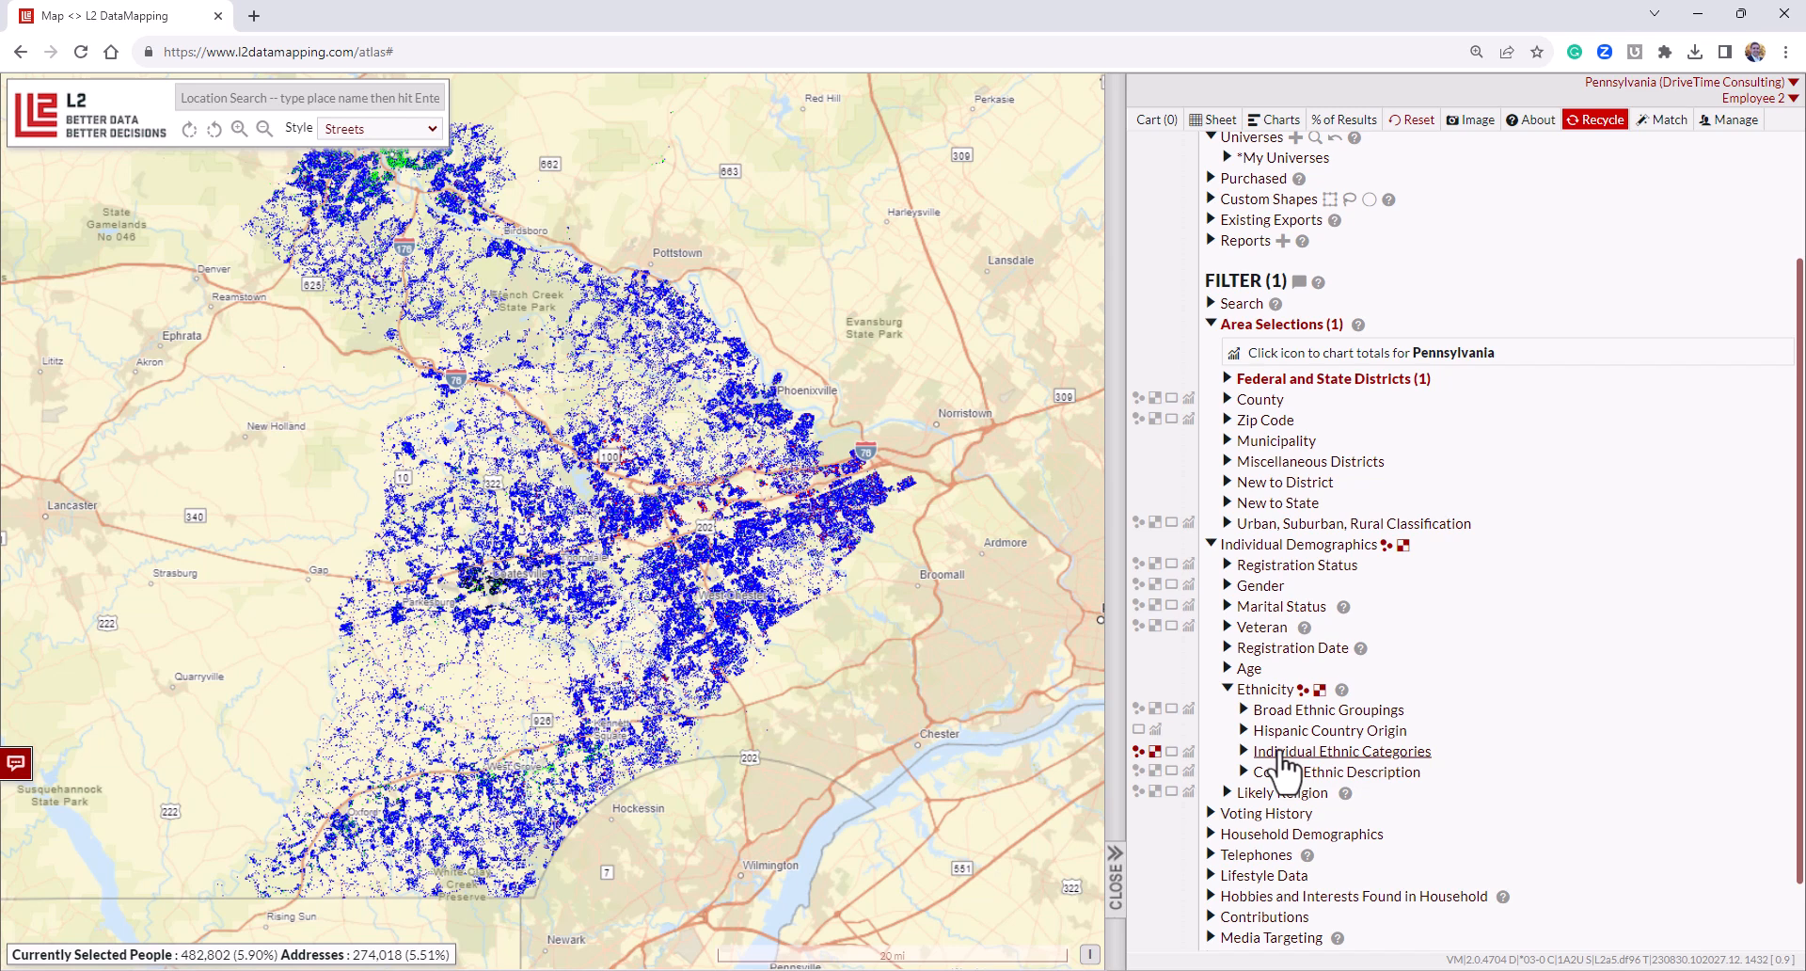
click(1283, 712)
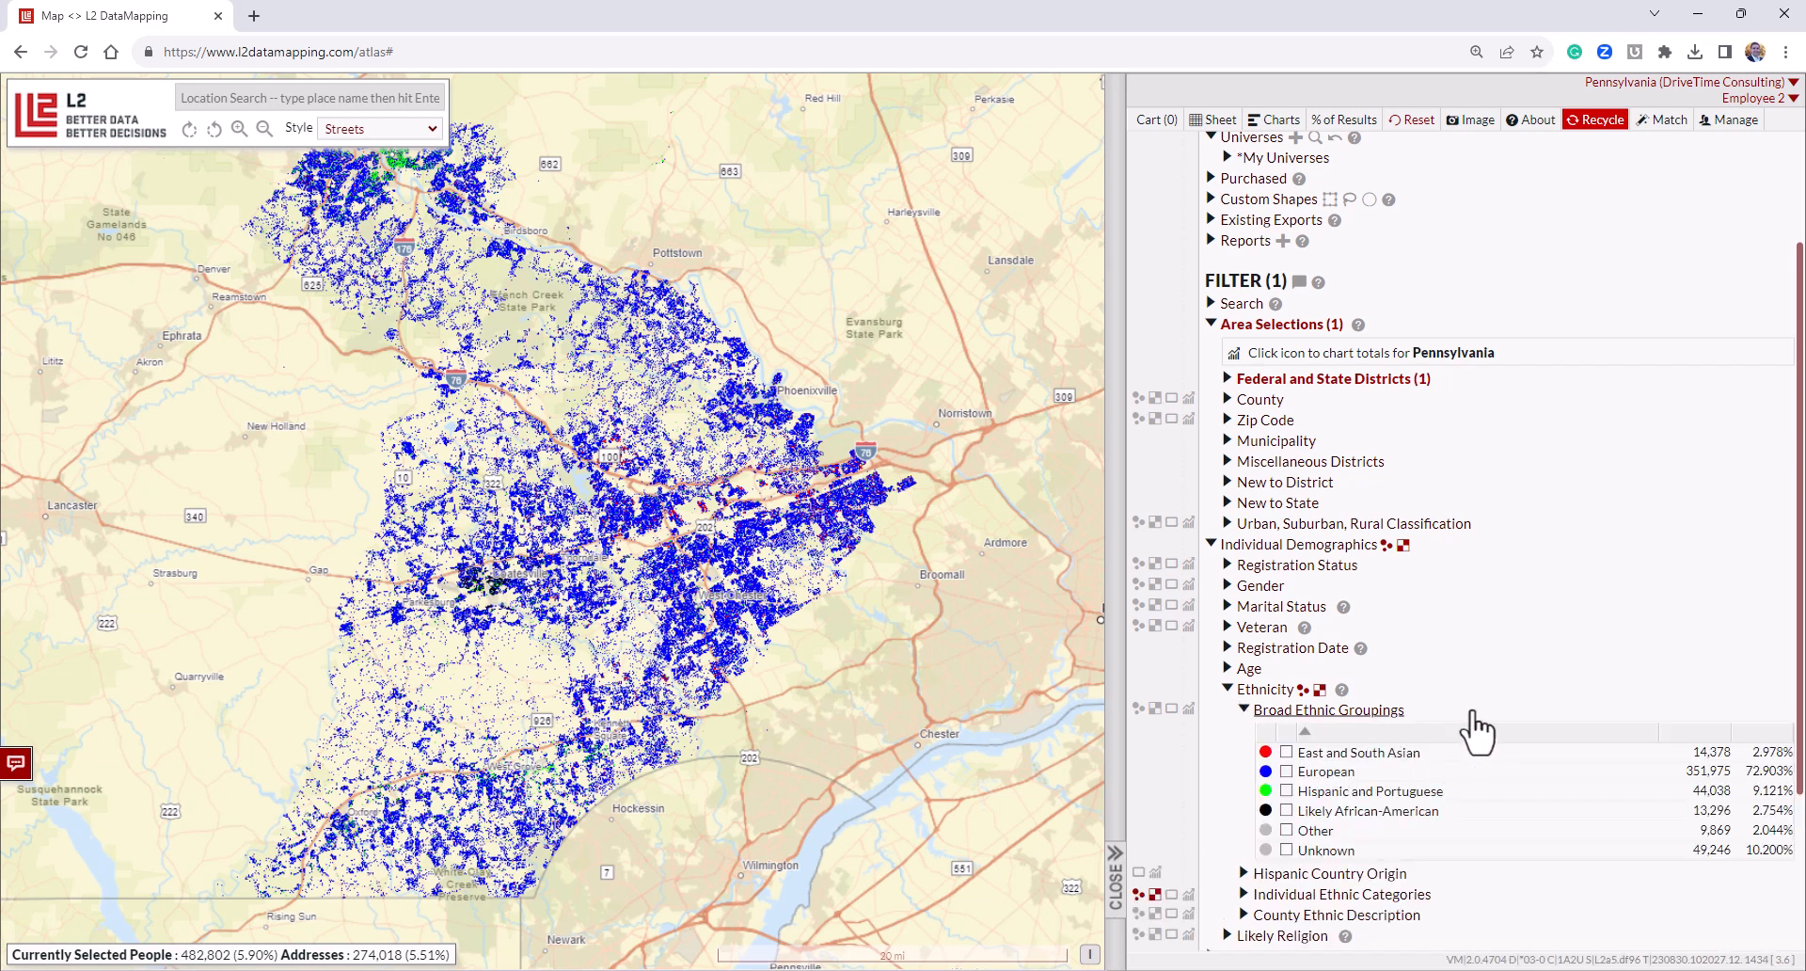
scroll(1475, 730, down, 2)
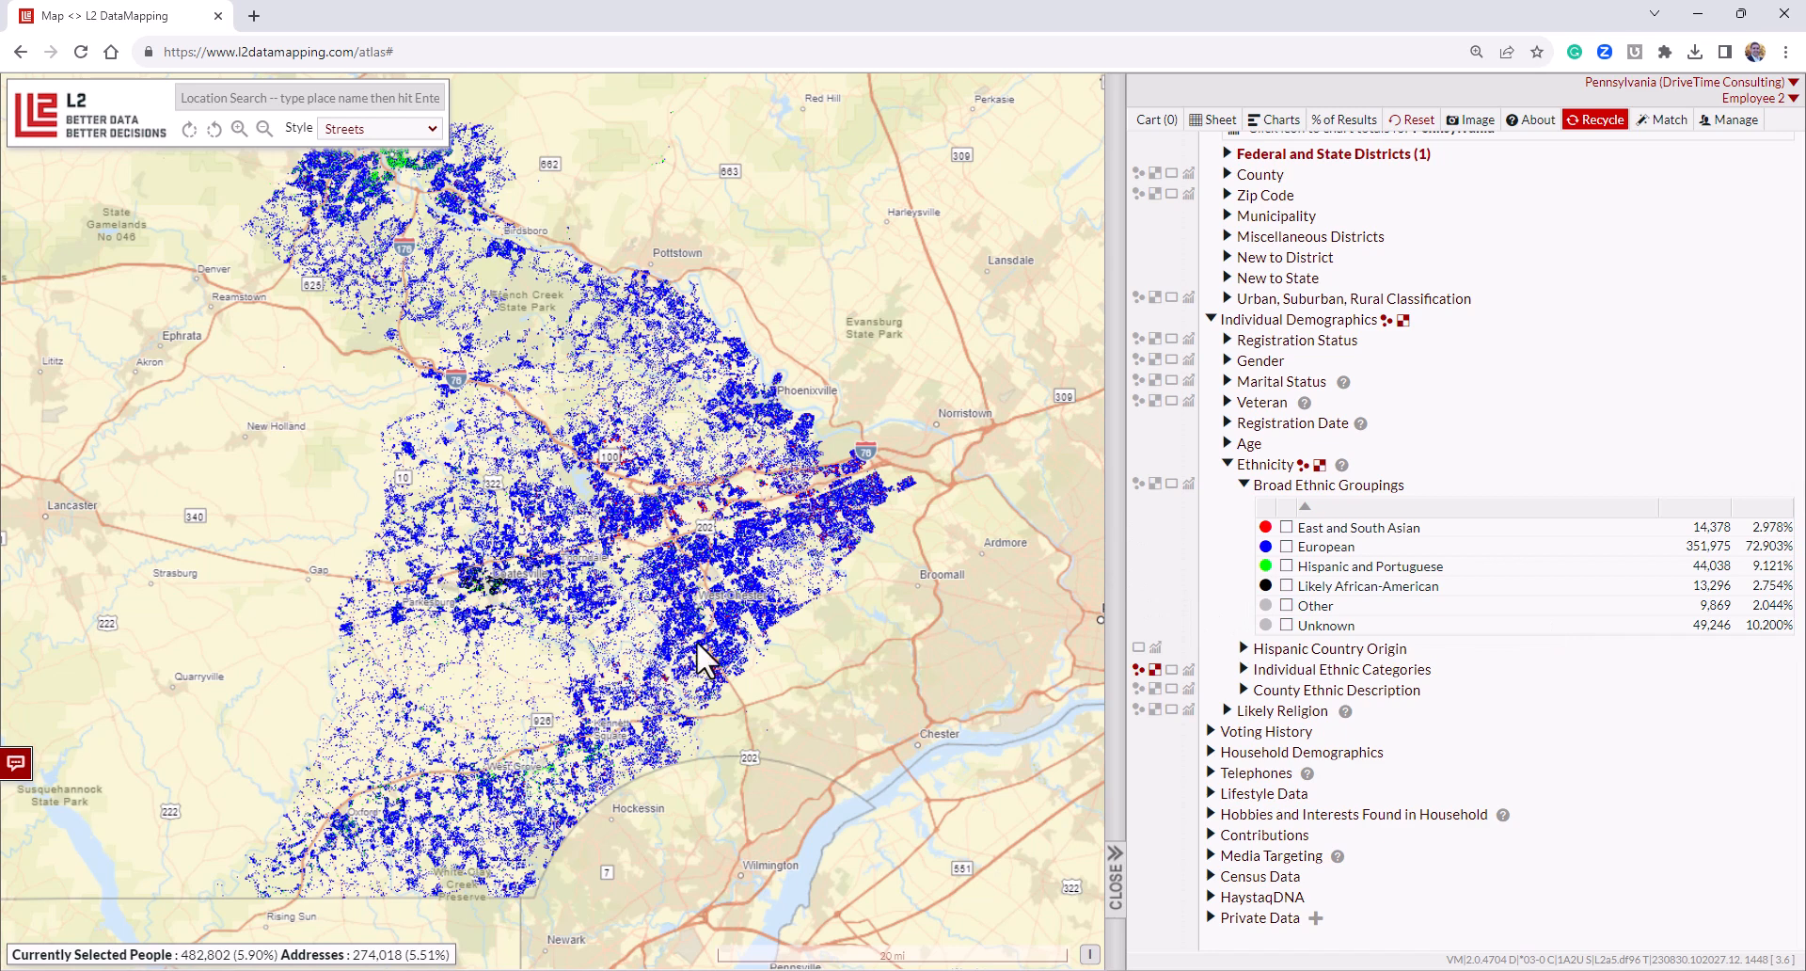
Show the Age Range Based on Birth Year values and colour the map points by those age ranges.
click(1225, 444)
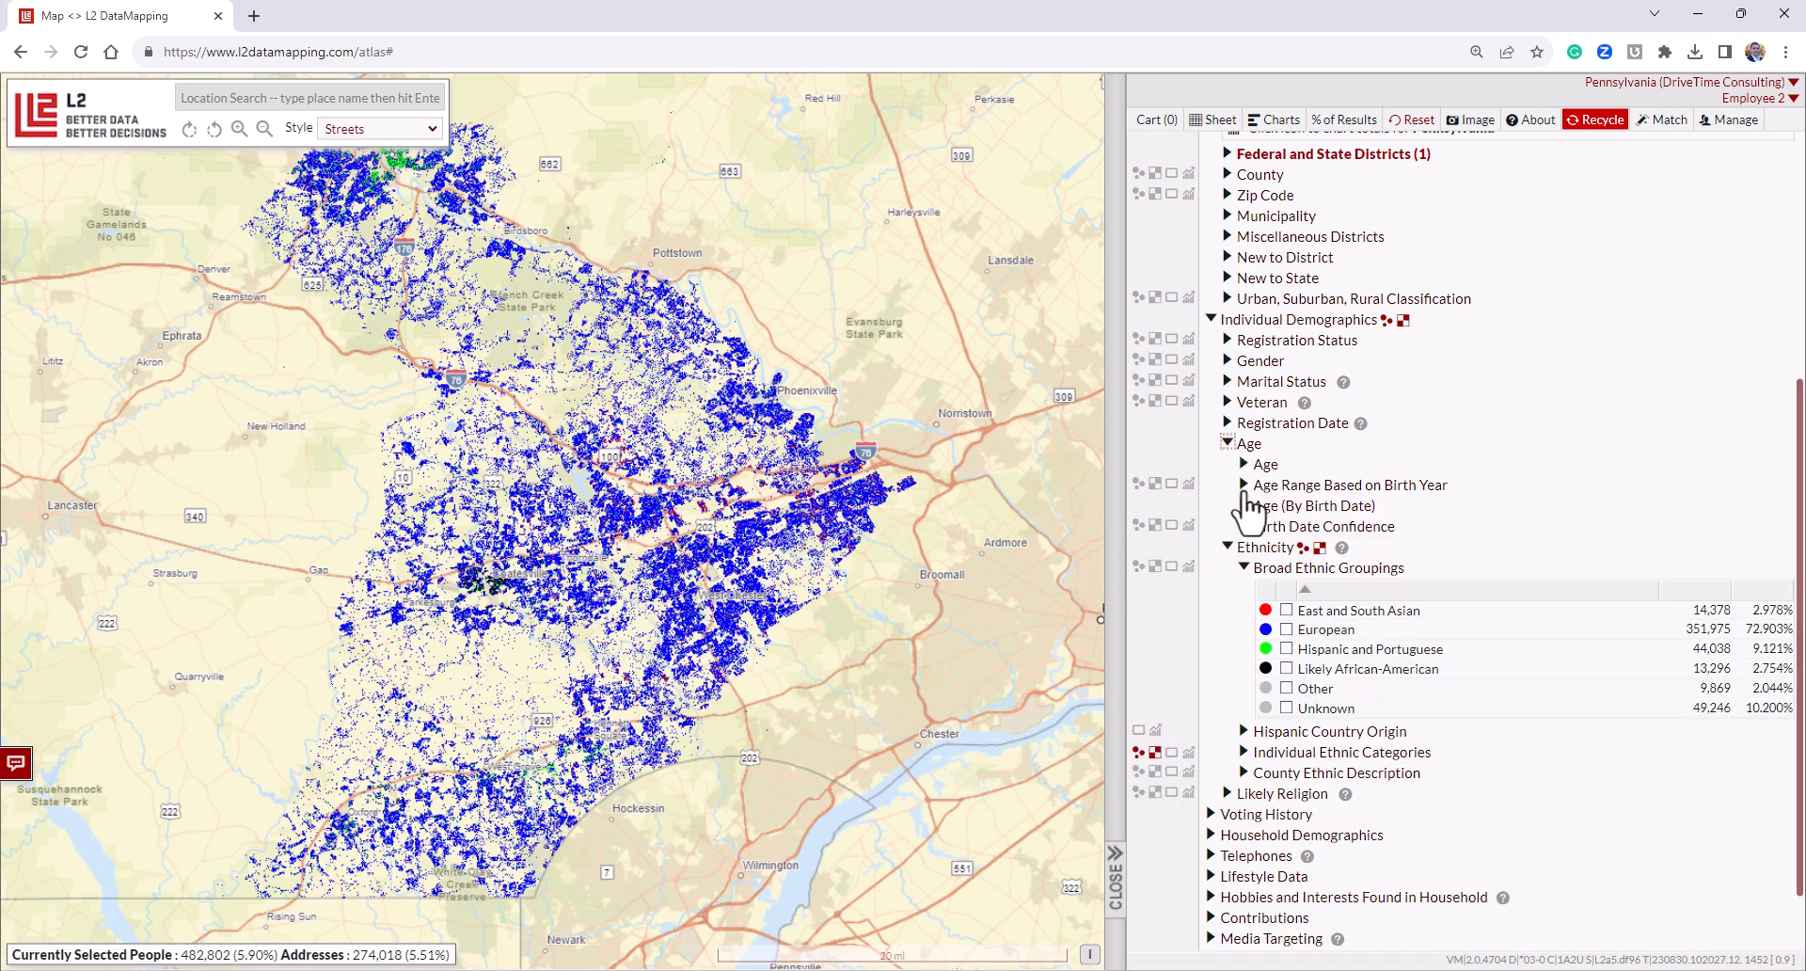
click(1243, 484)
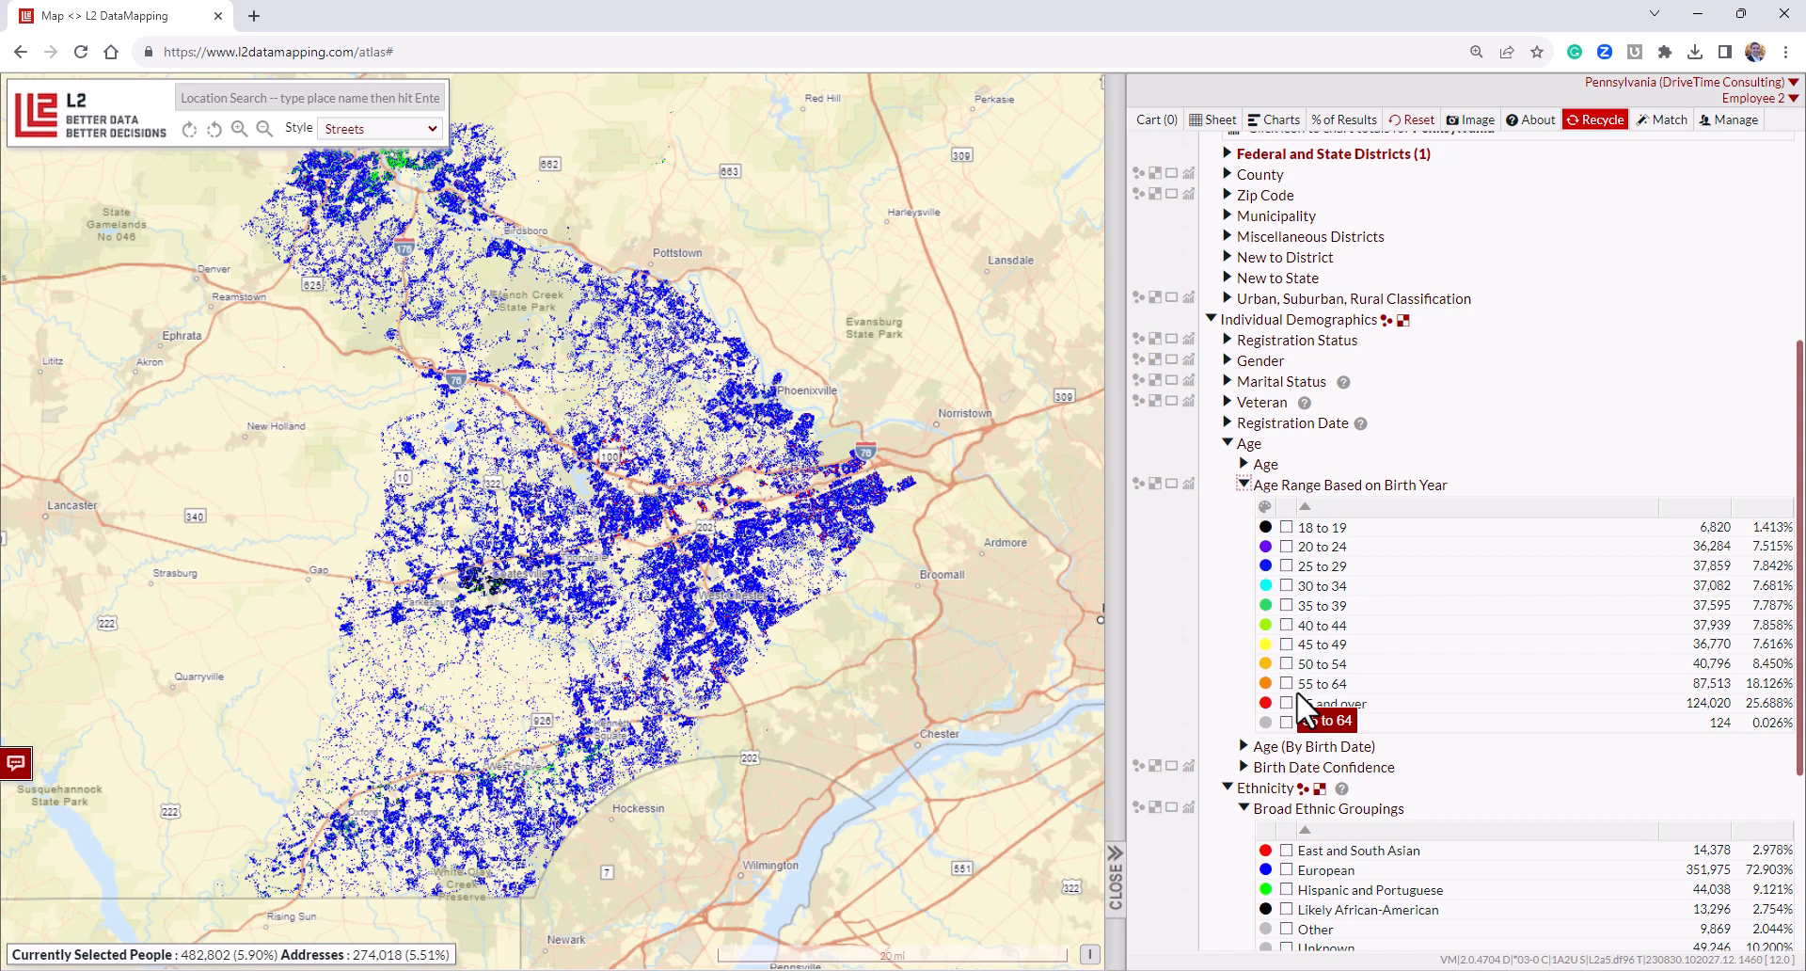
click(1140, 485)
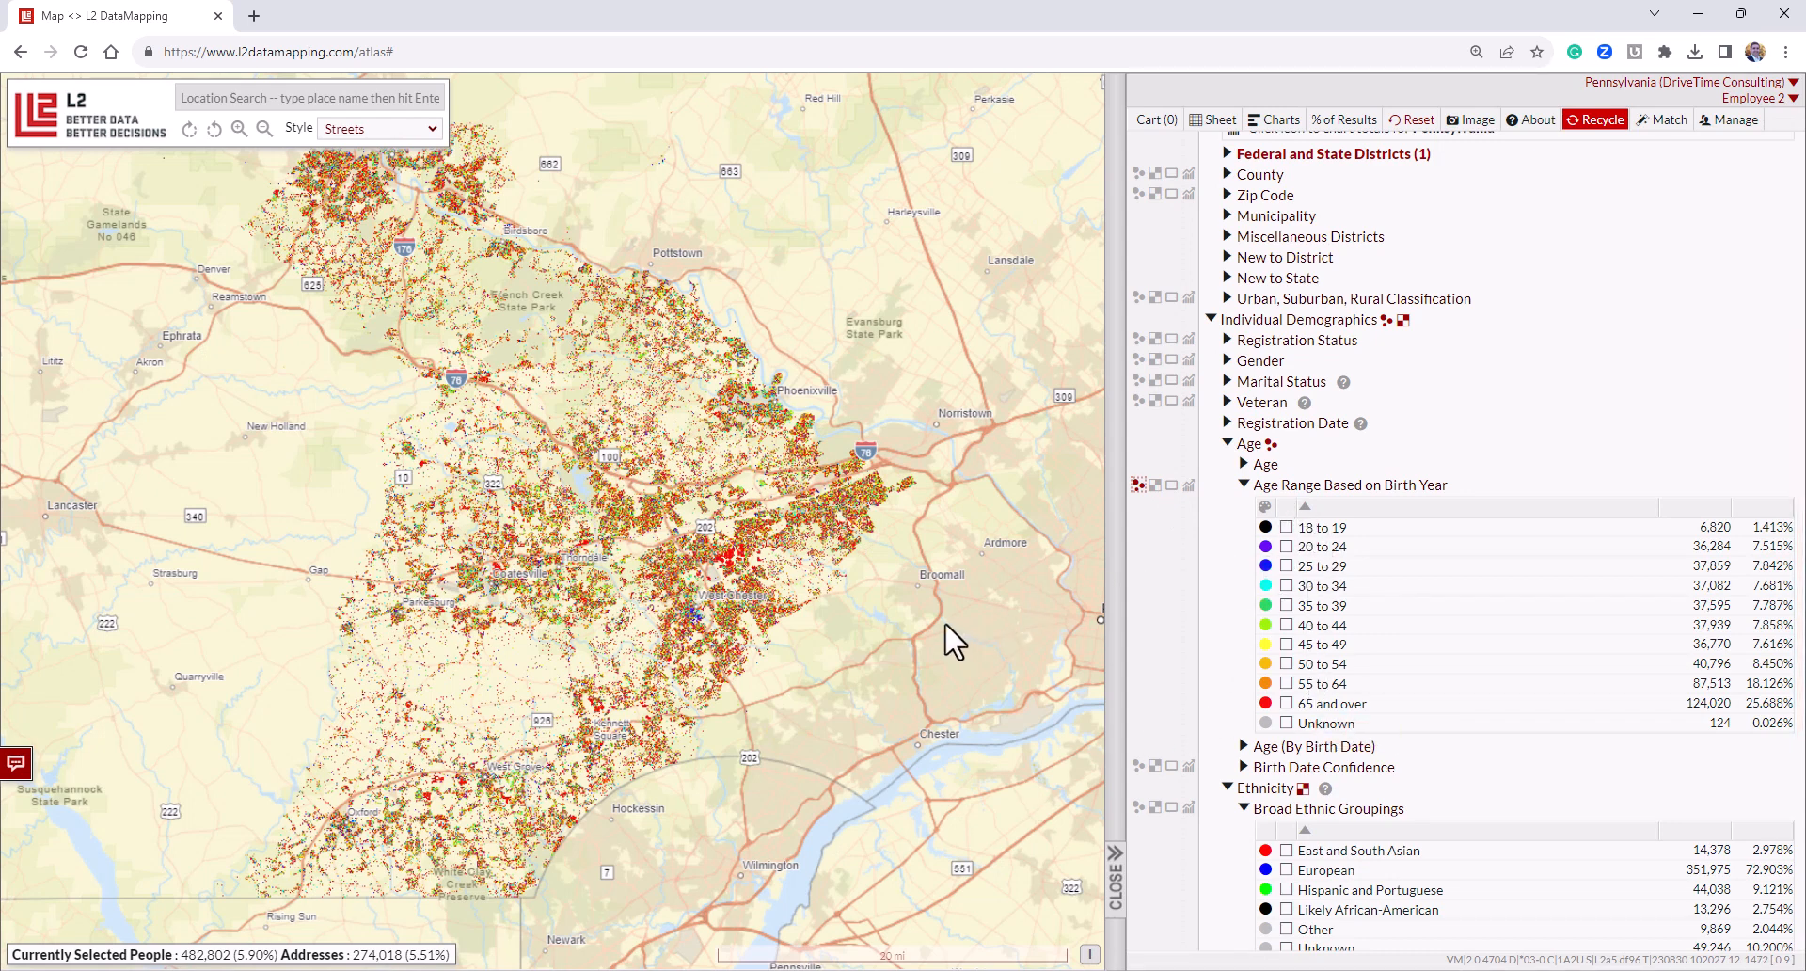
Examine the distribution of age ranges on the map around West Chester and West Chester University.
drag(596, 577, 634, 623)
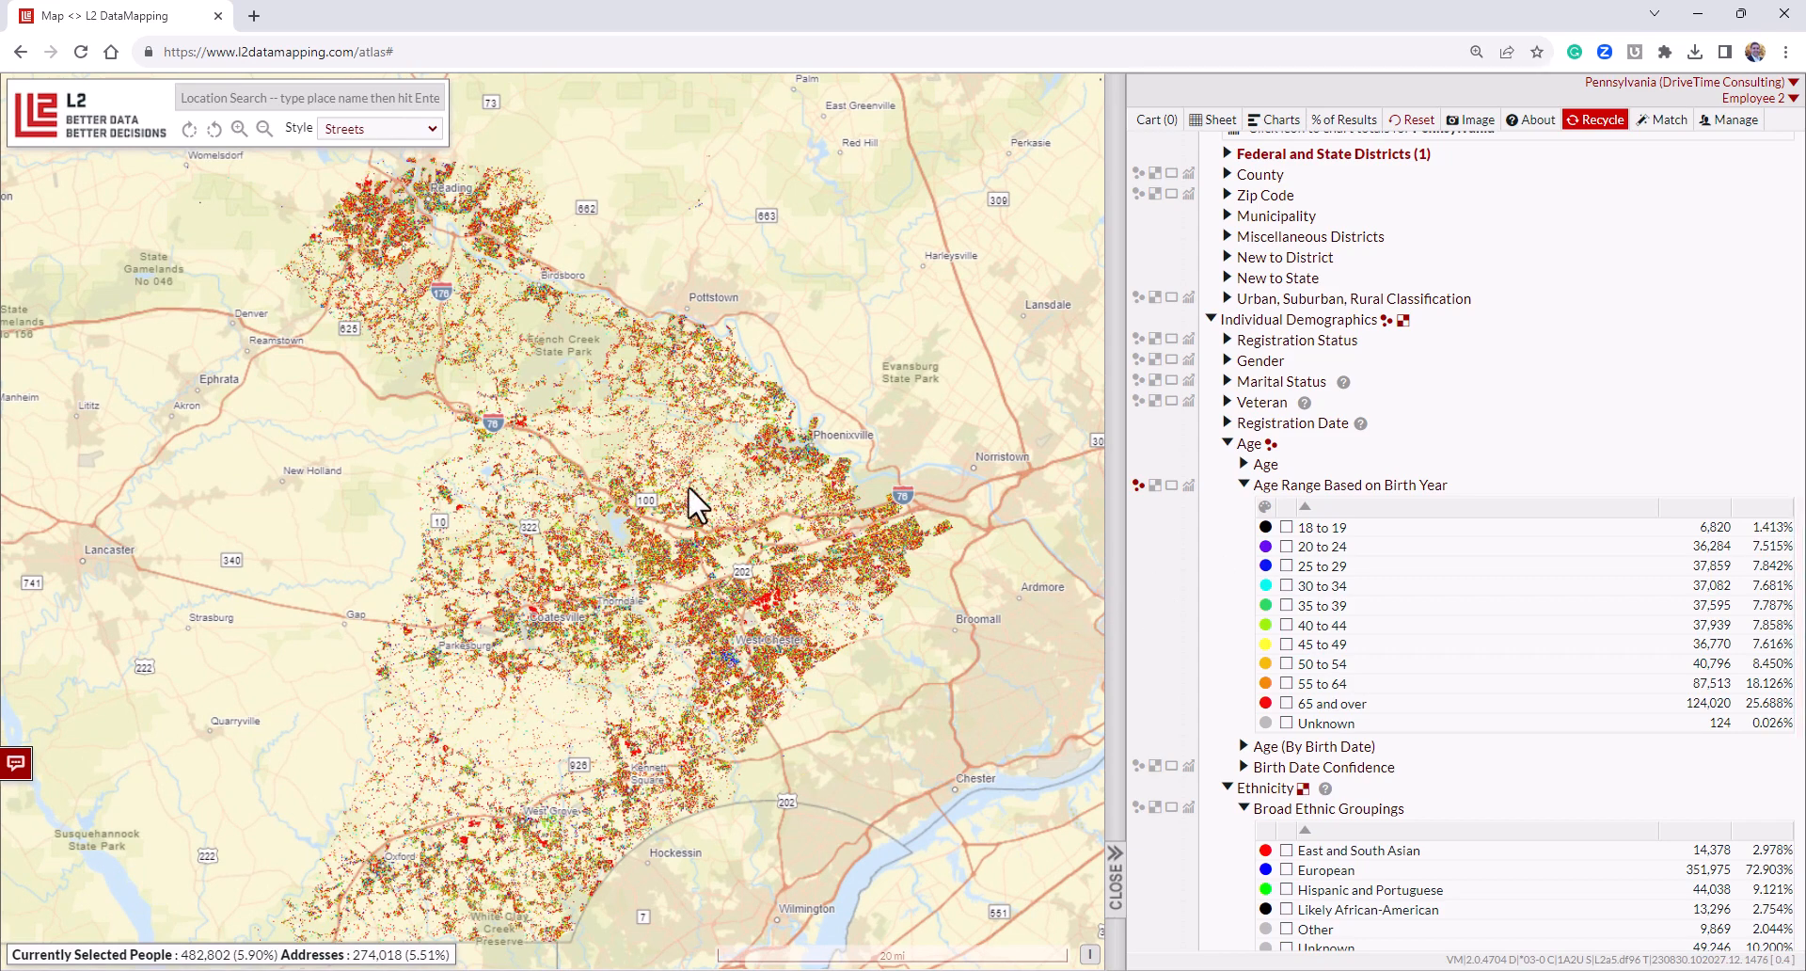
drag(668, 608, 652, 560)
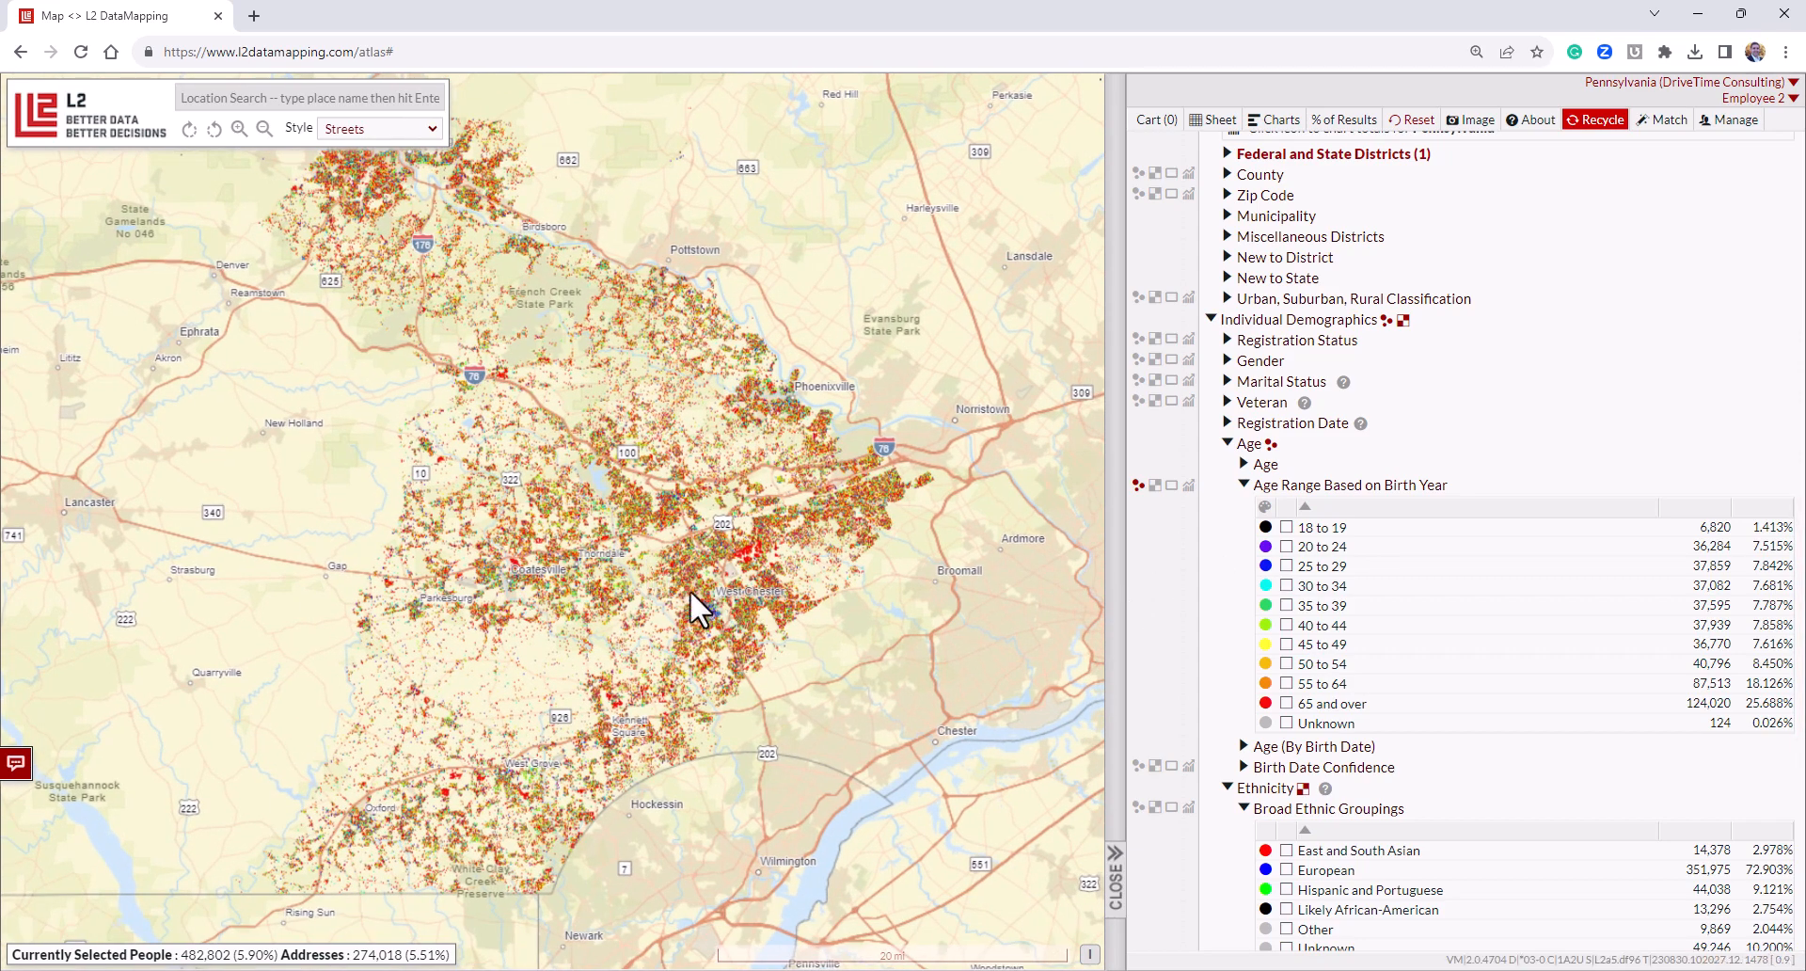
scroll(714, 611, up, 5)
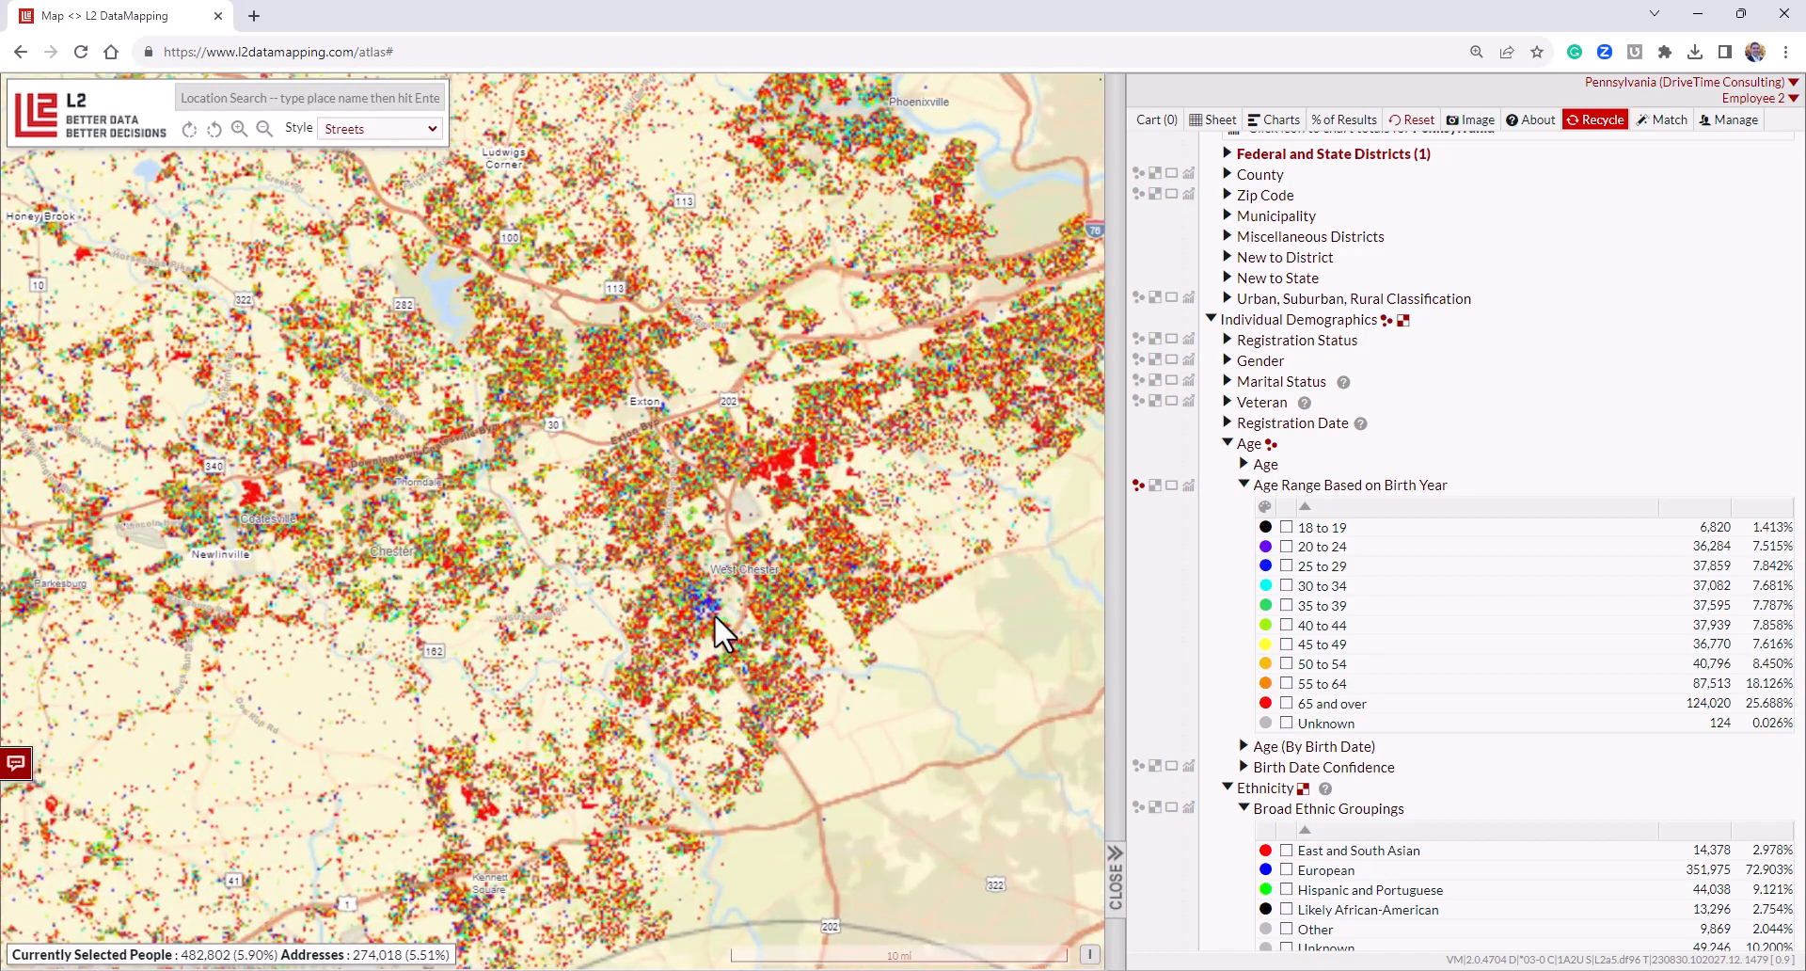
scroll(702, 597, up, 2)
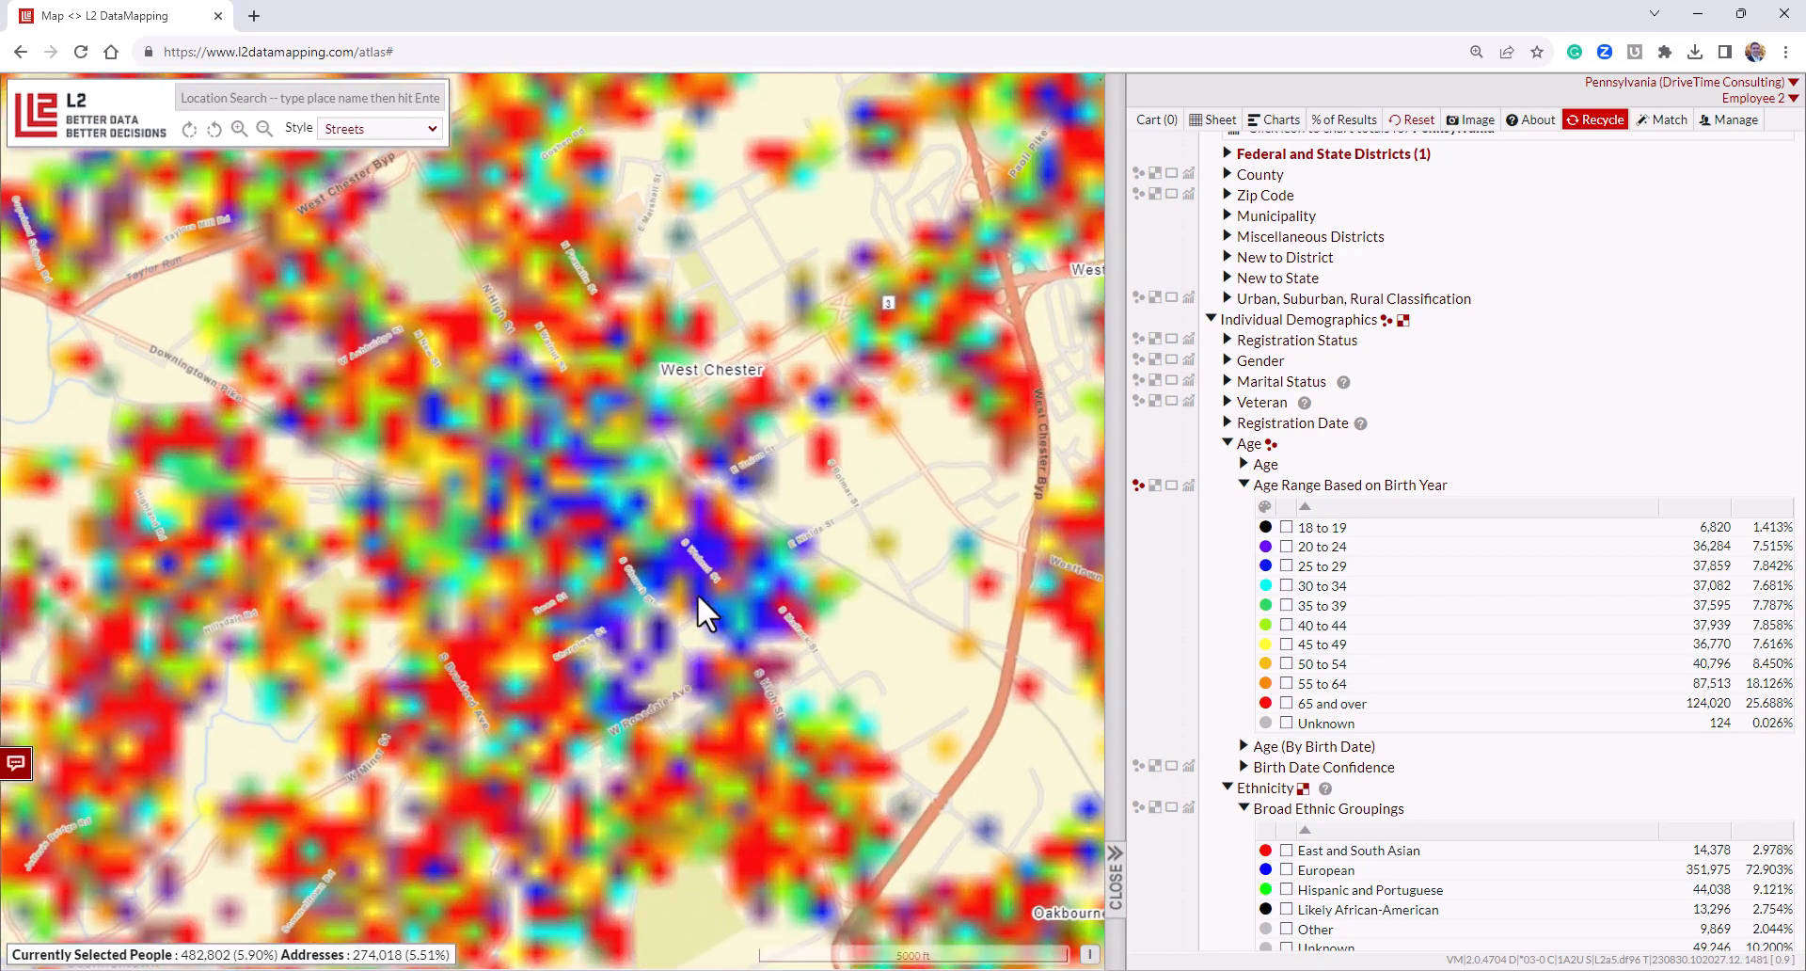
scroll(739, 601, up, 1)
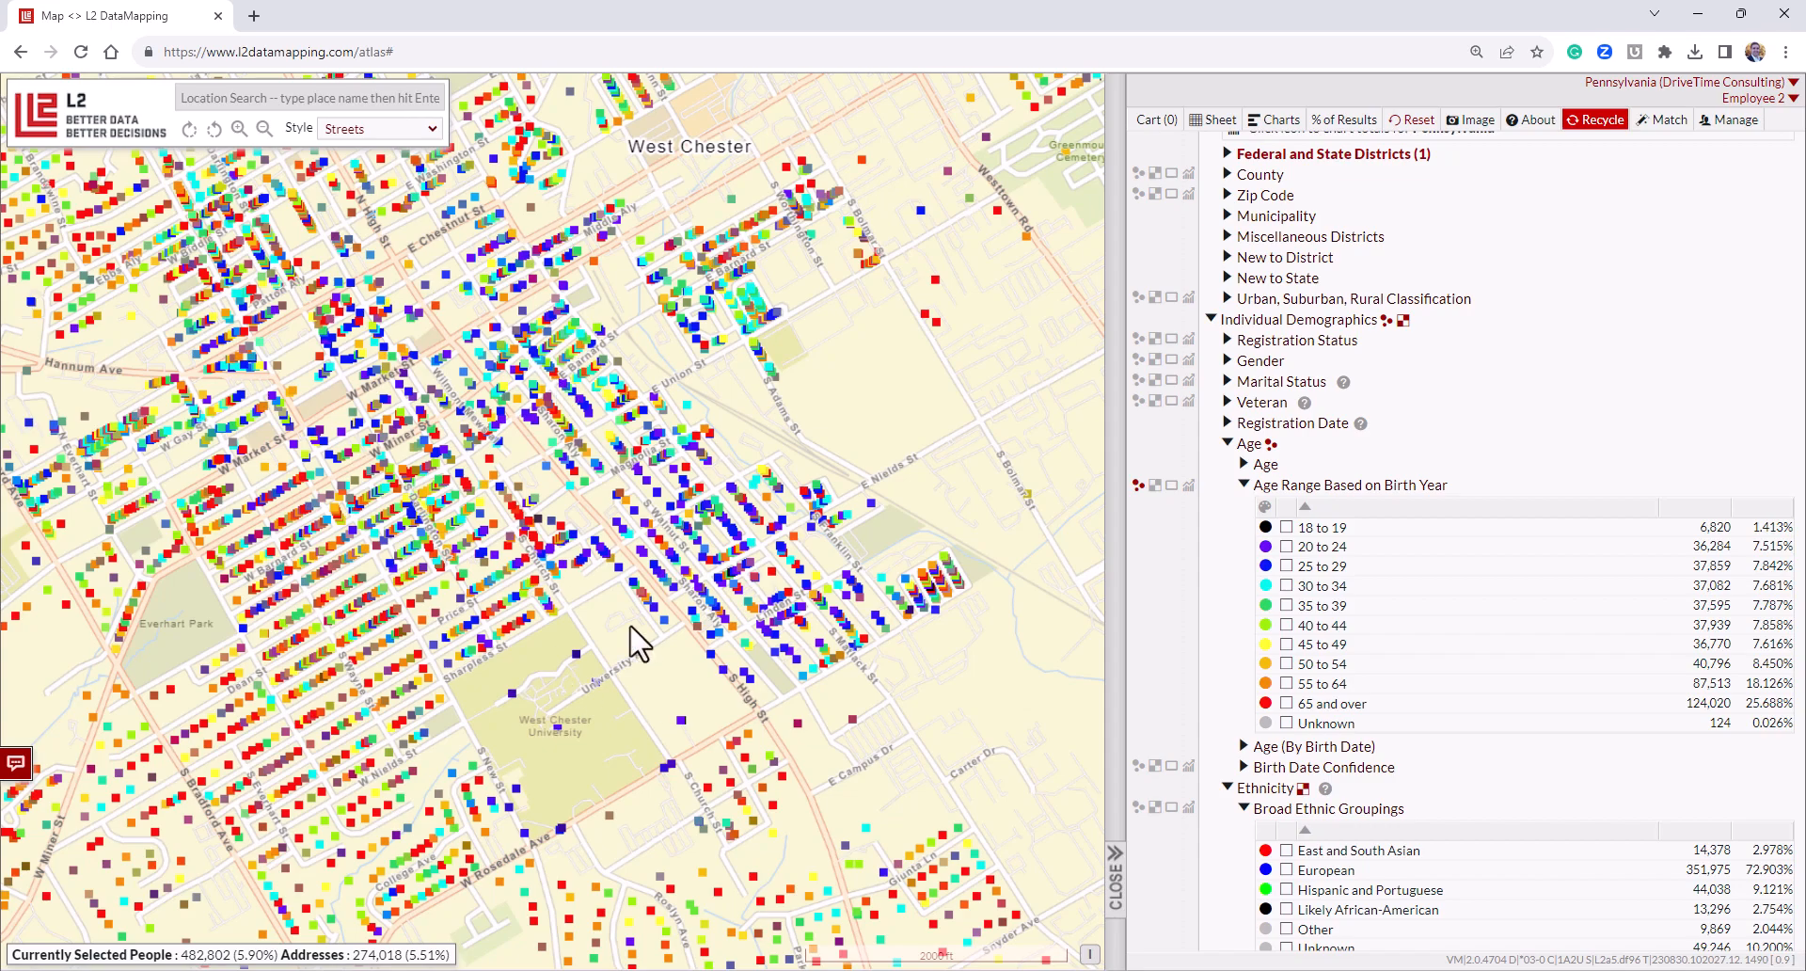
scroll(628, 628, down, 1)
scroll(629, 626, down, 2)
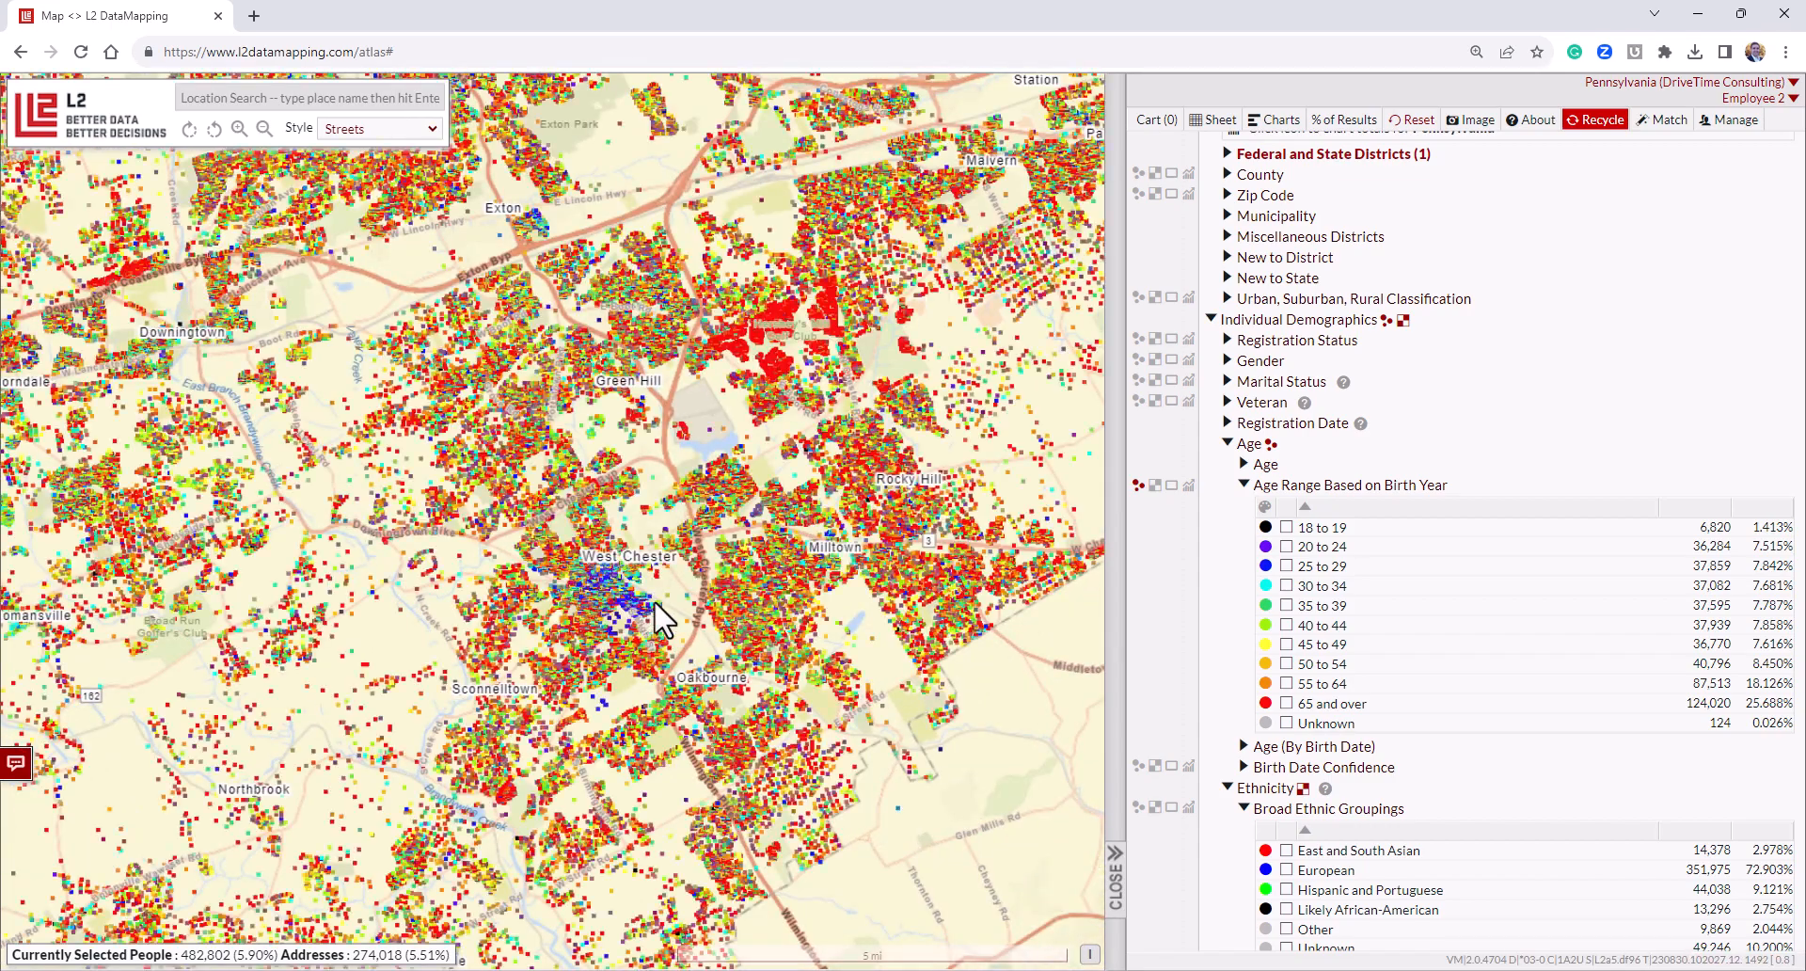
Examine the age ranges on the map around Hershey's Mill Golf Club and East Goshen Township, and return to the wider area.
scroll(795, 369, up, 2)
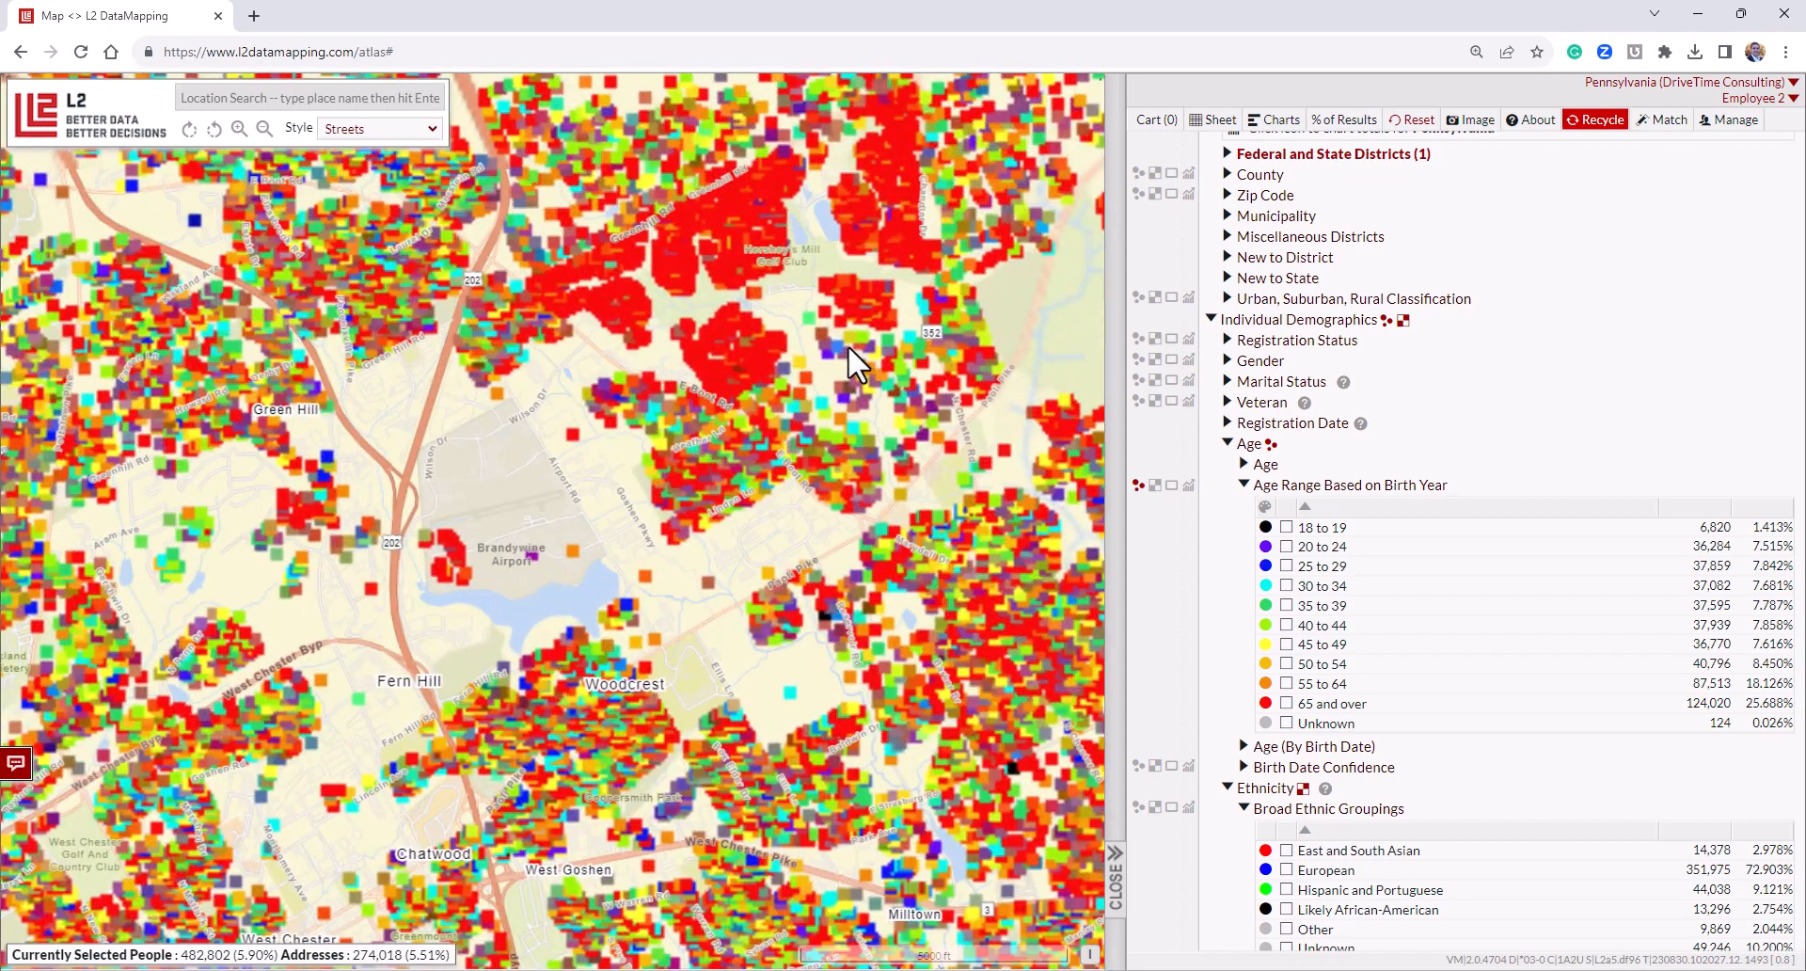
scroll(848, 353, up, 1)
drag(871, 355, 681, 764)
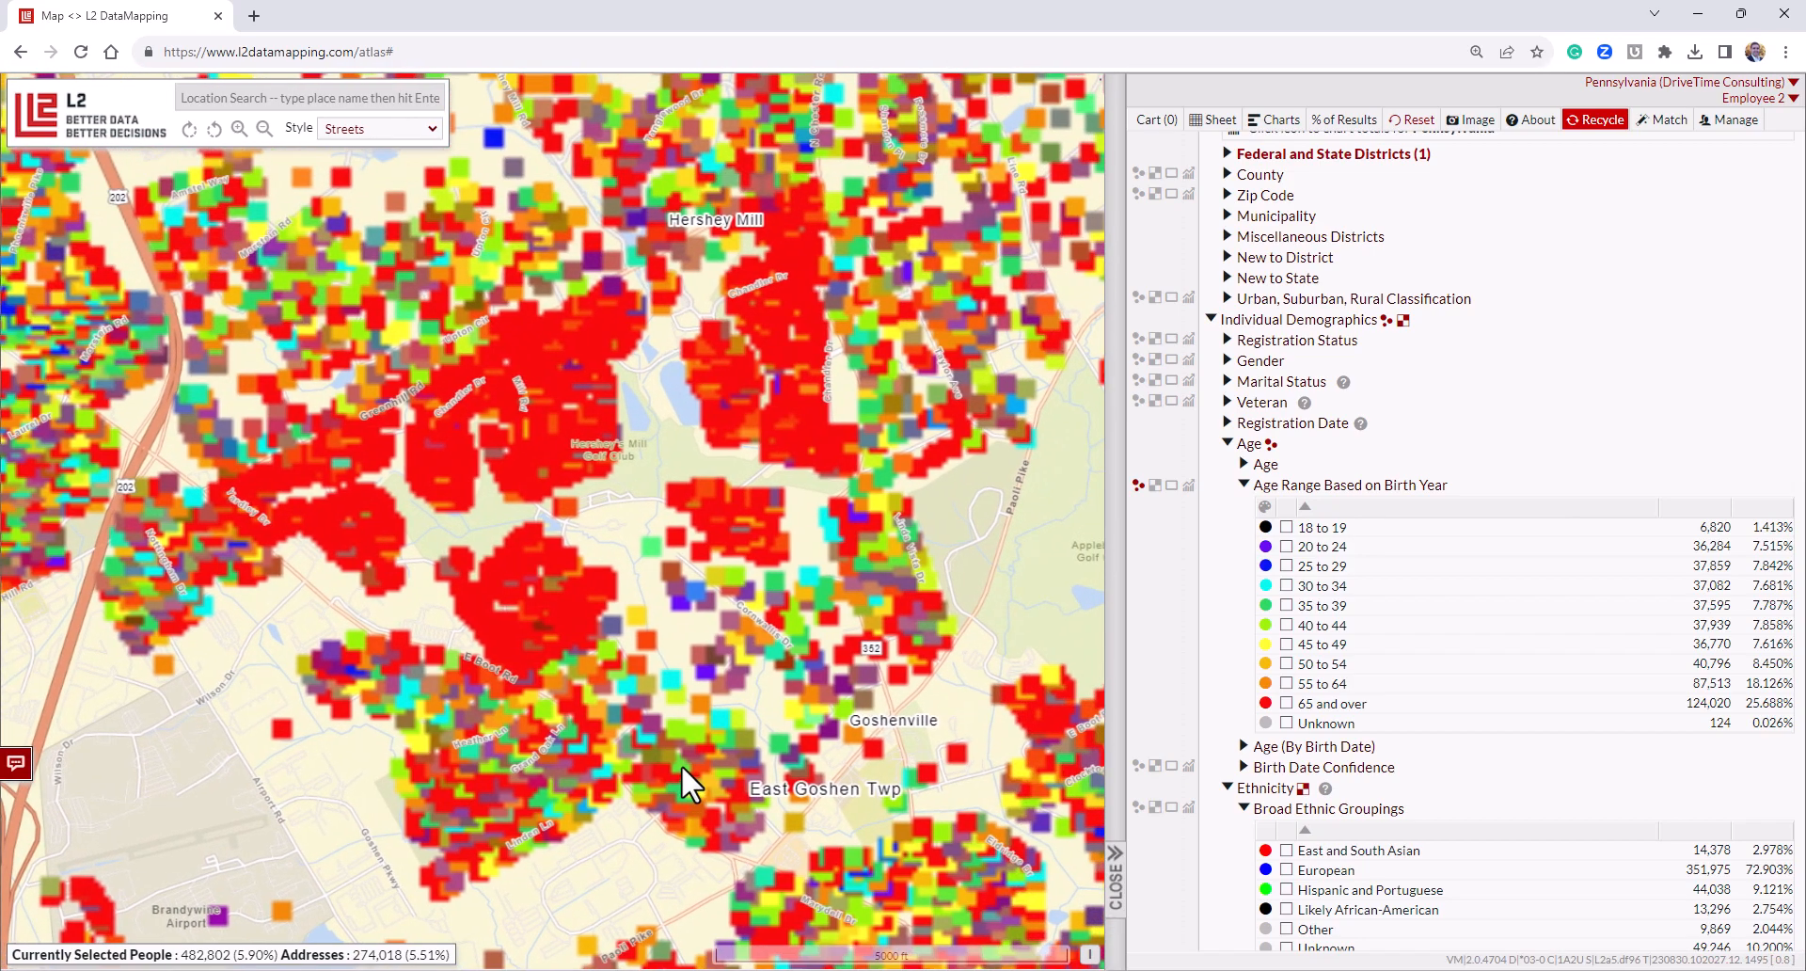
scroll(676, 546, up, 1)
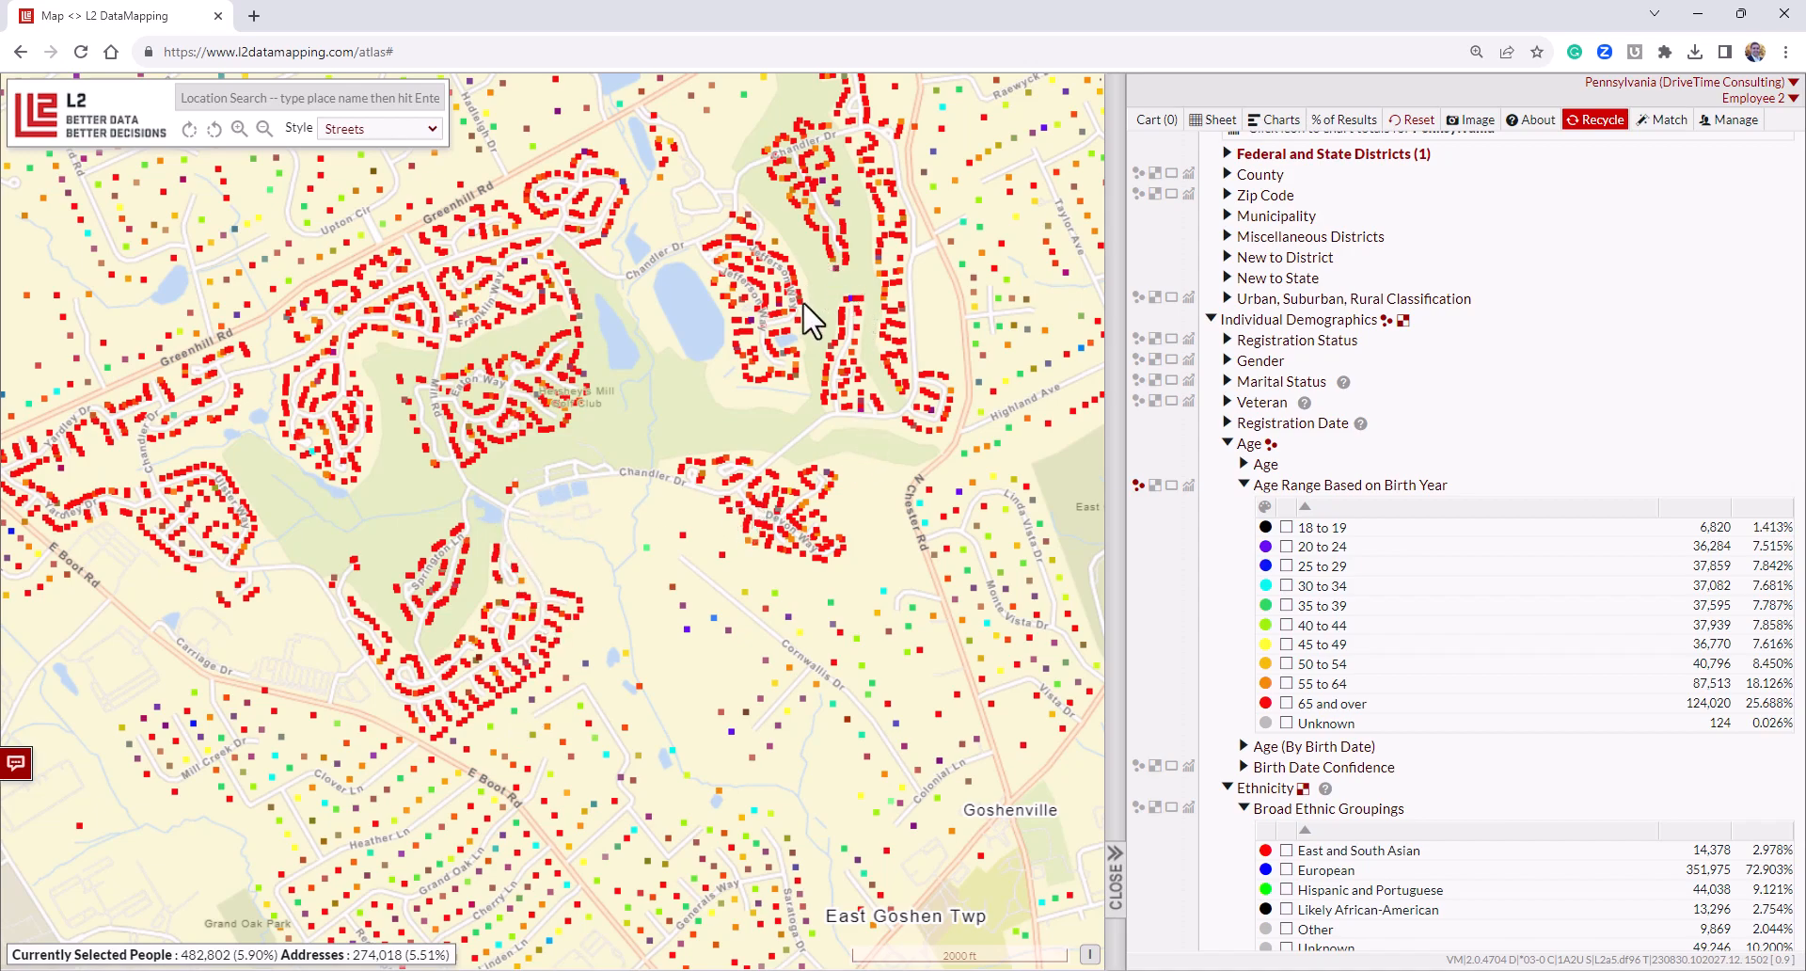
scroll(800, 293, down, 4)
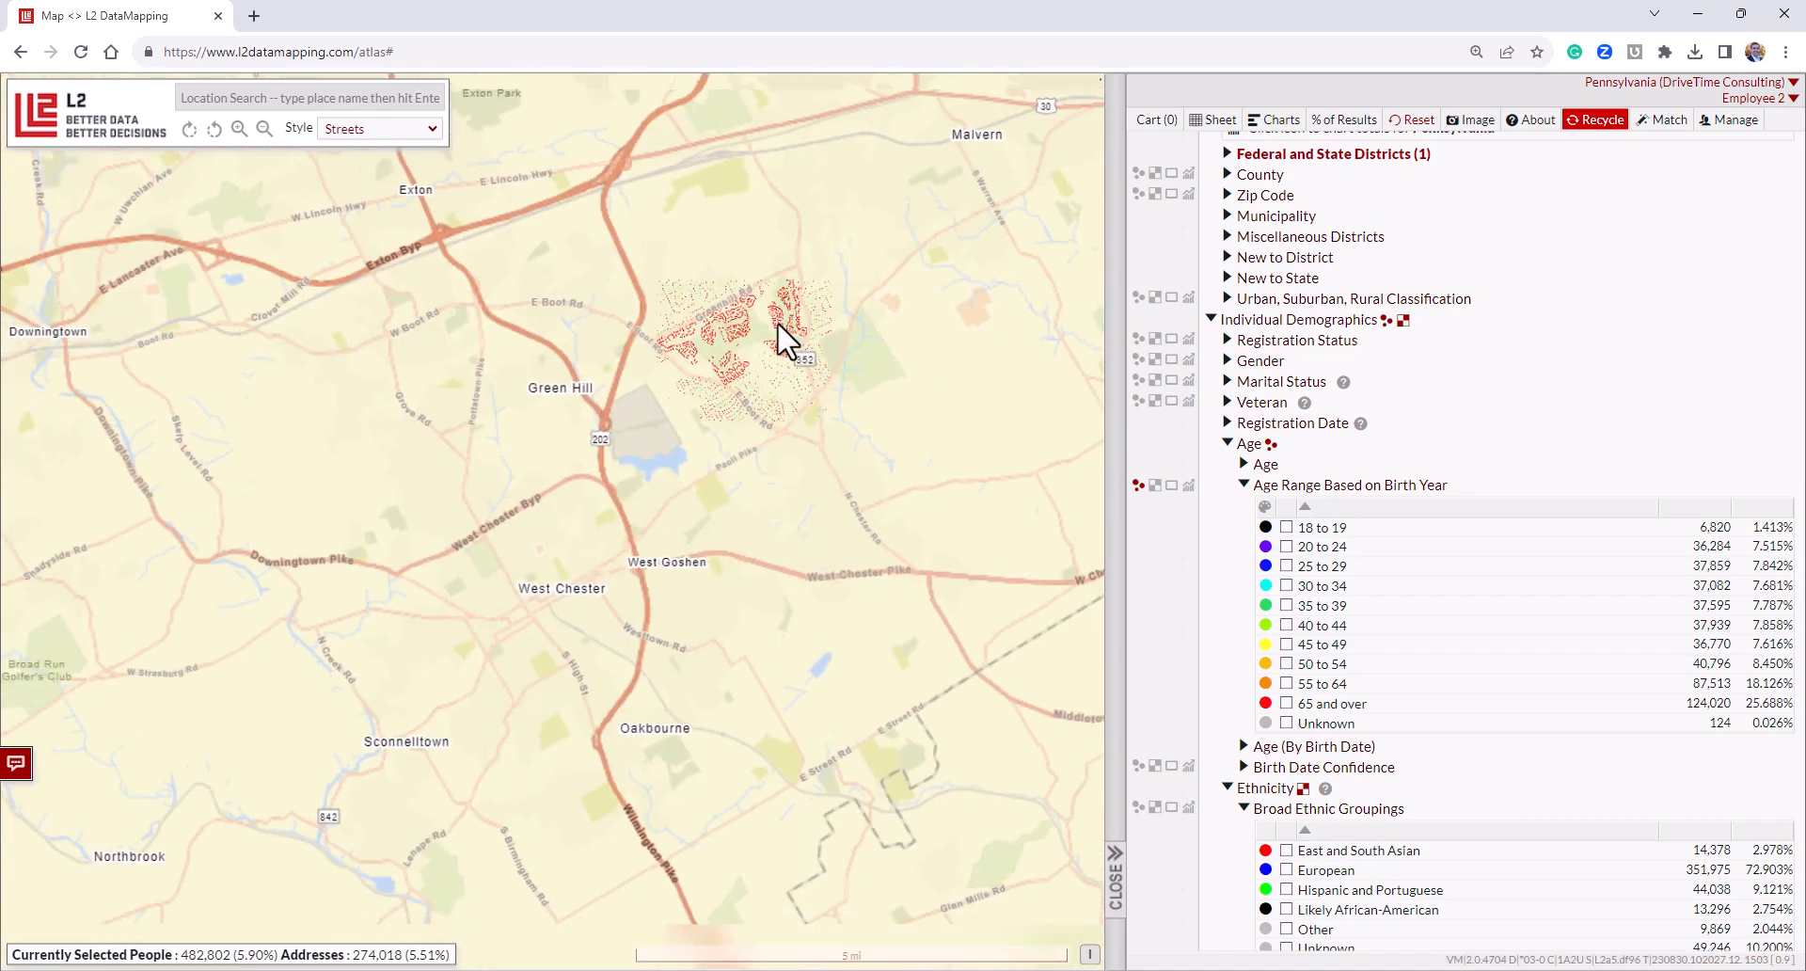
scroll(786, 381, down, 1)
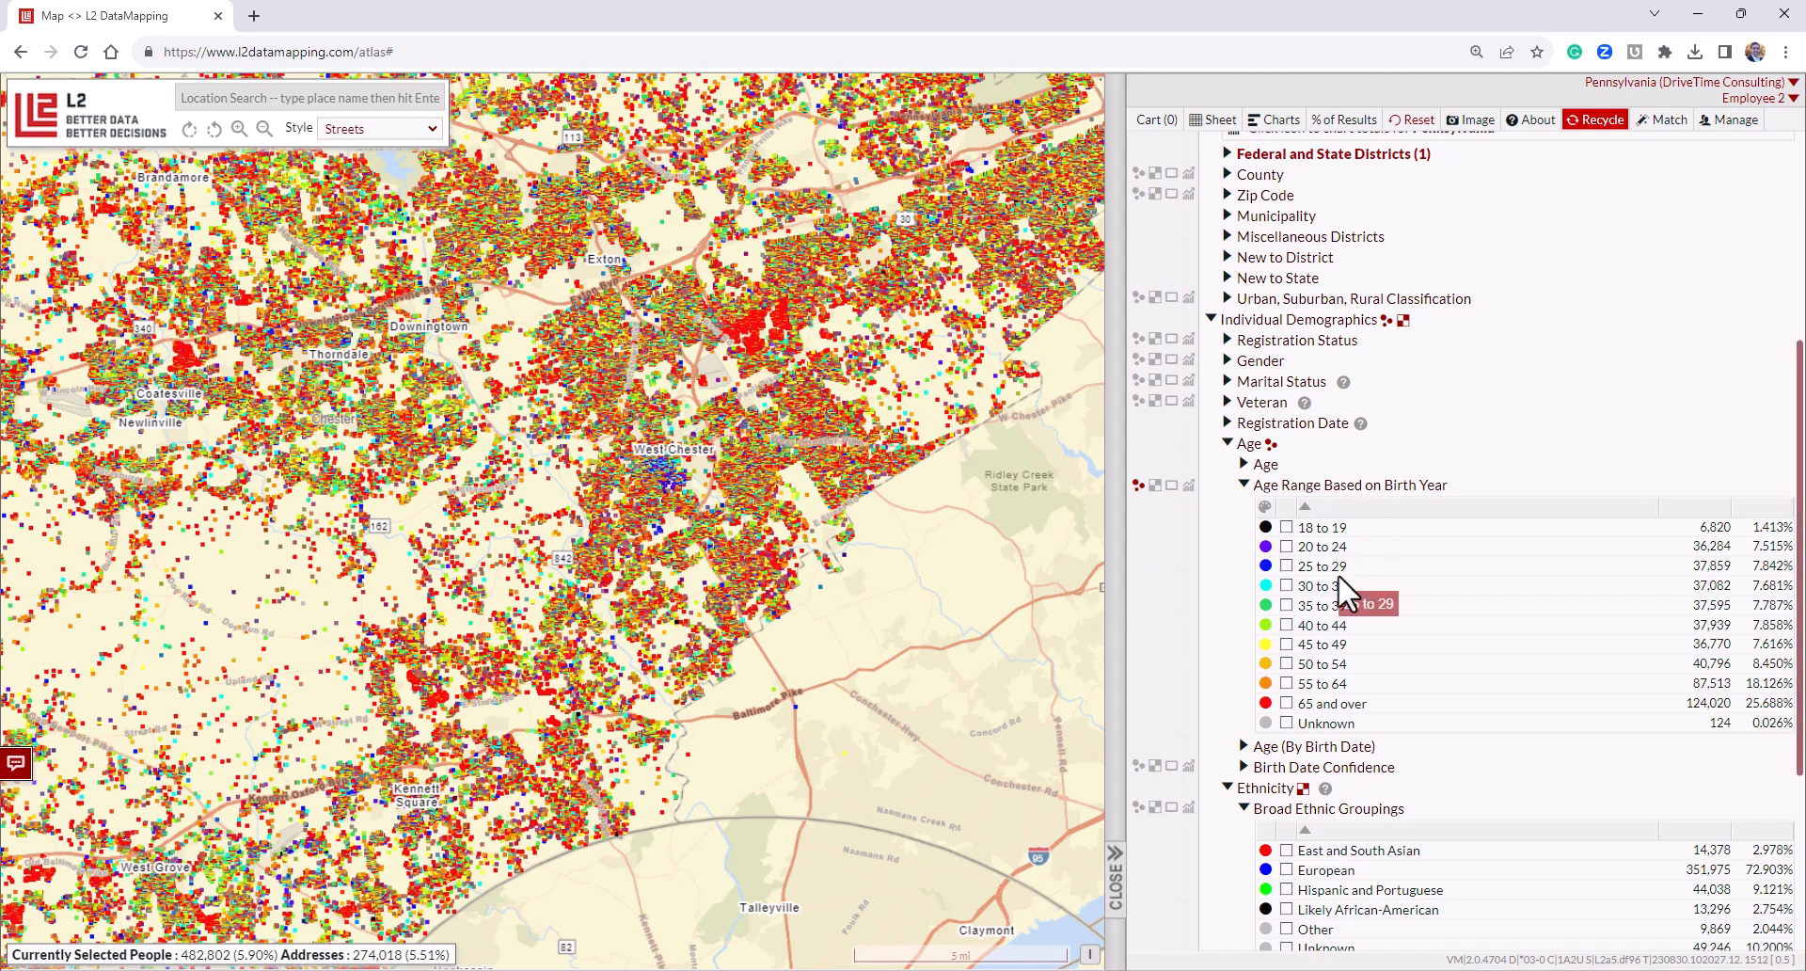
Colour the whole district's map points by Broad Ethnic Groupings, and collapse the Age and Ethnicity filters.
scroll(1338, 574, down, 2)
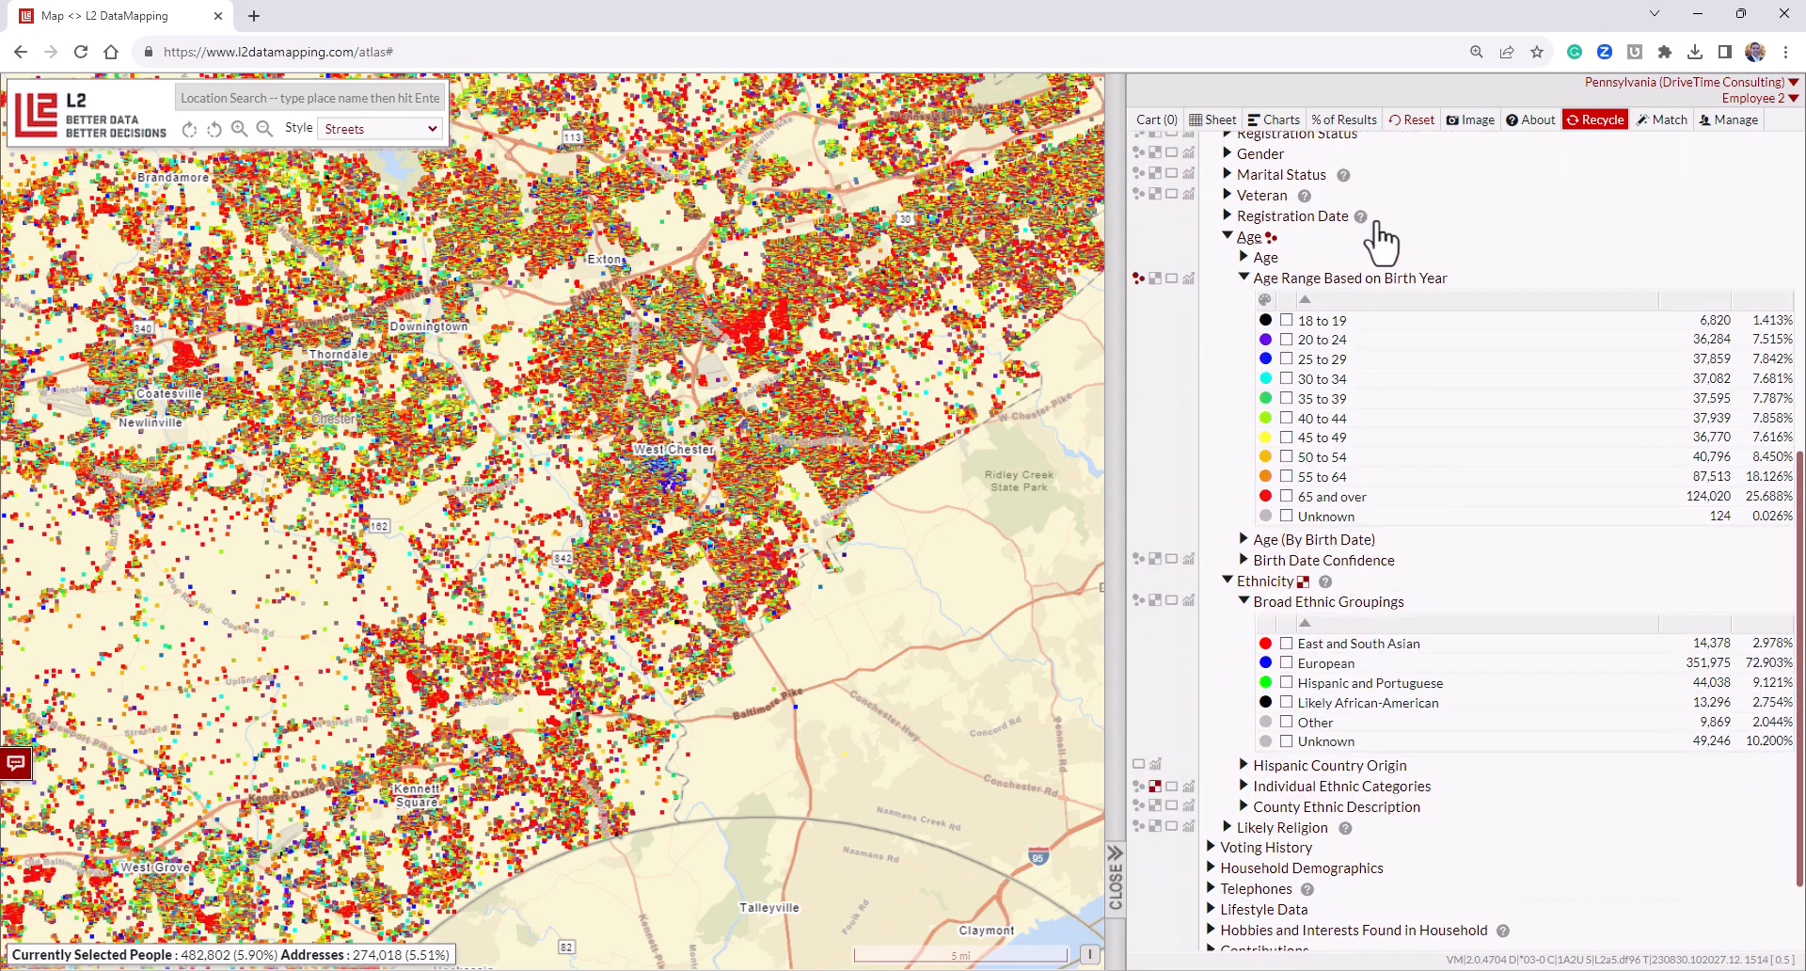
click(1139, 599)
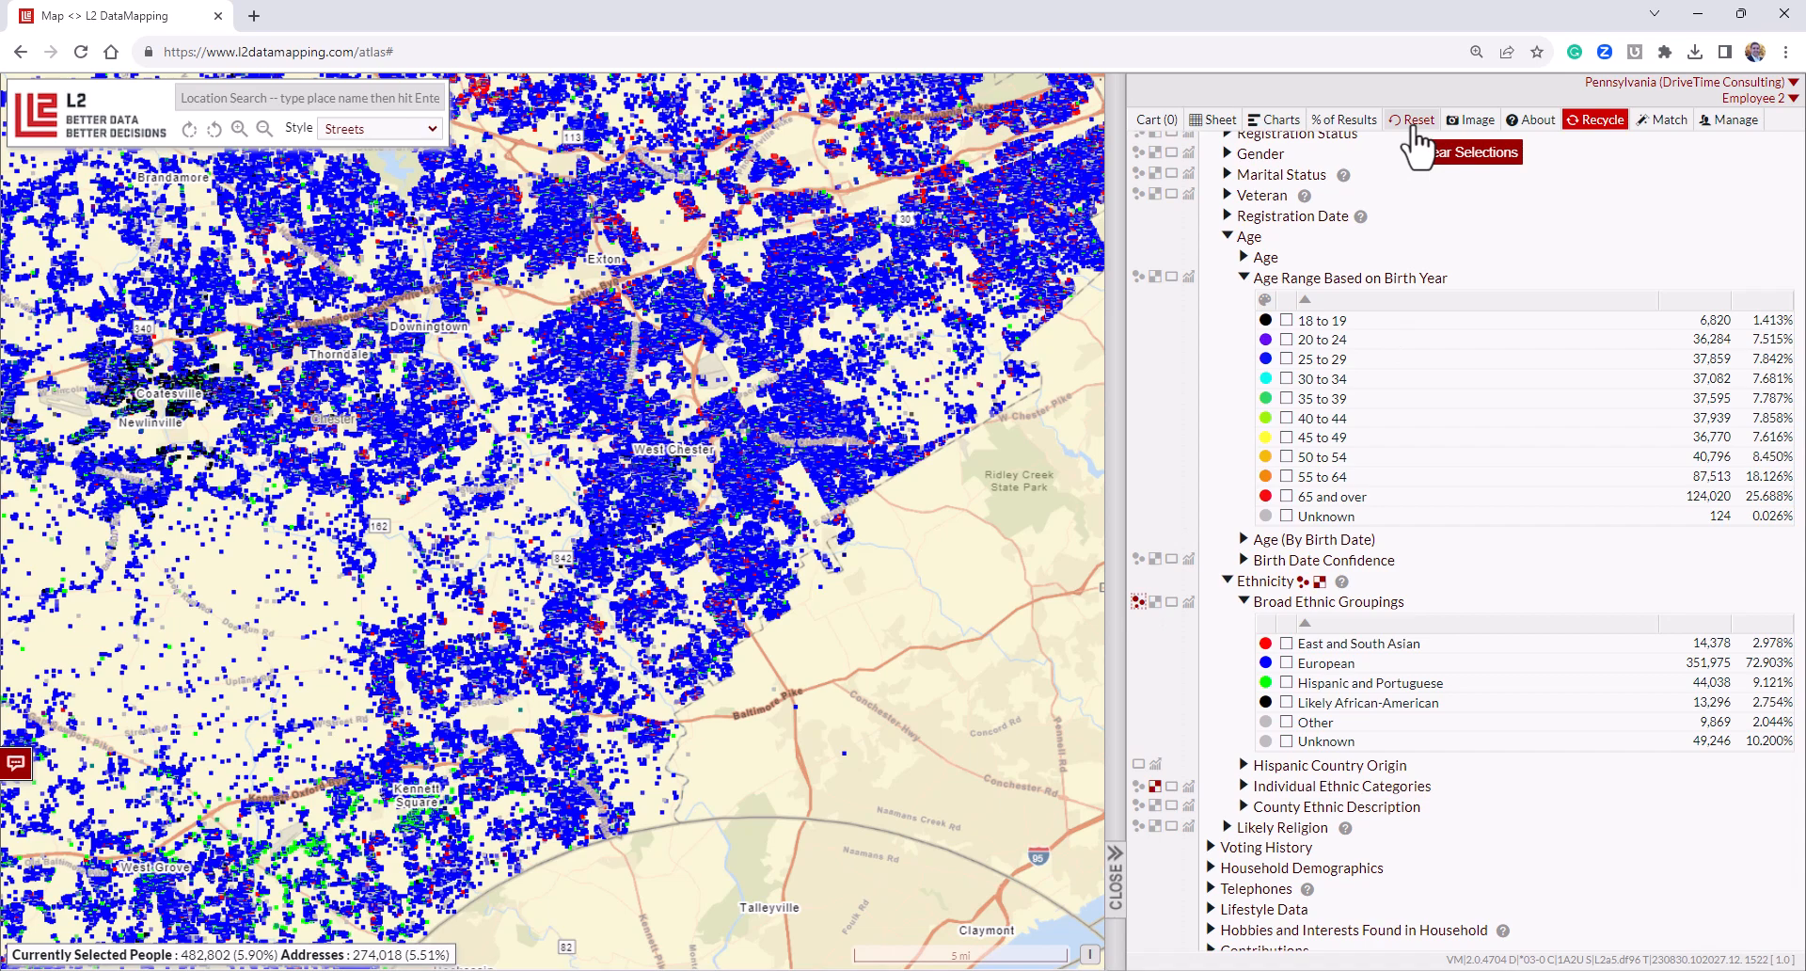
scroll(567, 539, down, 2)
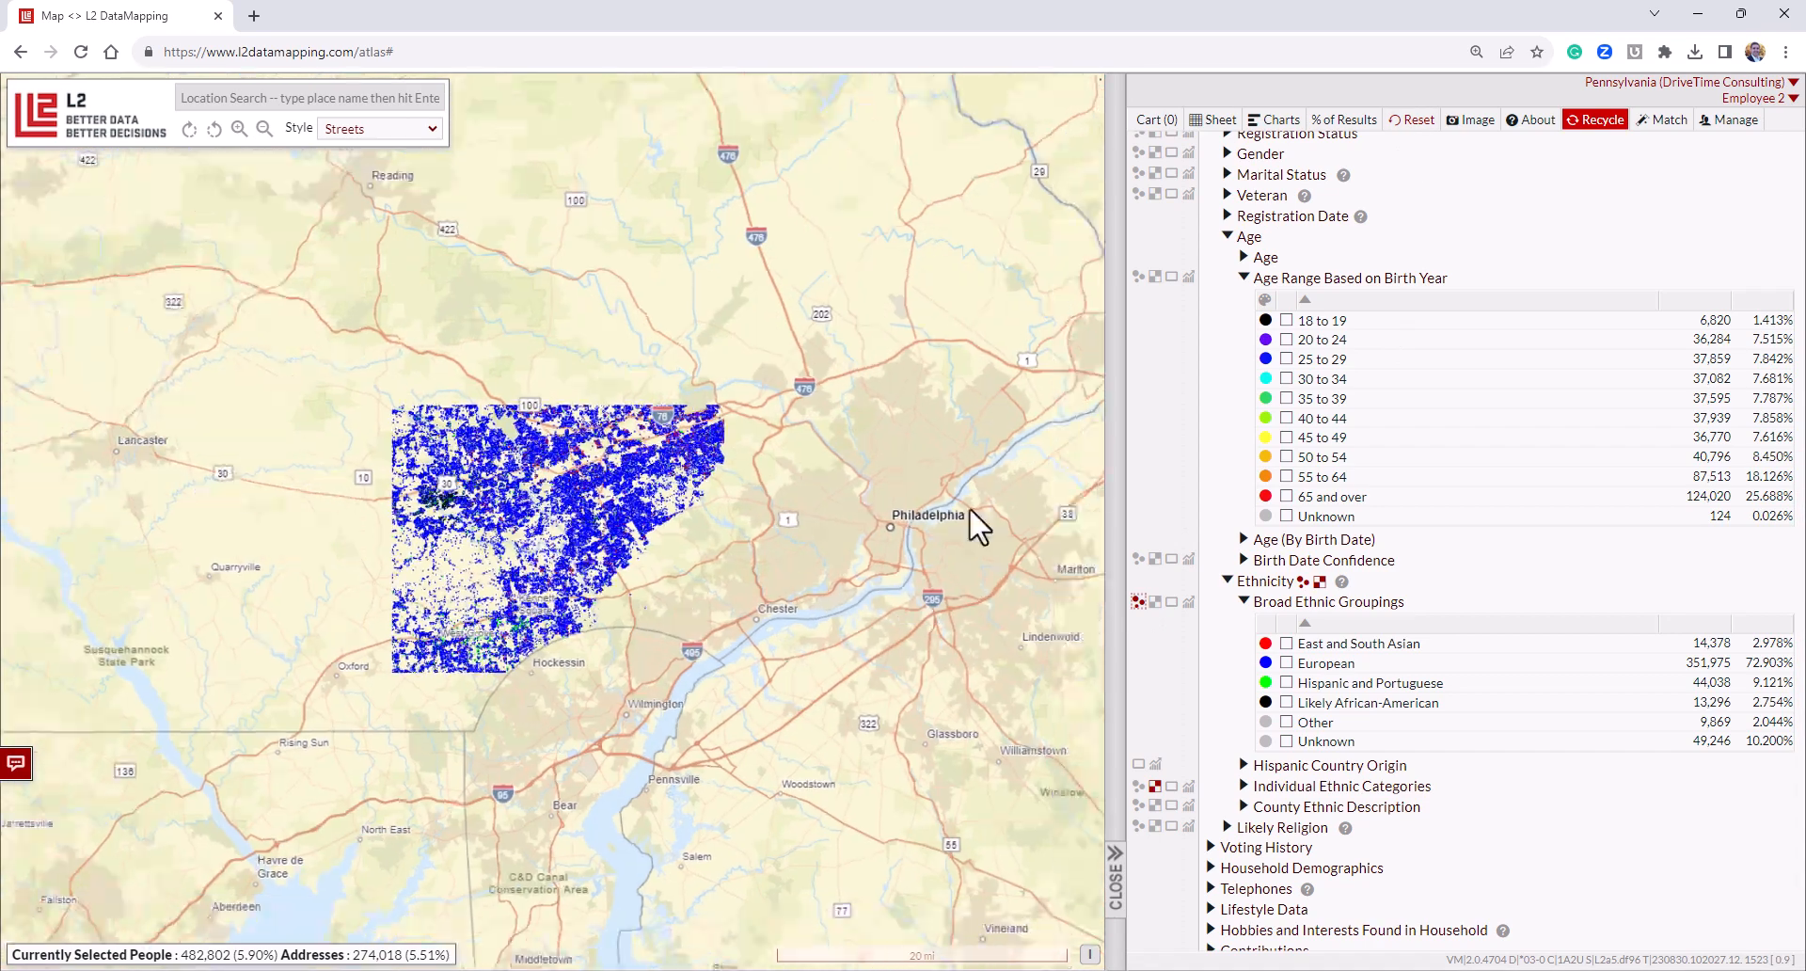
click(1229, 237)
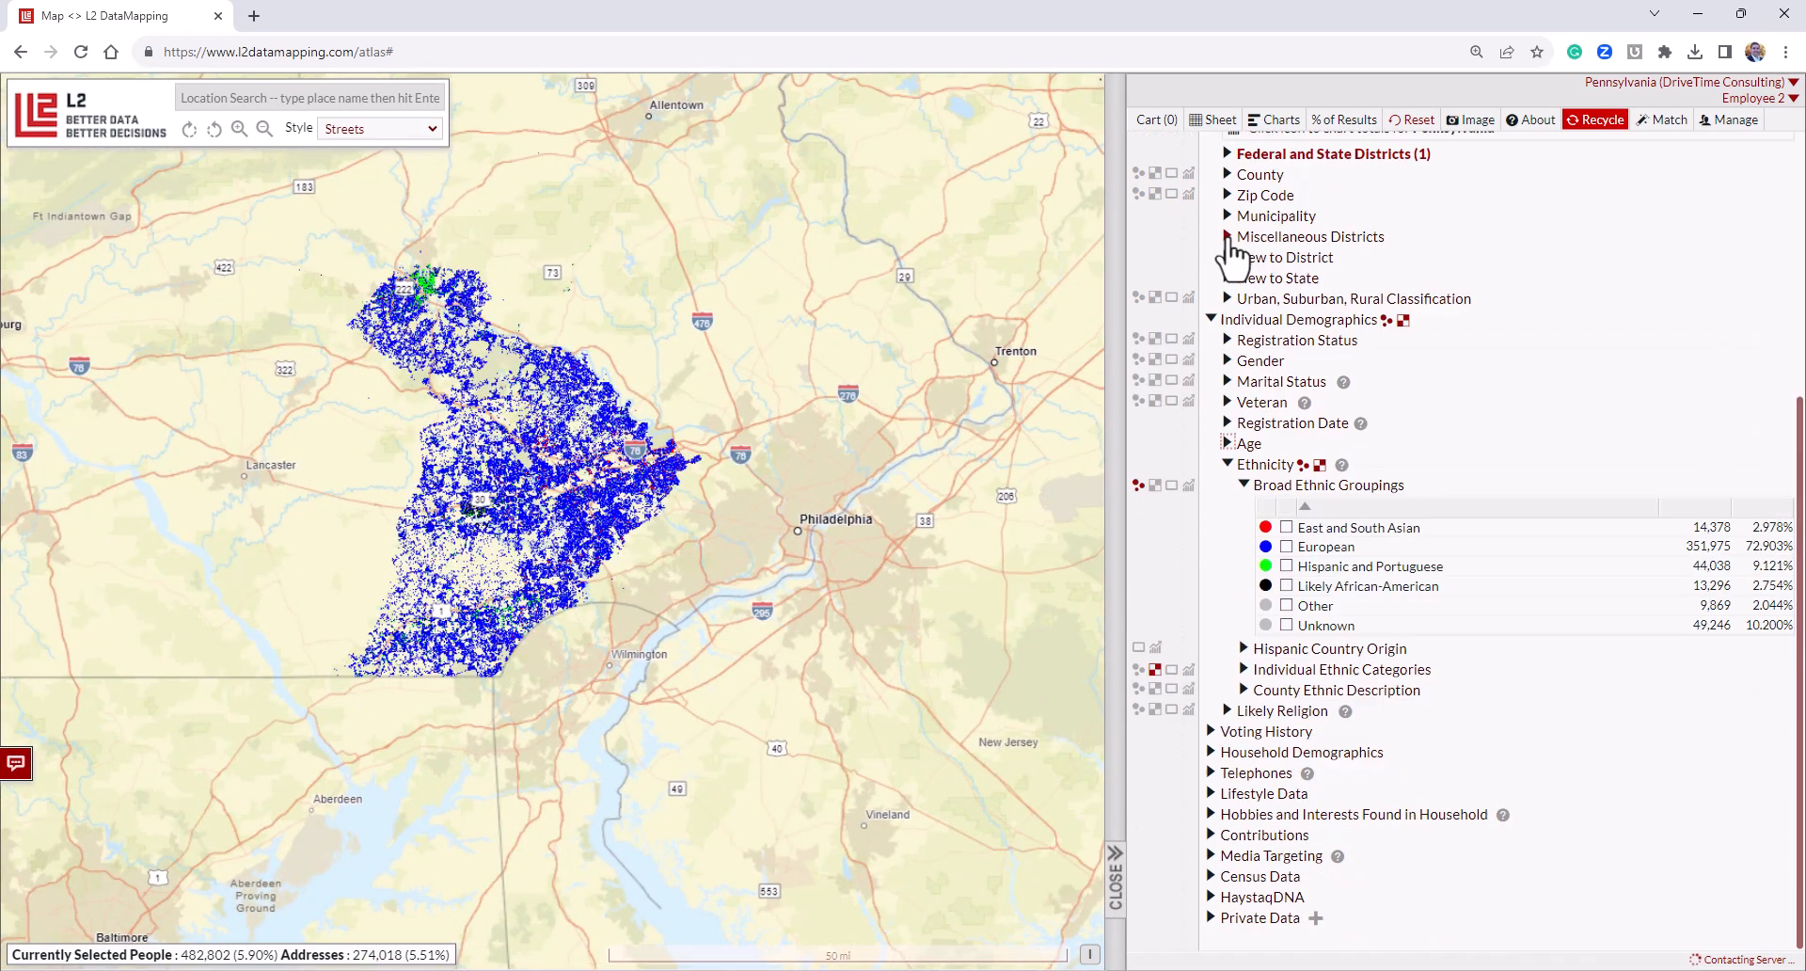
click(1227, 466)
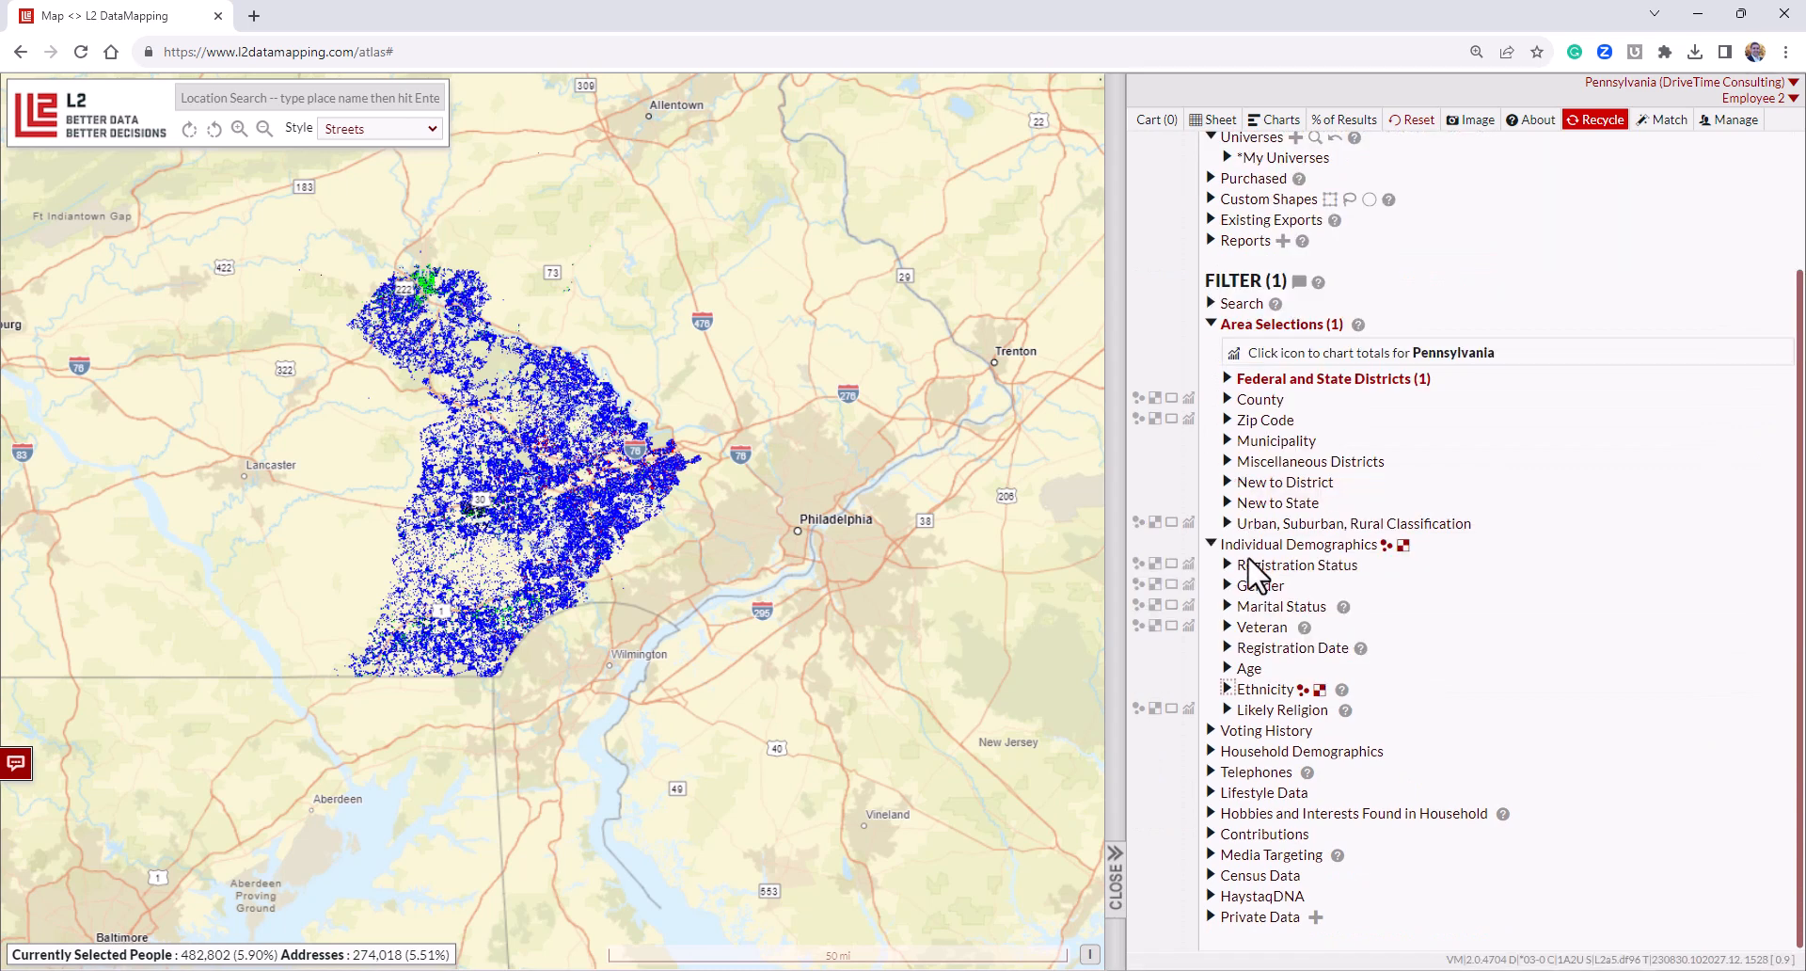
In the Voter History filter's Selected Elections, select the general elections of 11/08/2022, 11/03/2020, 11/06/2018 and 11/08/2016.
click(1260, 732)
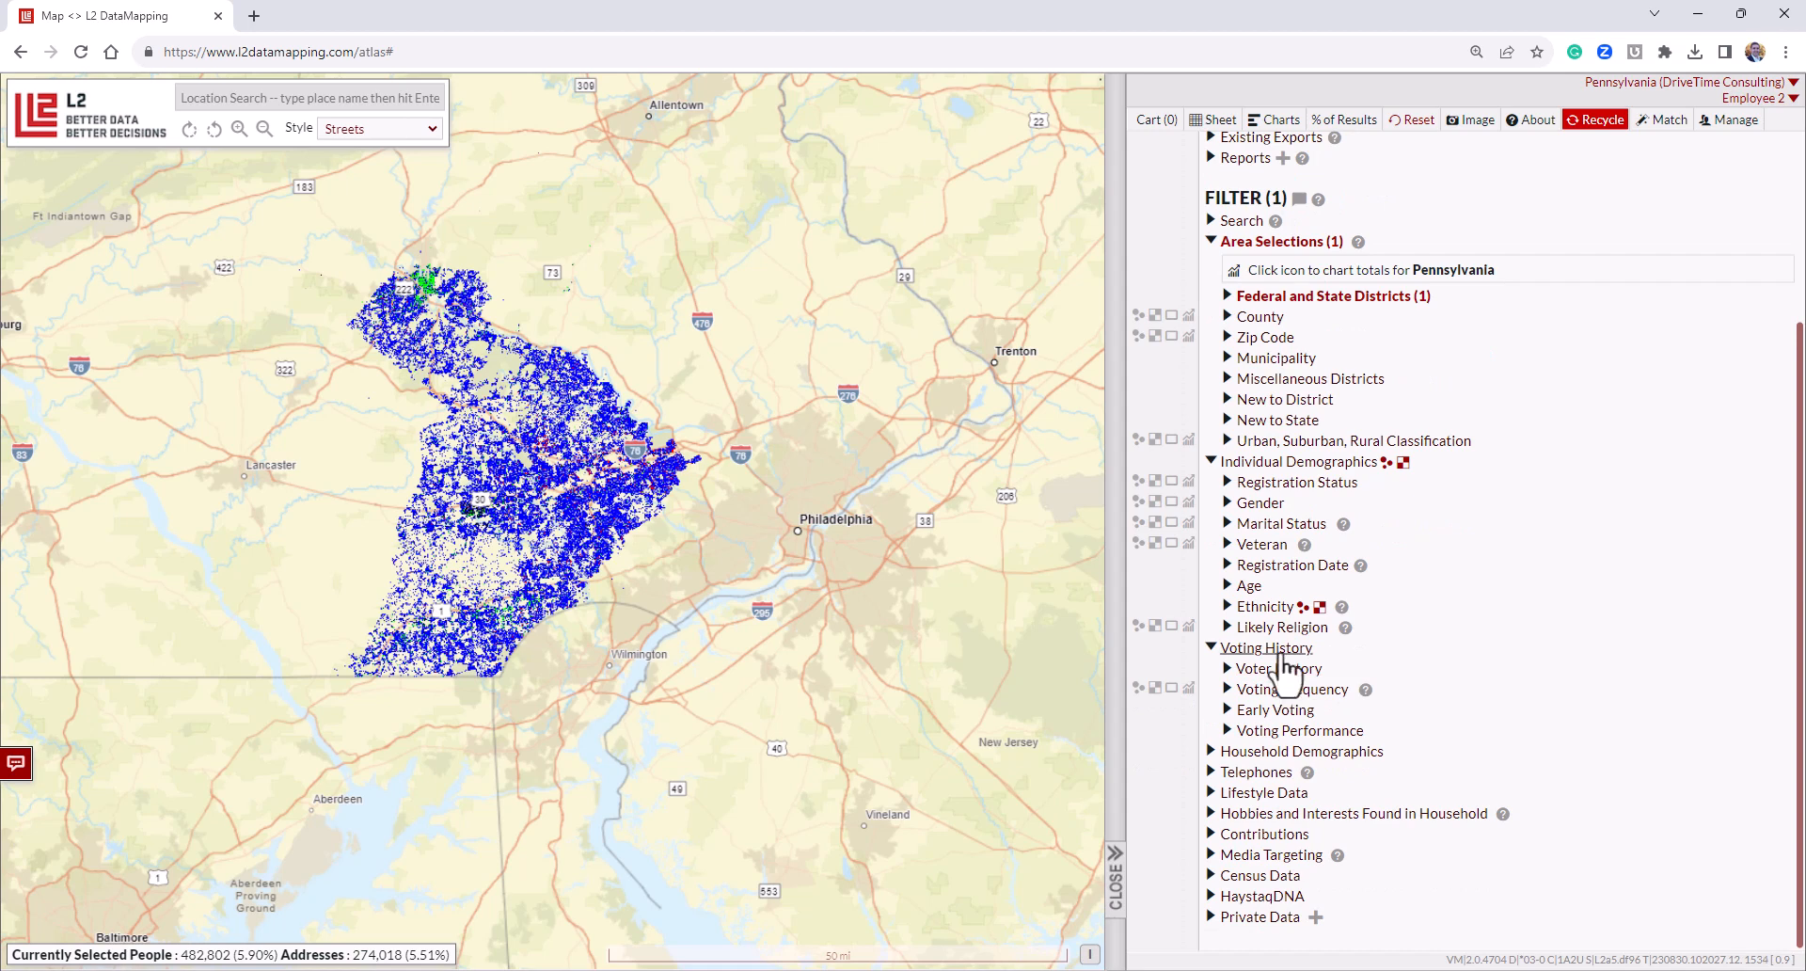
click(1279, 668)
click(1296, 688)
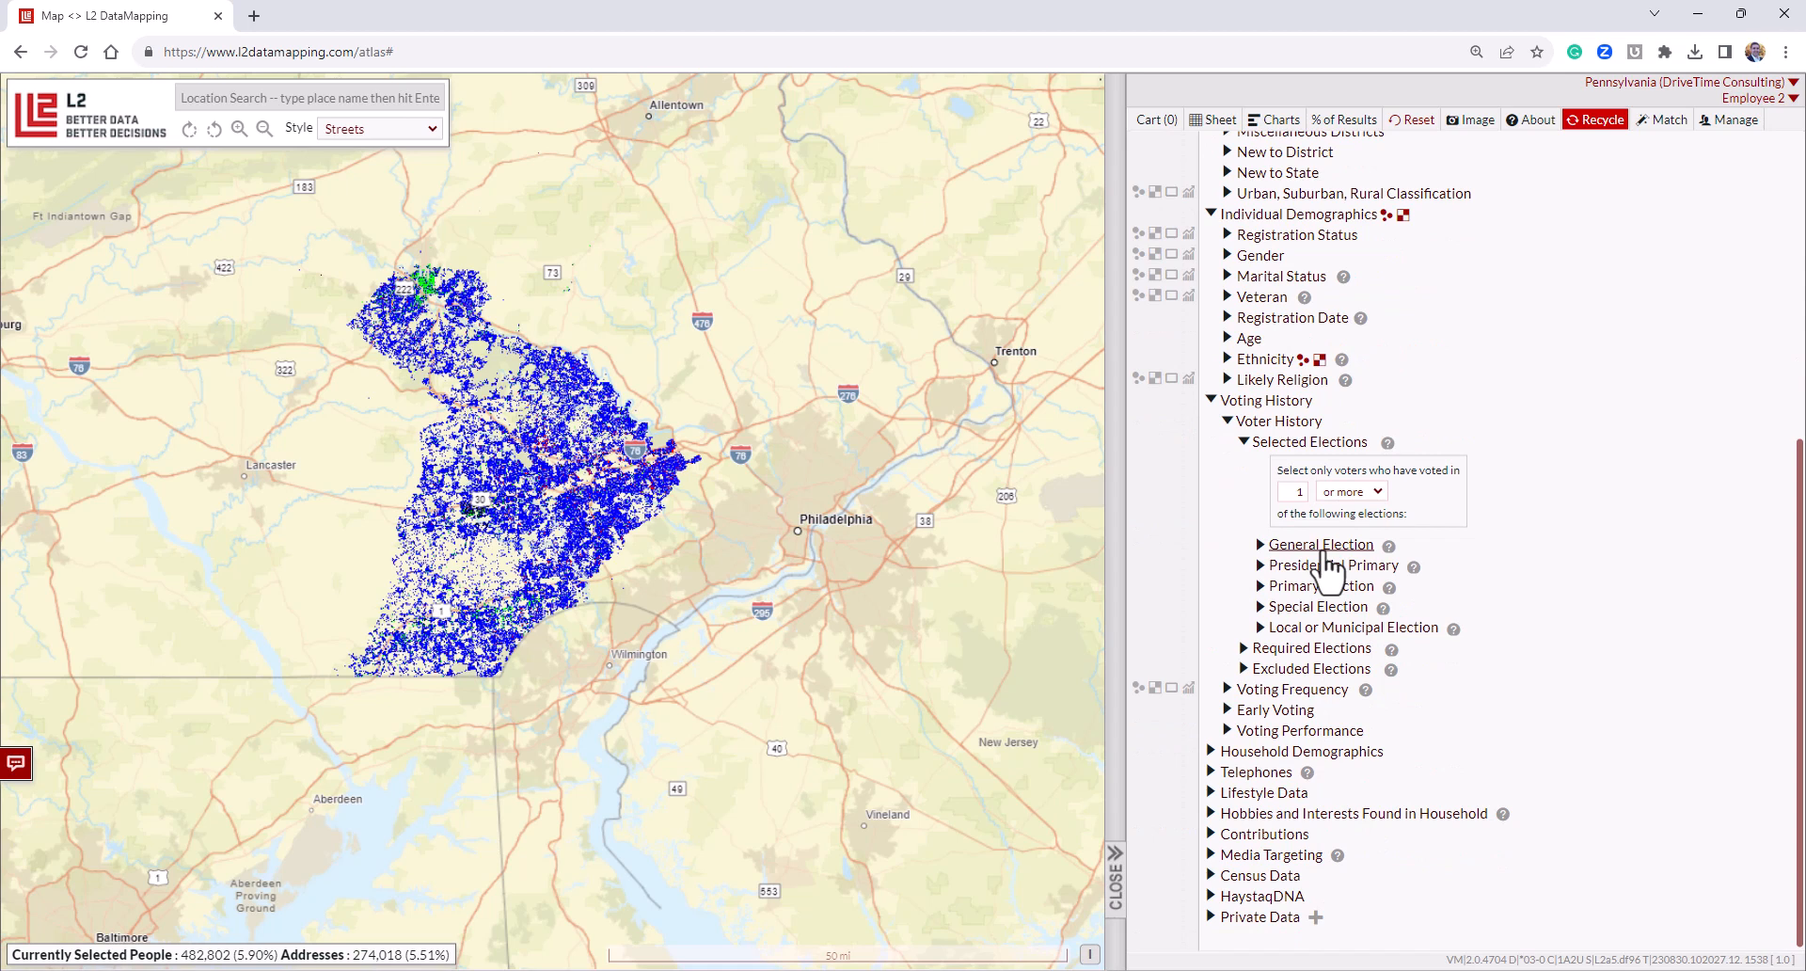
click(1322, 546)
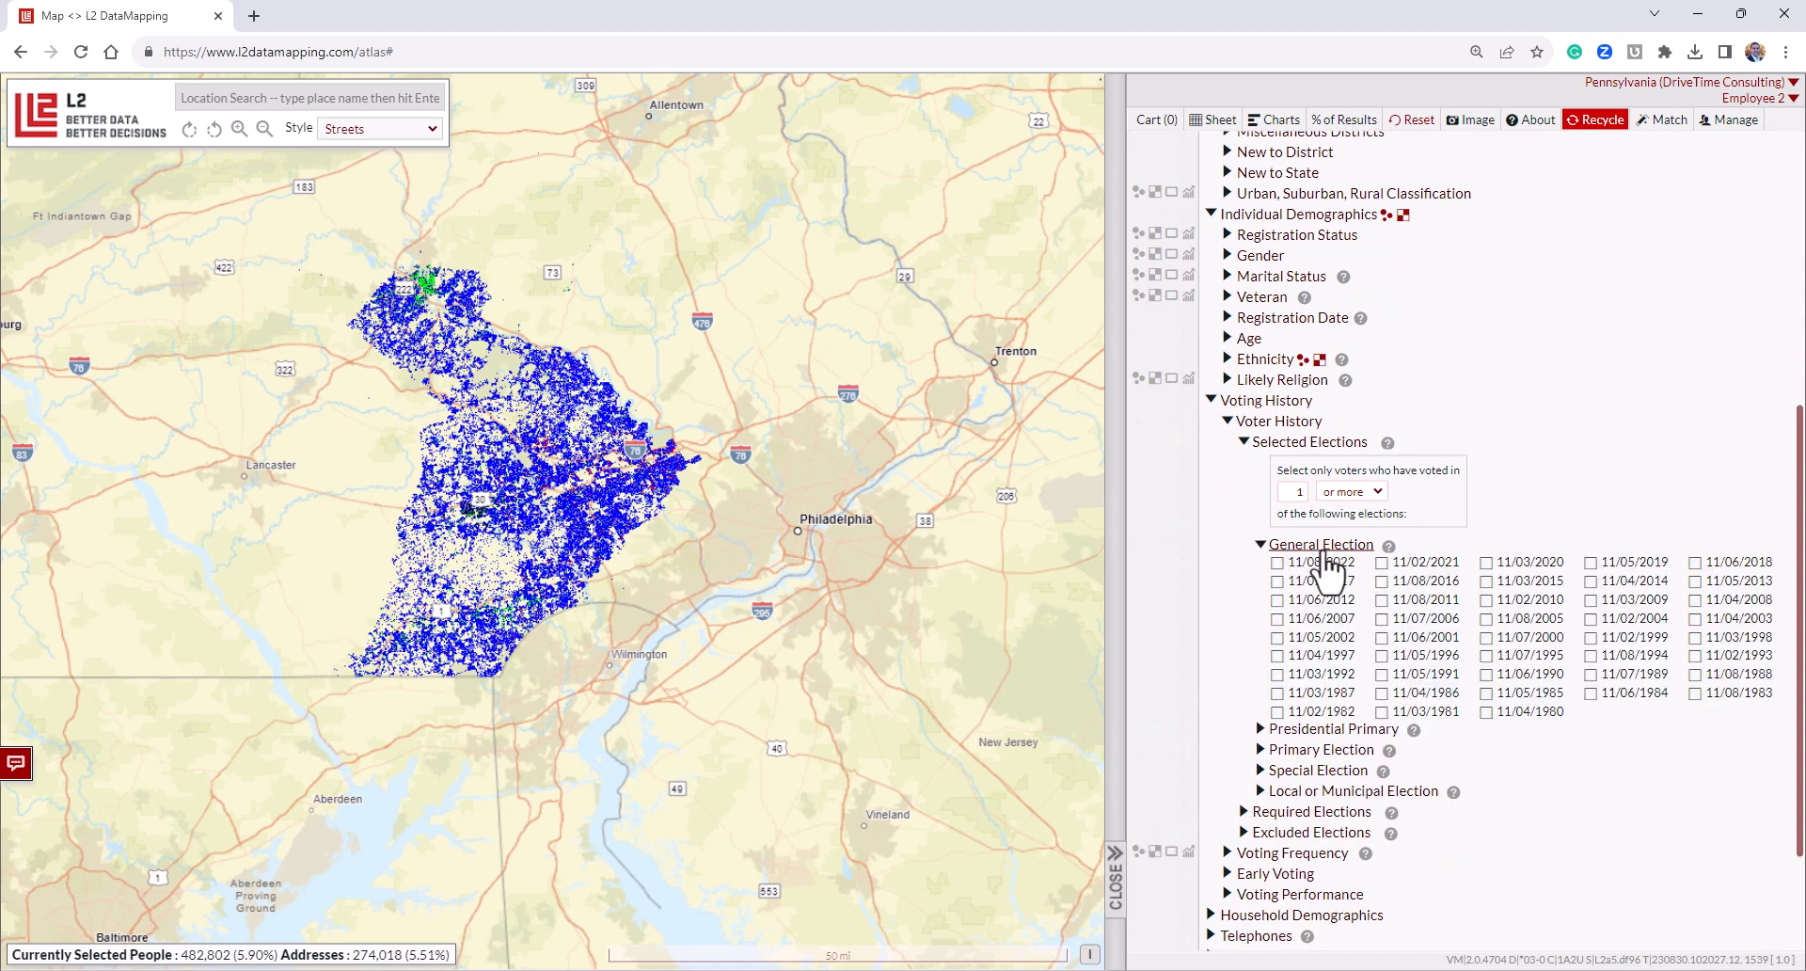
click(1277, 562)
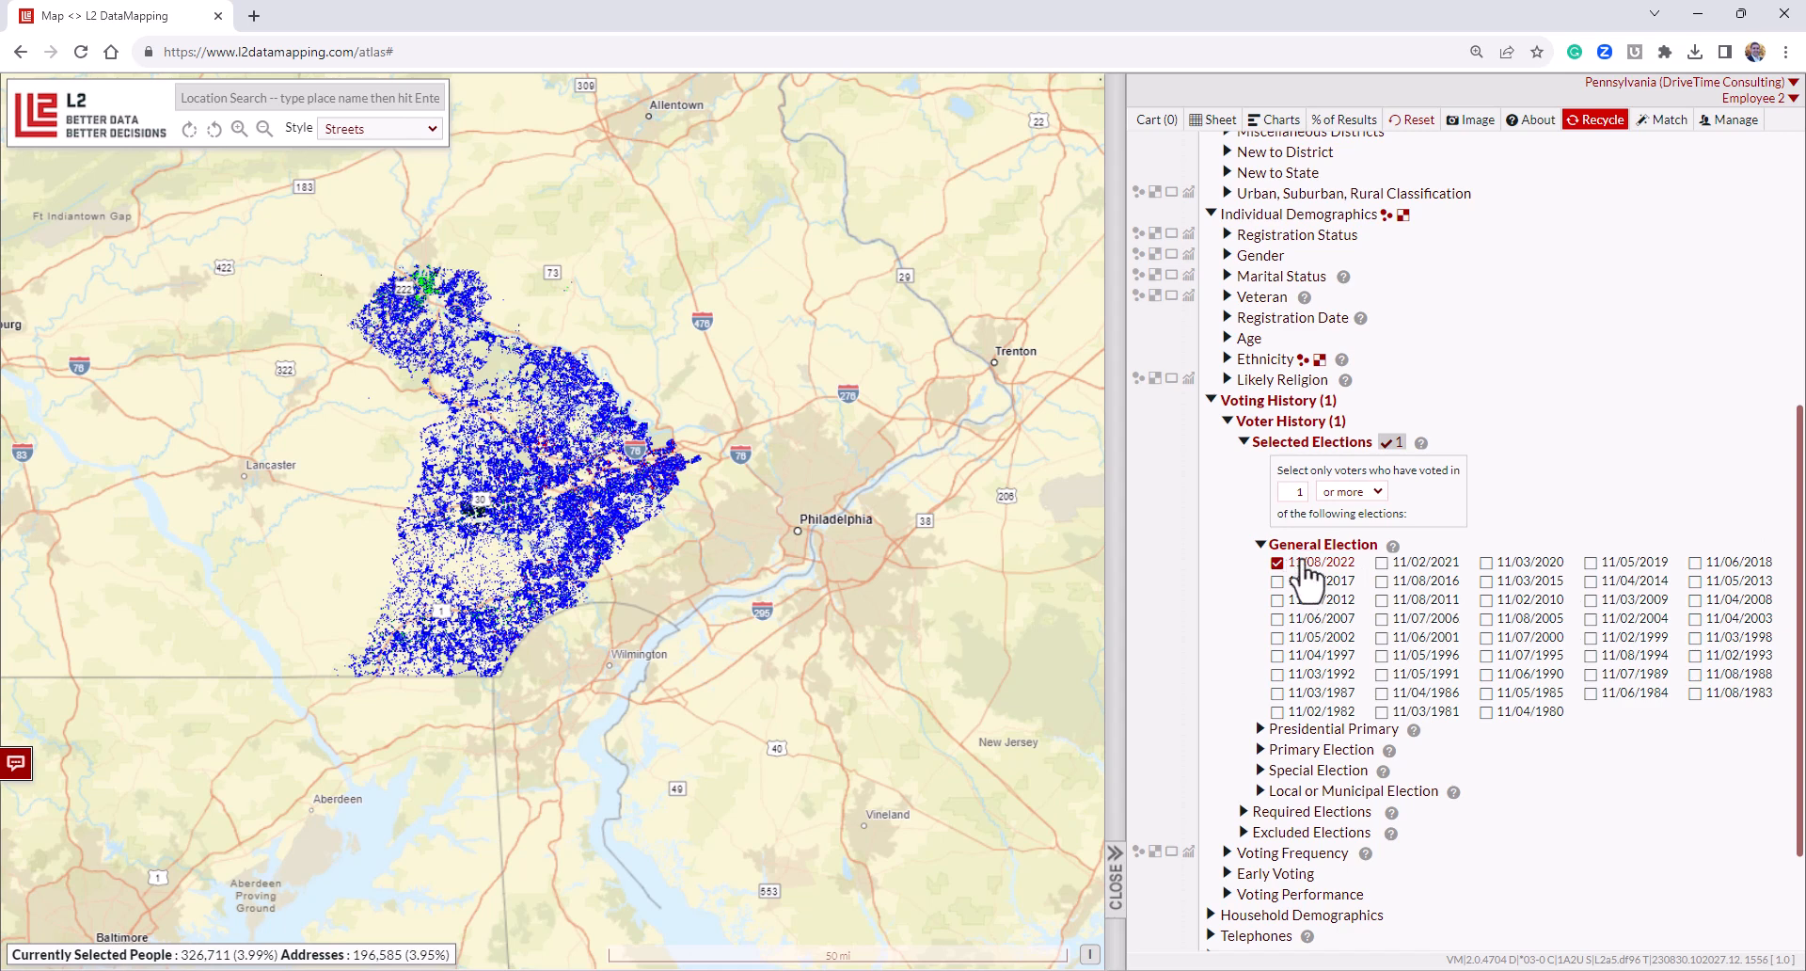
click(1485, 562)
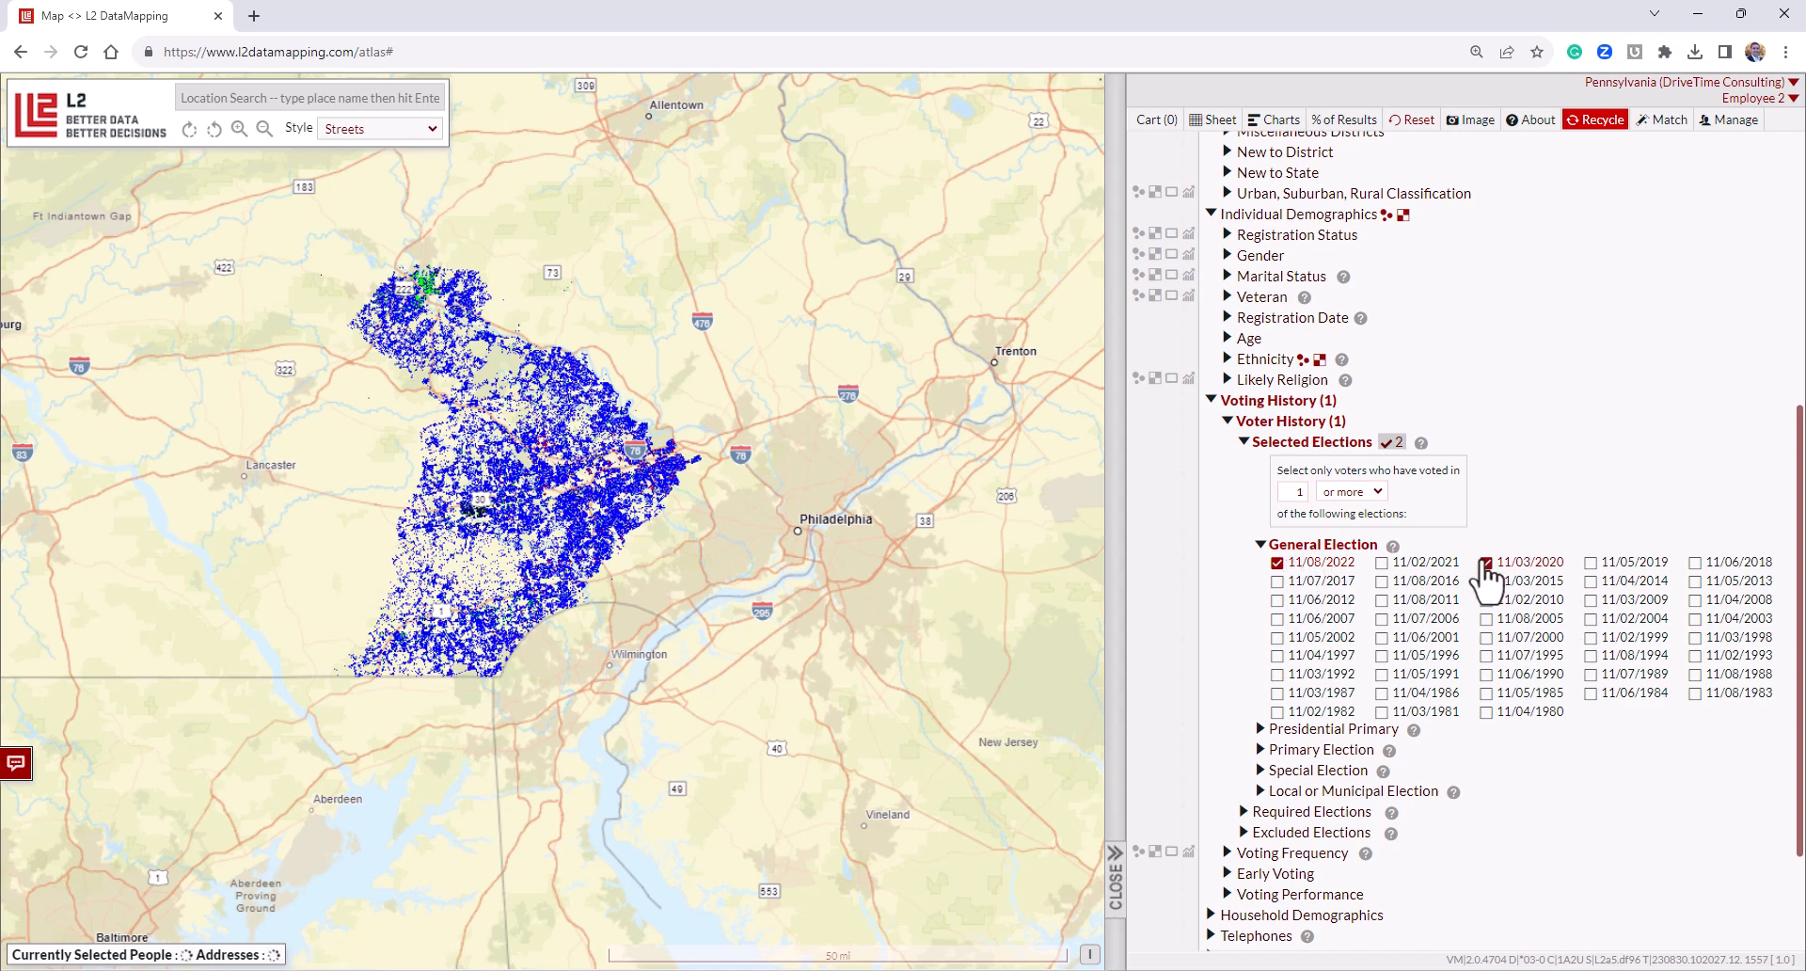
click(1695, 562)
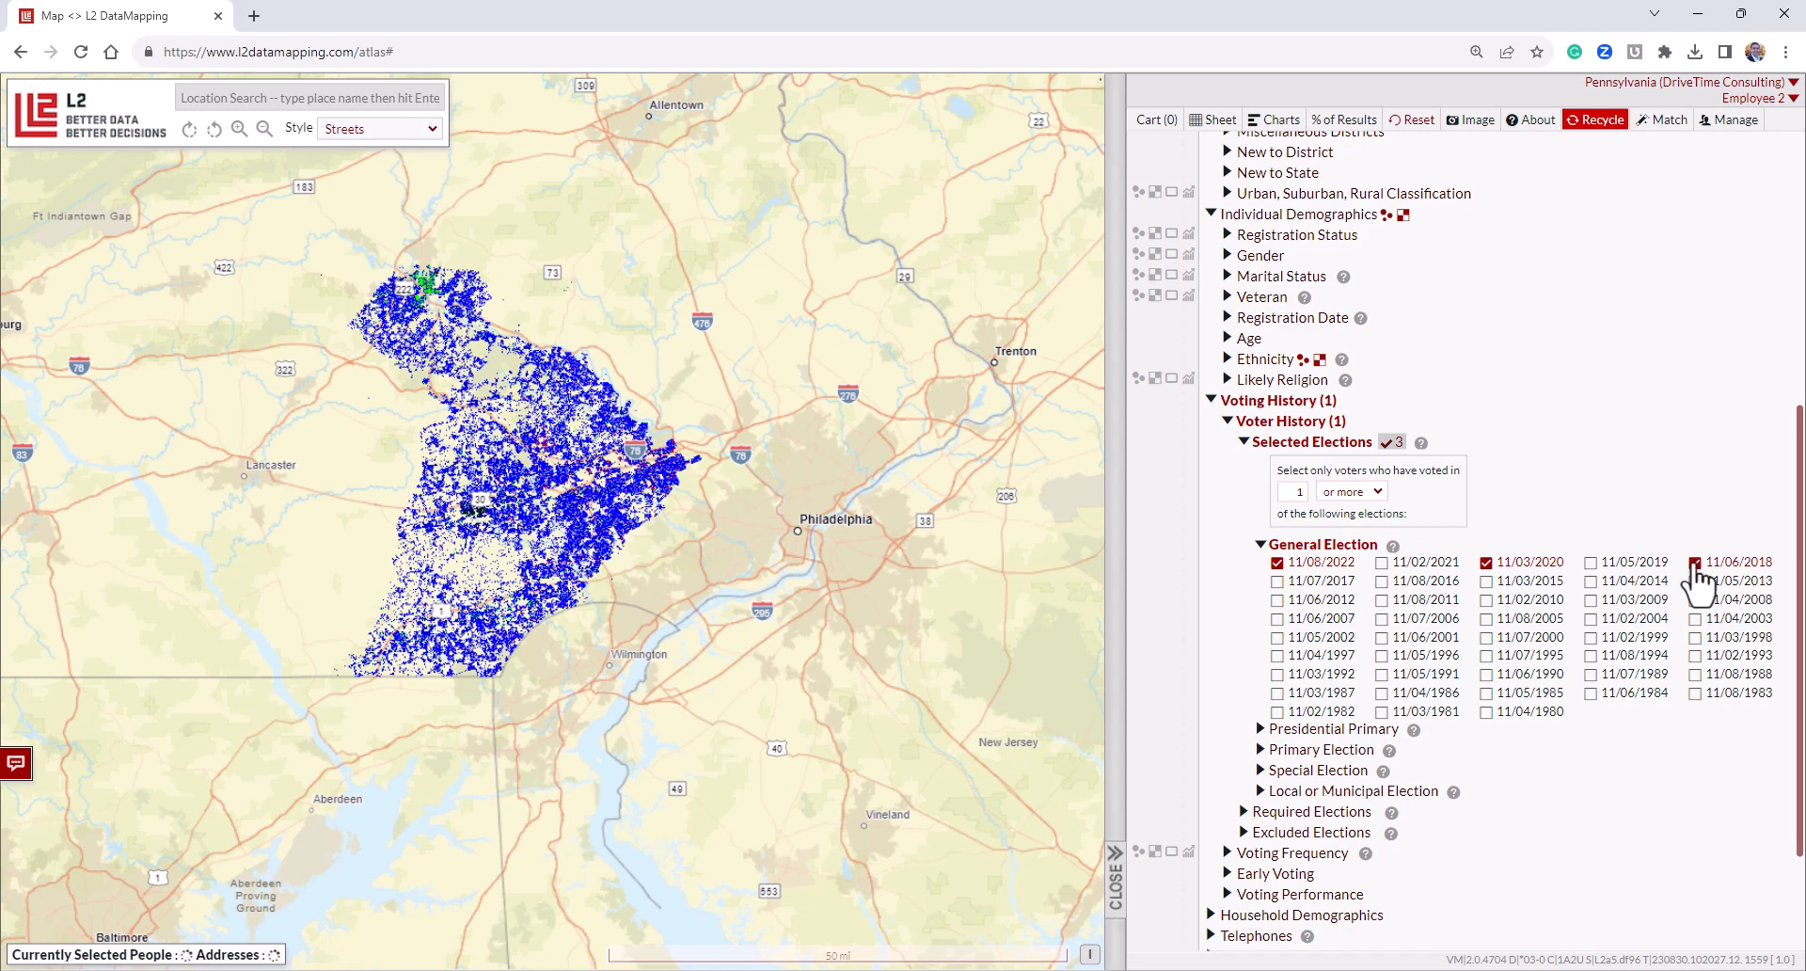
click(1383, 584)
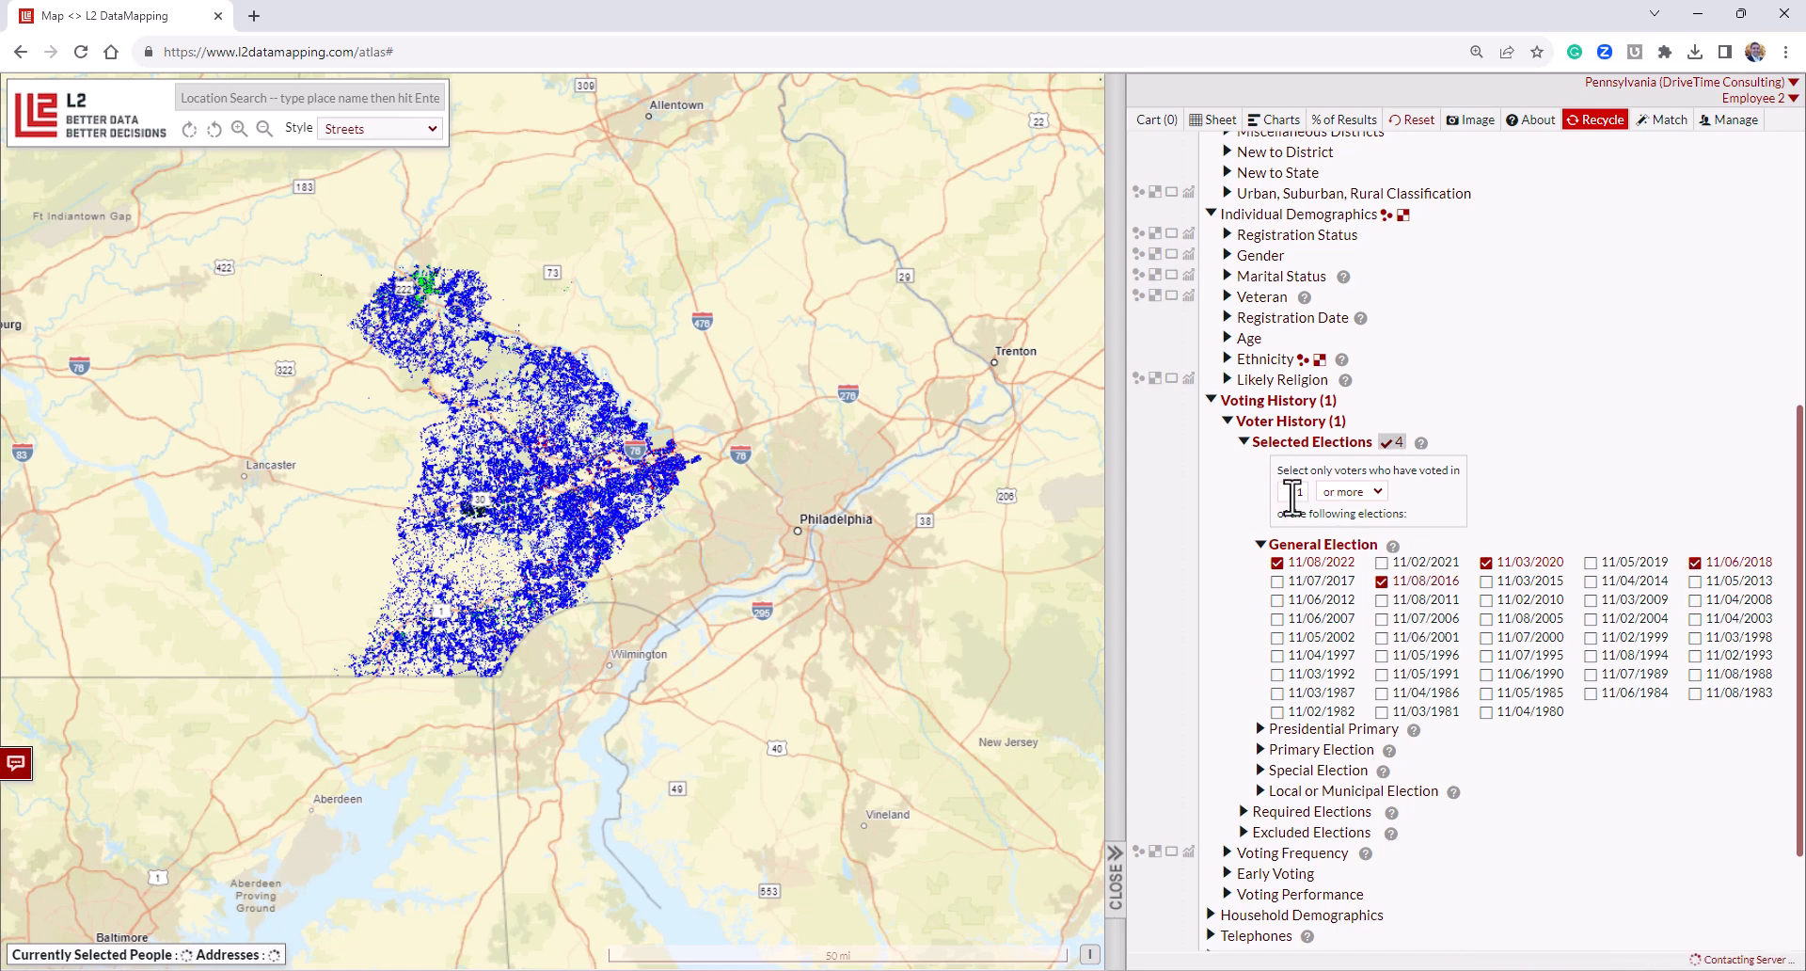
Try a threshold of 2 or more selected elections voted in, and settle on 4 or more.
text(2)
click(1240, 499)
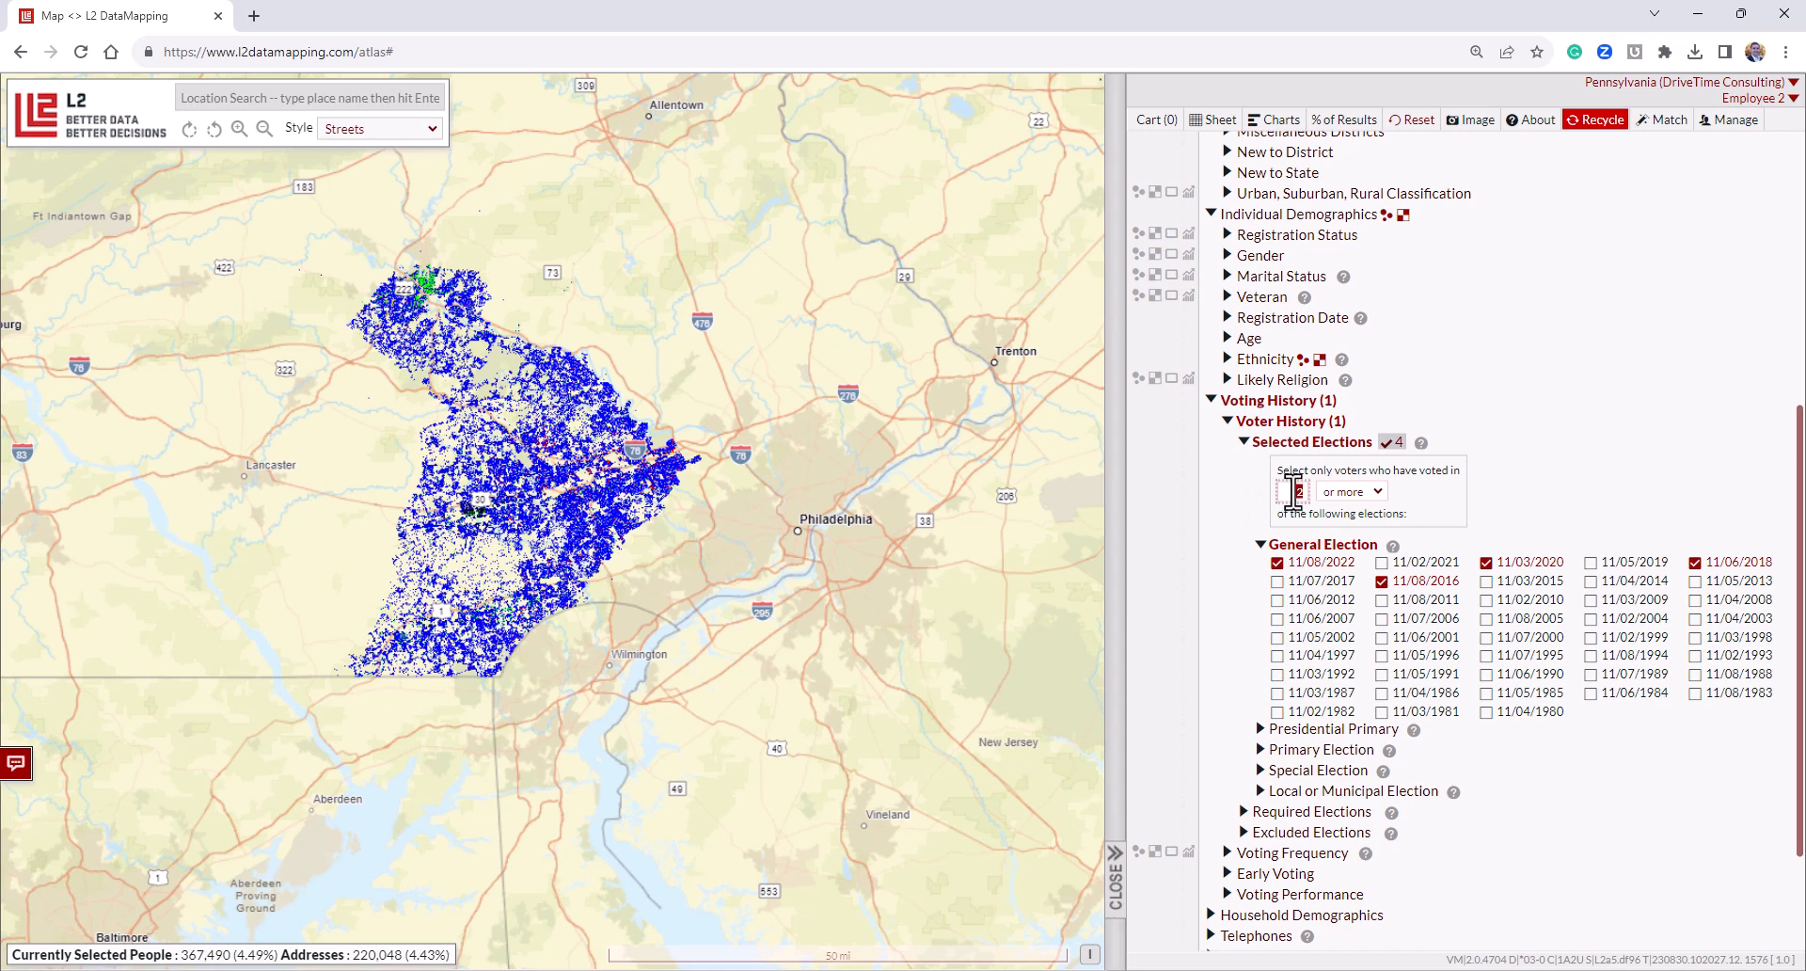
click(1225, 460)
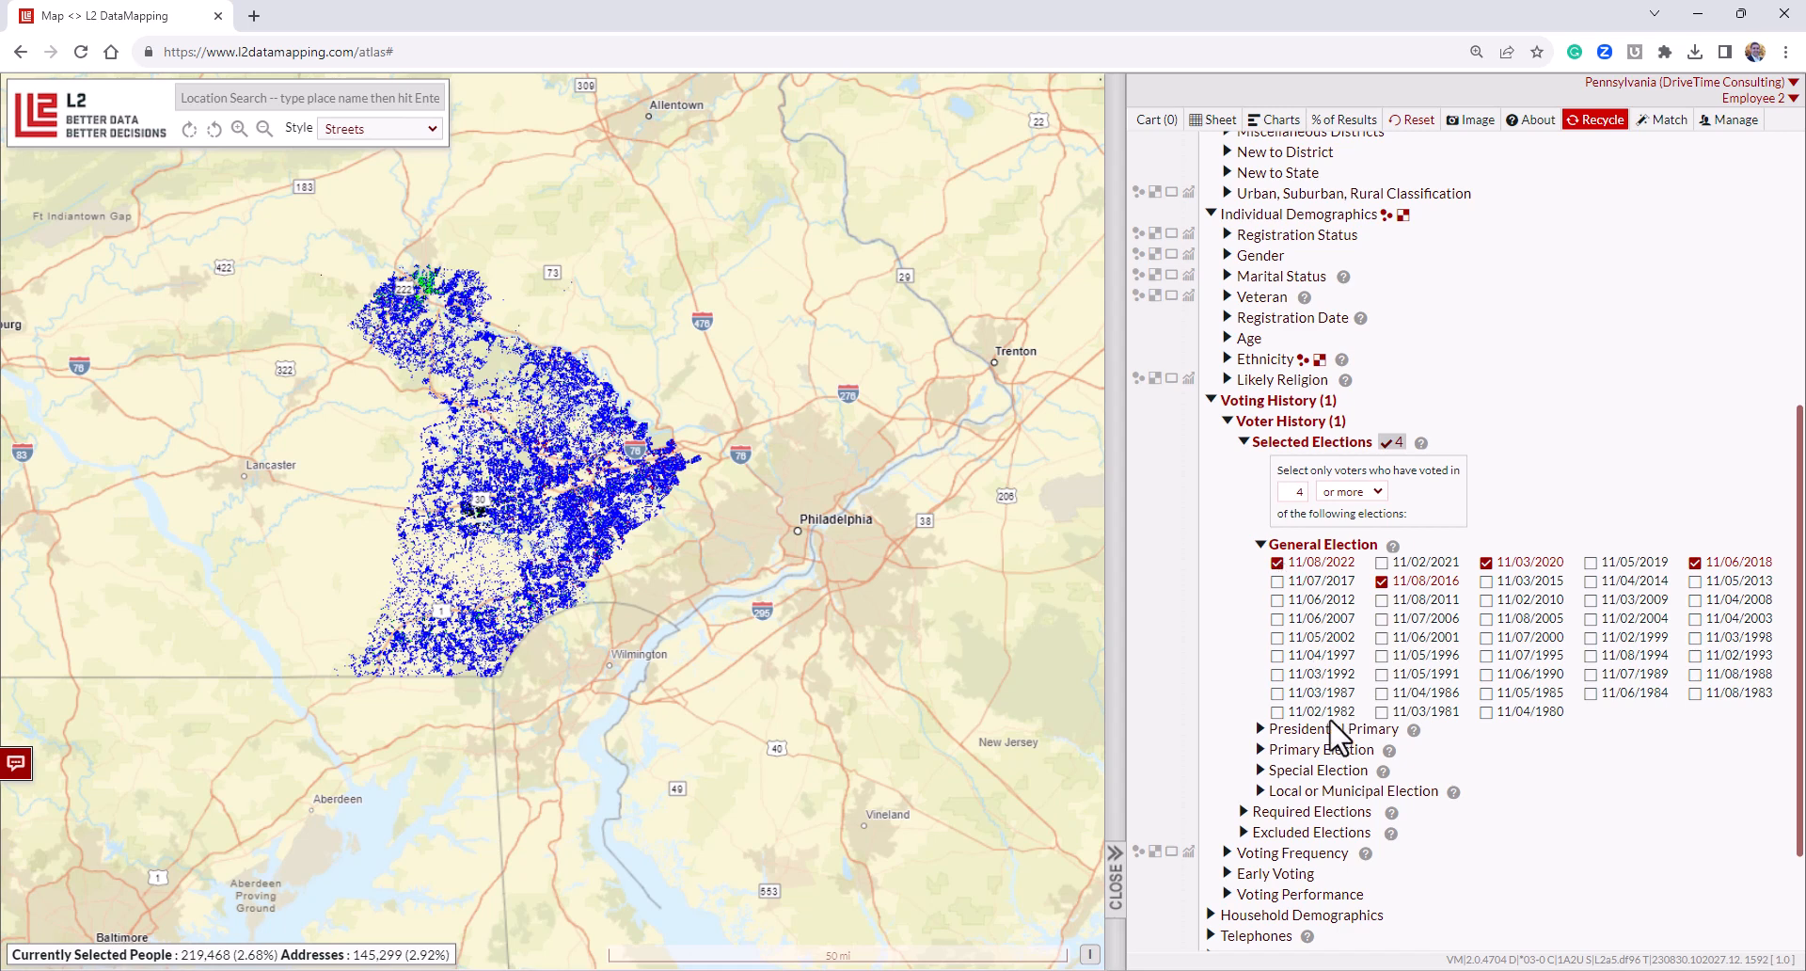
Clear the four selected general elections of 2022, 2020, 2018 and 2016, and collapse the Voter History filter.
click(1277, 563)
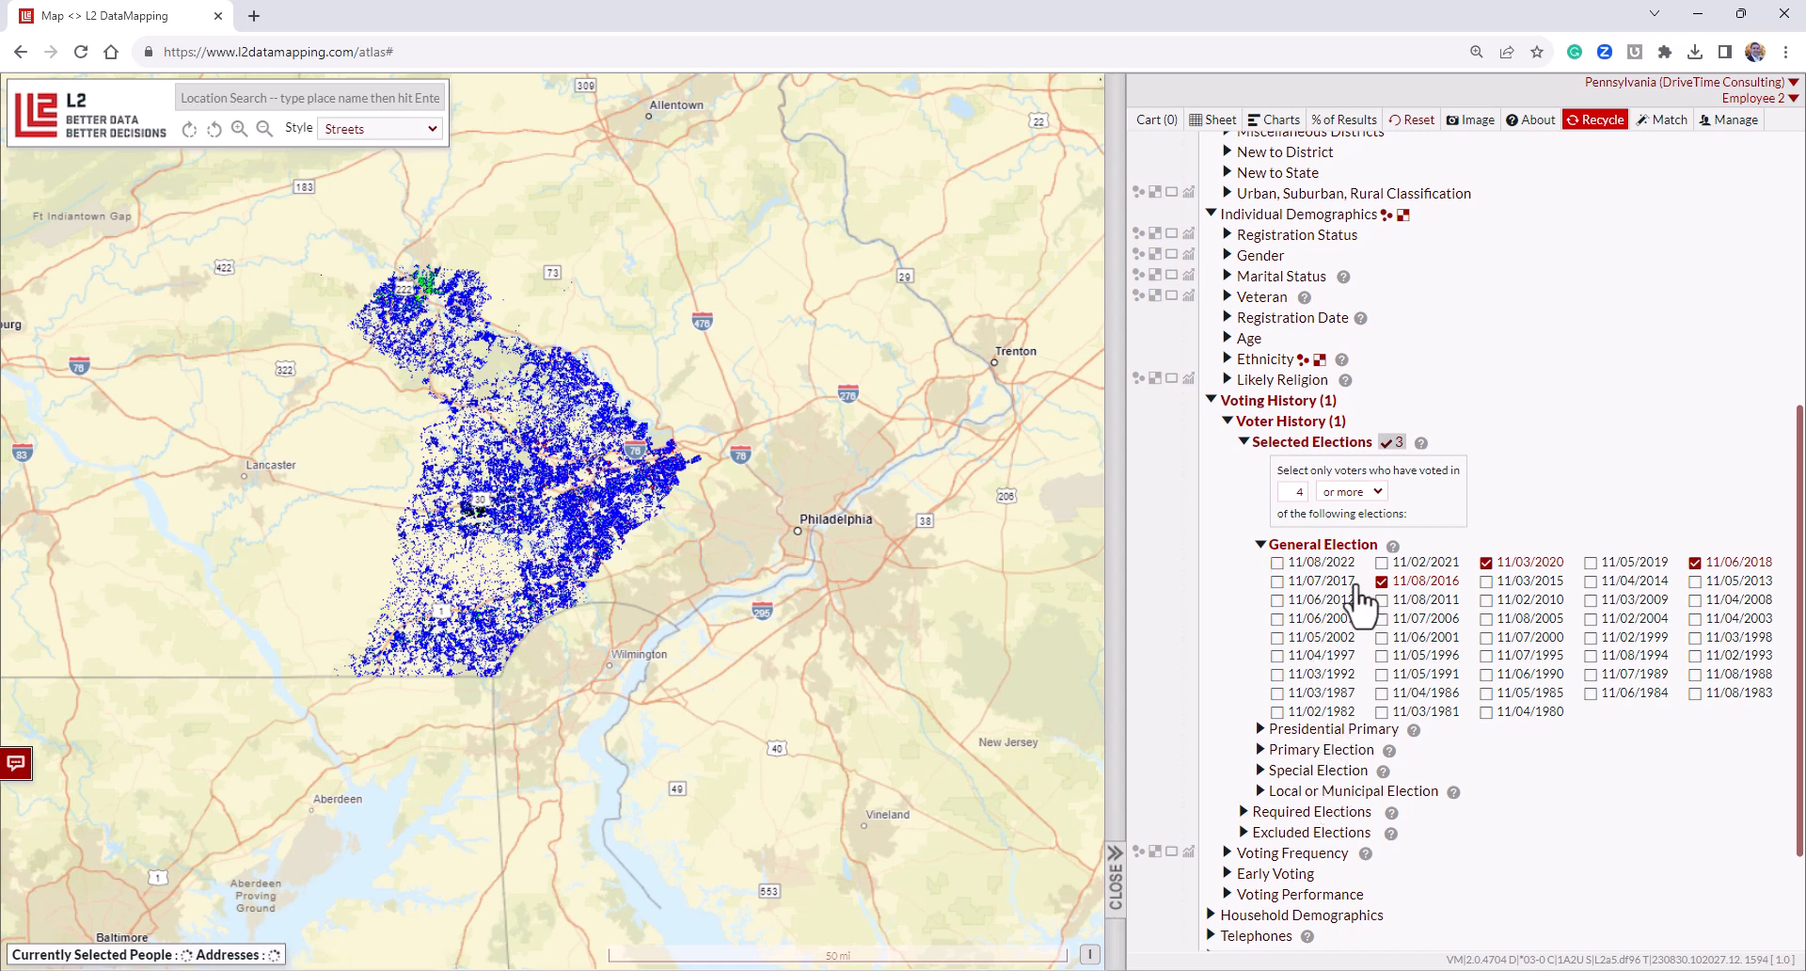
click(1382, 582)
click(1486, 563)
click(1695, 563)
click(1262, 546)
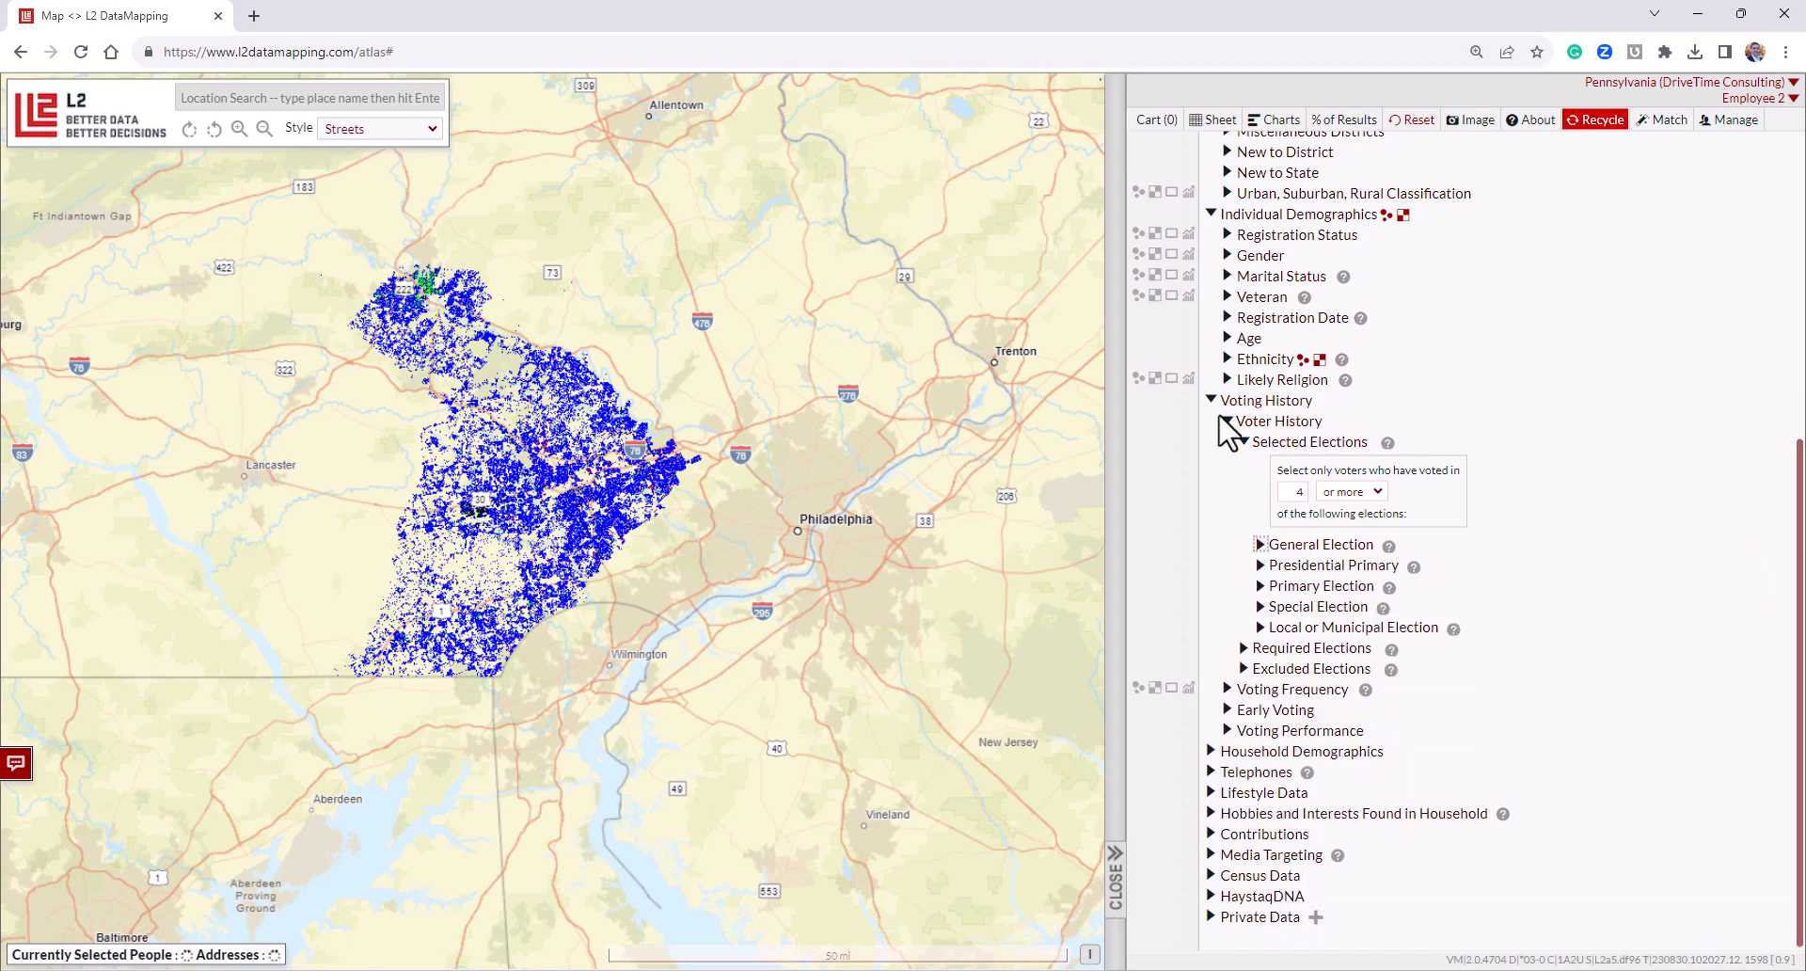
click(1243, 442)
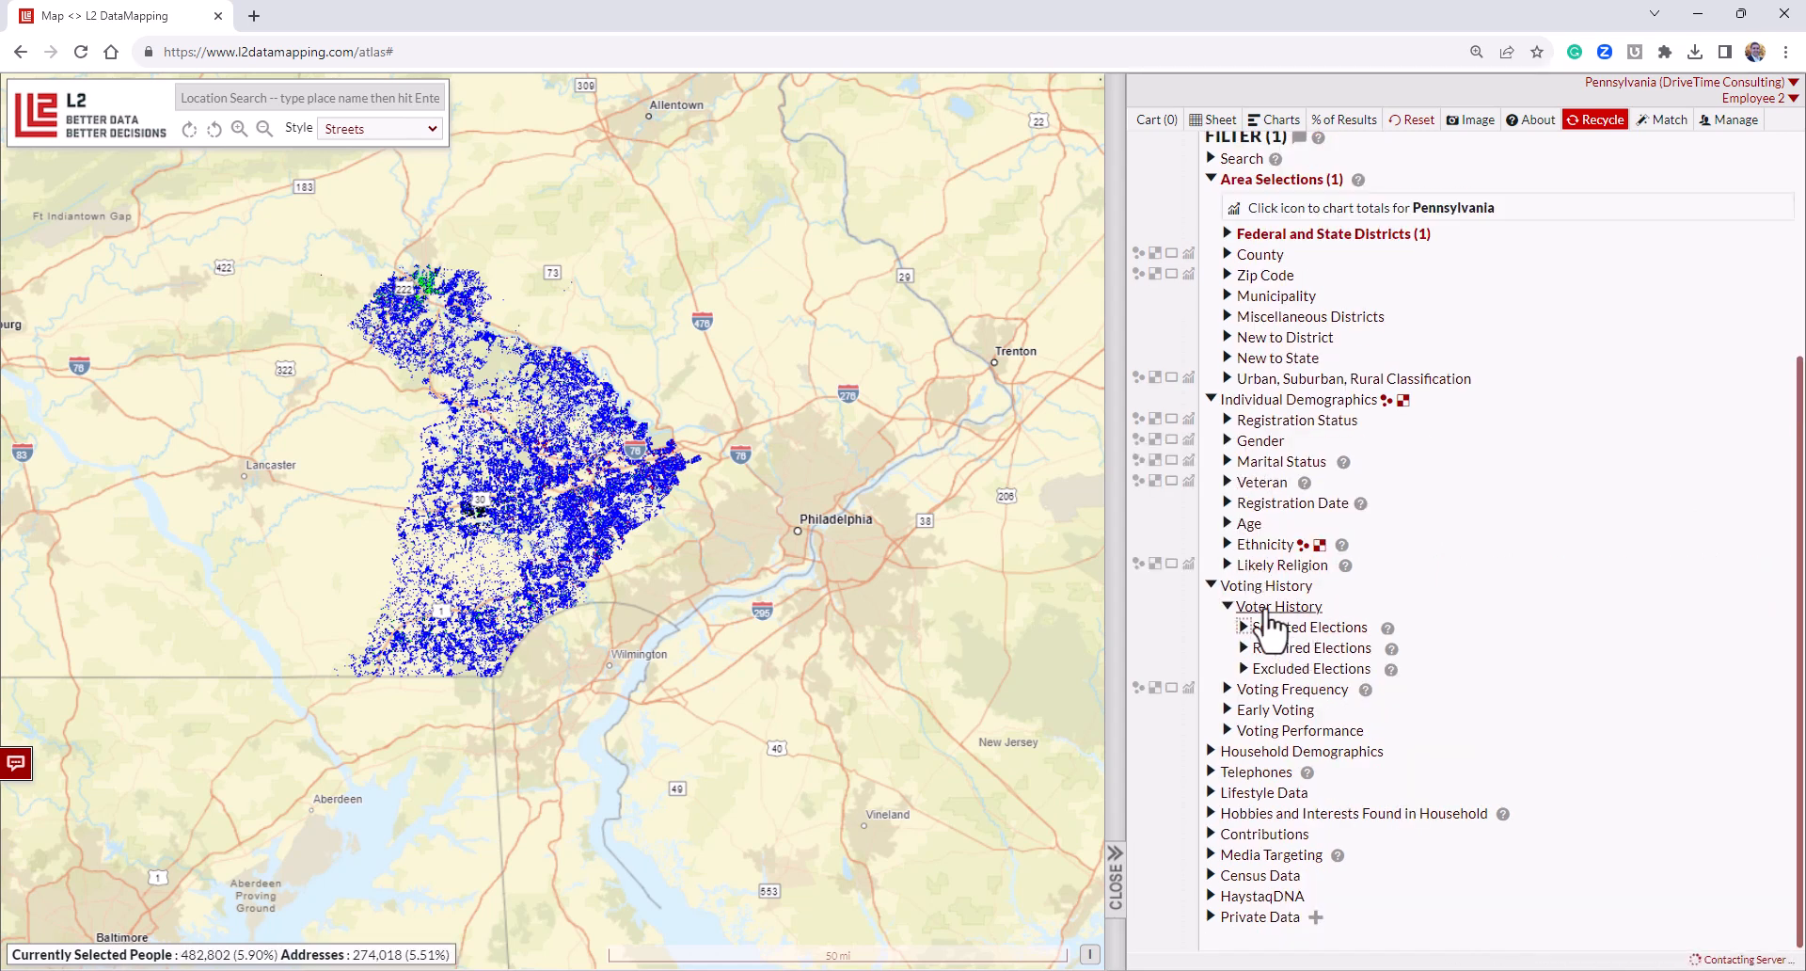
click(1228, 608)
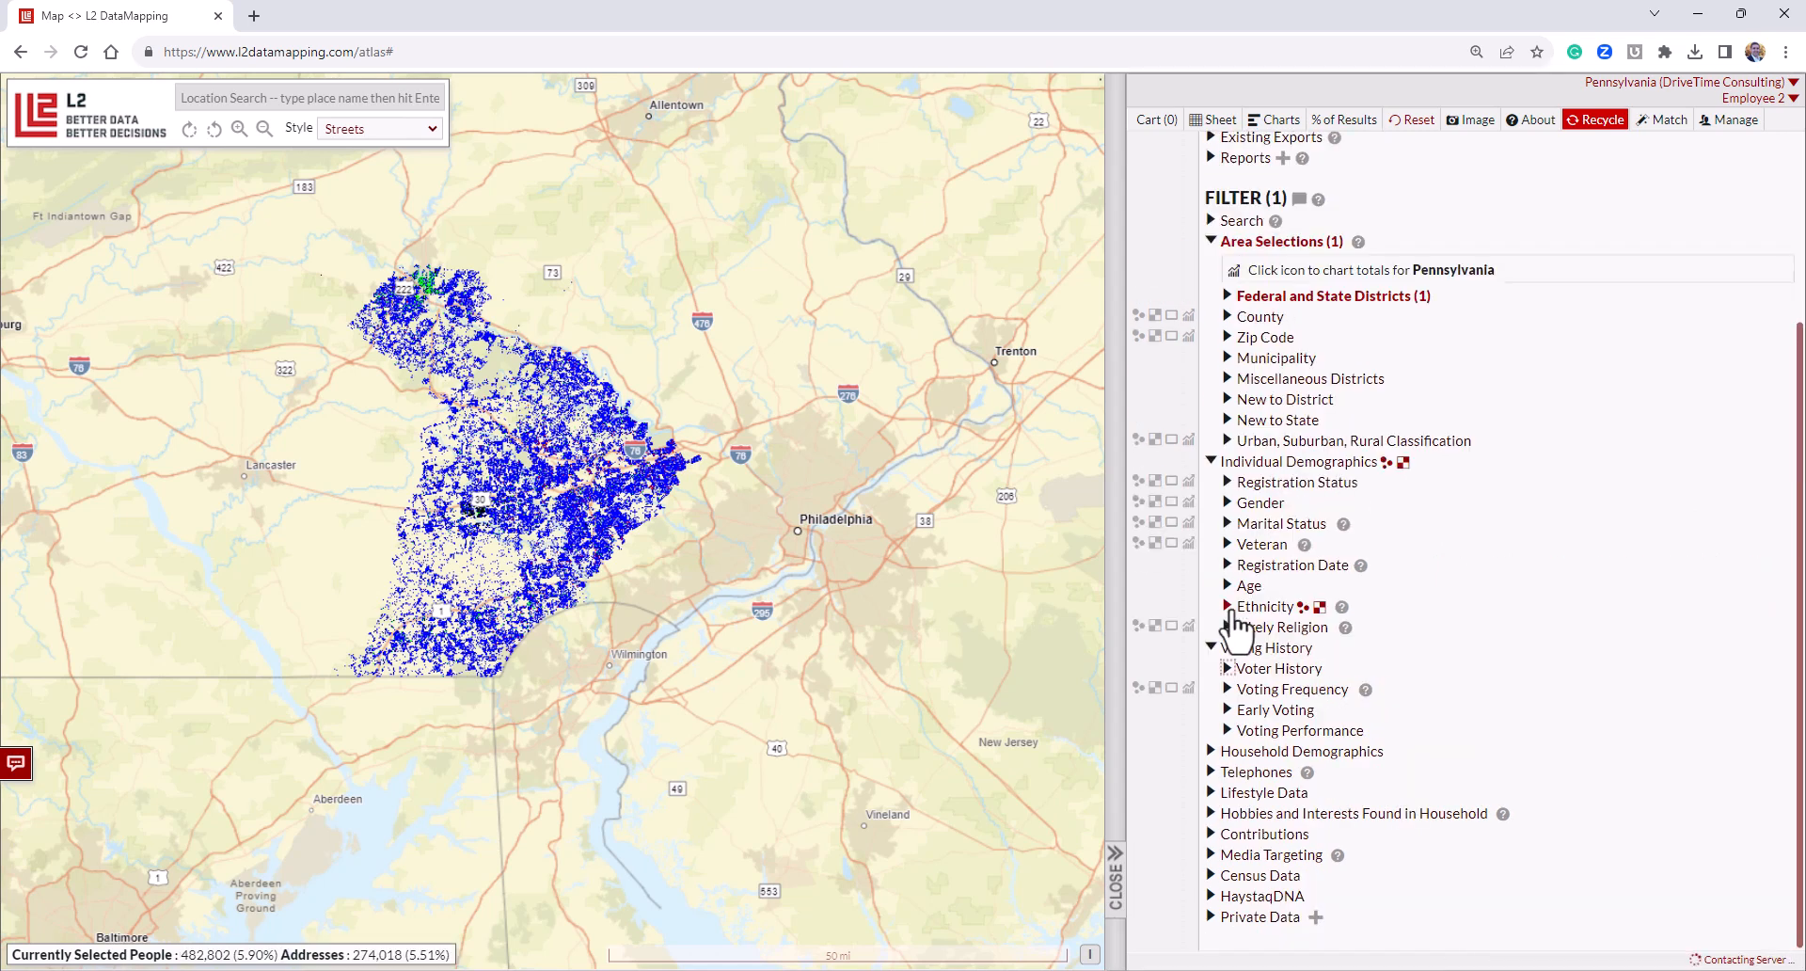
Examine the Voting Frequency breakdown and the Voting Performance categories, and collapse Voting Frequency.
click(1227, 688)
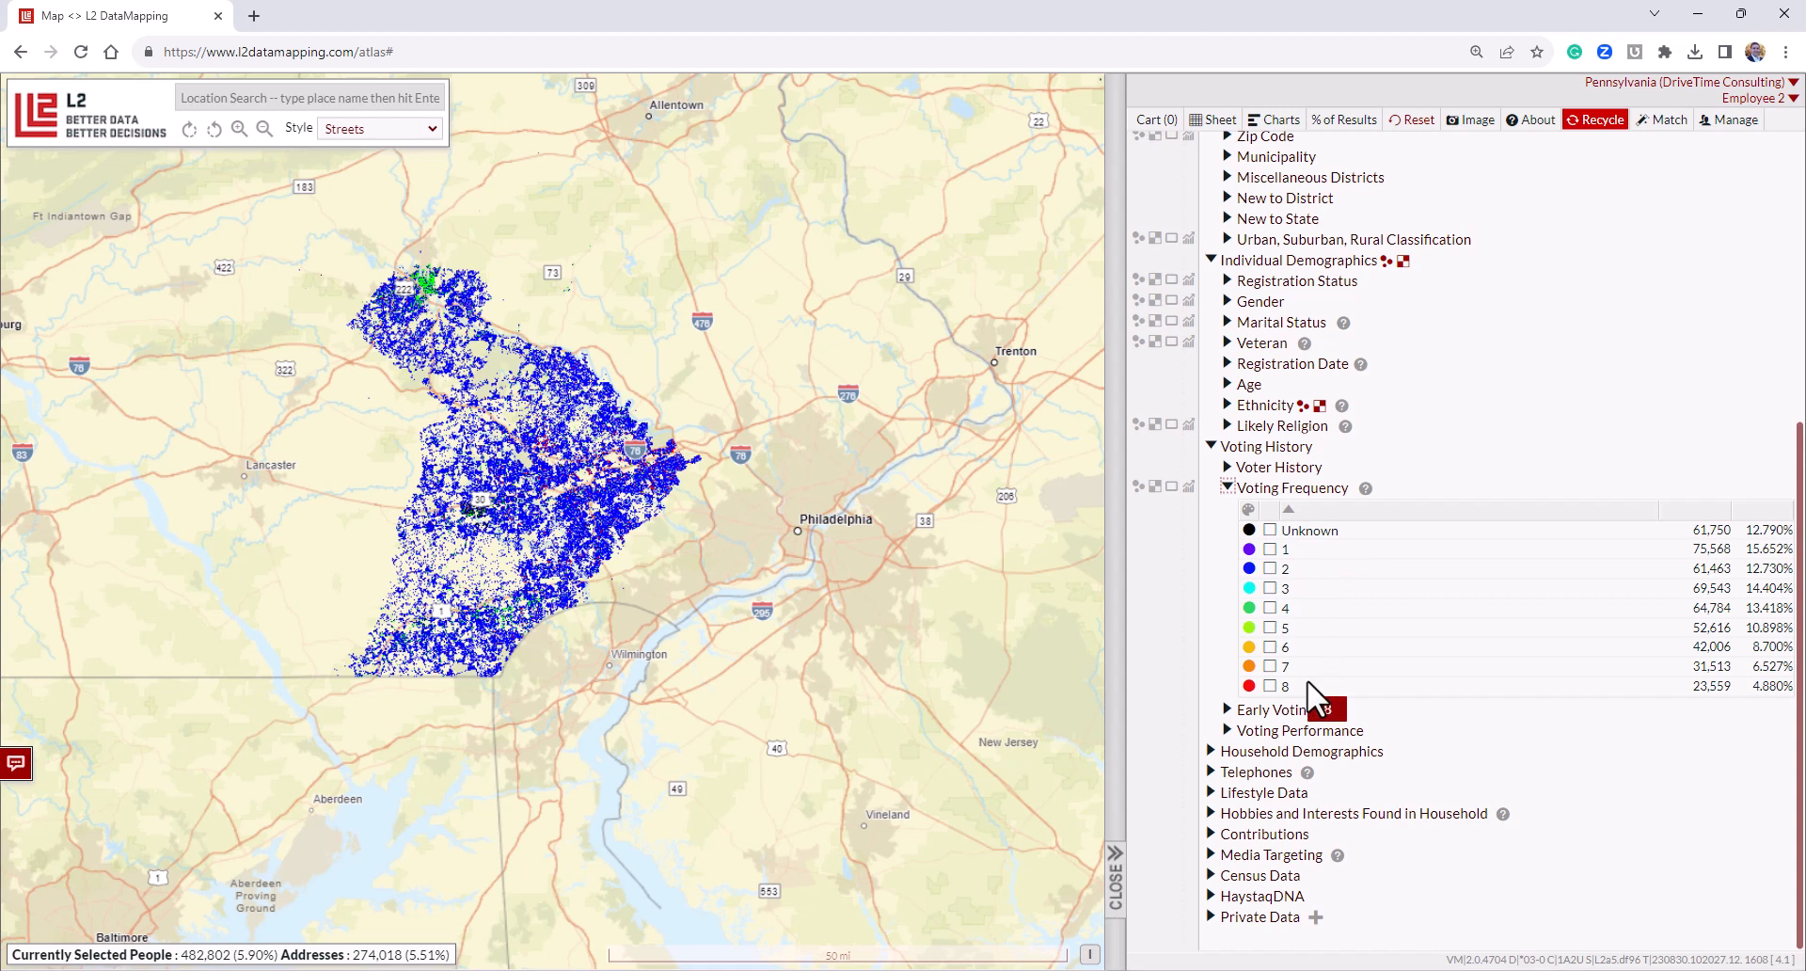
click(1316, 728)
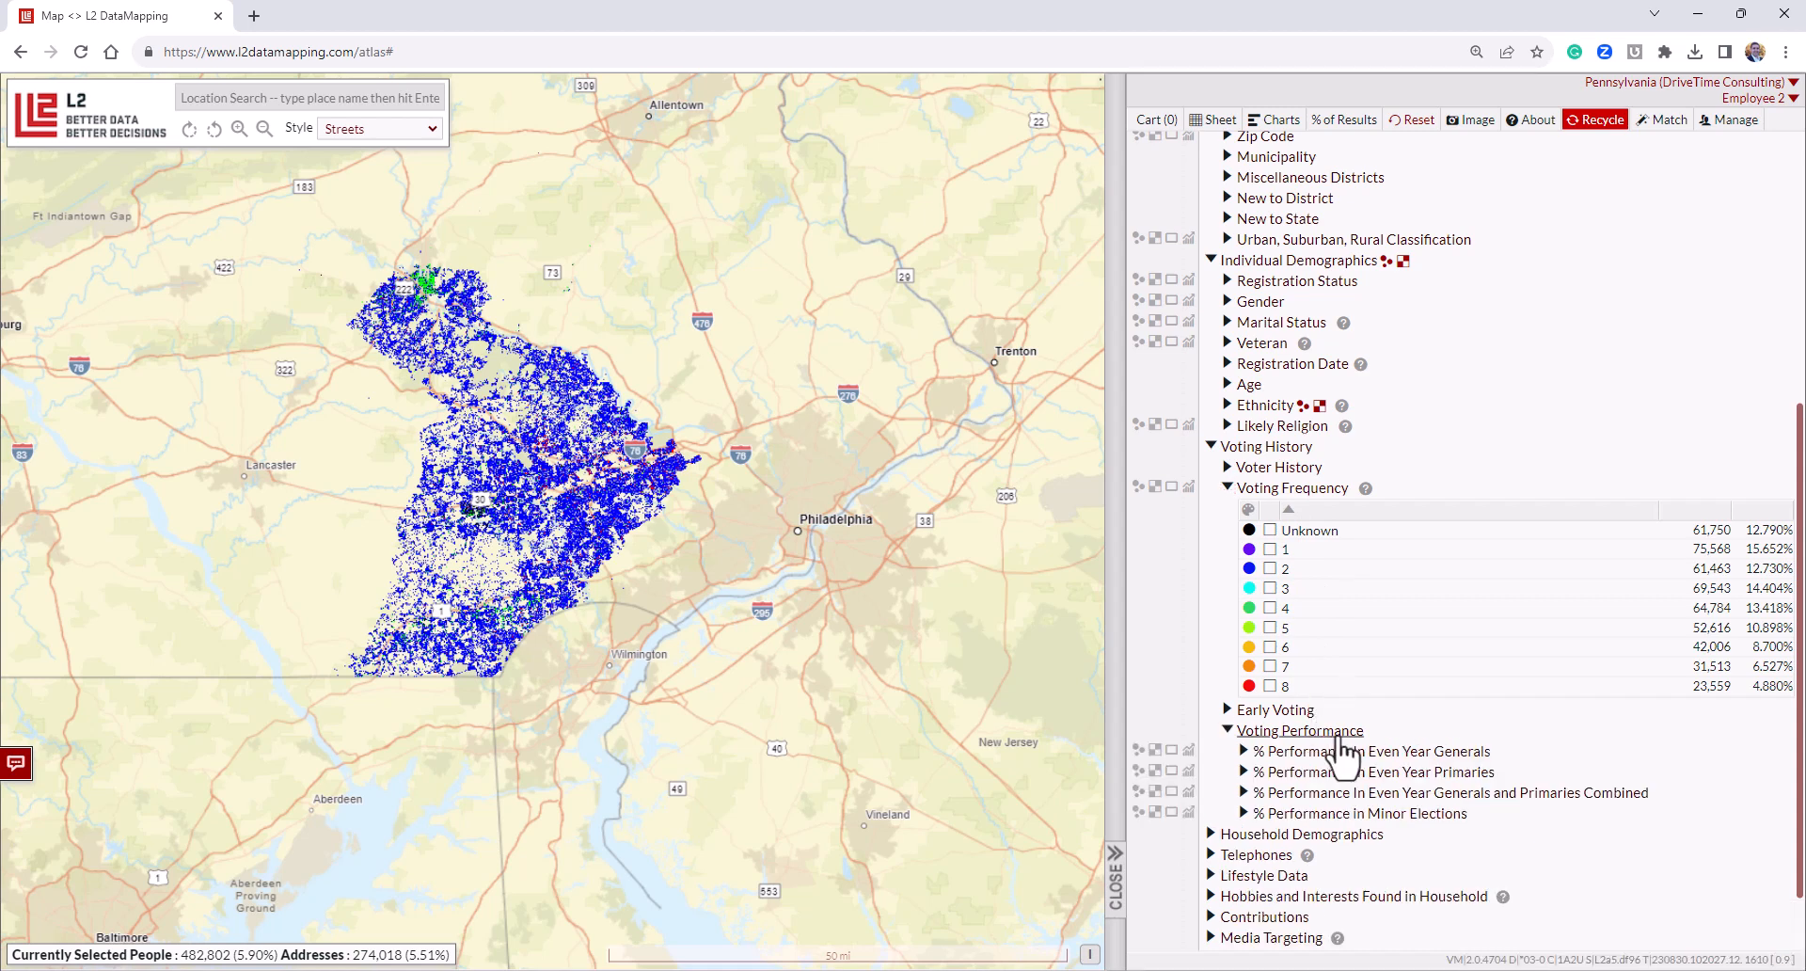
scroll(1326, 715, down, 1)
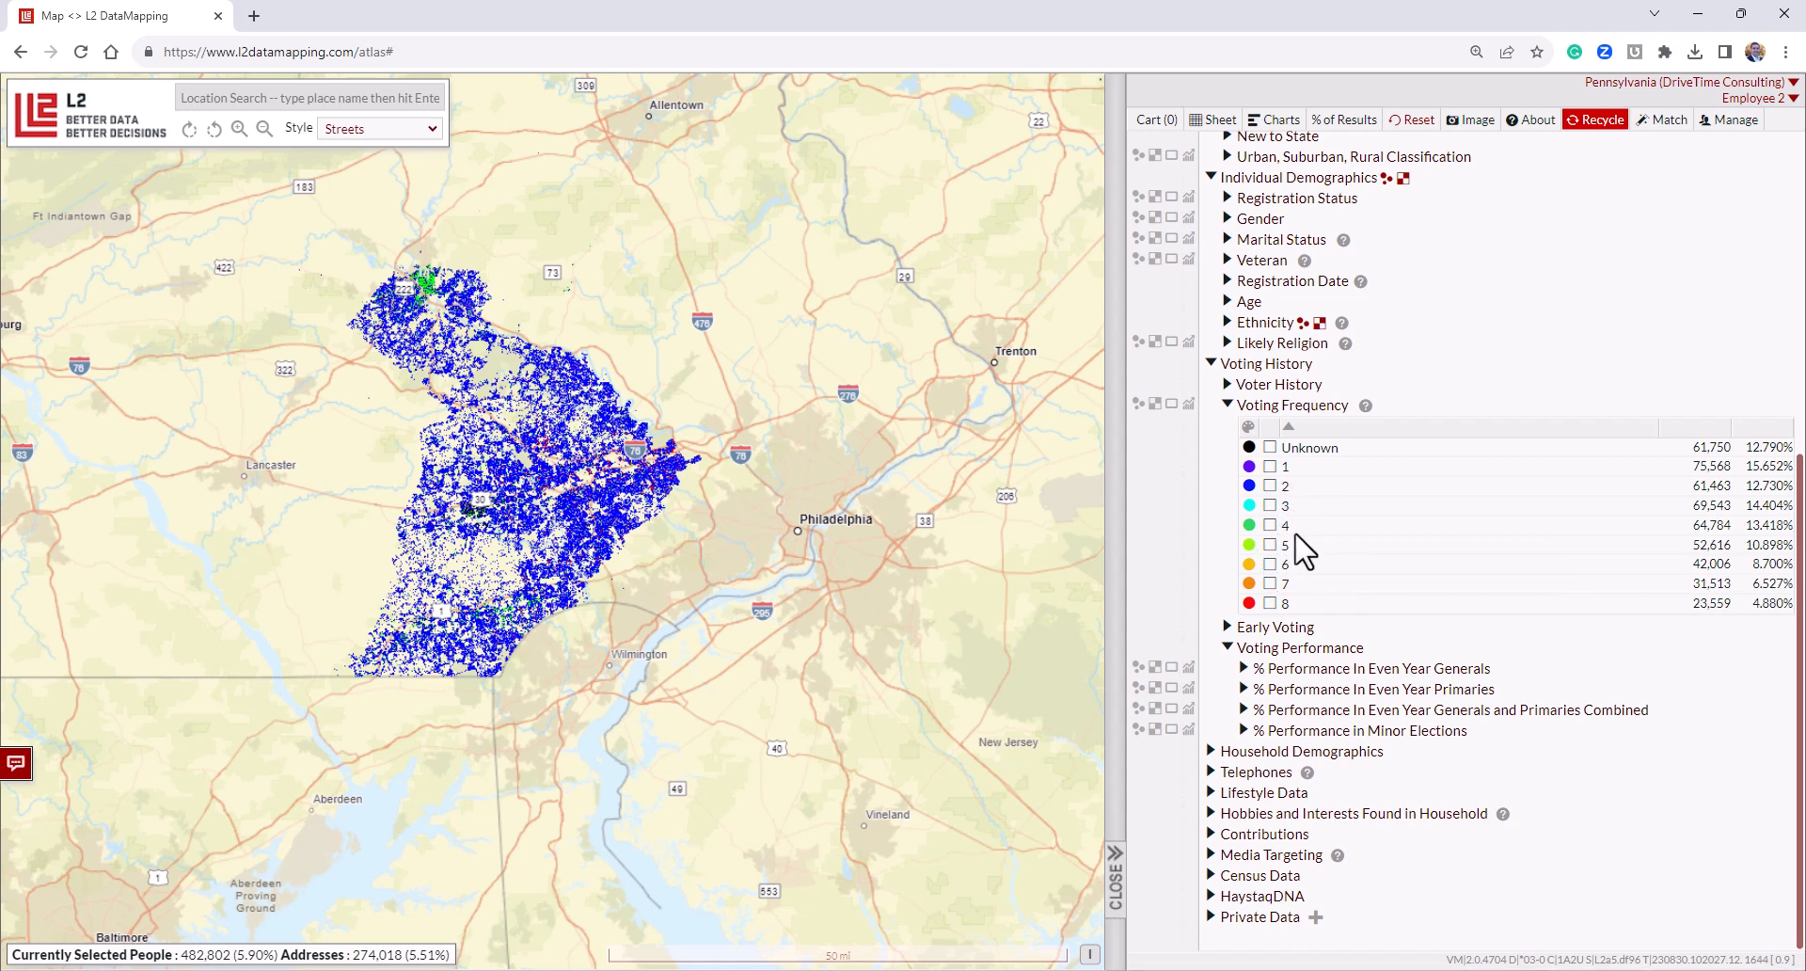
click(1227, 405)
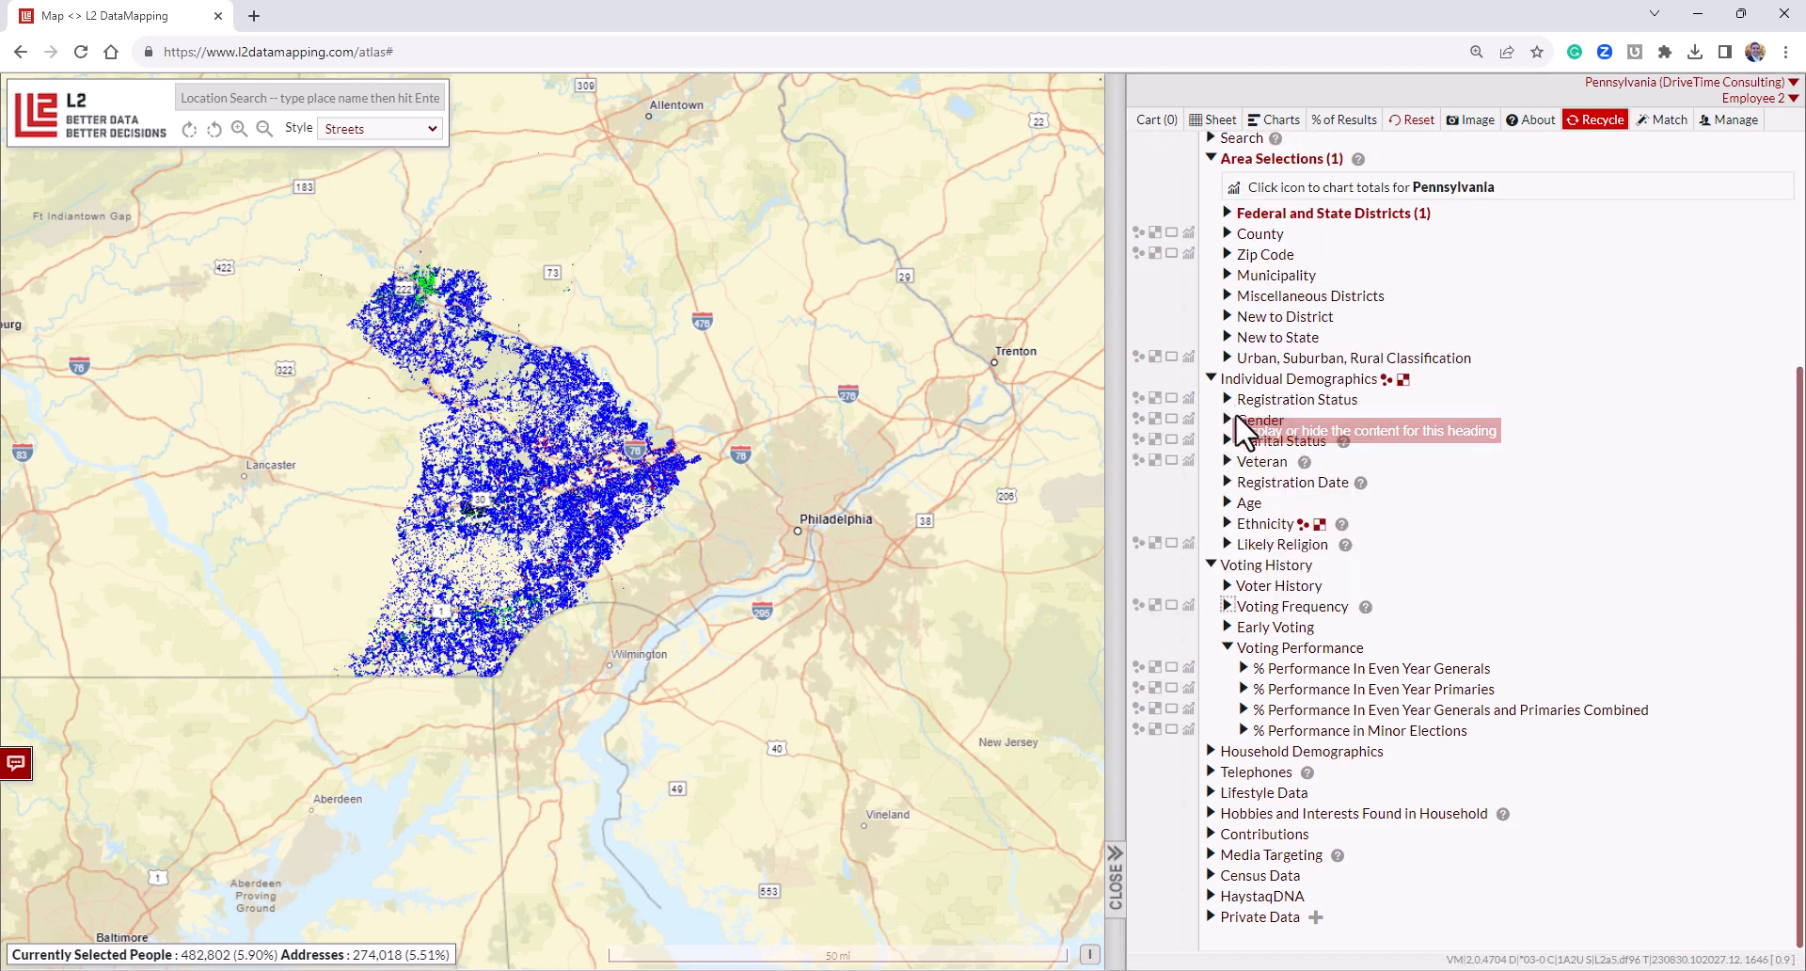
Examine the % Performance In Even Year Generals breakdown, and collapse the Voting History filters.
click(1243, 668)
scroll(1383, 606, down, 4)
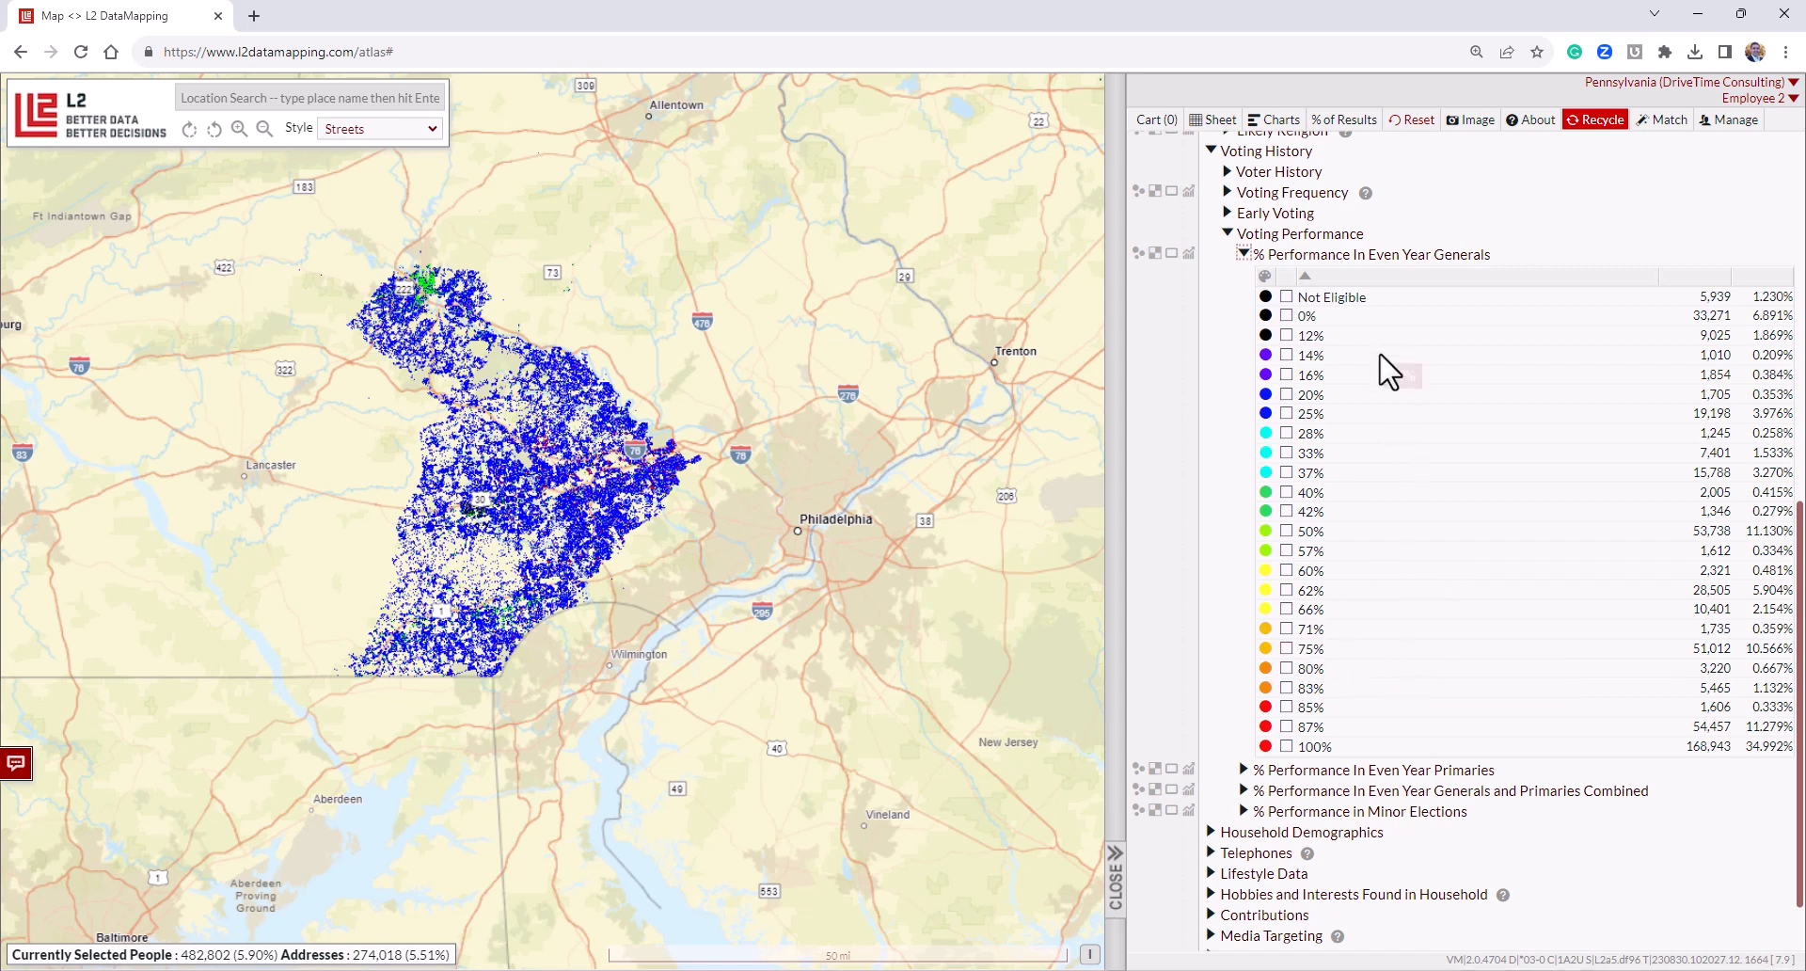
scroll(1379, 705, down, 1)
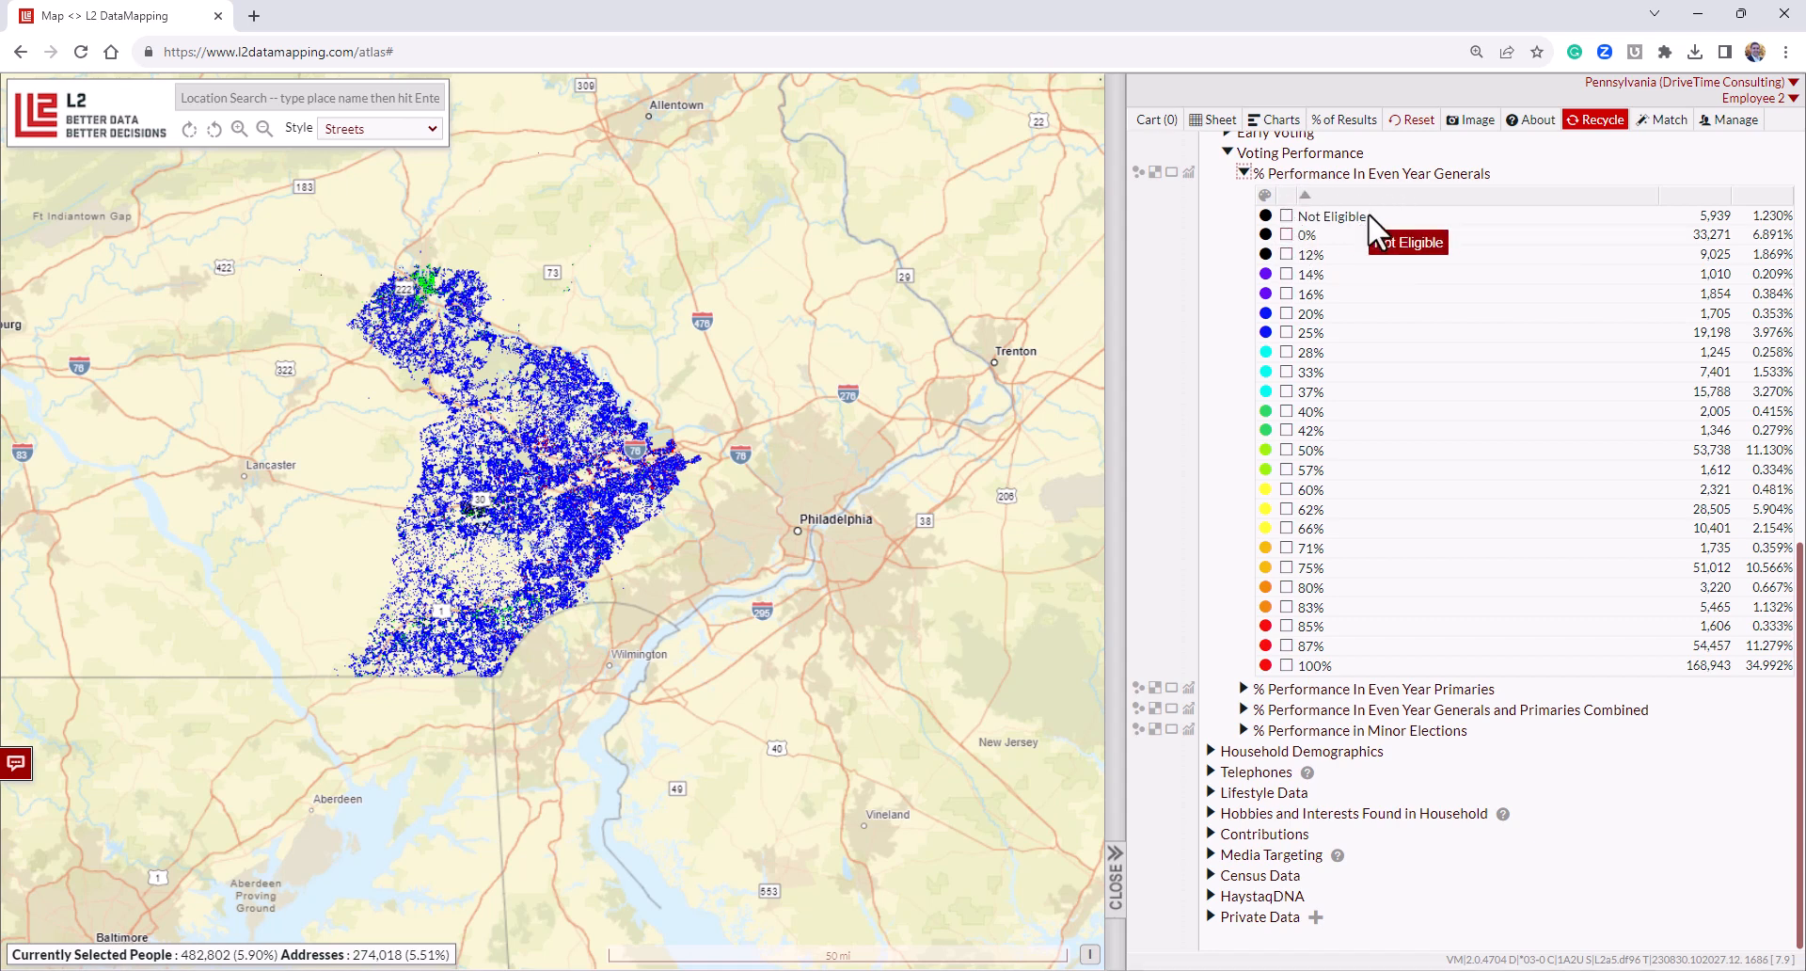
click(1243, 173)
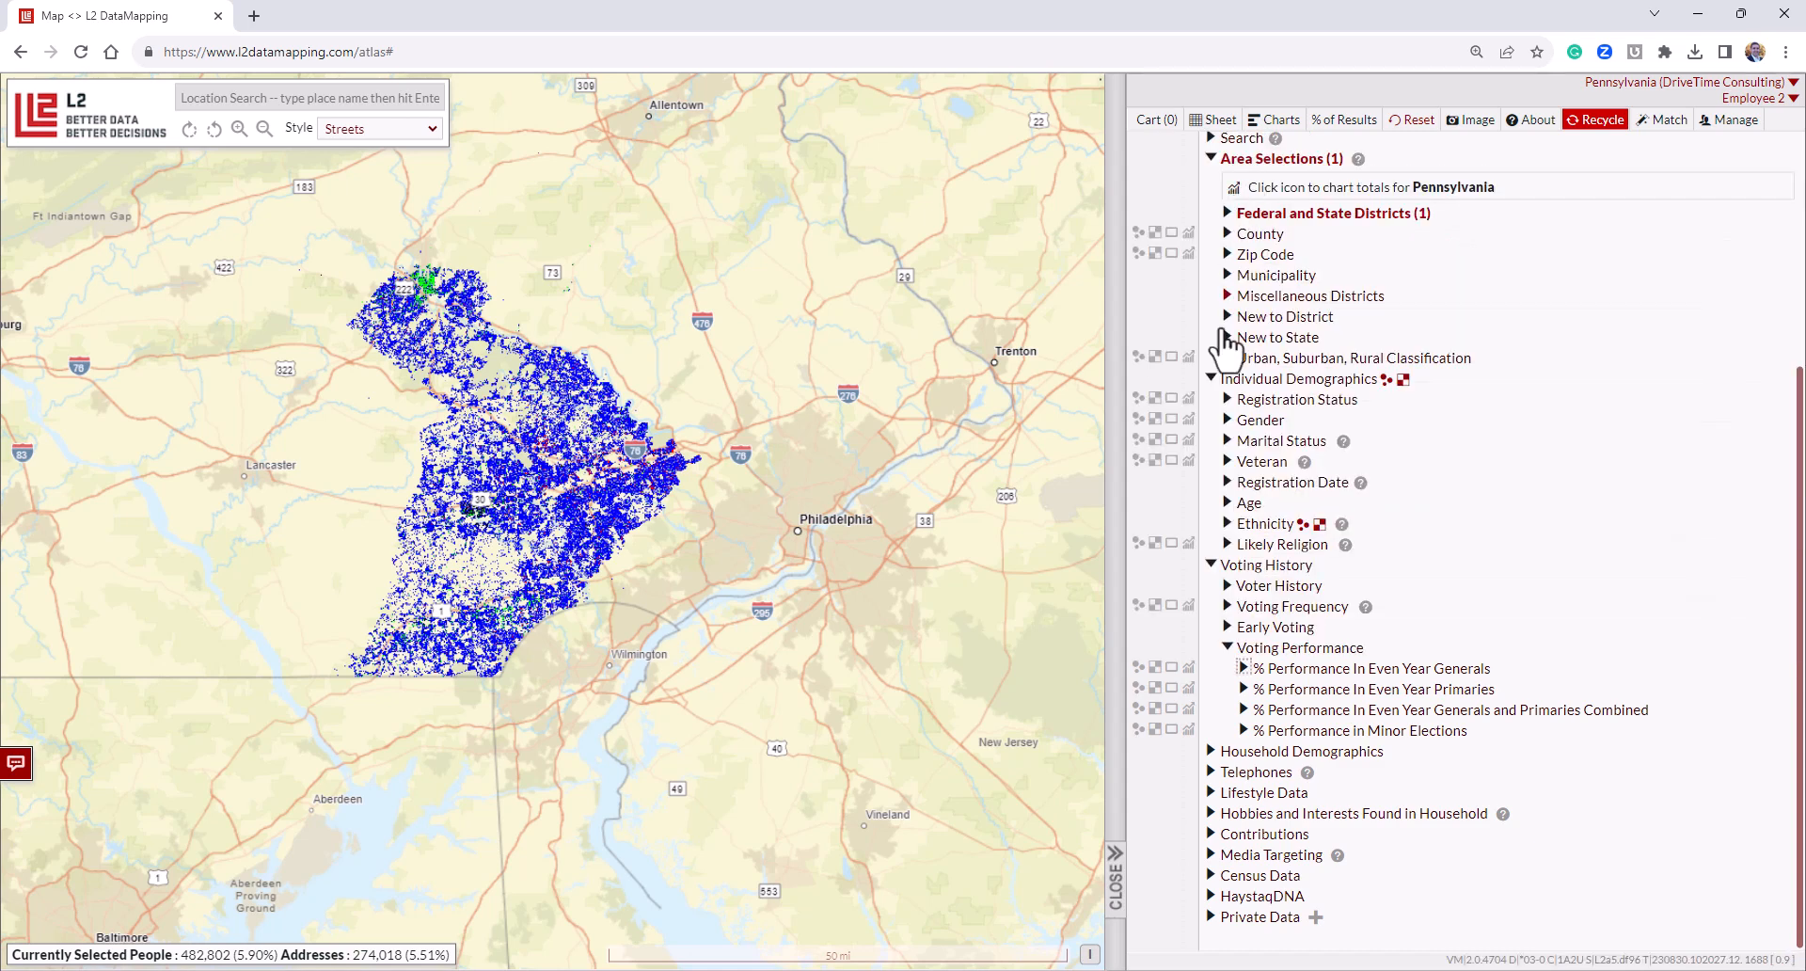
click(1212, 564)
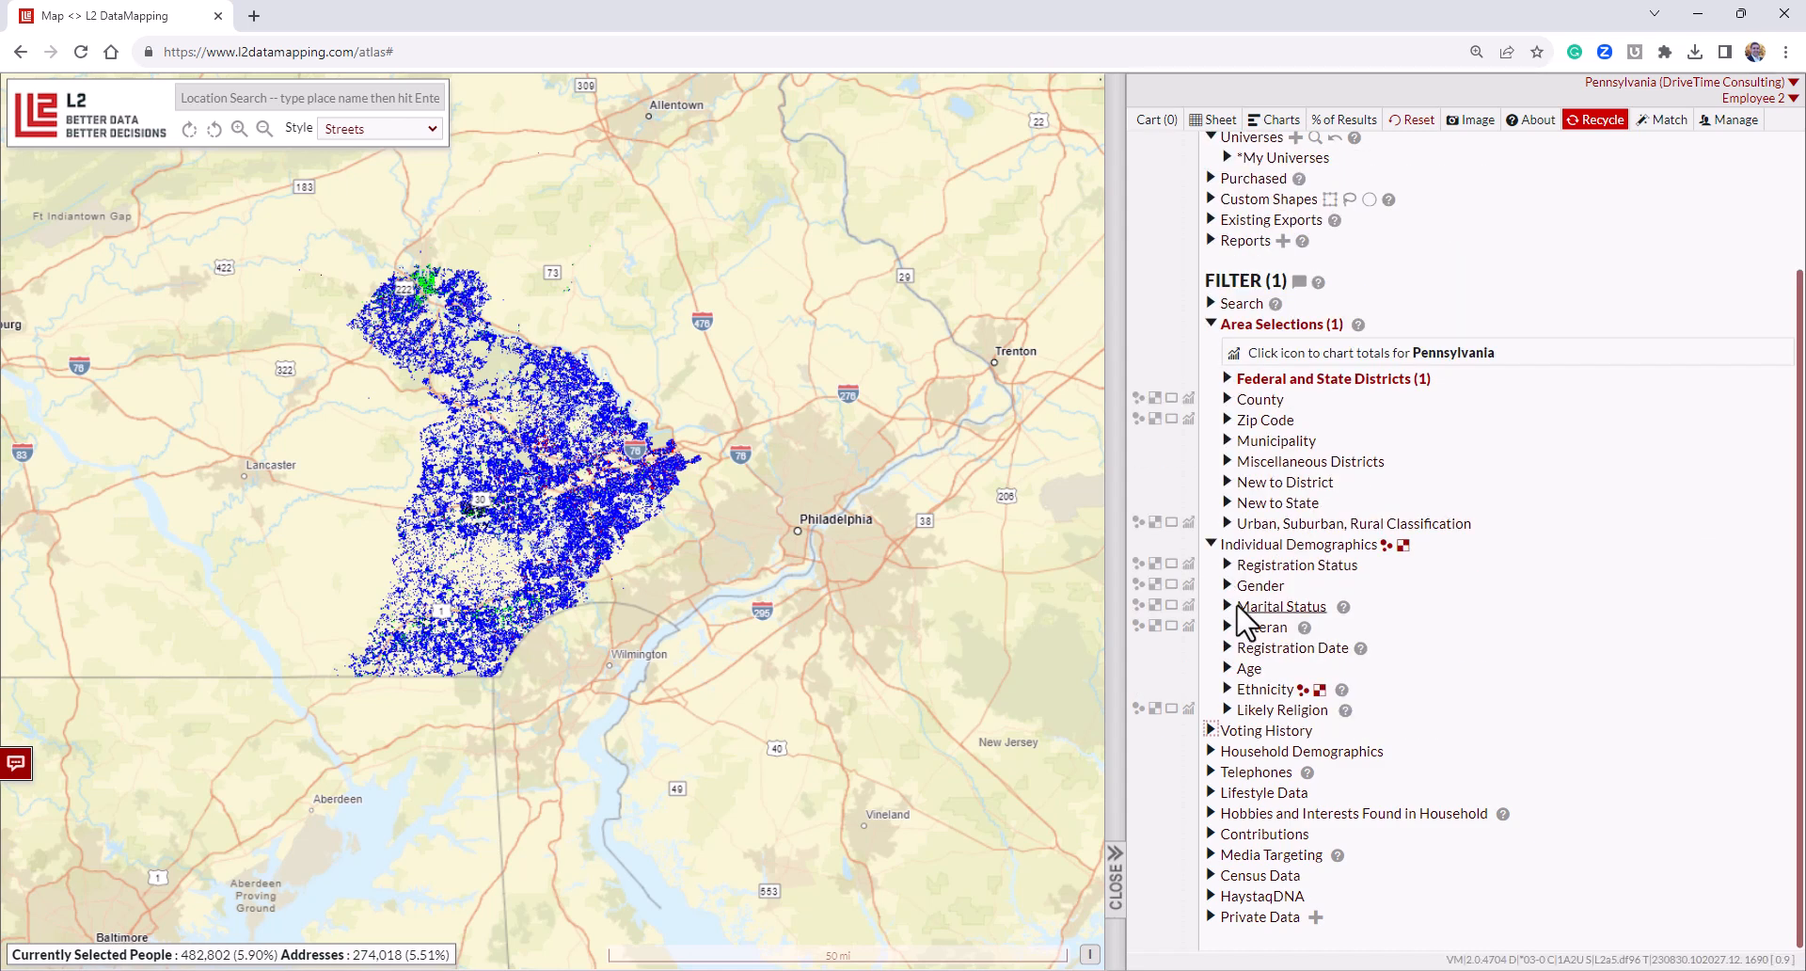
Examine the Household Primary Language and Languages breakdowns under Household Demographics, and collapse that category.
click(1211, 751)
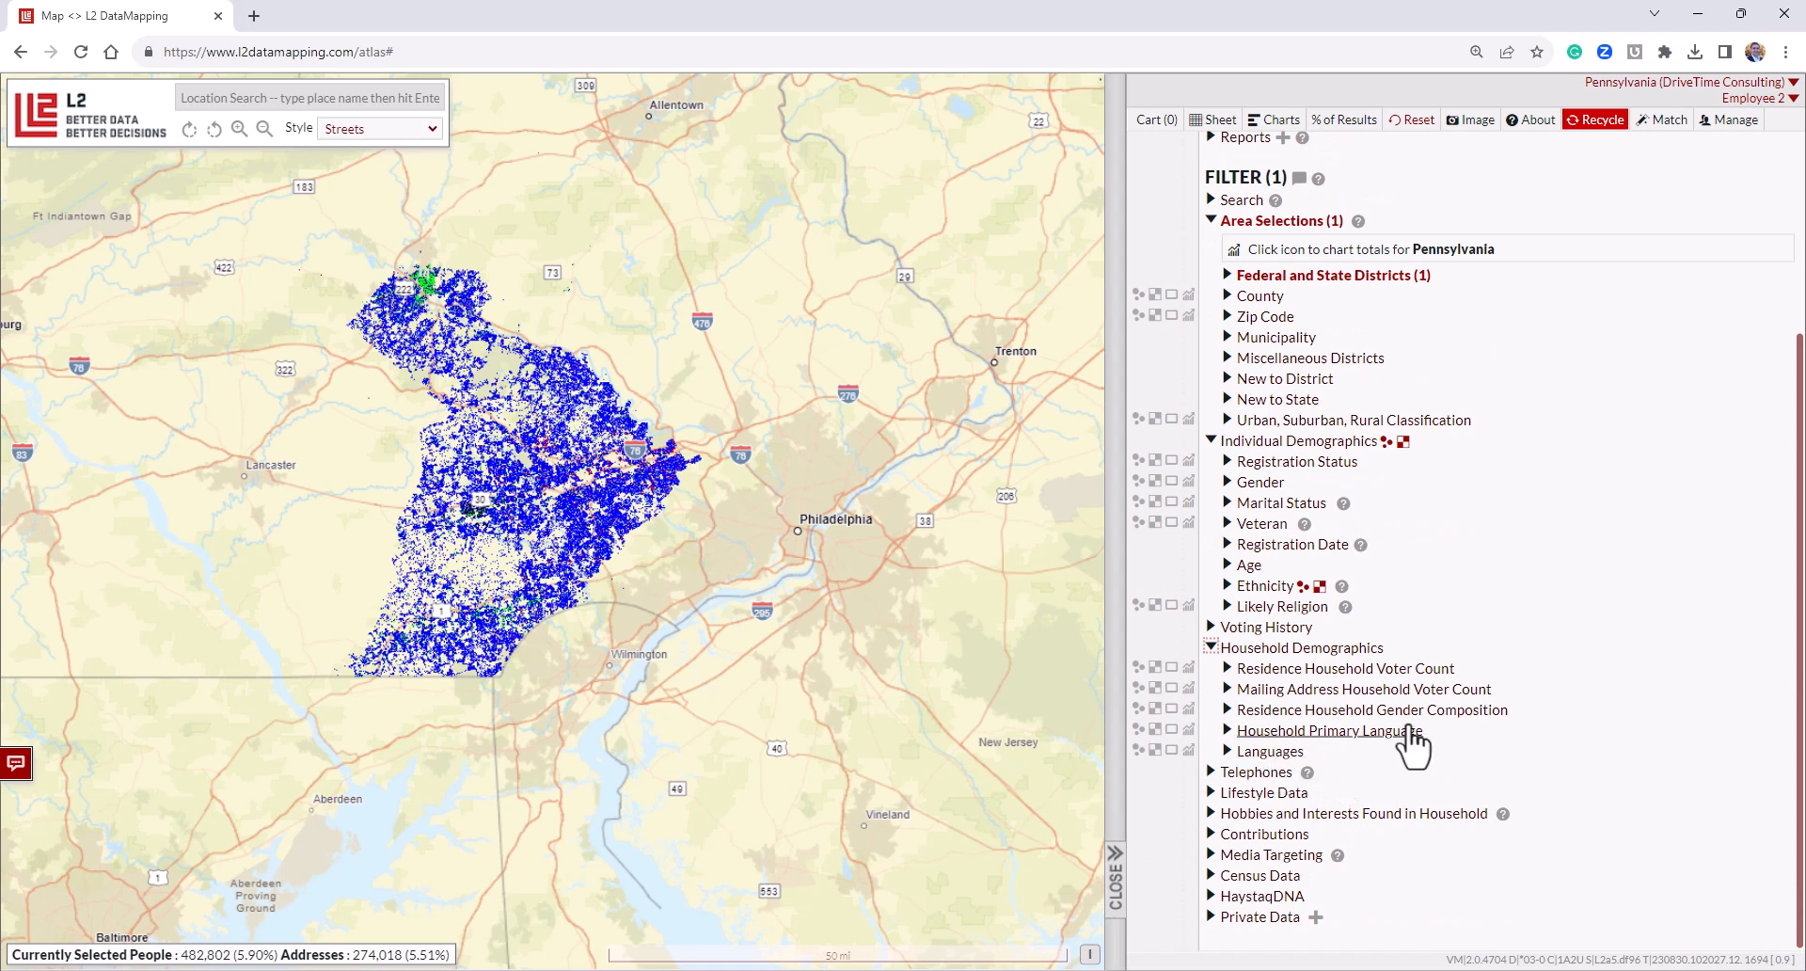
click(1270, 732)
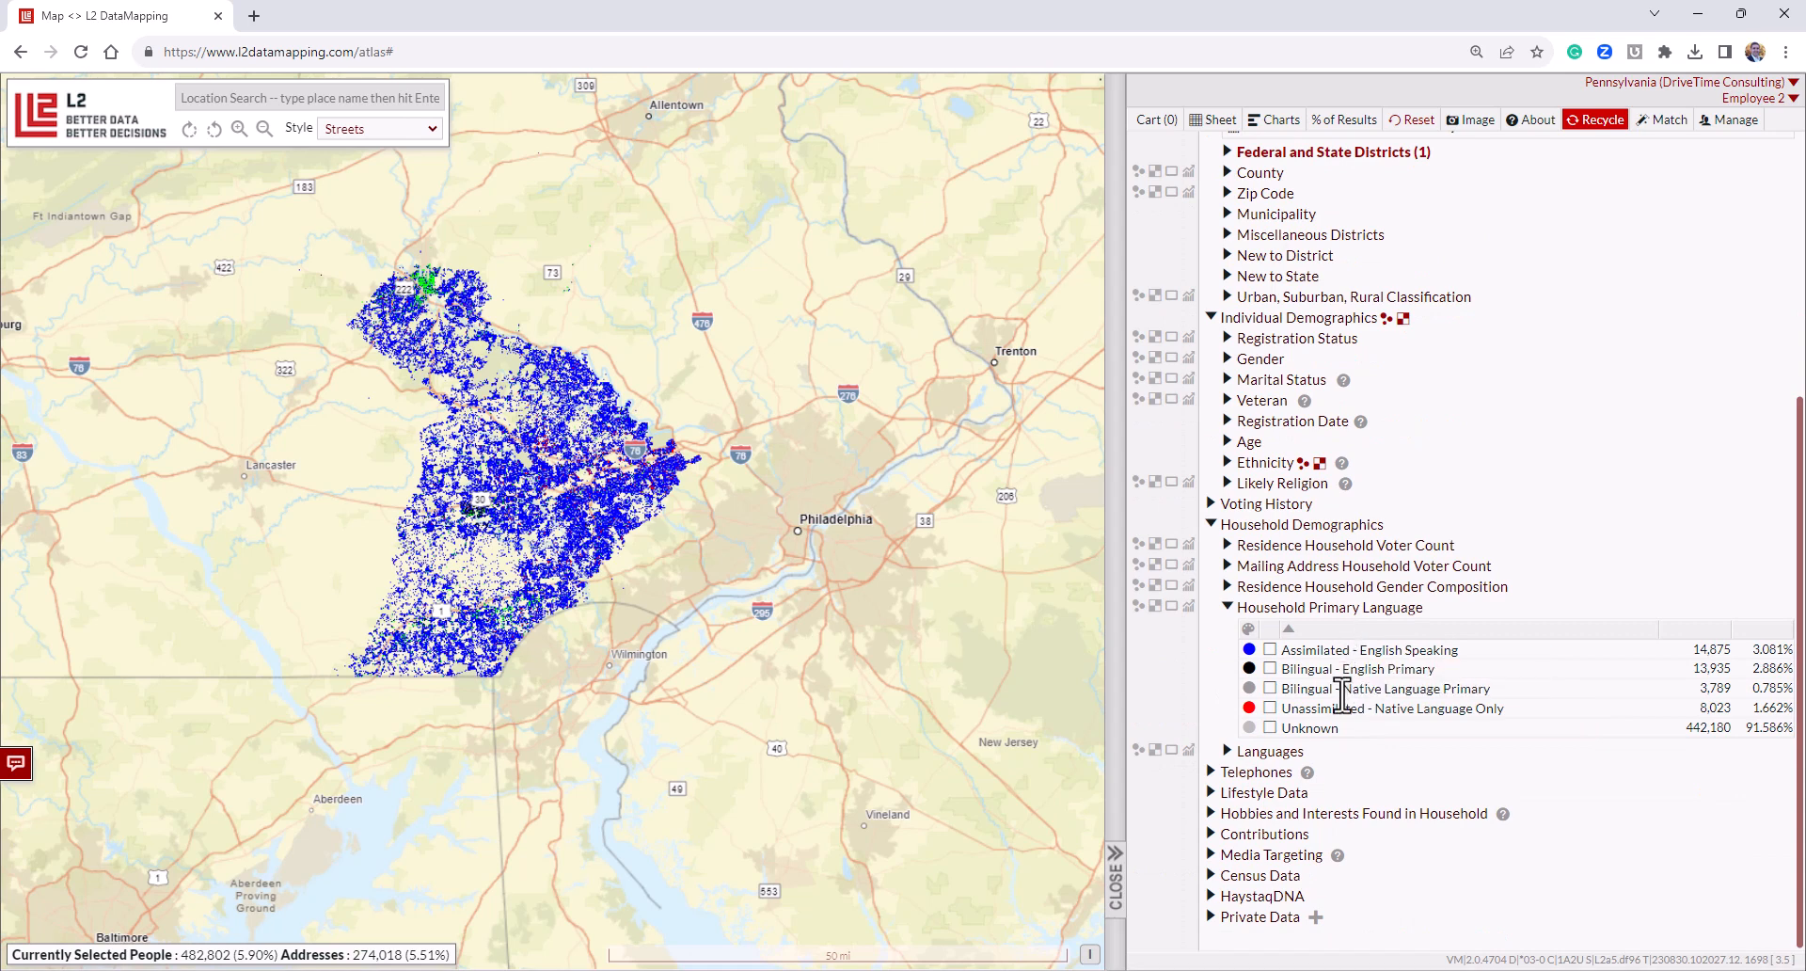
click(1279, 753)
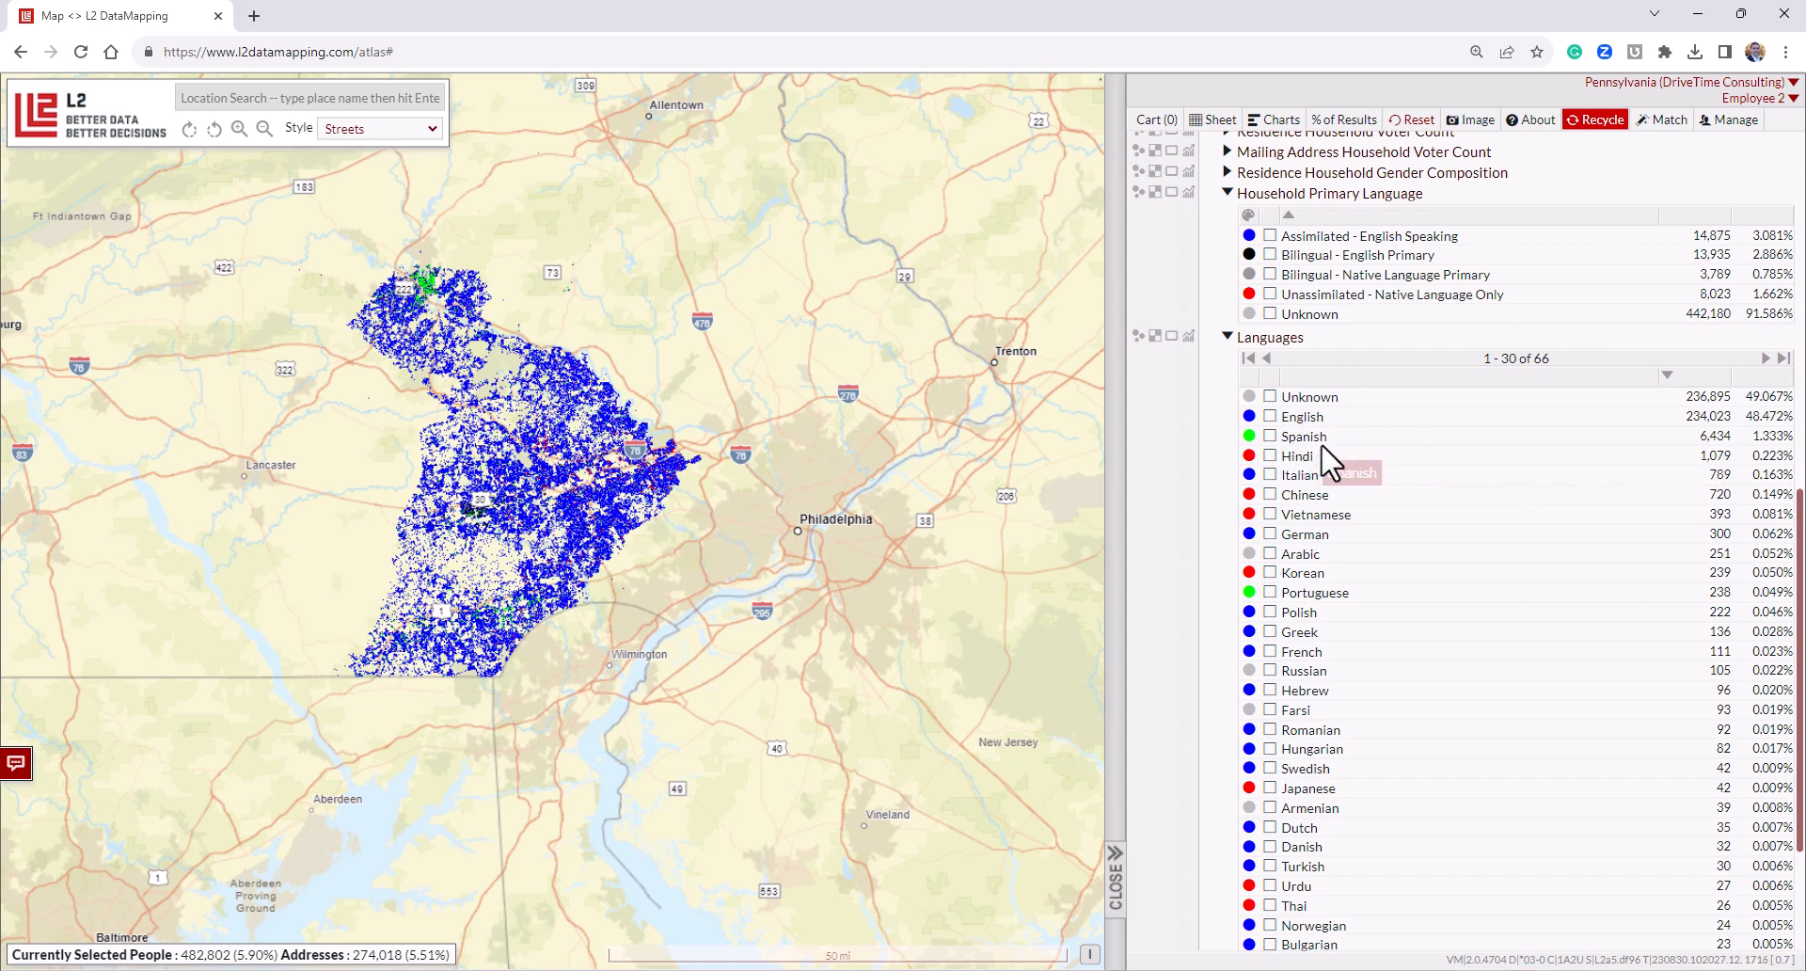
click(1226, 336)
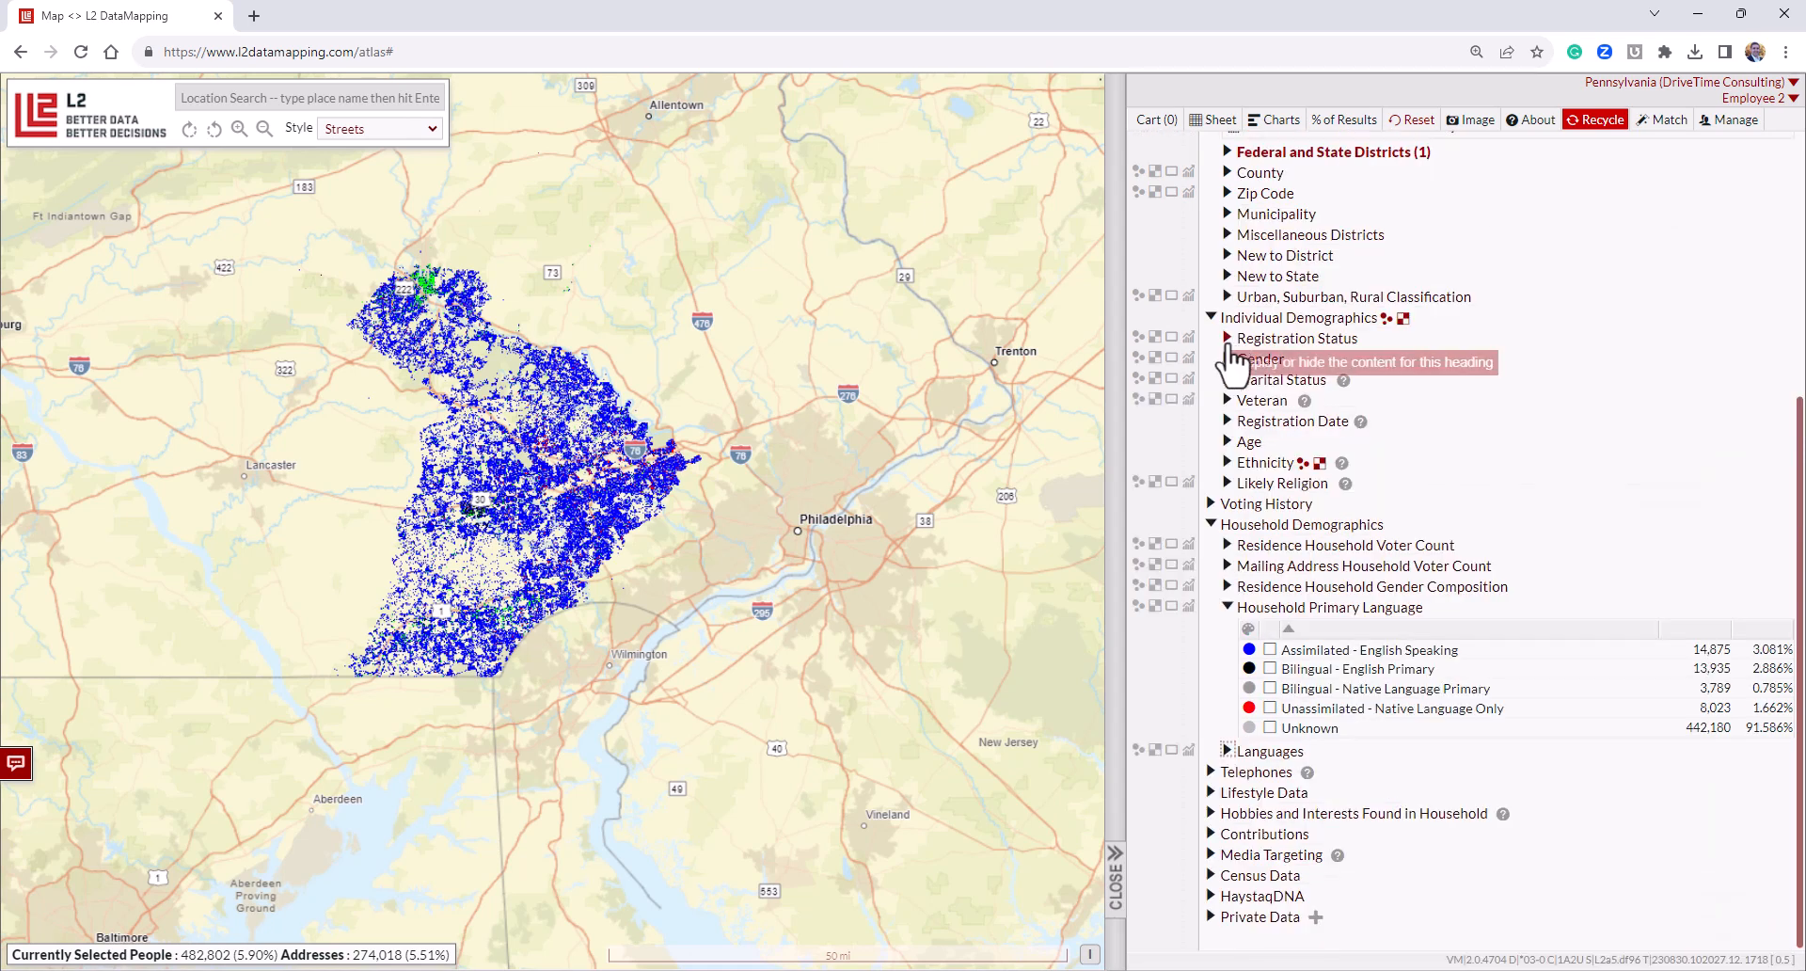
click(1229, 624)
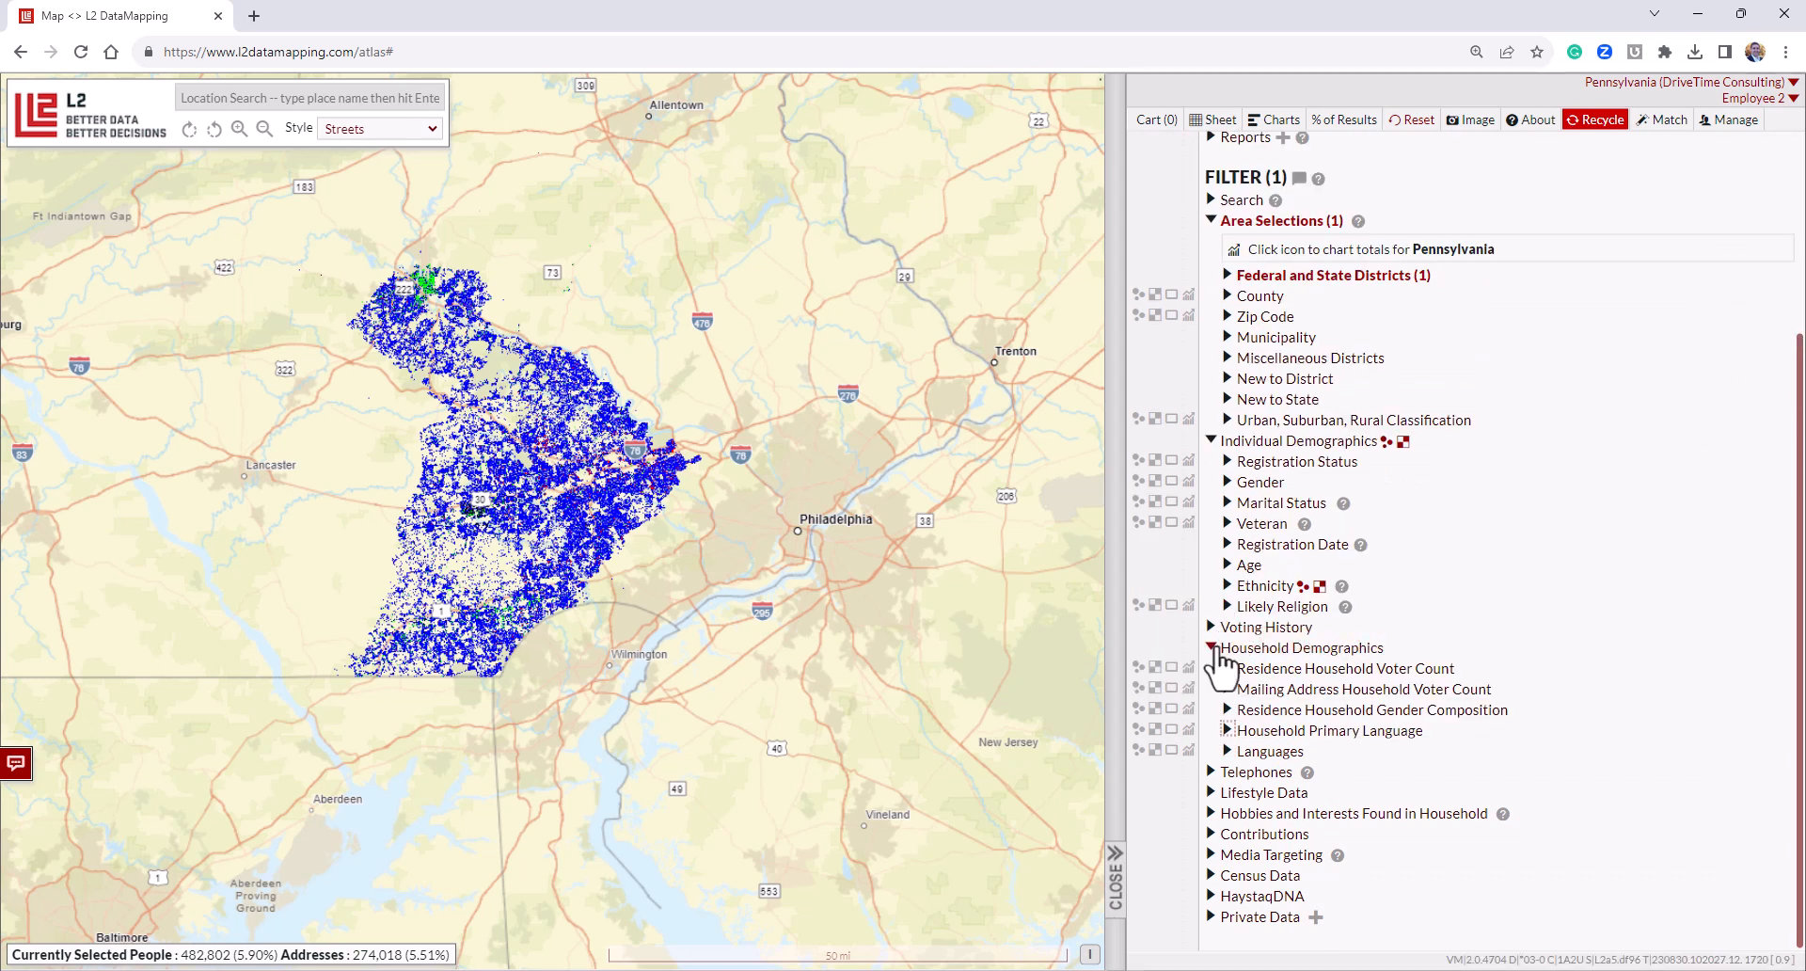
click(1212, 646)
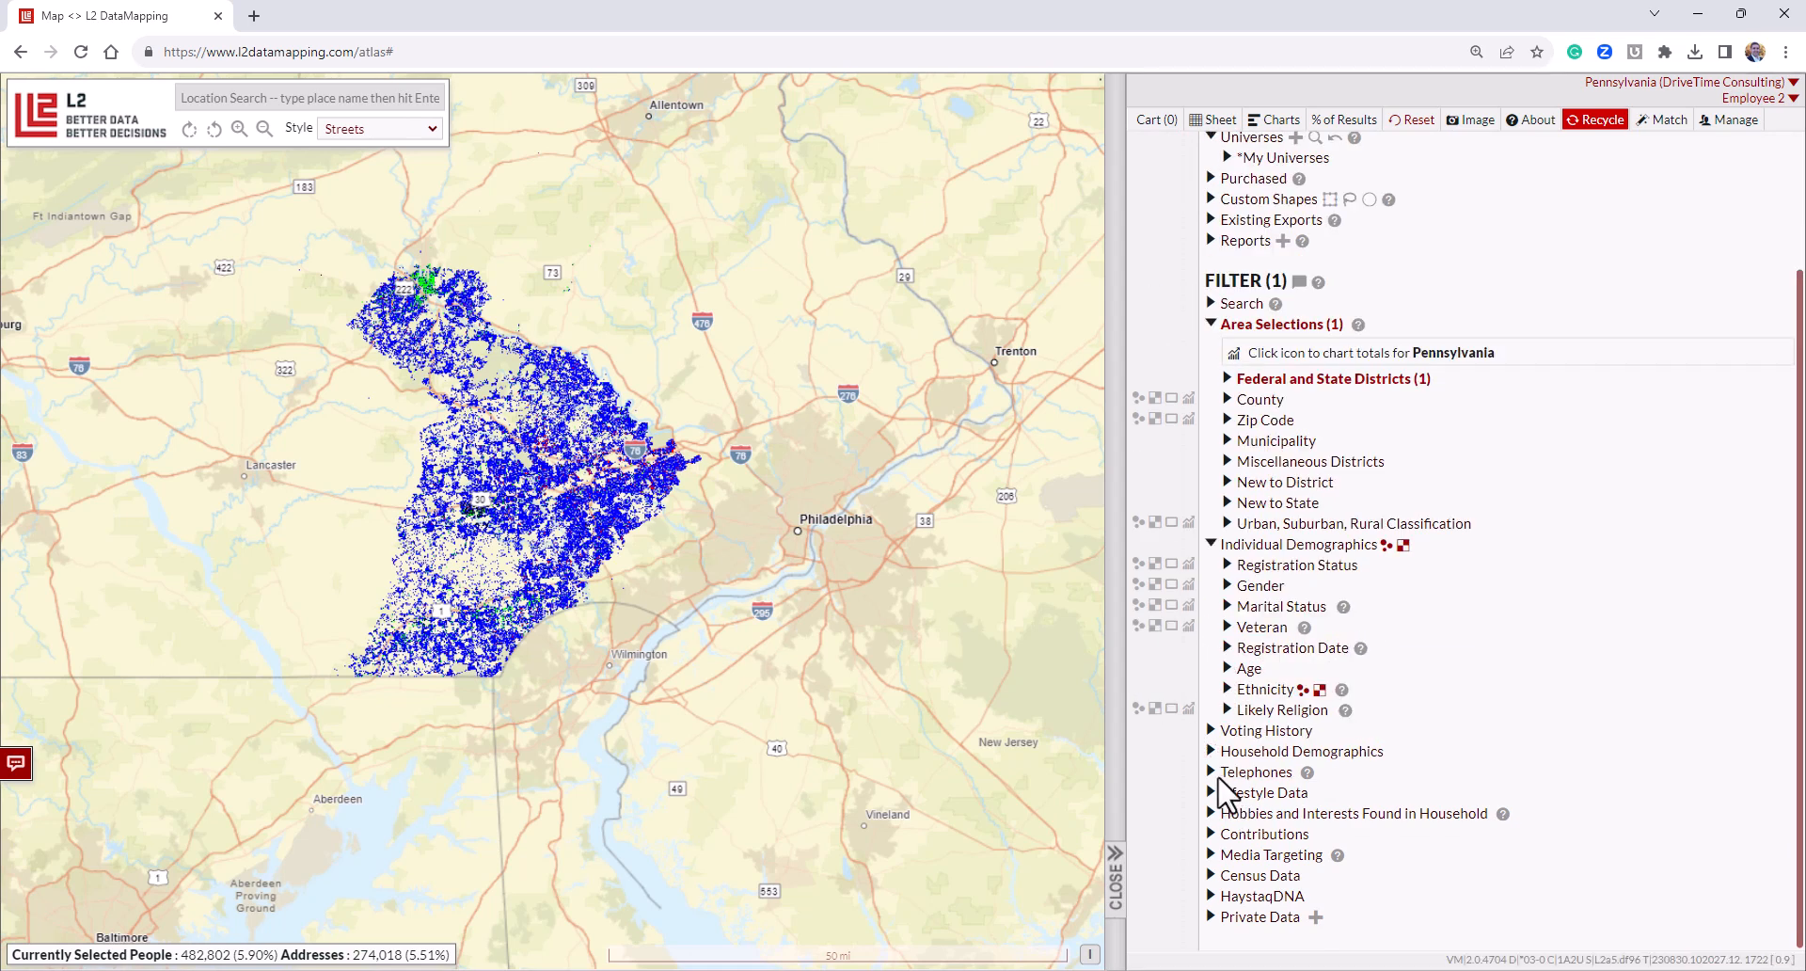
Compare the Cell Phone Number Exists and Landline Phone Number Exists breakdowns in the Telephones filters.
click(1212, 772)
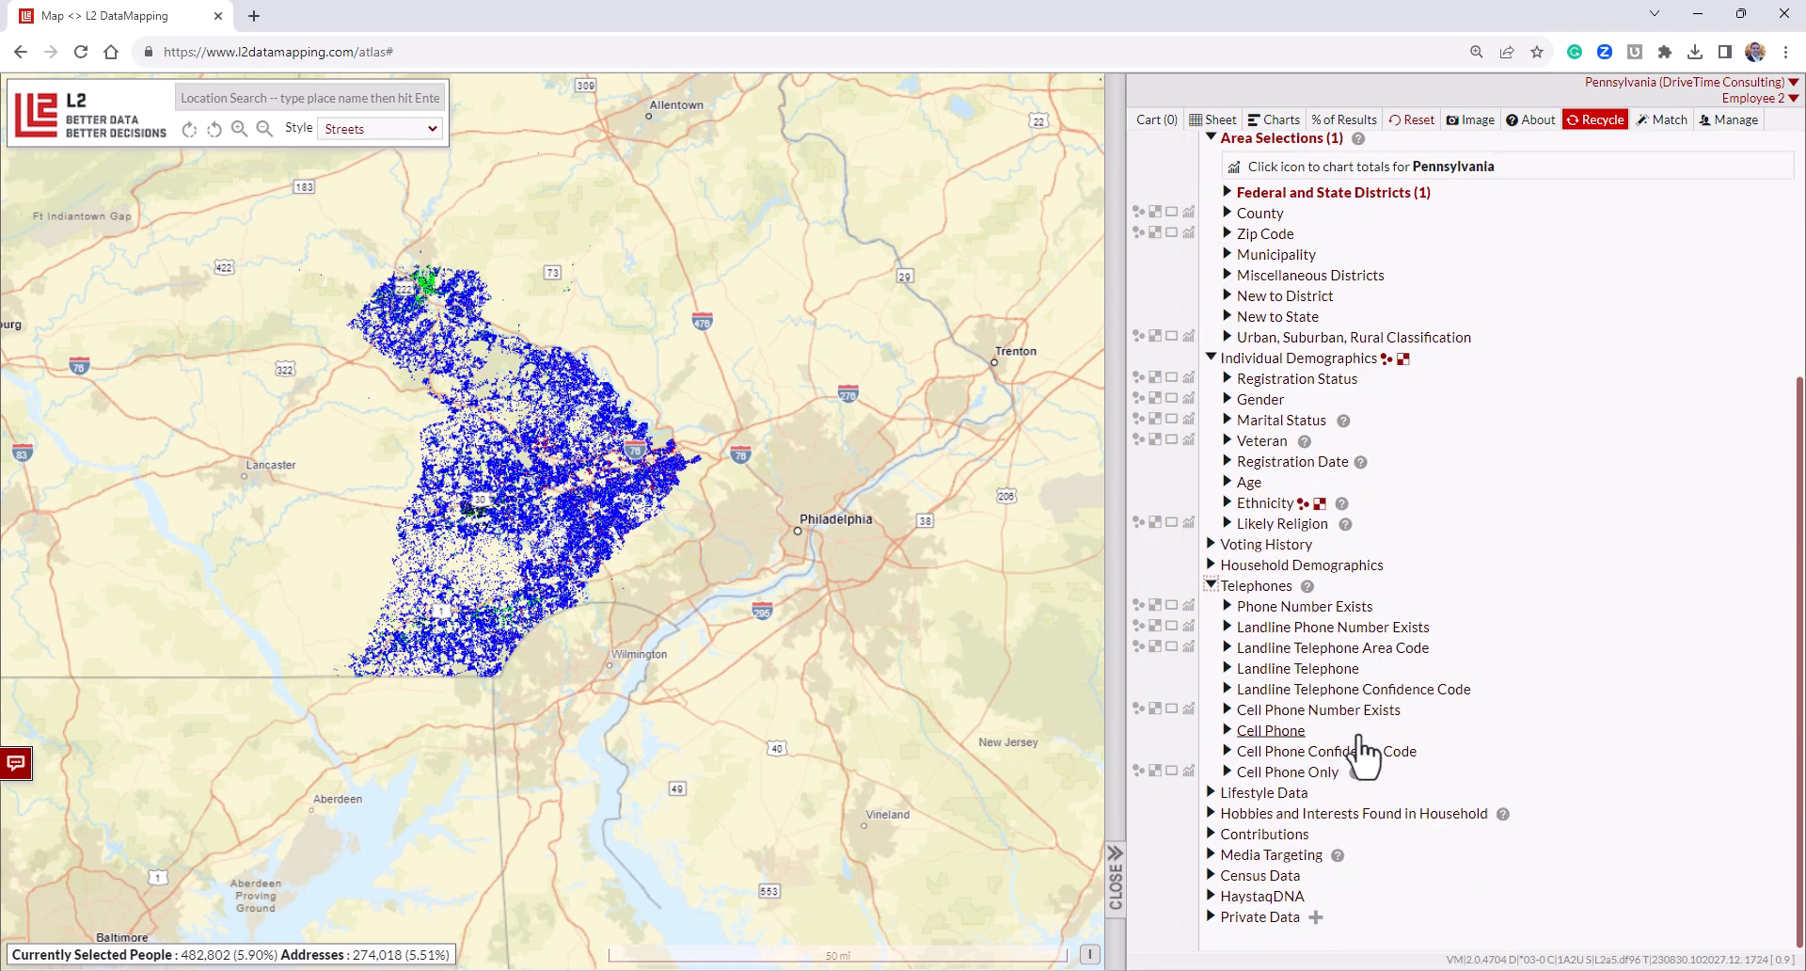
click(1305, 713)
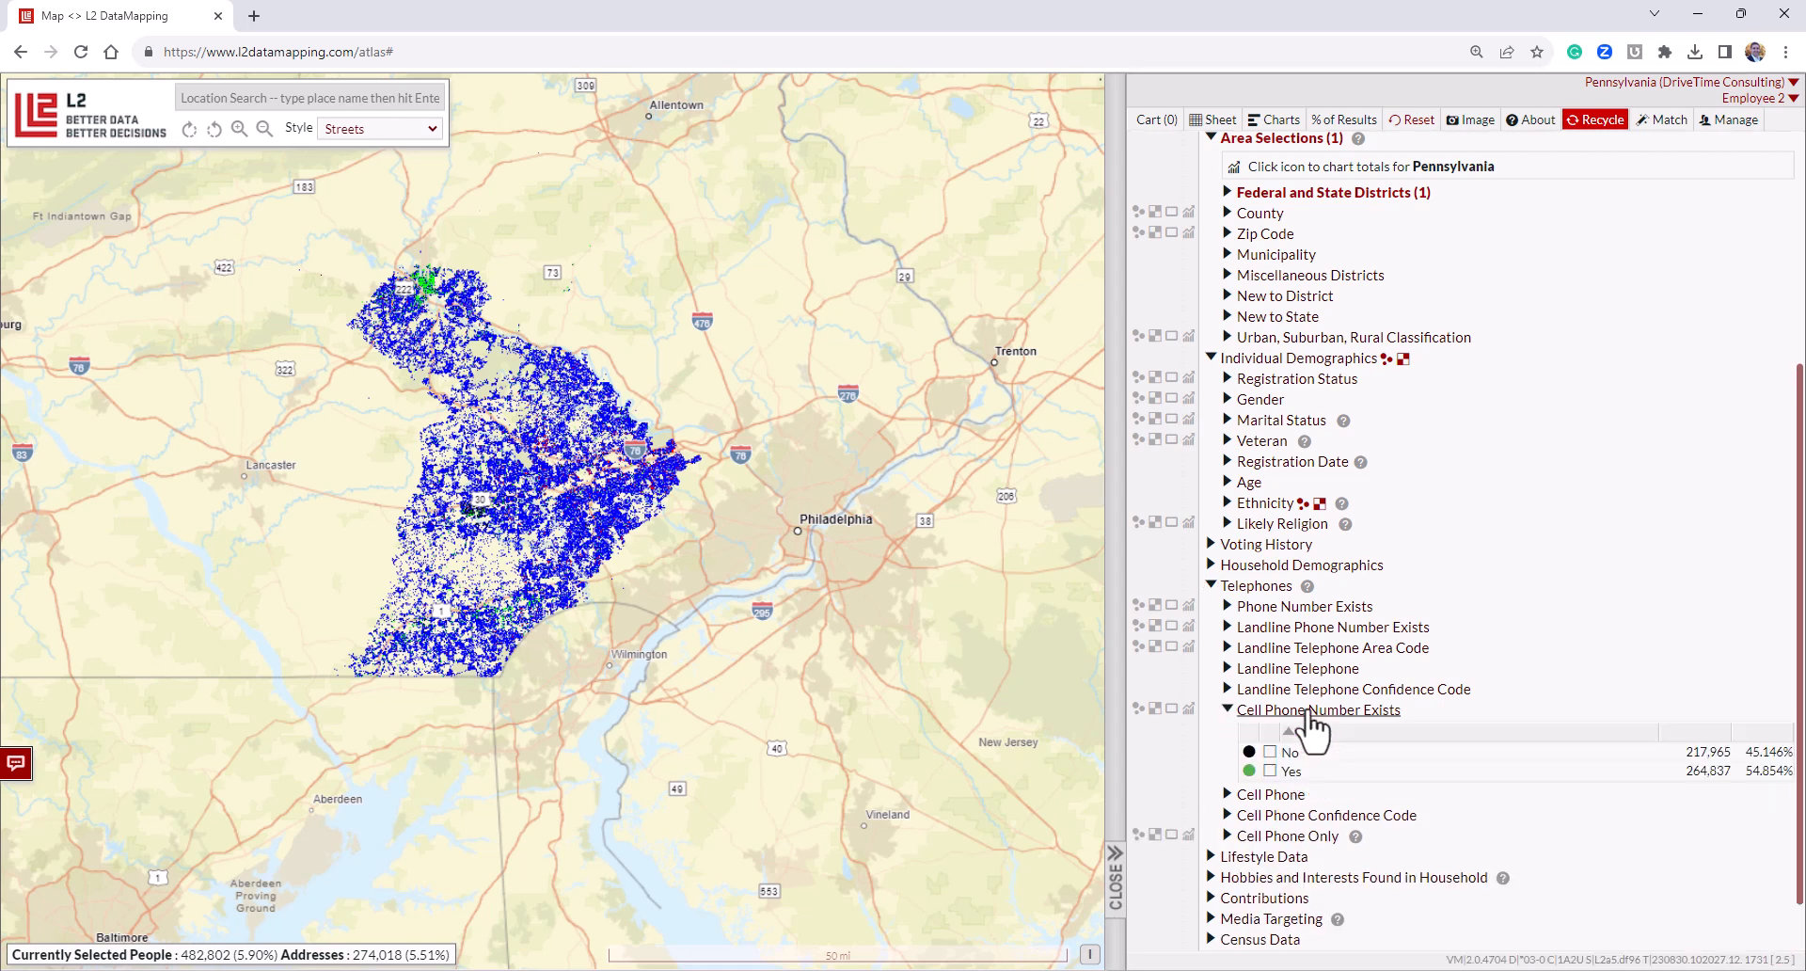
click(1317, 629)
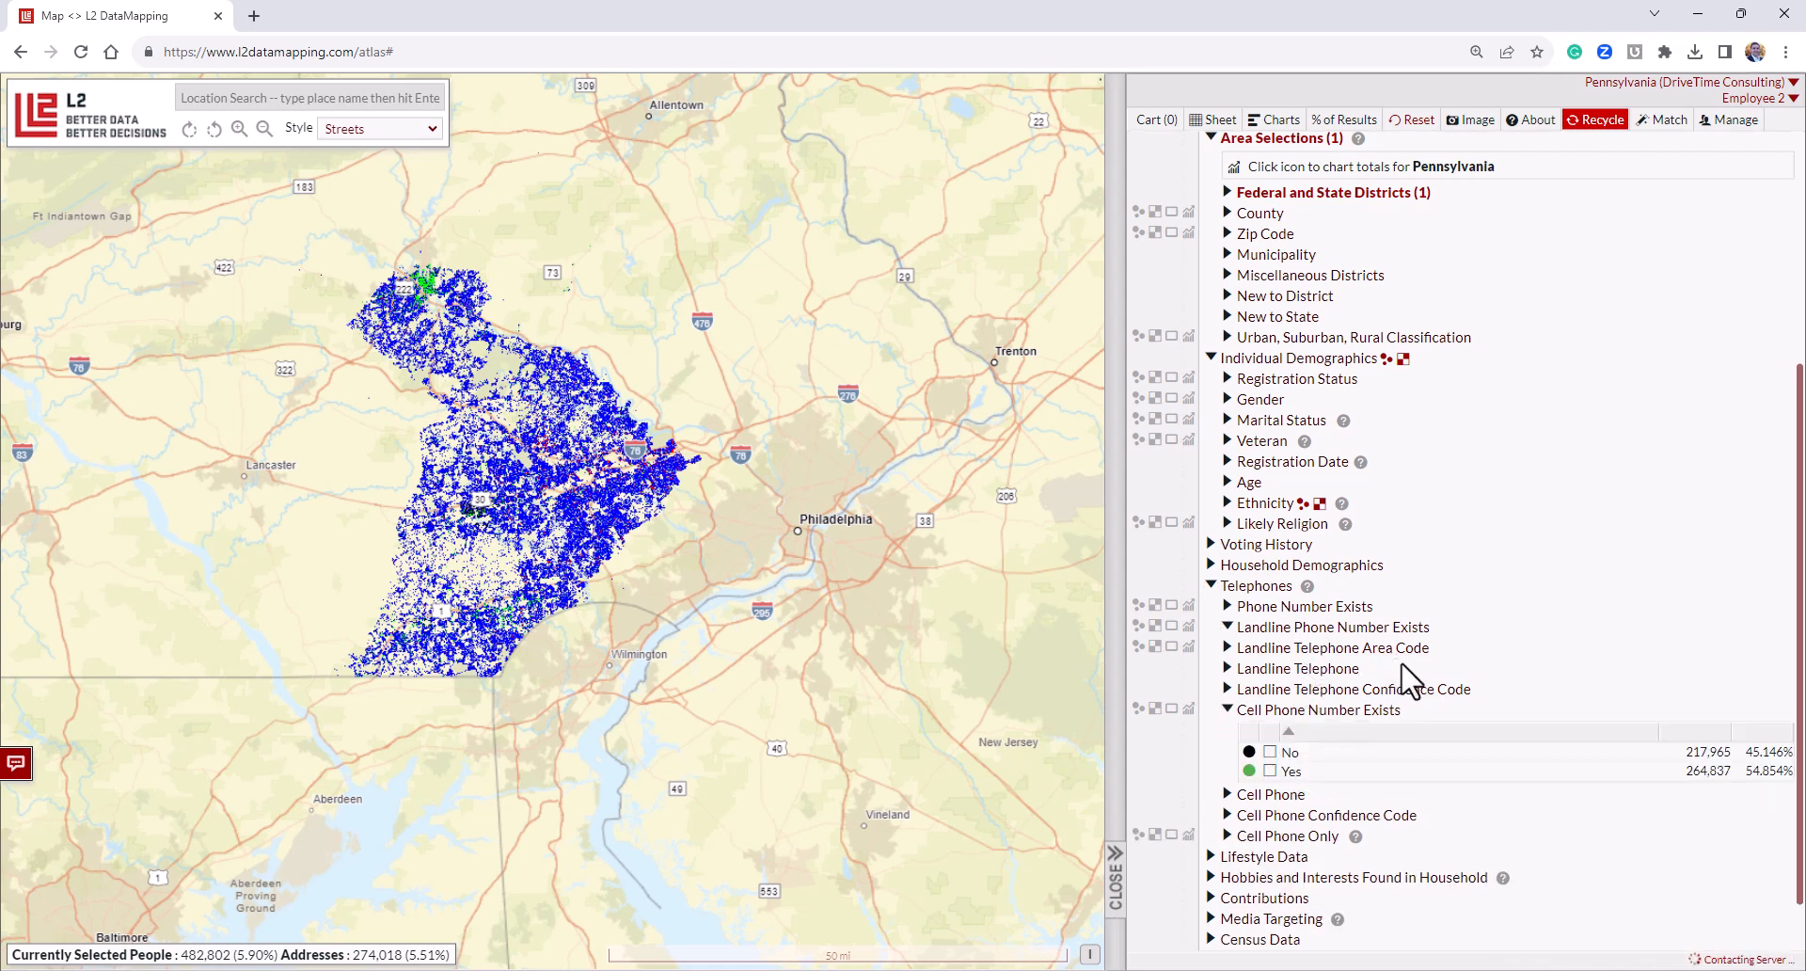
scroll(1484, 751, down, 1)
scroll(1484, 751, down, 1)
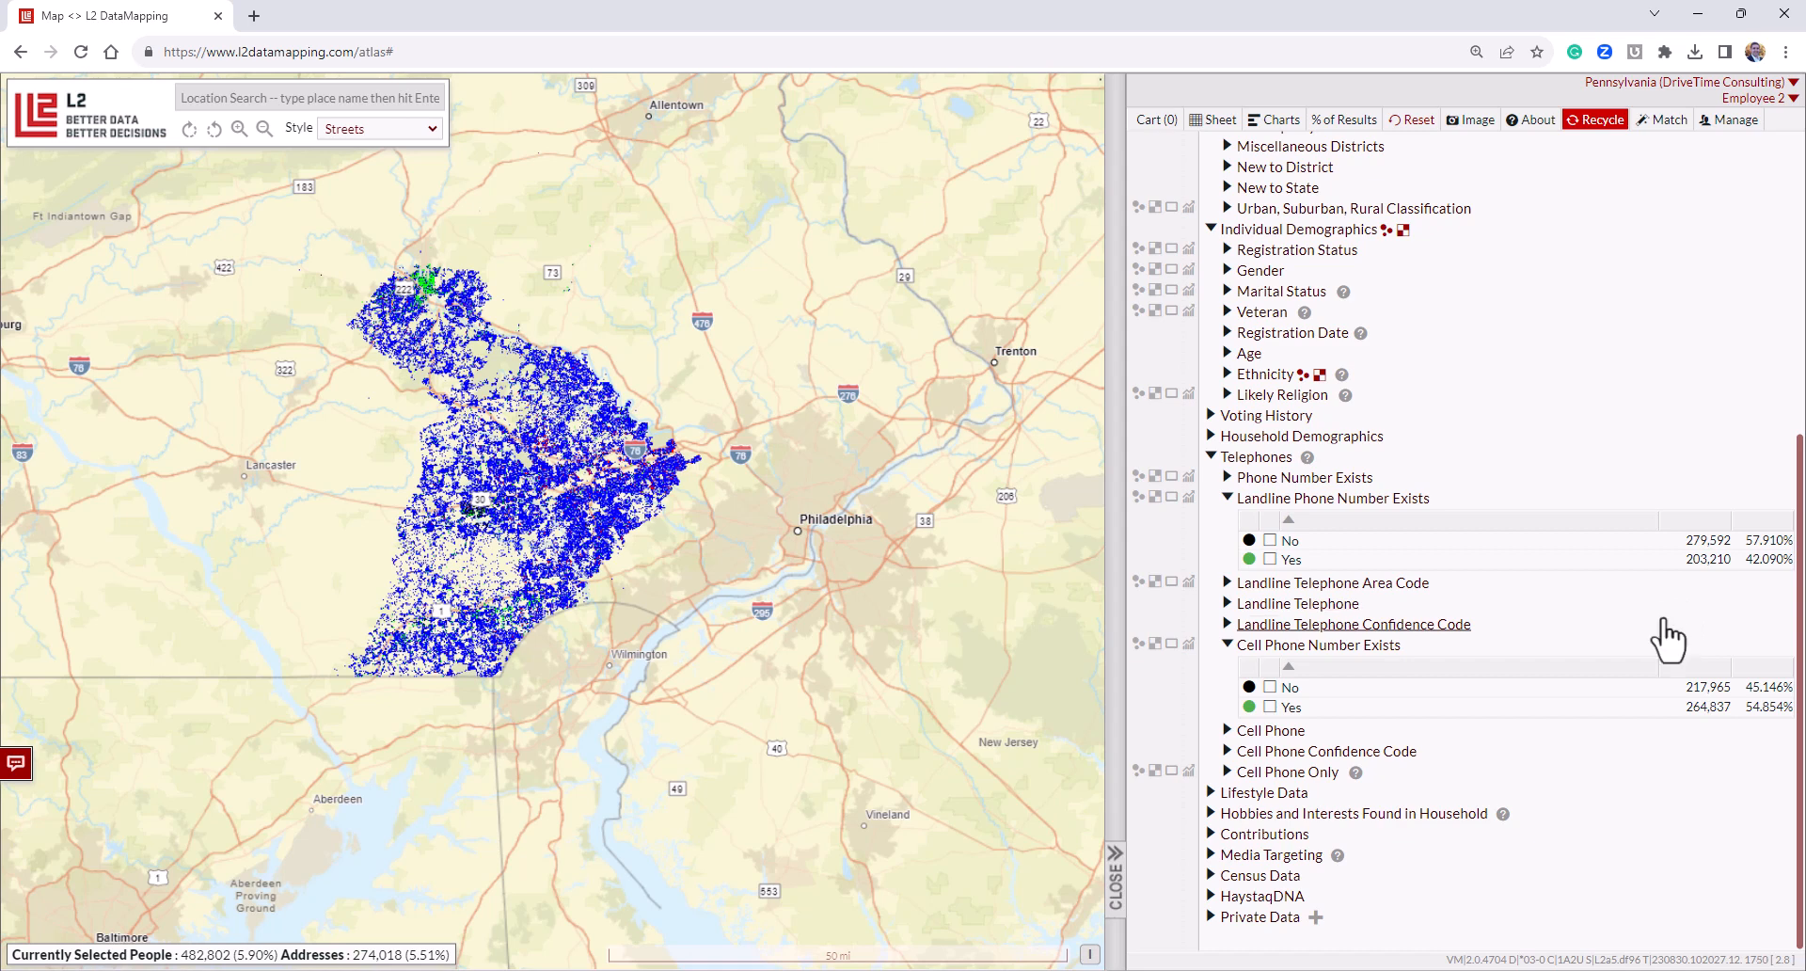
Limit the Landline Telephone Confidence Code to a maximum of 2 and exclude unknown values.
click(1383, 626)
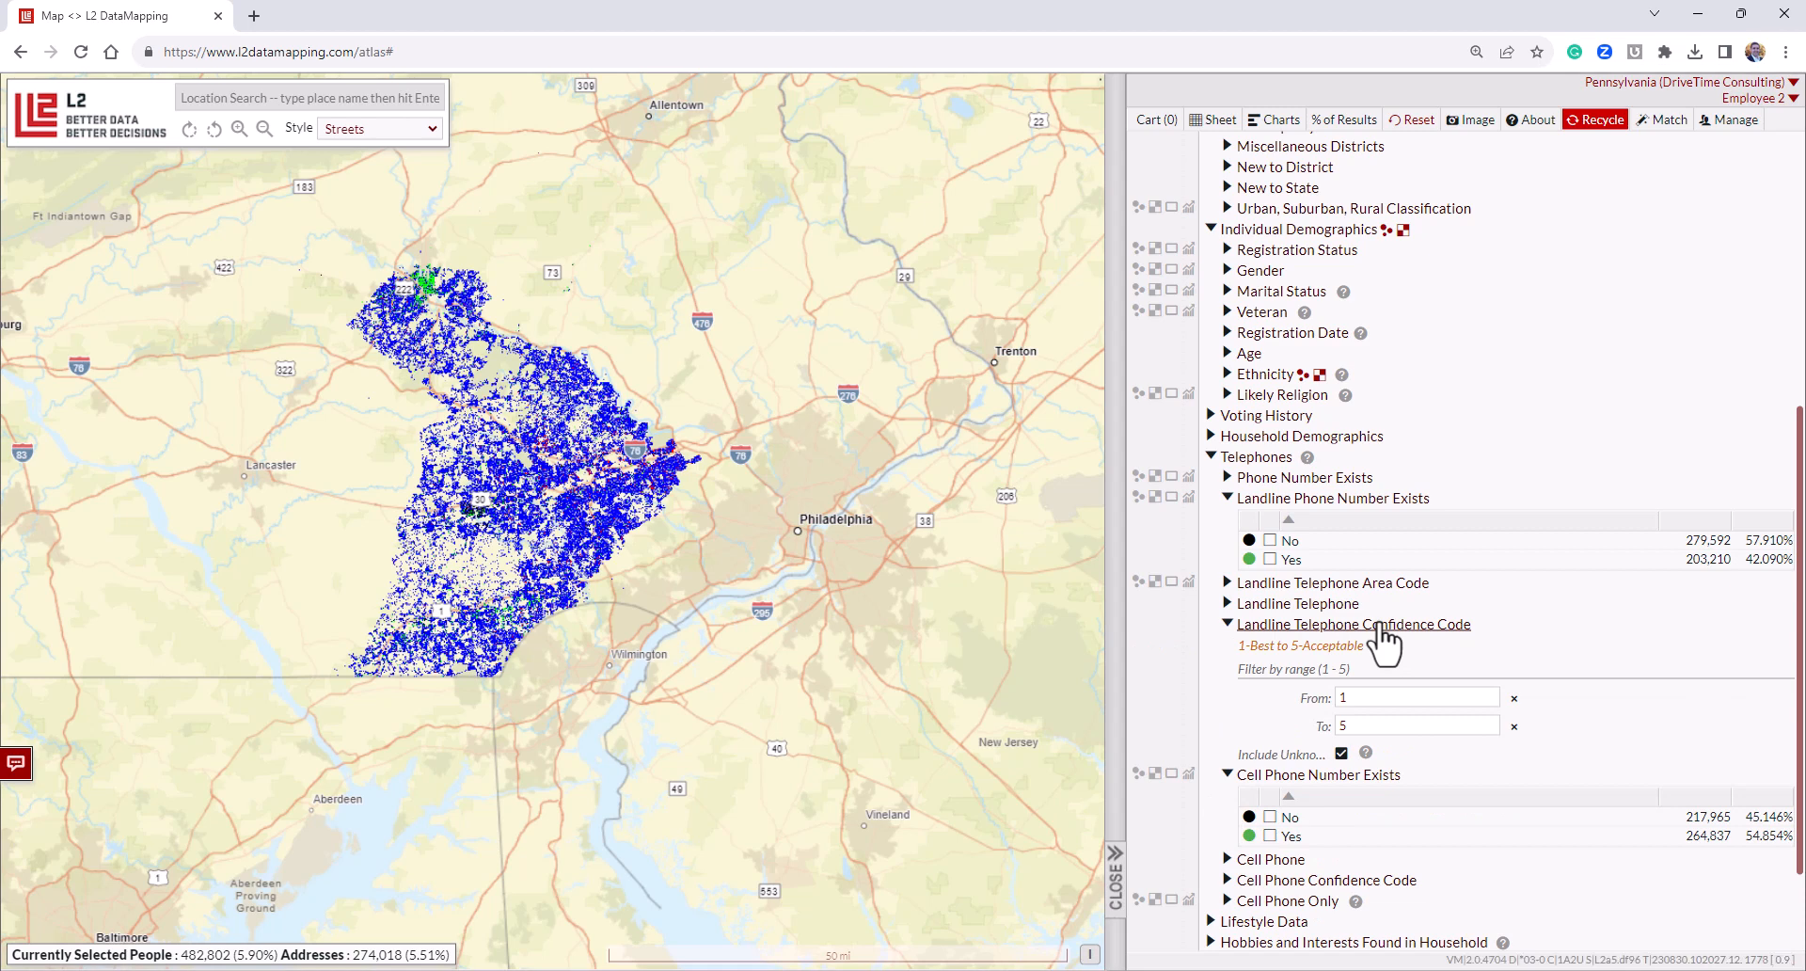
click(1364, 725)
text(2)
key(Return)
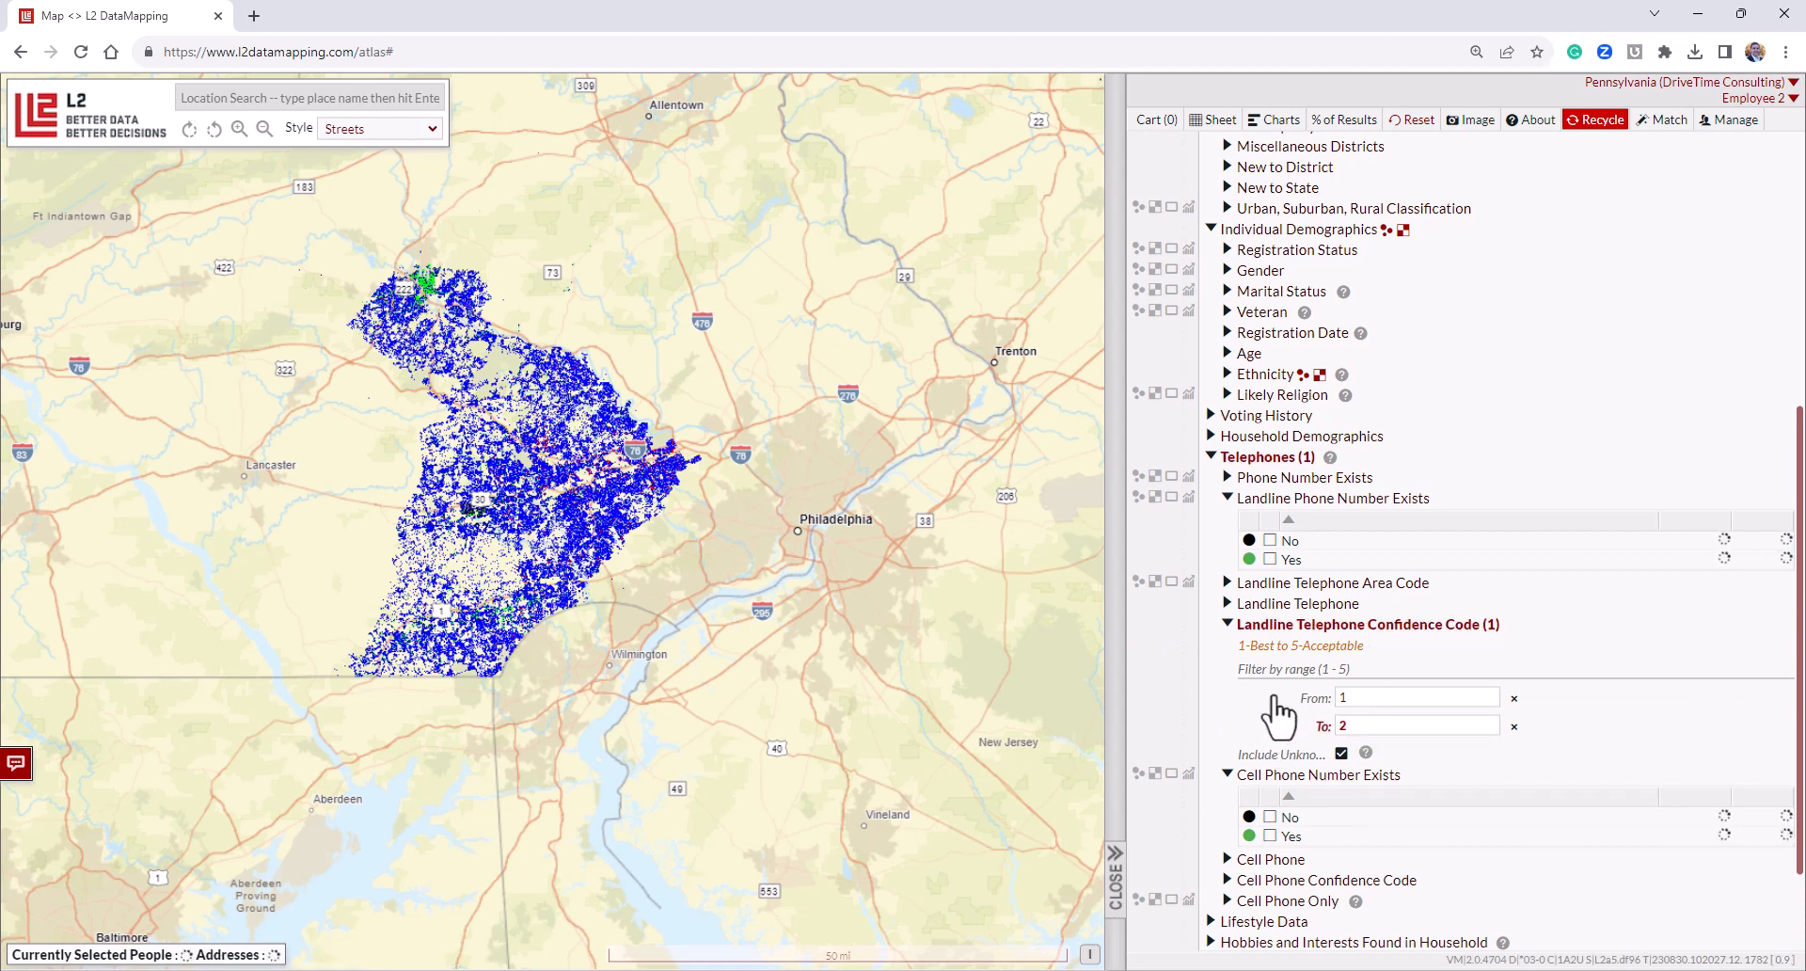
click(1341, 754)
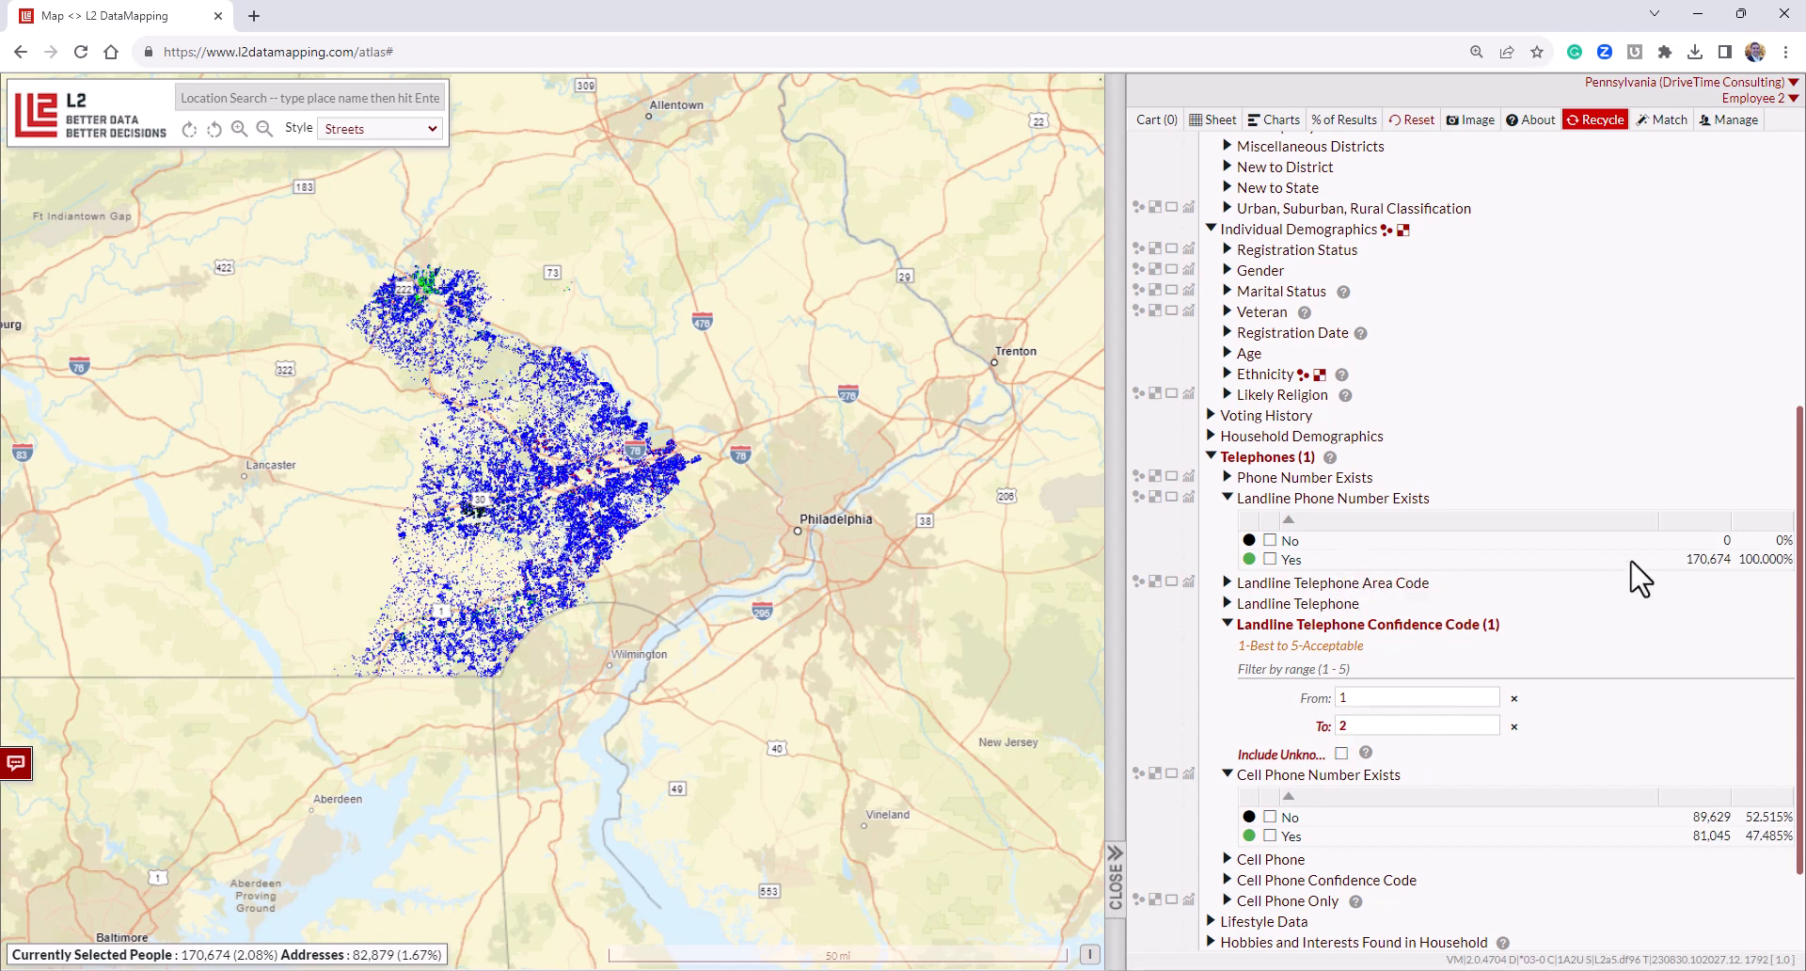
Include unknown values again and set the upper limit of the Landline Telephone Confidence Code to 5.
click(1342, 753)
double_click(1363, 722)
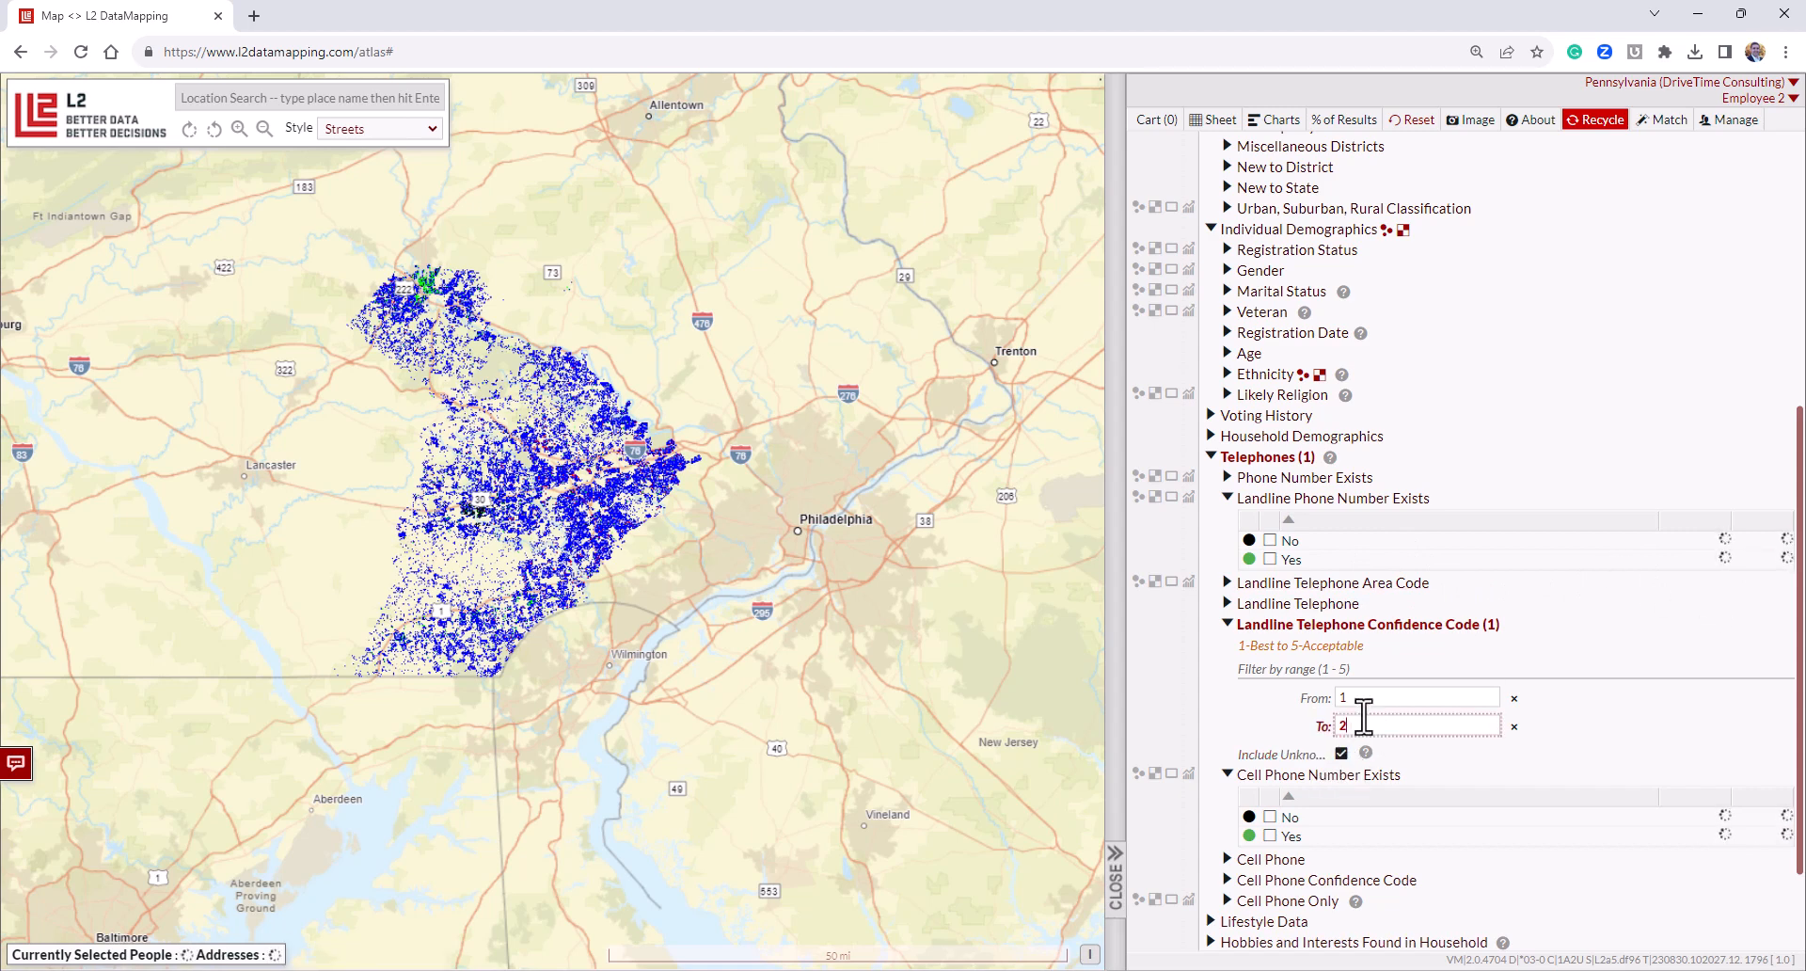
text(5)
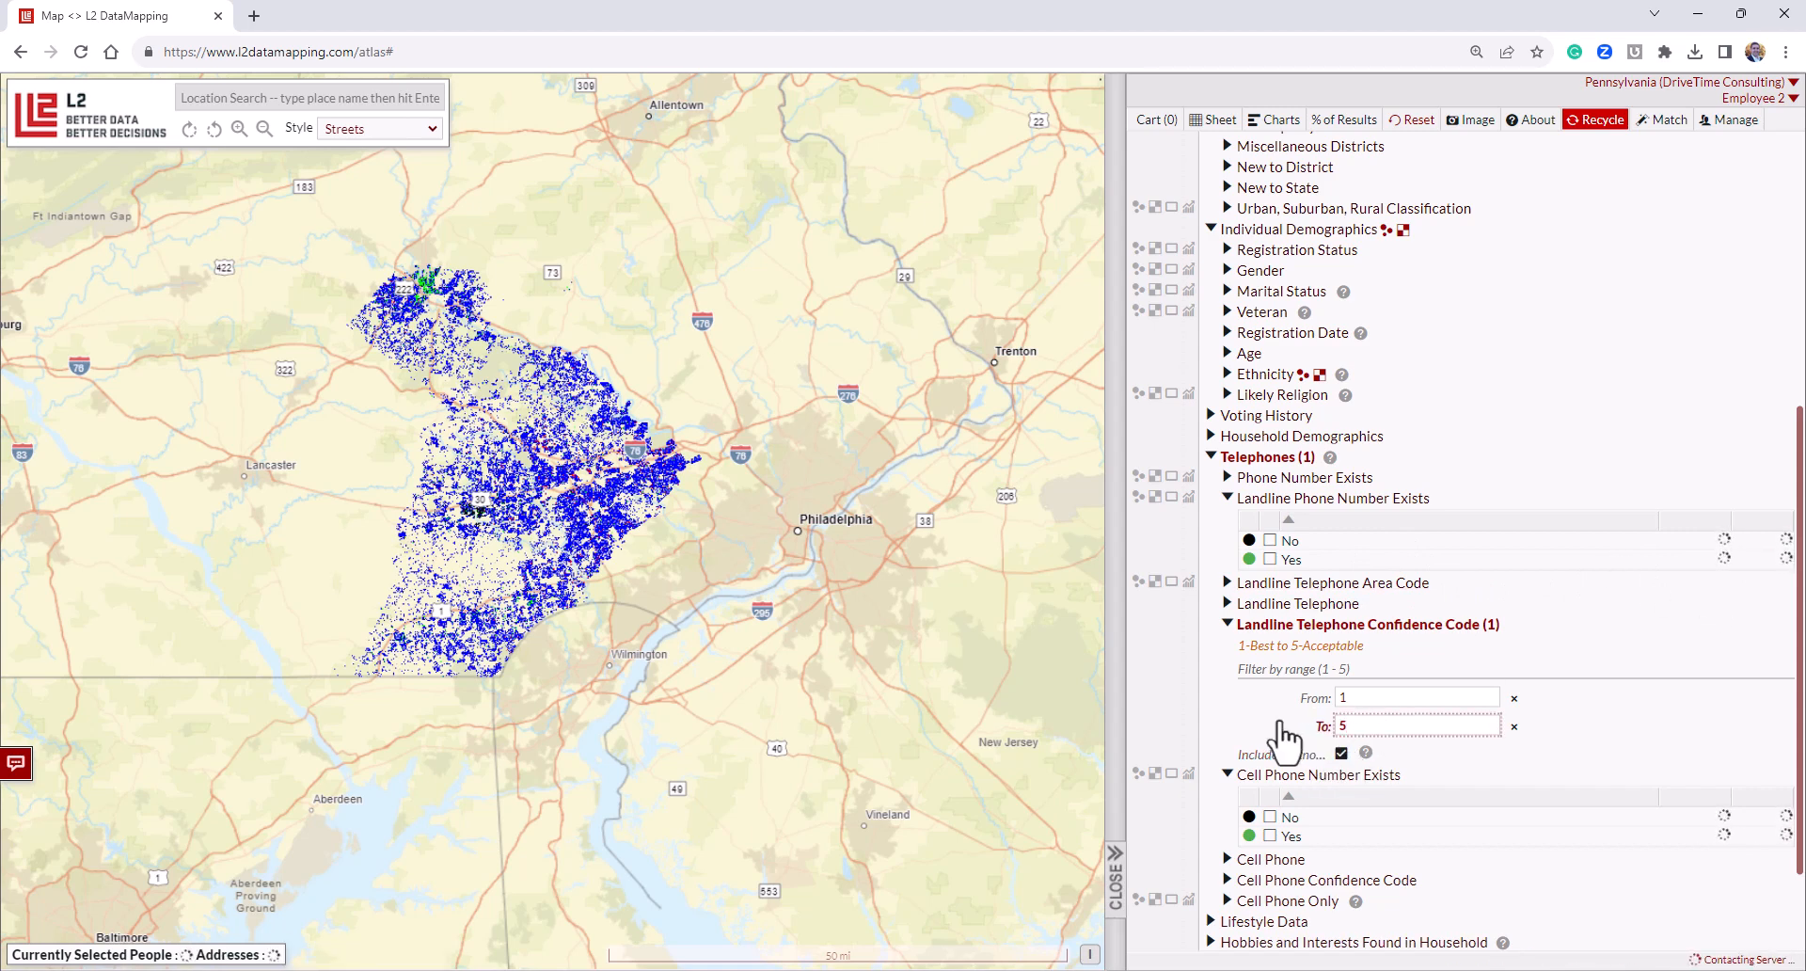
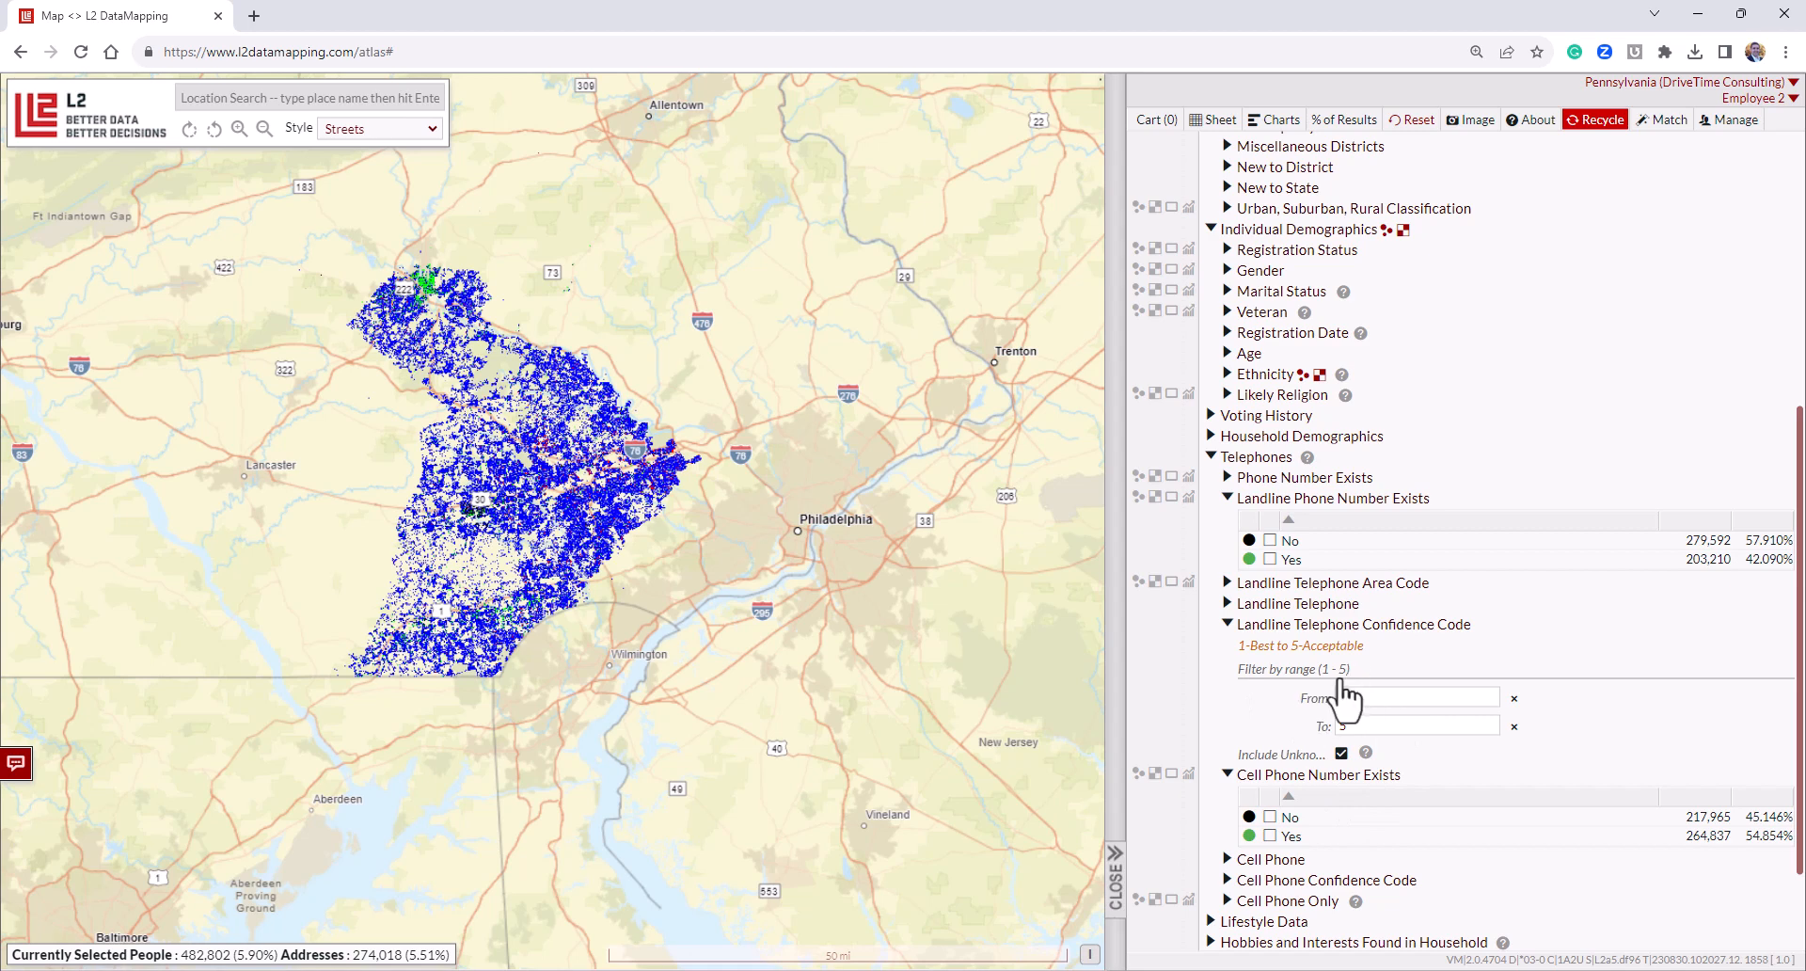
Collapse the landline confidence code and phone number filters along with the whole Telephones category.
click(1265, 502)
click(1227, 560)
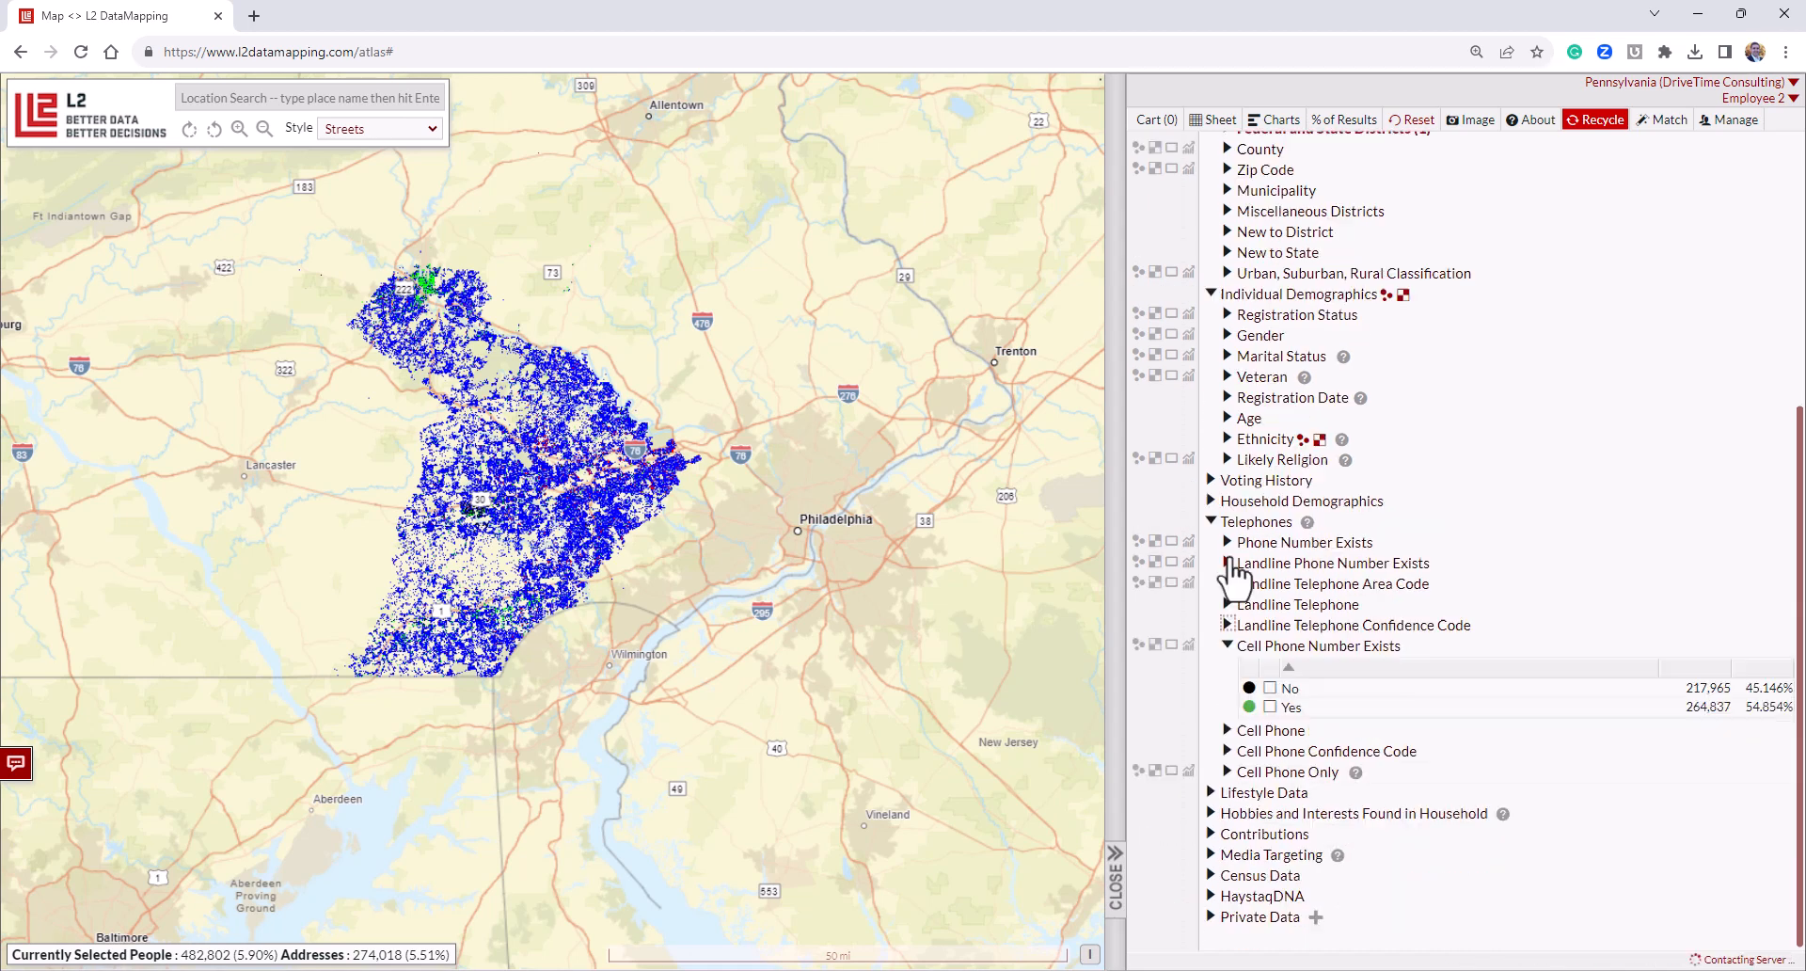
click(1212, 523)
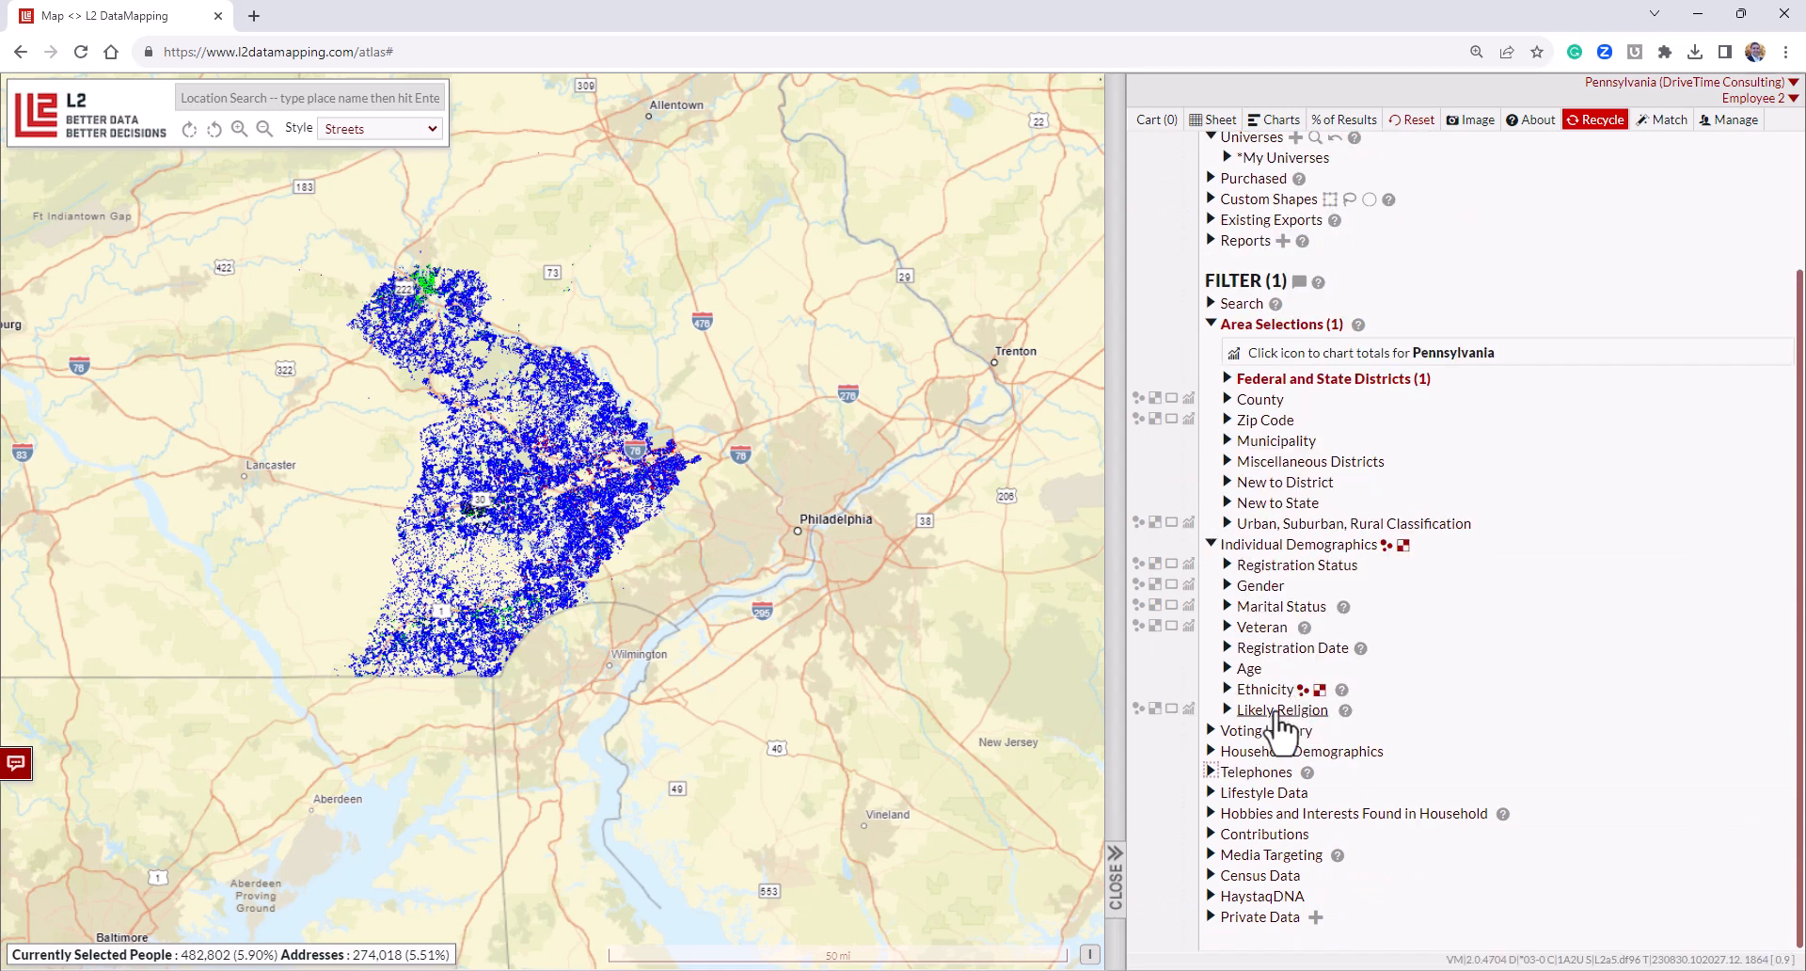
Browse the Income, Occupation and Education filters under Lifestyle Data, and examine the Education level breakdown.
click(1251, 796)
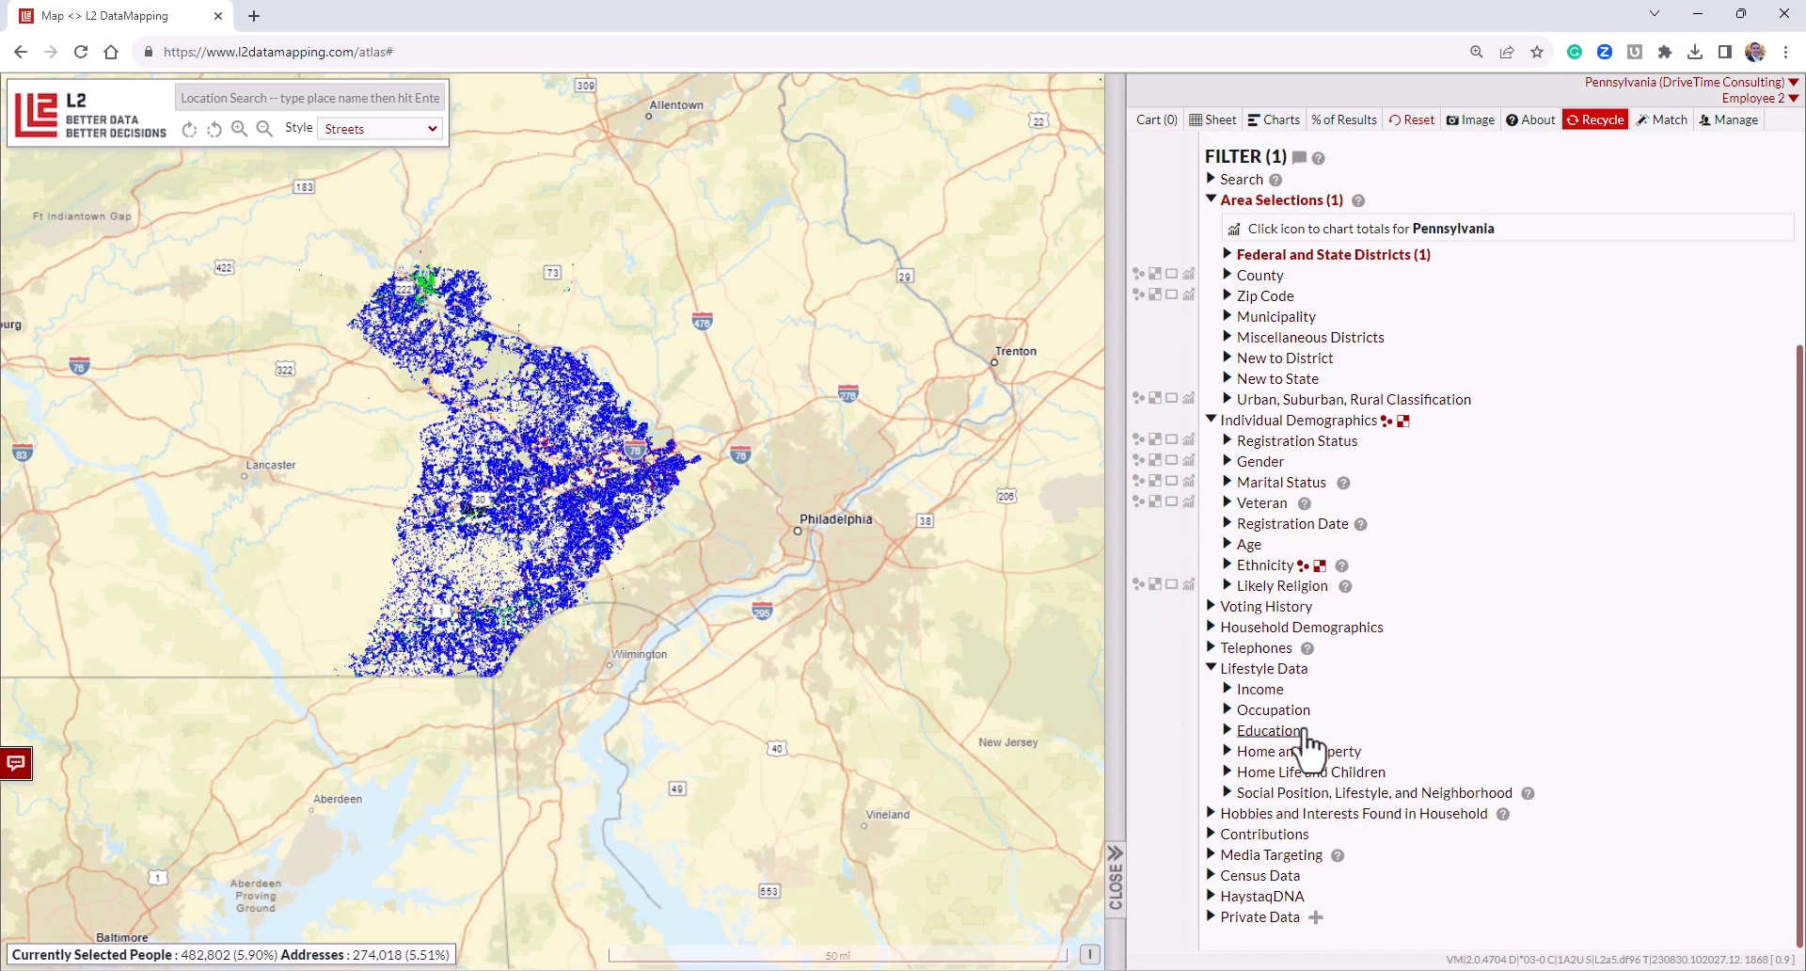
click(1265, 690)
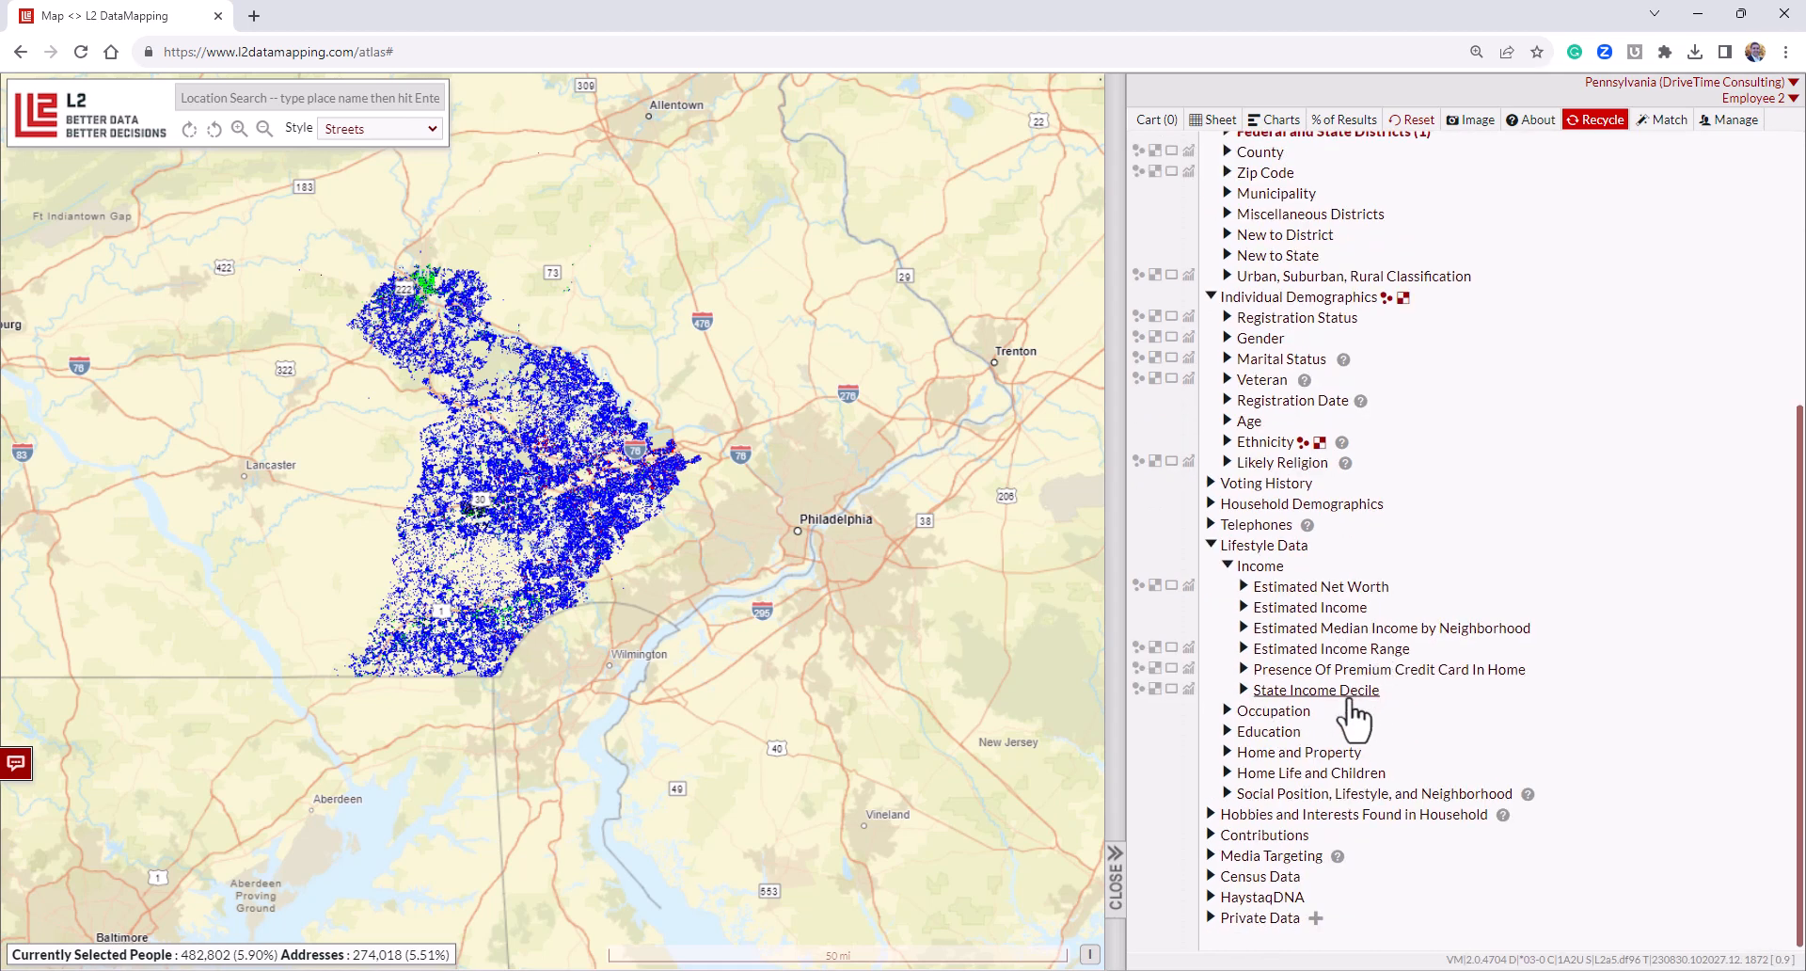
click(1301, 712)
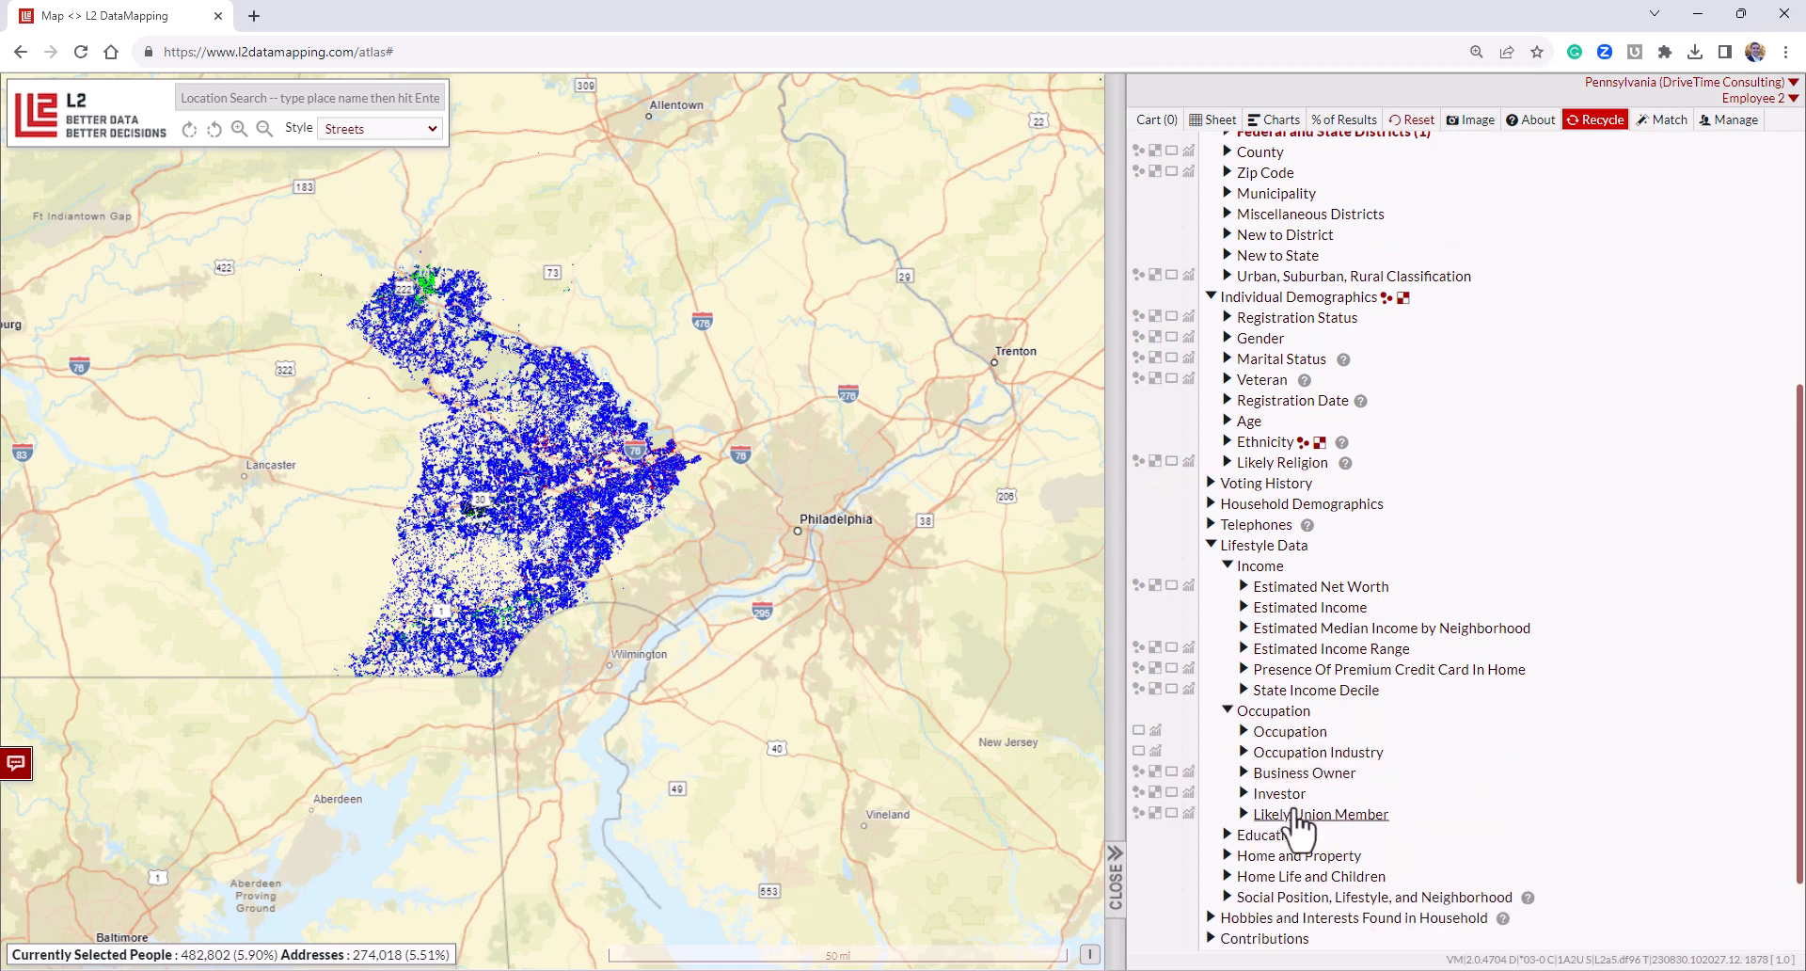
click(1265, 834)
scroll(1279, 752, down, 2)
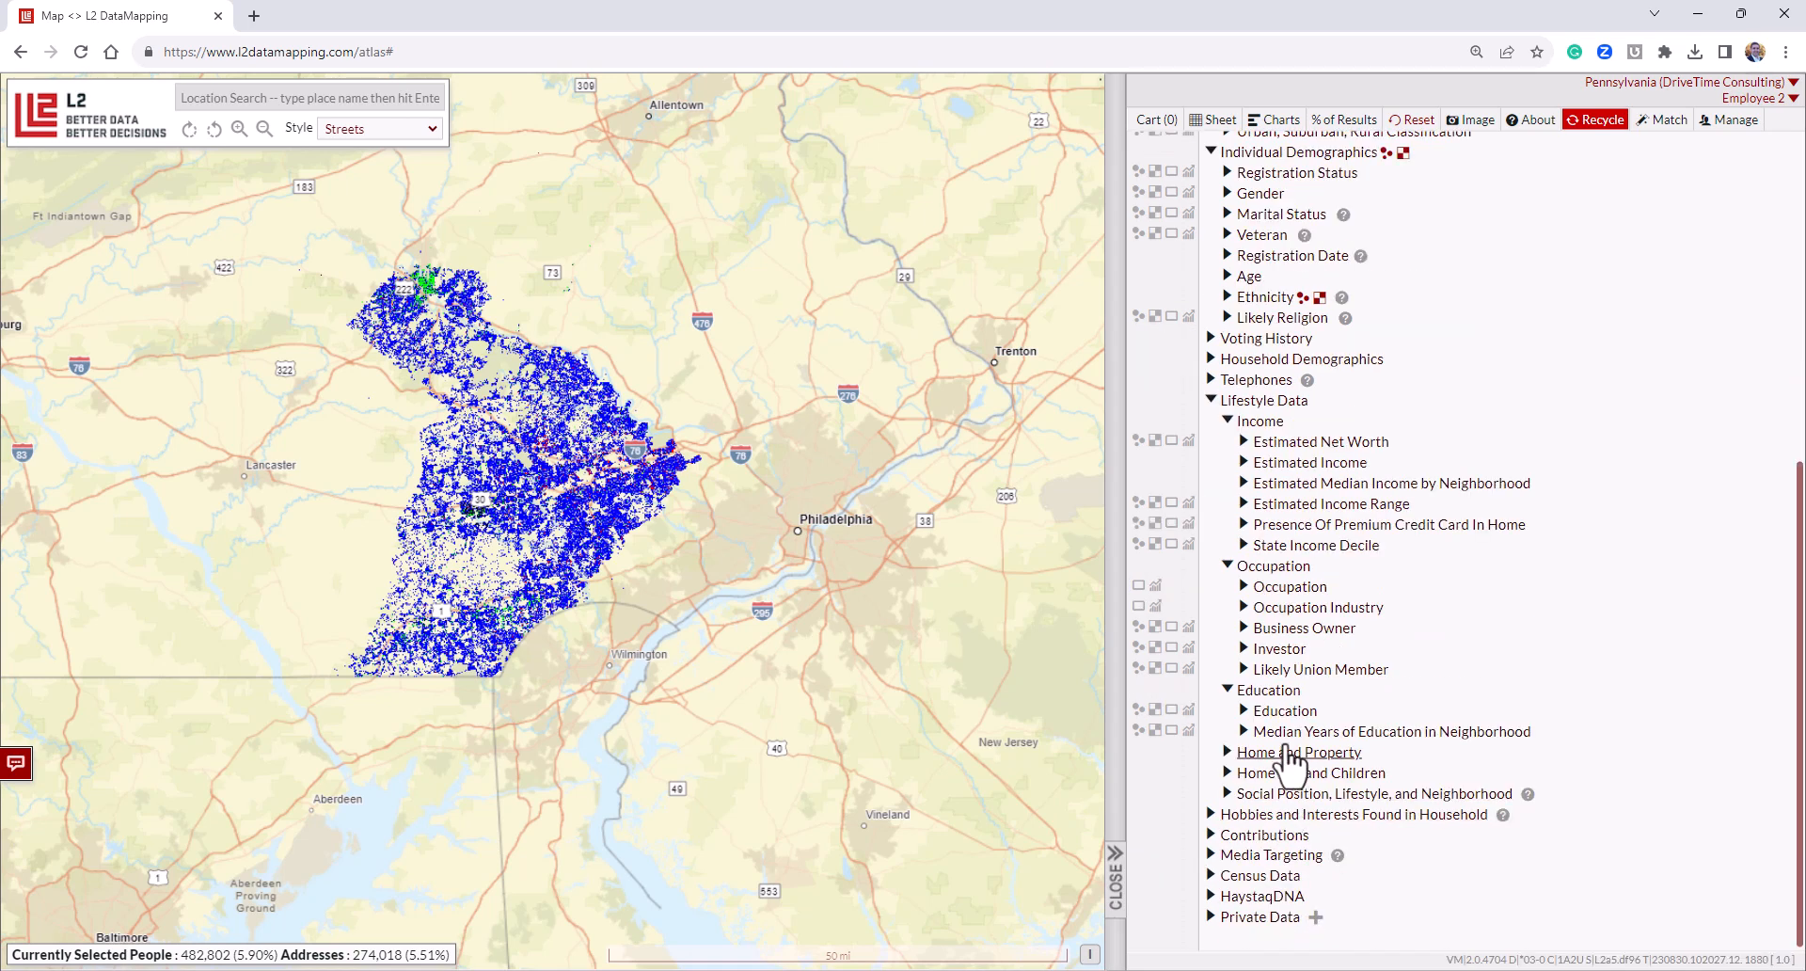
click(1285, 712)
scroll(1326, 748, down, 3)
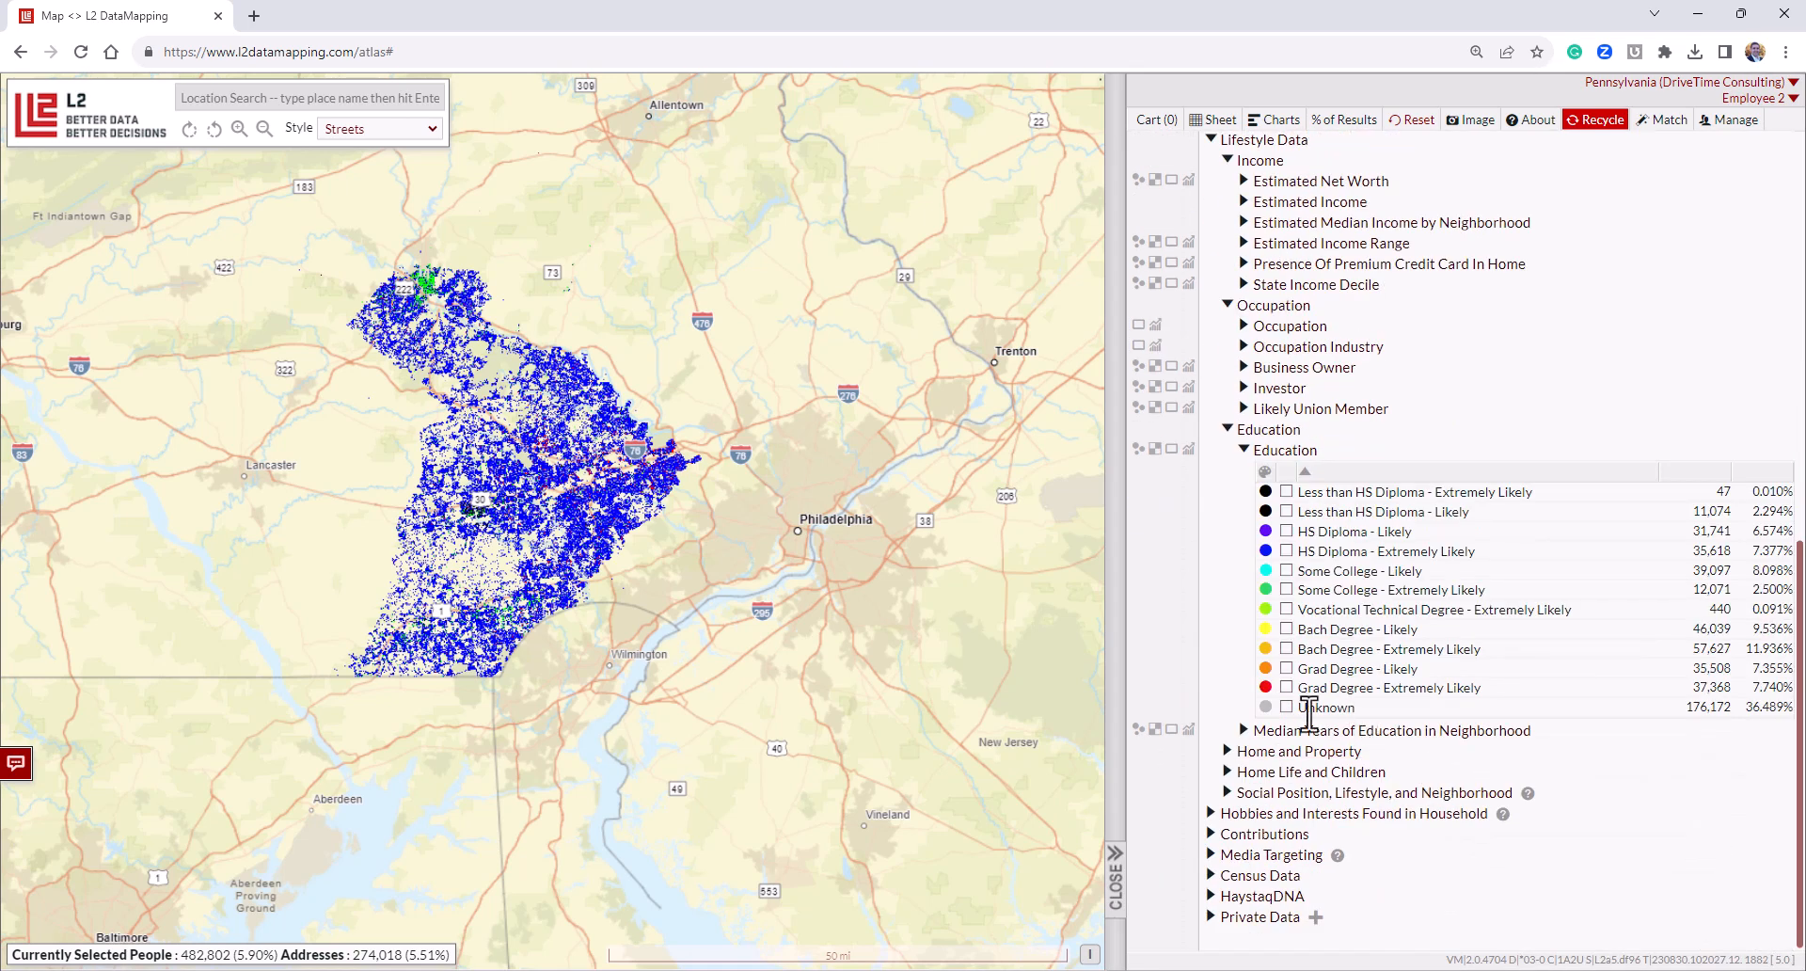
Examine the Median Years of Education in Neighborhood breakdown and collapse it again.
click(1519, 733)
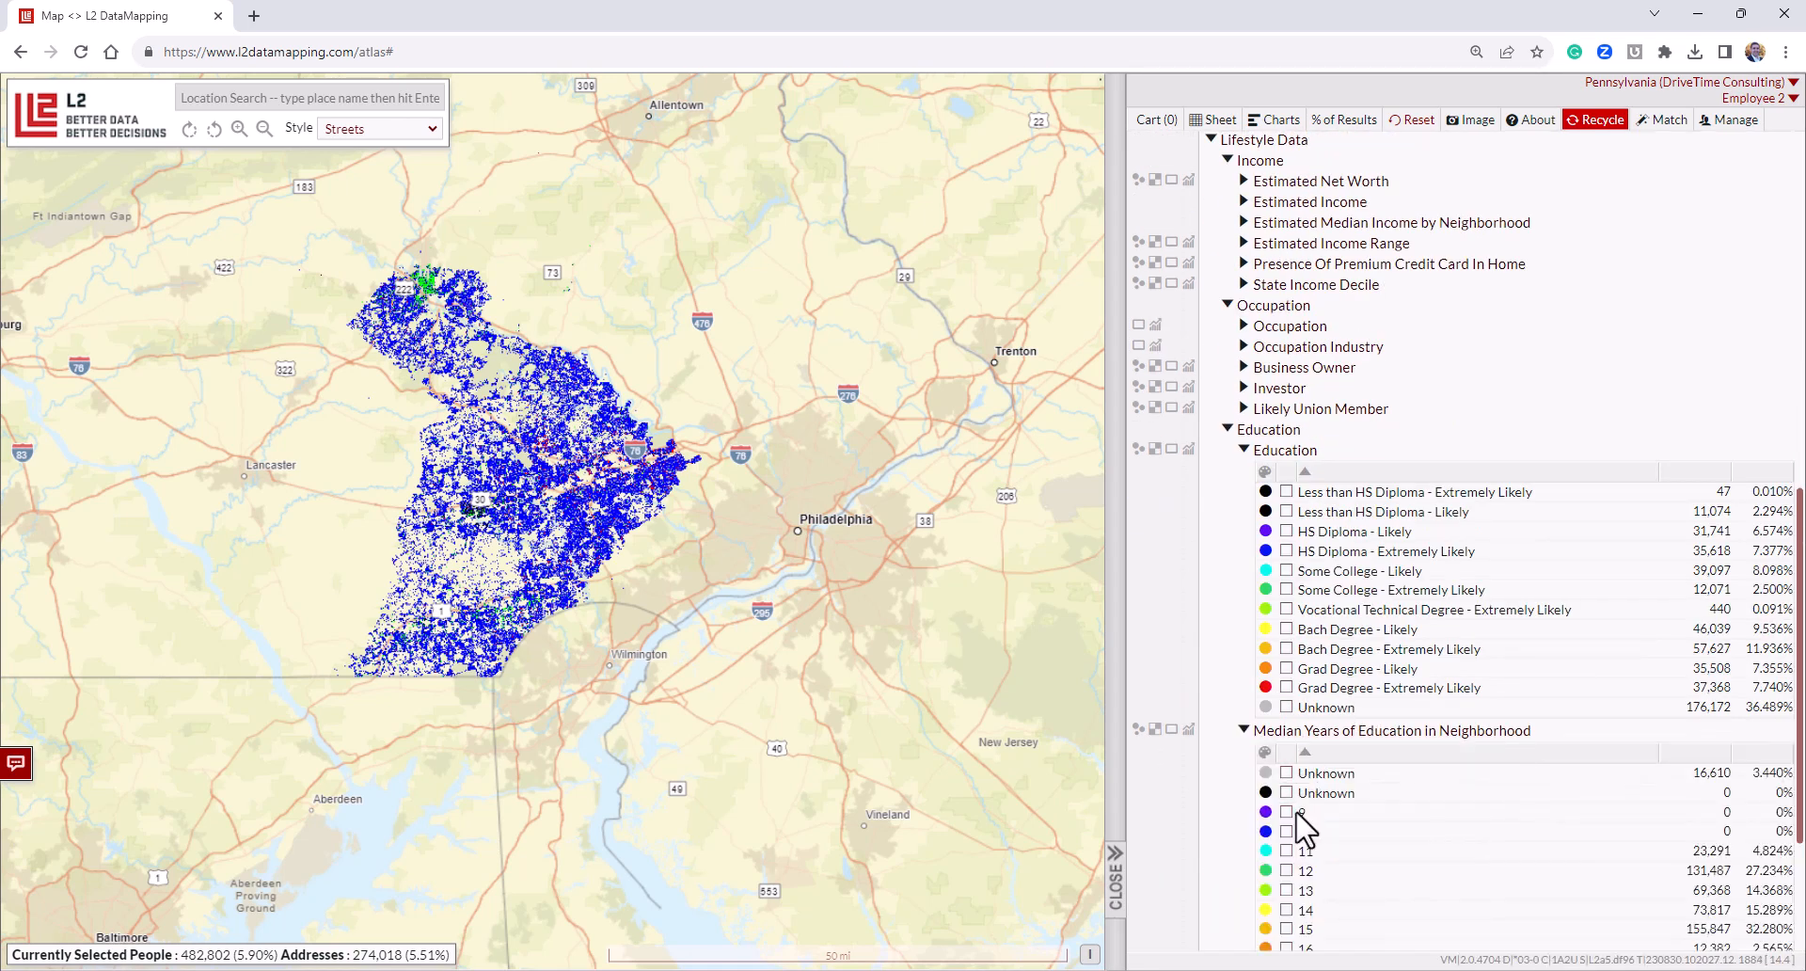
scroll(1416, 816, down, 3)
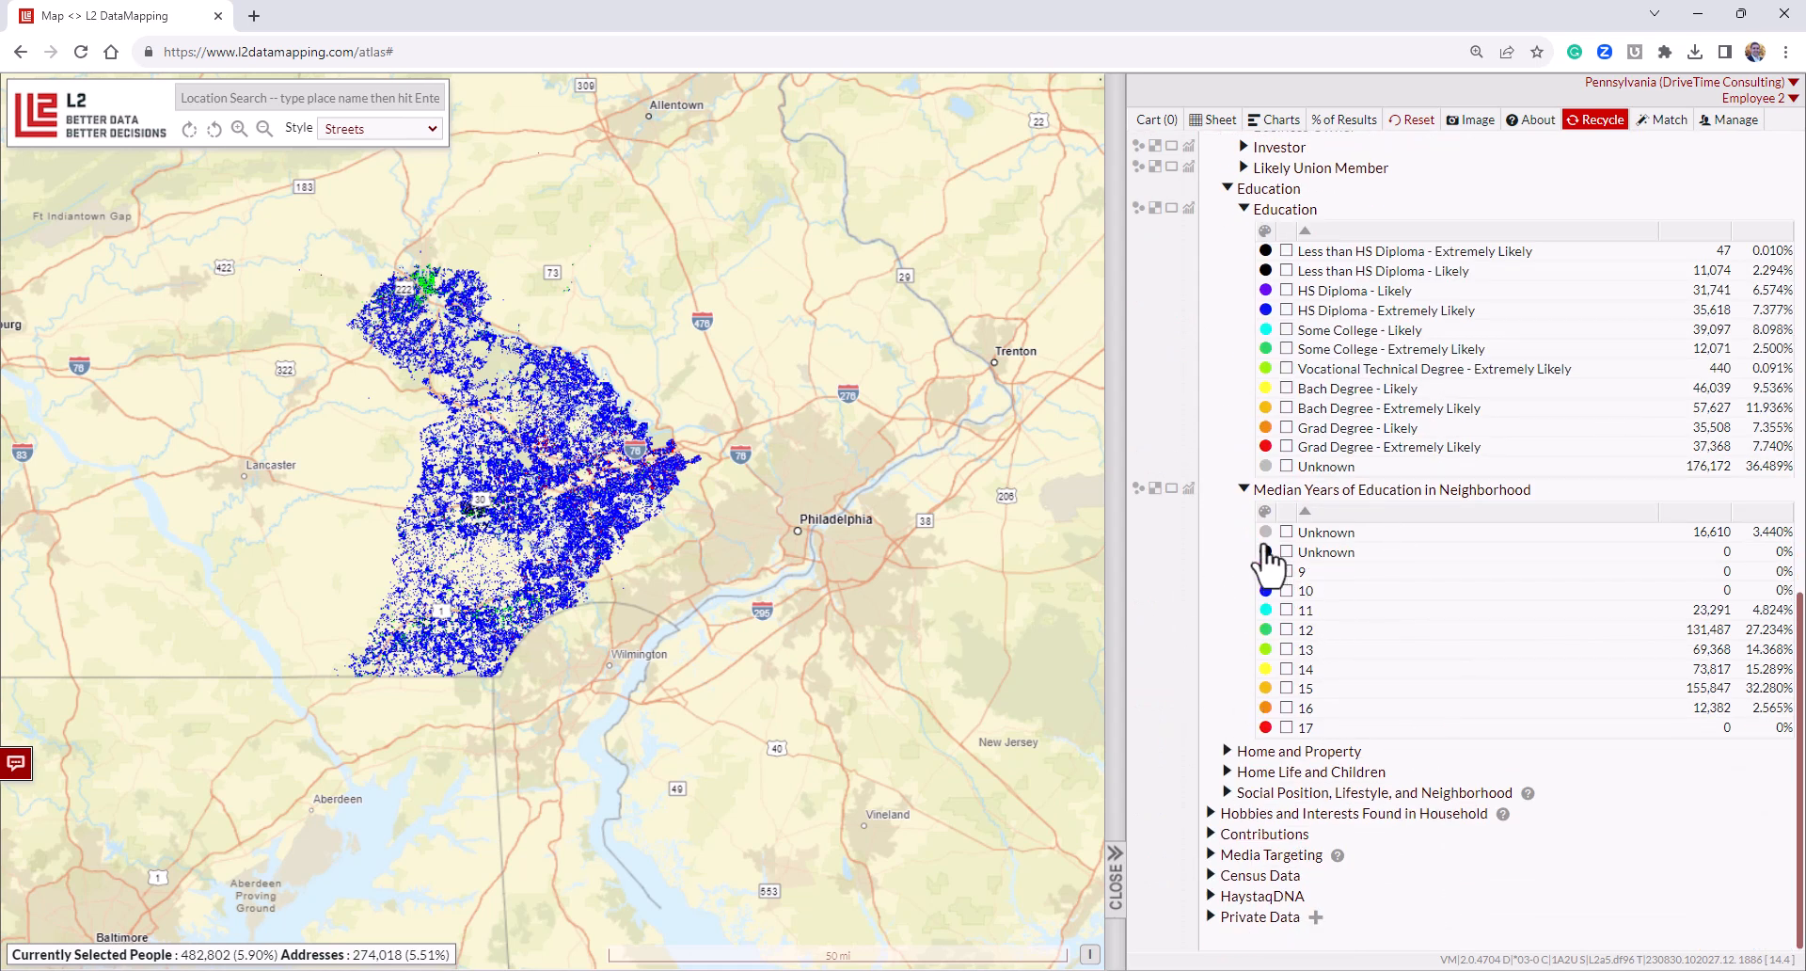
click(1246, 489)
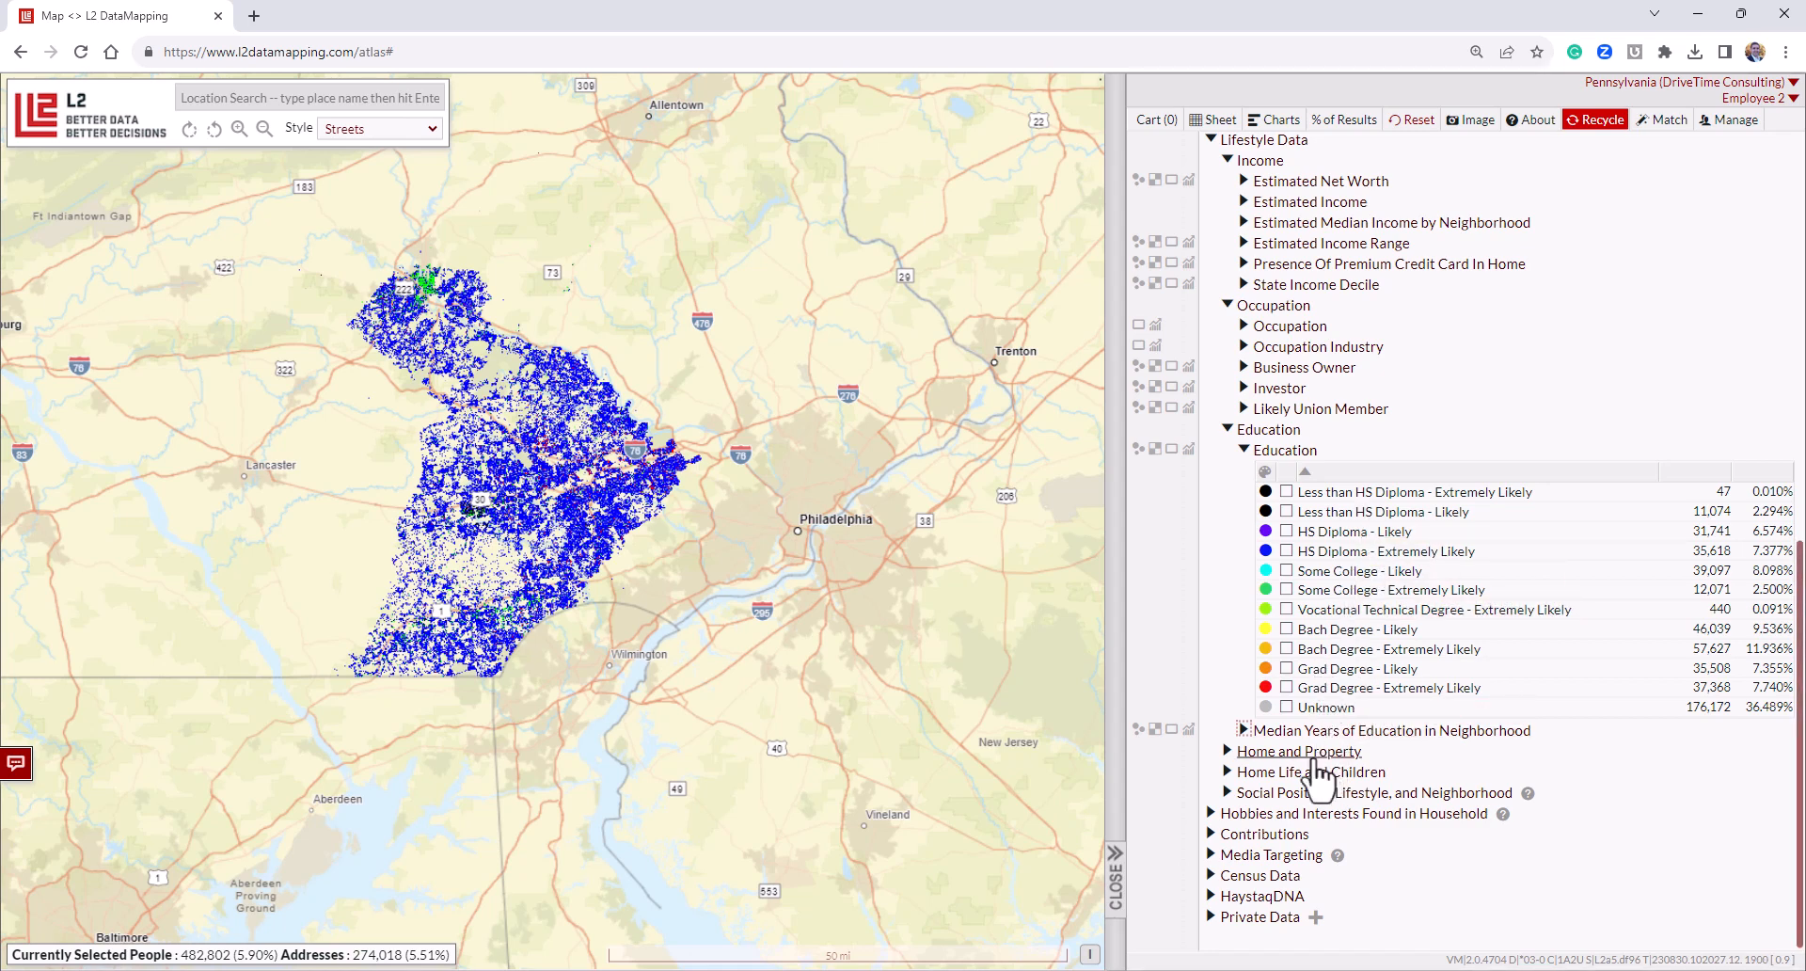
Expand the Home and Property and the Home Life and Children categories to view their available filters.
click(1244, 753)
scroll(1359, 724, down, 3)
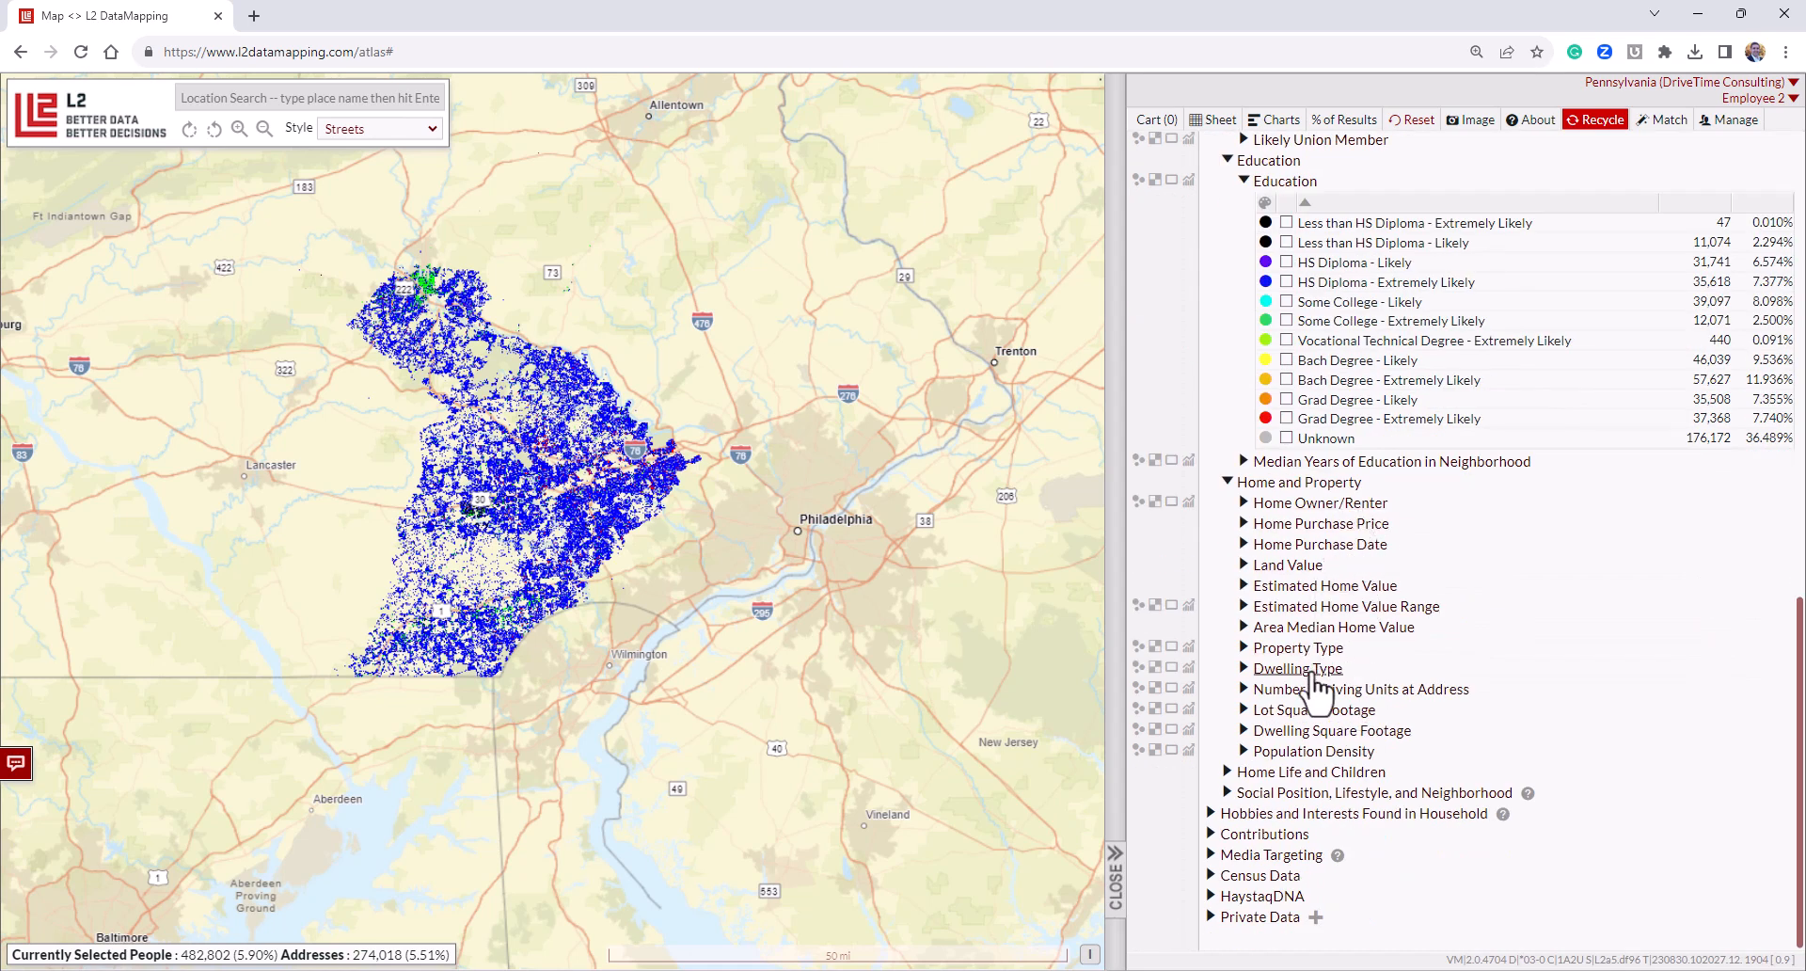
click(1337, 771)
scroll(1337, 773, down, 3)
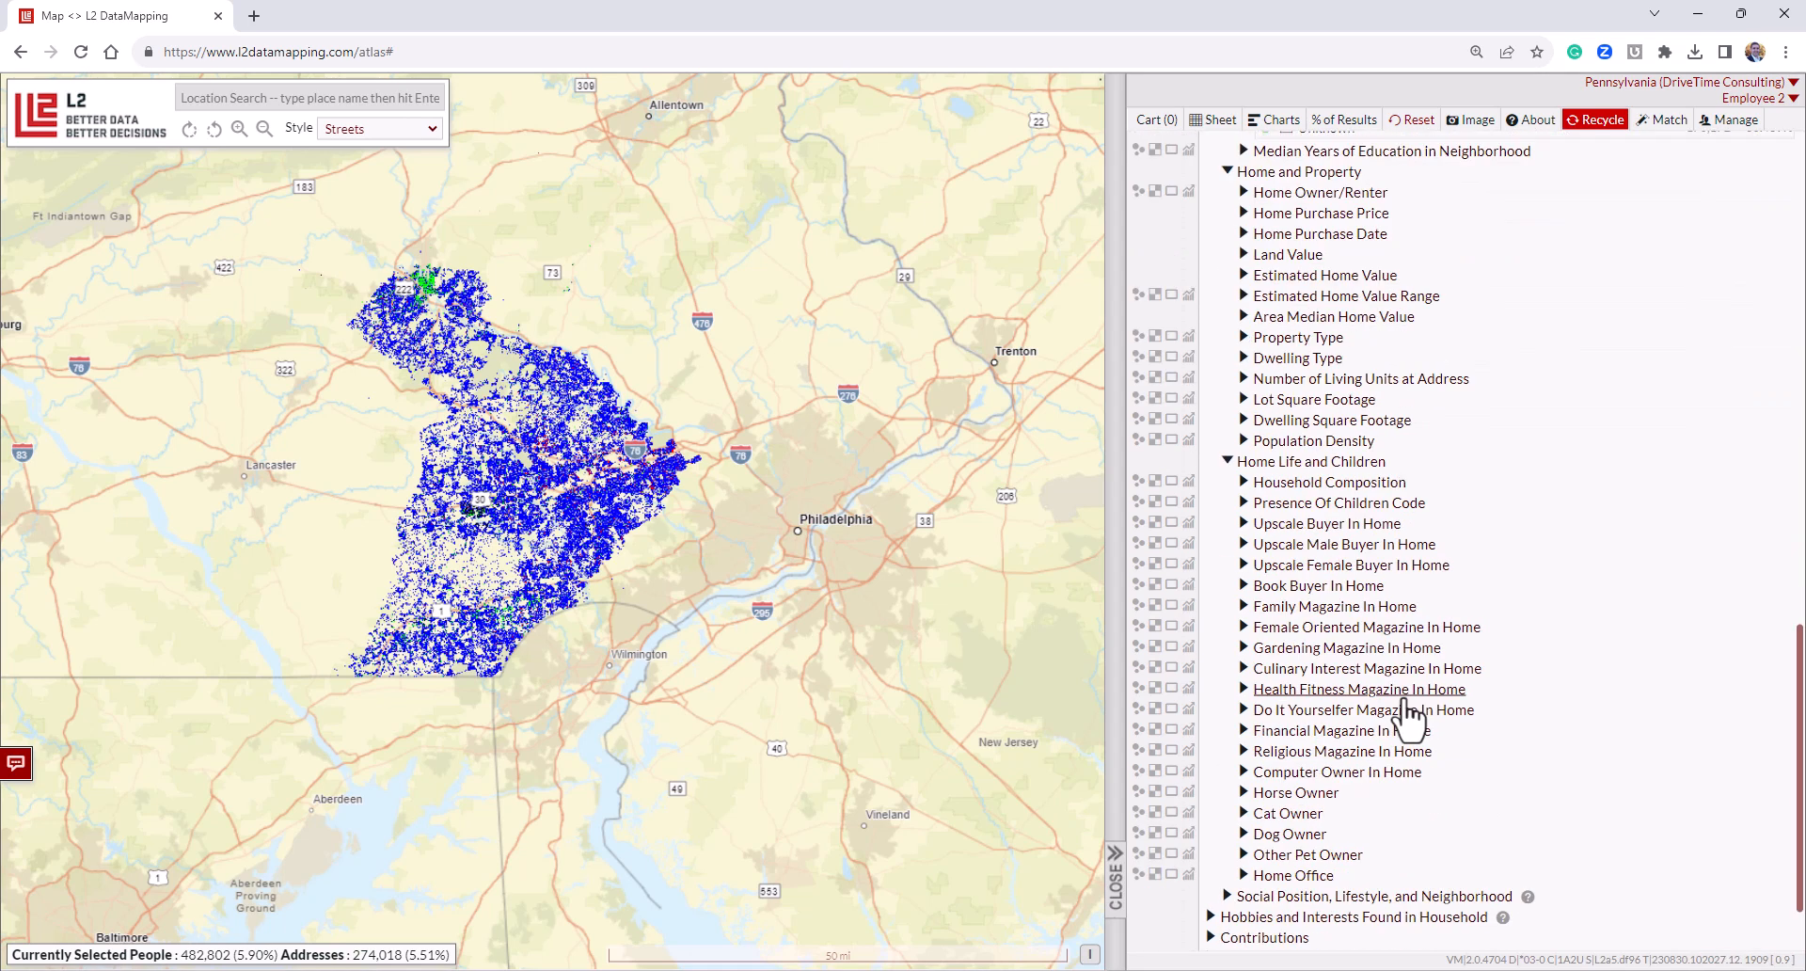
Filter the Presence Of Children Code to Known to Have a Child and Modeled Likely to Have a Child.
click(1348, 506)
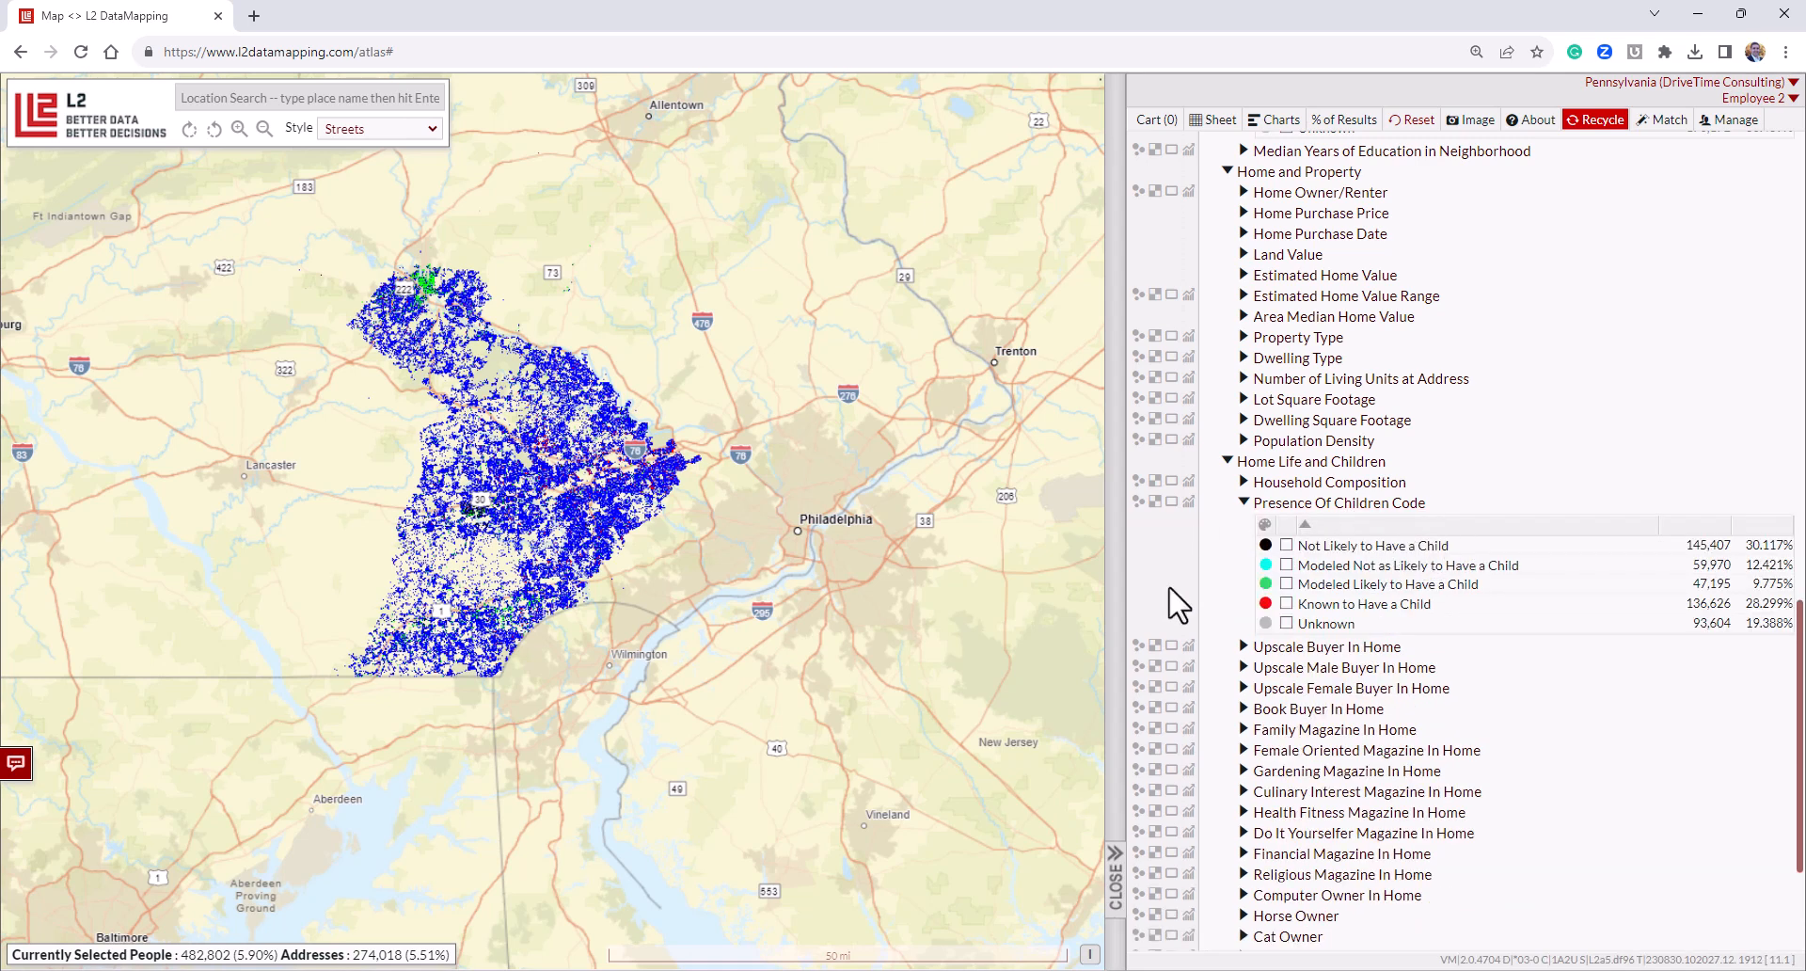
click(1286, 603)
click(1286, 584)
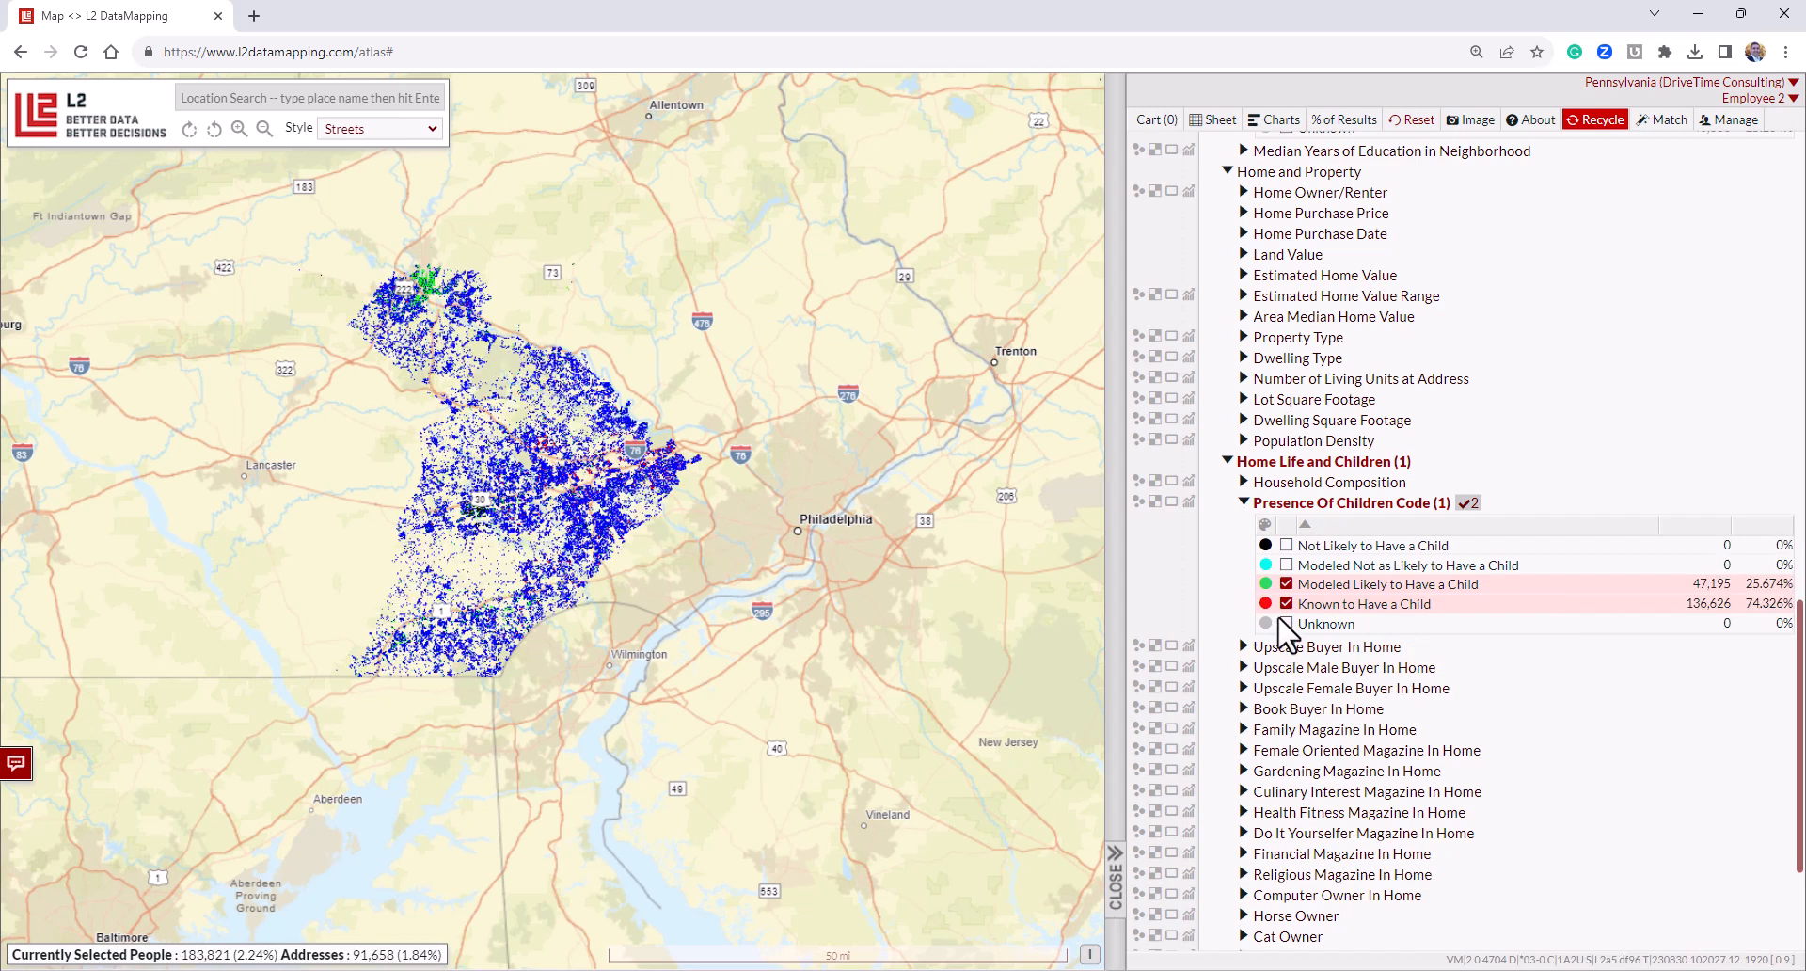
Clear both selected values of the Presence Of Children Code and collapse that filter.
drag(1298, 606, 1294, 595)
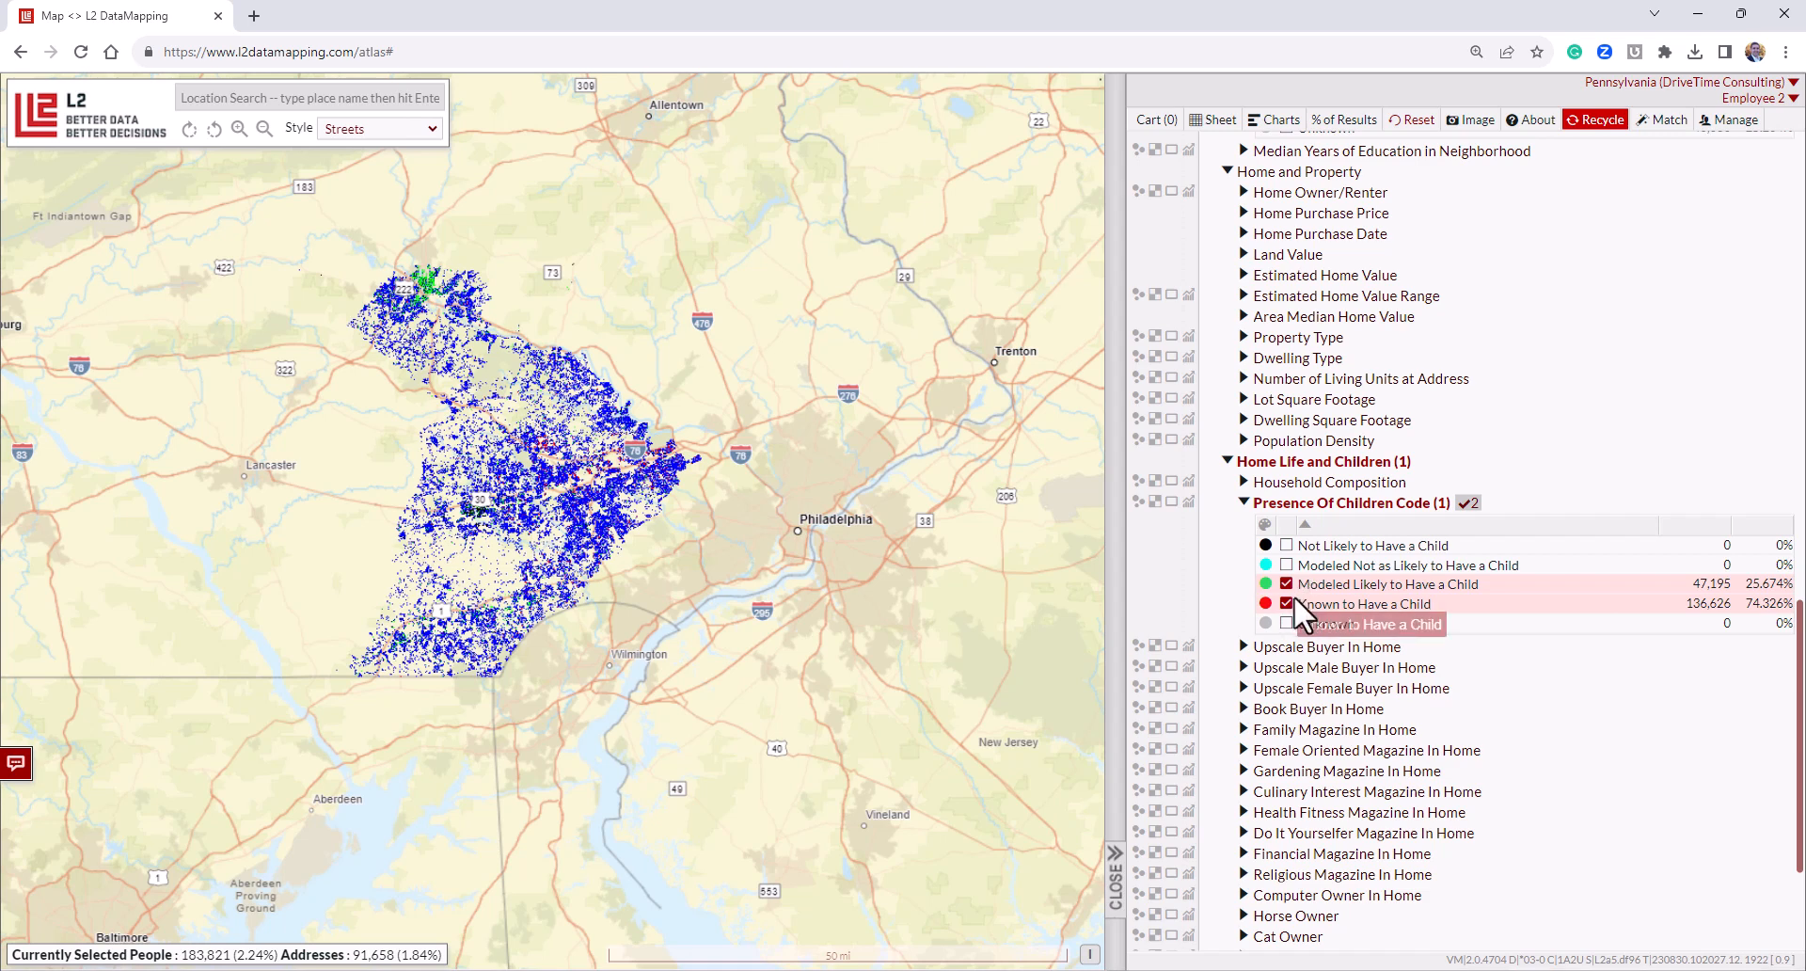
click(1287, 603)
click(1287, 583)
click(1244, 503)
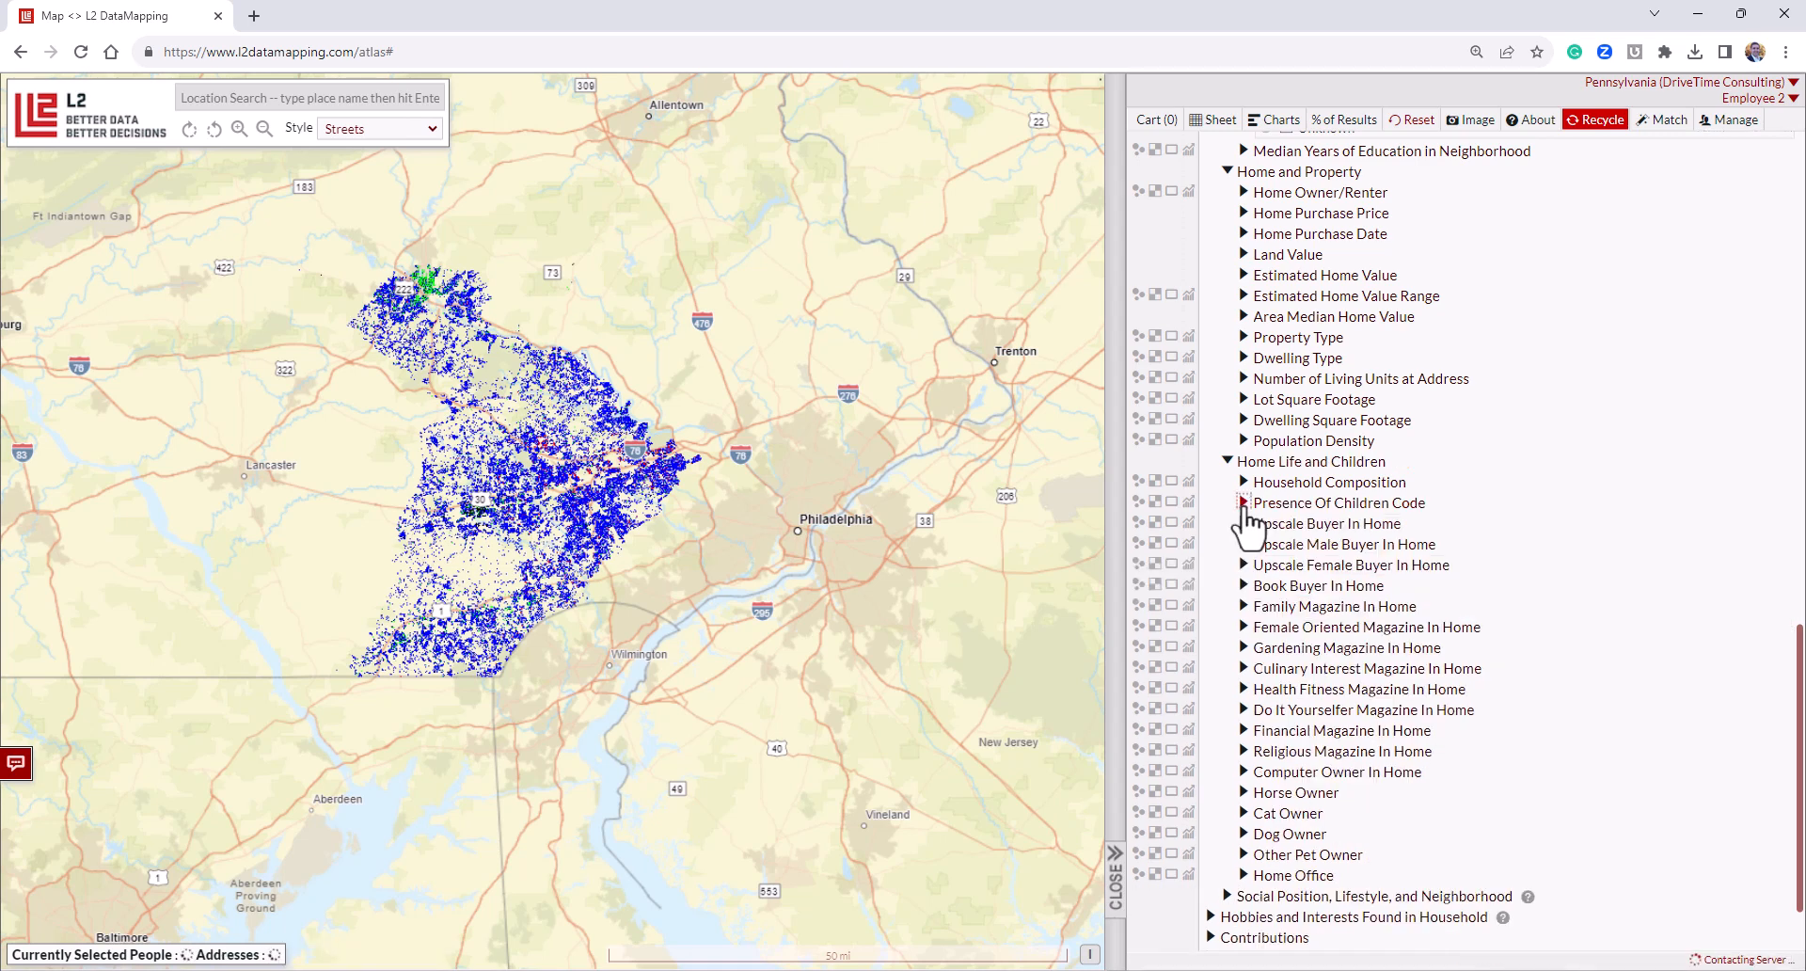
Collapse Home Life and Children and expand Social Position, Lifestyle, and Neighborhood to view its filters.
scroll(1312, 734, down, 2)
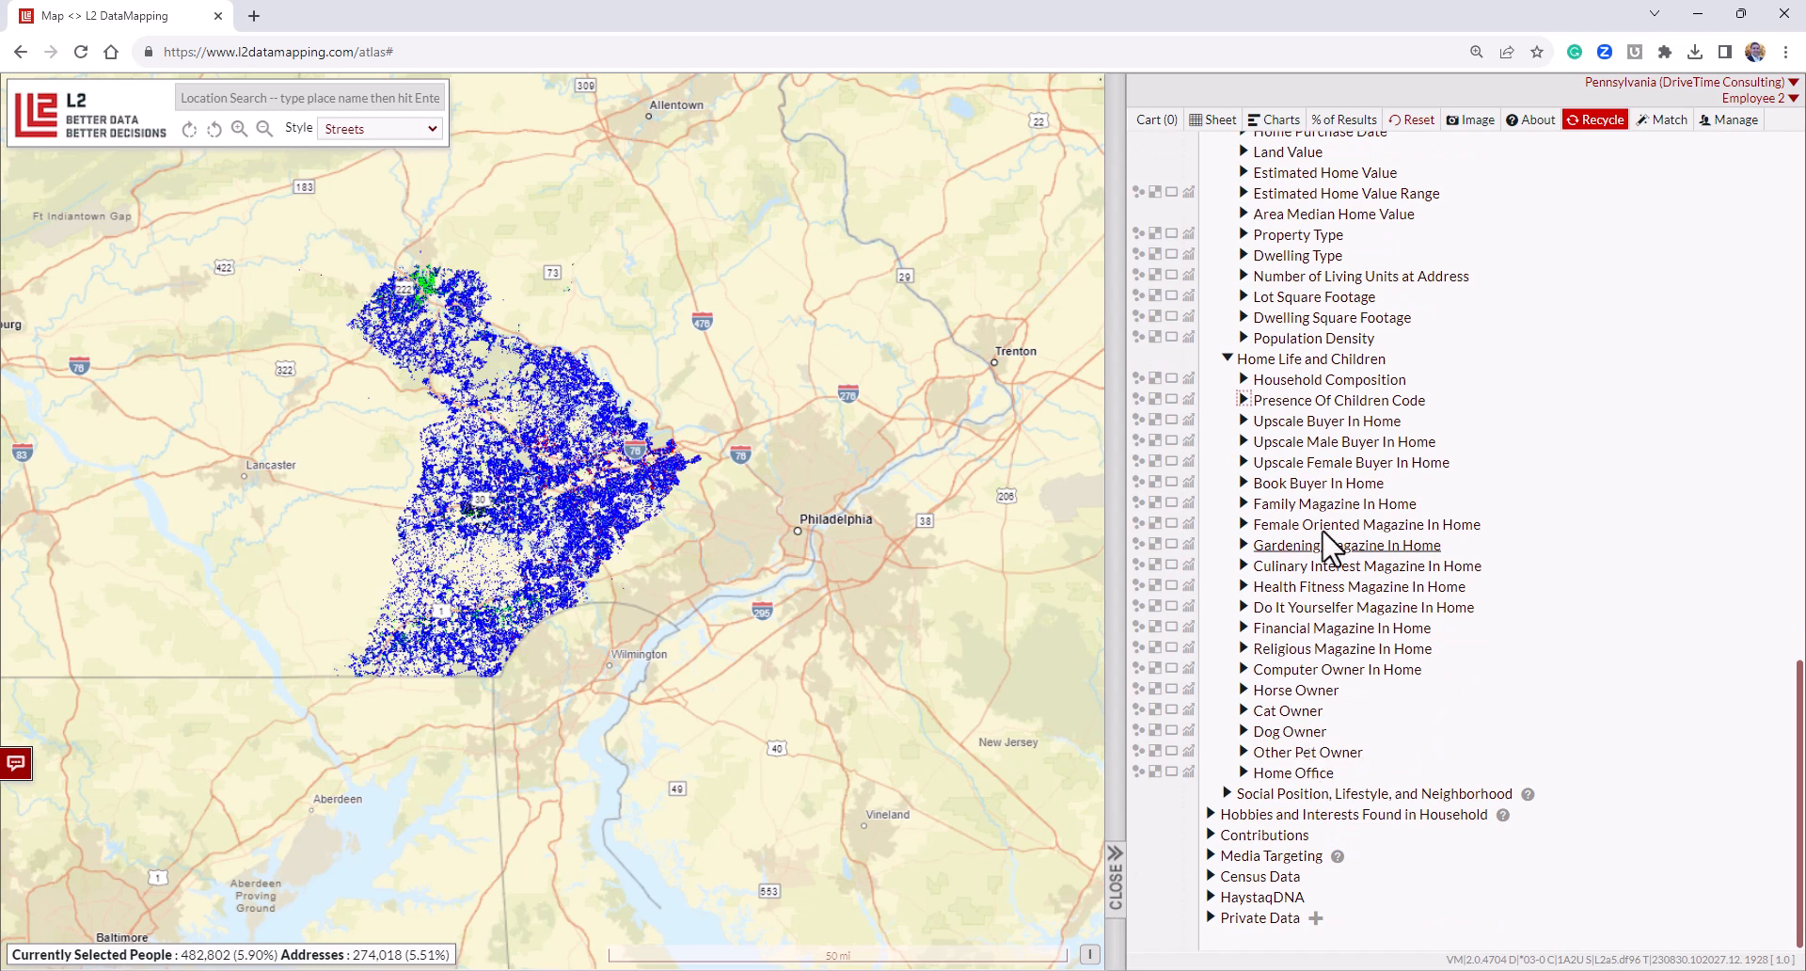
click(1225, 359)
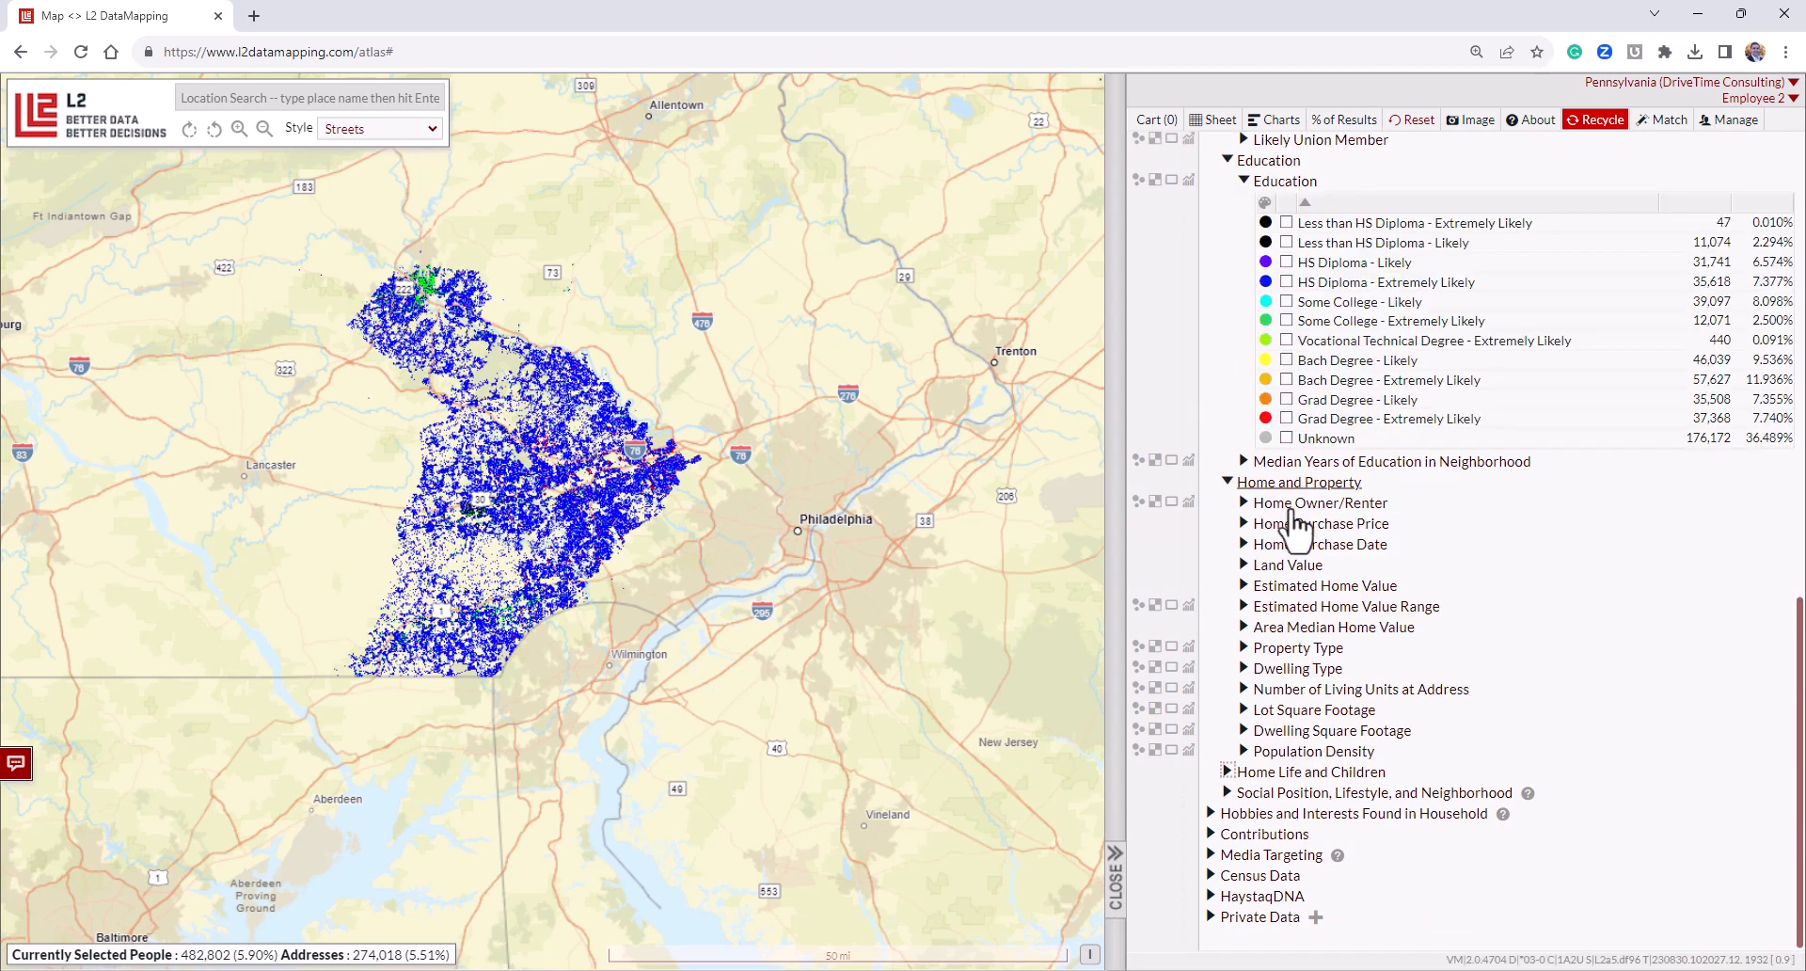
click(1226, 791)
scroll(1328, 762, down, 1)
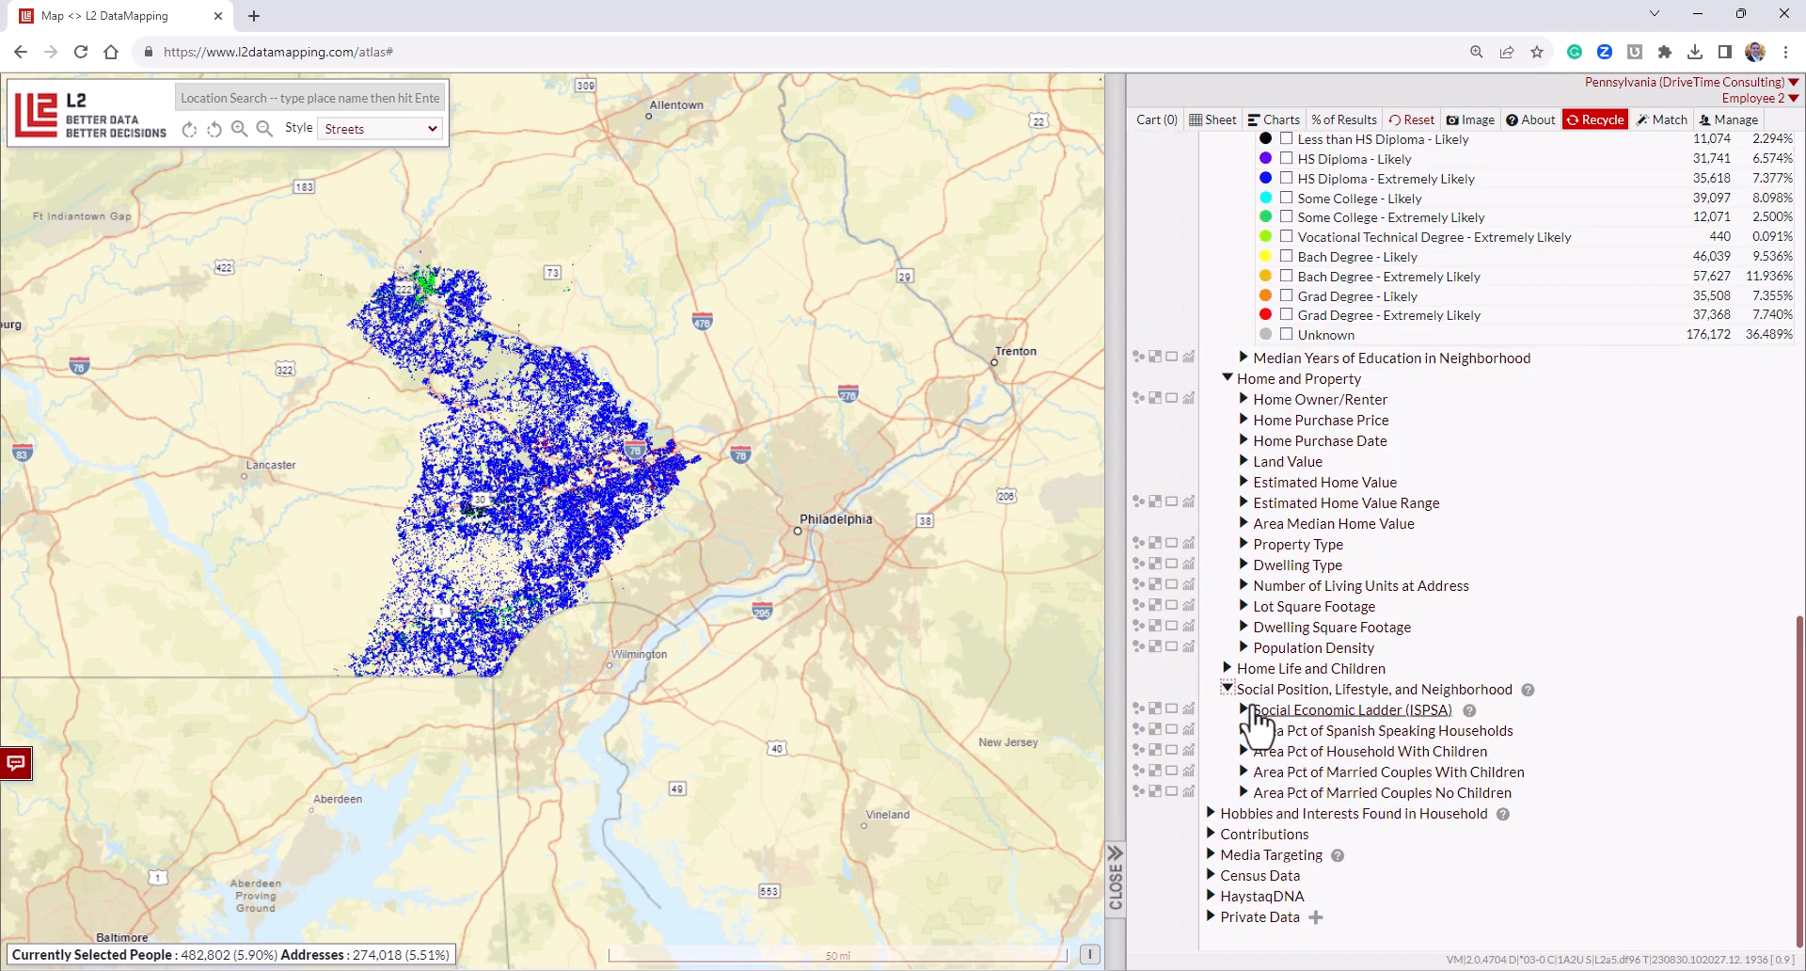
Color the map points by Social Economic Ladder (ISPSA) and collapse the Social Position, Lifestyle, and Neighborhood branch.
click(1317, 711)
scroll(1328, 748, down, 3)
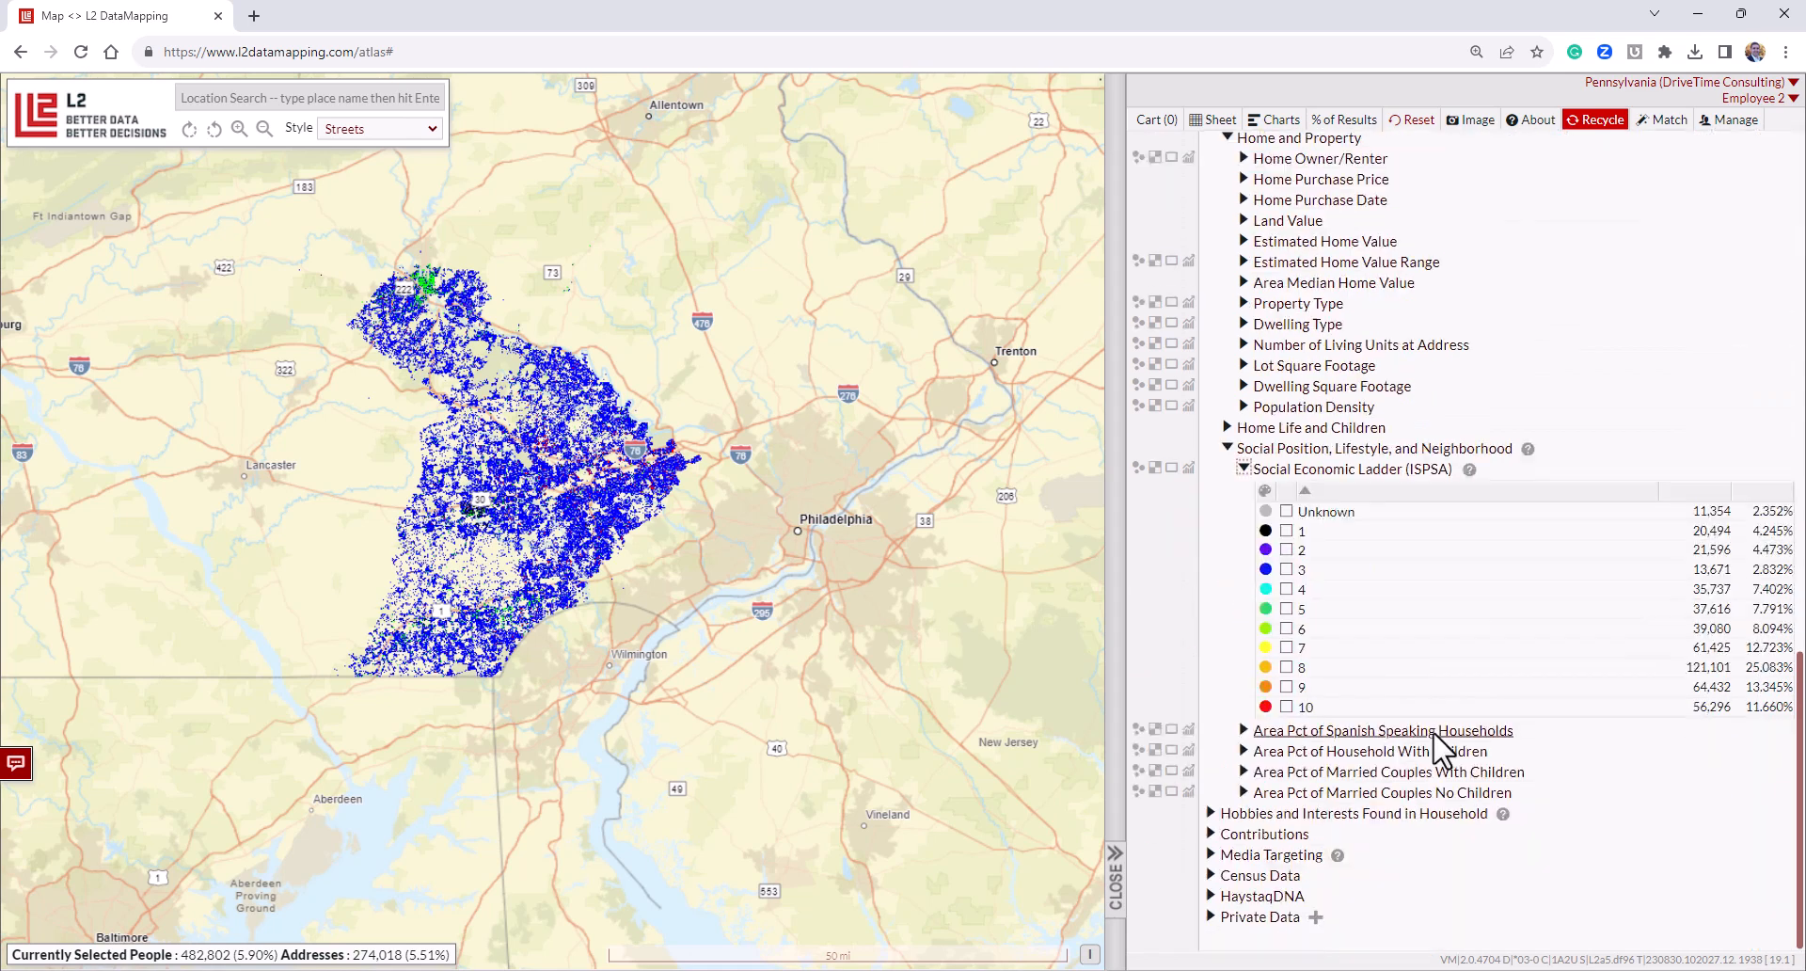
scroll(1468, 715, up, 2)
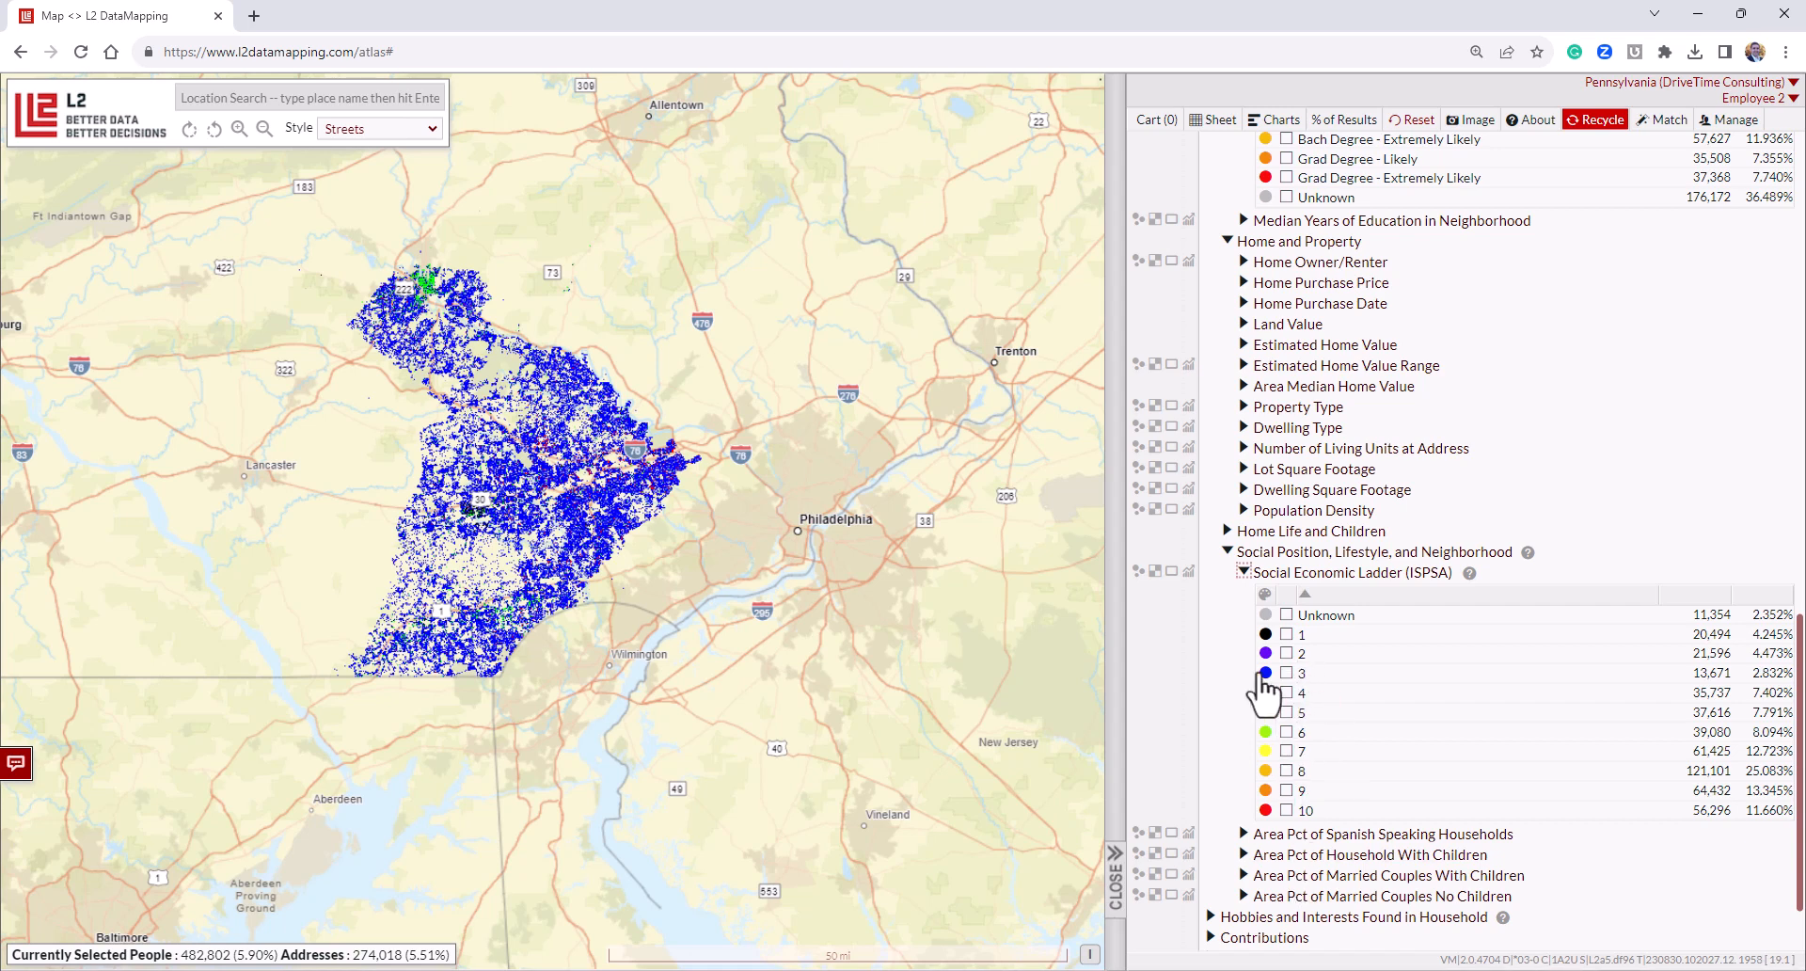
click(1138, 571)
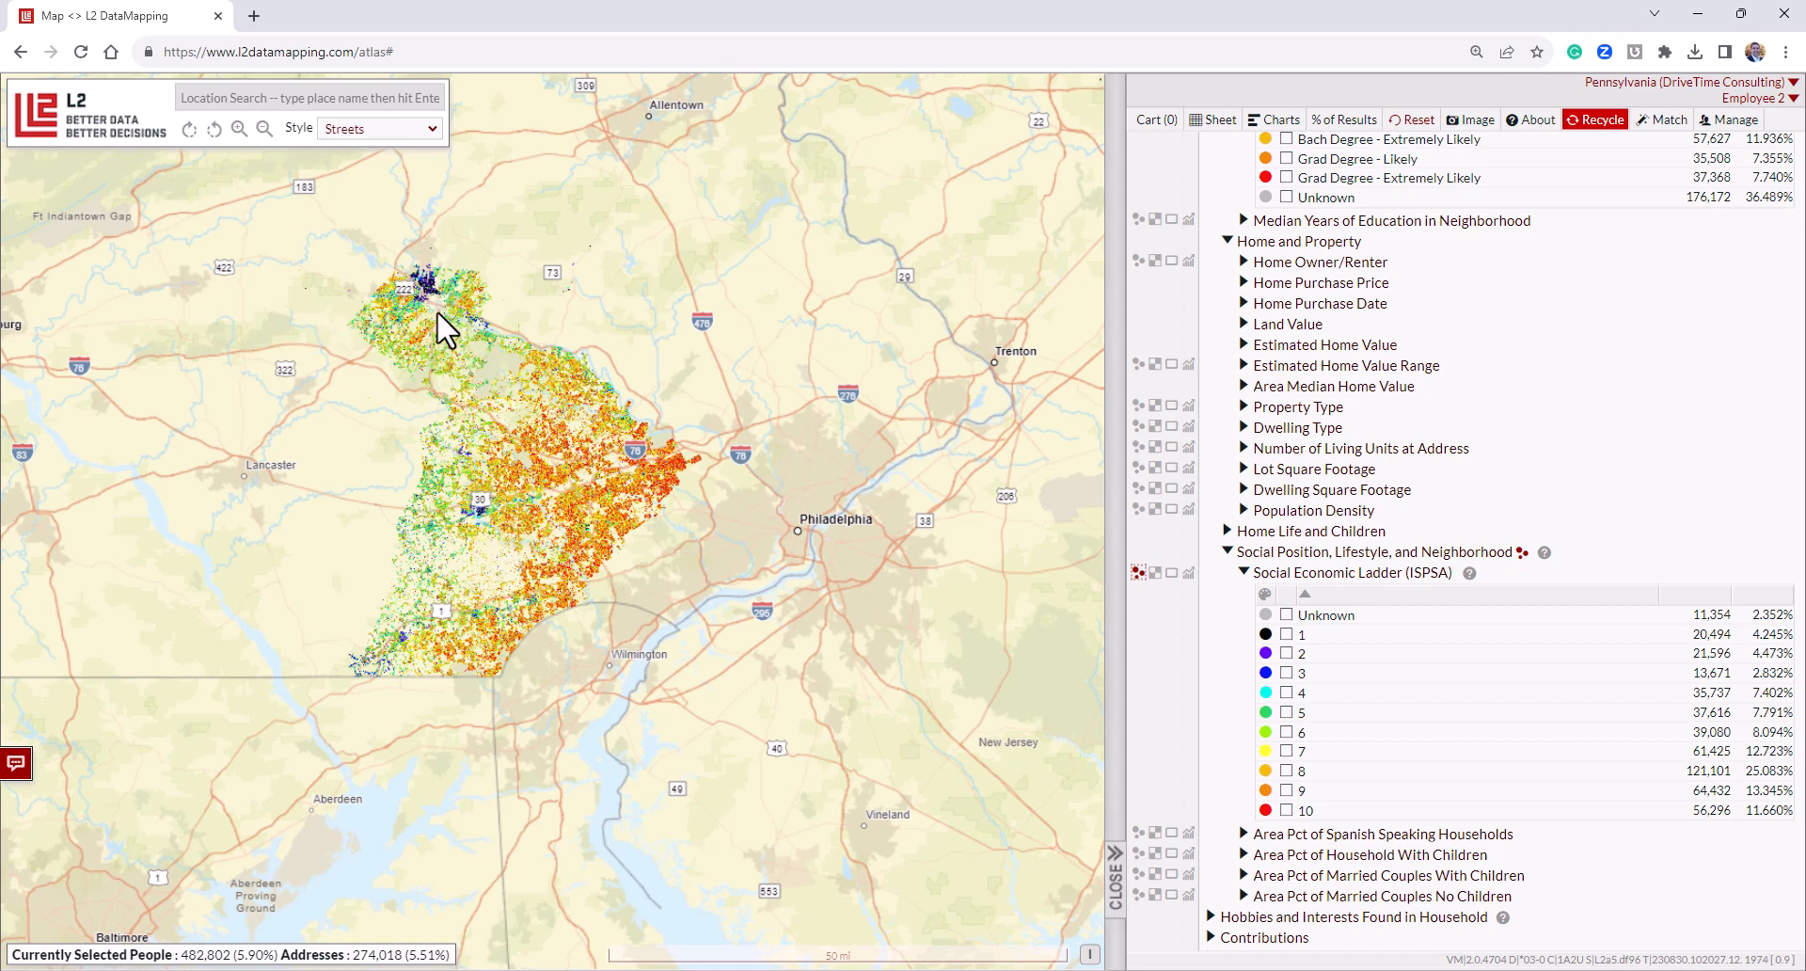
scroll(1439, 512, up, 5)
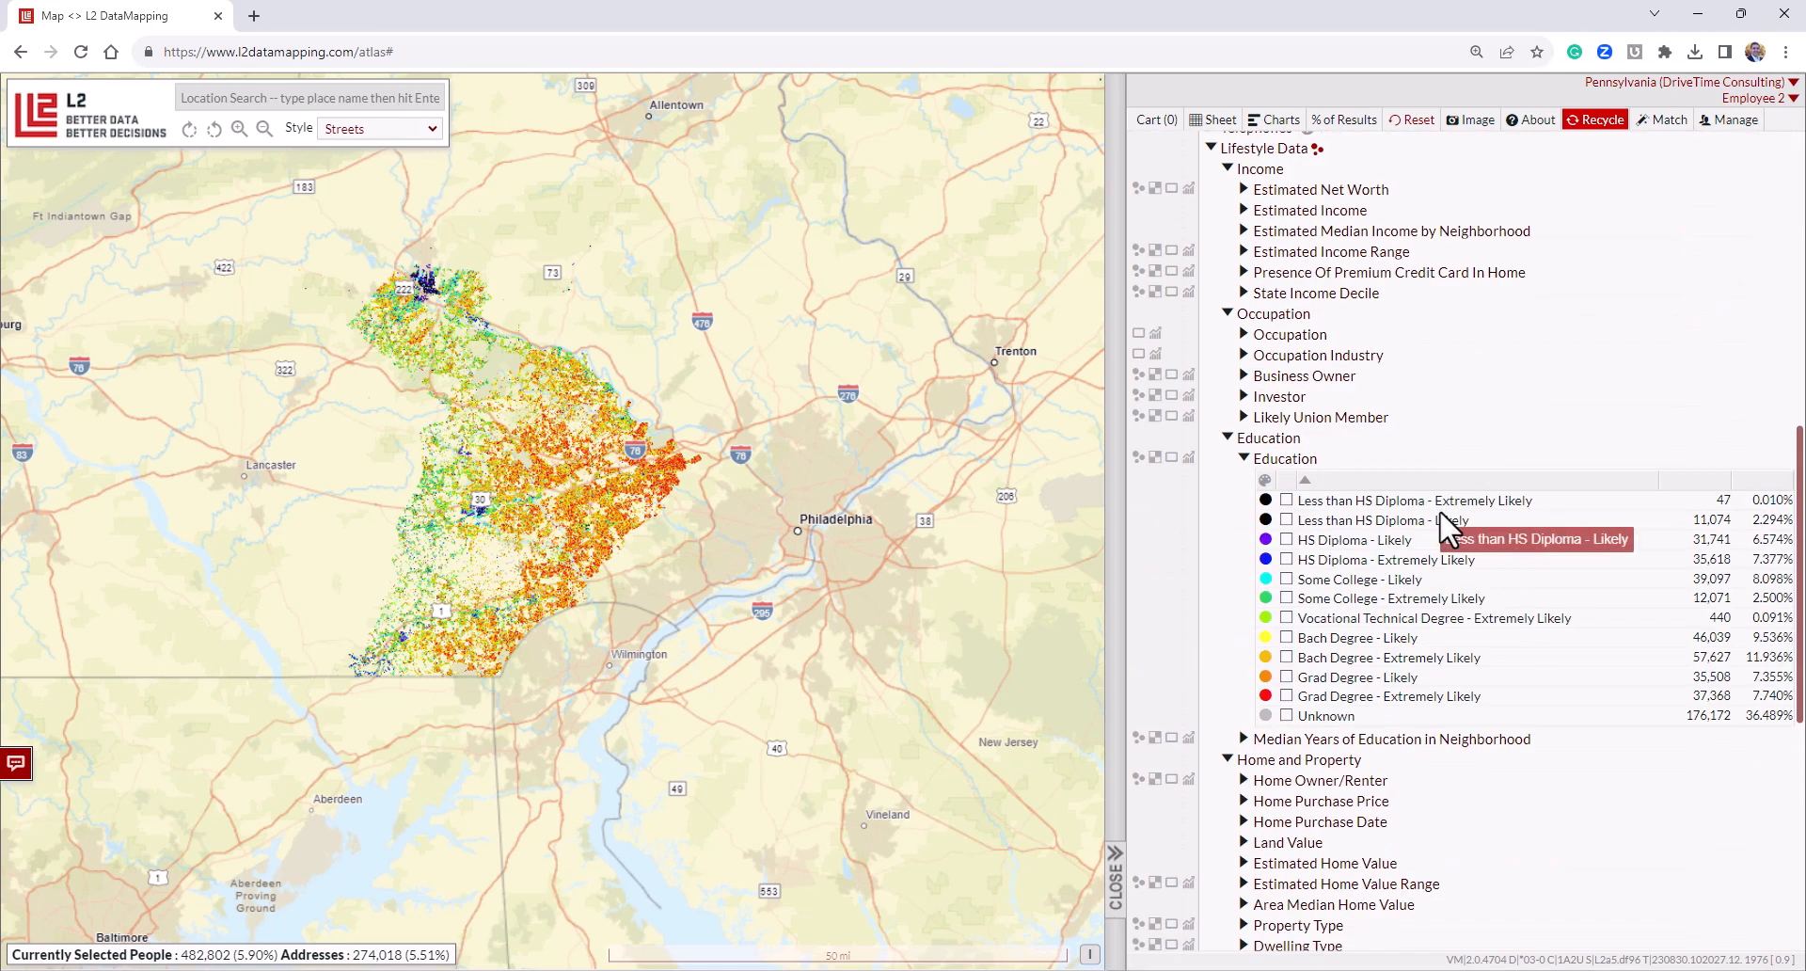
scroll(1439, 517, down, 6)
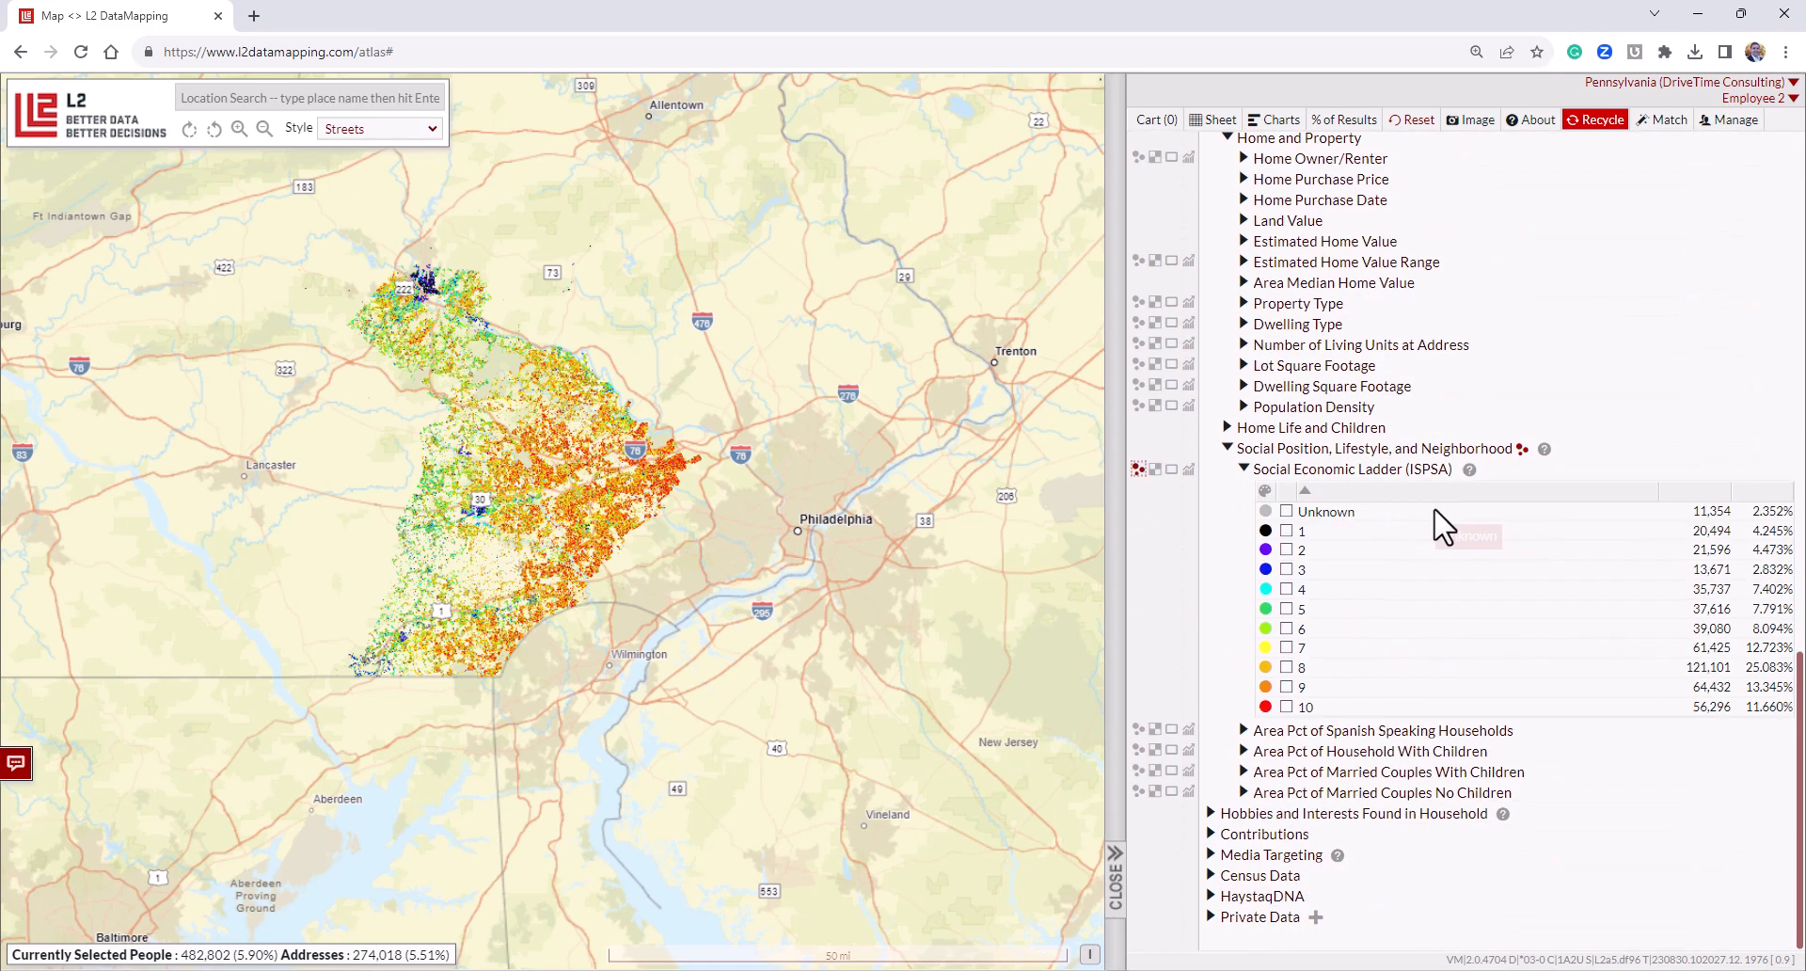
click(1228, 448)
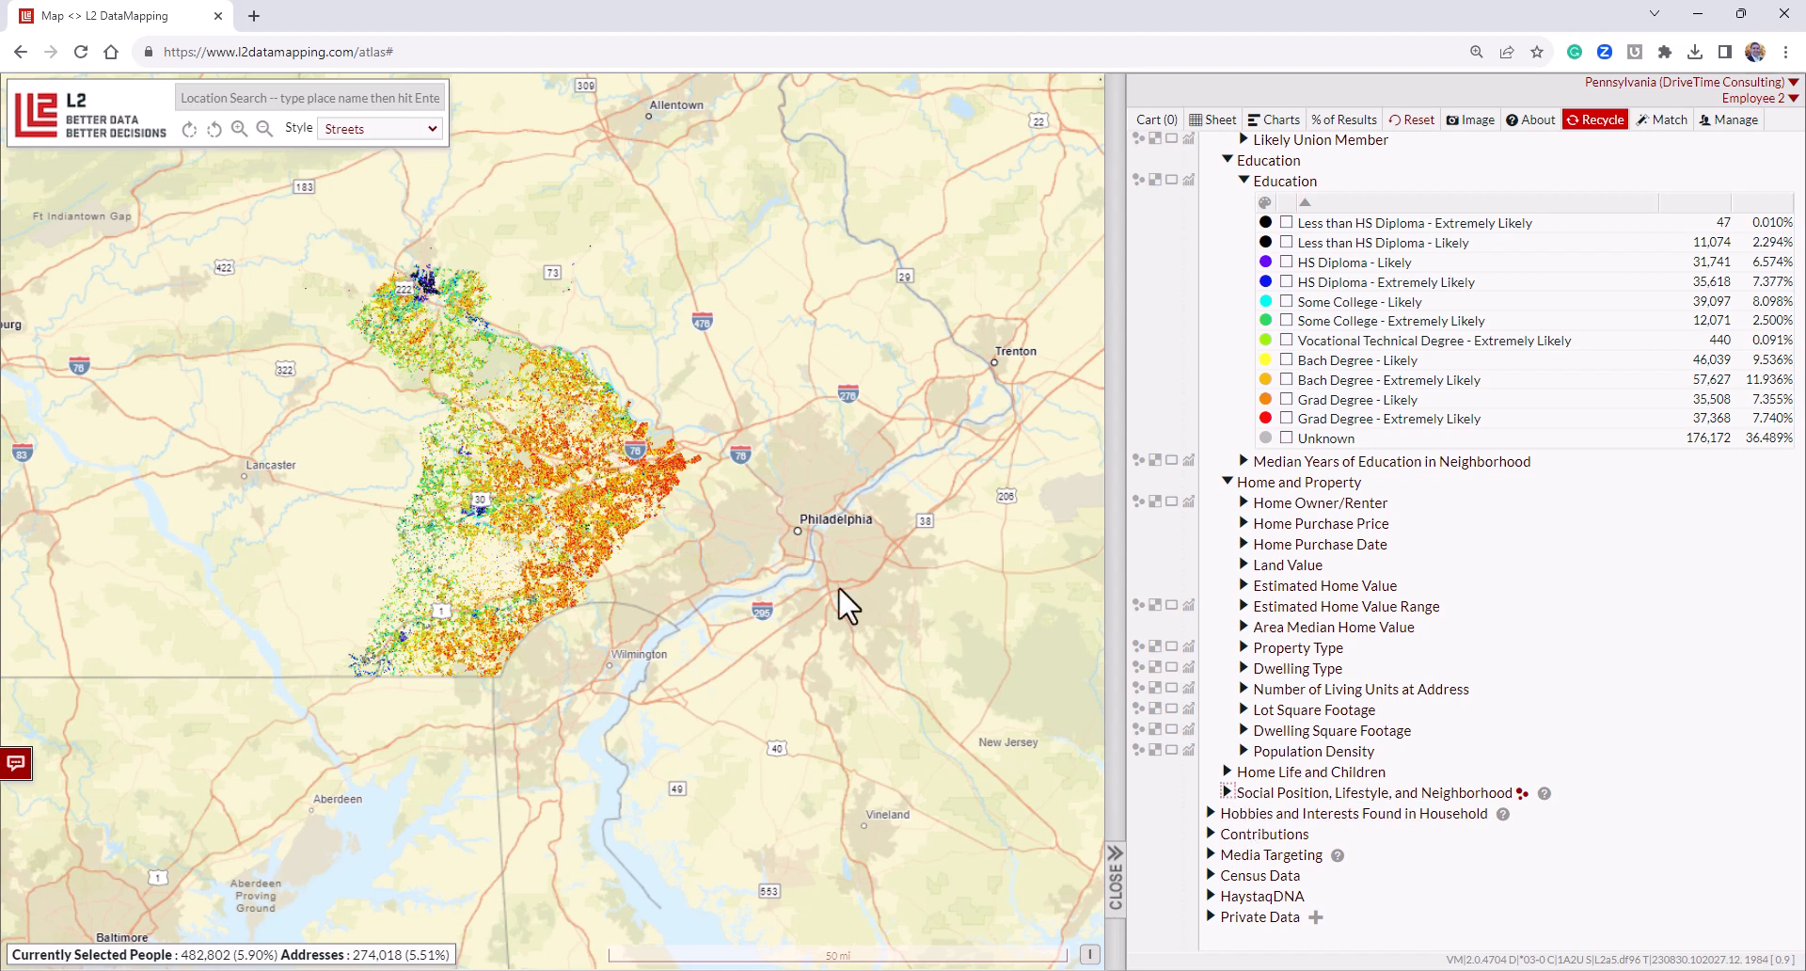
Browse the Hobbies and Interests Found in Household branch and check the counts for Interest in Camping Hiking.
click(1326, 813)
scroll(1363, 780, down, 7)
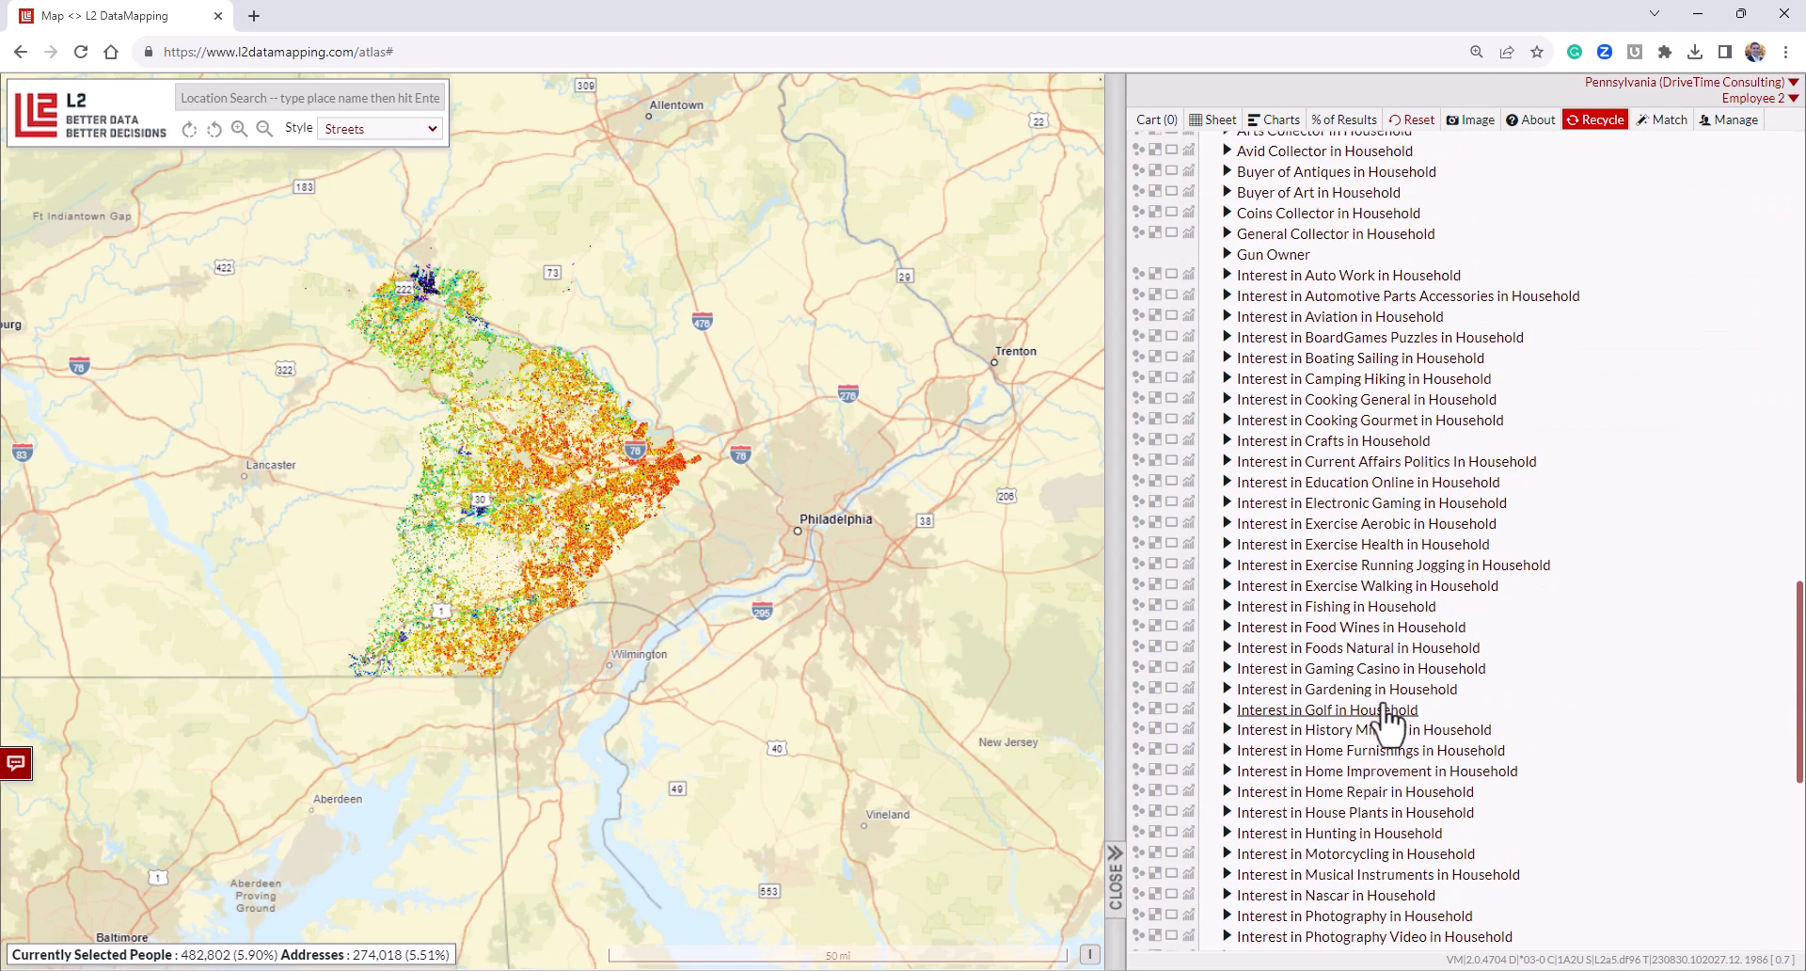
scroll(1387, 715, up, 2)
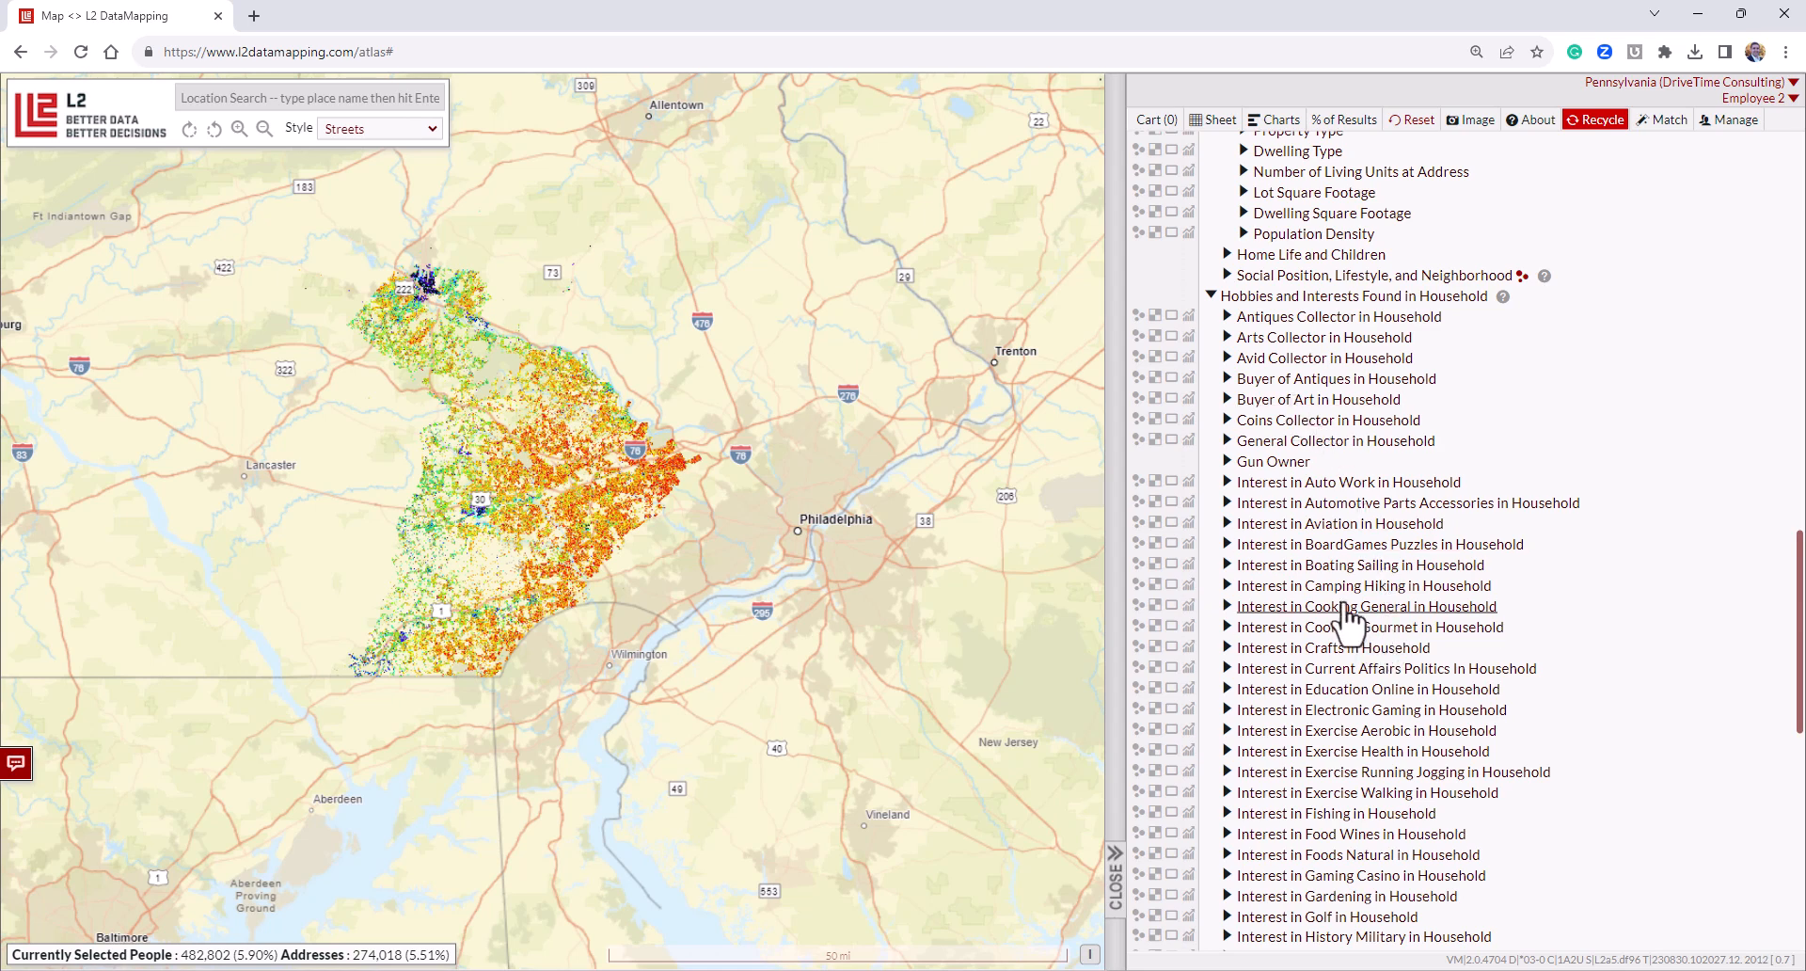
click(1401, 587)
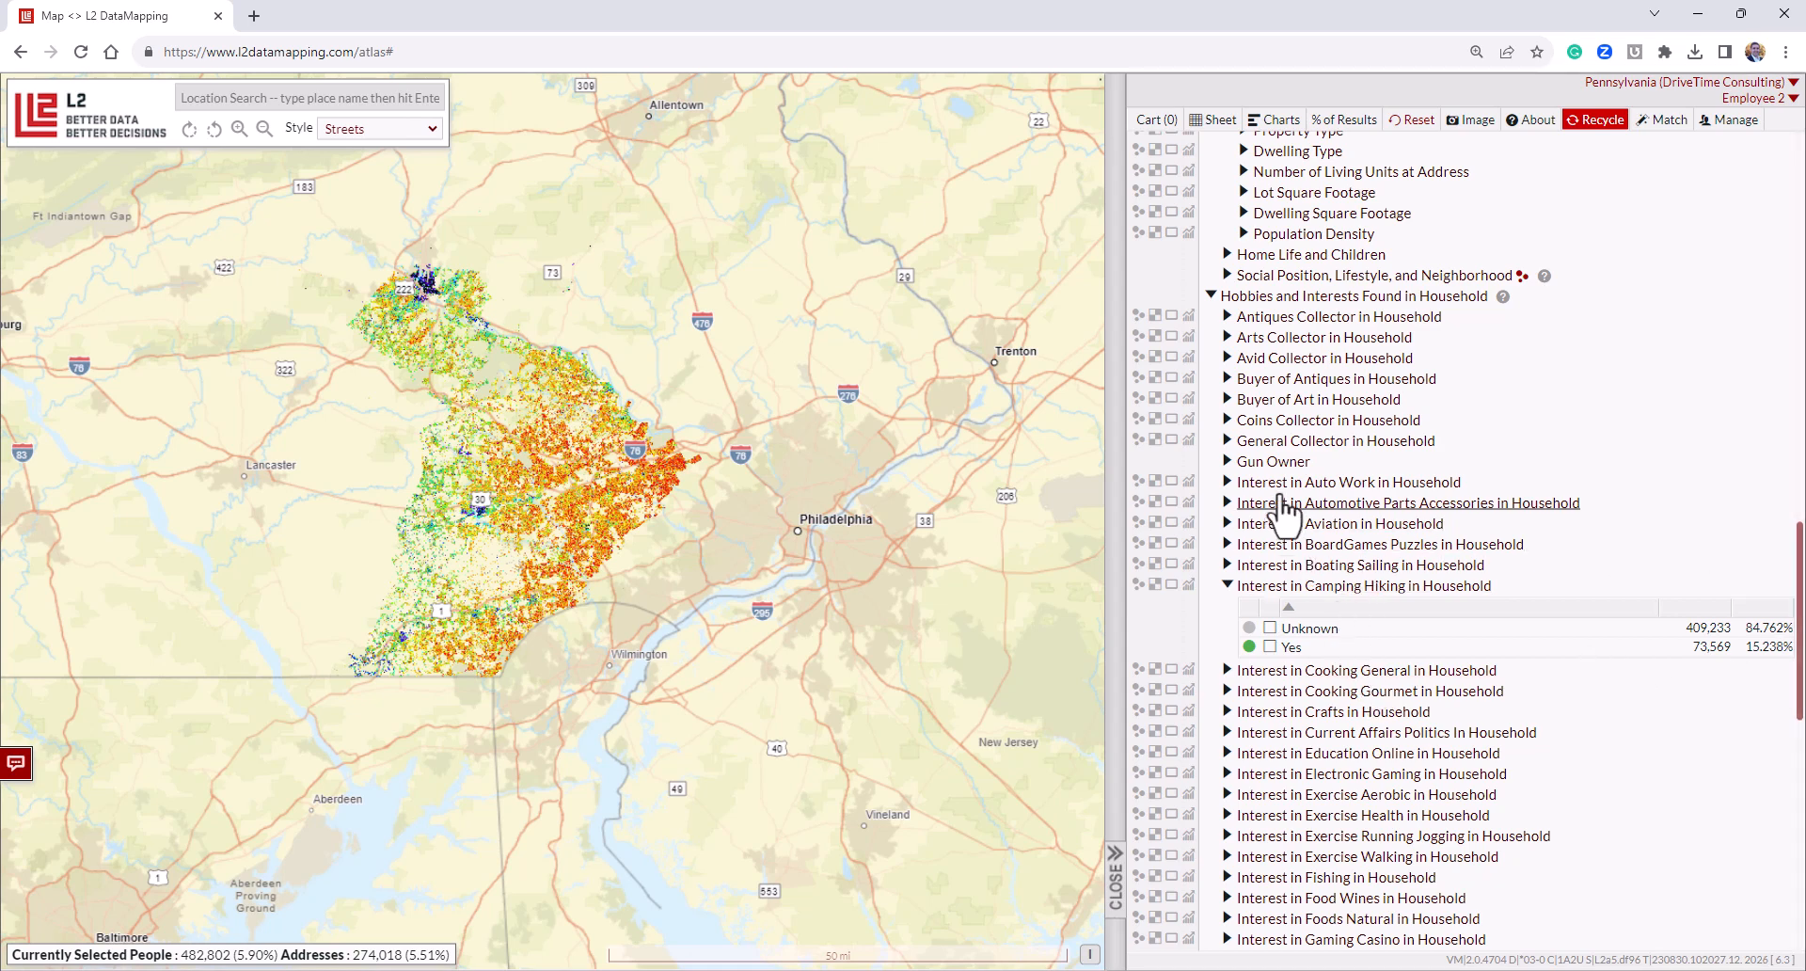
Check the Gun Owner and Concealed Weapons Permit counts, closing the Hobbies and Interests branch when done.
click(1277, 463)
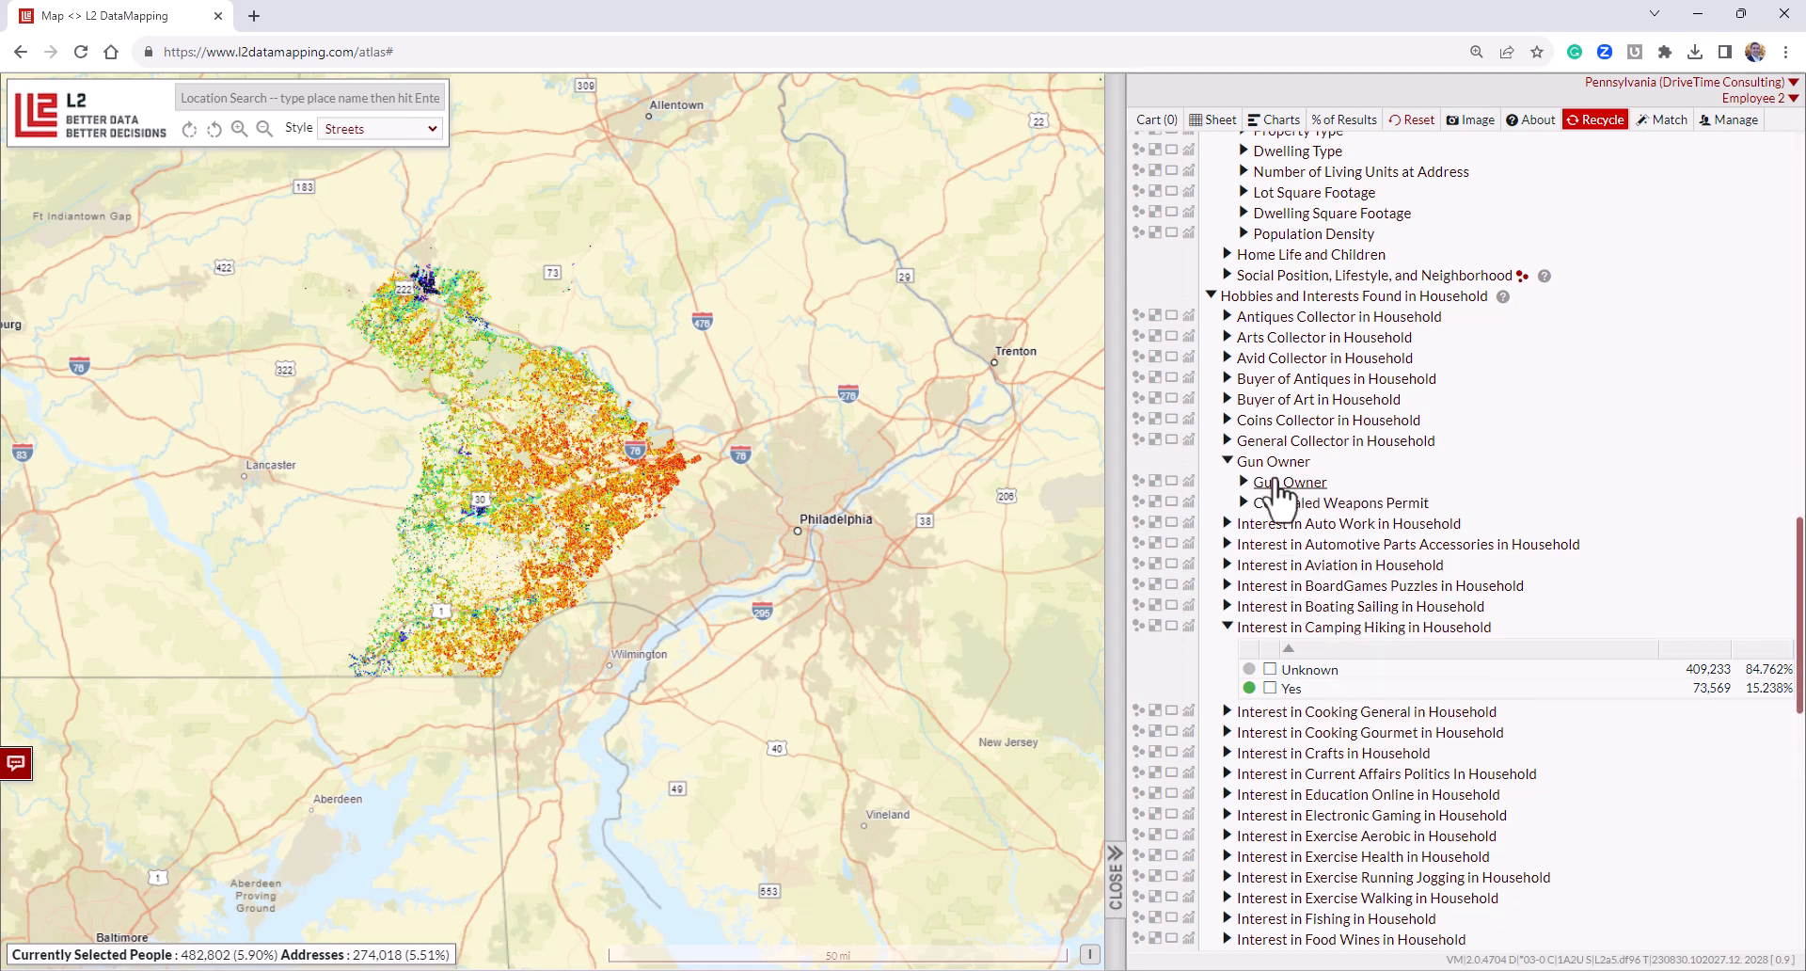
click(1285, 482)
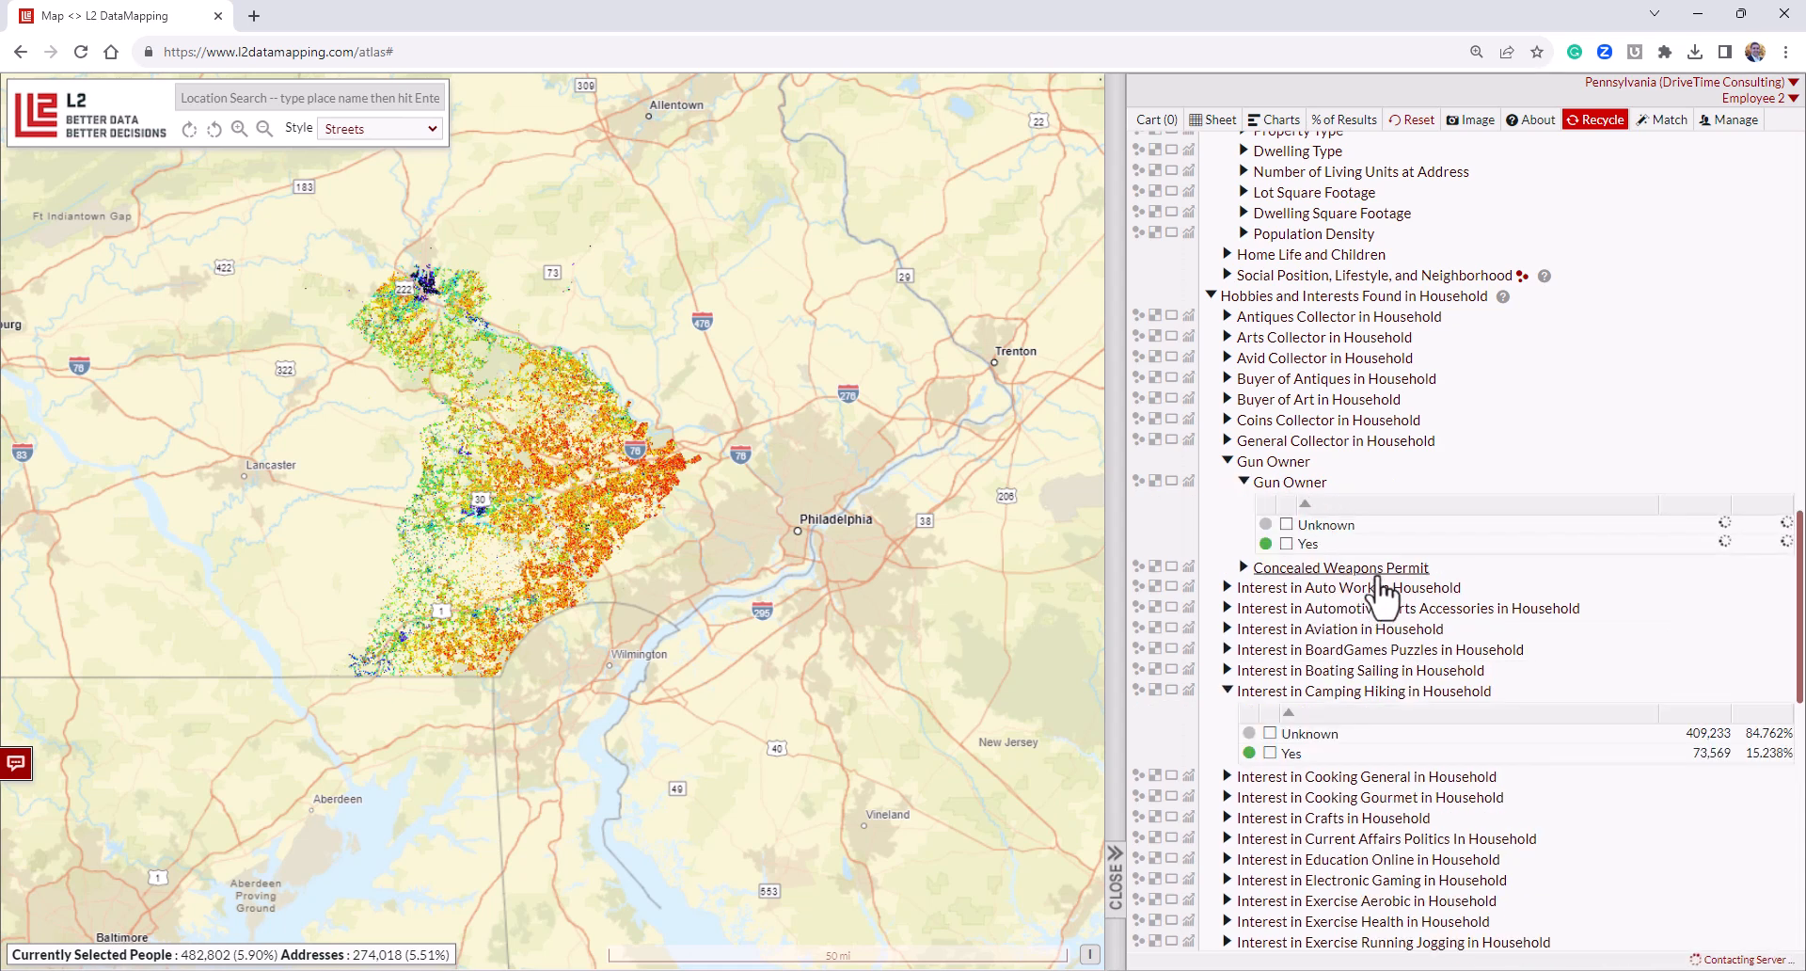
click(1375, 568)
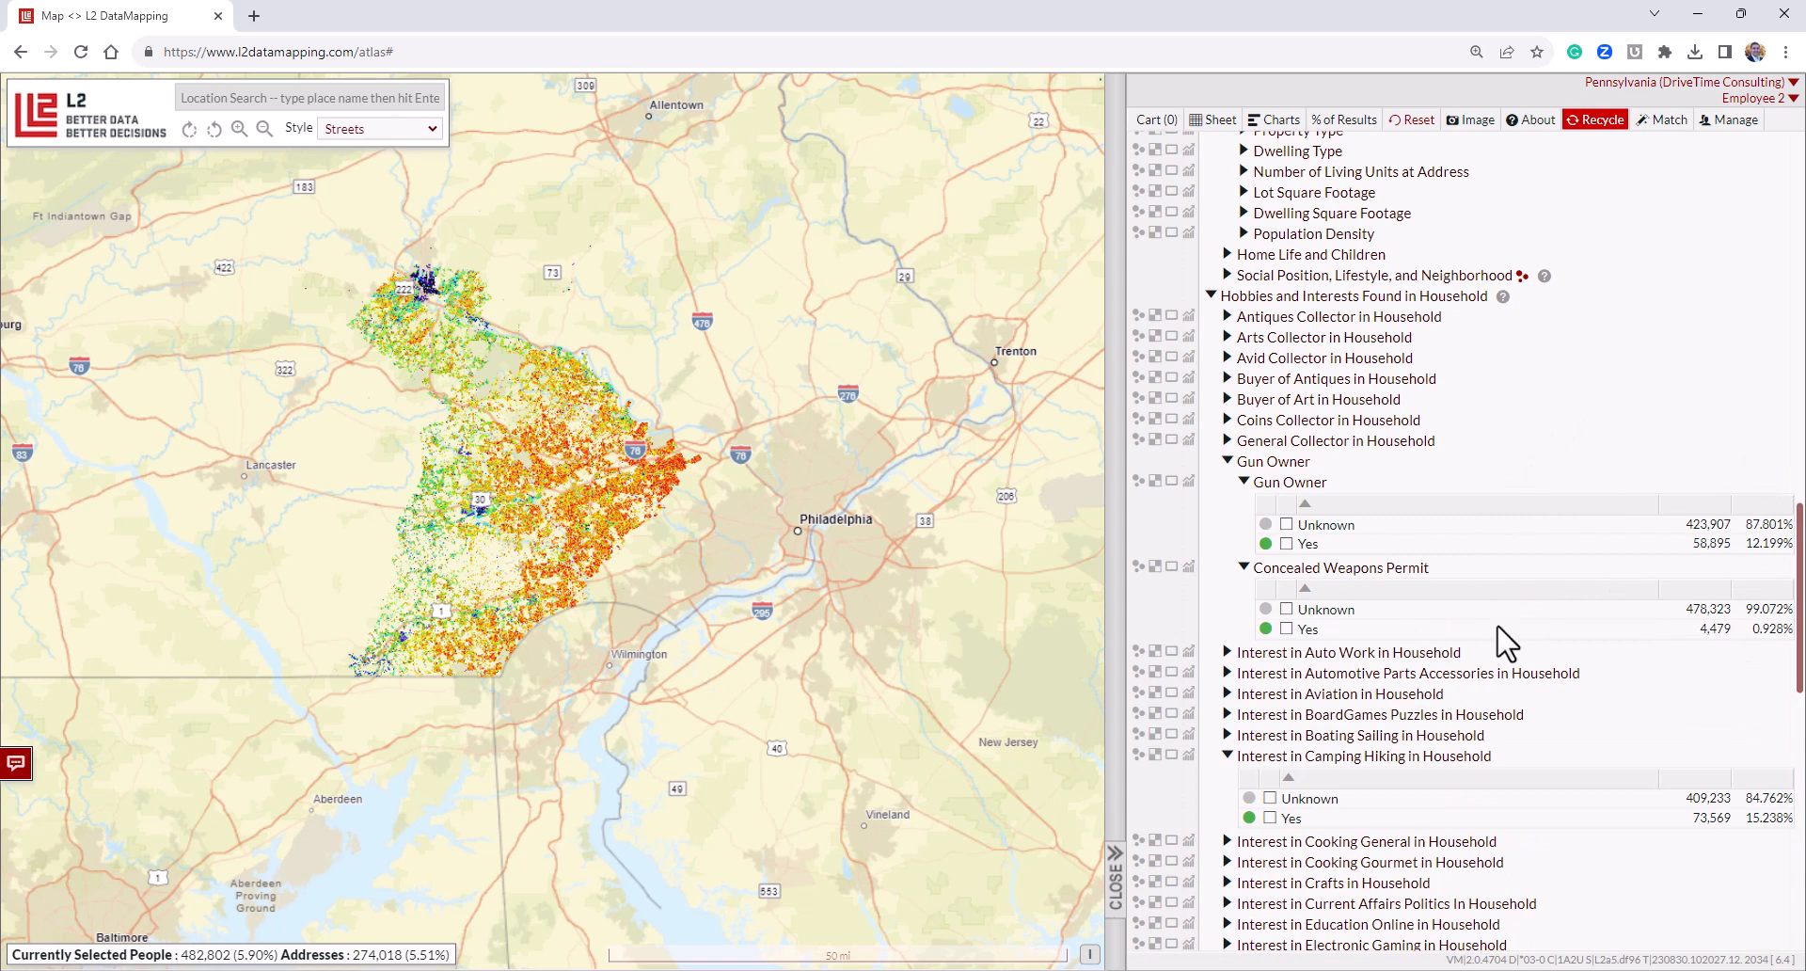
click(1229, 461)
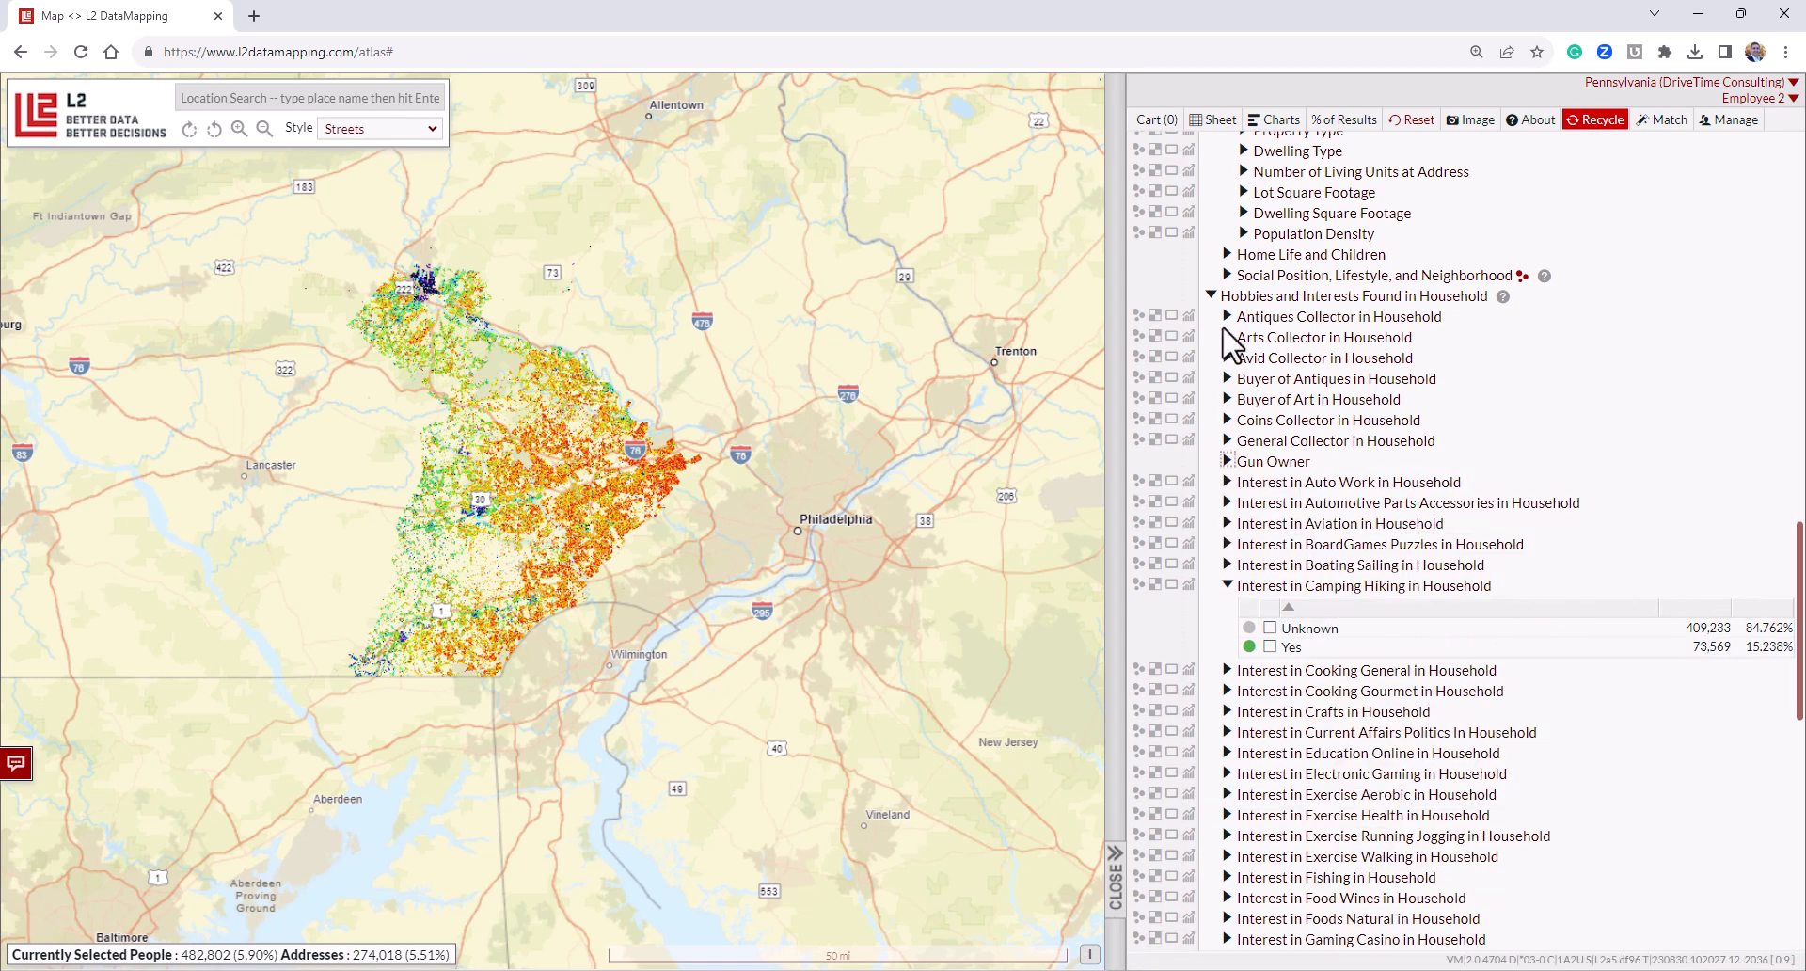
click(1212, 296)
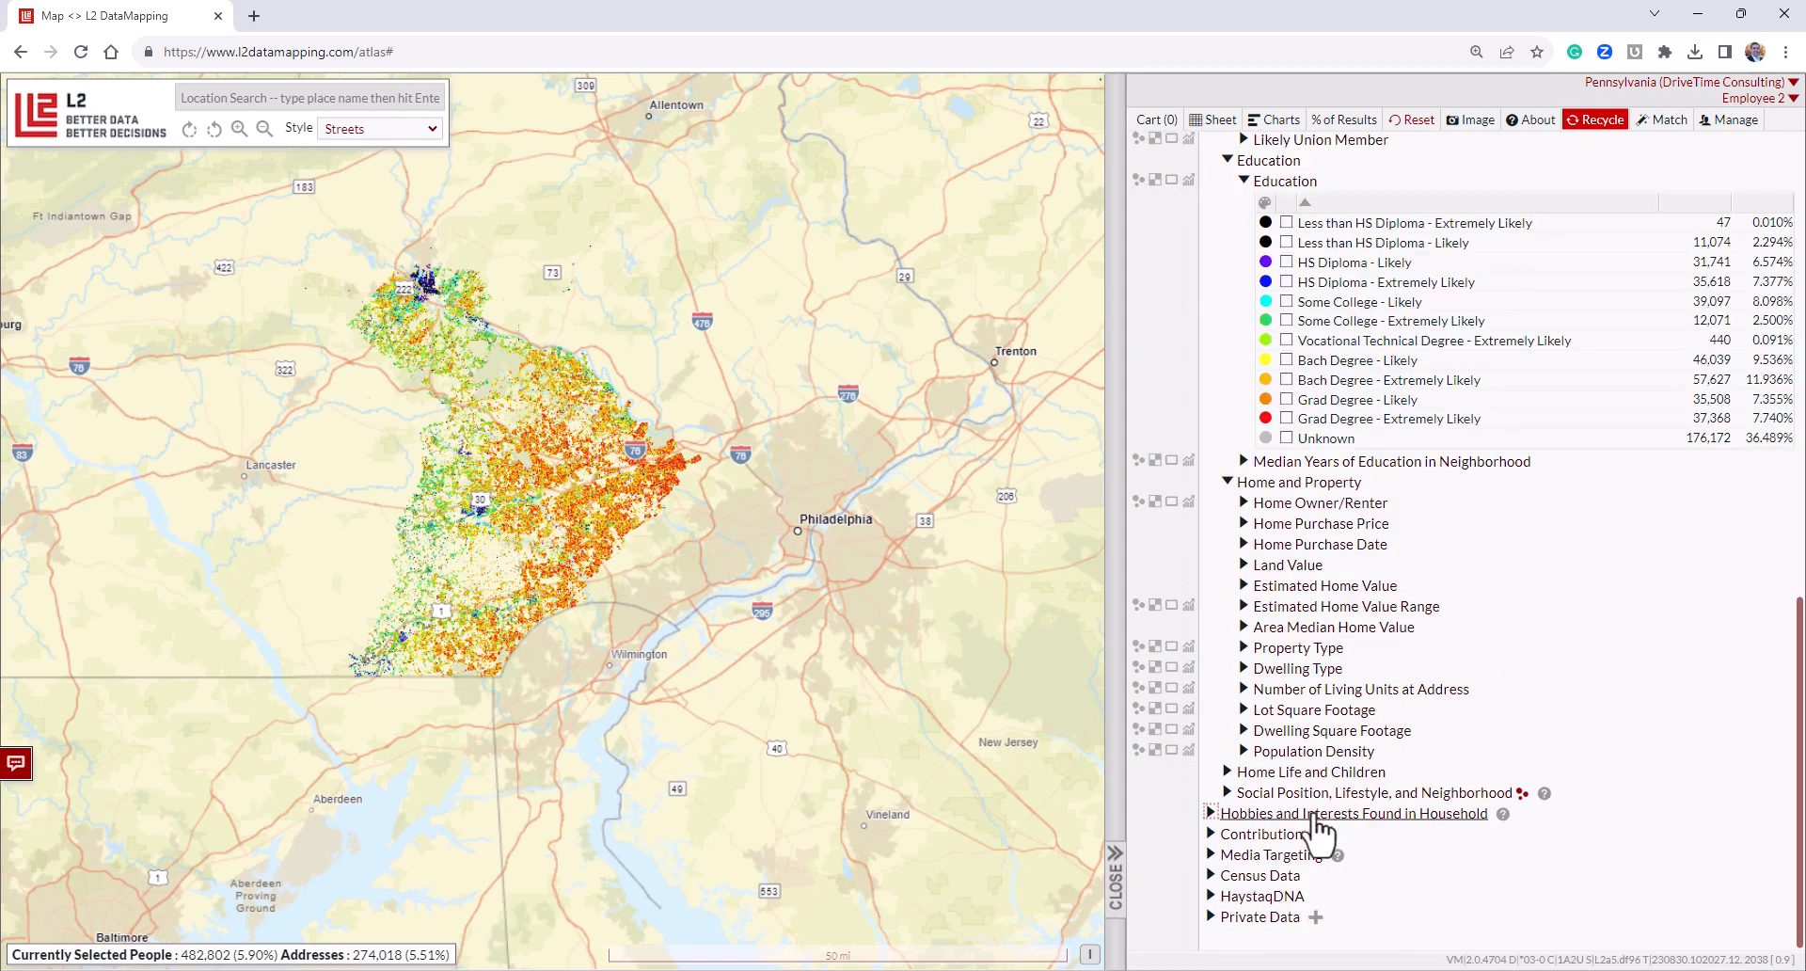
Review the Contributions branch, check the counts for Donates to Veterans Causes, and collapse the branch.
click(1212, 833)
scroll(1390, 823, down, 3)
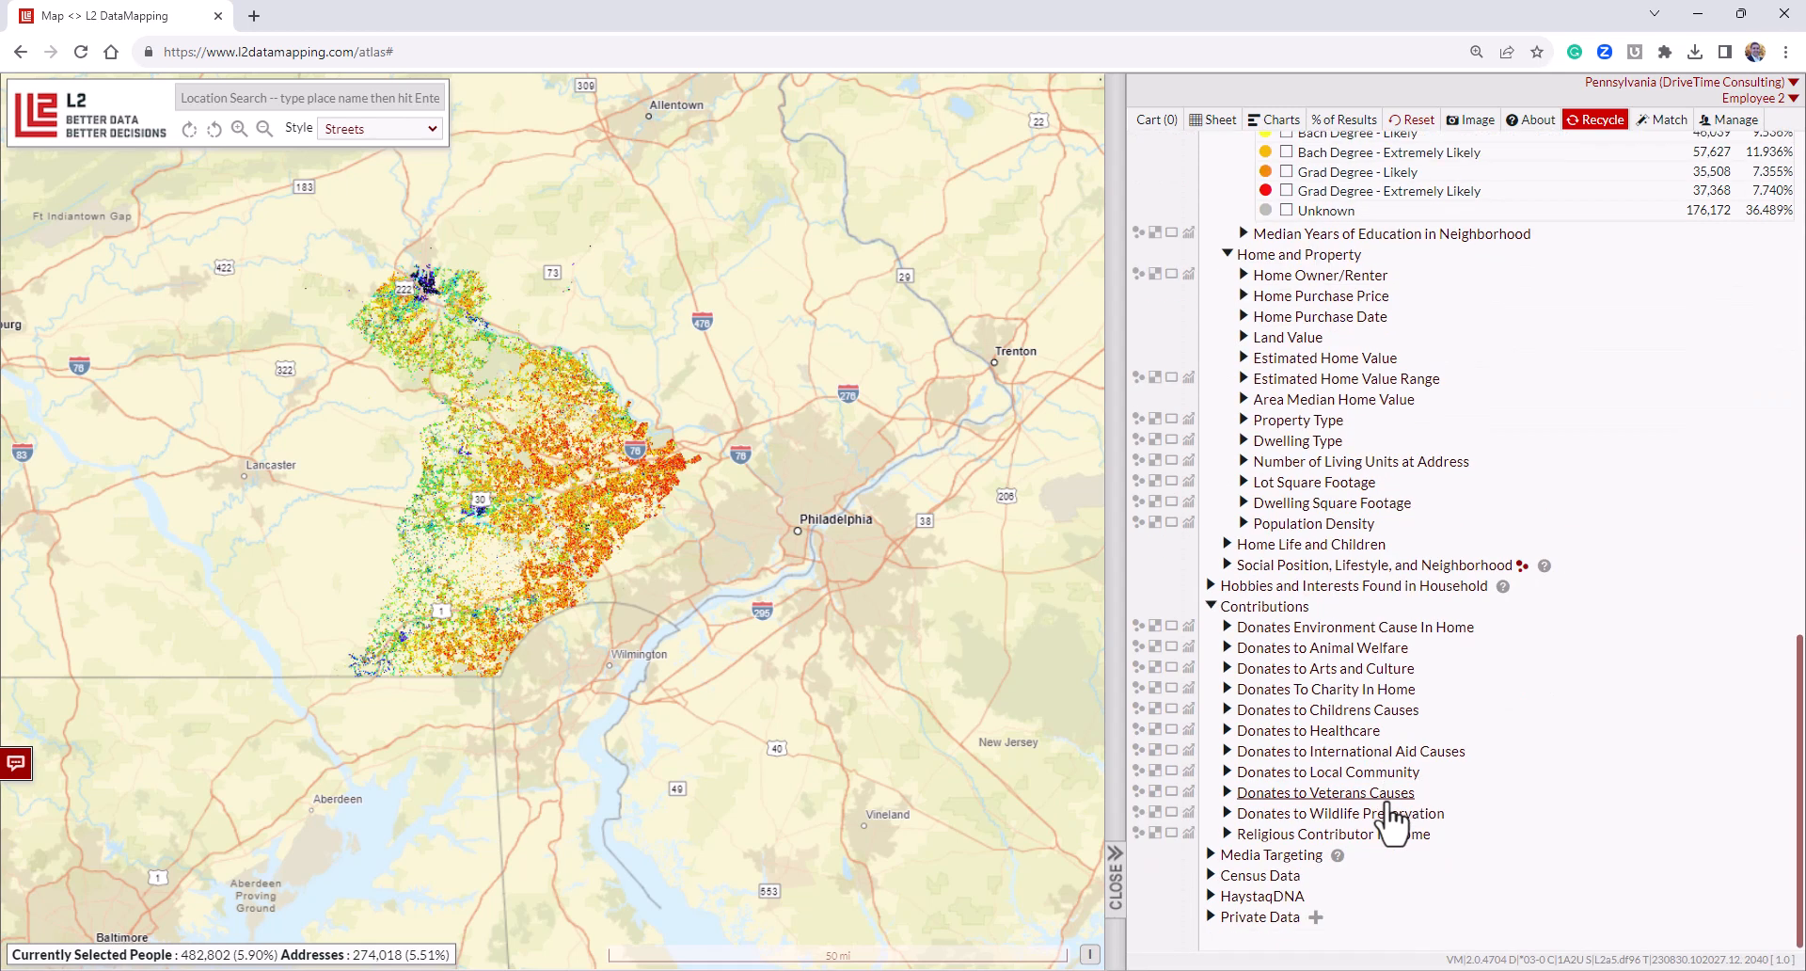
scroll(1388, 804, up, 1)
scroll(1390, 804, down, 1)
click(1312, 795)
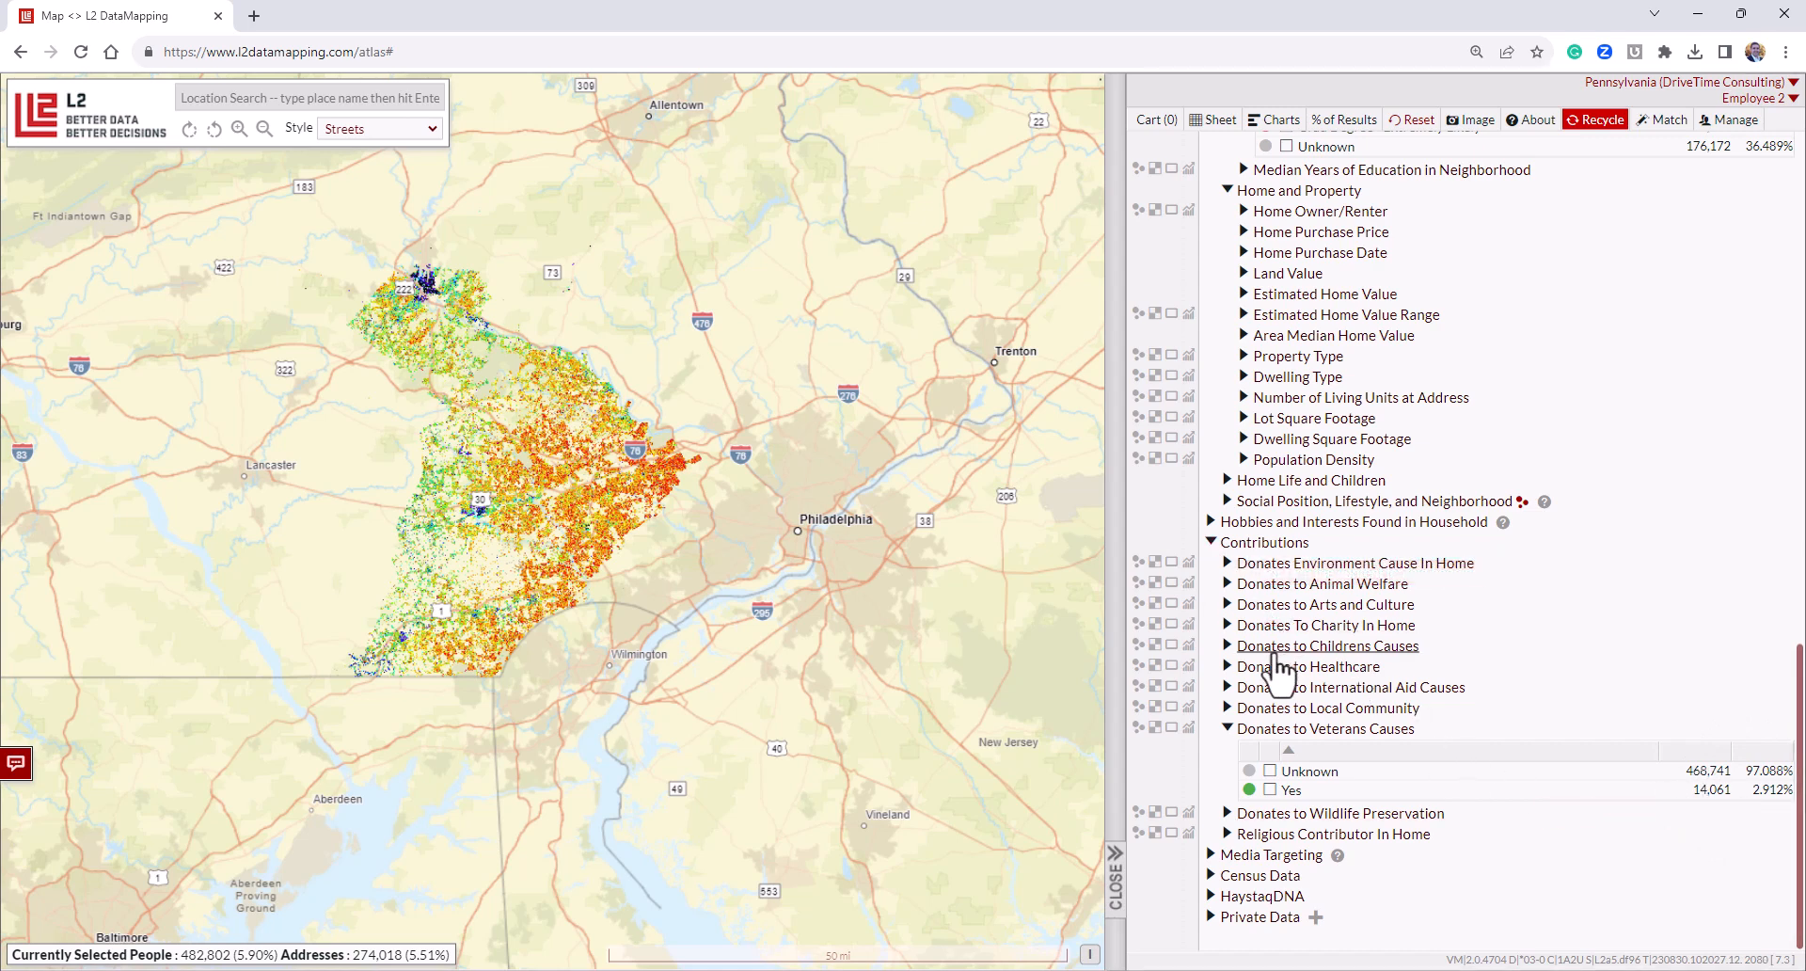
click(1212, 542)
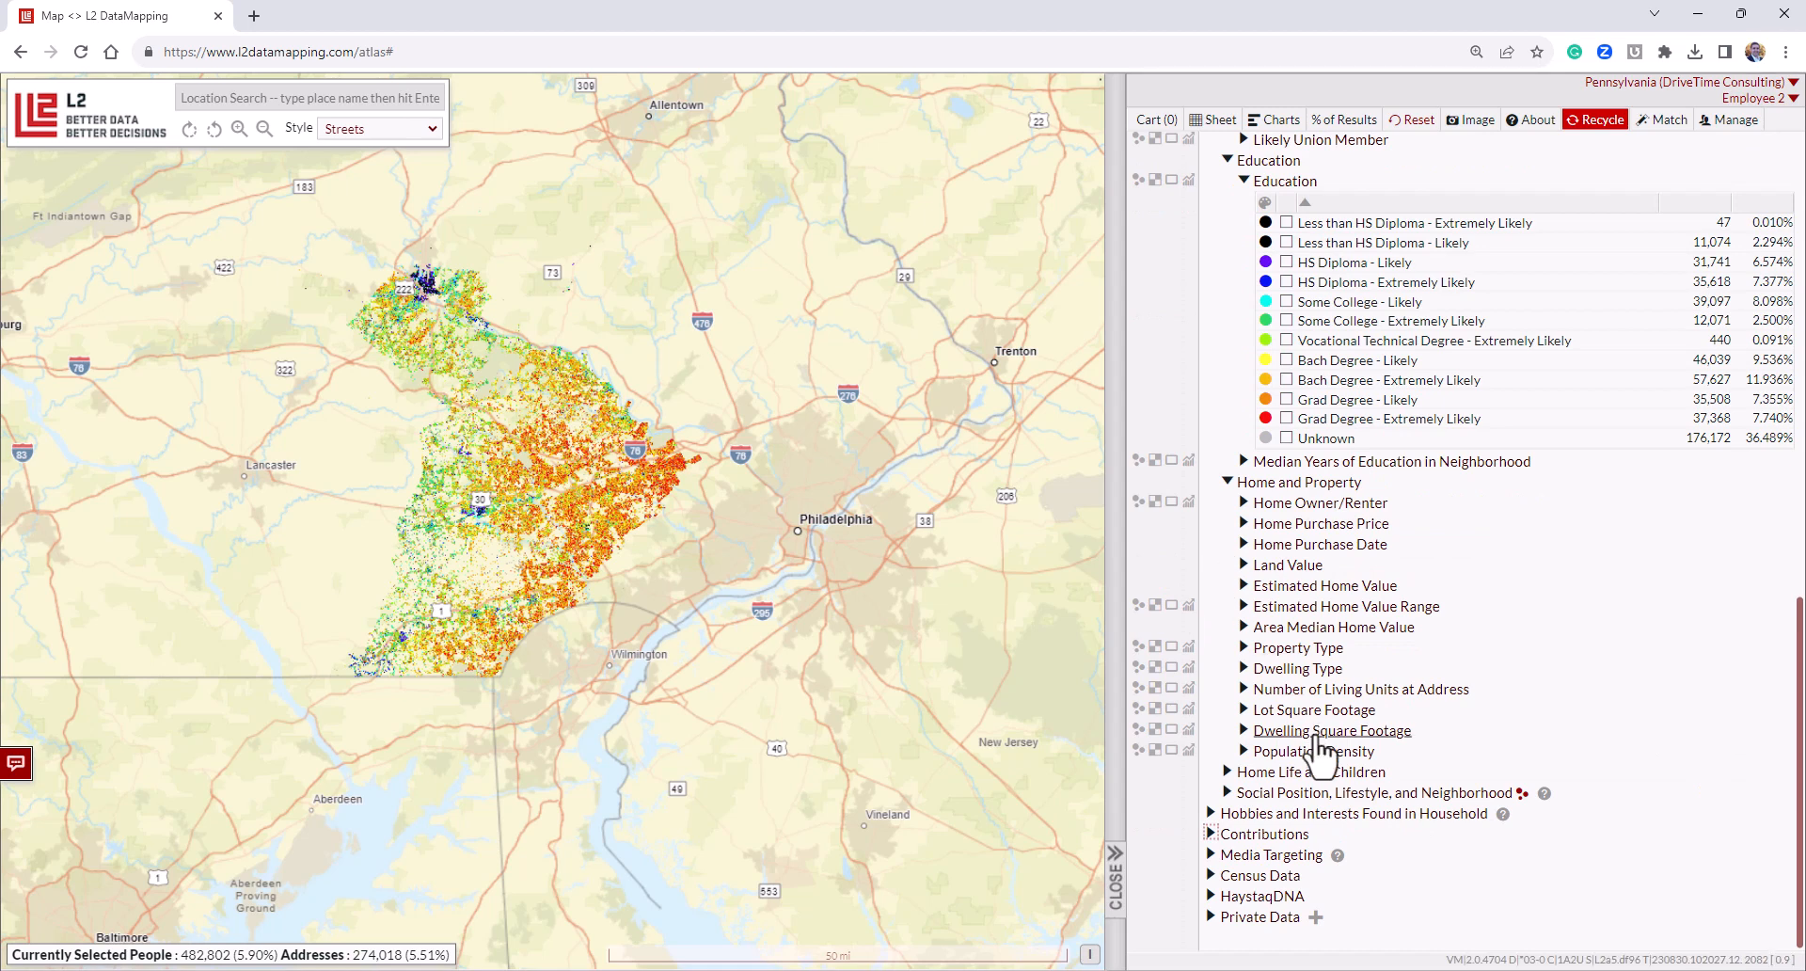
Look over the Media Targeting options and the ACS 2016 5YR PUMA categories under Census Data, collapsing each branch.
click(1212, 854)
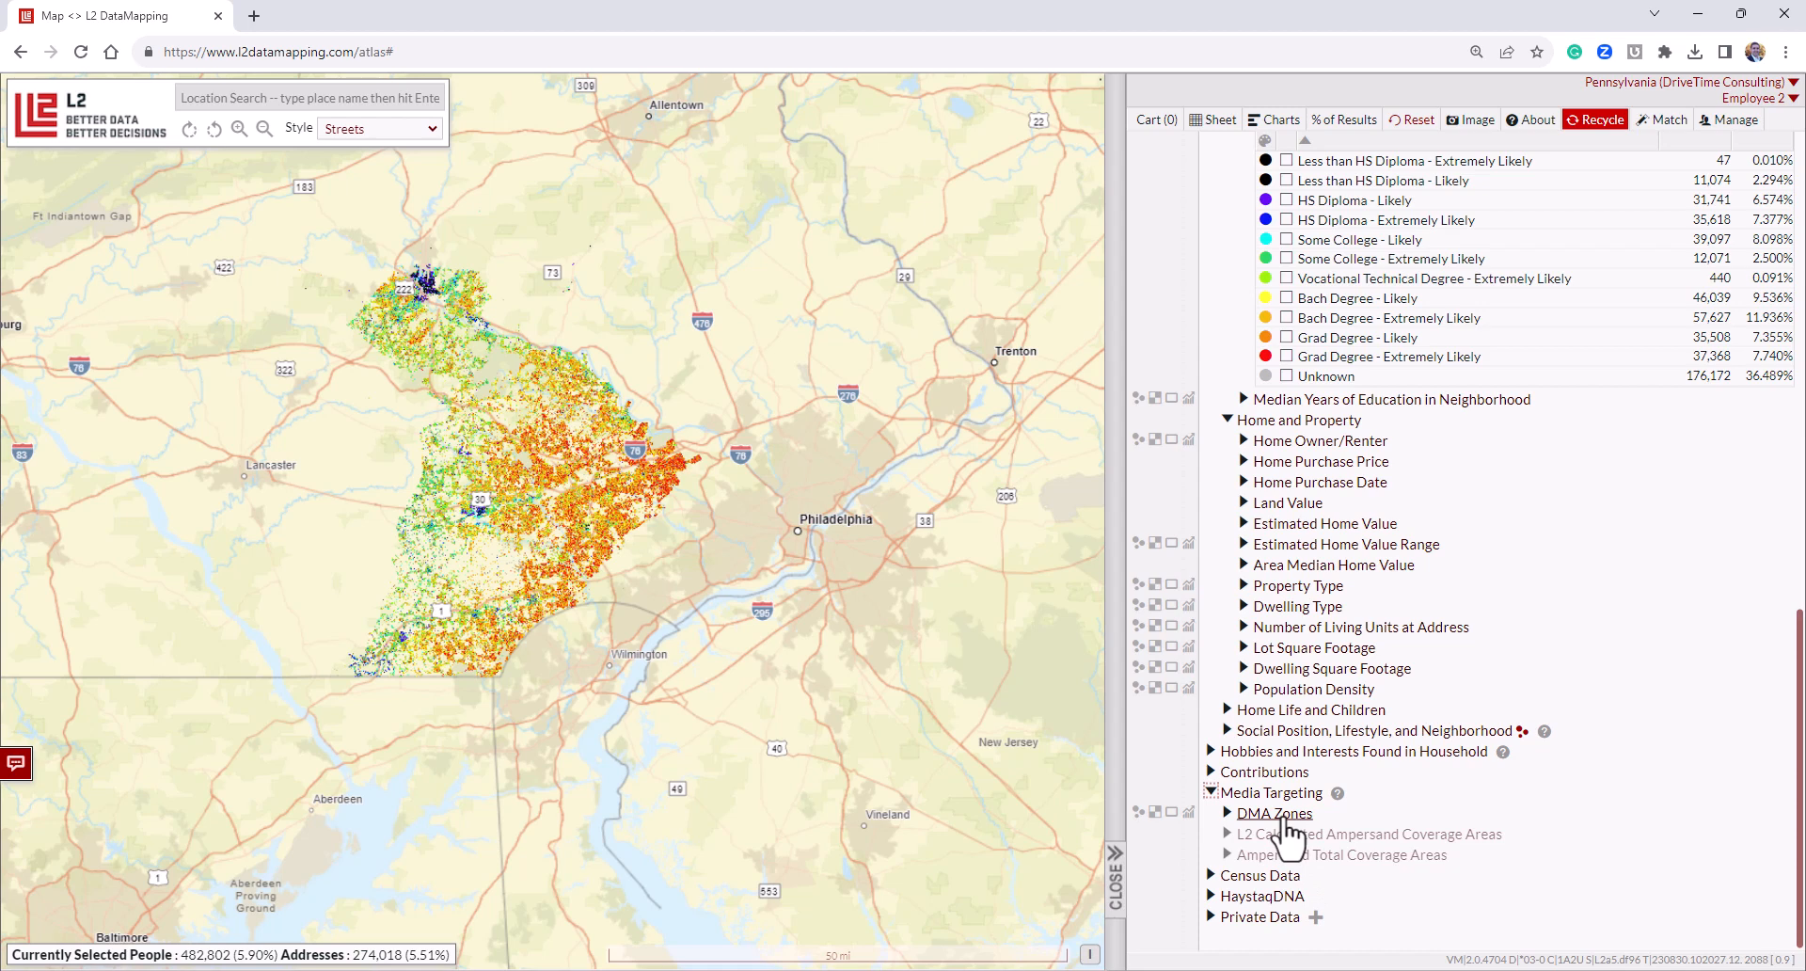
click(1211, 792)
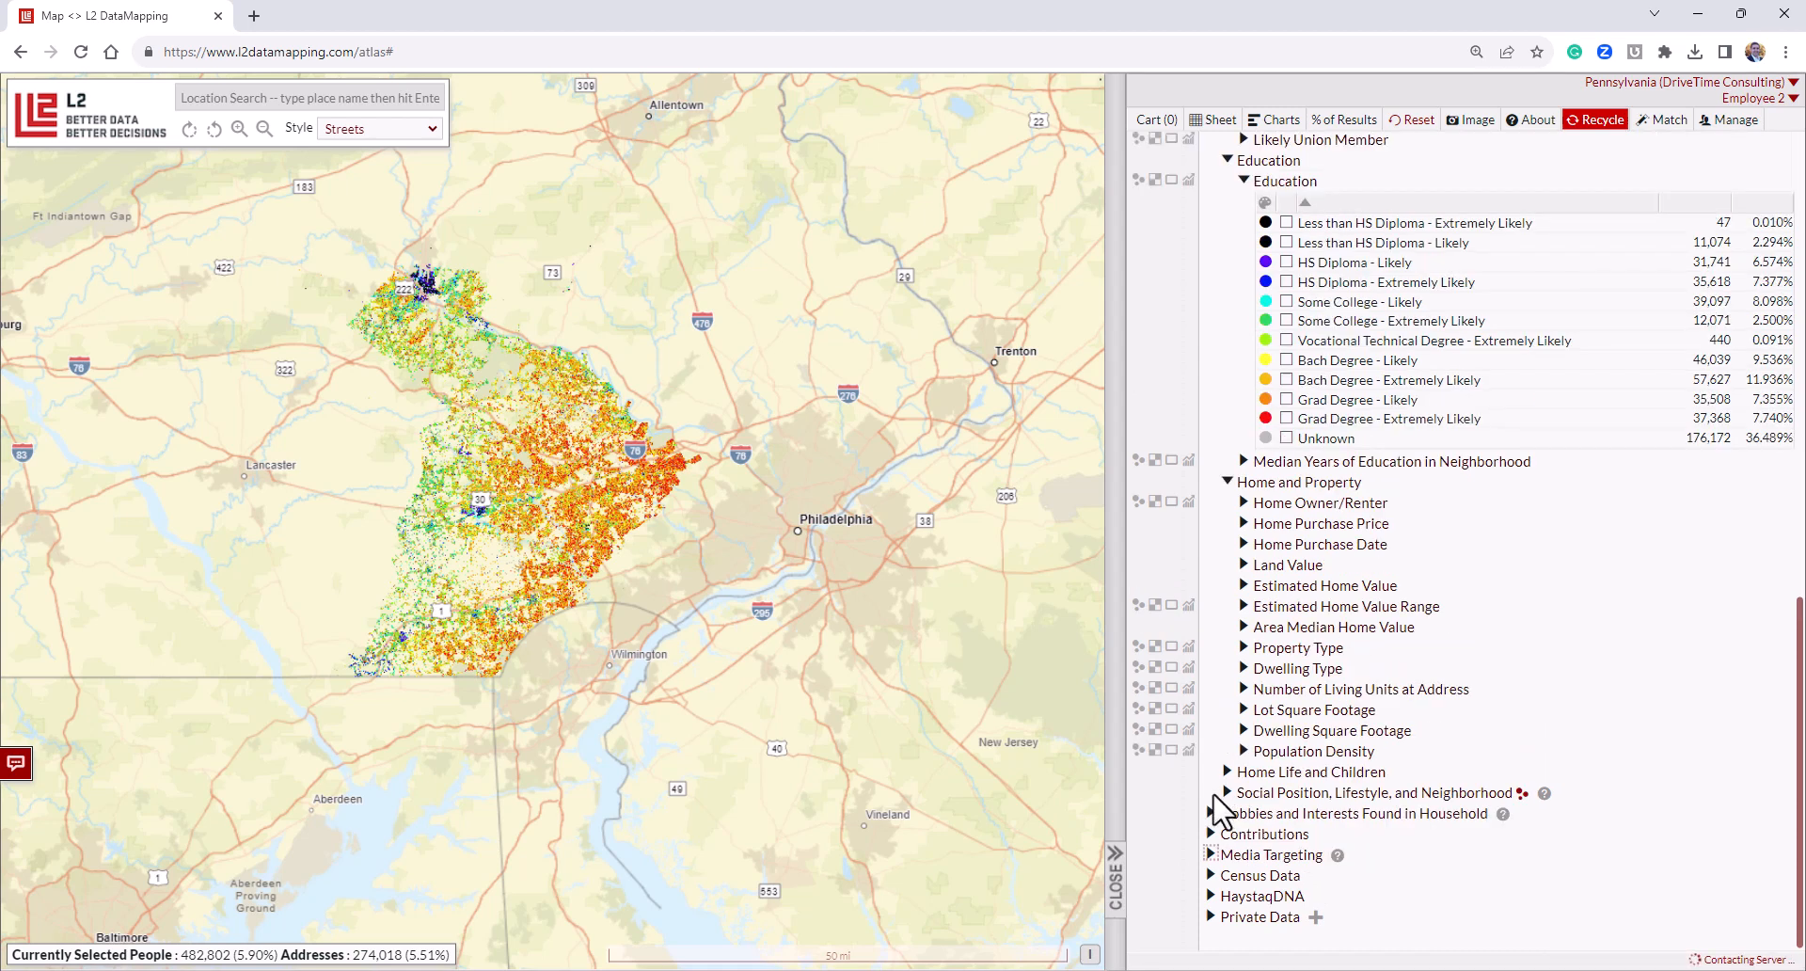
click(1211, 875)
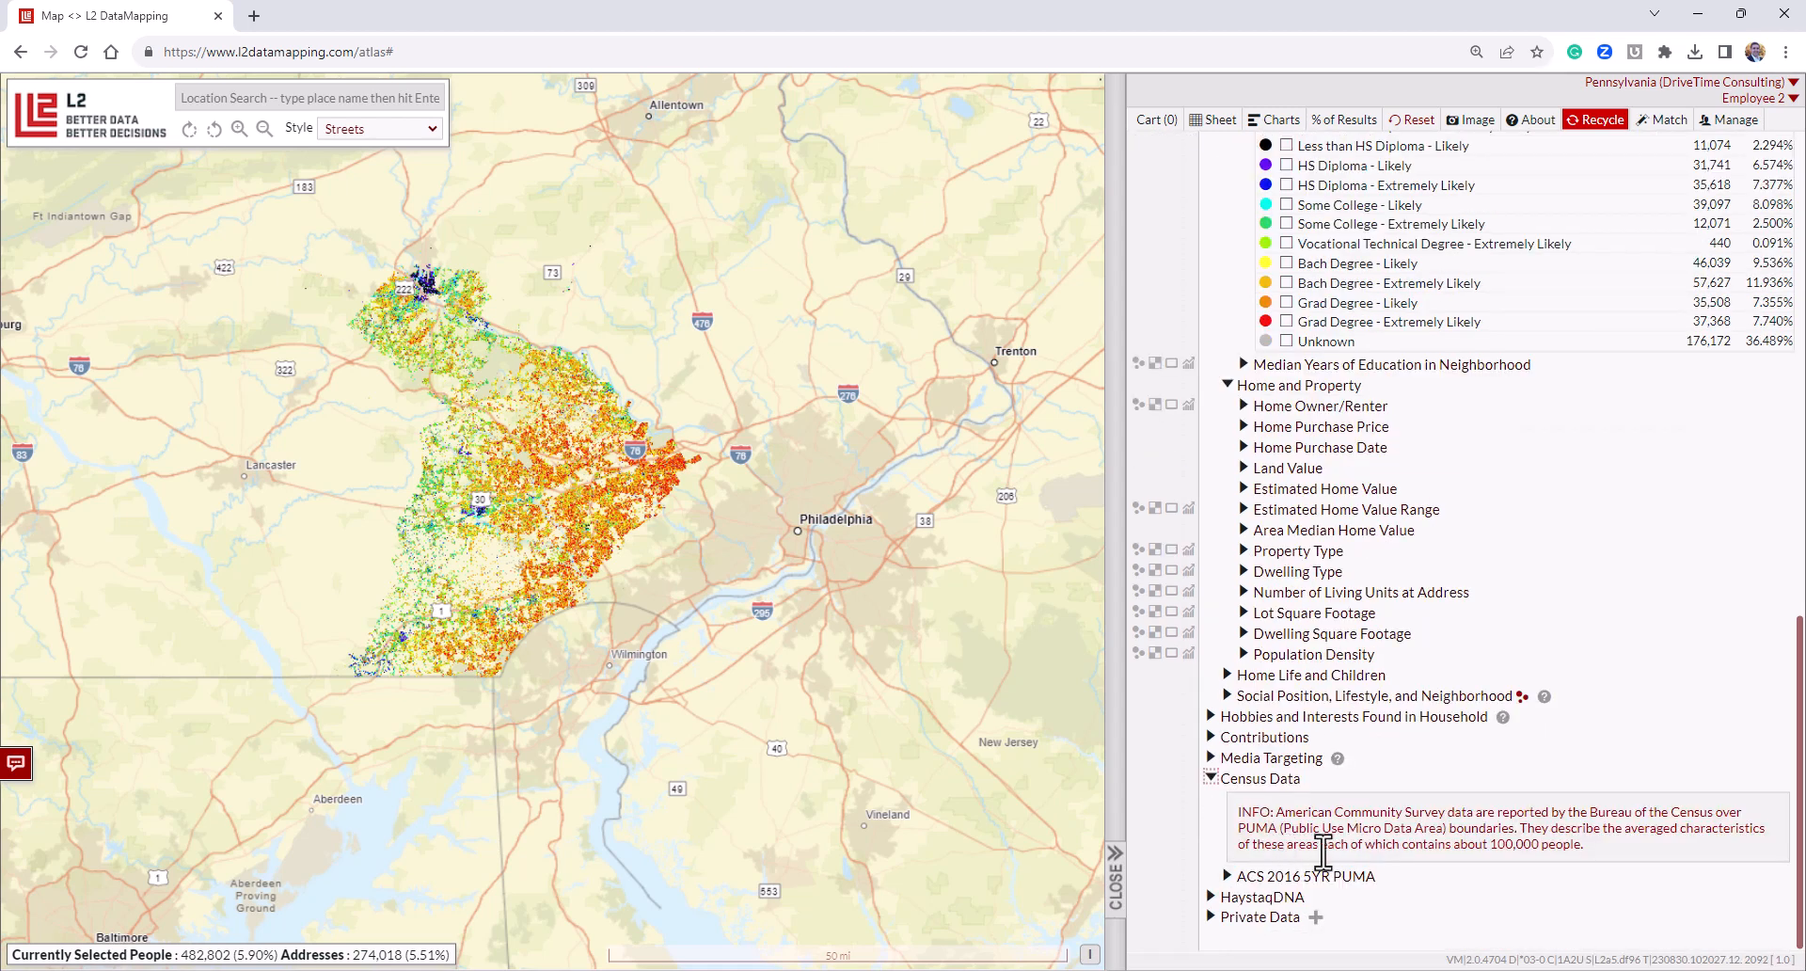
click(1226, 876)
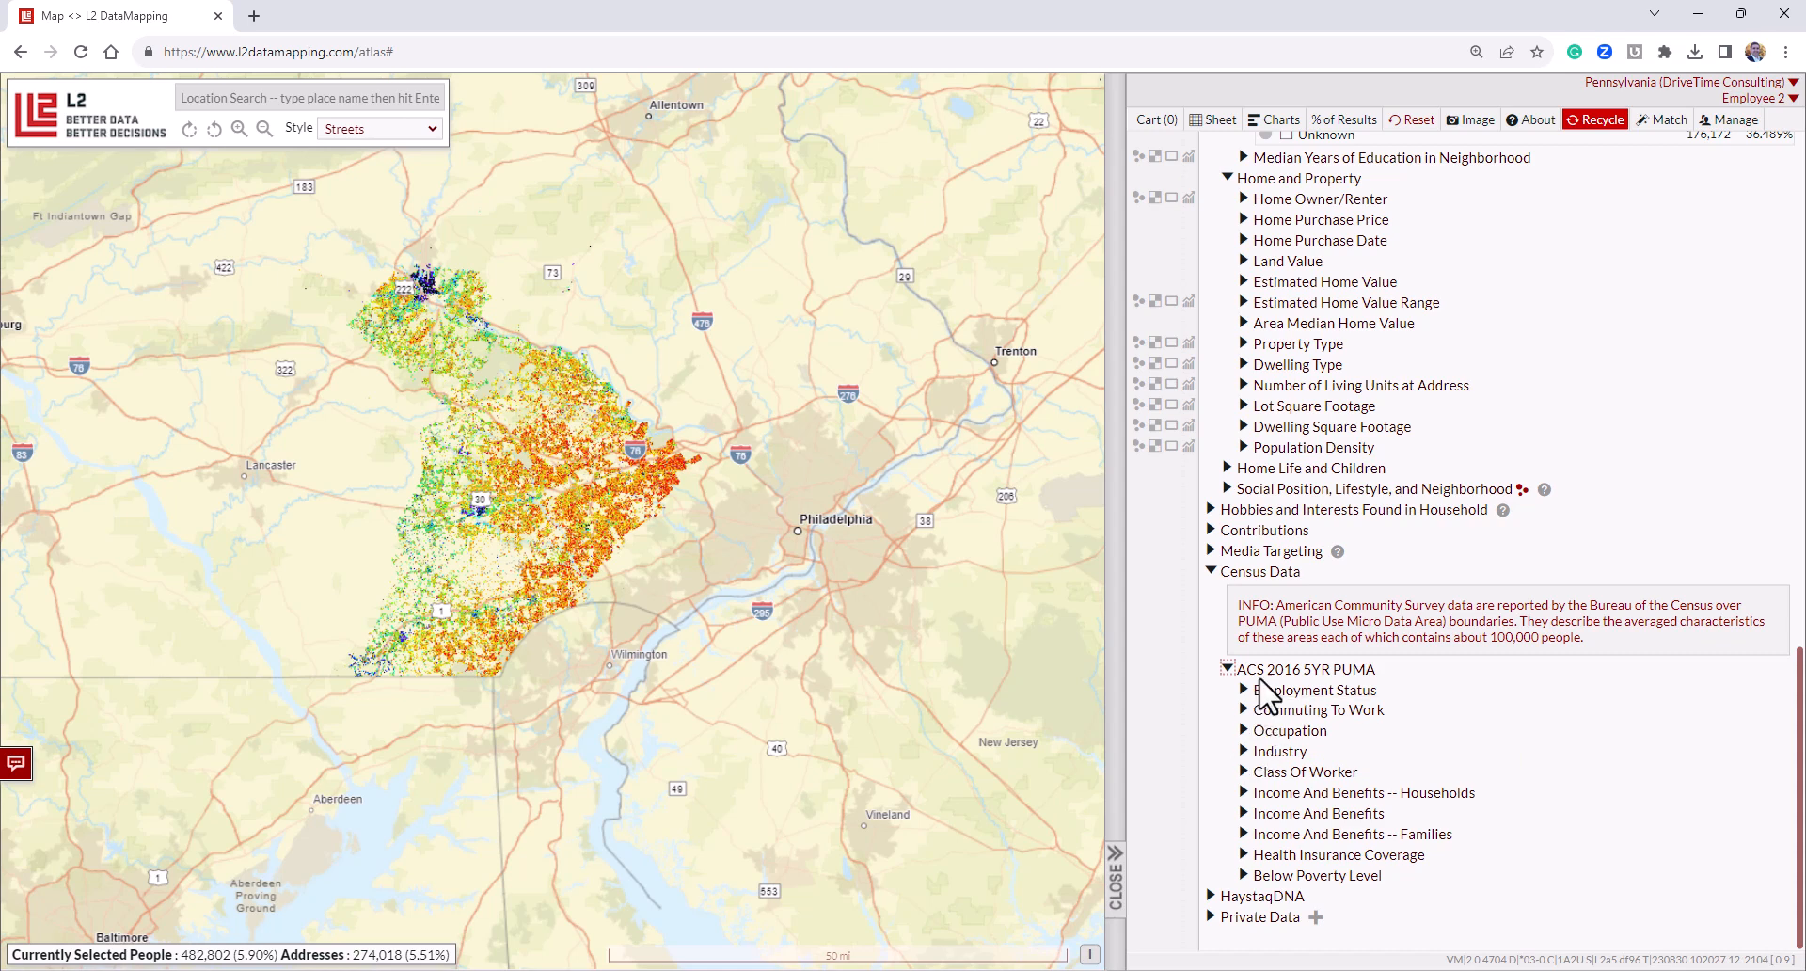
click(1227, 667)
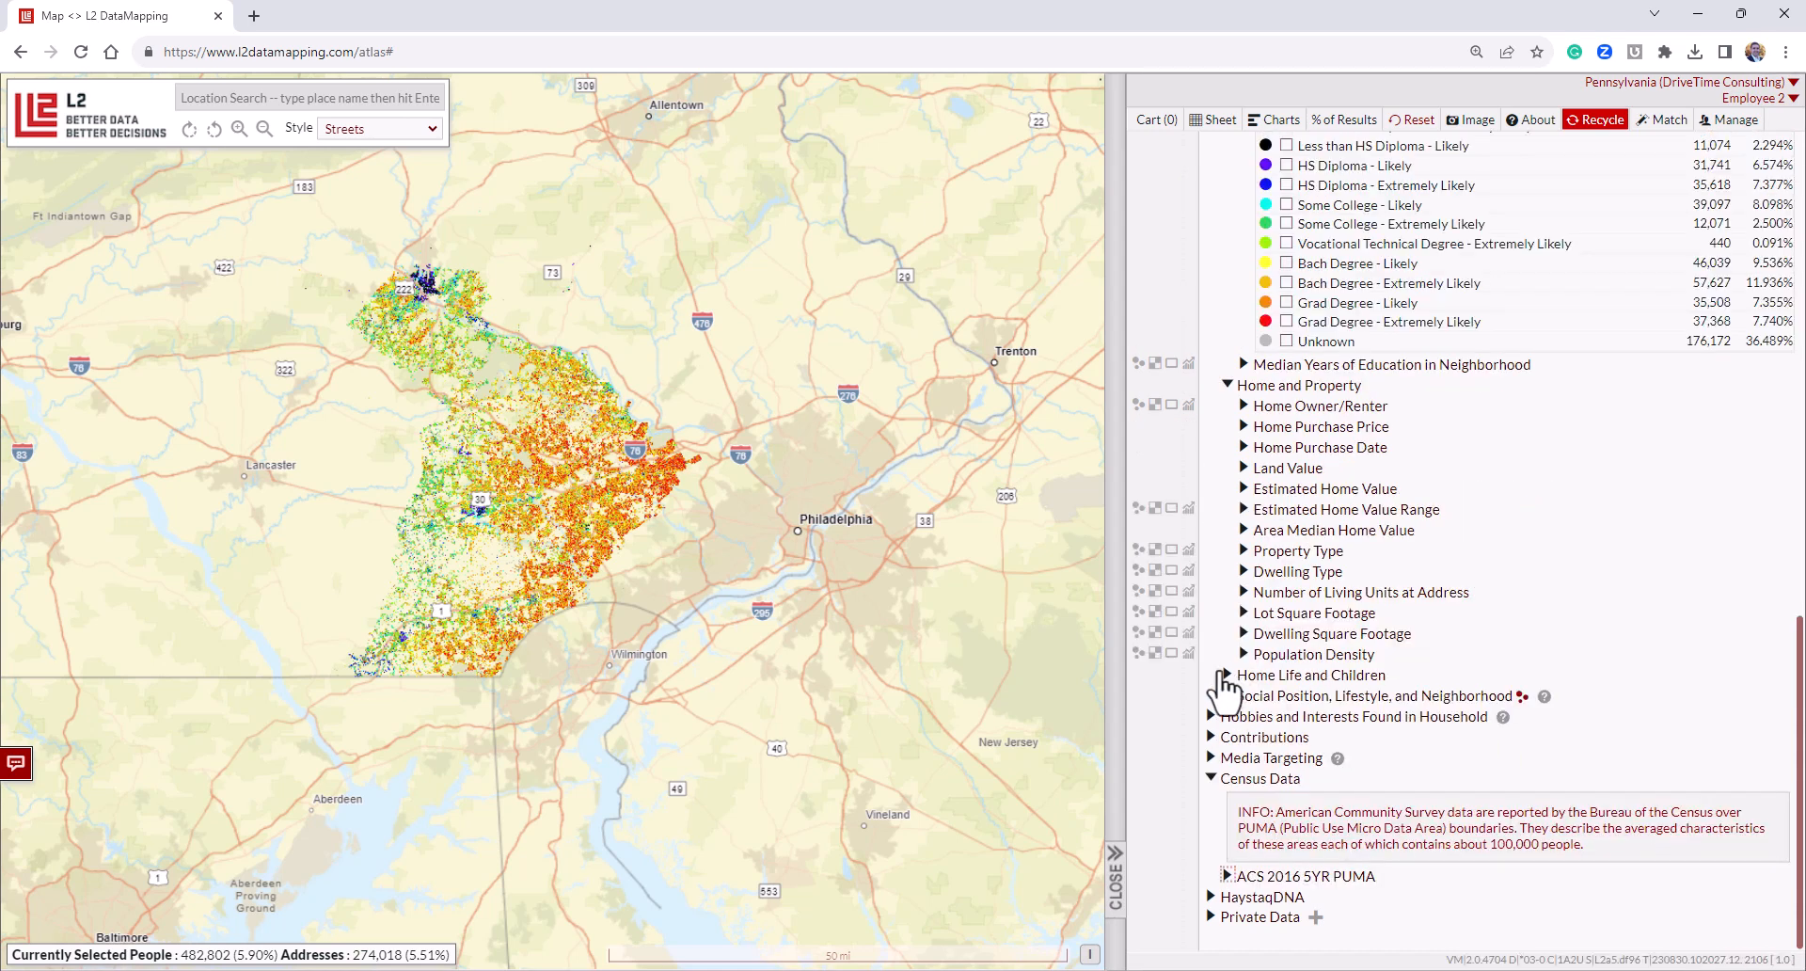
click(1212, 778)
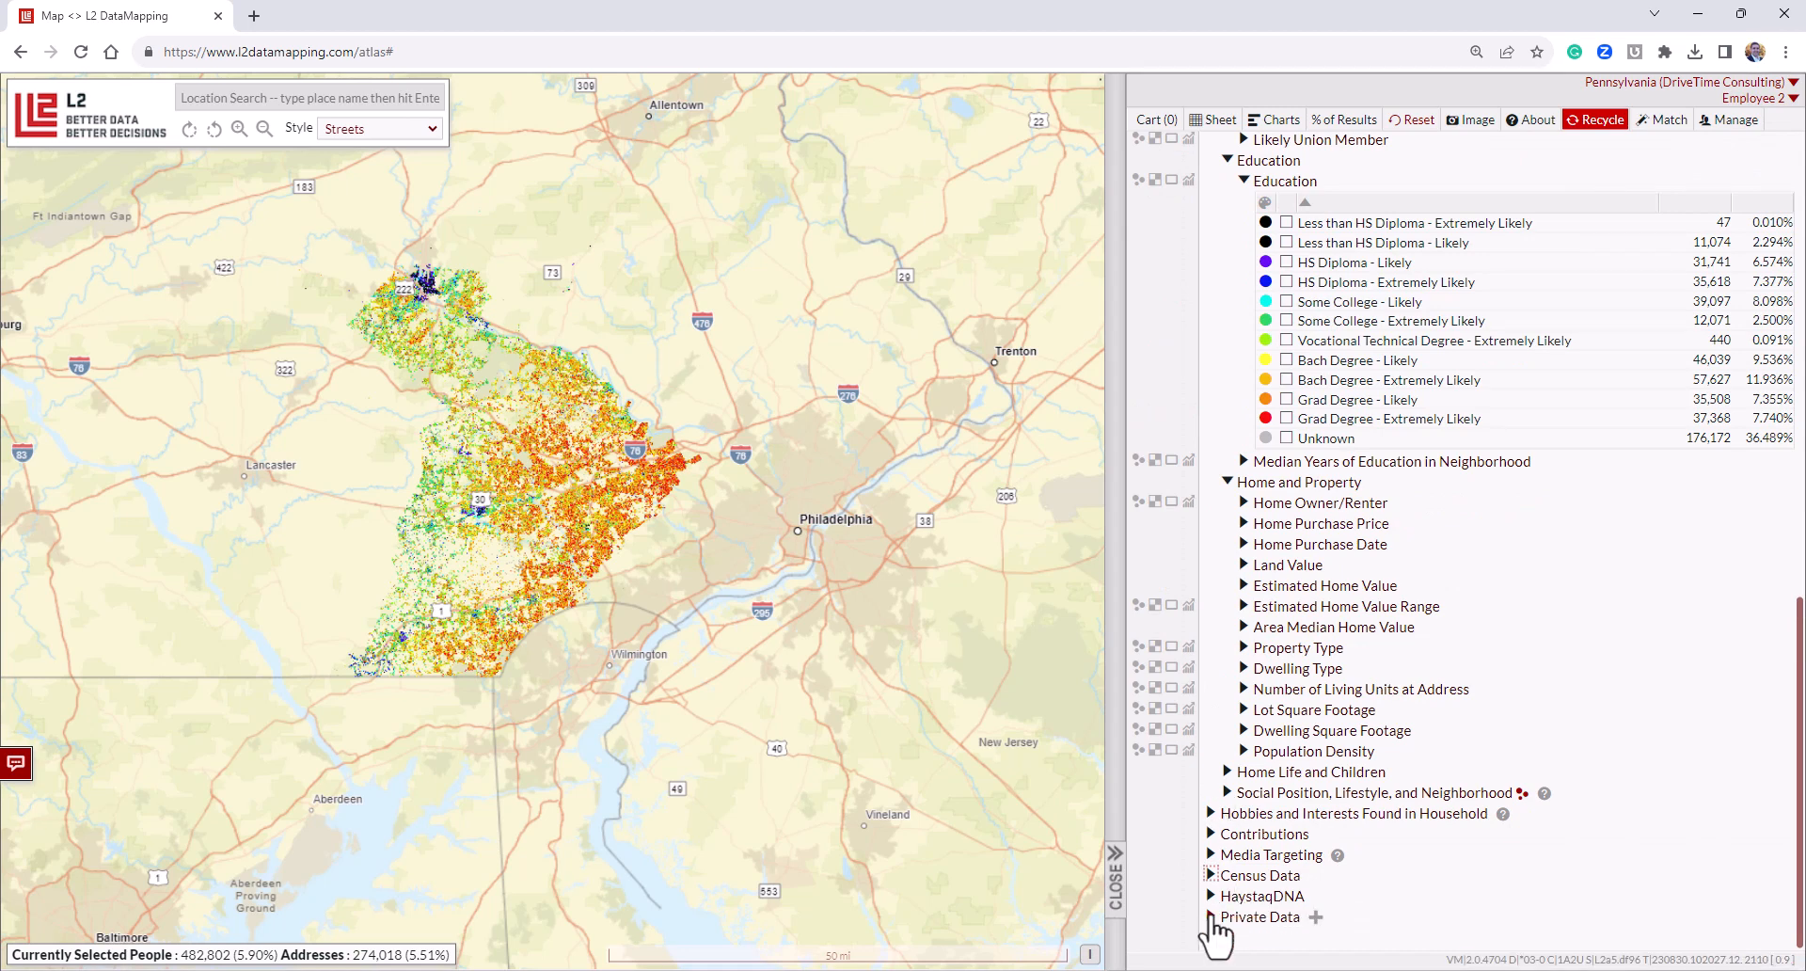
Check the Matched counts for L2 Email Addresses (05/11/2023) under Private Data and collapse the branch.
click(1220, 916)
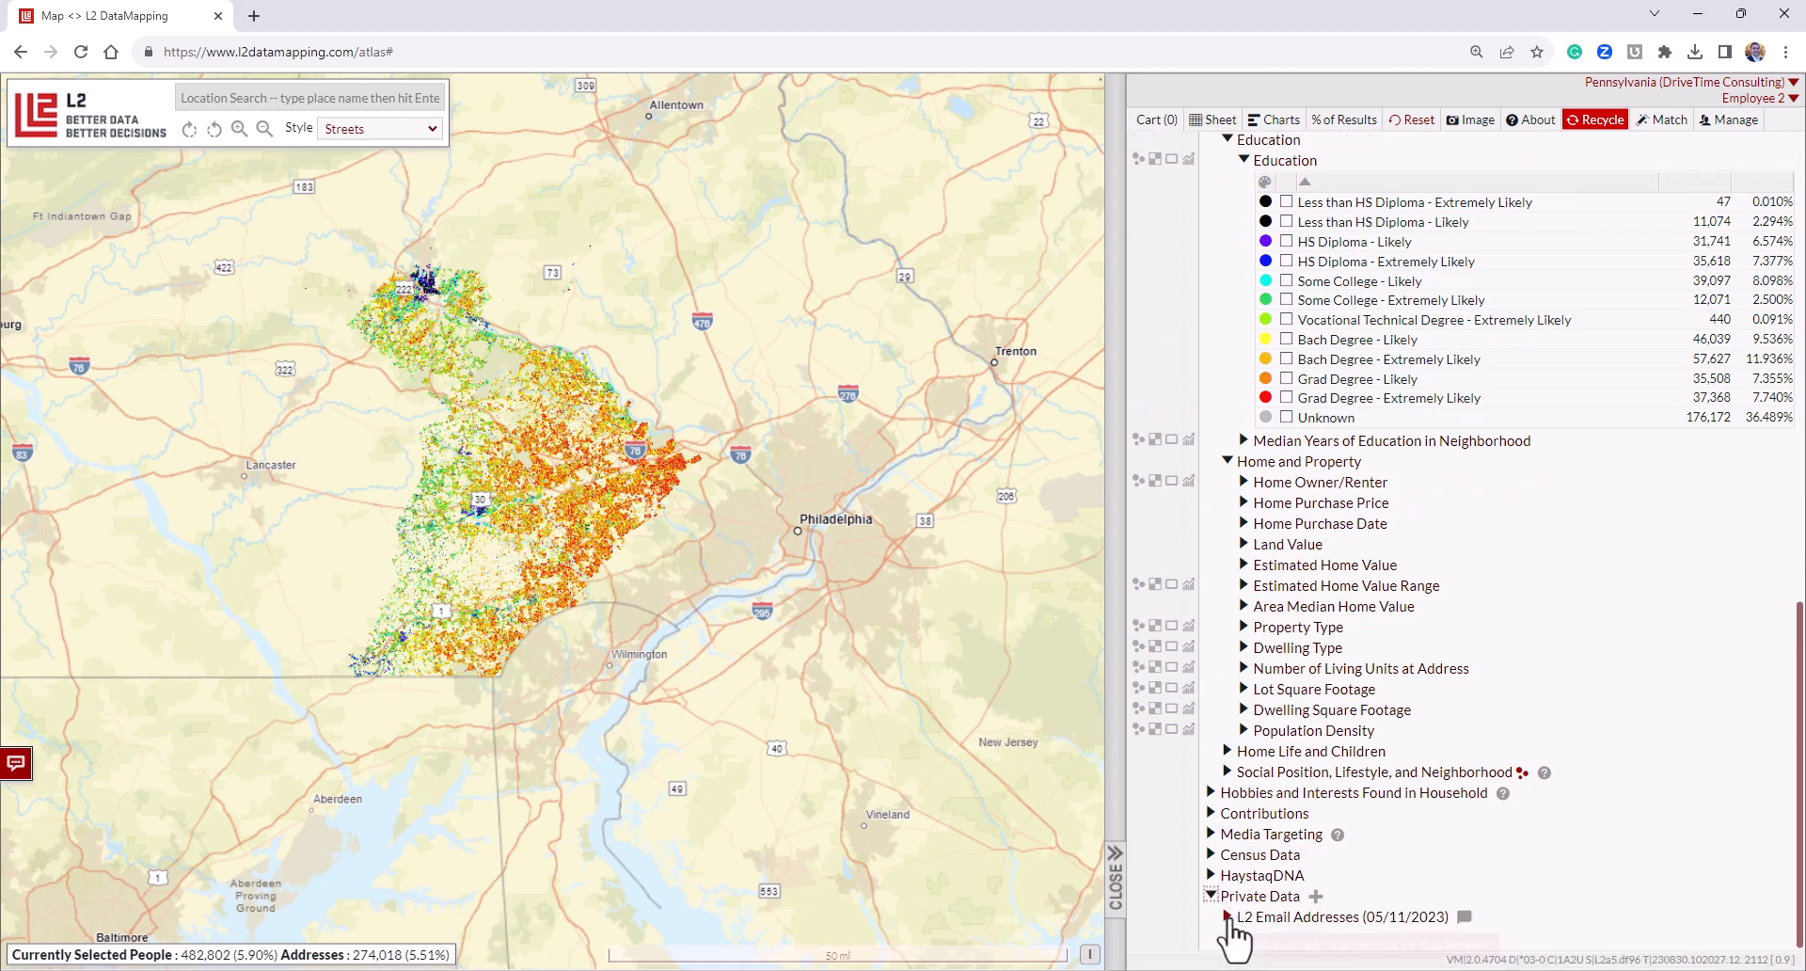
click(1227, 915)
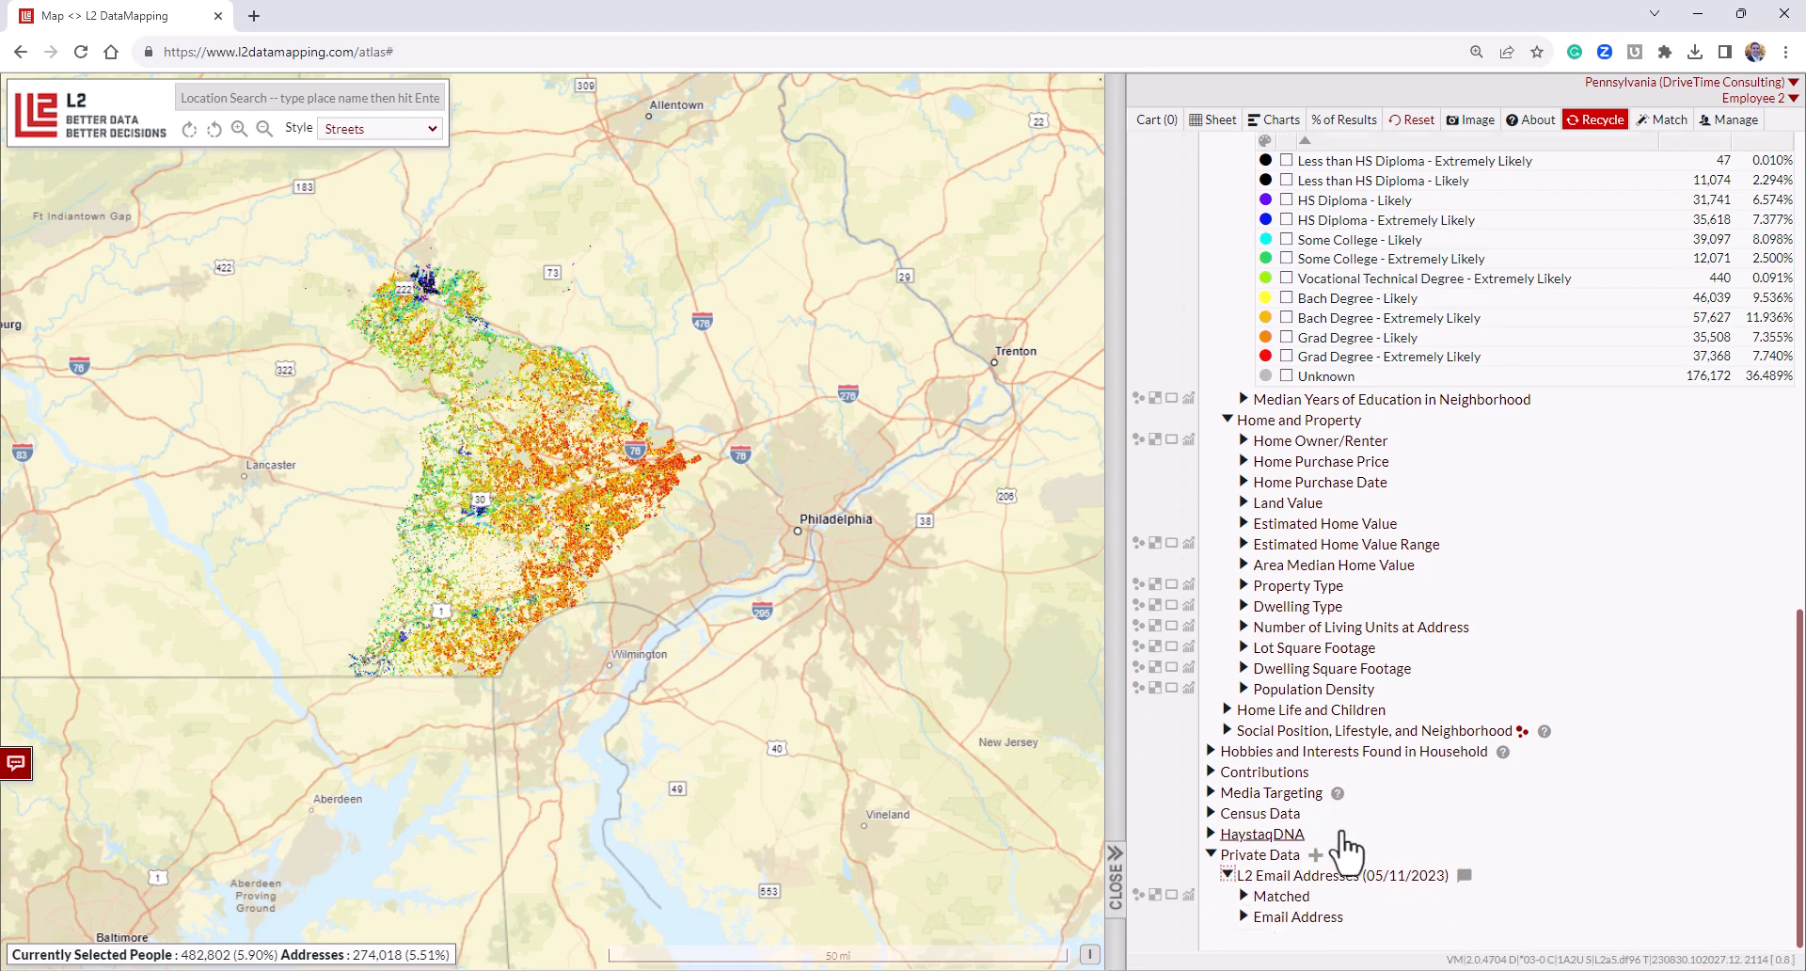
click(1243, 896)
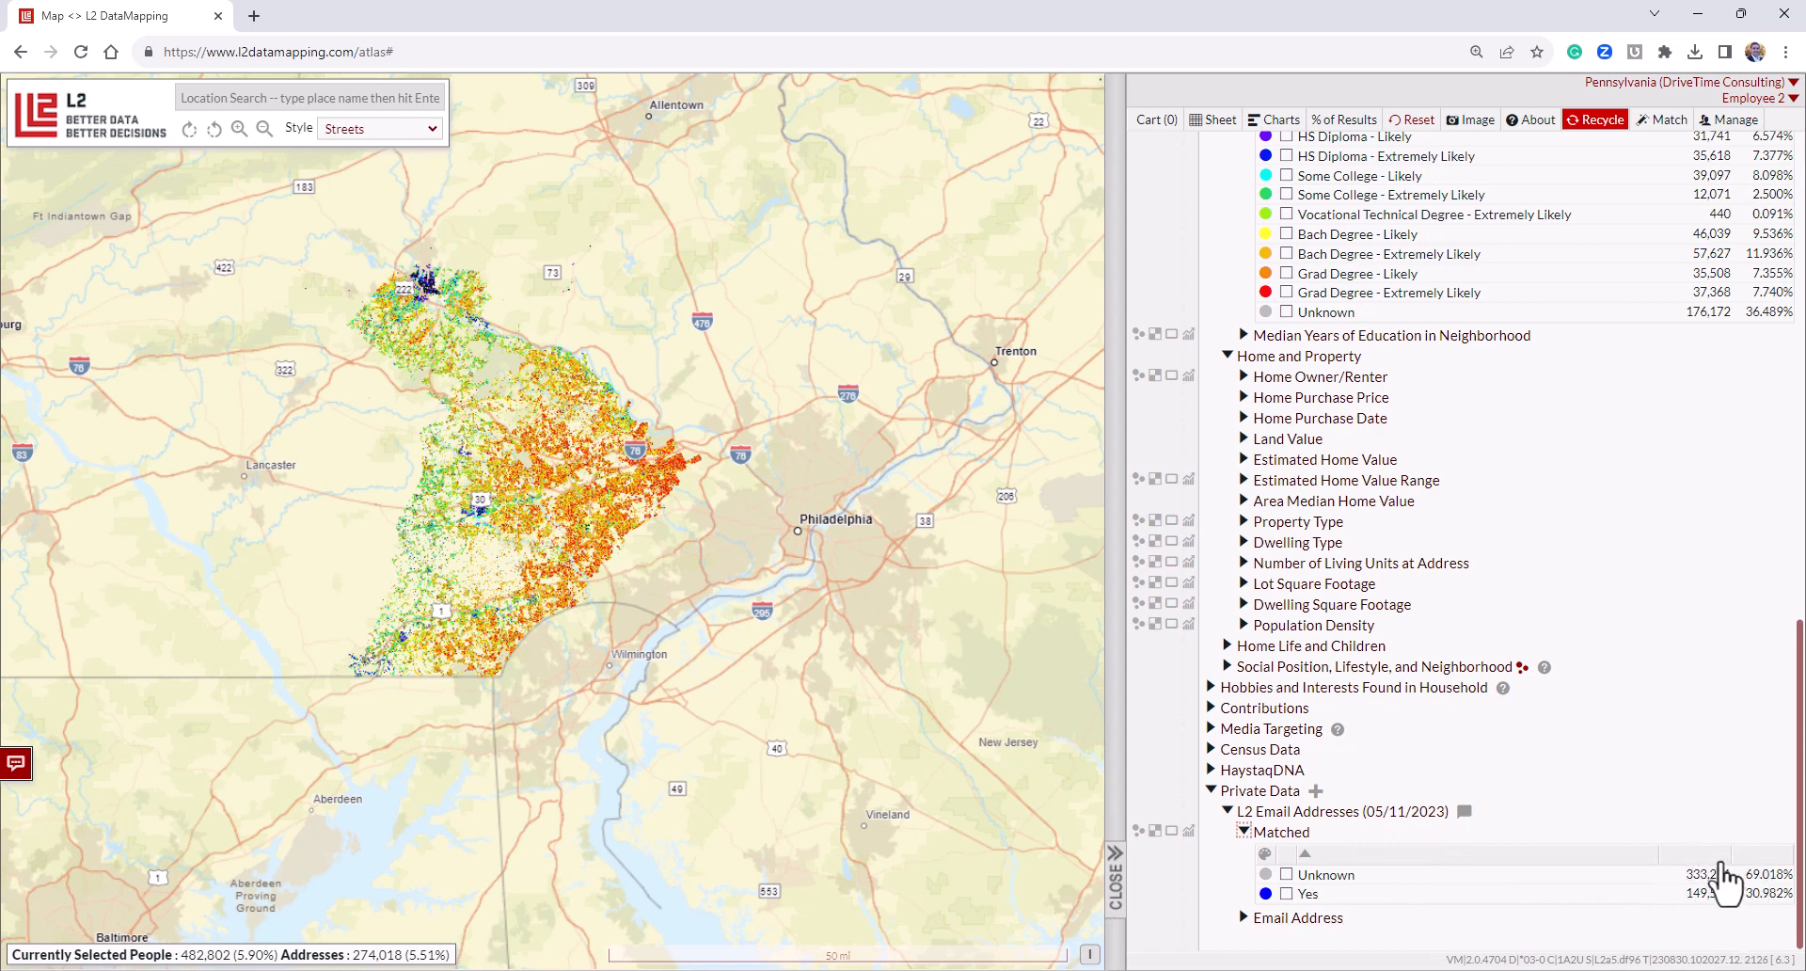
click(1683, 901)
click(1212, 791)
Open HaystaqDNA and review its introduction and the list of HaystaqDNA Flags categories.
click(1260, 890)
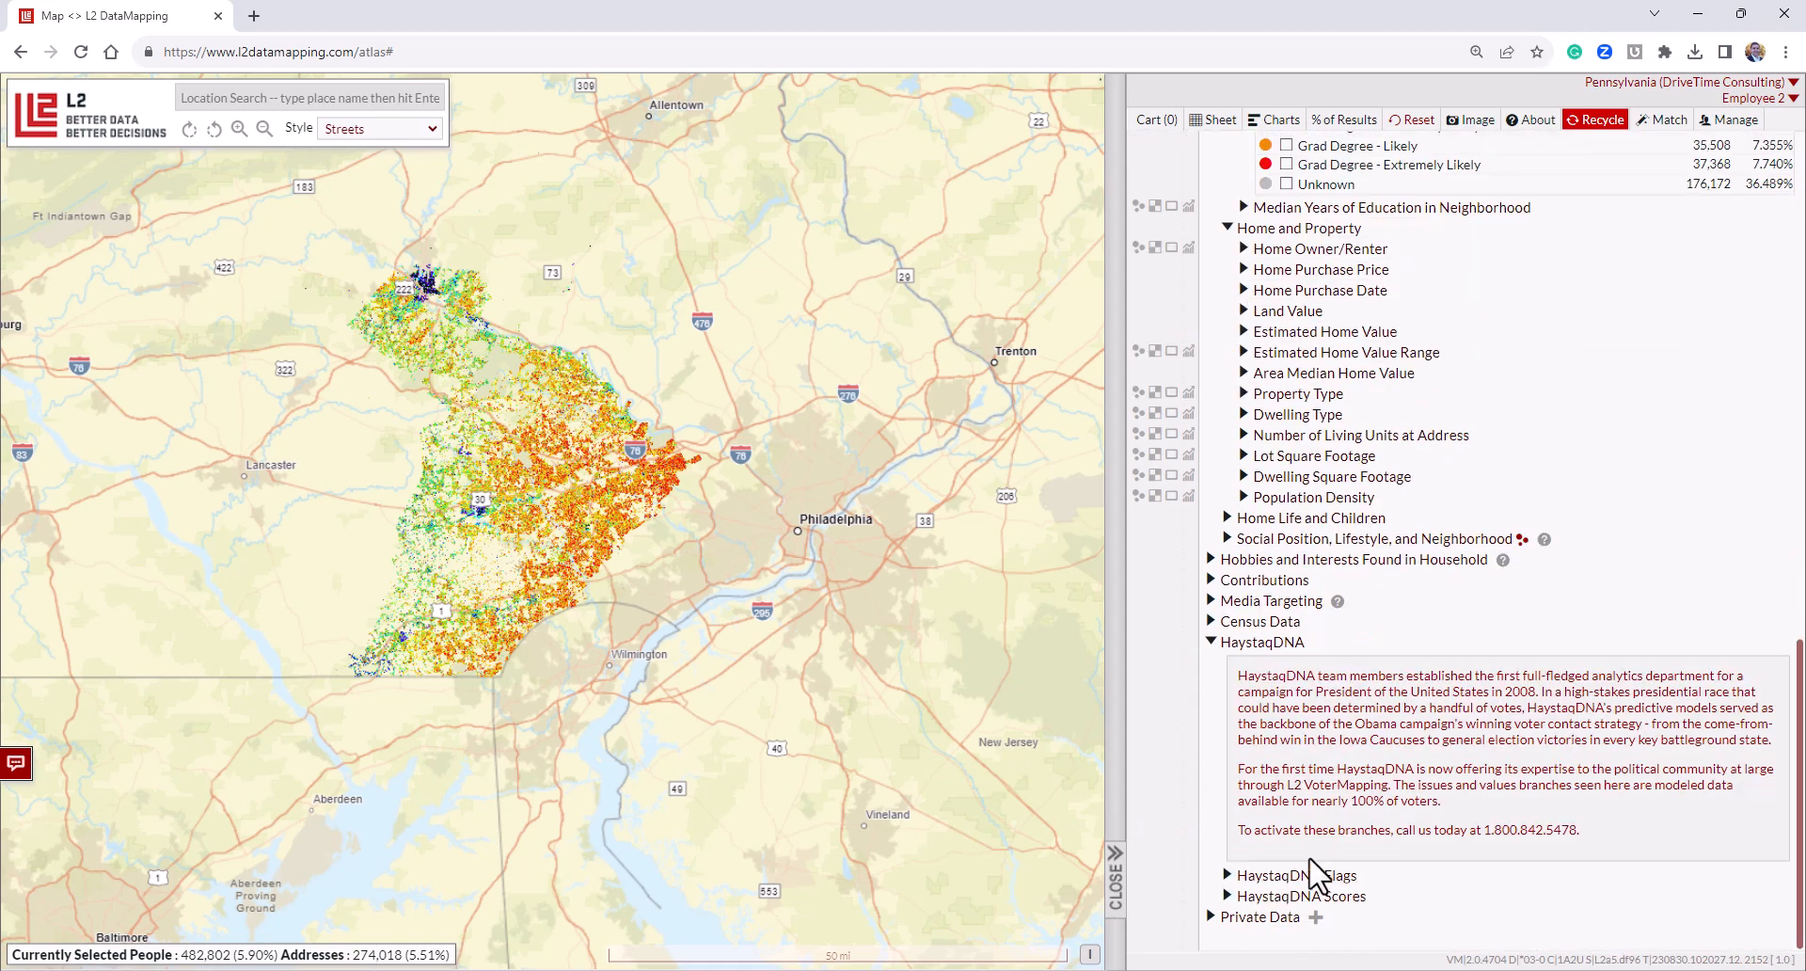
click(1314, 875)
scroll(1298, 828, down, 5)
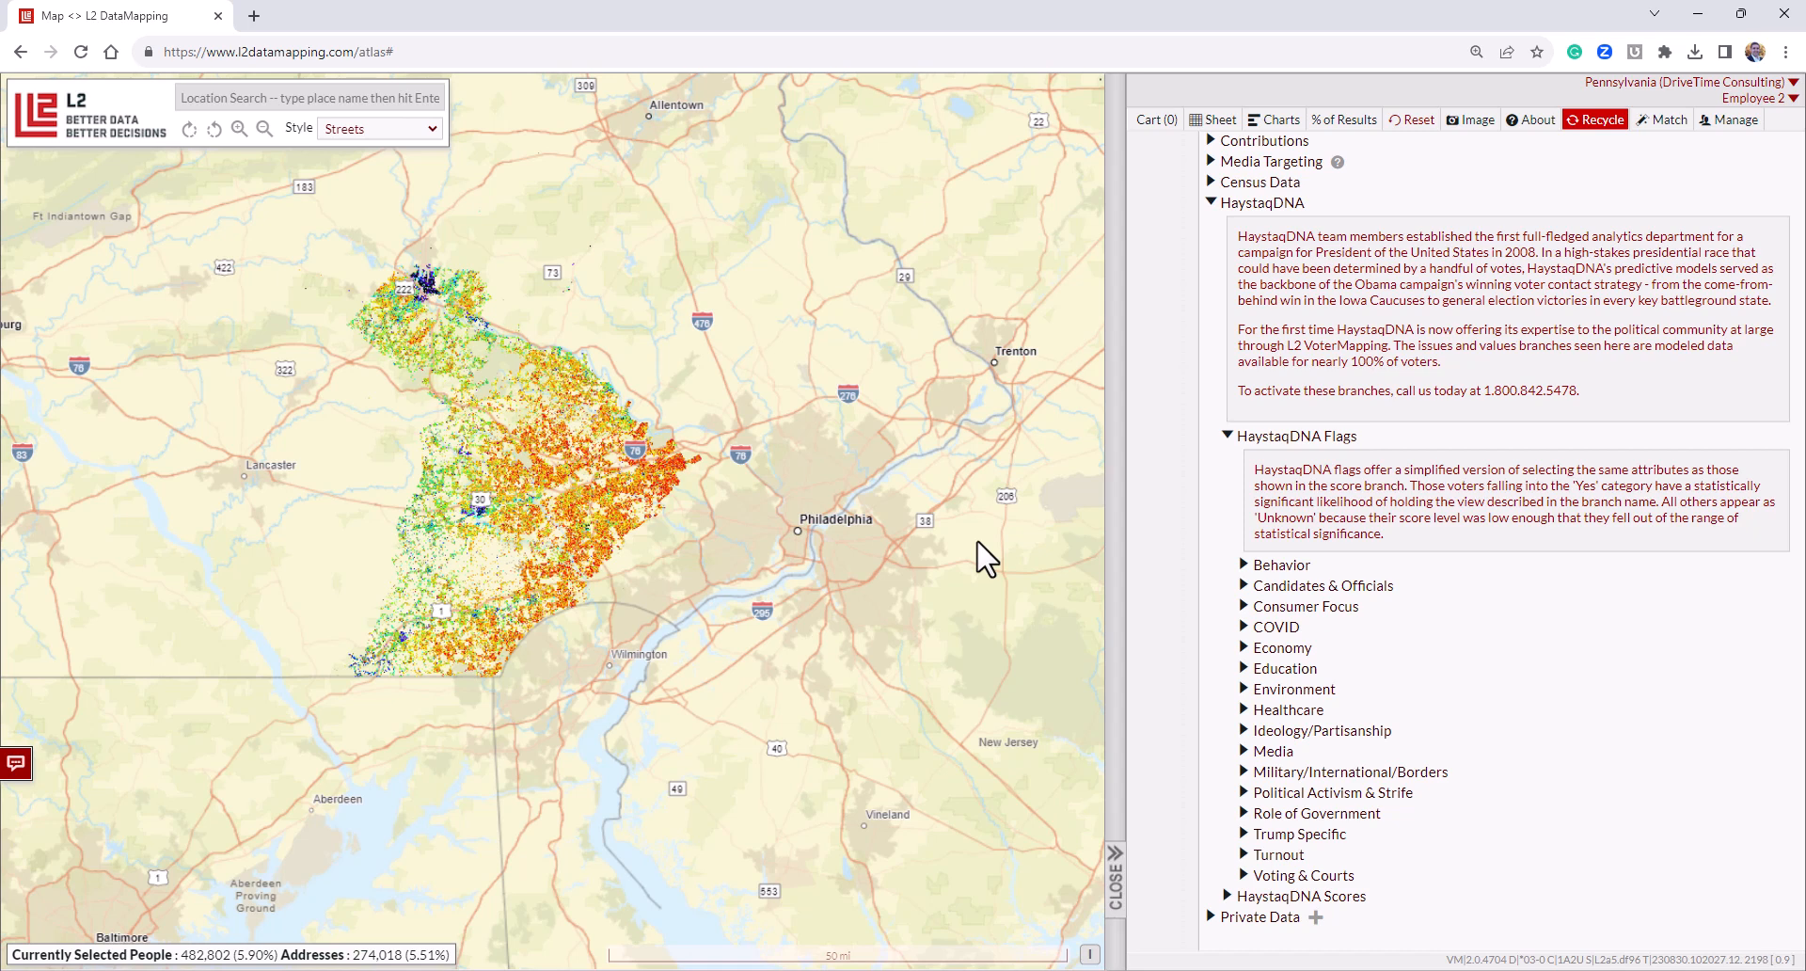
Open the Climate Change flag under Environment, try filtering to Nonbeliever, and clear that filter.
click(1283, 690)
scroll(1316, 696, down, 1)
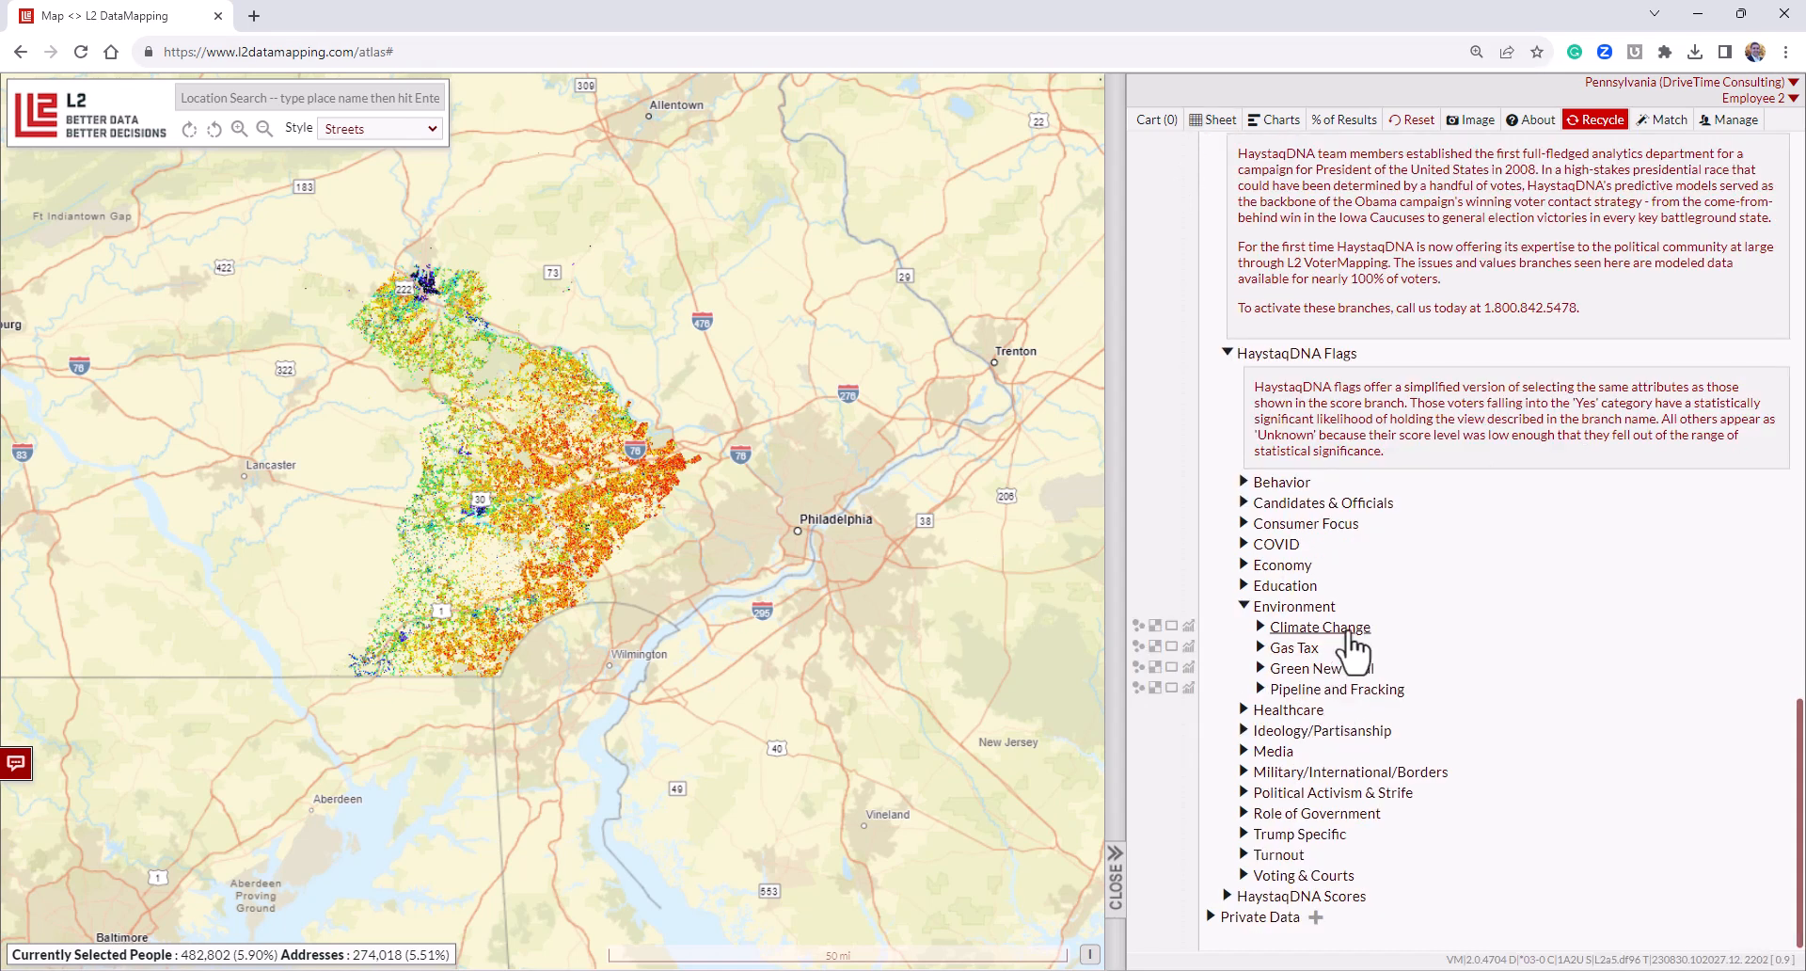
click(1347, 630)
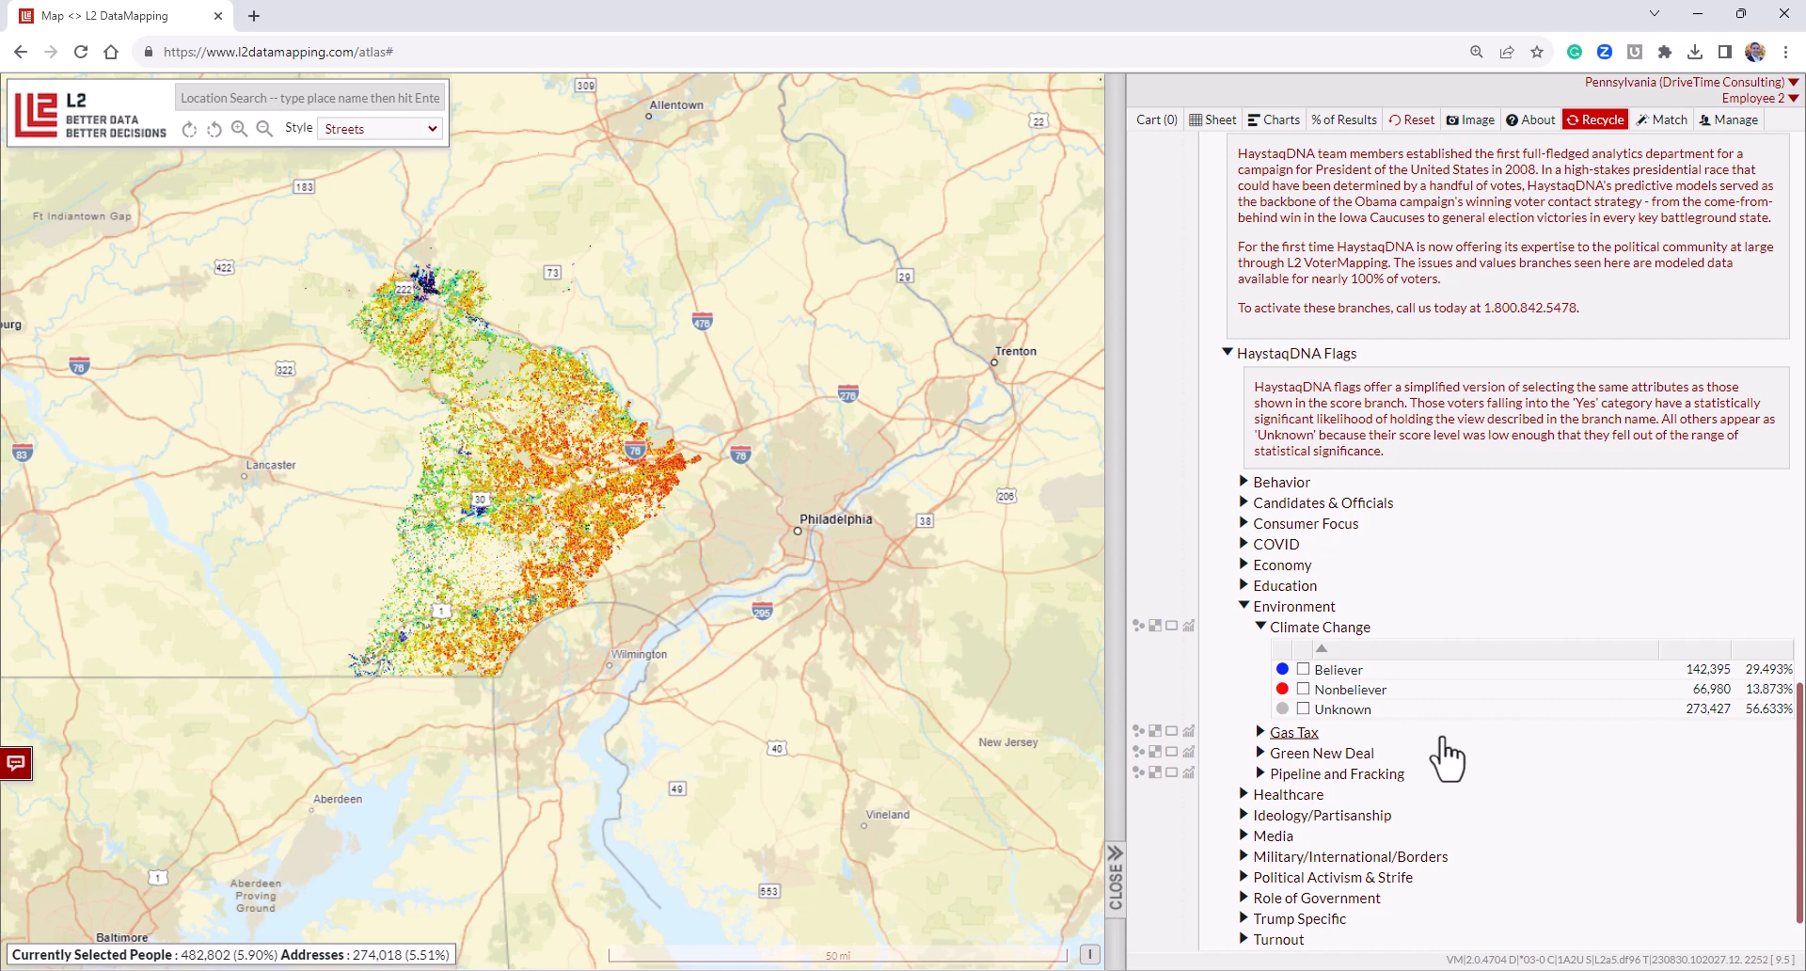
click(1321, 691)
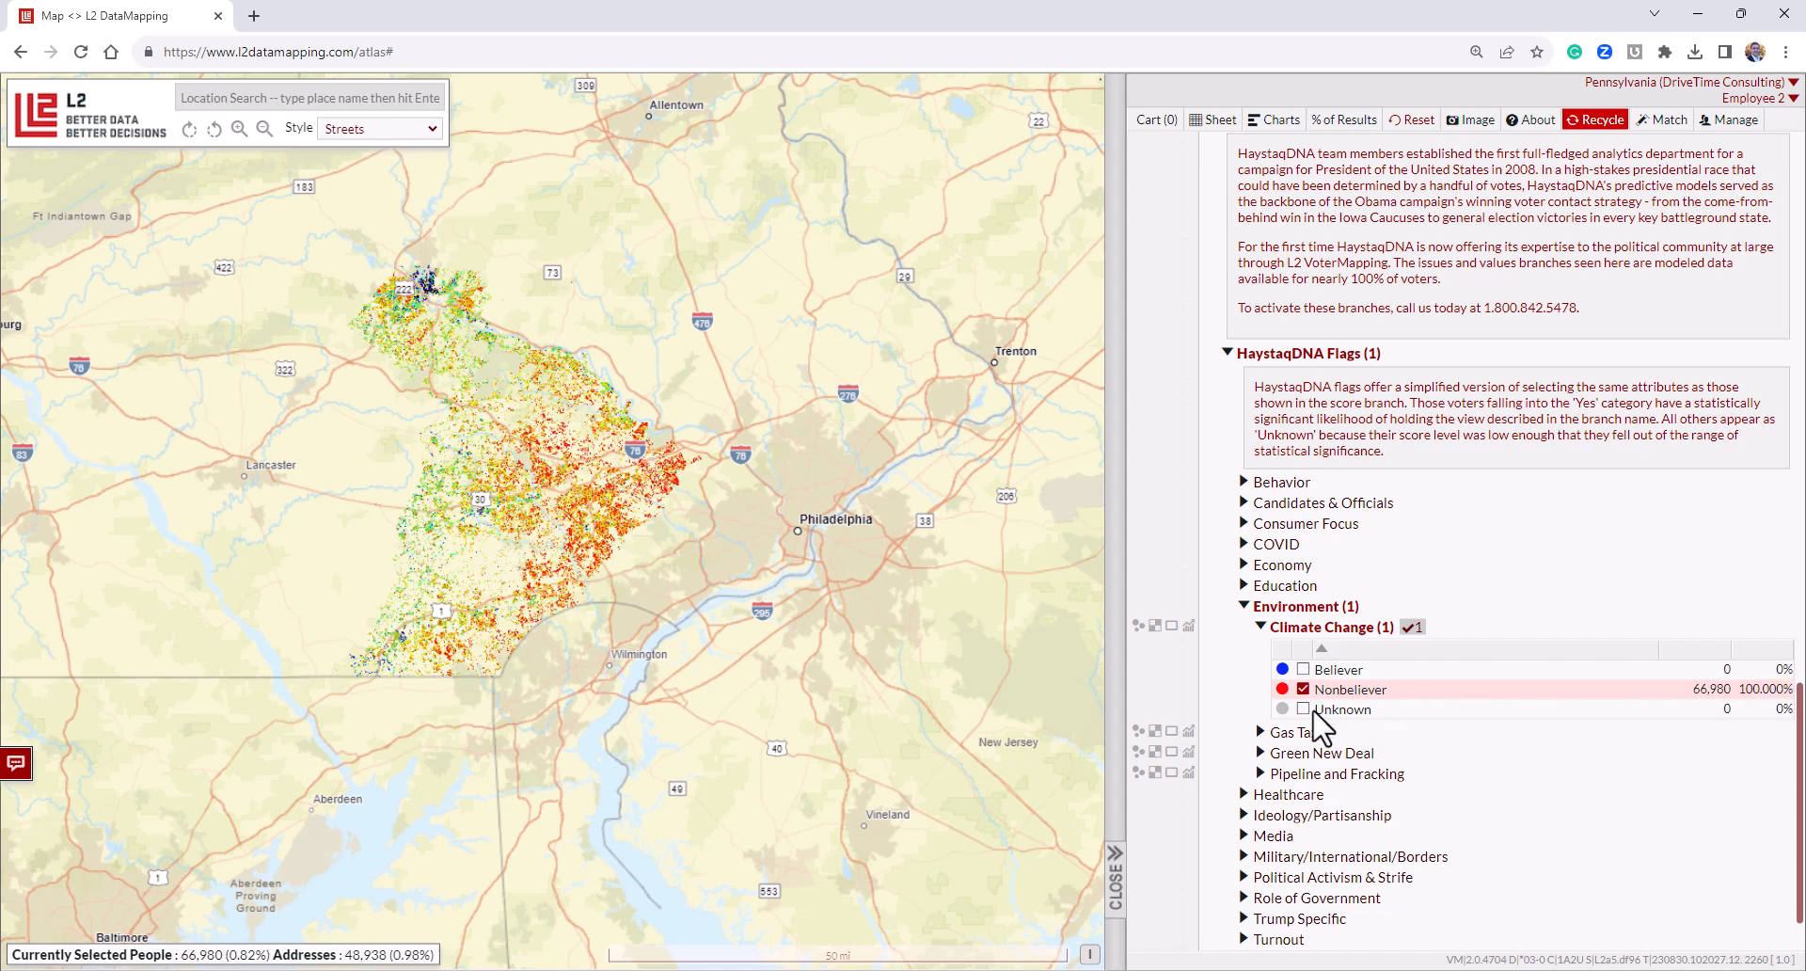
click(1303, 688)
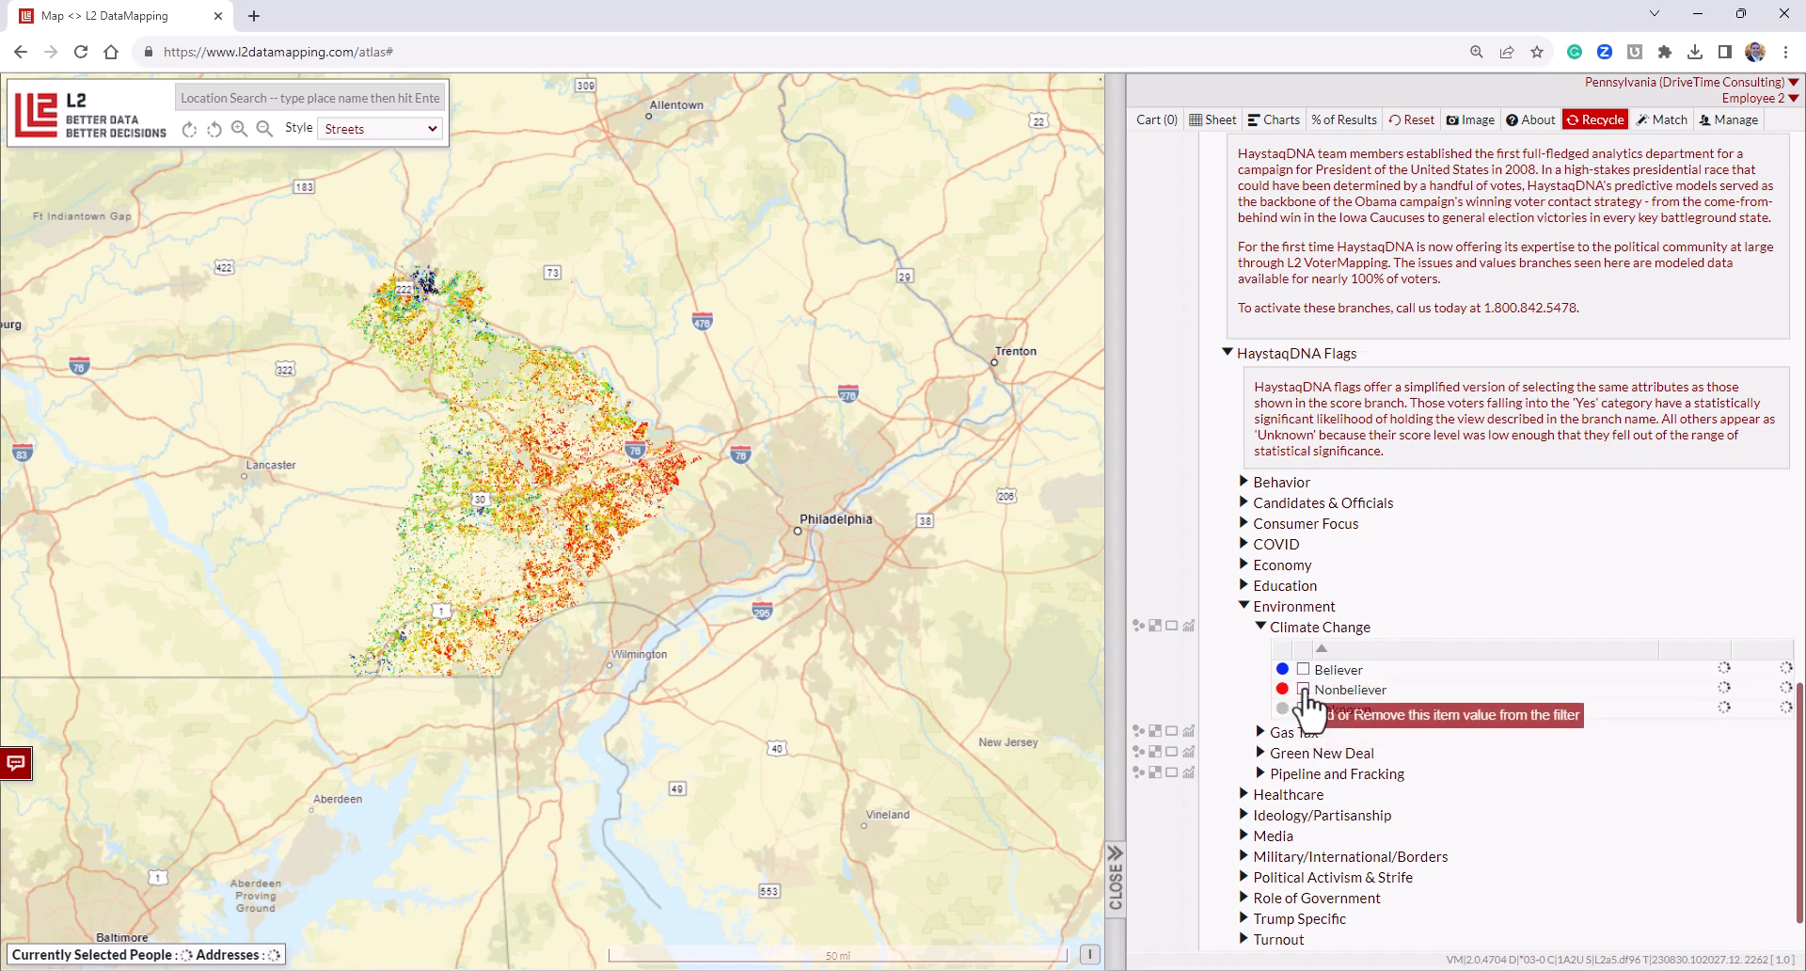
Collapse the Climate Change and Environment flags and expand the Behavior category under HaystaqDNA Flags.
click(1260, 627)
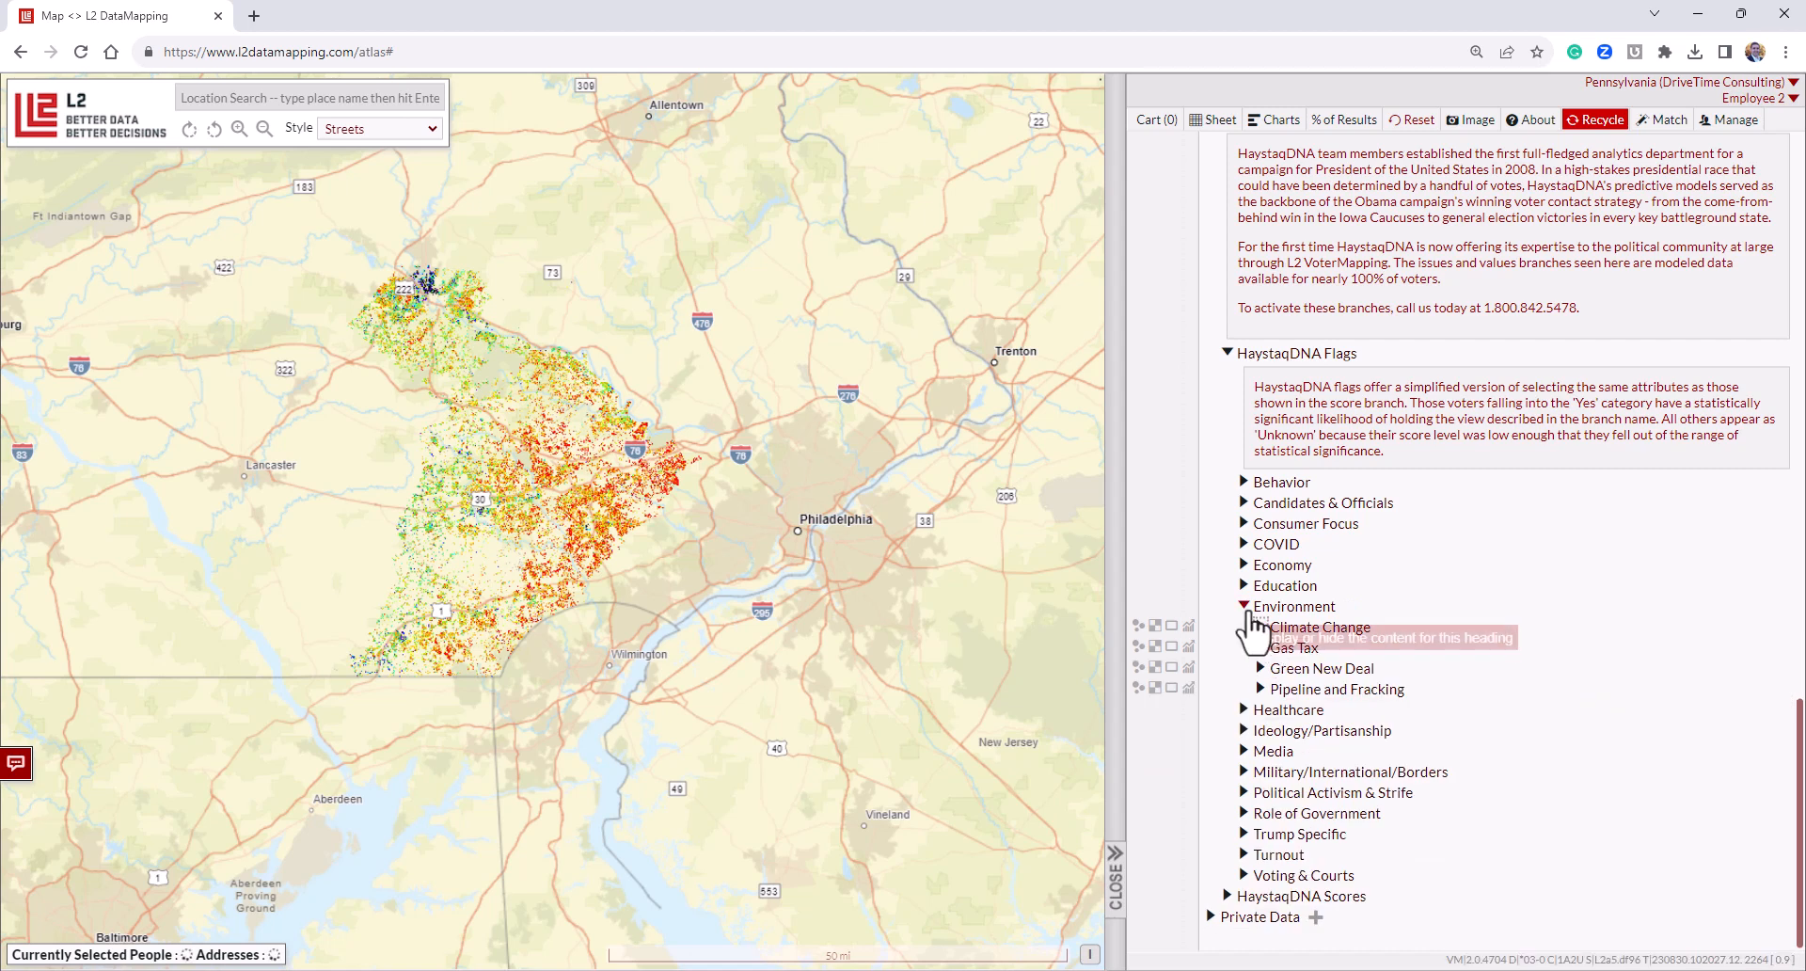
click(1244, 606)
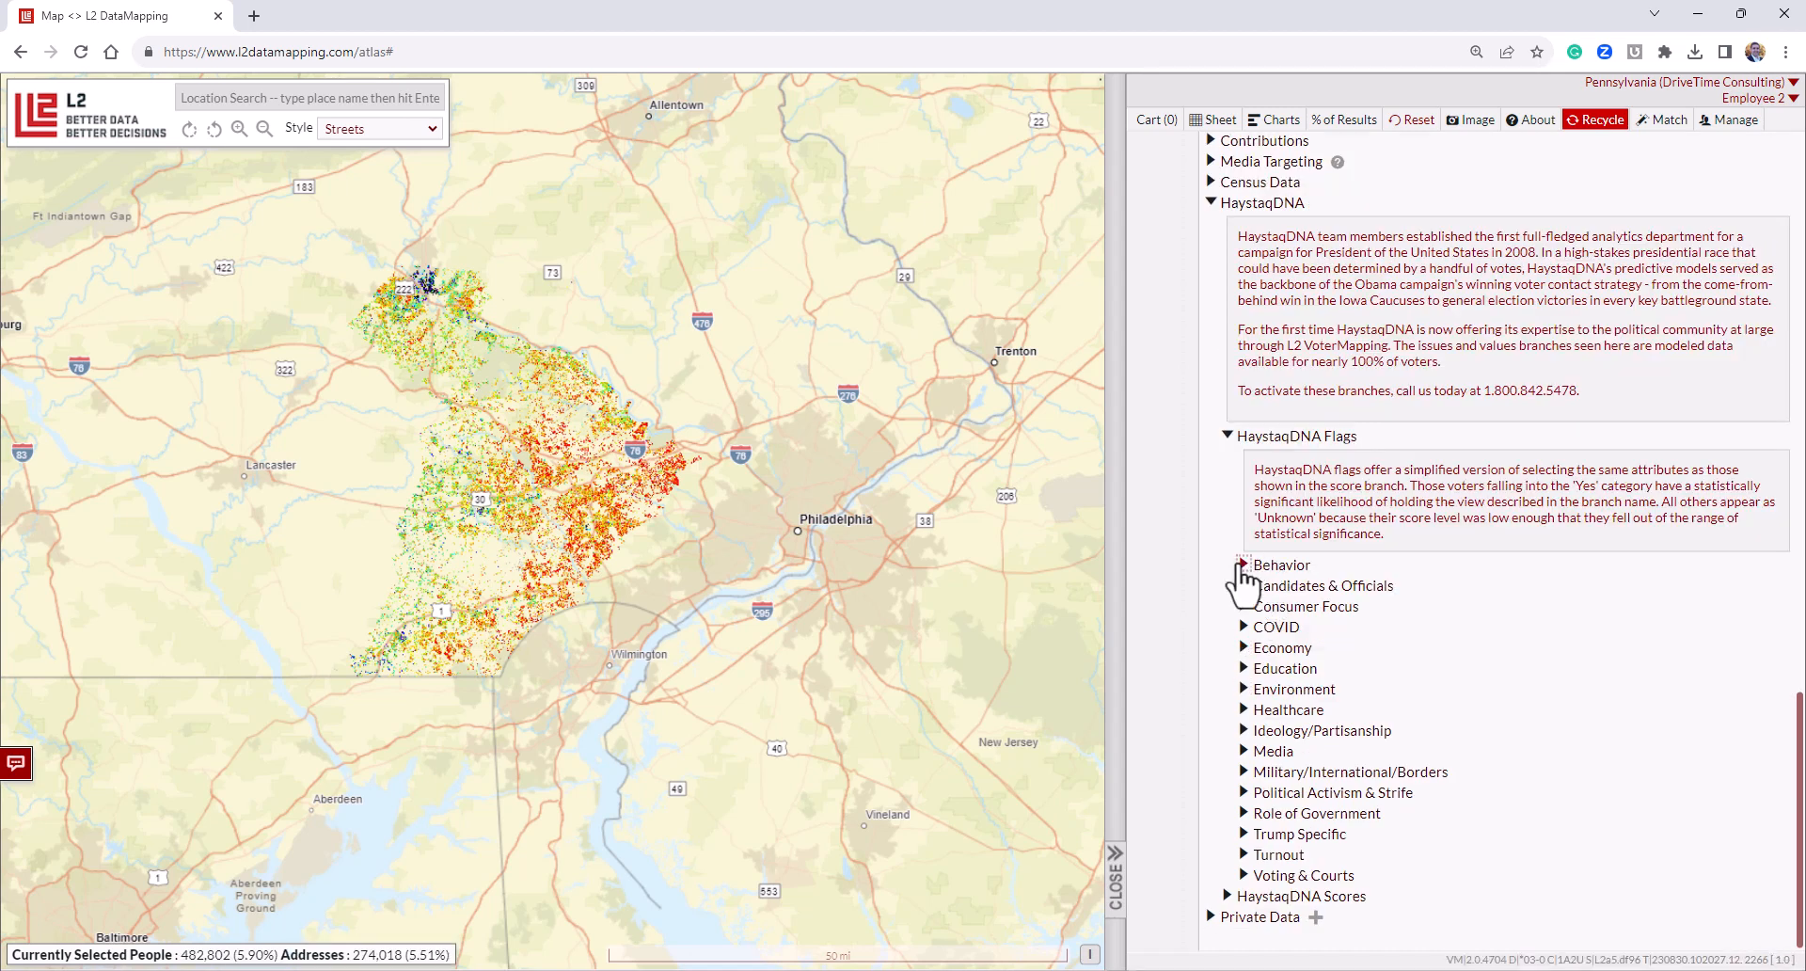
click(1243, 565)
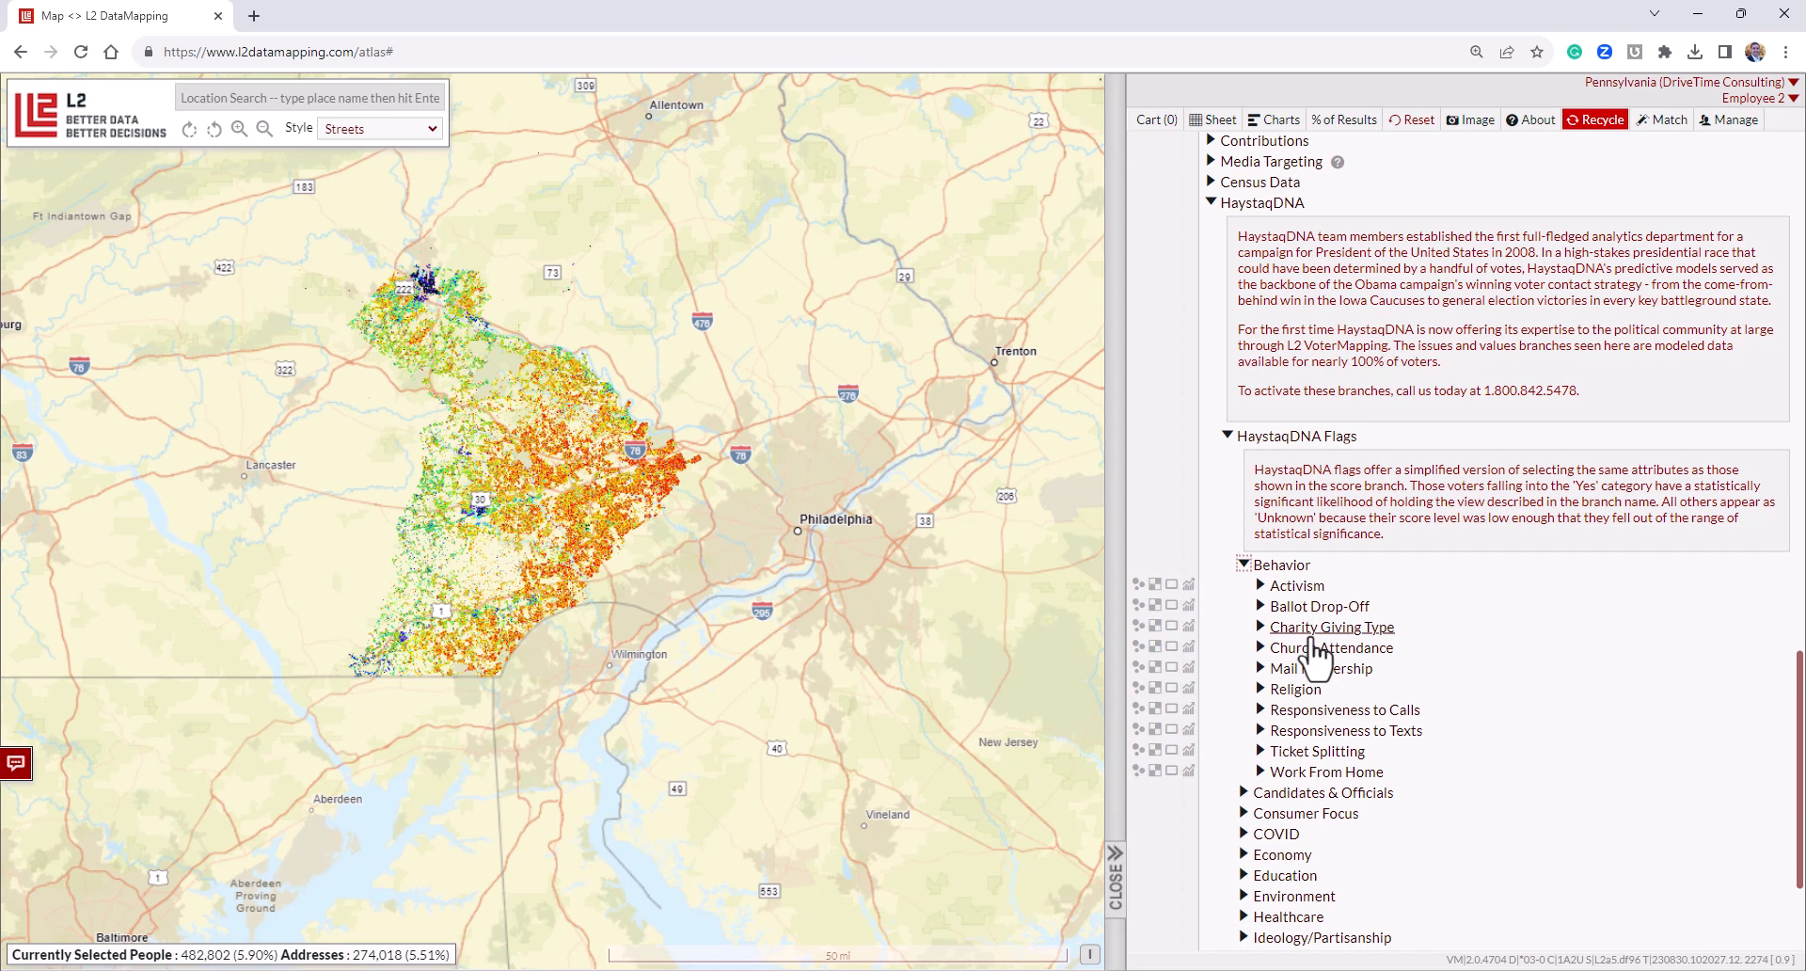
Open the Charity Giving Type flag under Behavior and review its cause categories and the remaining HaystaqDNA Flags list.
click(1390, 630)
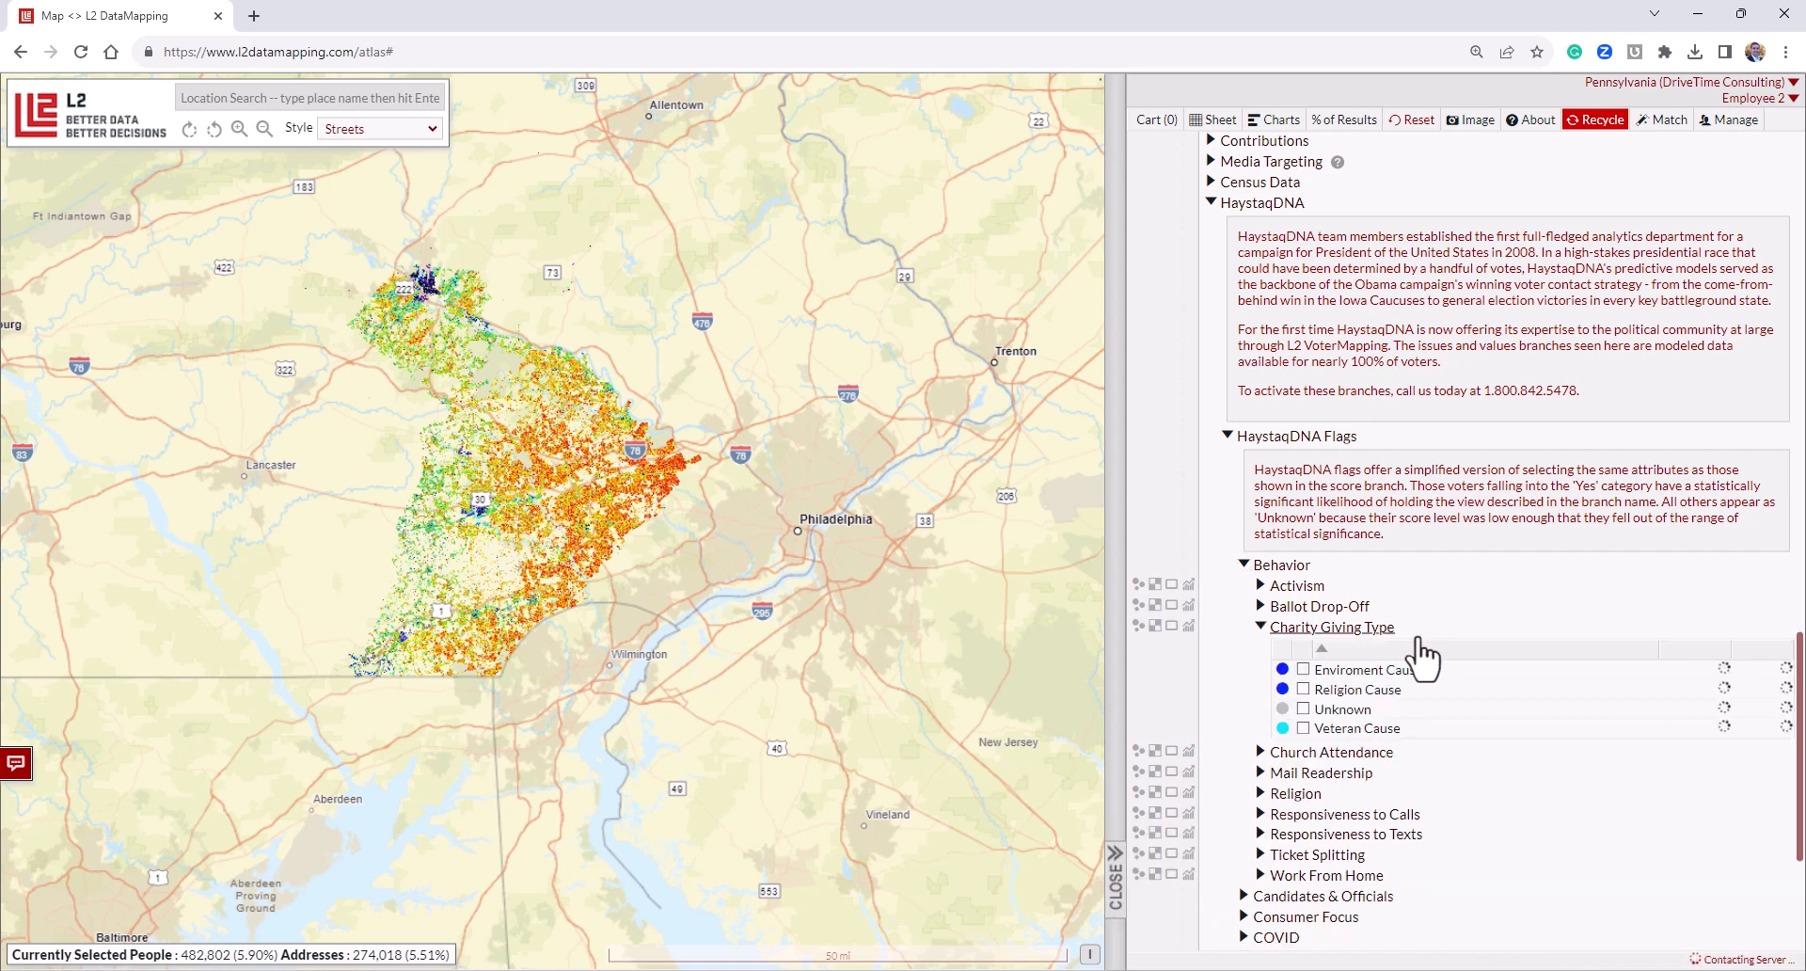
scroll(1425, 804, down, 1)
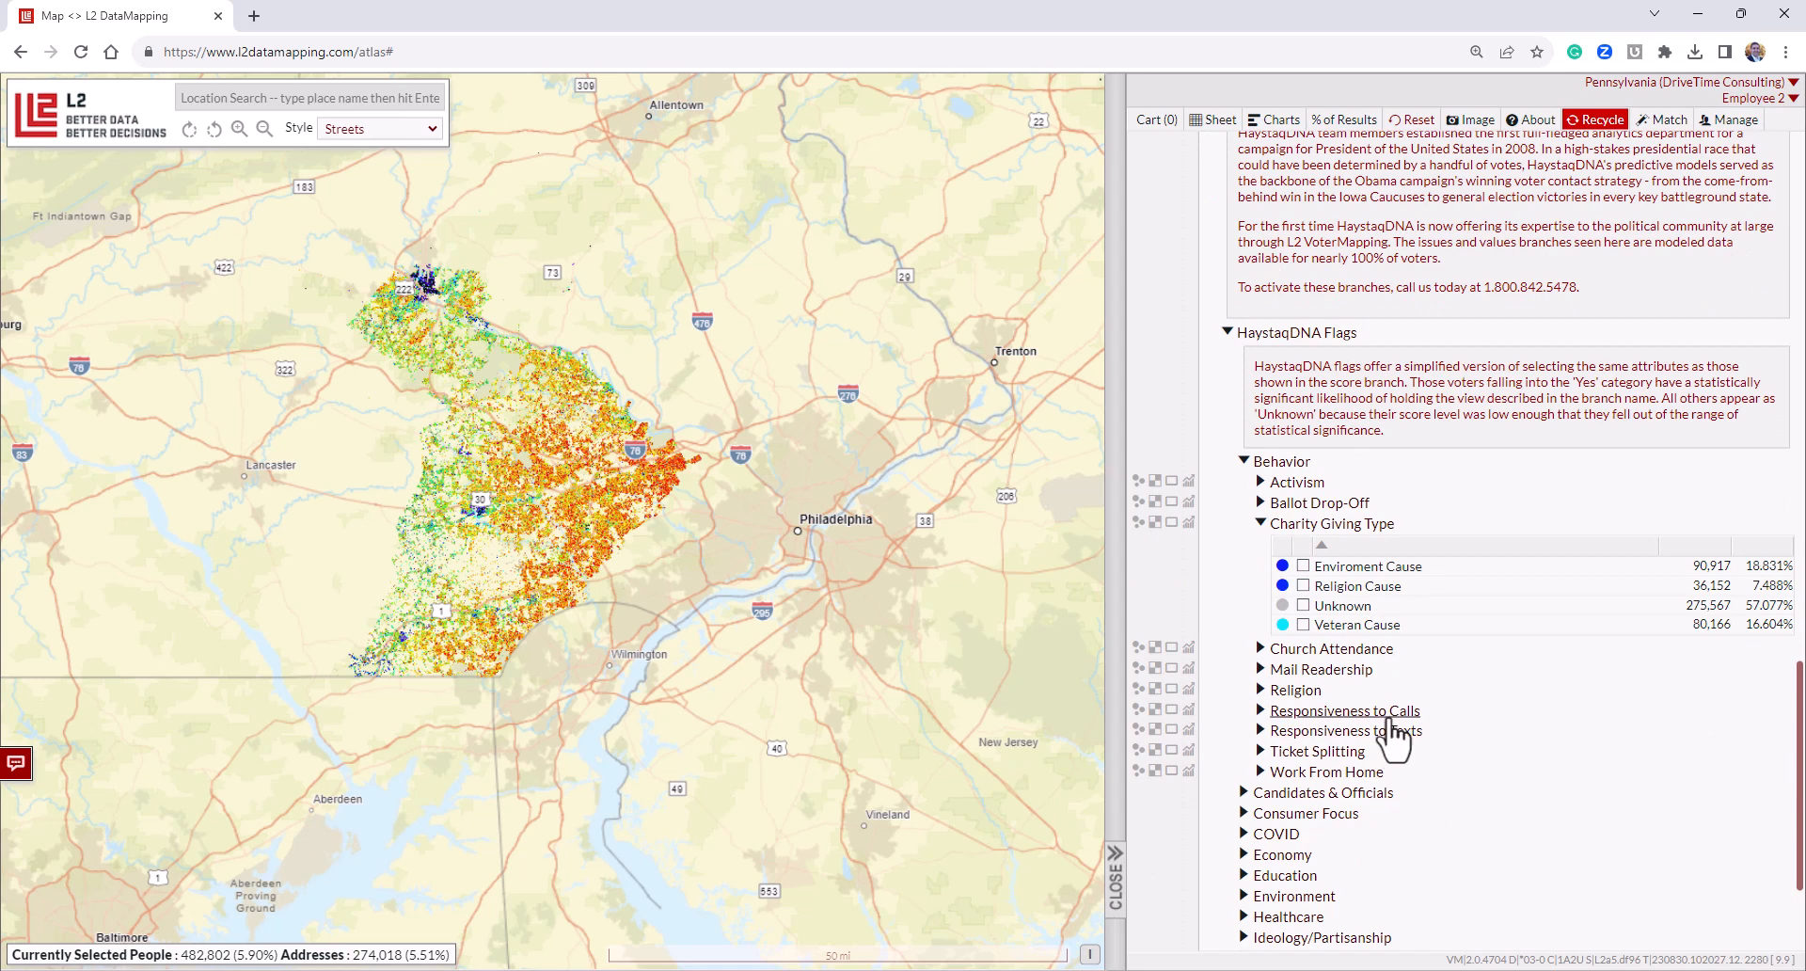
scroll(1396, 780, down, 1)
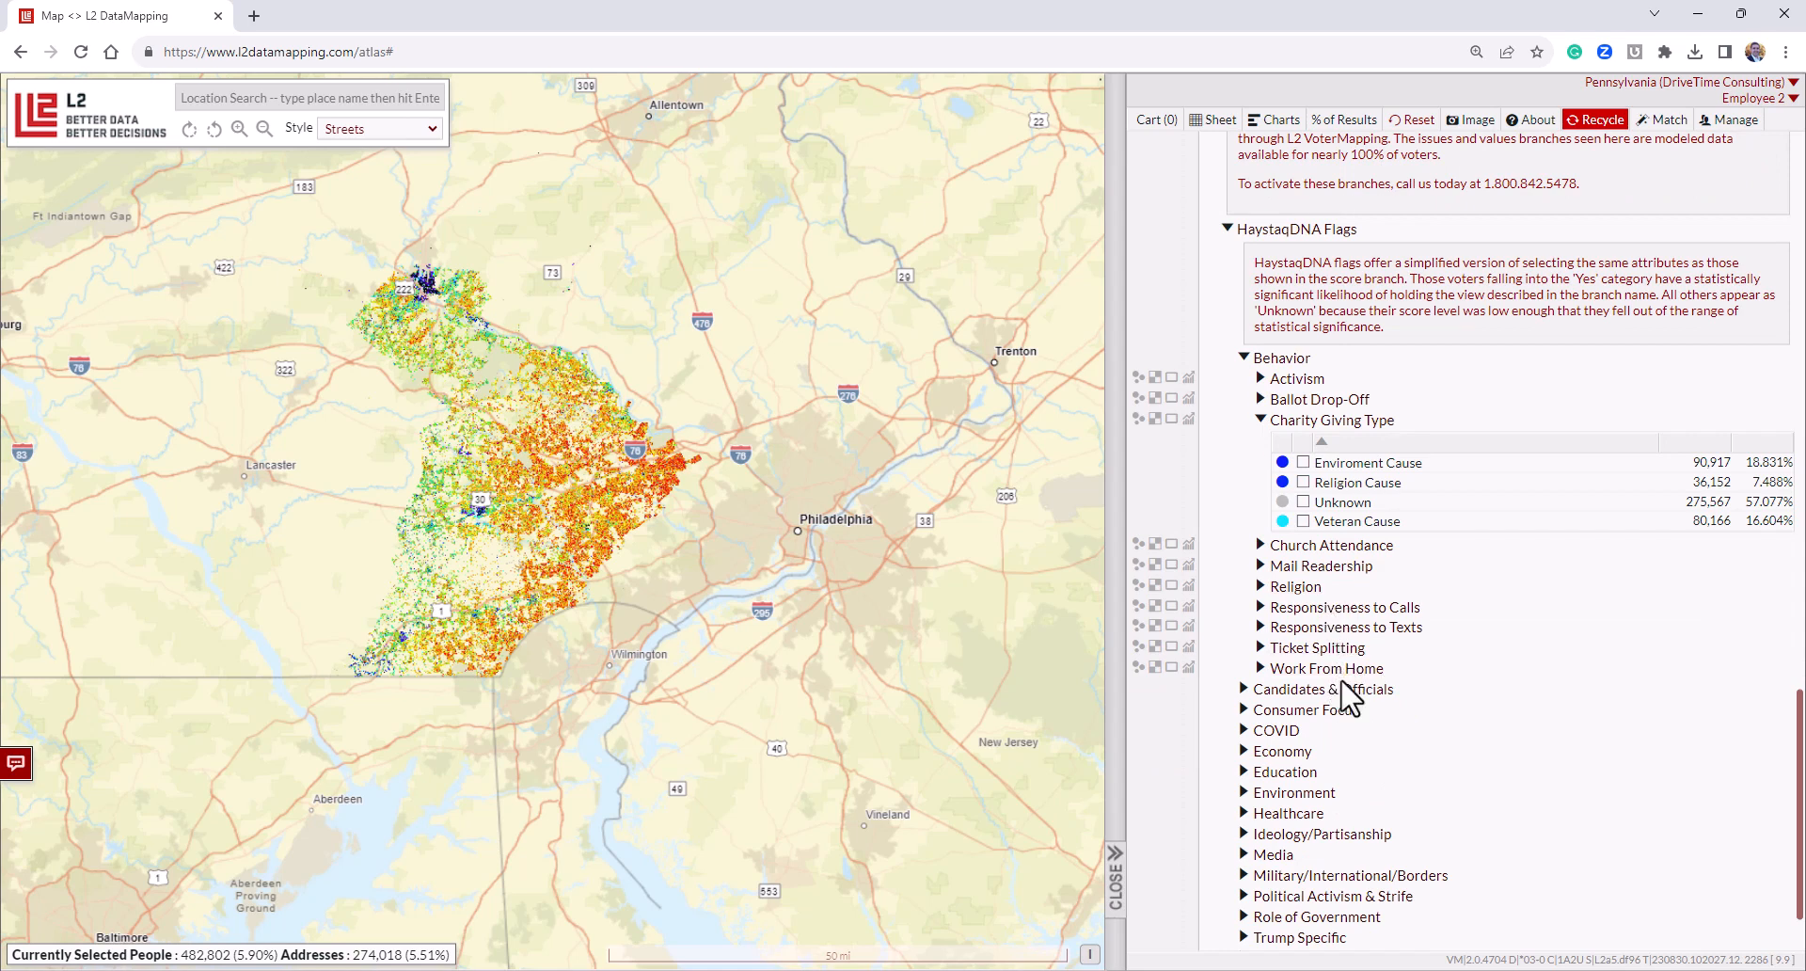
scroll(1366, 743, down, 1)
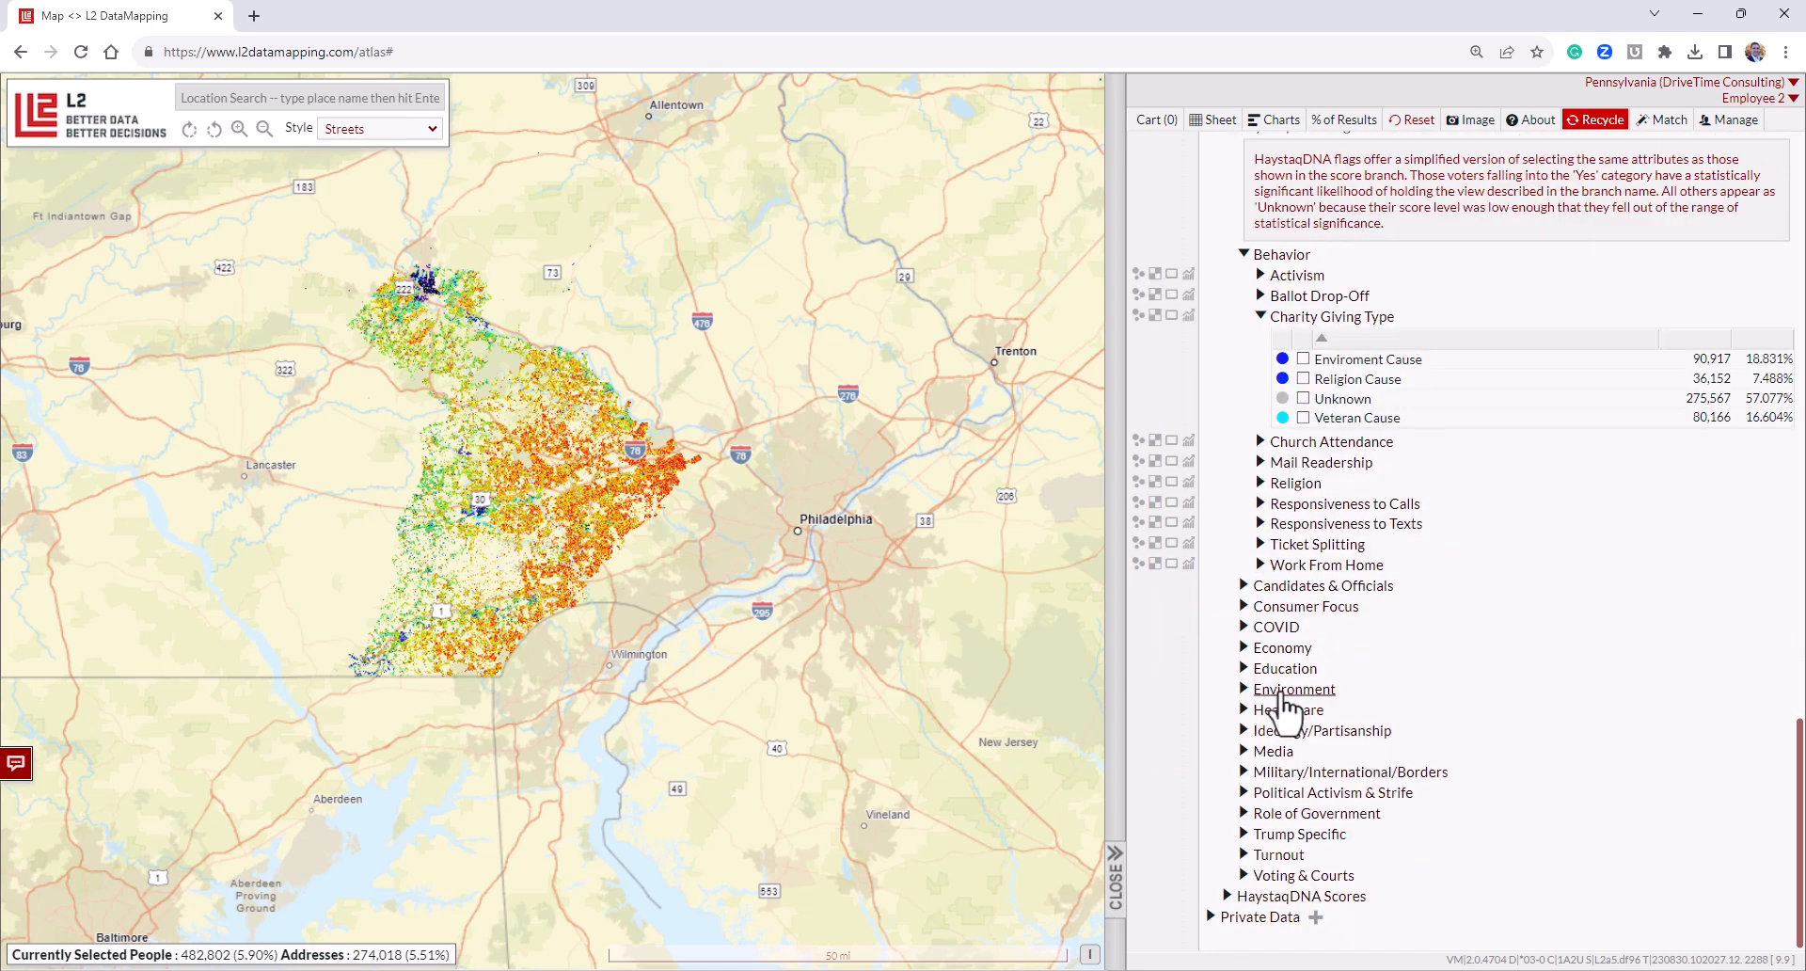
Expand the COVID and Economy categories under HaystaqDNA Flags and look through their issue flags.
click(1277, 626)
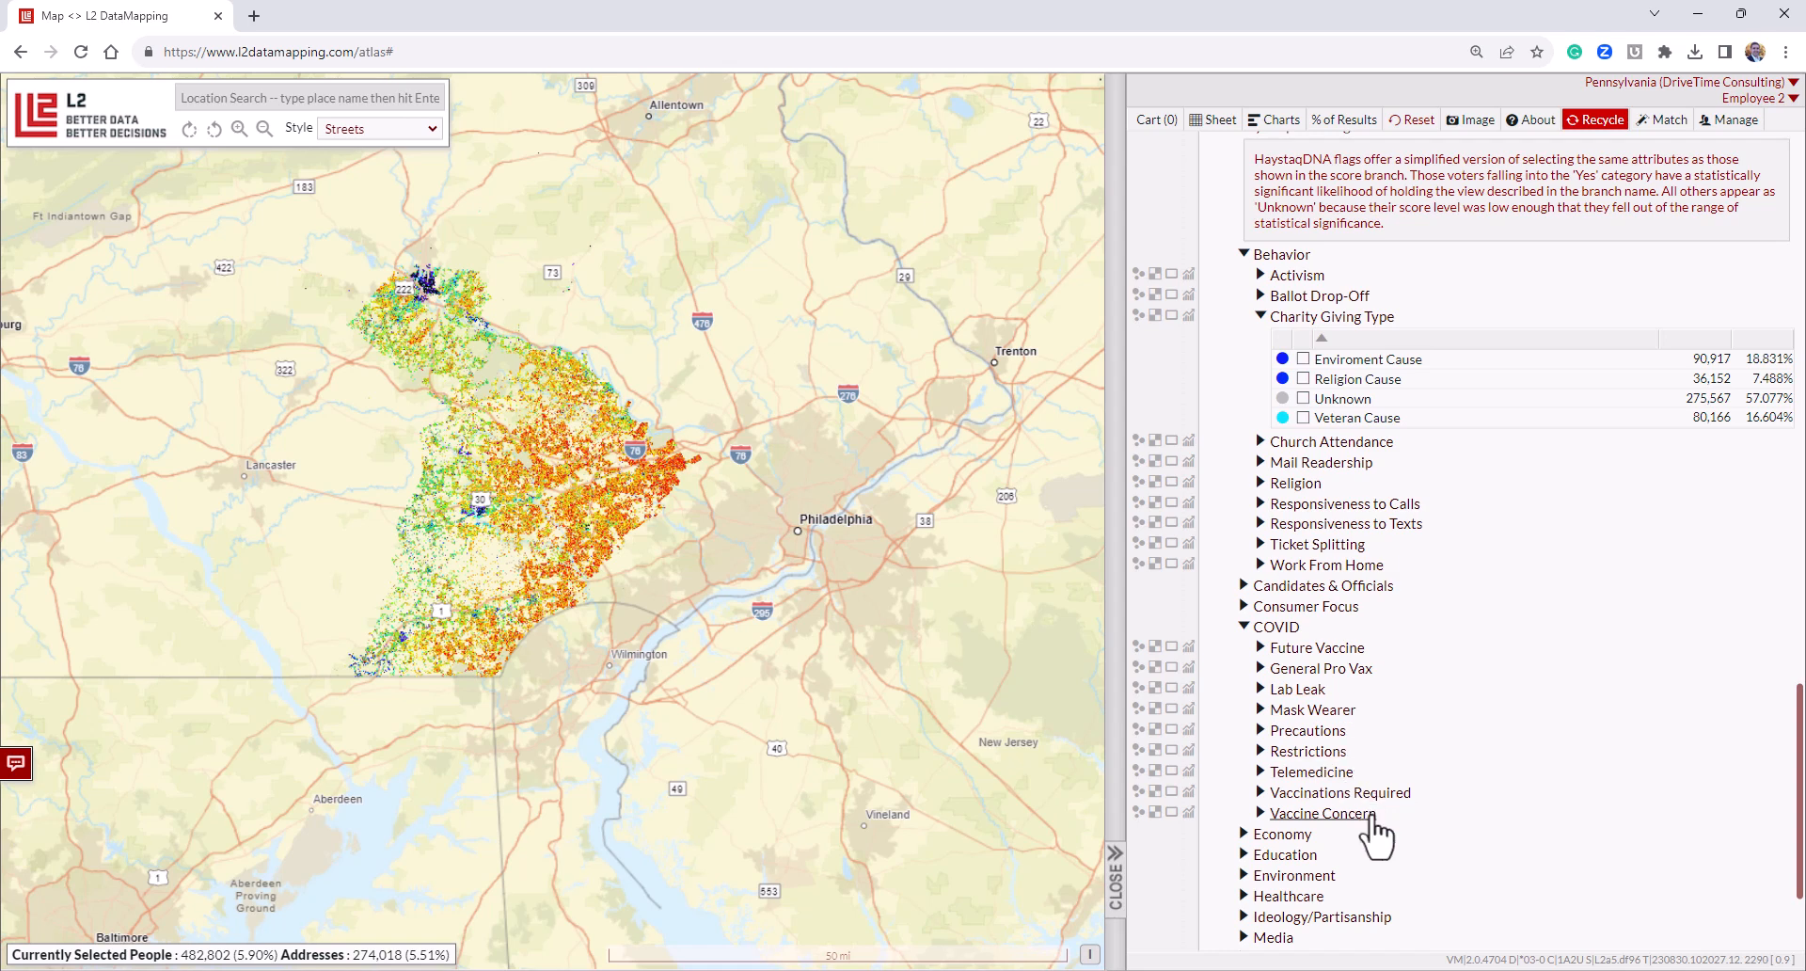
scroll(1295, 808, down, 2)
click(1281, 647)
scroll(1378, 733, down, 3)
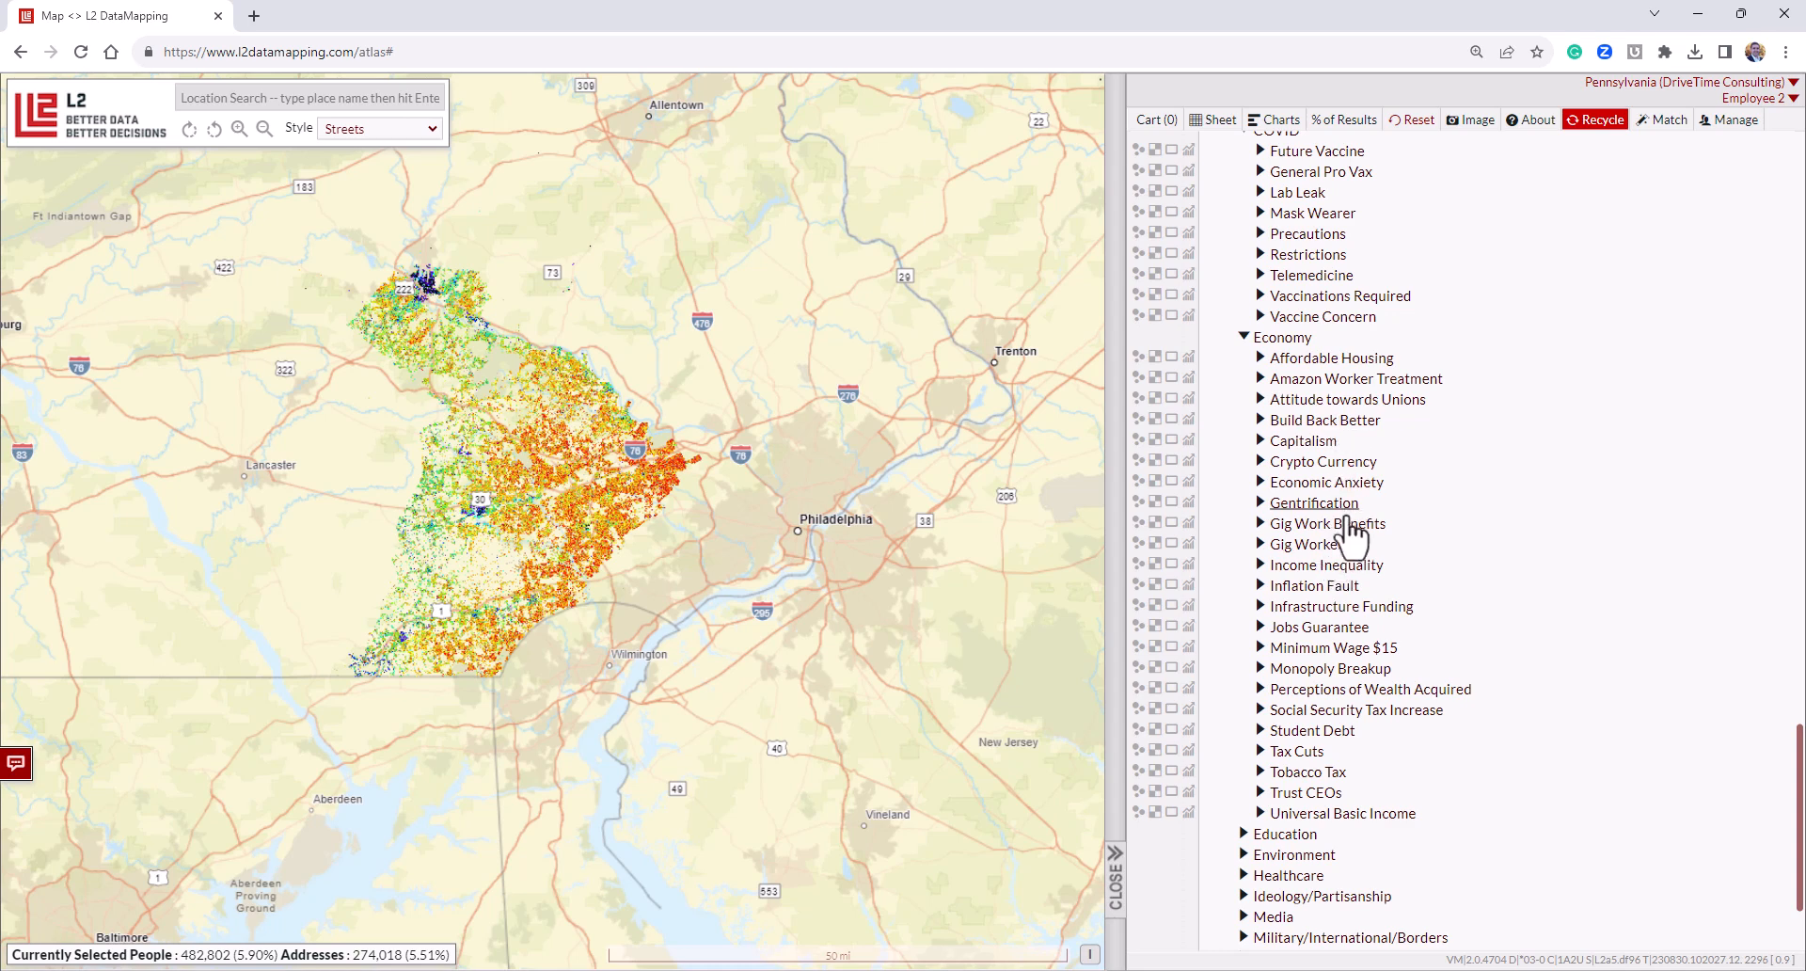
Expand the Education and Environment categories under HaystaqDNA Flags to review their issue flags.
scroll(1350, 546, down, 2)
click(1312, 670)
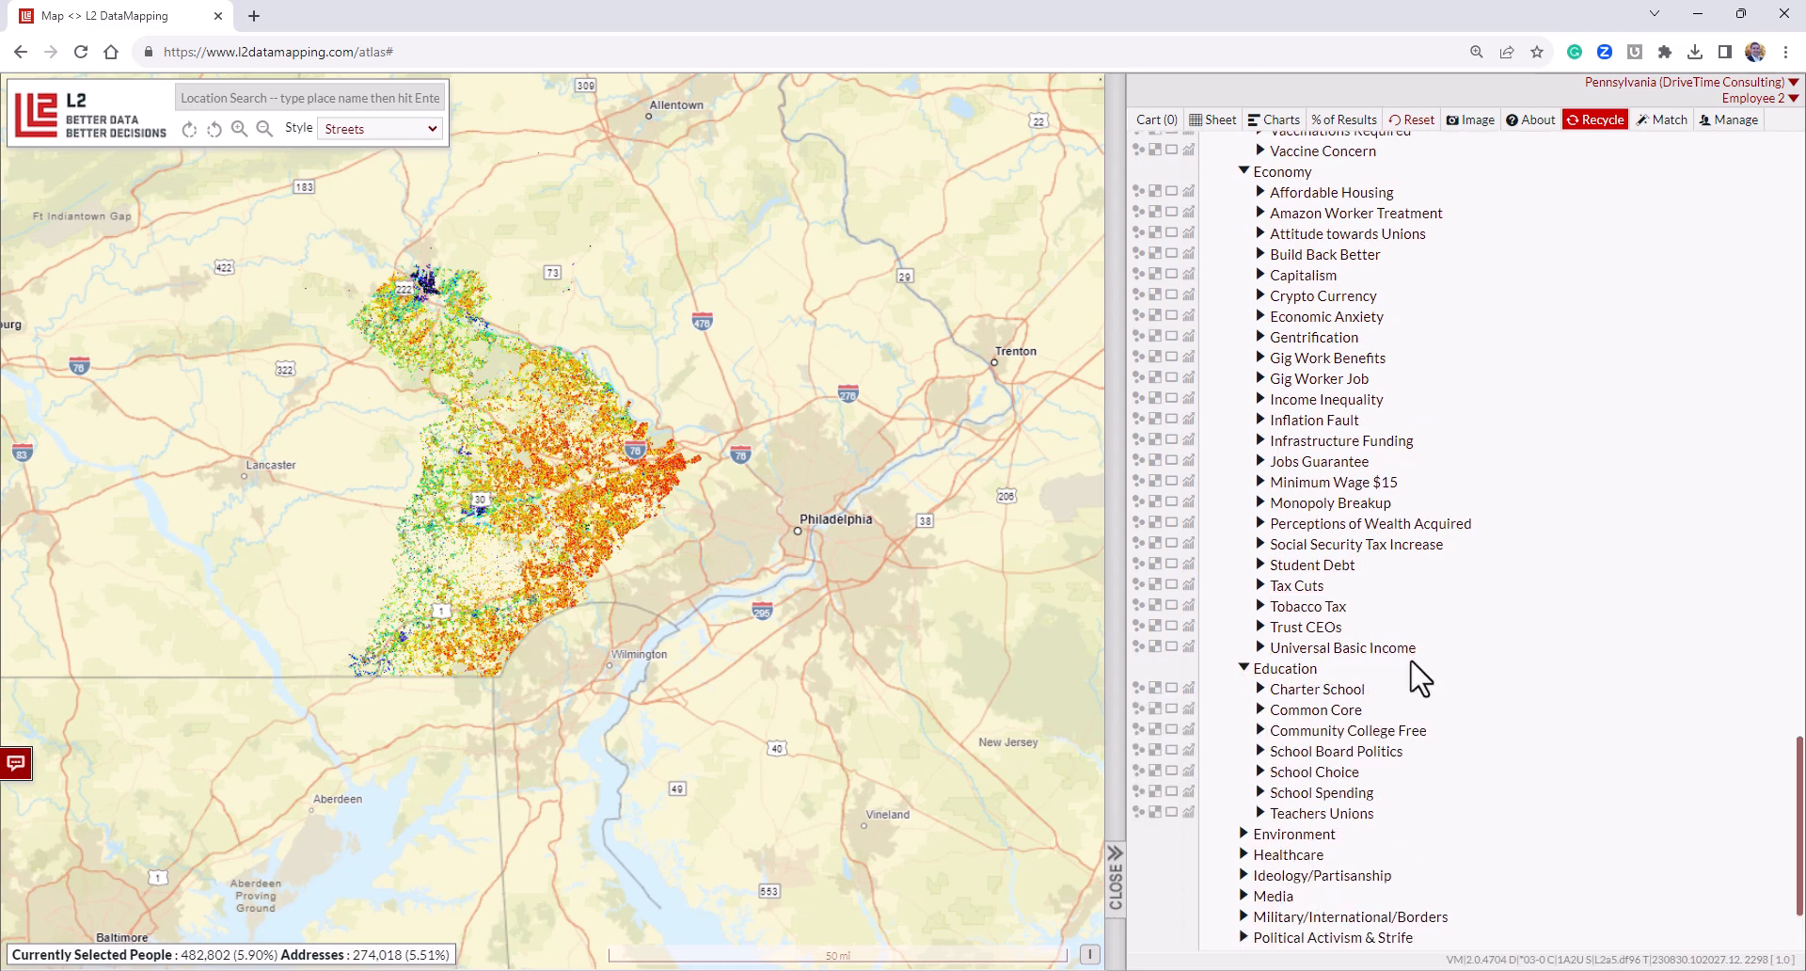
scroll(1402, 696, down, 2)
click(1317, 692)
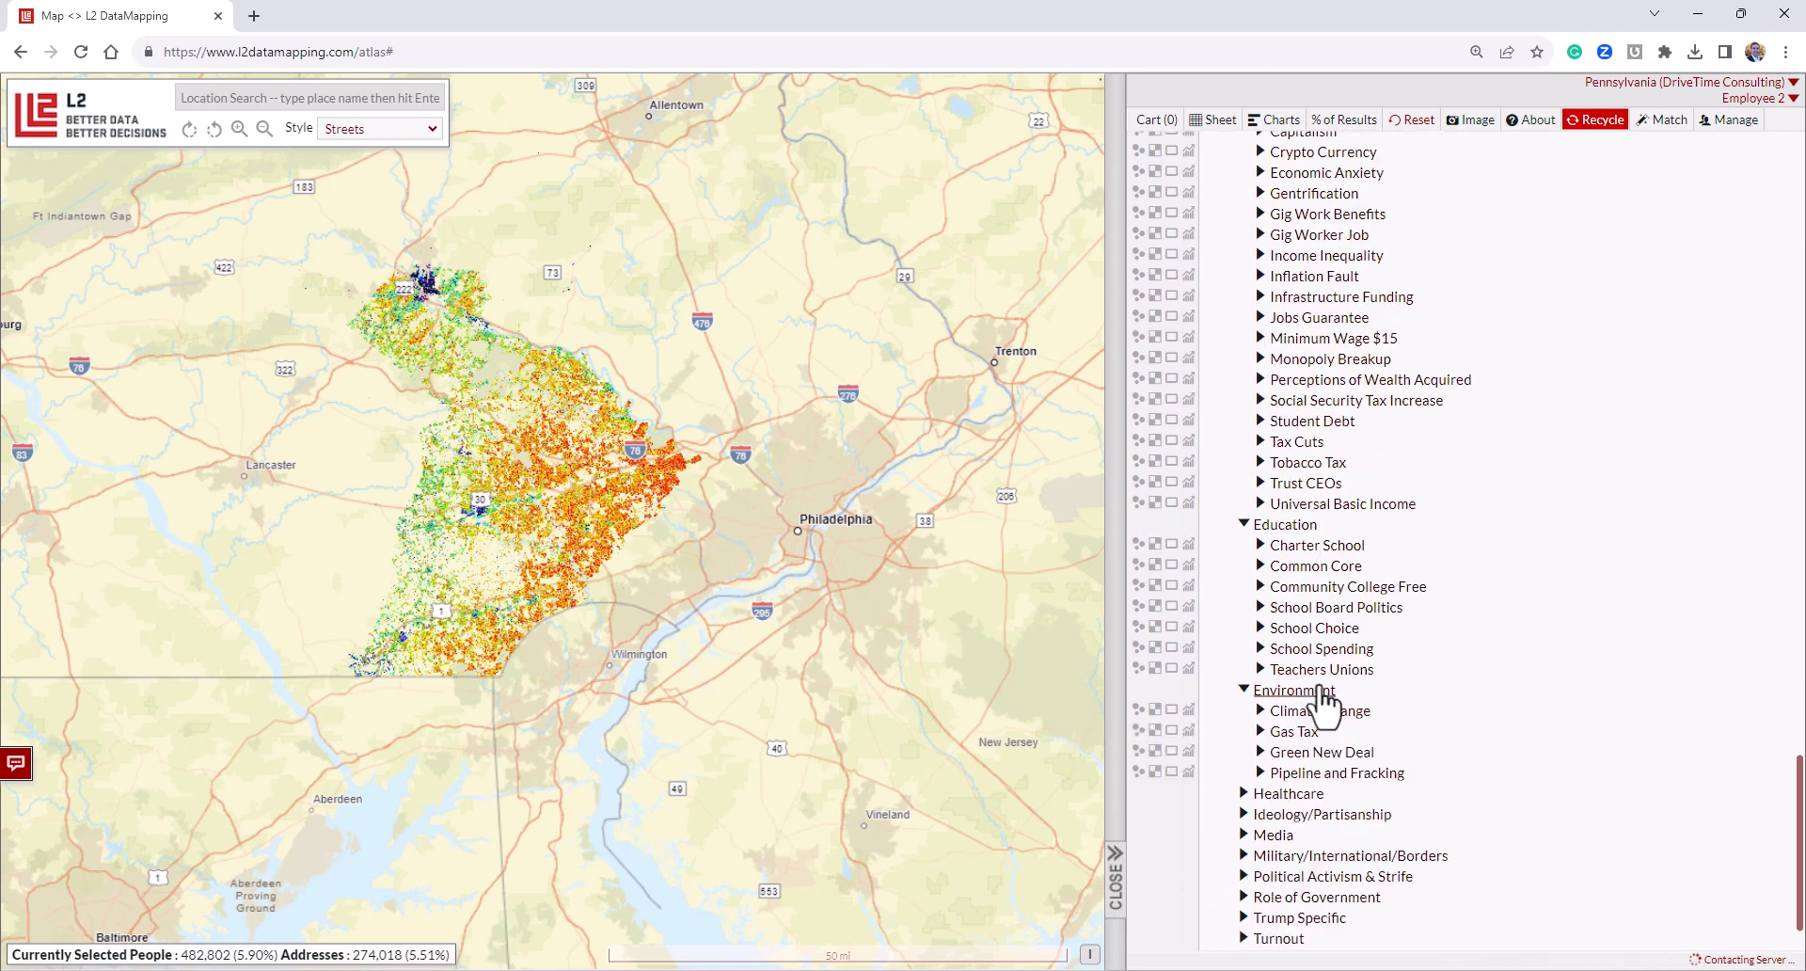
Expand the Healthcare flags and open the Abortion flag to check its counts.
scroll(1378, 710, down, 1)
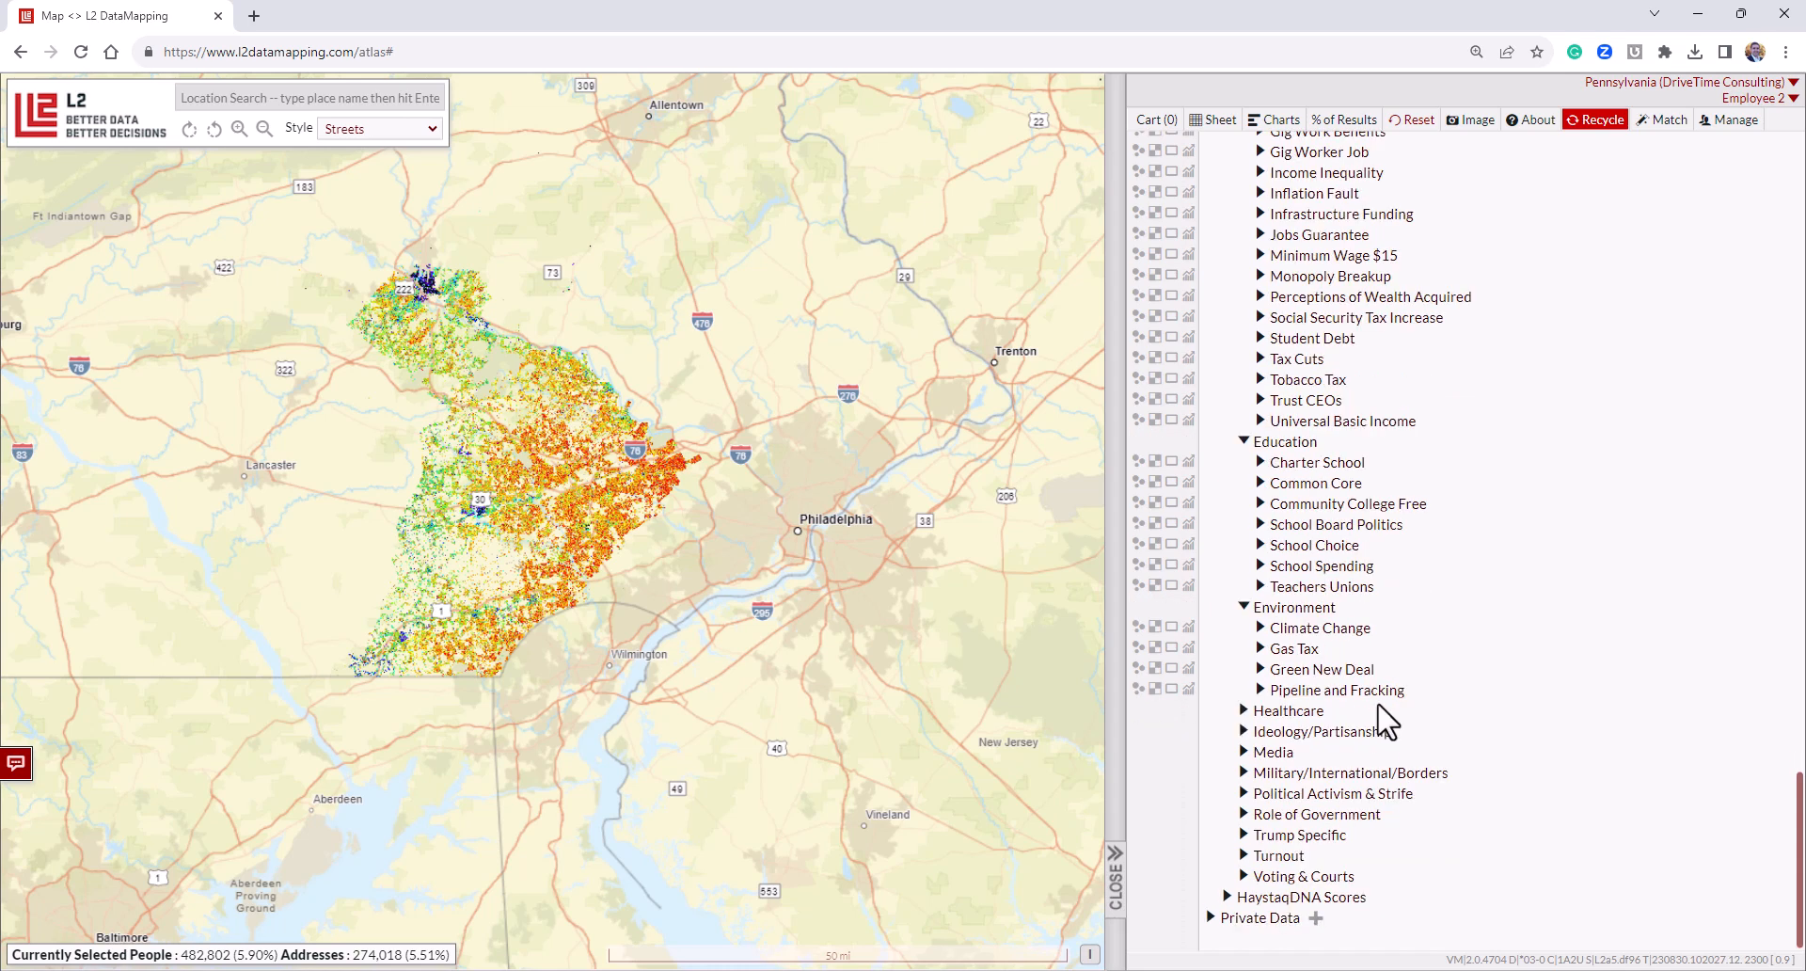
click(1284, 712)
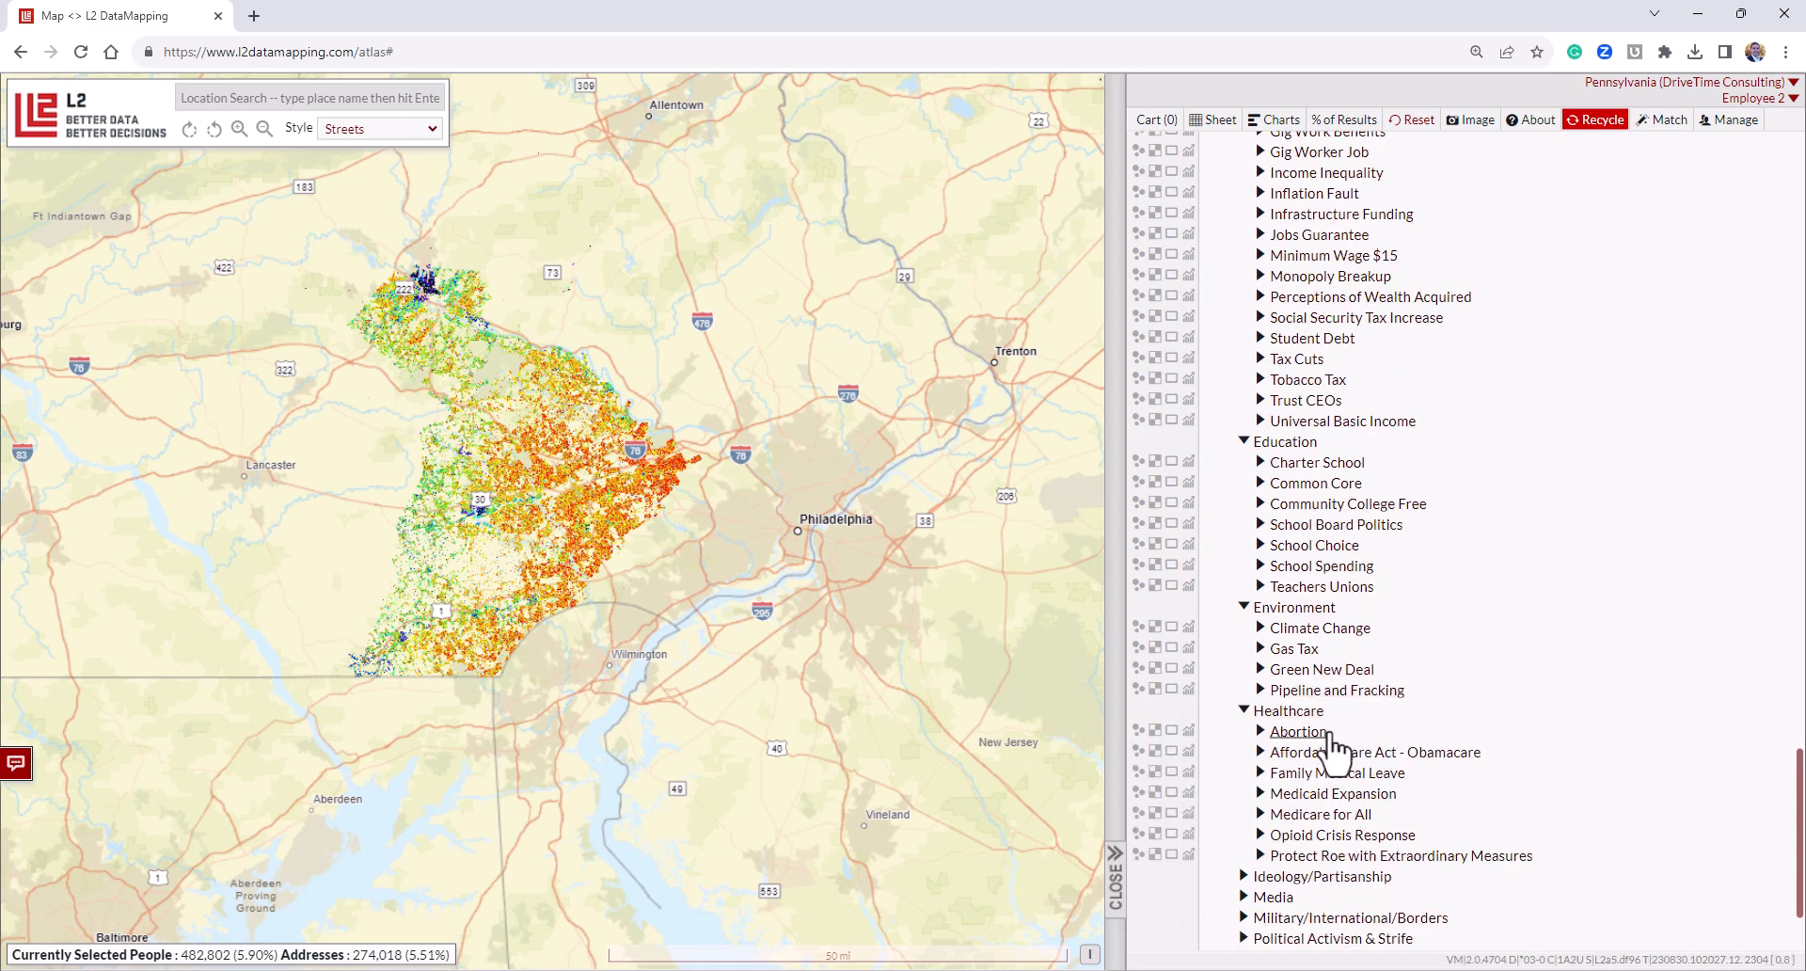
scroll(1500, 757, down, 2)
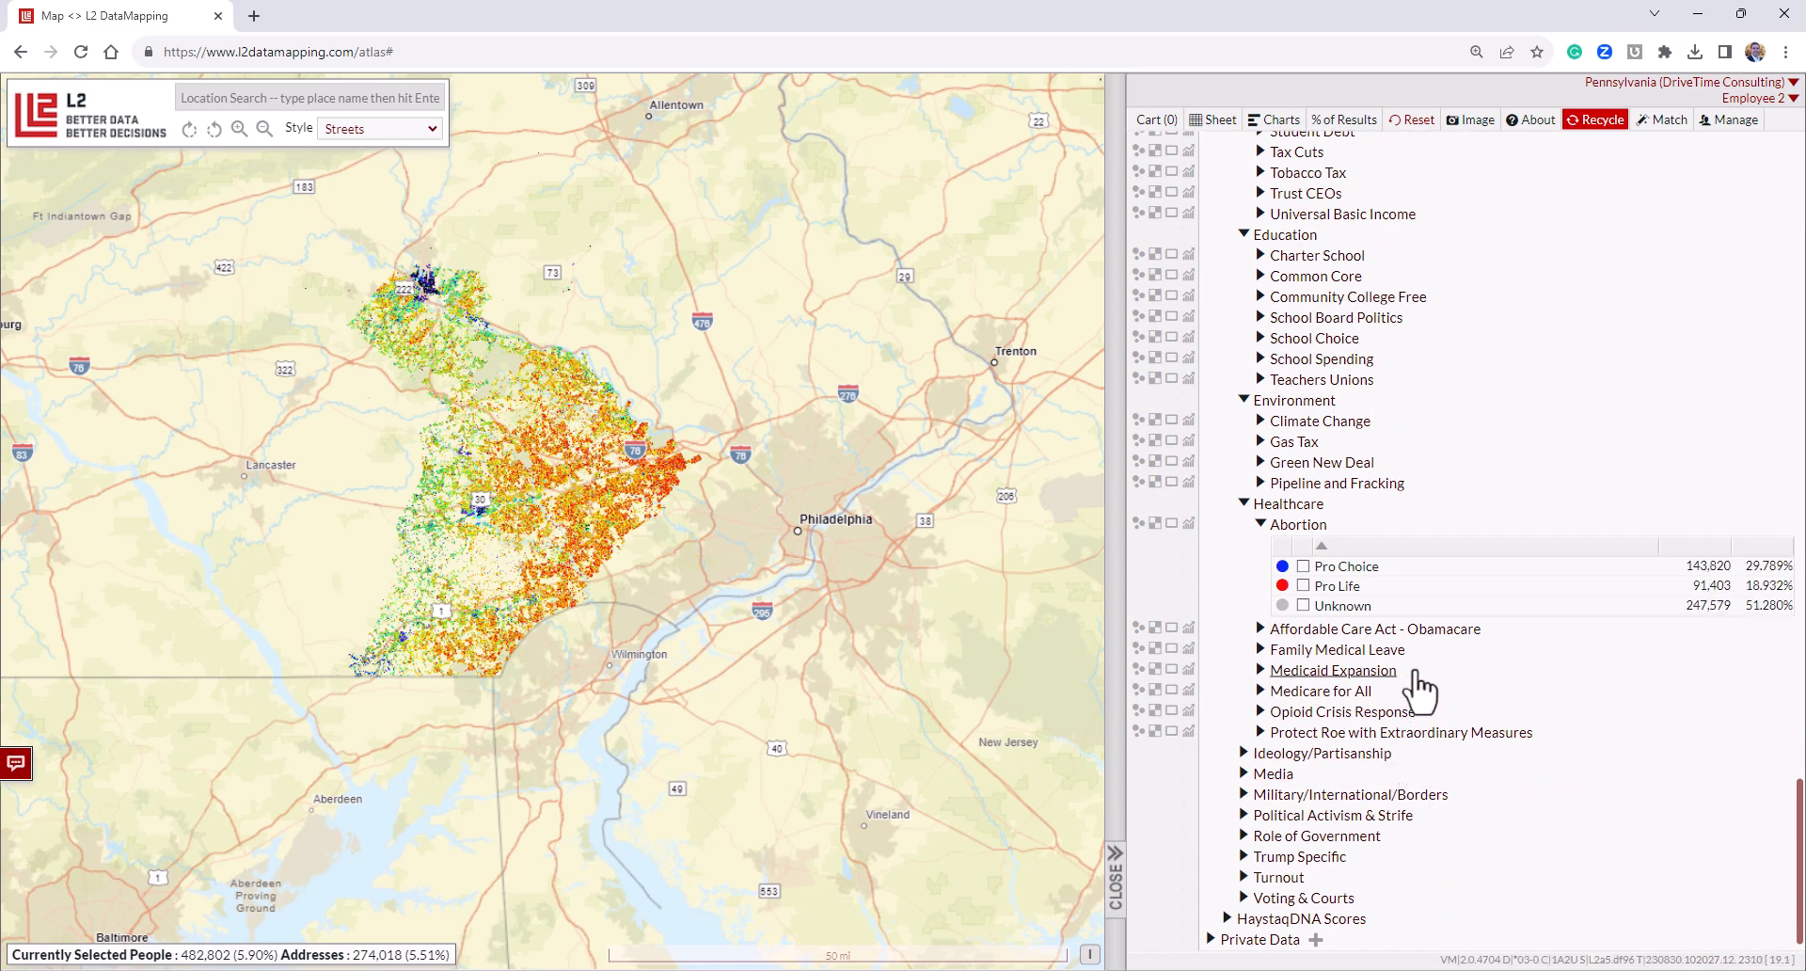
Expand the Role of Government and Political Activism & Strife categories and read through their flags.
click(1326, 836)
scroll(1355, 800, down, 2)
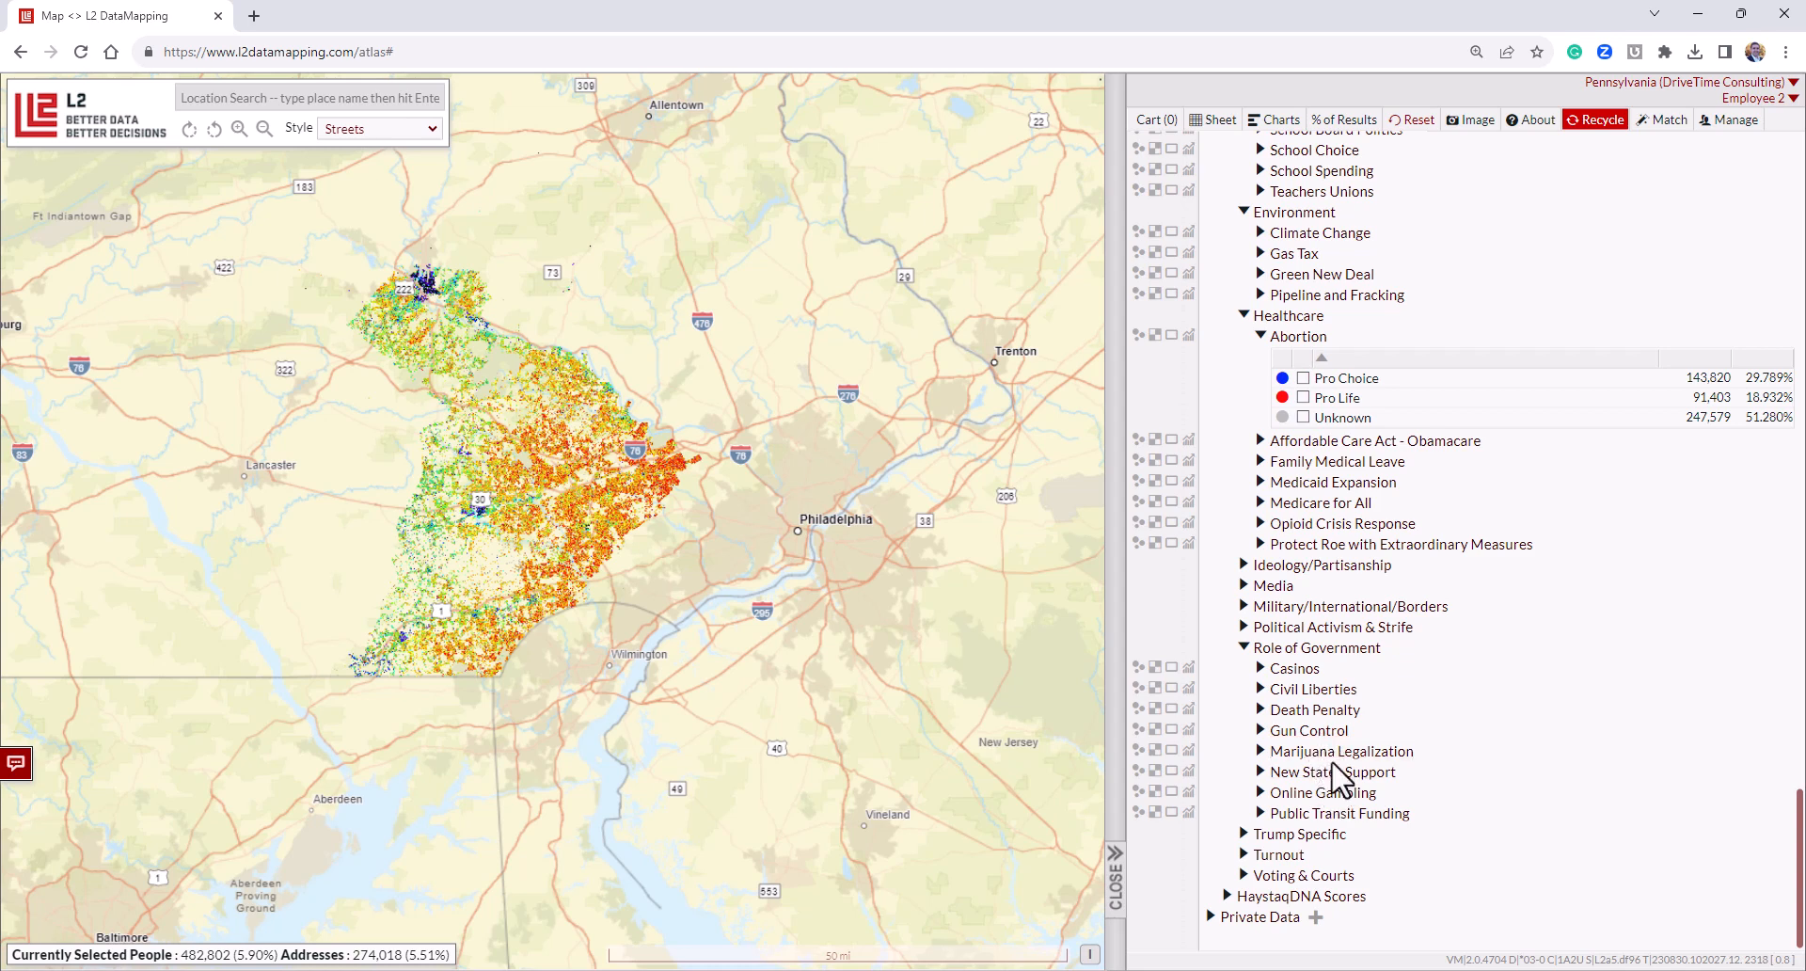
click(1324, 628)
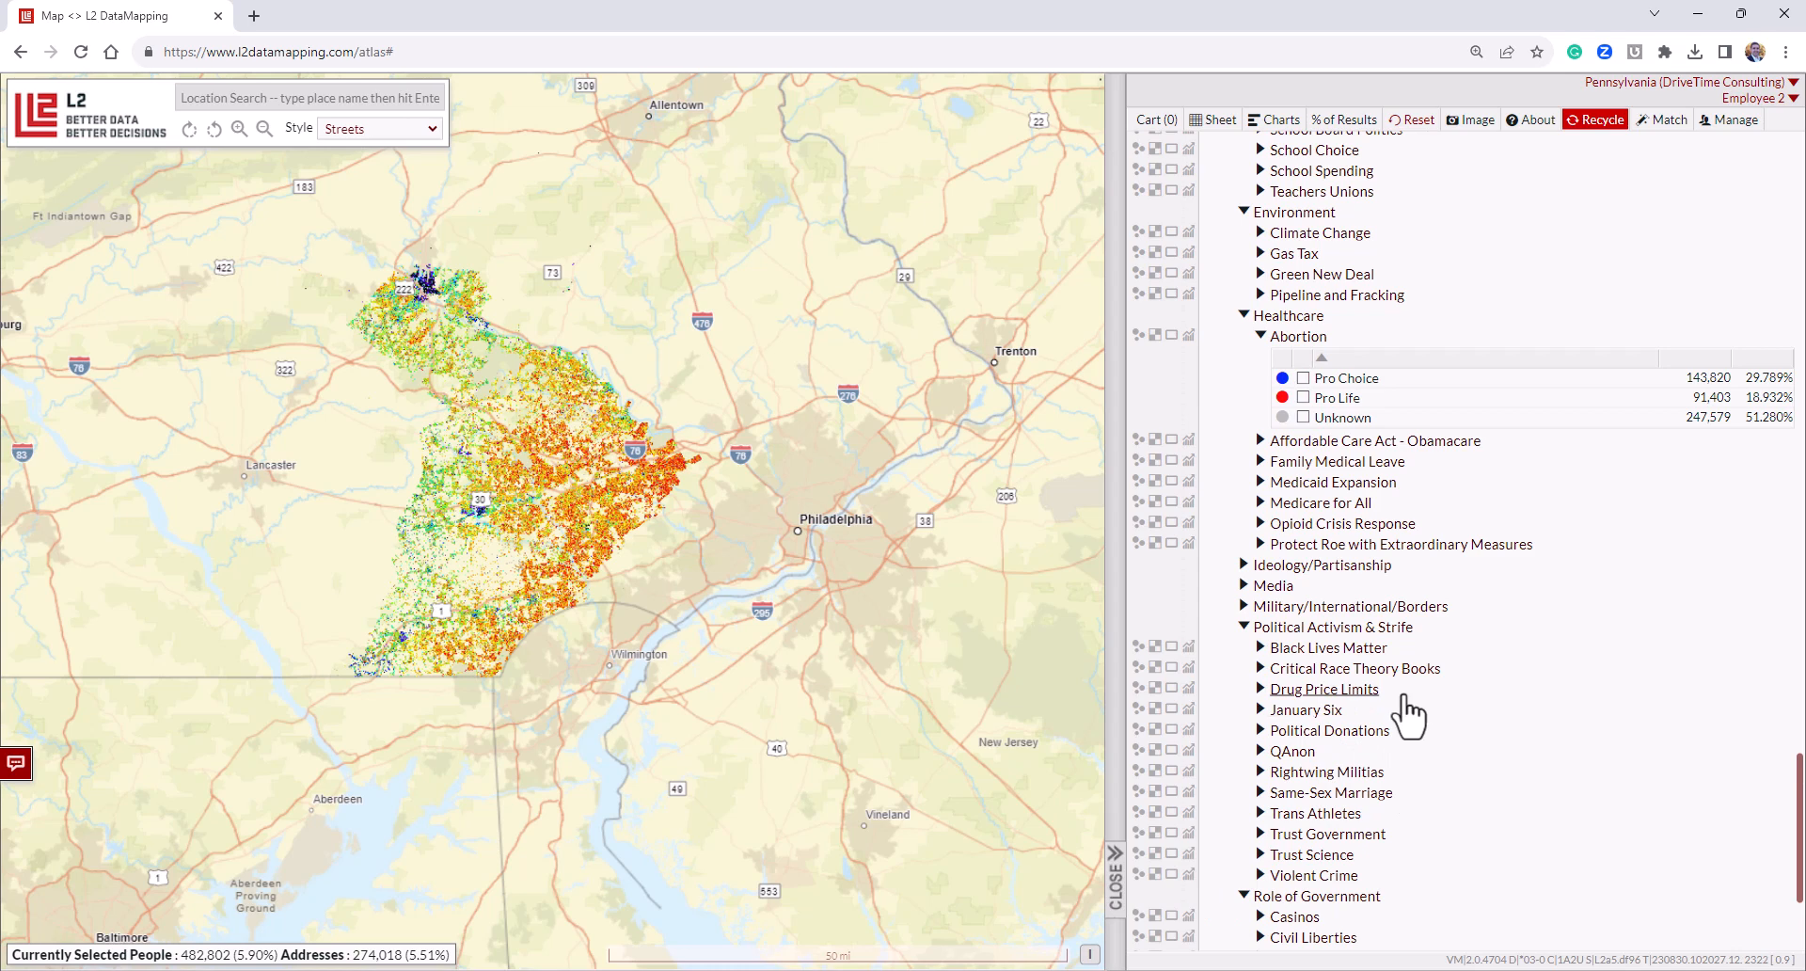
scroll(1408, 715, down, 1)
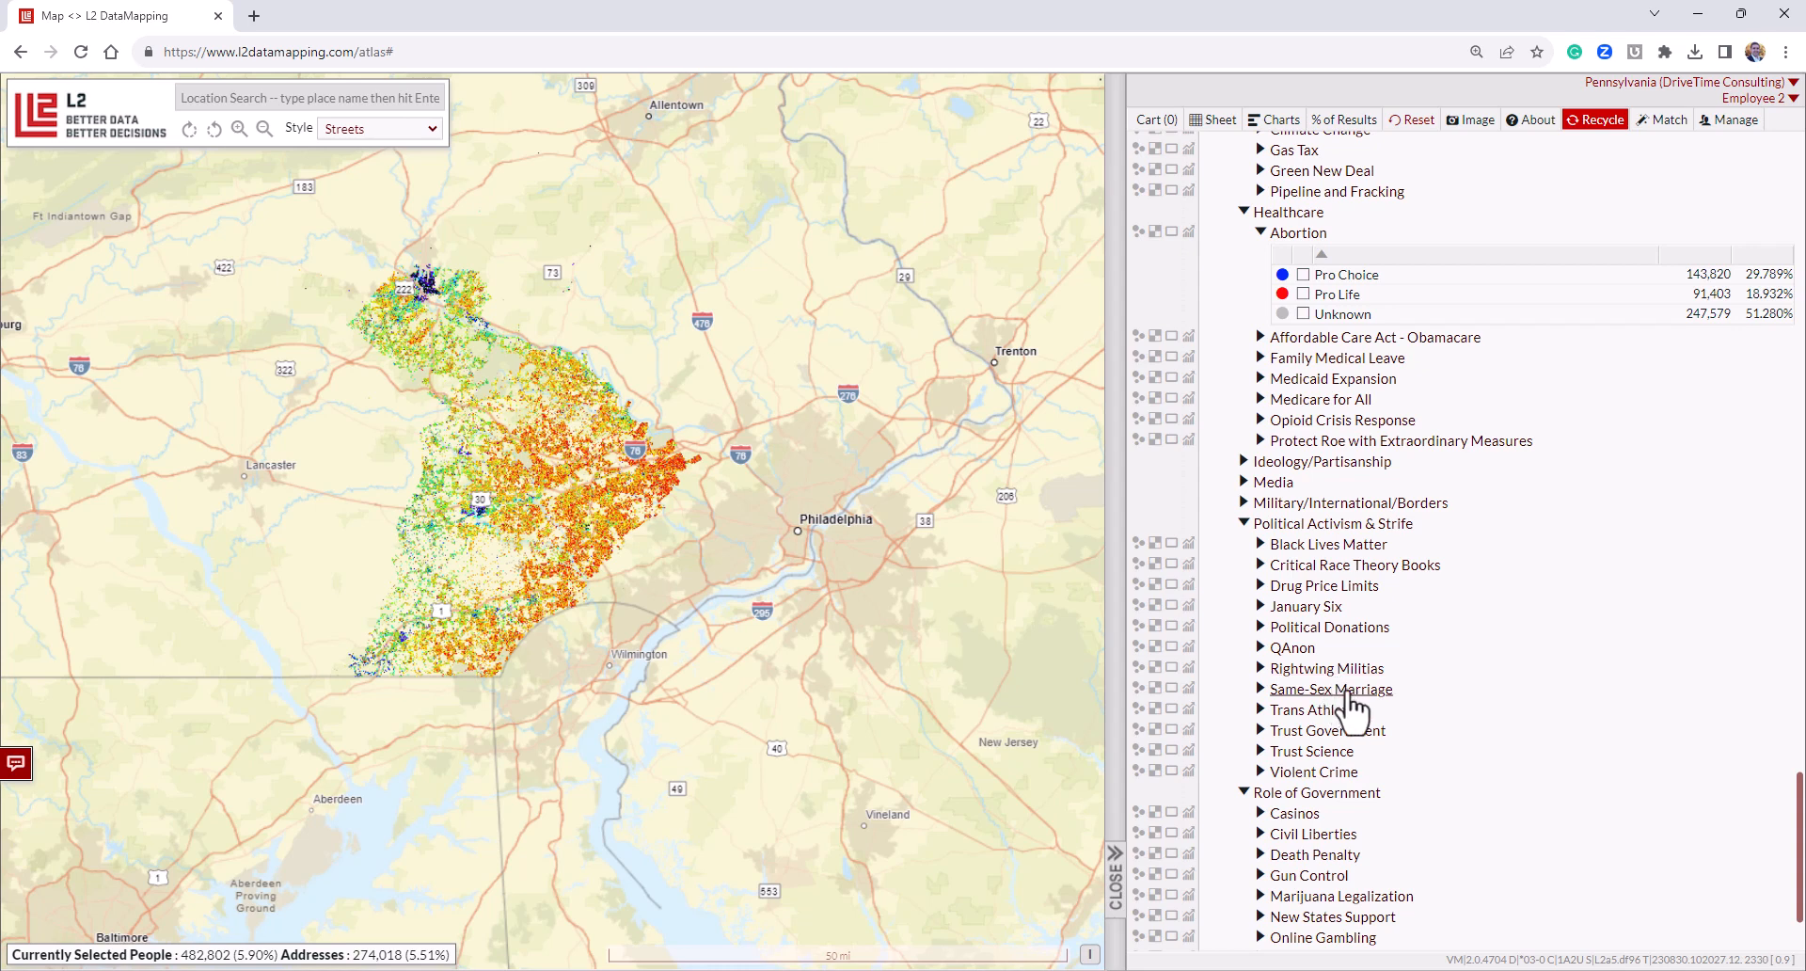
scroll(1351, 714, down, 3)
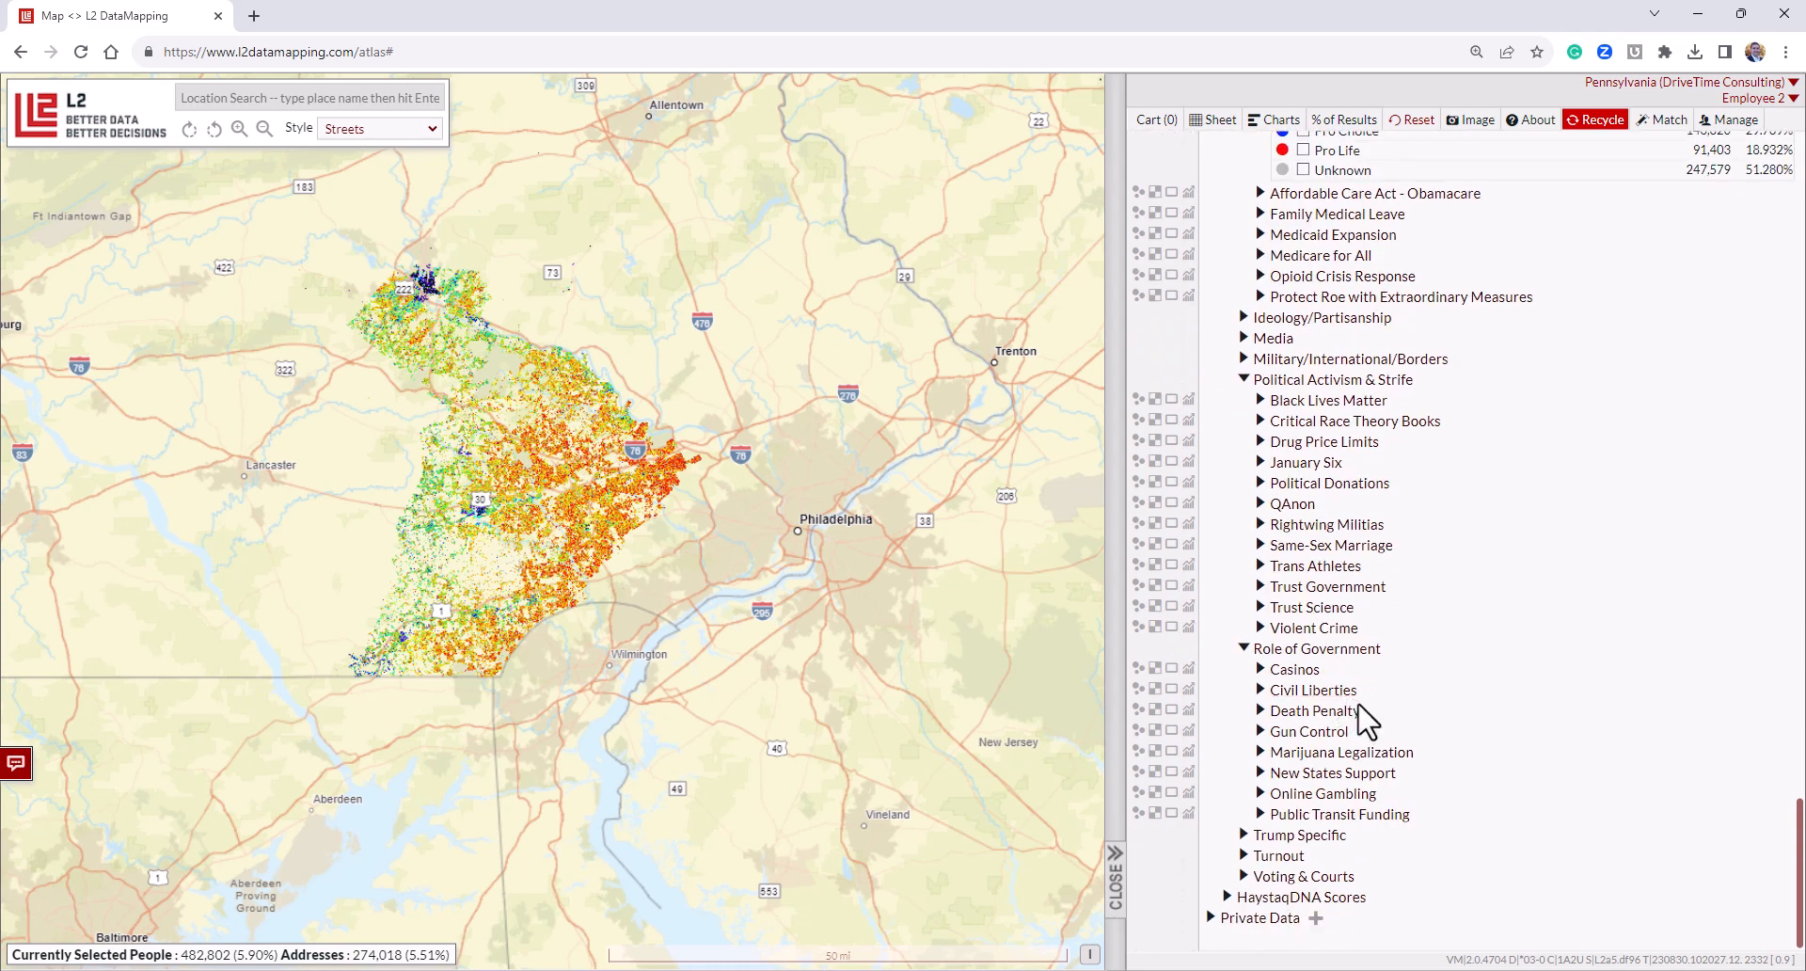
Expand the Trump Specific category and look back over all the opened HaystaqDNA flag categories.
click(1332, 838)
scroll(1345, 847, down, 3)
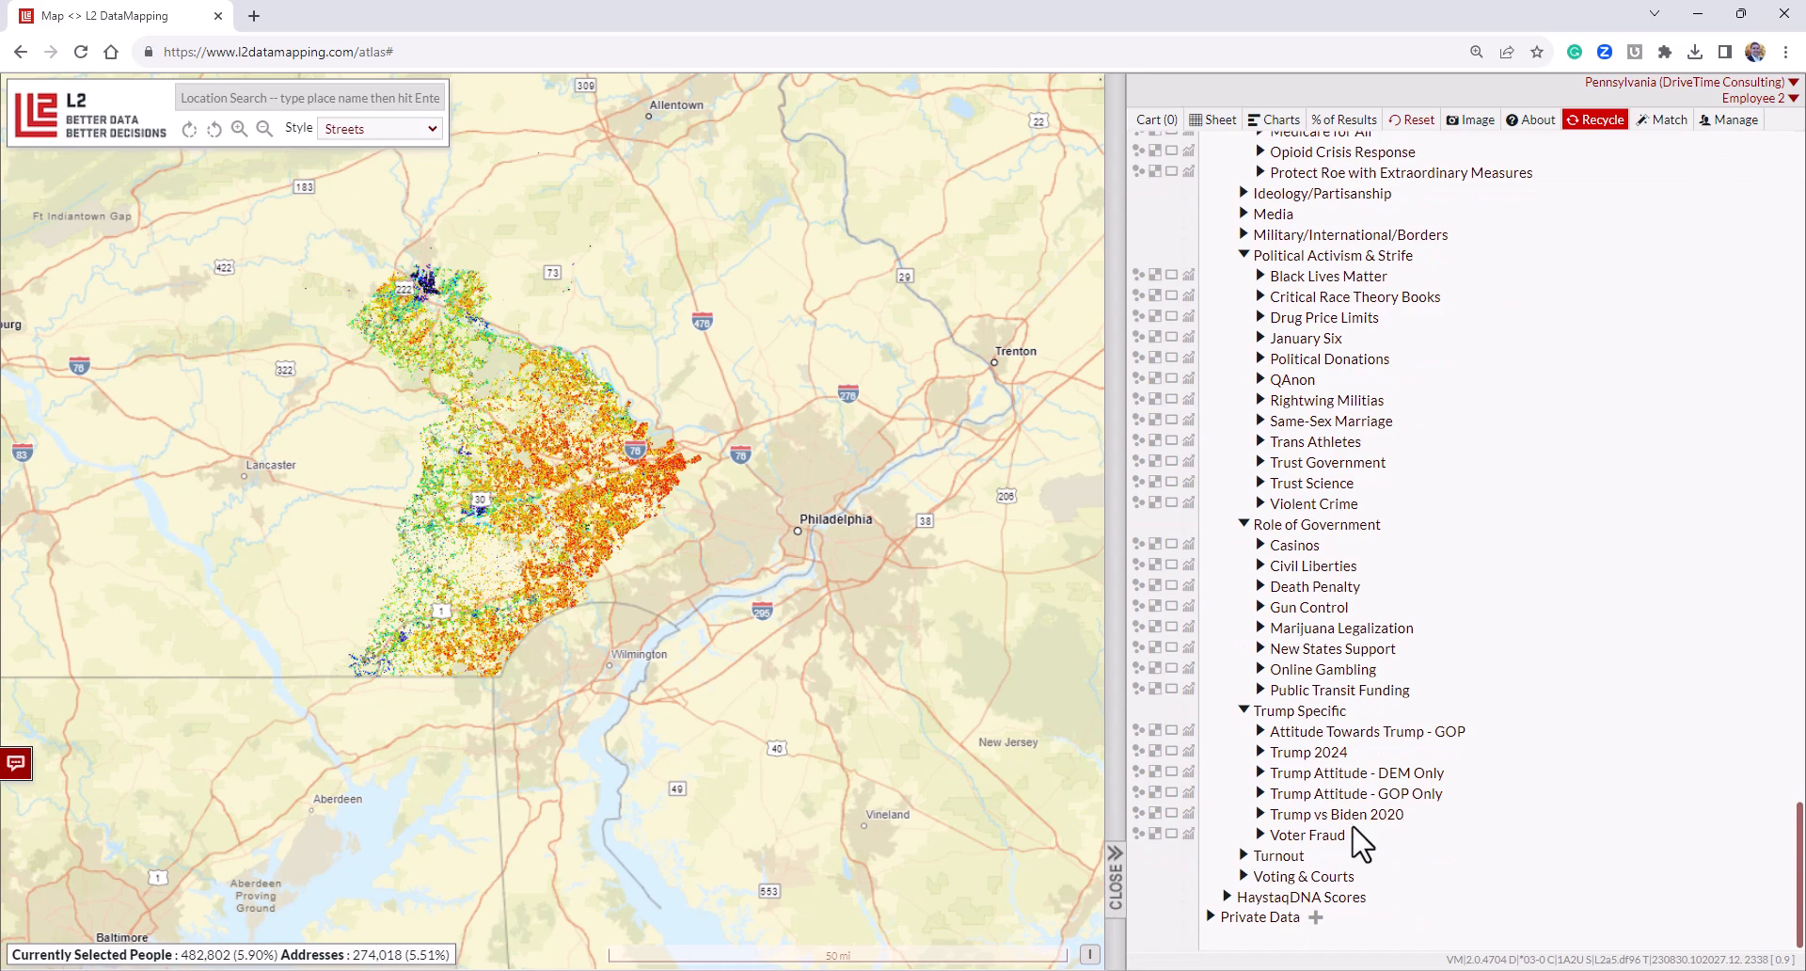
scroll(1368, 852, up, 6)
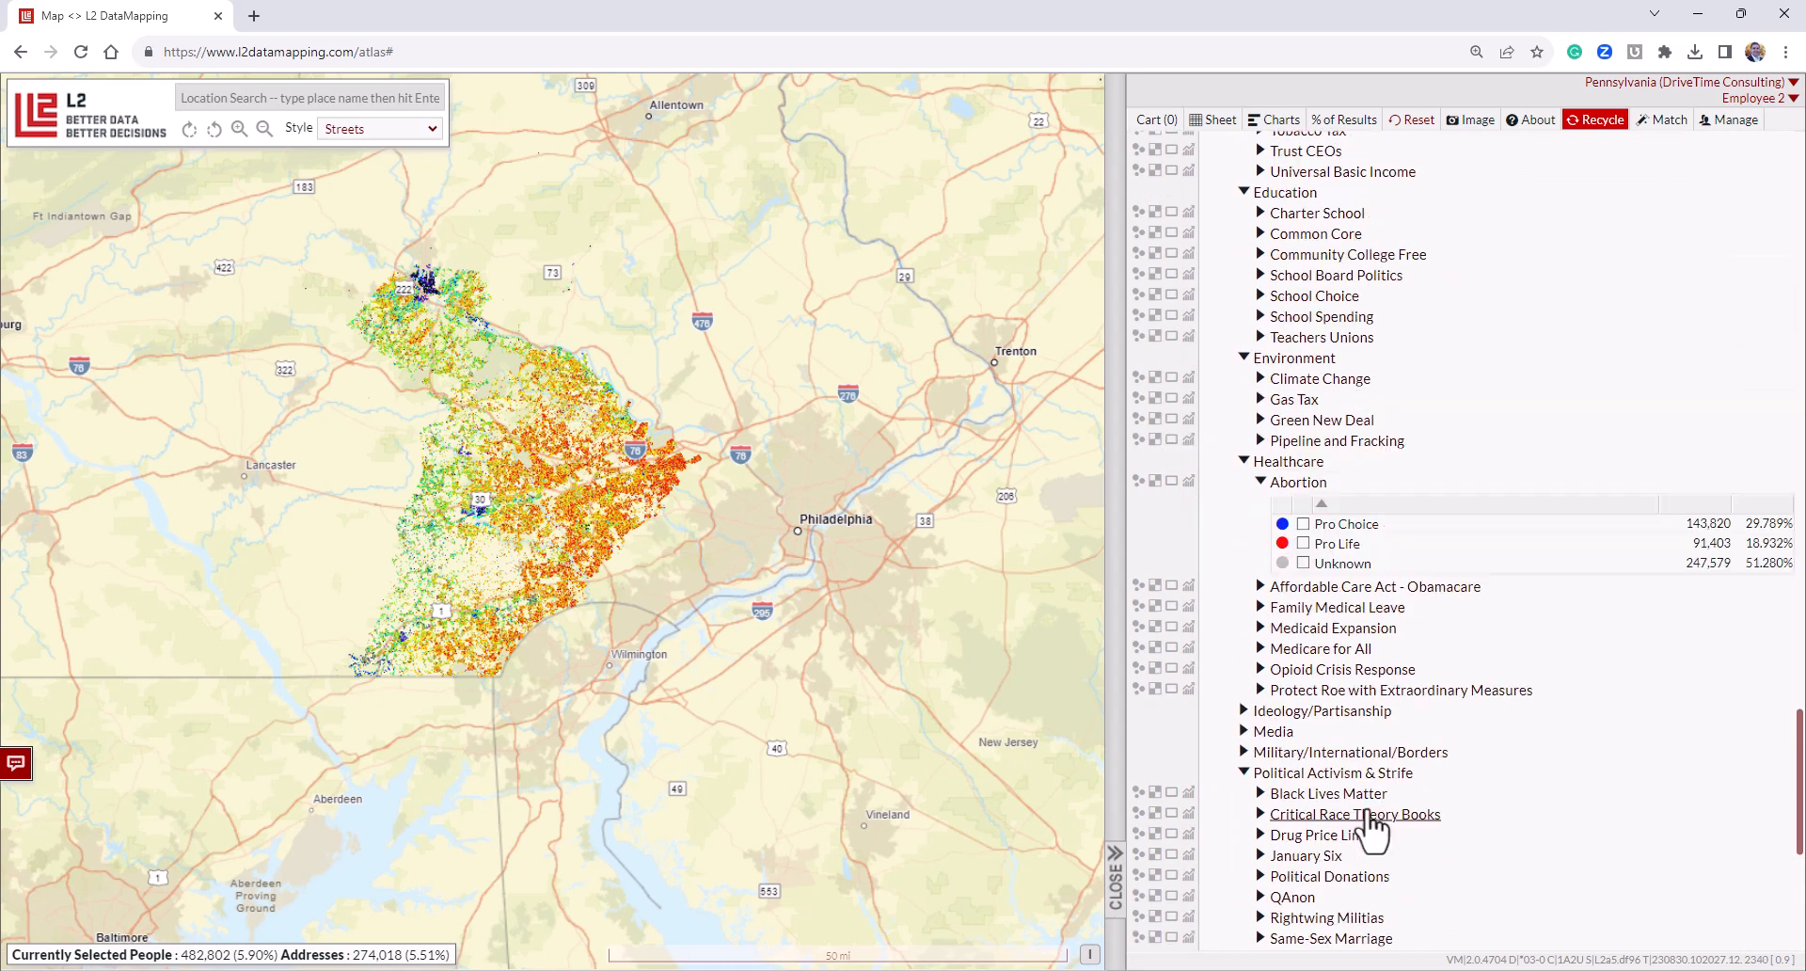
scroll(1373, 828, up, 8)
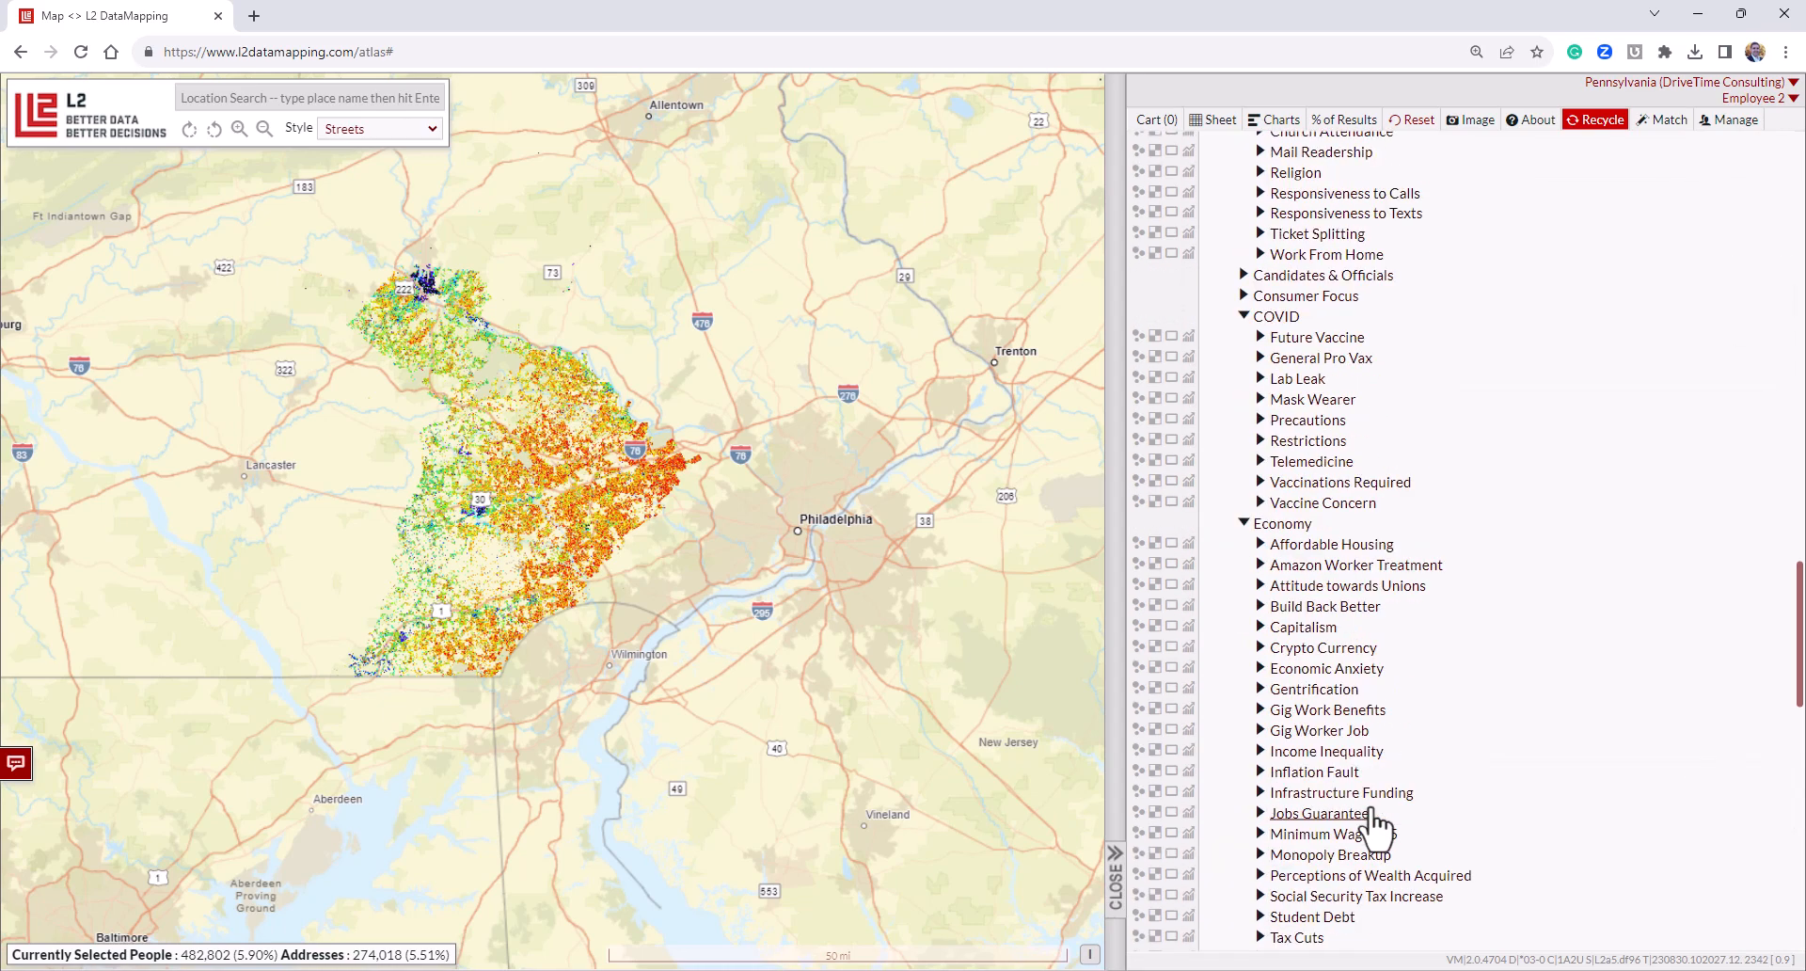
scroll(1376, 827, down, 14)
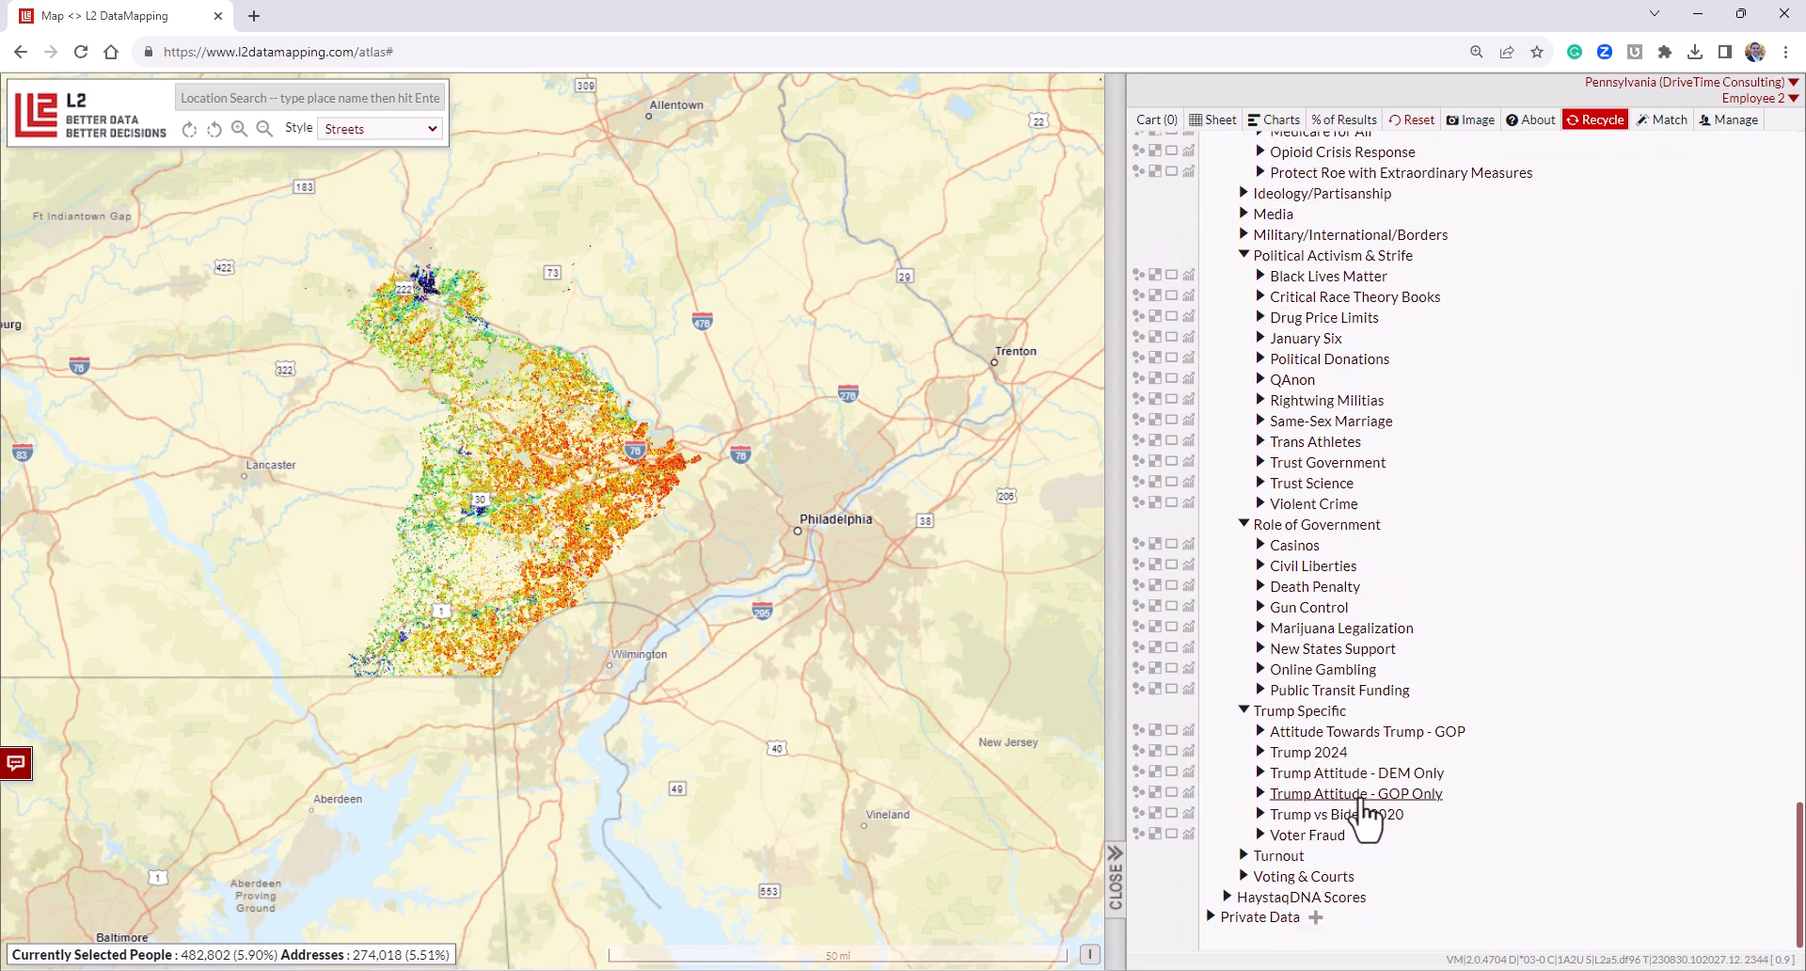
scroll(1317, 799, up, 15)
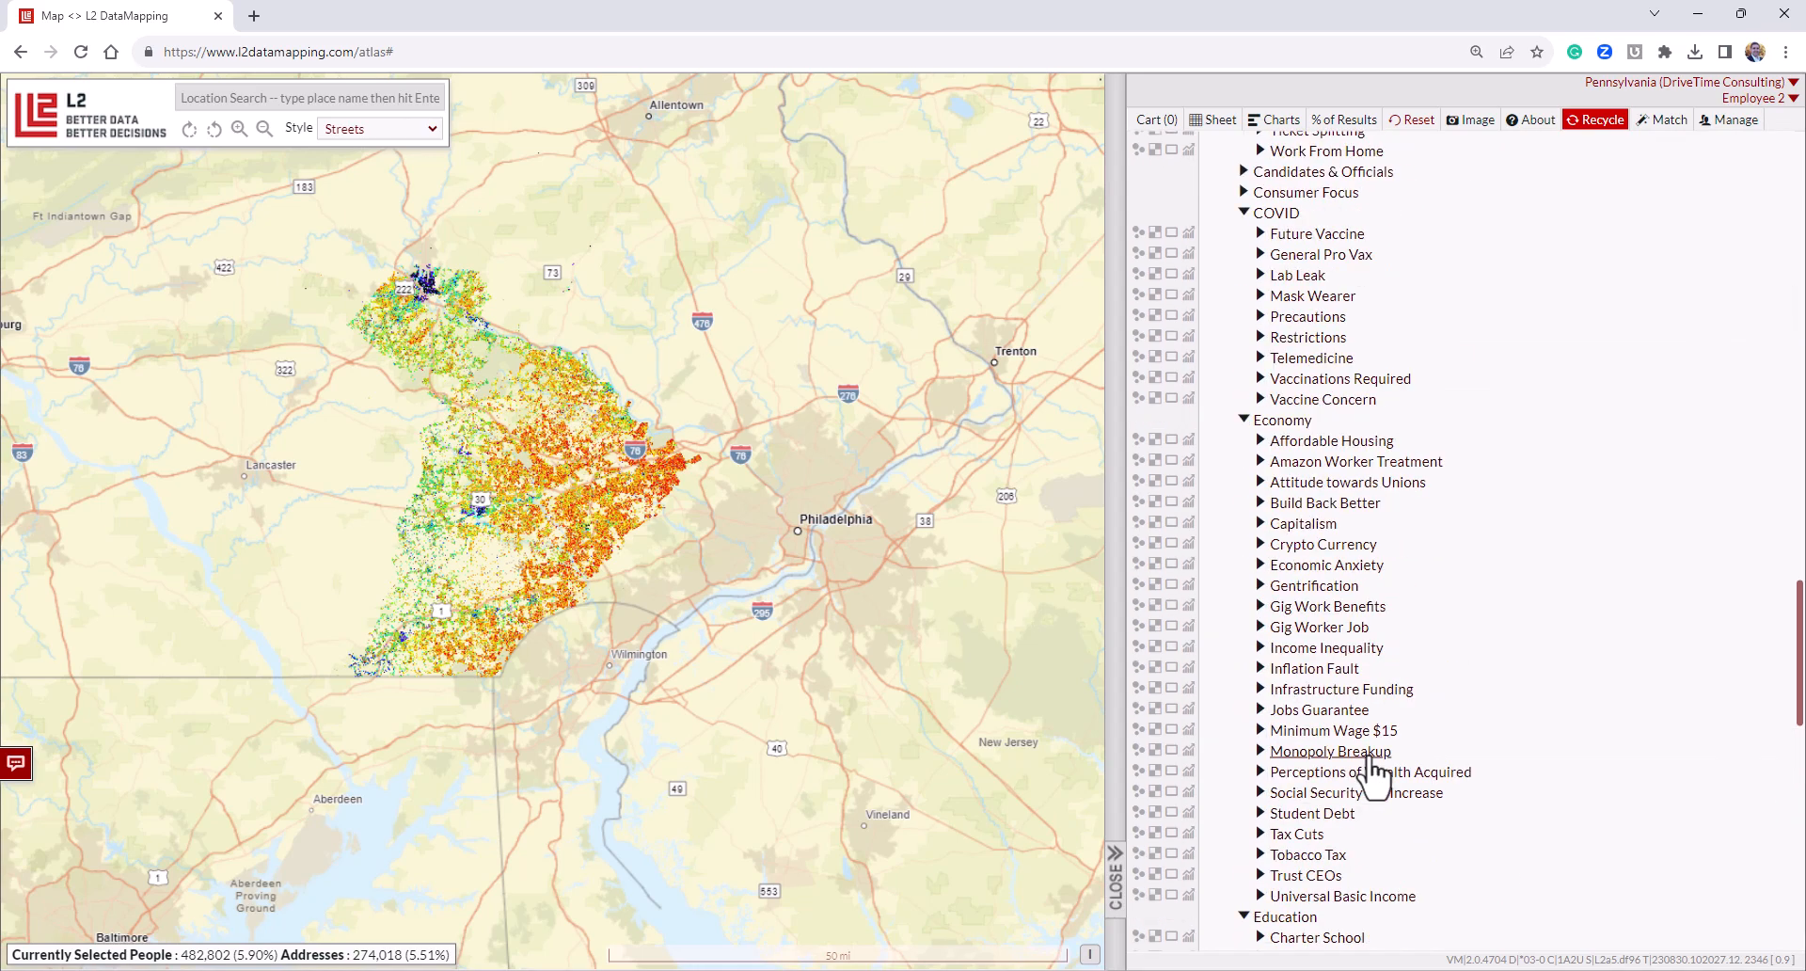
scroll(1363, 583, up, 3)
scroll(1345, 592, down, 10)
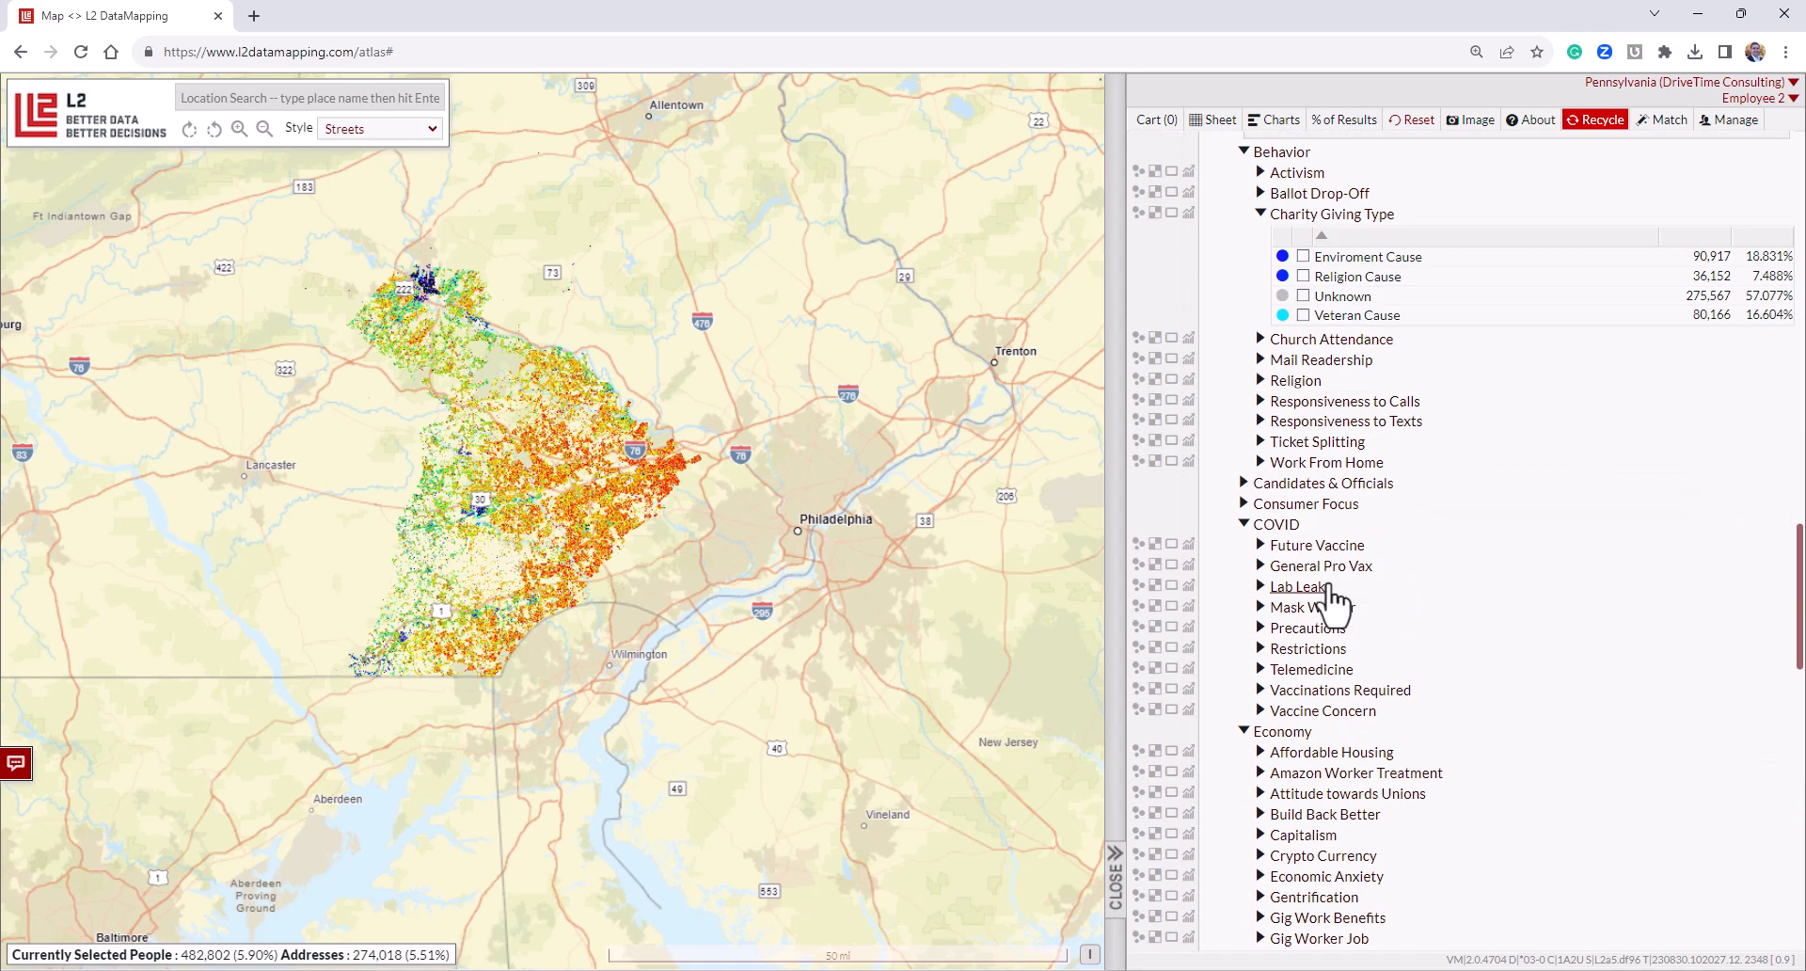
scroll(1332, 592, down, 8)
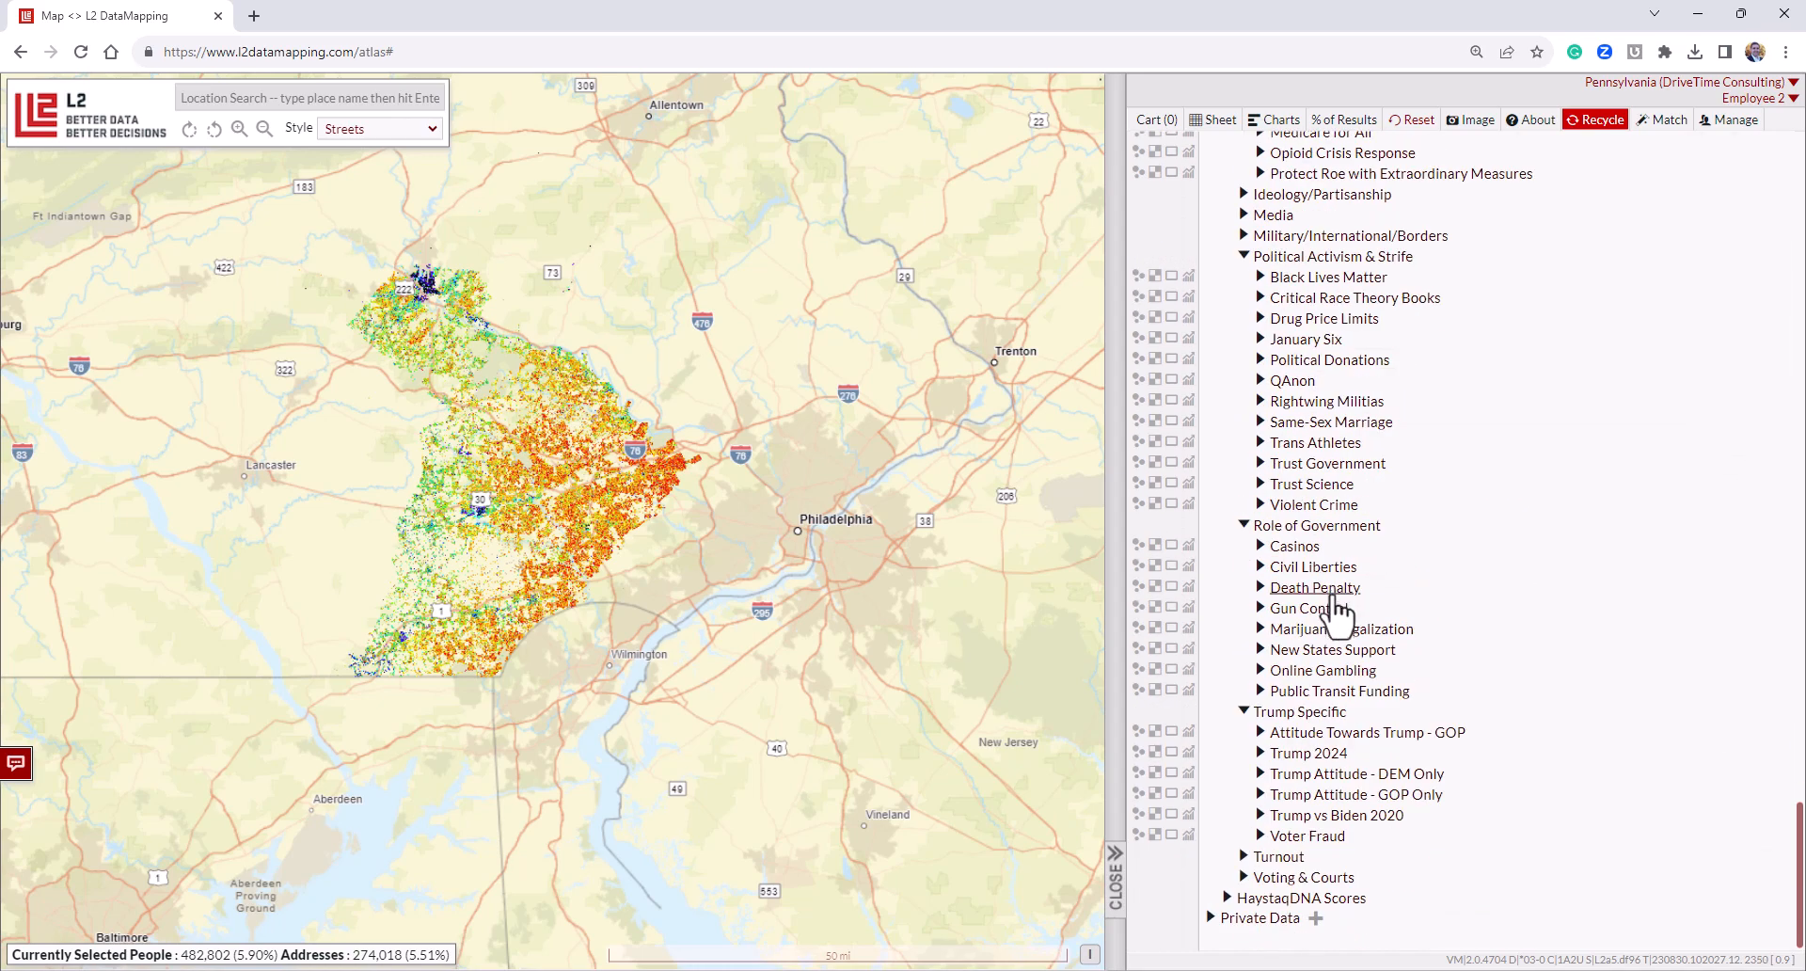
Open the Gun Control flag under Role of Government, and expand the HaystaqDNA Scores branch.
click(1337, 608)
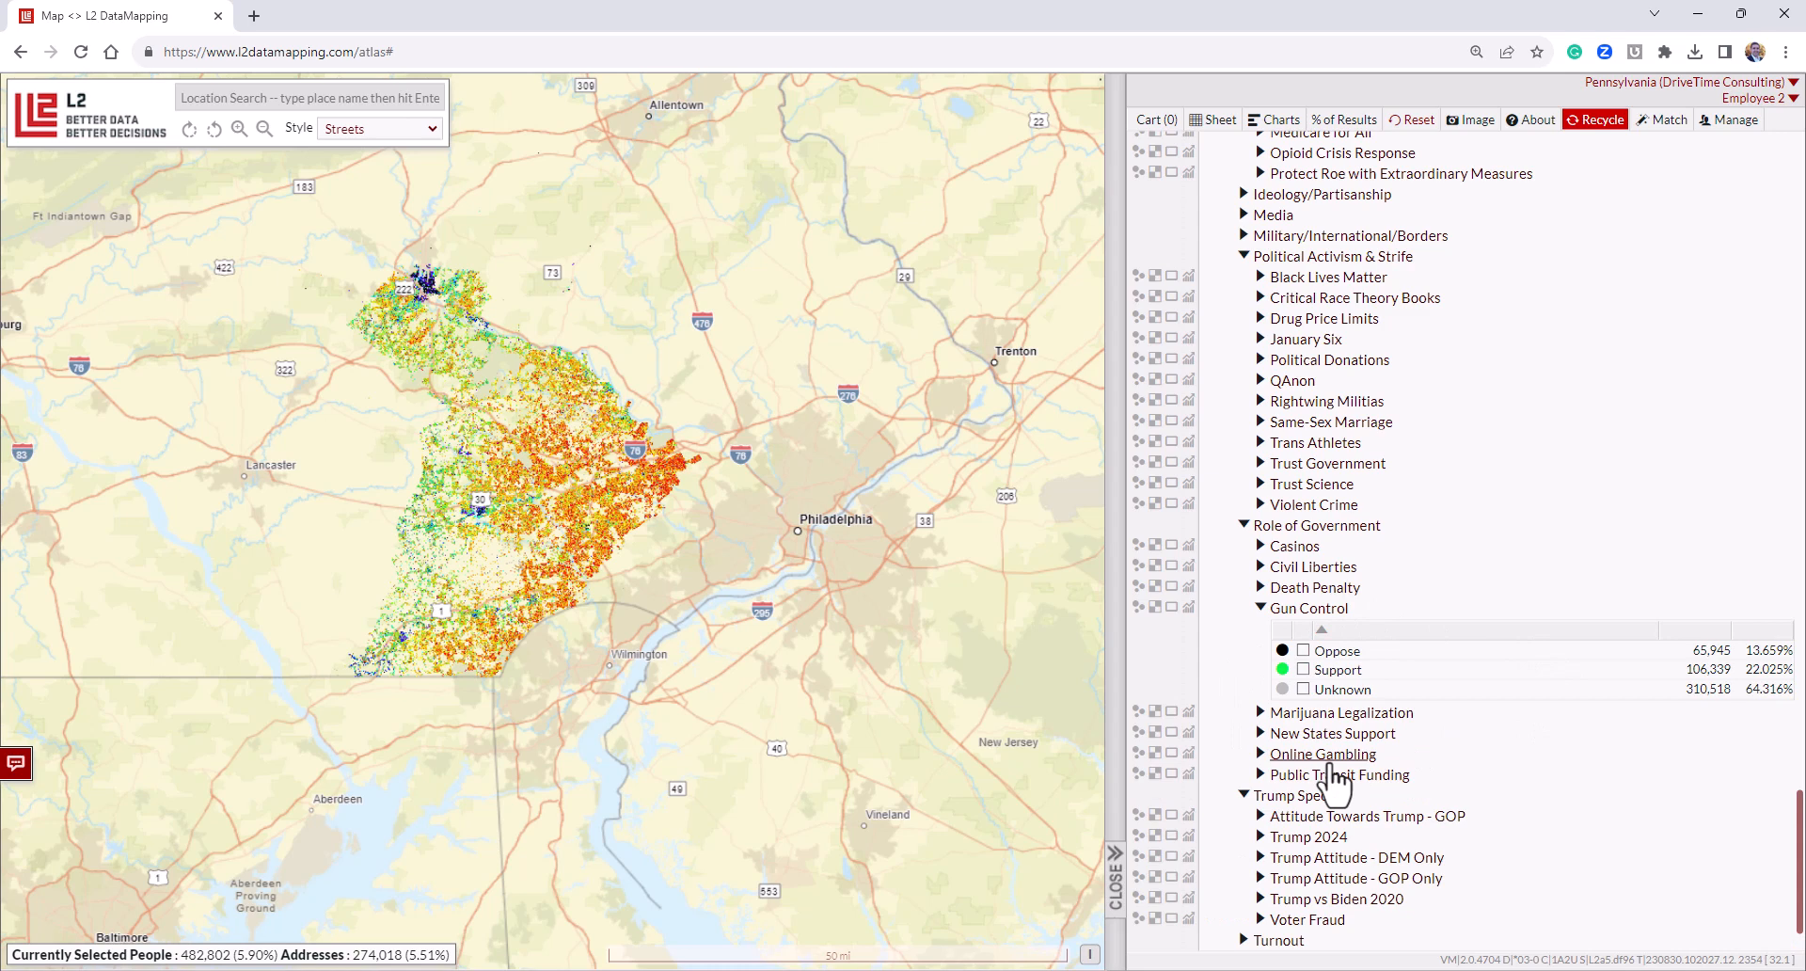
scroll(1330, 782, down, 2)
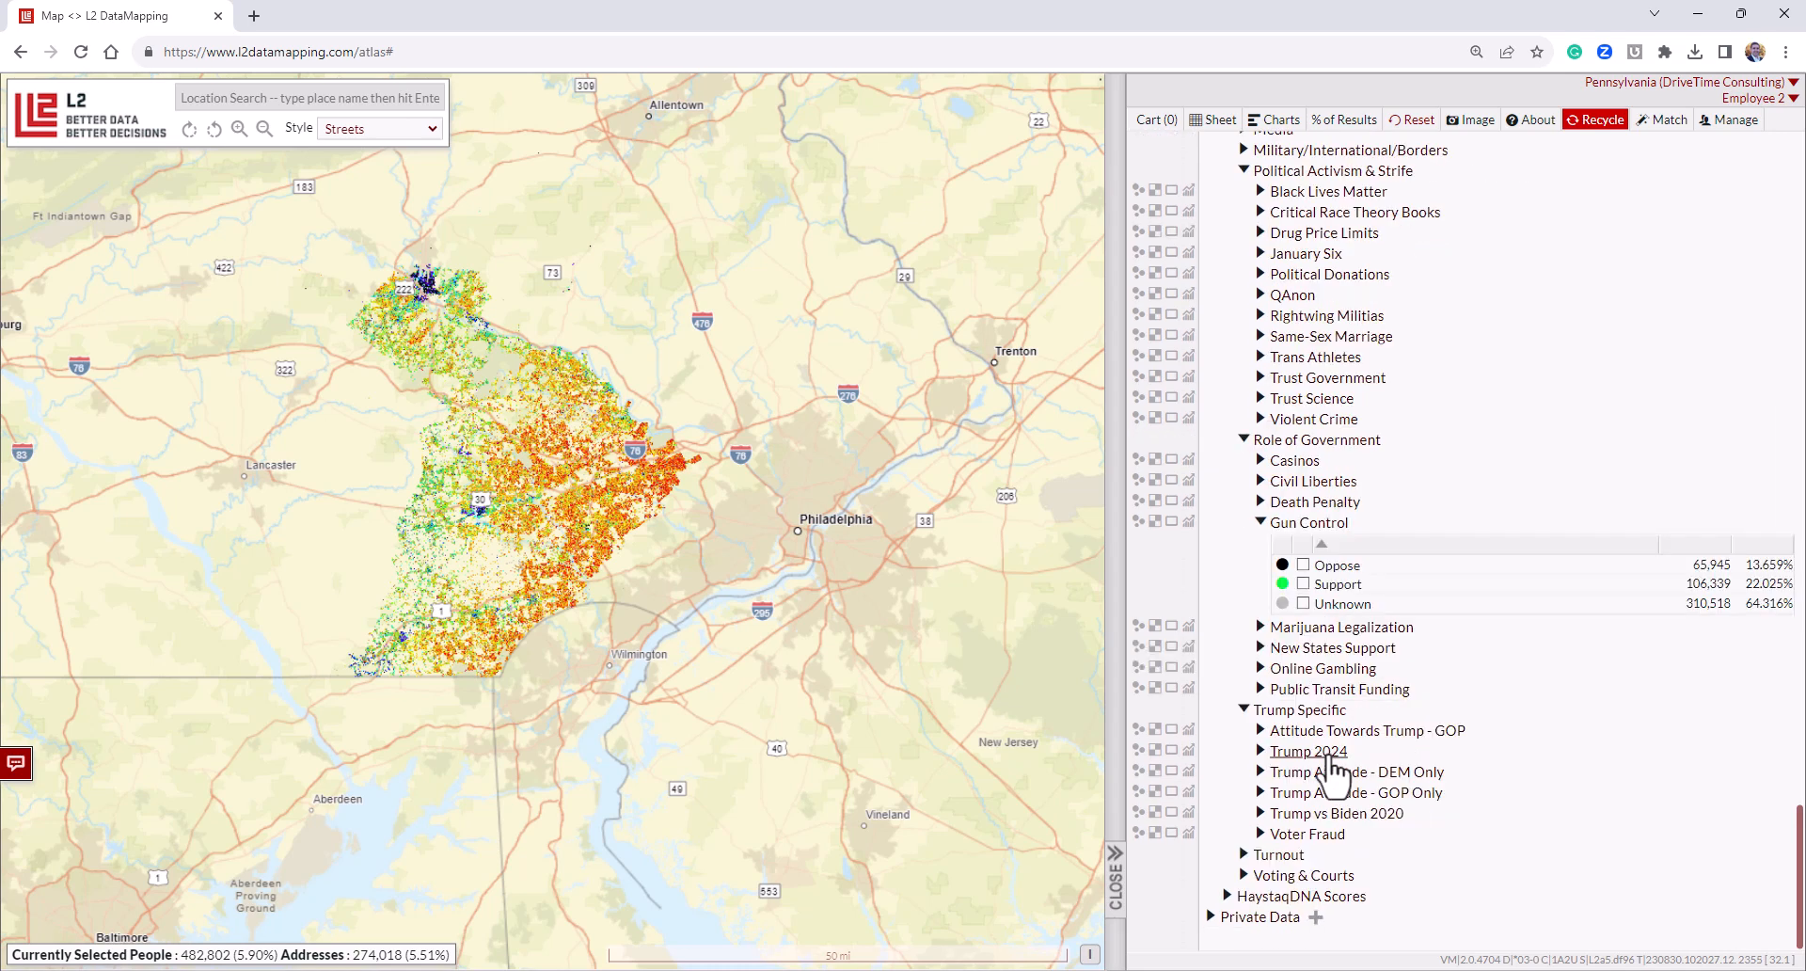
click(1327, 898)
scroll(1345, 880, down, 4)
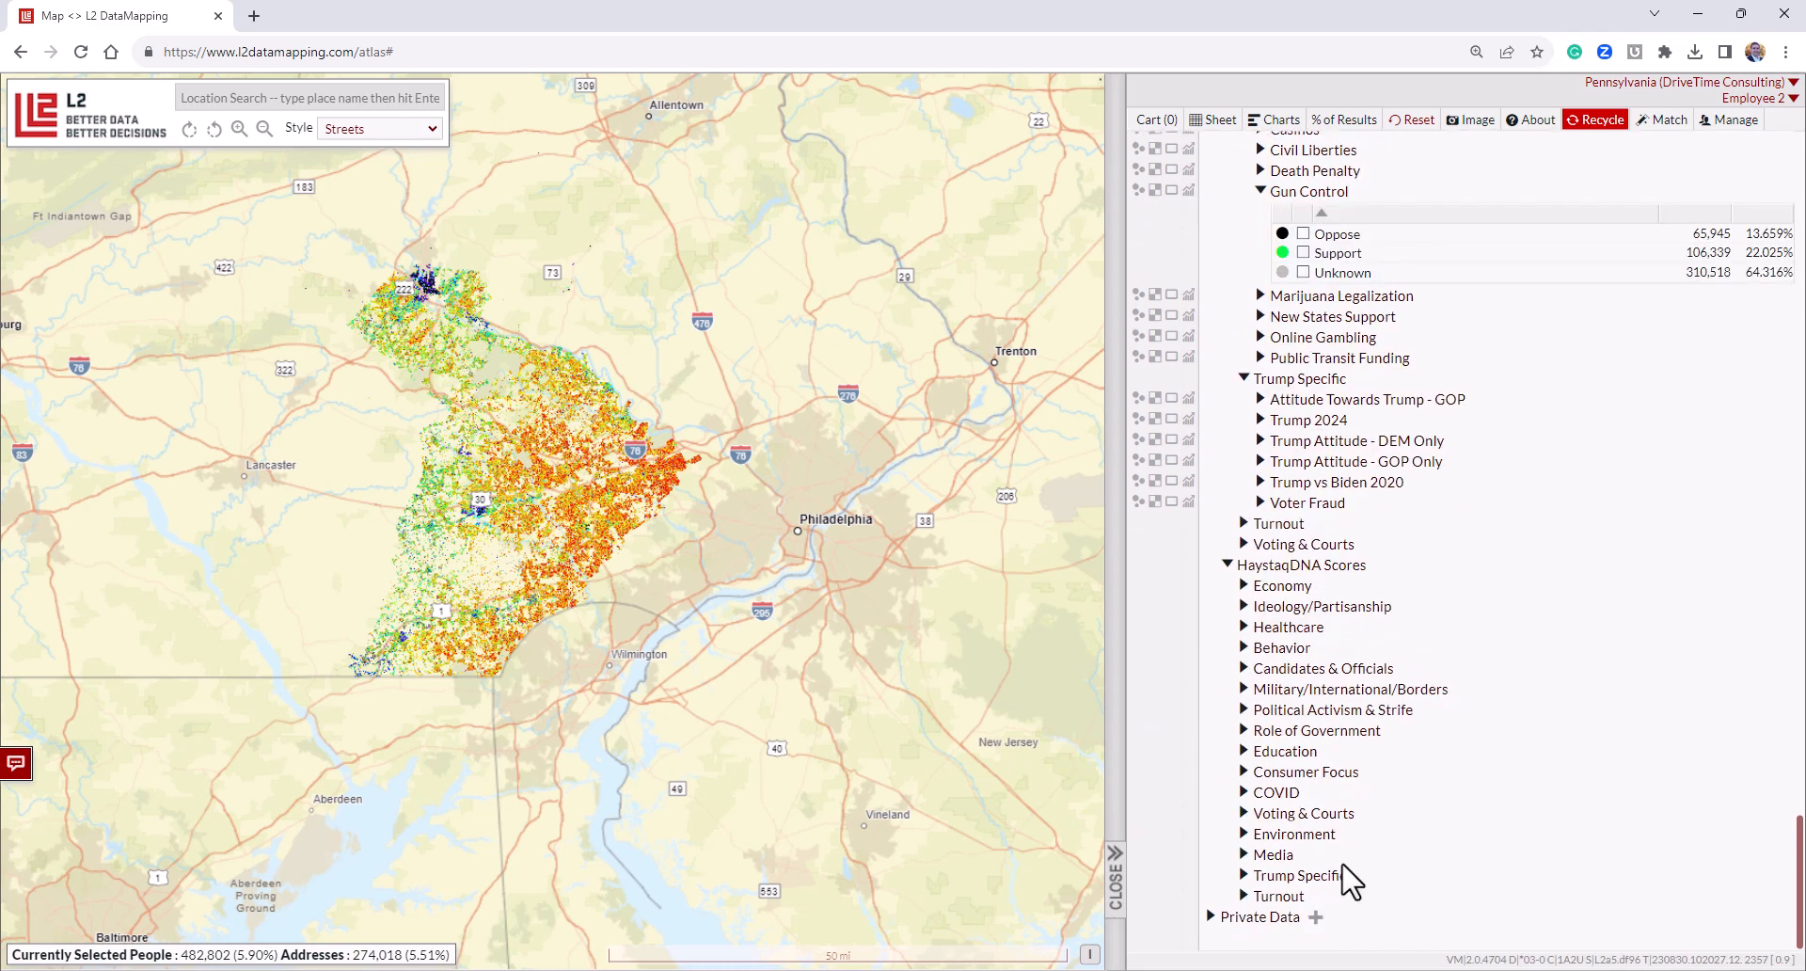
Expand Education under HaystaqDNA Scores and open the Charter School - Support Range filter.
click(1298, 752)
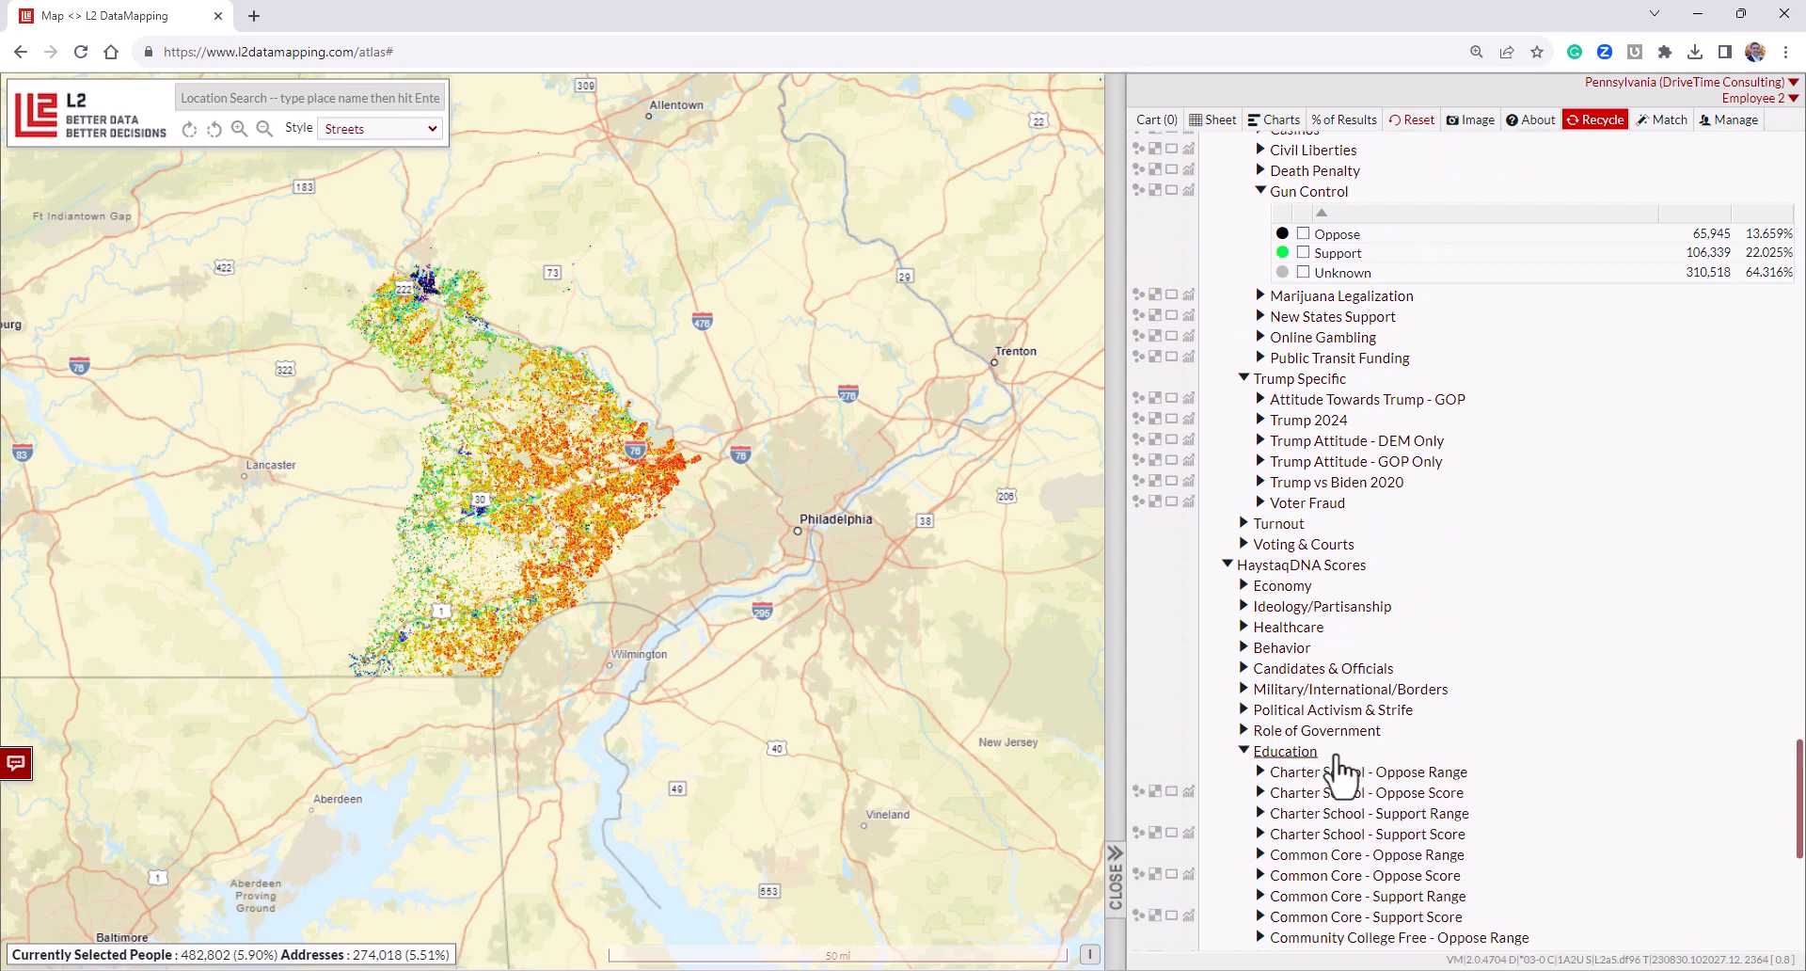
scroll(1345, 771, down, 3)
click(1402, 505)
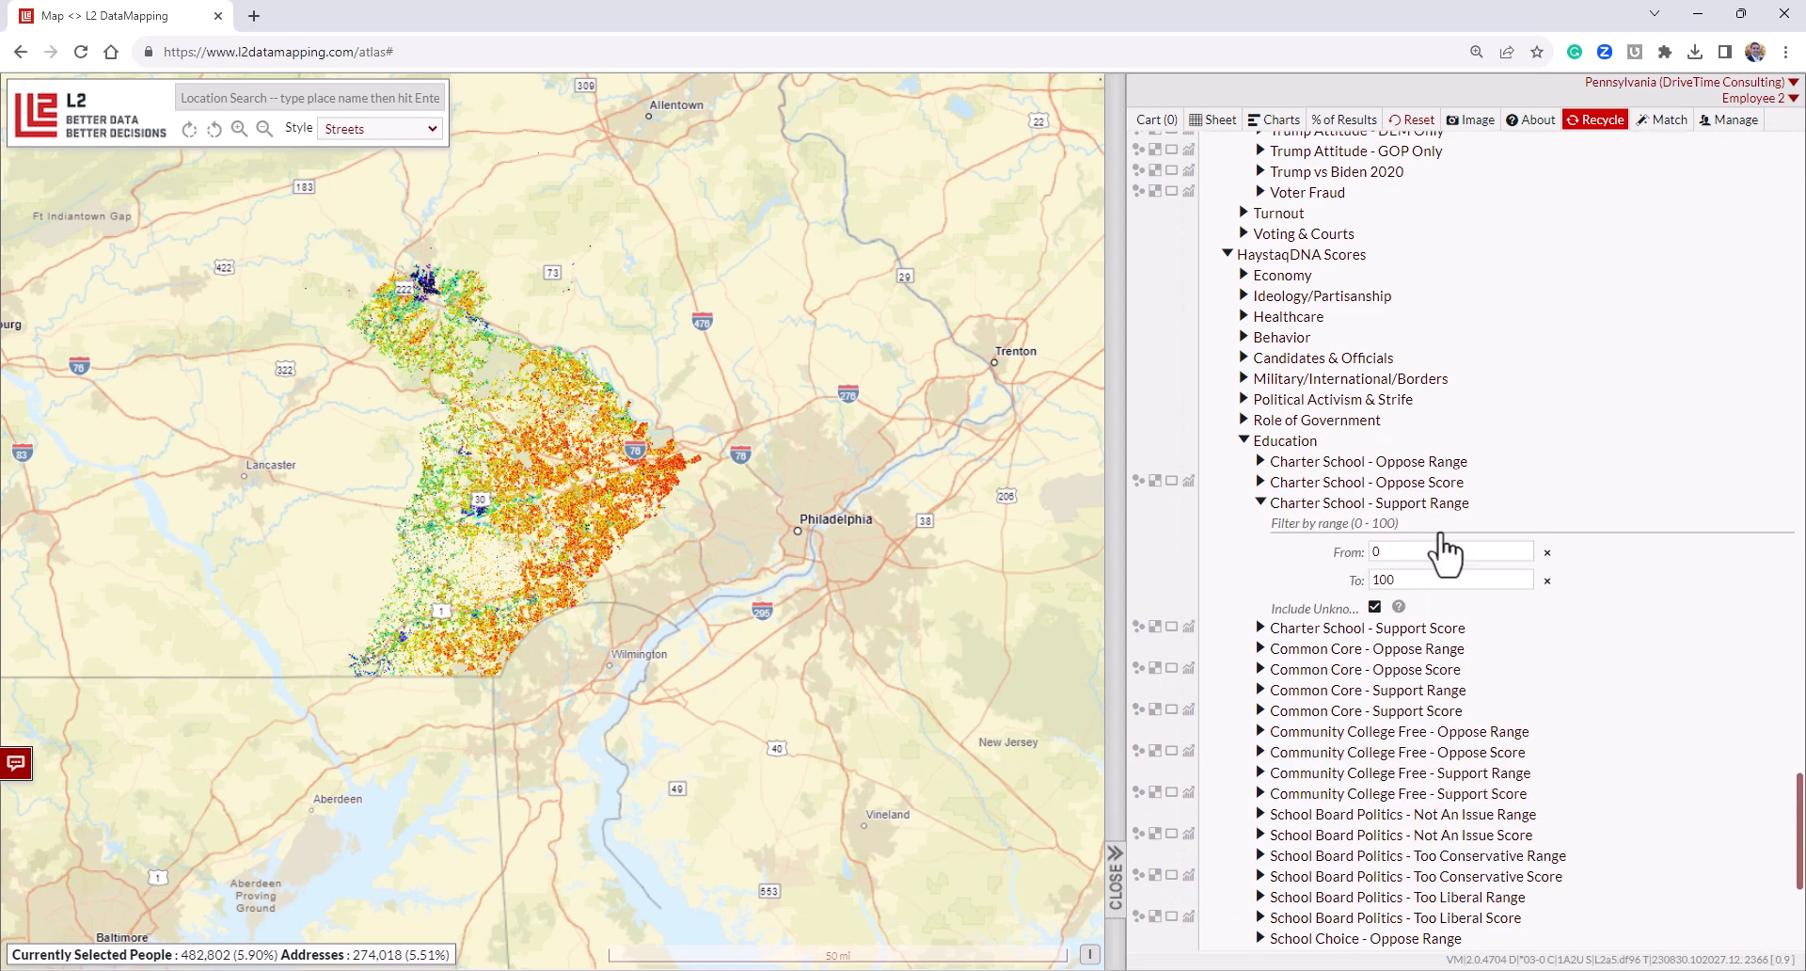
Set the Charter School - Support Range to start from 50 and exclude unknown values.
double_click(1391, 553)
text(0)
click(1374, 607)
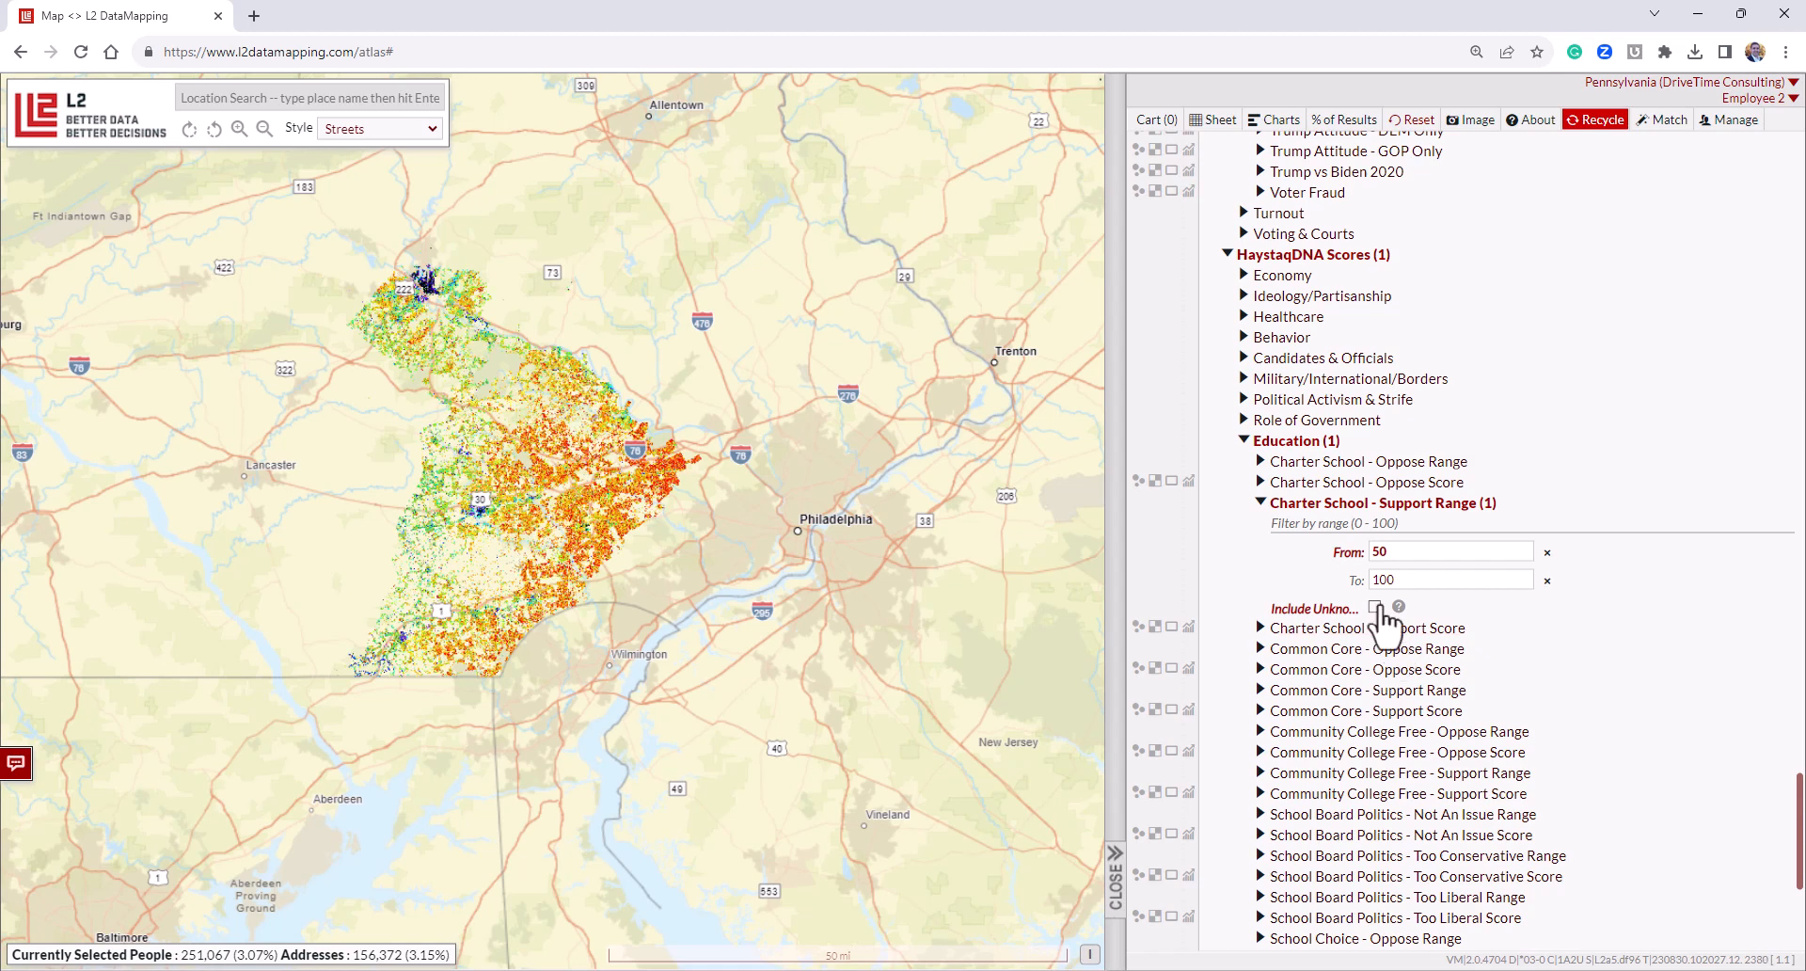
Try narrower Charter School support filters by setting the range's From value to 90 and to 95.
double_click(1404, 557)
key(Return)
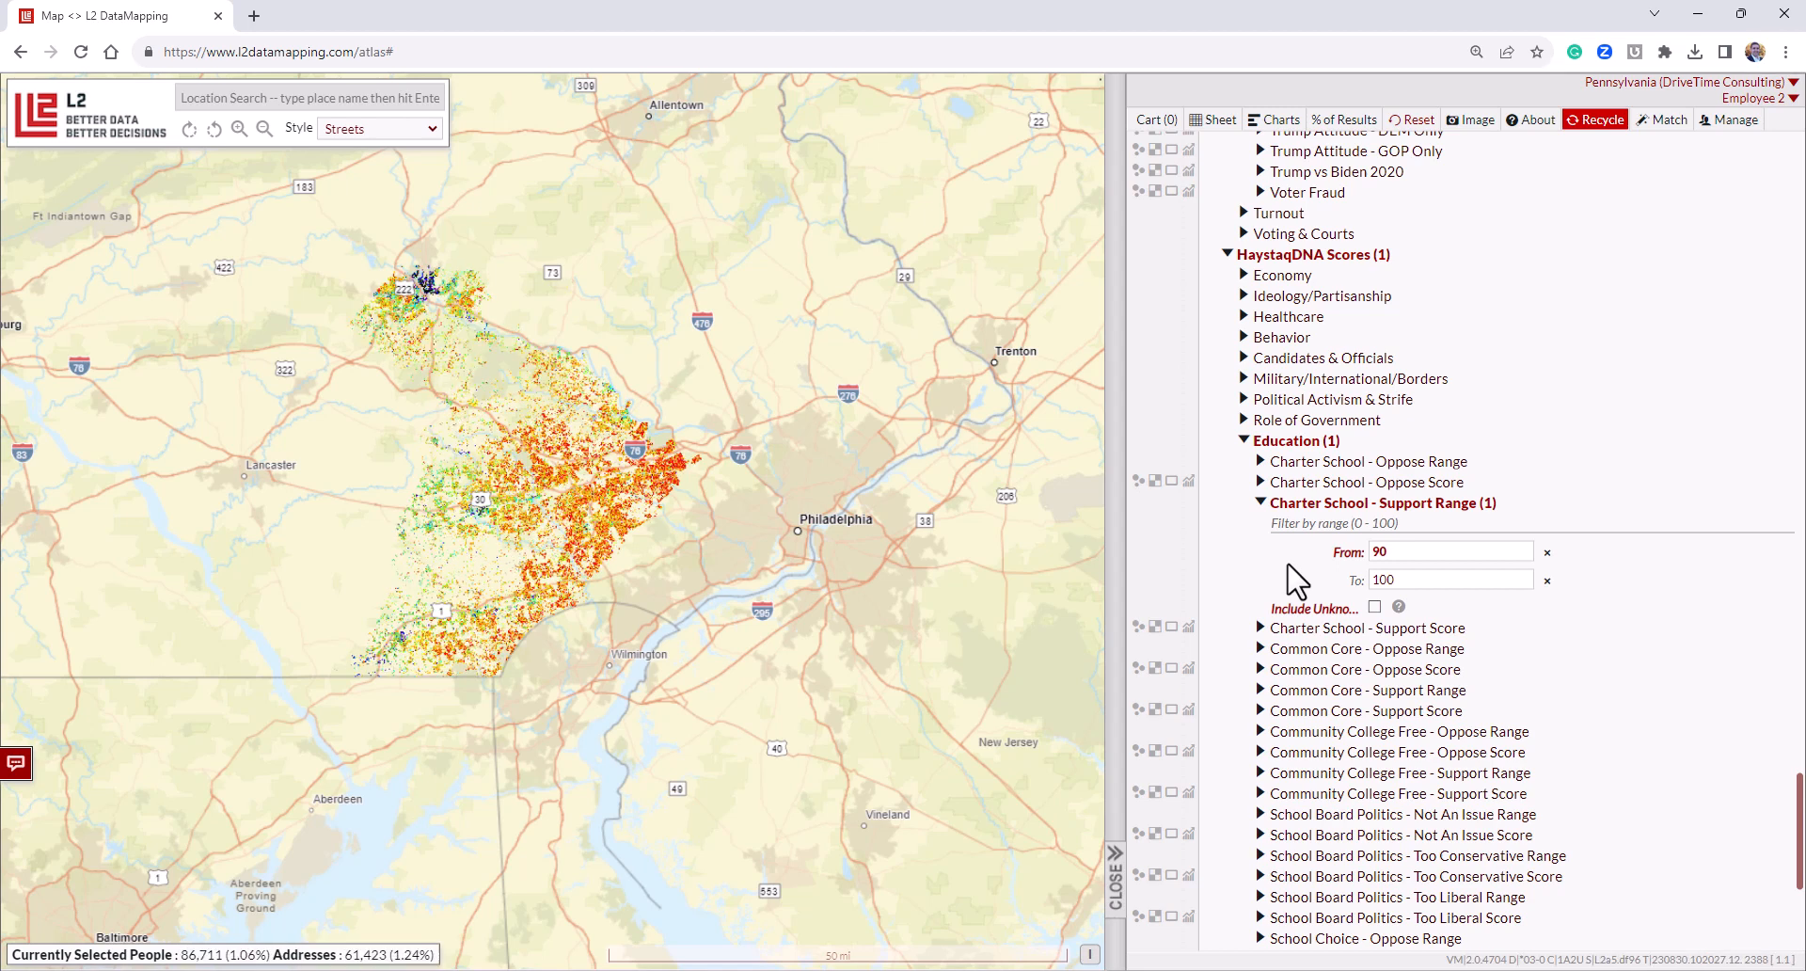
double_click(1382, 553)
text(95)
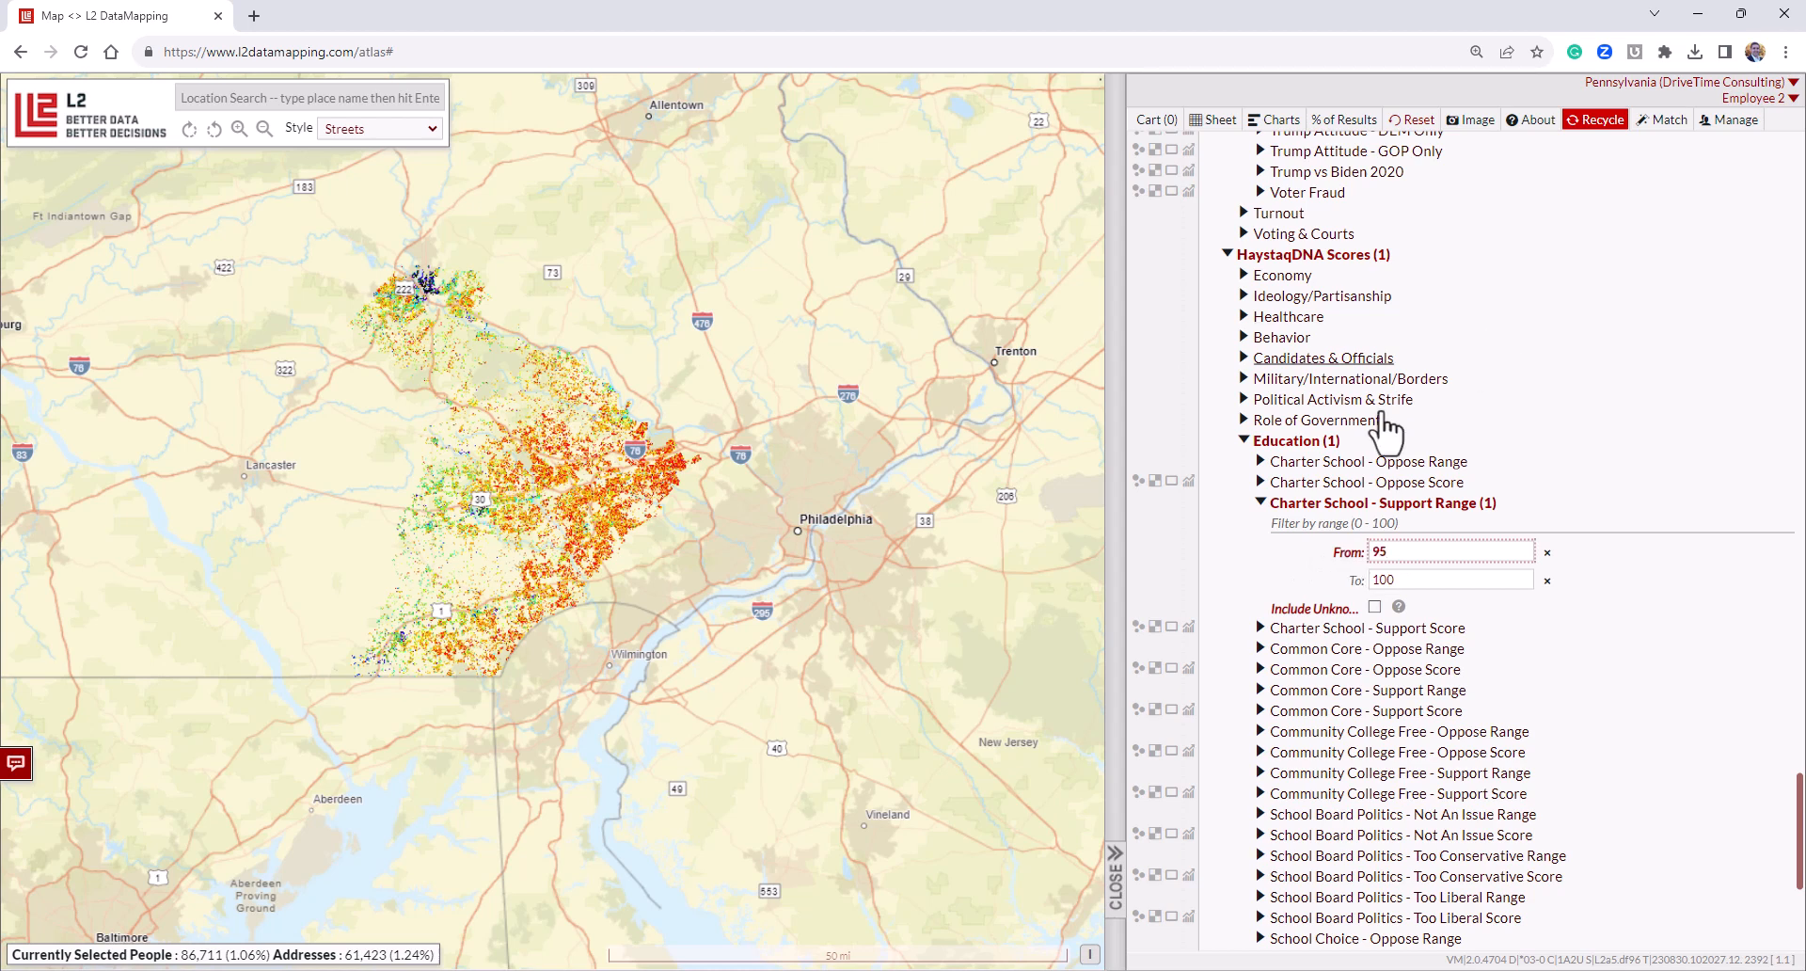
key(Return)
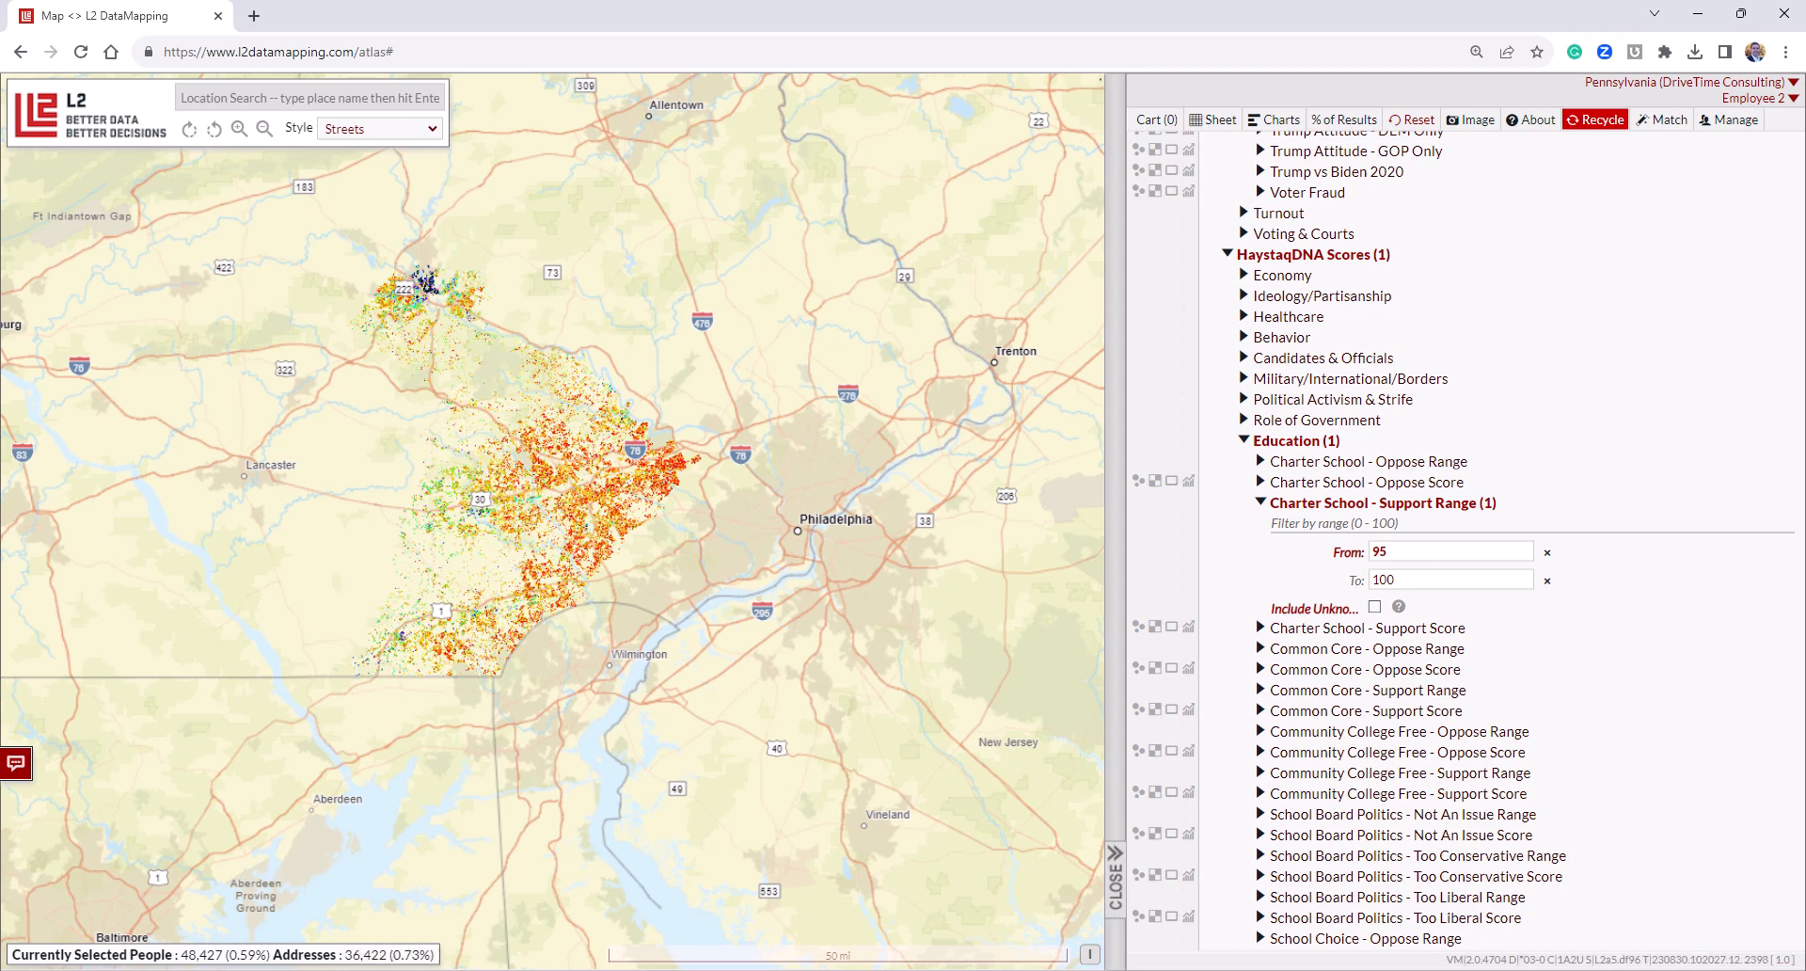
Set the From value of the Charter School - Support Range filter to 96 and apply it.
double_click(1430, 552)
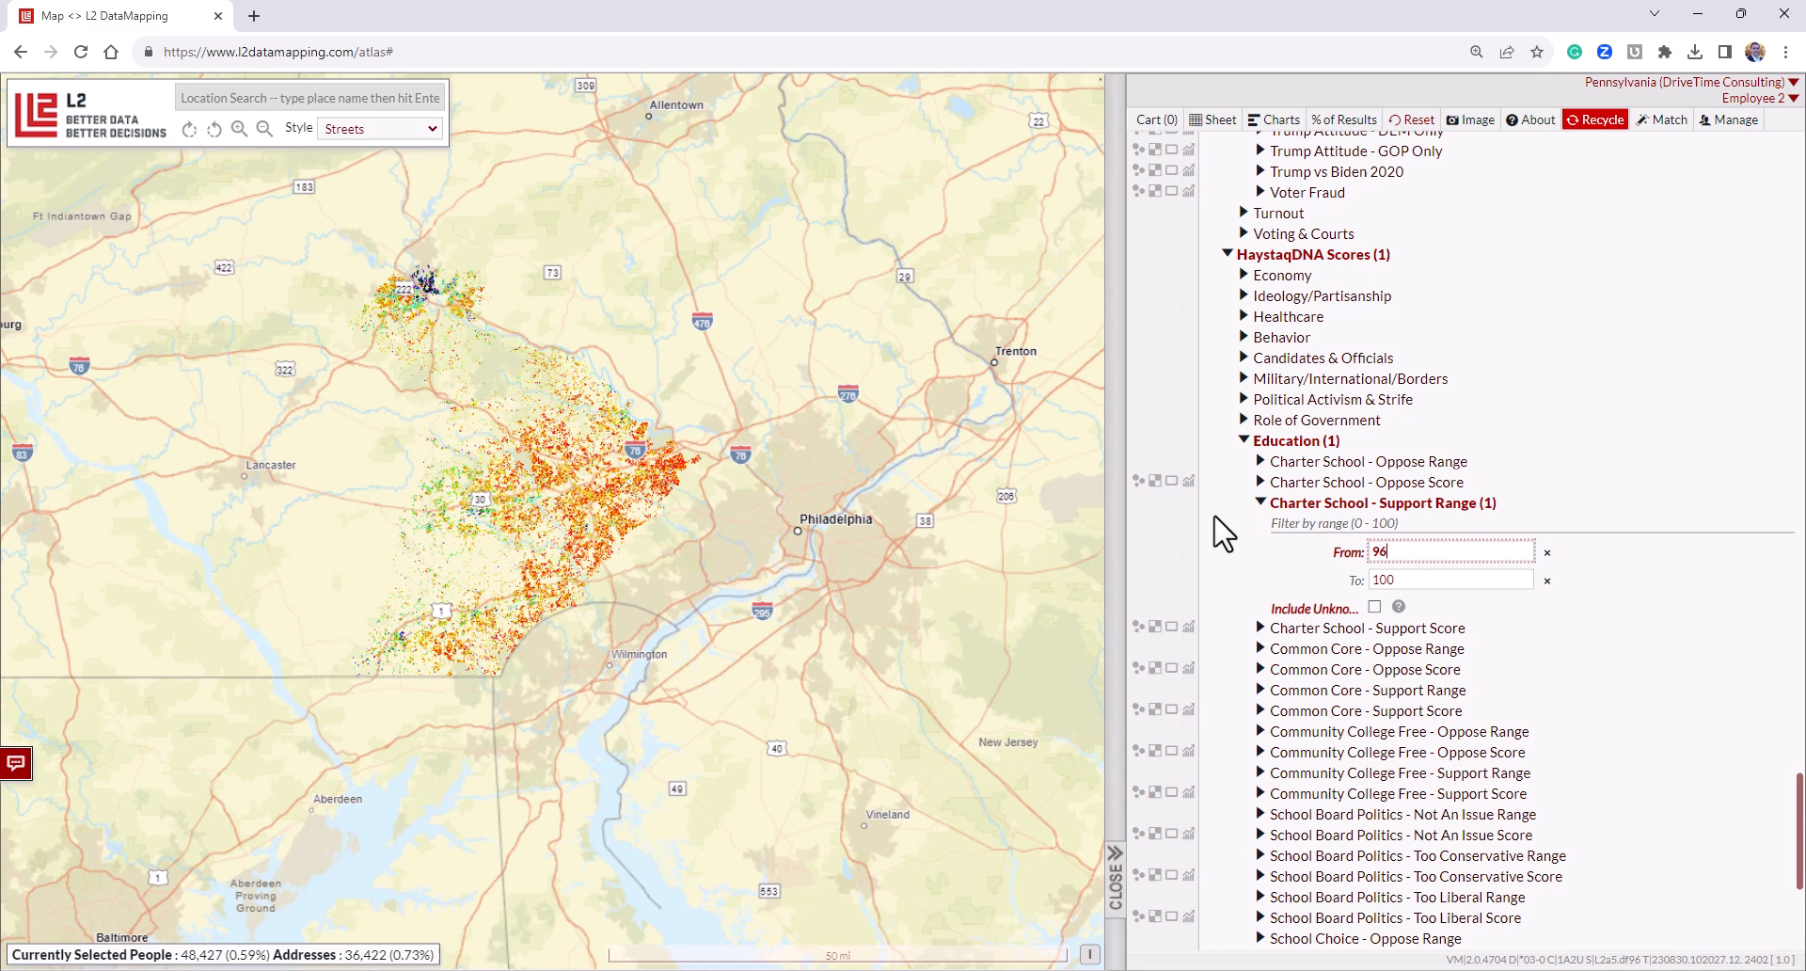
text(96)
click(1219, 545)
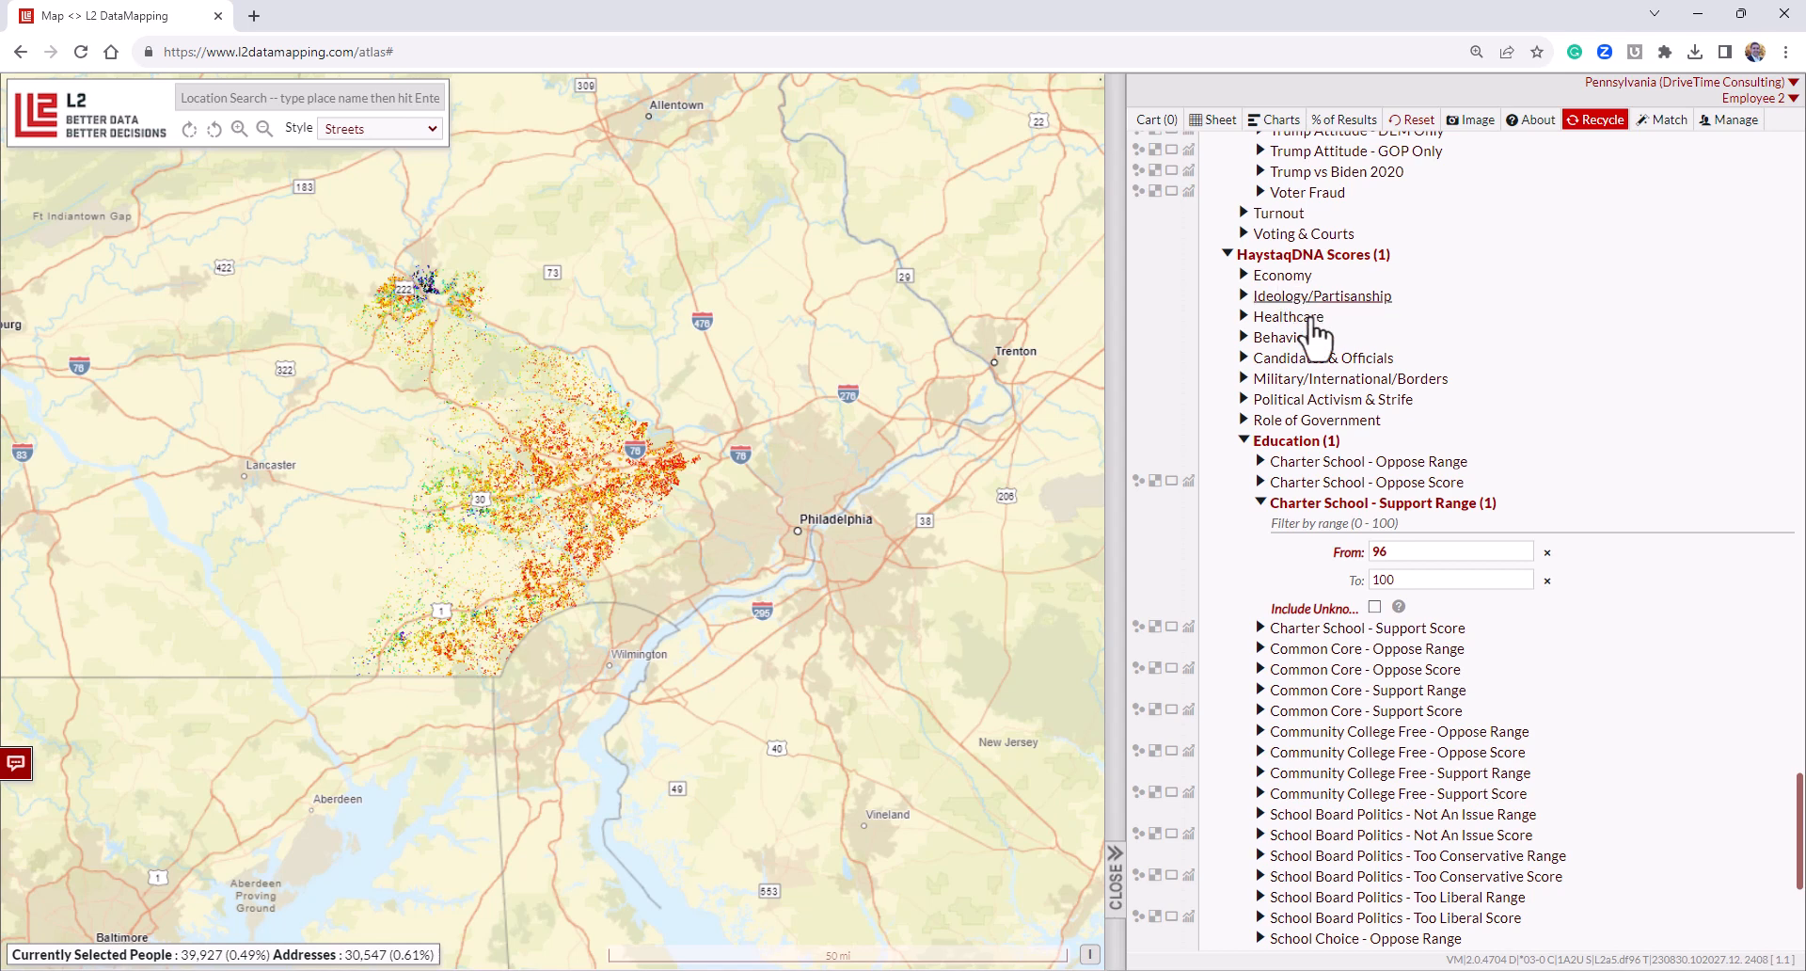
Collapse the HaystaqDNA Scores branch and return to the Area Selections at the start of the filter list.
click(1227, 254)
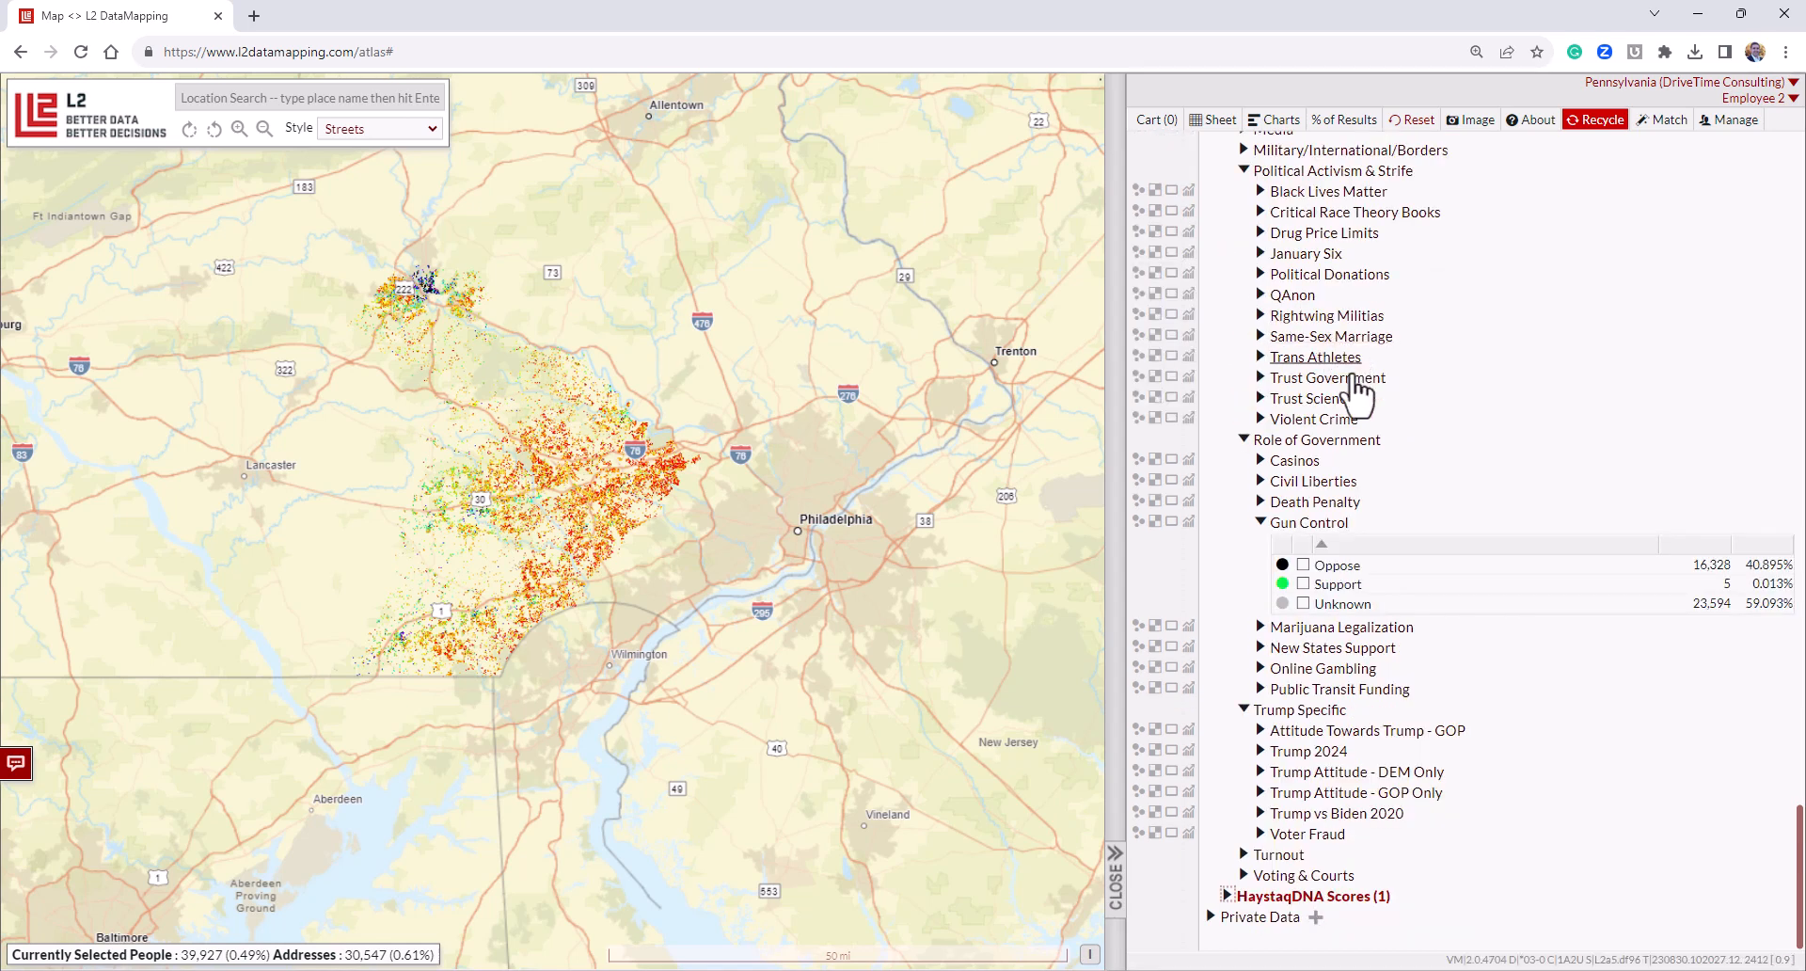
scroll(1368, 611, up, 8)
scroll(1369, 606, up, 15)
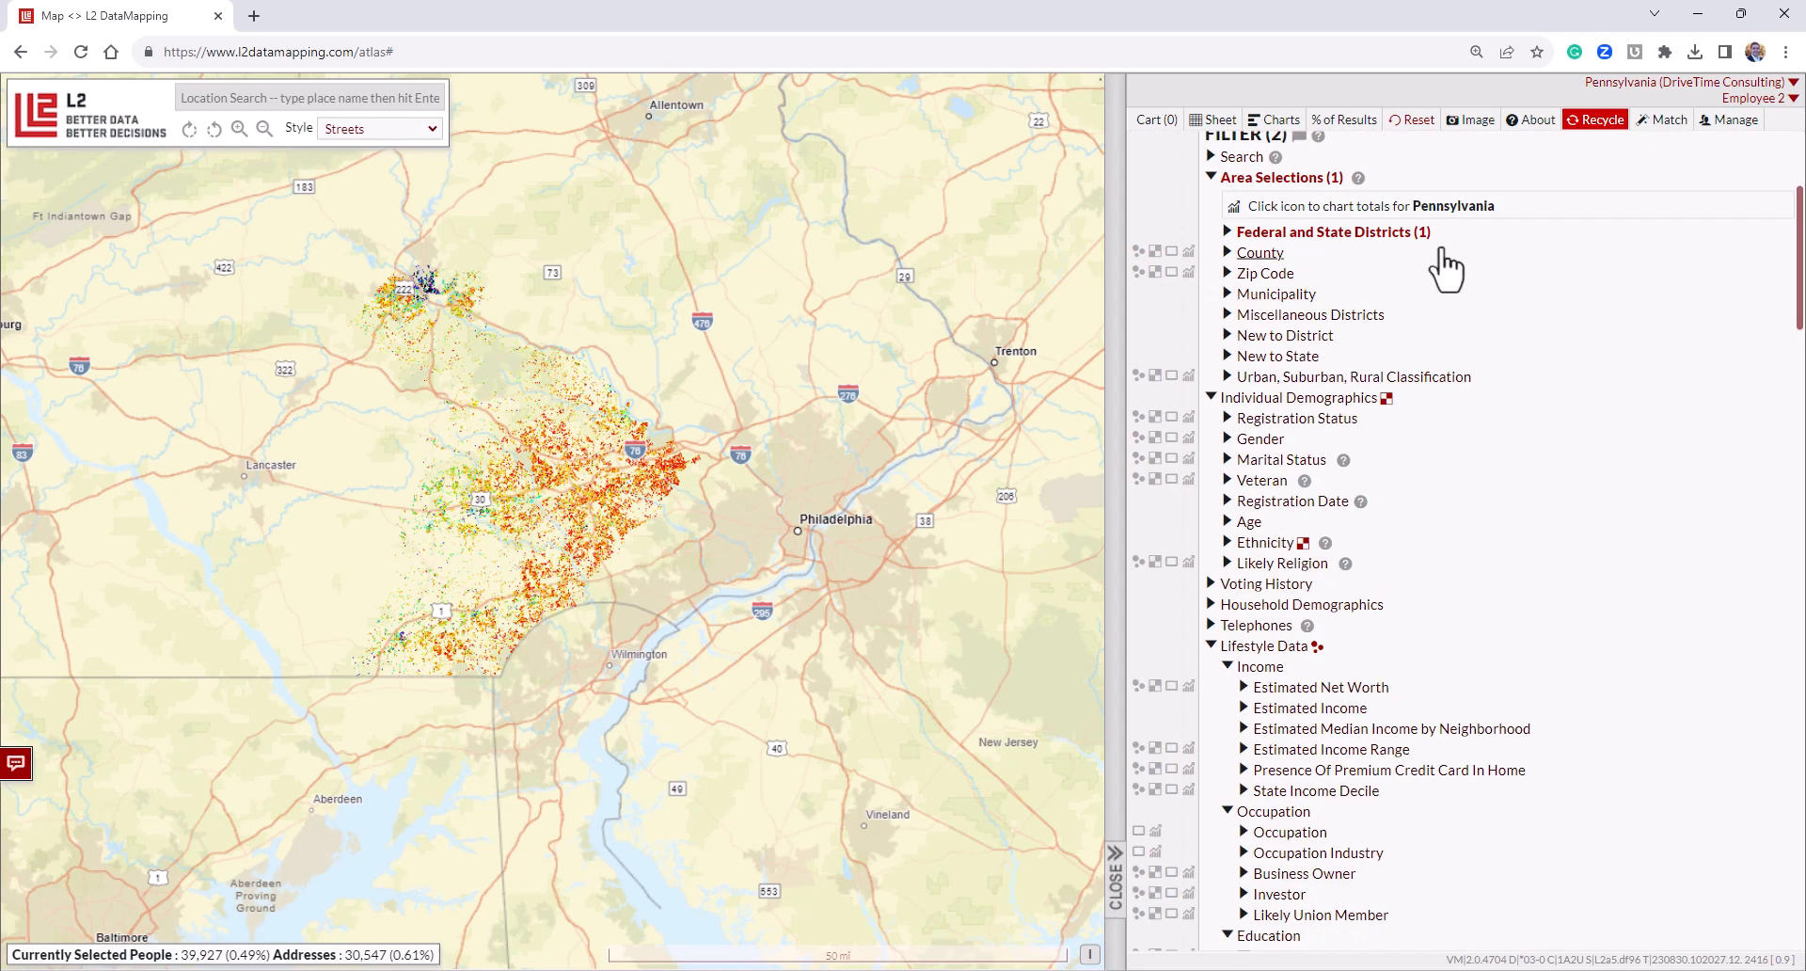
Reset all filters and visual settings to clear the current Pennsylvania selections.
scroll(1461, 340, up, 4)
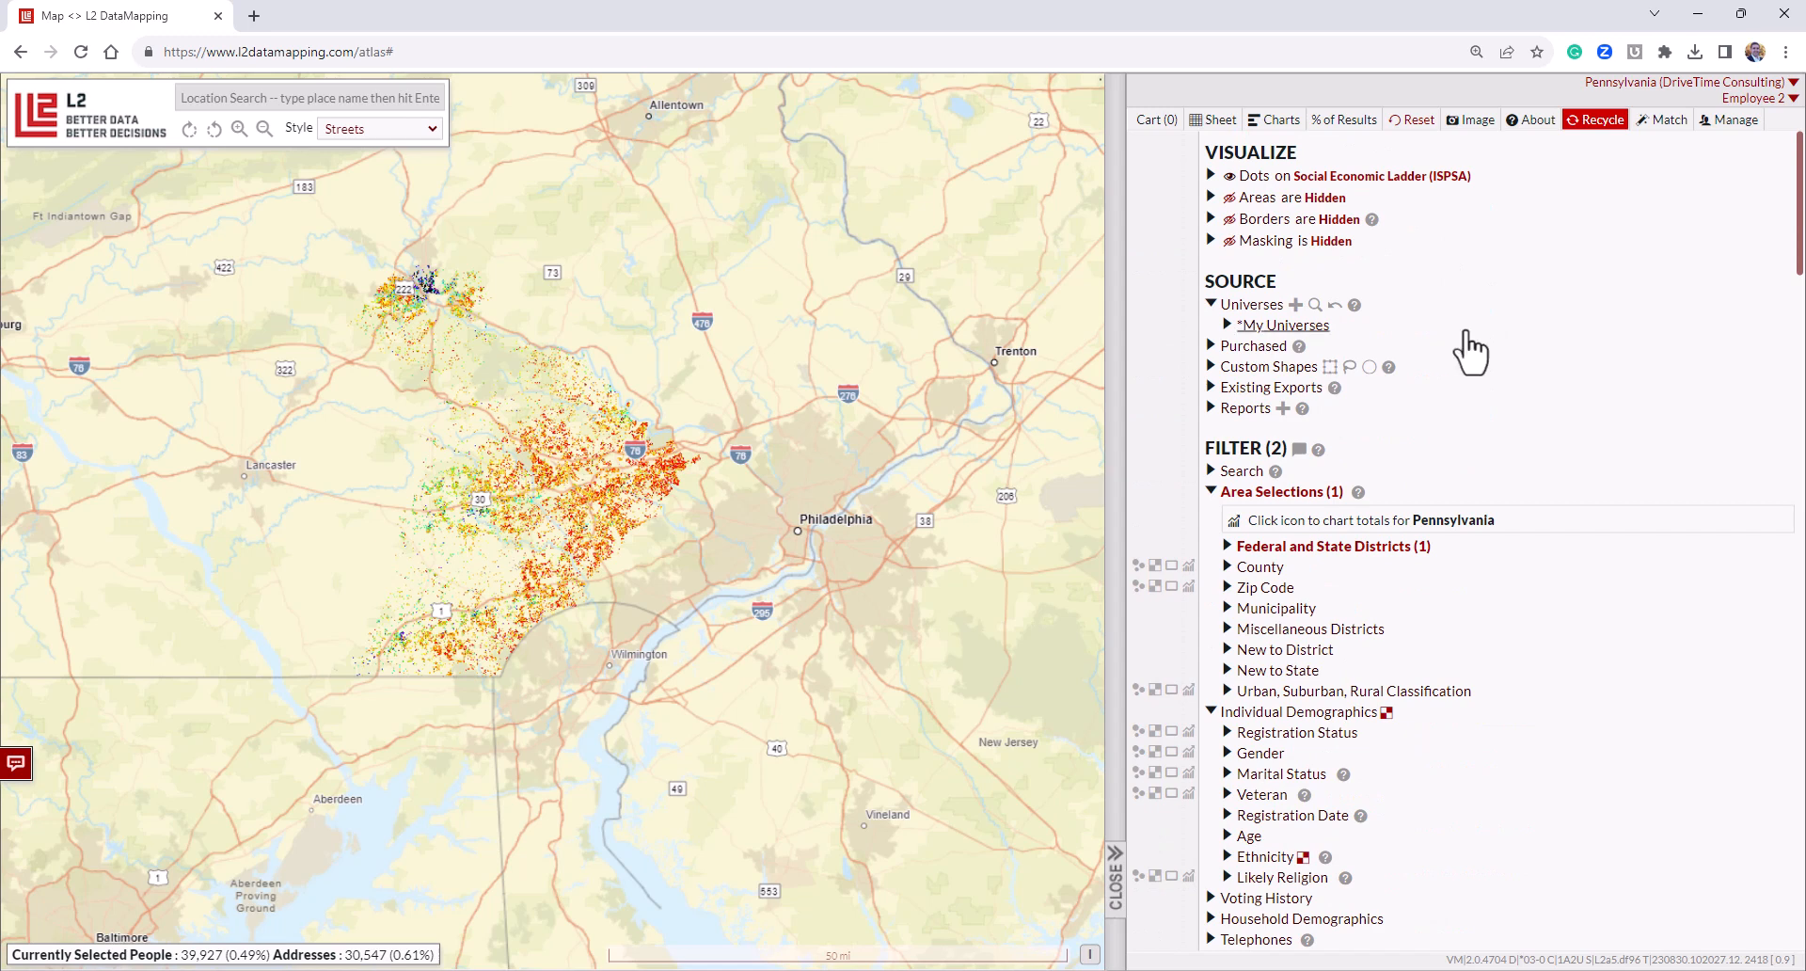
click(1410, 120)
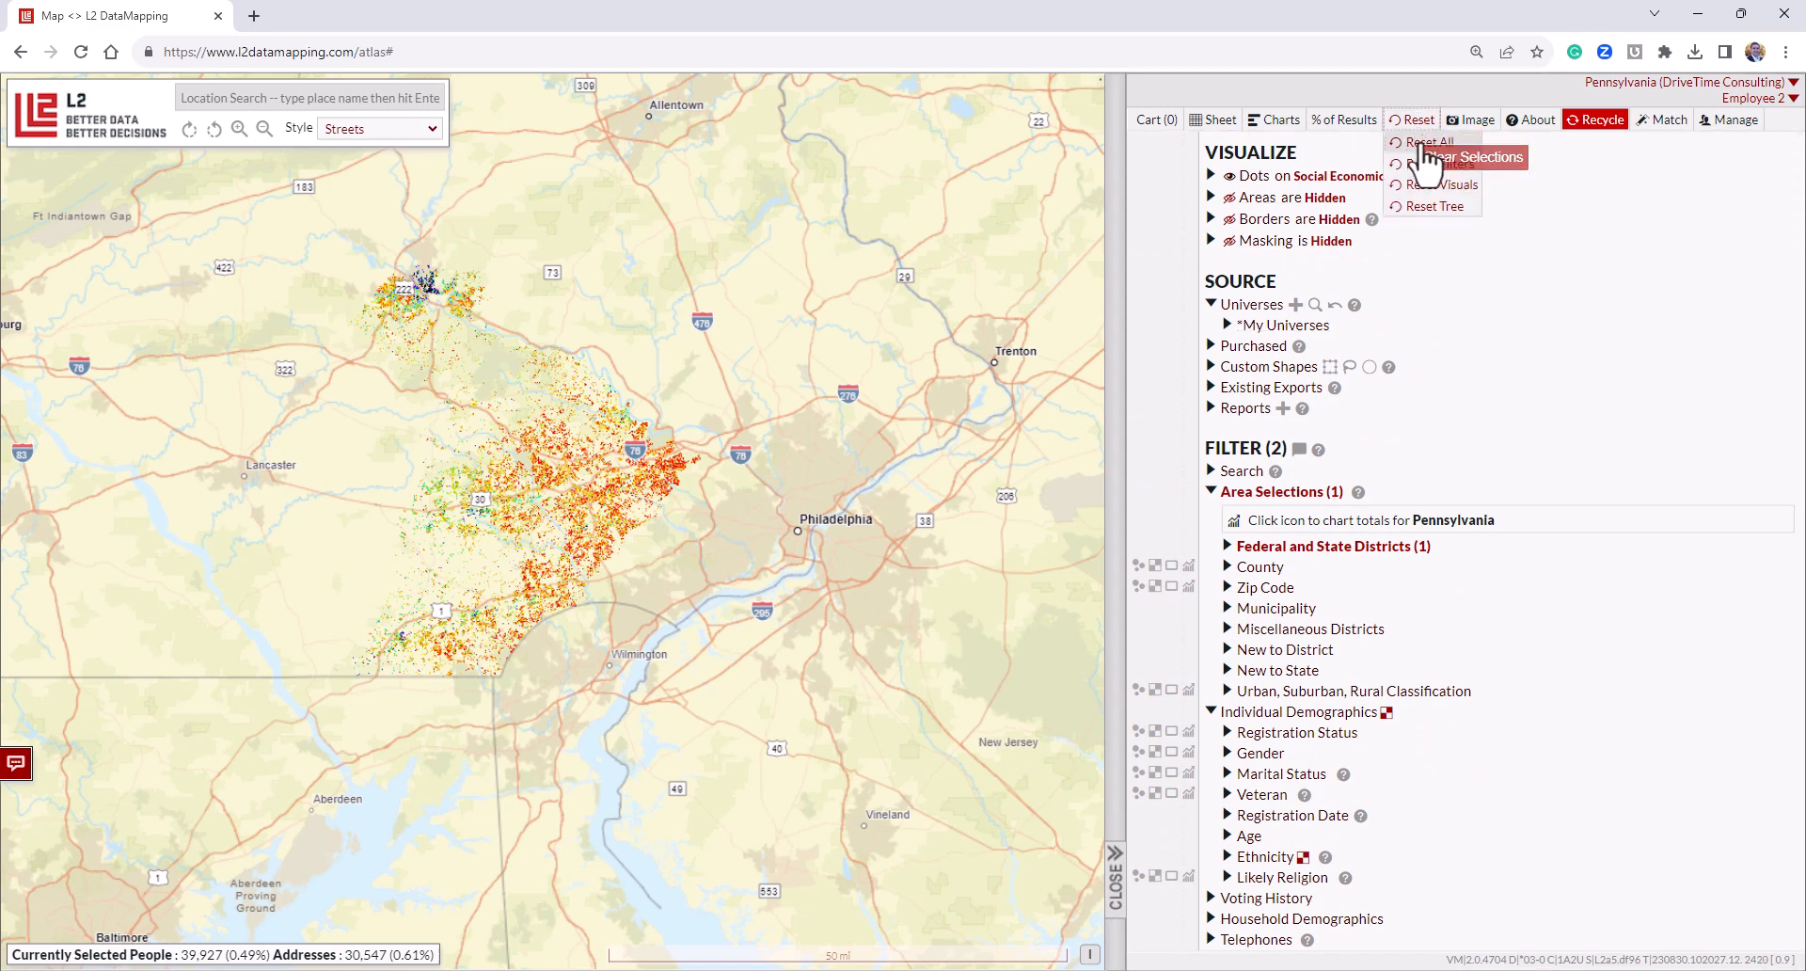
click(1434, 150)
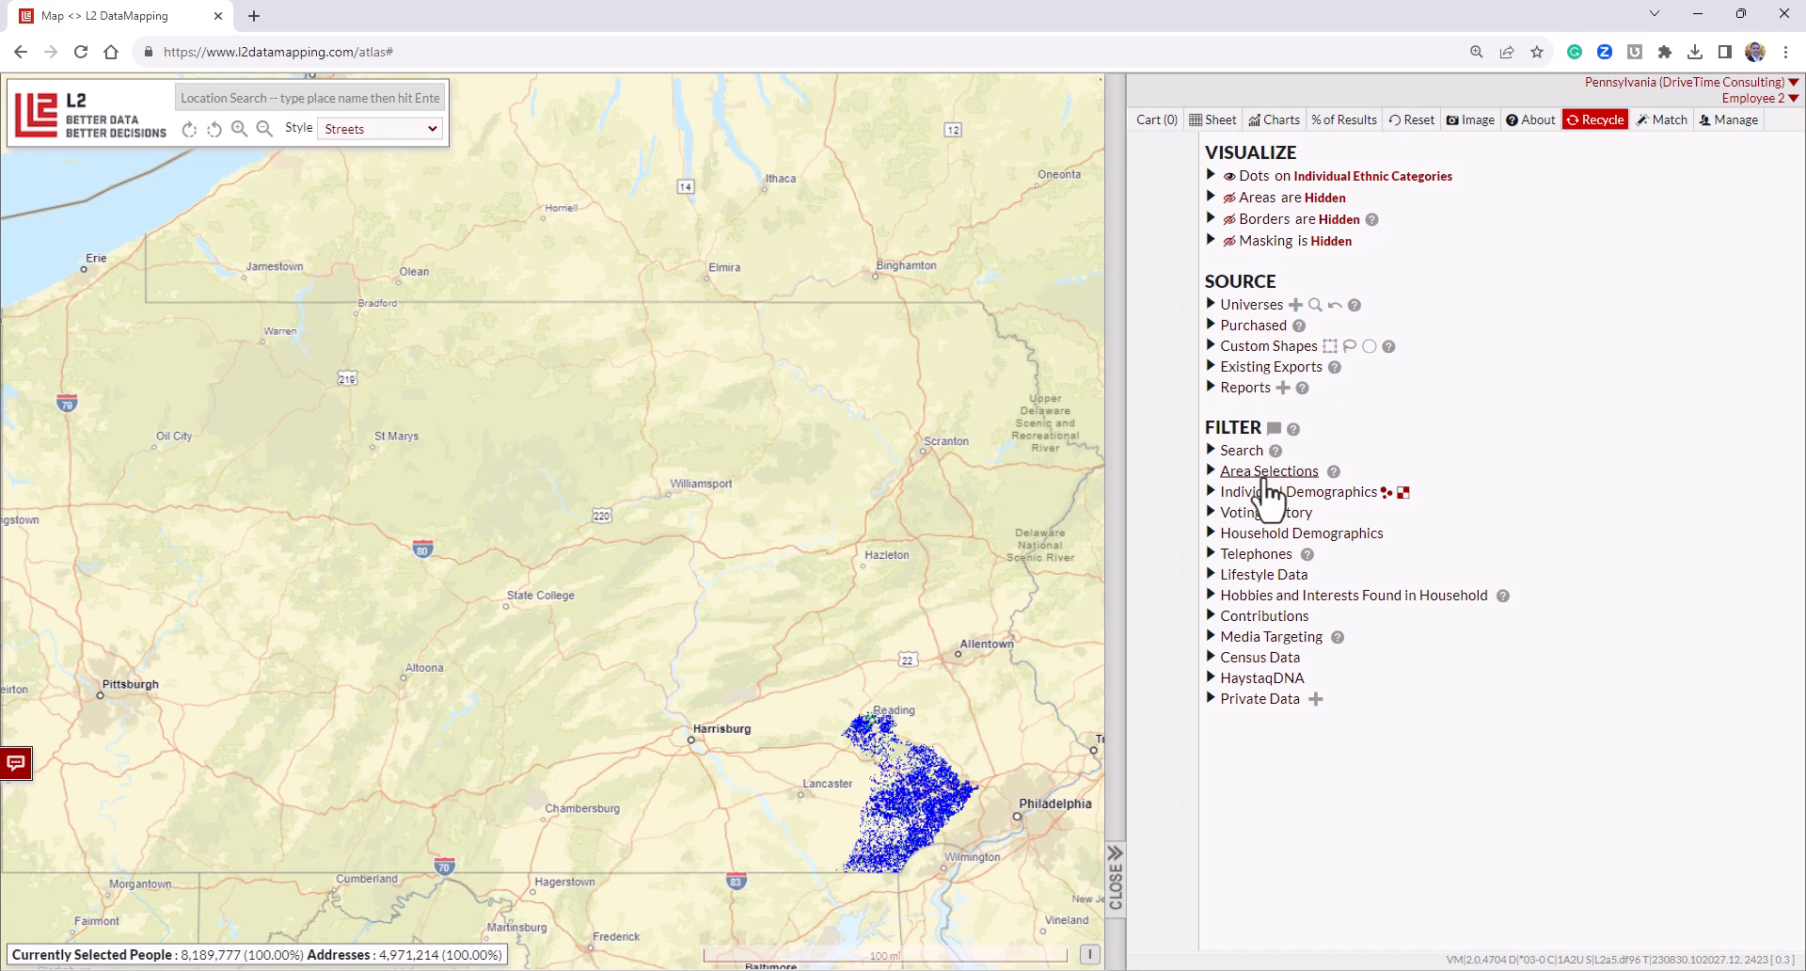
Filter the voters to Congressional District 06 under Federal and State Districts, and collapse the Area Selections.
click(1268, 473)
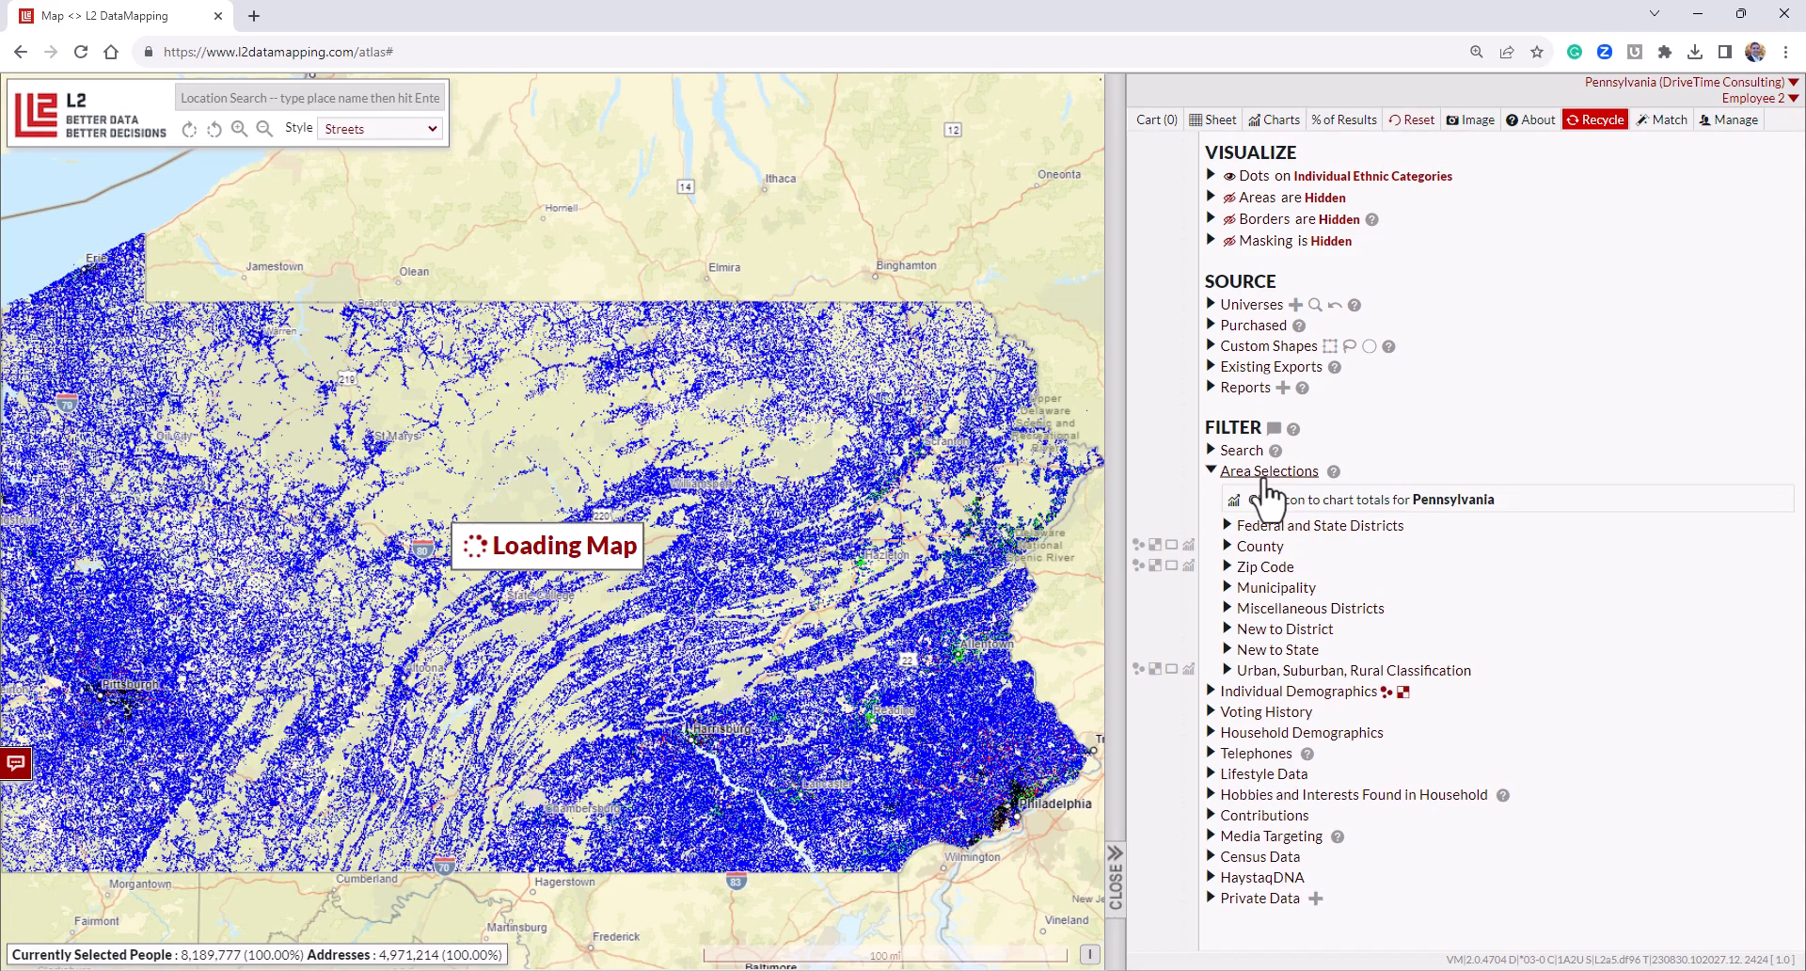
click(1261, 527)
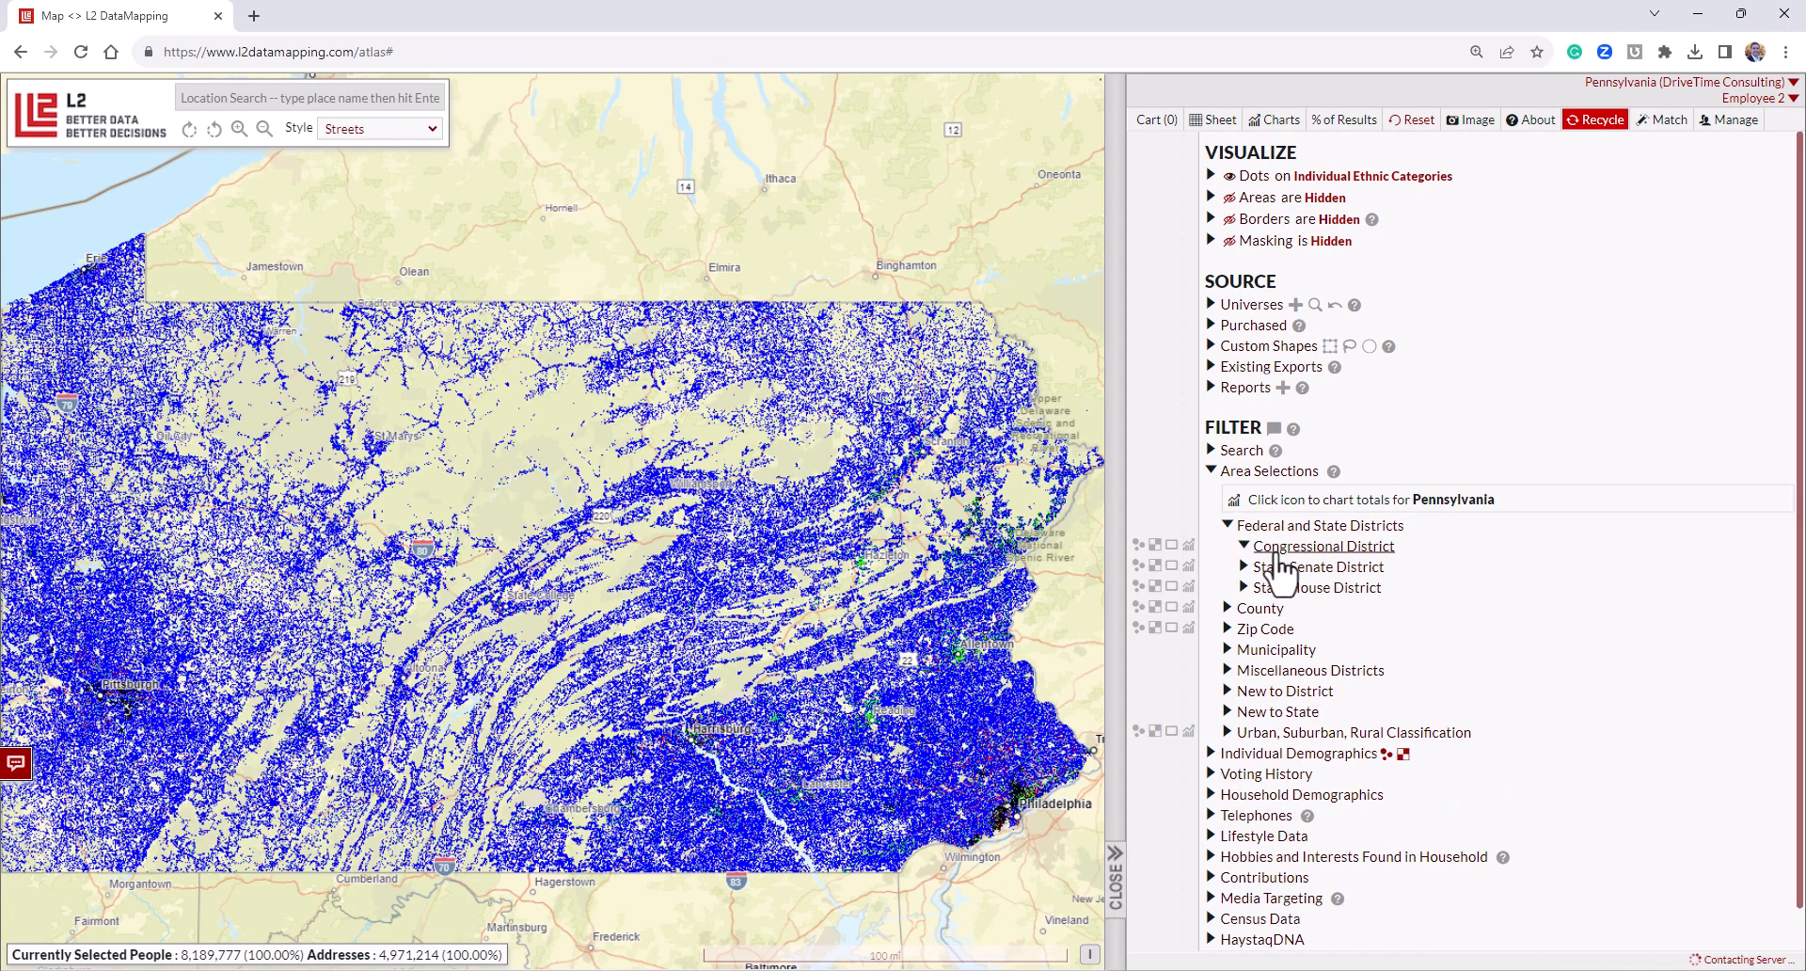
click(1270, 547)
click(1286, 685)
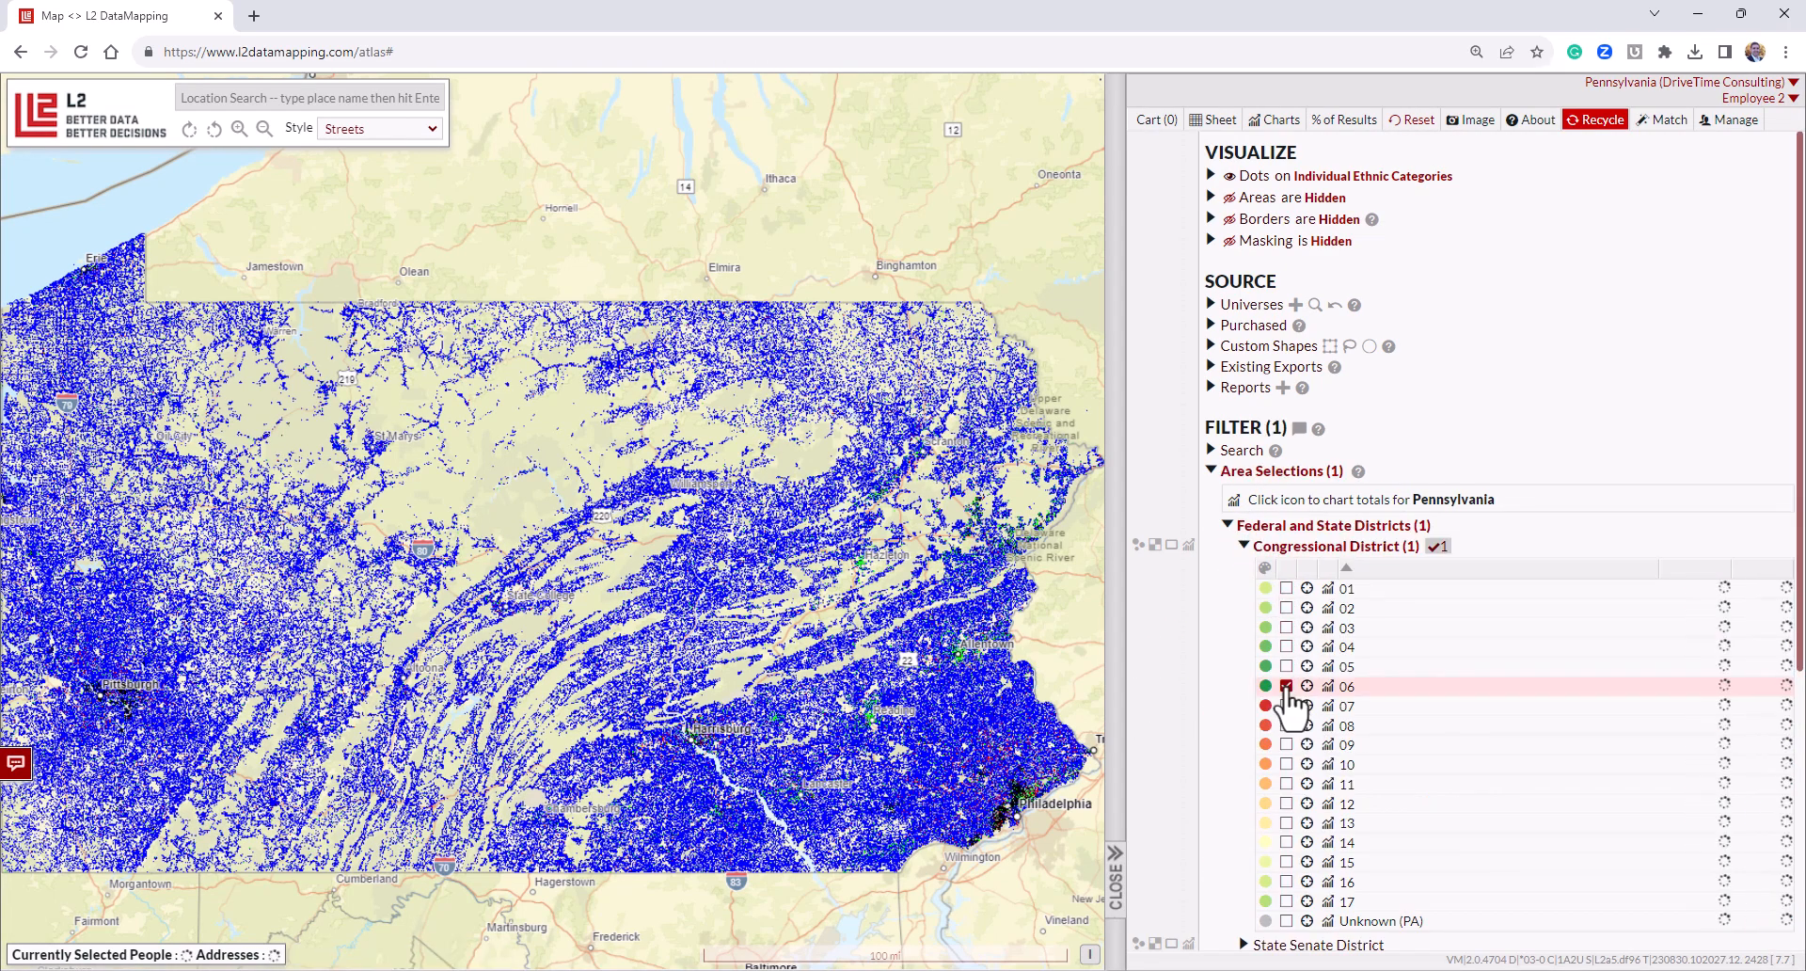
click(1223, 476)
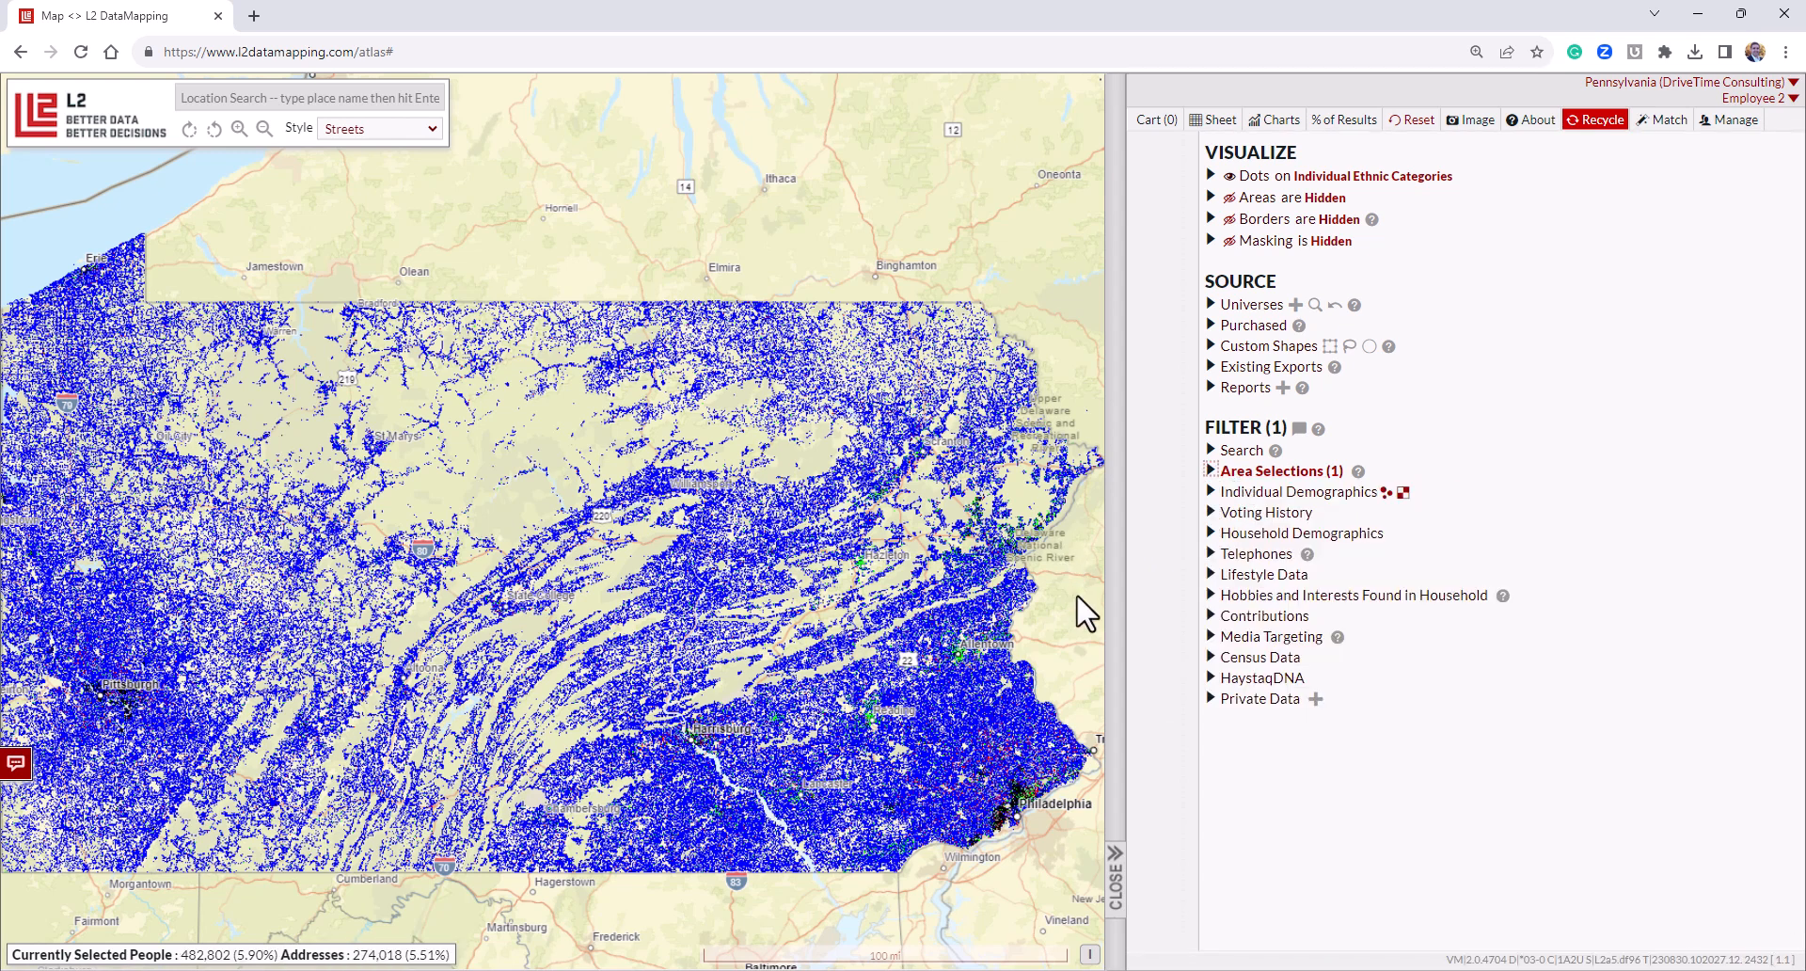
Look over the saved shapes in the Custom Shapes list and collapse the list again.
scroll(933, 793, up, 3)
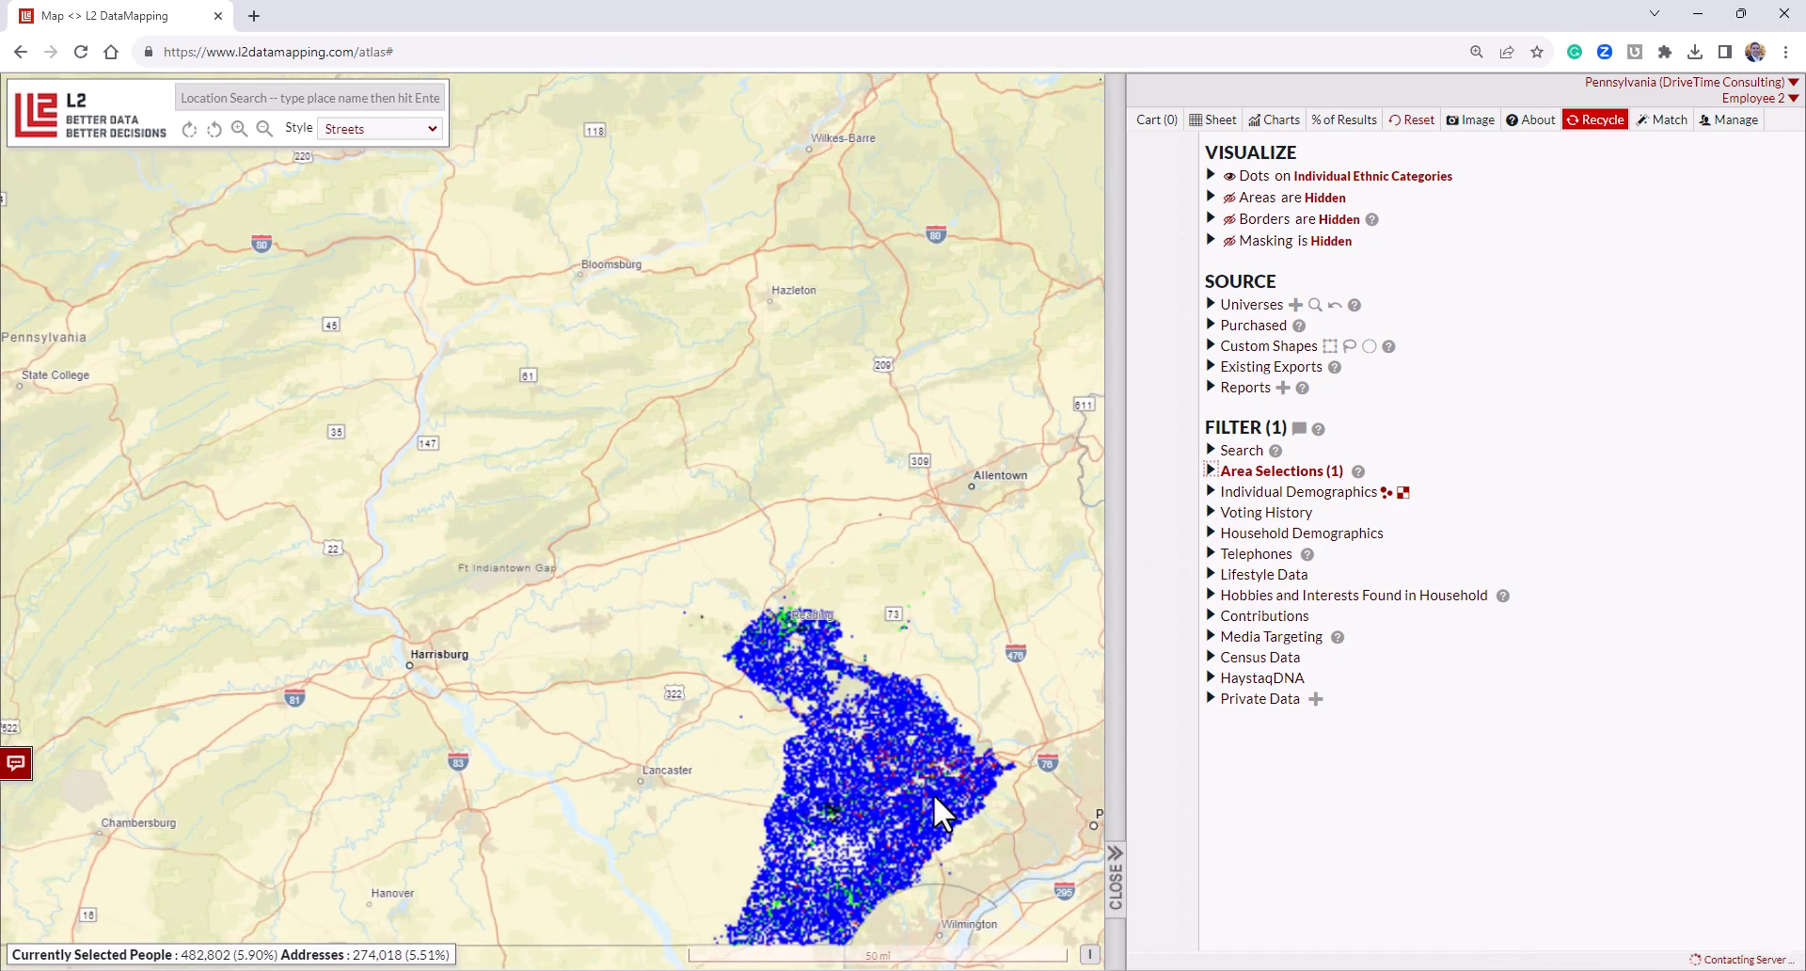
drag(820, 575, 718, 342)
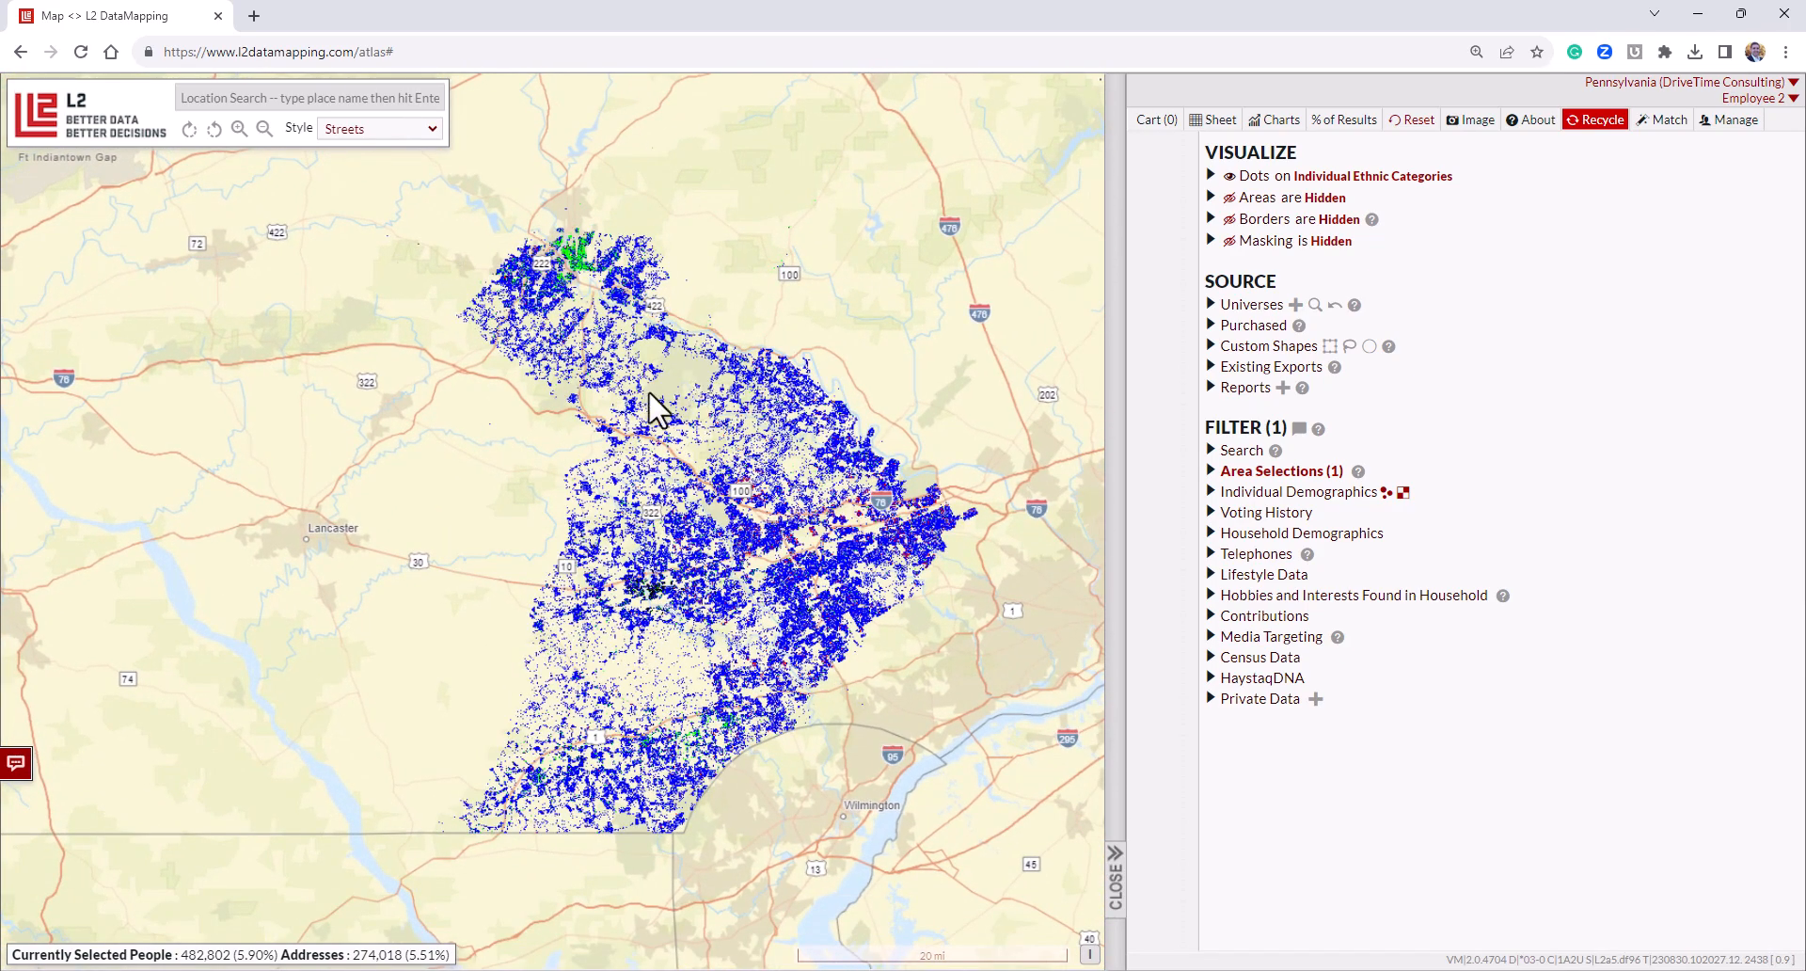
click(1269, 346)
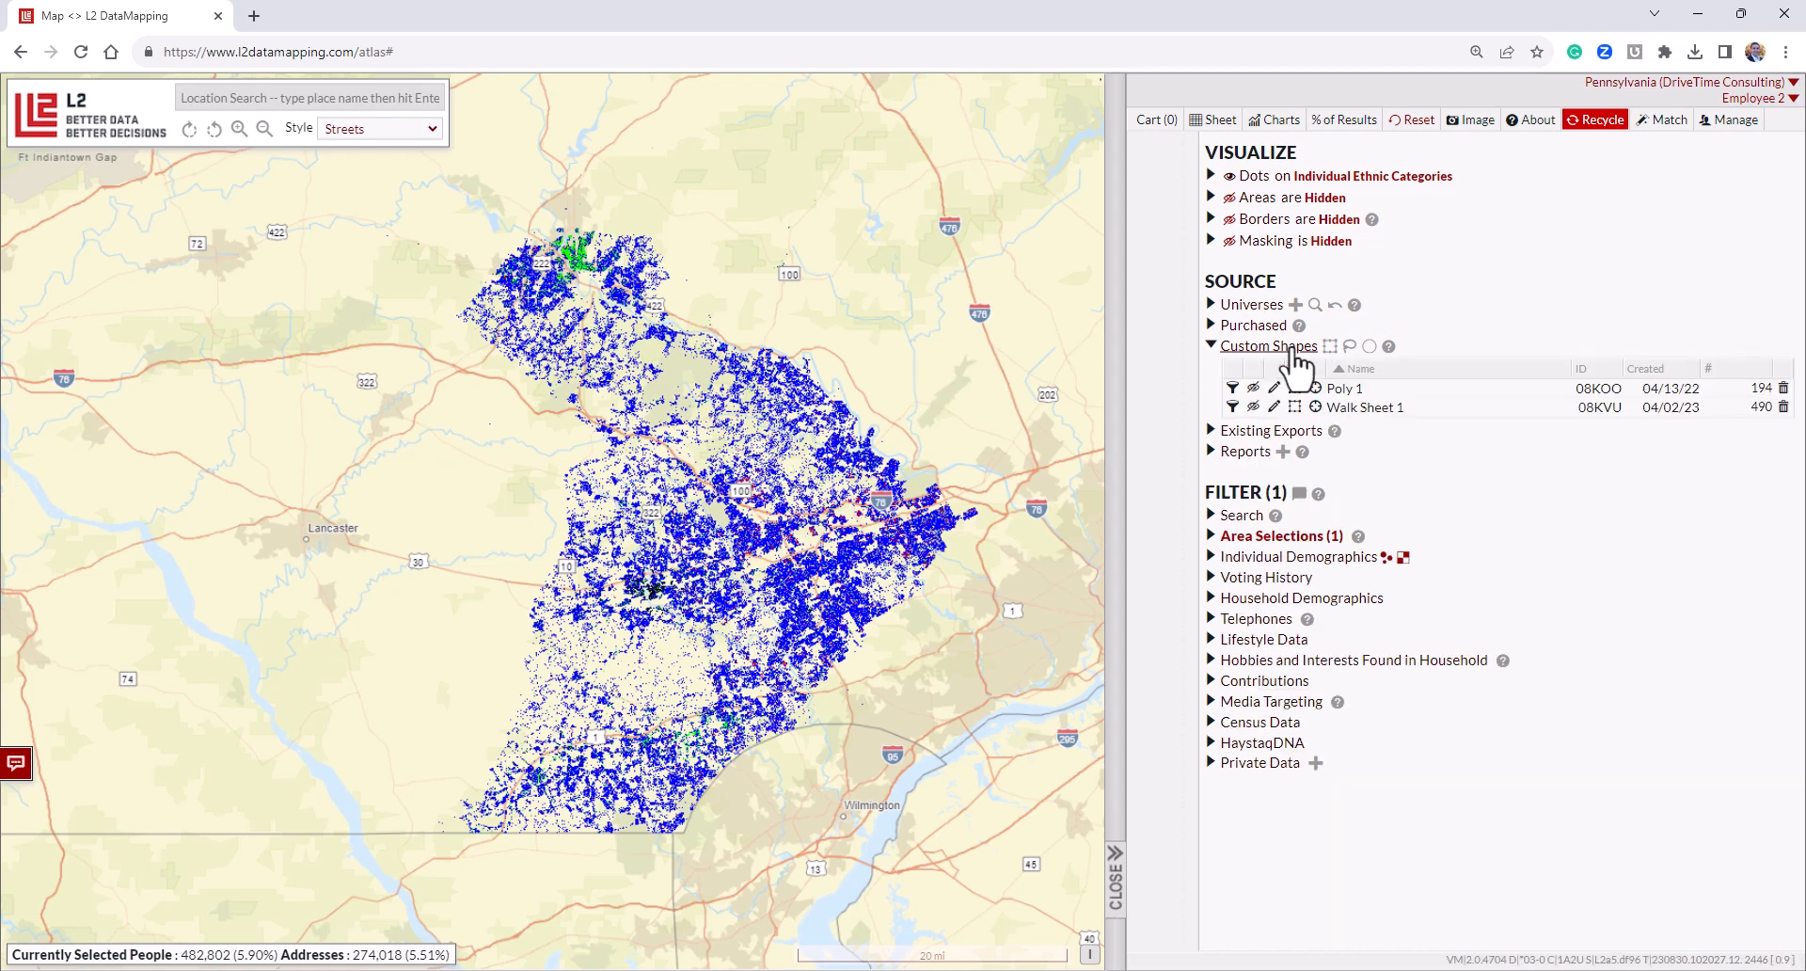
click(1294, 348)
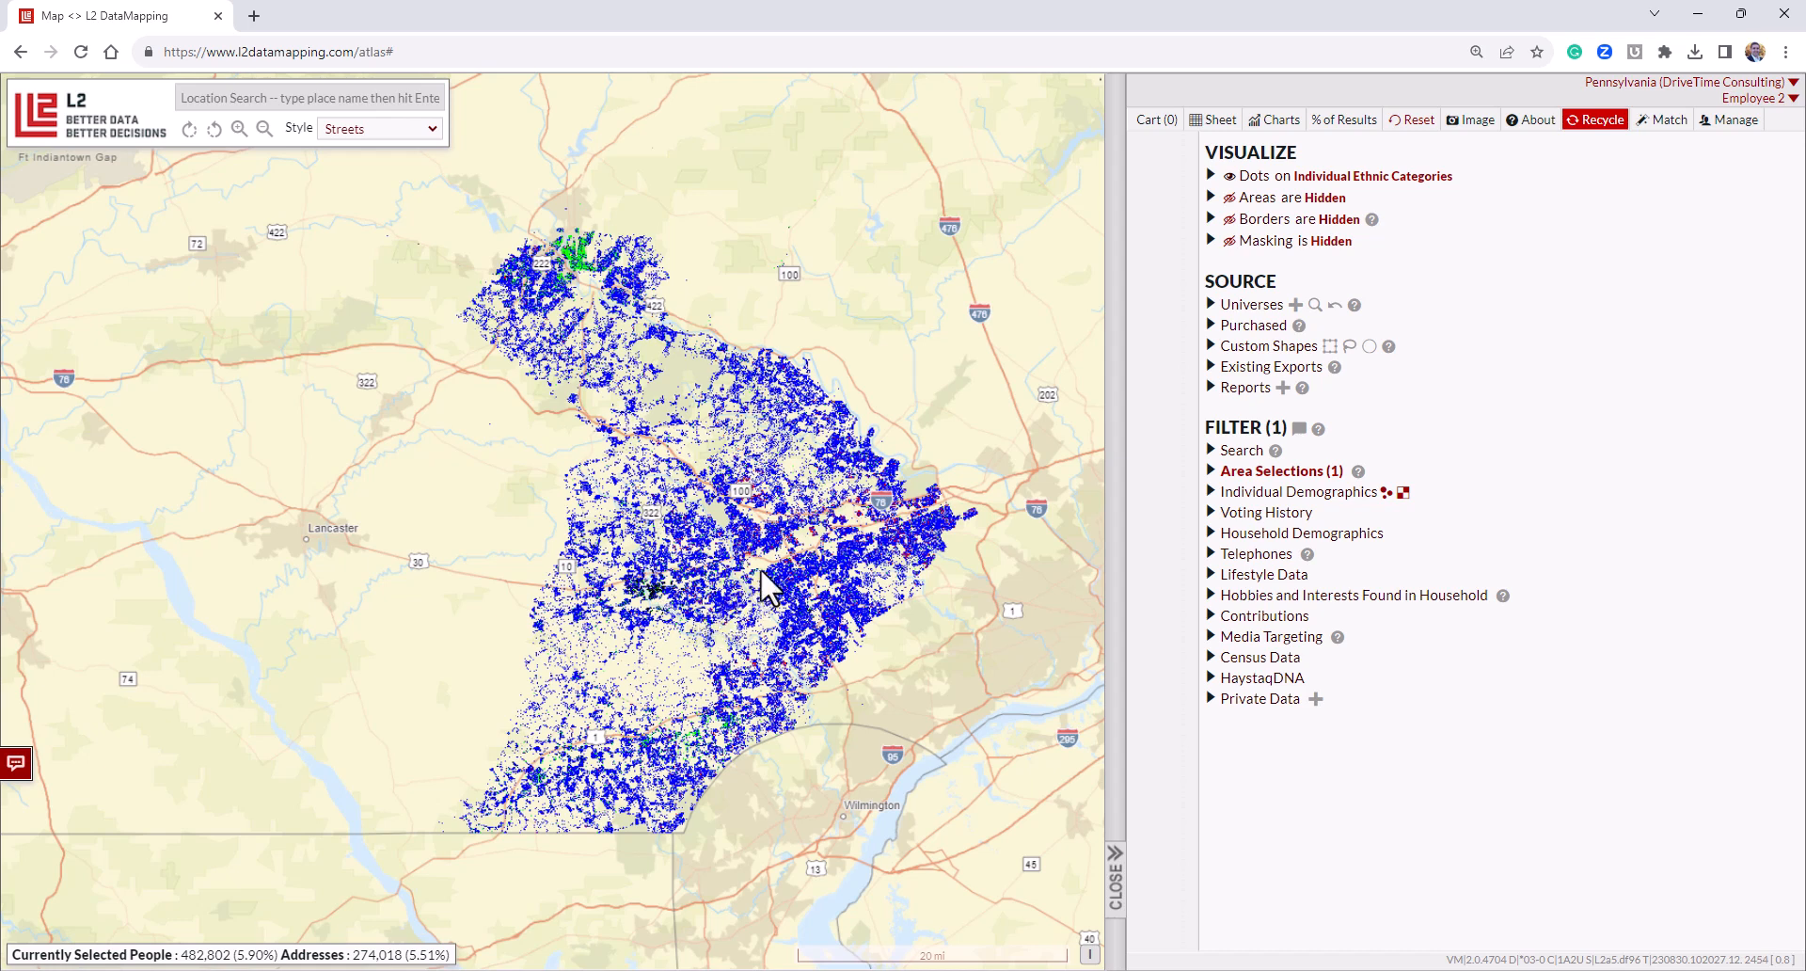
Color the map dots by Age Range Based on Birth Year from the Age group of Individual Demographics.
drag(769, 558, 624, 552)
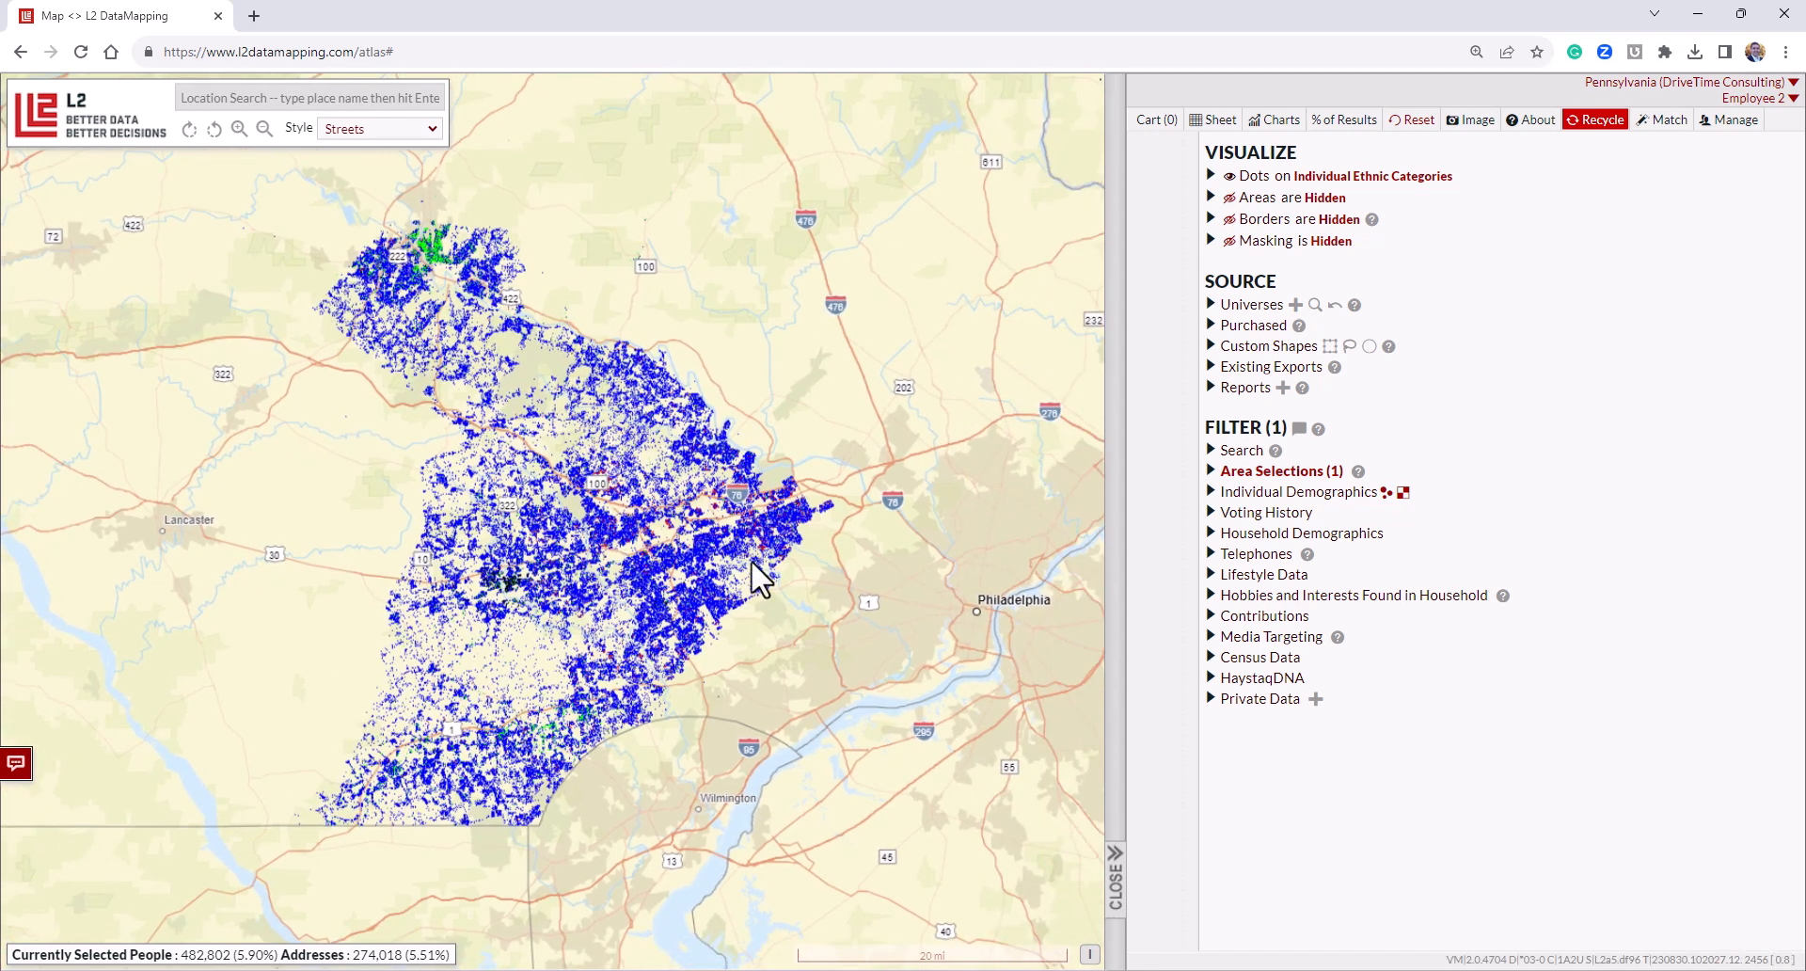
click(1269, 493)
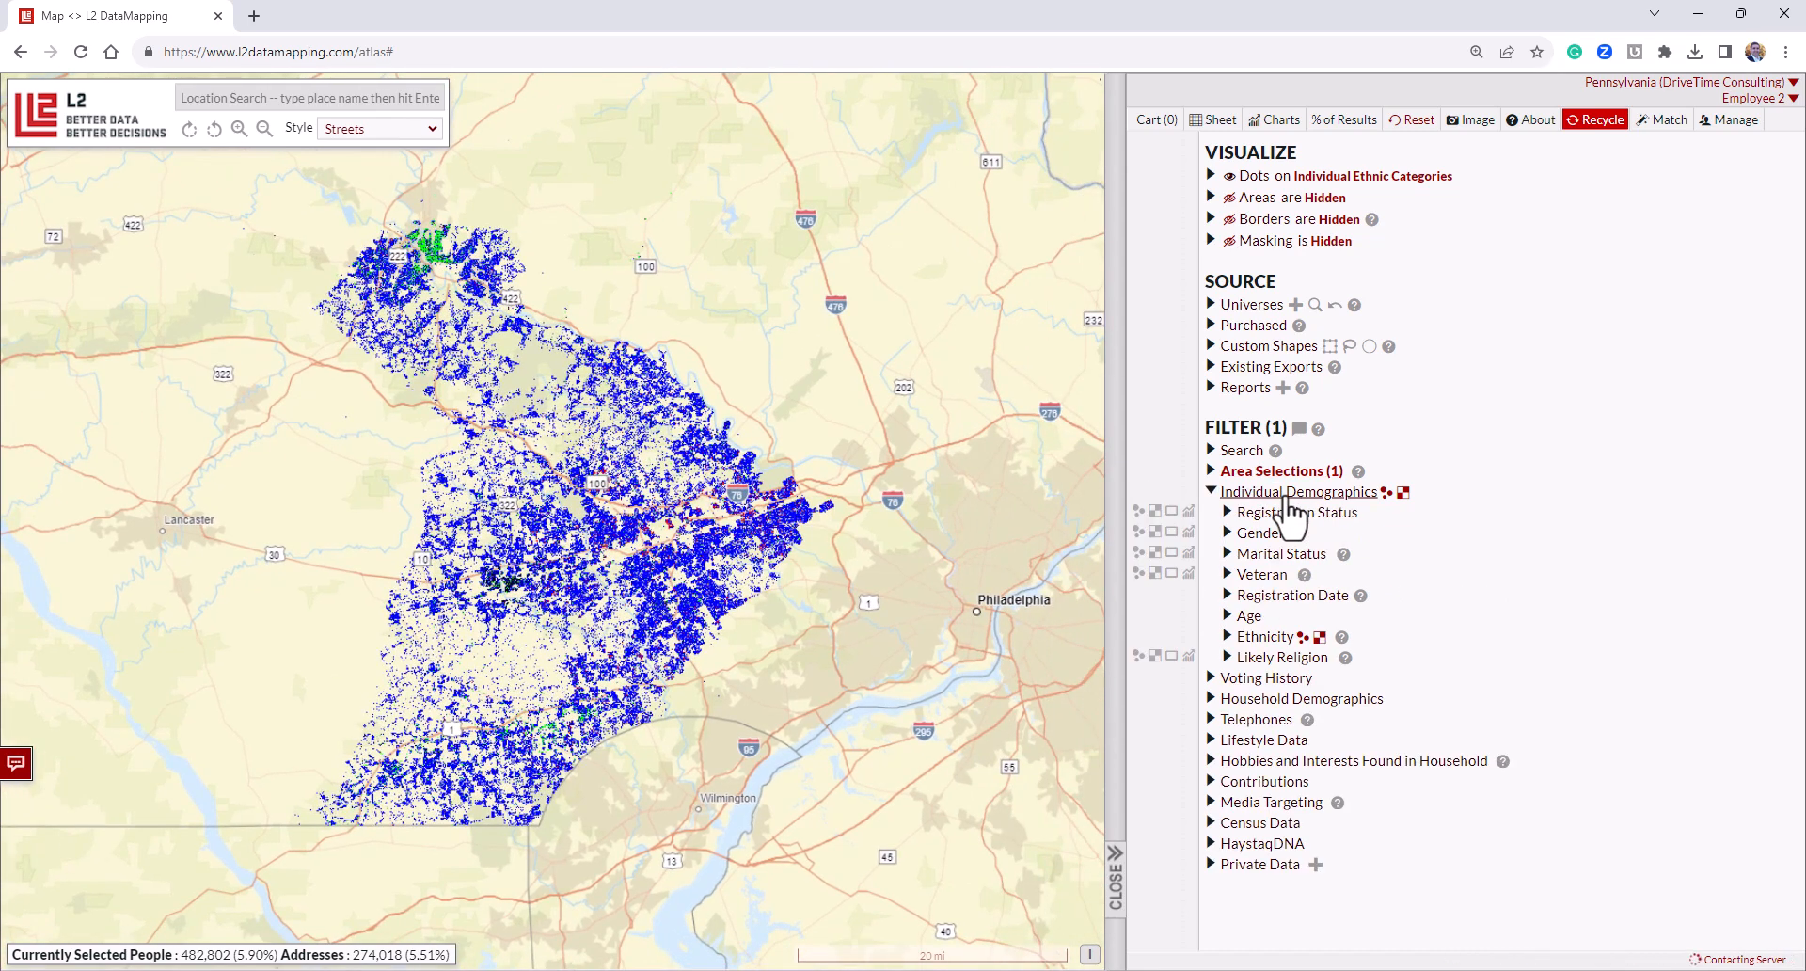
click(1251, 616)
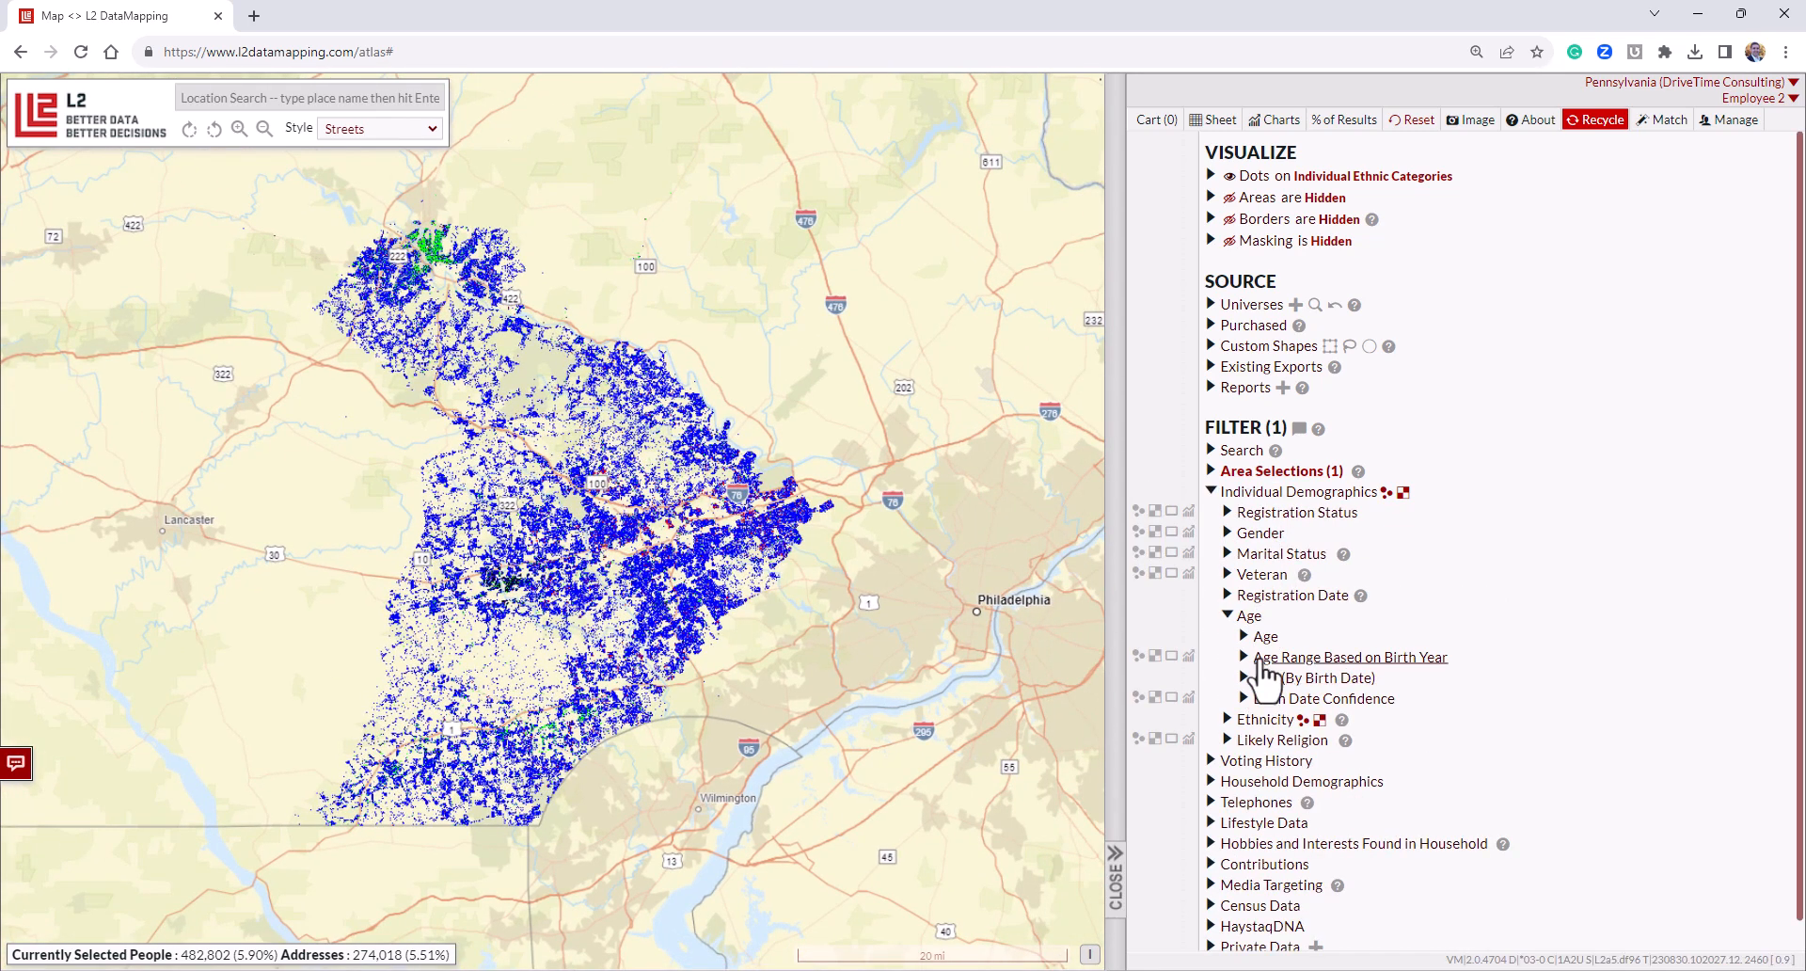
click(1264, 657)
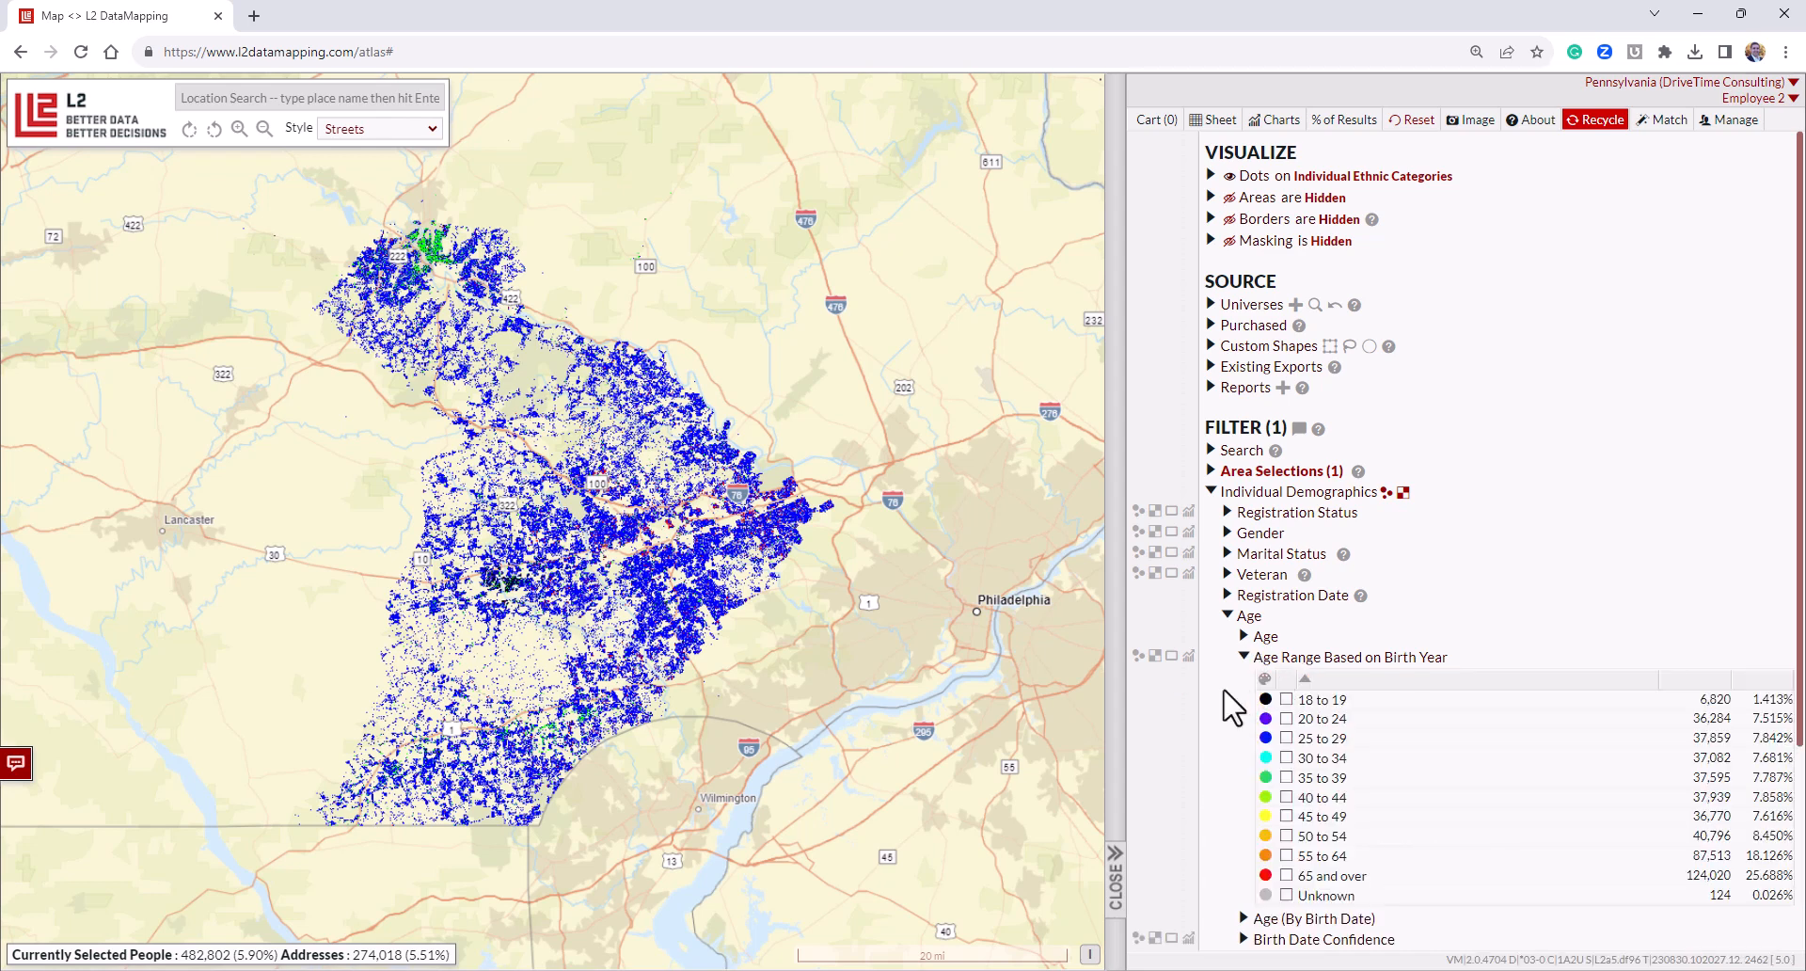
click(1138, 656)
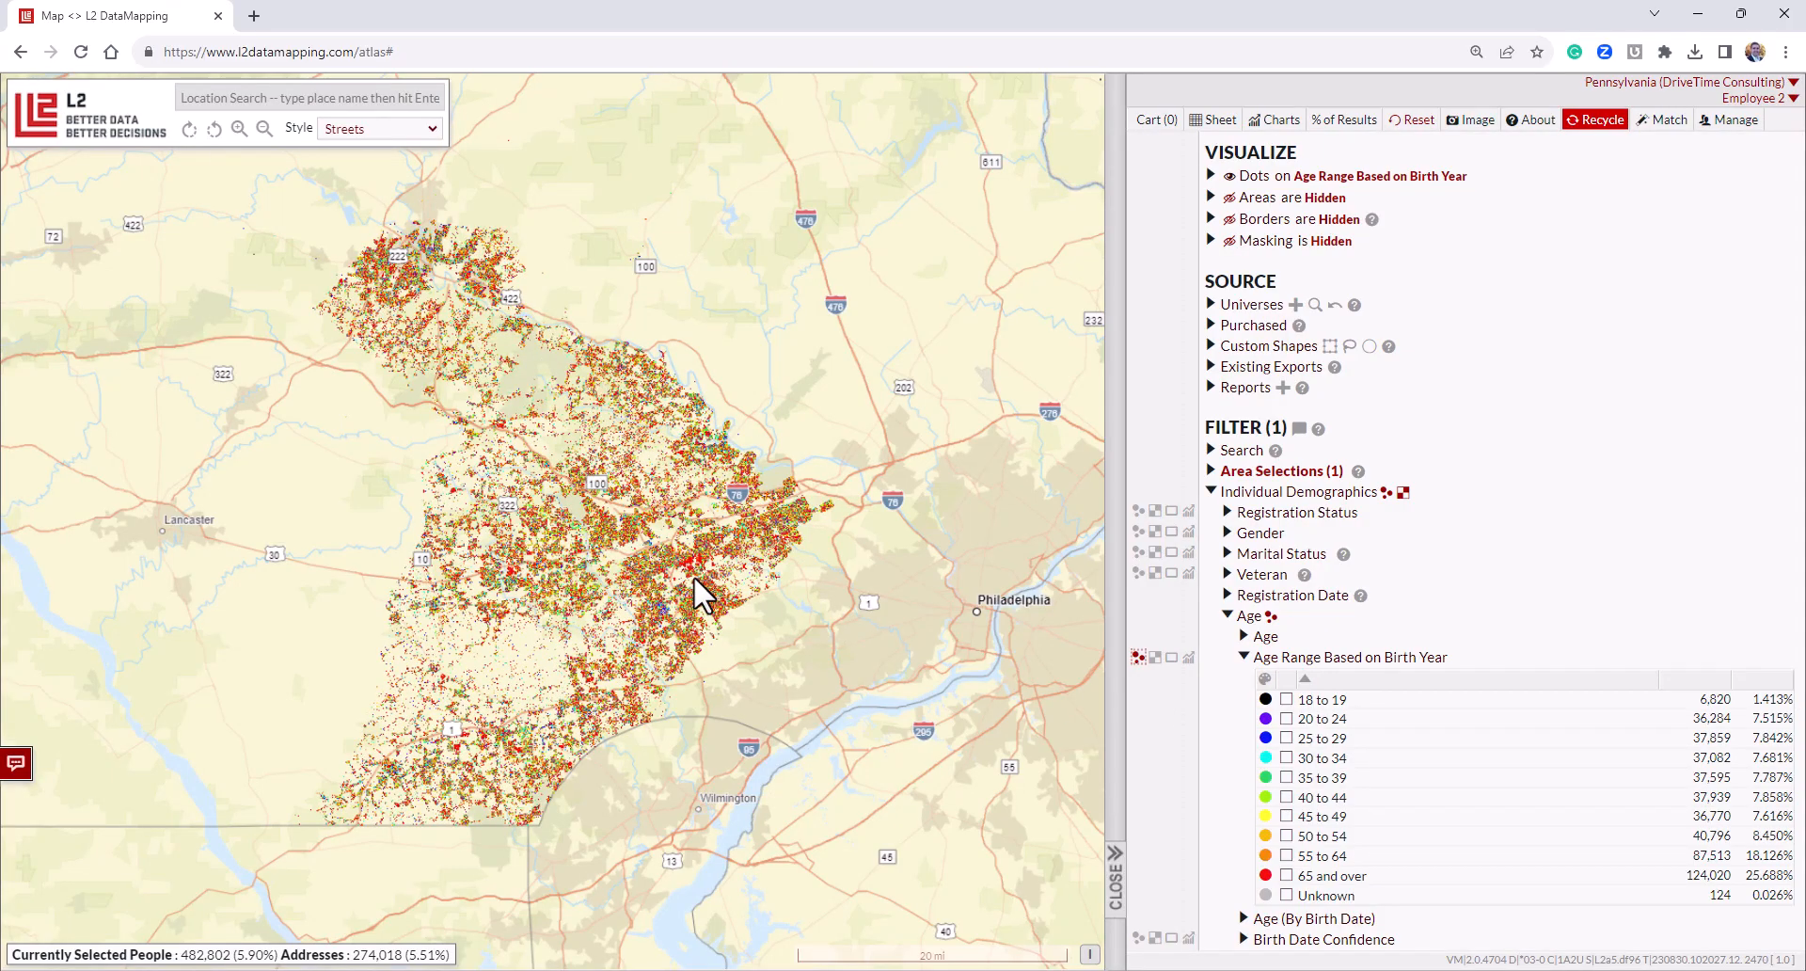
Draw a custom polygon shape around the dense 65-and-over clusters south of Hershey Mill, including the golf club area.
scroll(703, 562, up, 4)
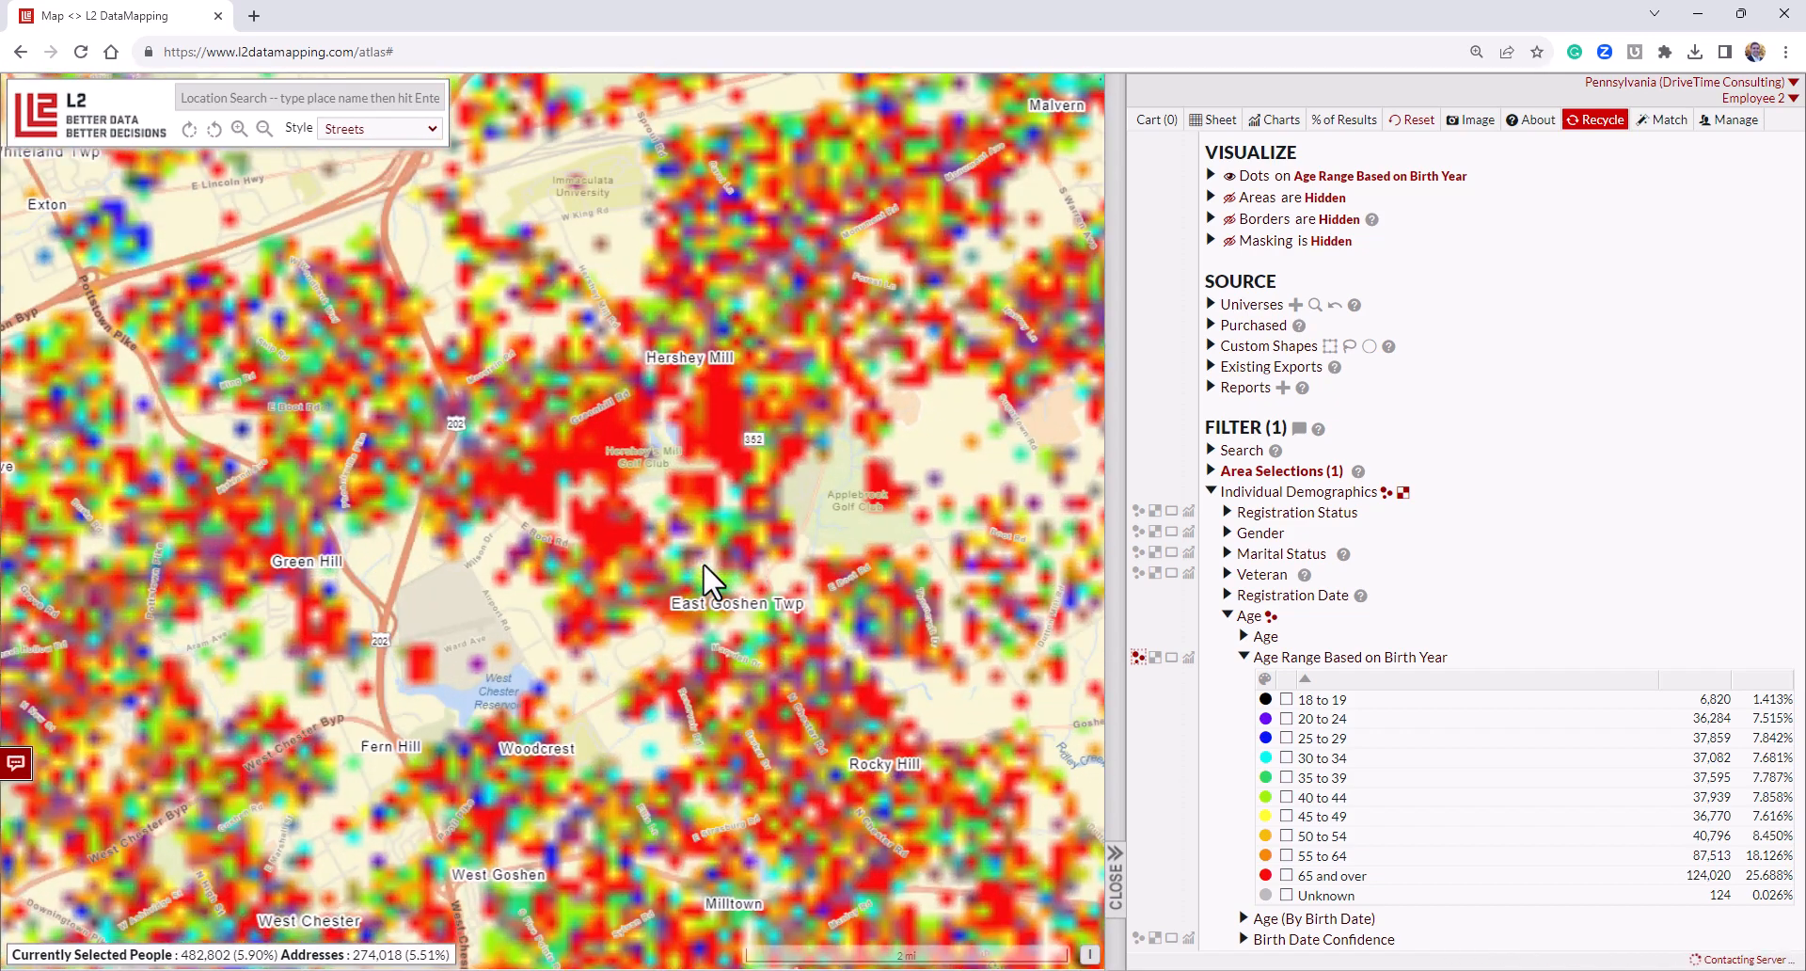
scroll(703, 562, up, 2)
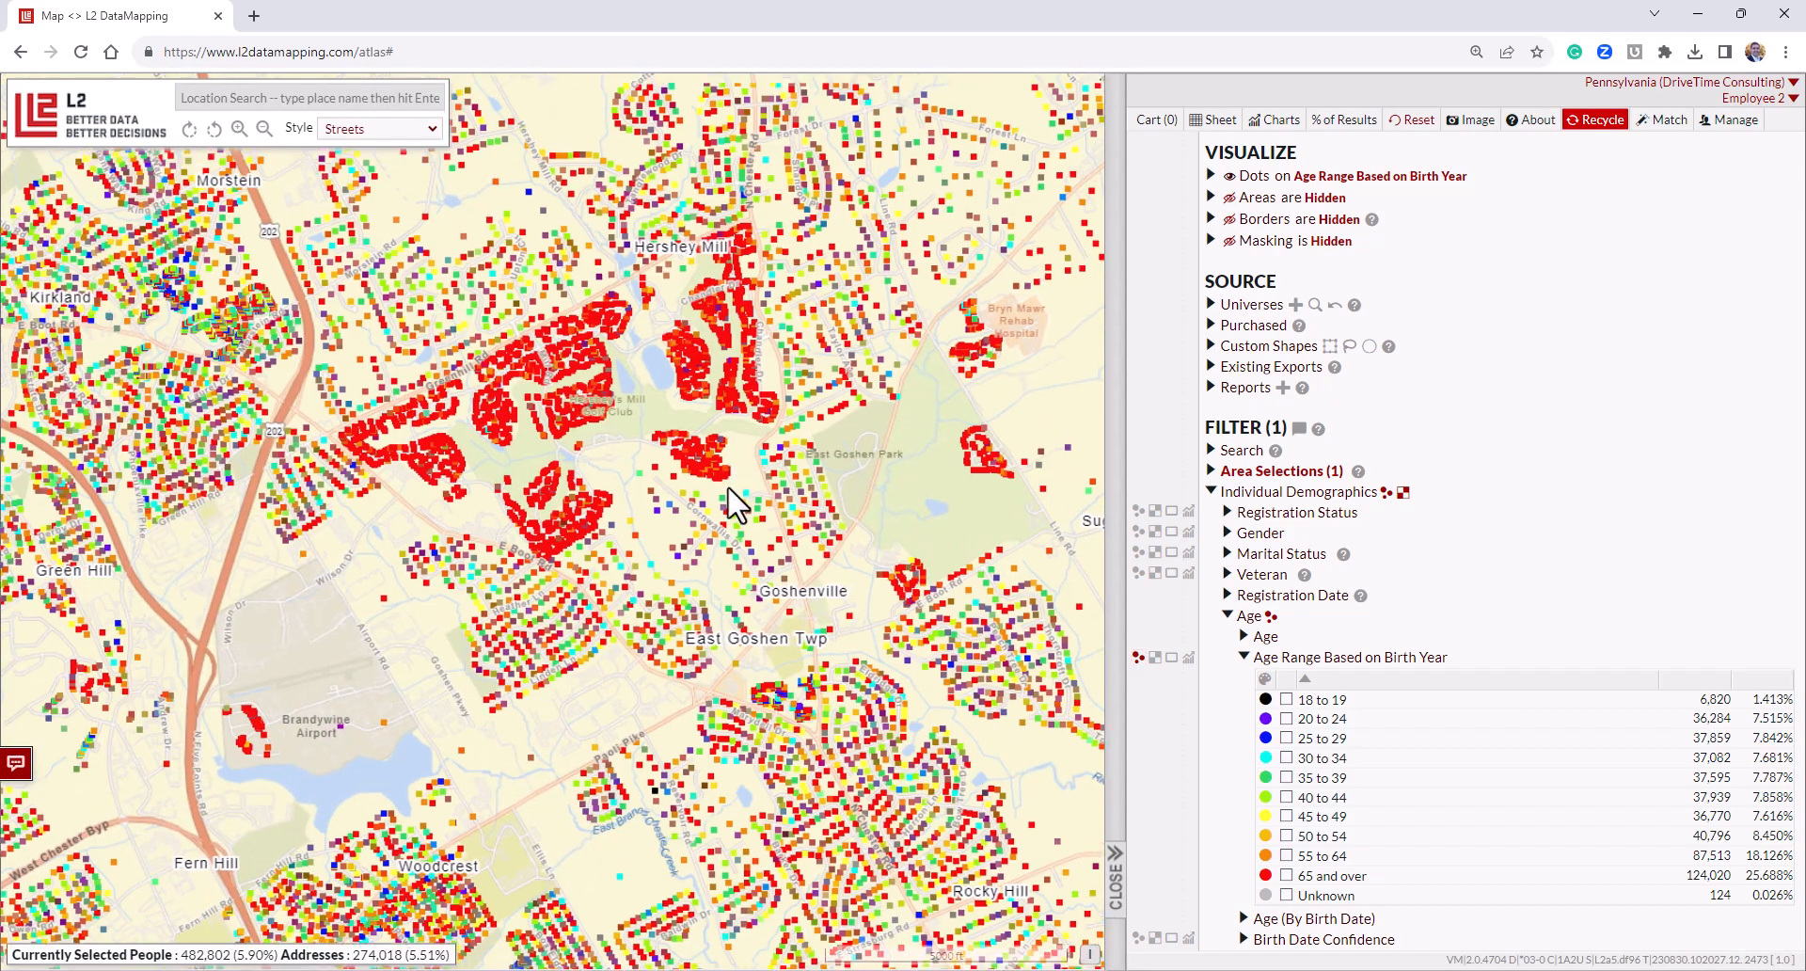
drag(736, 505, 734, 592)
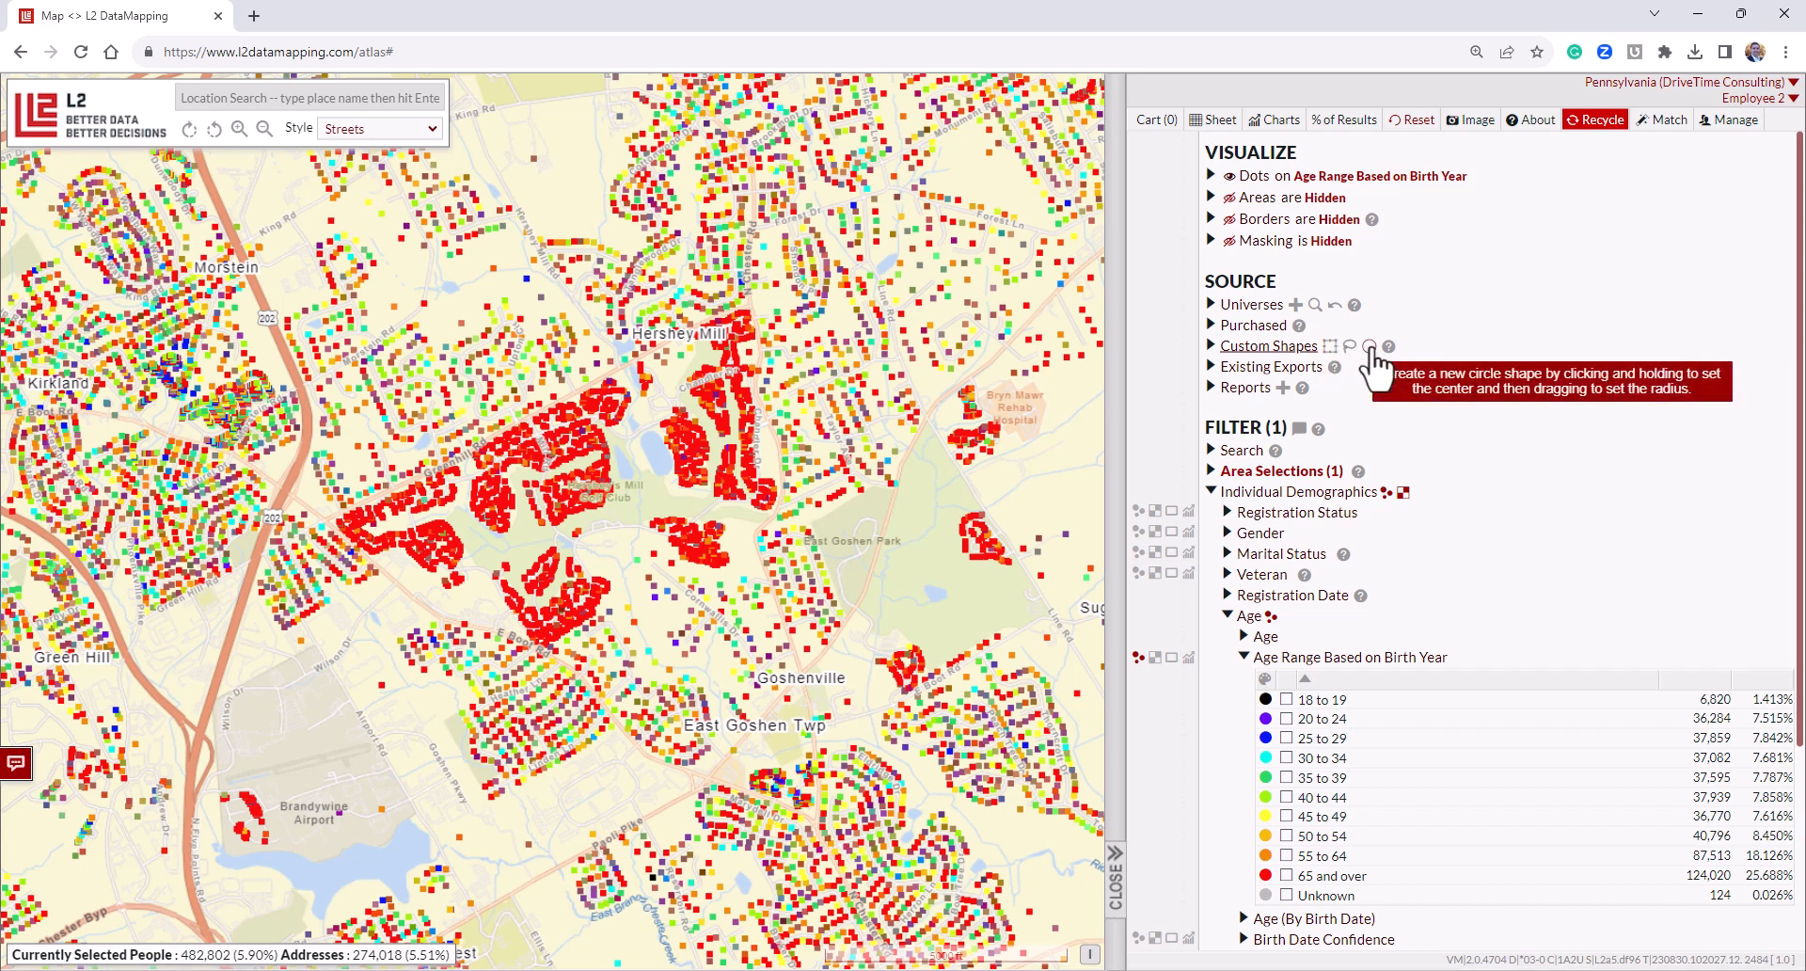
click(1329, 346)
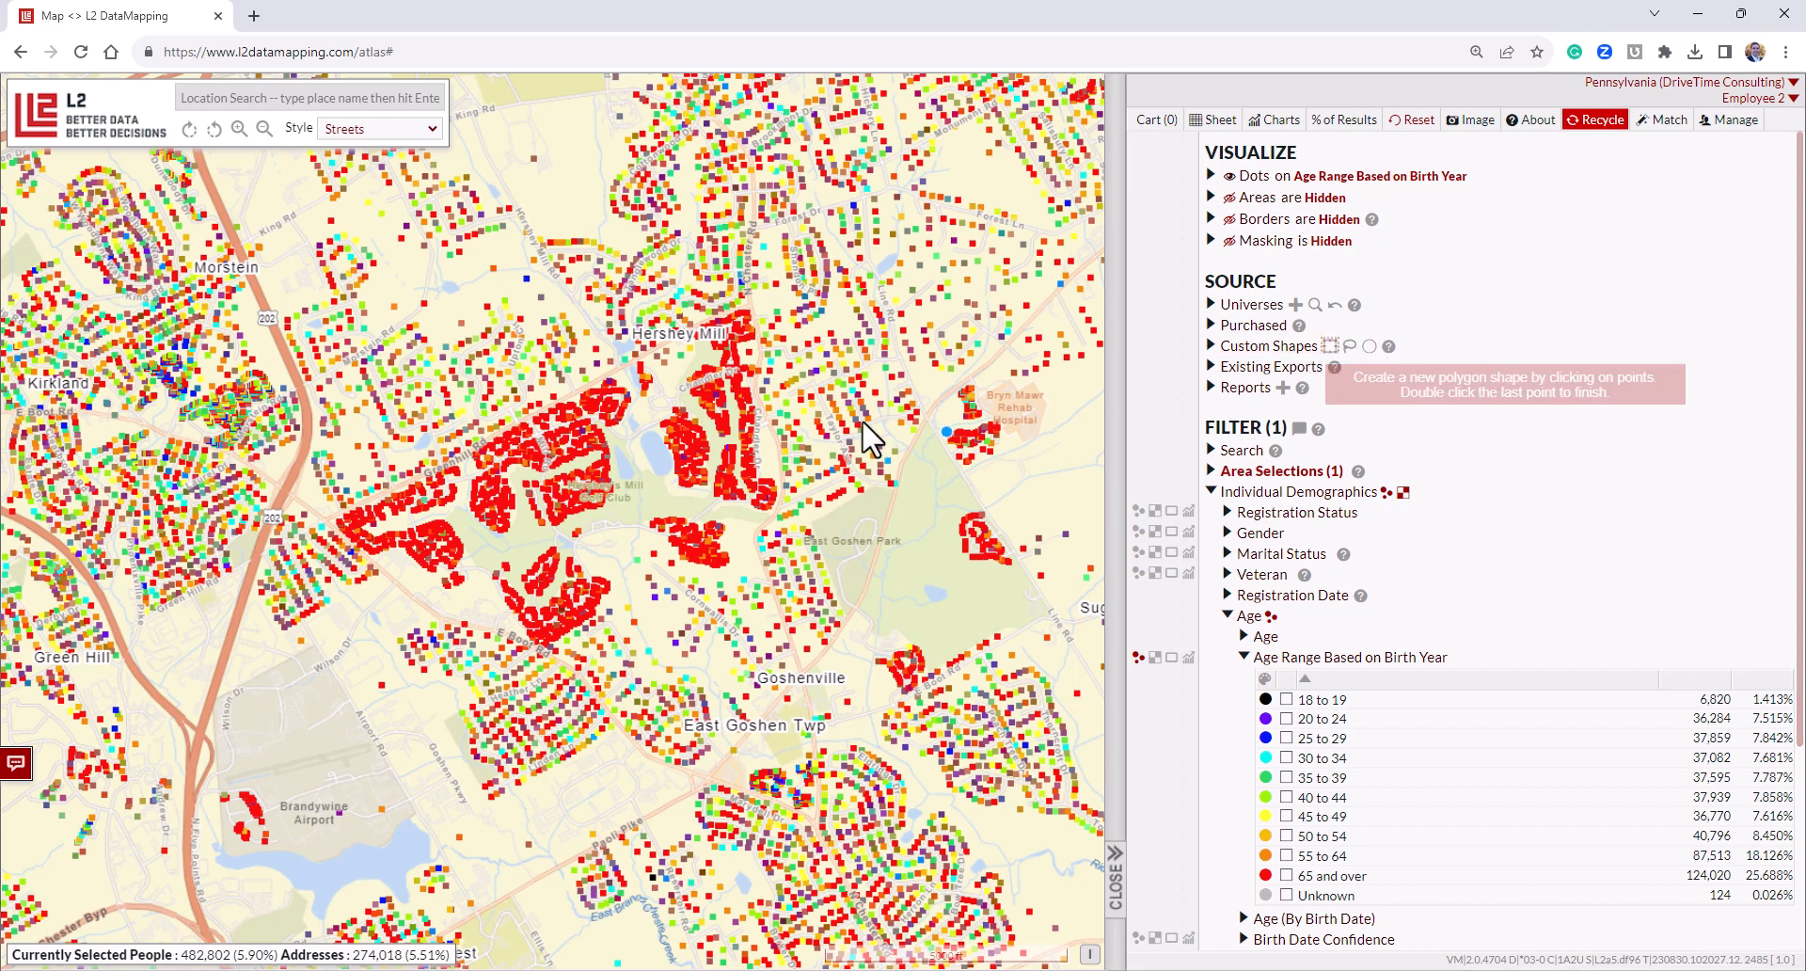
click(748, 300)
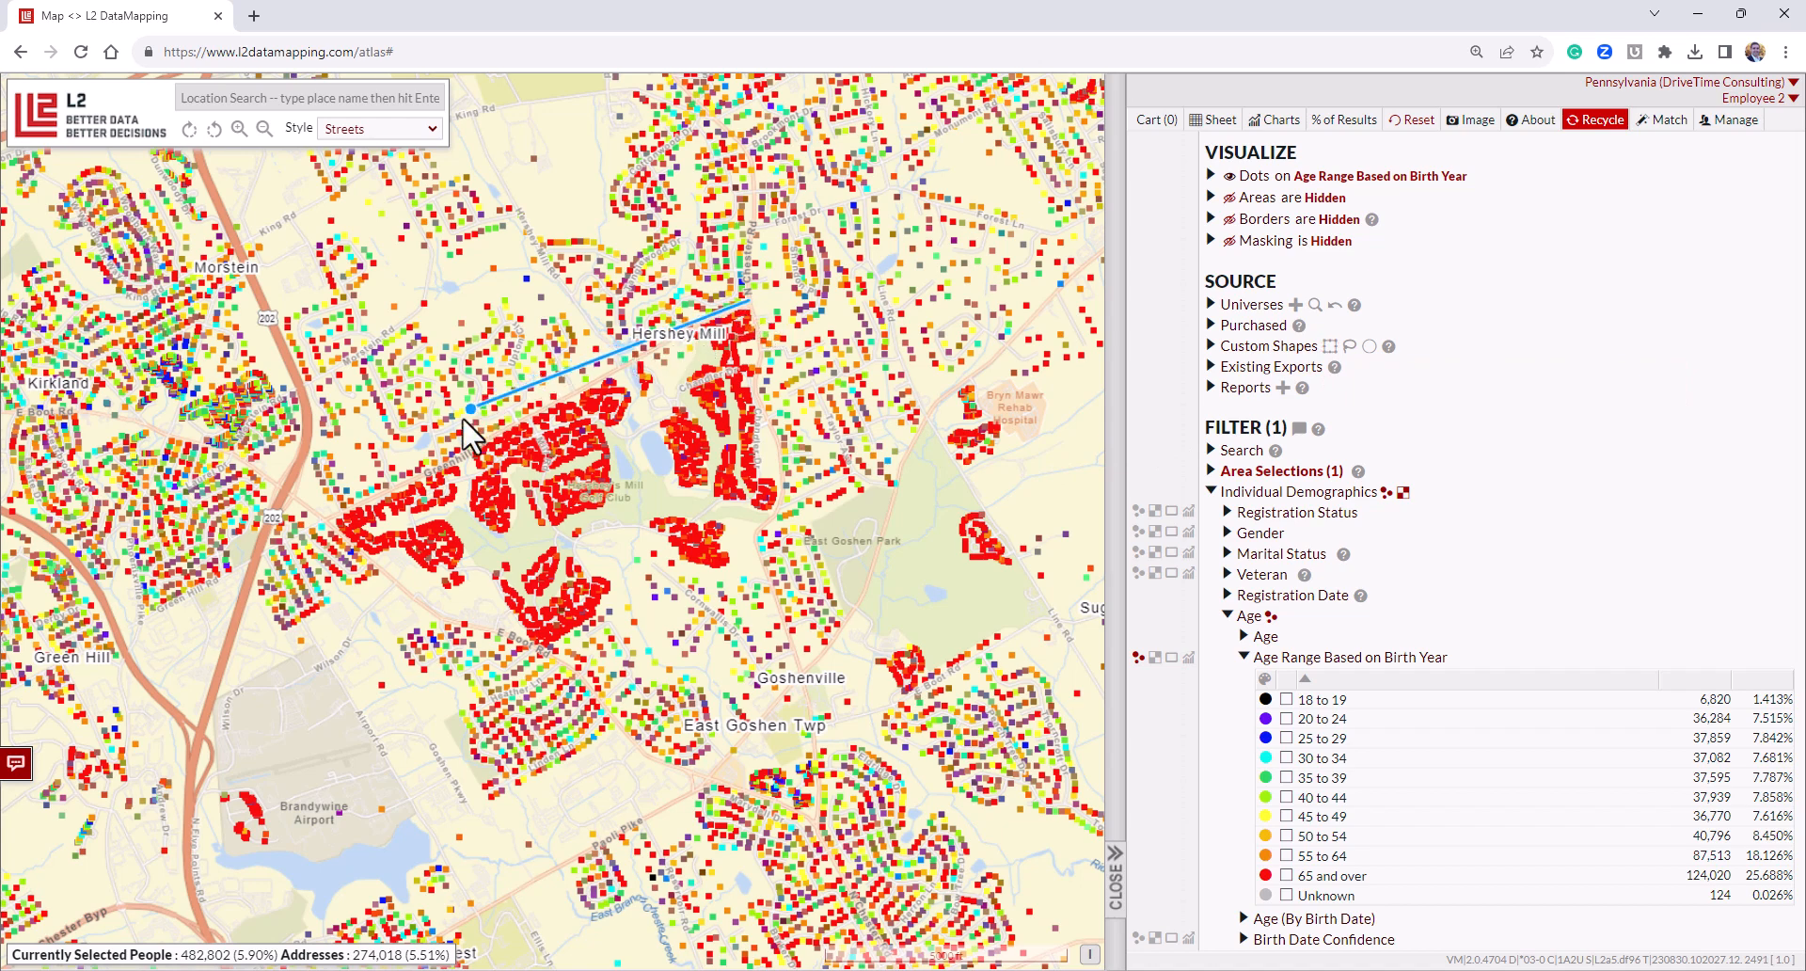
click(319, 519)
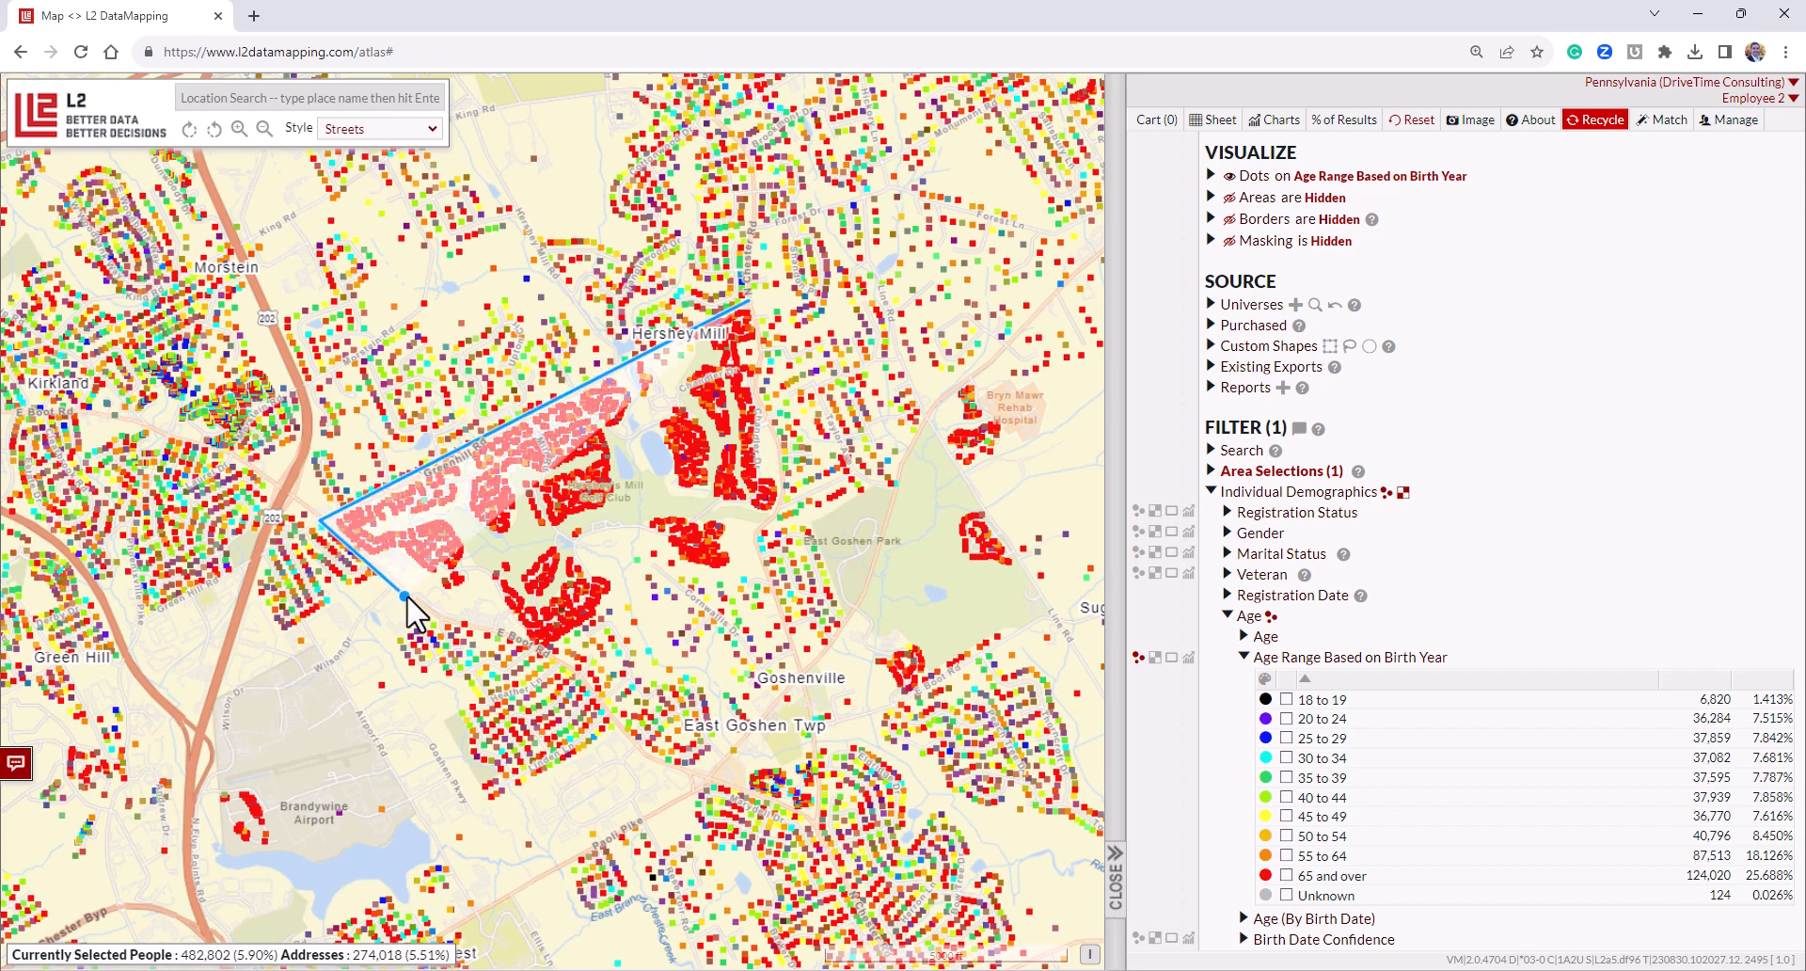
click(454, 622)
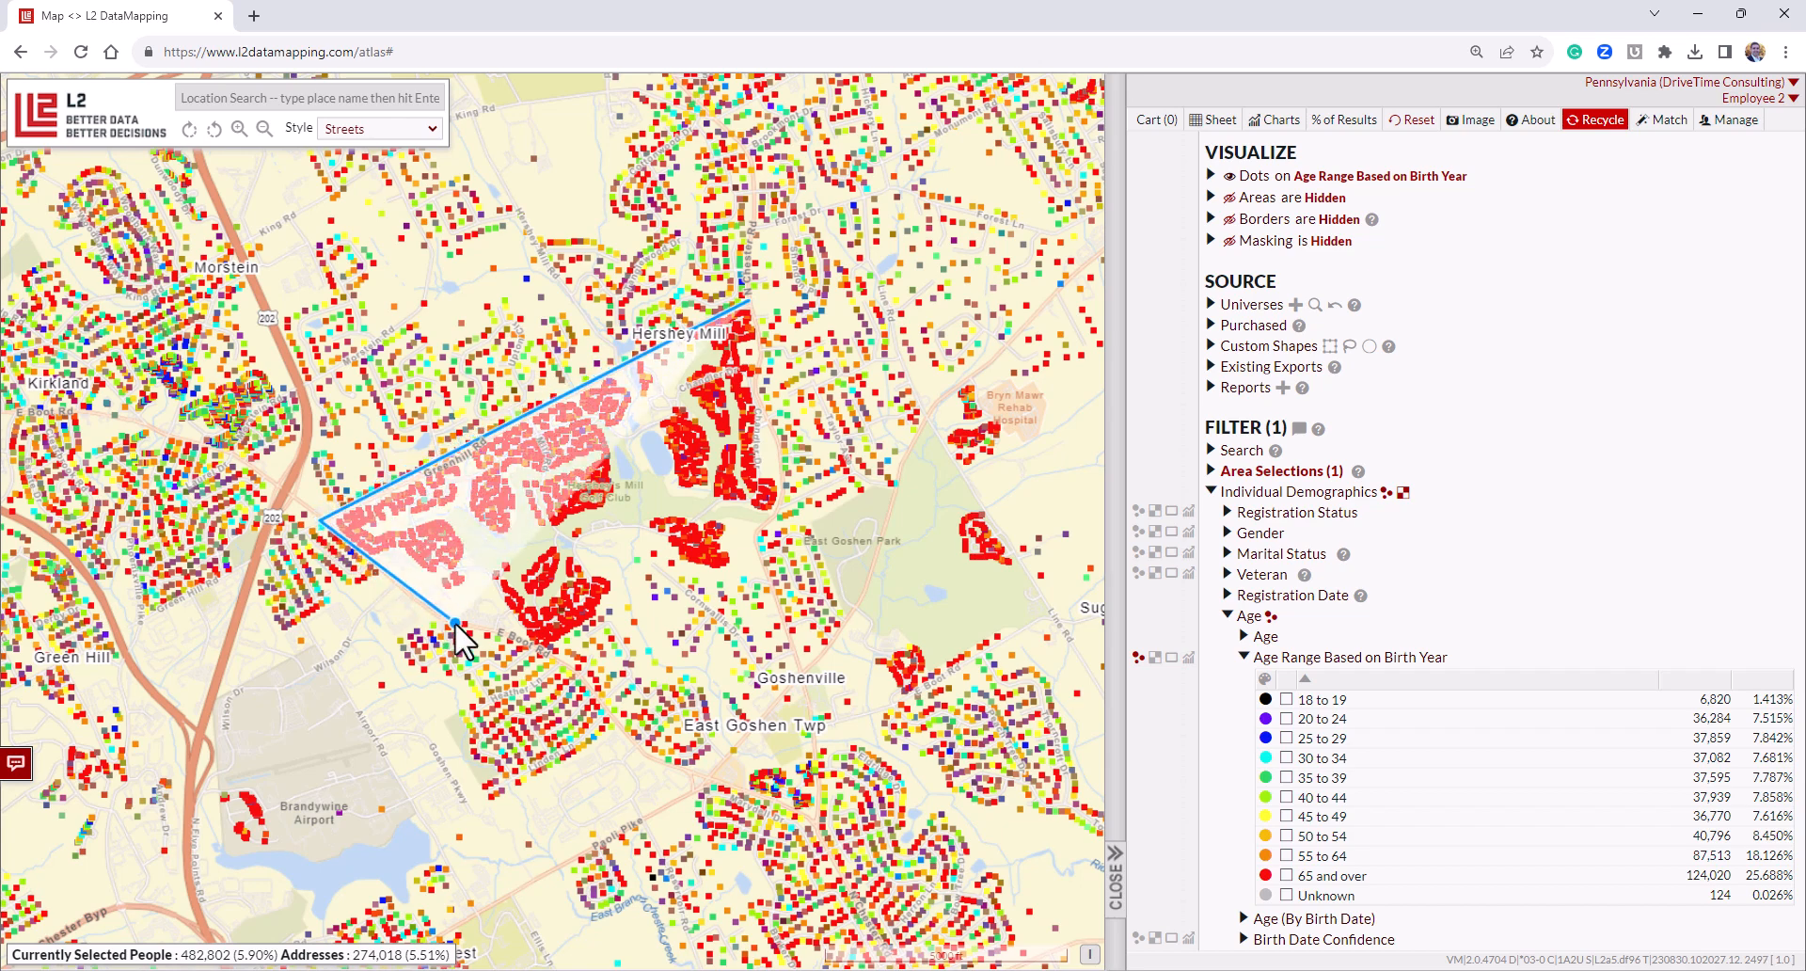
click(548, 652)
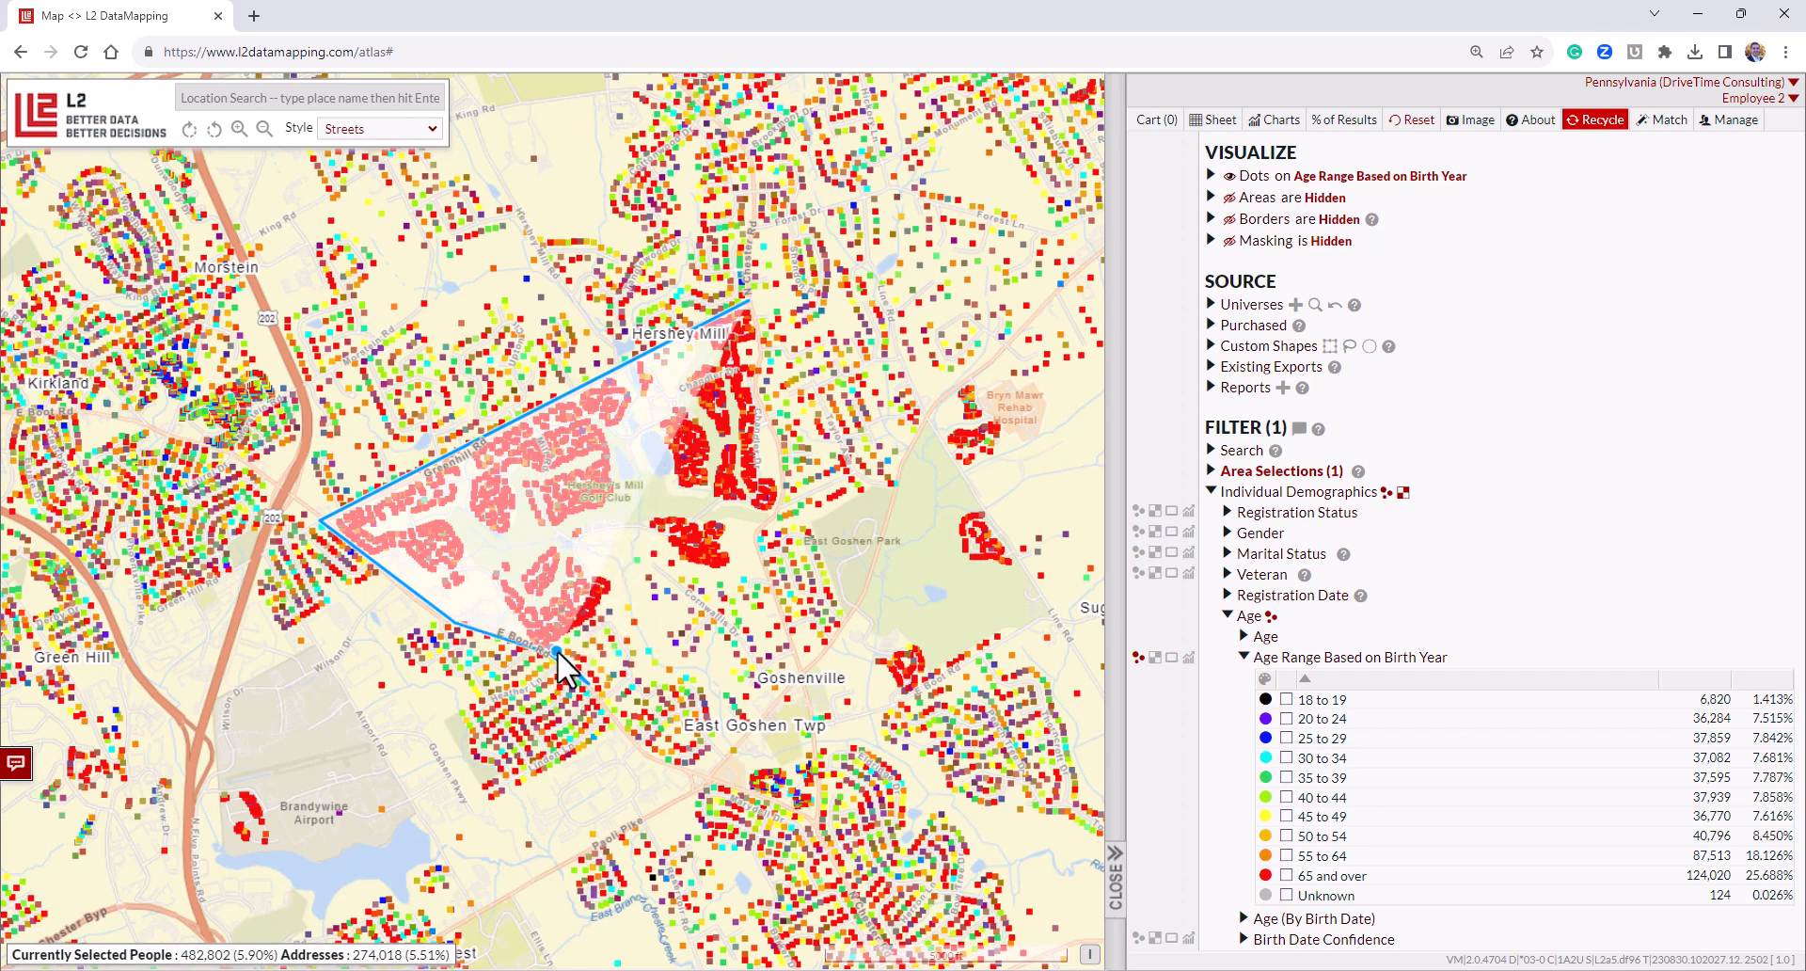
click(608, 691)
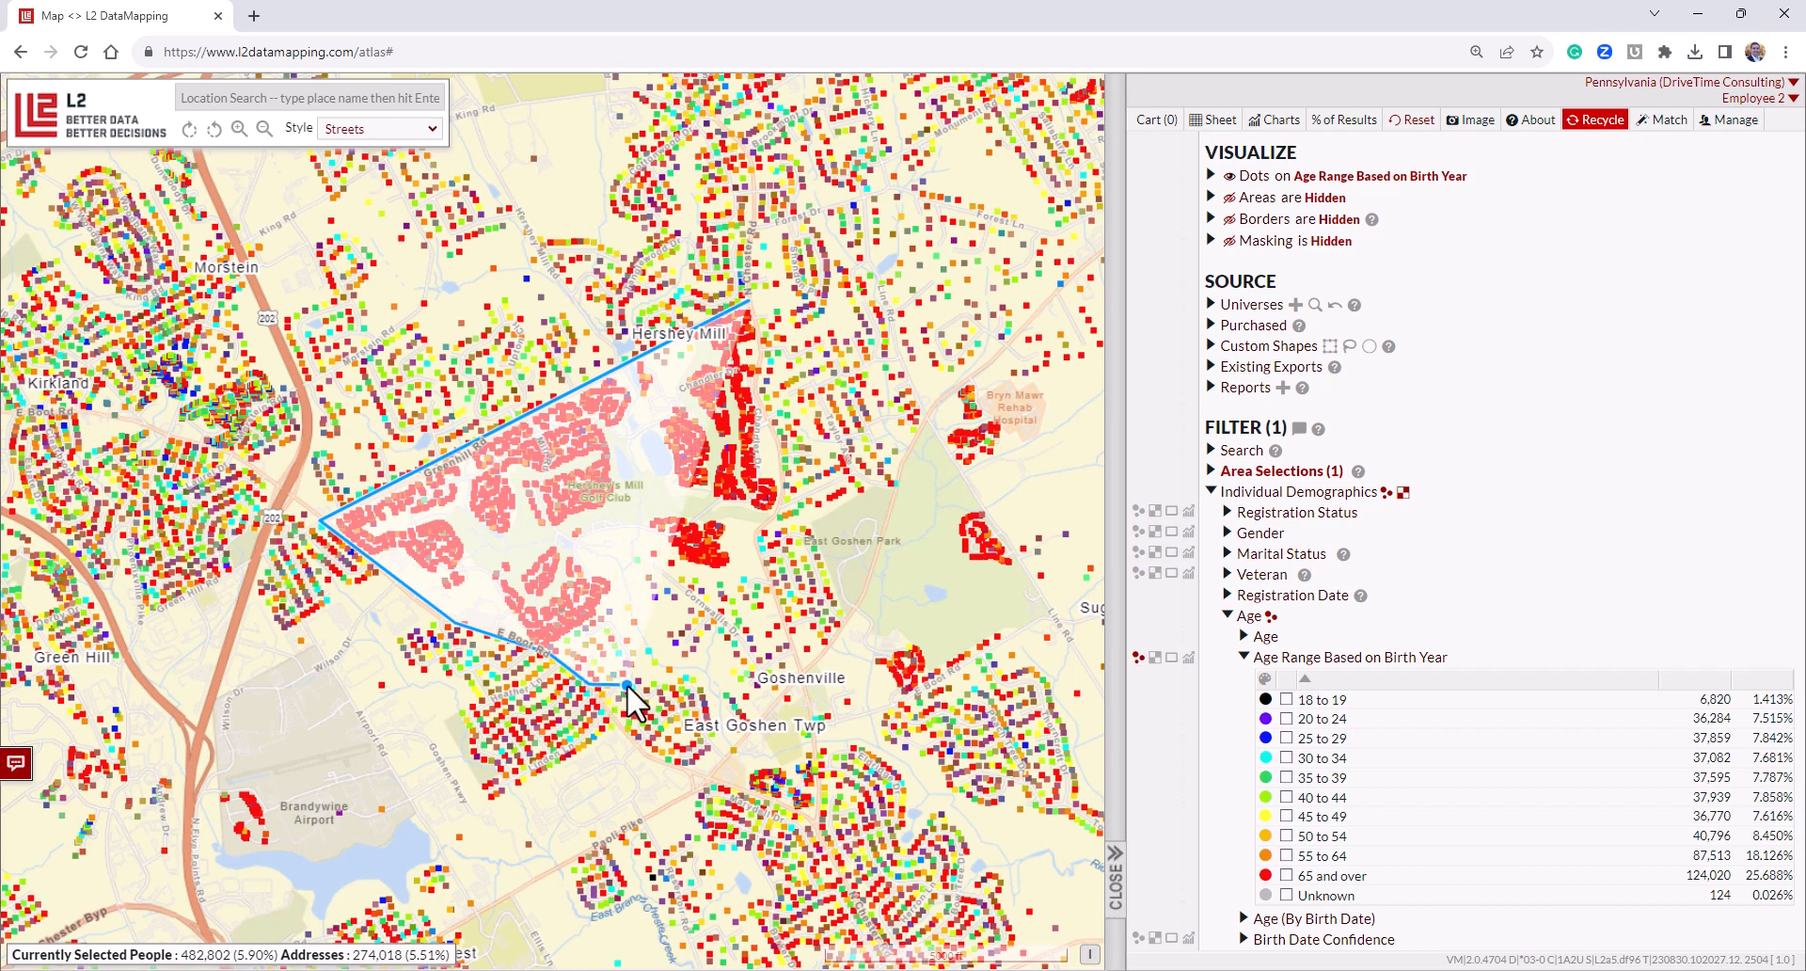
click(623, 679)
click(634, 677)
click(610, 621)
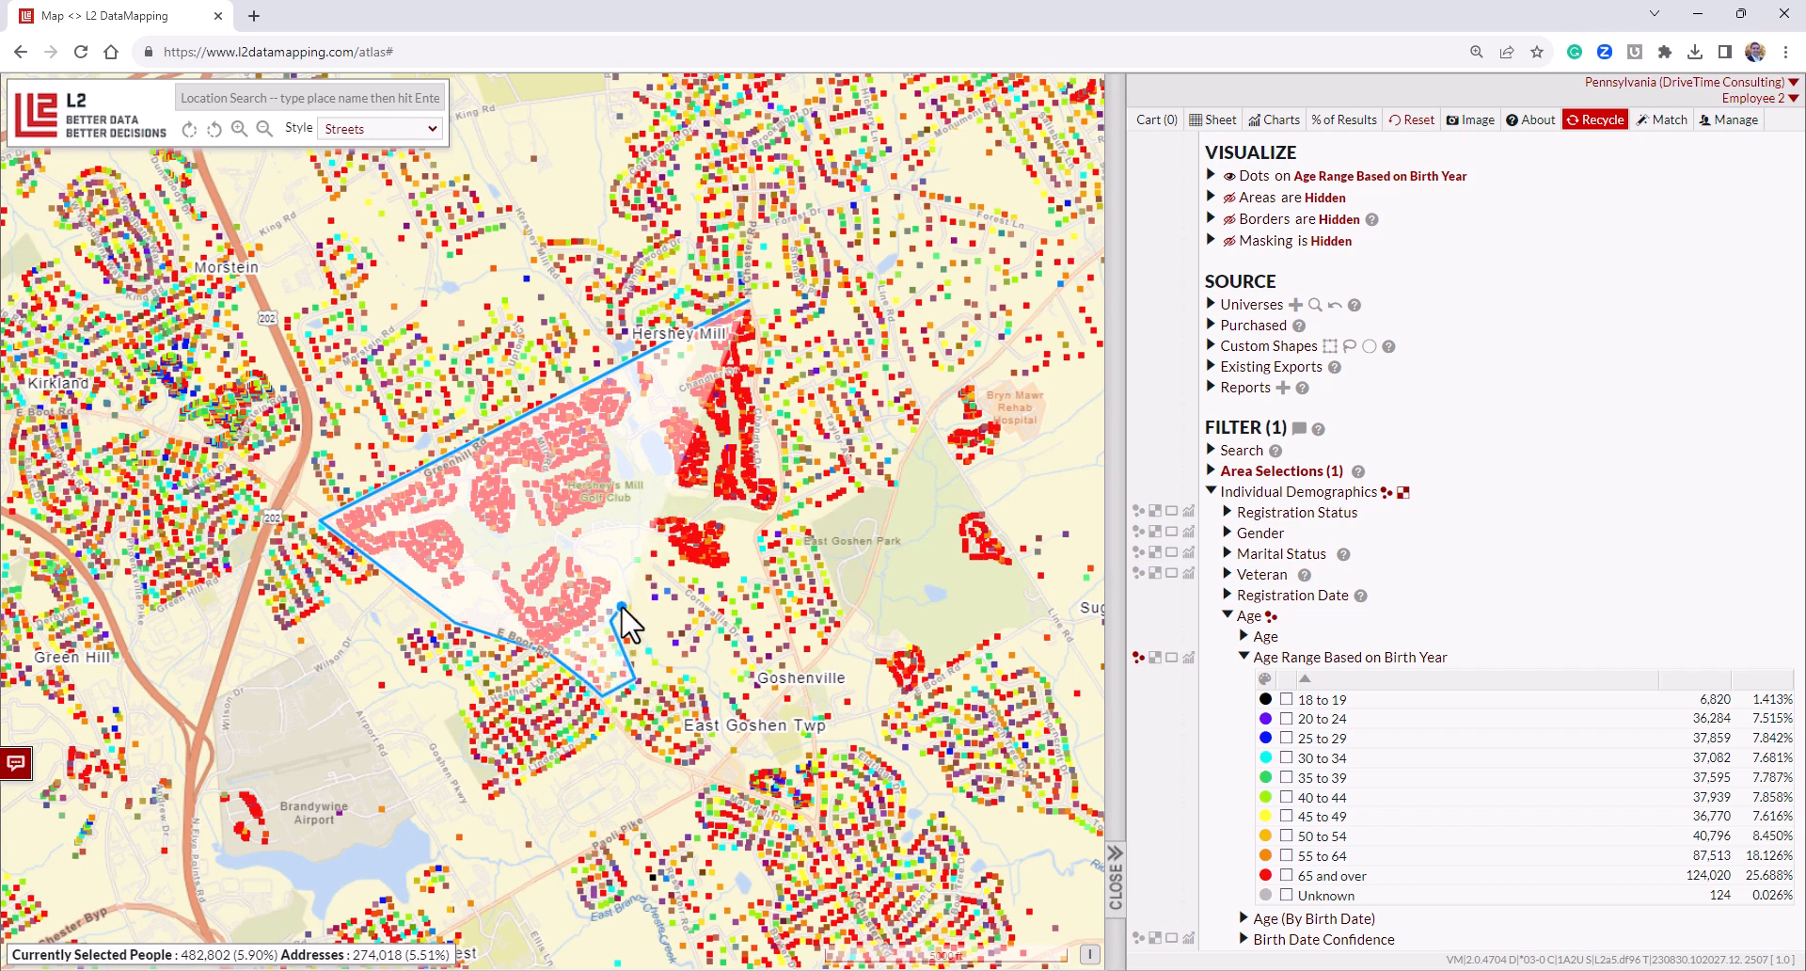
click(664, 562)
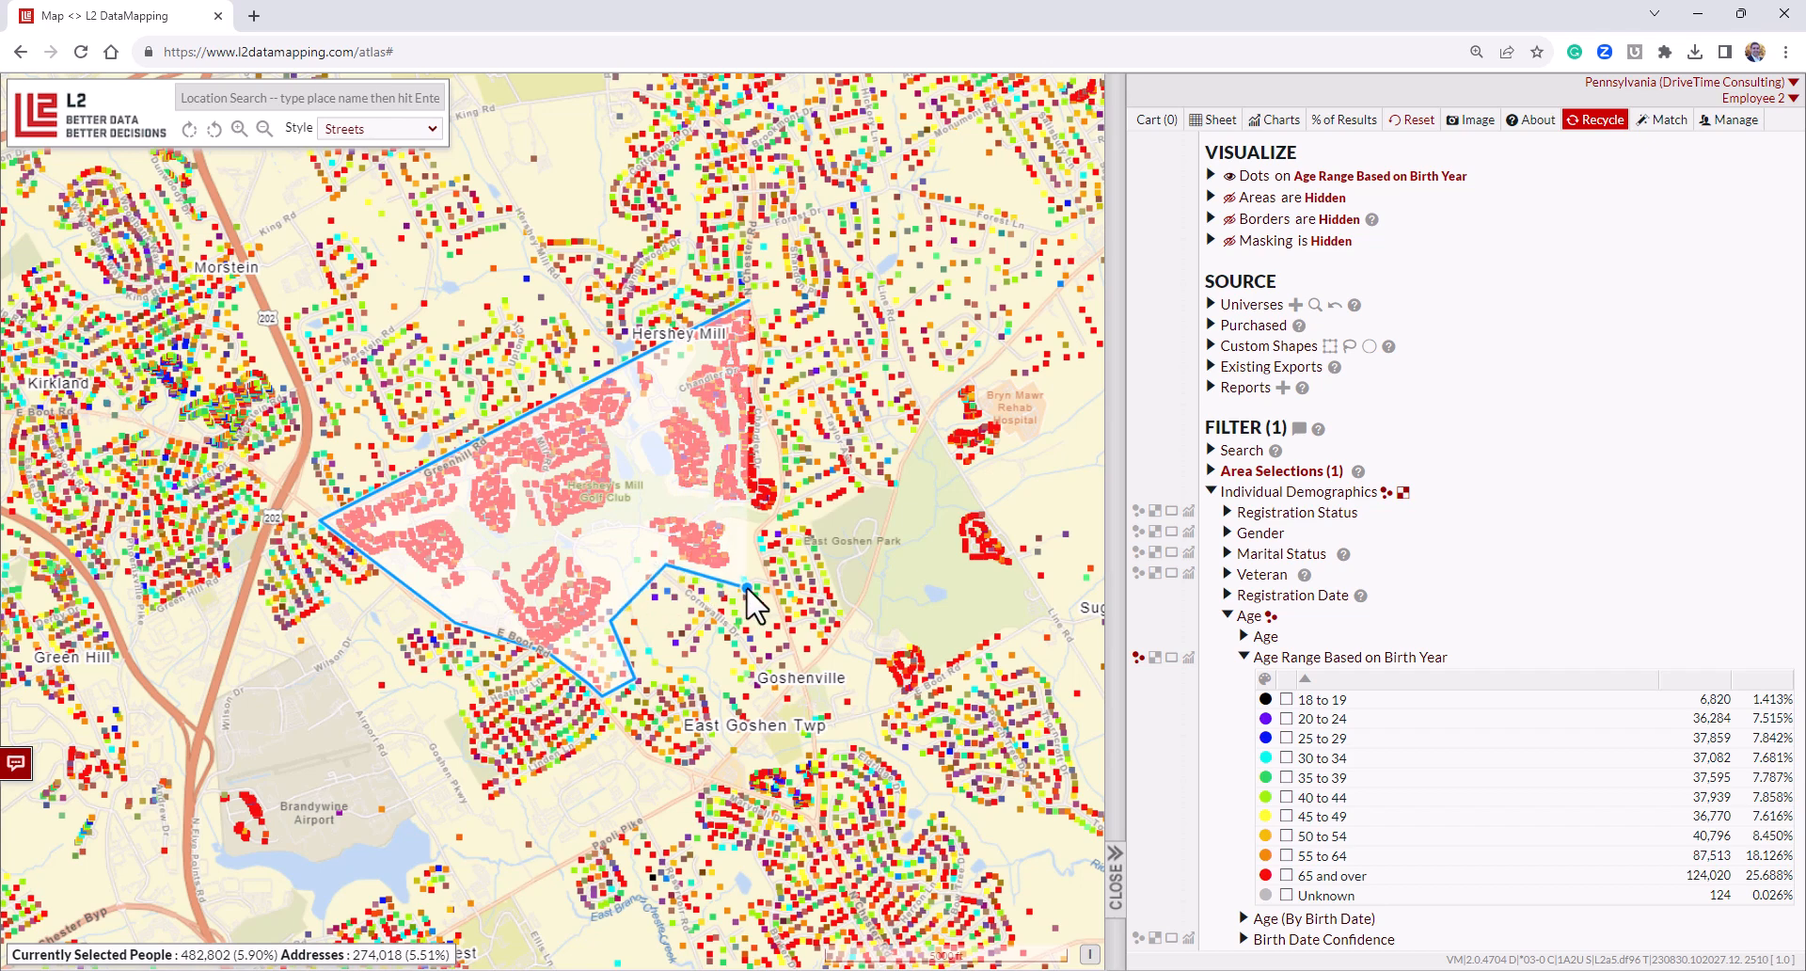
click(779, 504)
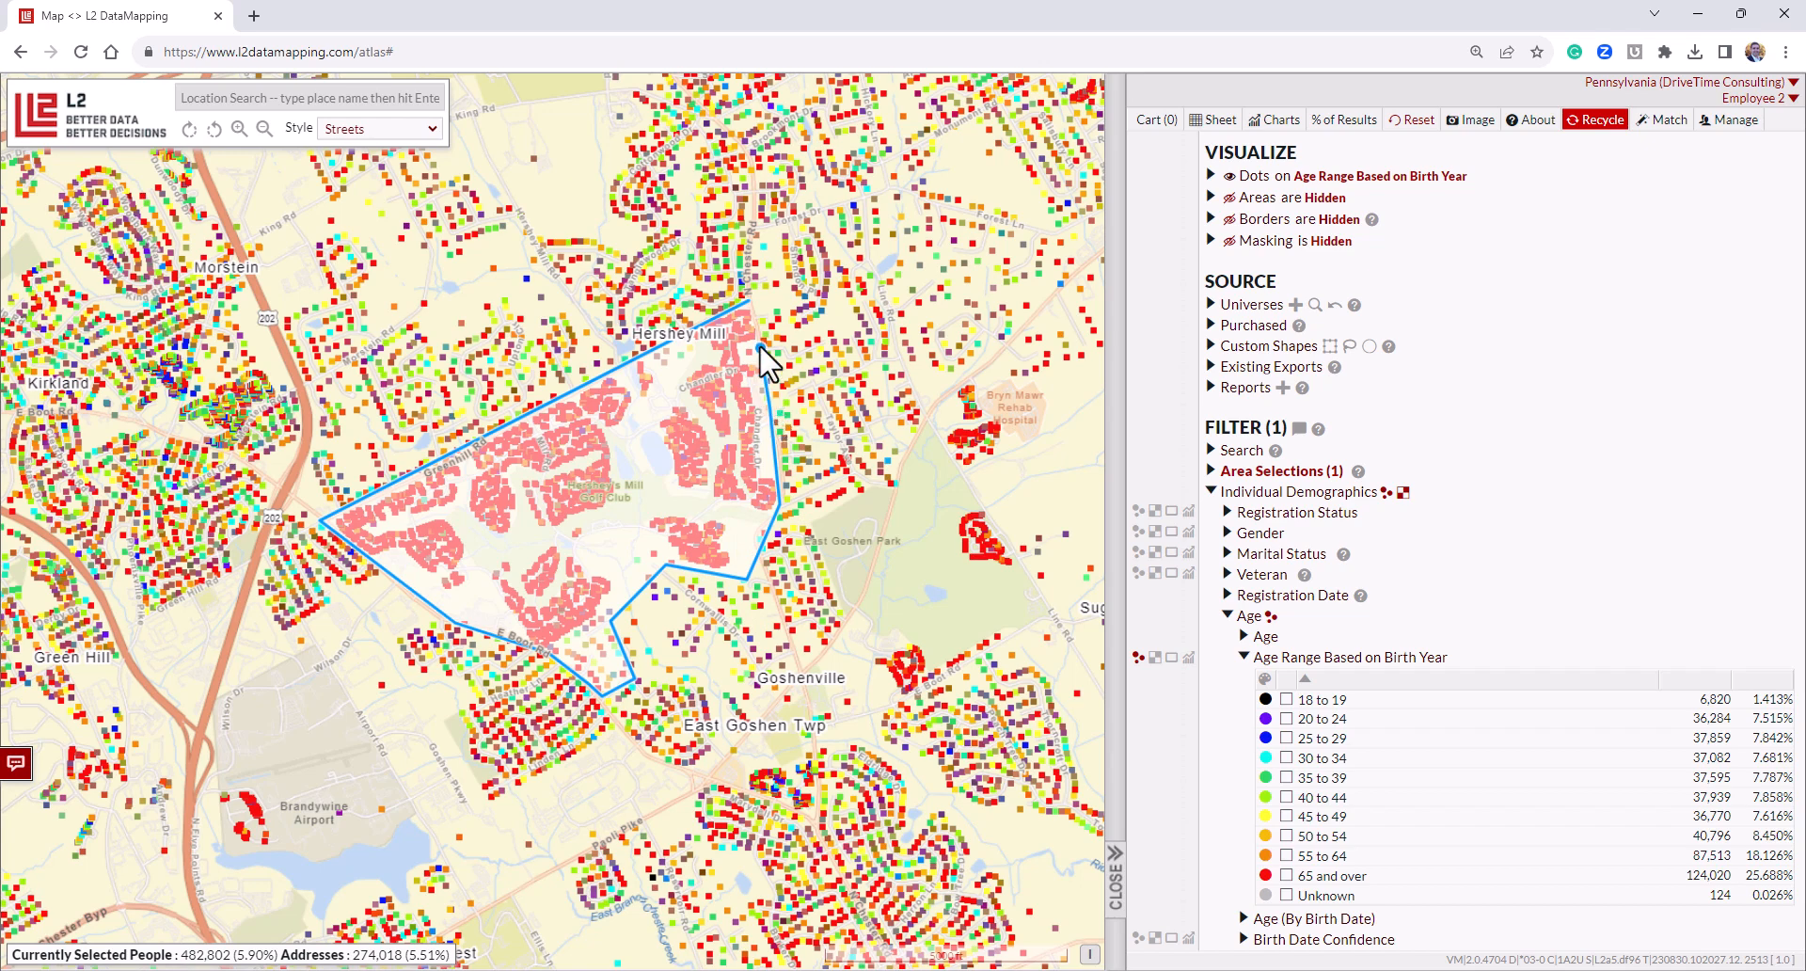
click(751, 302)
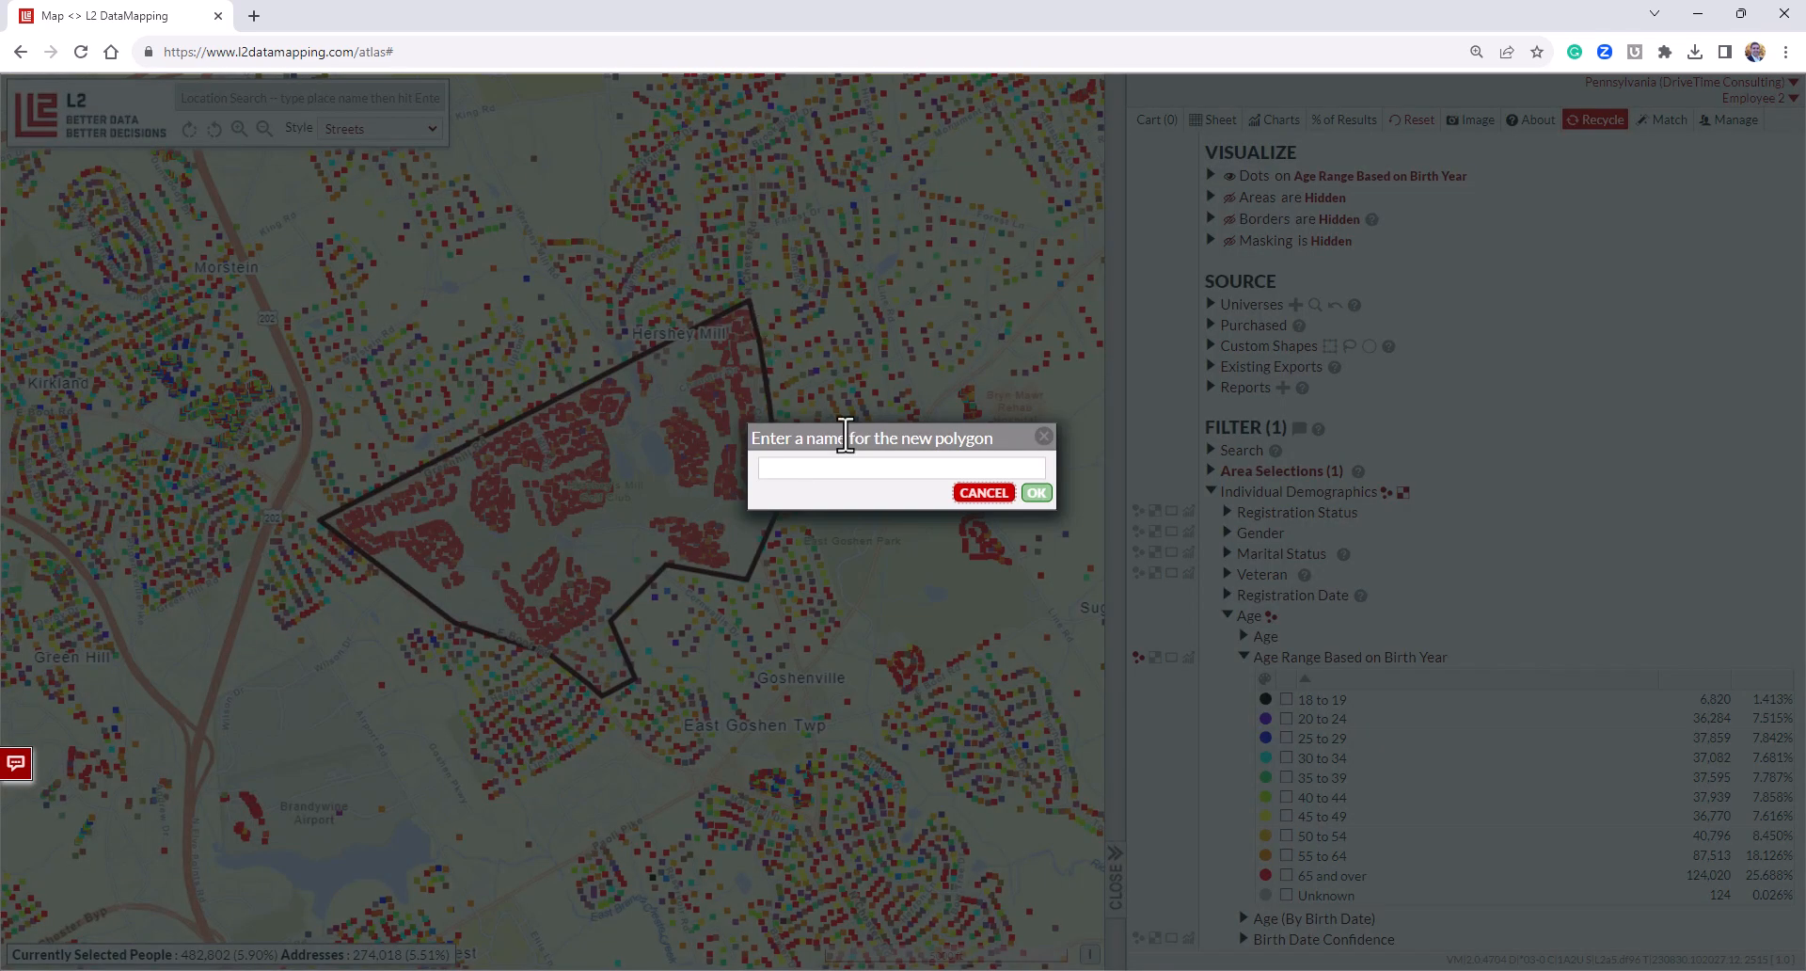
Name the new polygon Polygon1 and save it.
click(826, 475)
text(Polygon1)
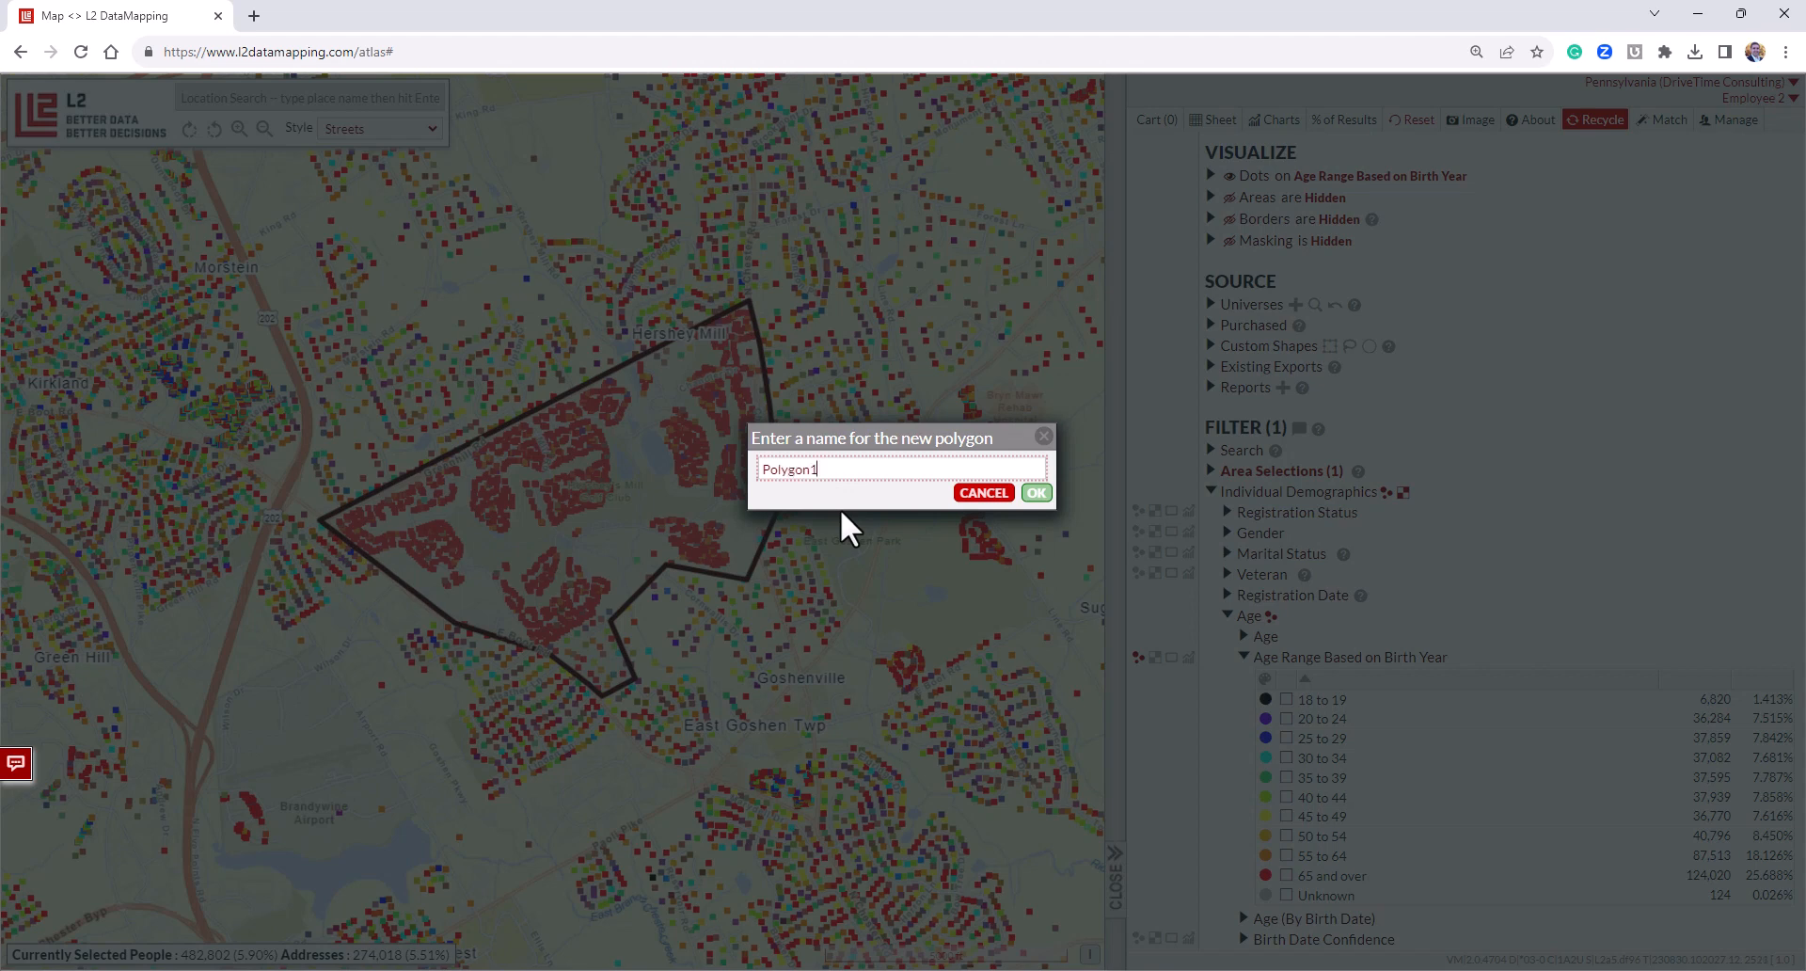
click(1036, 493)
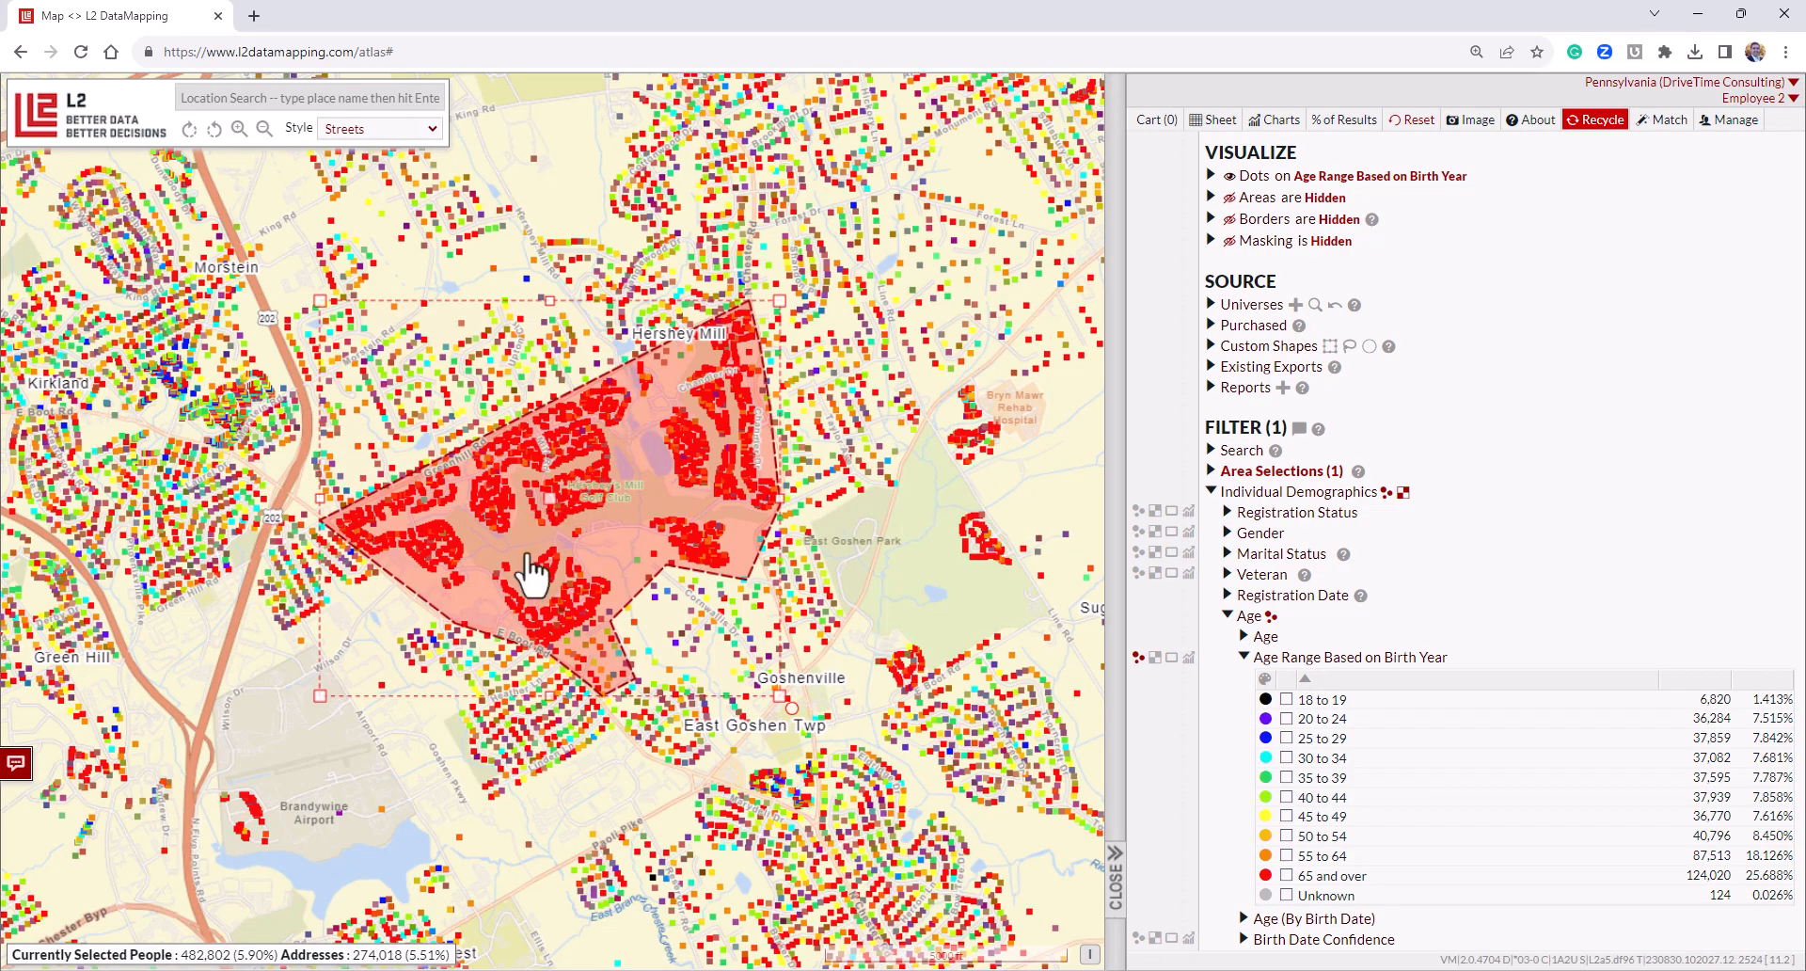
scroll(588, 600, up, 1)
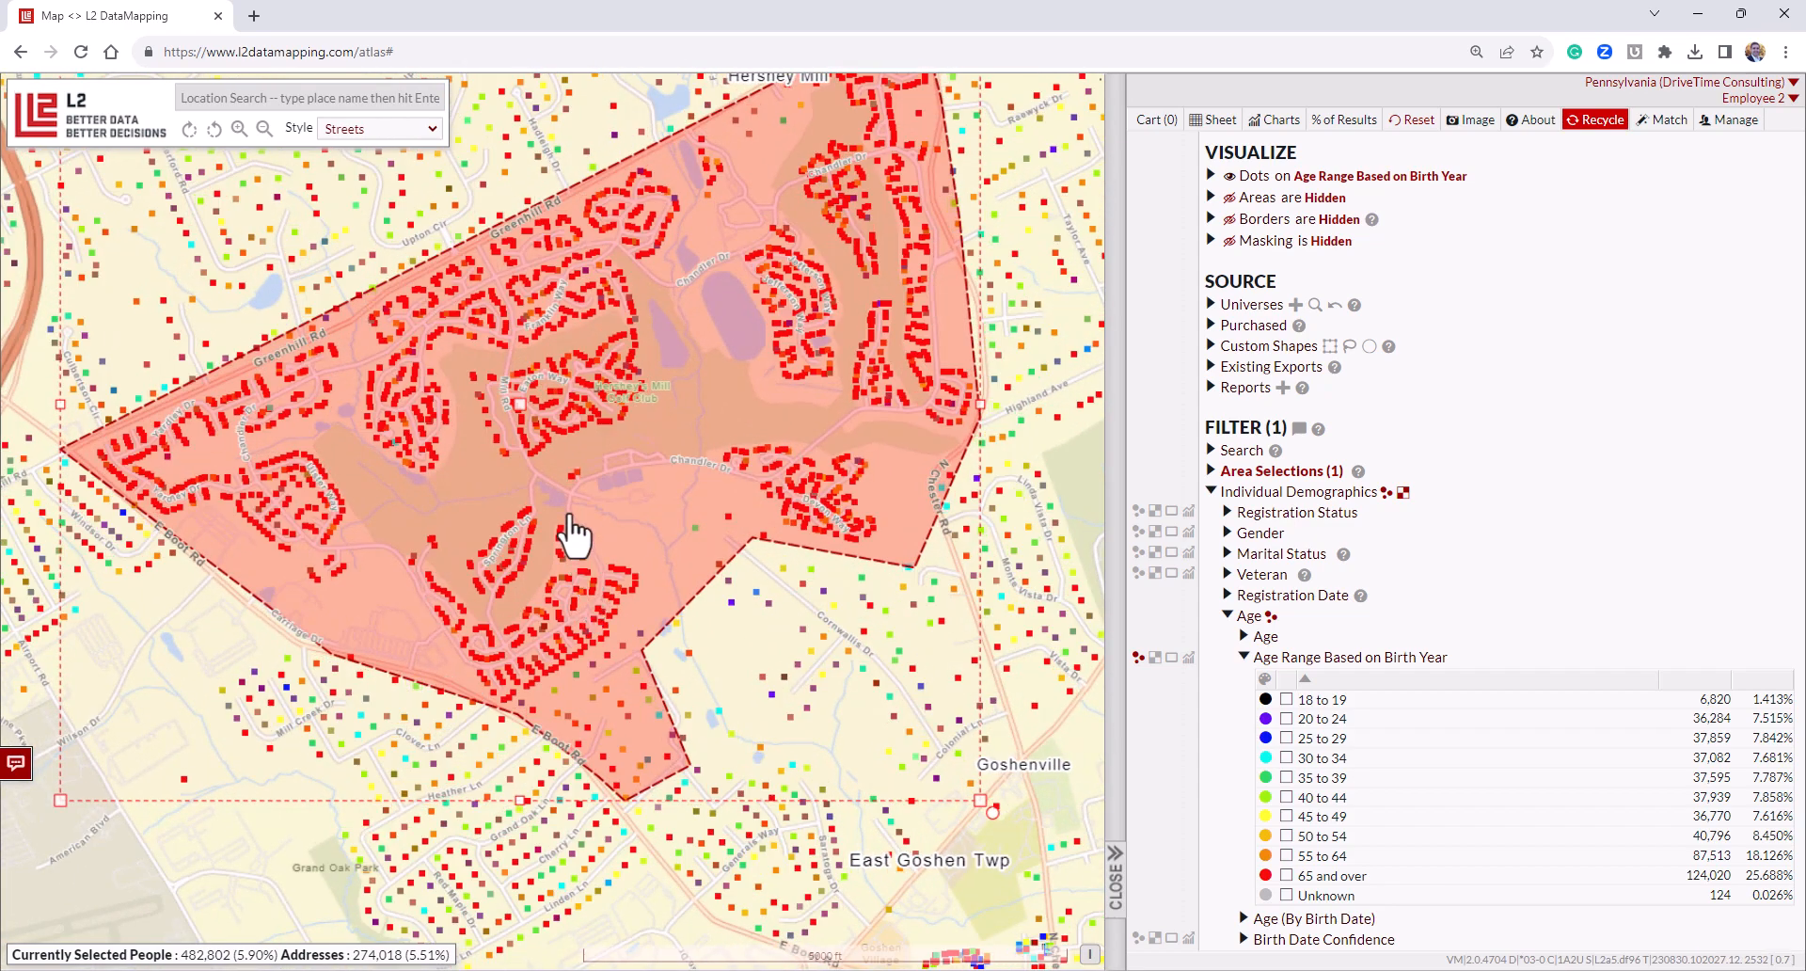
scroll(571, 534, up, 1)
scroll(571, 534, down, 2)
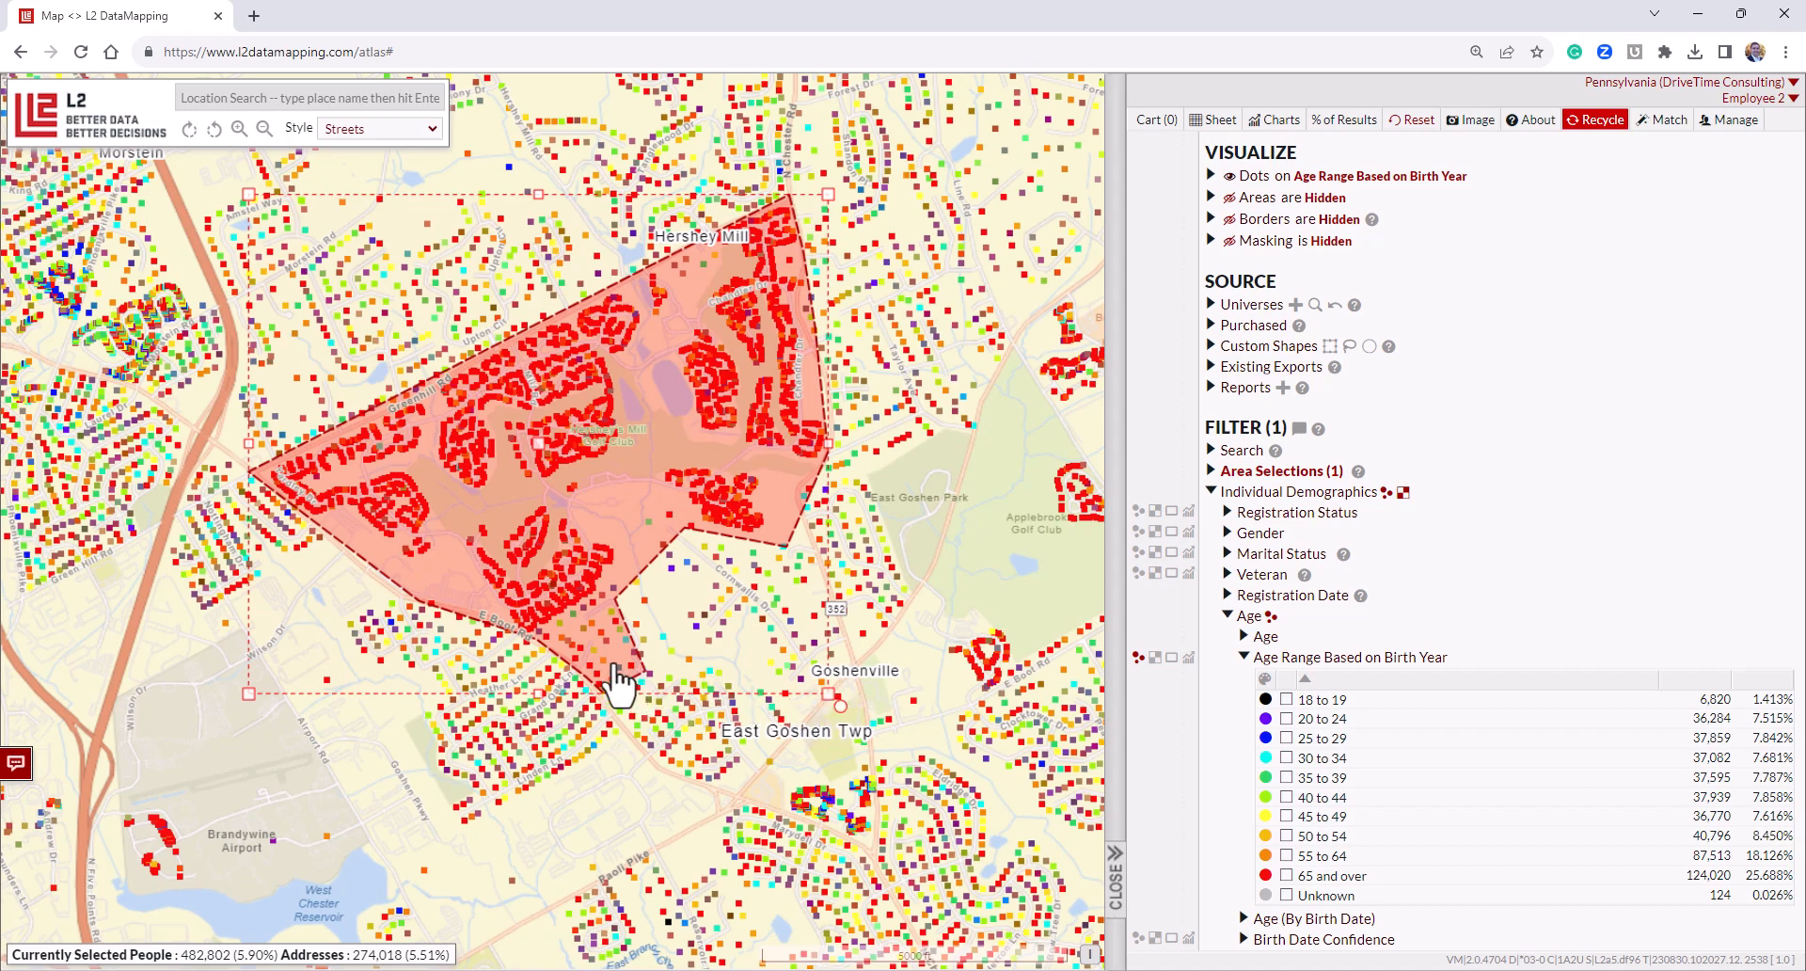
scroll(624, 679, up, 1)
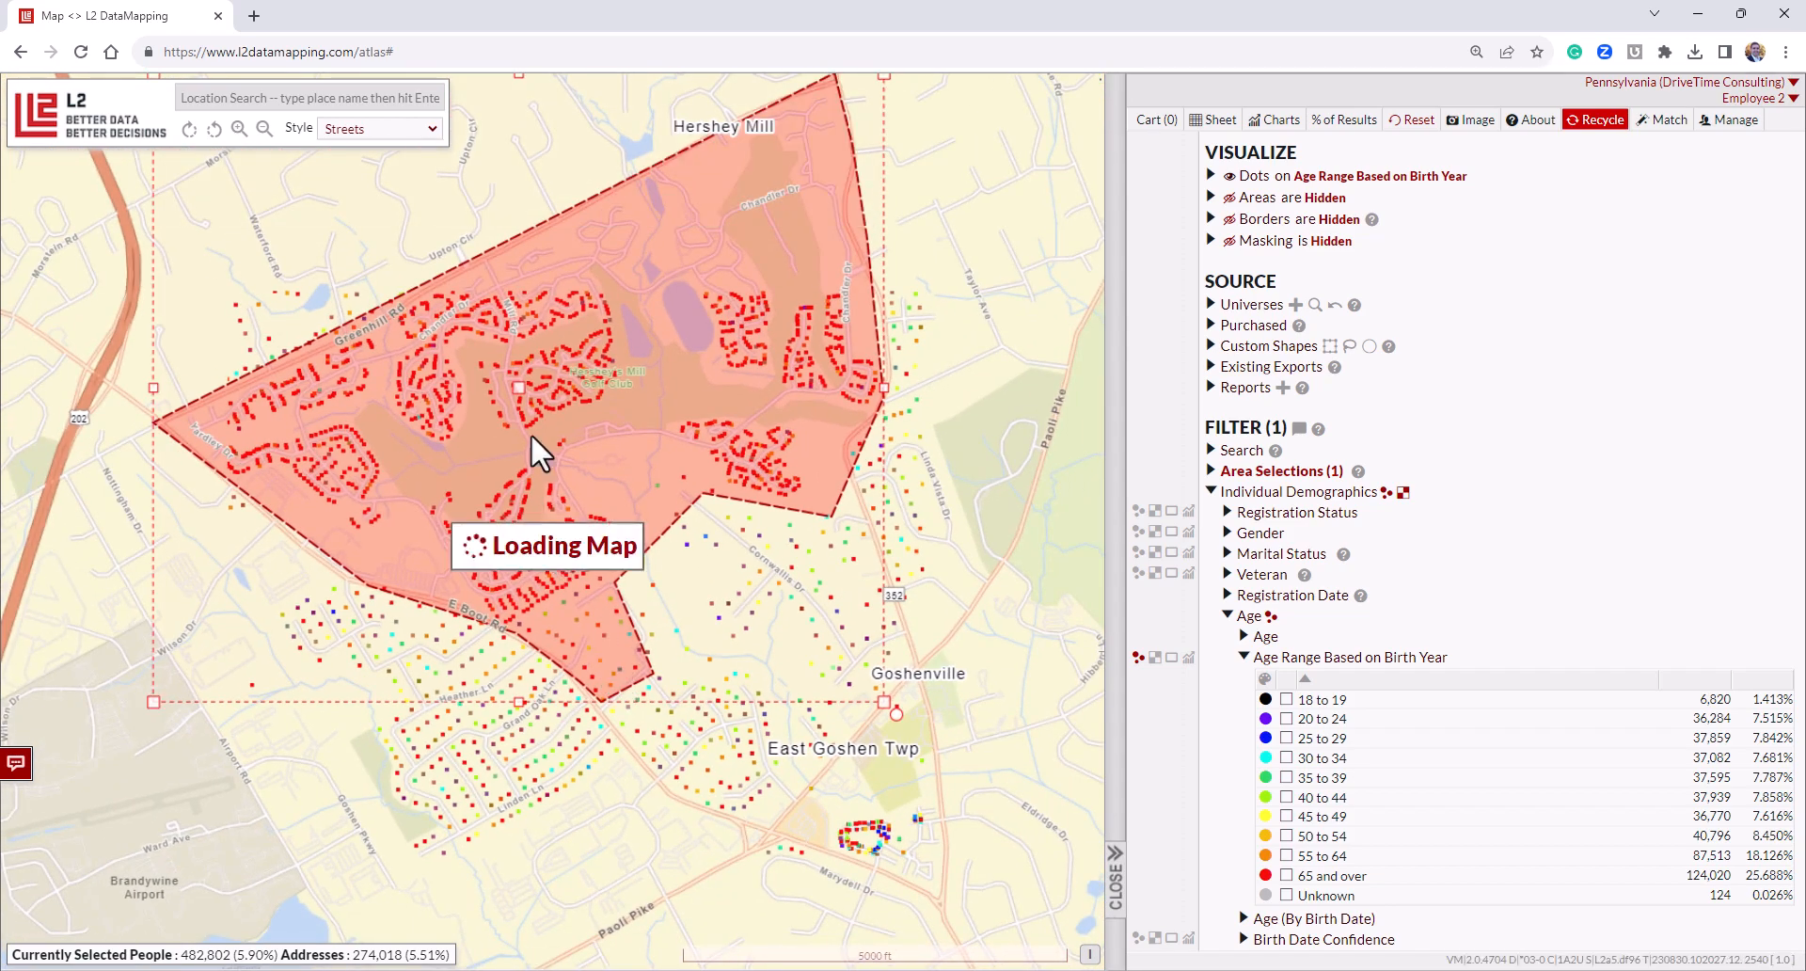
scroll(520, 389, up, 1)
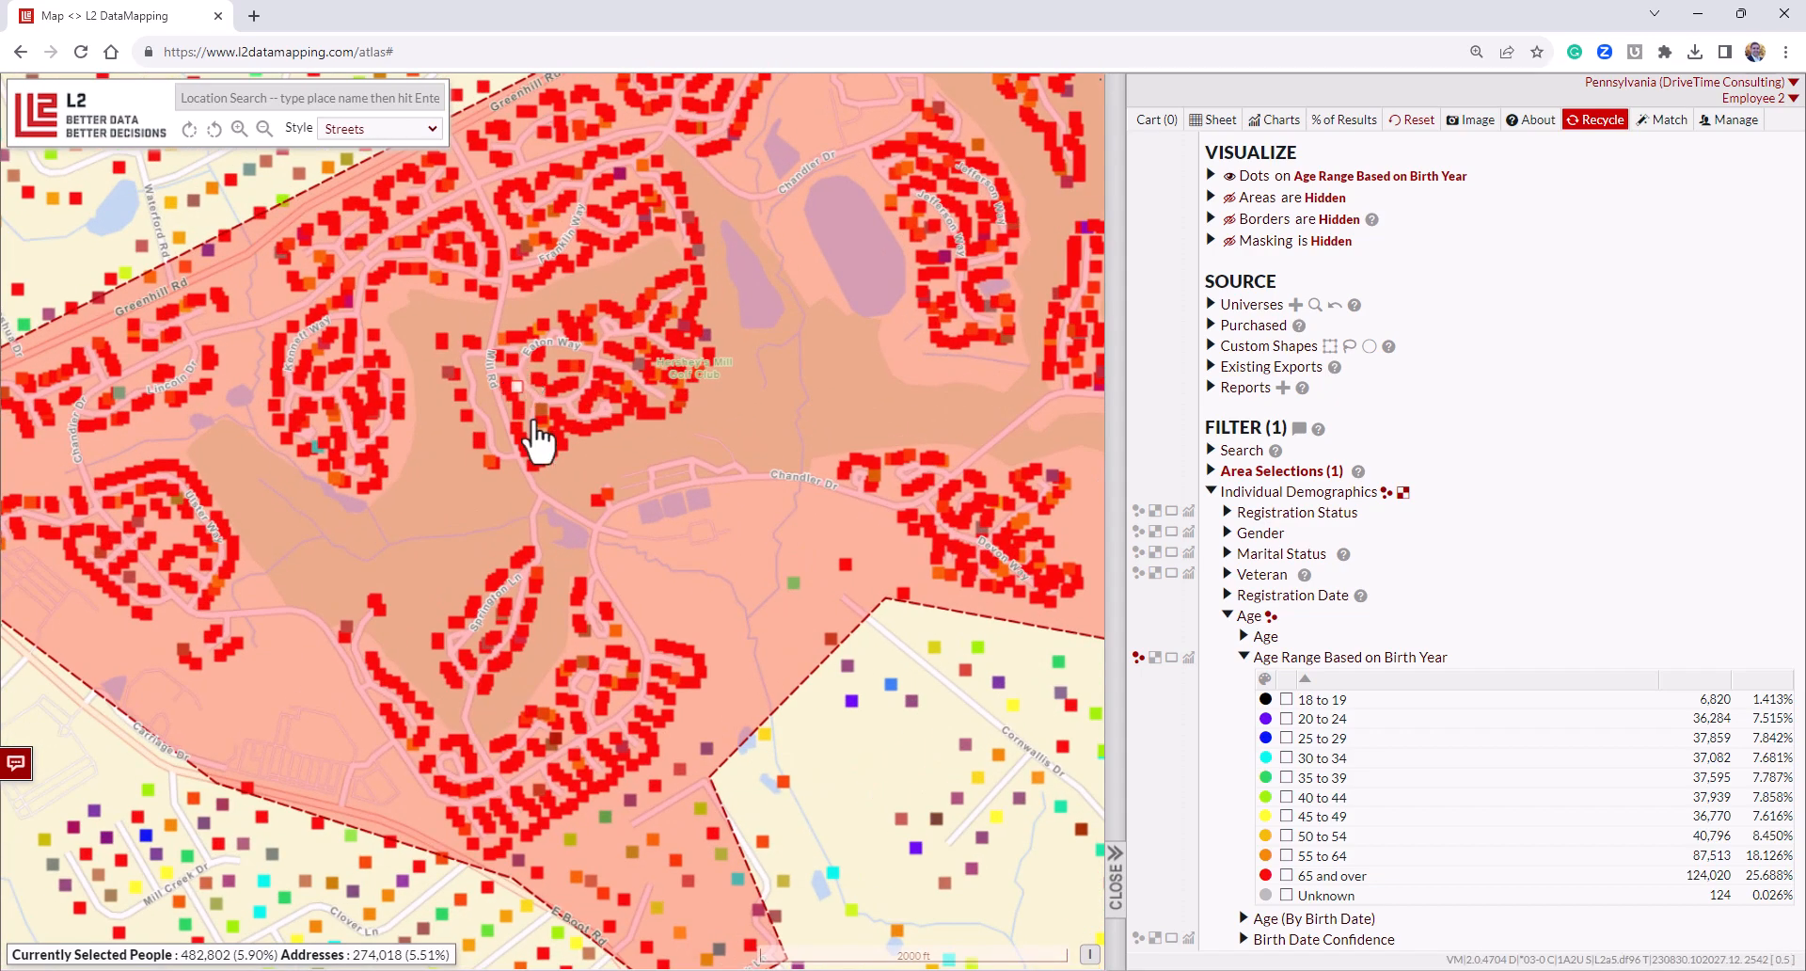
Enlarge the polygon slightly and shift it east so it covers the older-voter community around the Hershey Mill golf club.
scroll(536, 435, down, 2)
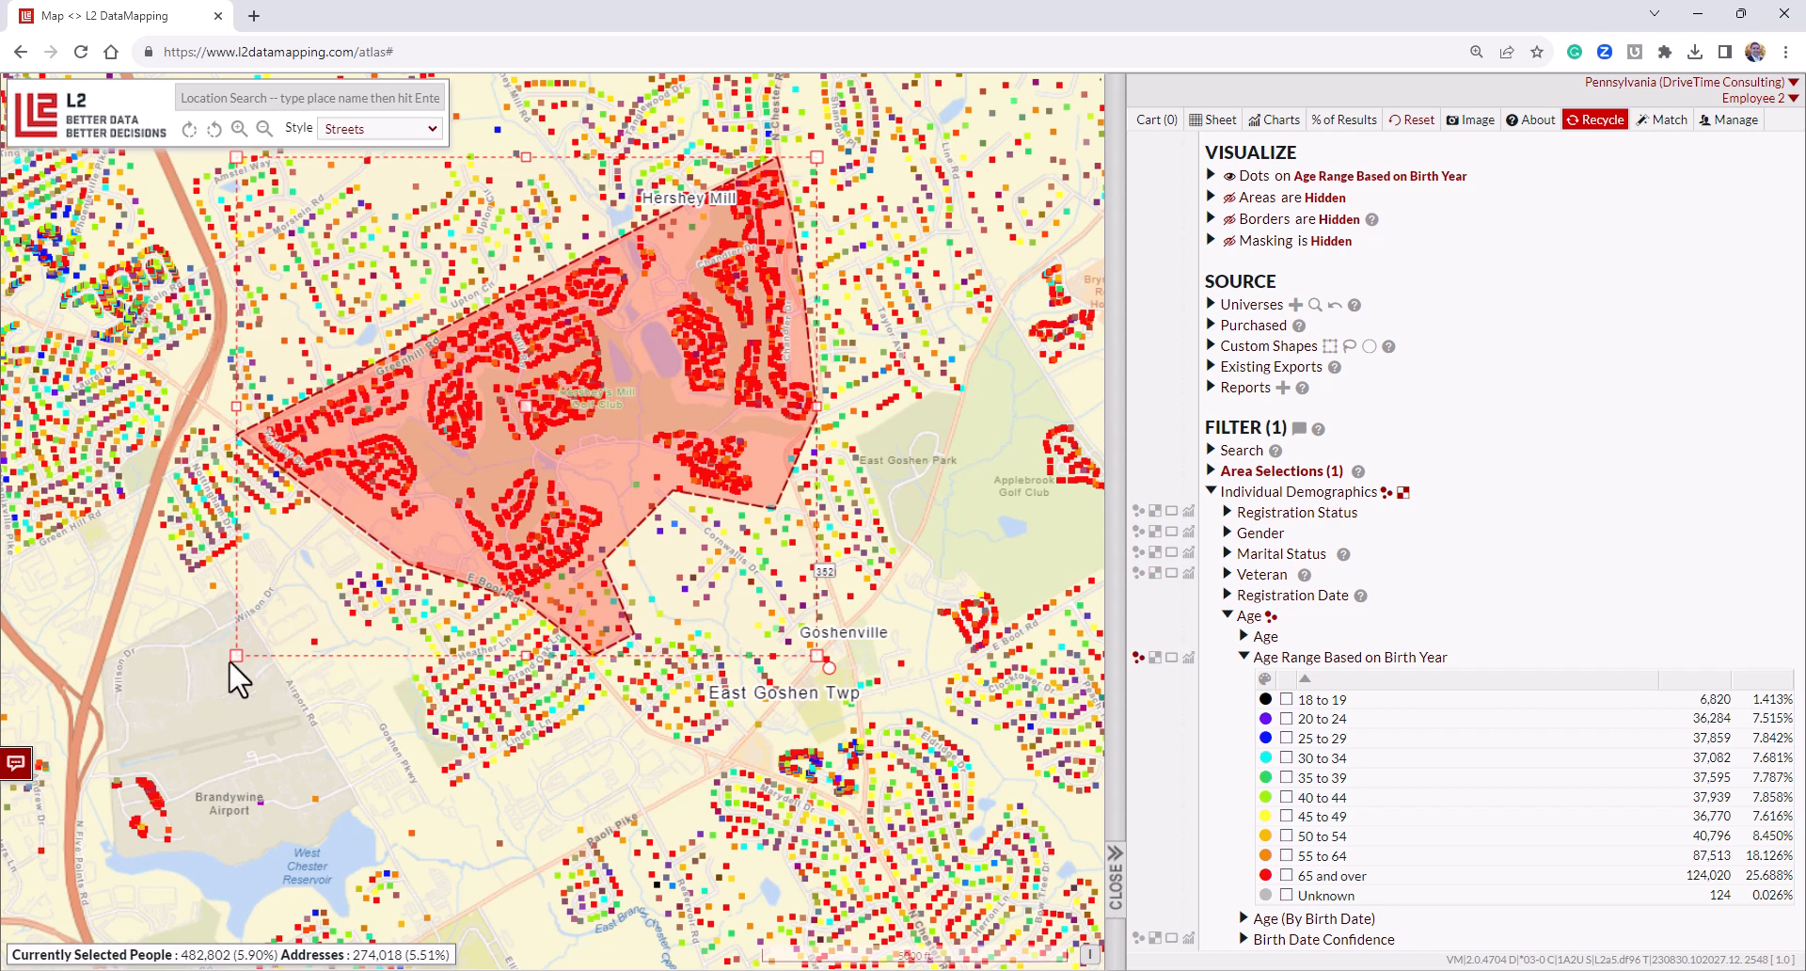
drag(237, 658, 222, 697)
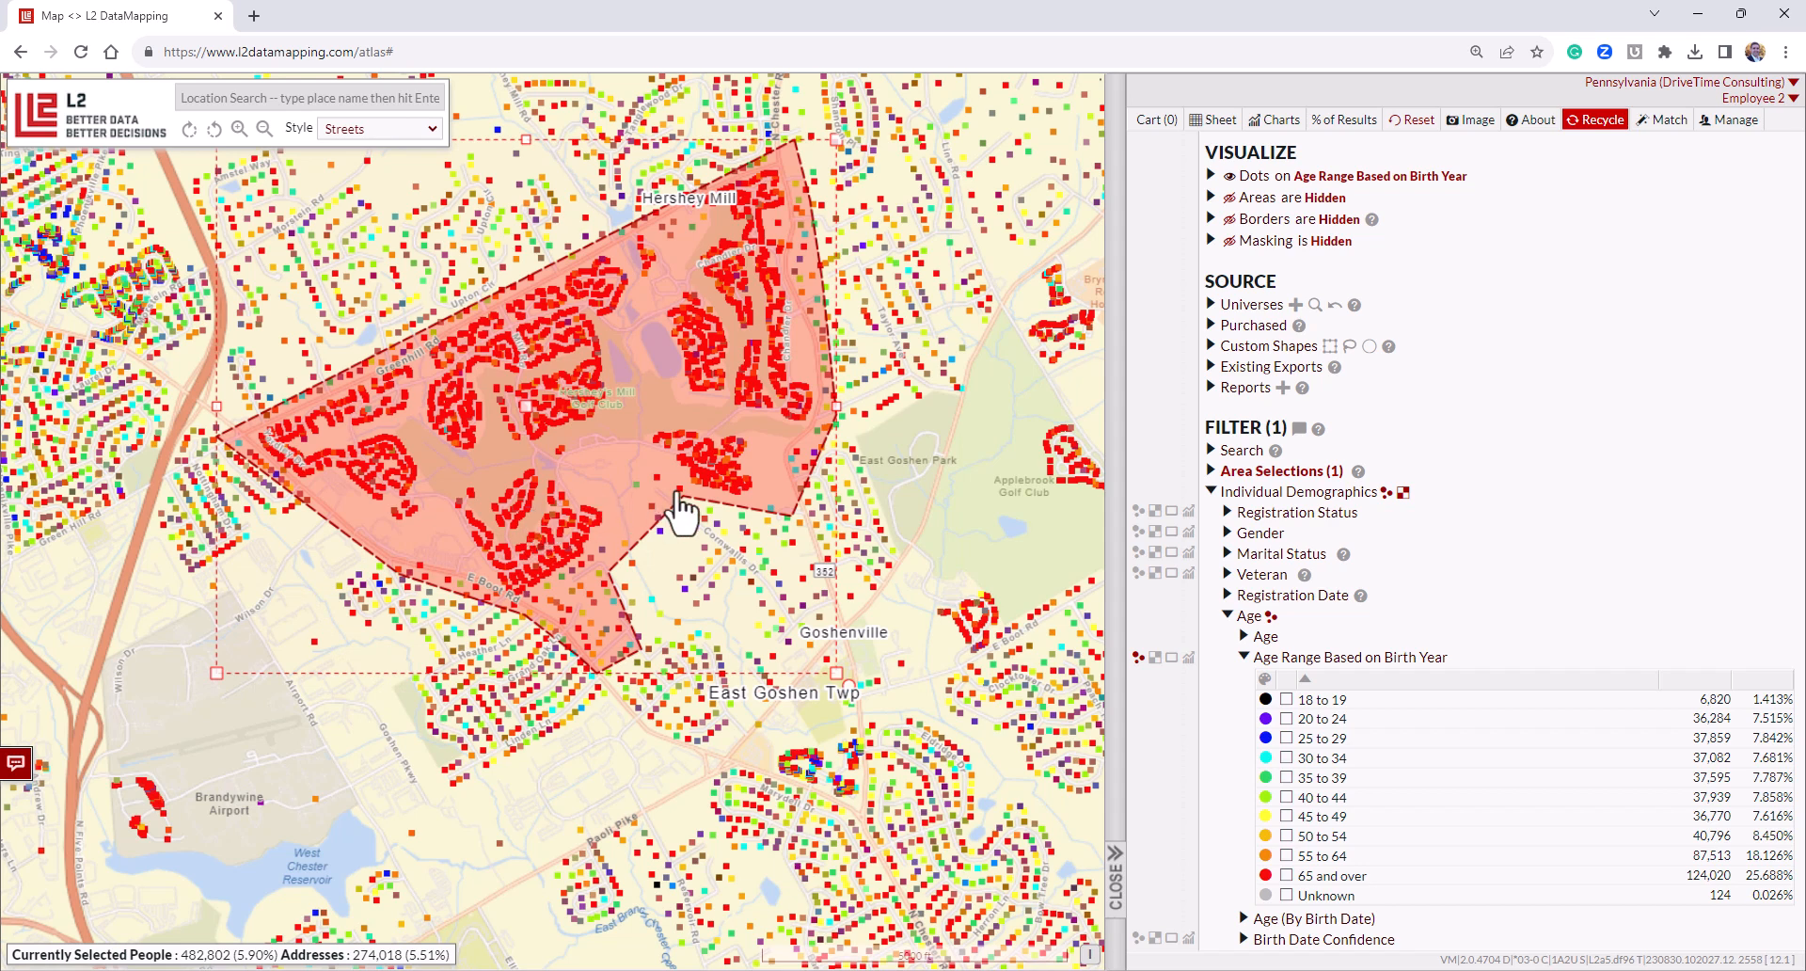
right_click(666, 420)
click(654, 390)
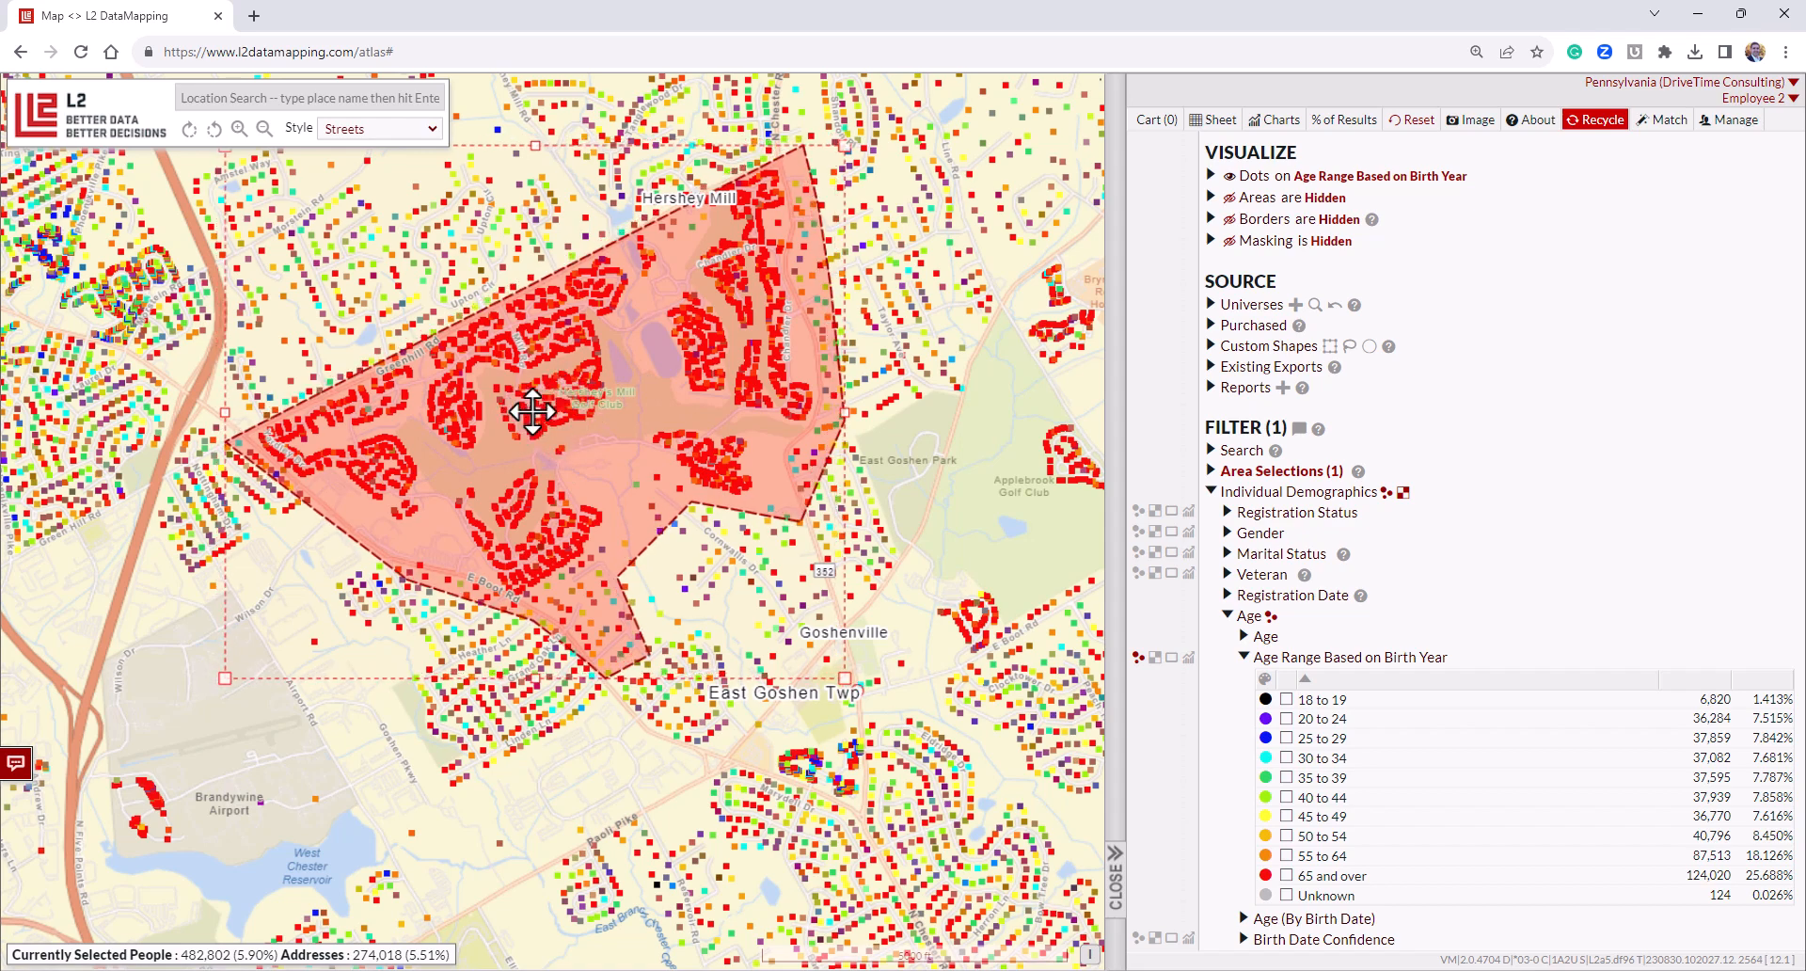
mouse_move(524, 407)
mouse_down()
mouse_move(629, 391)
mouse_move(527, 403)
mouse_move(544, 405)
mouse_up()
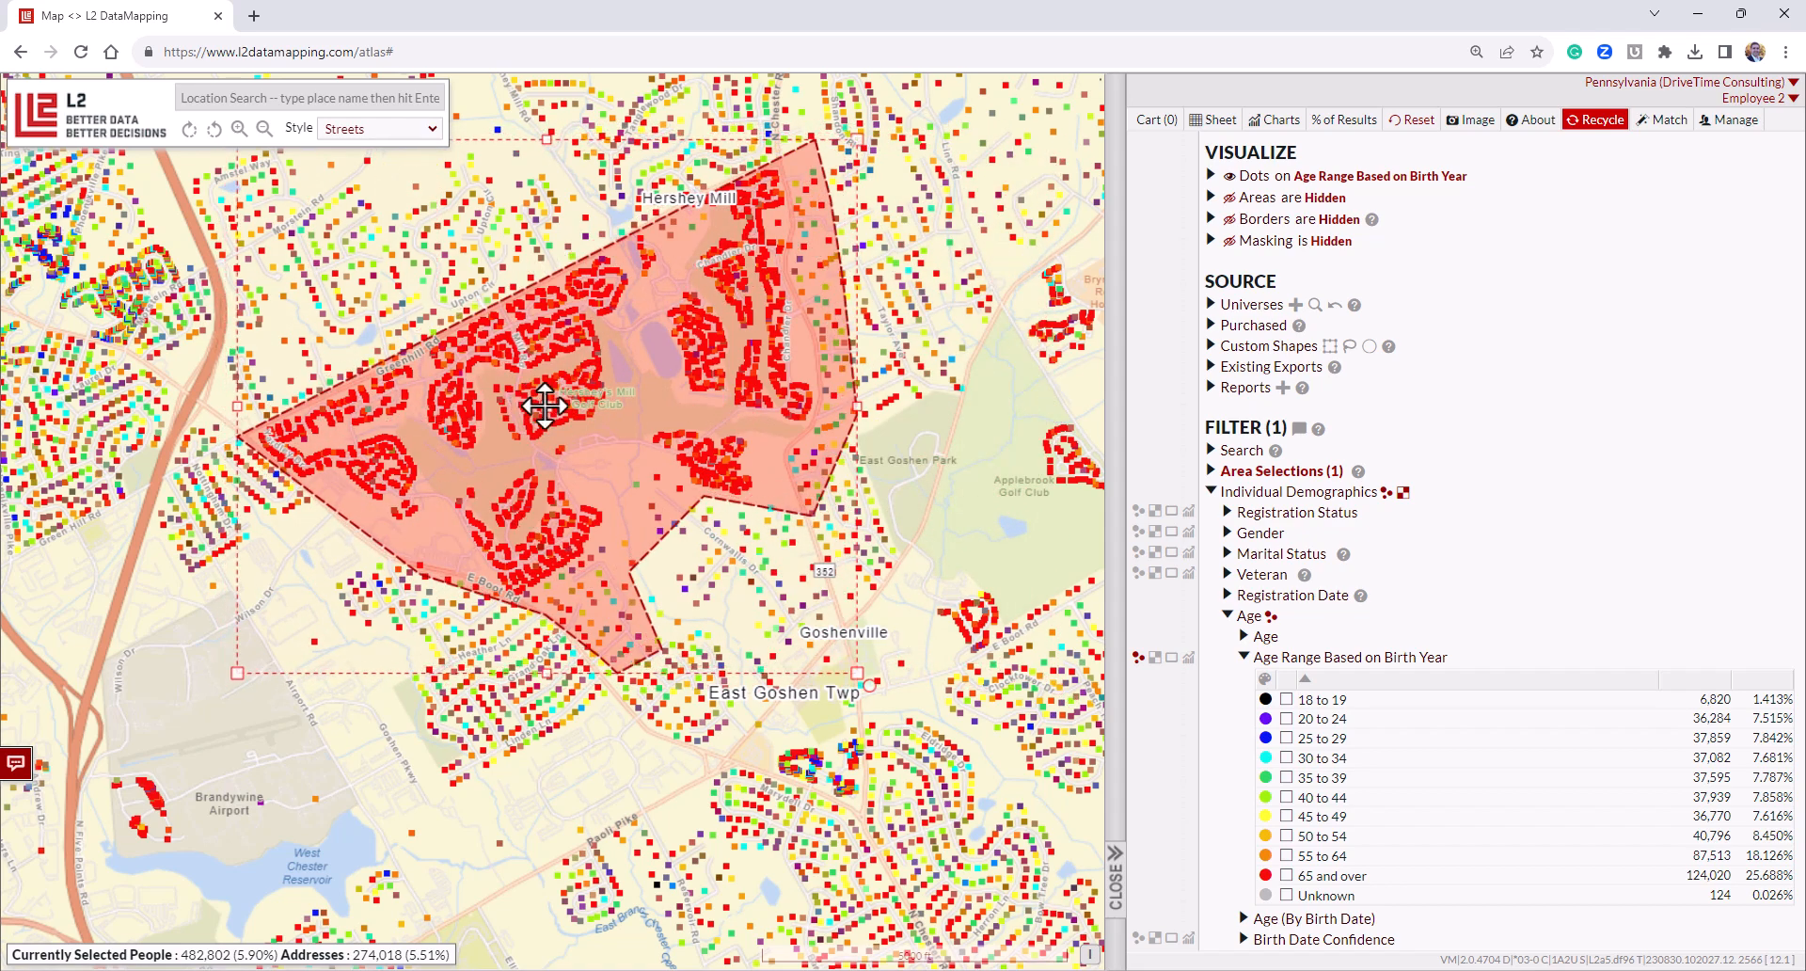
Filter the voters by the custom shape Polygon1 and turn on Filter by Shapes Visually.
click(1246, 348)
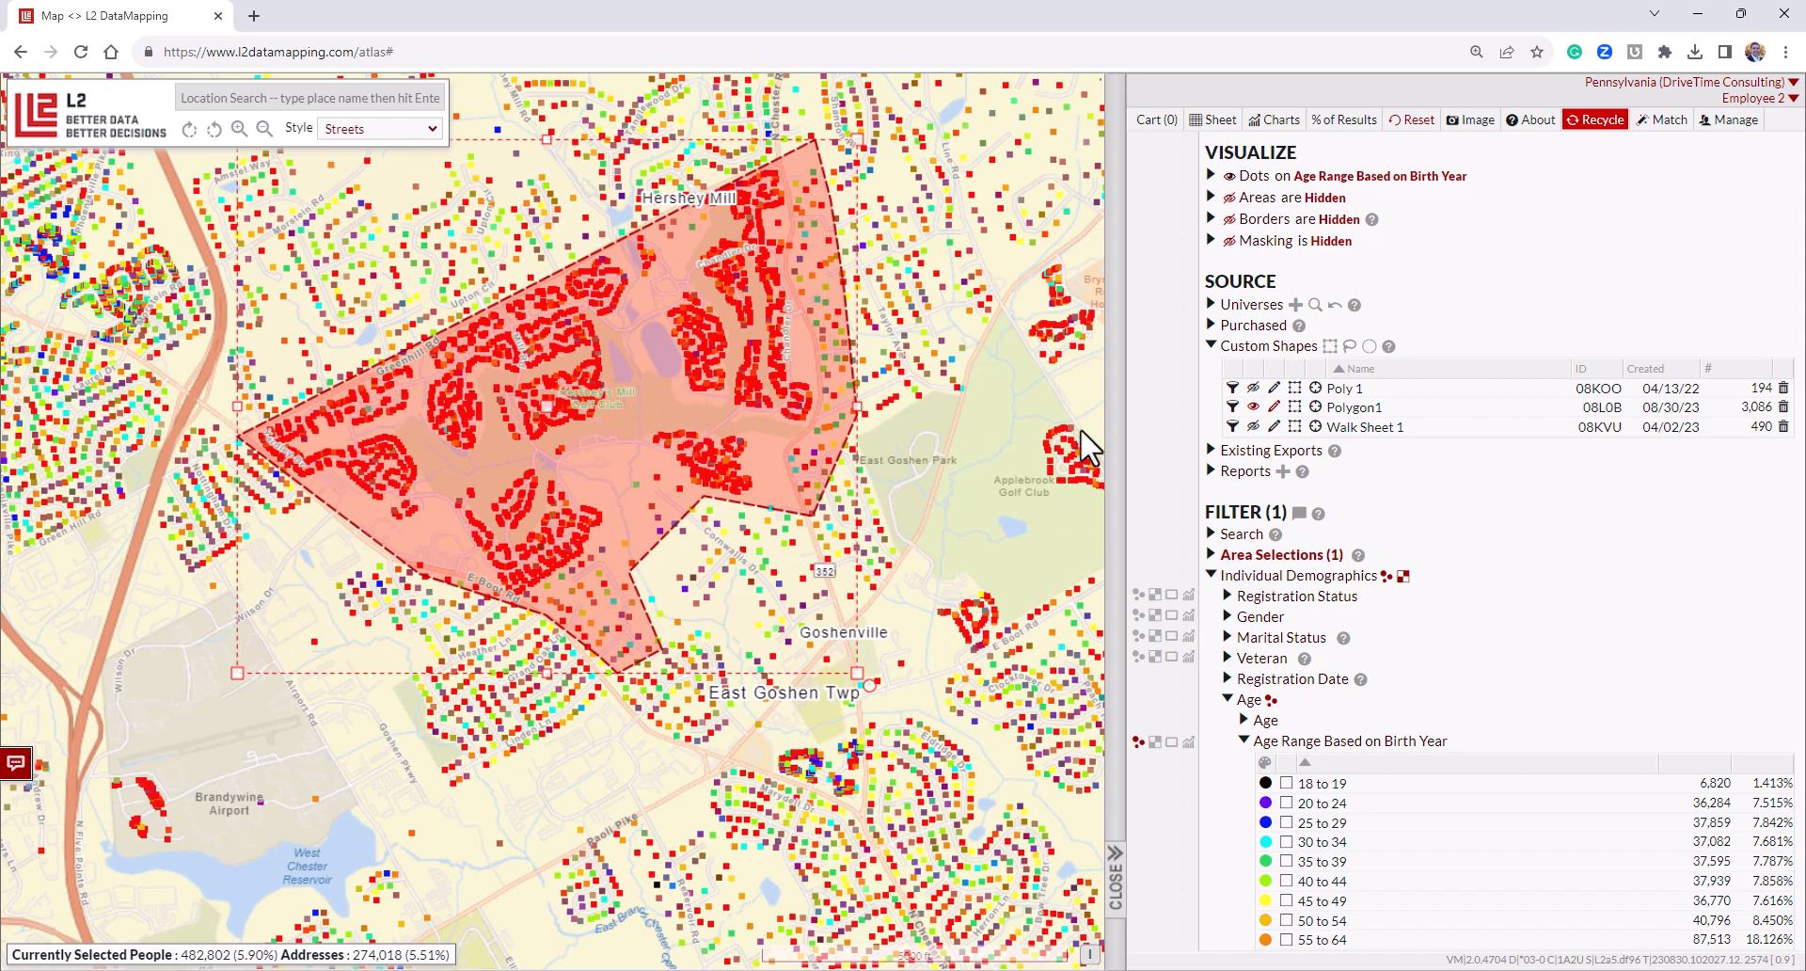
click(1233, 407)
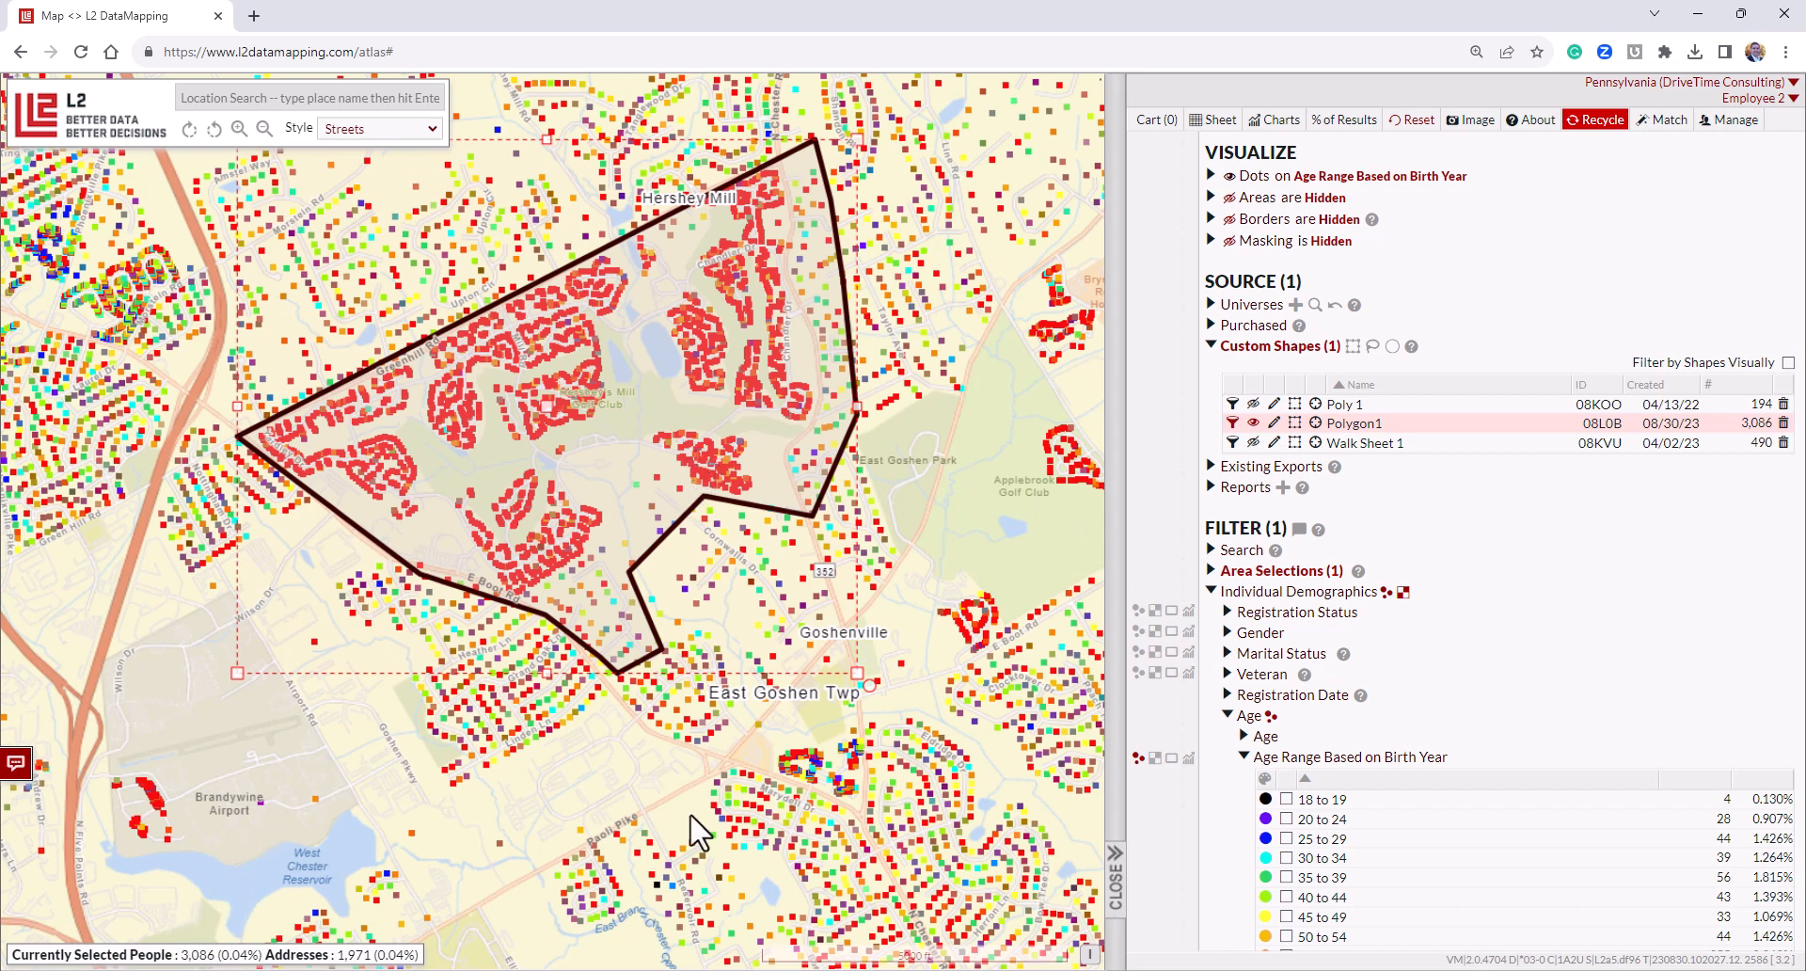
click(1788, 363)
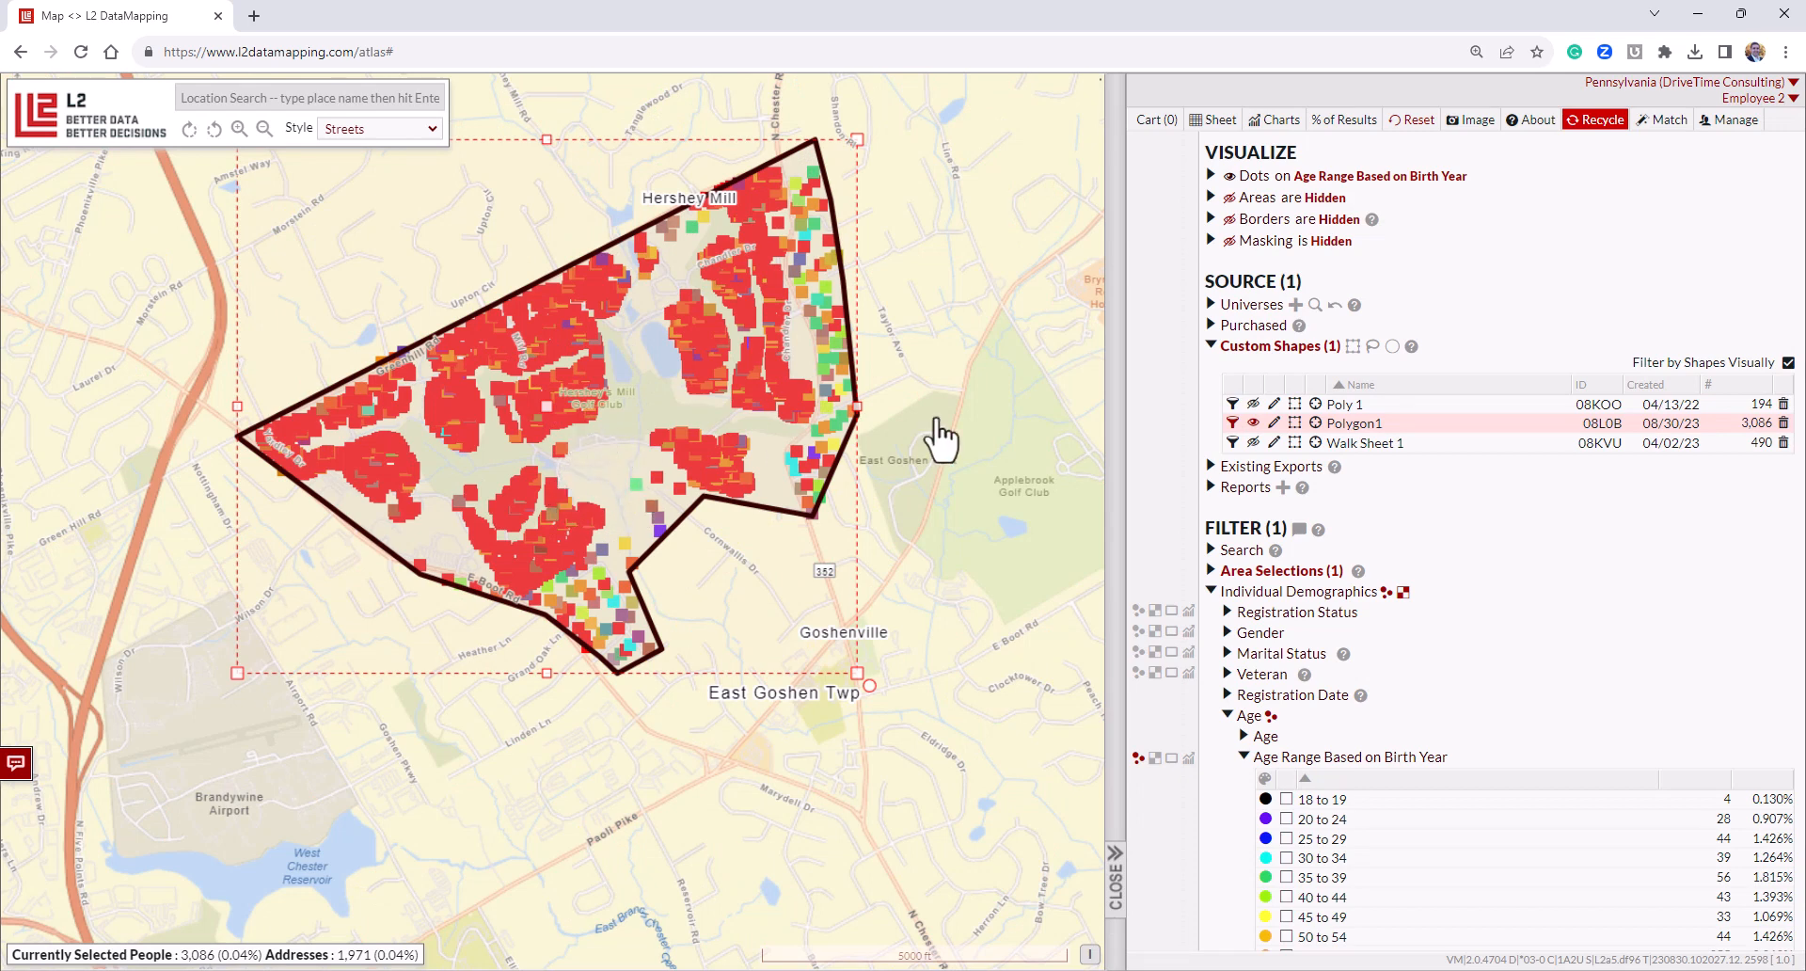
Limit the selection to the 65 and over group of Age Range Based on Birth Year.
scroll(1326, 442, down, 4)
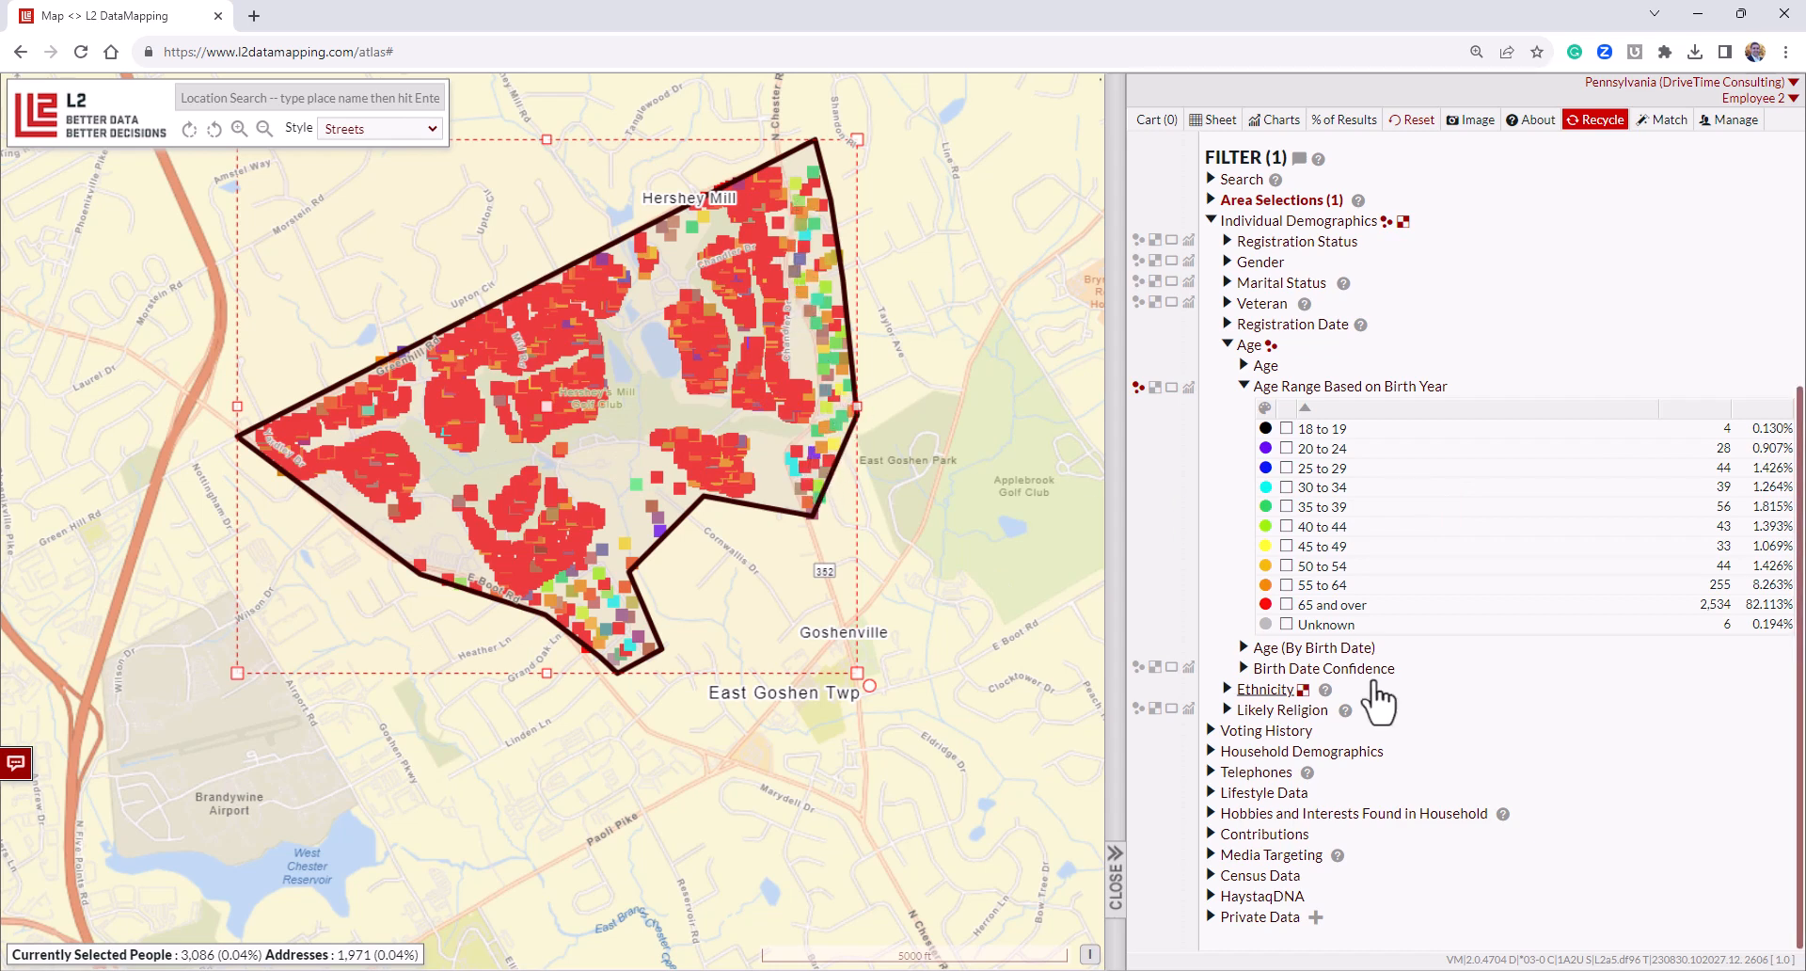
click(1287, 604)
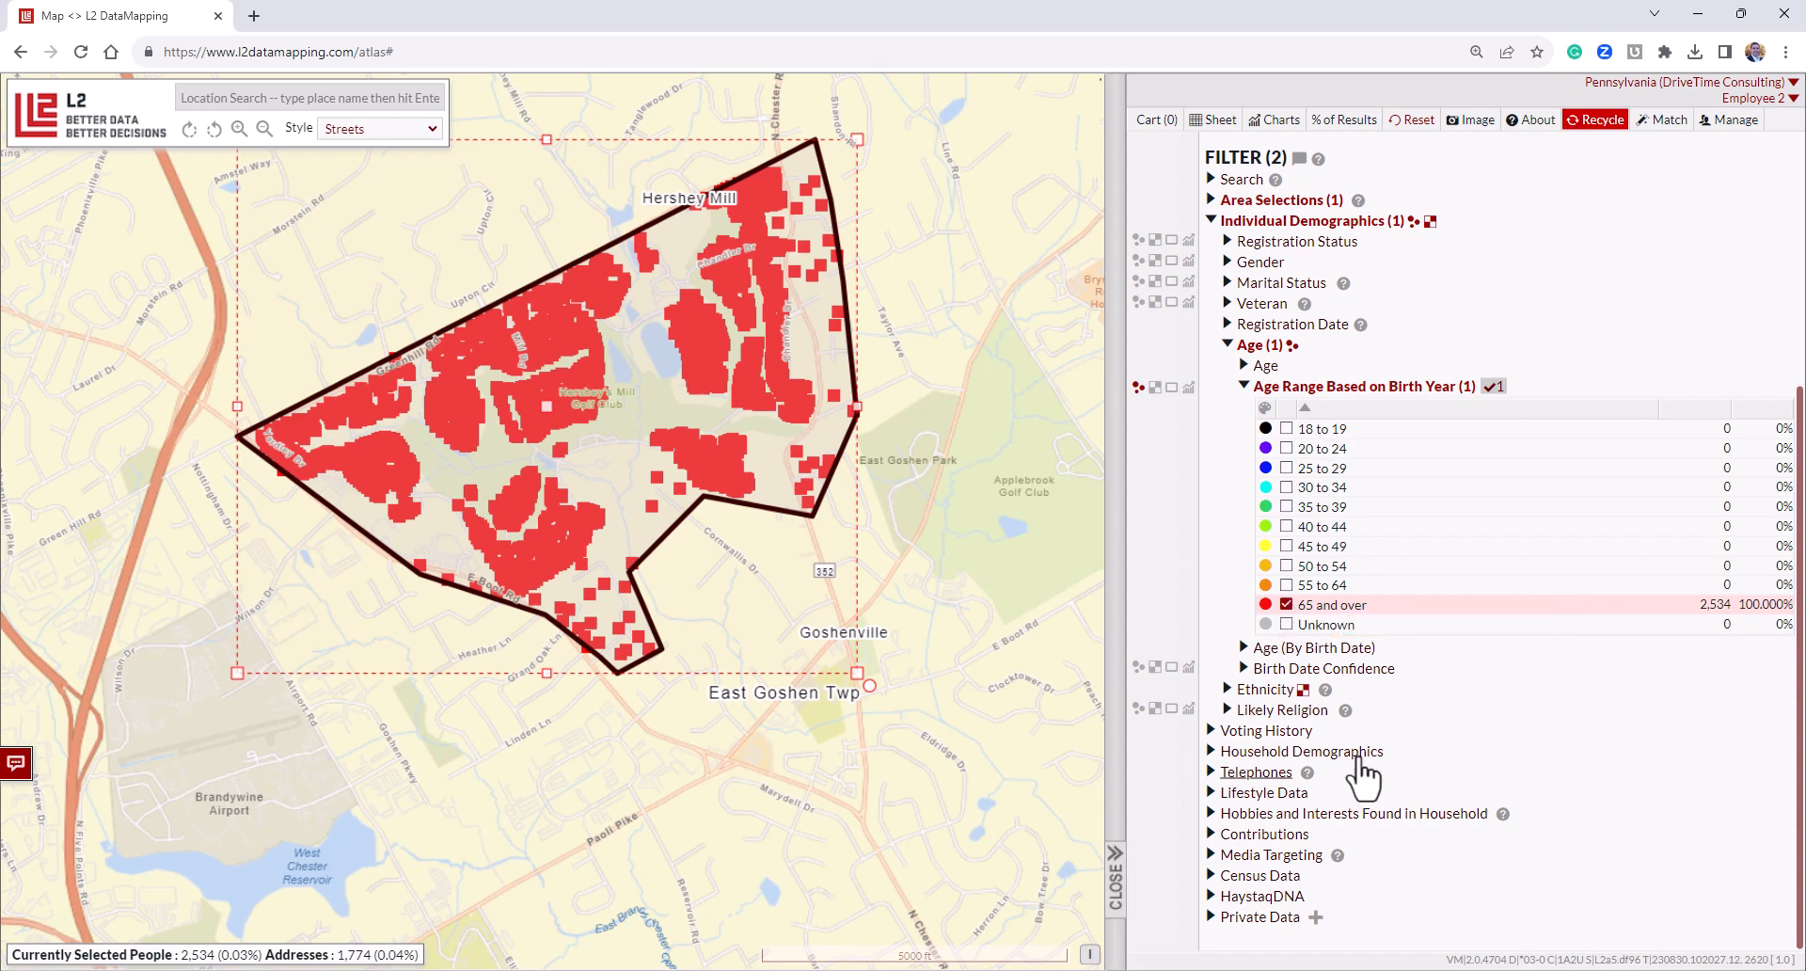
Create a universe named Hershey Mill GC from the currently selected filters and dismiss its progress window.
scroll(1326, 324, up, 4)
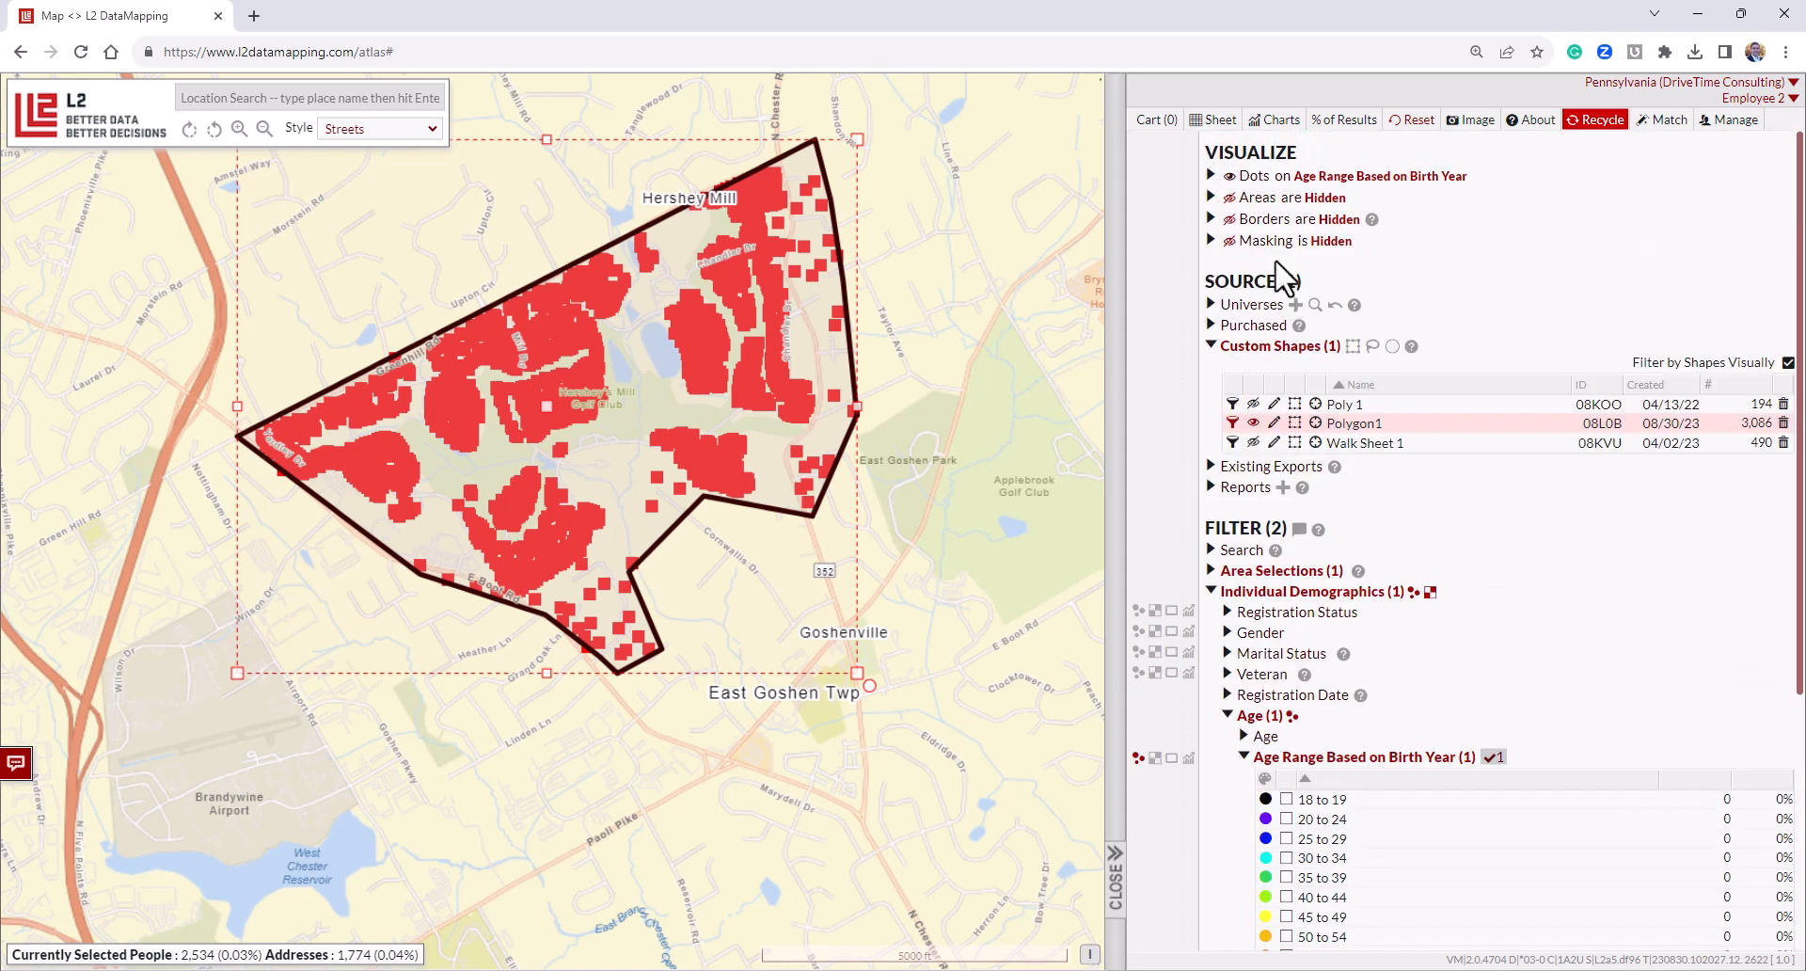
click(1275, 307)
click(1295, 304)
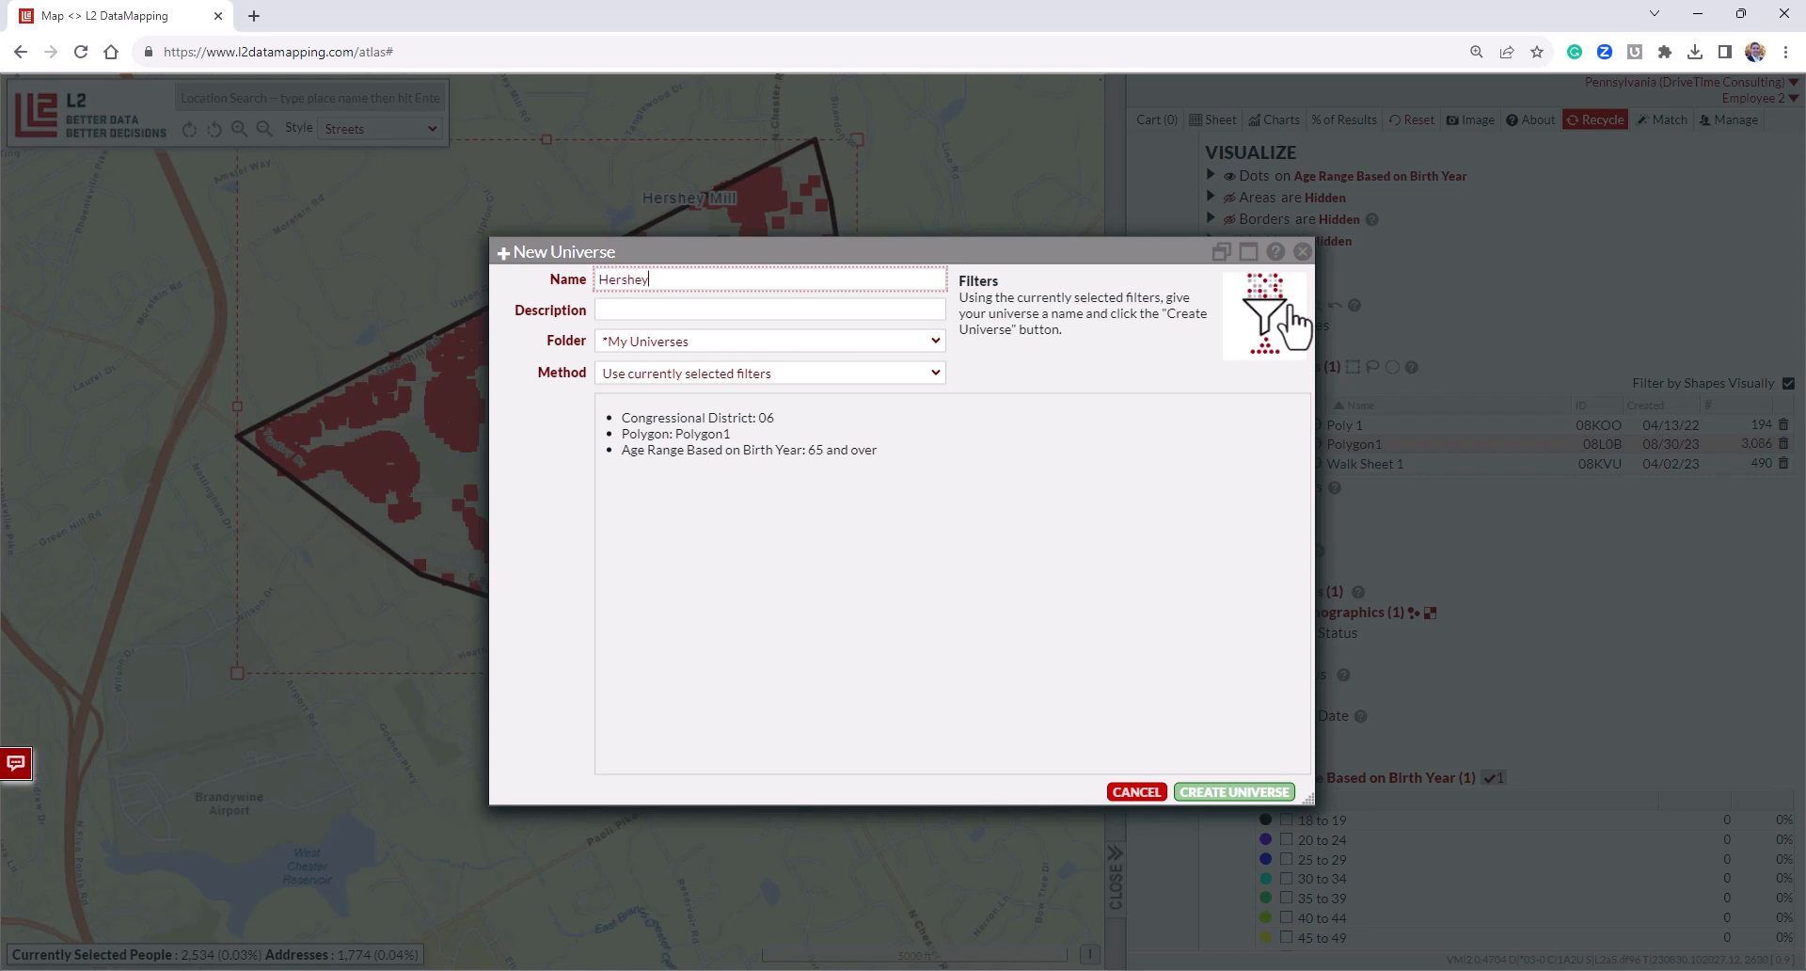
key(Return)
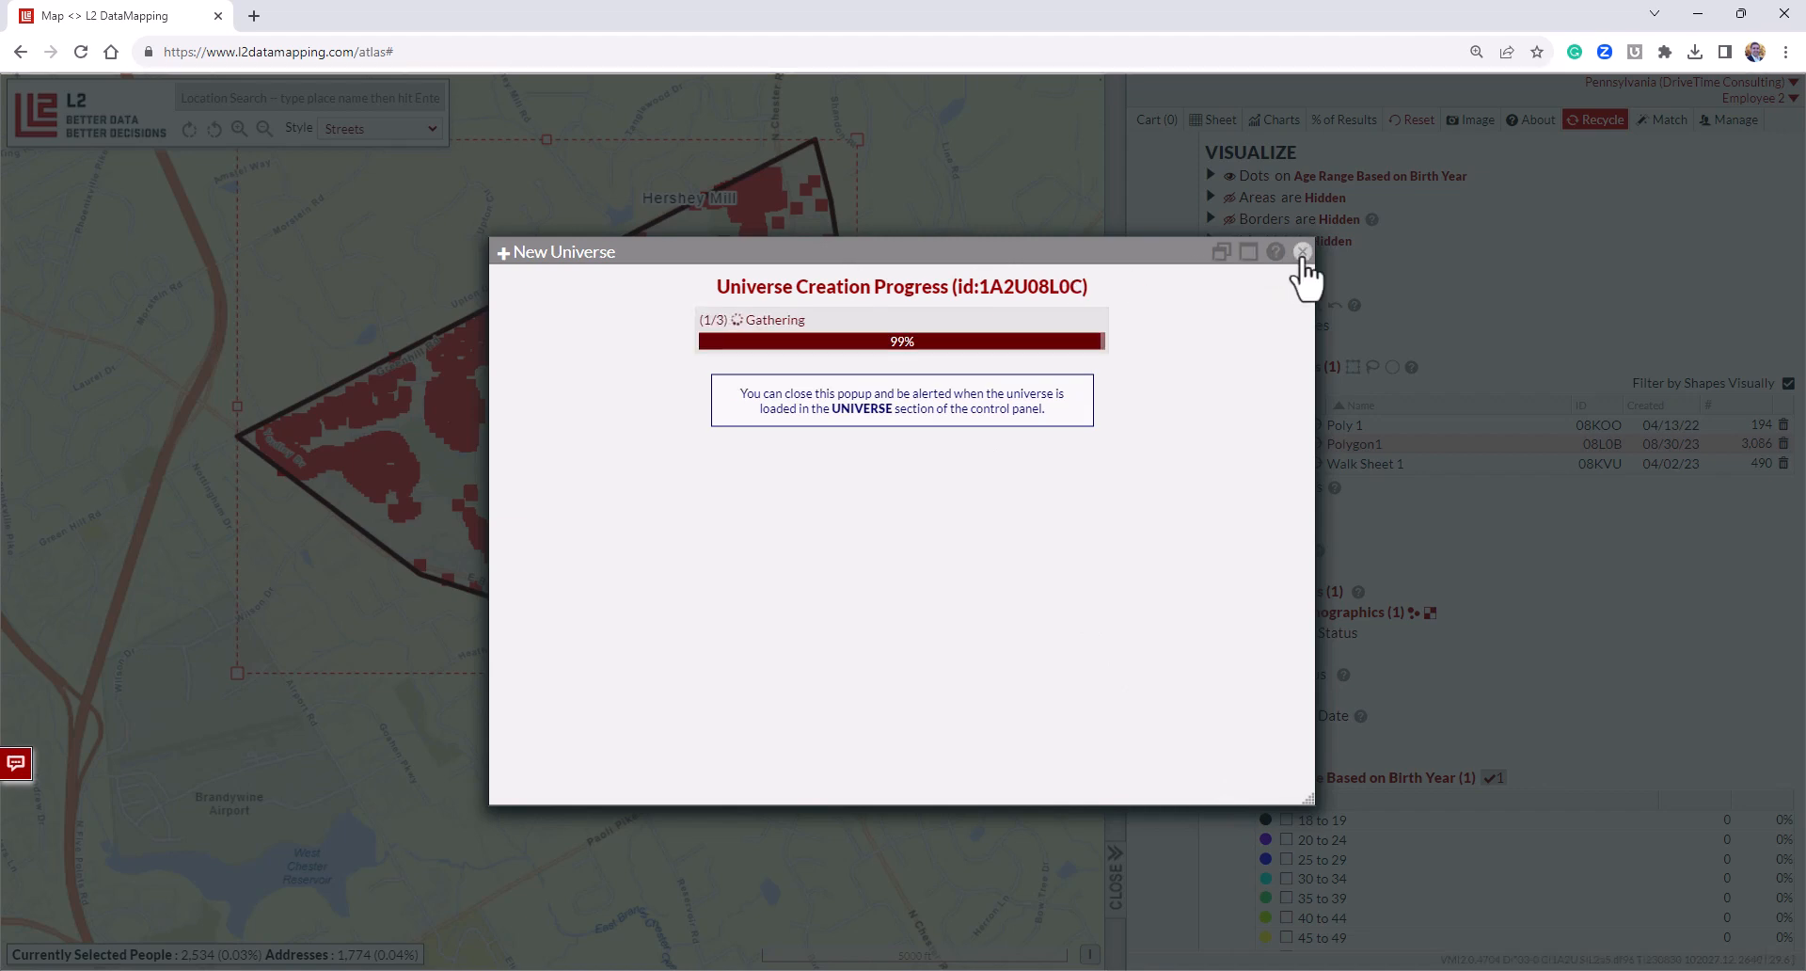
click(1303, 252)
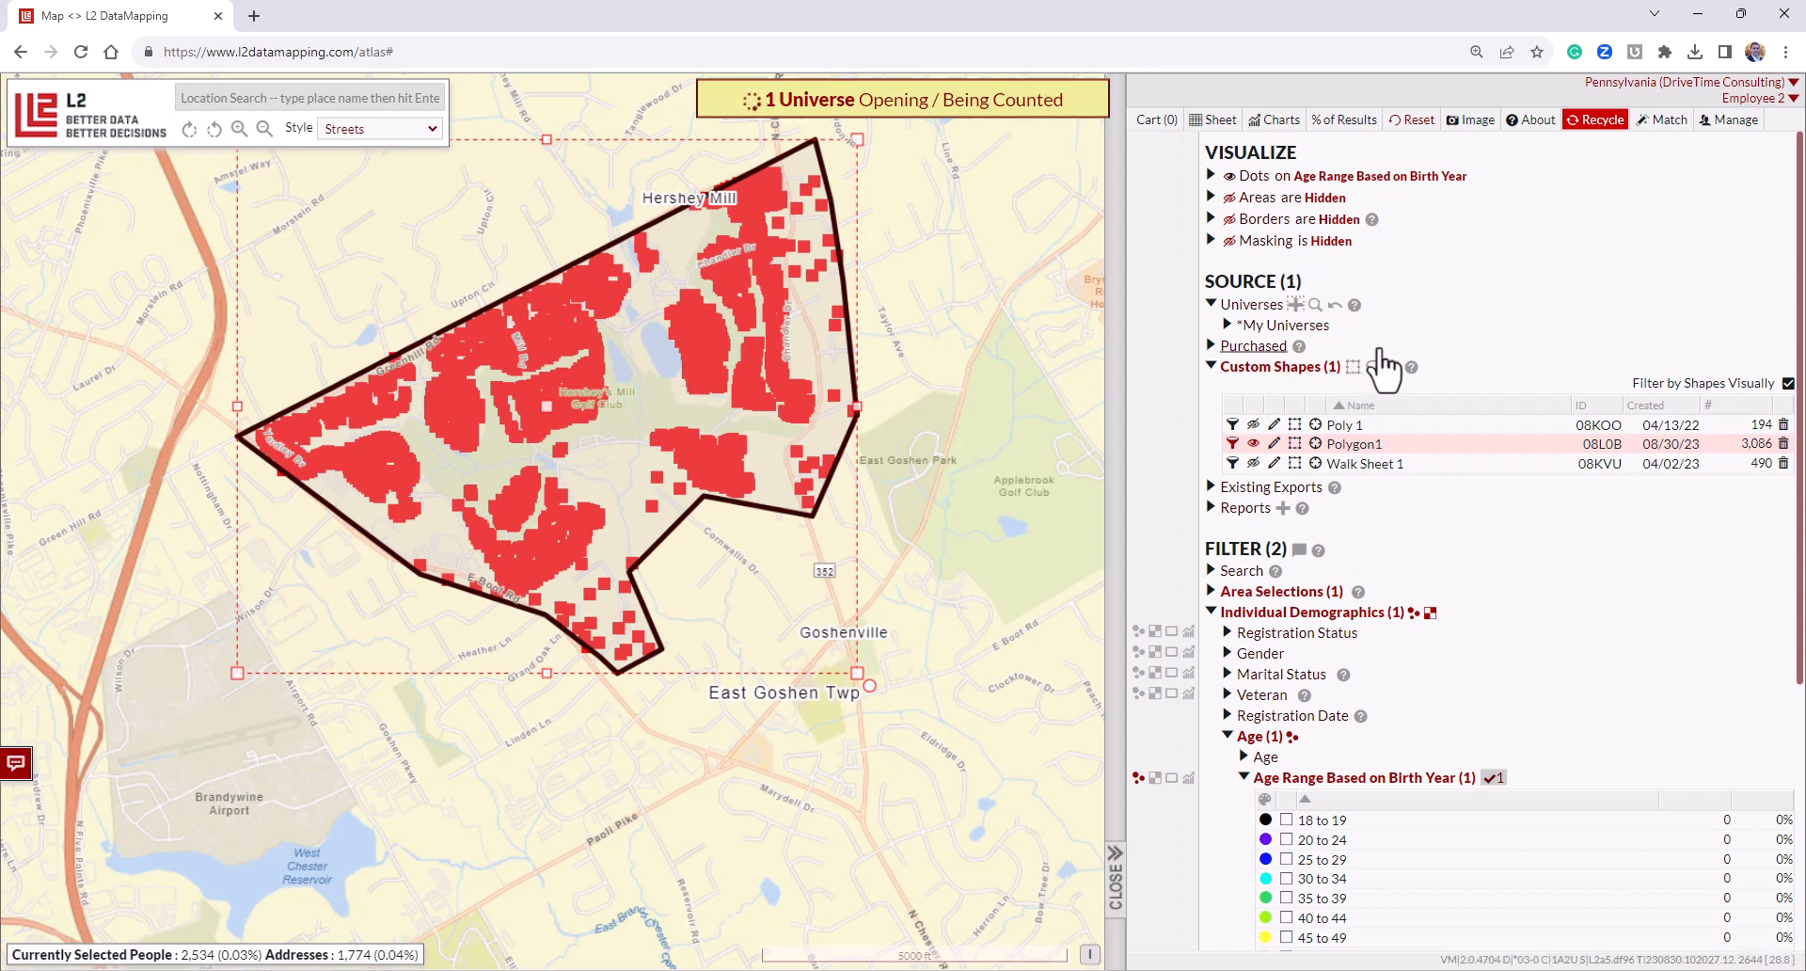
Add a Private Data filter for L2 Email Addresses (05/11/2023) with Matched set to Yes.
scroll(1363, 433, down, 4)
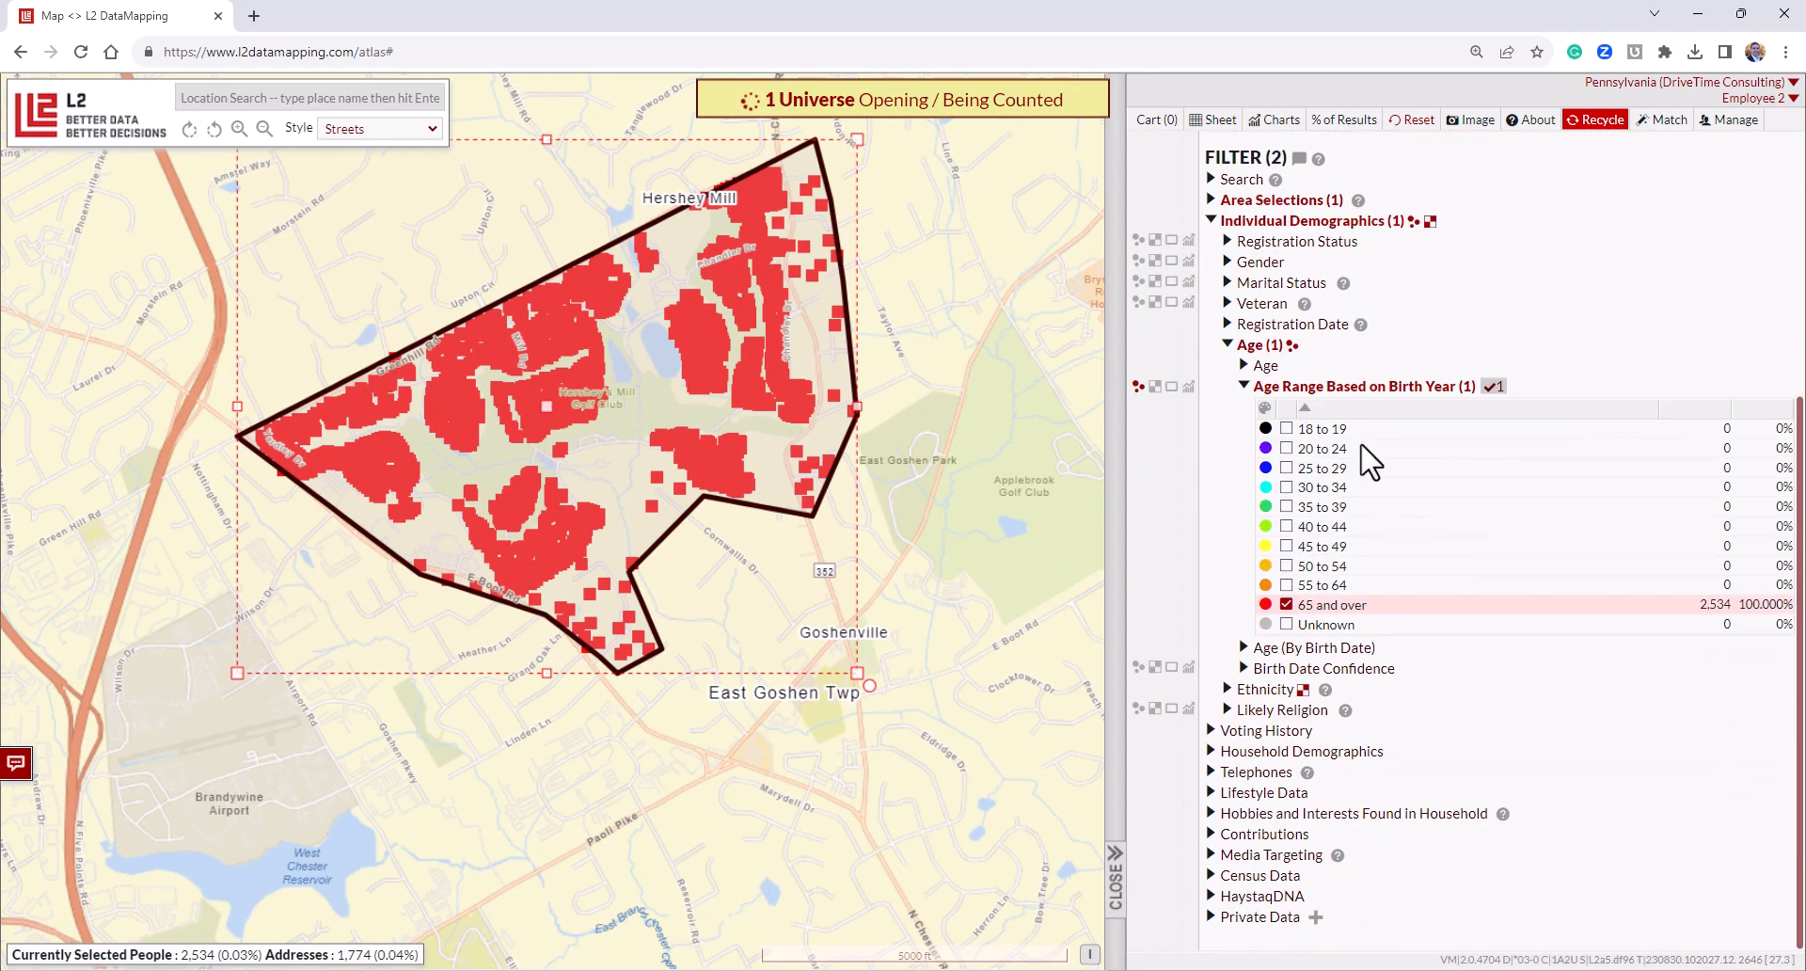
click(1279, 917)
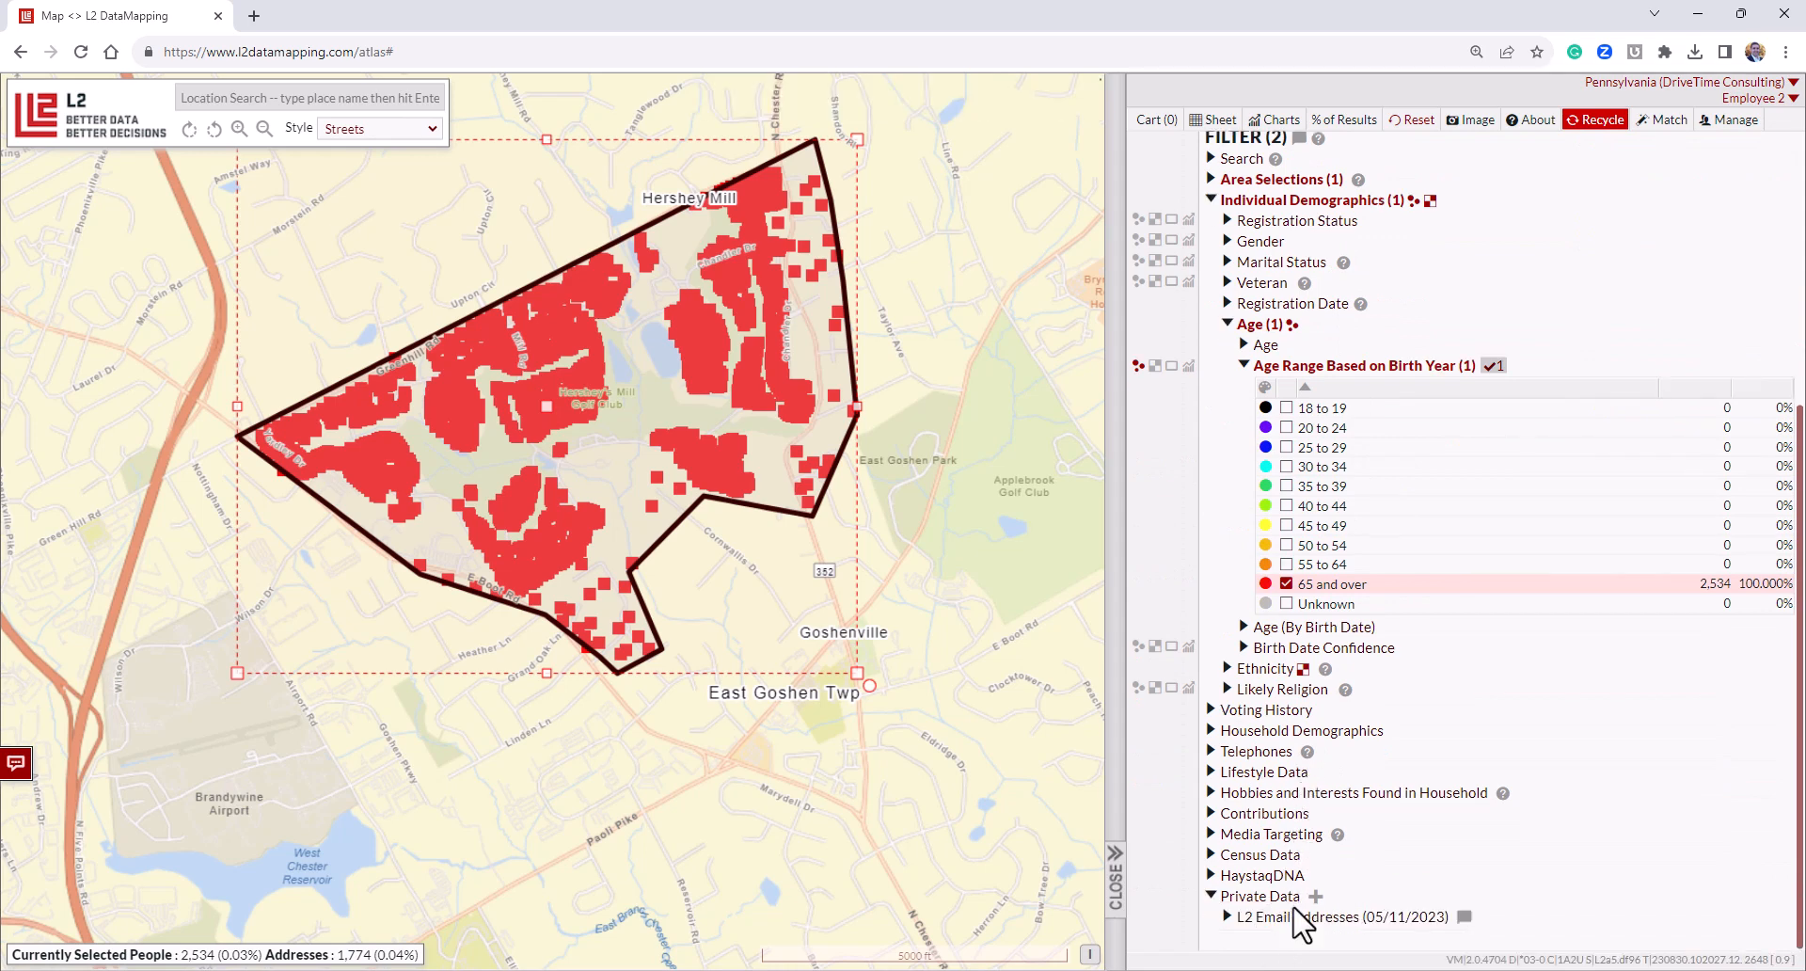
click(1301, 920)
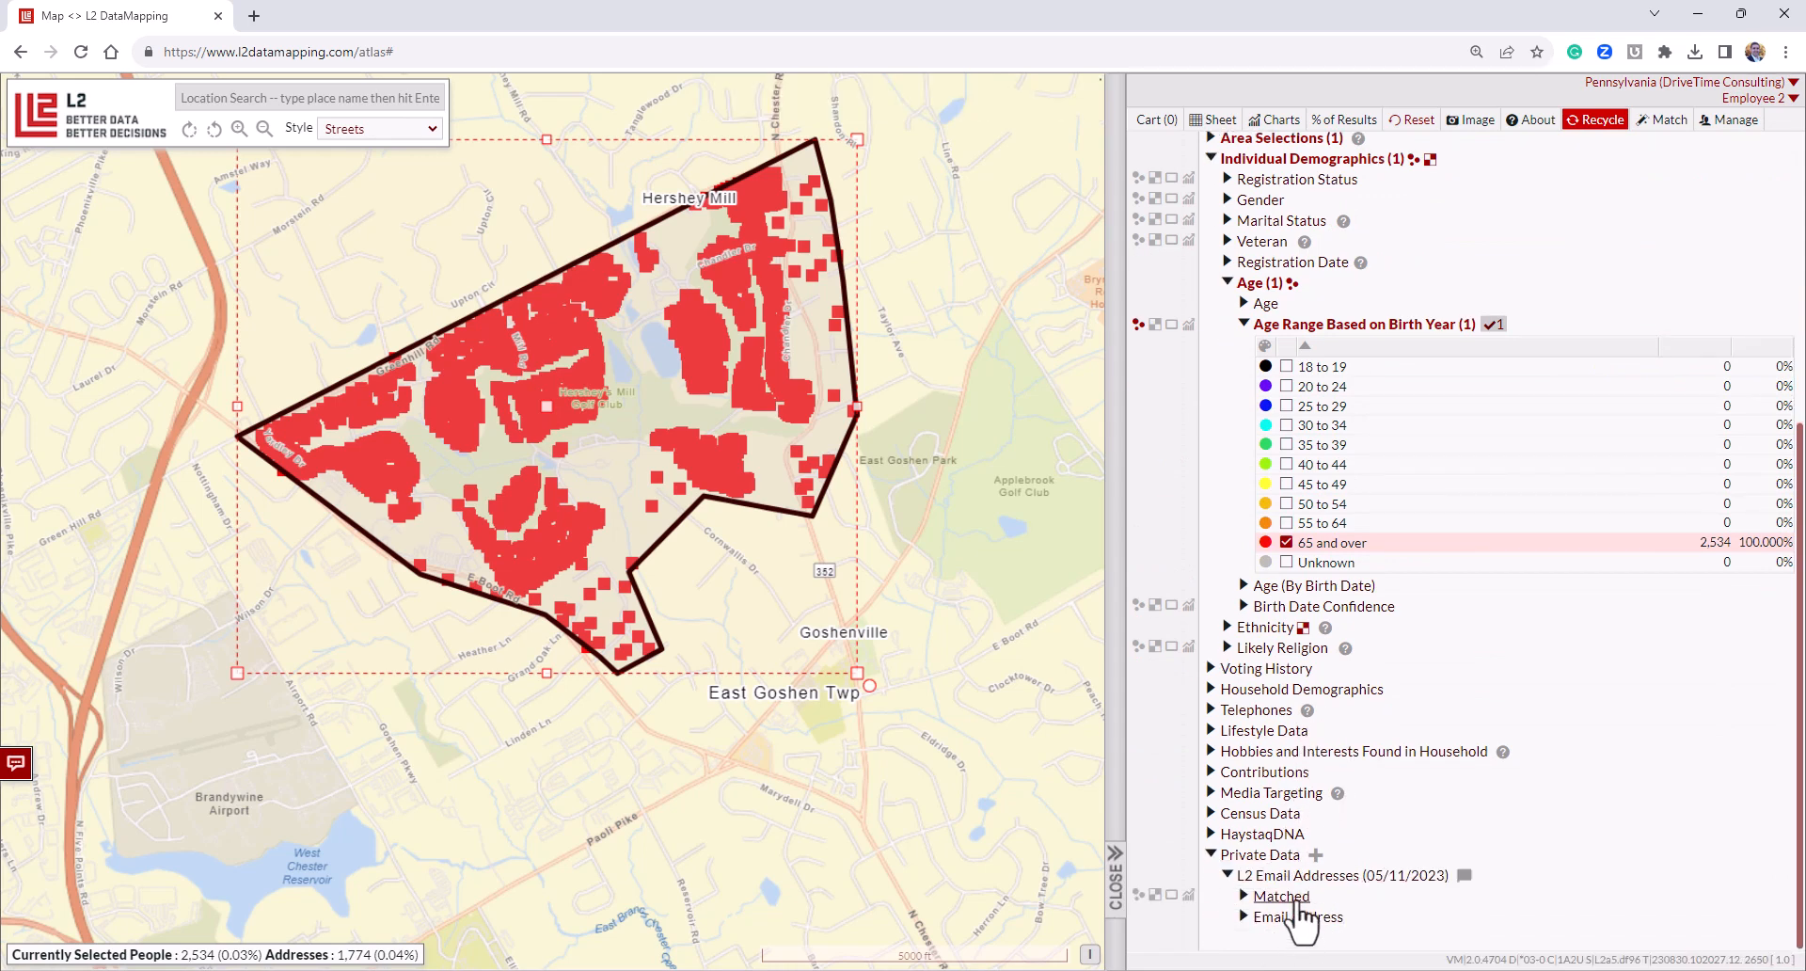
click(1298, 900)
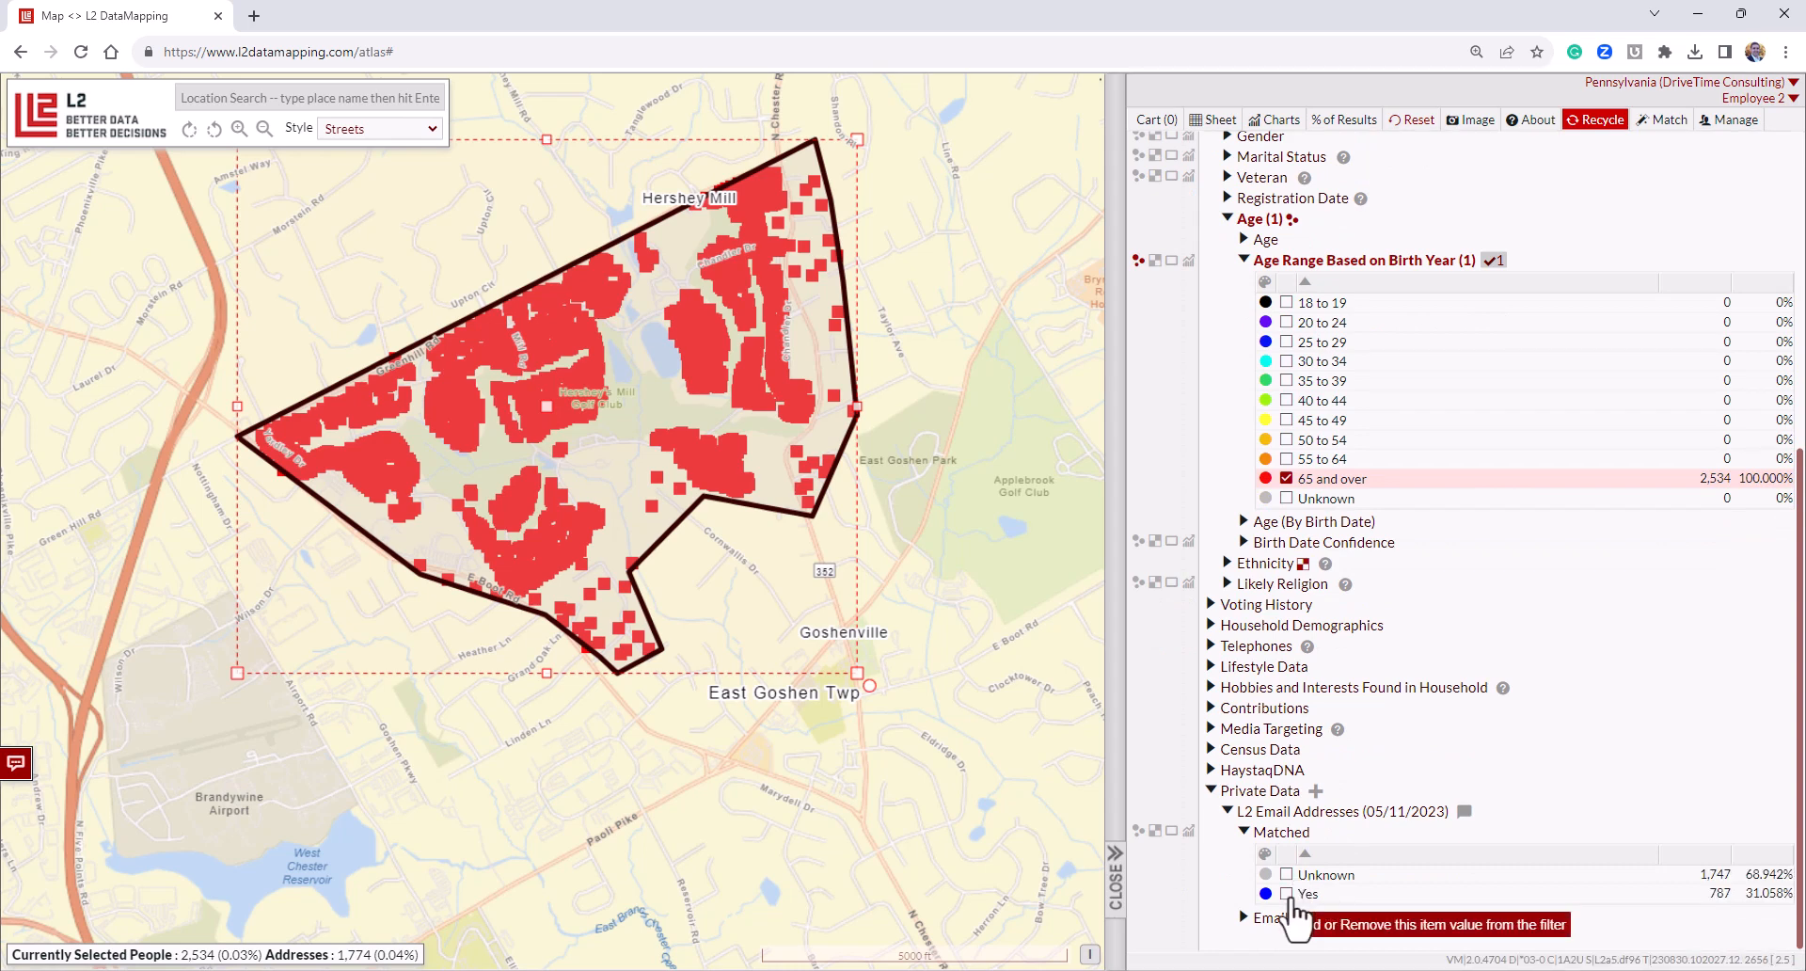
click(1287, 893)
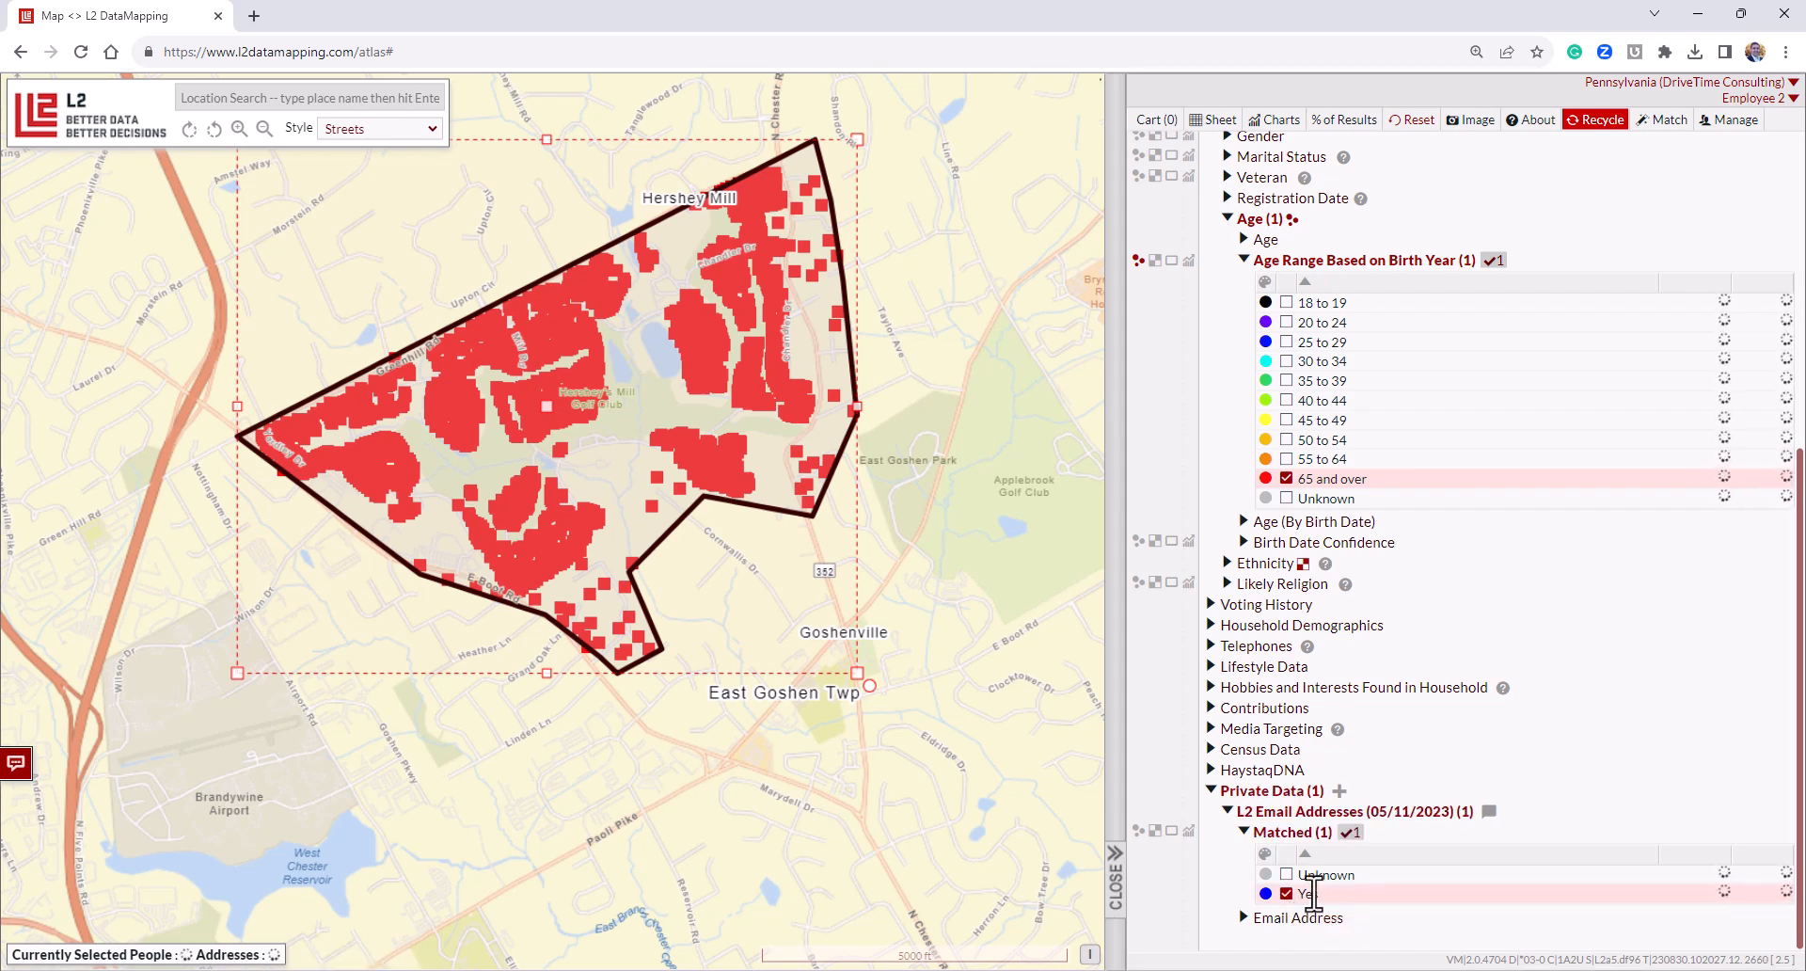
Create a universe named Hershey Mill Emails from the current filters and close its completion window.
scroll(1312, 847, up, 5)
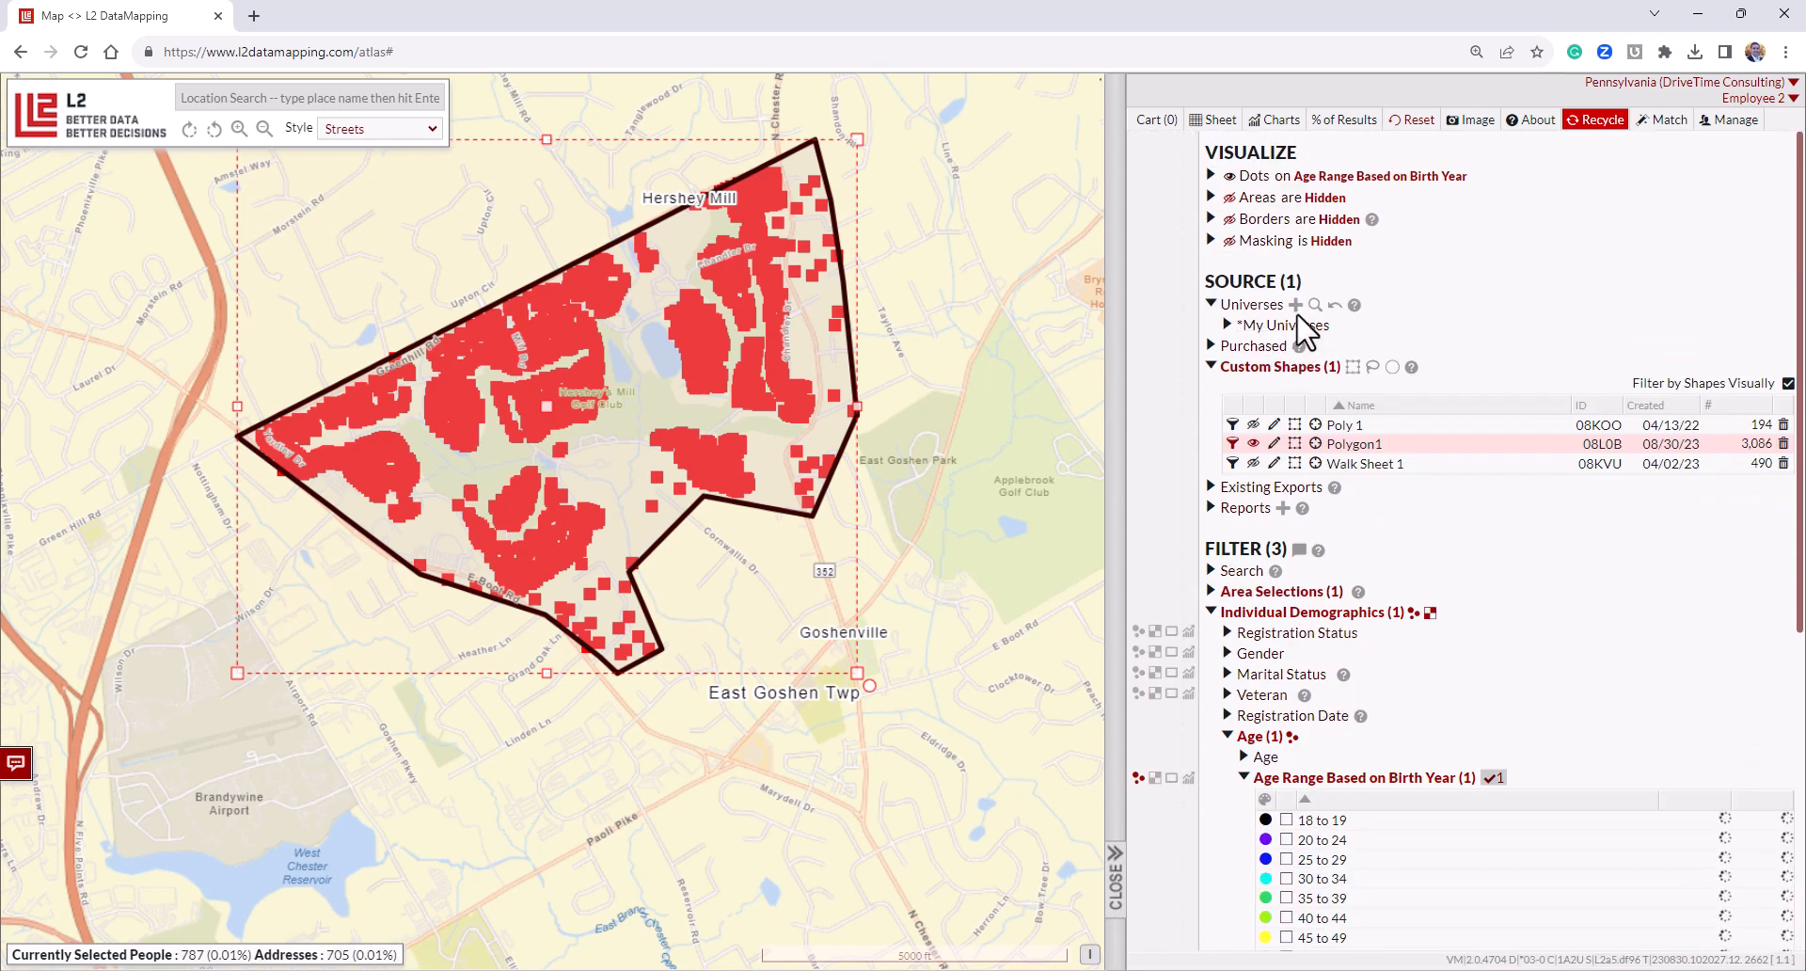
click(1295, 304)
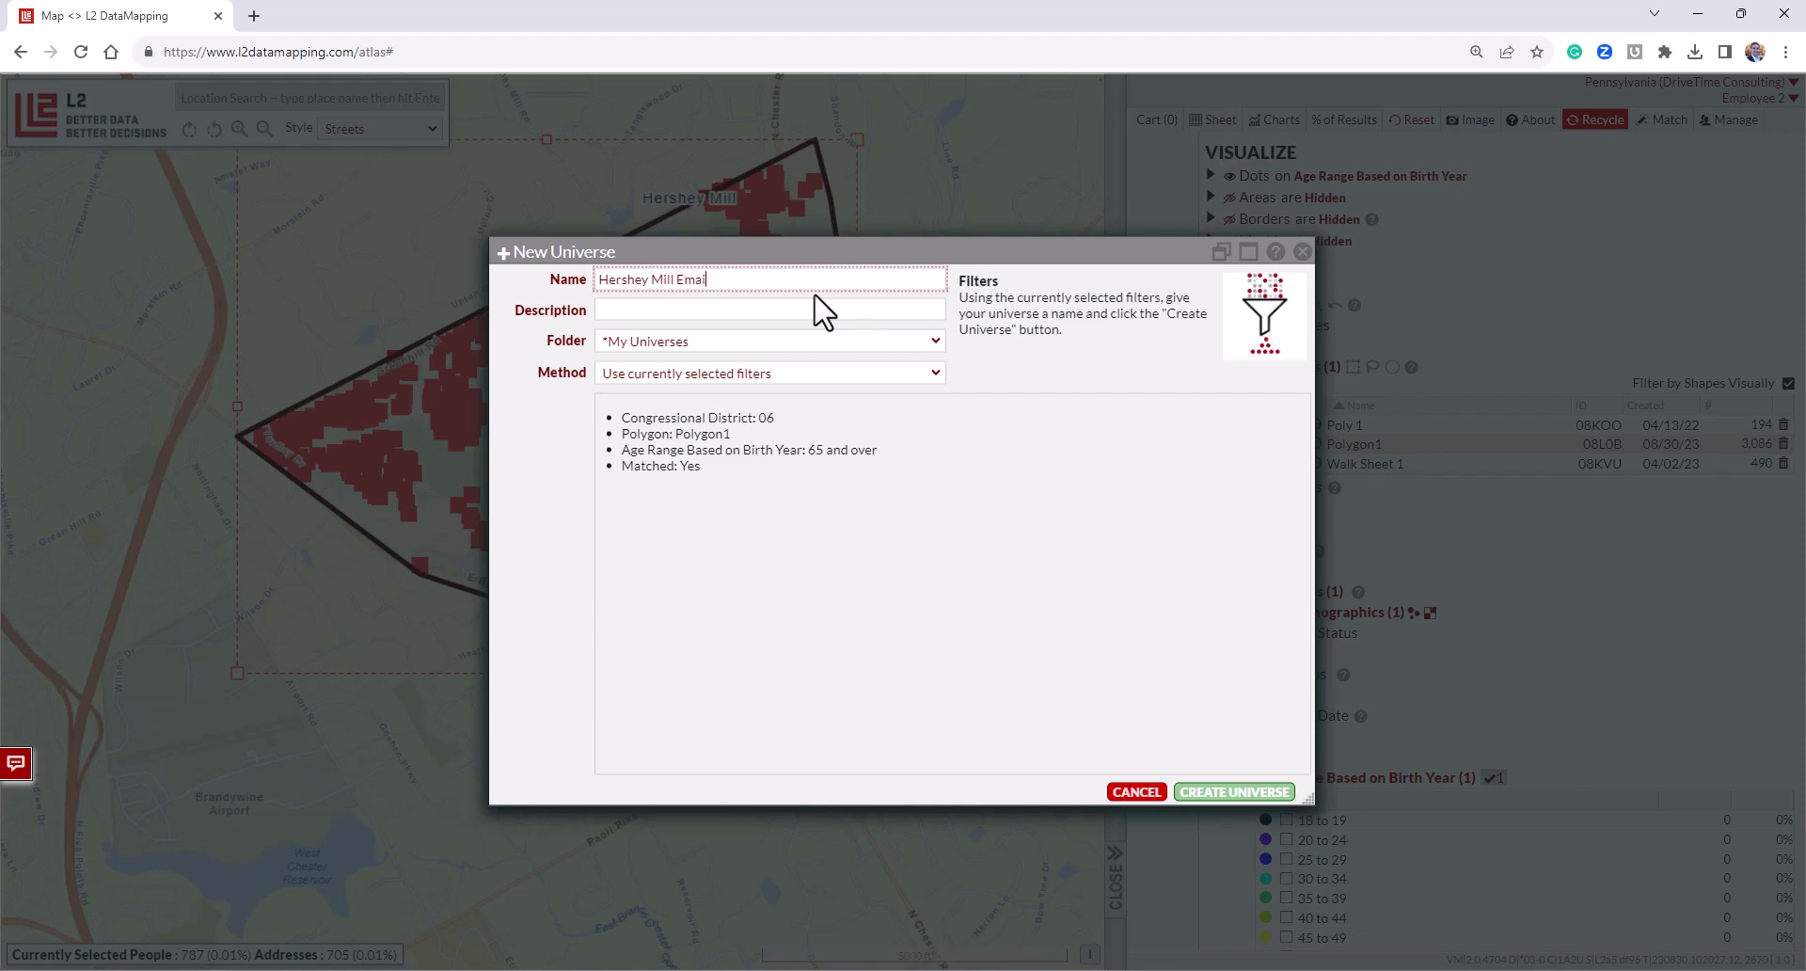
click(1272, 795)
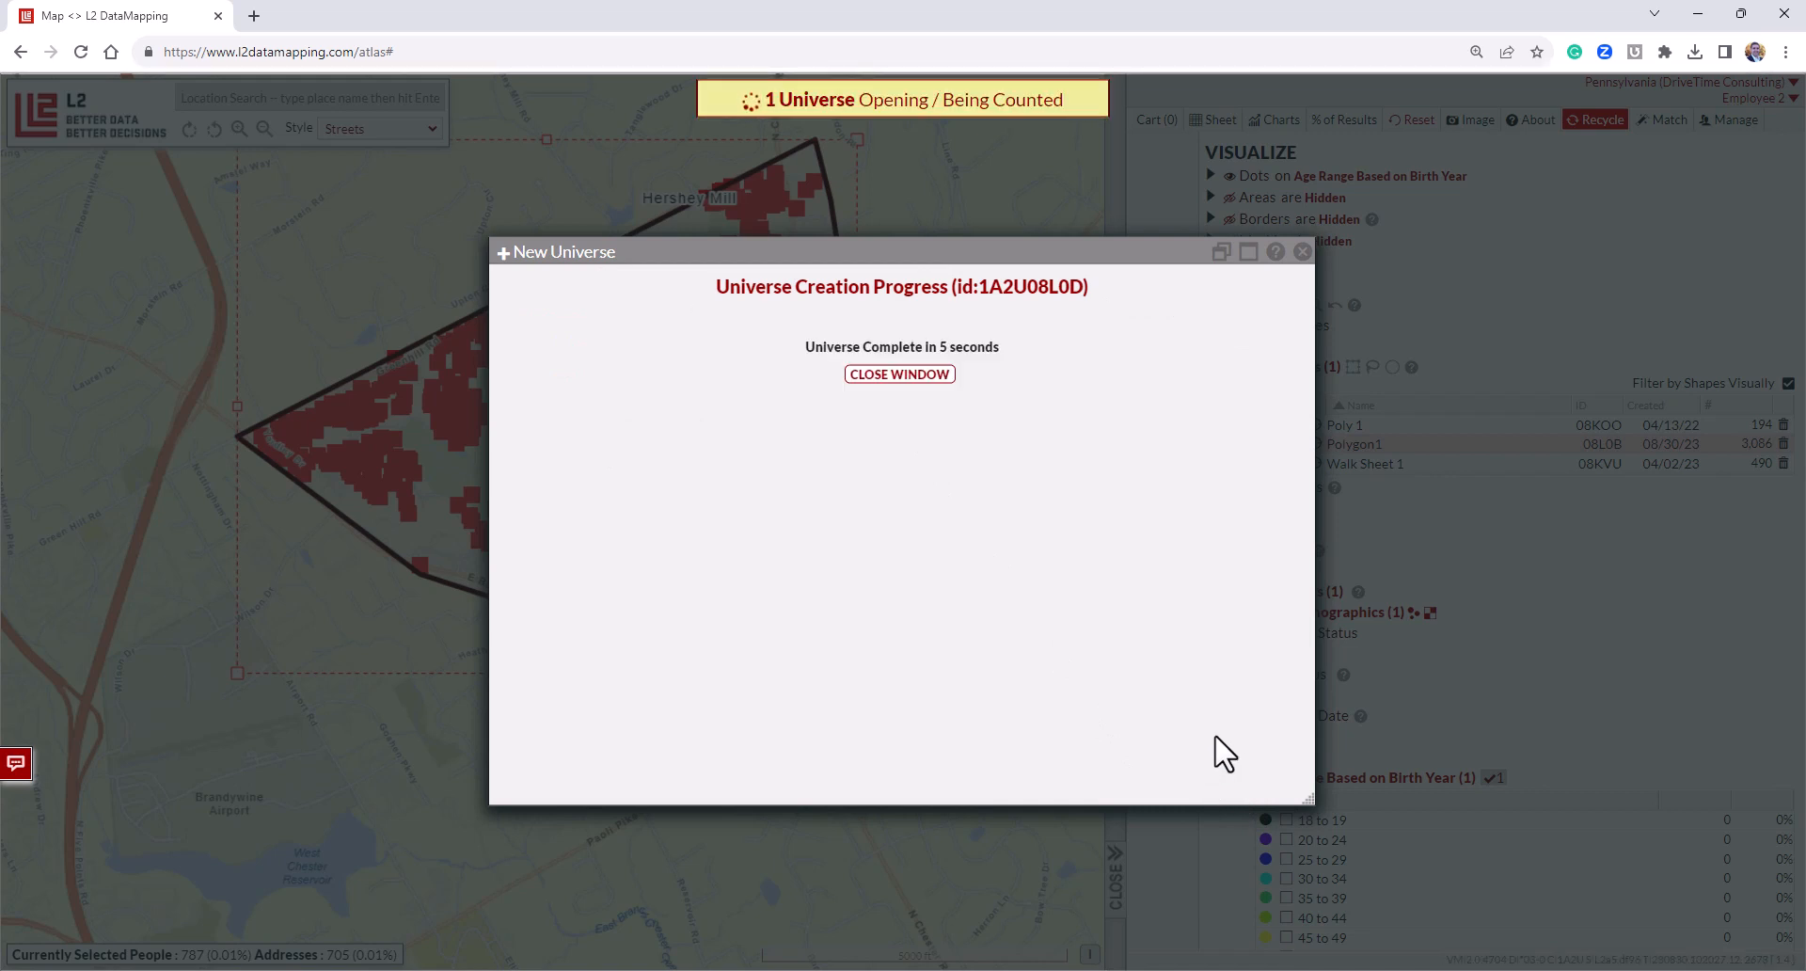
click(900, 374)
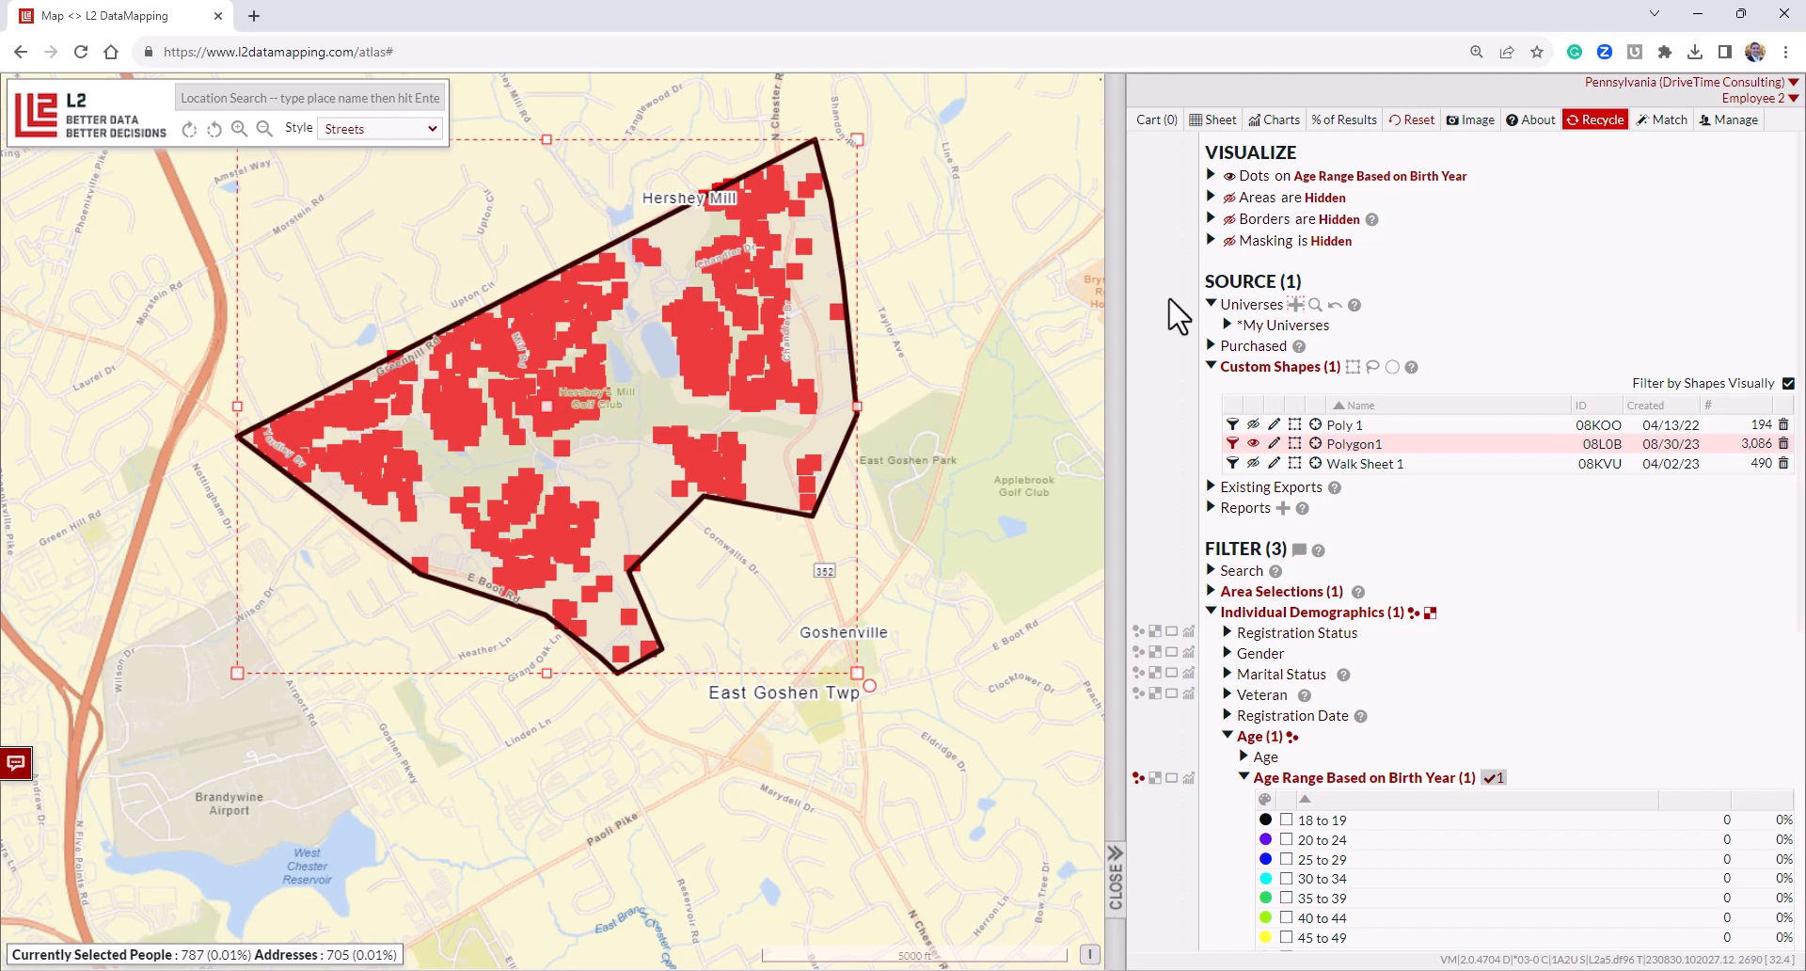
Open the Hershey Mill Emails universe in *My Universes and set up a new download as Data Export in .CSV Format.
click(1227, 325)
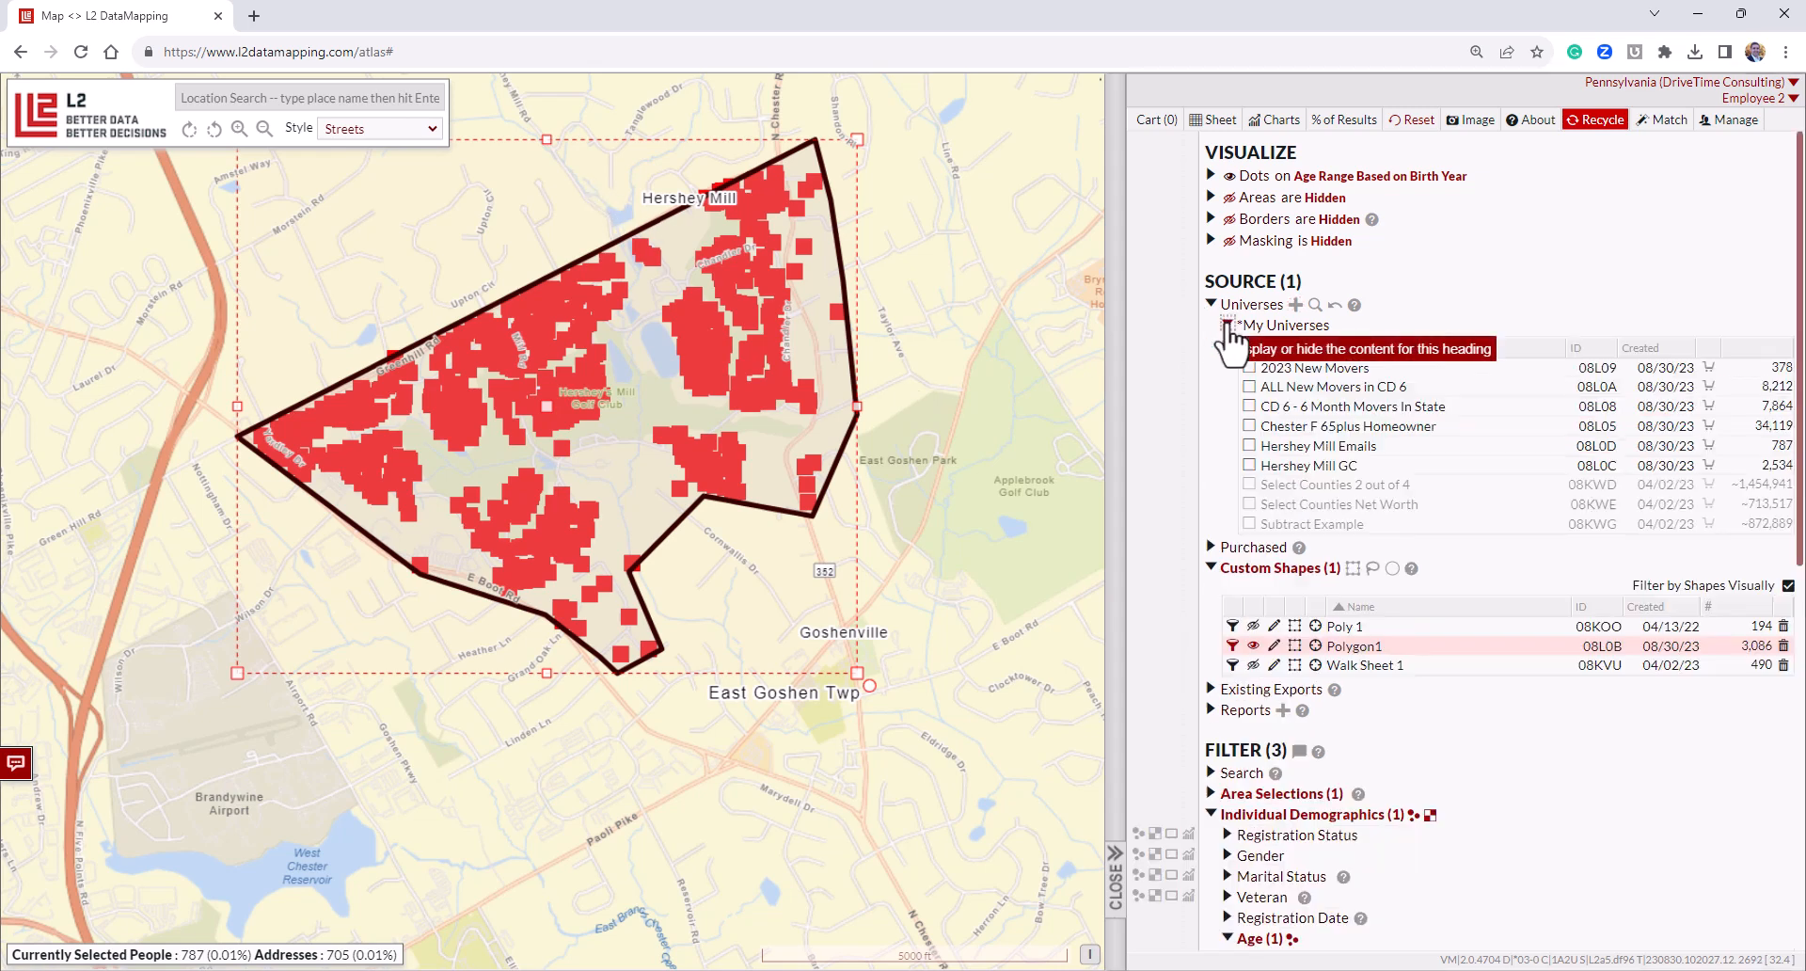
click(1294, 447)
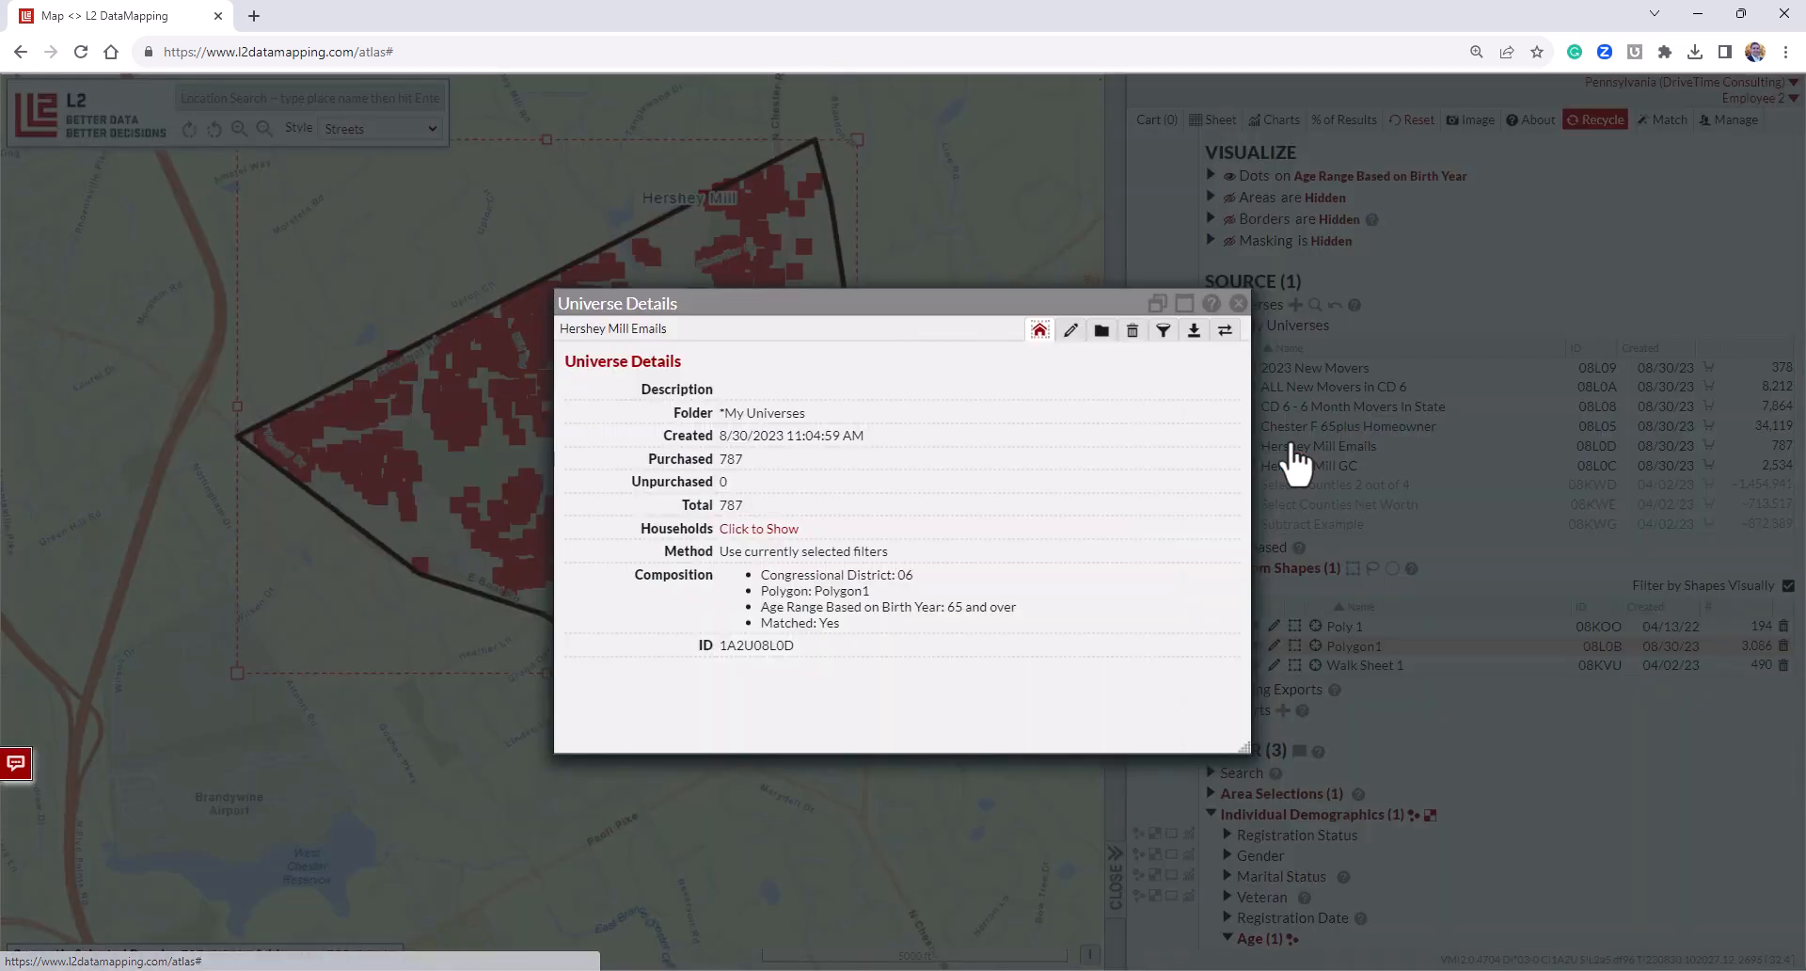
click(1194, 330)
click(1221, 412)
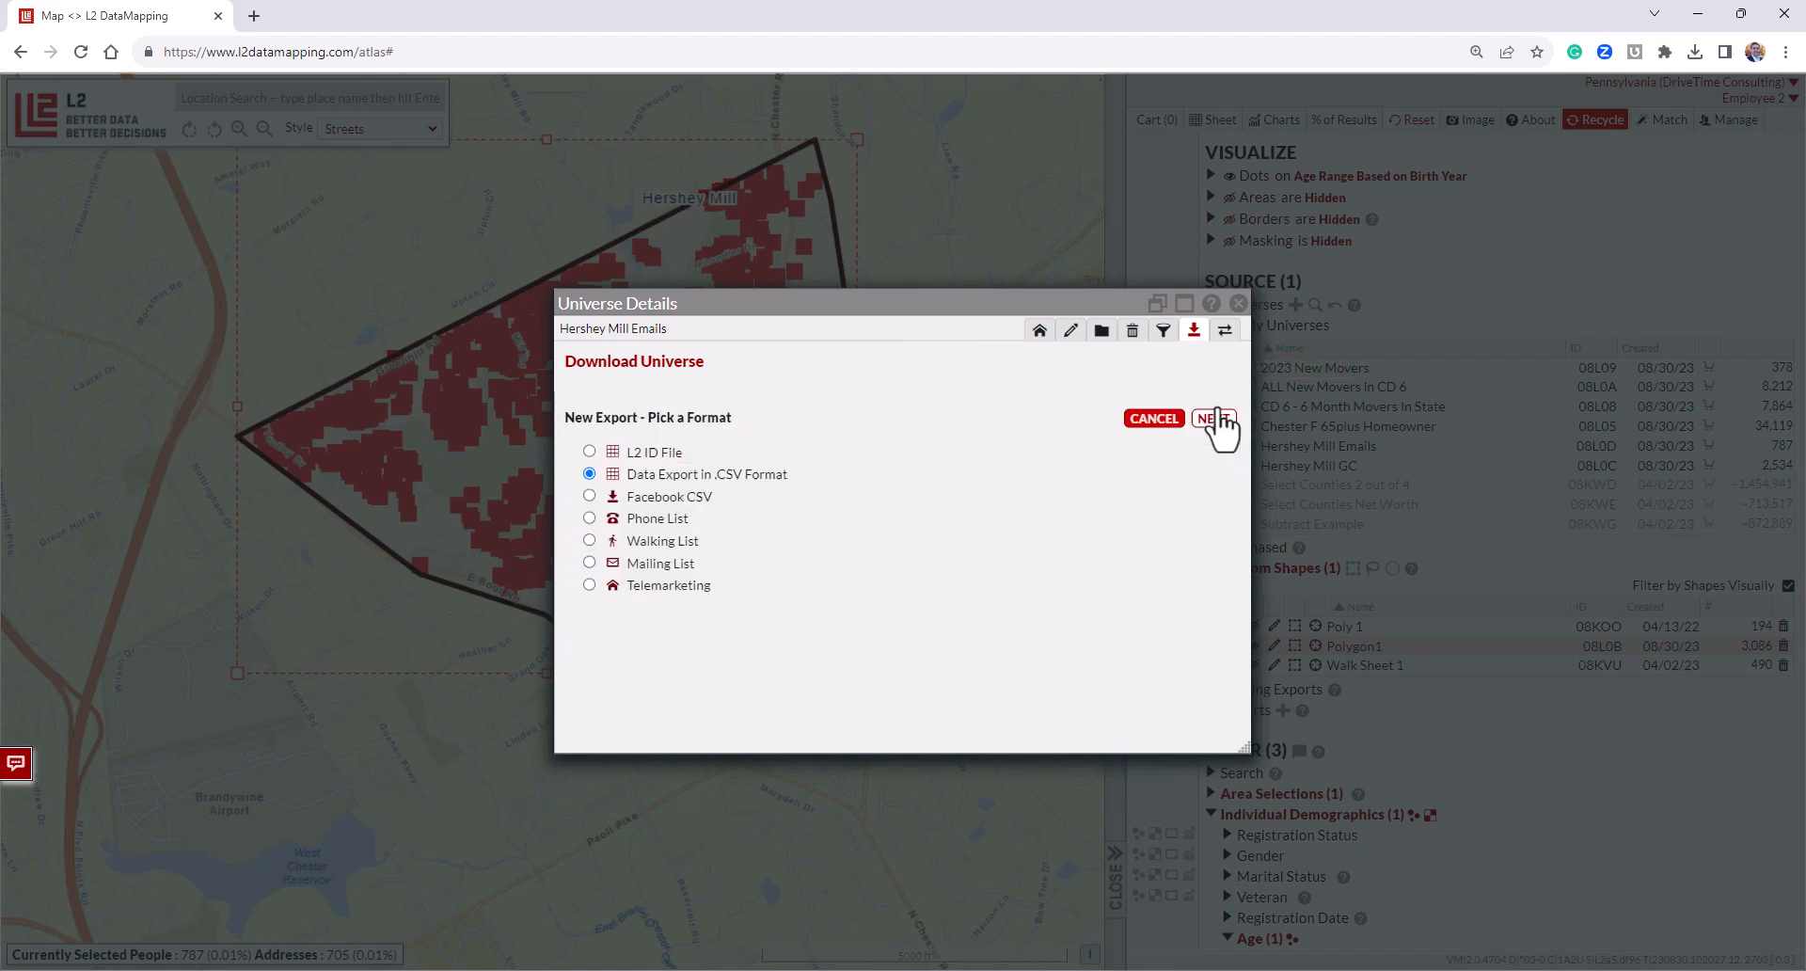
click(687, 475)
click(1215, 420)
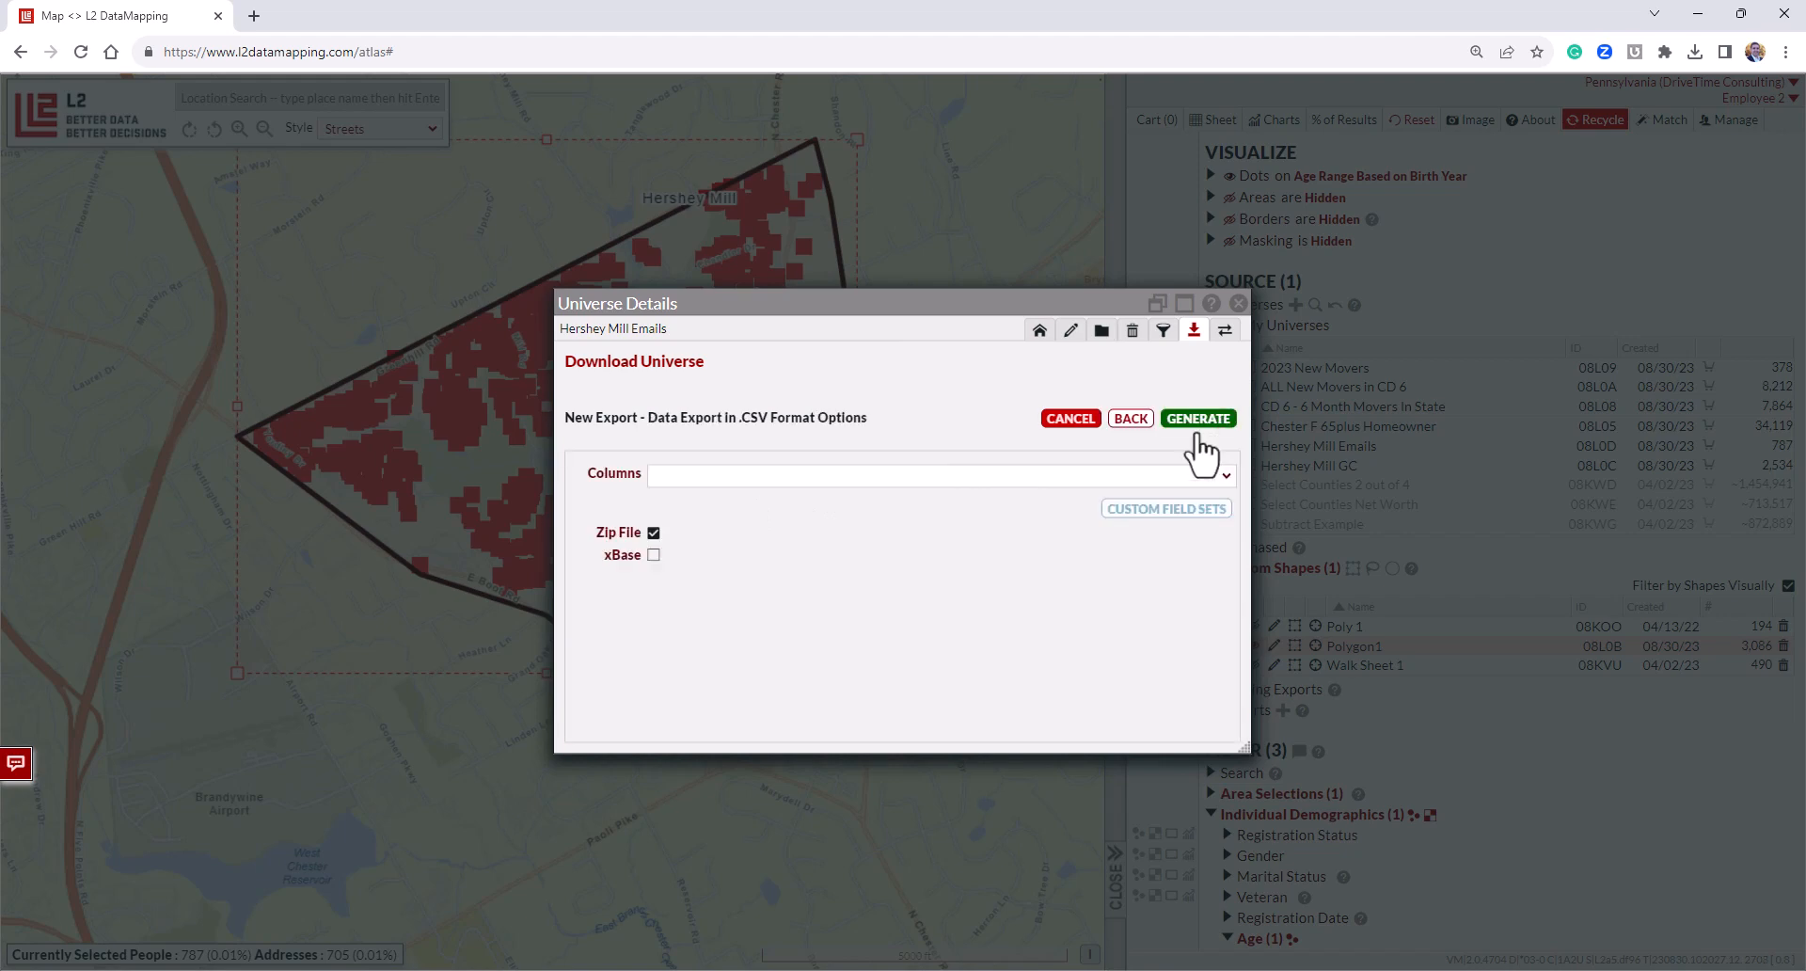
Start a new custom field set for the export and label it Email Export 1.
click(1162, 509)
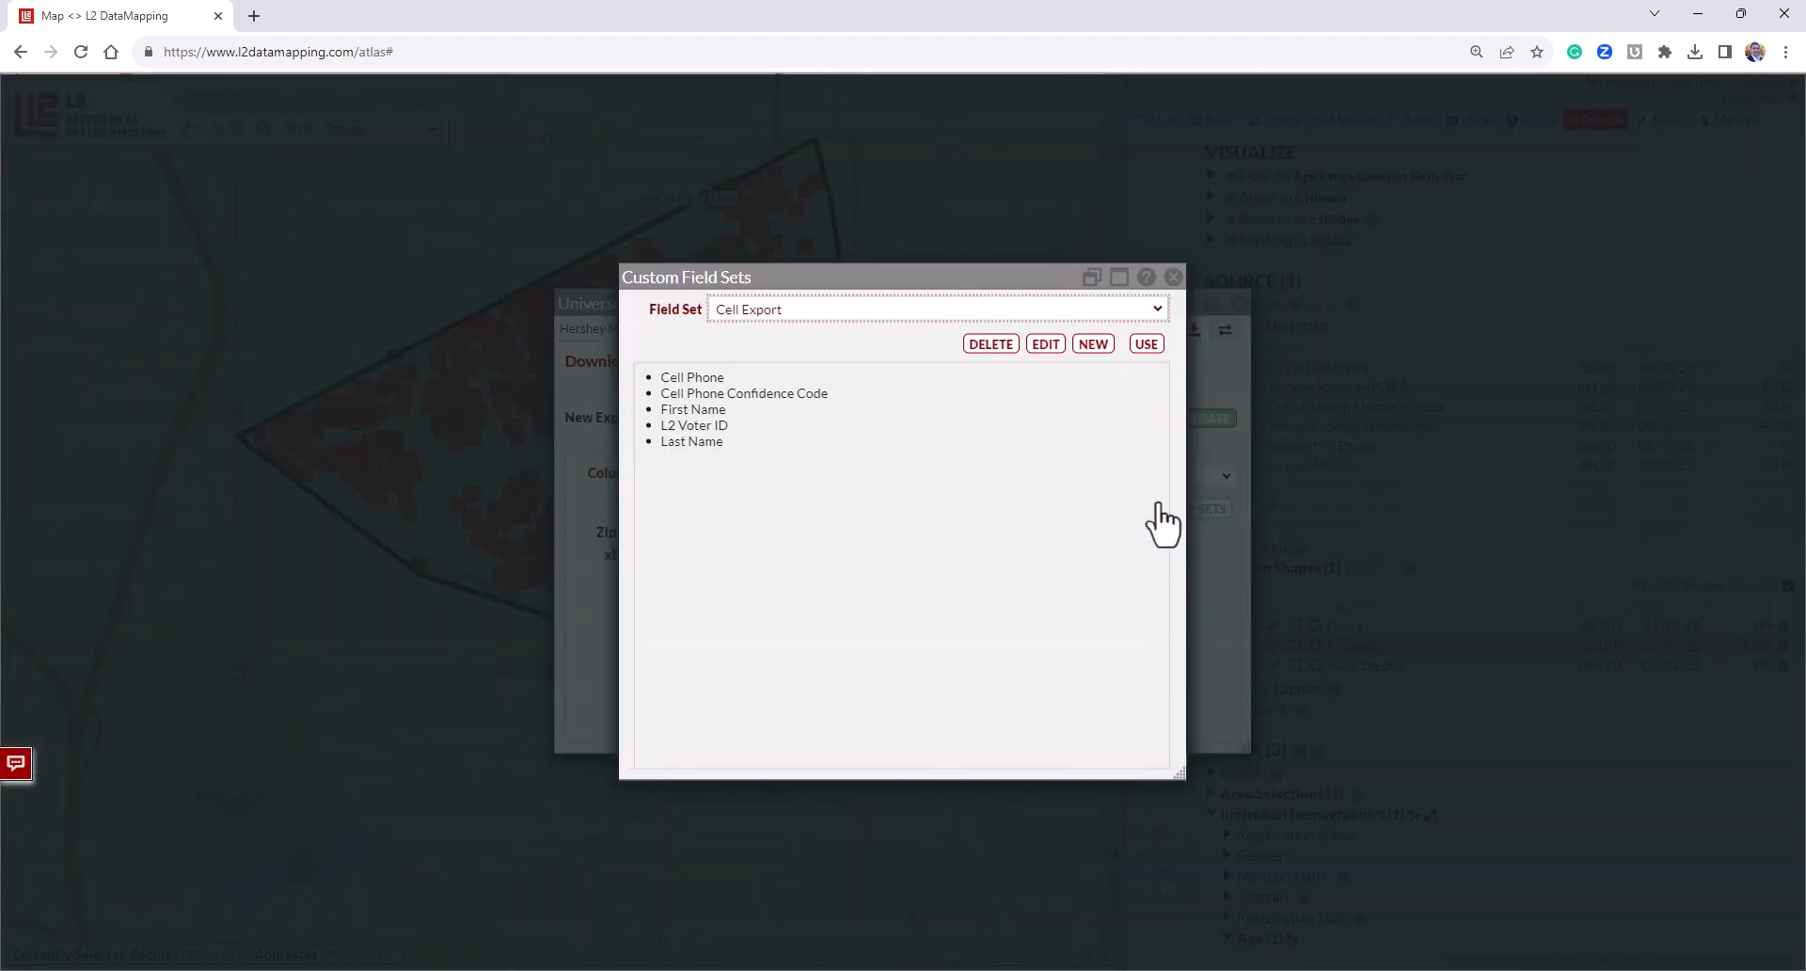
click(1096, 347)
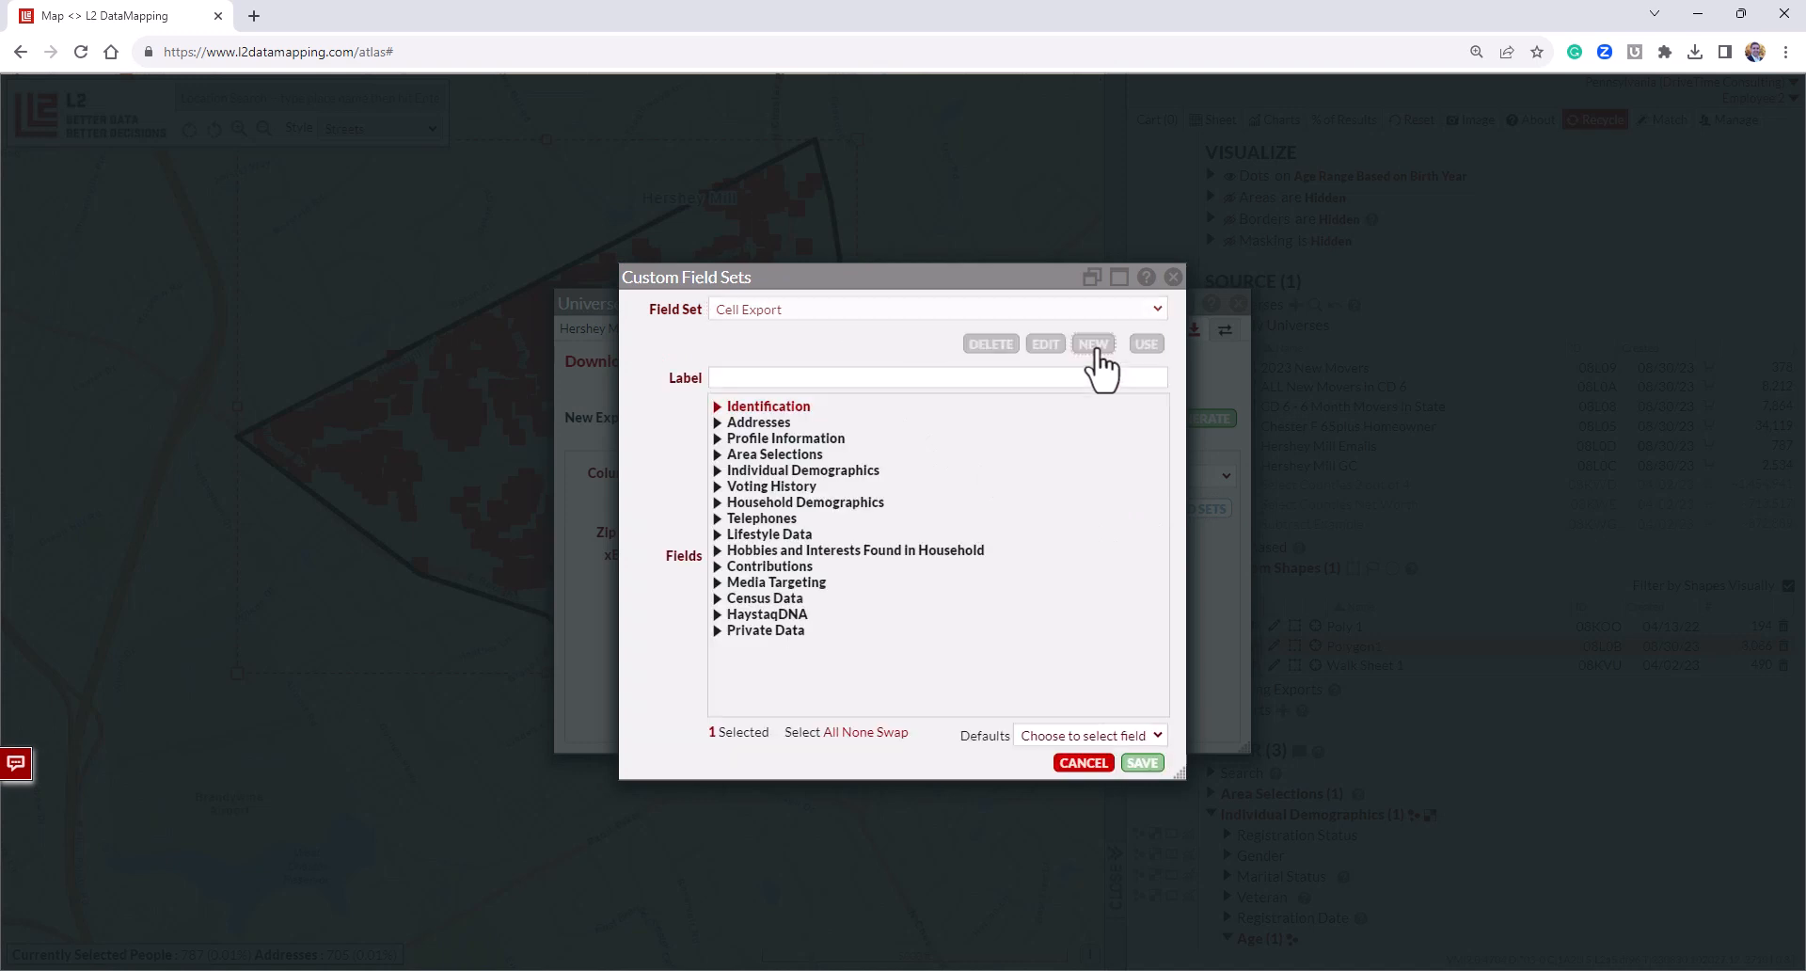
click(1075, 375)
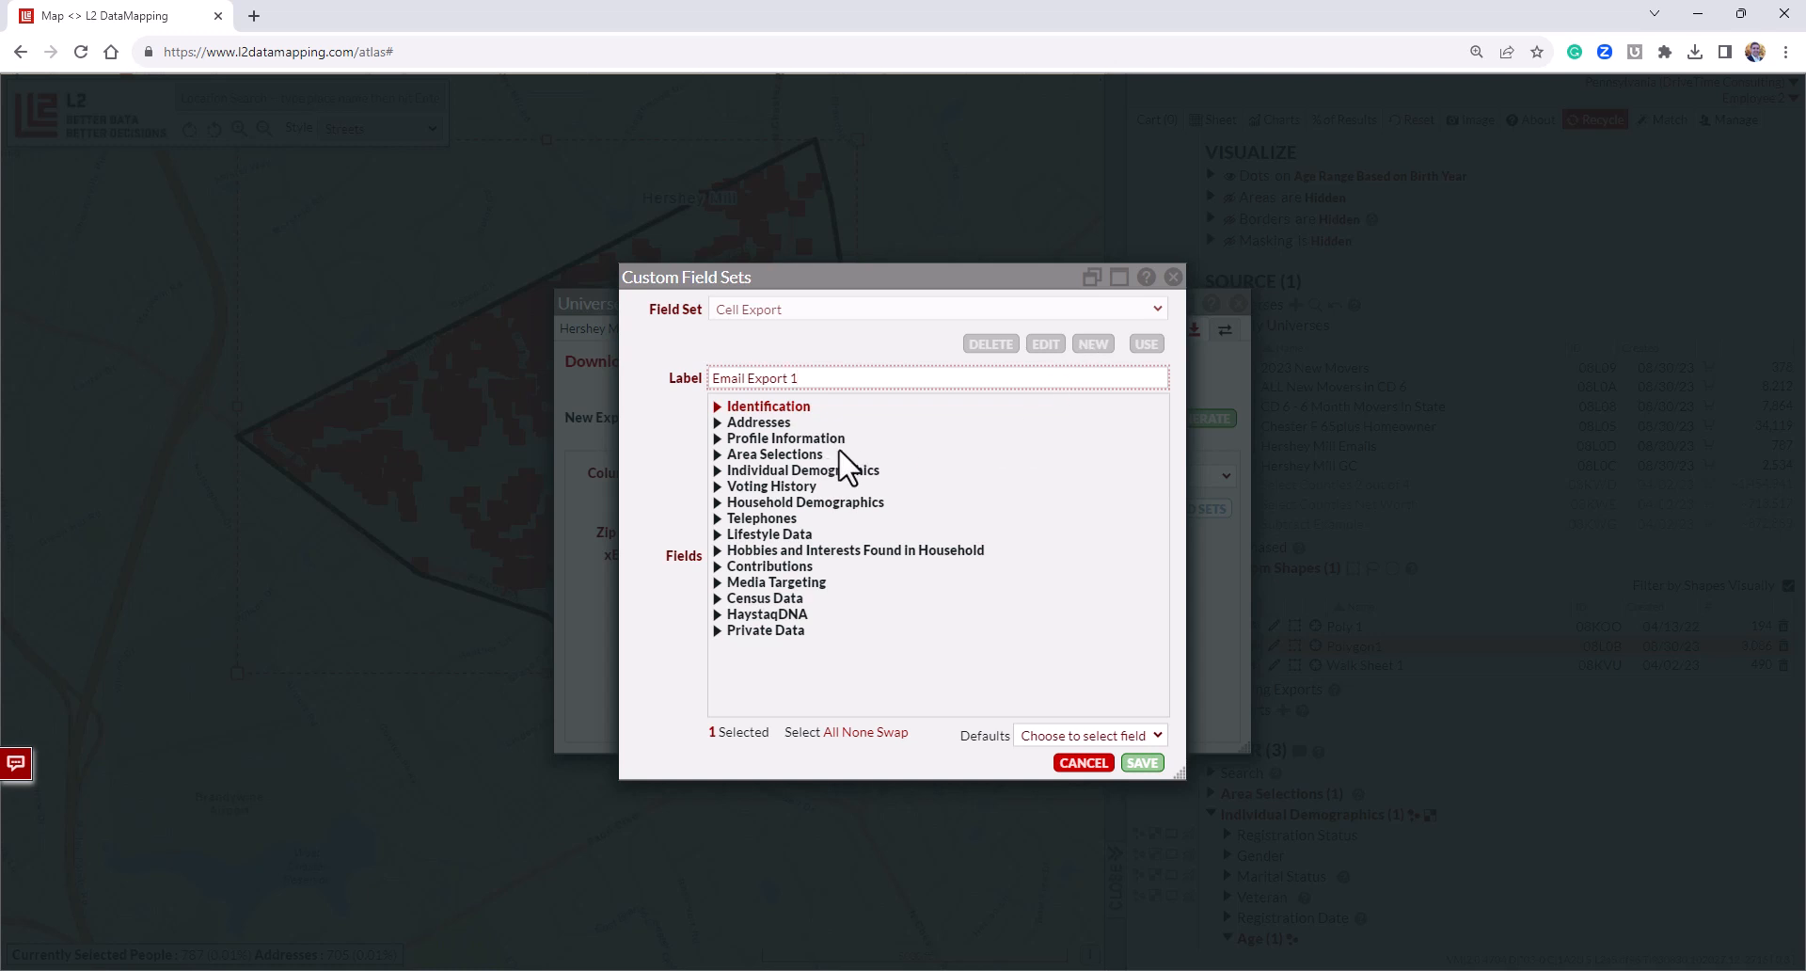
Include the First Name and Last Name identification fields in the Email Export 1 field set.
click(762, 406)
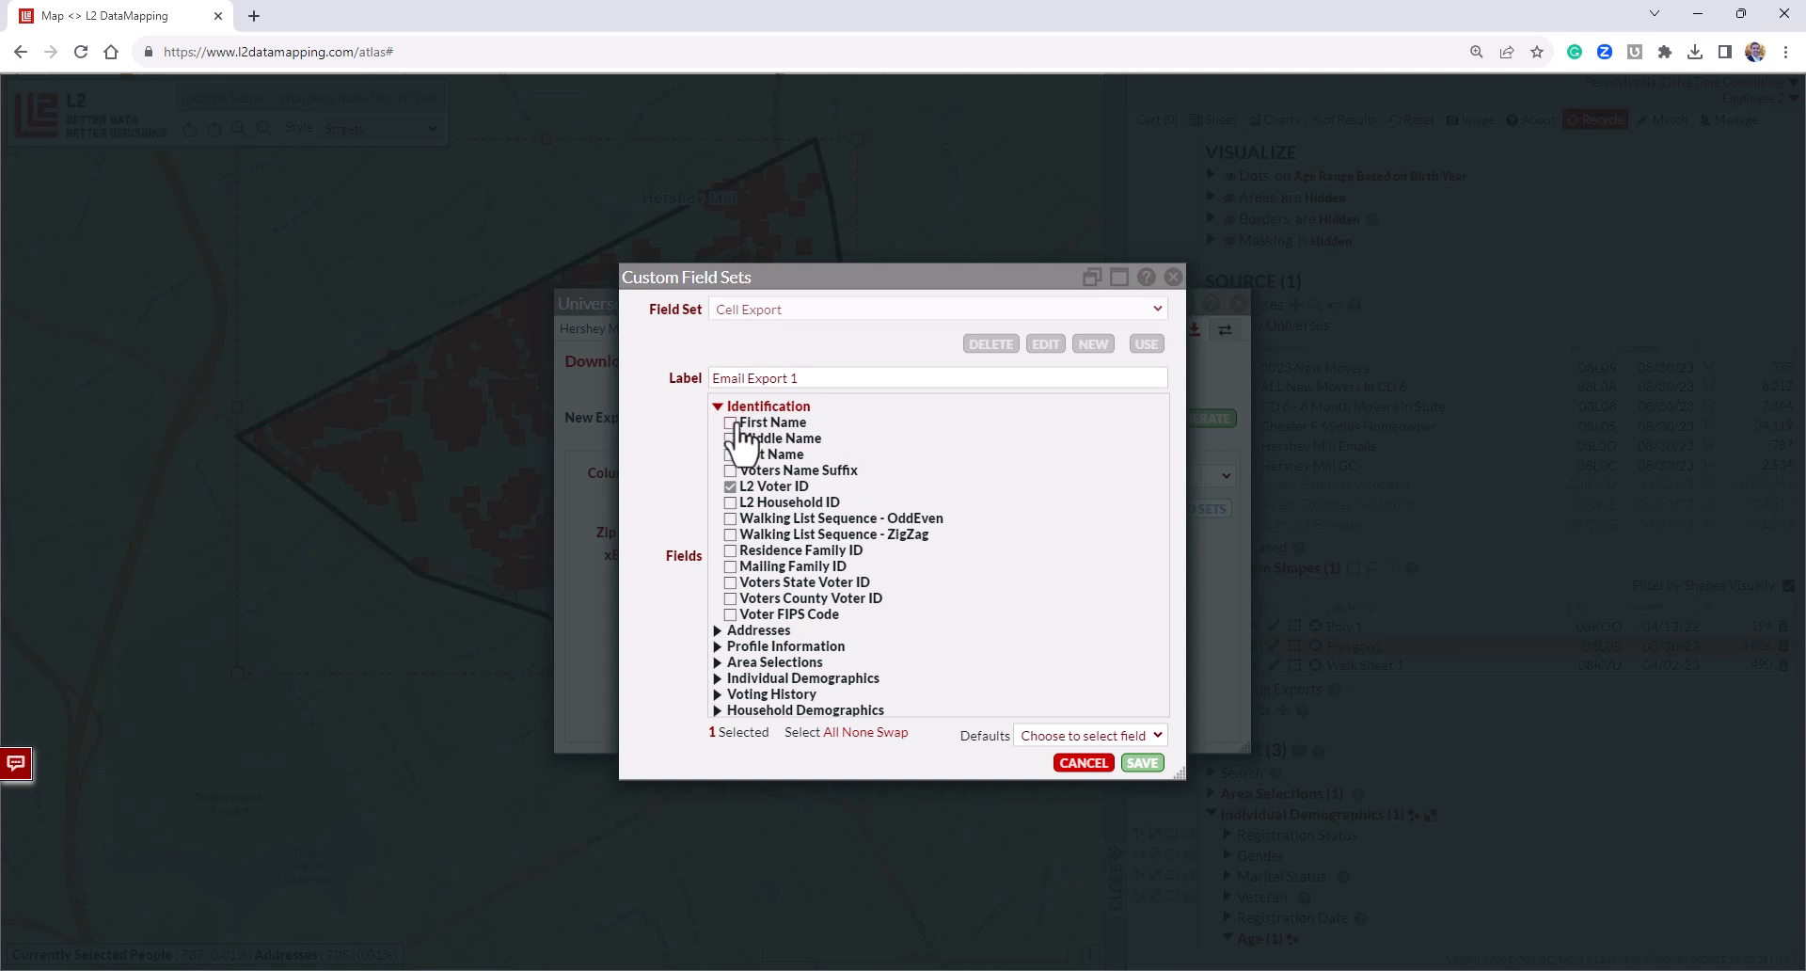
click(732, 423)
click(731, 454)
scroll(846, 588, down, 2)
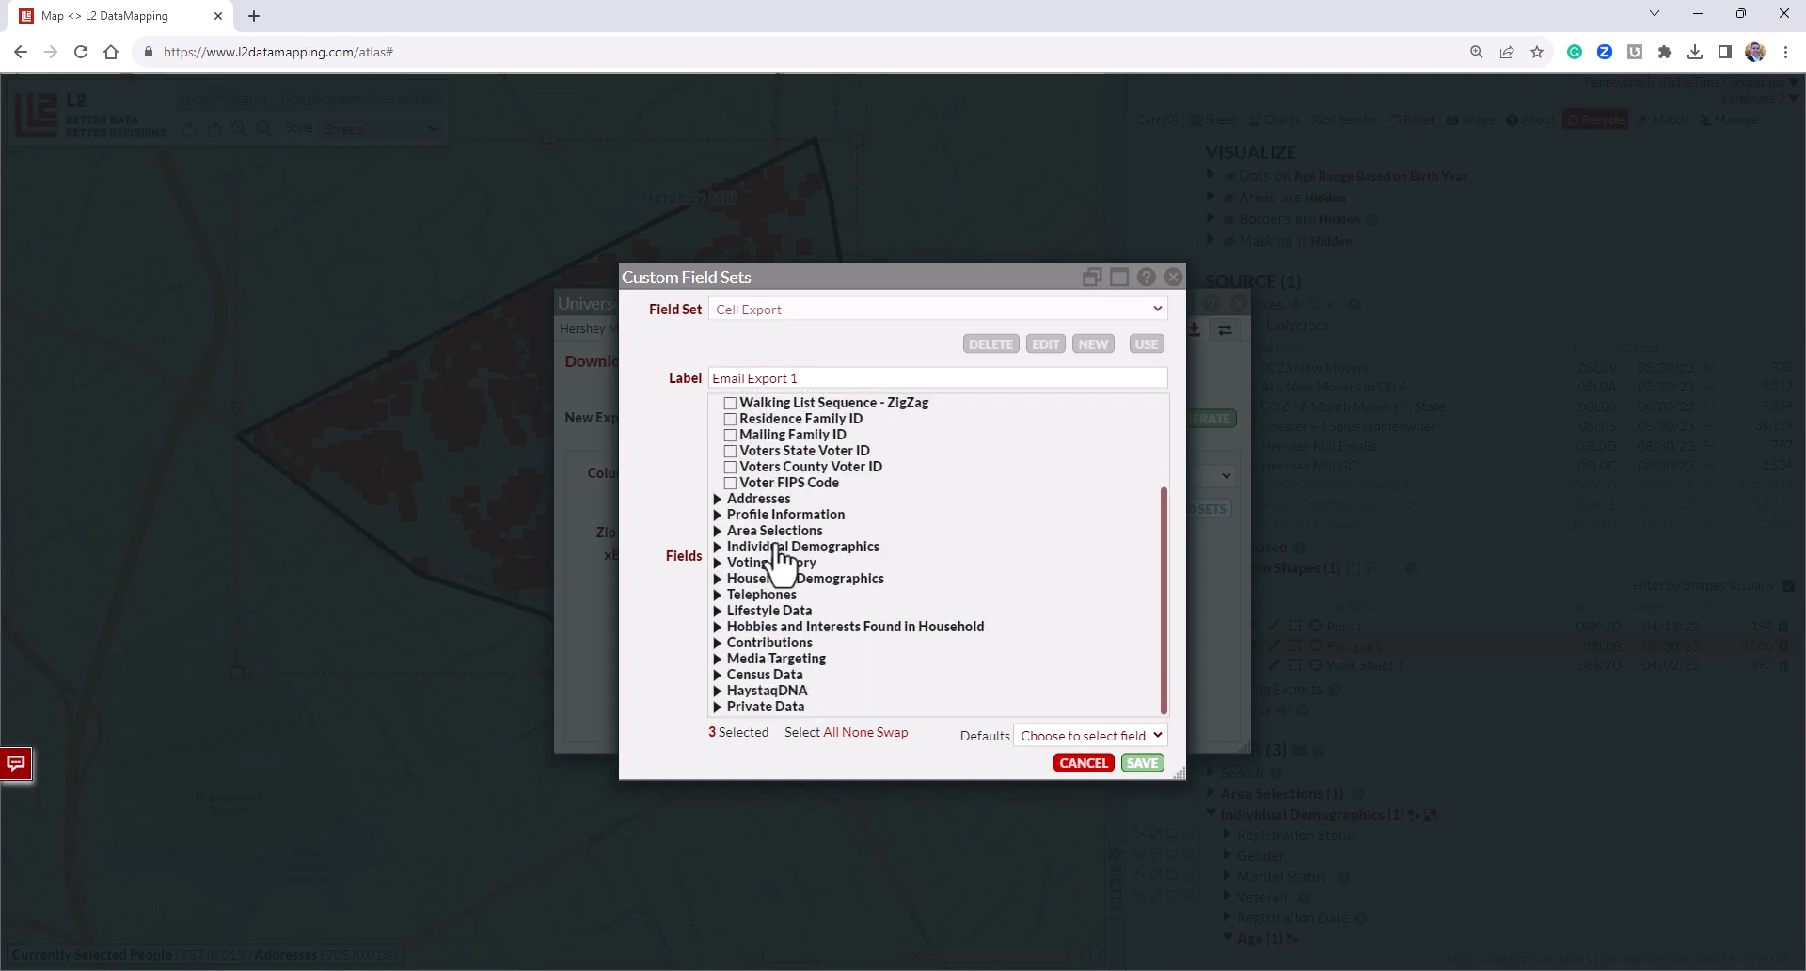
Include the Residence City and Zip fields of the Residence Address group in the field set.
scroll(786, 555, down, 1)
click(752, 500)
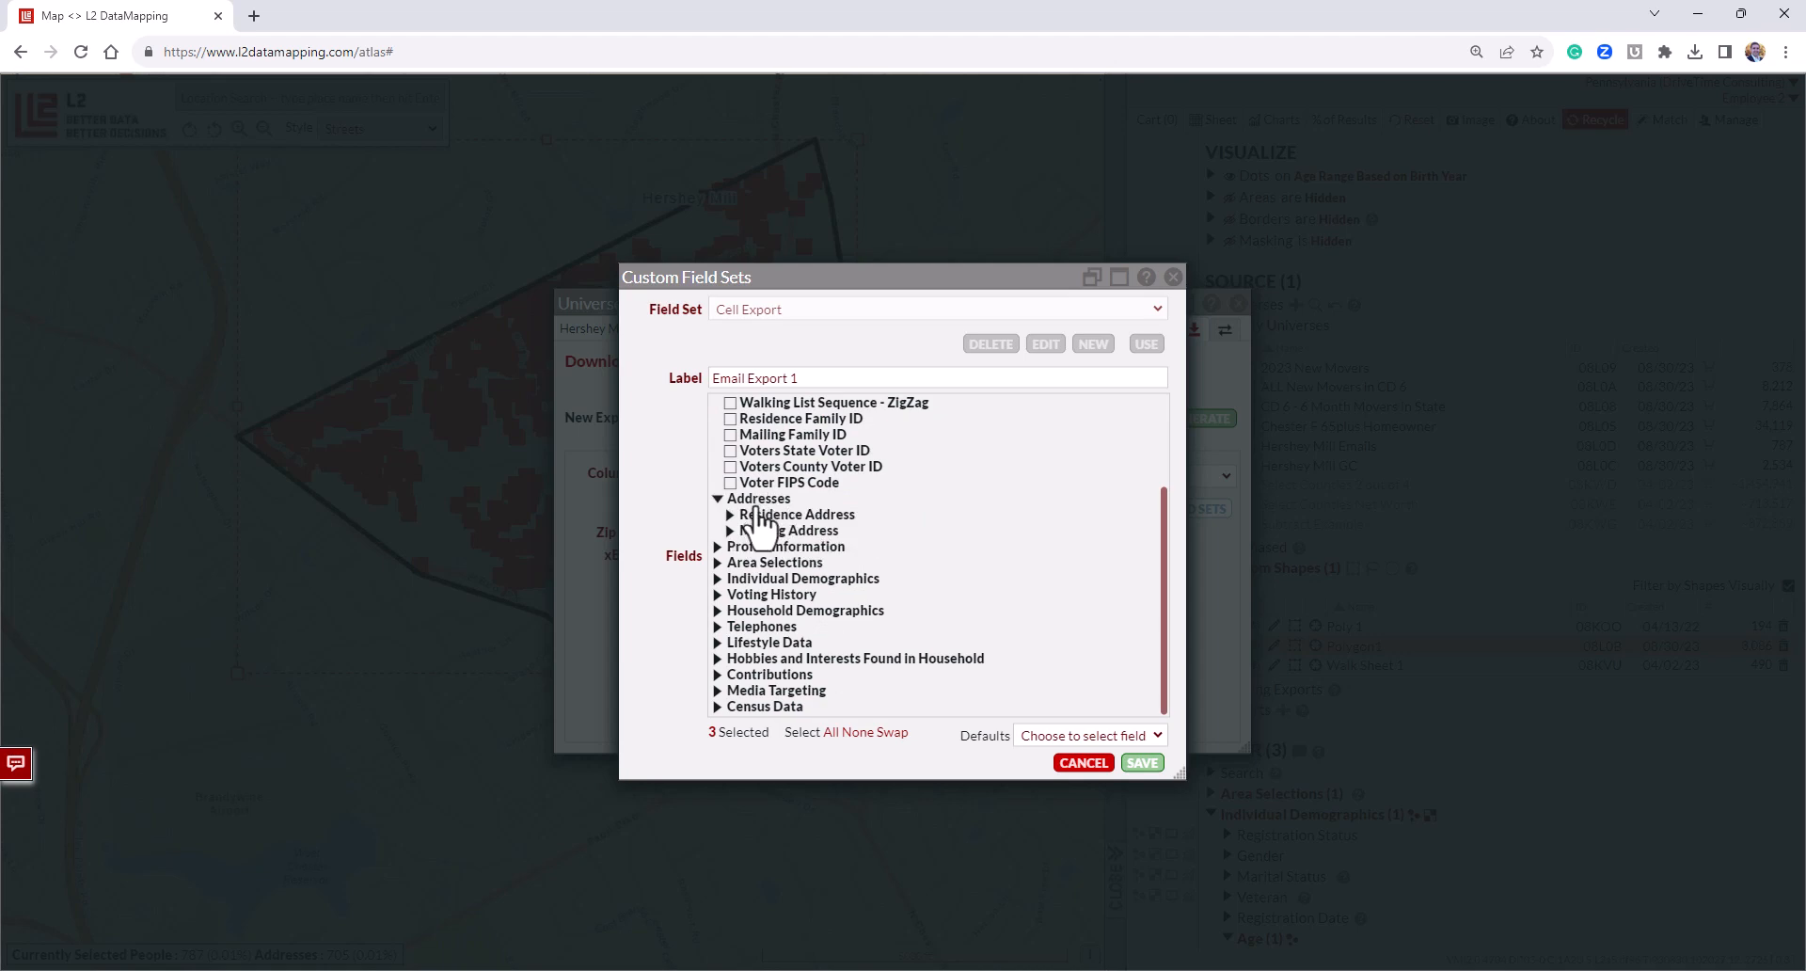
click(757, 514)
scroll(757, 536, down, 2)
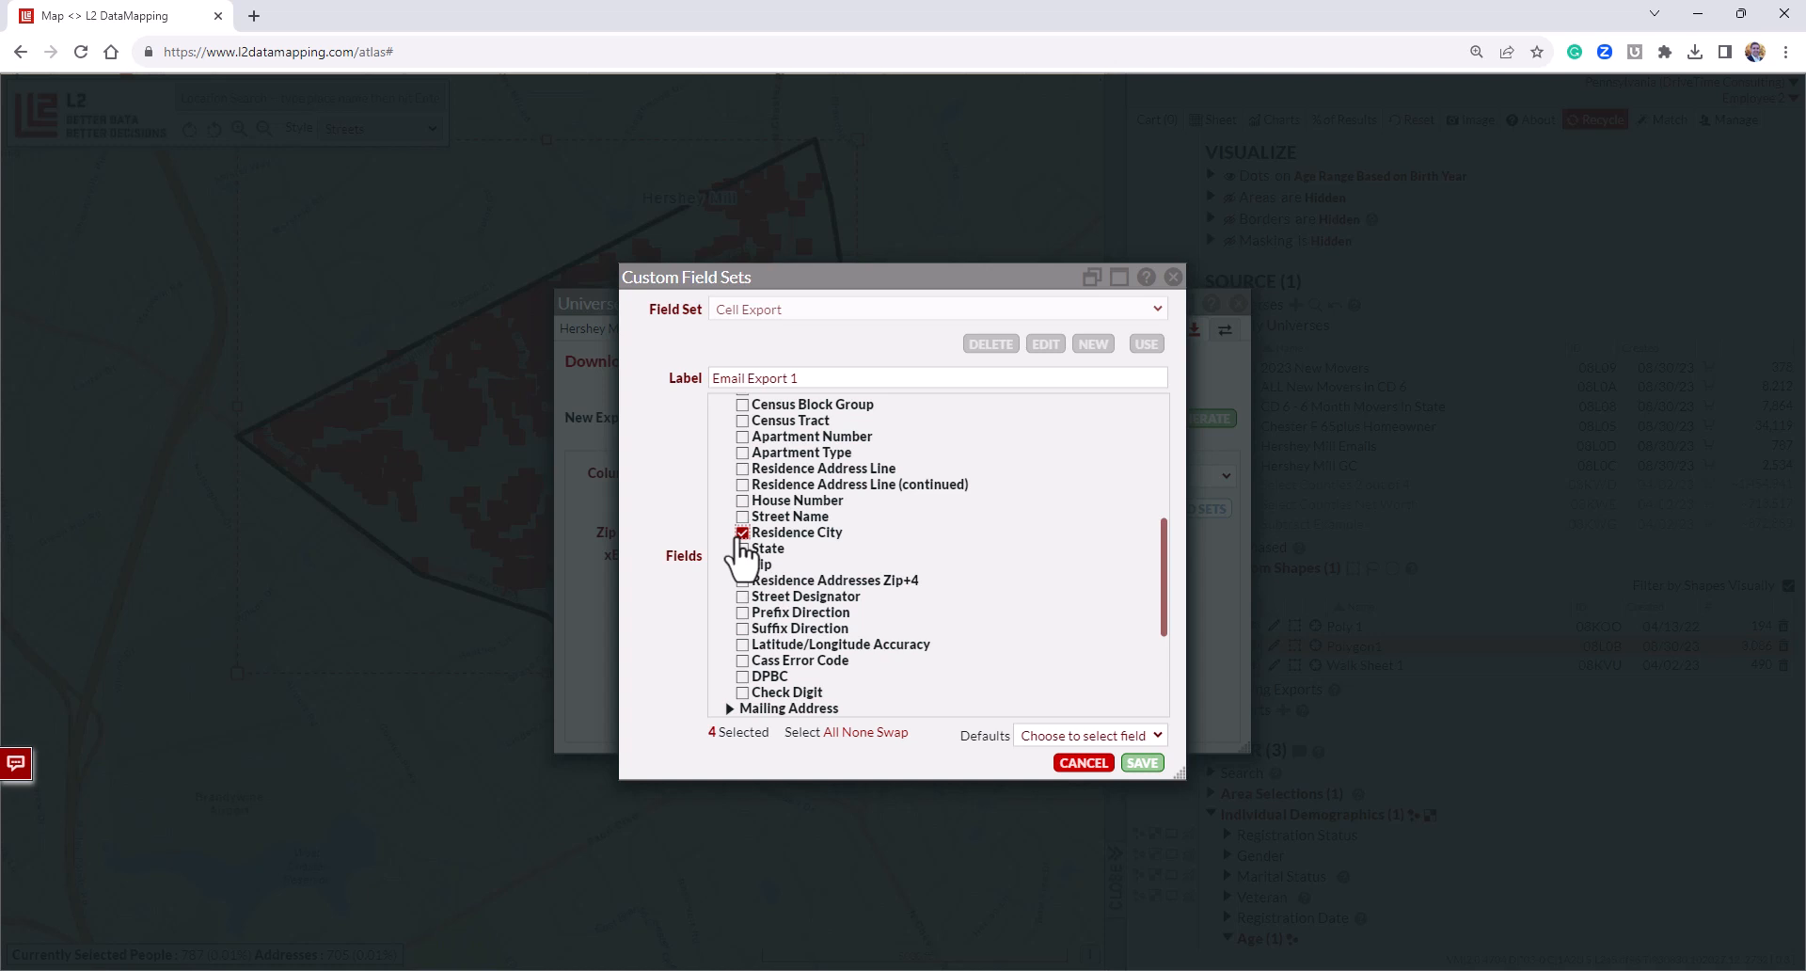
click(742, 564)
Include the Email Address field of the L2 Email Addresses private data in the Email Export 1 field set.
scroll(752, 602, down, 2)
click(743, 707)
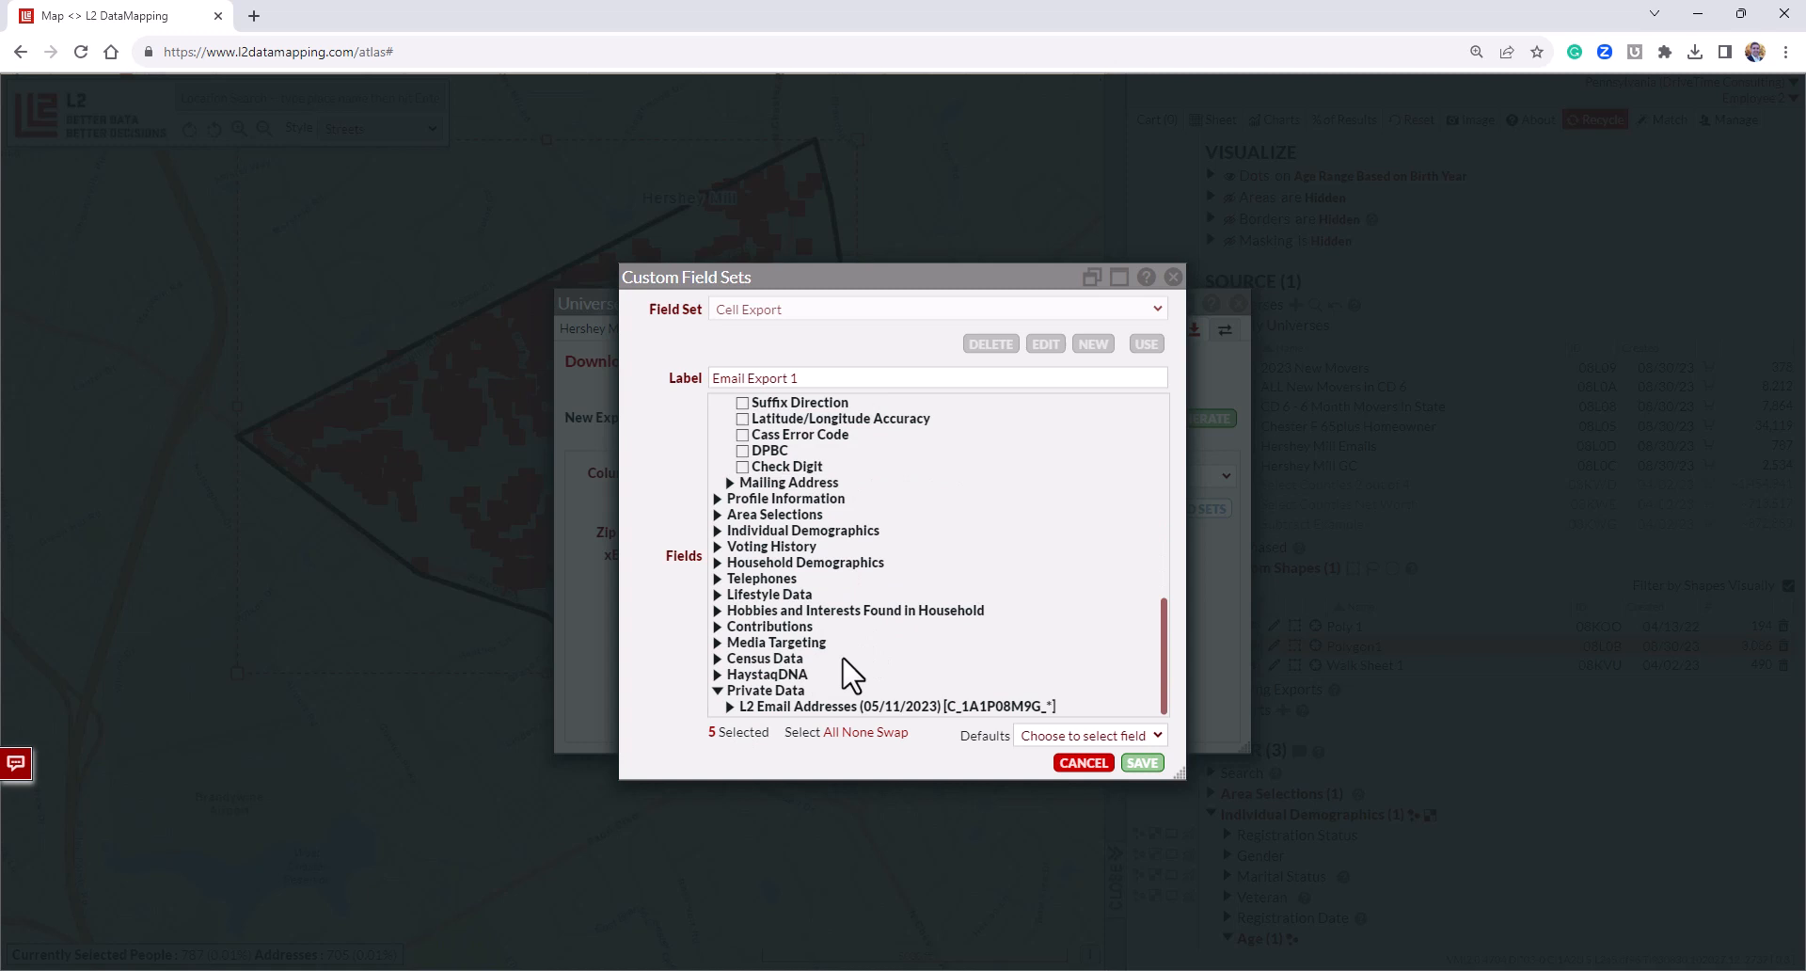
click(770, 705)
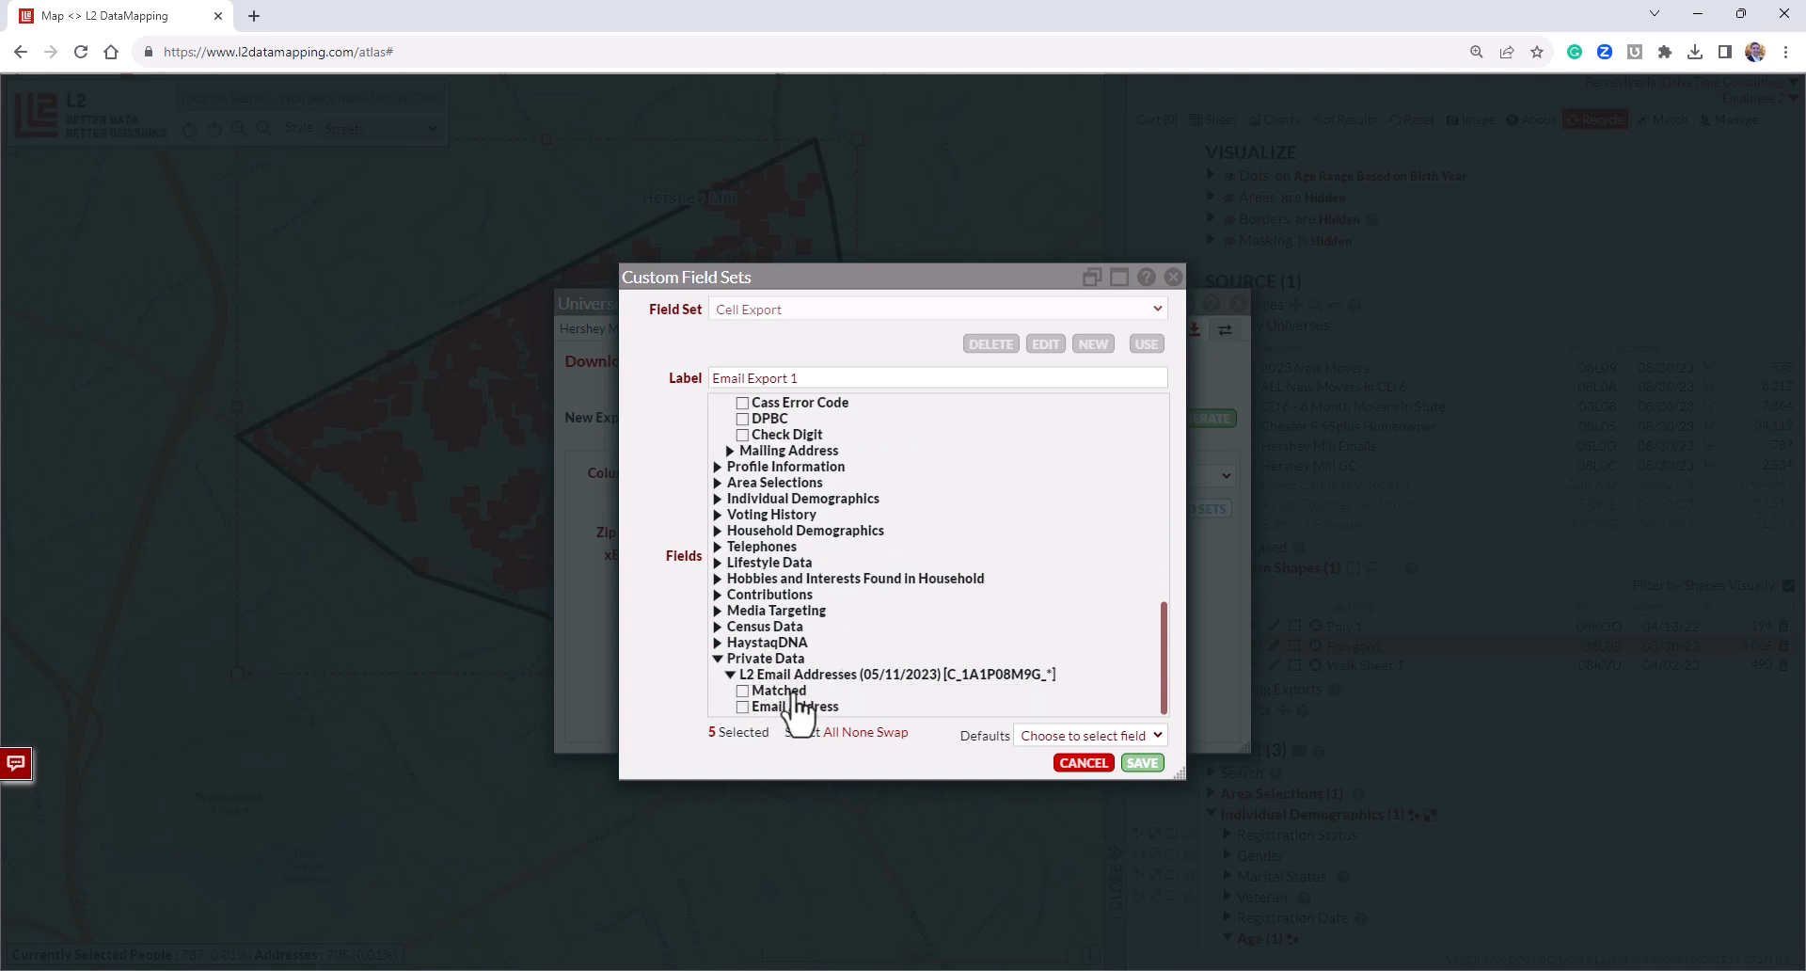
click(742, 706)
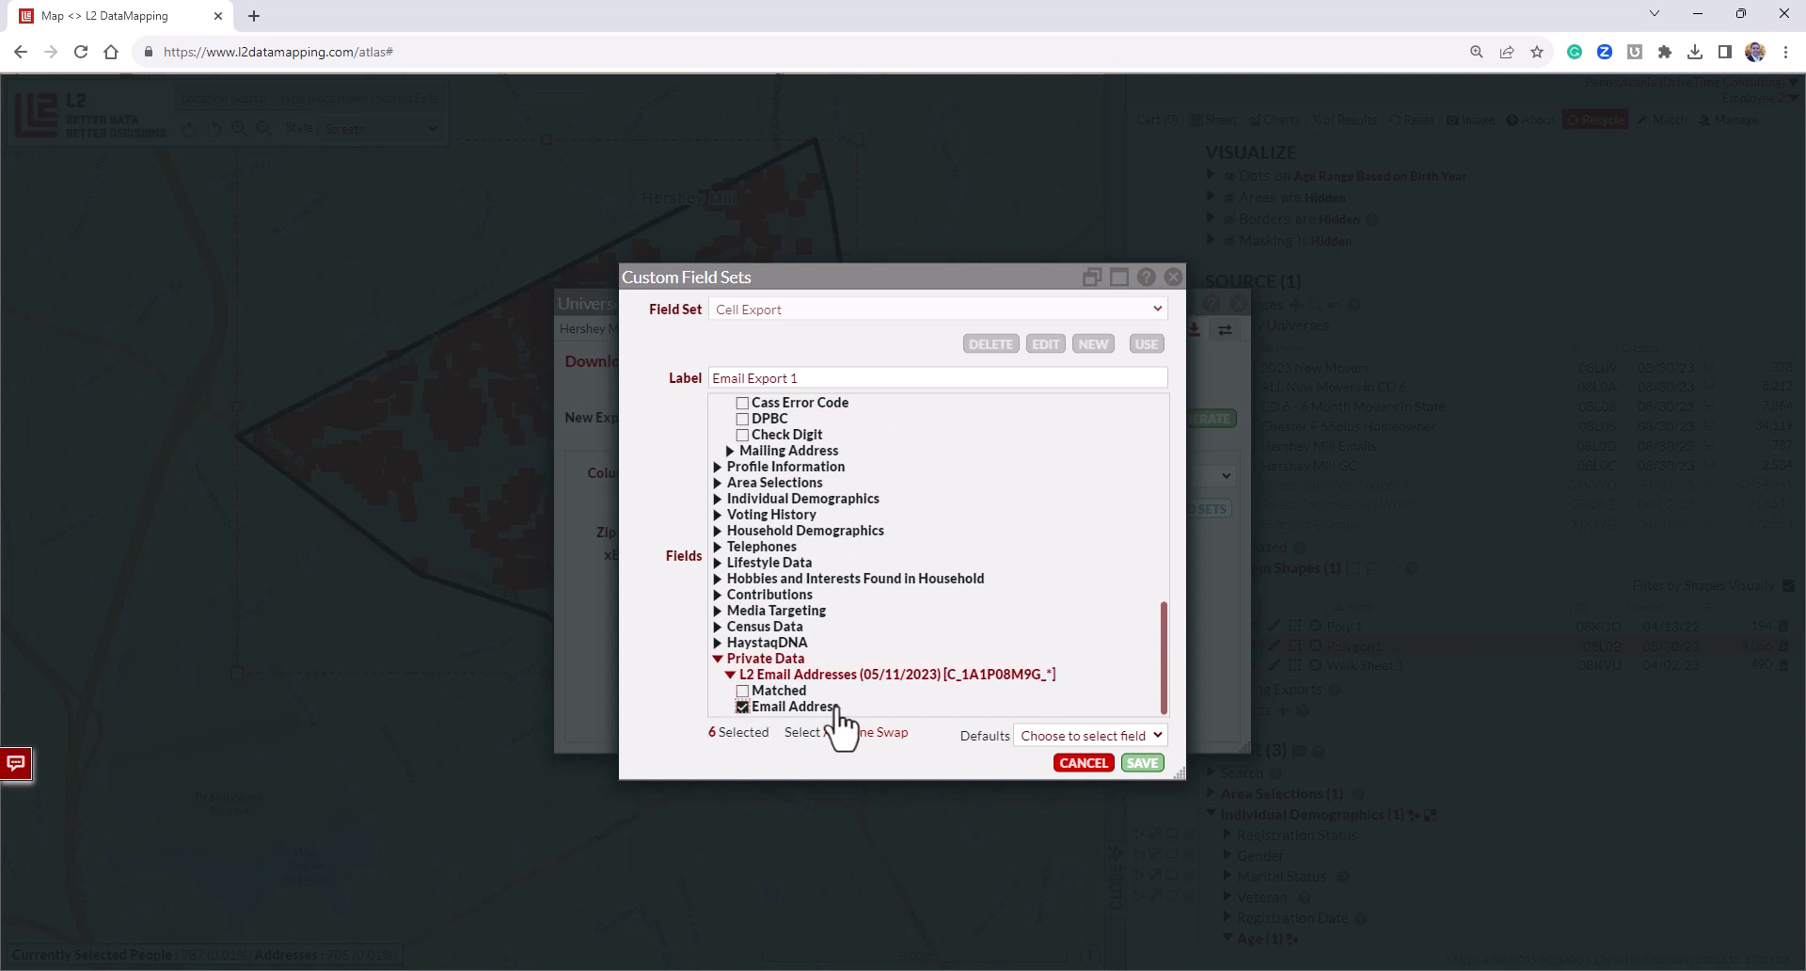
Save and apply the Email Export 1 field set, and generate the Hershey Mill Emails CSV export.
click(1142, 761)
click(1146, 344)
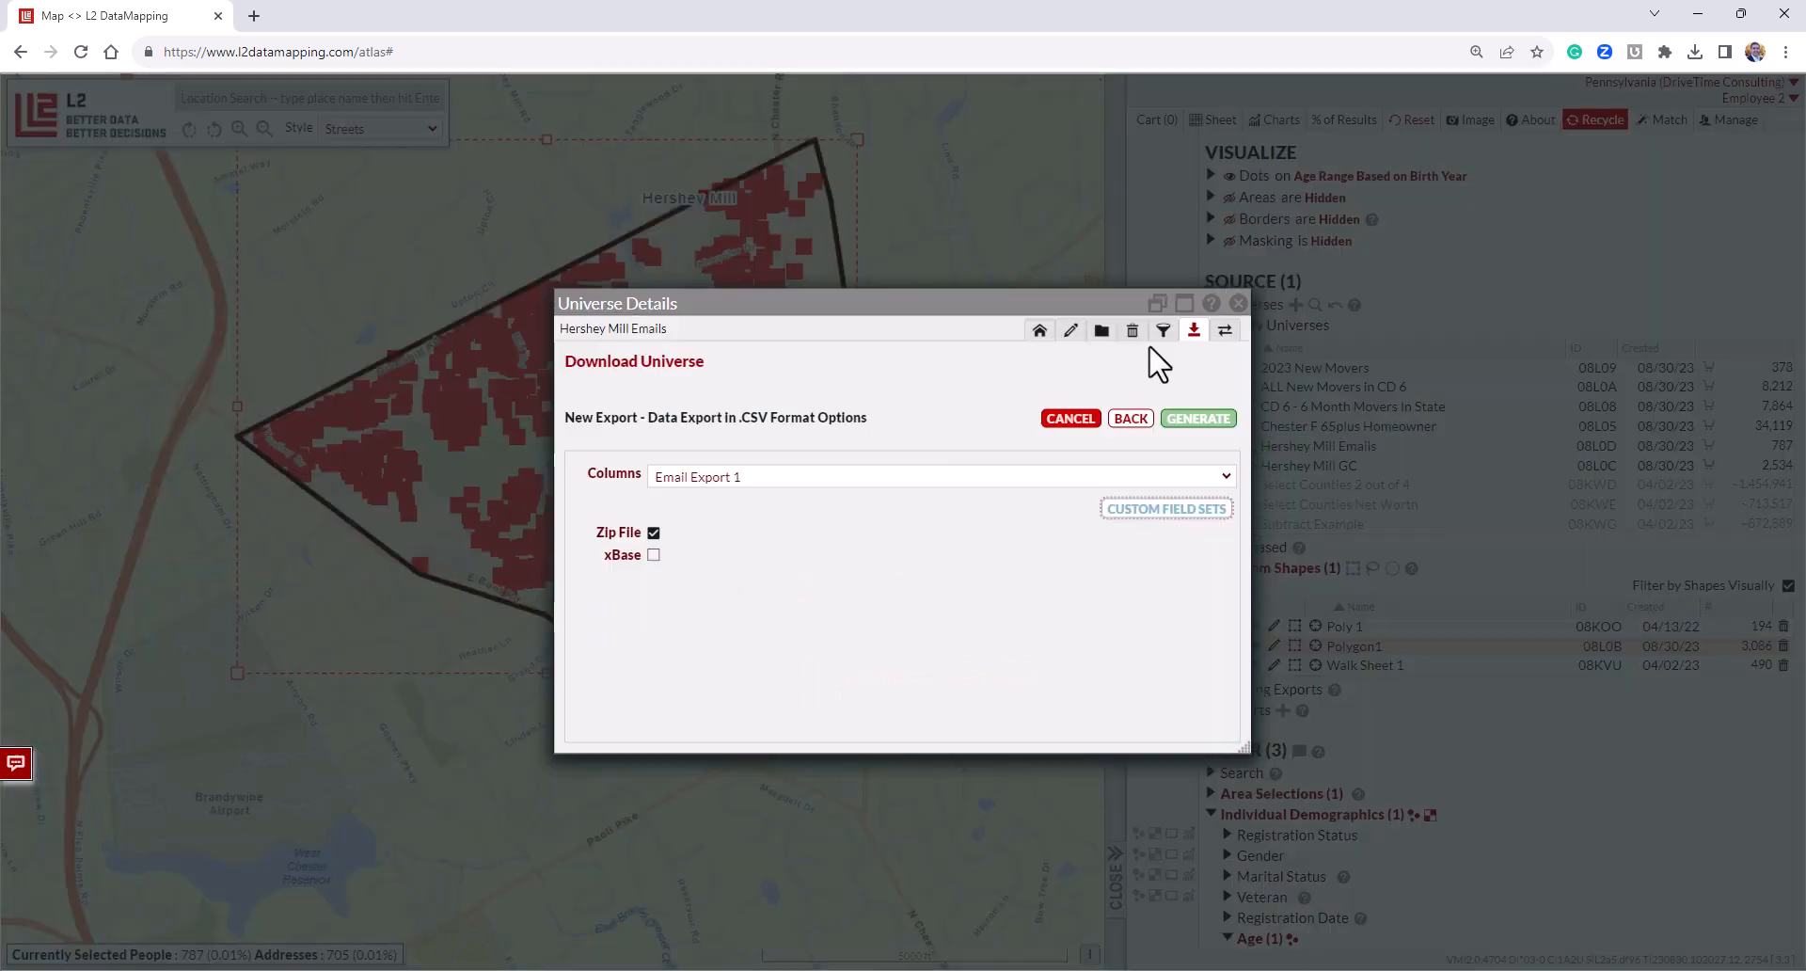
click(1198, 419)
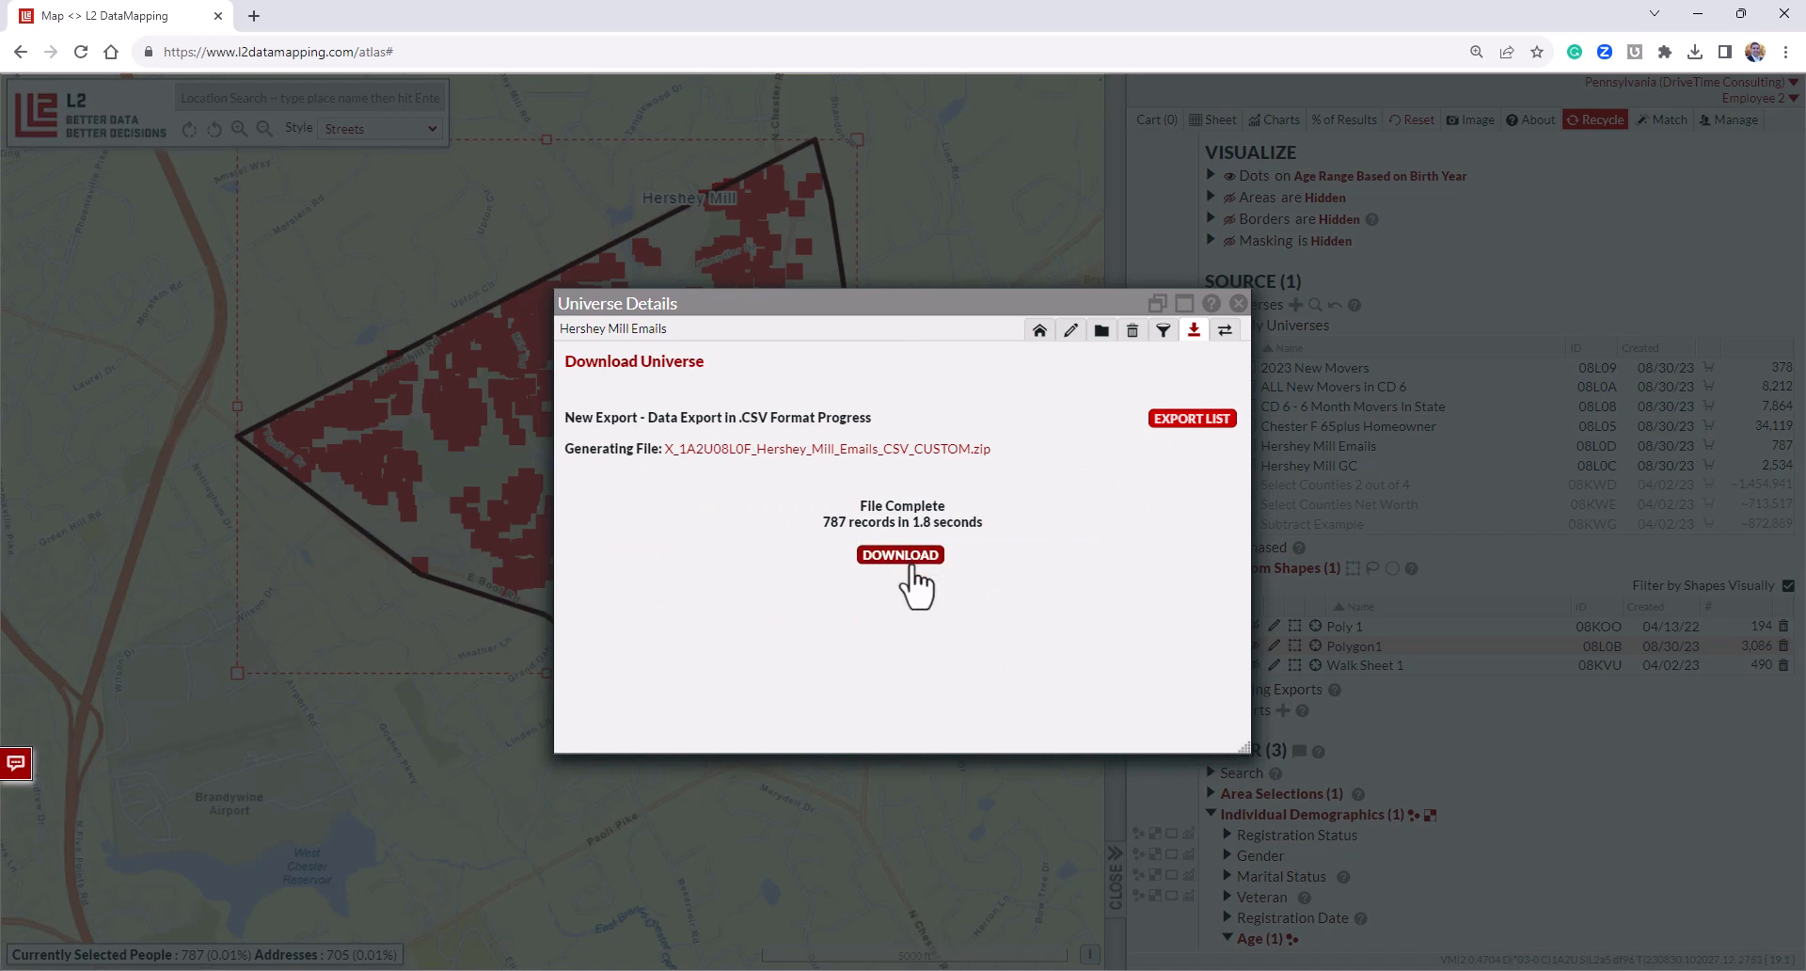
click(1225, 328)
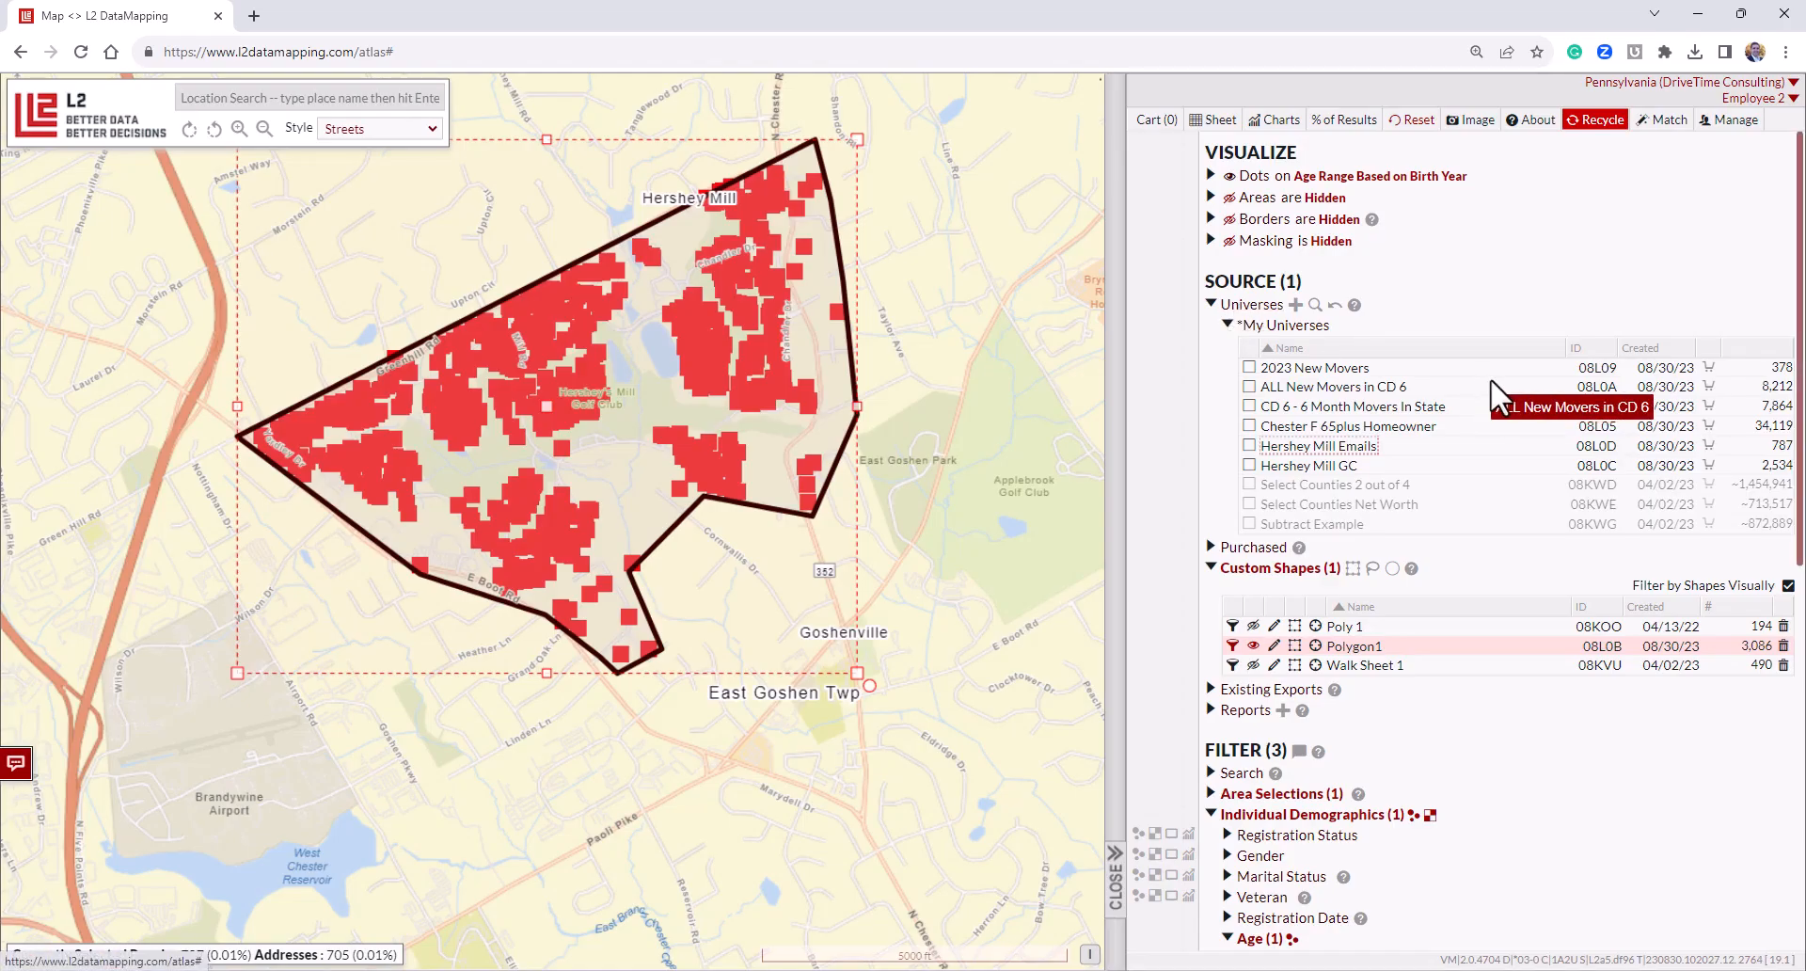
Collapse the *My Universes and Custom Shapes lists and reset all current selections.
scroll(1465, 391, down, 5)
scroll(1463, 402, up, 4)
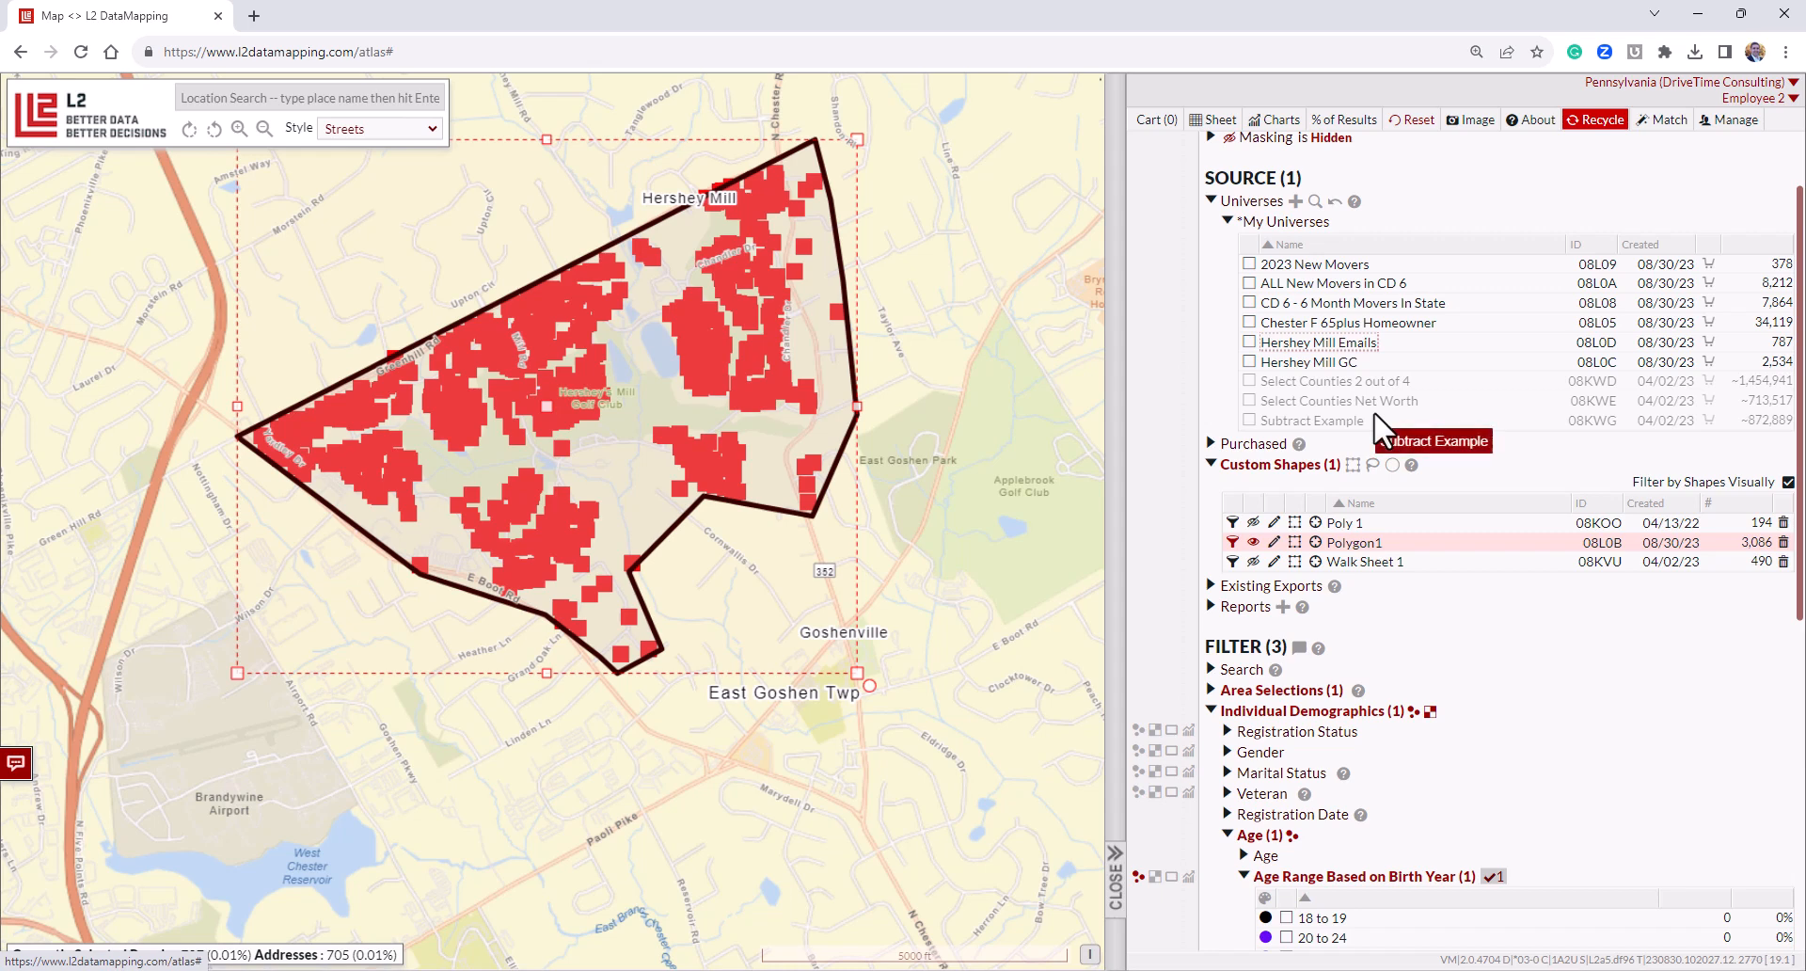
scroll(1373, 410, up, 1)
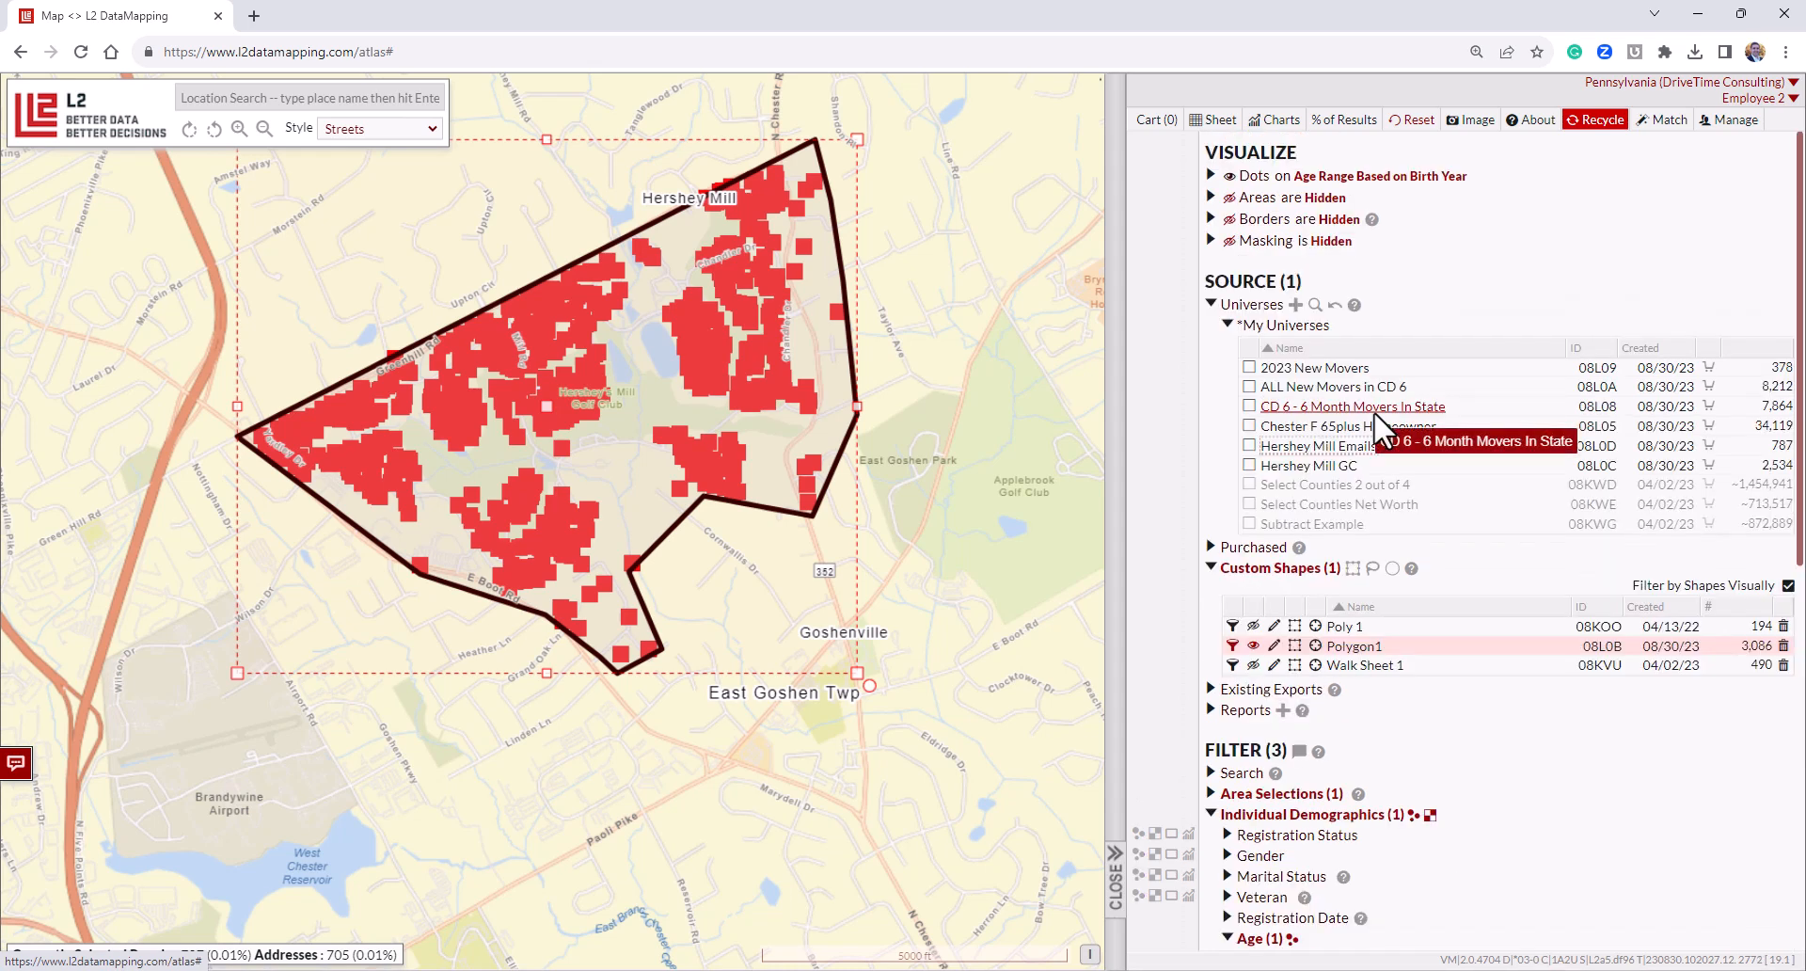
click(1319, 327)
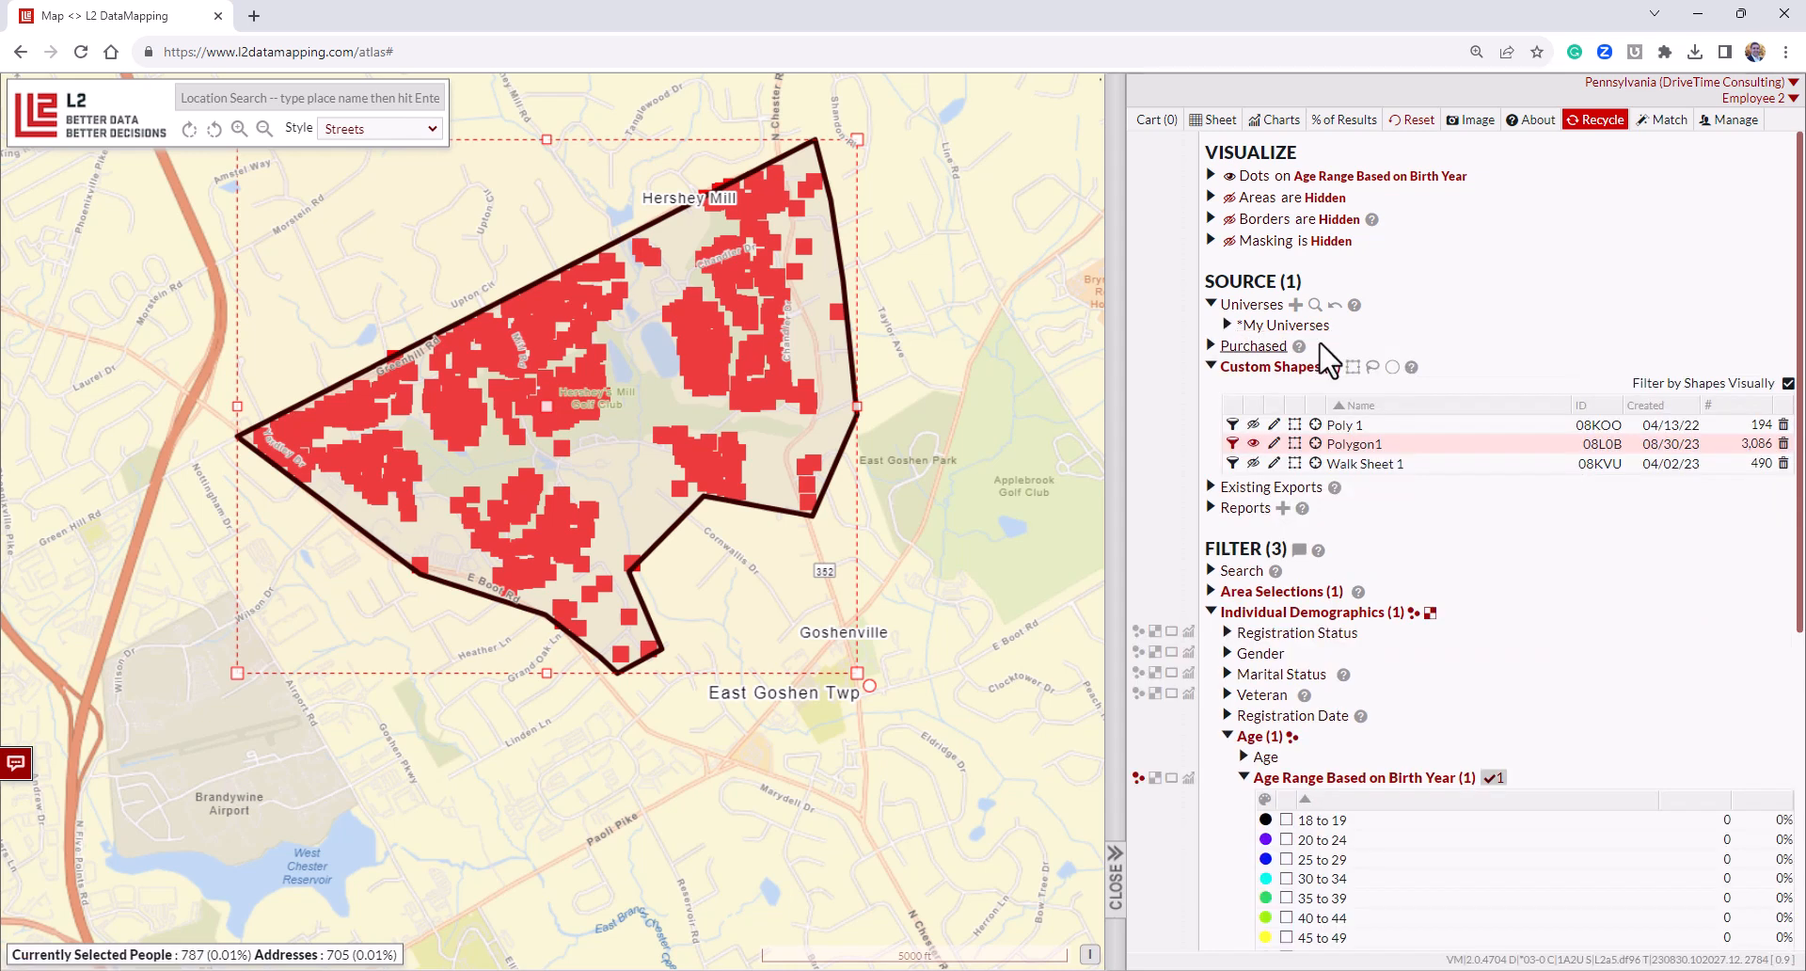
click(1286, 367)
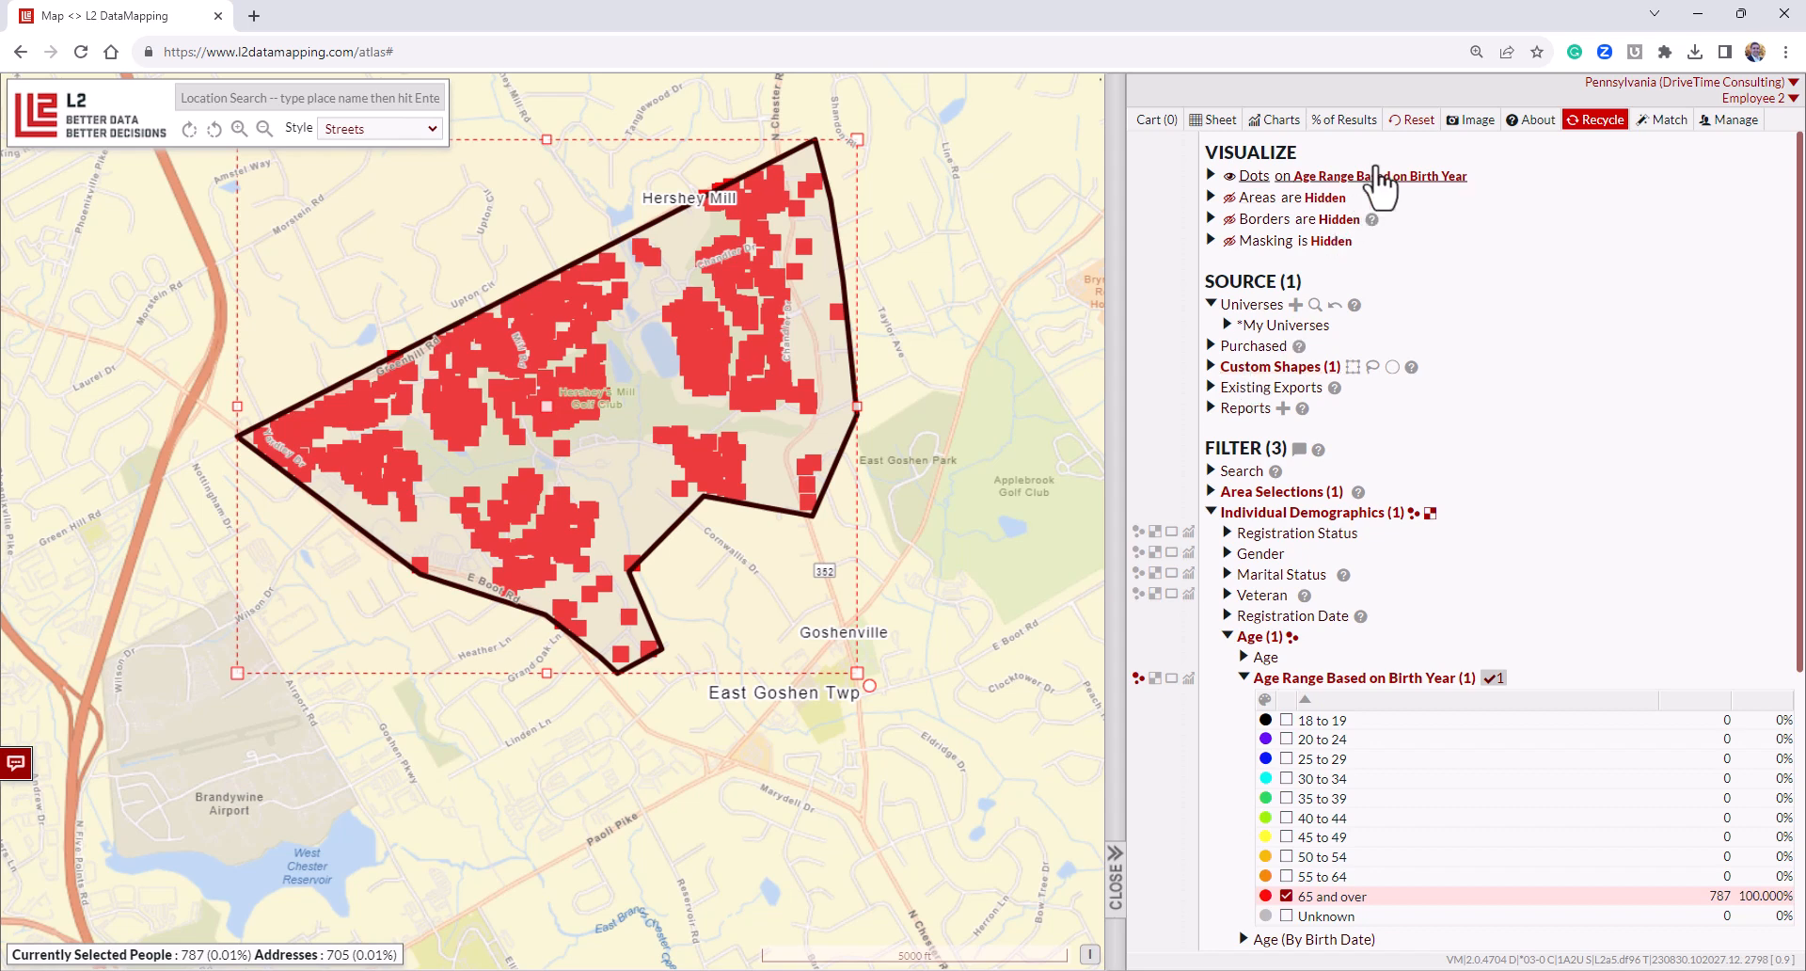
click(1412, 119)
click(1429, 142)
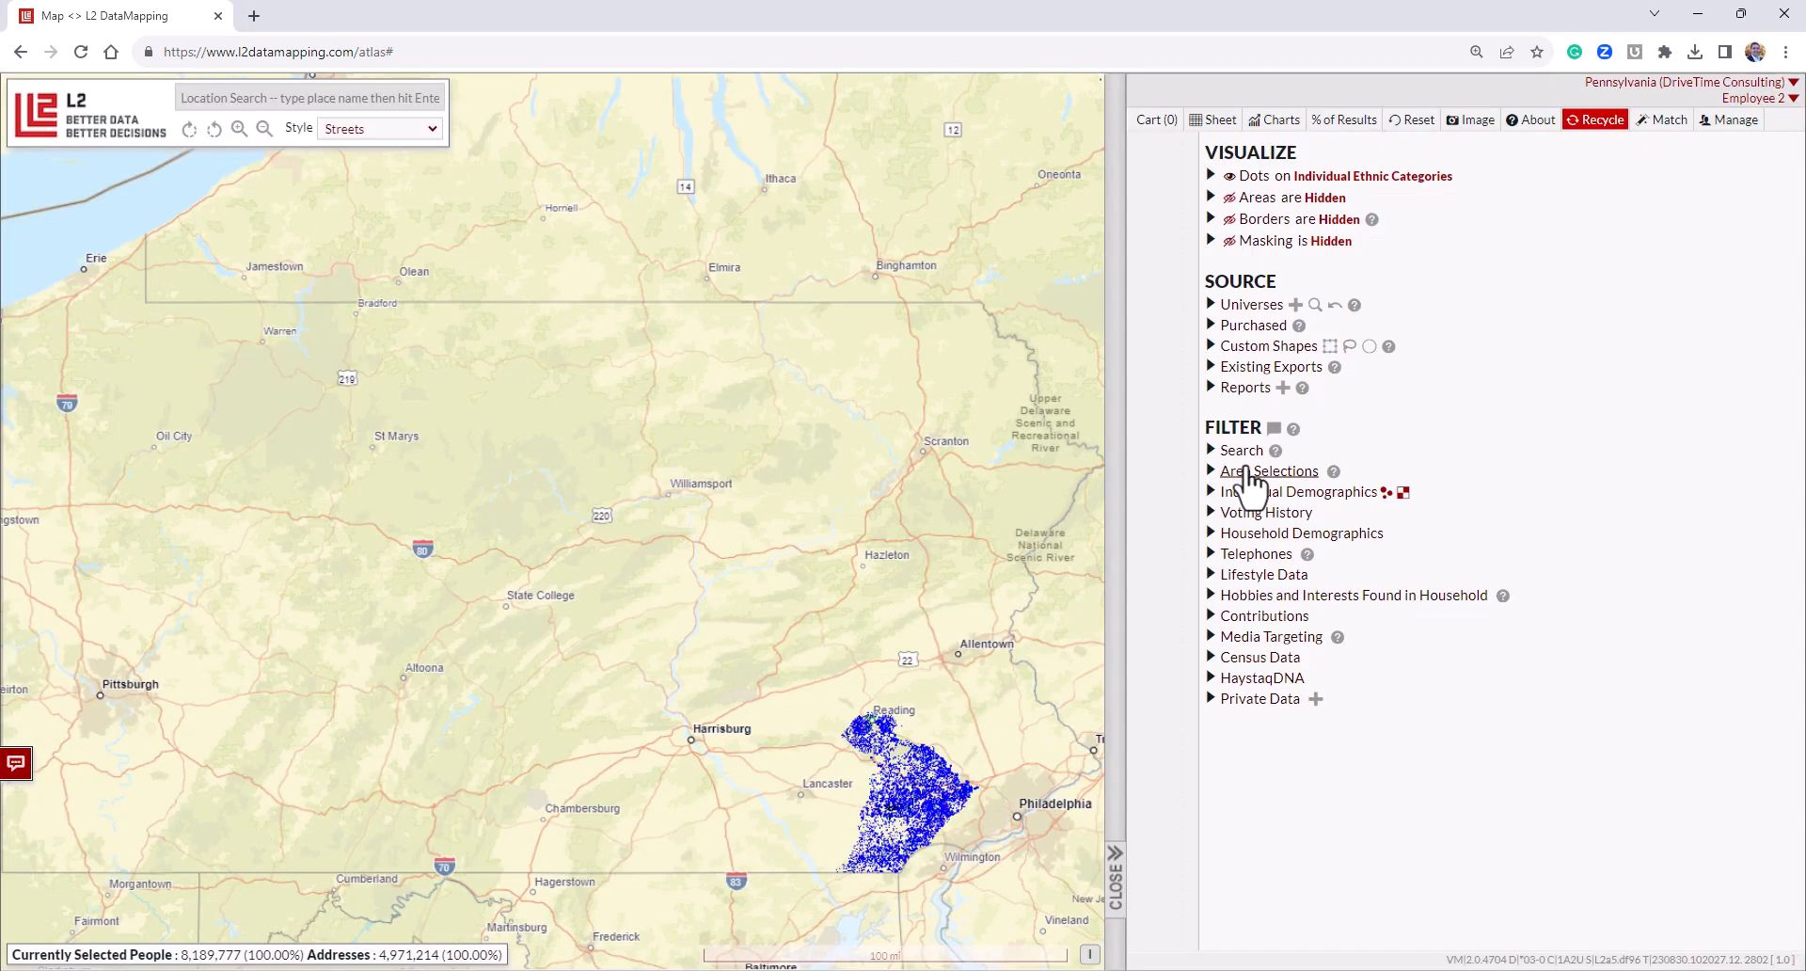
Filter the Pennsylvania voters to Congressional District 06 in the federal and state district selections.
click(1247, 470)
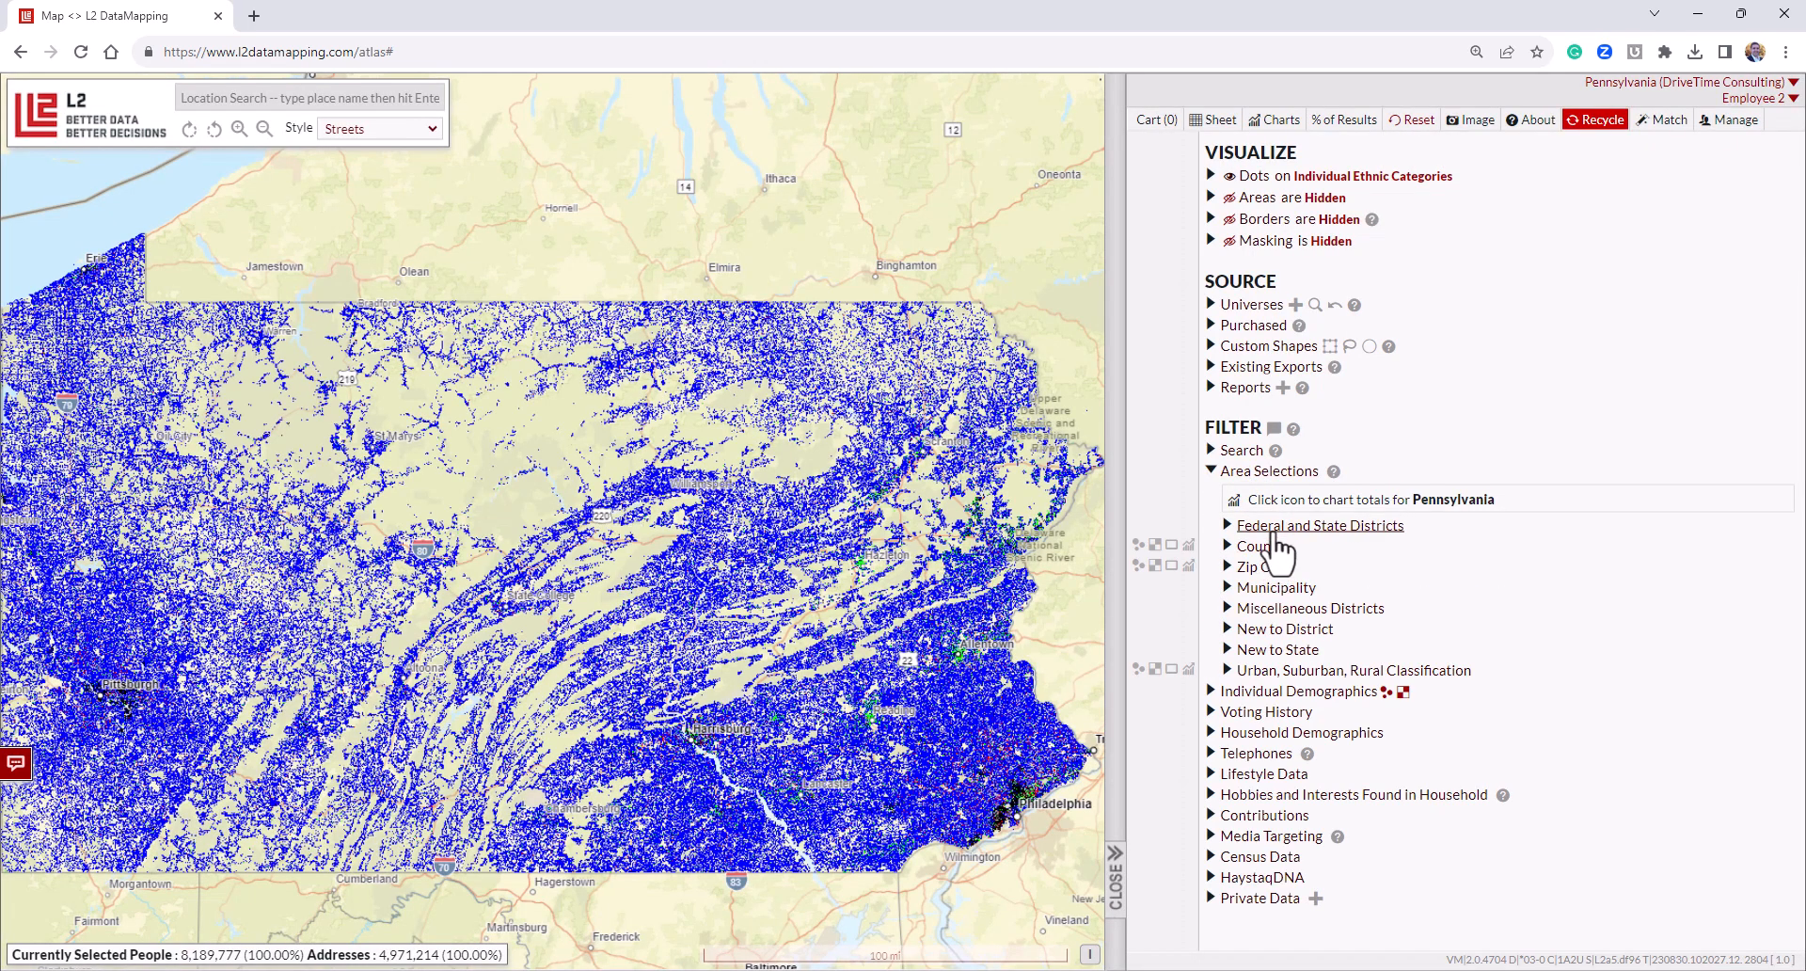
click(1265, 525)
click(1296, 546)
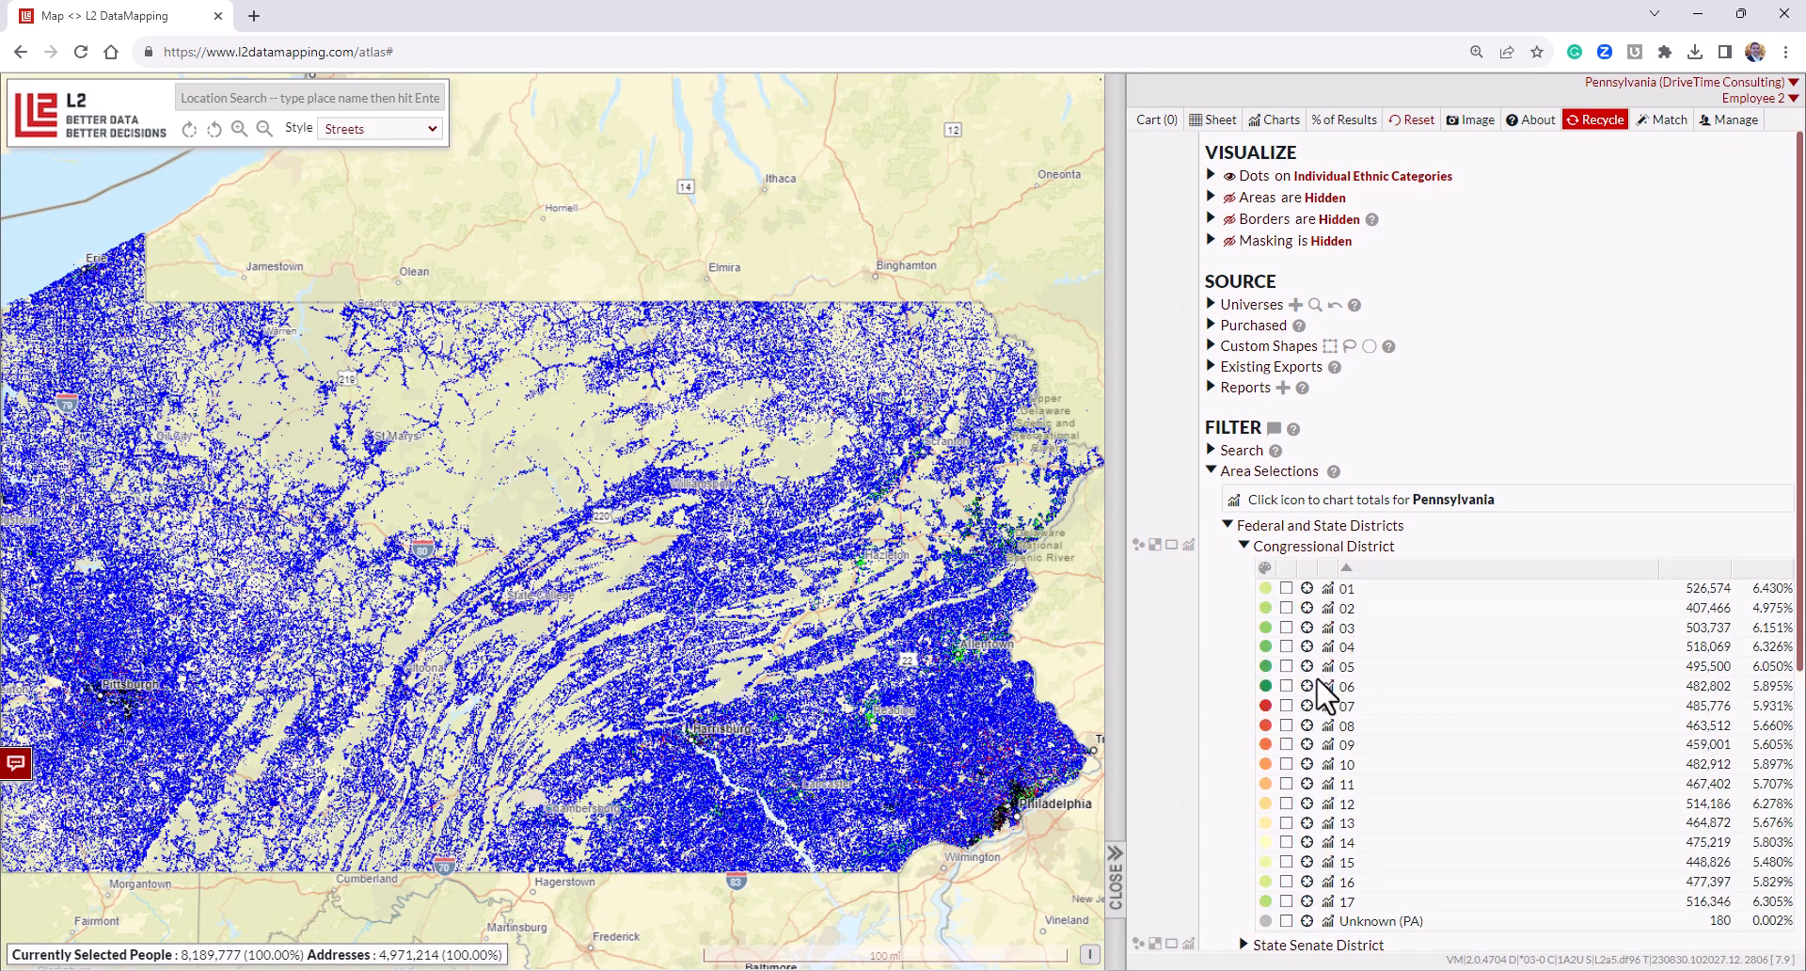
click(1286, 685)
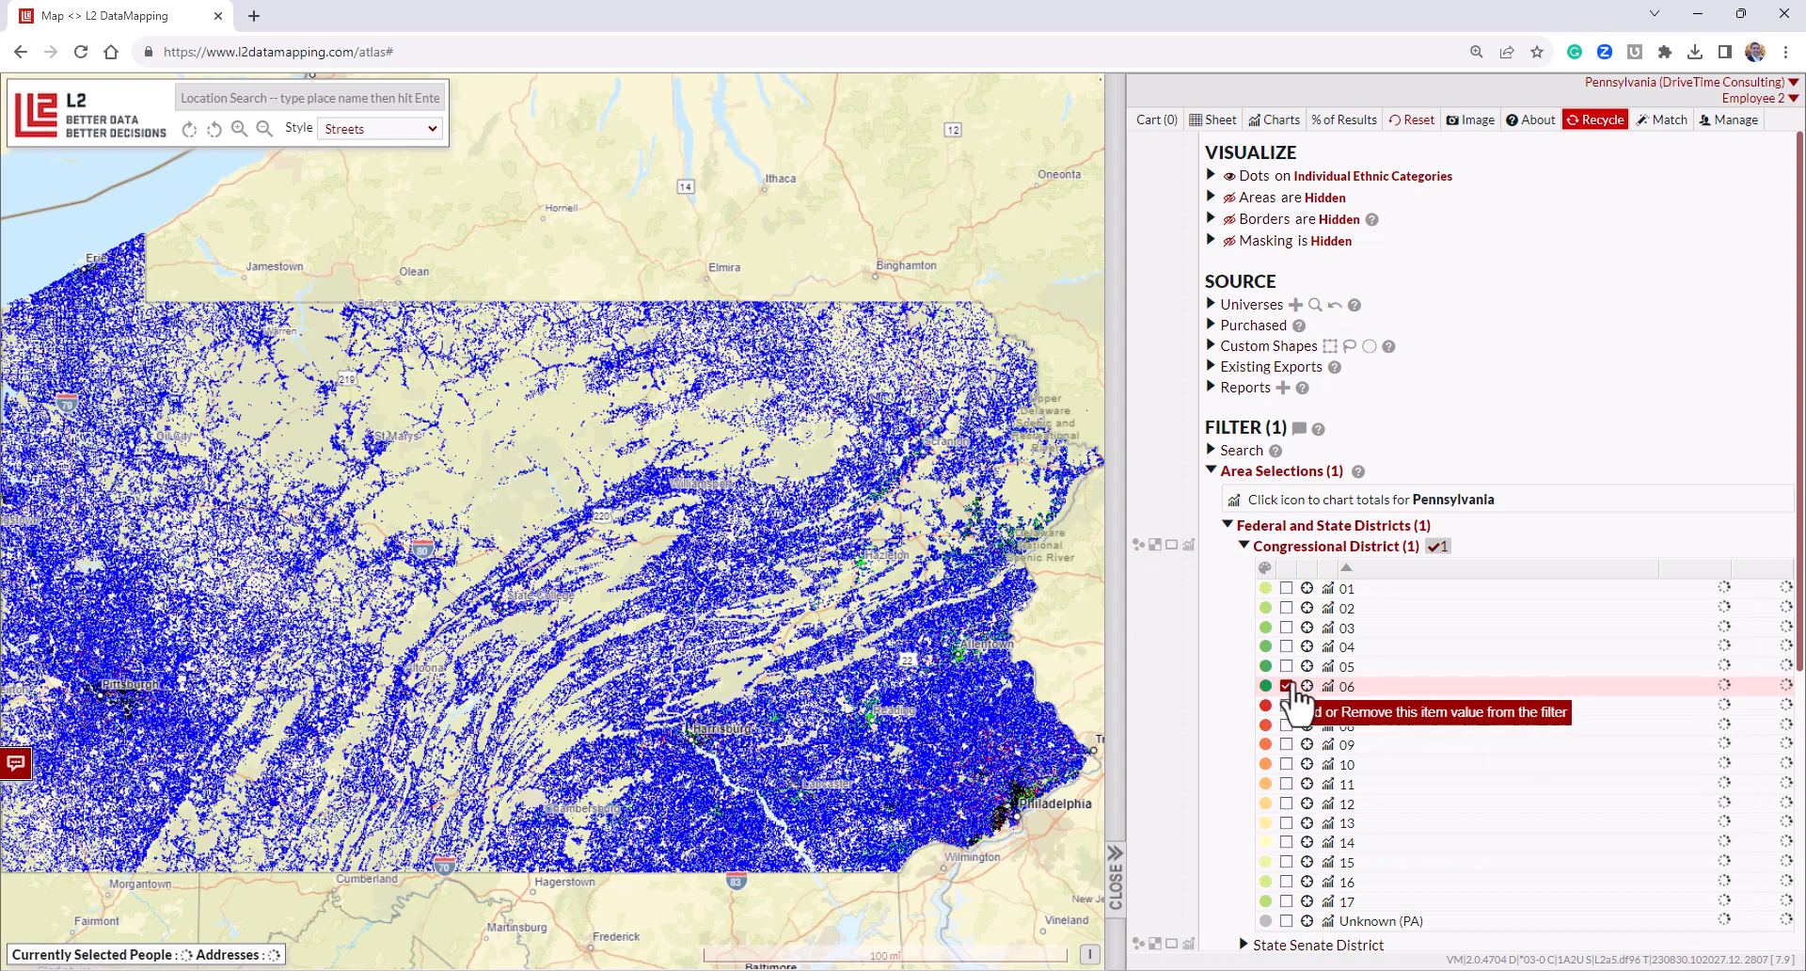
click(1244, 545)
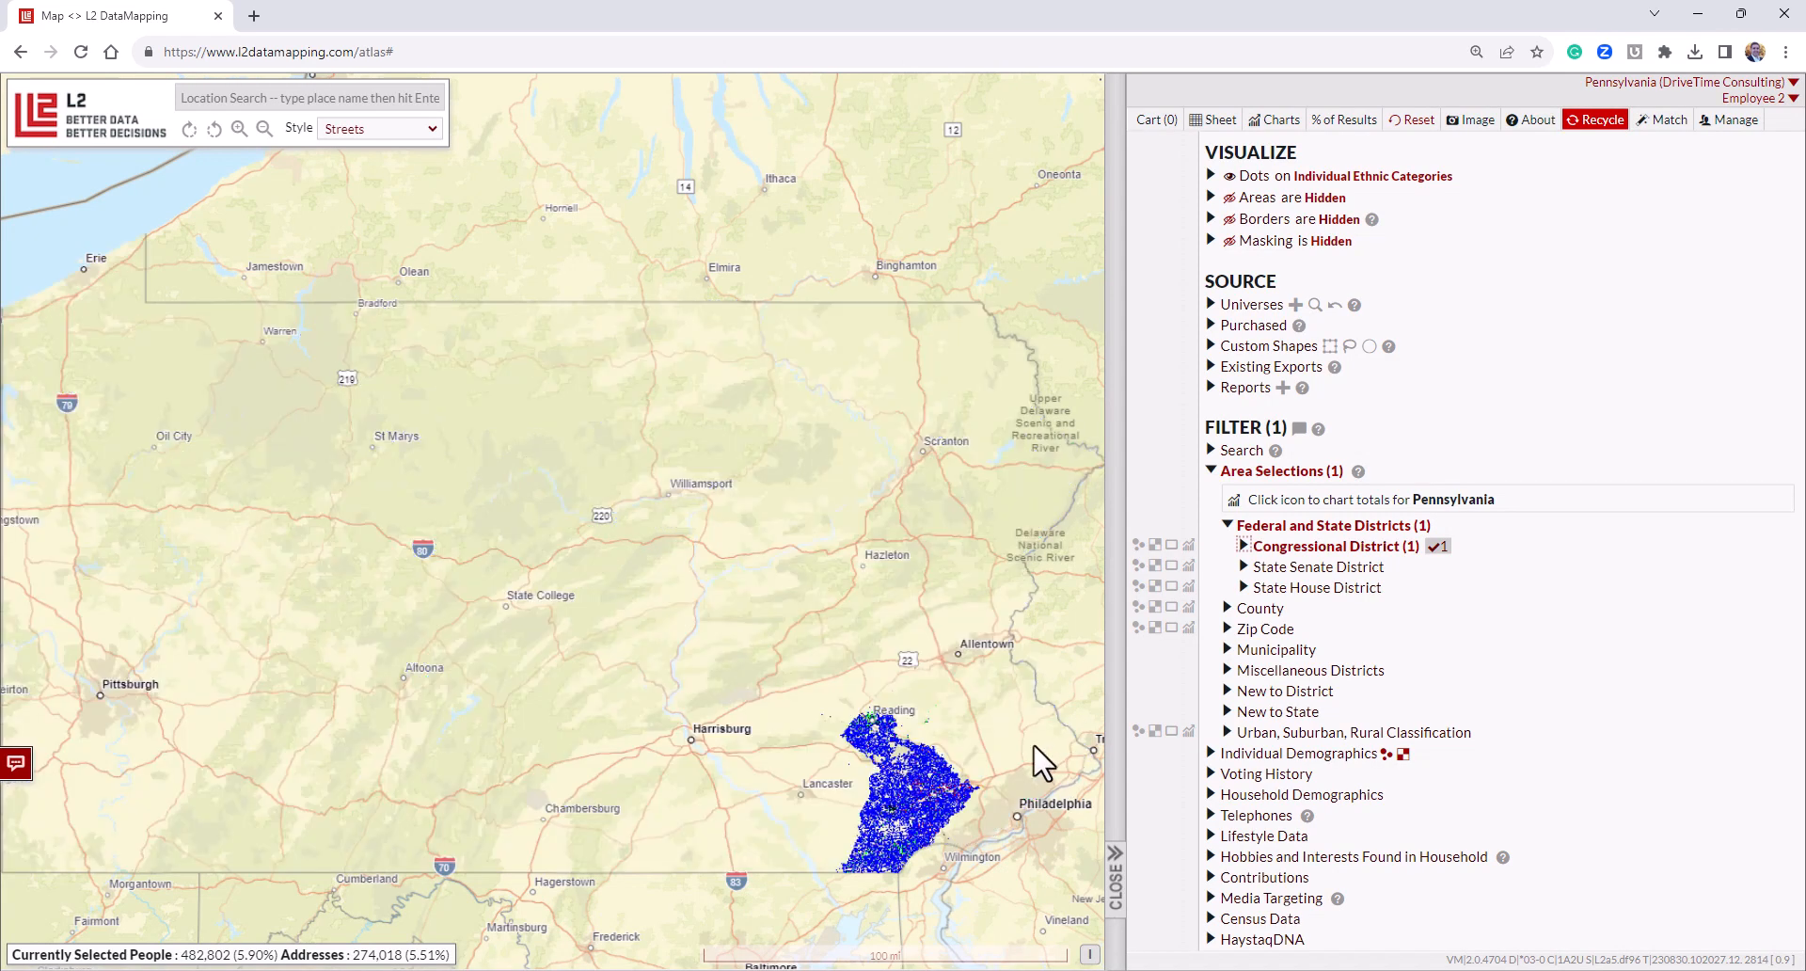
Start a new PDF report of the current selection titled CD 6, with table of contents, cover page and totals included.
scroll(964, 783, up, 5)
drag(978, 765, 784, 516)
scroll(780, 484, up, 2)
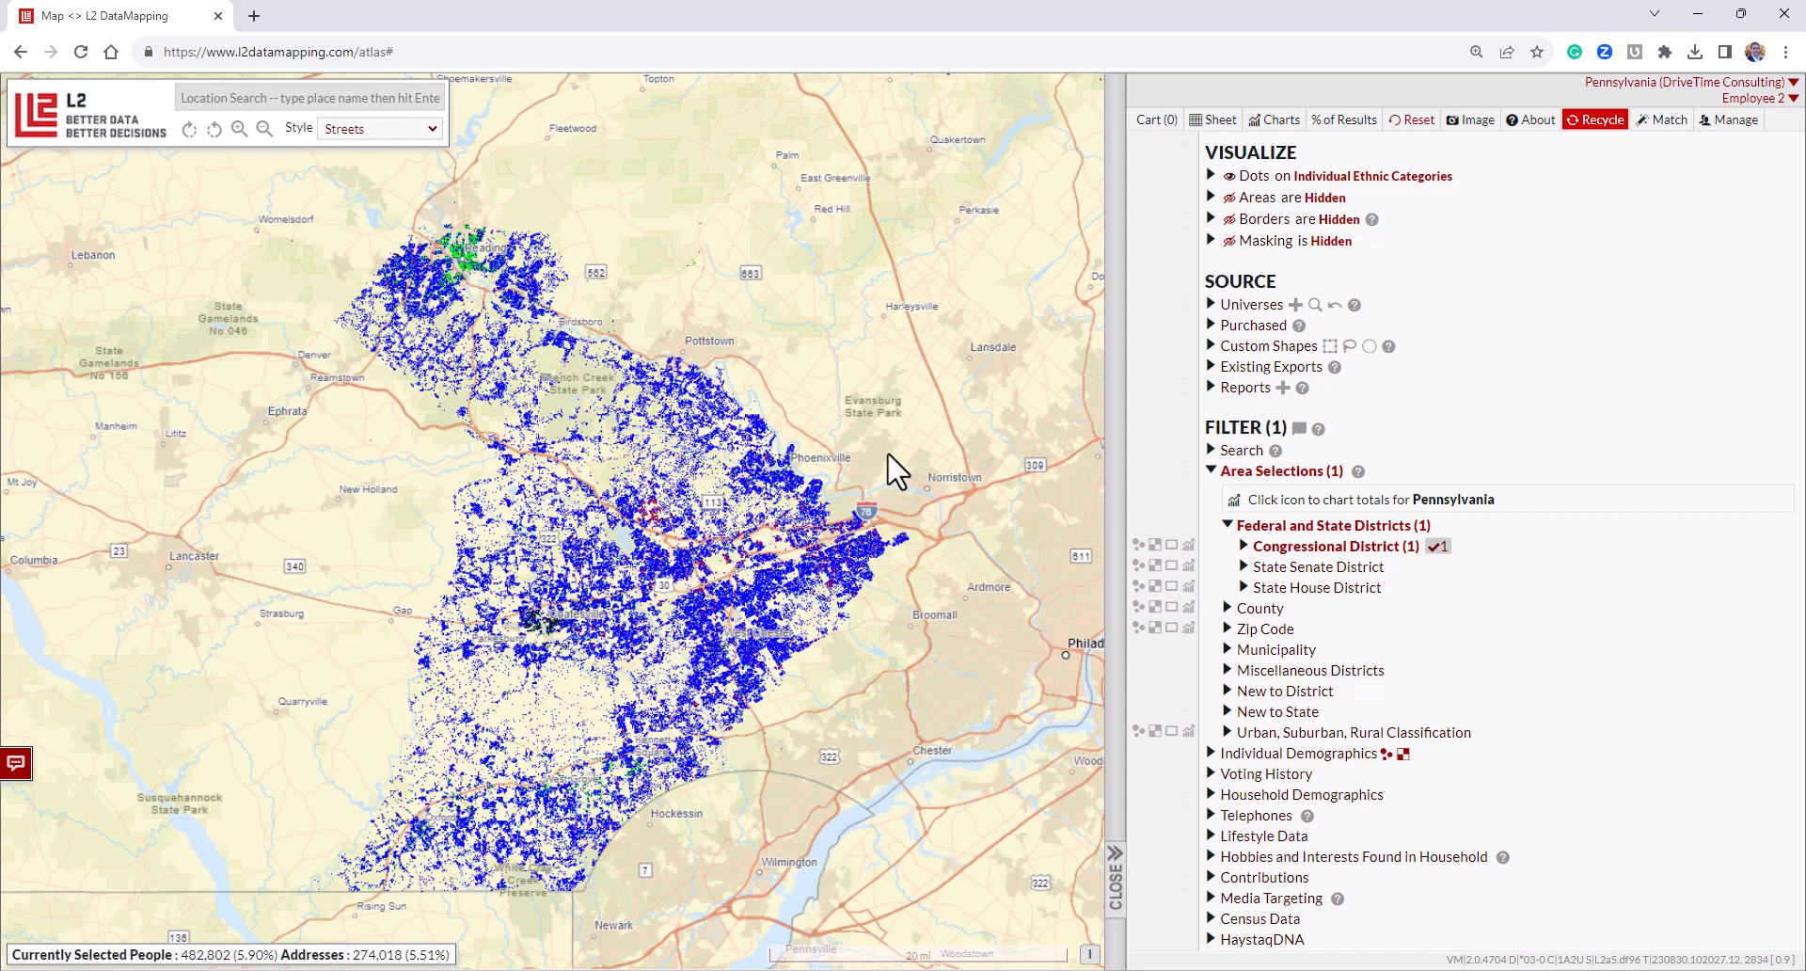
click(1211, 389)
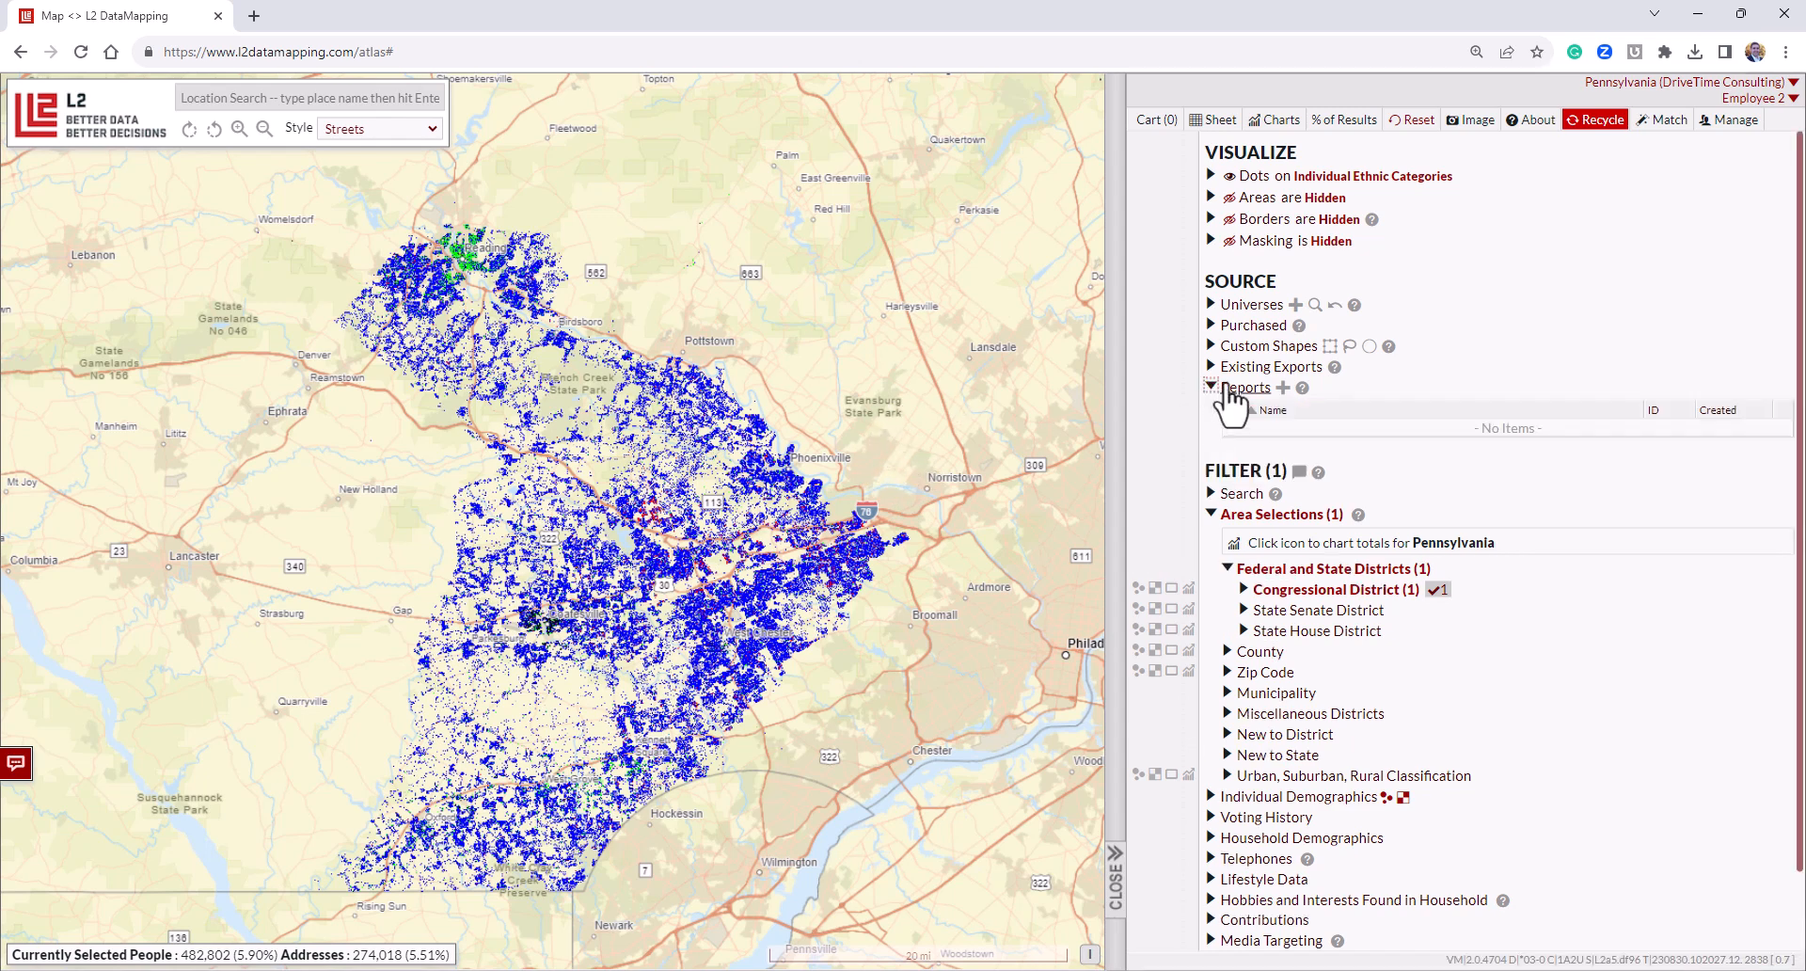
click(1283, 390)
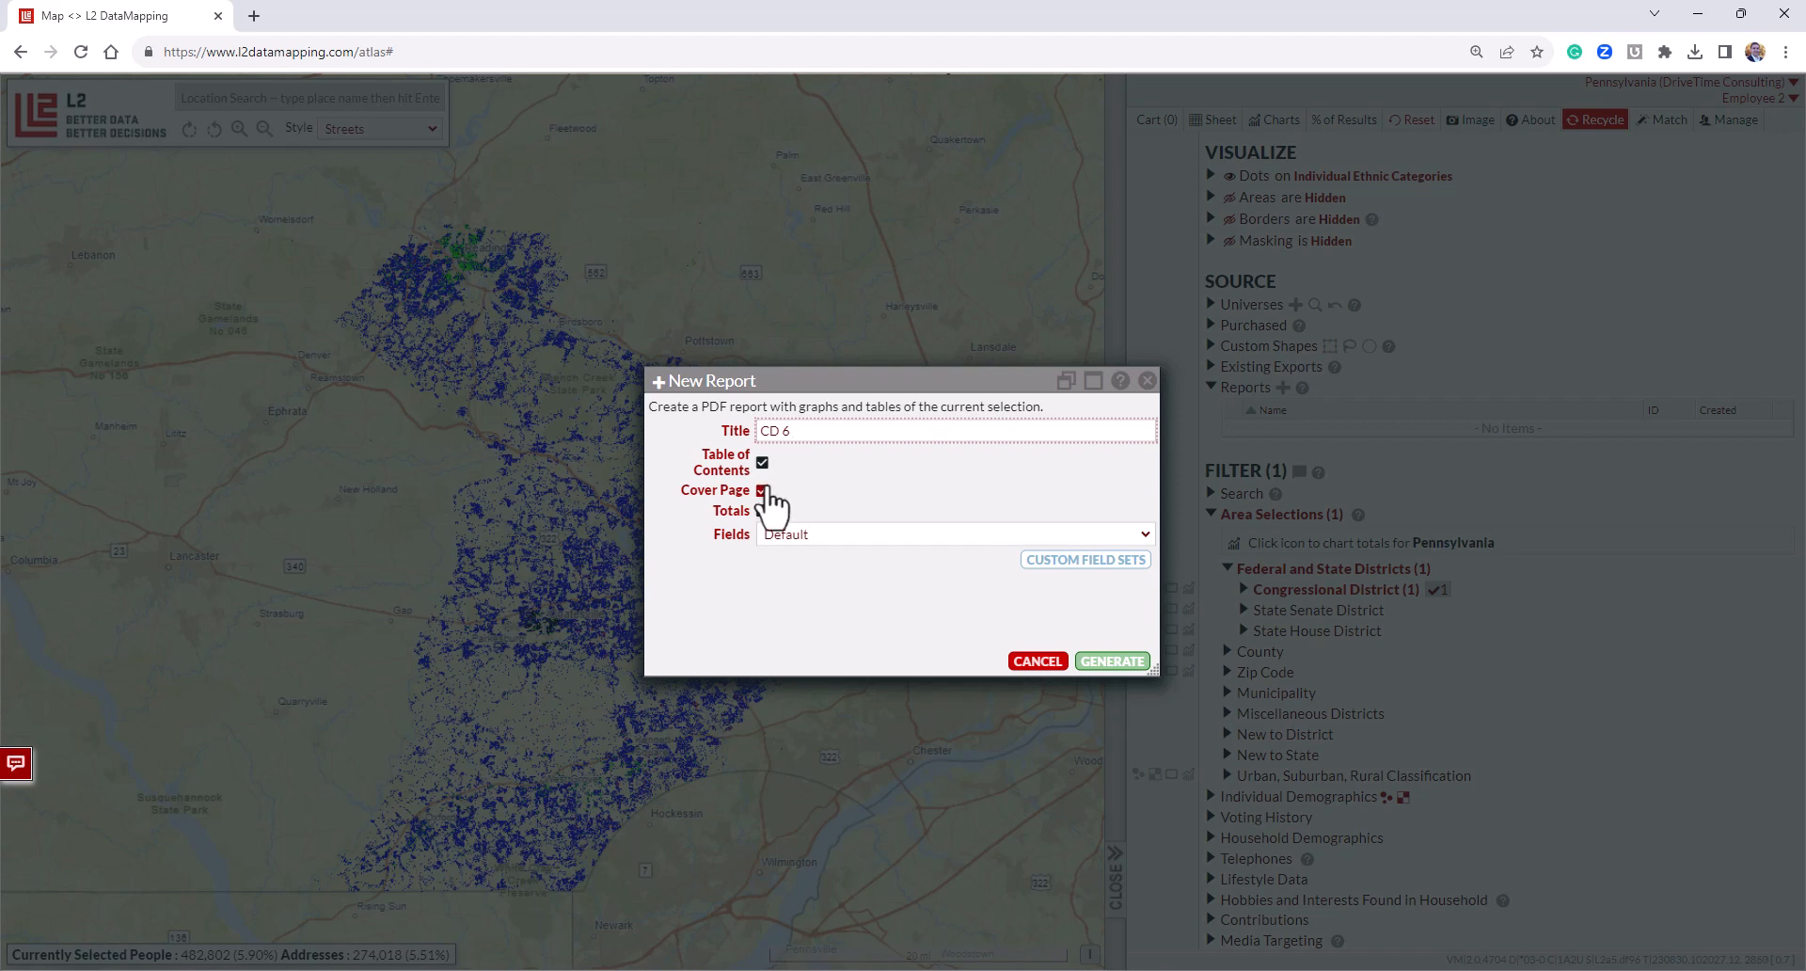
click(763, 490)
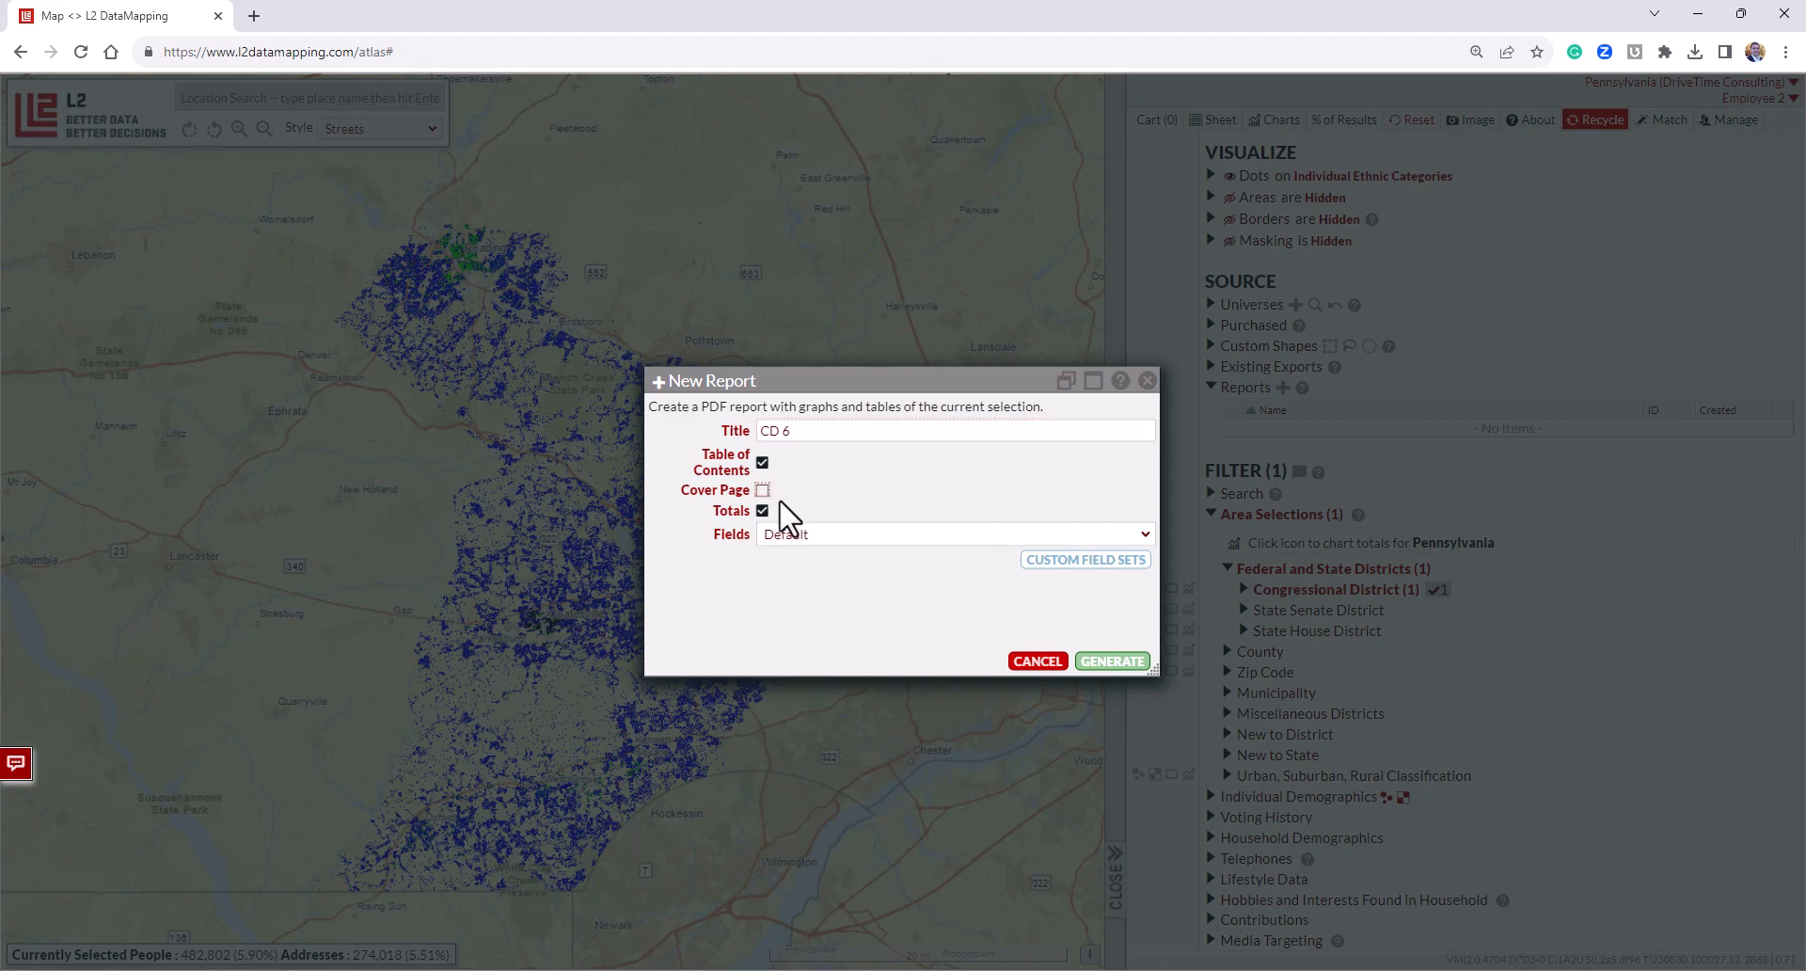
click(763, 491)
click(1037, 559)
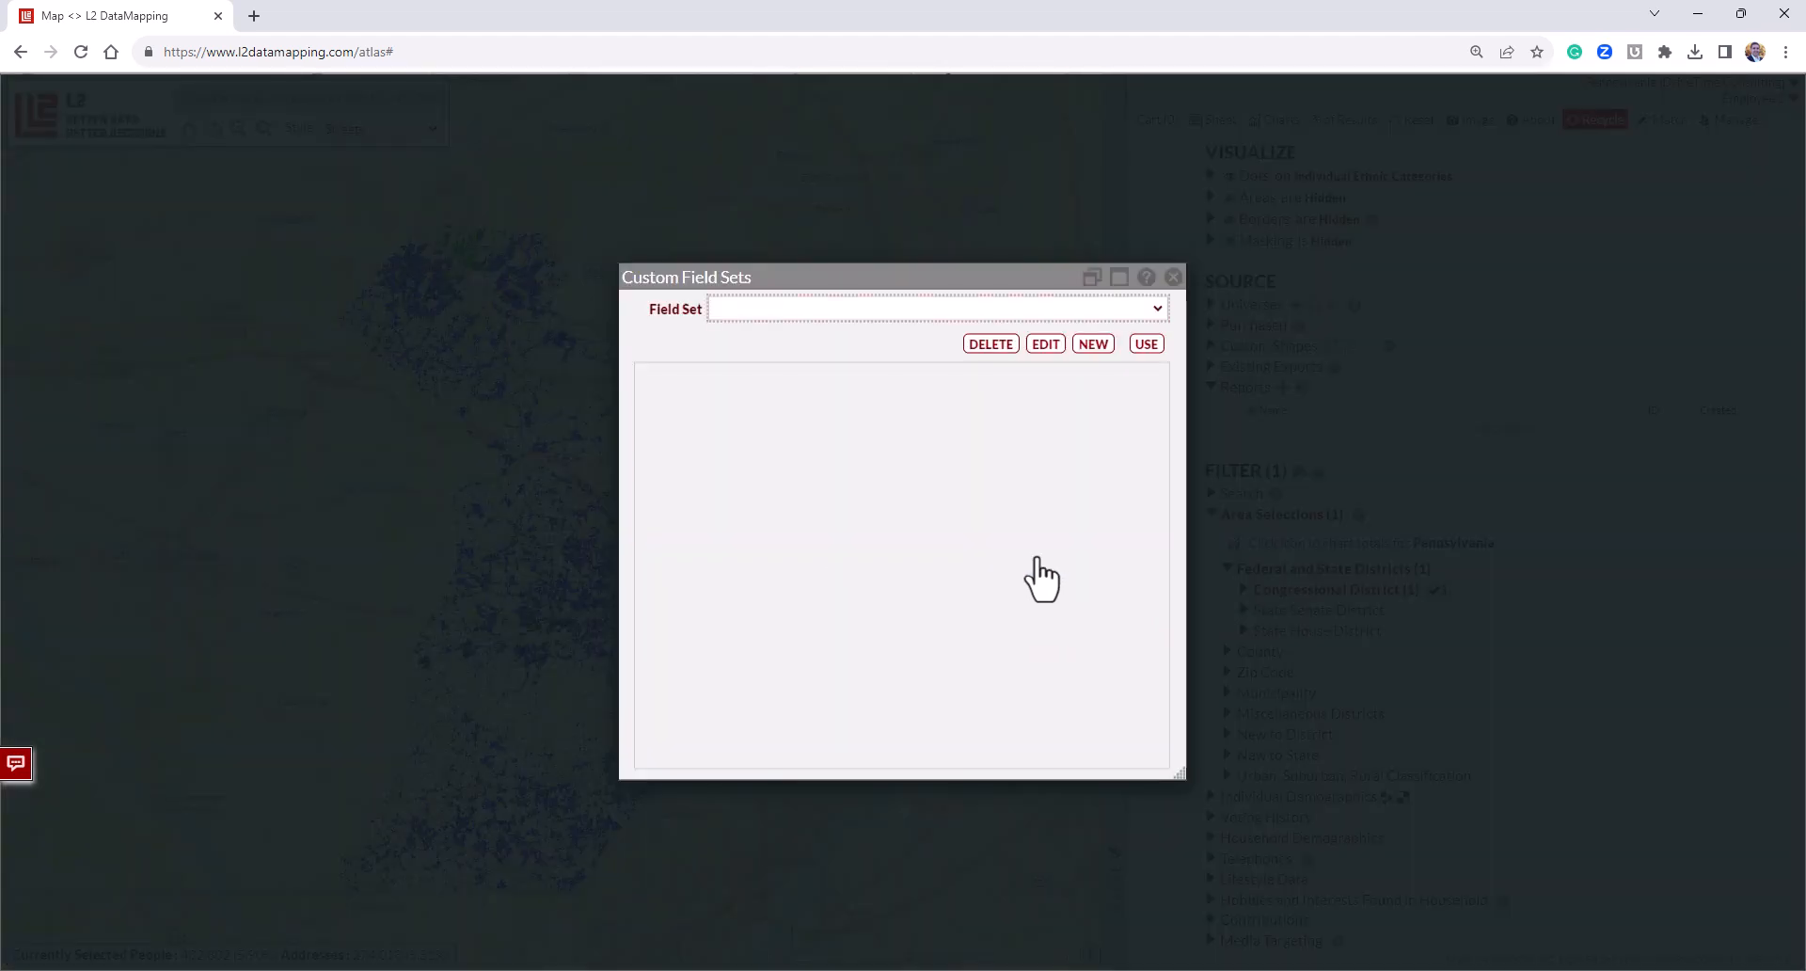
click(1093, 344)
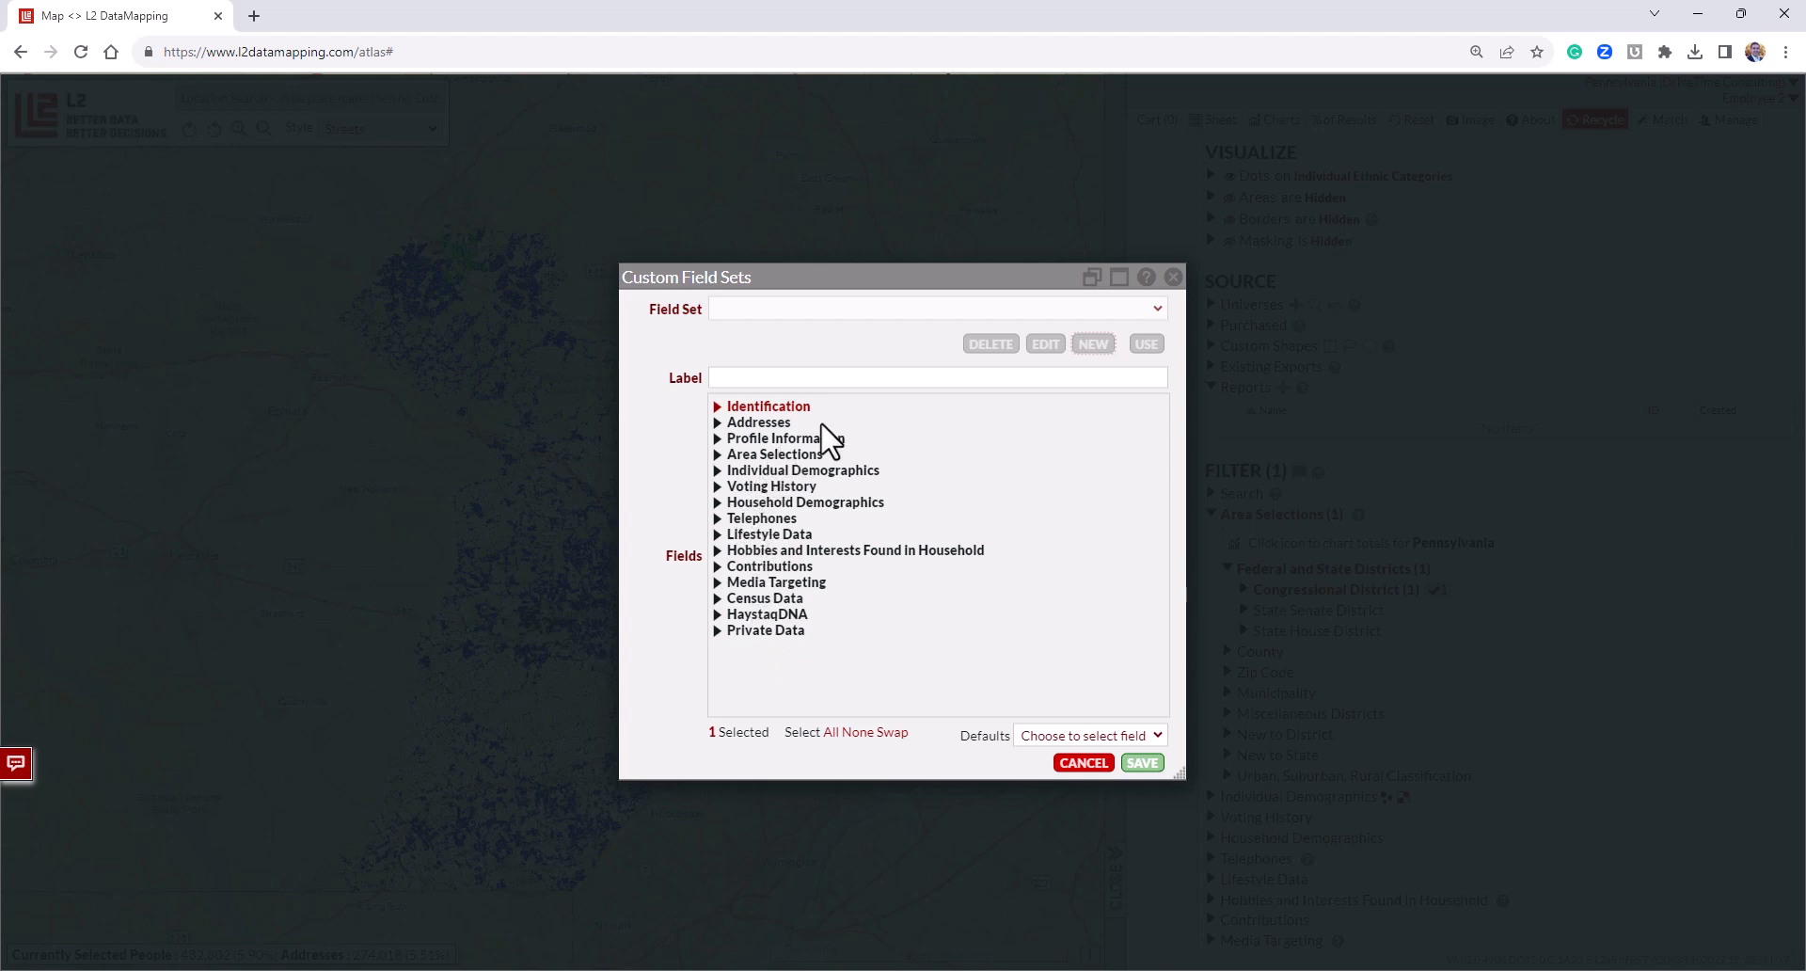
click(1083, 763)
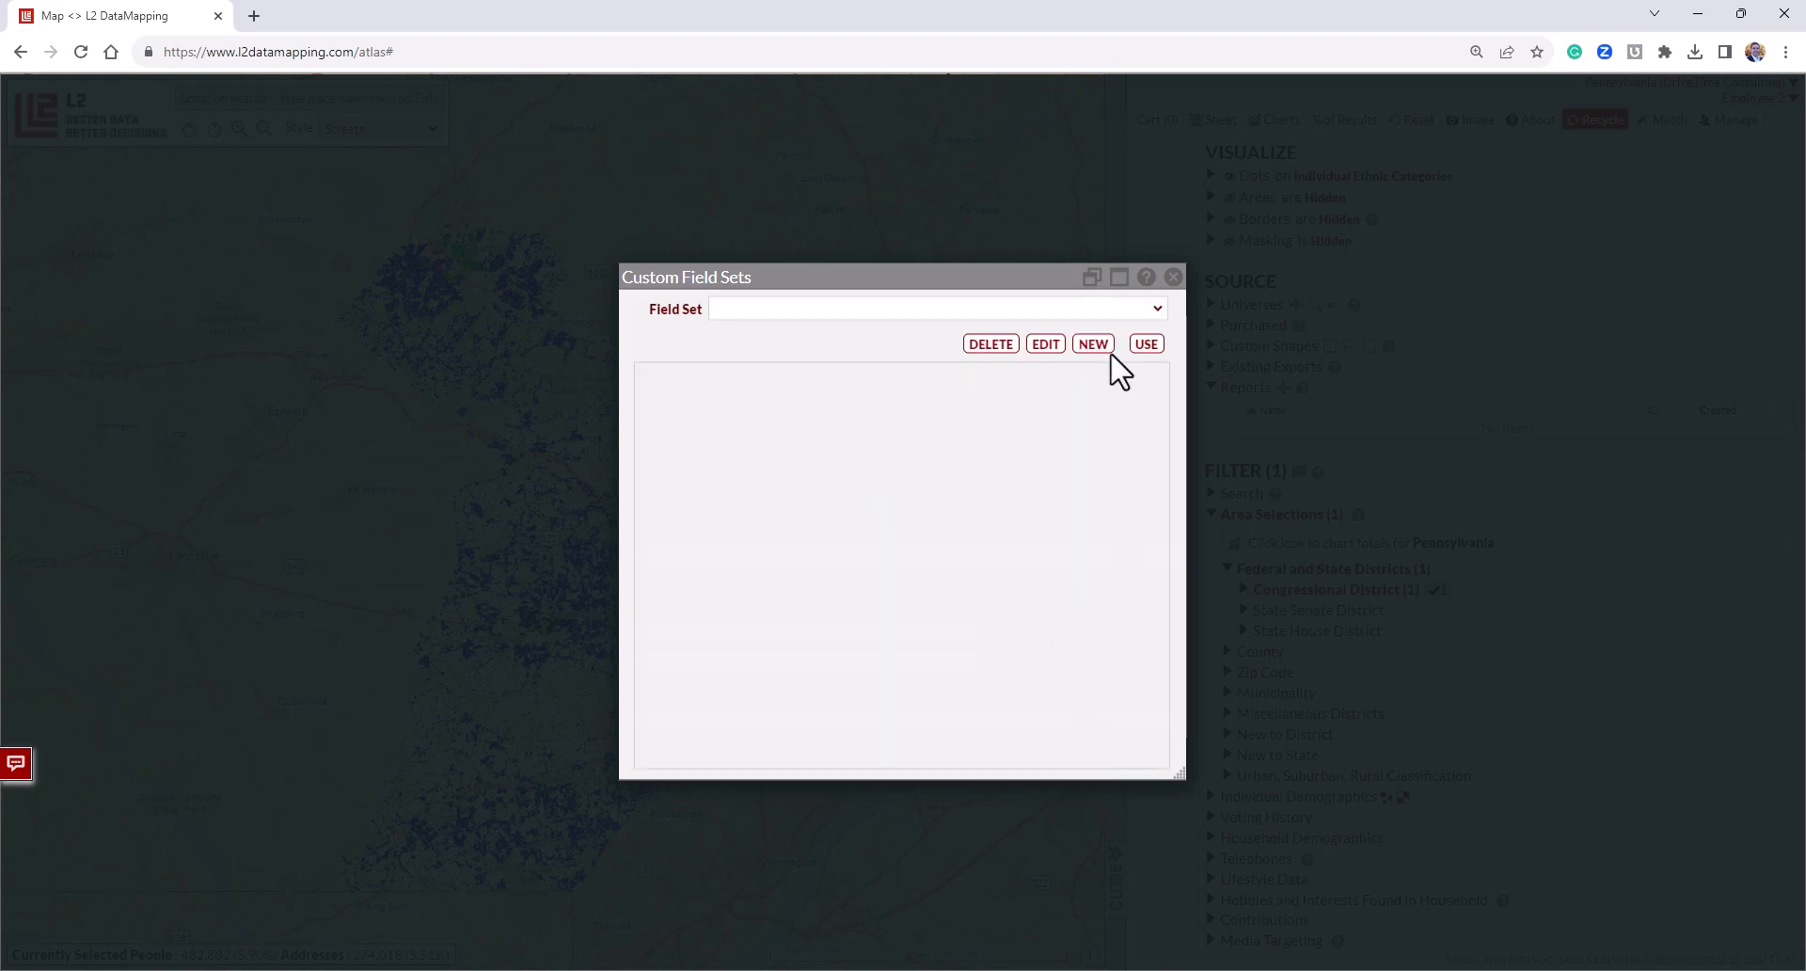
click(1173, 276)
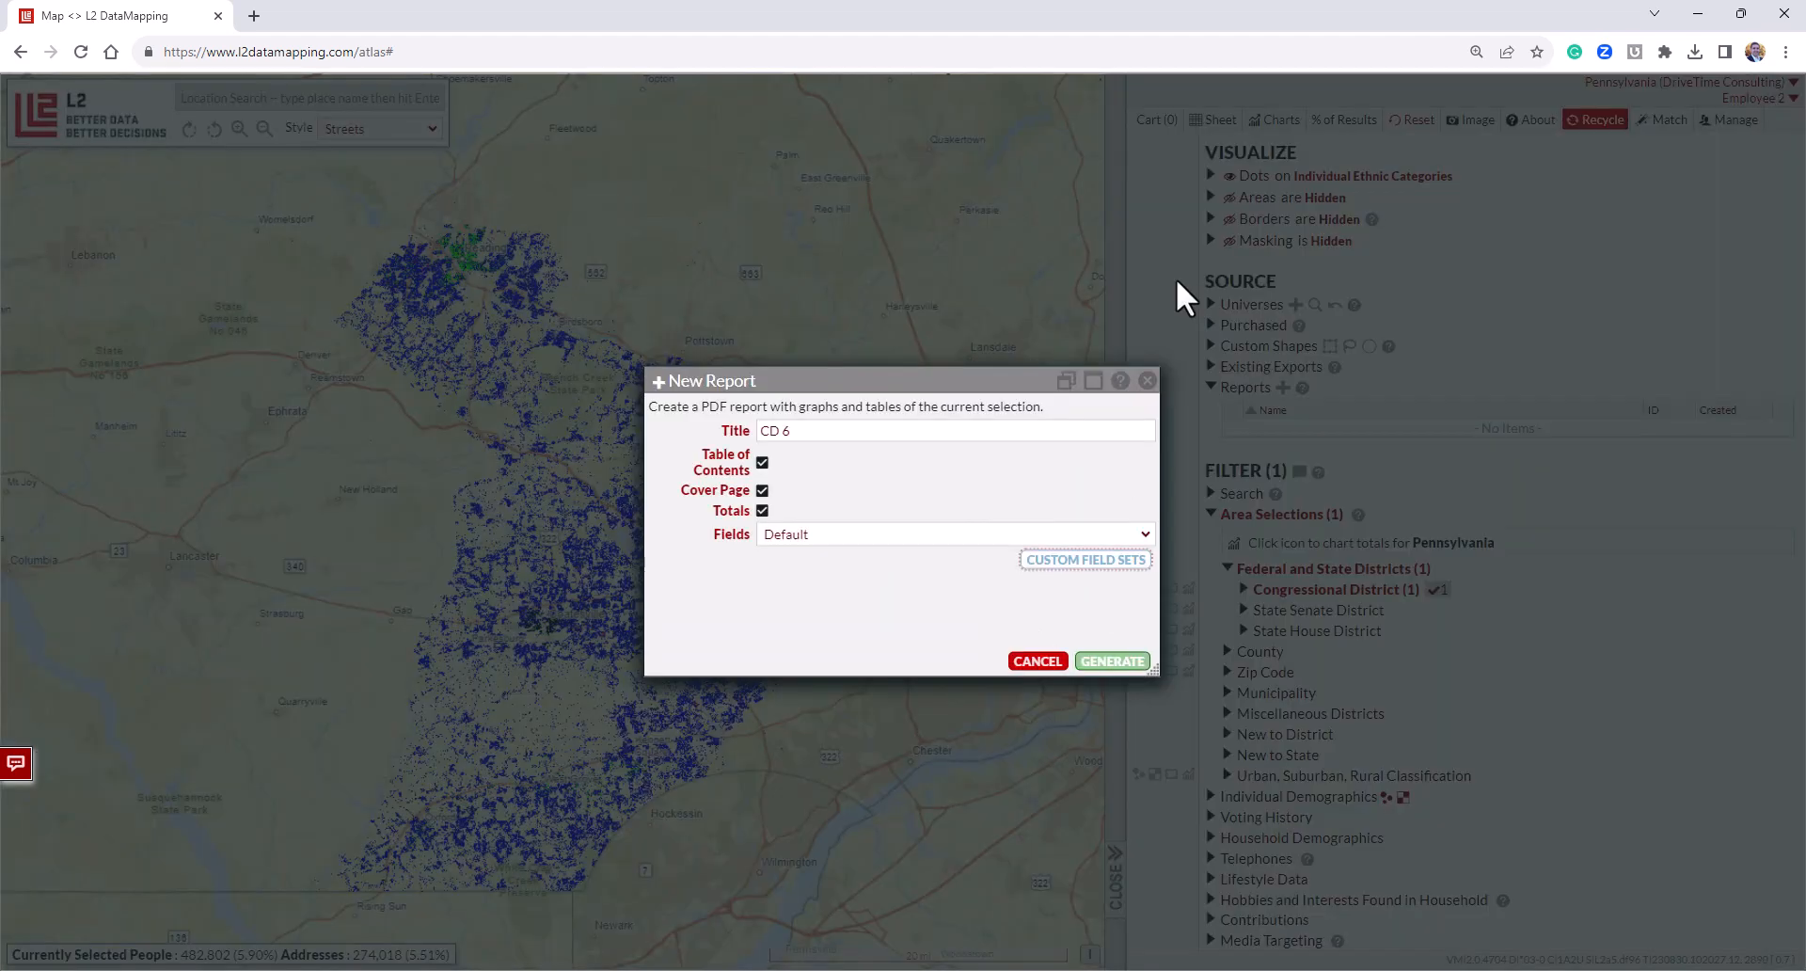
Generate the CD 6 report with the Default fields, then download and open the PDF.
click(1119, 661)
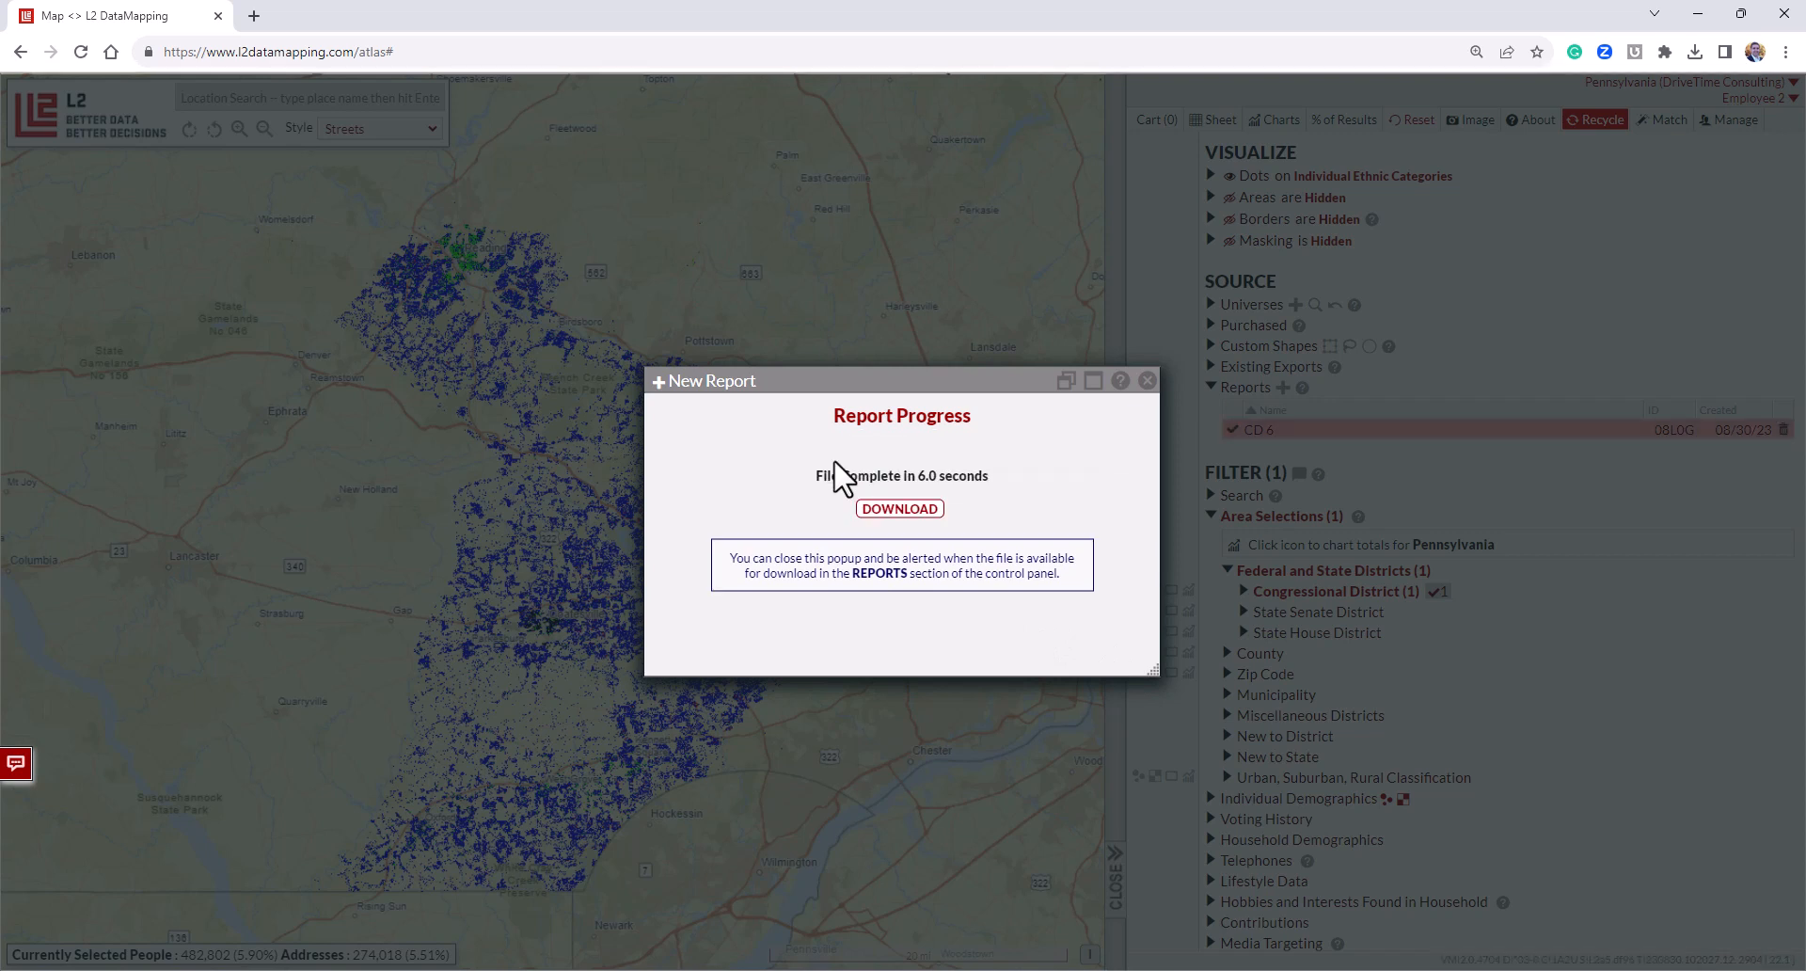
click(924, 512)
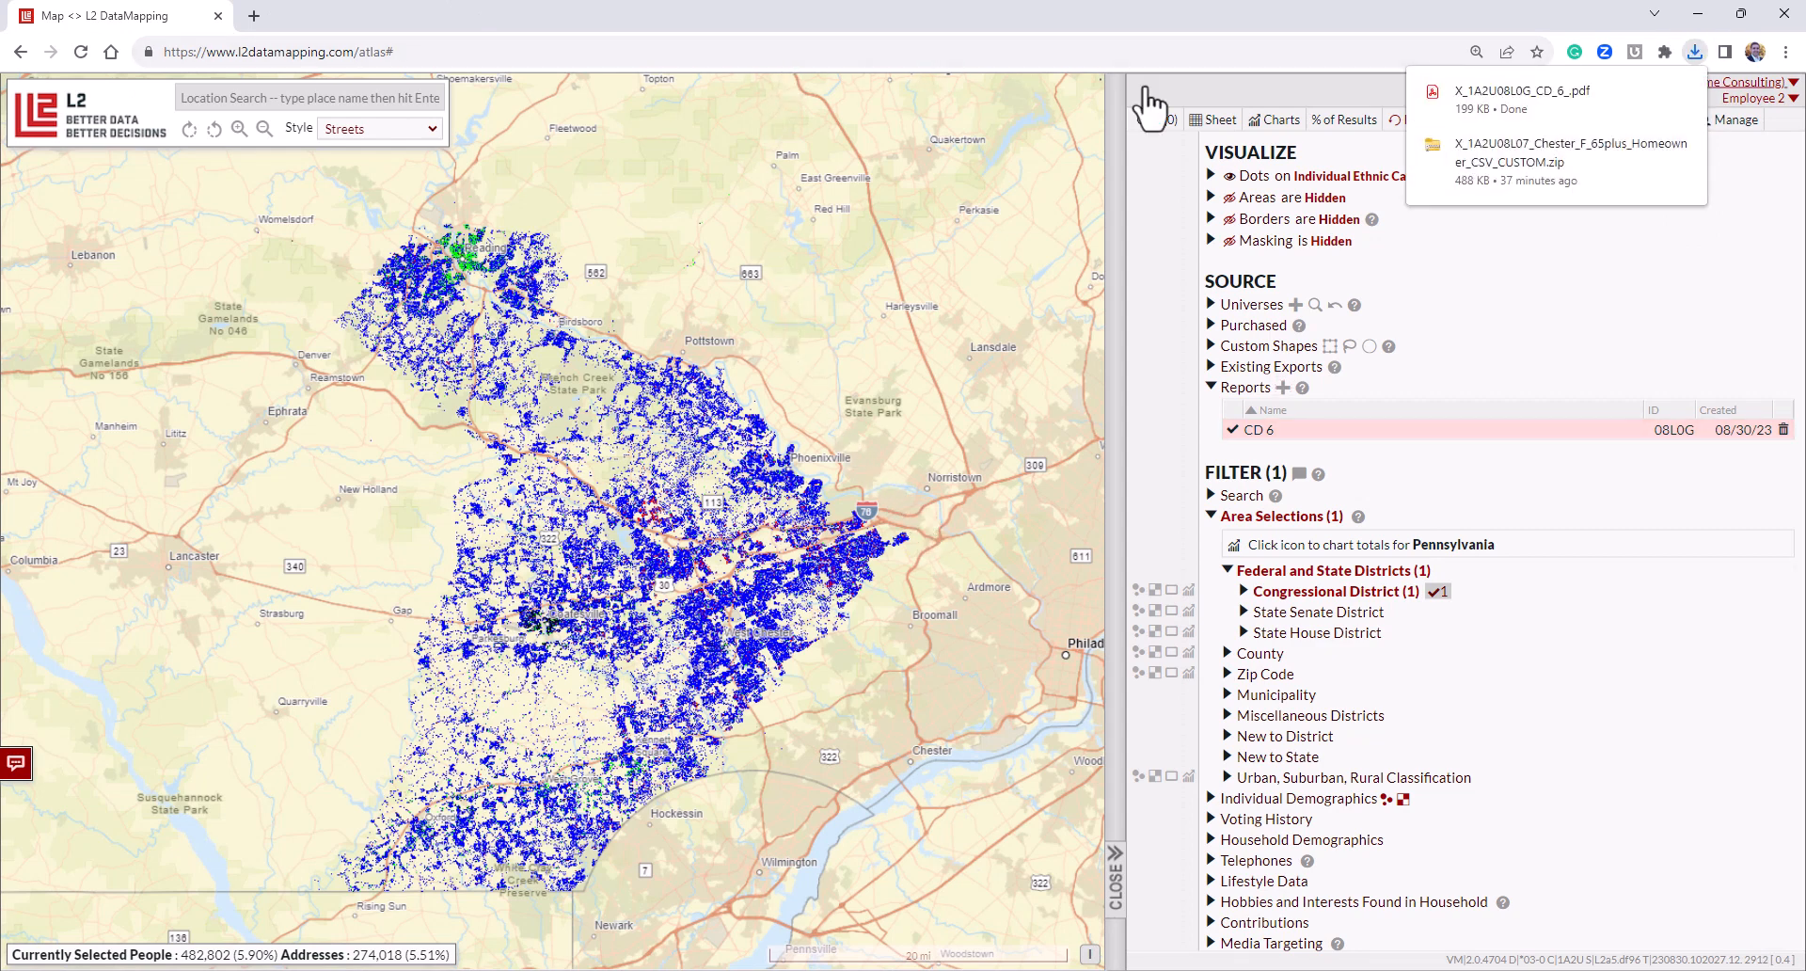
click(1560, 92)
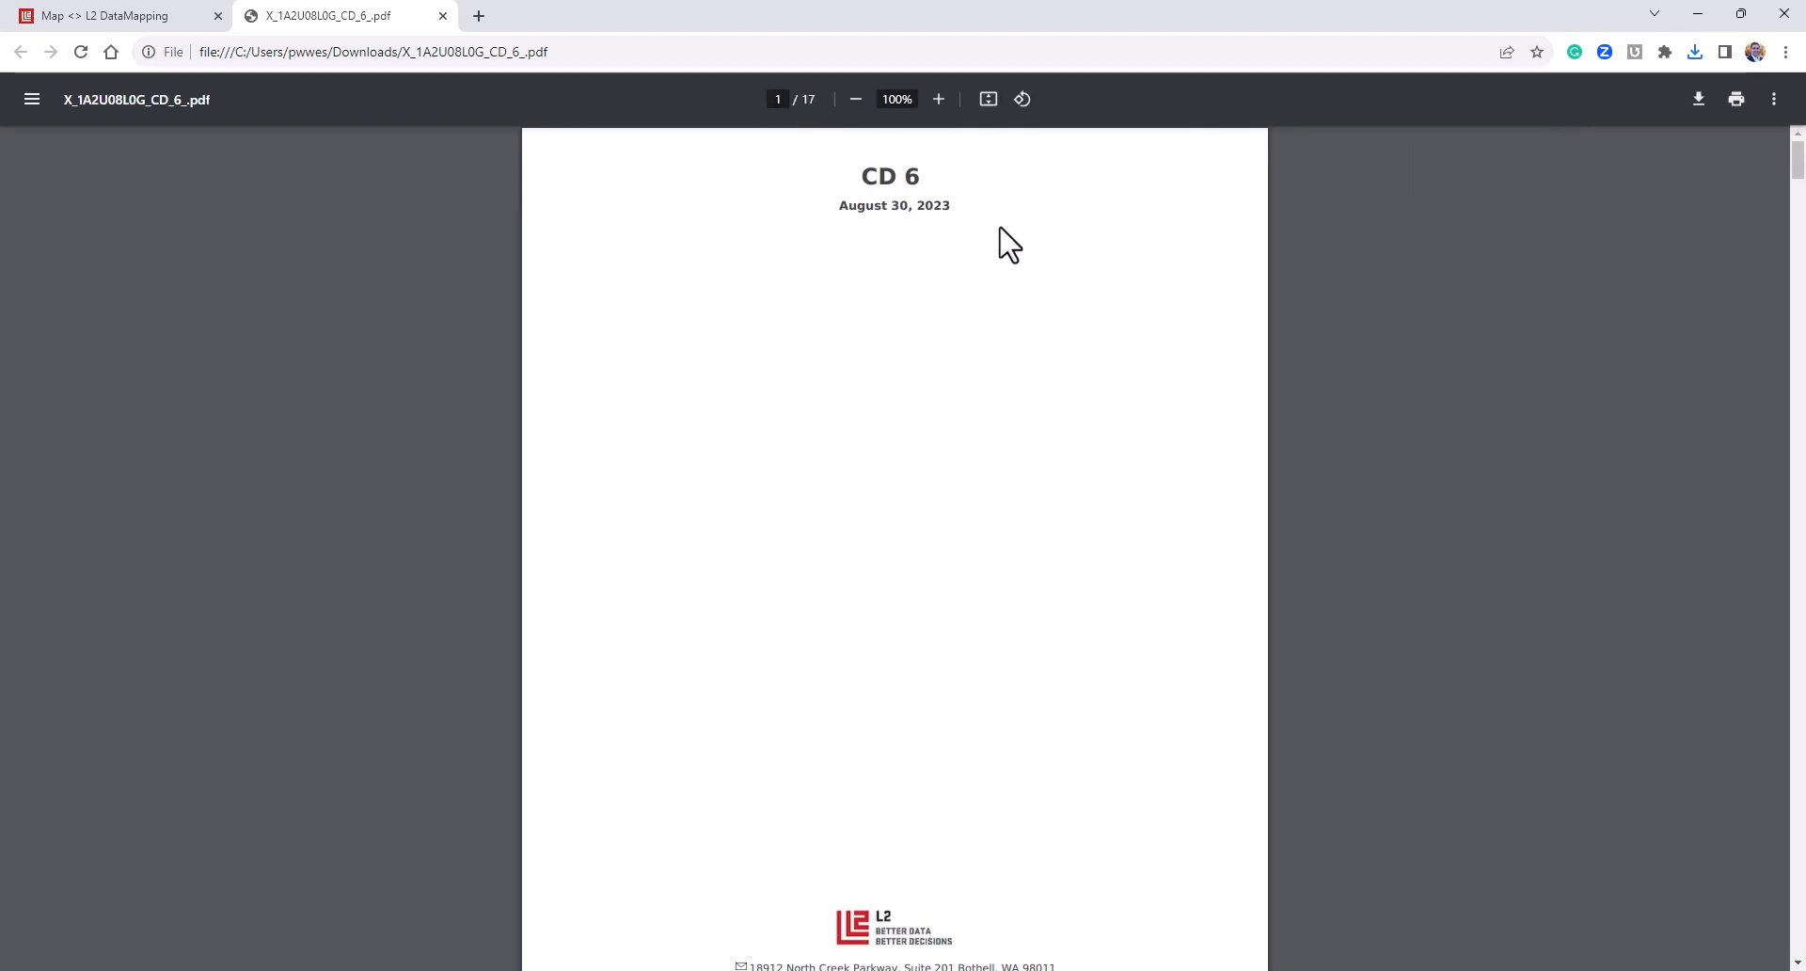
Review the CD 6 report's cover page, table of contents, totals, household voter count and presence of children sections.
scroll(996, 282, down, 4)
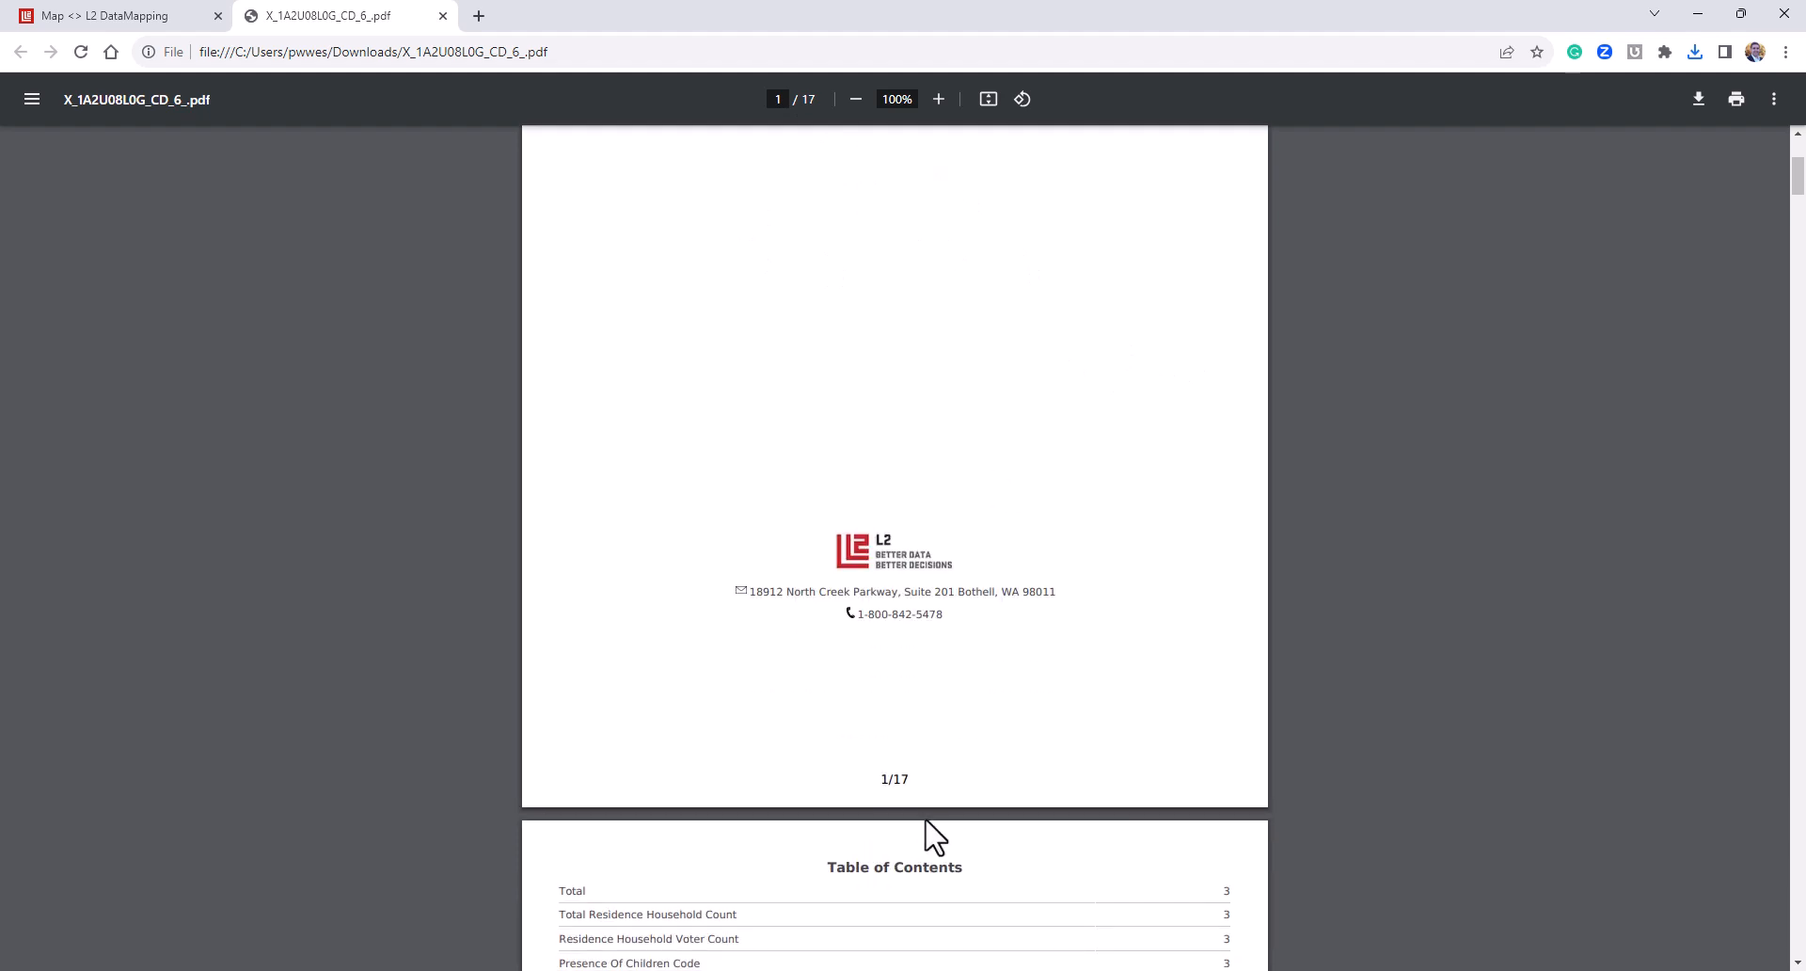
scroll(931, 827, down, 2)
scroll(991, 620, down, 5)
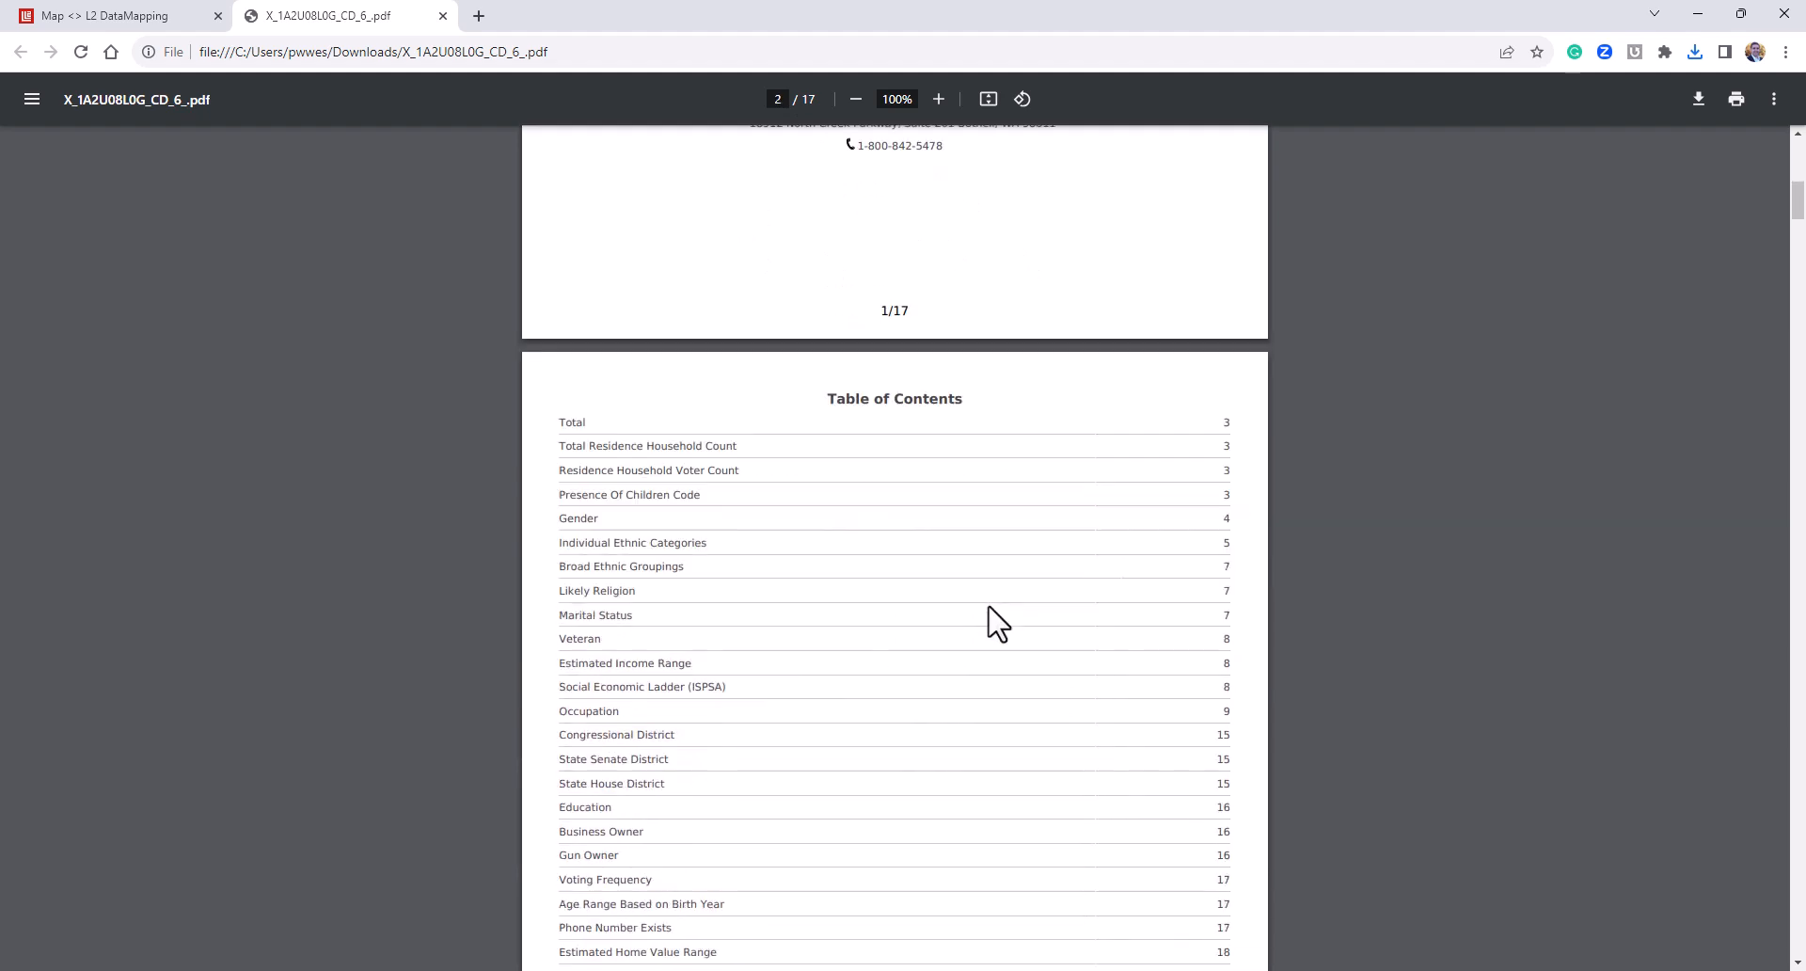
scroll(1011, 630, down, 10)
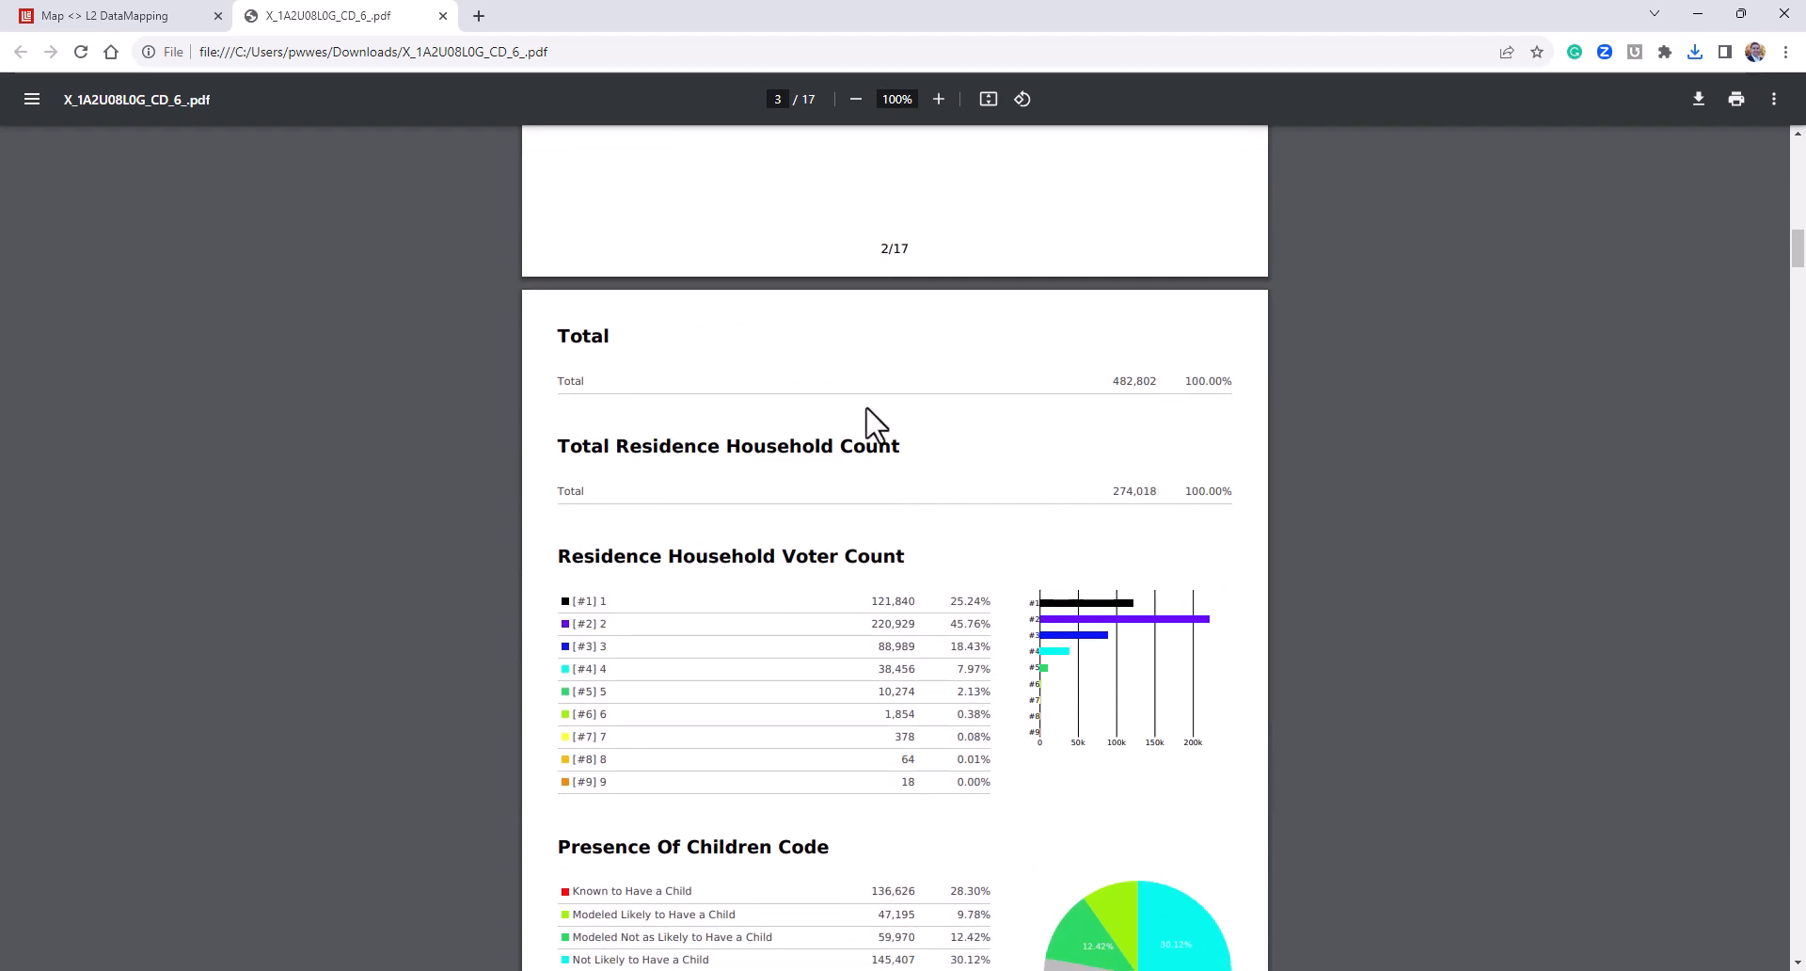
scroll(1100, 400, down, 1)
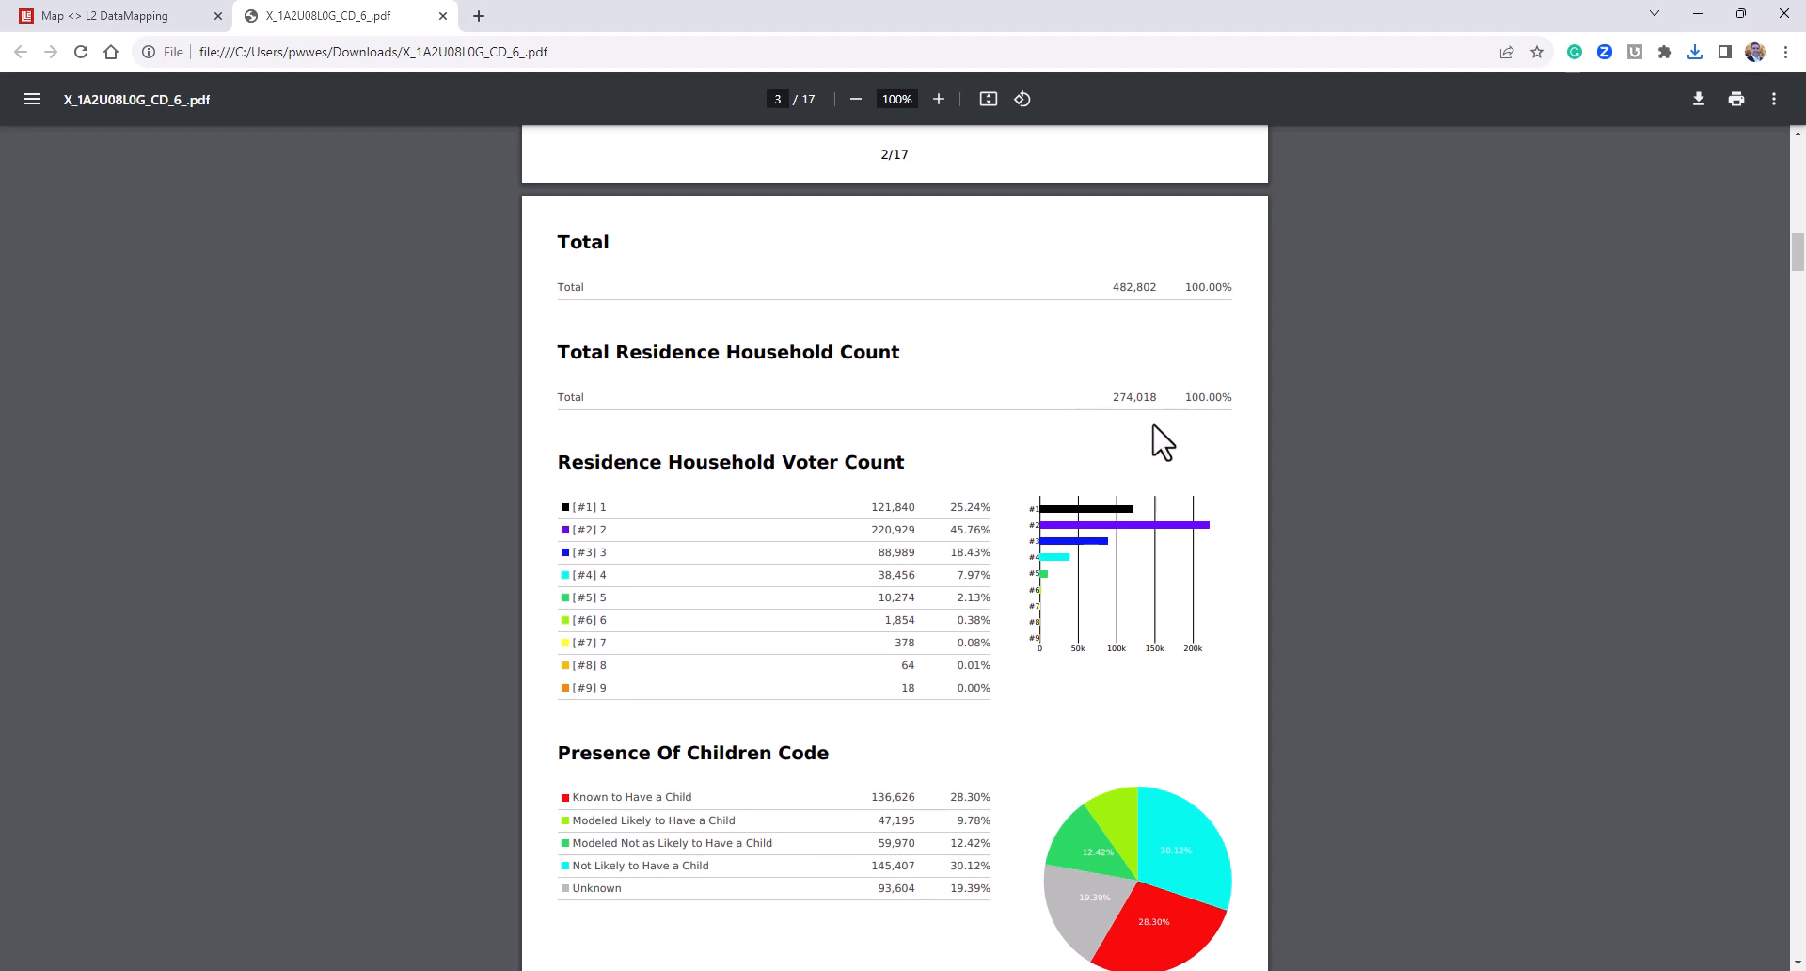
scroll(1140, 431, down, 2)
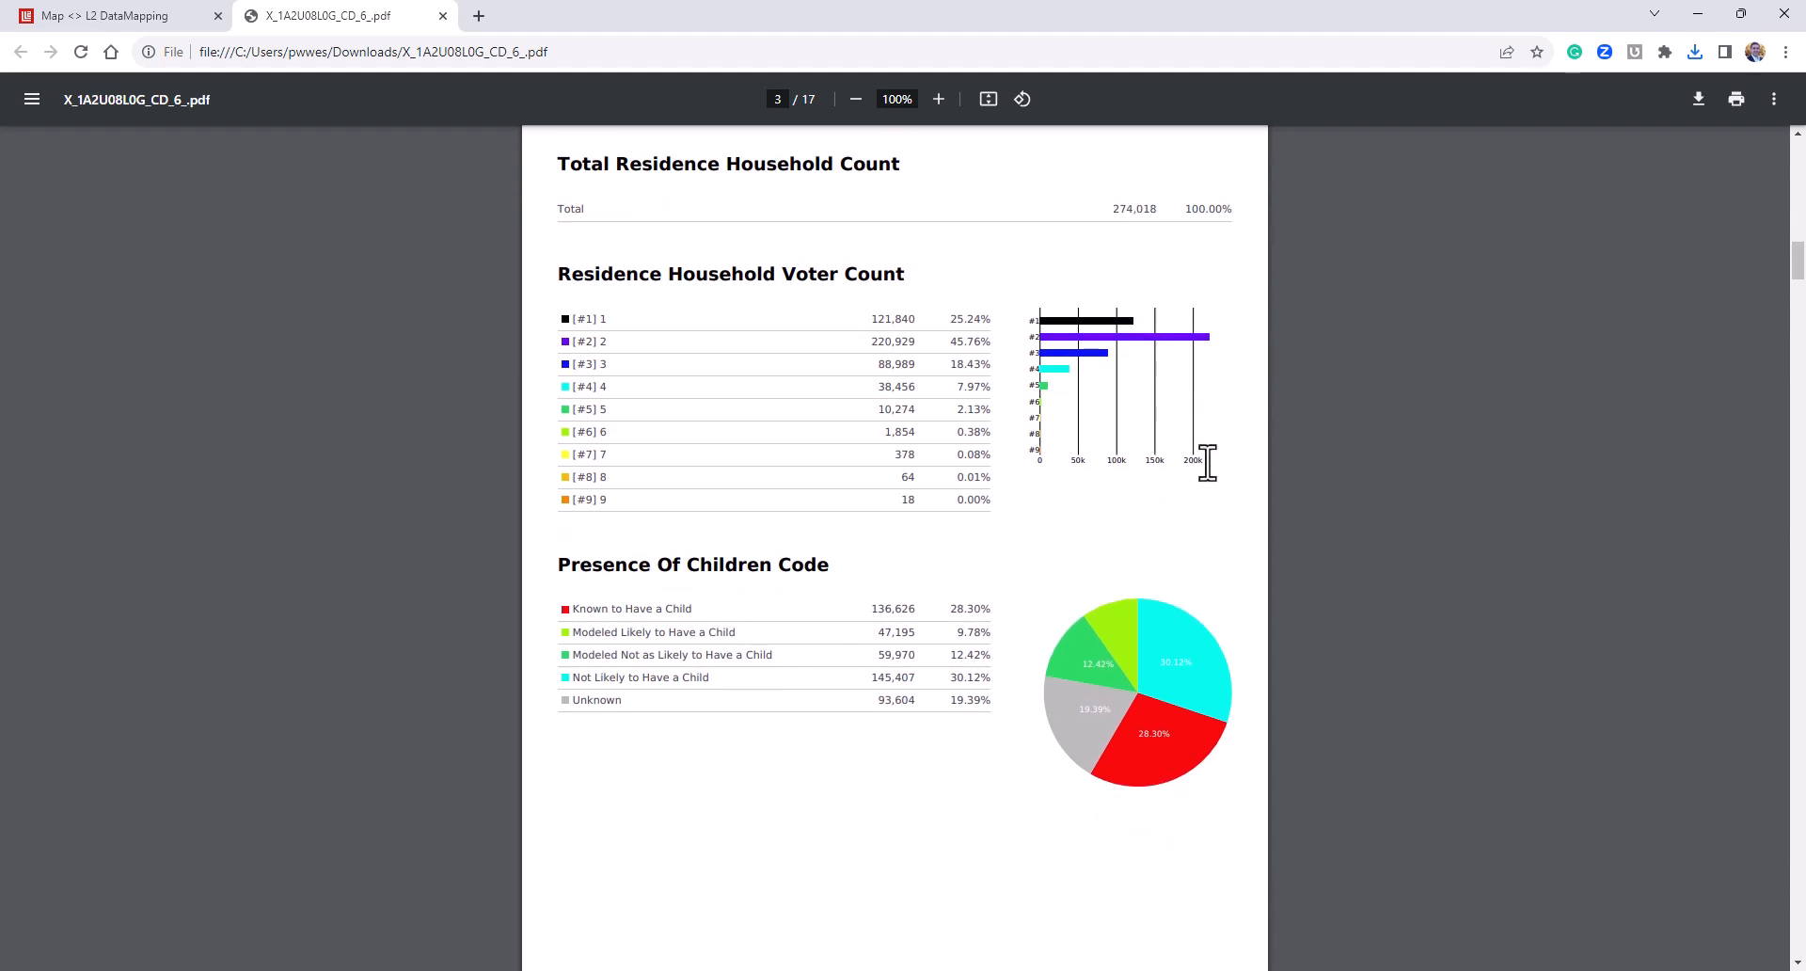
scroll(1207, 461, down, 2)
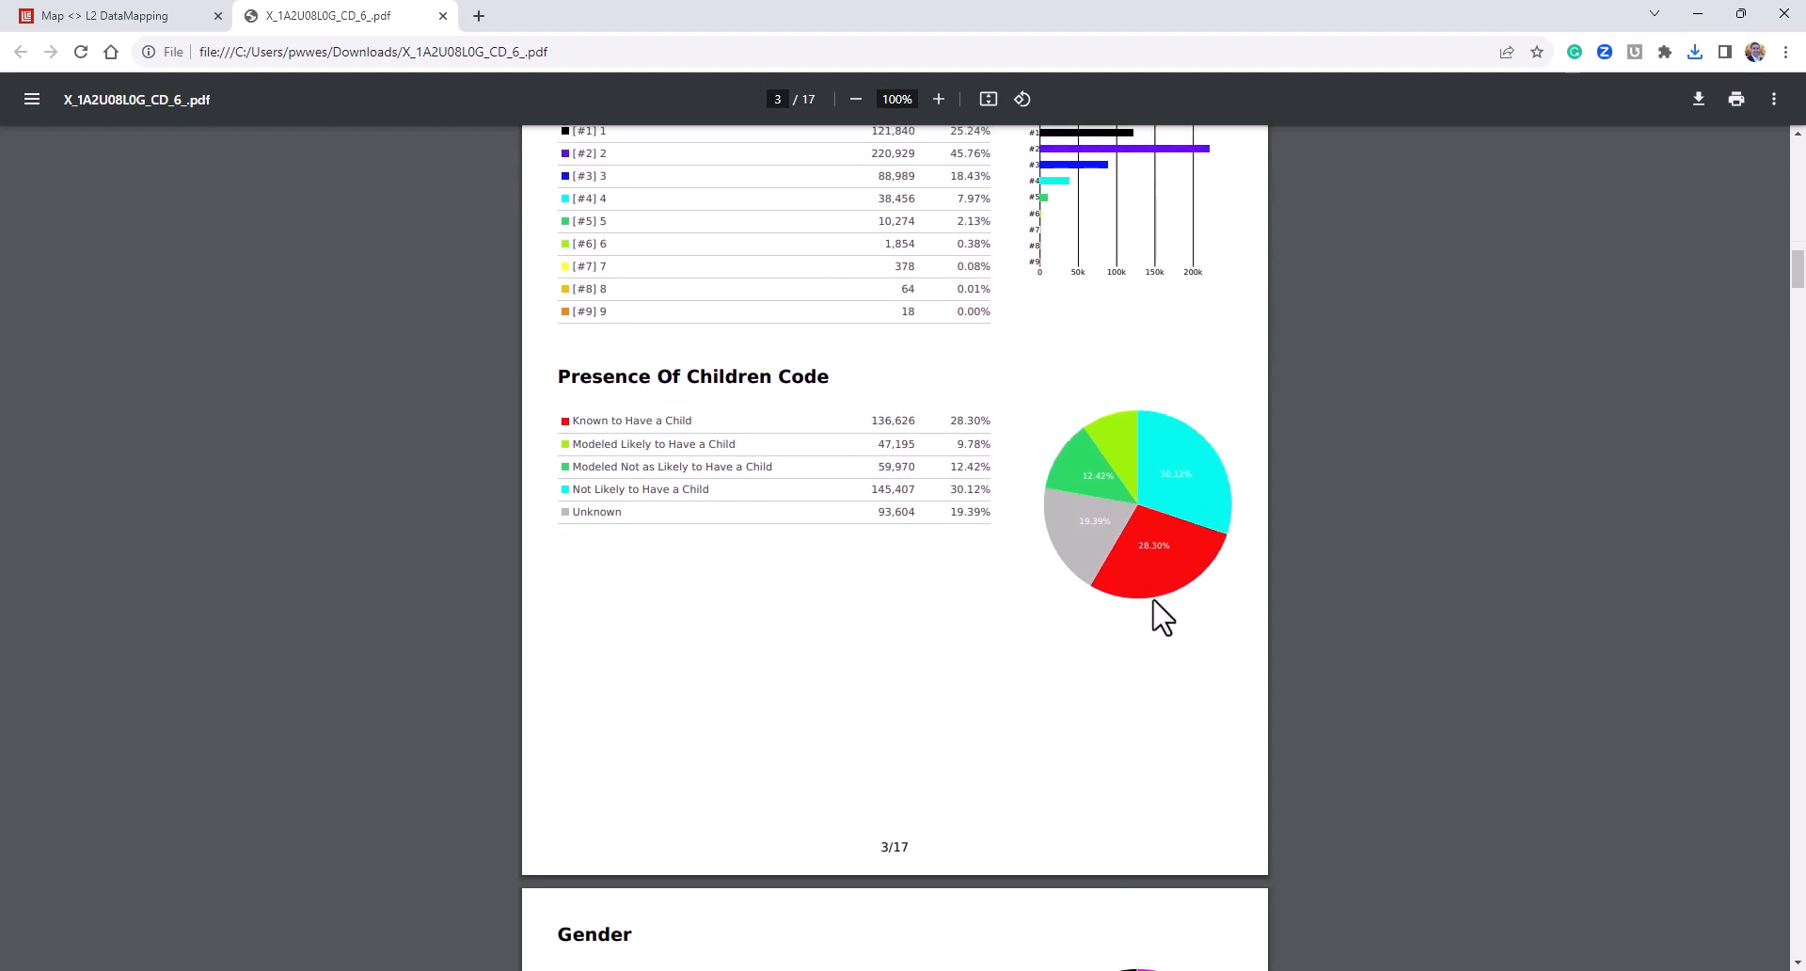
Review the report's gender, individual ethnic categories, broad ethnic groupings, likely religion and marital status sections.
scroll(1163, 618, down, 6)
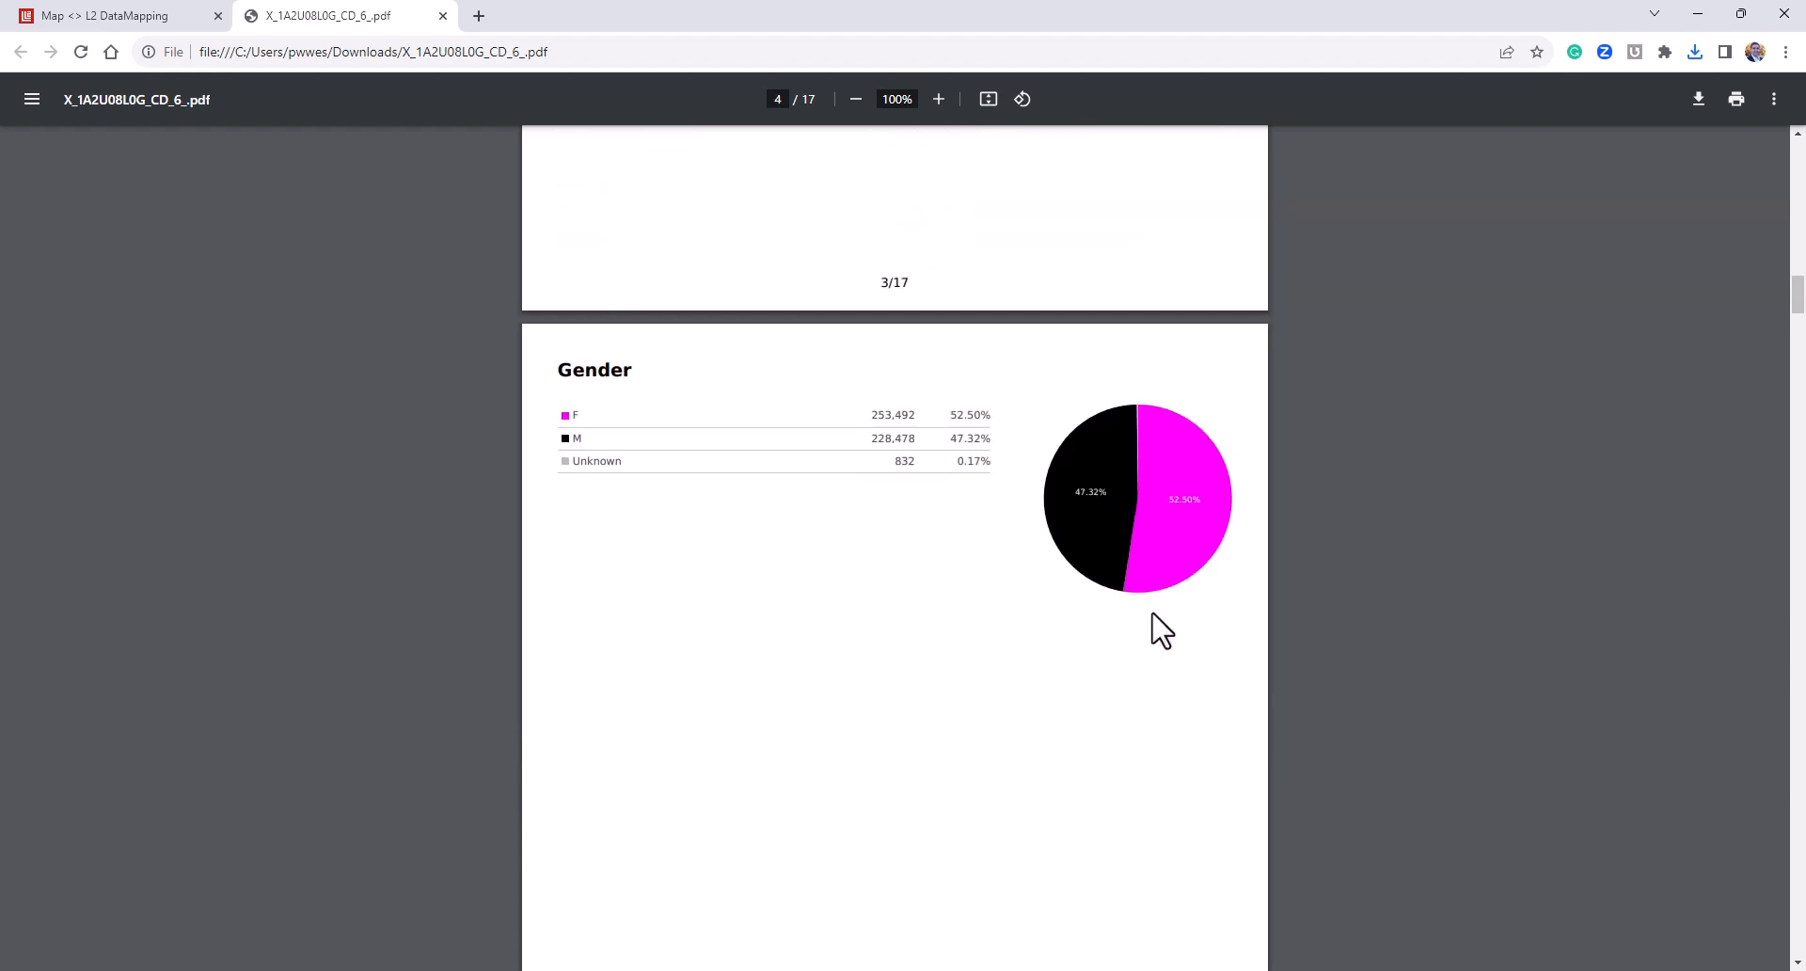
scroll(1153, 616, down, 12)
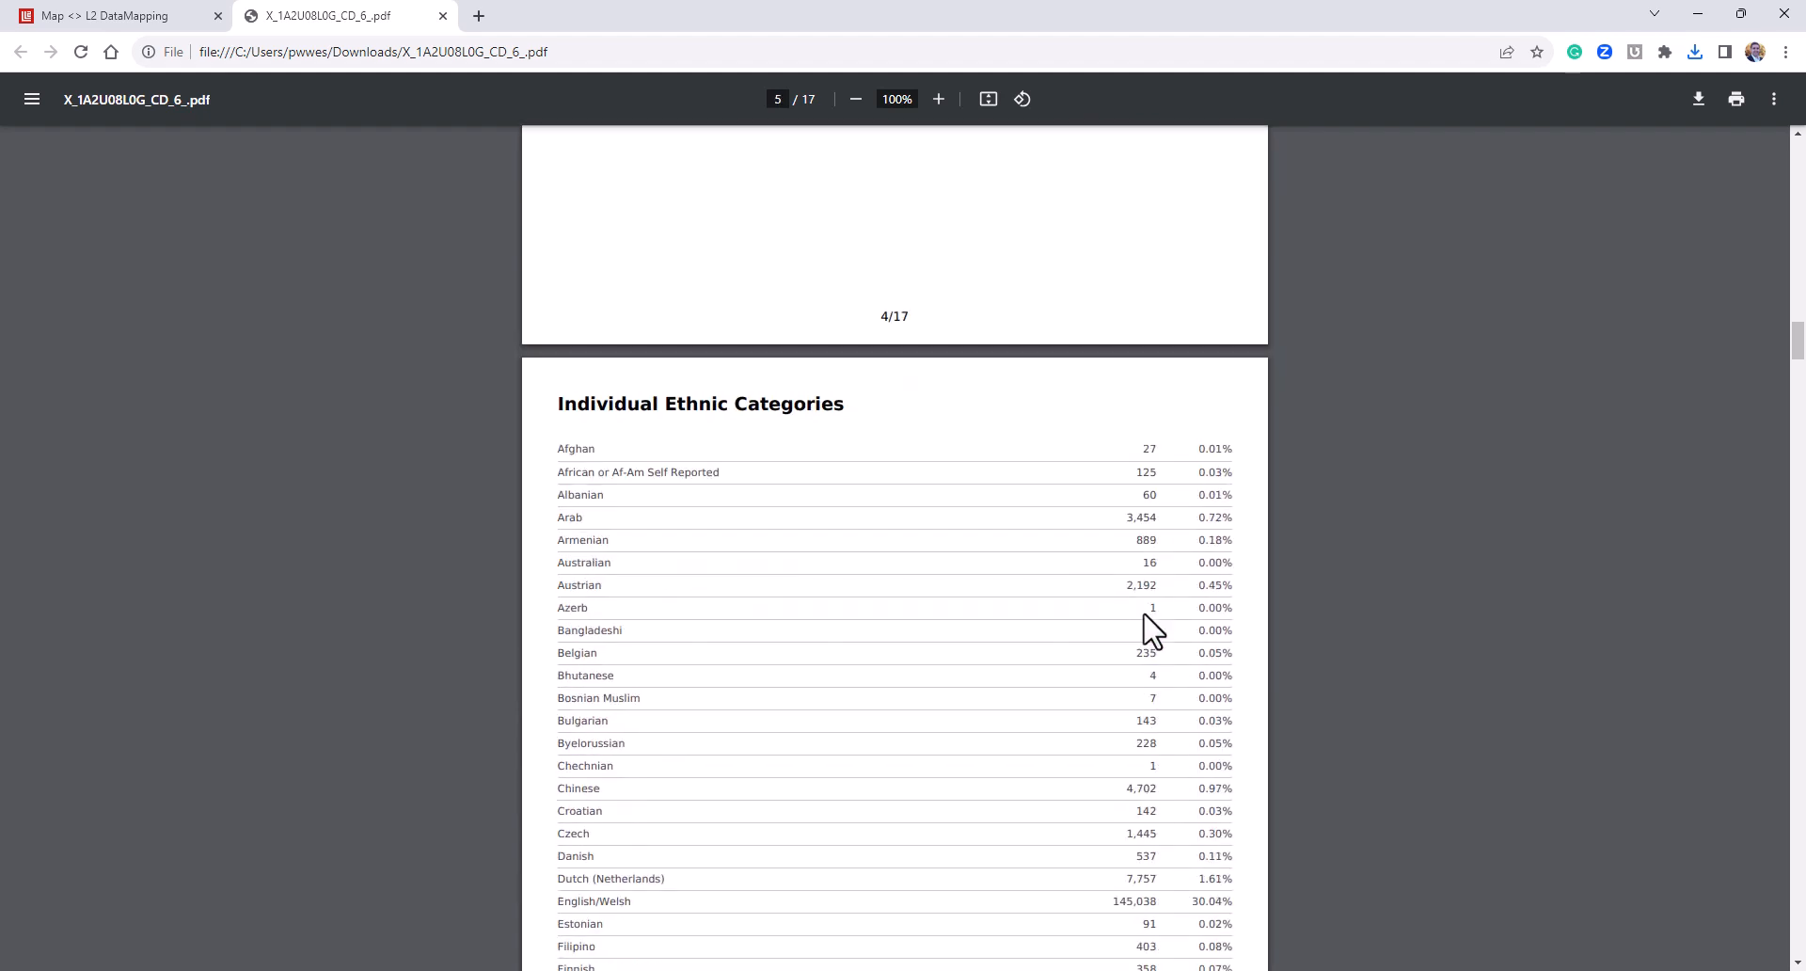
scroll(1153, 630, down, 4)
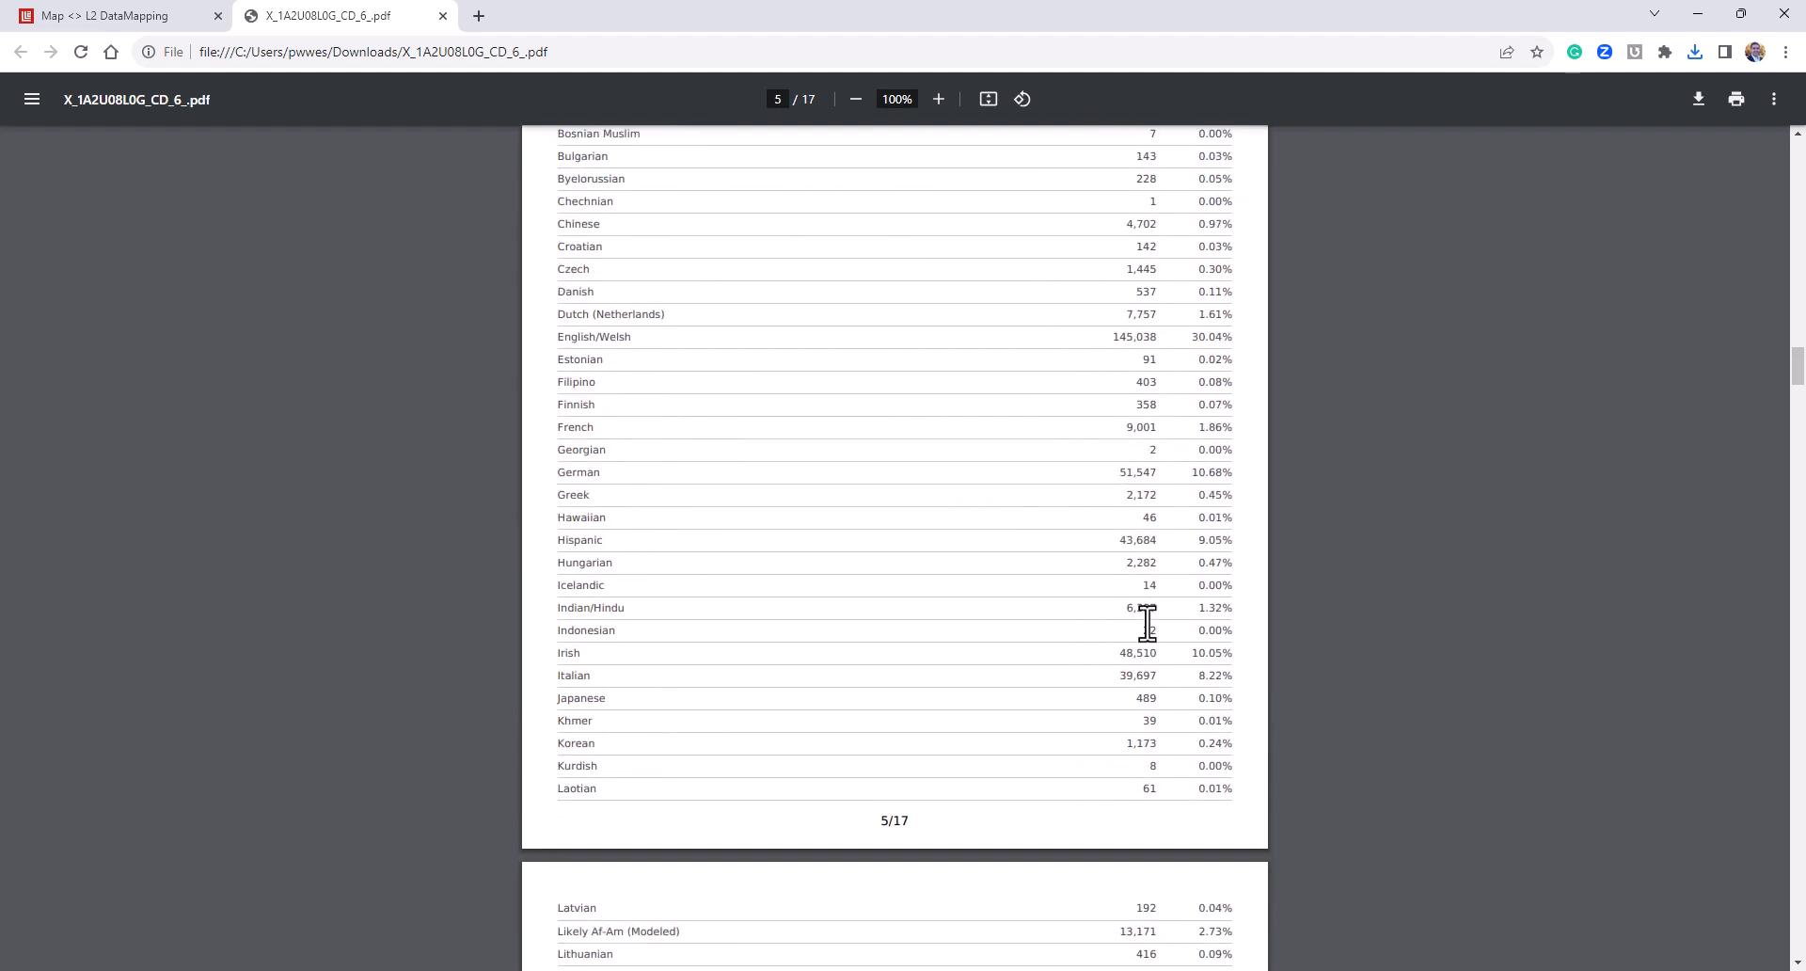
scroll(1146, 623, down, 4)
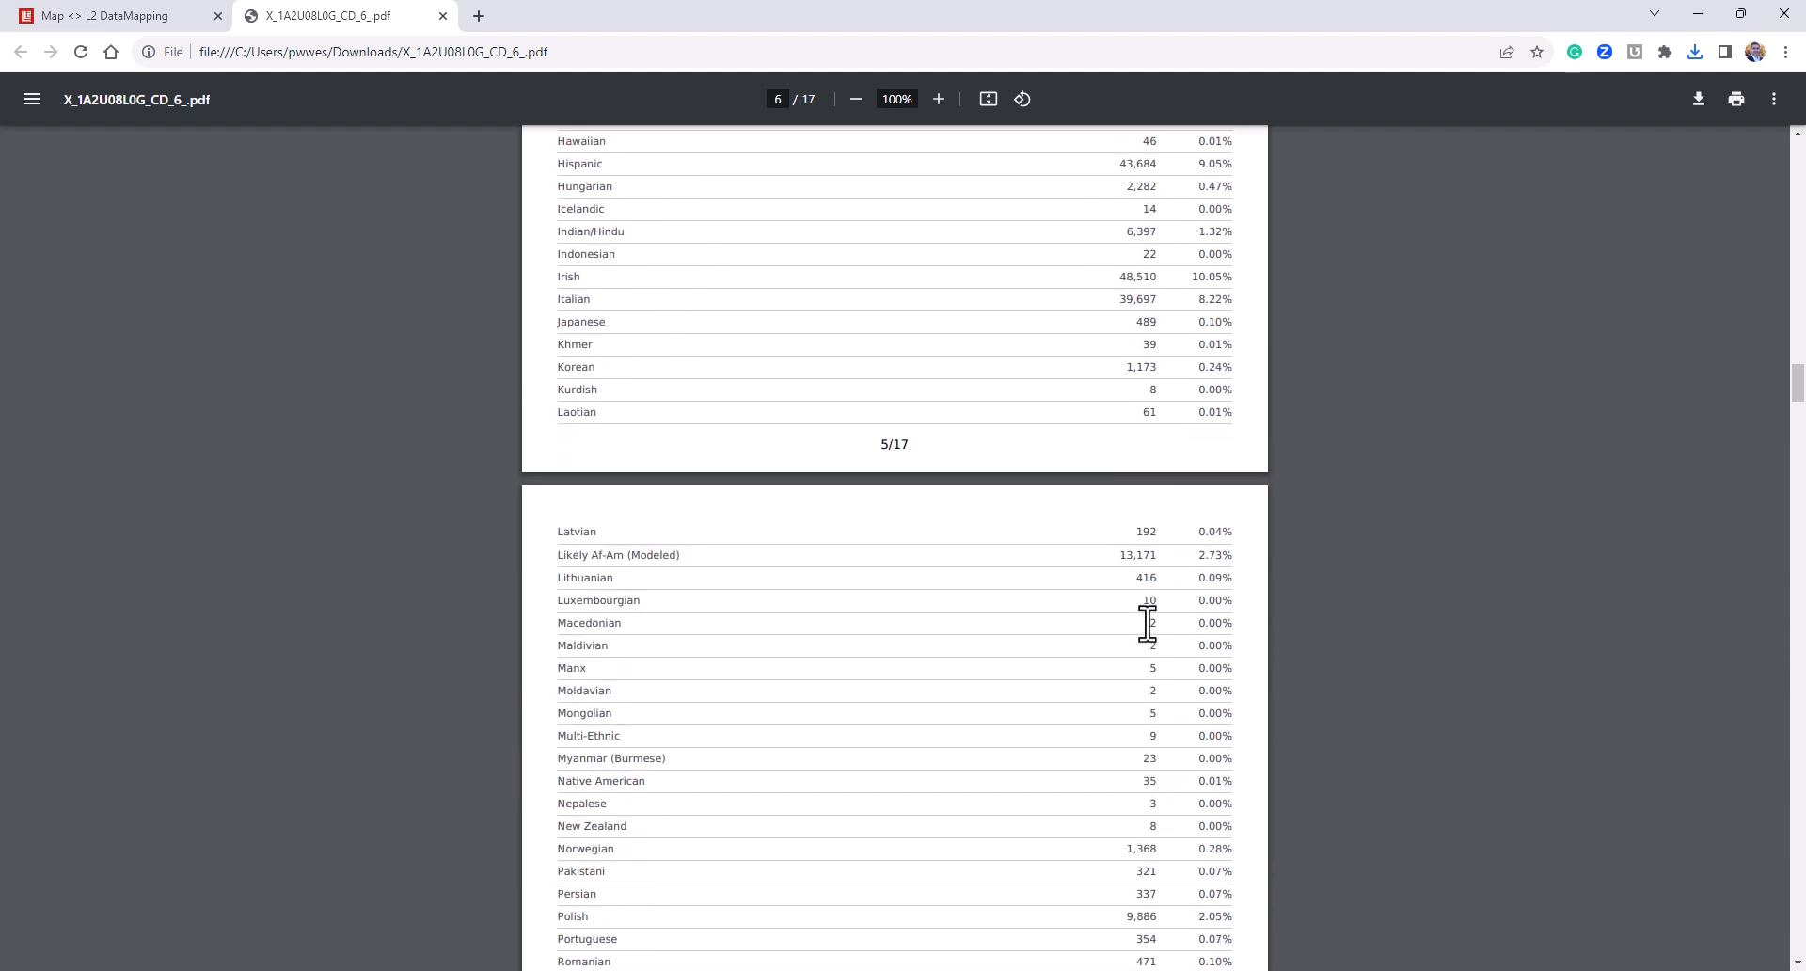
scroll(1147, 622, down, 12)
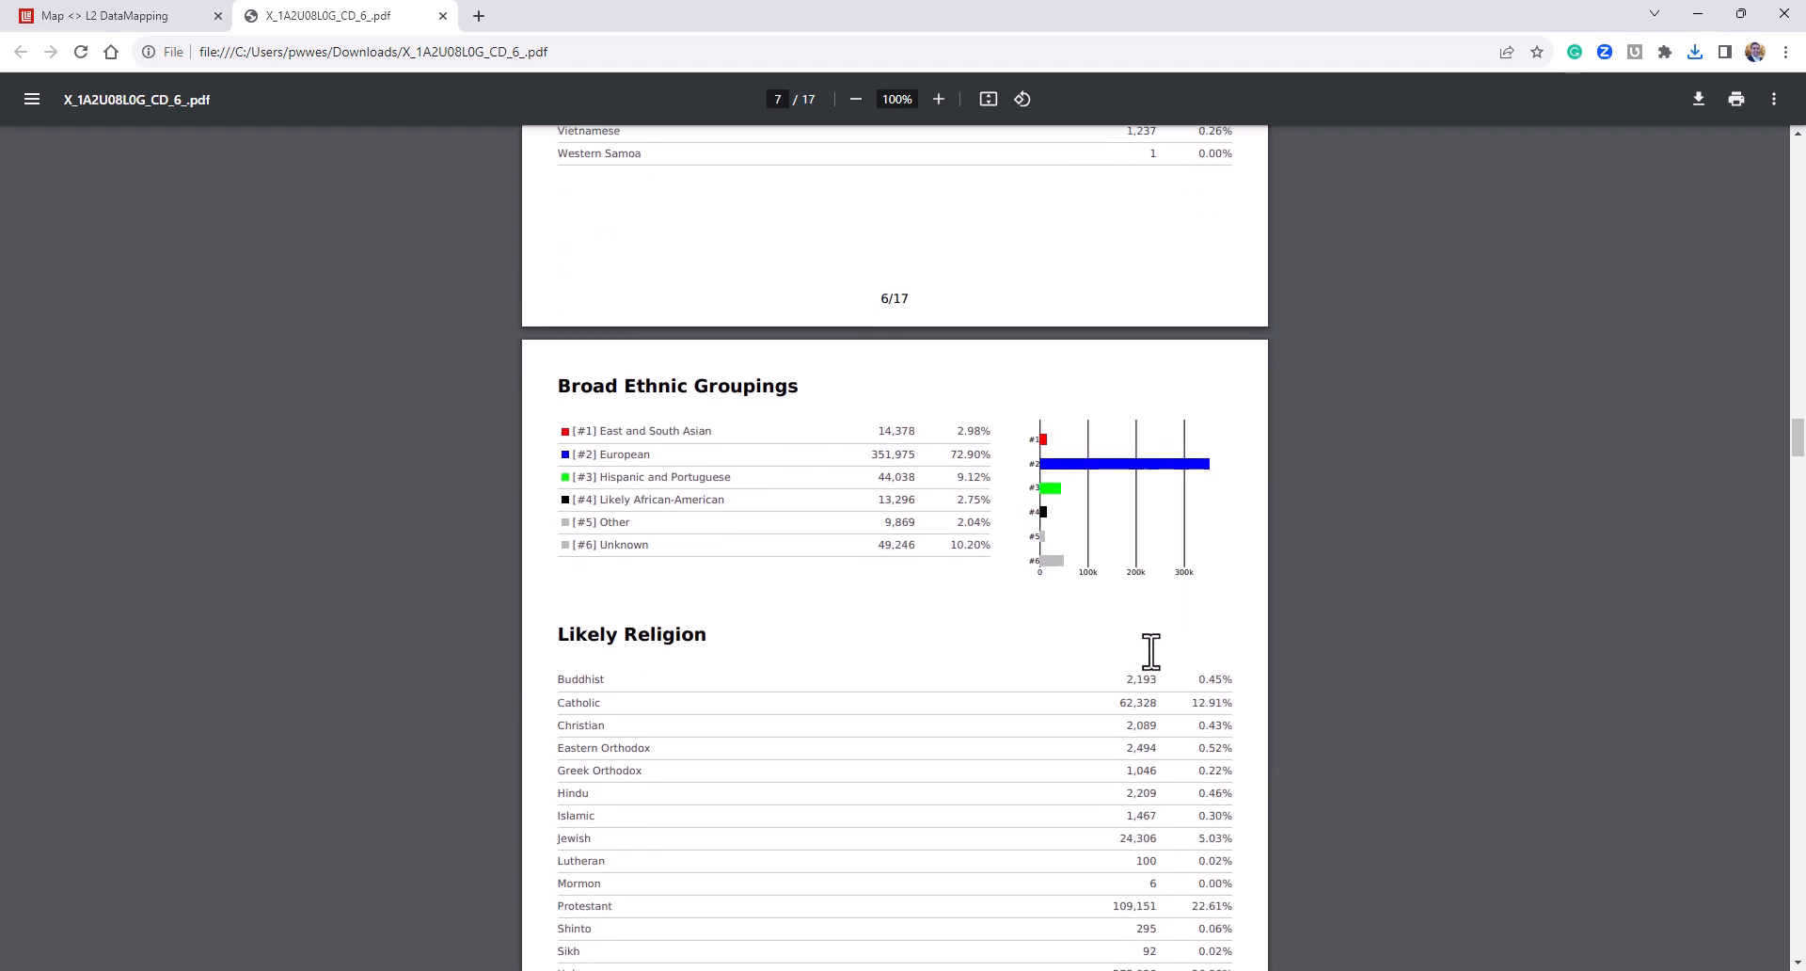
scroll(1151, 651, down, 1)
scroll(1151, 651, down, 3)
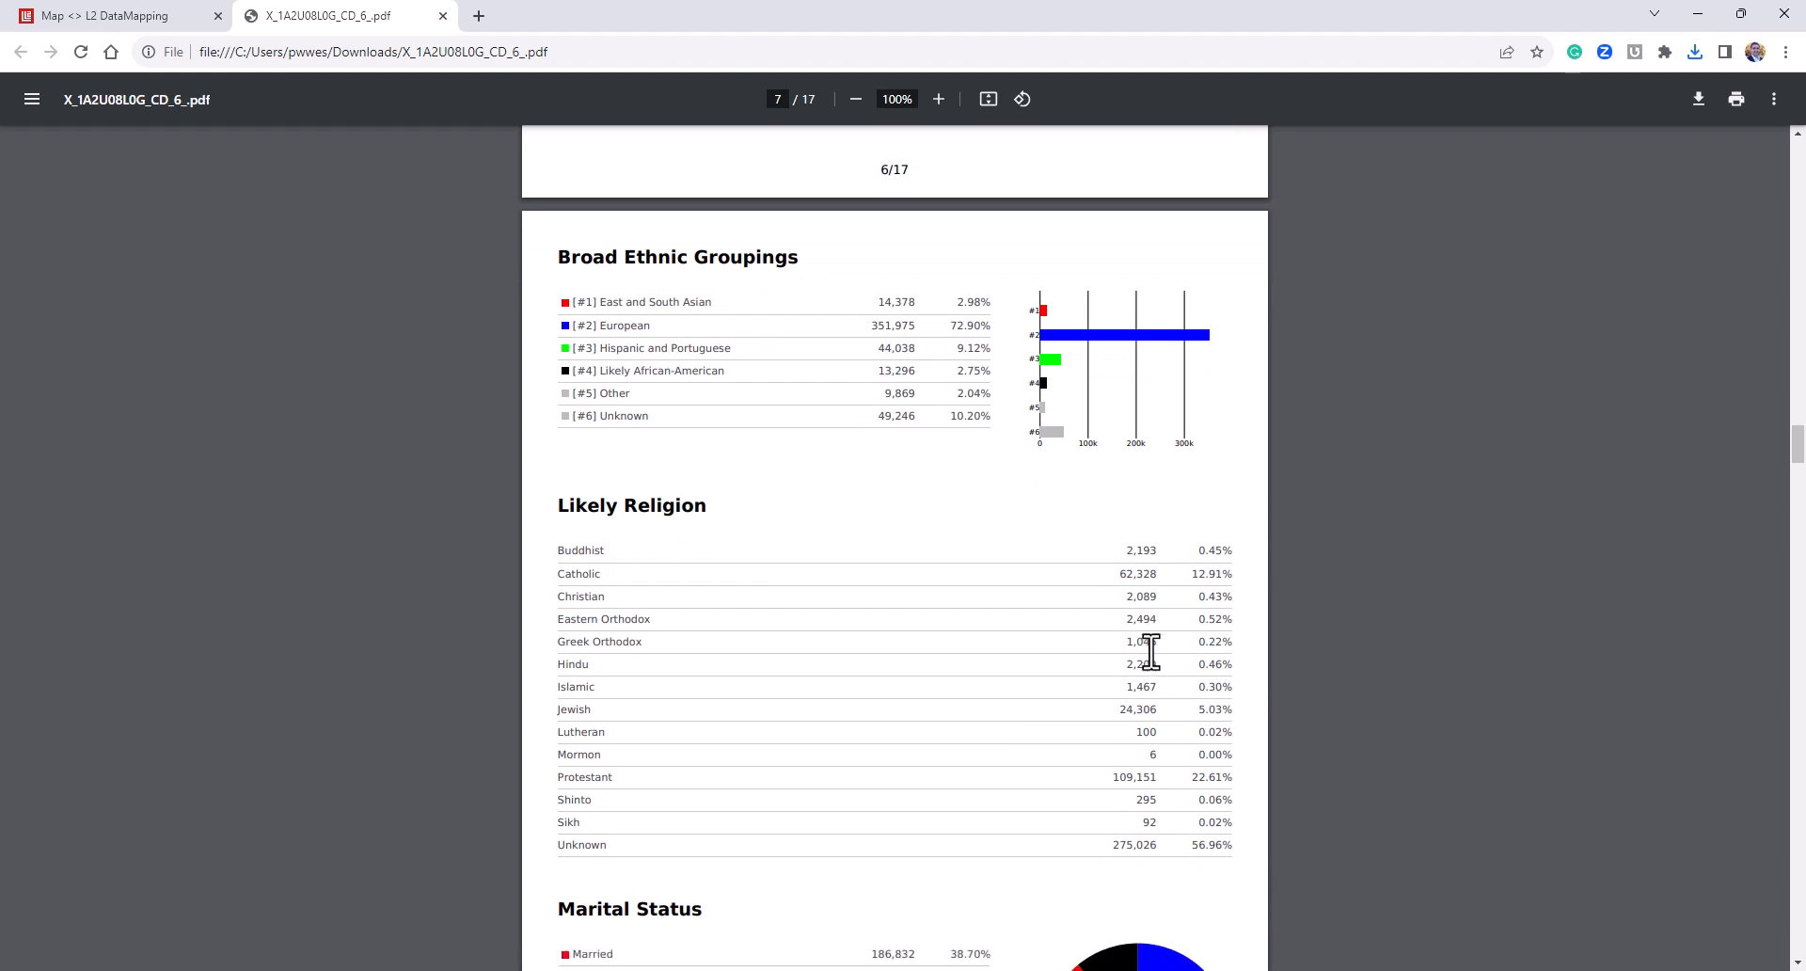
scroll(1170, 685, down, 2)
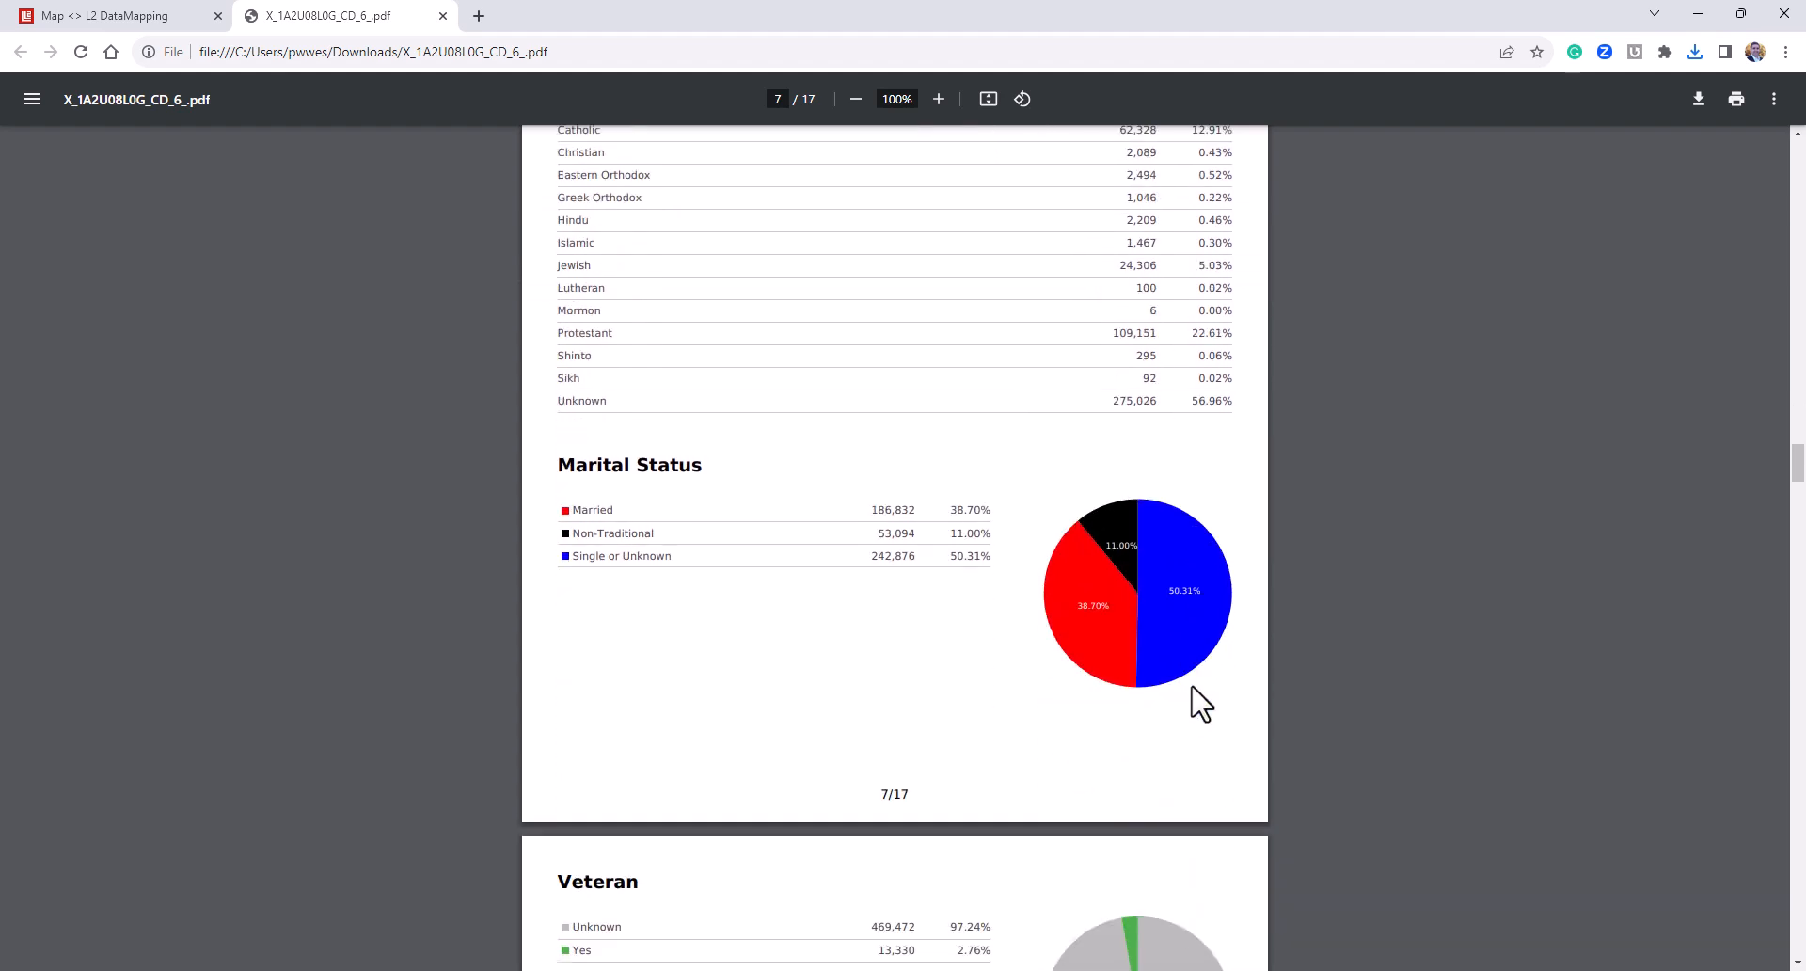
Review the report's veteran, estimated income, Social Economic Ladder, occupation and congressional and state district sections.
scroll(1193, 705, down, 3)
scroll(1193, 705, down, 2)
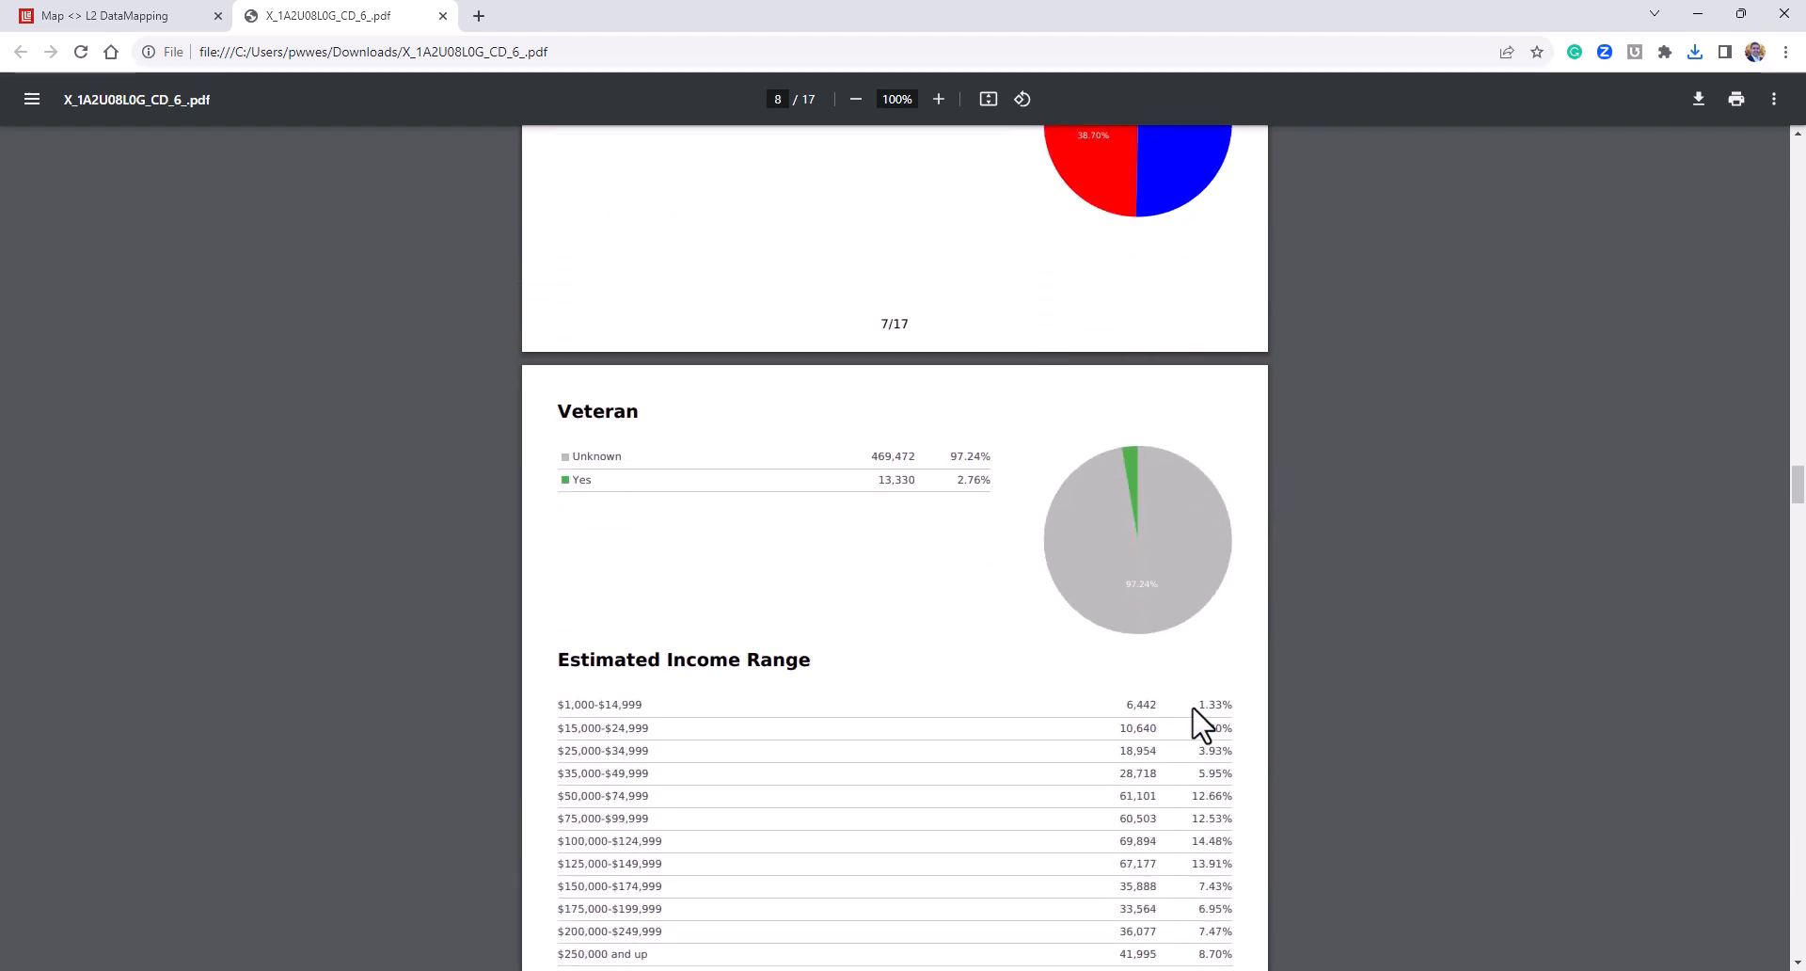
scroll(1193, 707, down, 4)
scroll(1192, 708, down, 5)
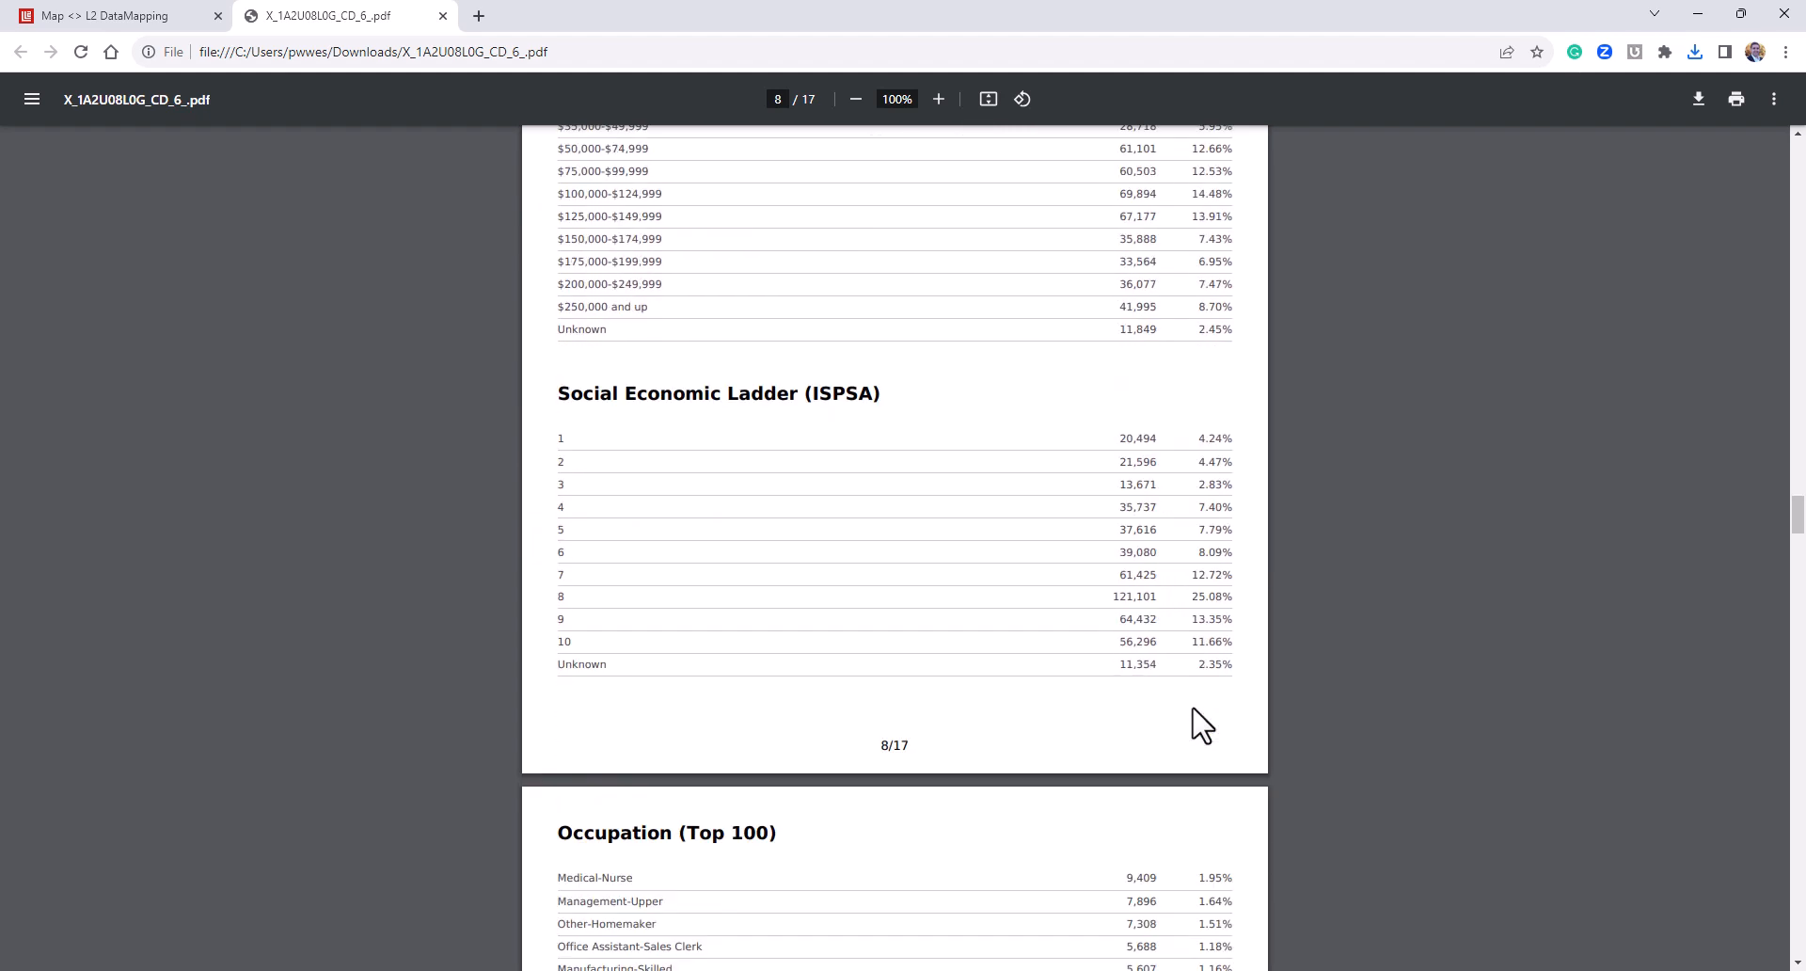
scroll(1193, 724, down, 15)
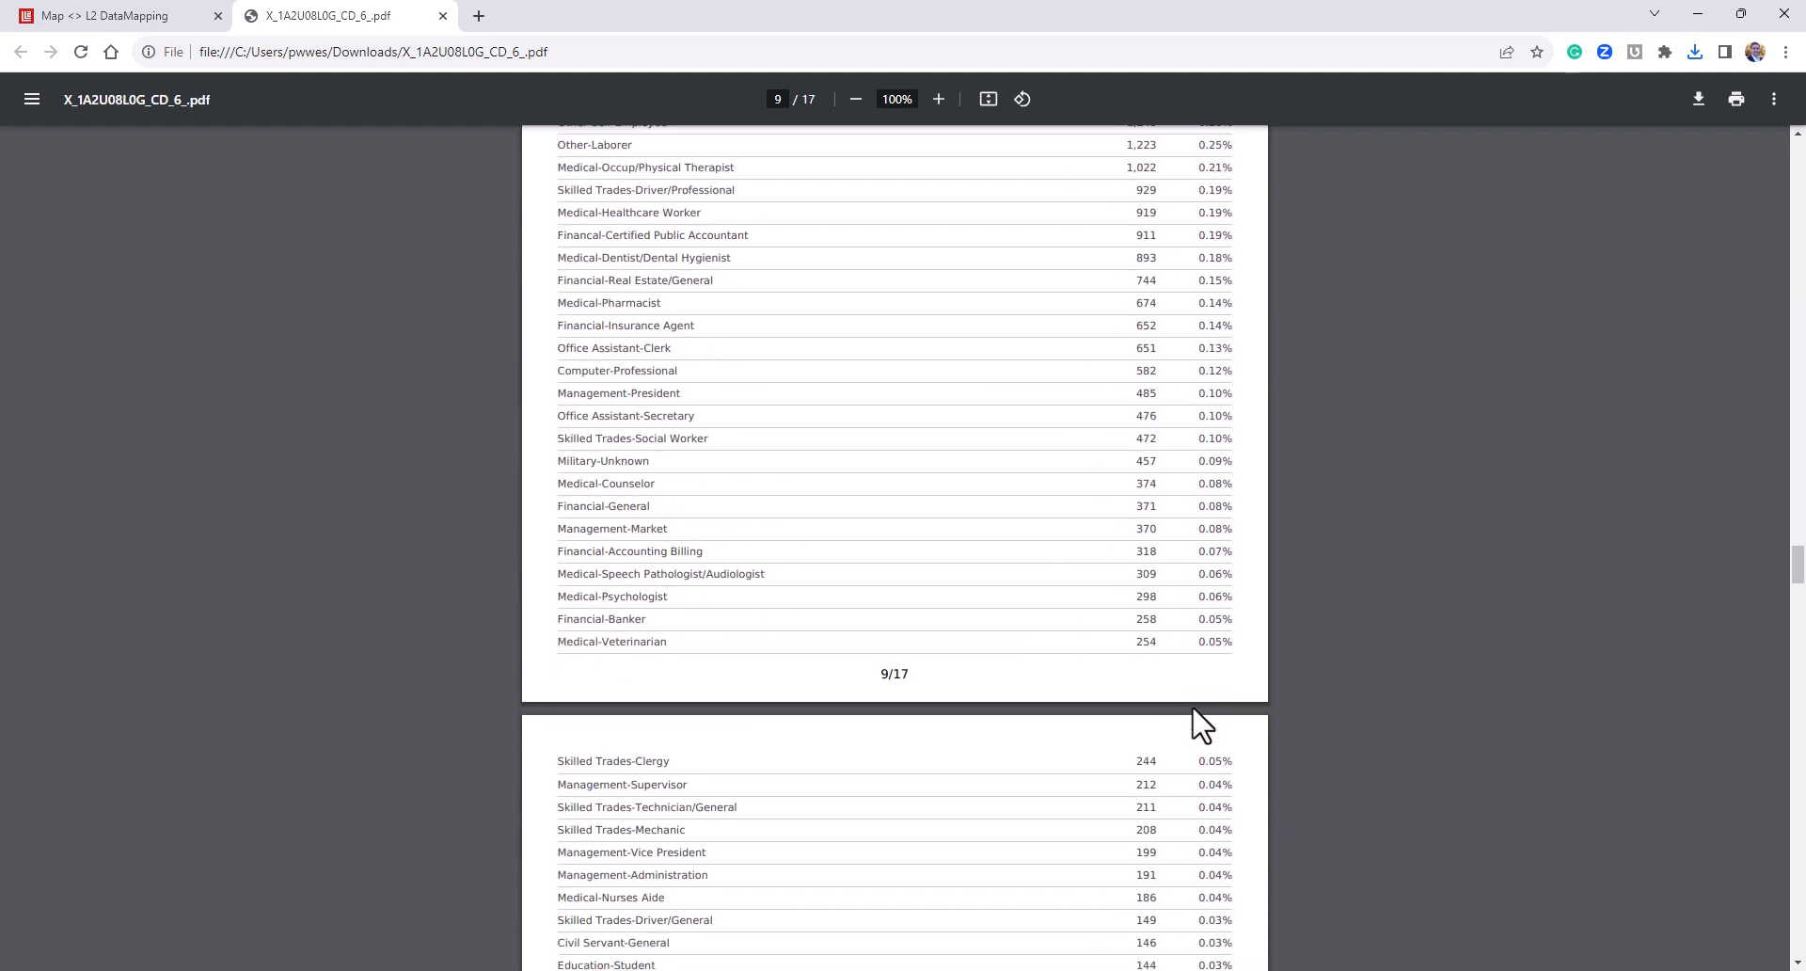
scroll(1202, 724, down, 18)
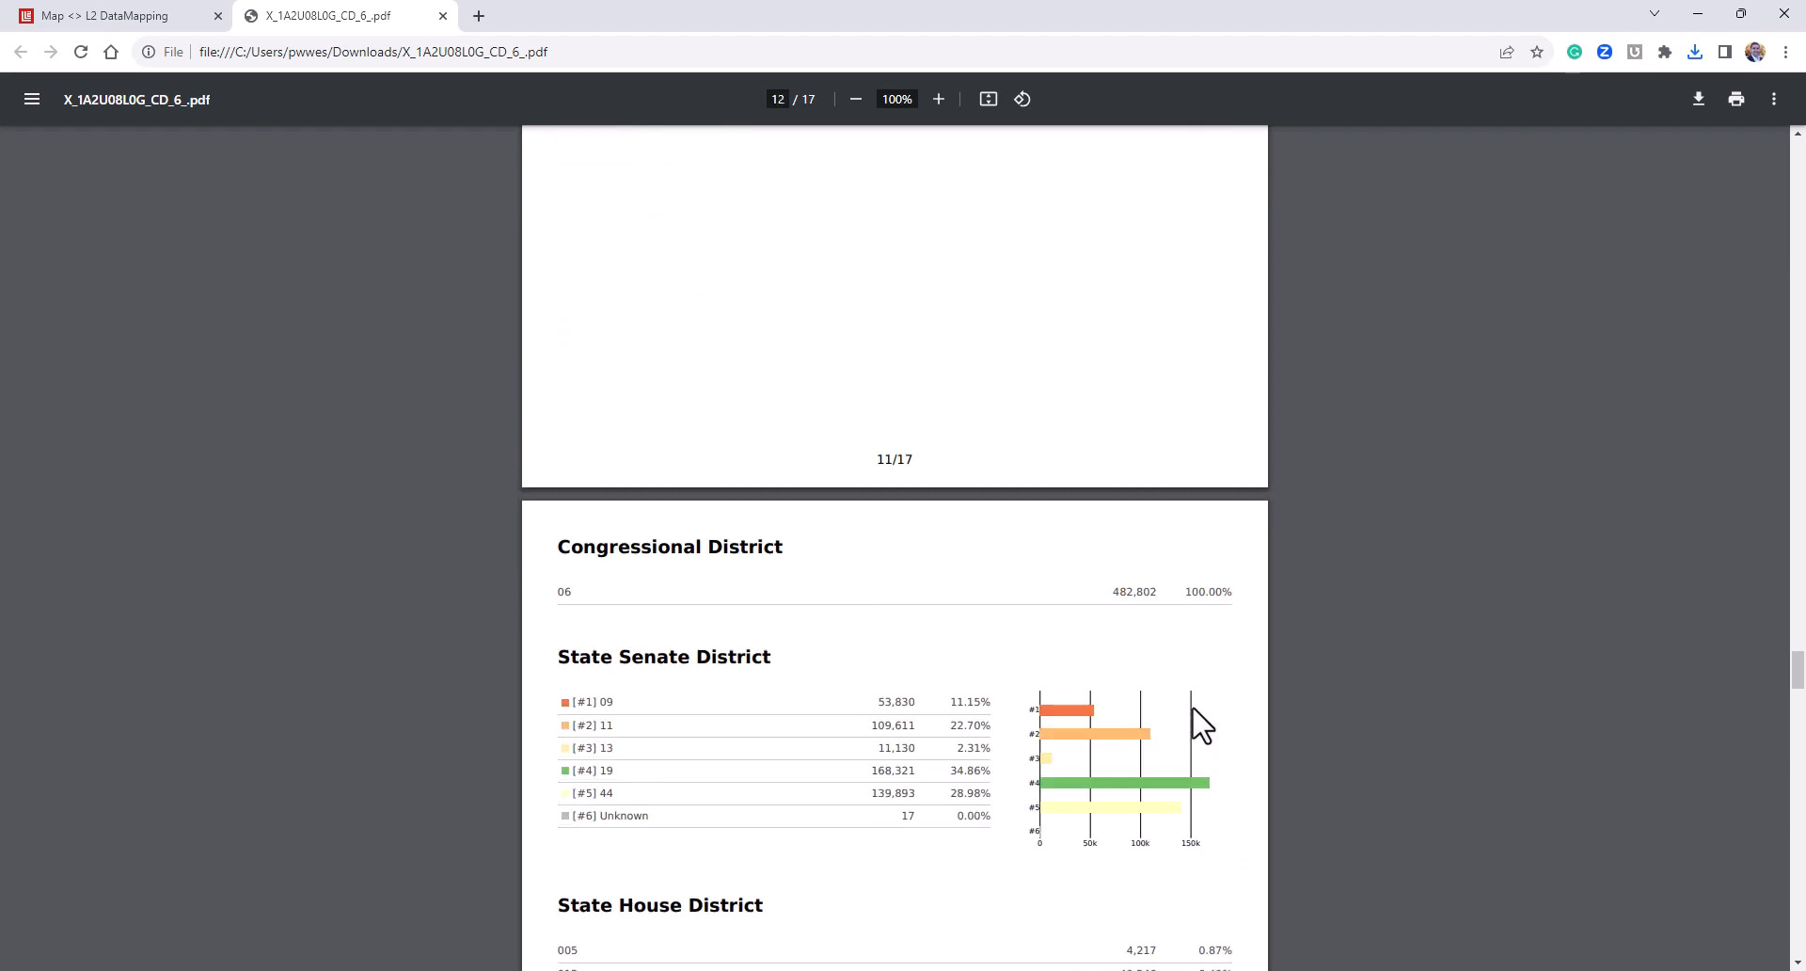
scroll(1202, 724, down, 2)
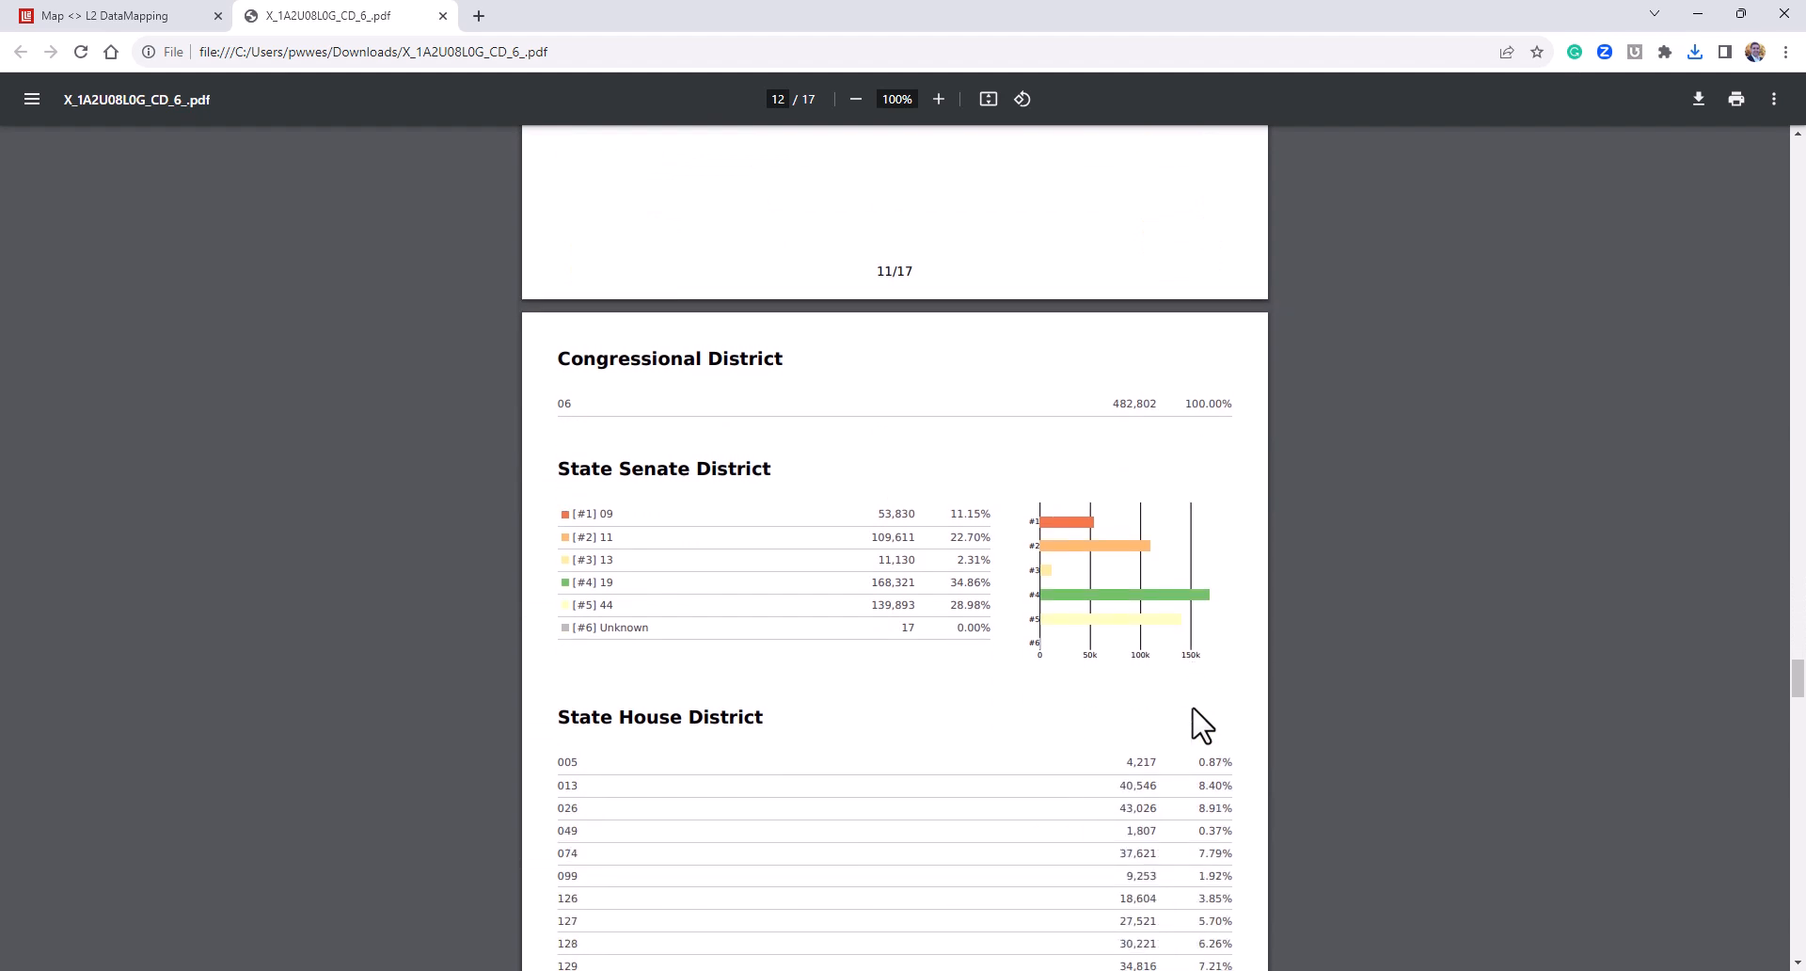
scroll(1202, 724, down, 4)
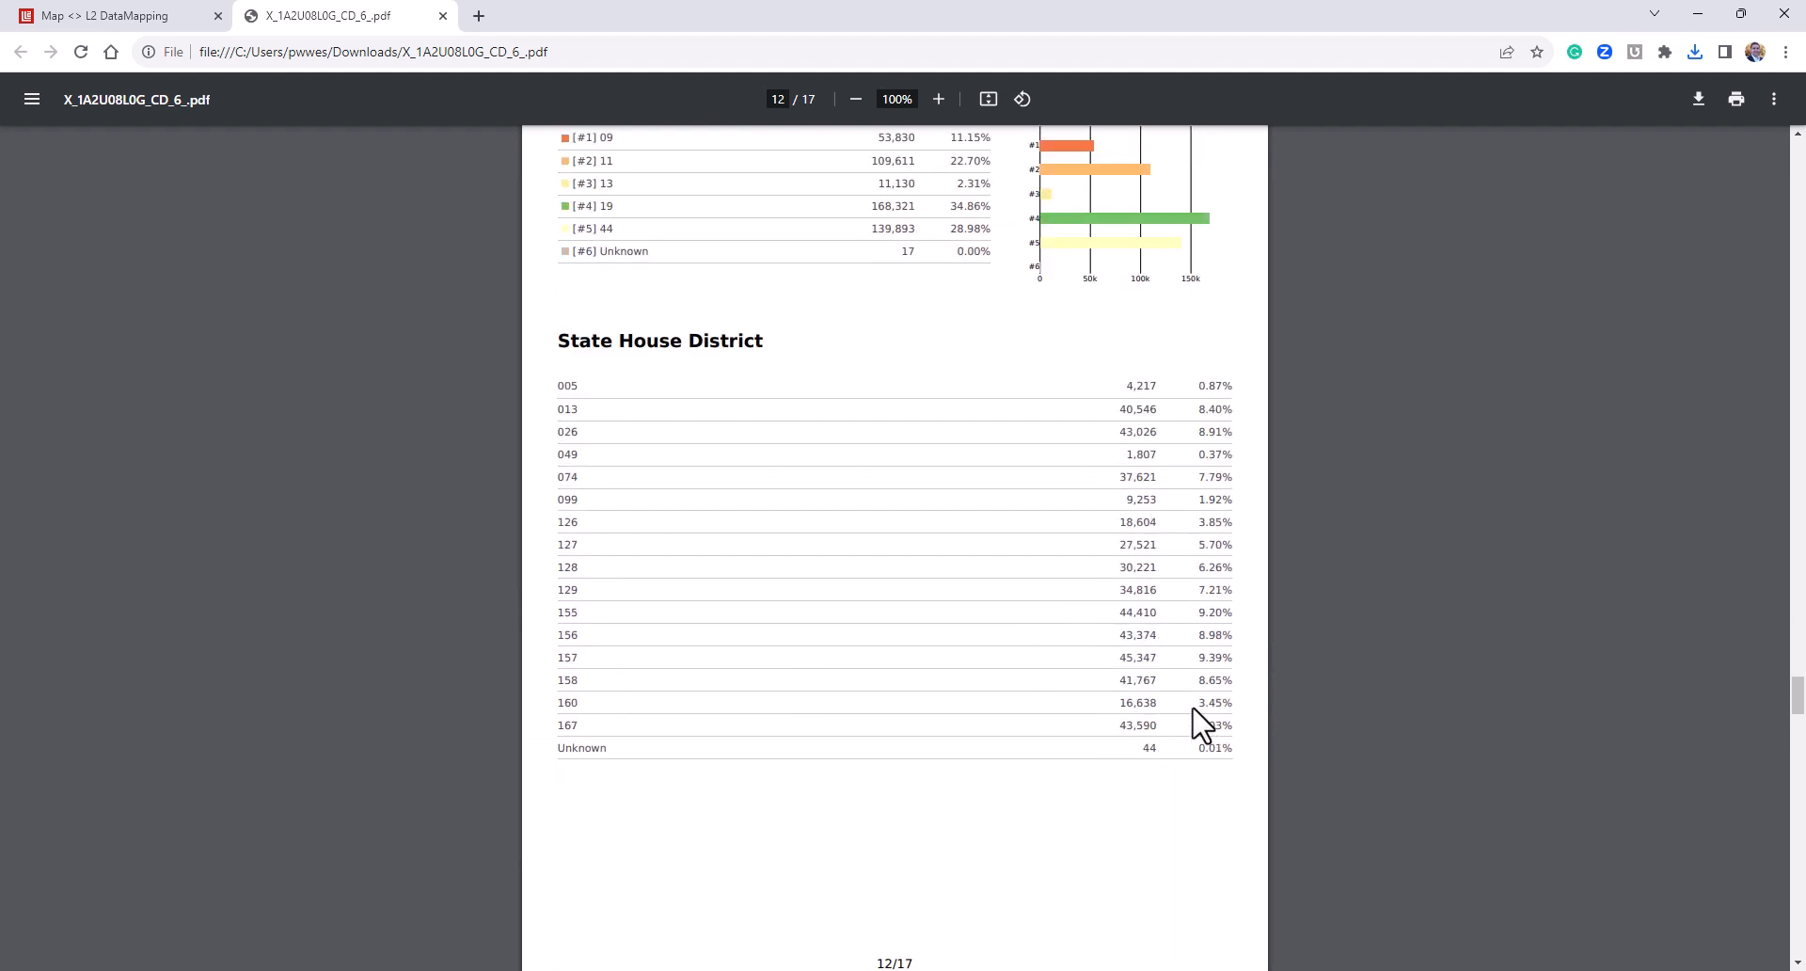
Review the report's remaining sections, from gun owner and voting frequency through phone, home value and party breakdowns to the last page.
scroll(1202, 724, down, 6)
scroll(1193, 708, down, 12)
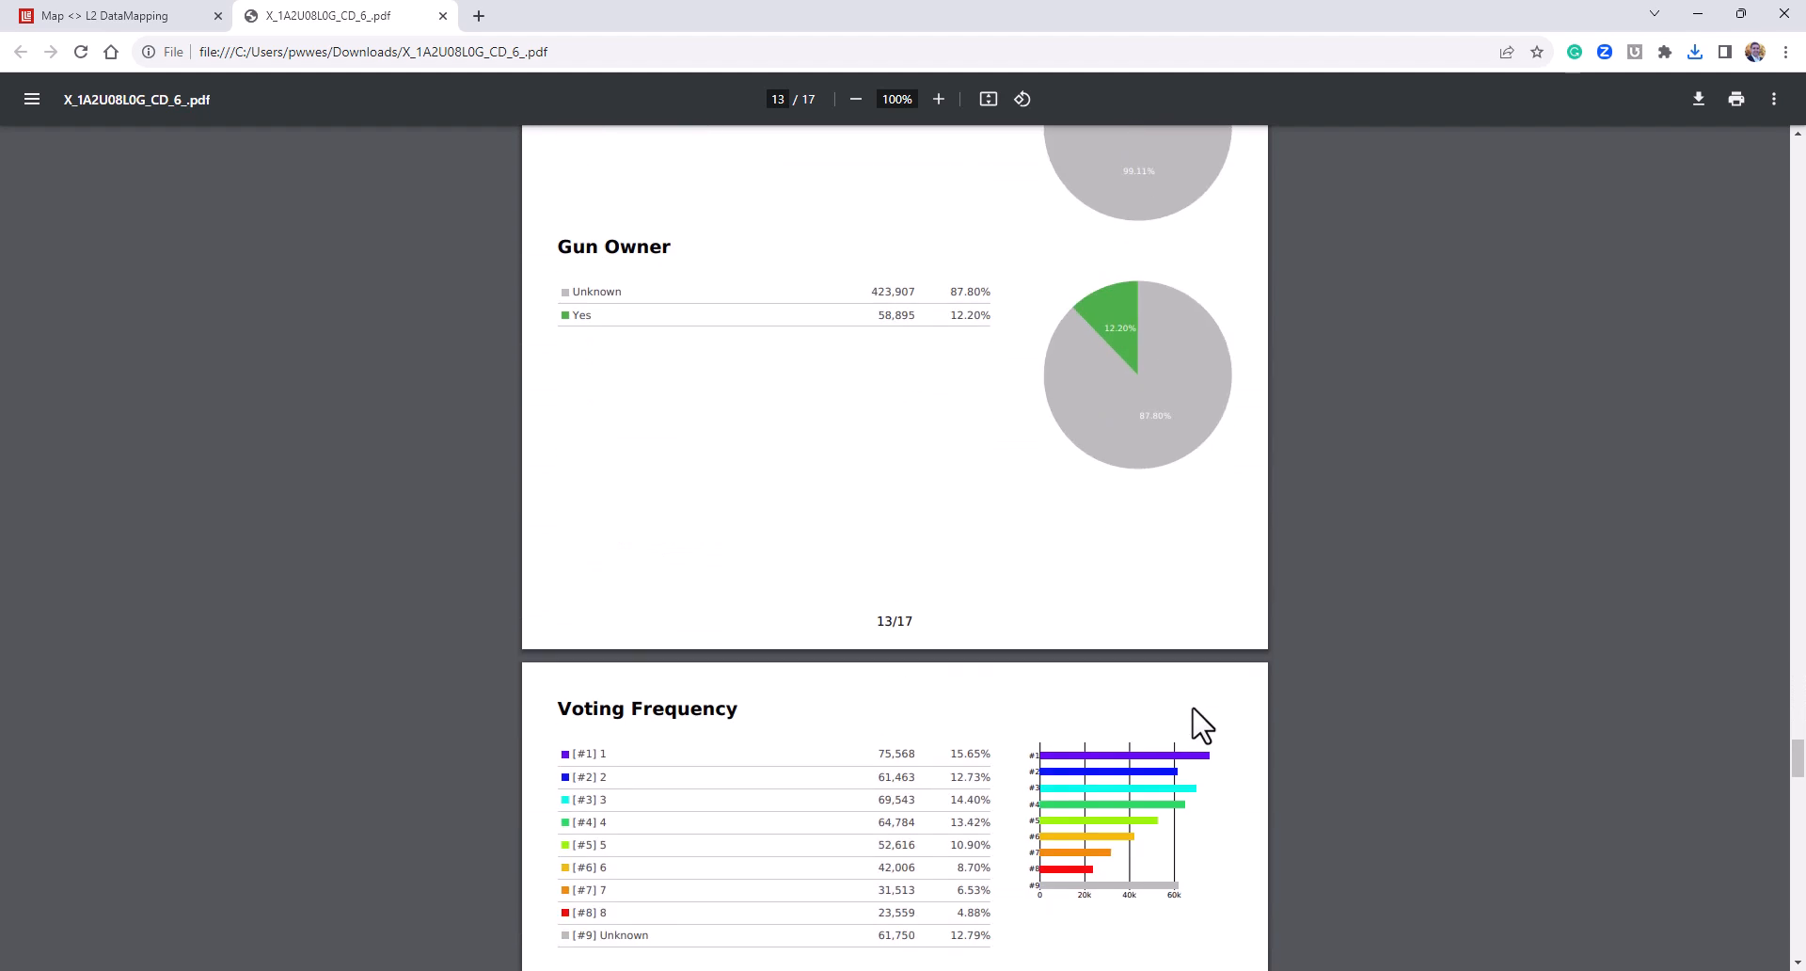
scroll(1193, 707, down, 8)
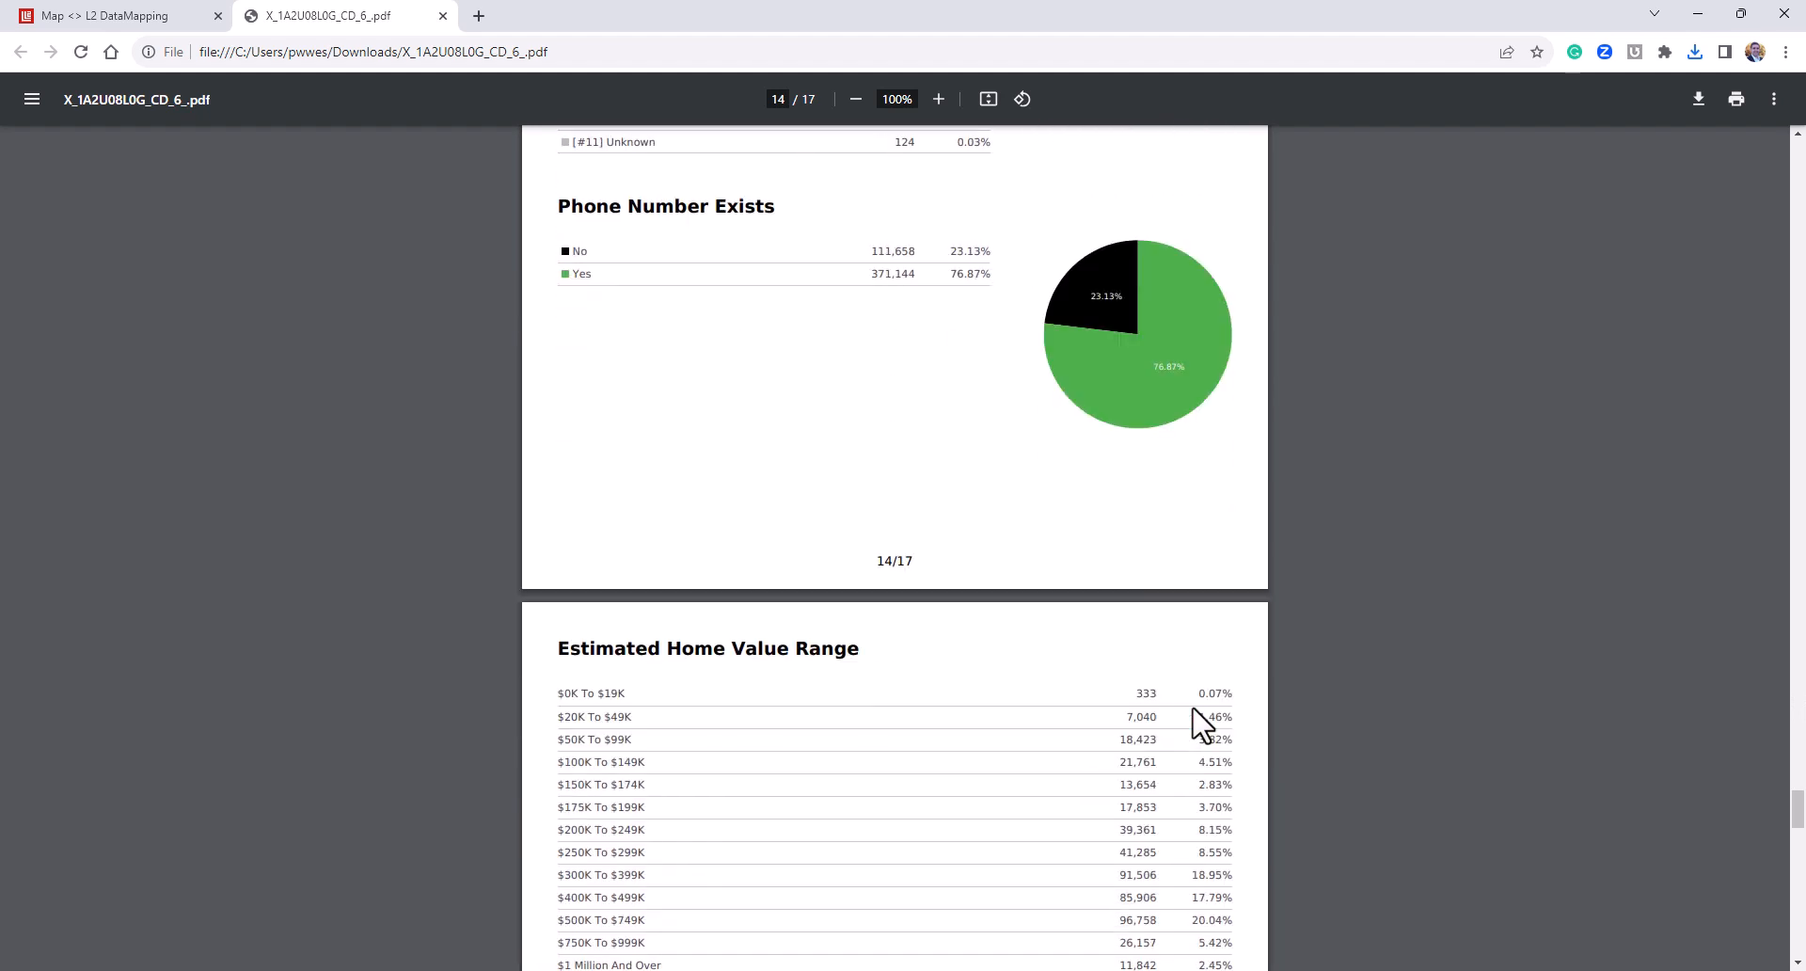
scroll(1202, 724, down, 3)
scroll(1232, 701, up, 3)
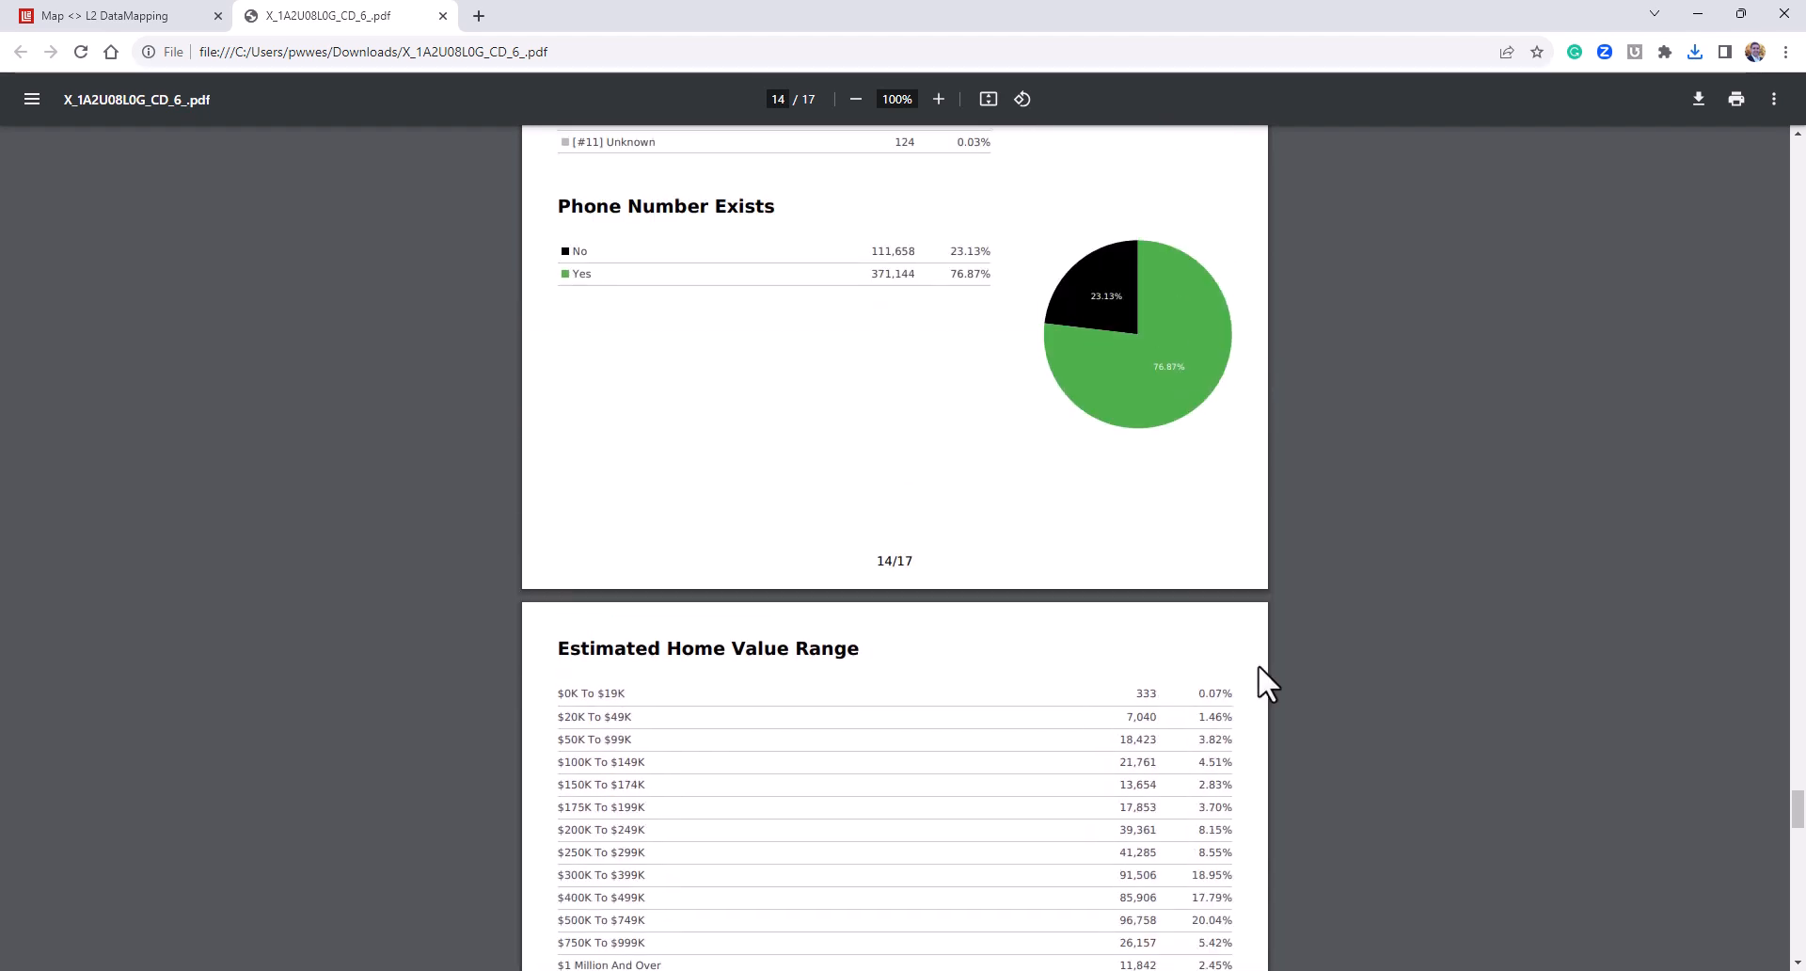
scroll(1165, 645, down, 15)
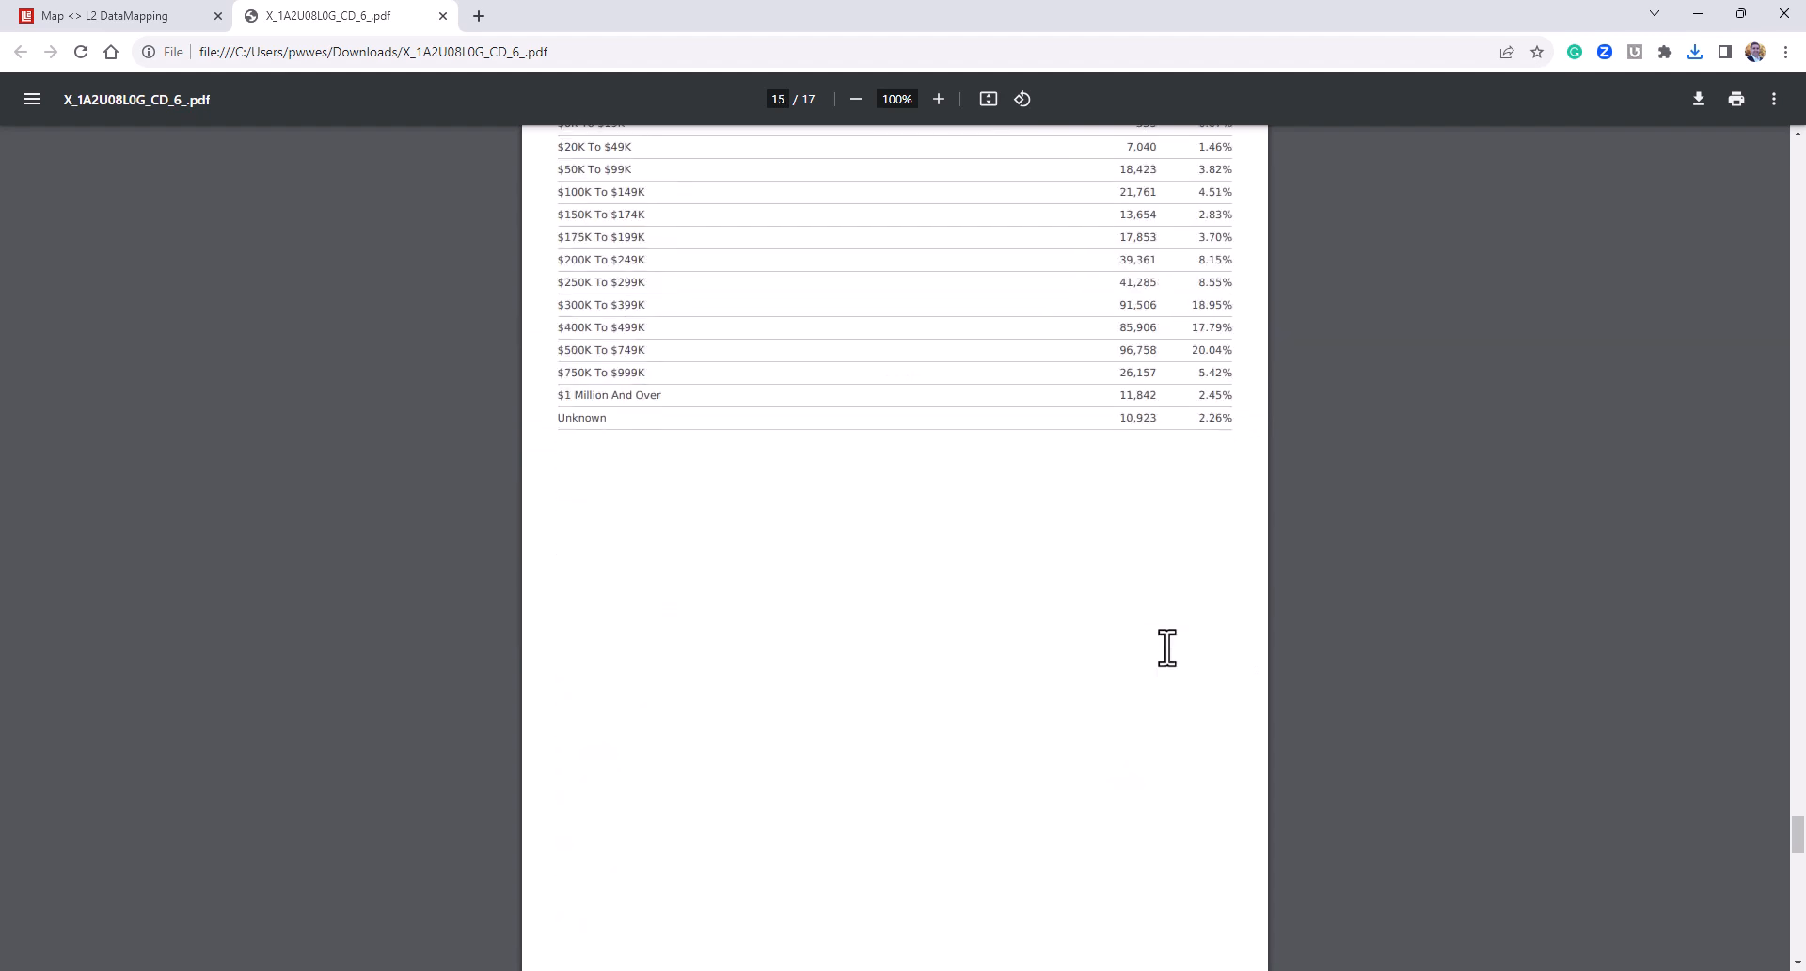
scroll(1152, 647, down, 6)
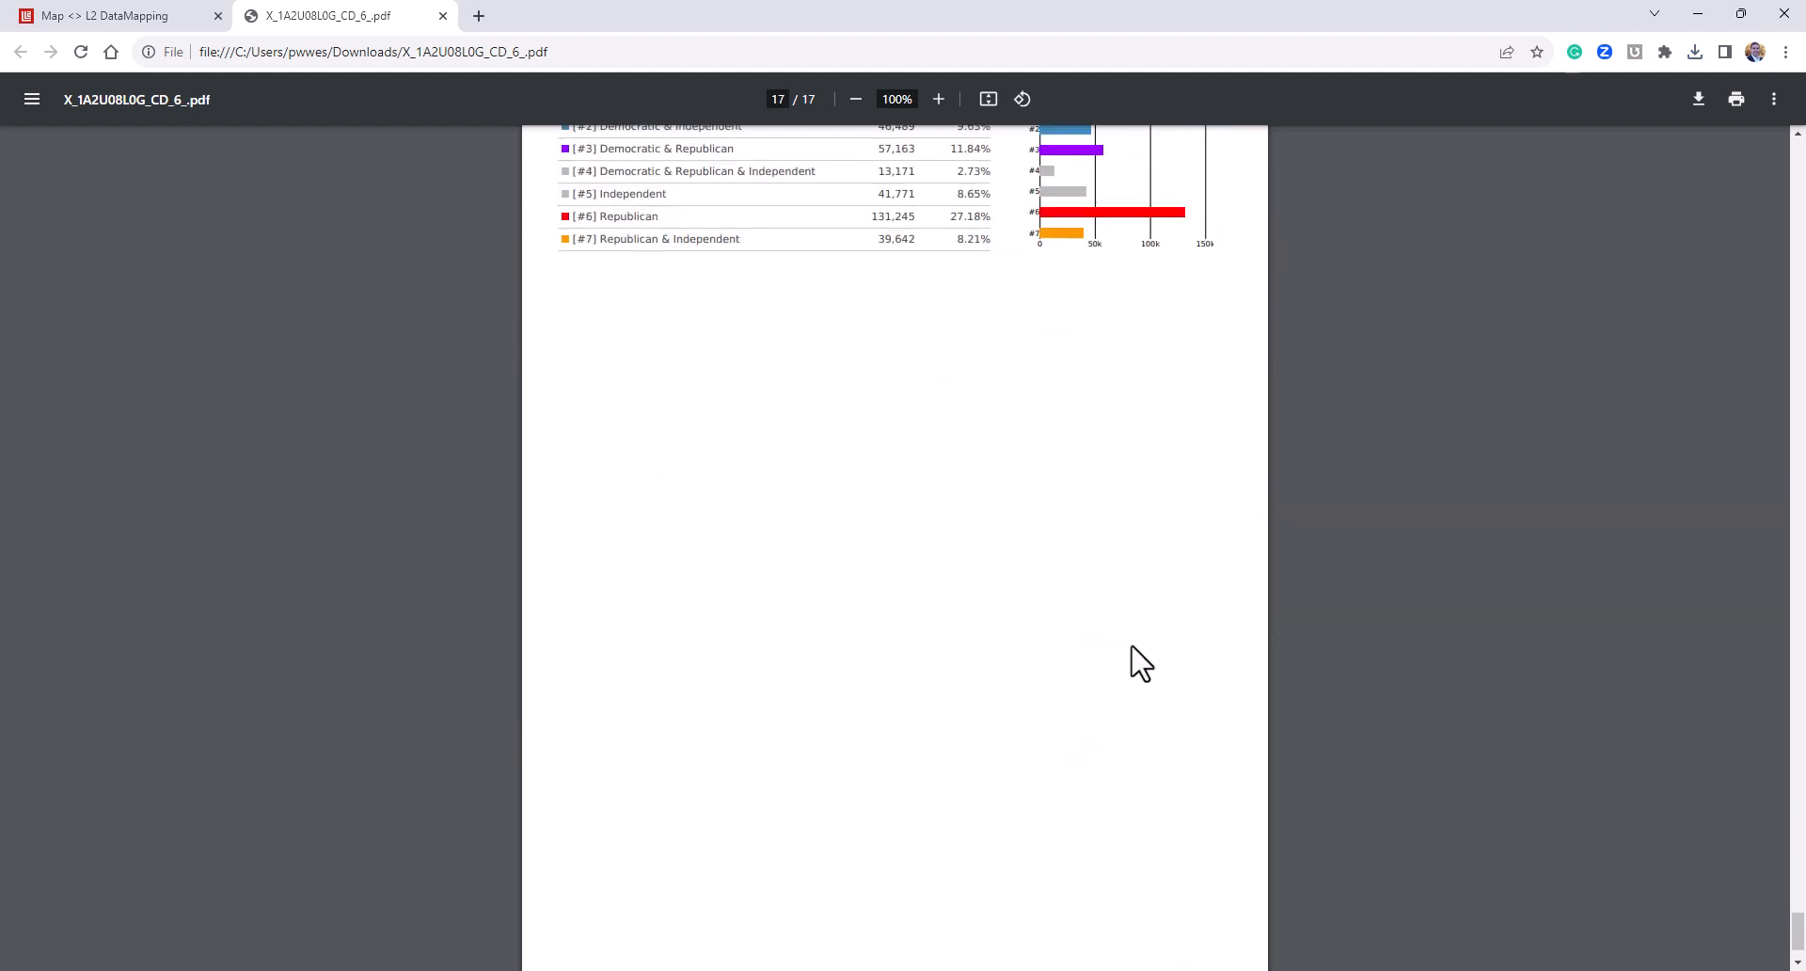
scroll(1035, 649, down, 2)
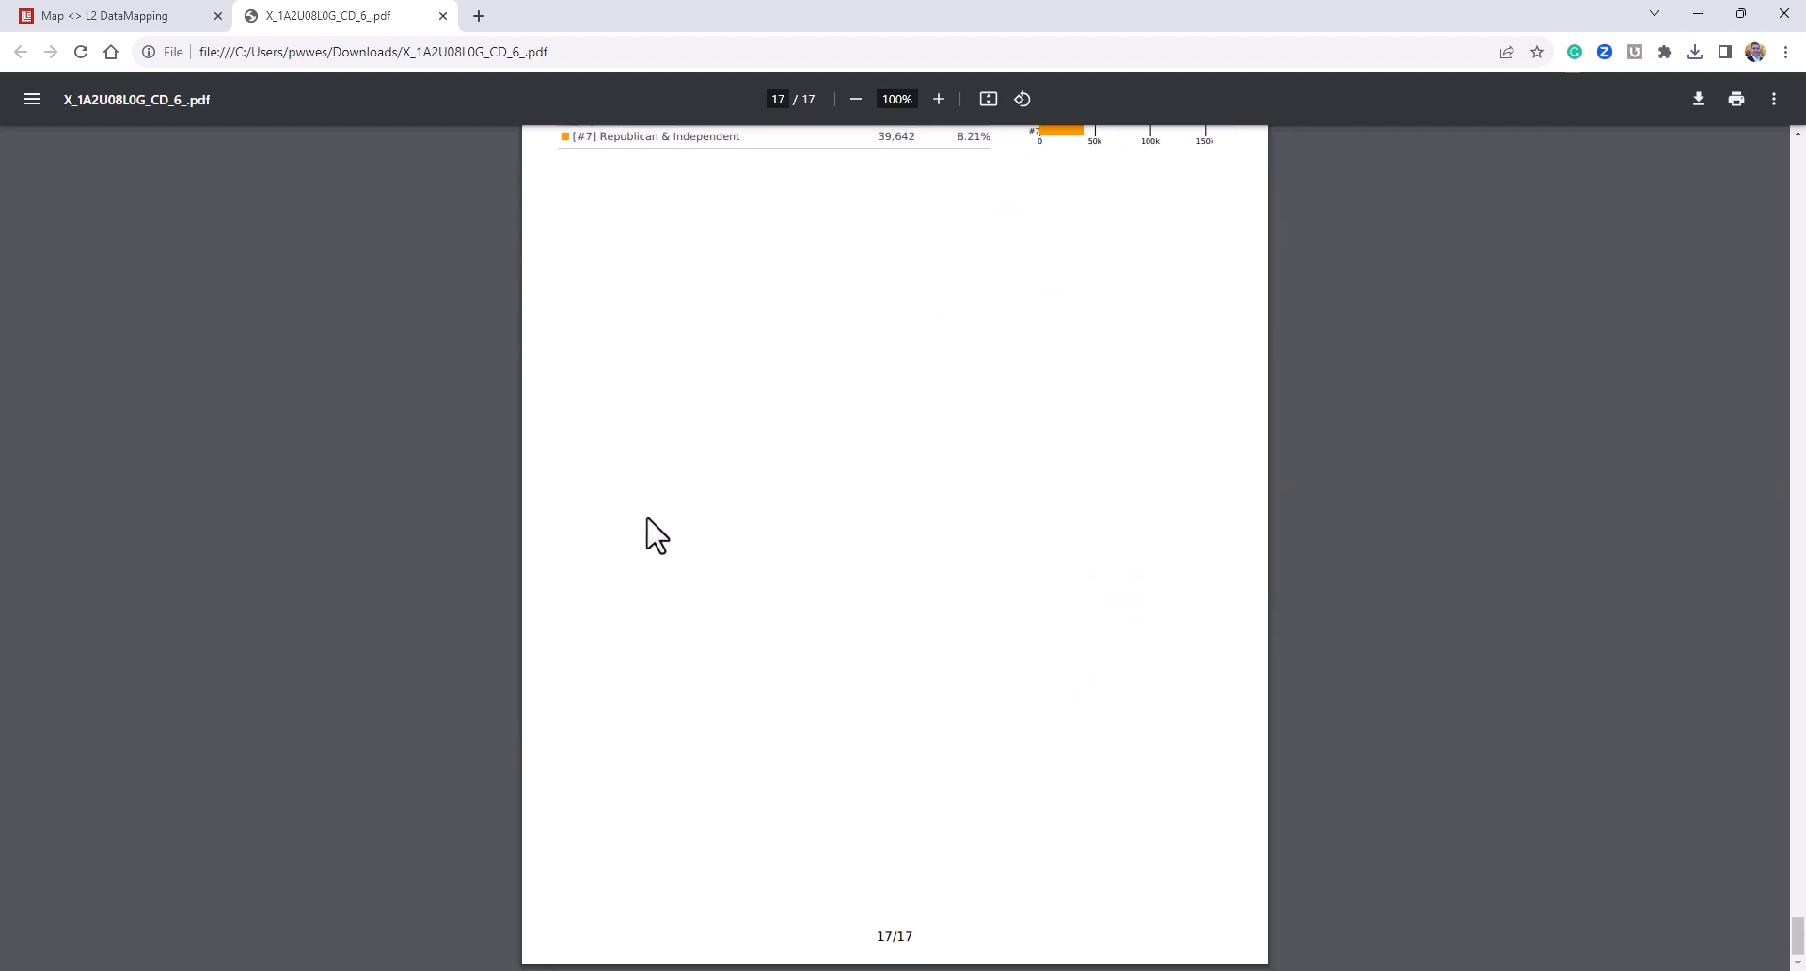
Close the CD 6 PDF and collapse the Reports list in the L2 DataMapping sources.
click(443, 16)
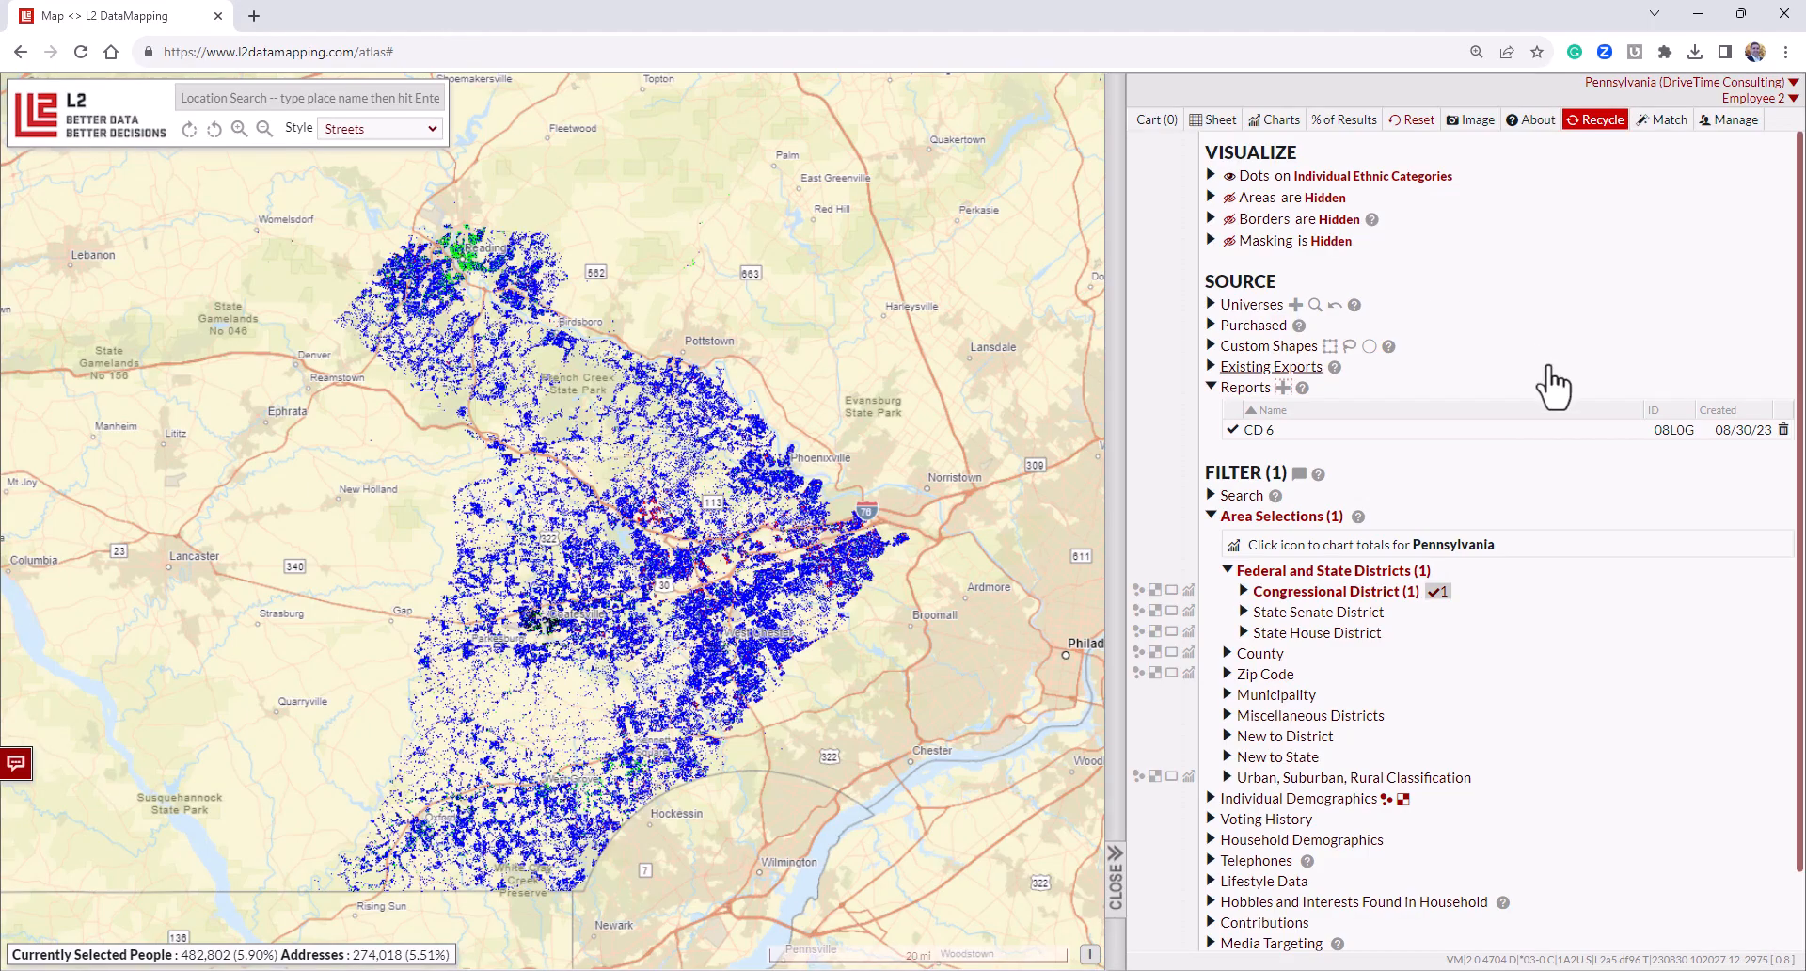
click(1211, 386)
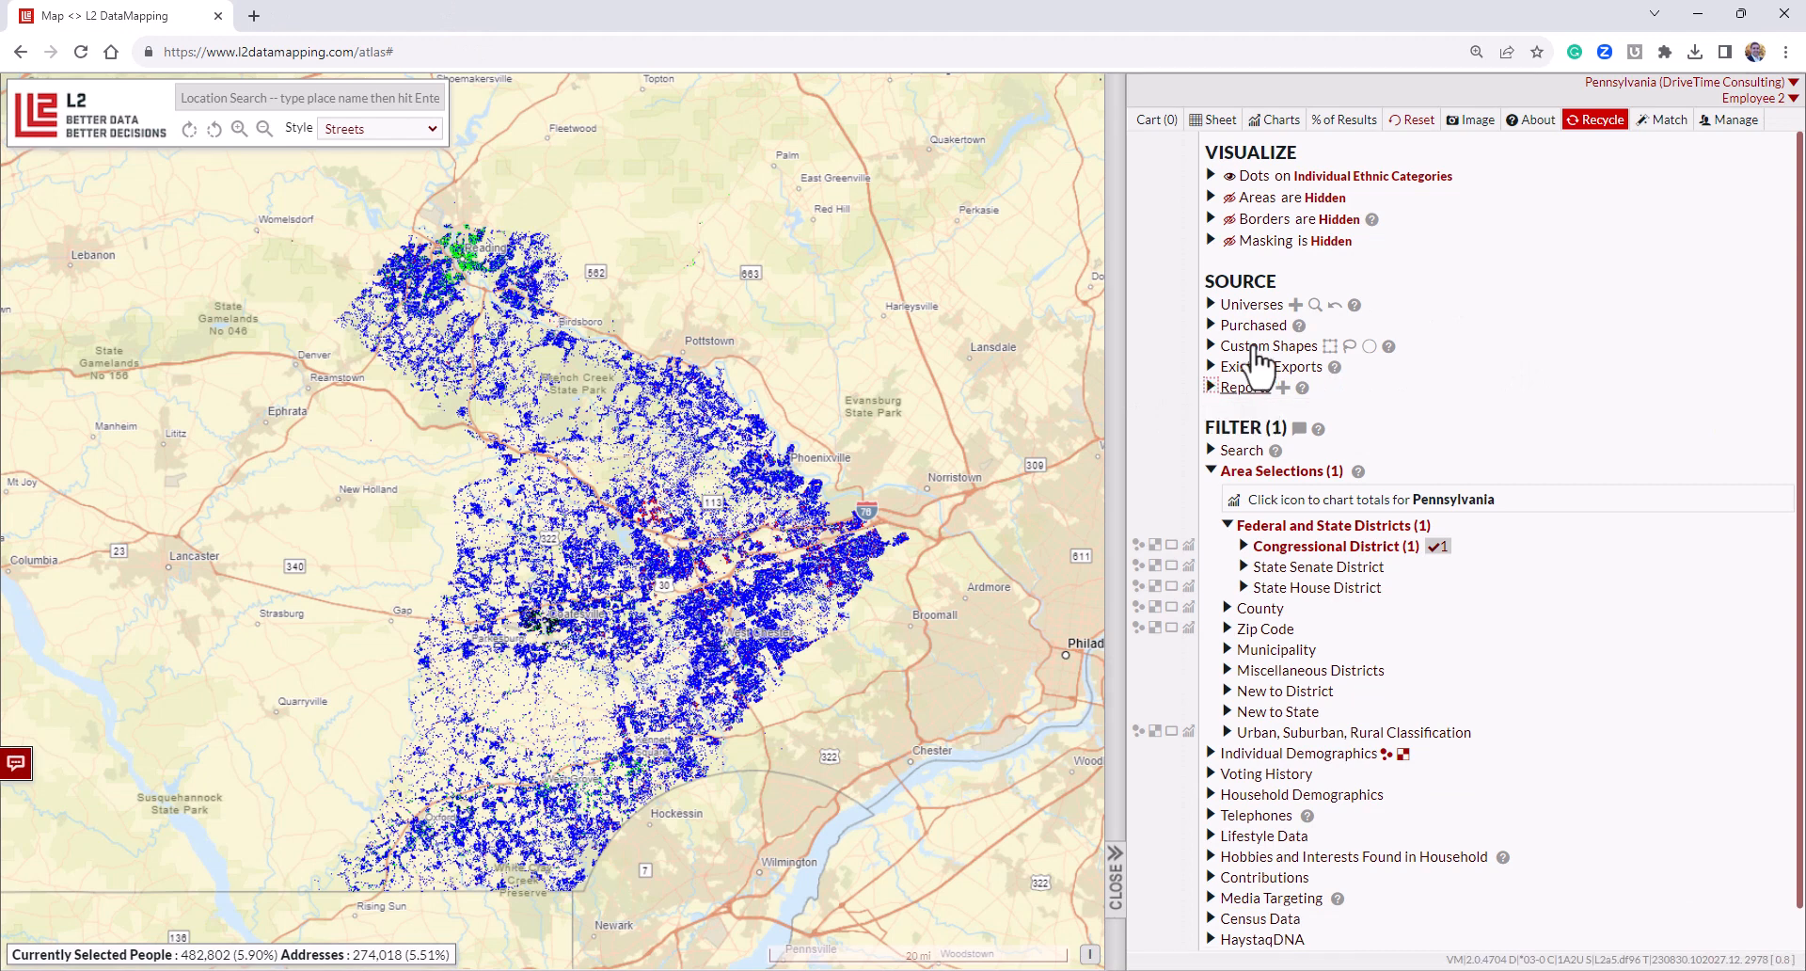
Open the worksheet window to read how rows and columns are specified, and close it.
click(1217, 122)
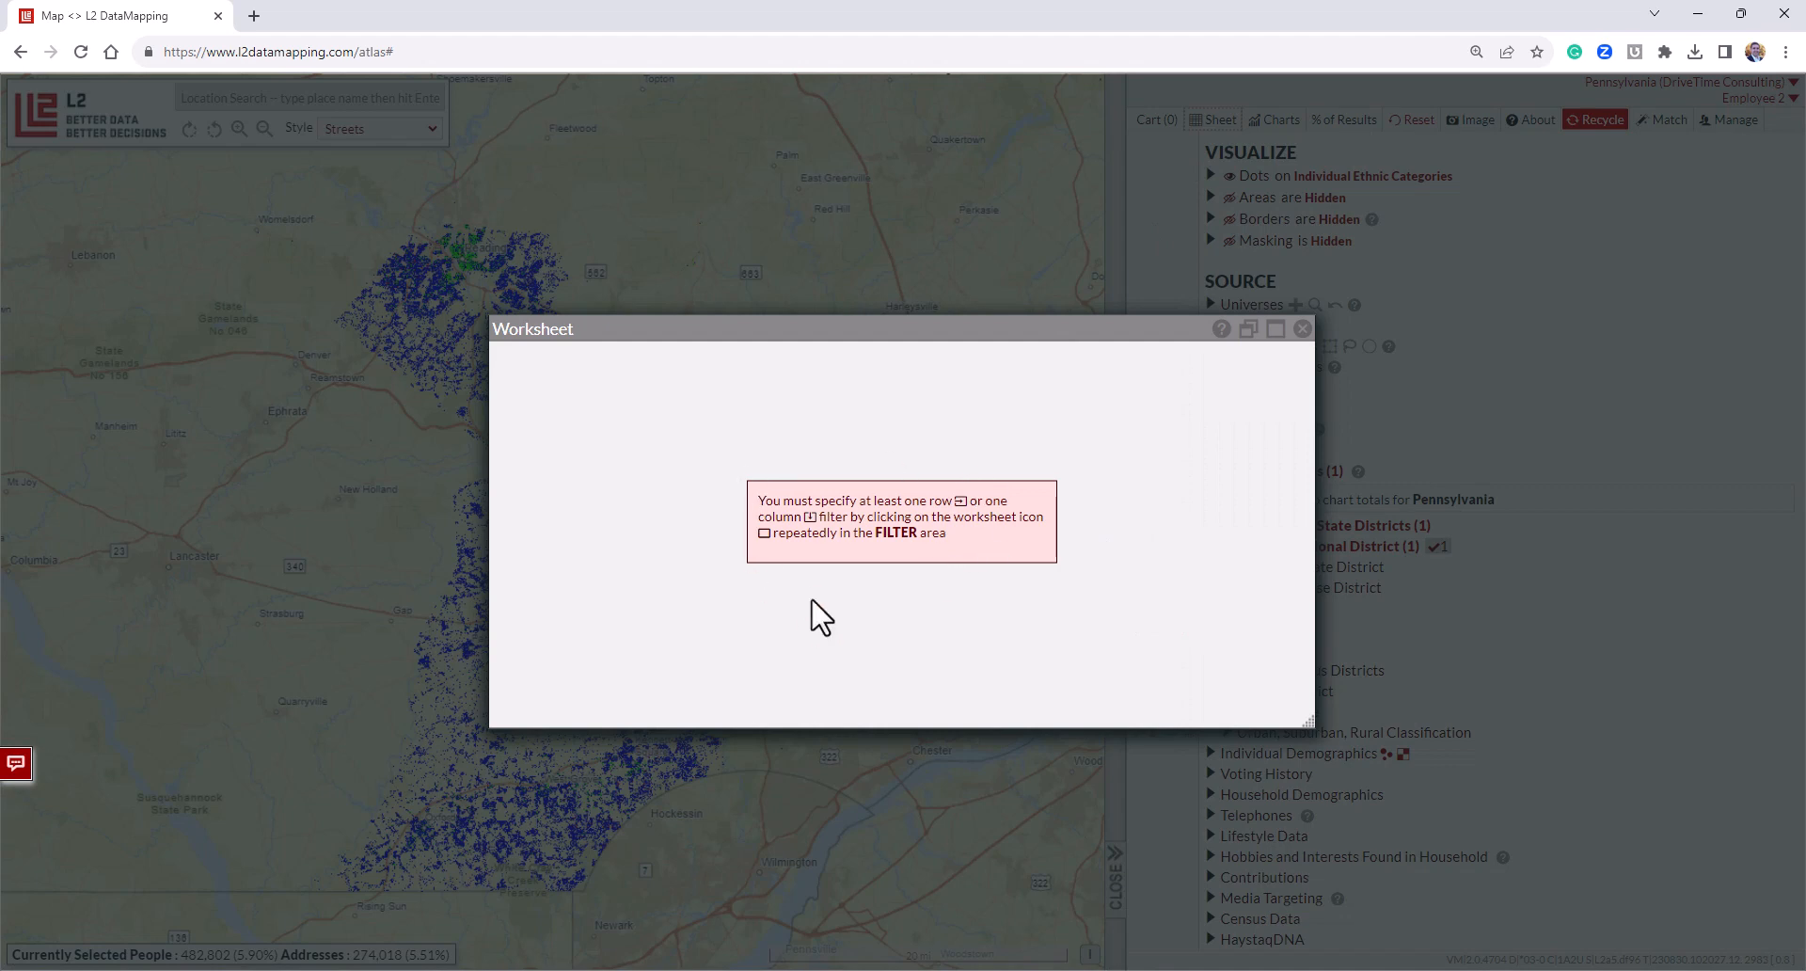
click(1303, 329)
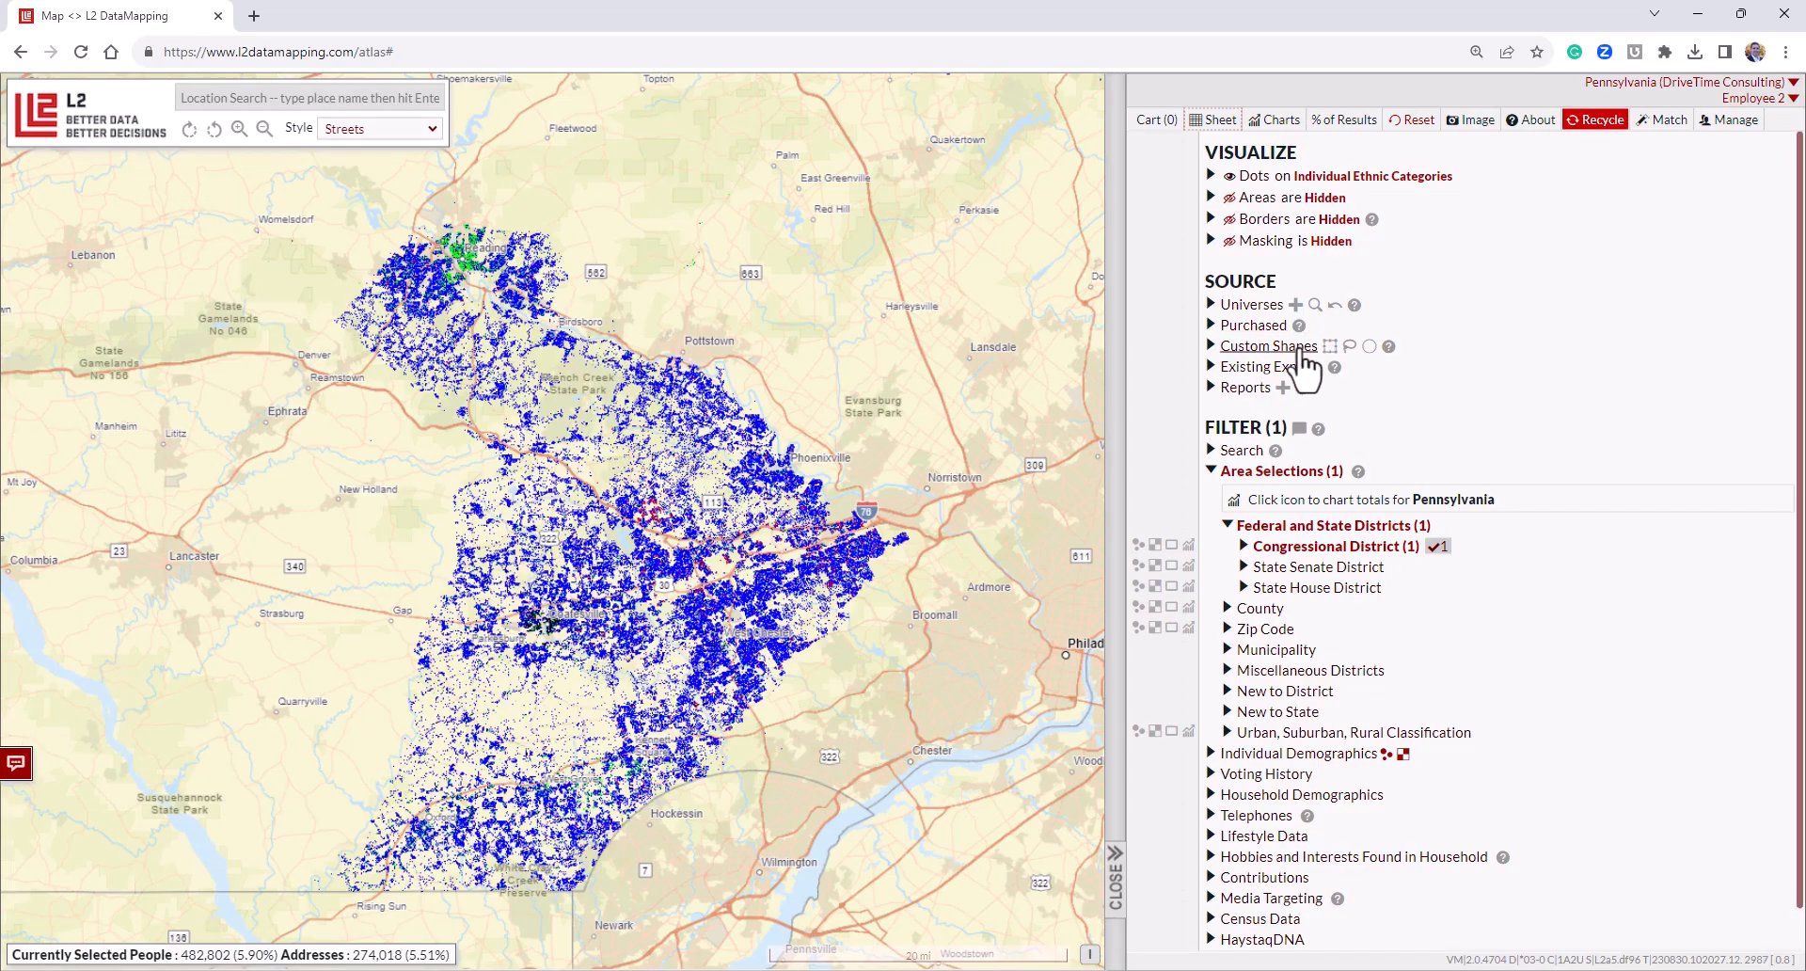
Expand the Zip Code area selections and sort the zip codes by people count in descending order.
scroll(1554, 520, down, 1)
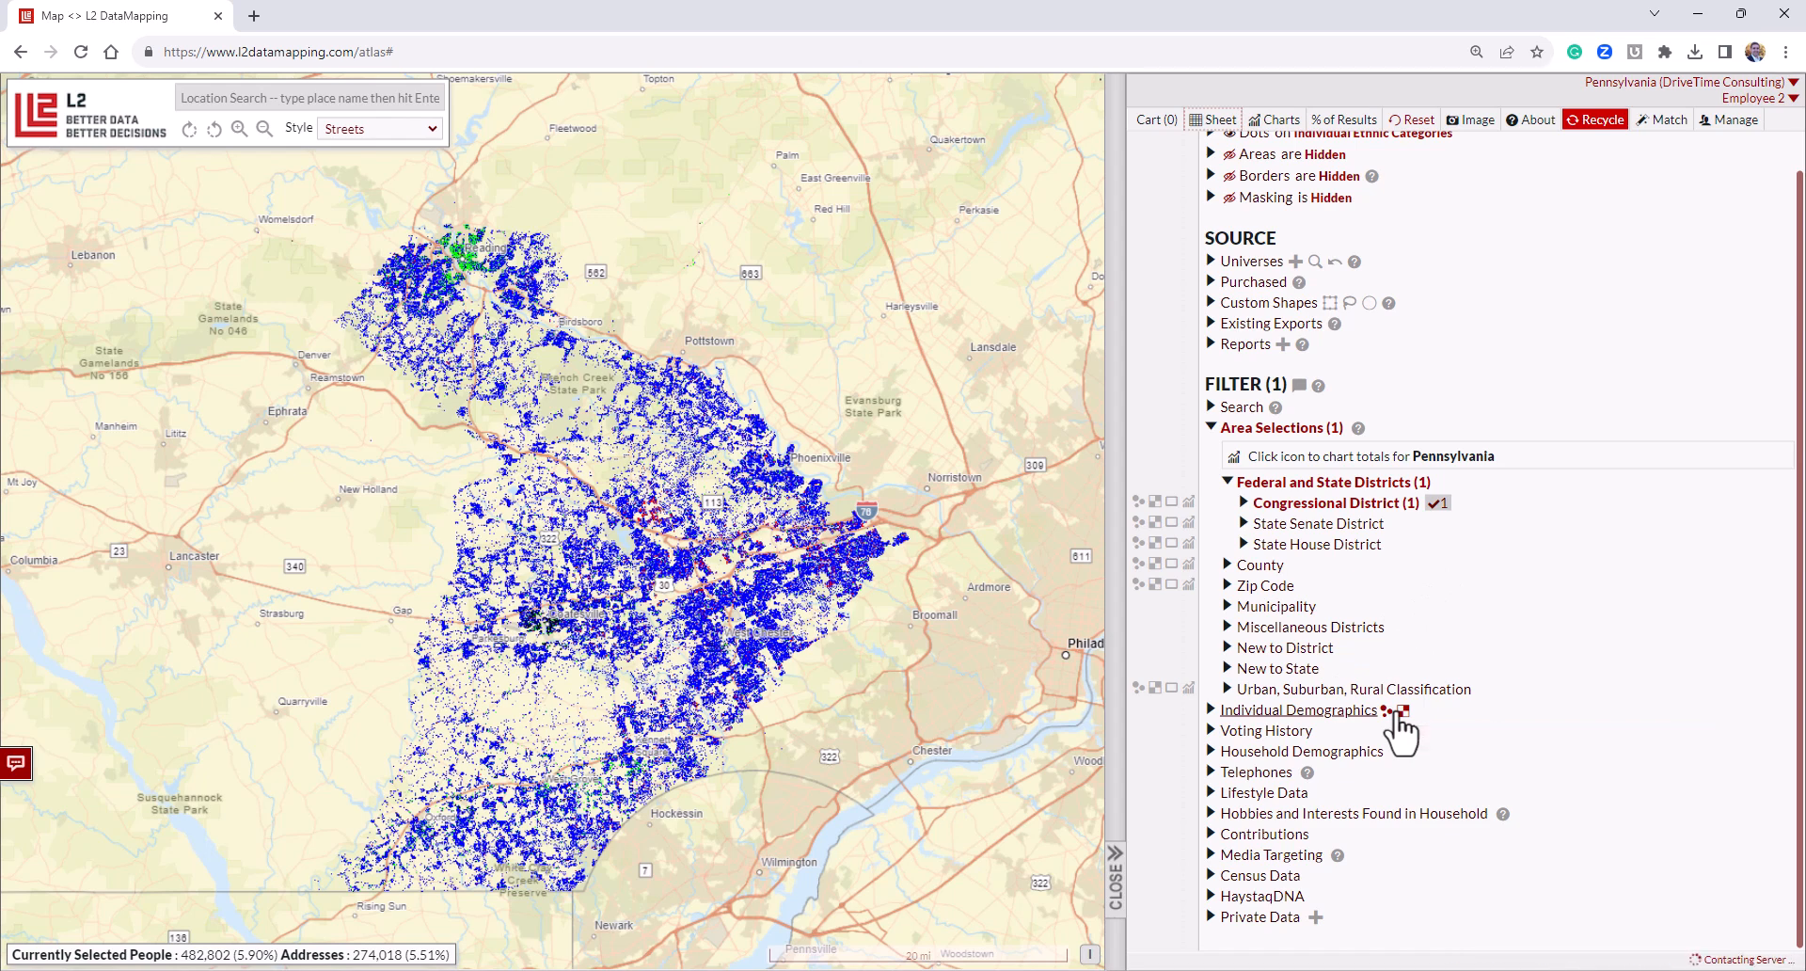
click(1265, 586)
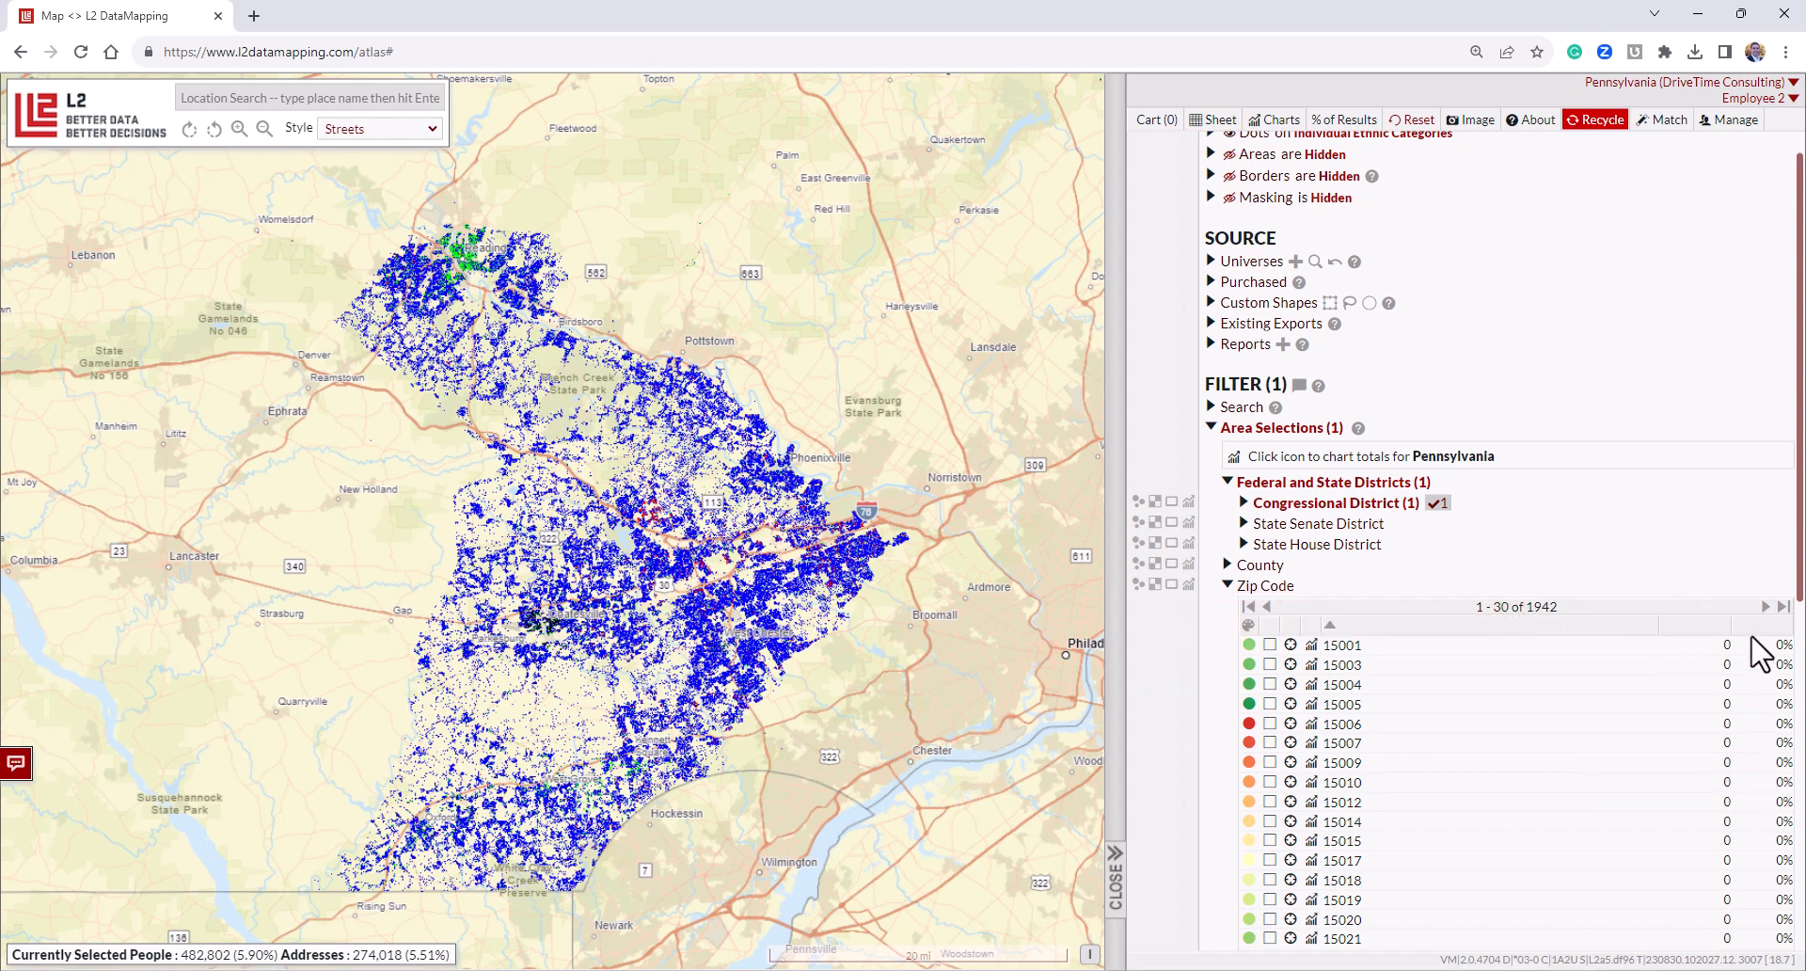
click(1717, 625)
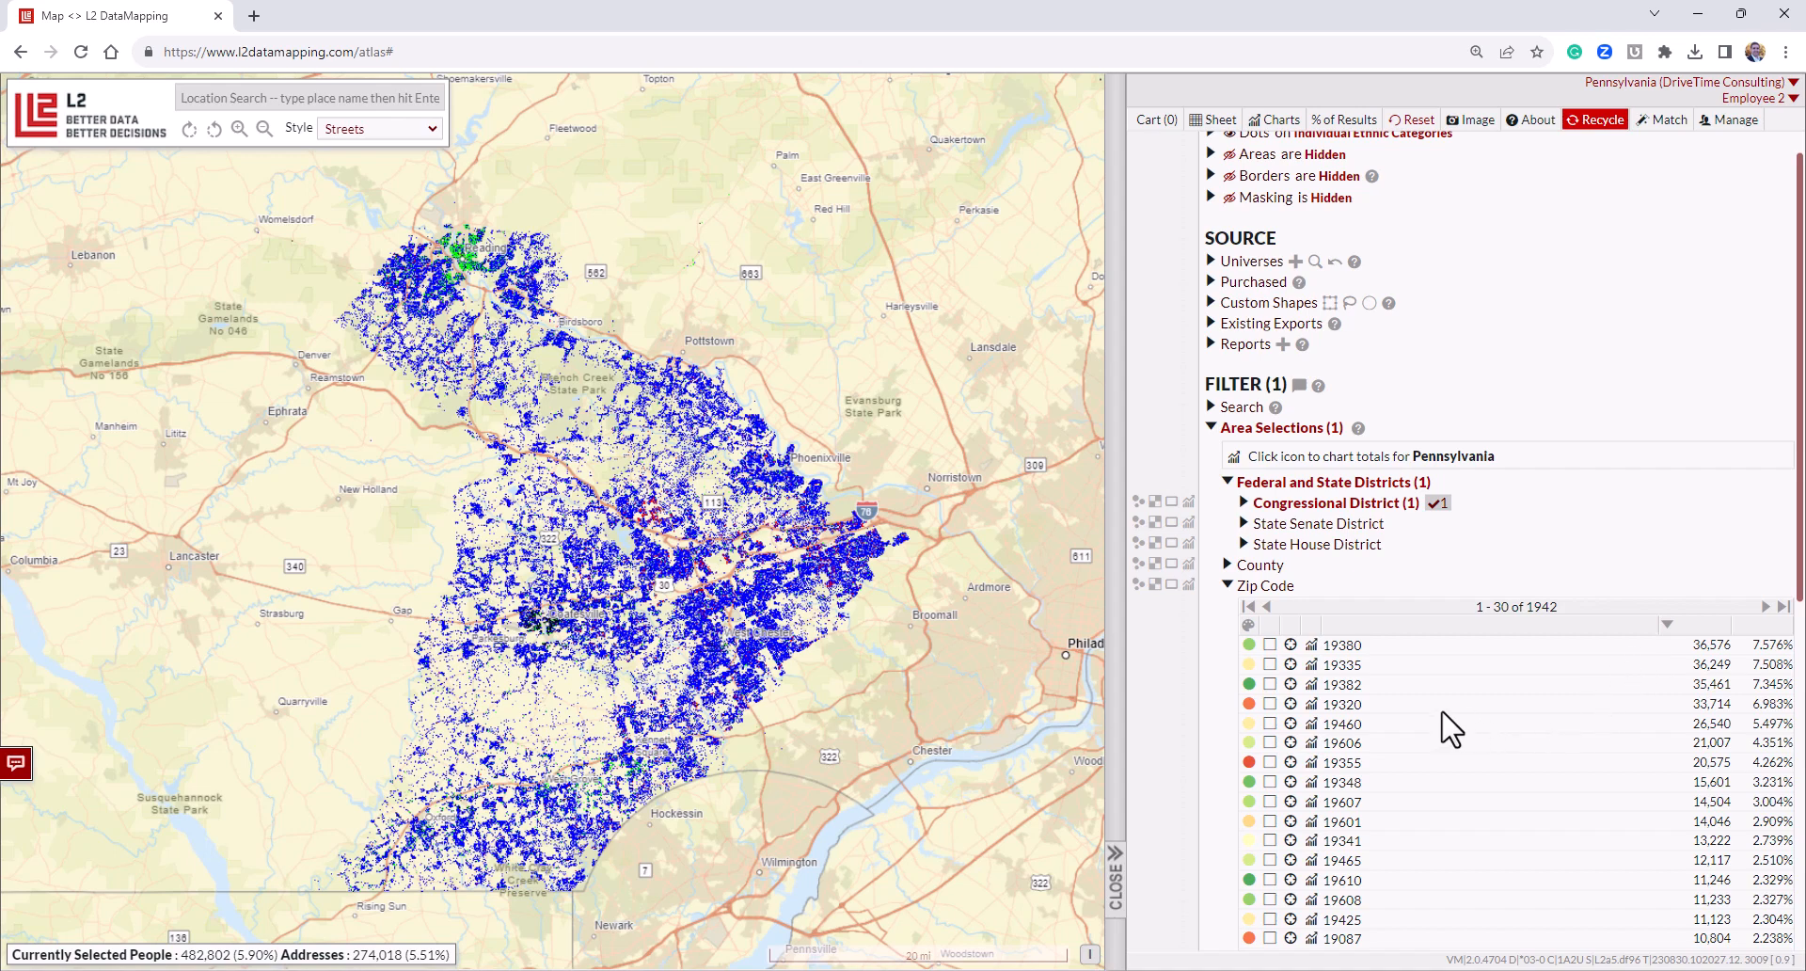
scroll(1505, 564, down, 4)
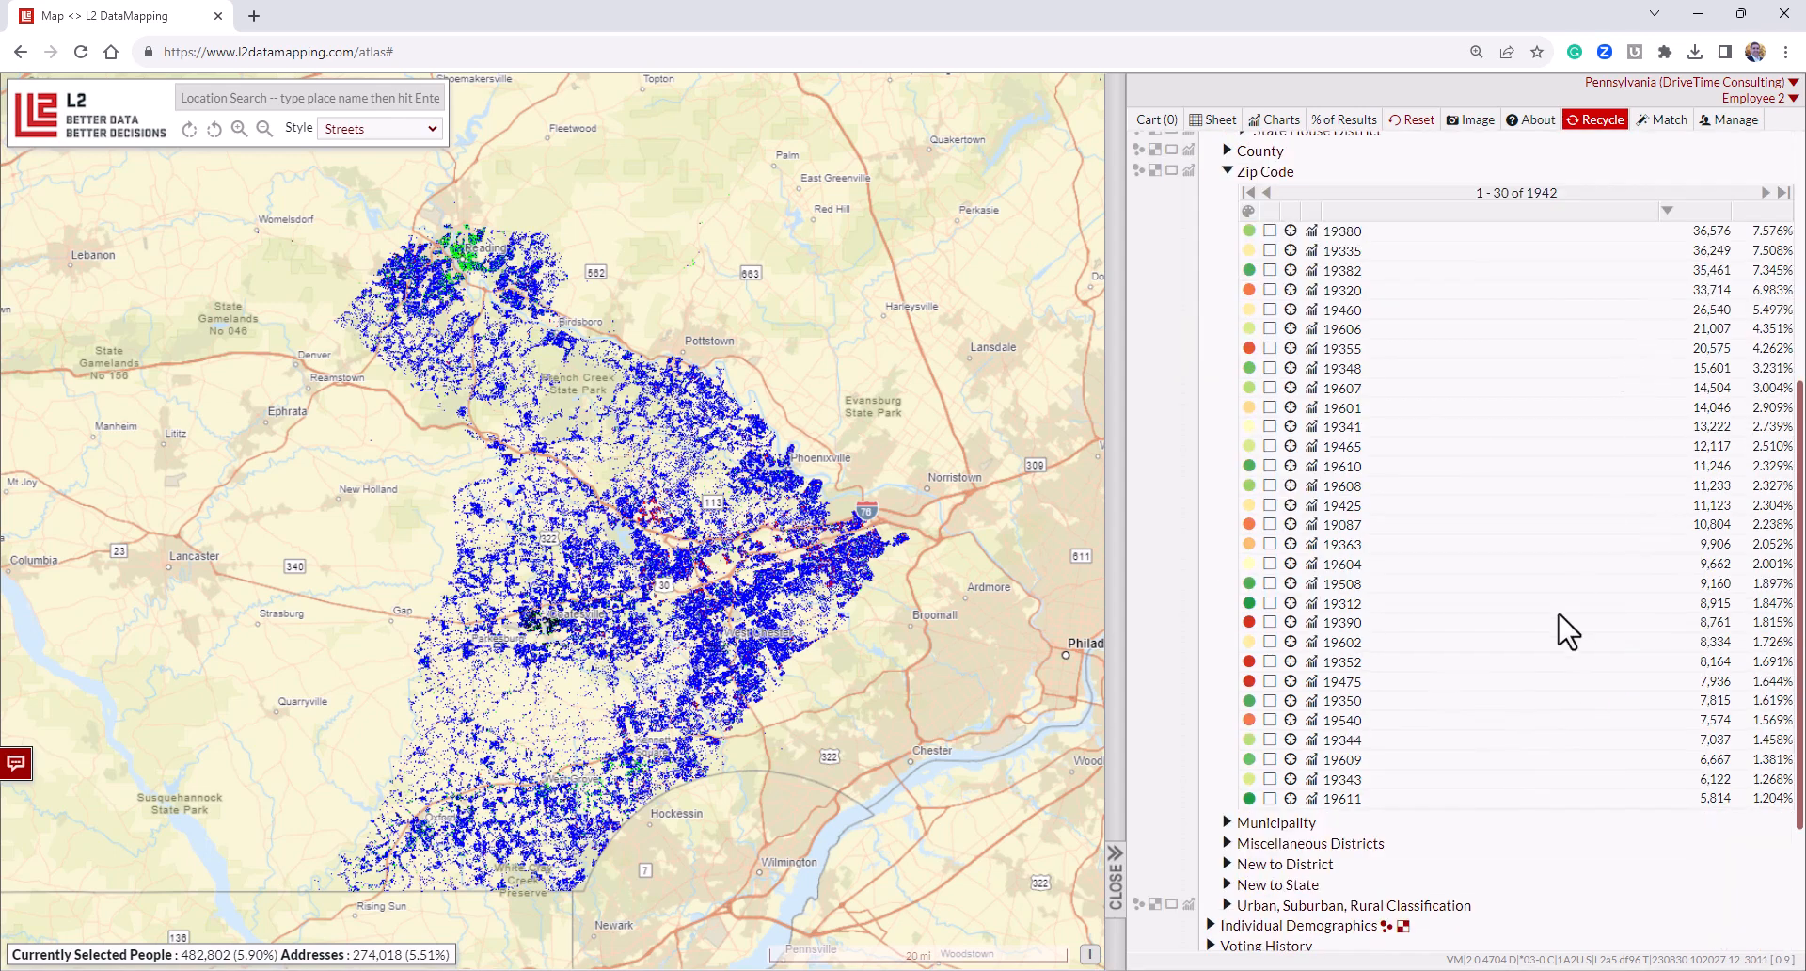
scroll(1505, 630, up, 2)
scroll(1354, 606, up, 1)
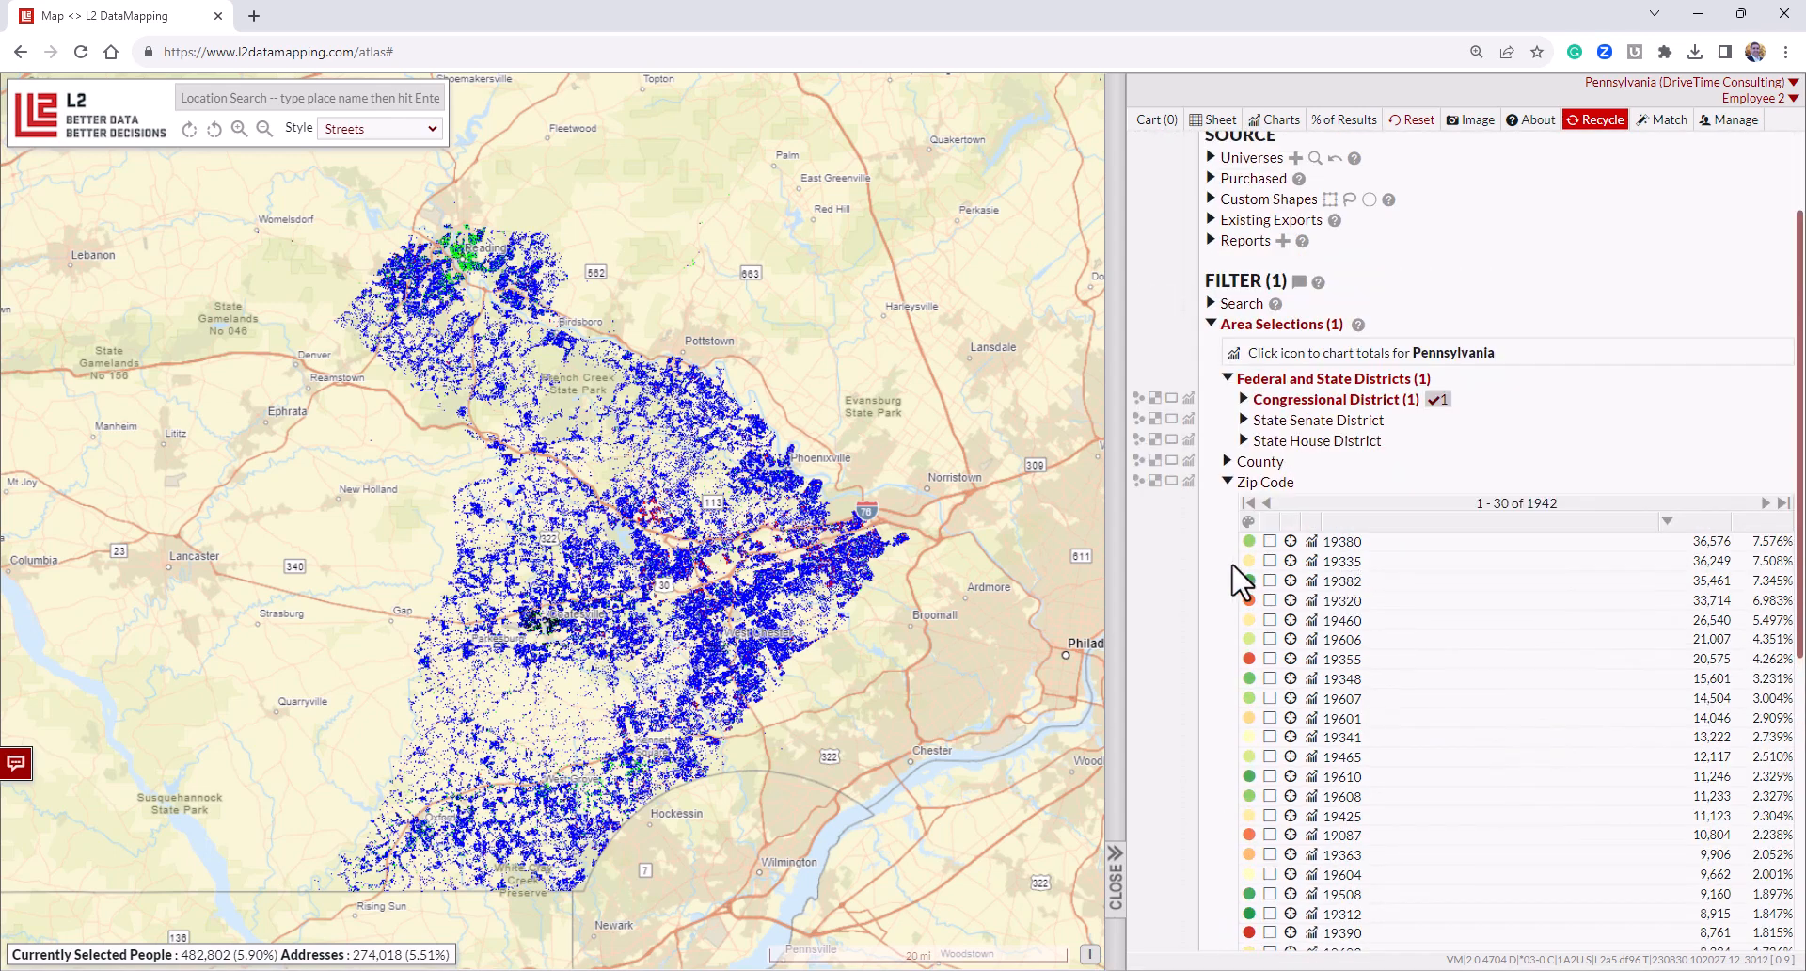
Include Zip Code in the worksheet as a cross-tabulation filter.
click(1170, 482)
click(1171, 481)
click(1171, 481)
scroll(1240, 578, down, 5)
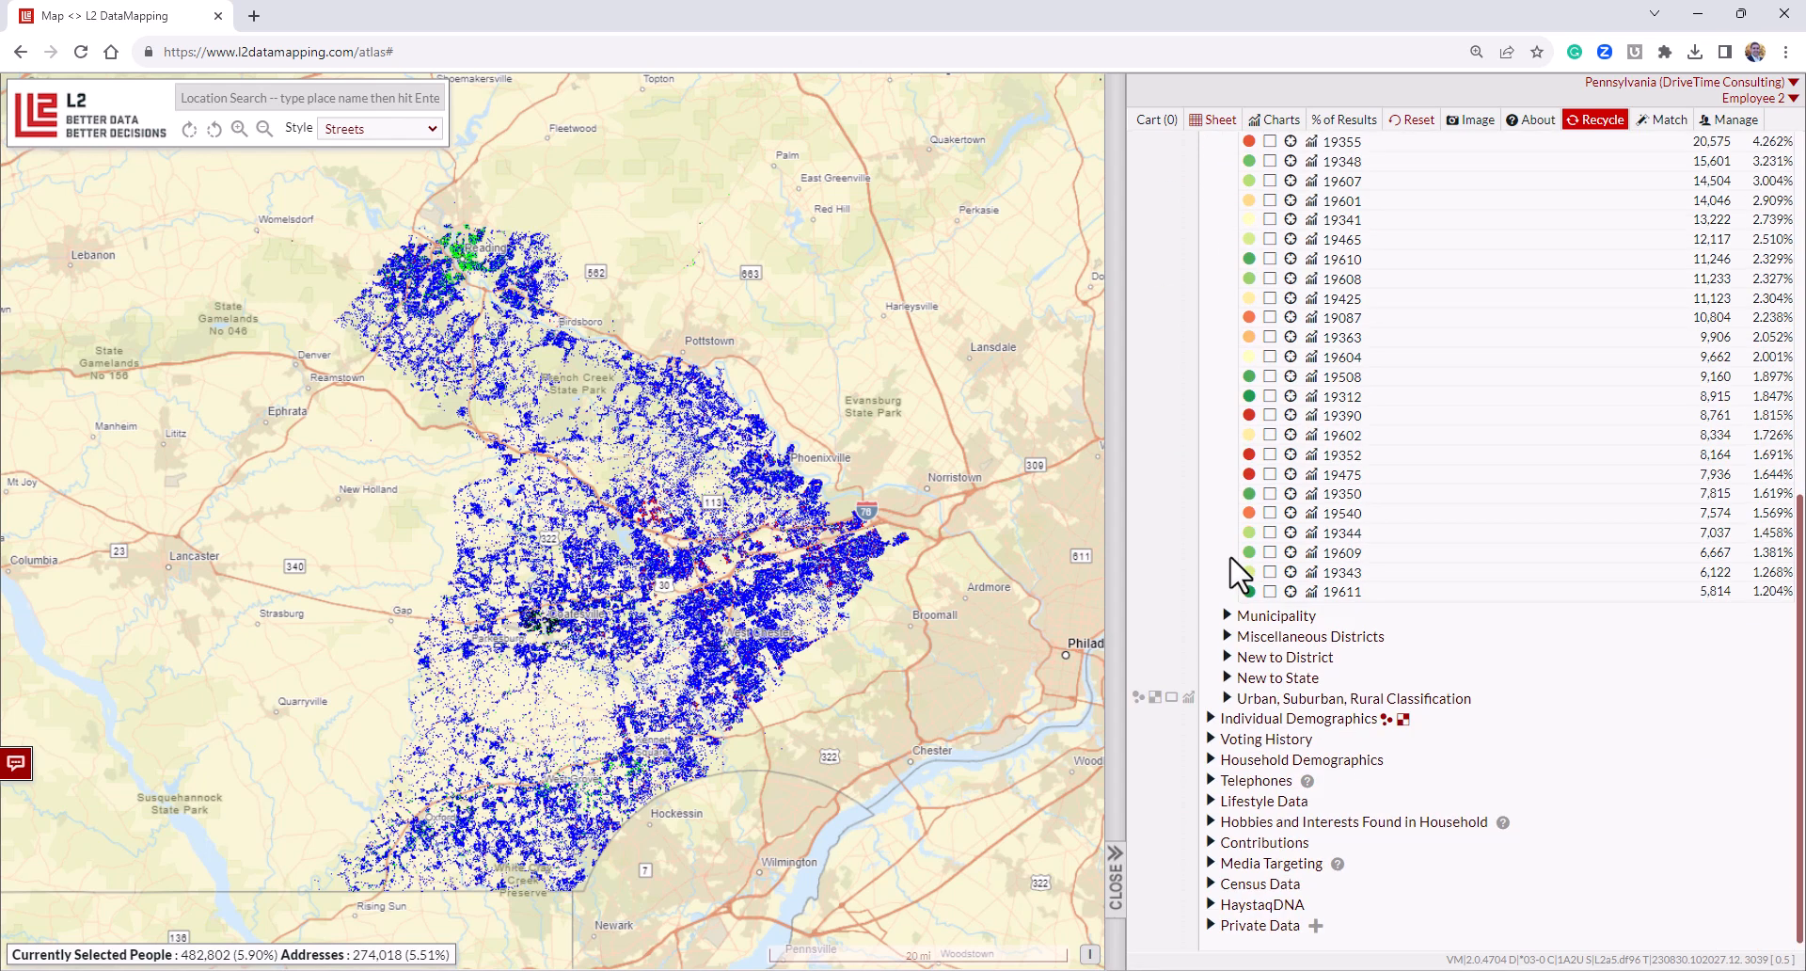
Expand Ethnicity under Individual Demographics and include Broad Ethnic Groupings as a cross-tabulation filter in the worksheet.
click(1228, 713)
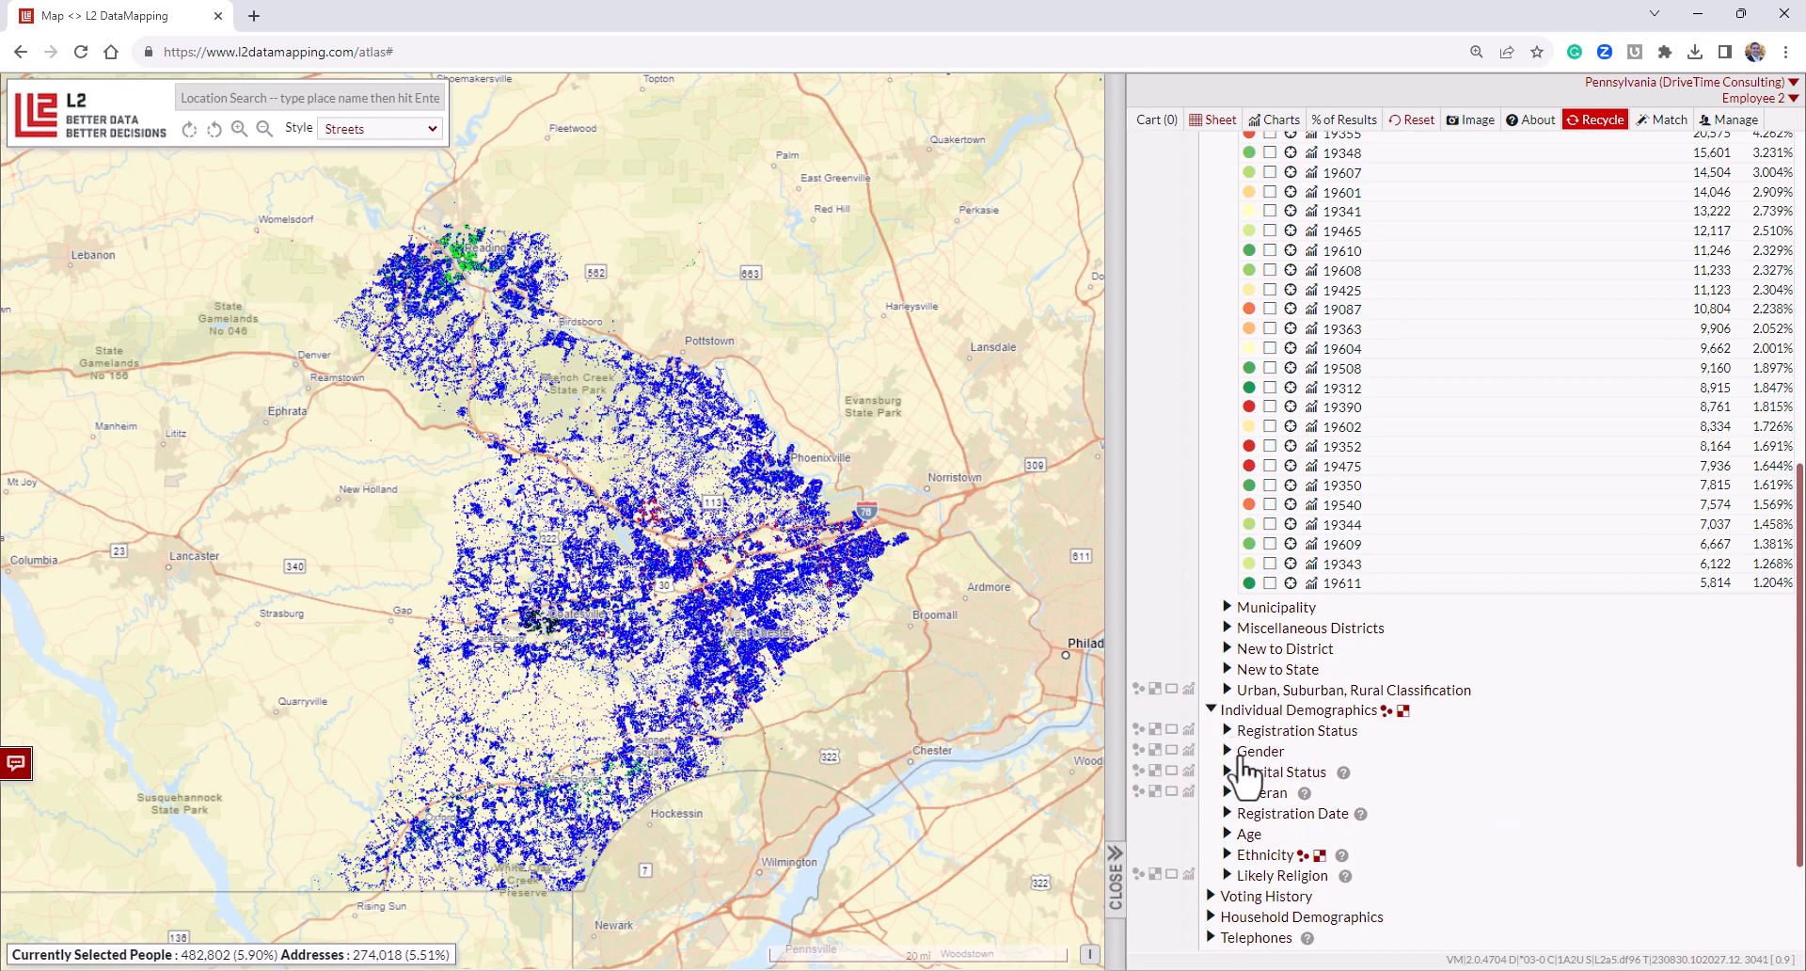
click(1241, 856)
scroll(1243, 858, down, 2)
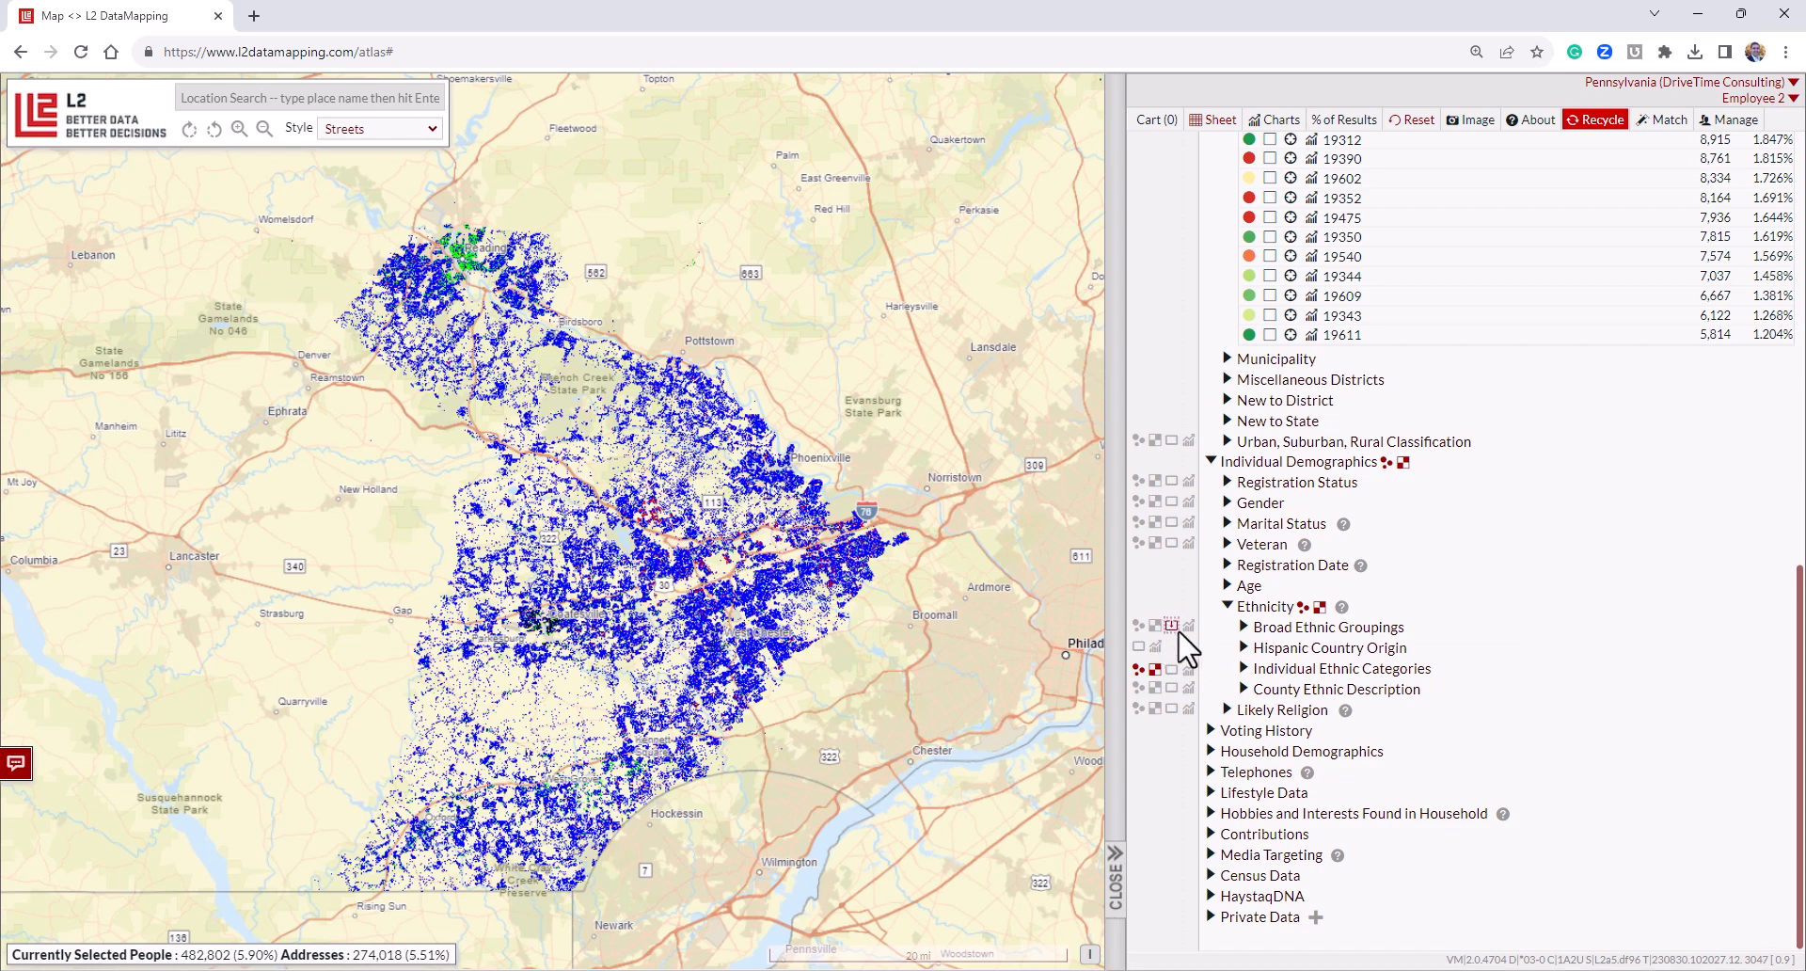
Open the worksheet, enlarge its window, and examine the voter counts by zip code and broad ethnic grouping through the total row.
click(1210, 120)
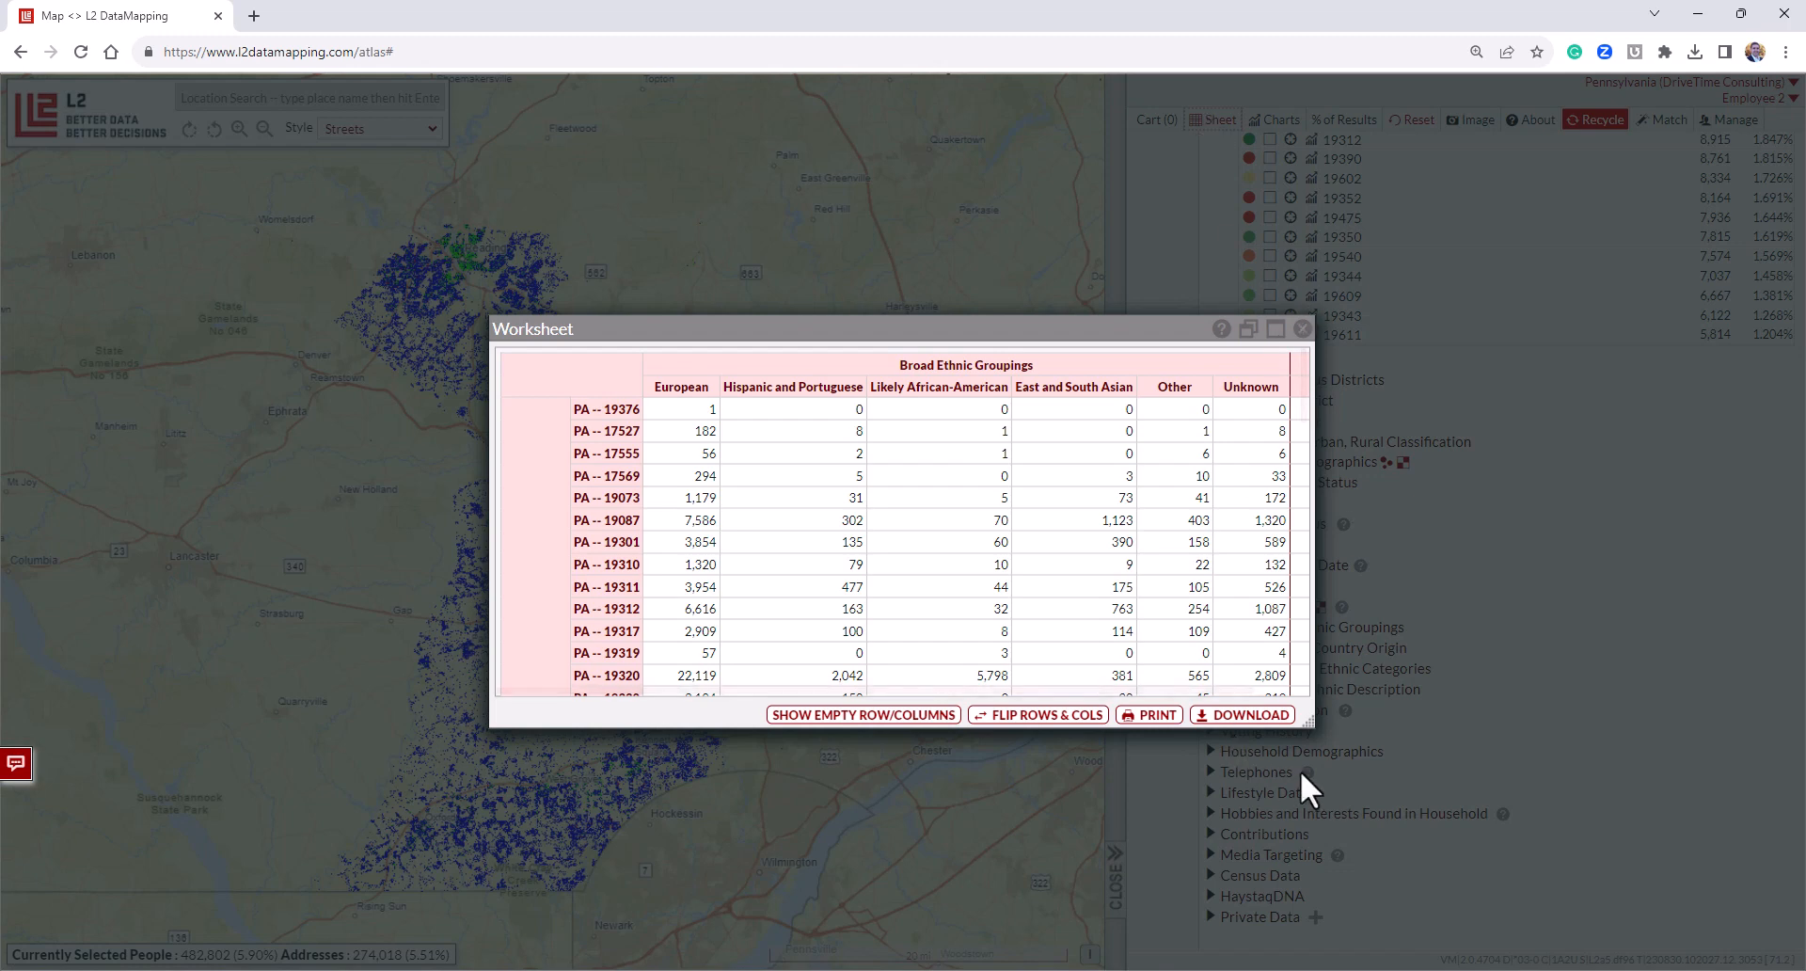
drag(1307, 720, 1586, 864)
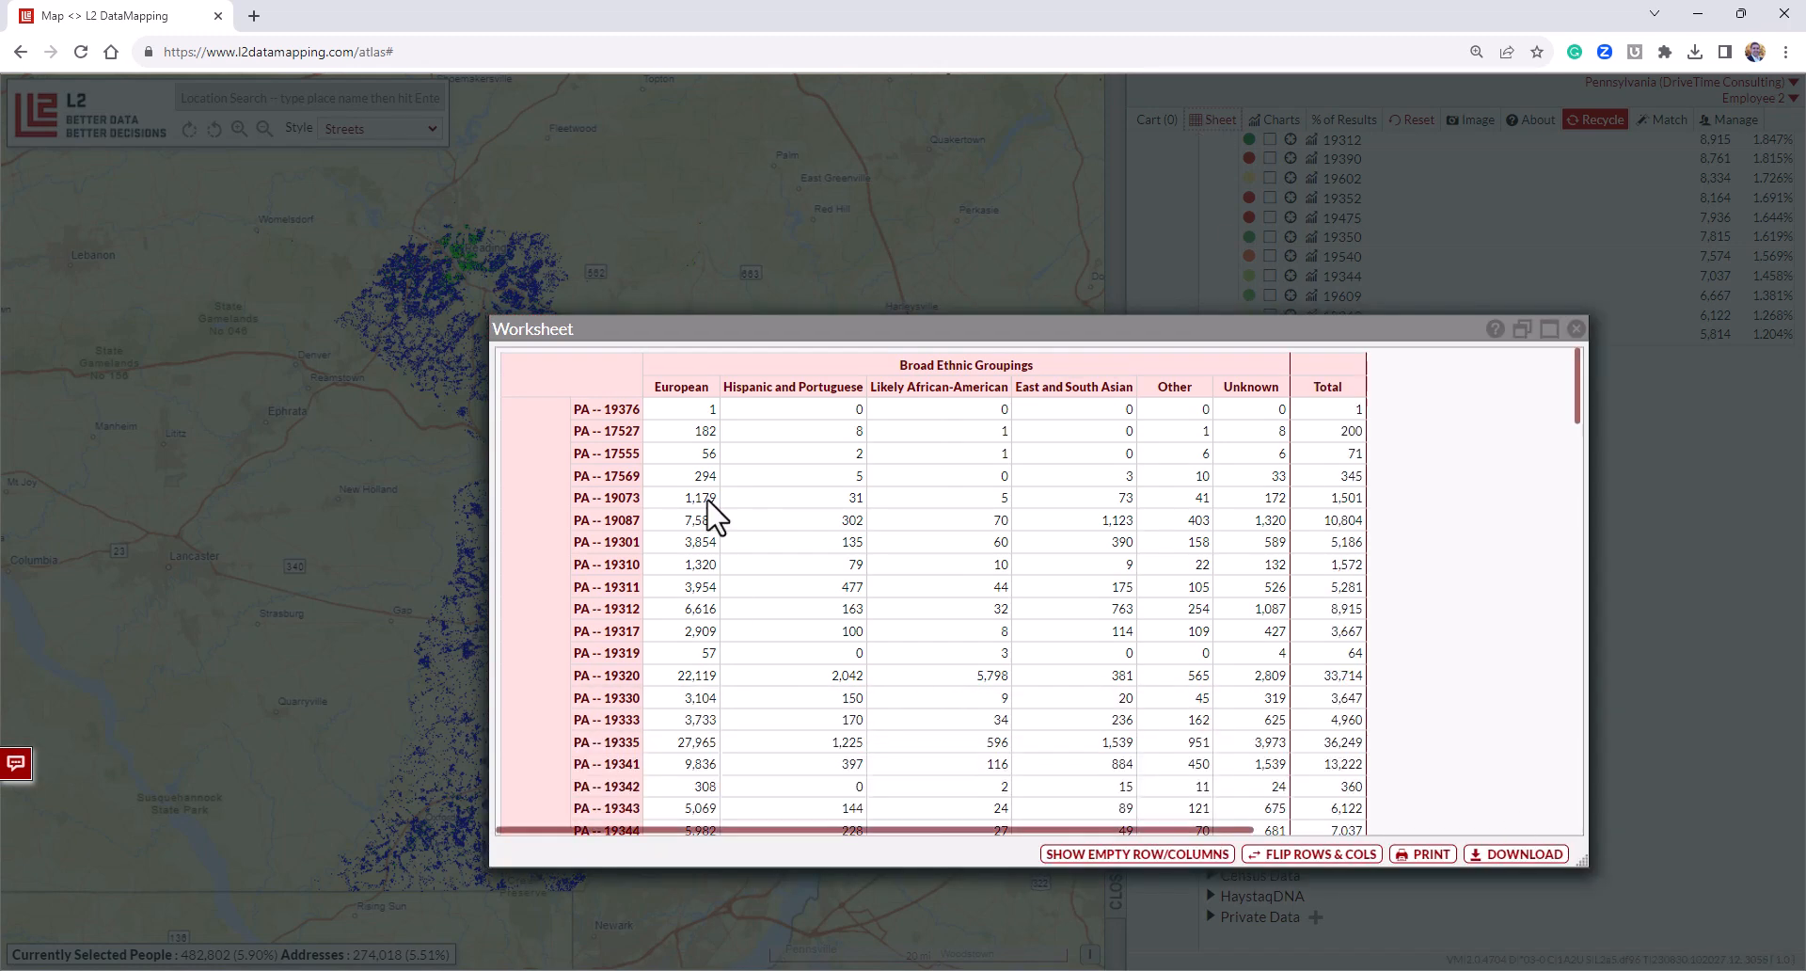
scroll(758, 499, down, 5)
scroll(763, 515, down, 5)
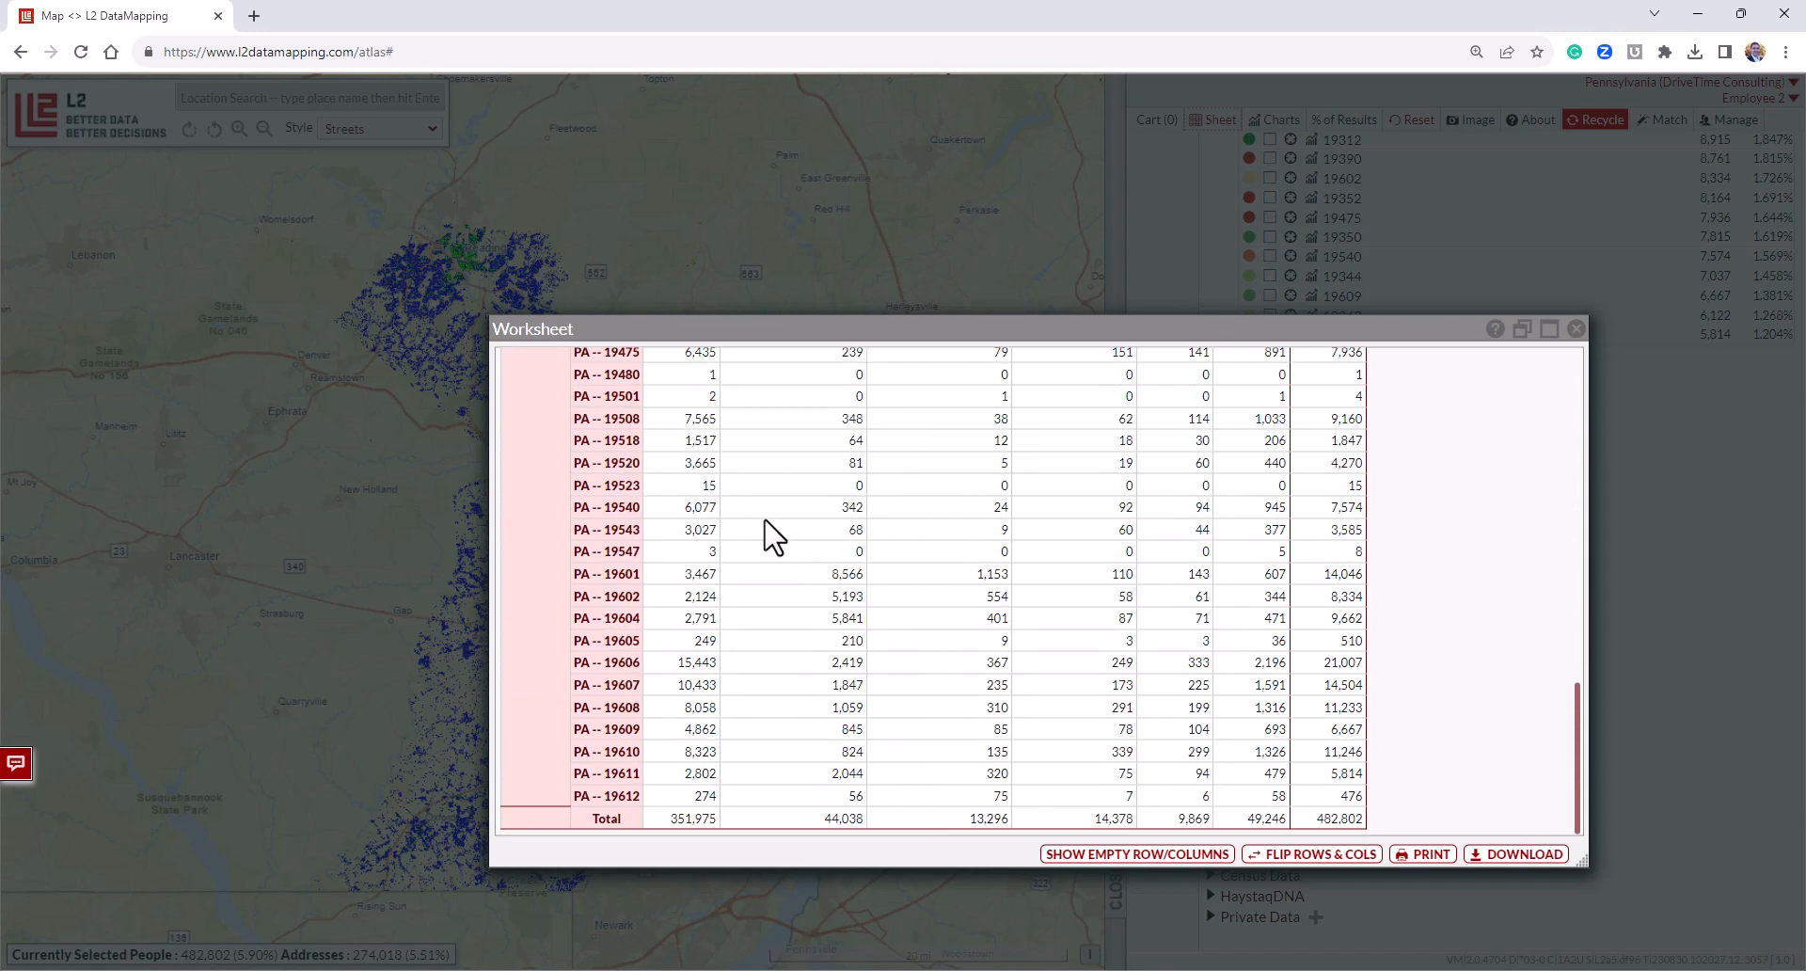
scroll(800, 527, up, 10)
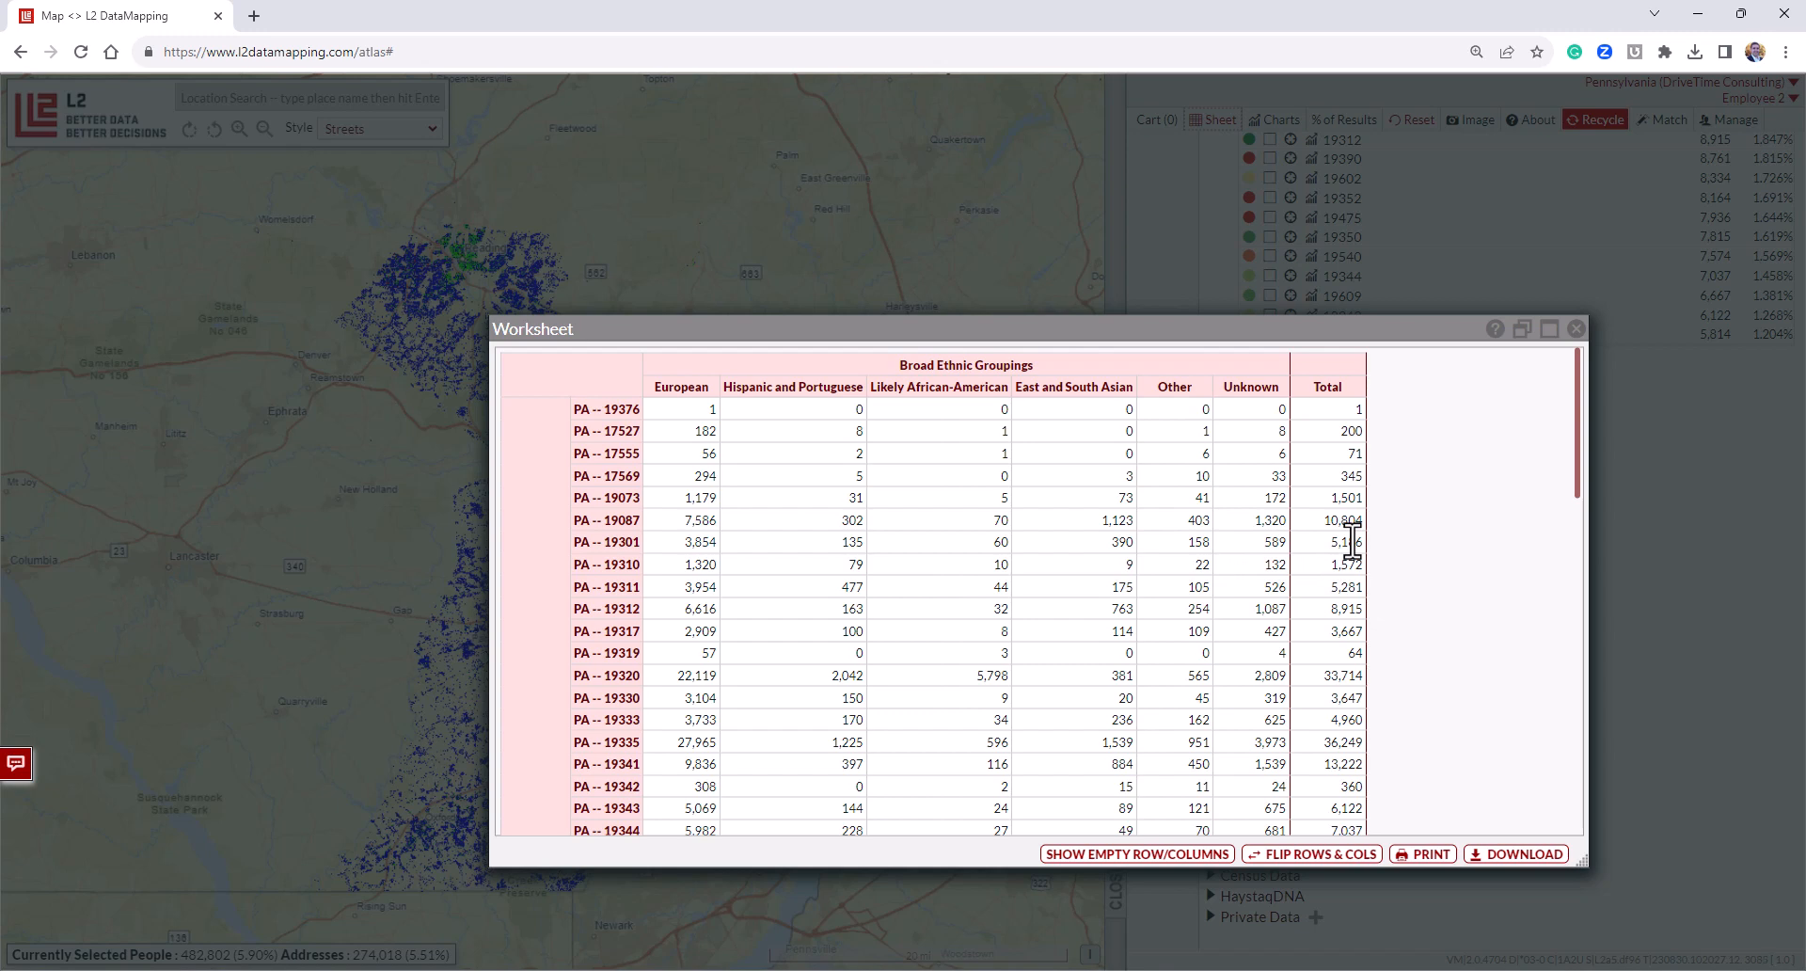
scroll(1352, 541, down, 15)
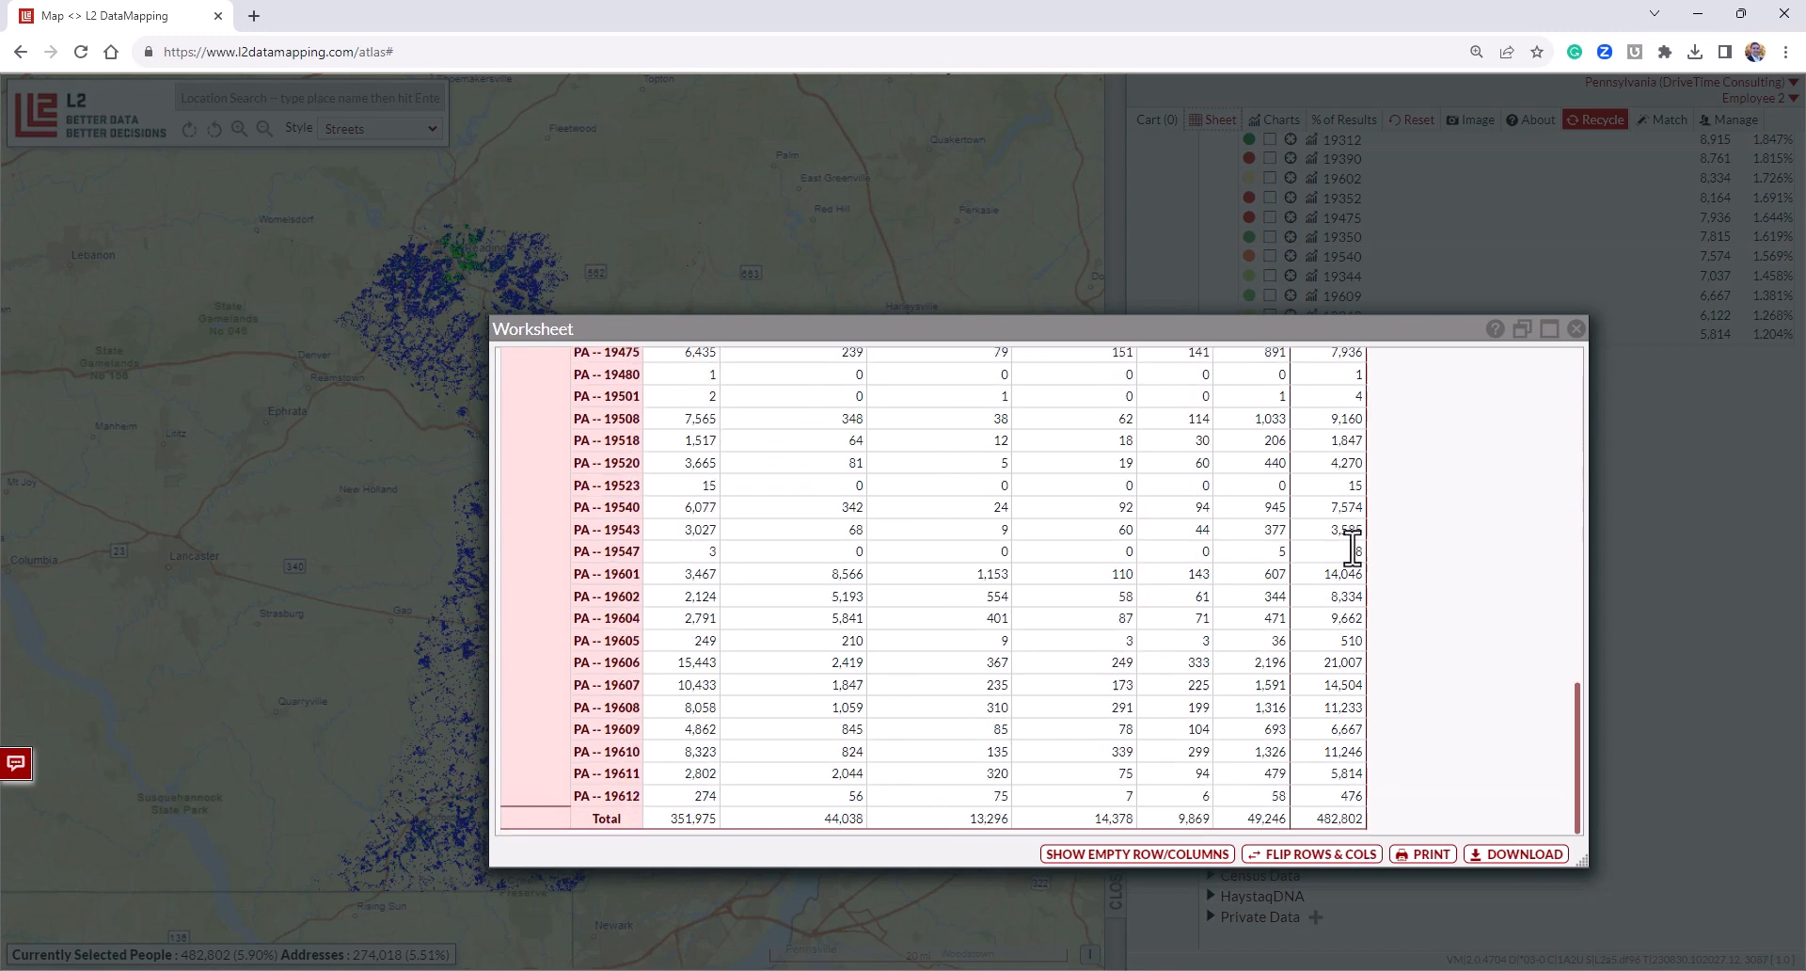
scroll(1352, 554, up, 15)
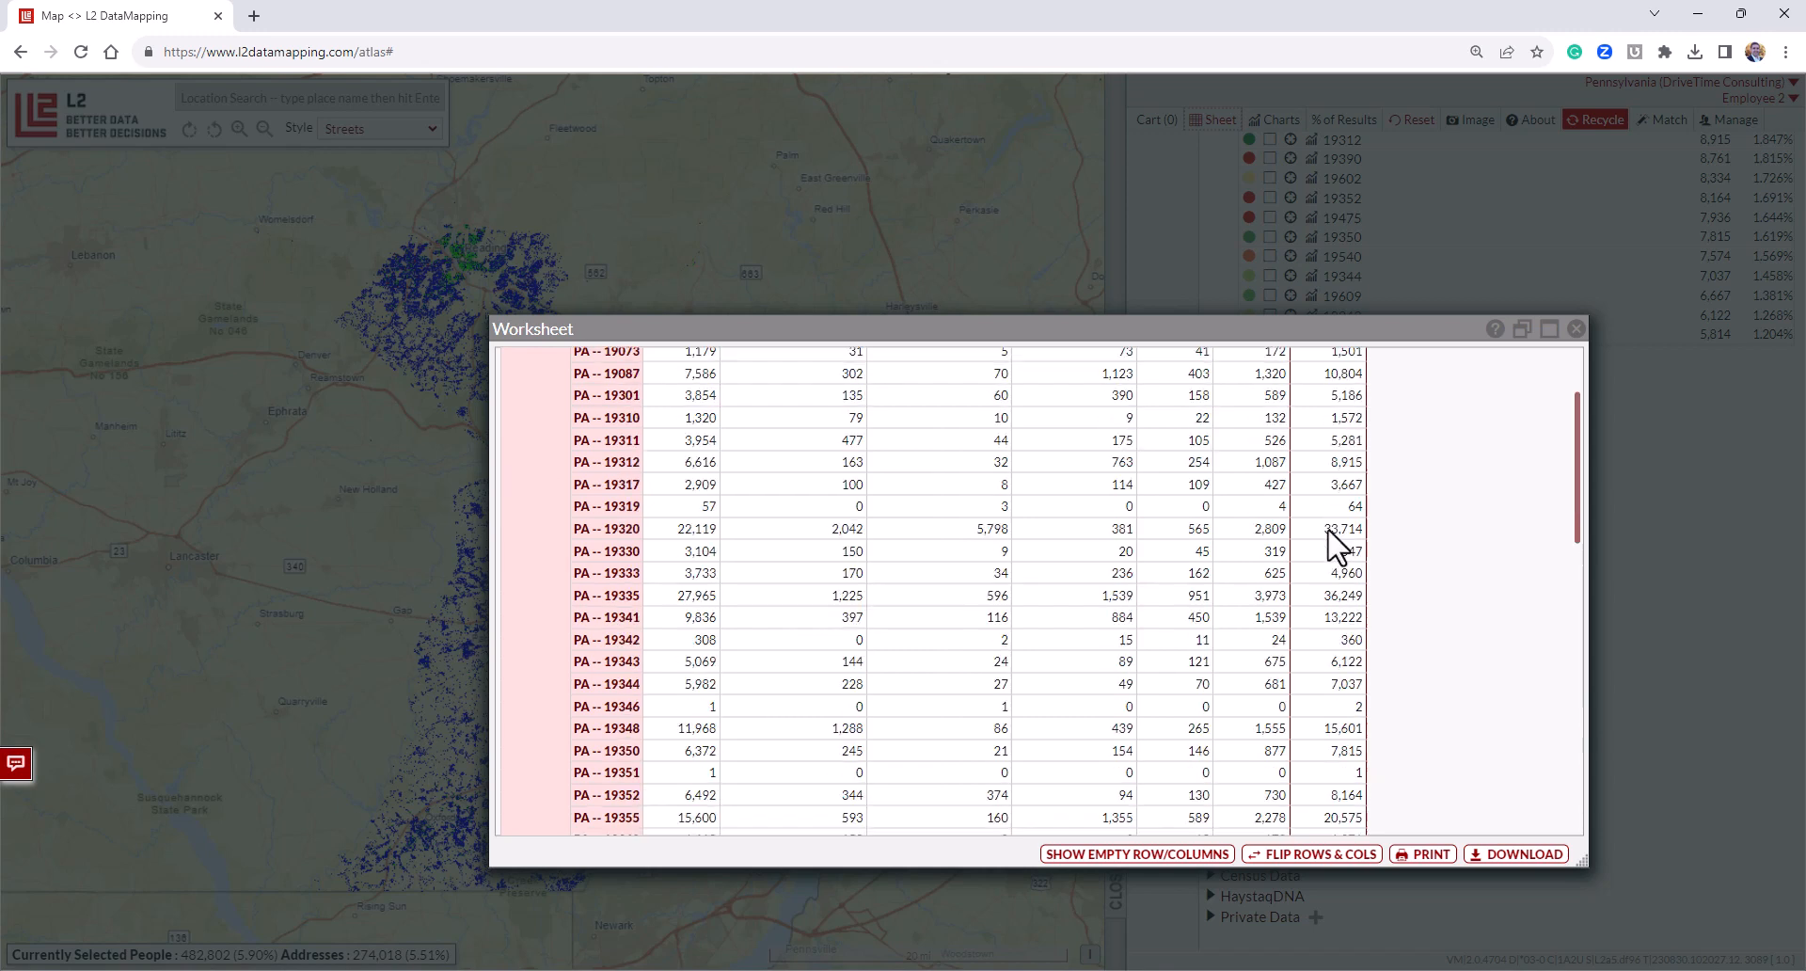
scroll(1340, 536, down, 6)
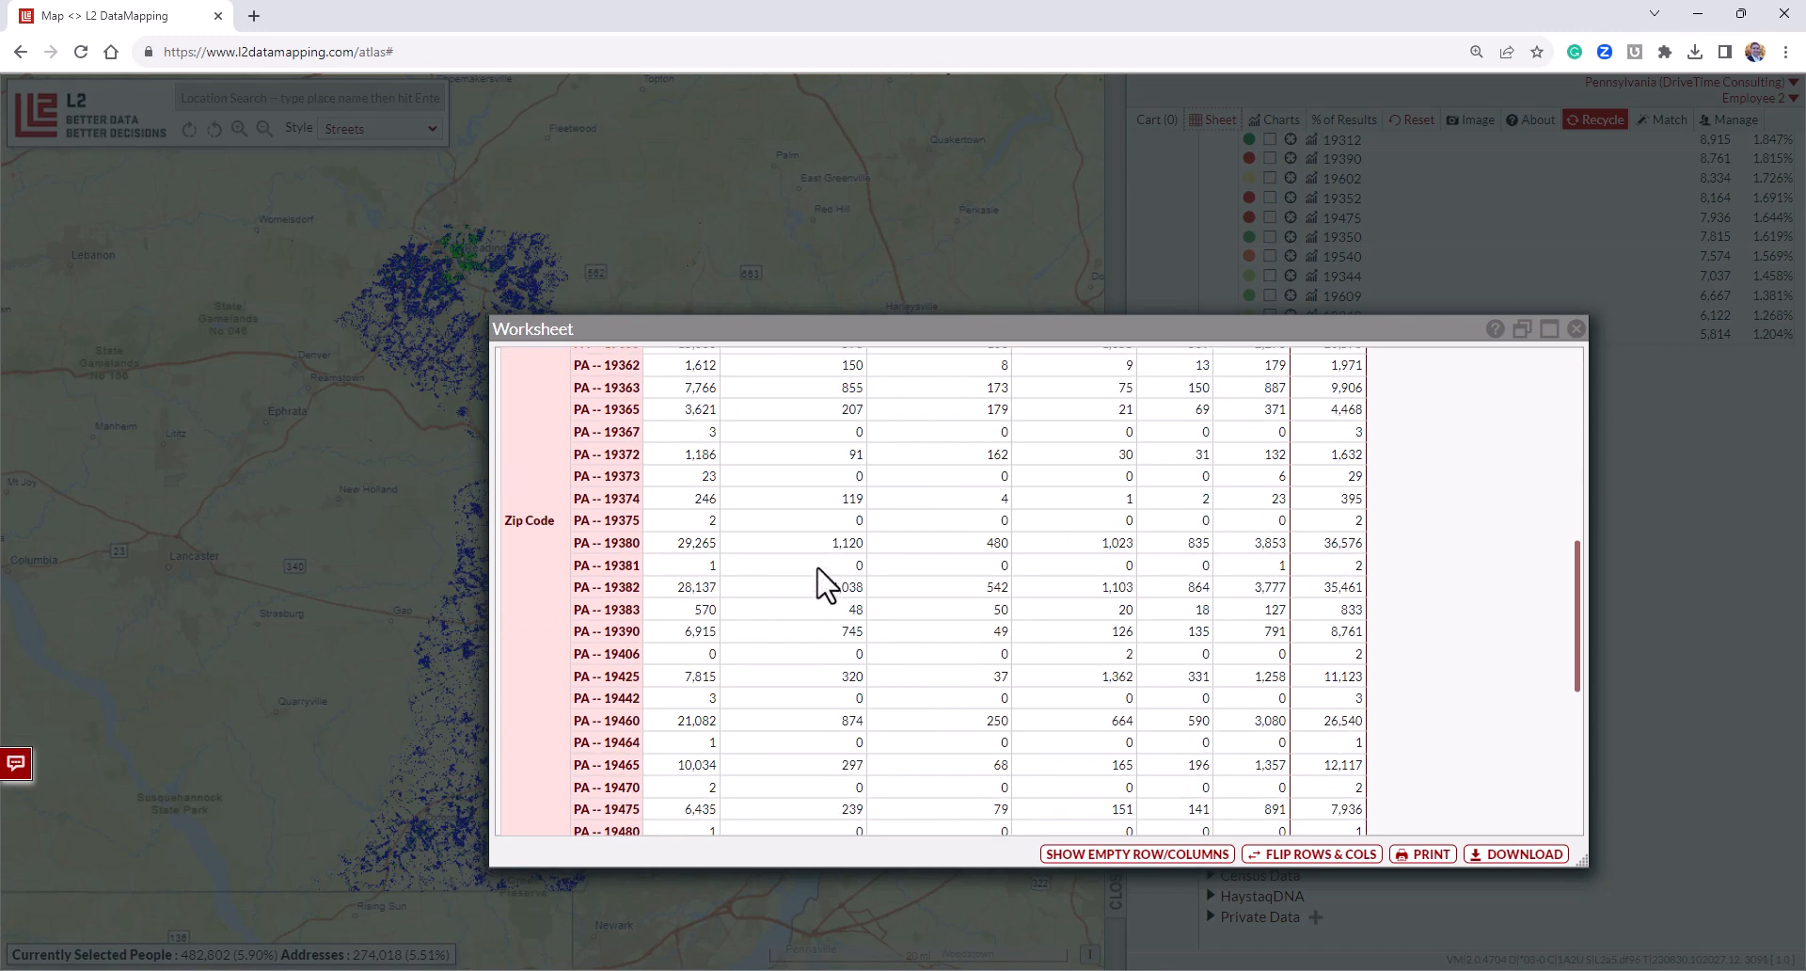
scroll(832, 681, down, 5)
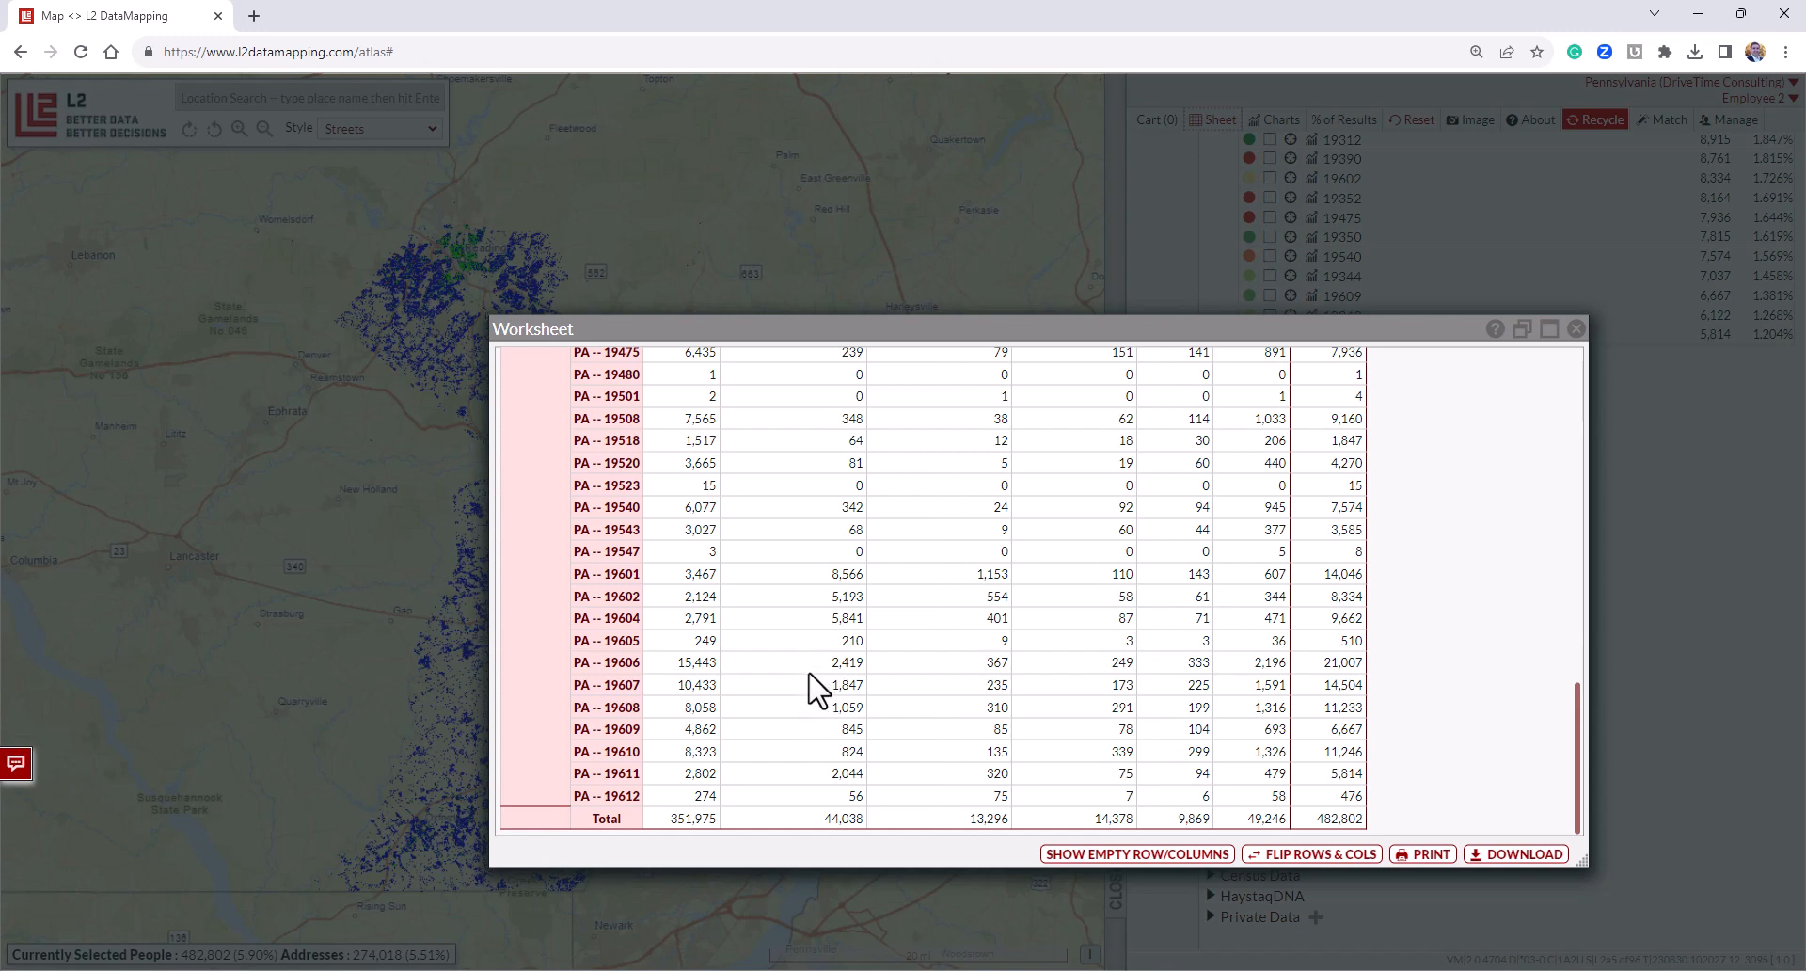
Download the zip code by ethnic grouping worksheet, check the browser's downloads, and close the worksheet.
click(1543, 858)
click(1695, 64)
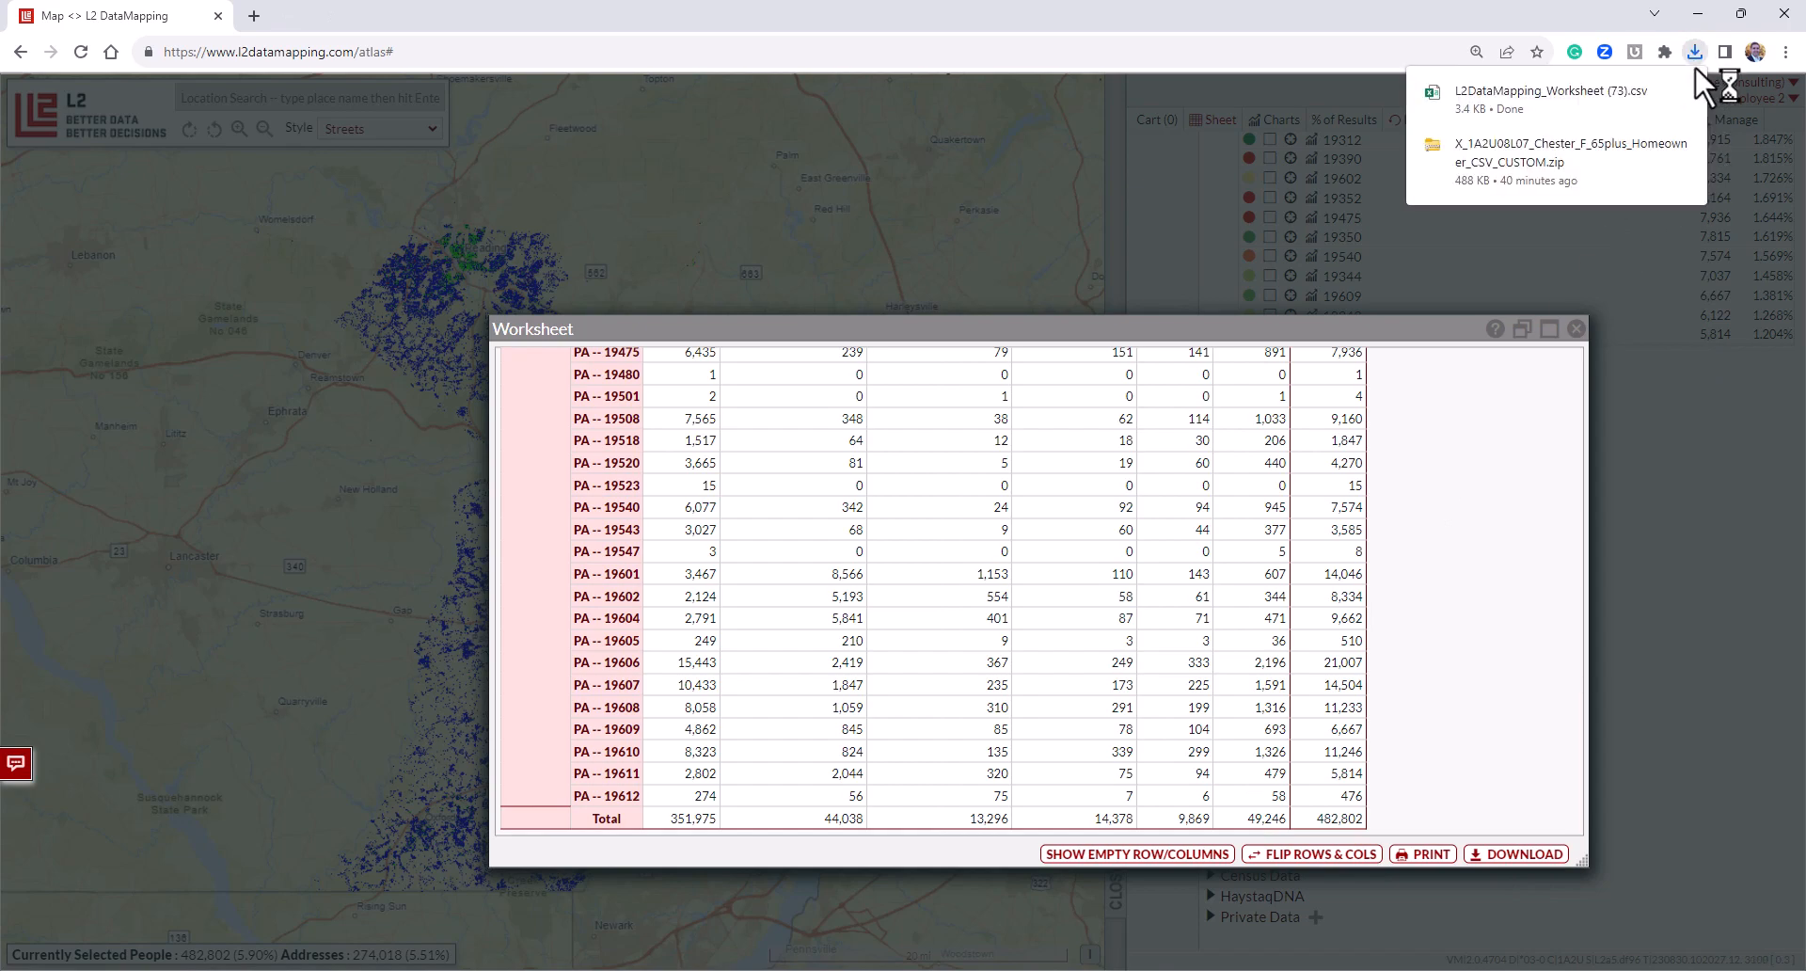
click(1576, 328)
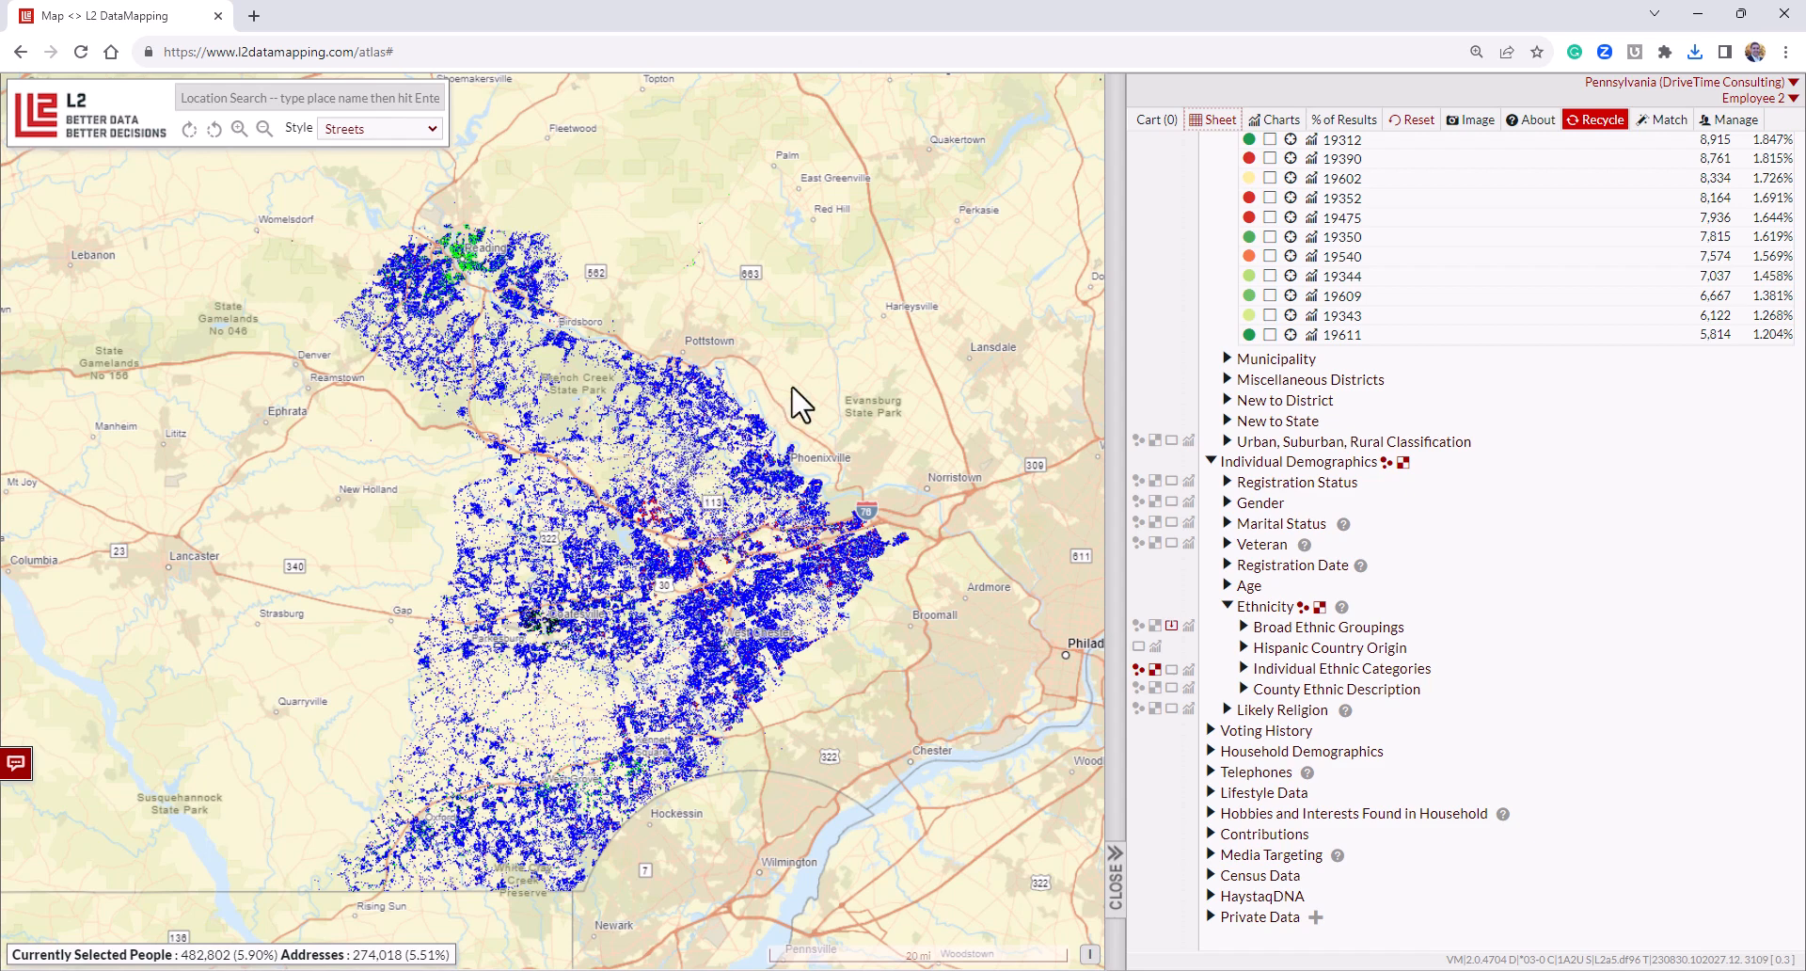
Widen the filter panel slightly and reset all filters and worksheet selections.
scroll(1477, 626, up, 1)
scroll(1481, 606, up, 8)
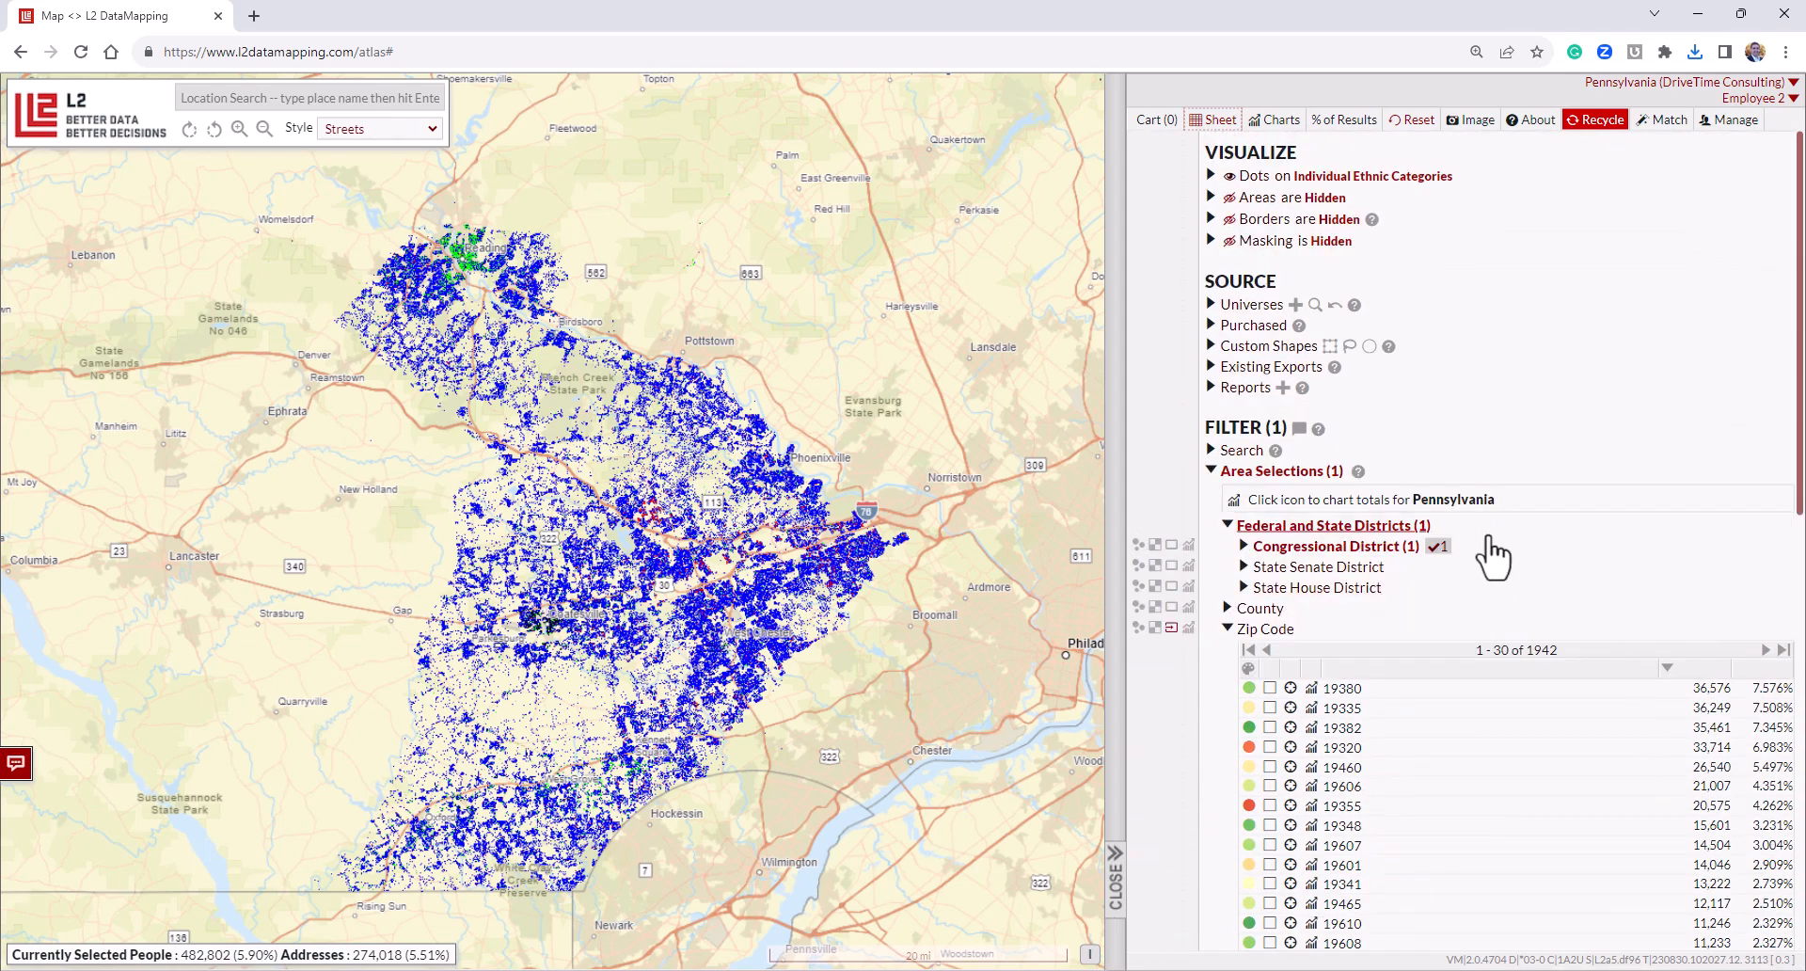
drag(1116, 436, 1077, 436)
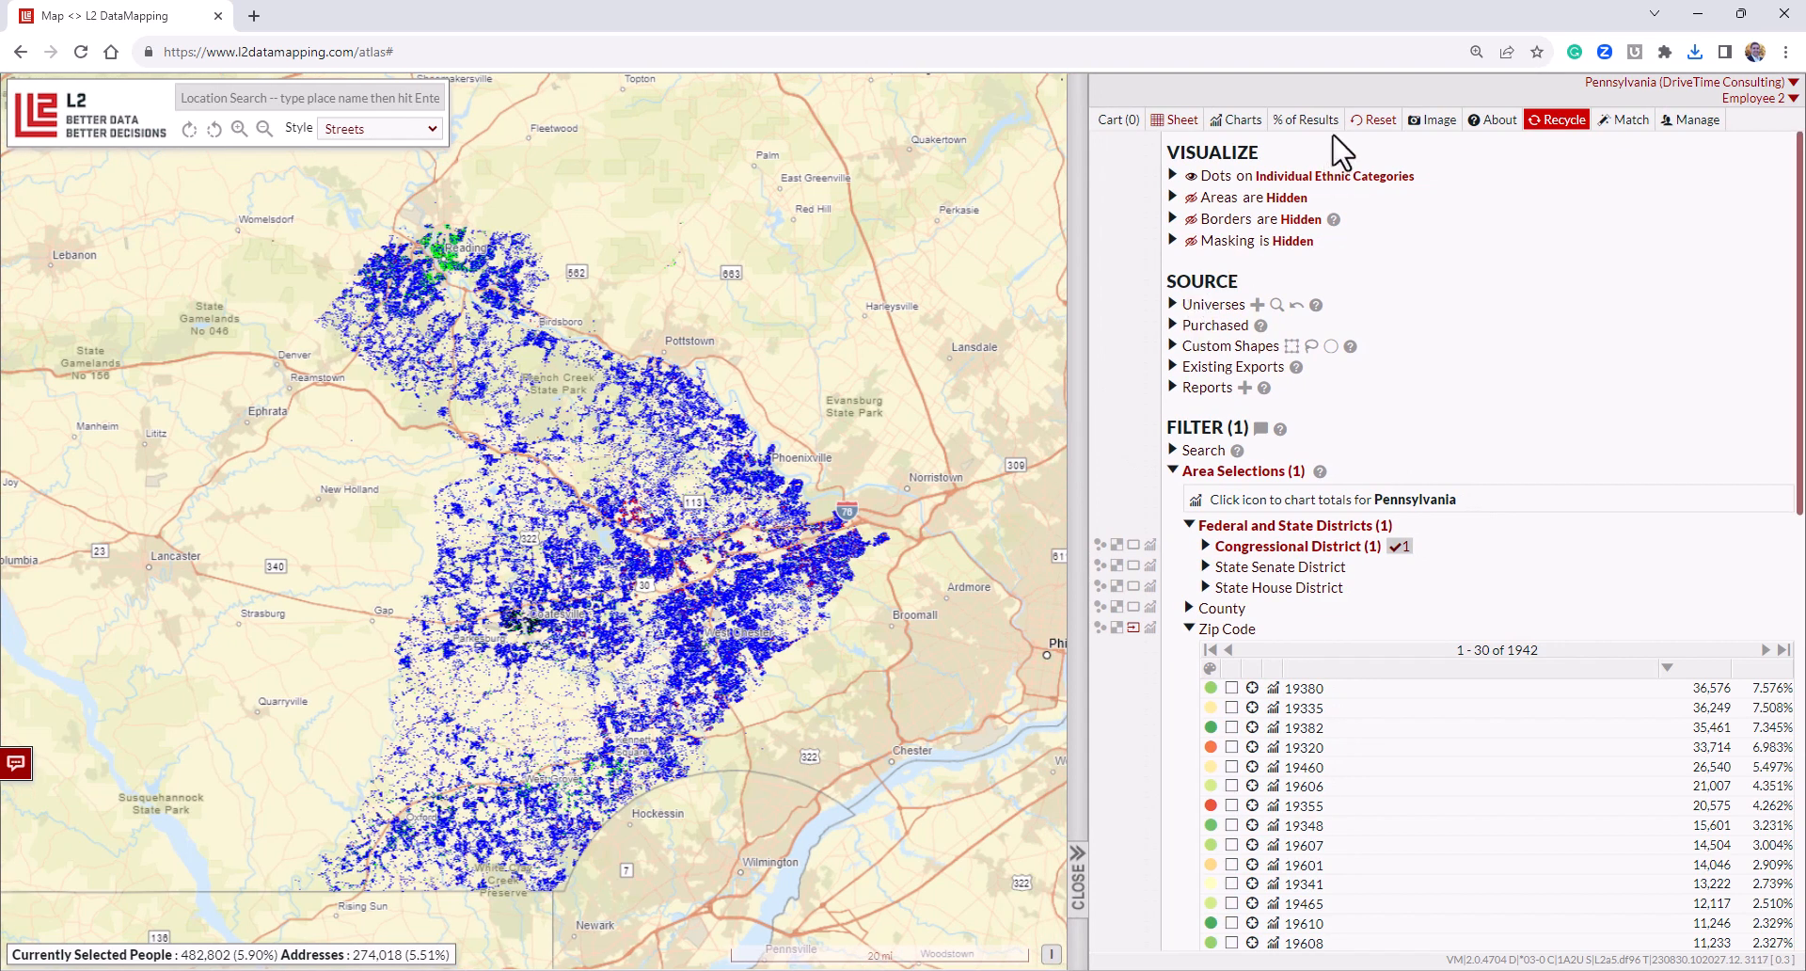
click(1386, 143)
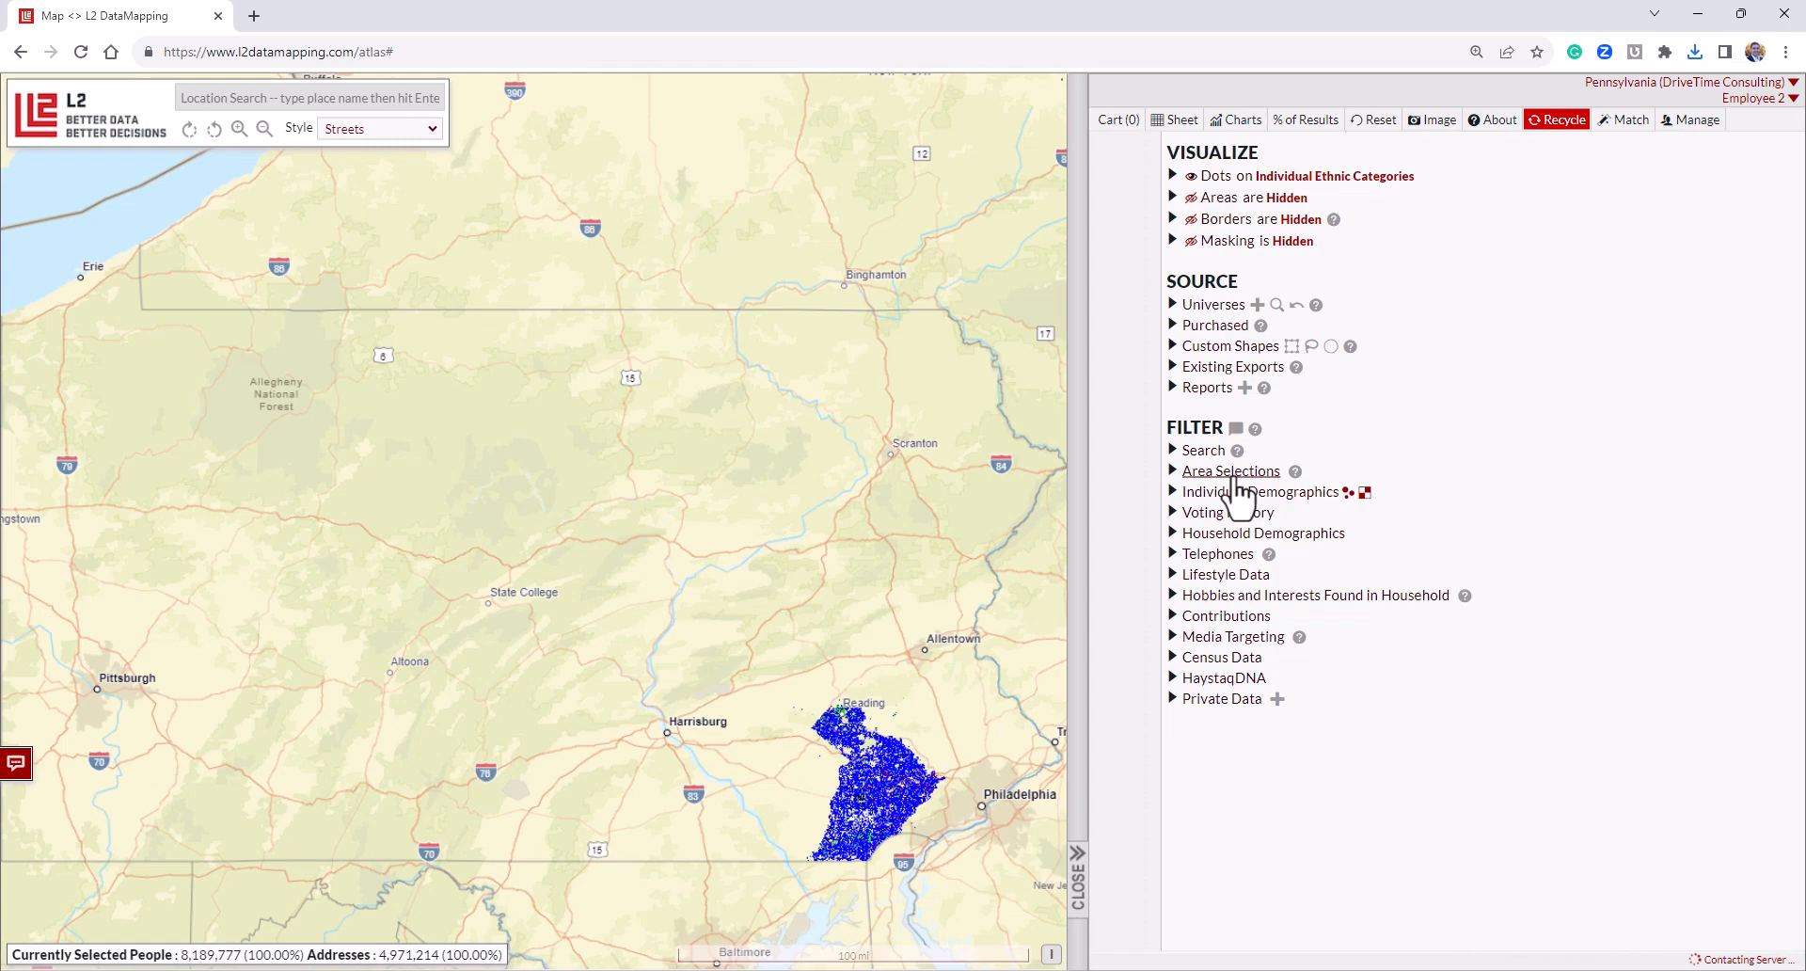
Filter the Pennsylvania voters to Congressional District 06 and collapse the Area Selections.
click(1236, 474)
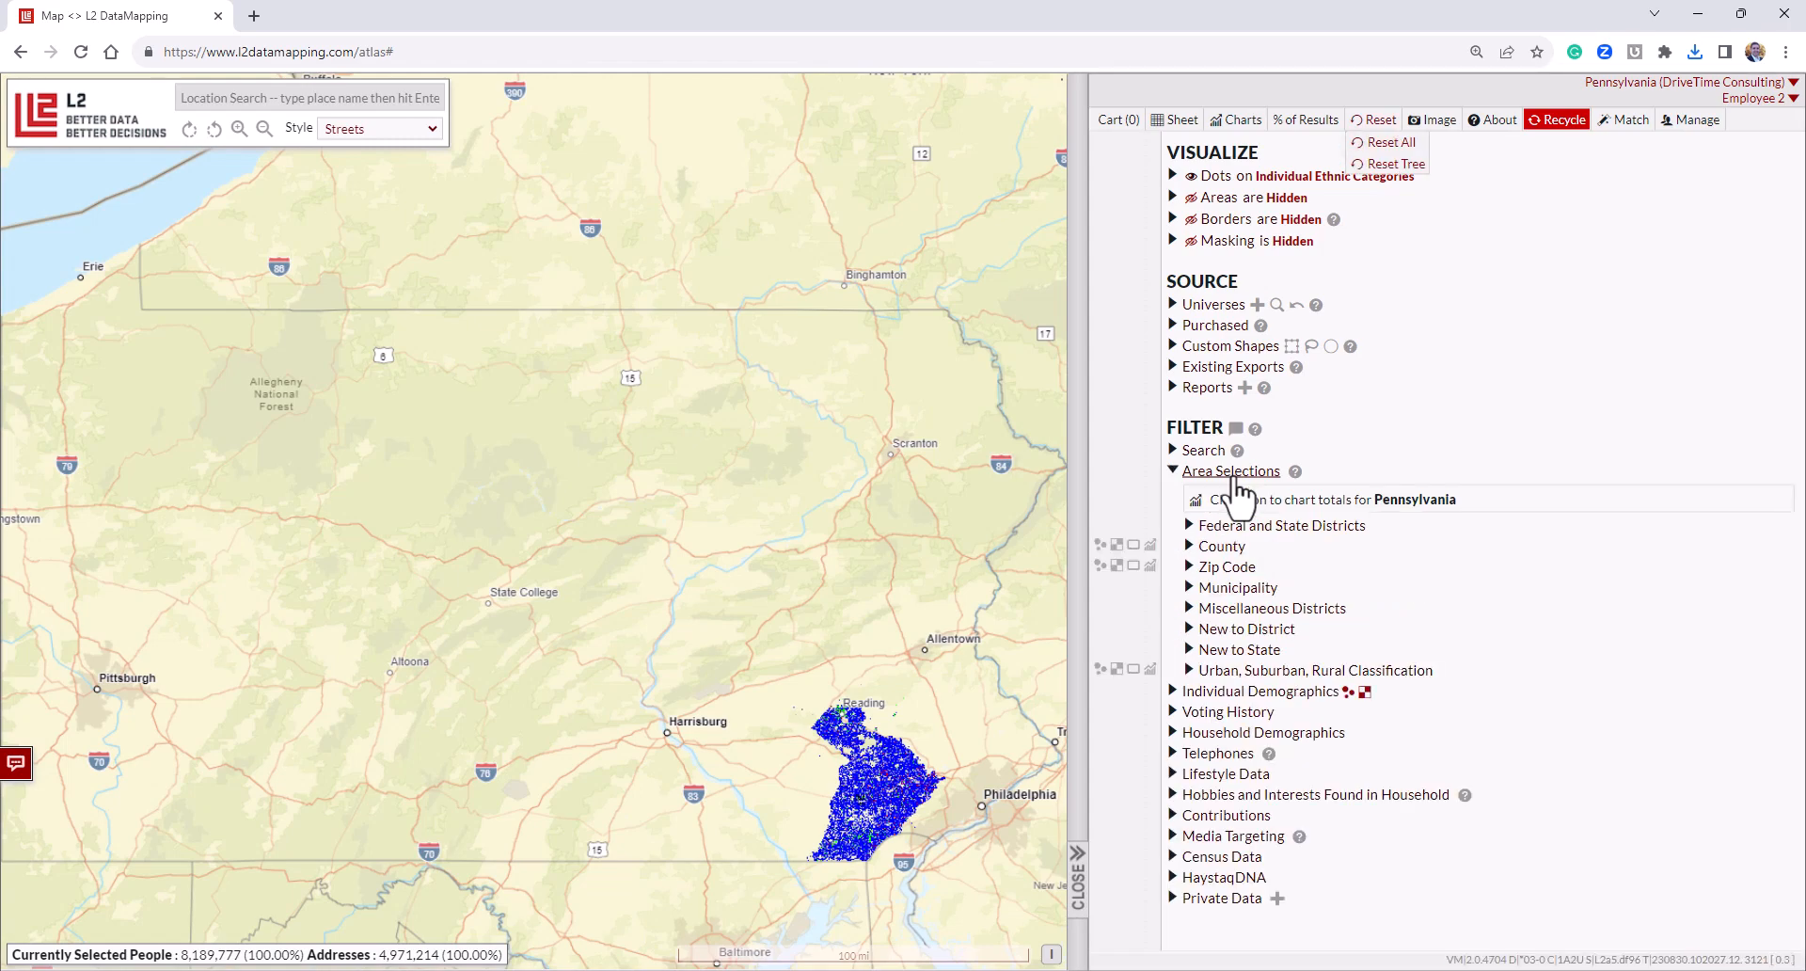
click(1236, 527)
click(1240, 547)
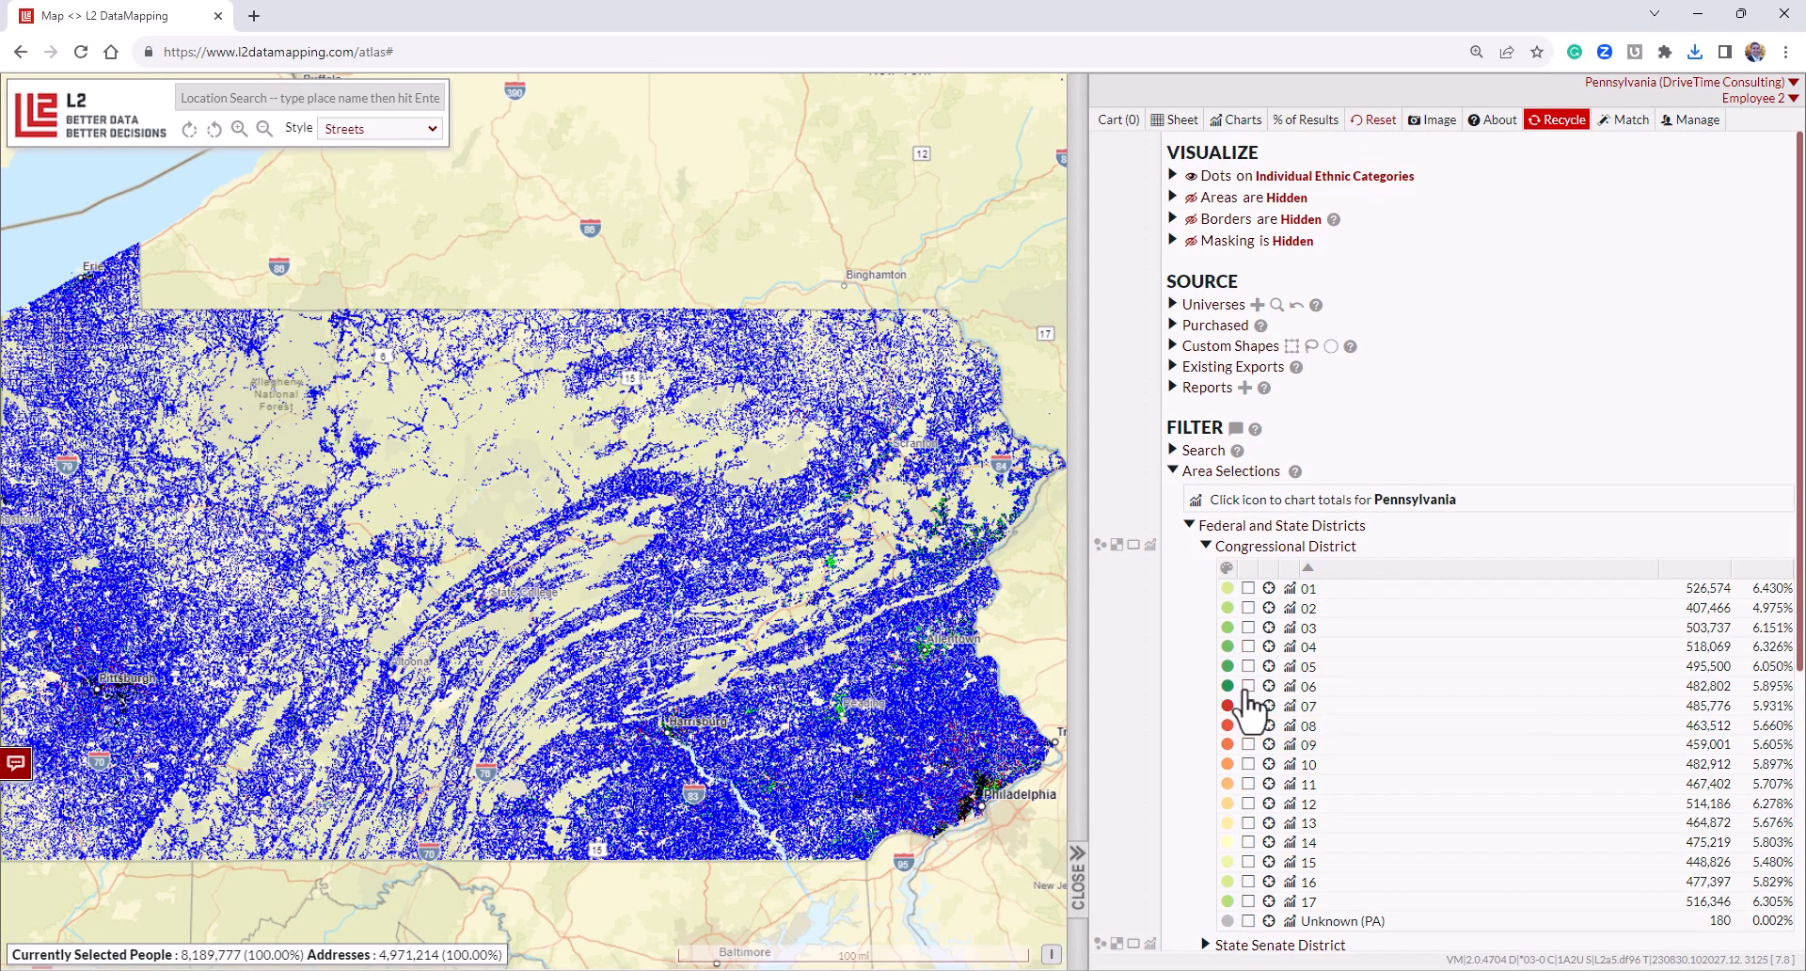
click(1248, 686)
click(1206, 545)
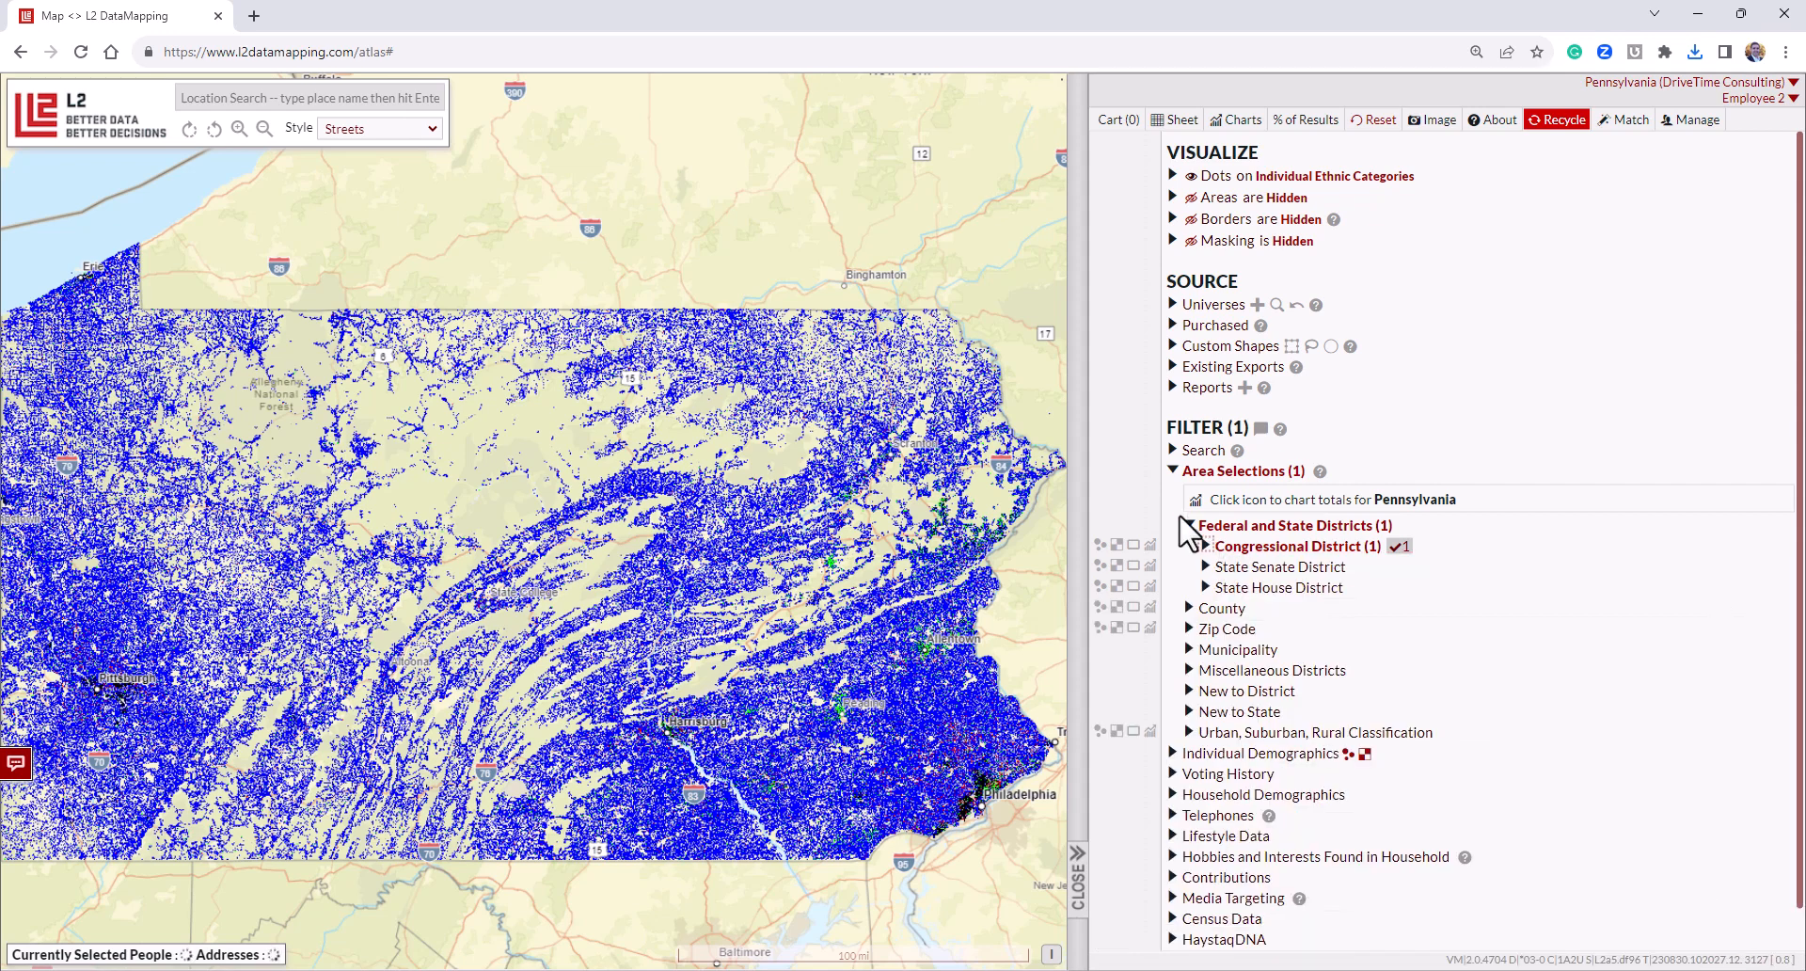
click(1190, 474)
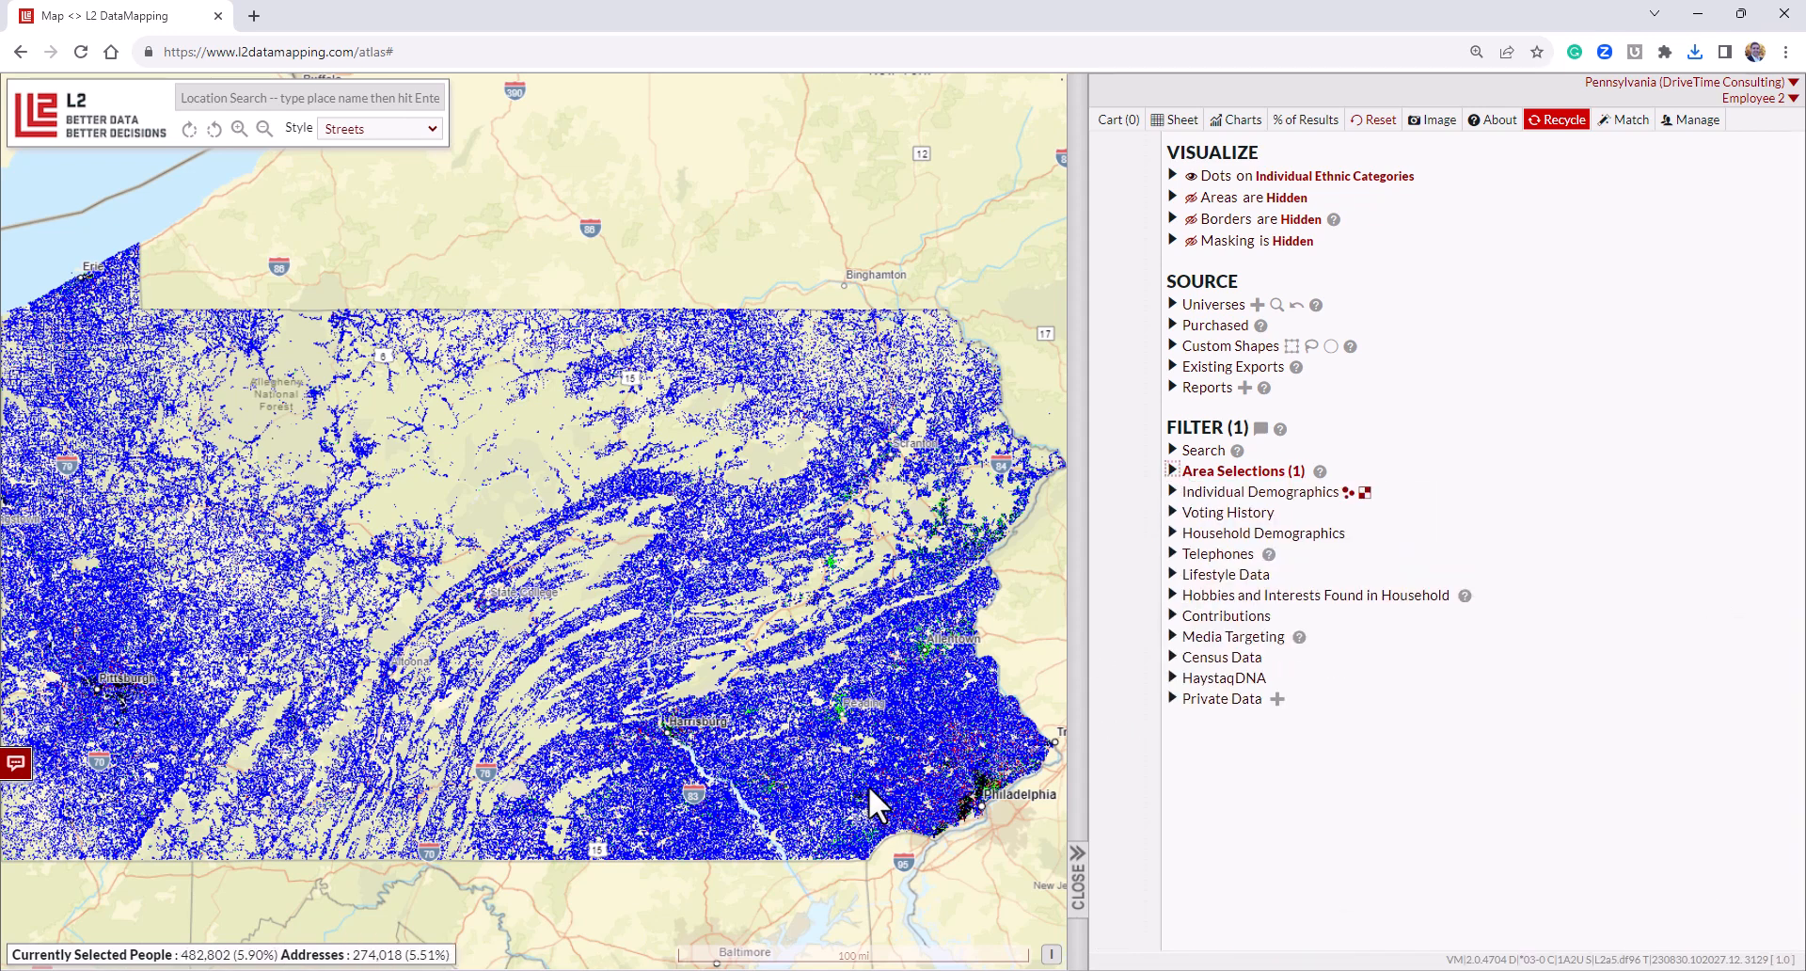
scroll(877, 782, up, 2)
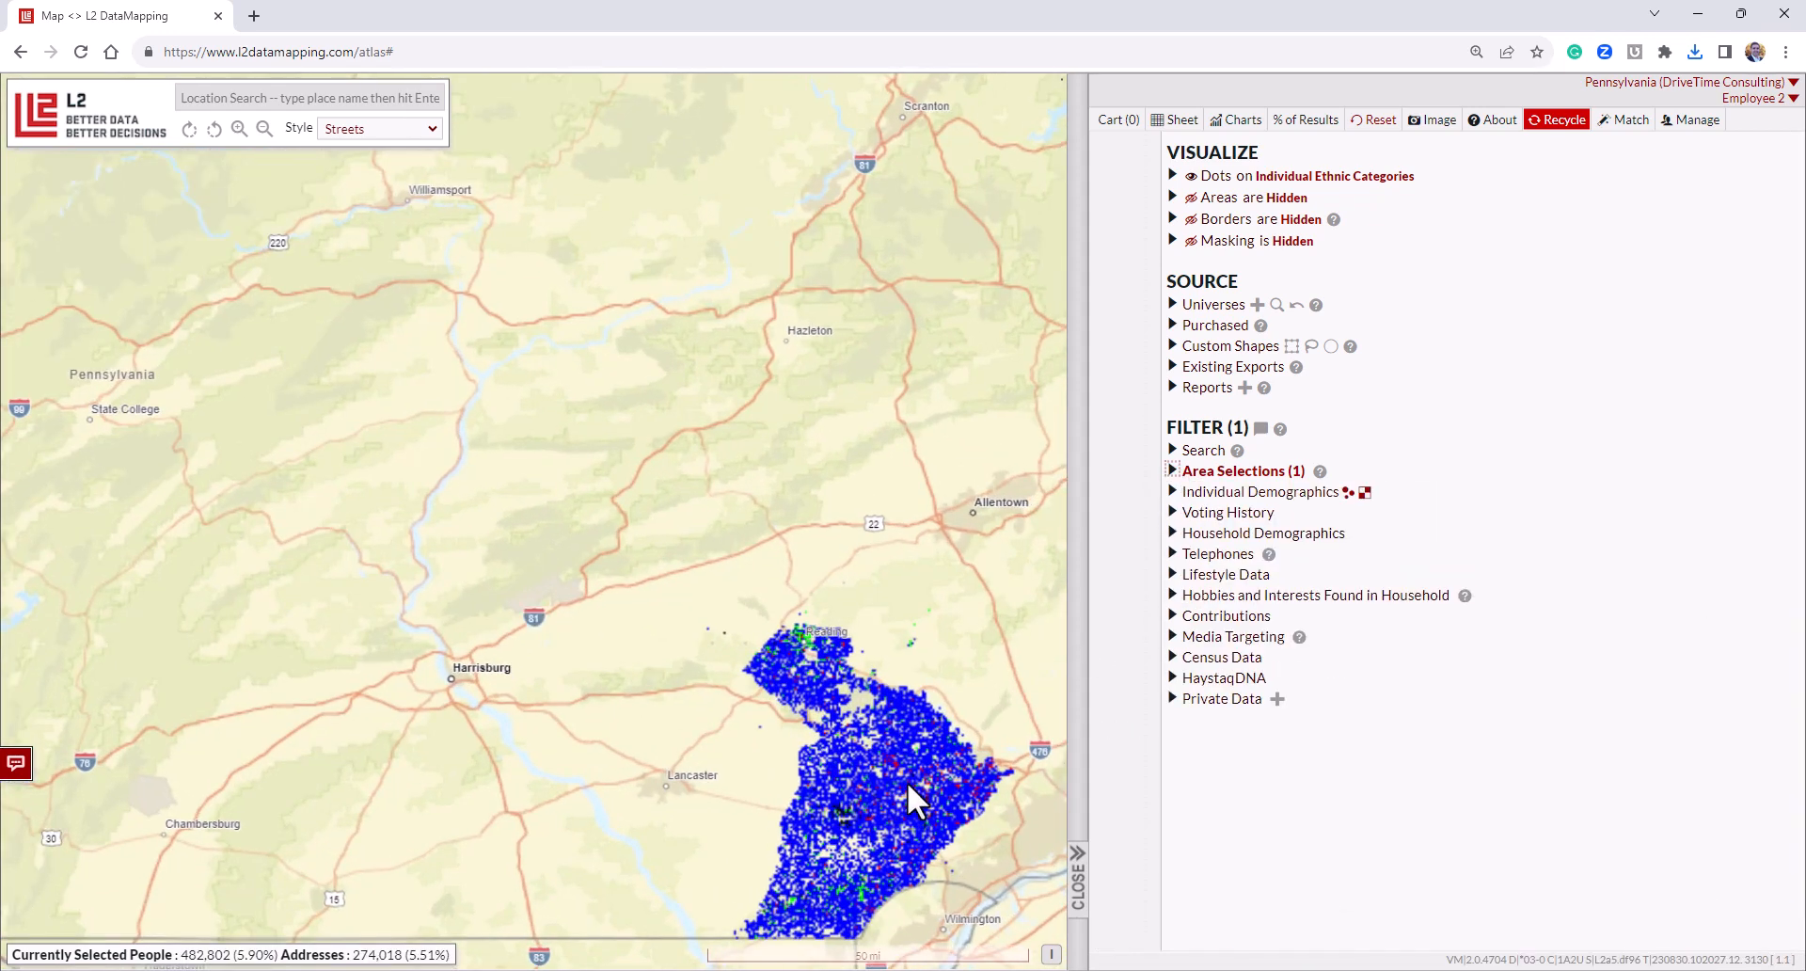
drag(907, 781, 698, 590)
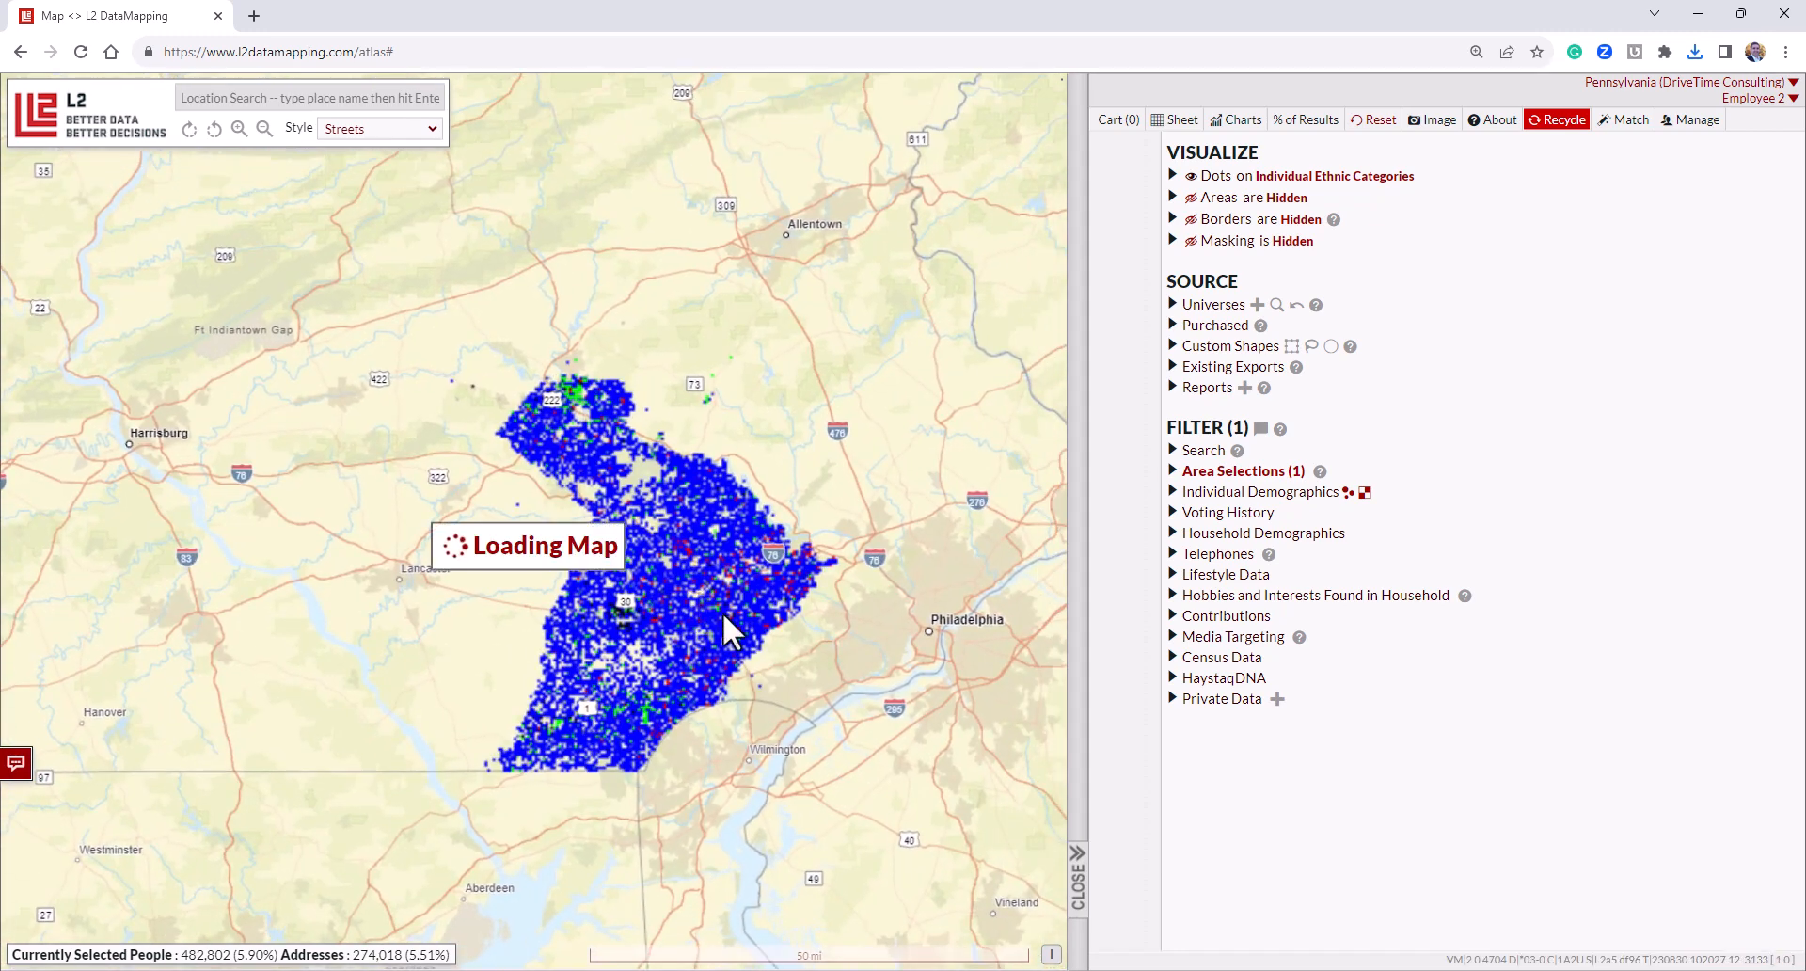
scroll(760, 645, up, 1)
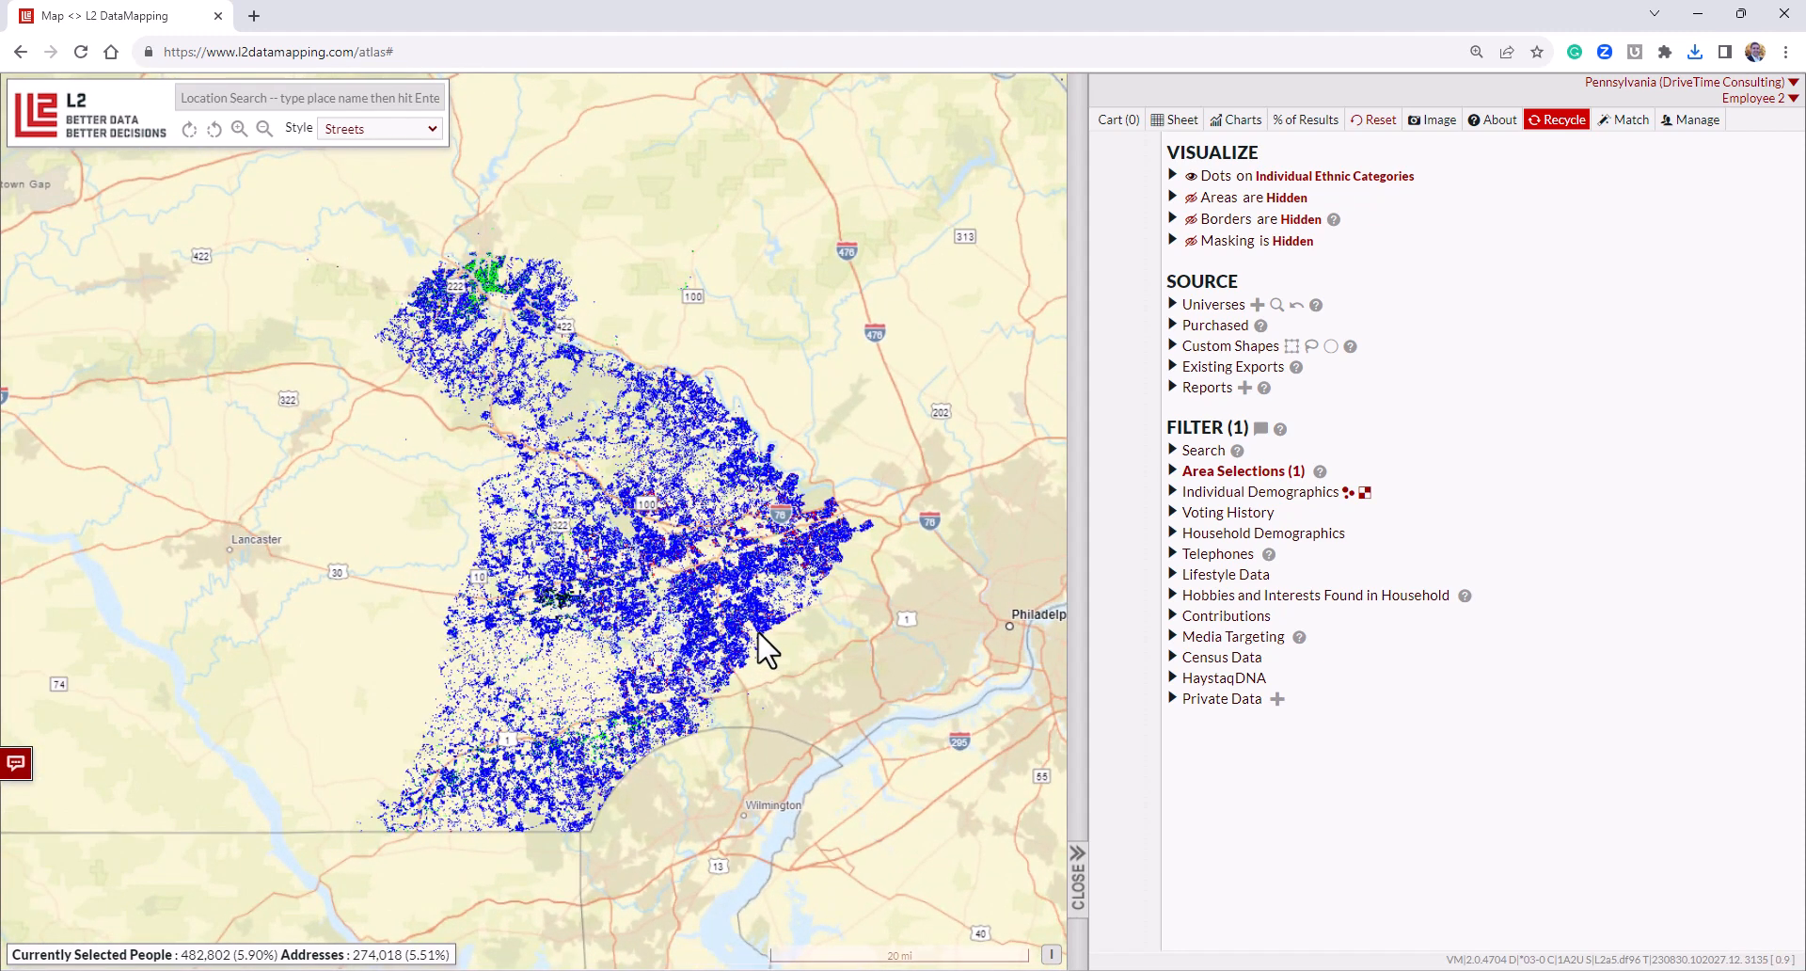
Expand Private Data, open the Create Private Branch form to read its private file specifications, and close it.
click(1204, 701)
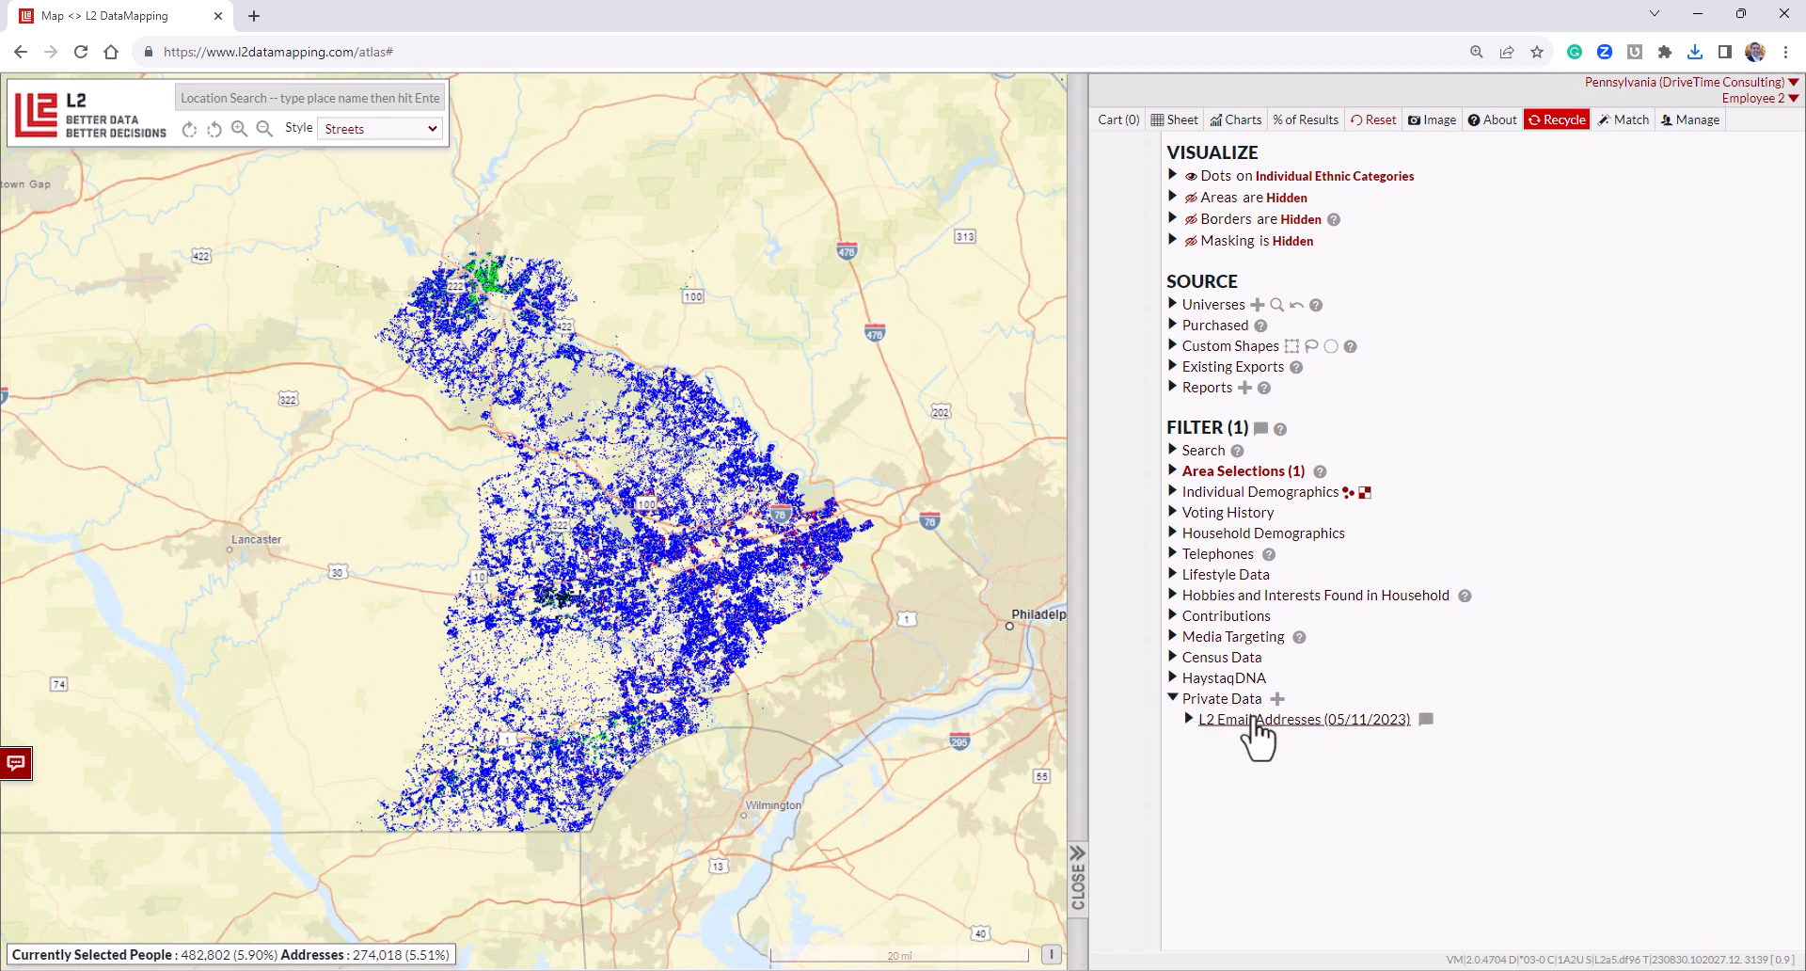
click(1276, 699)
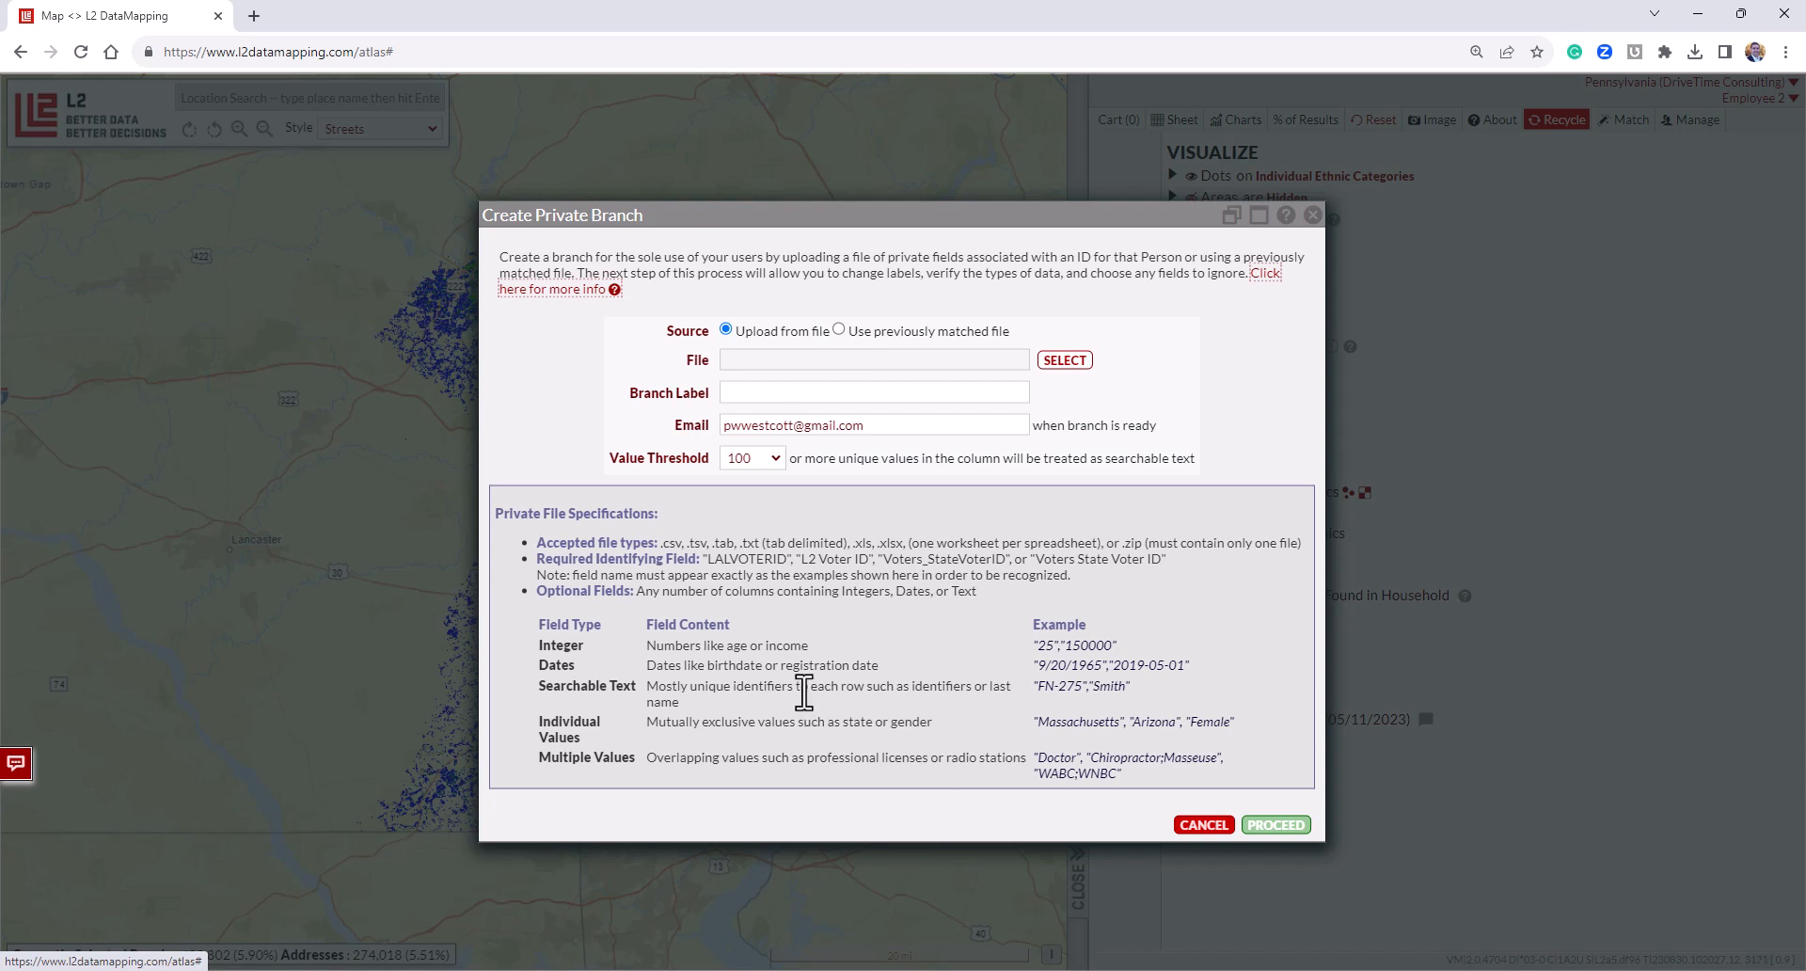
click(1312, 216)
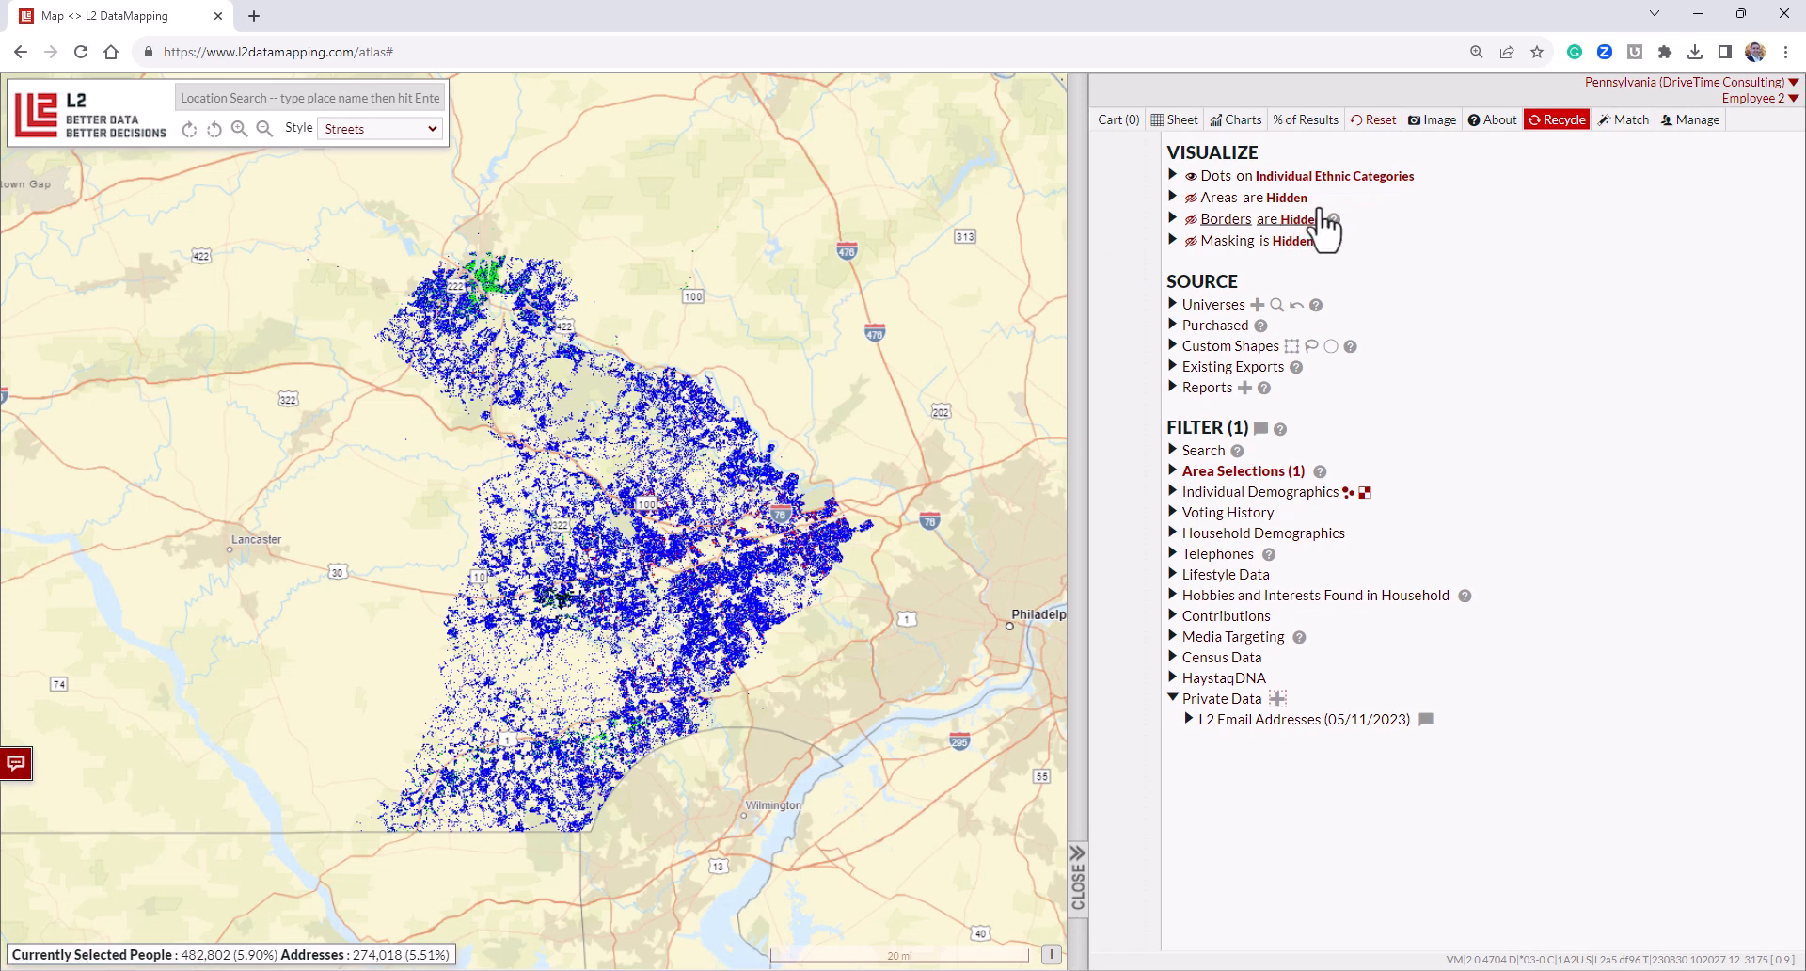
Open the match upload form, read the regular name and address match file specifications, and close it.
click(1609, 120)
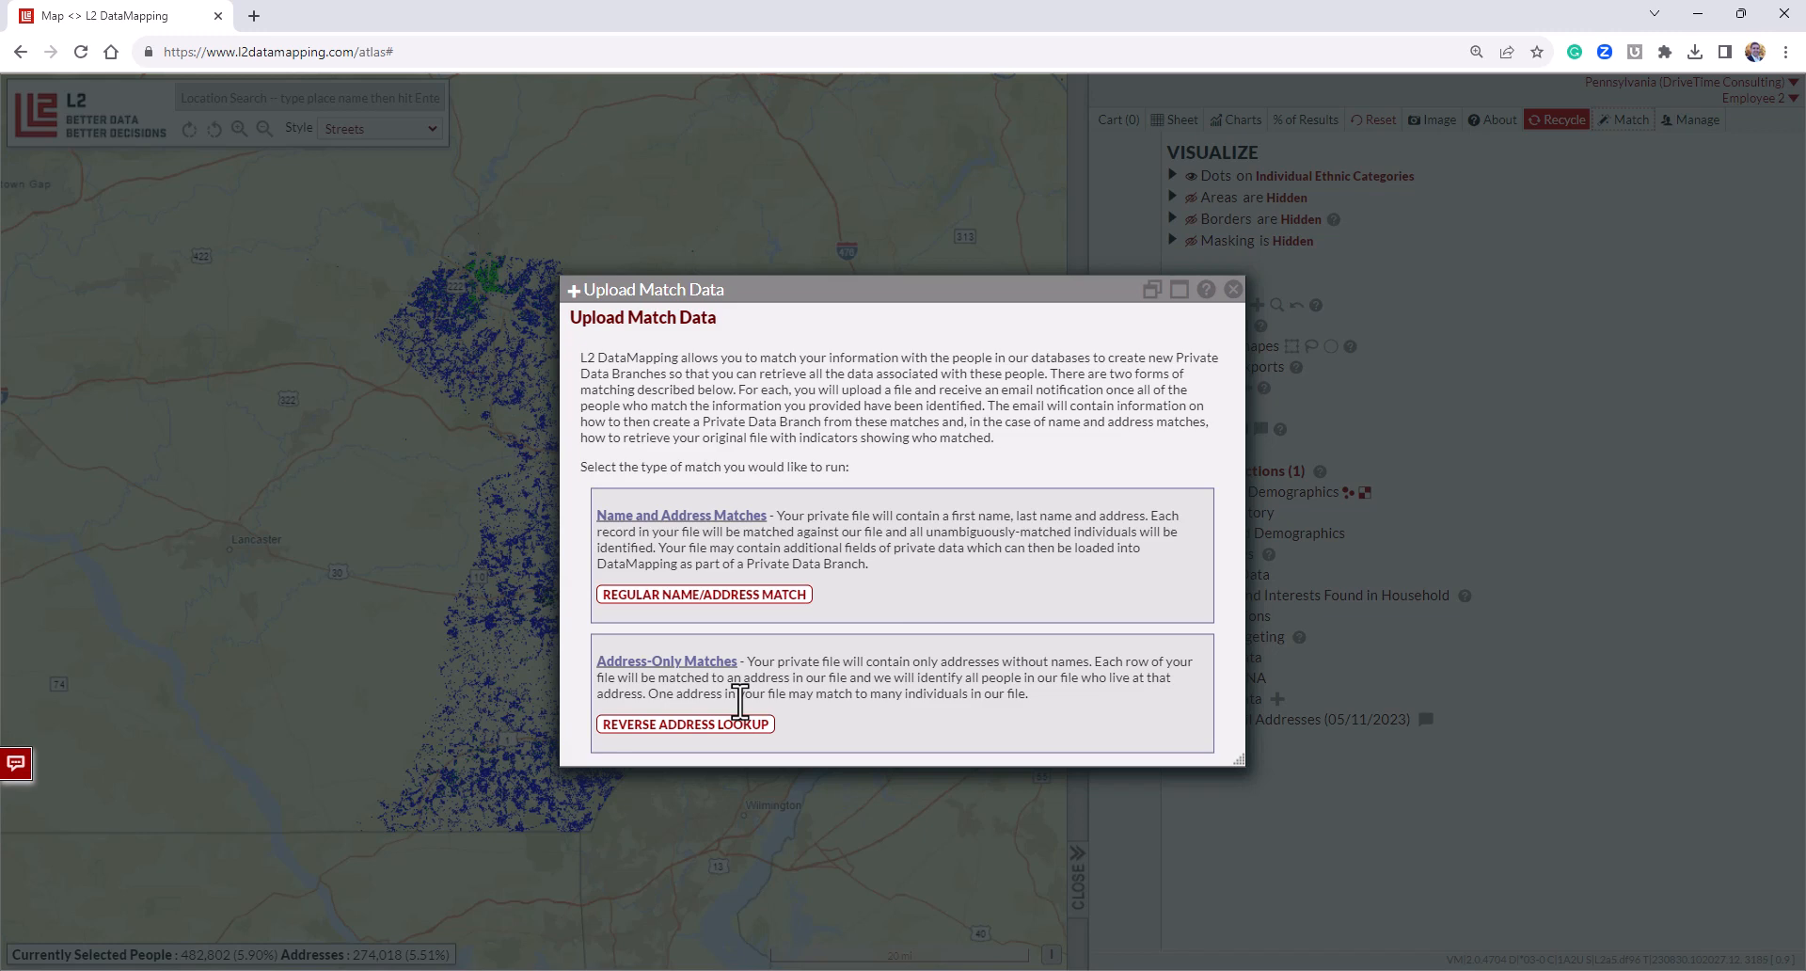
click(671, 596)
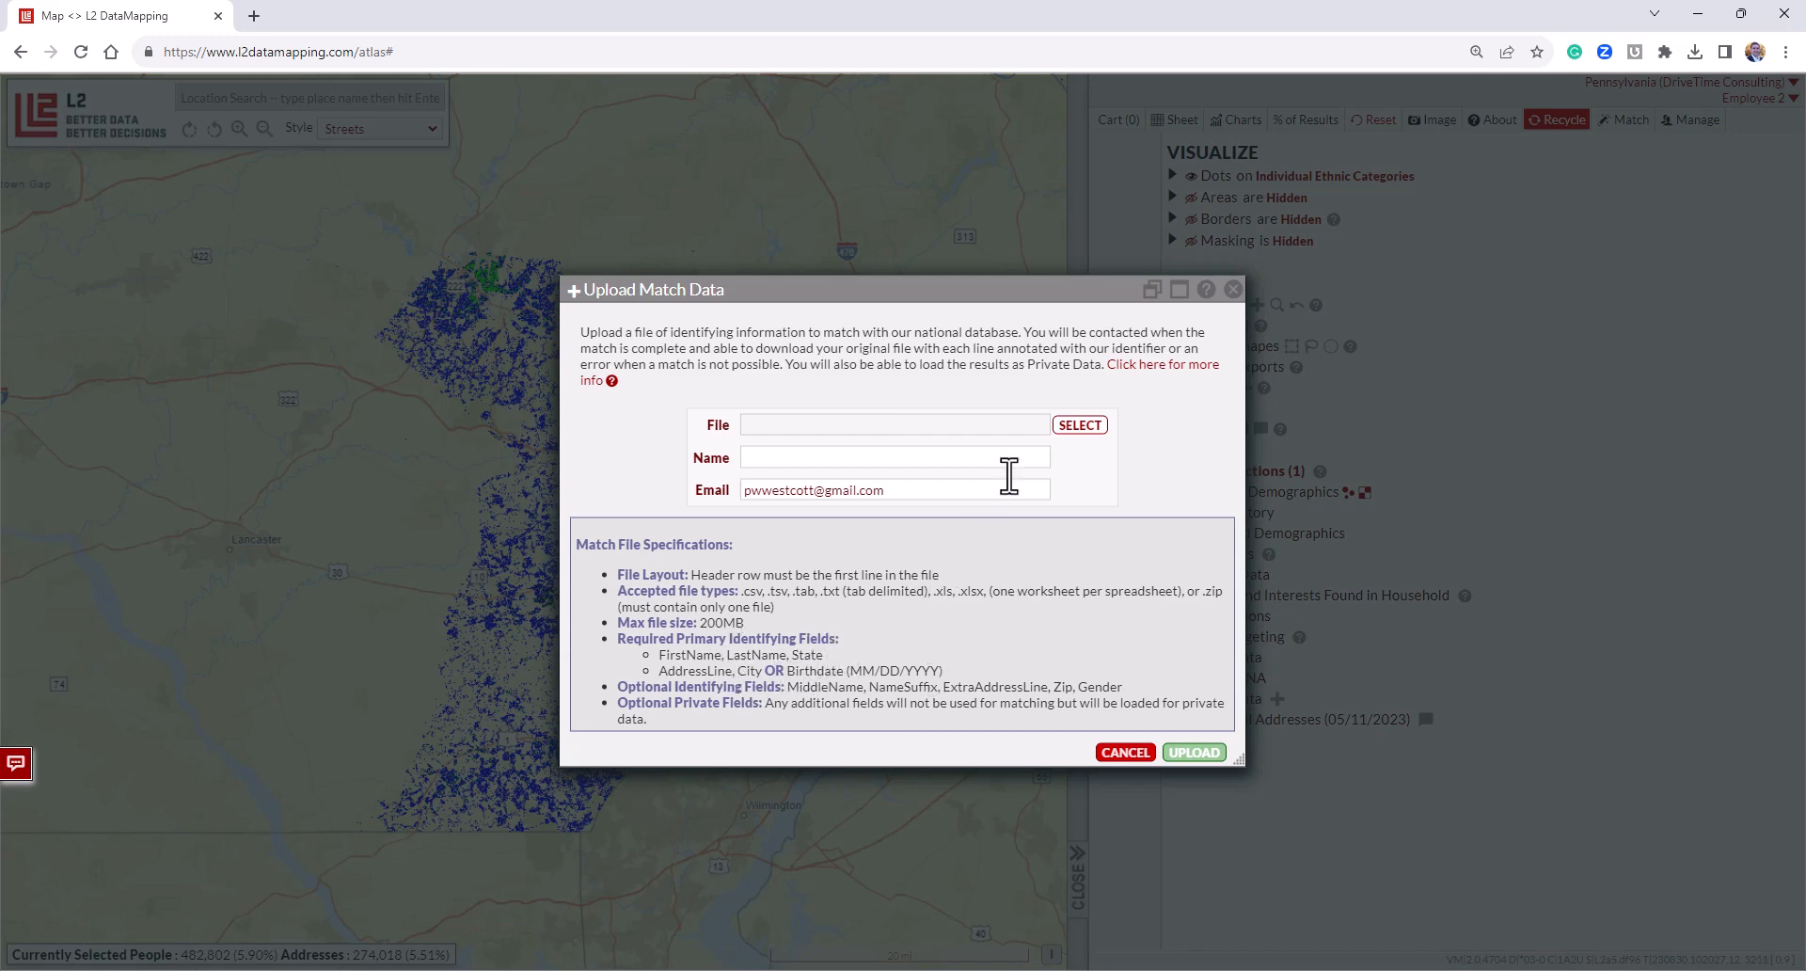
click(1233, 289)
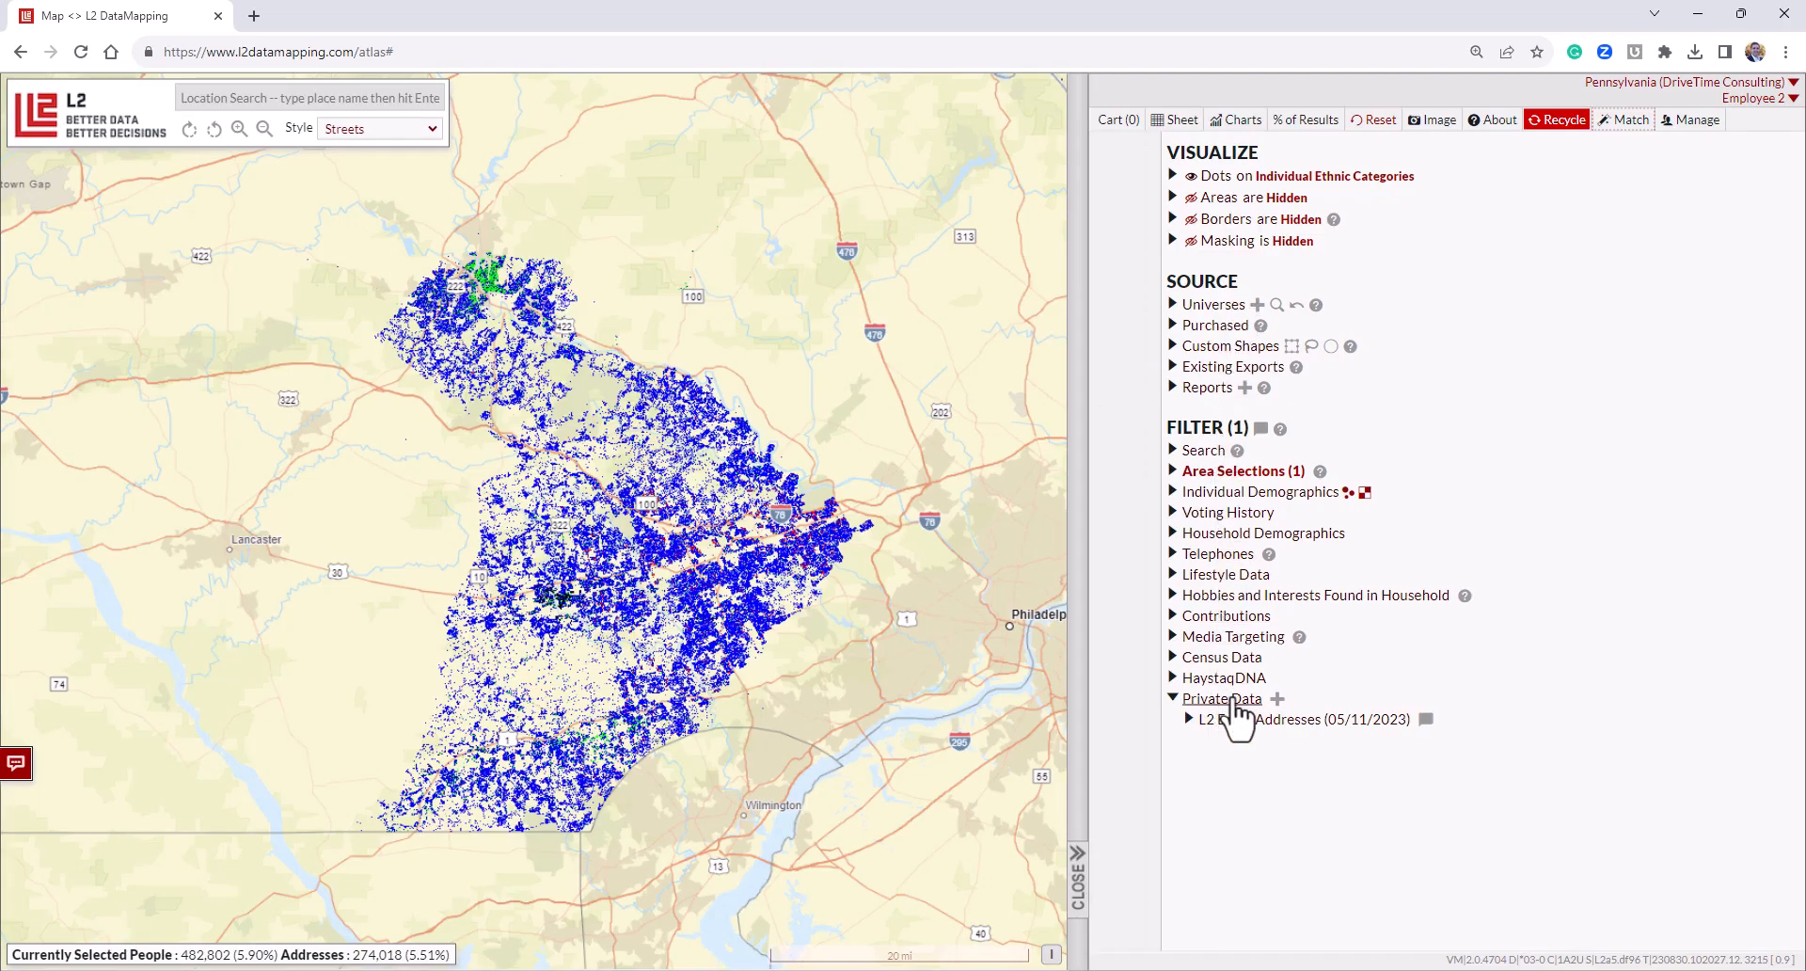
Open a new private branch with a previously matched file as its source and check the available match files.
click(1277, 699)
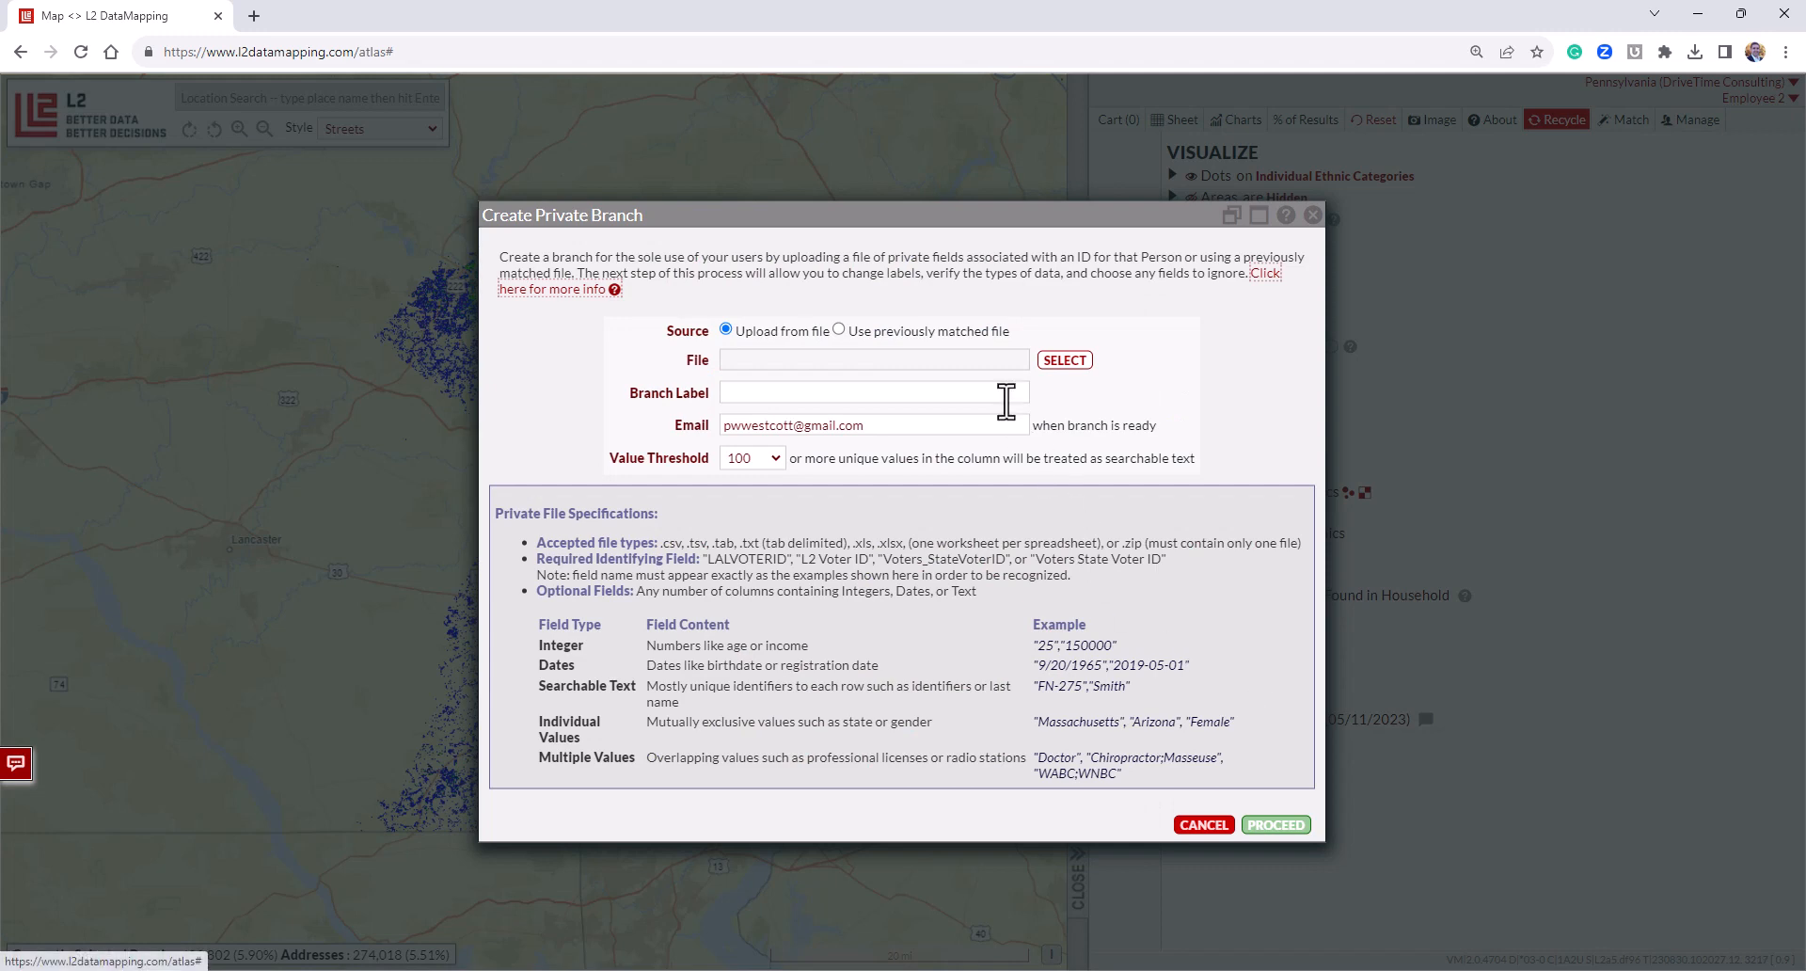
click(840, 329)
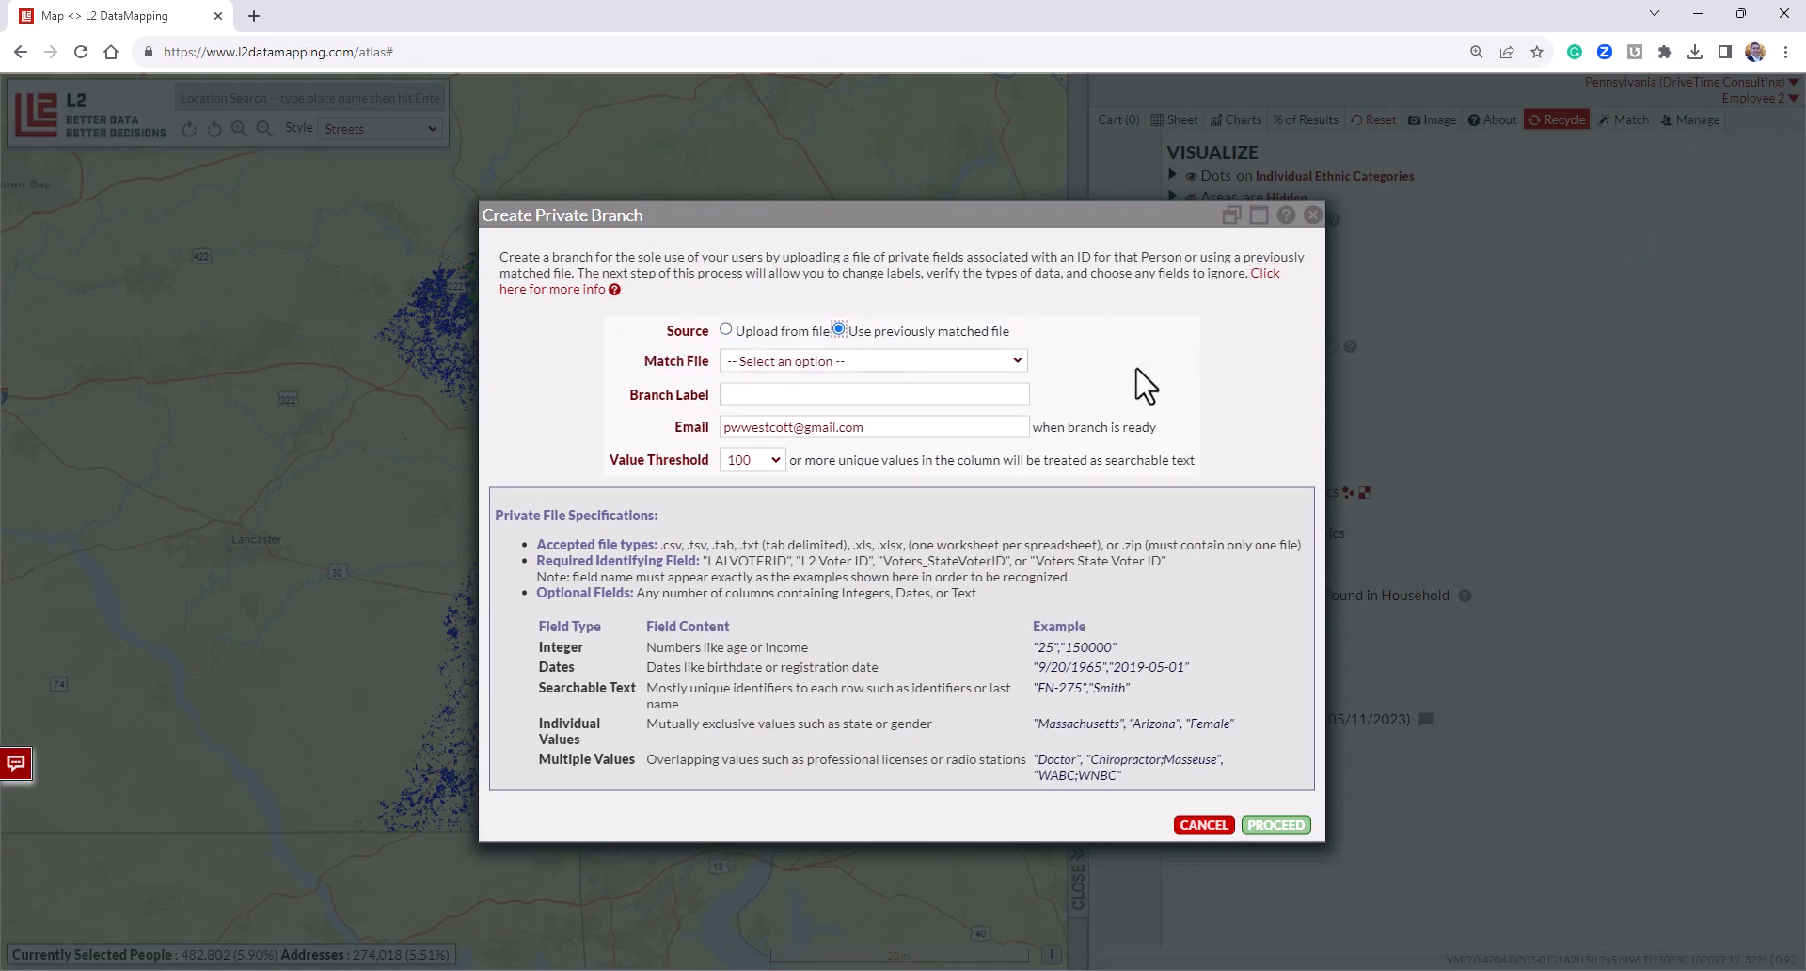
click(956, 361)
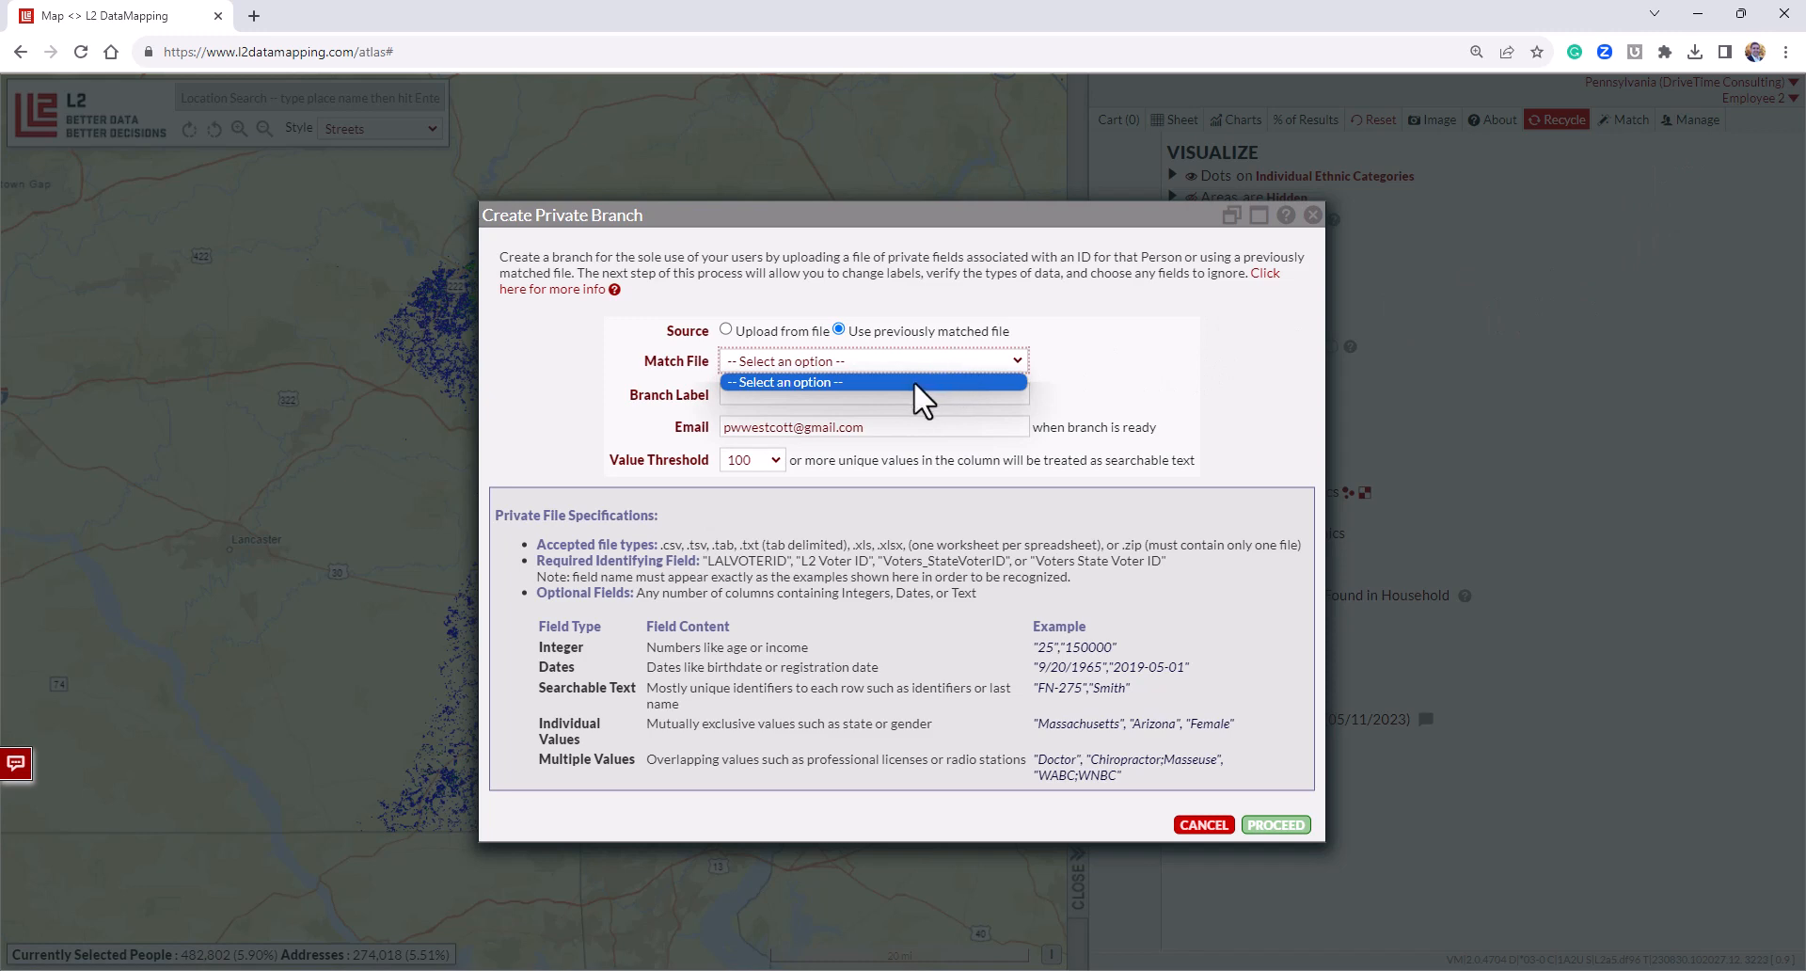
click(1097, 354)
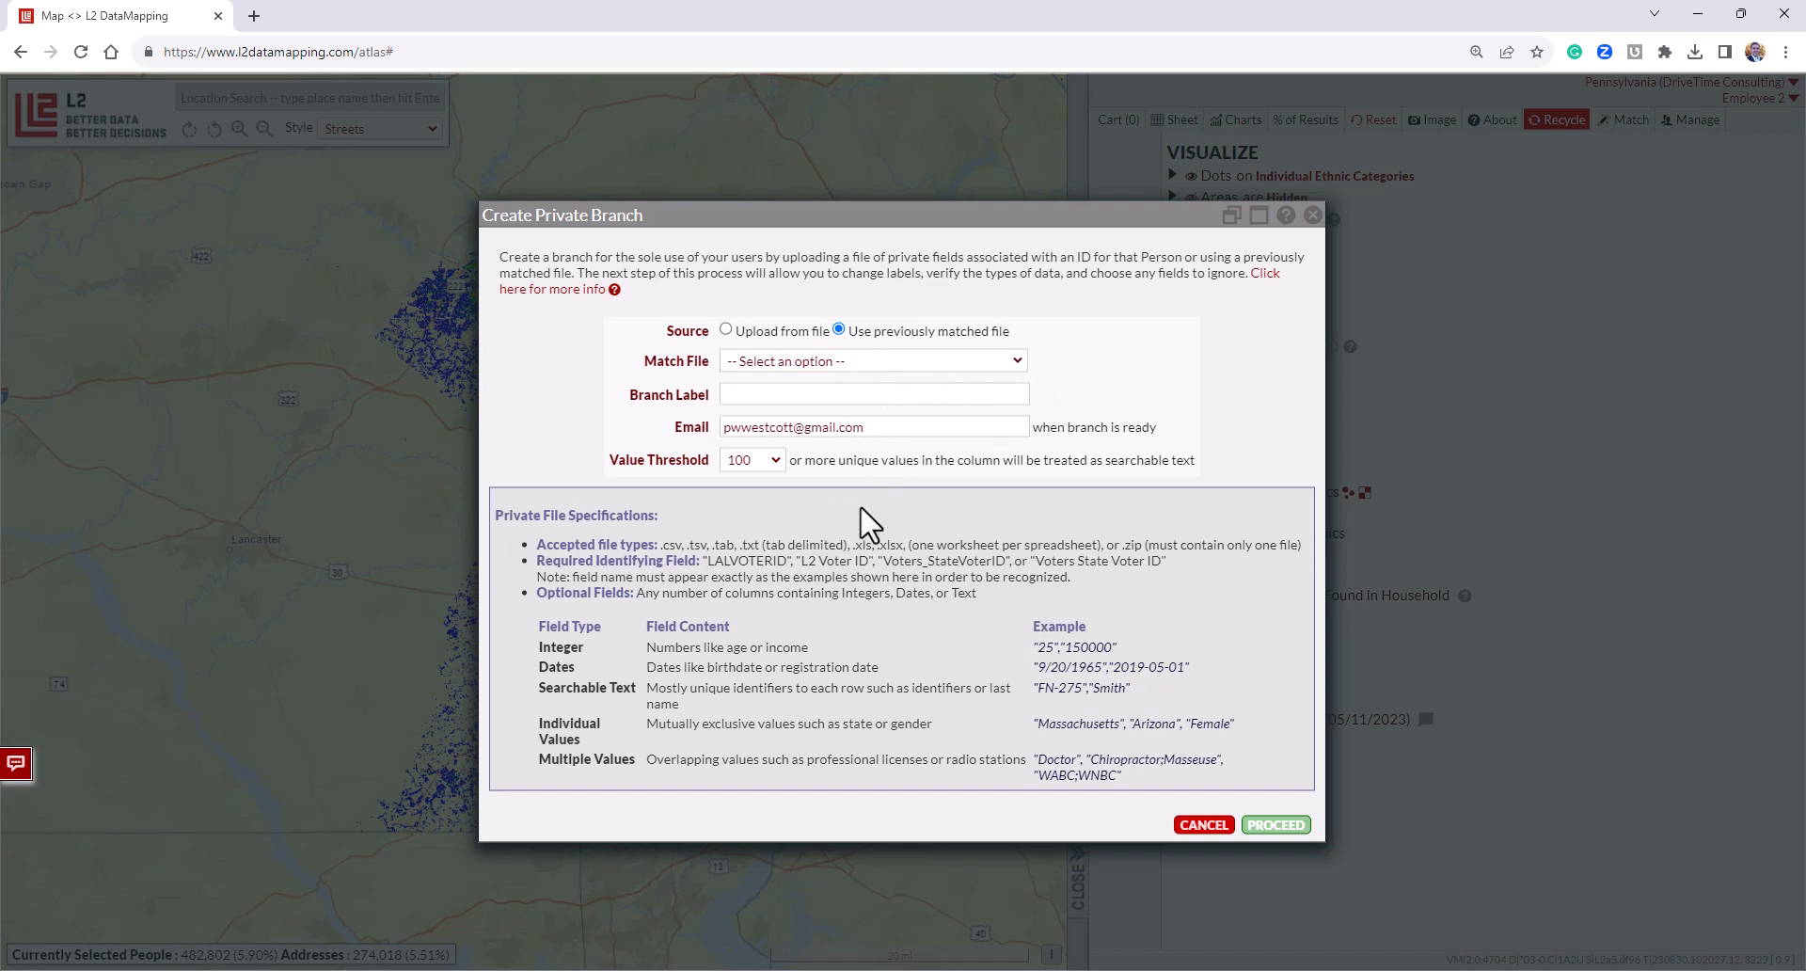
Review the private branch's Value Threshold options, leave the value at 100, and cancel creating the branch.
click(772, 461)
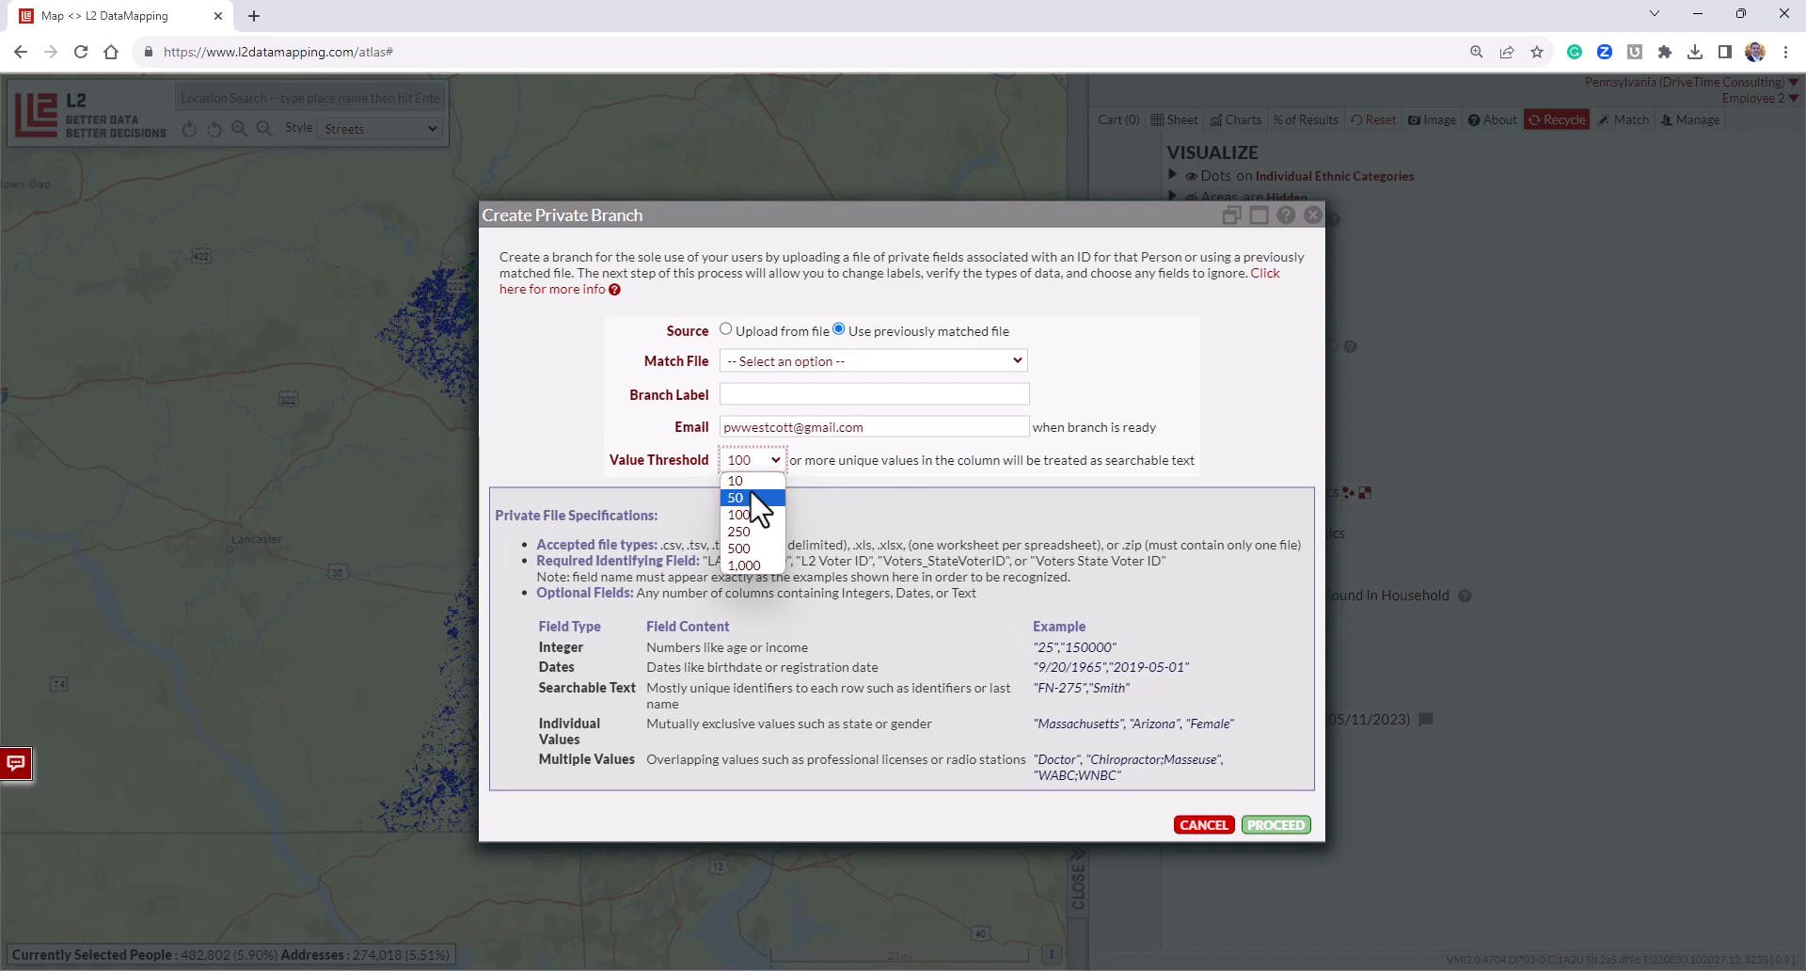
click(751, 512)
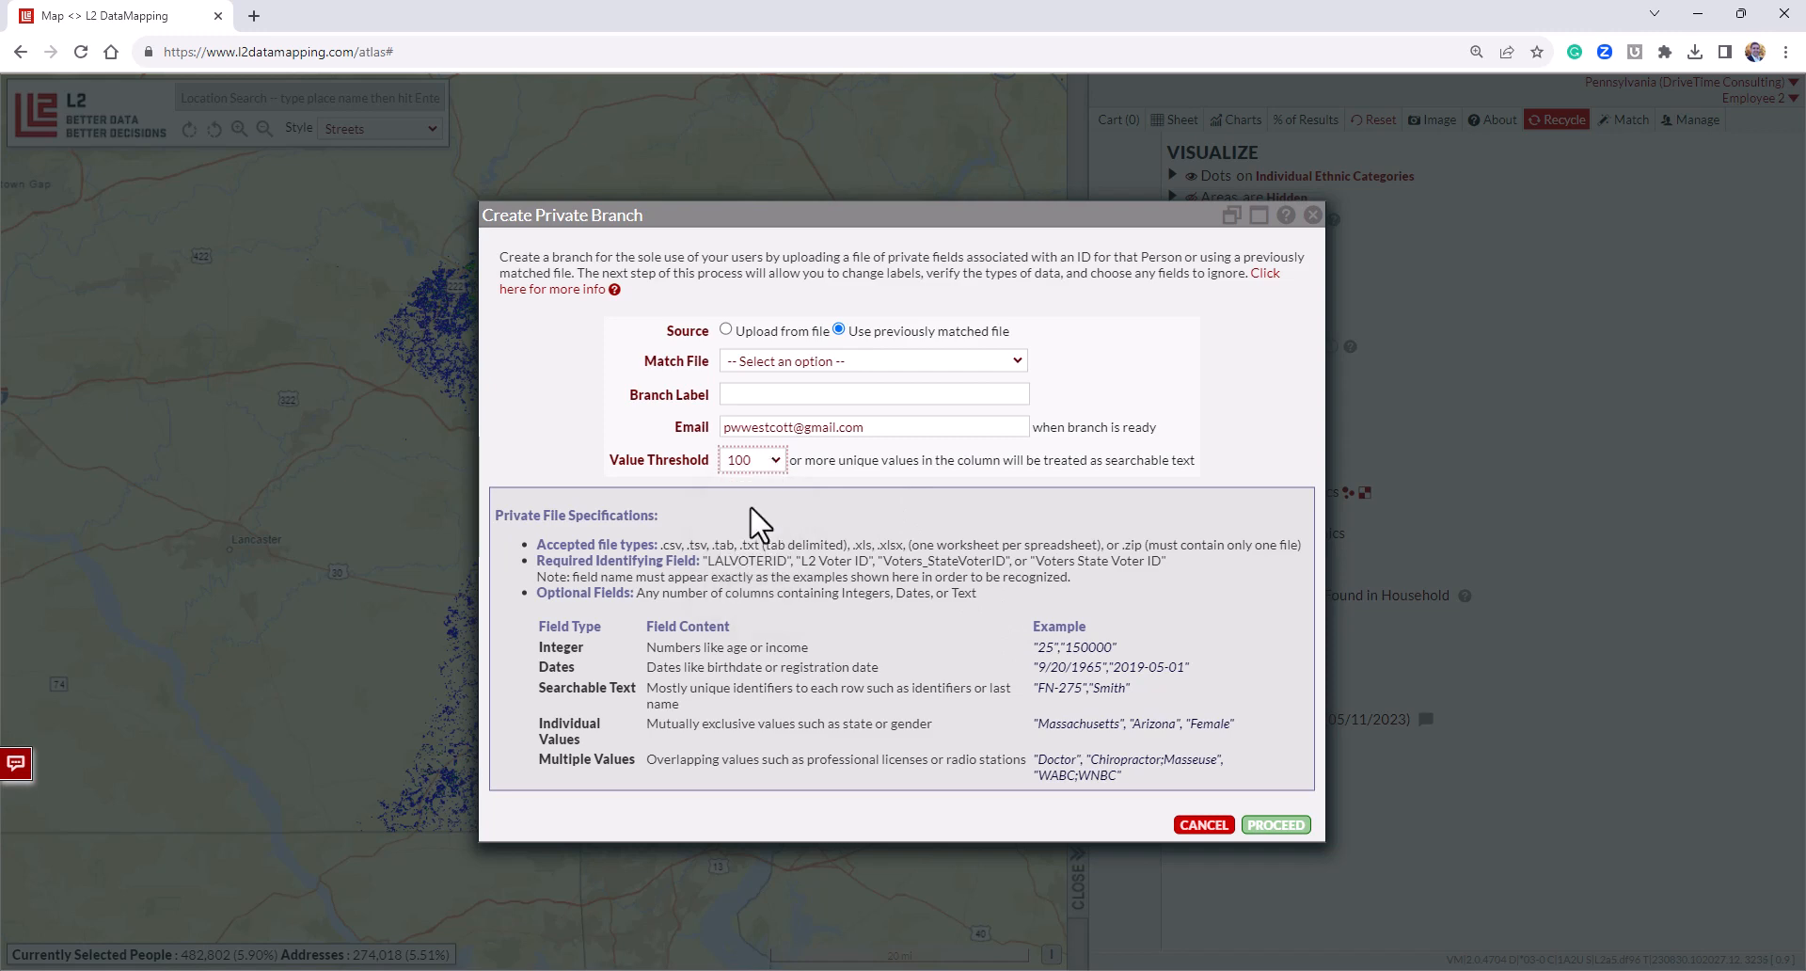
click(773, 460)
click(773, 462)
click(1211, 825)
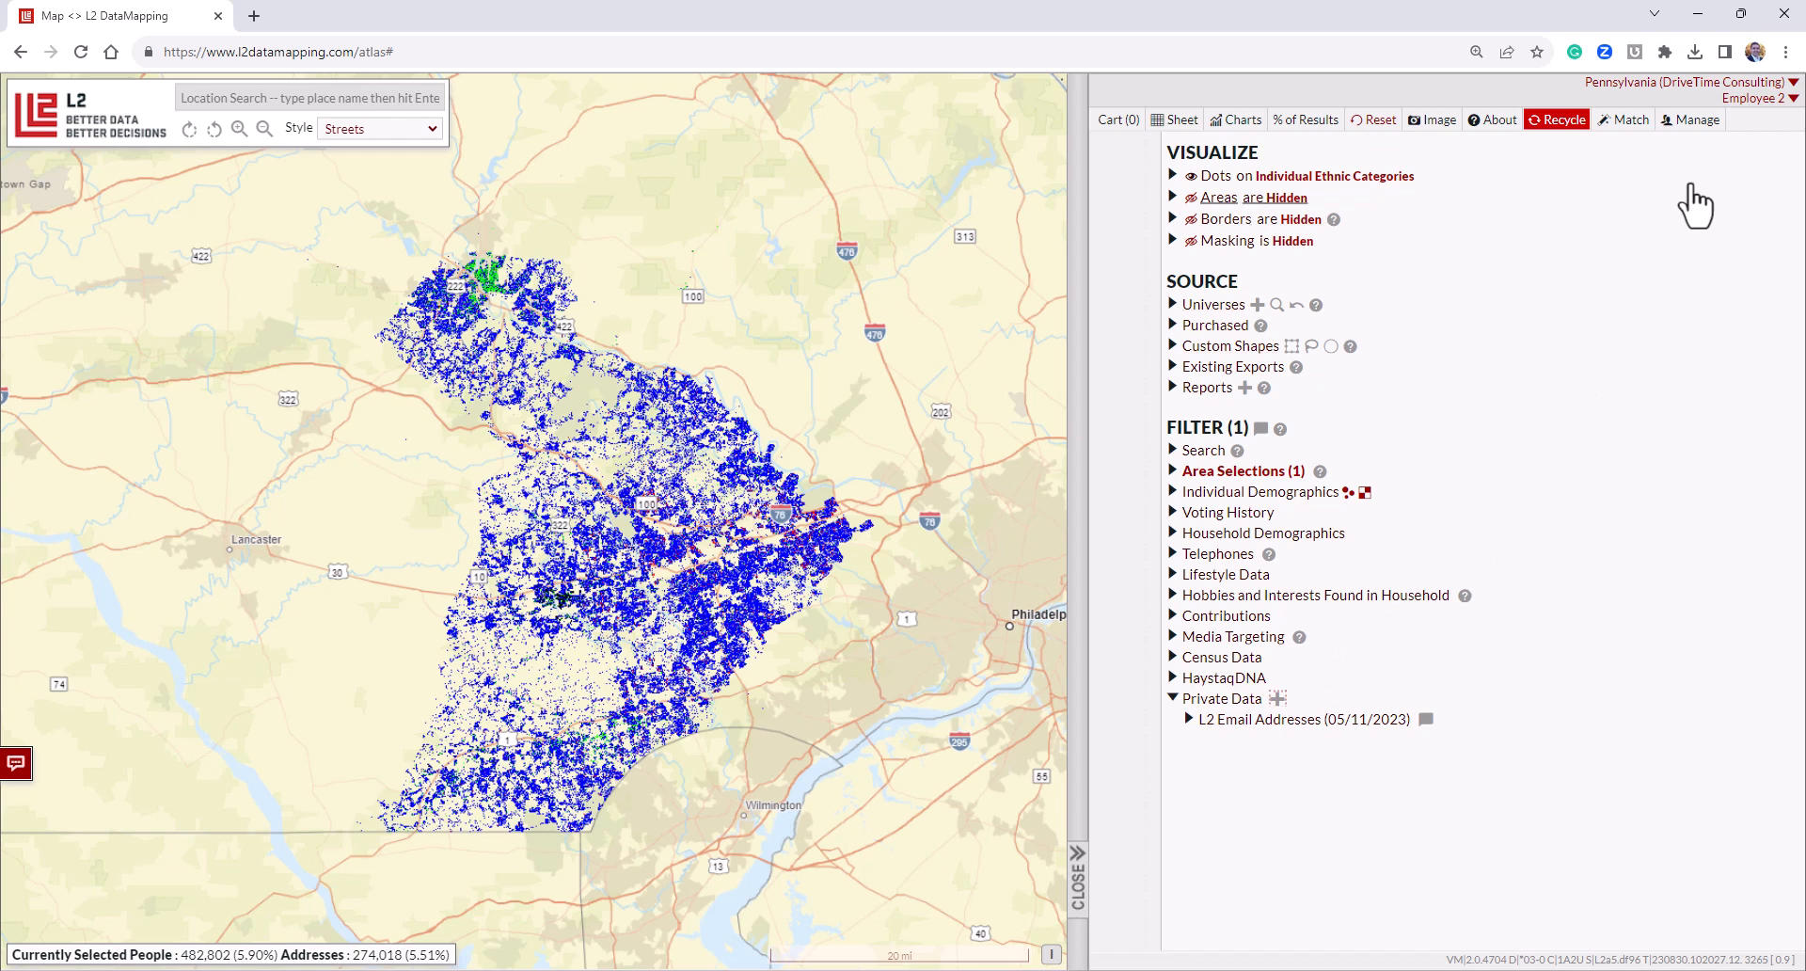
Open the customer's user management and start a user invitation with the Read-Only role.
click(1693, 120)
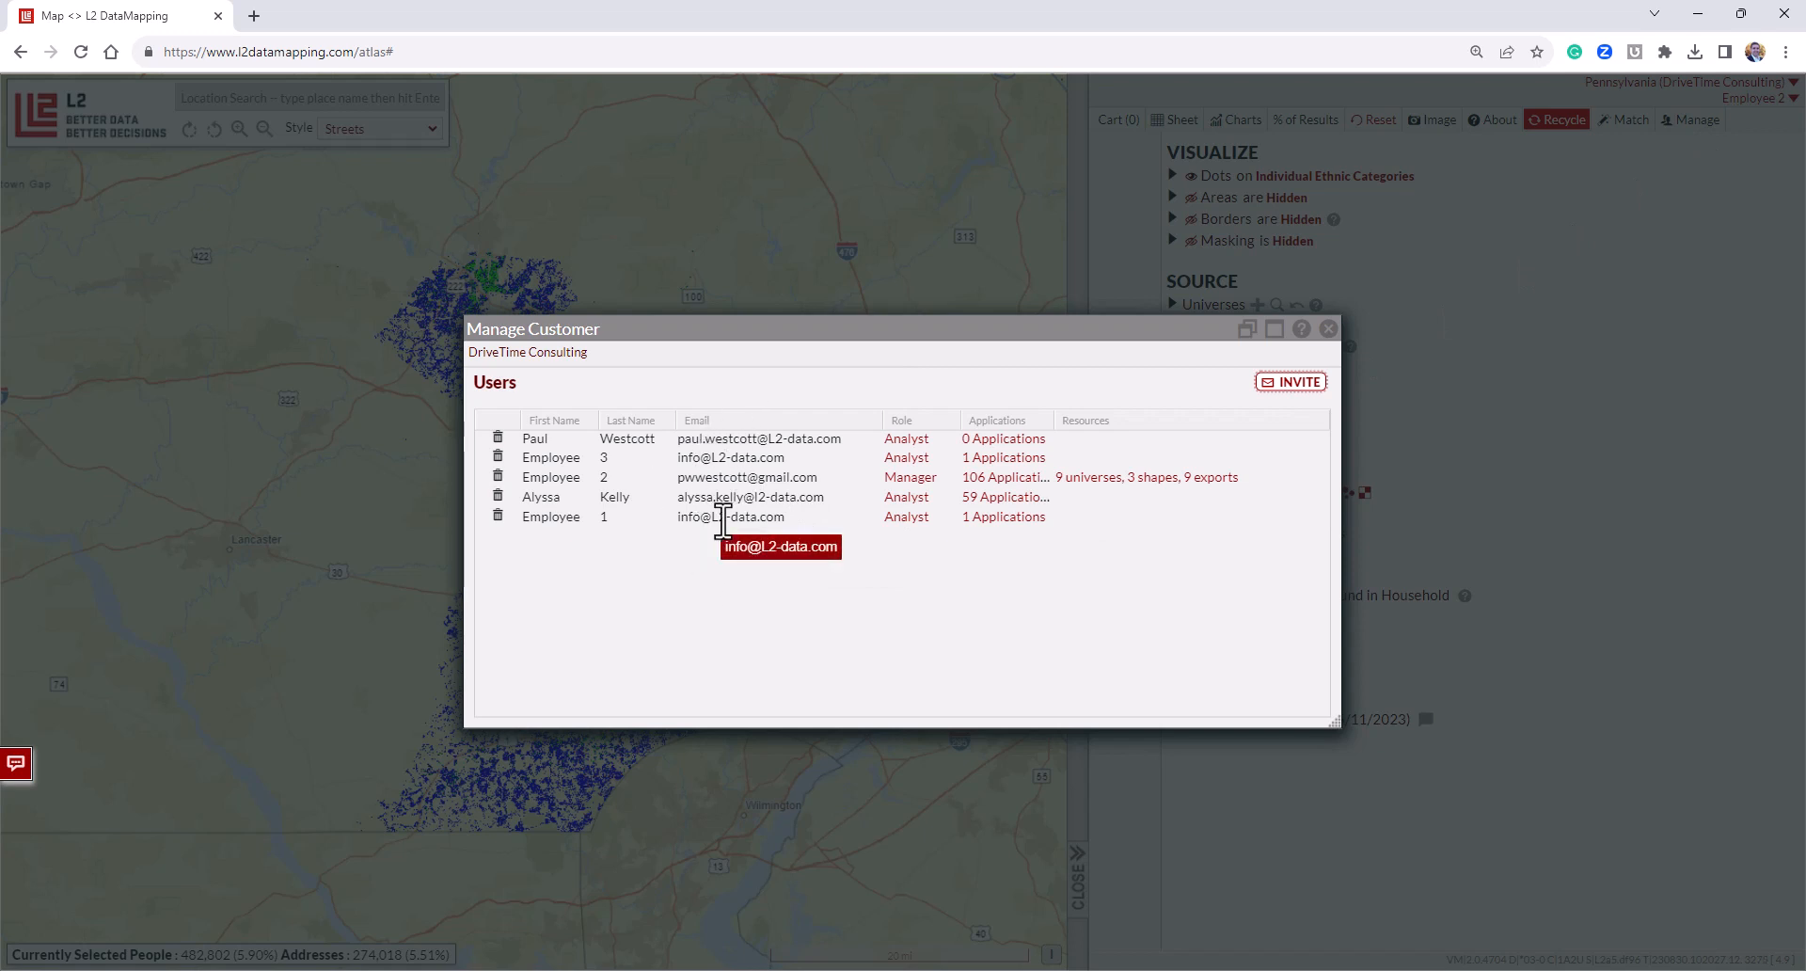
click(1291, 386)
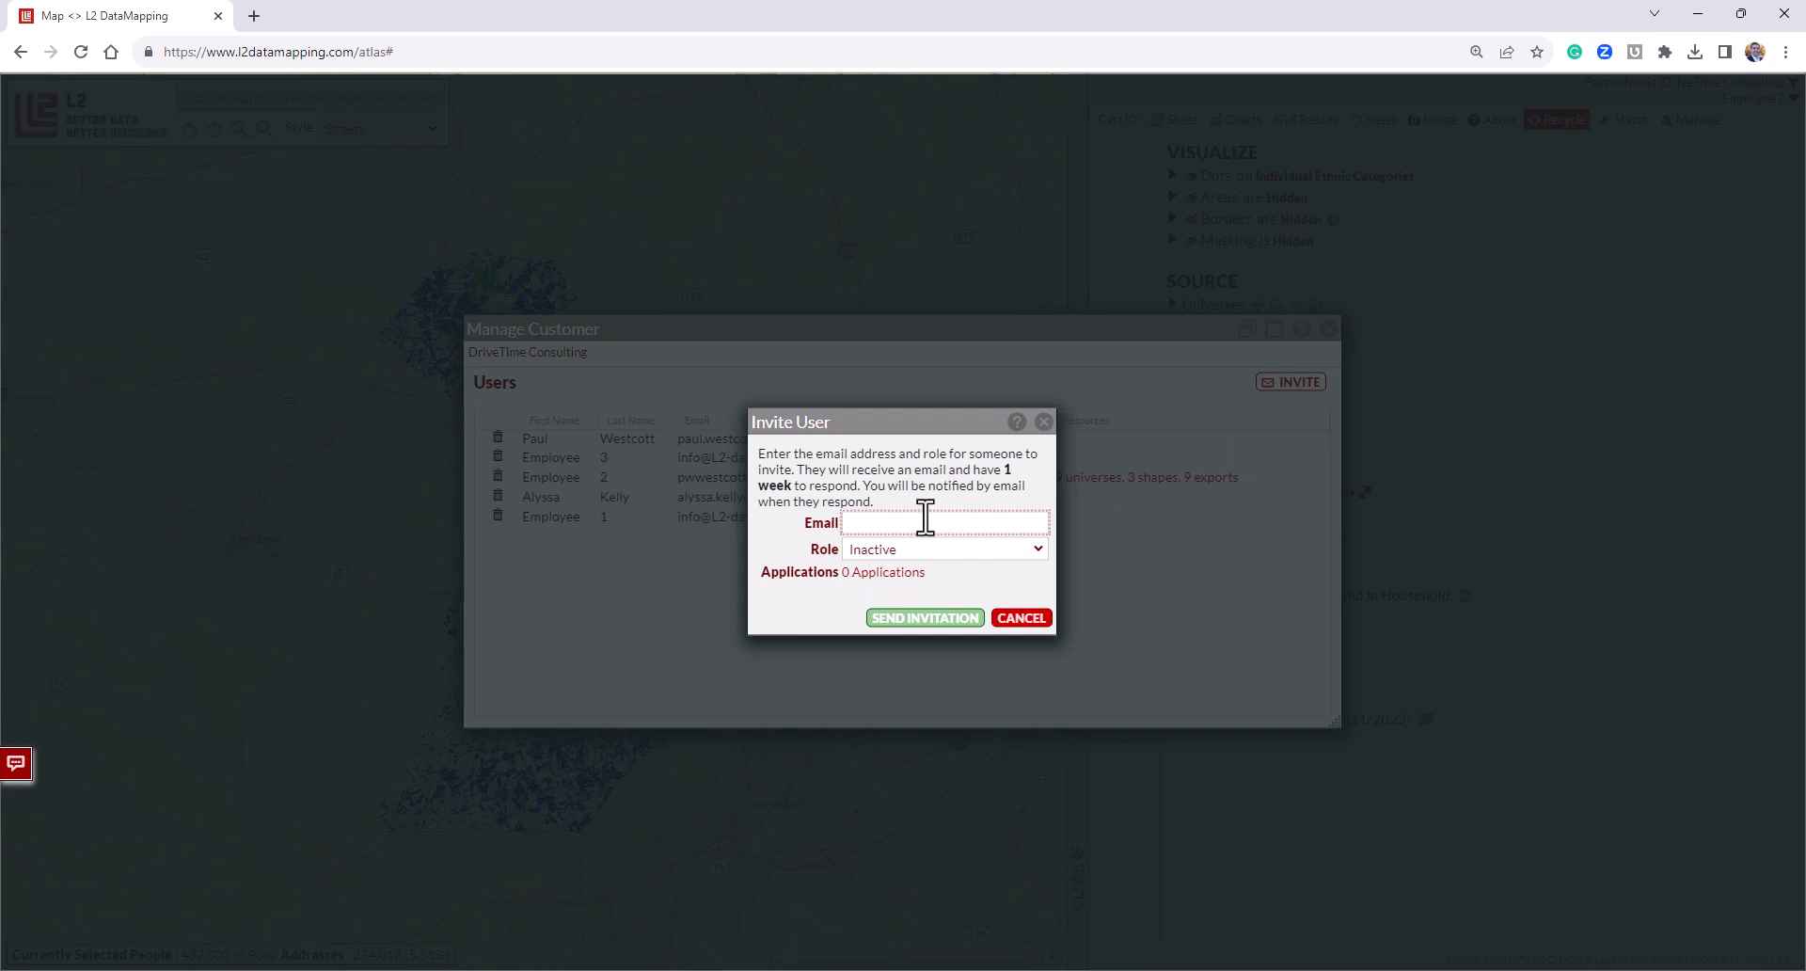
click(906, 551)
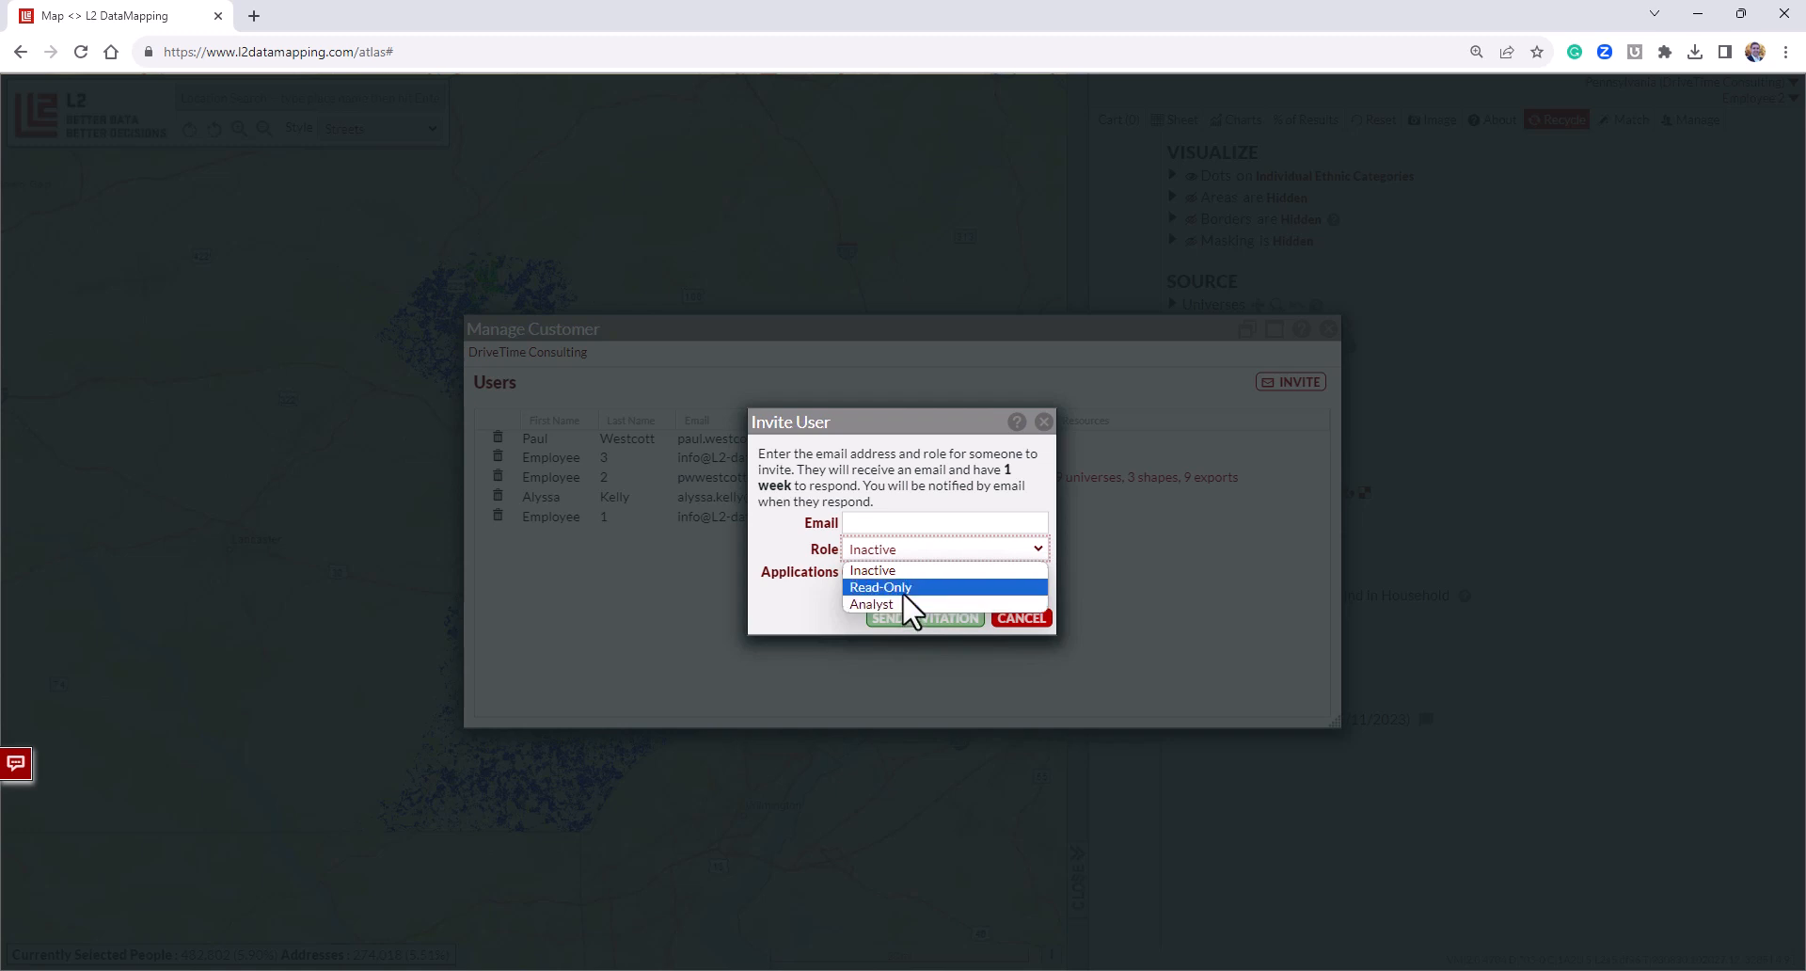
click(903, 592)
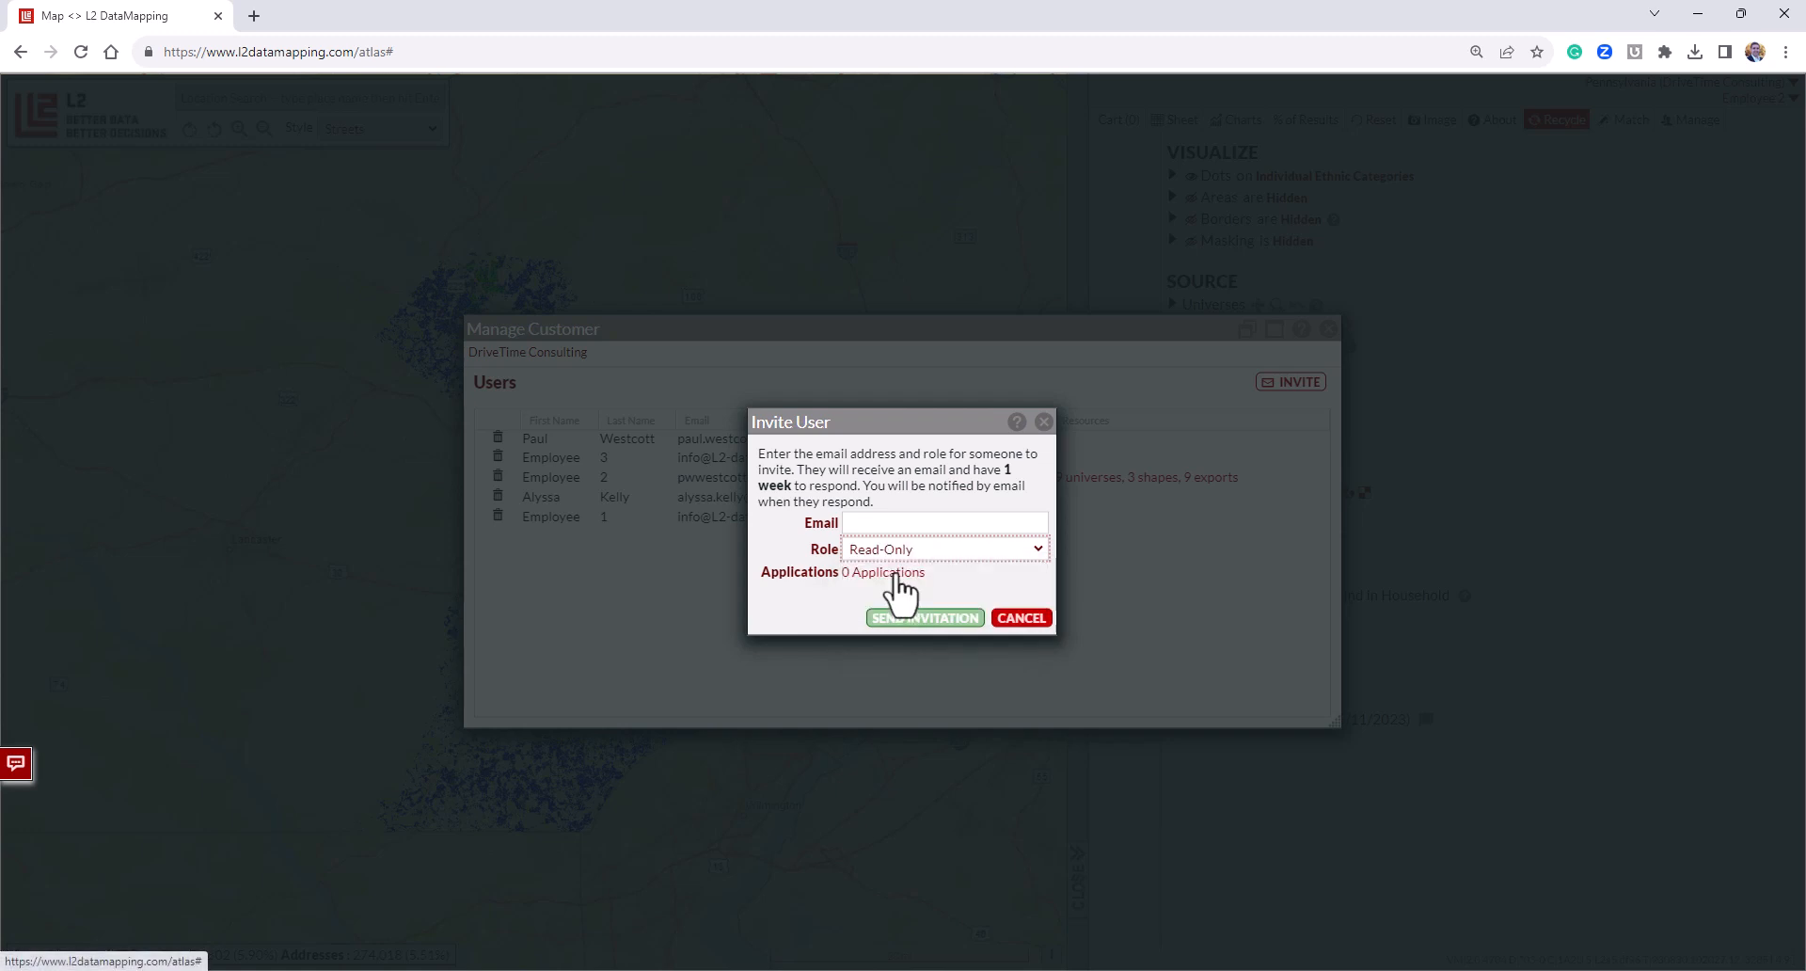
Give the invited user access to the first Pennsylvania application, and close the invitation without sending it.
click(895, 573)
scroll(846, 602, down, 8)
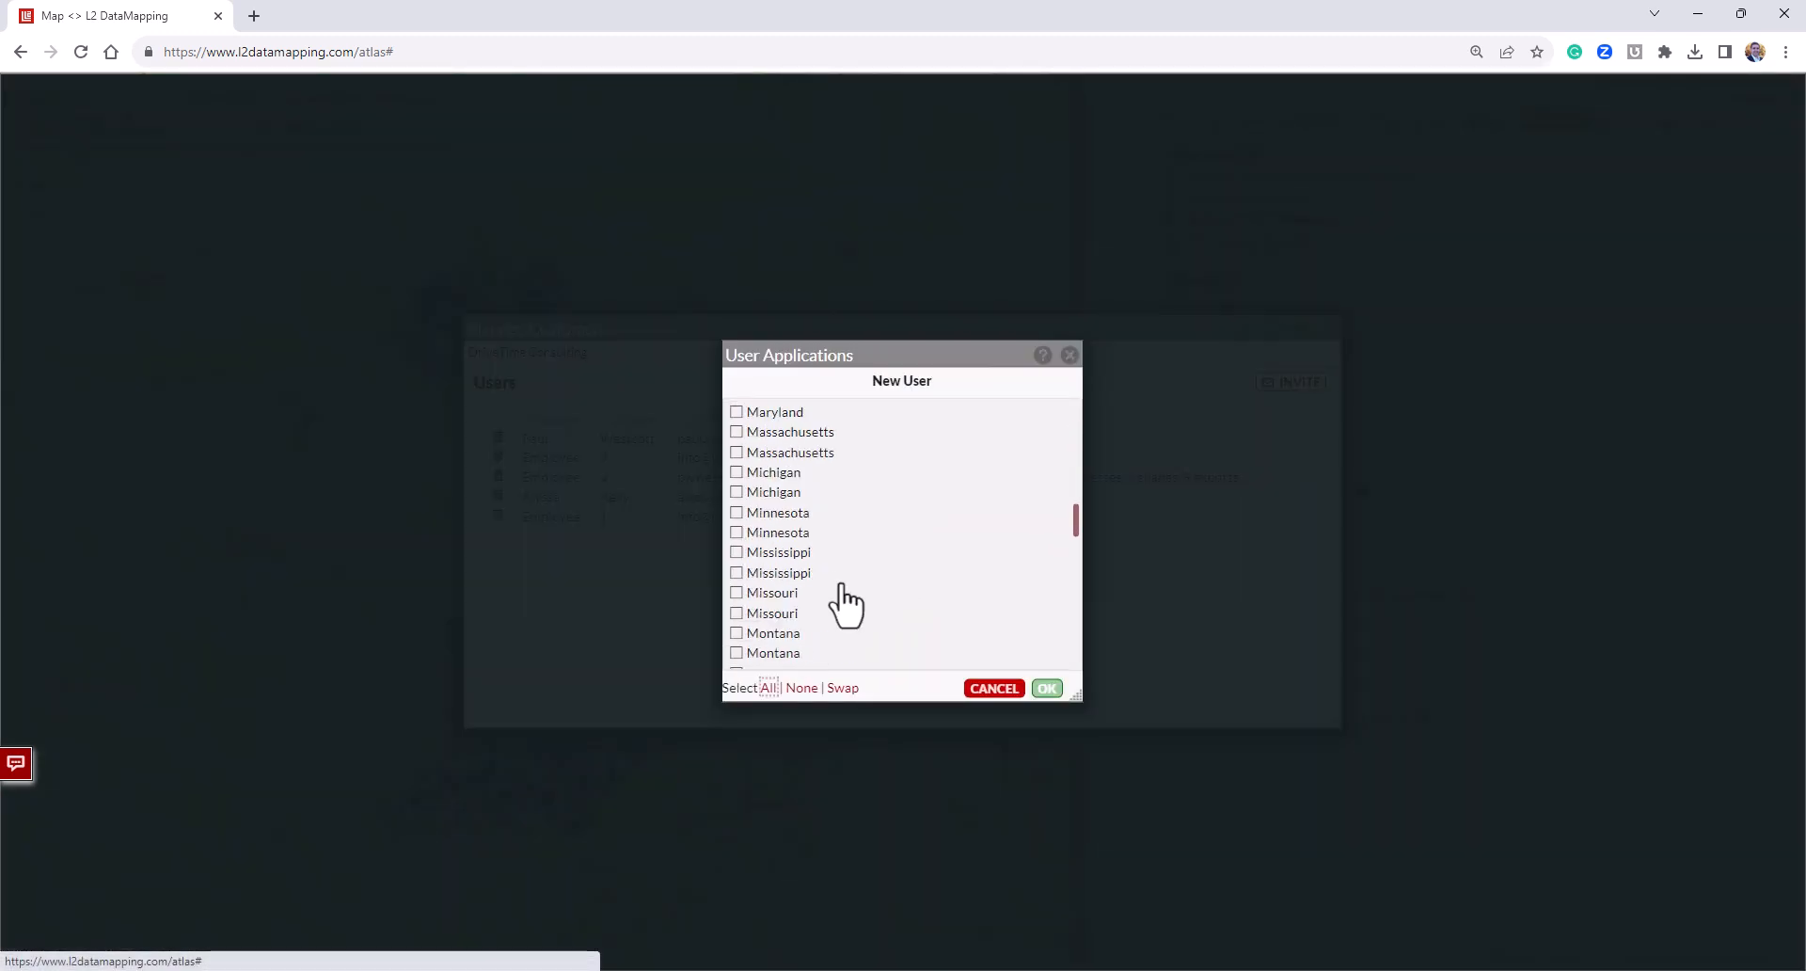
scroll(847, 606, down, 6)
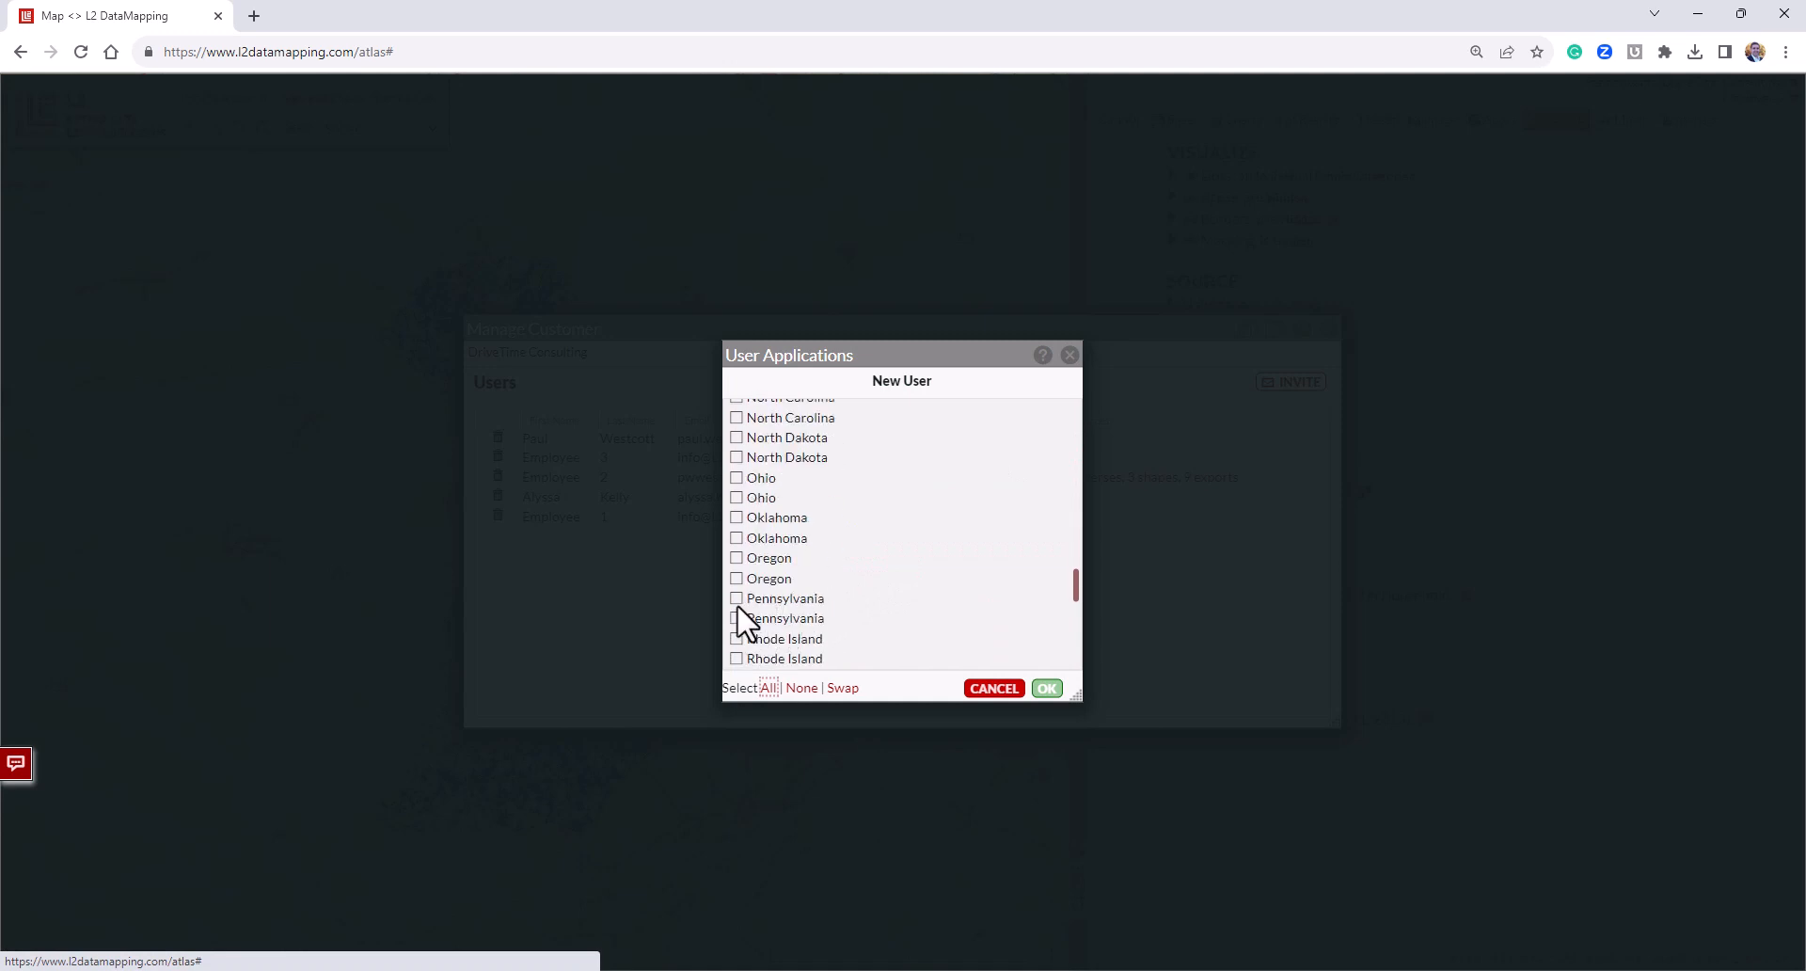
click(737, 600)
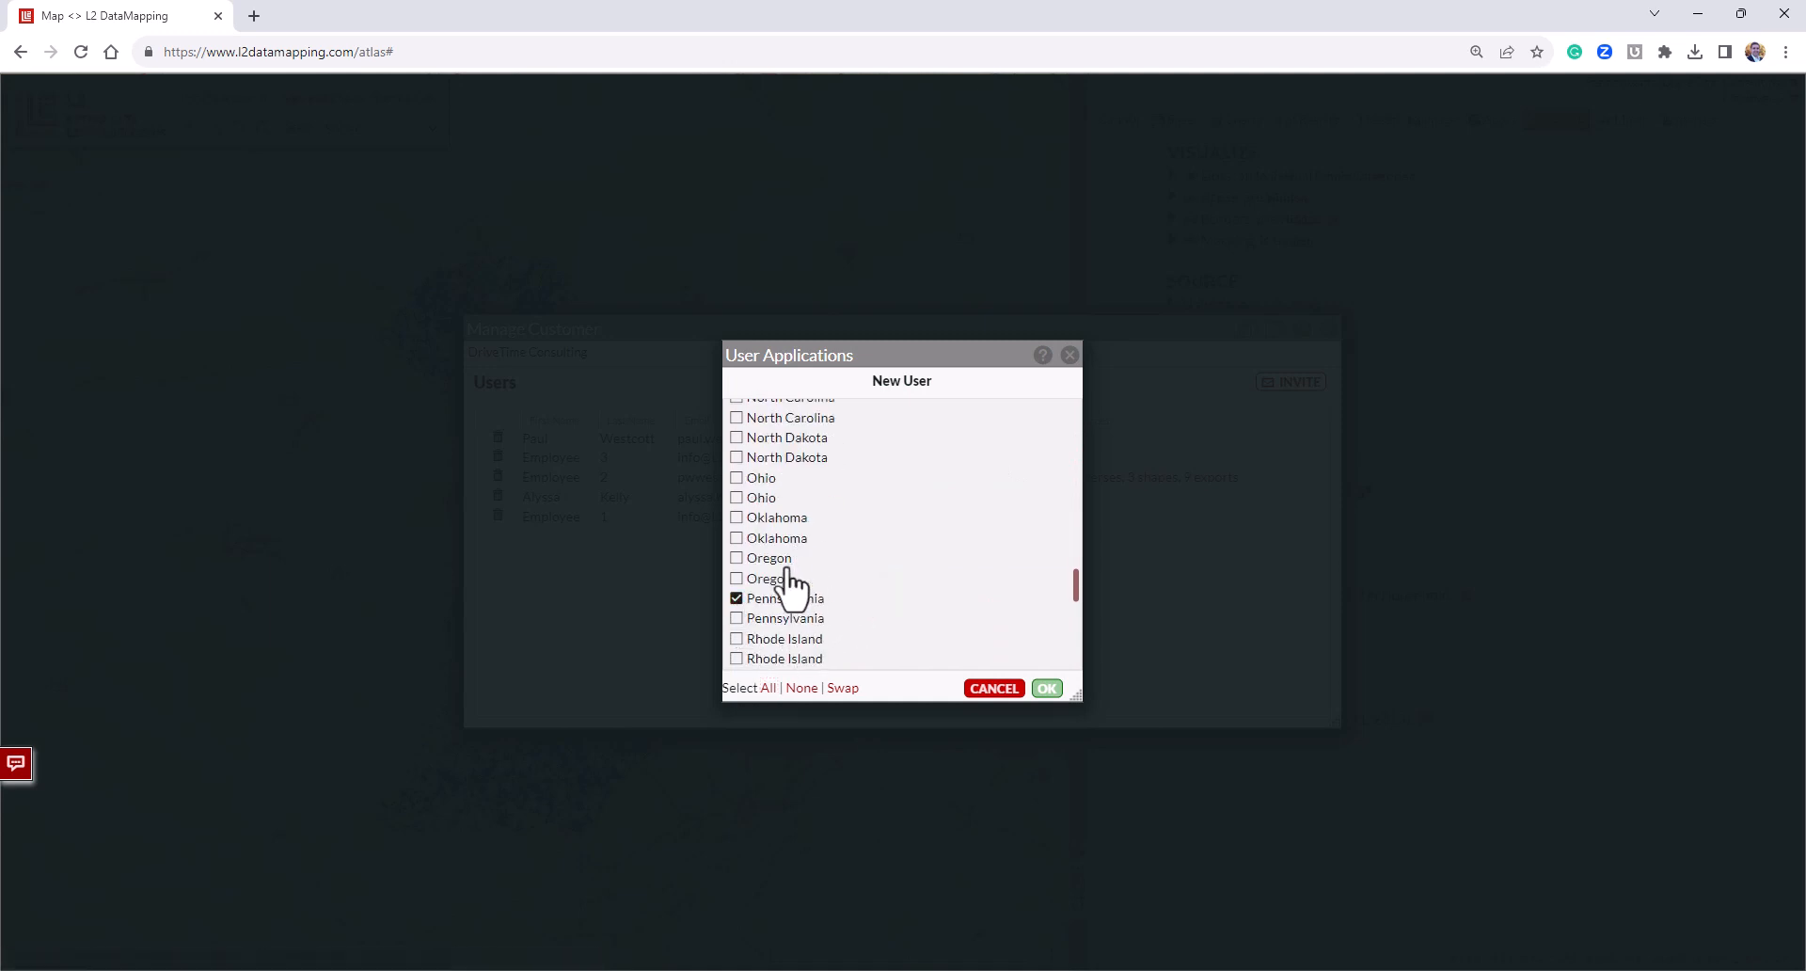
click(1044, 691)
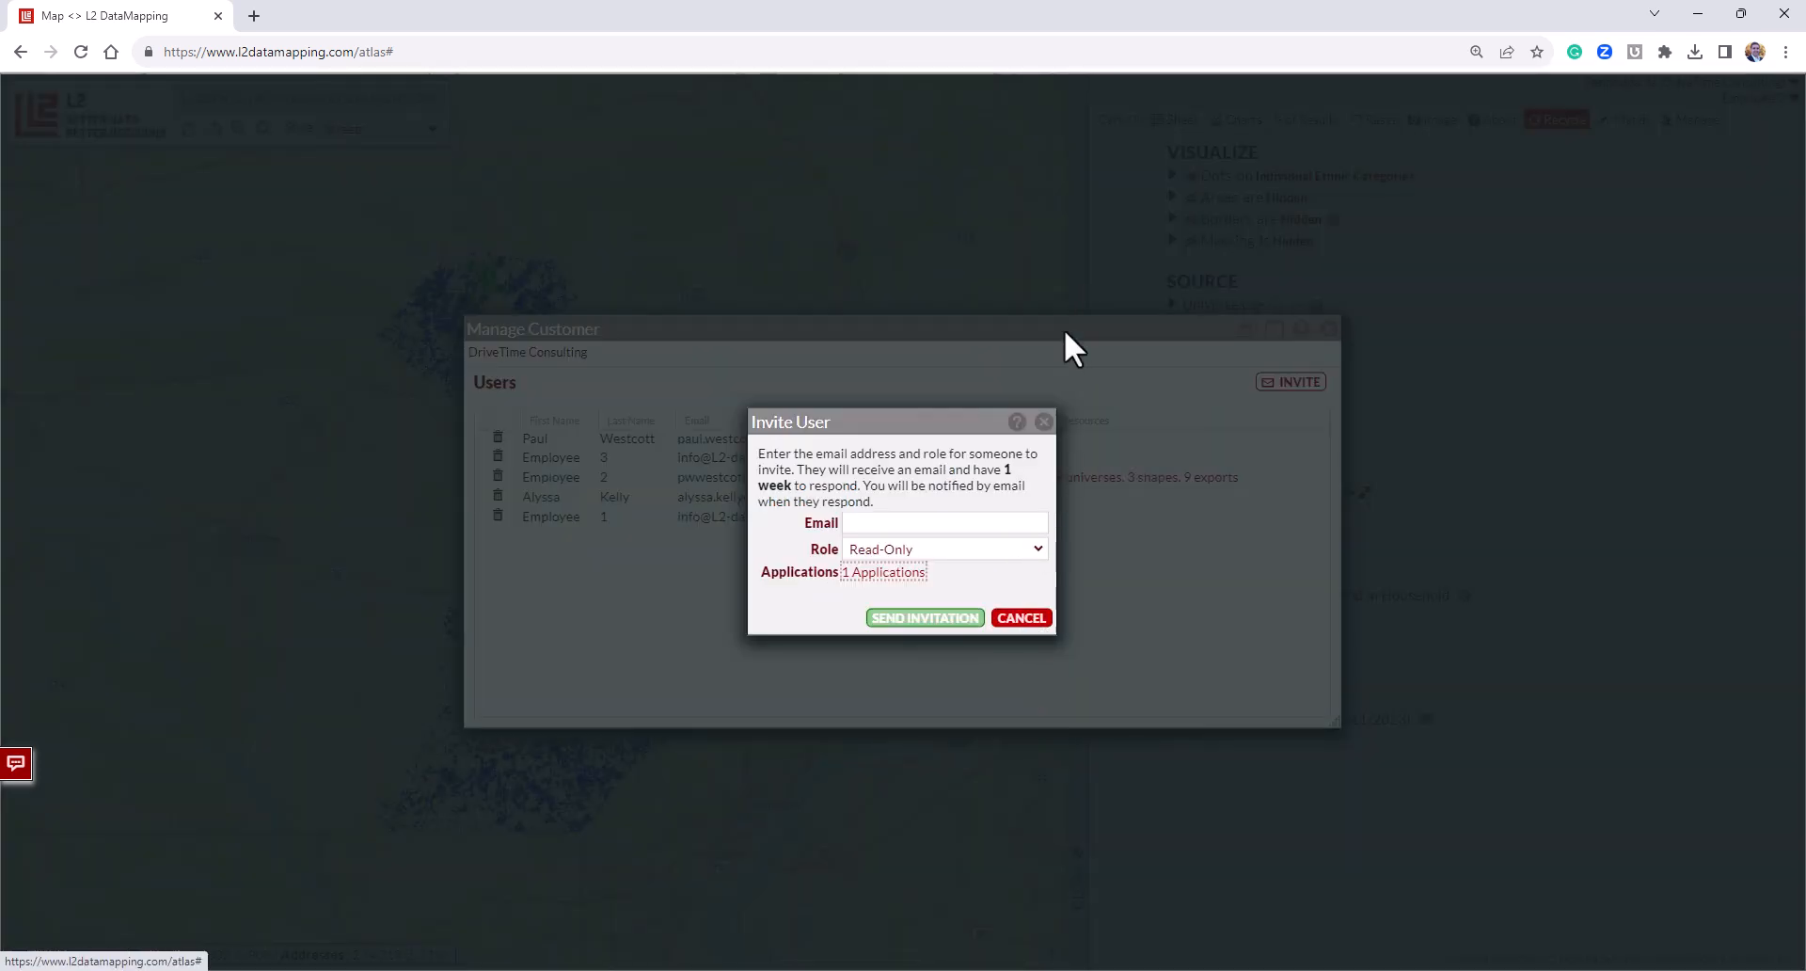
click(1043, 421)
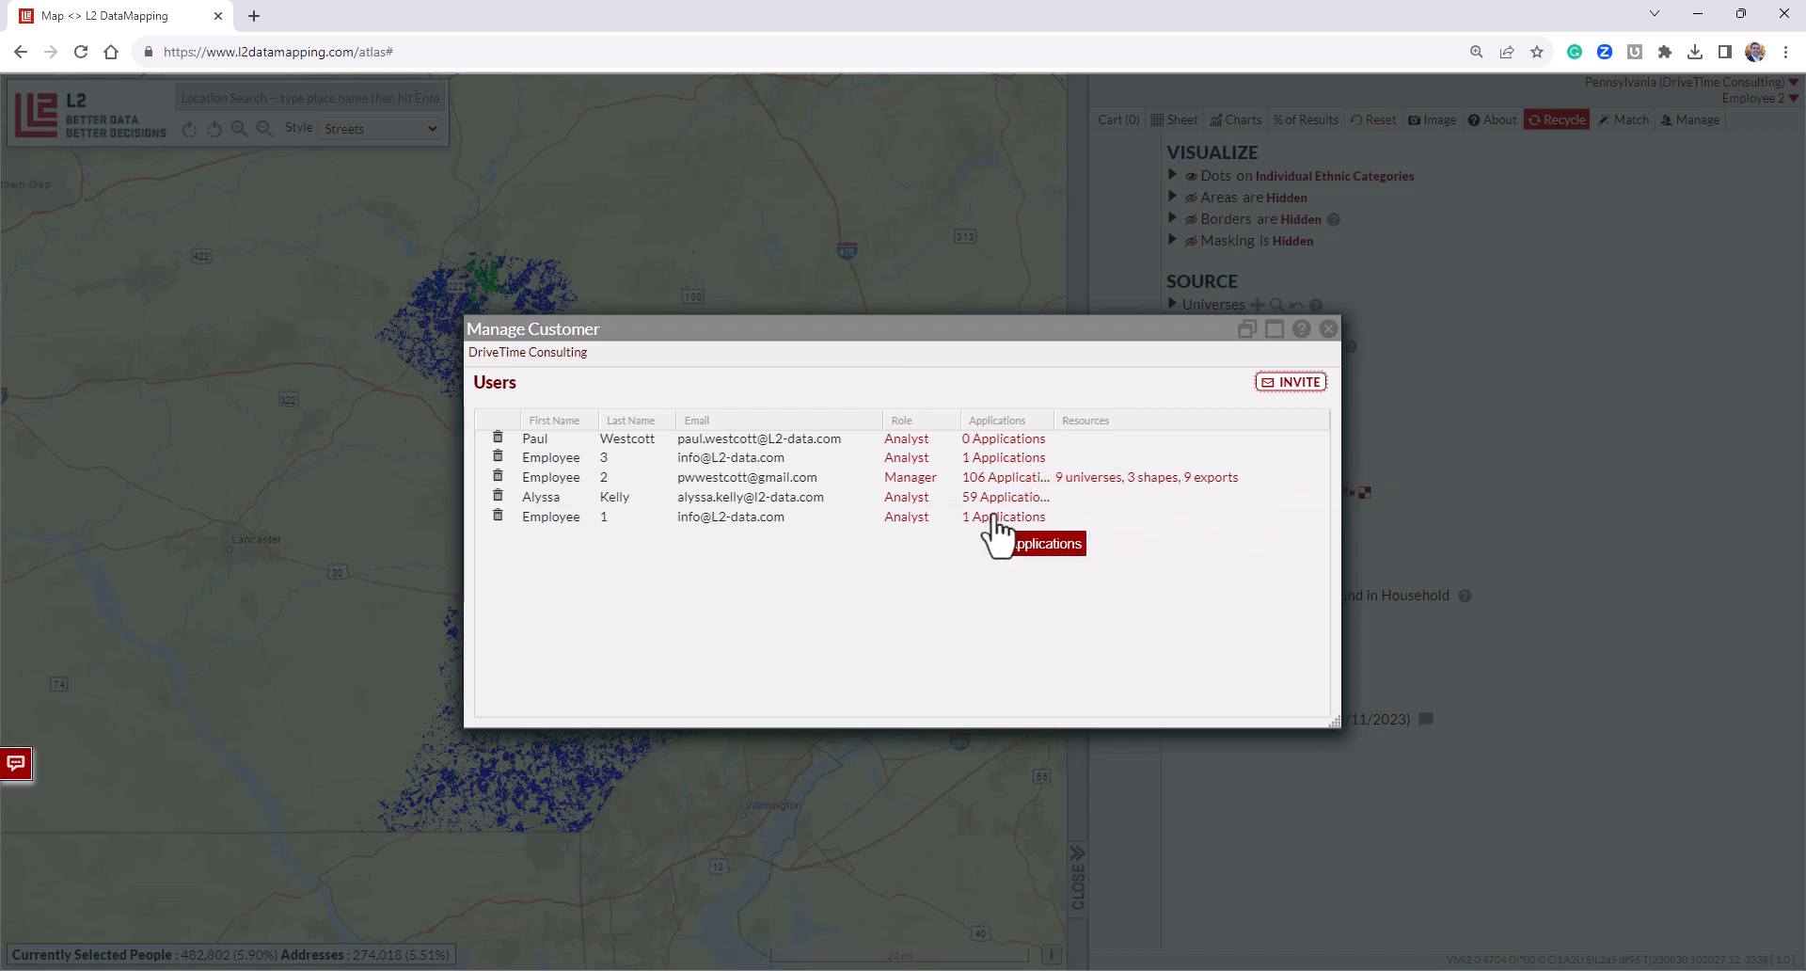
Open Employee 2's resources, reassign the CD 6 export to Employee 1, and confirm the reassignment.
click(1106, 486)
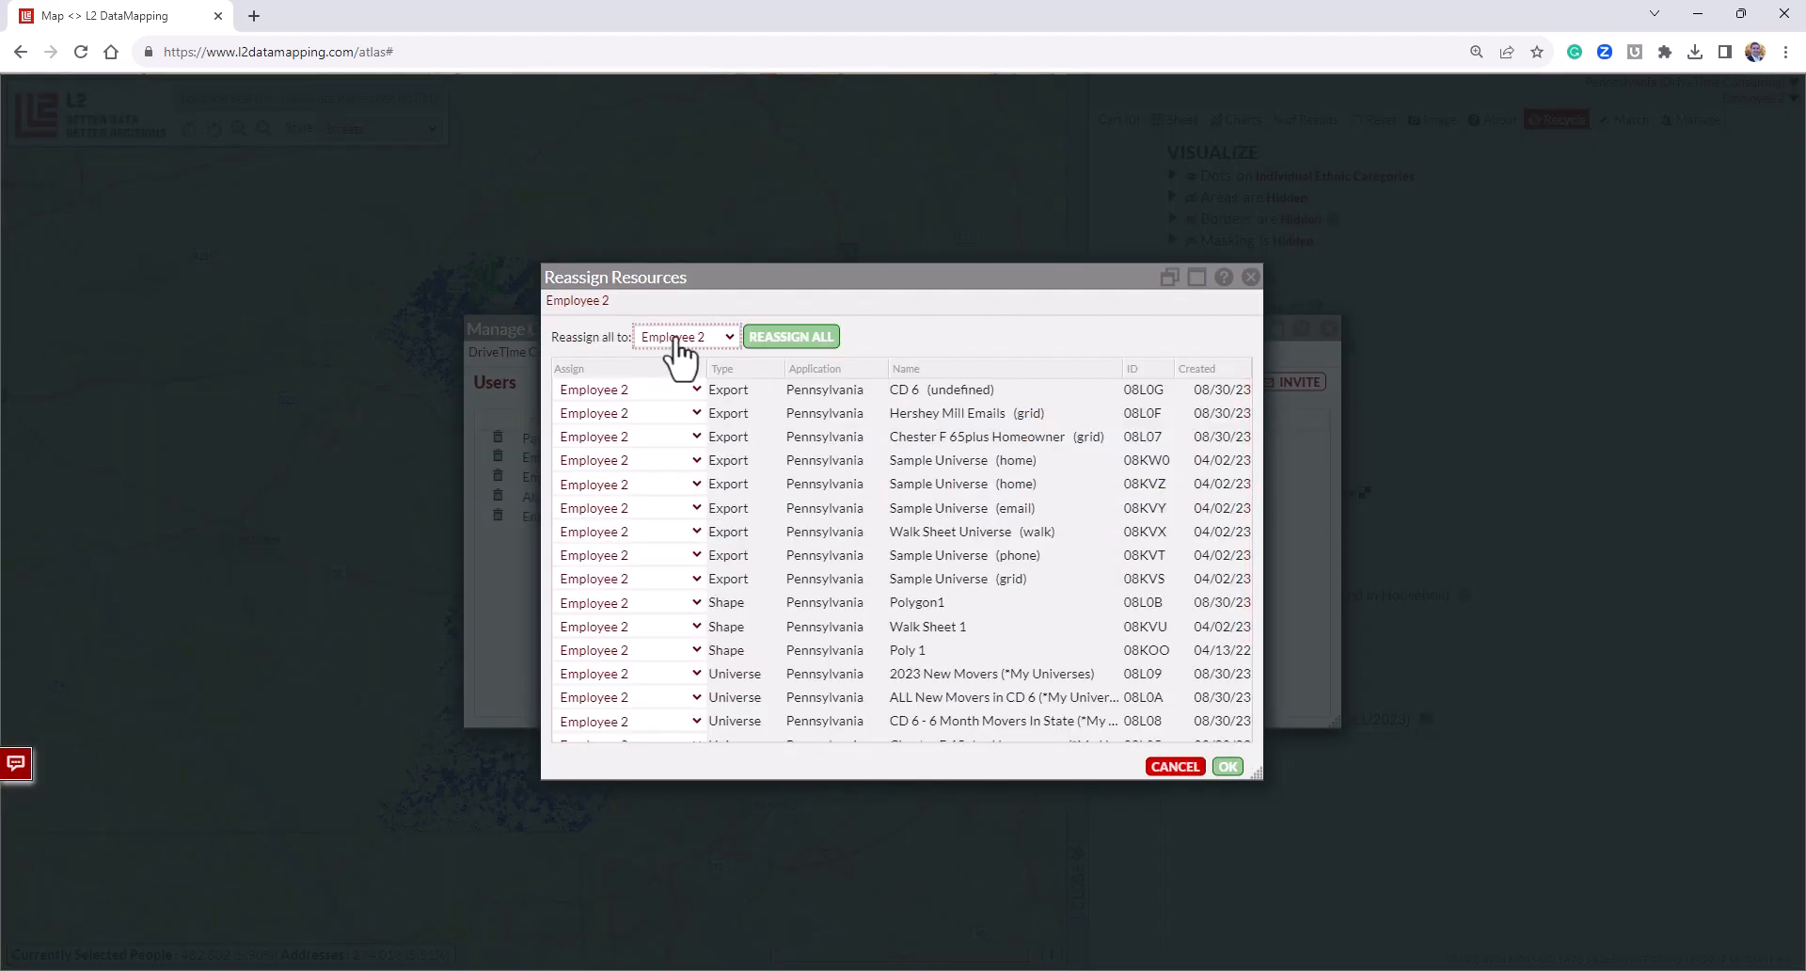
click(677, 394)
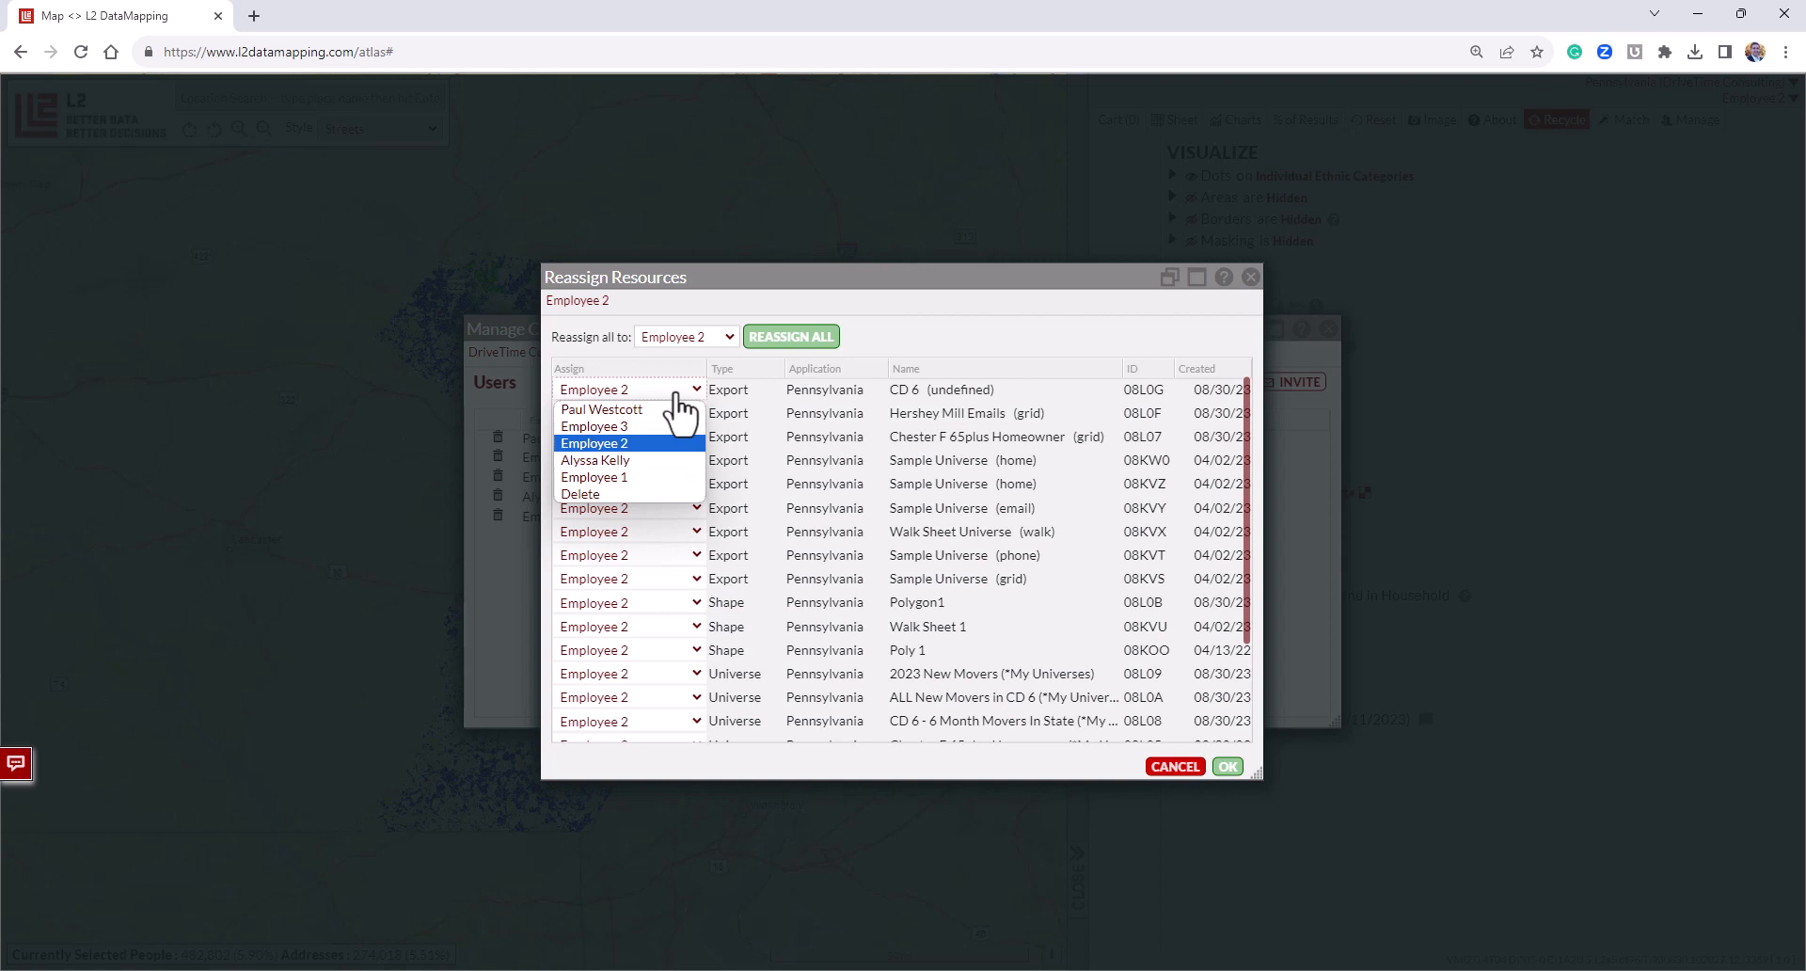
click(632, 477)
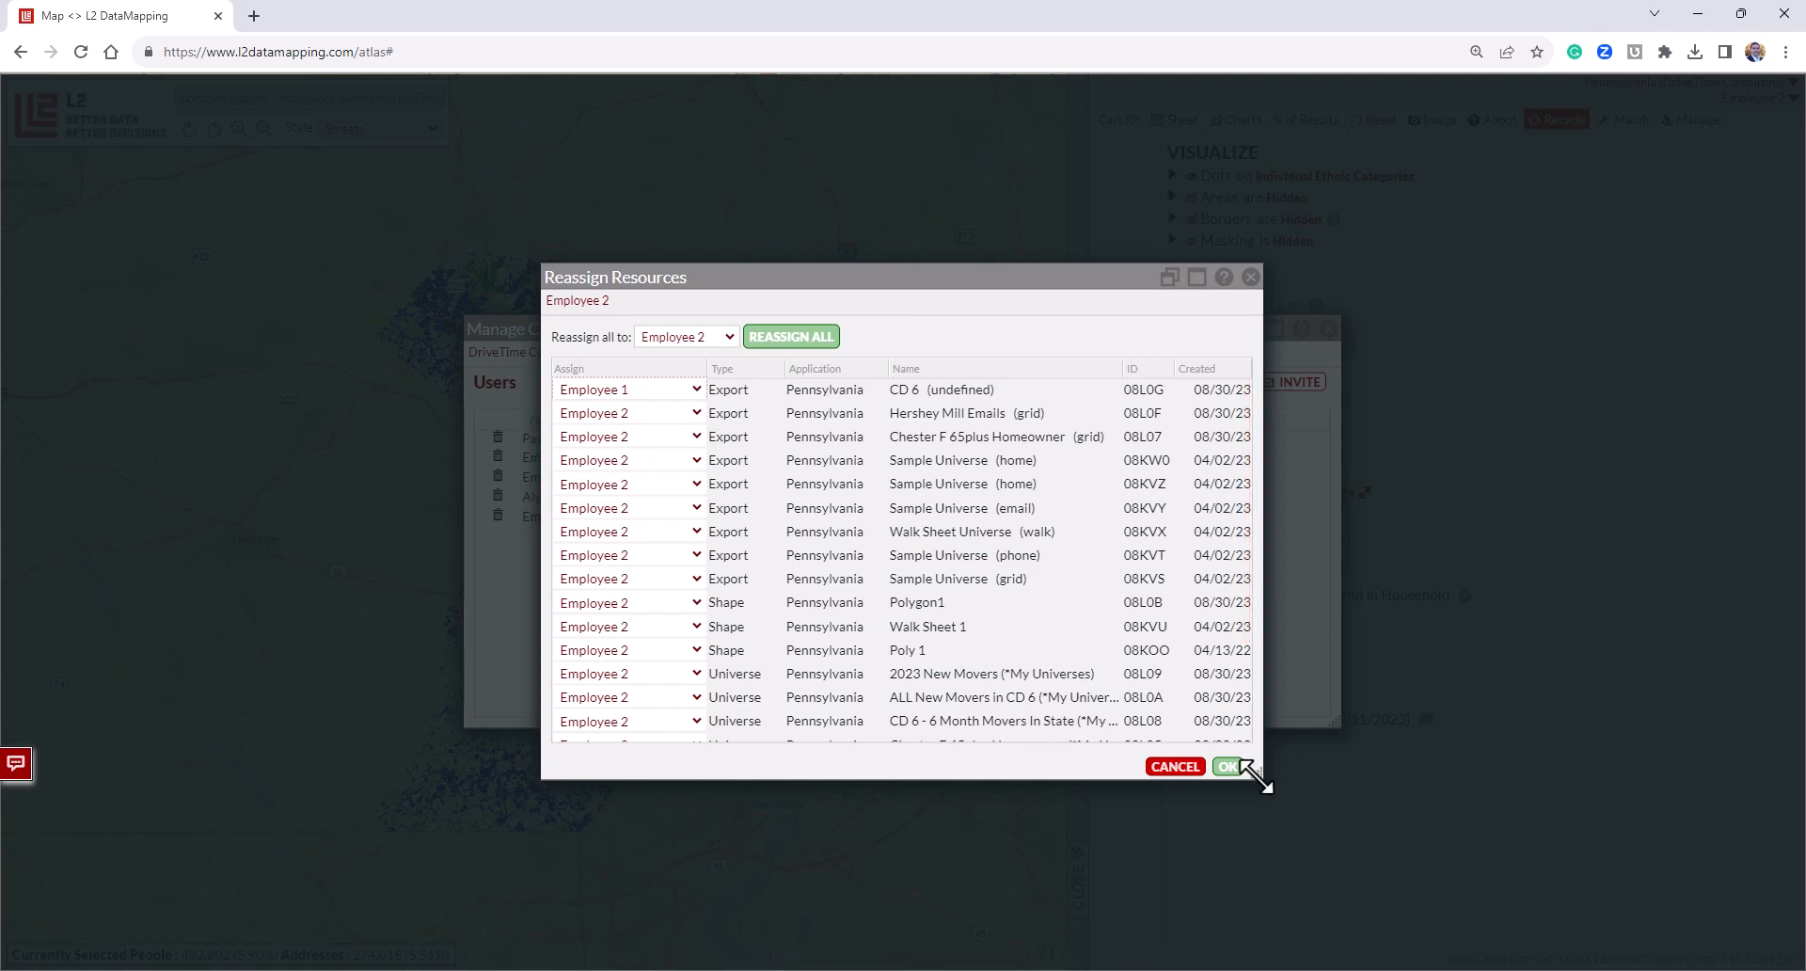
click(1229, 768)
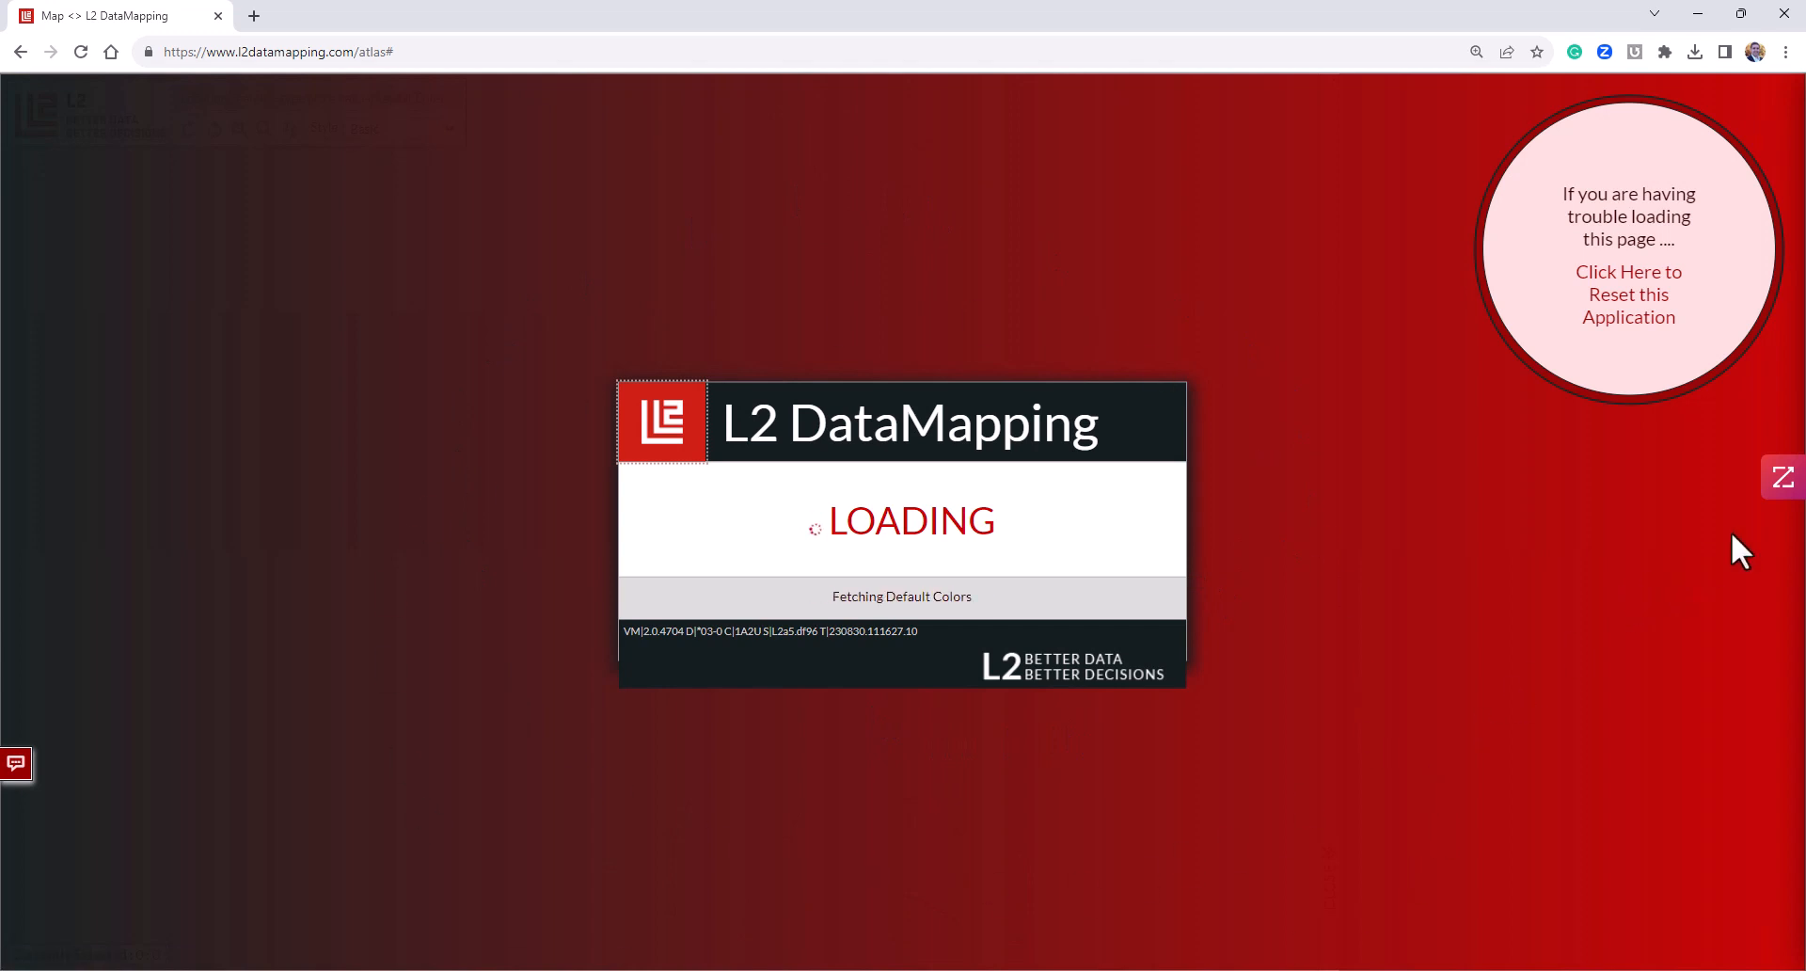
click(1780, 506)
click(1407, 555)
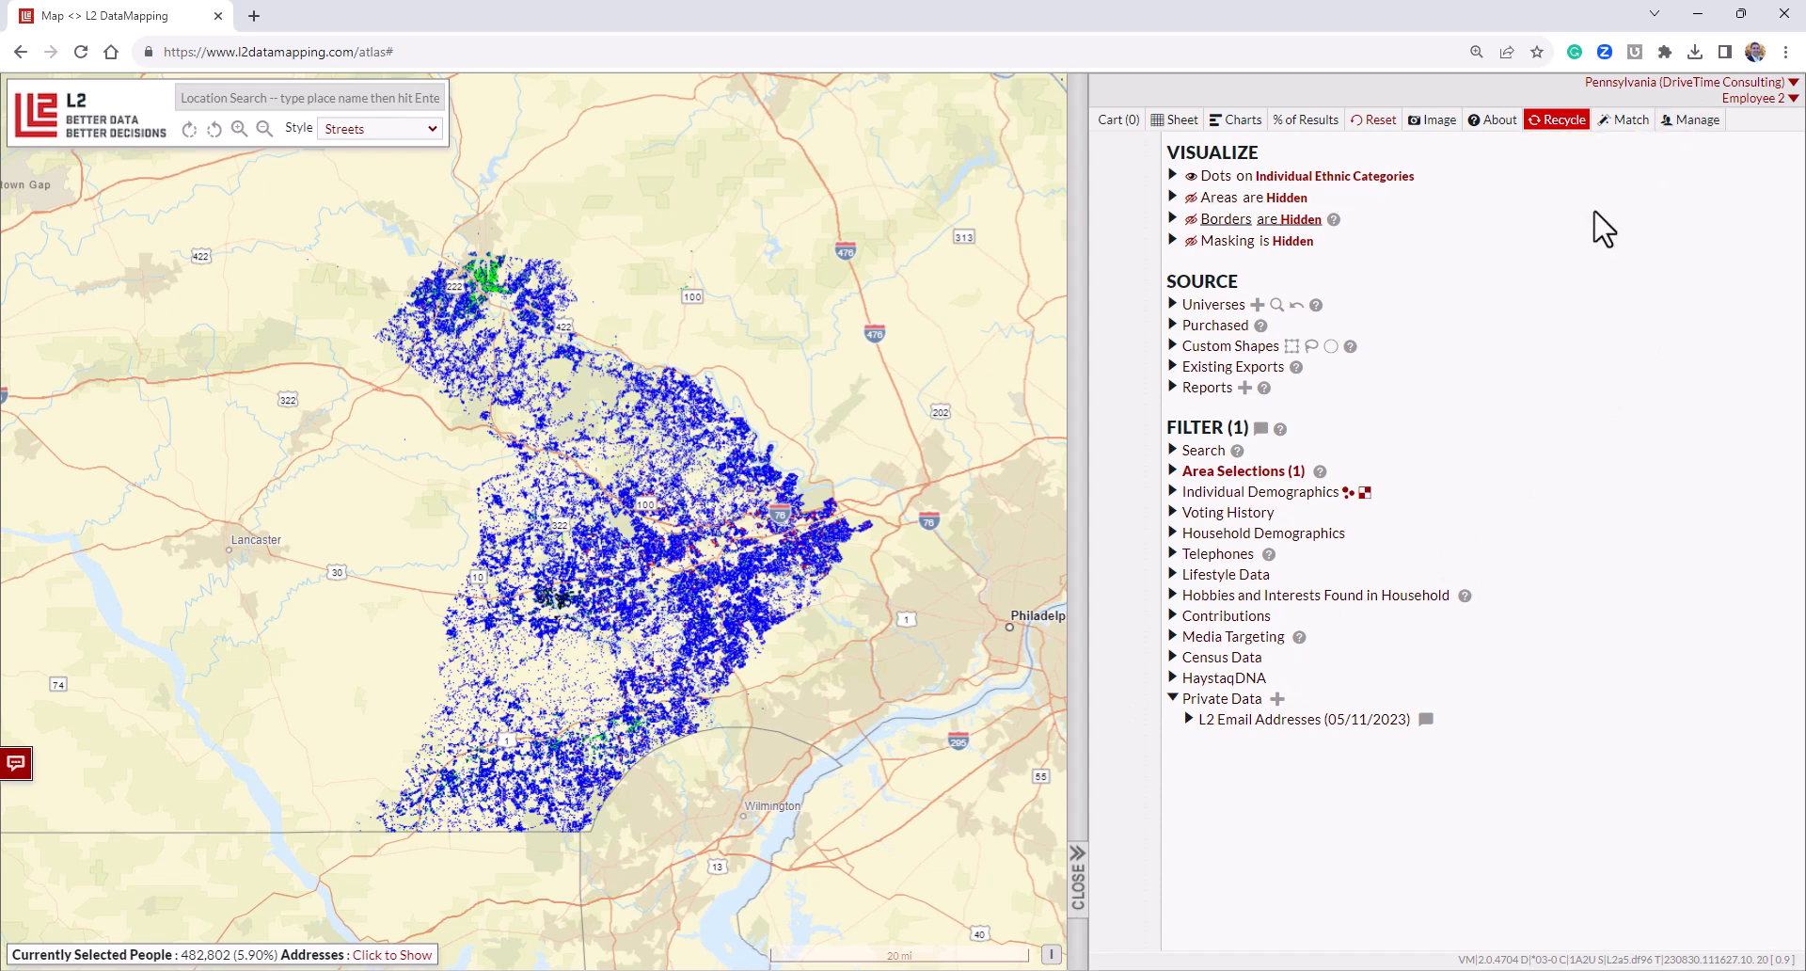
Open About this Data and read through the Pennsylvania Development Notes from the data update dates to the oldest entries.
click(1494, 120)
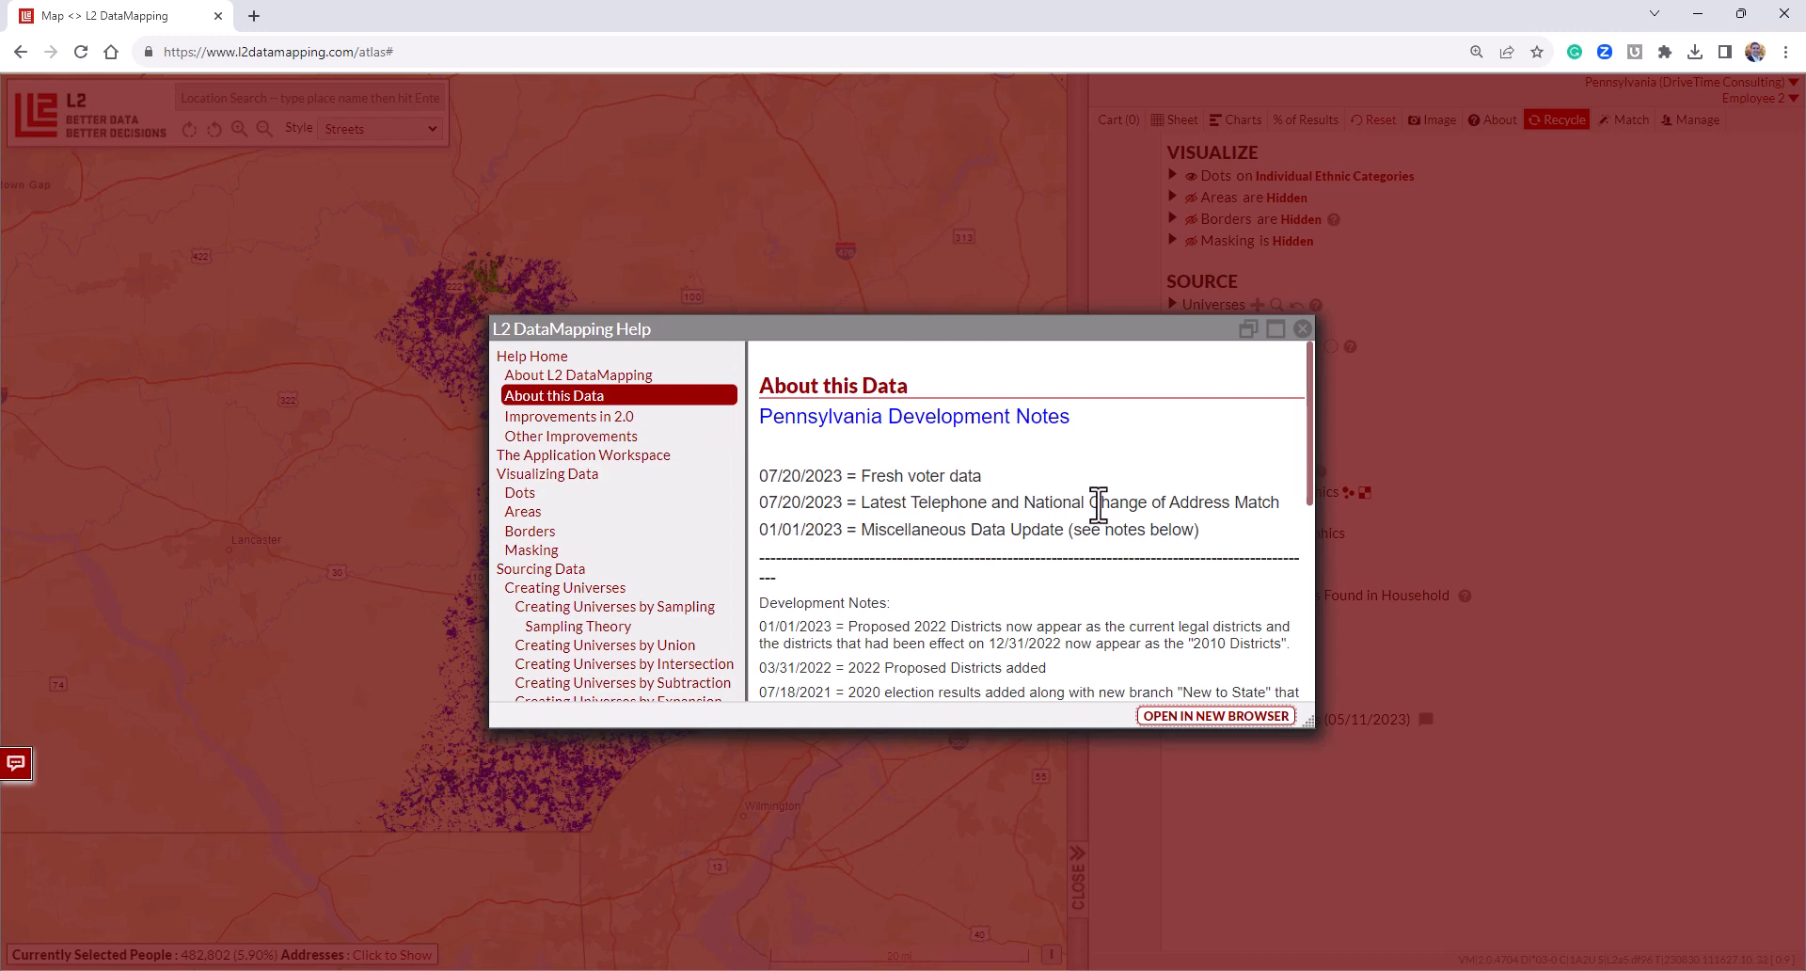
scroll(941, 520, down, 2)
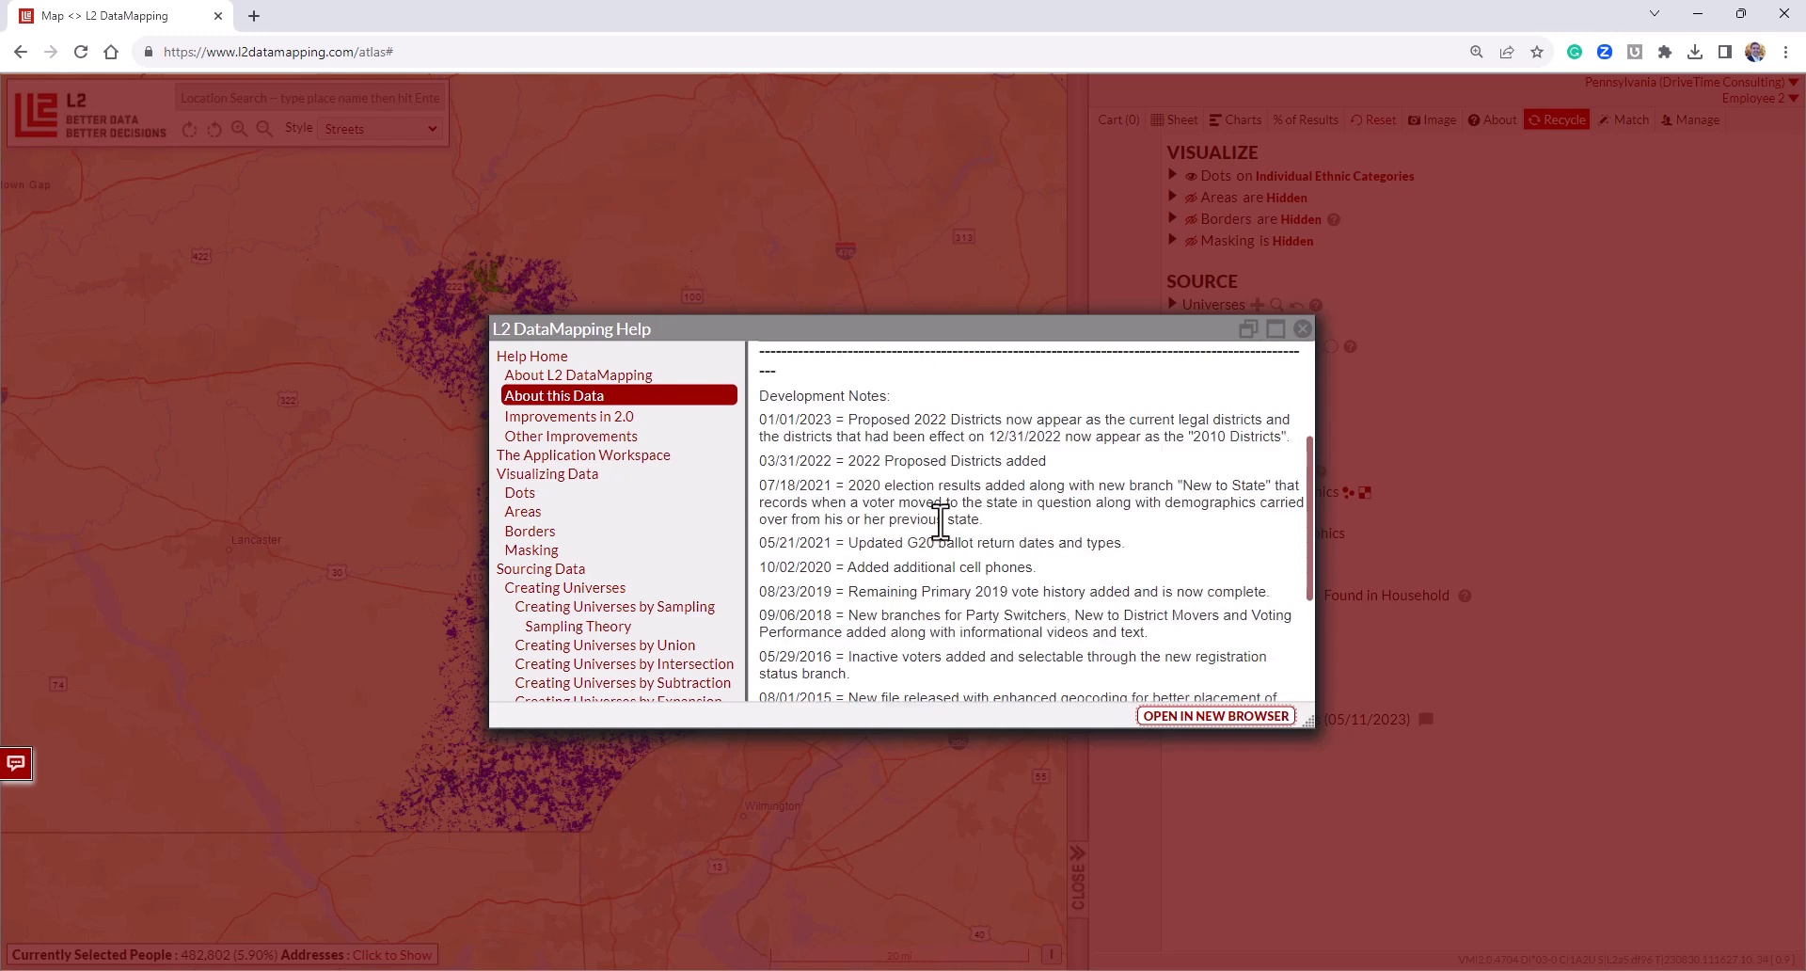
scroll(1096, 481, up, 1)
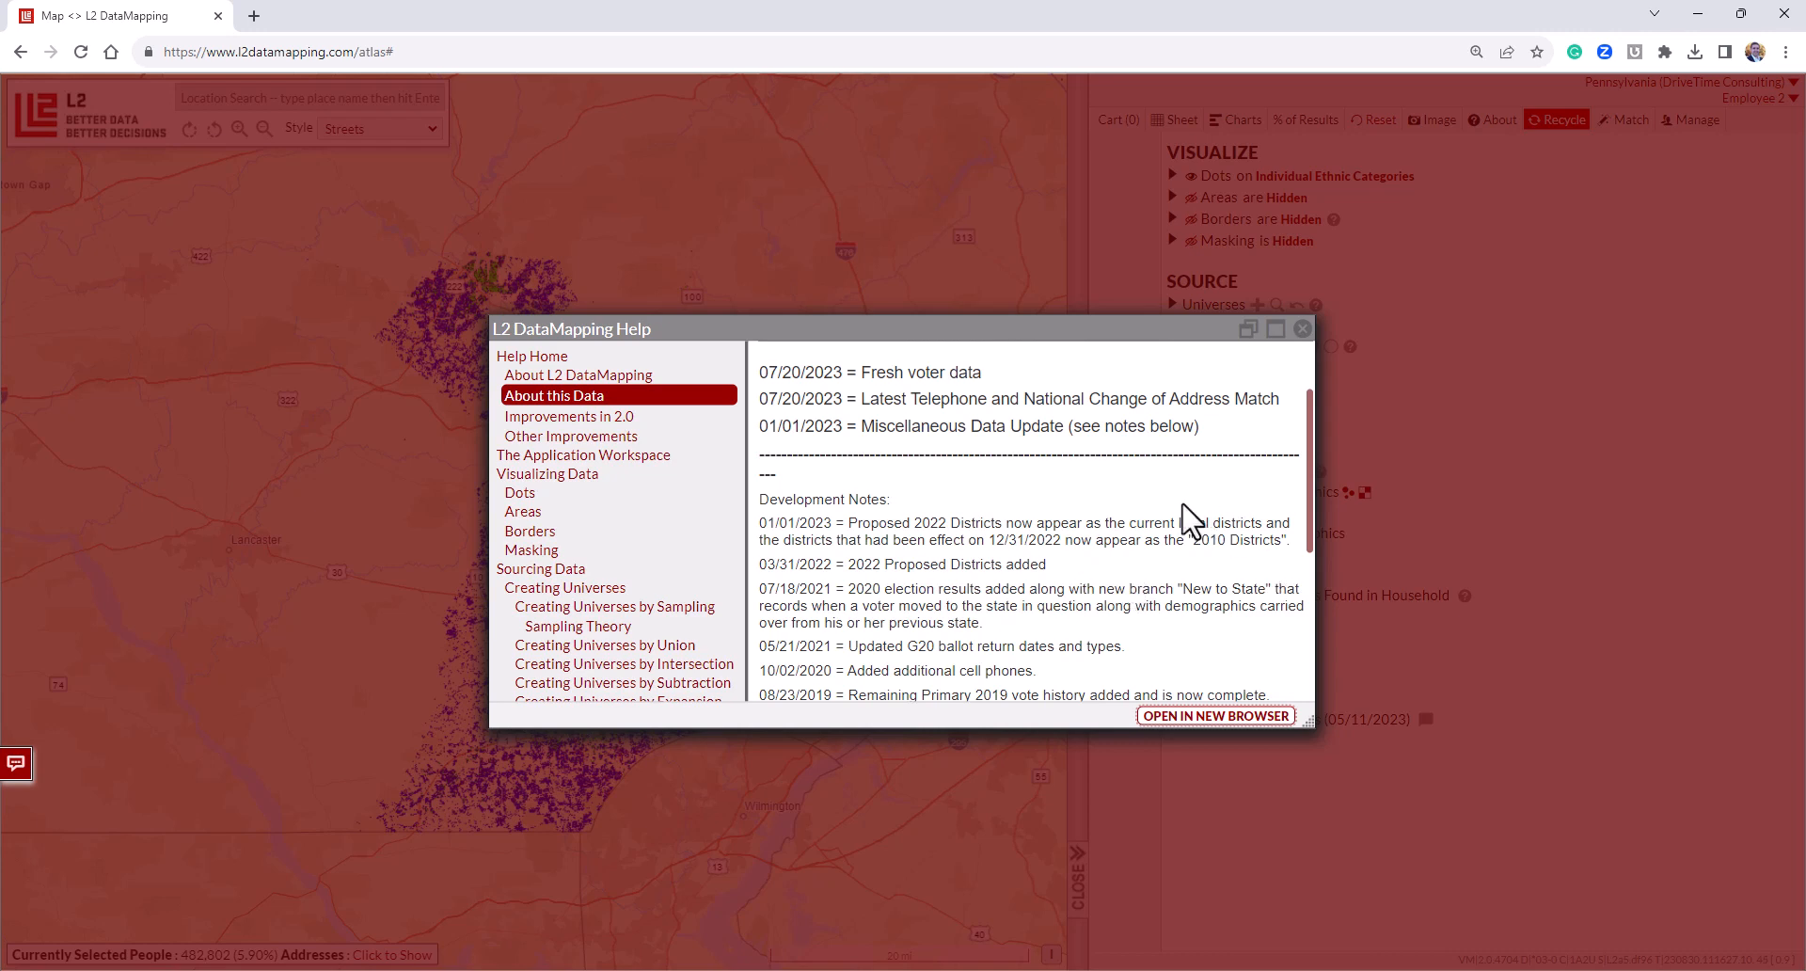
scroll(968, 536, down, 3)
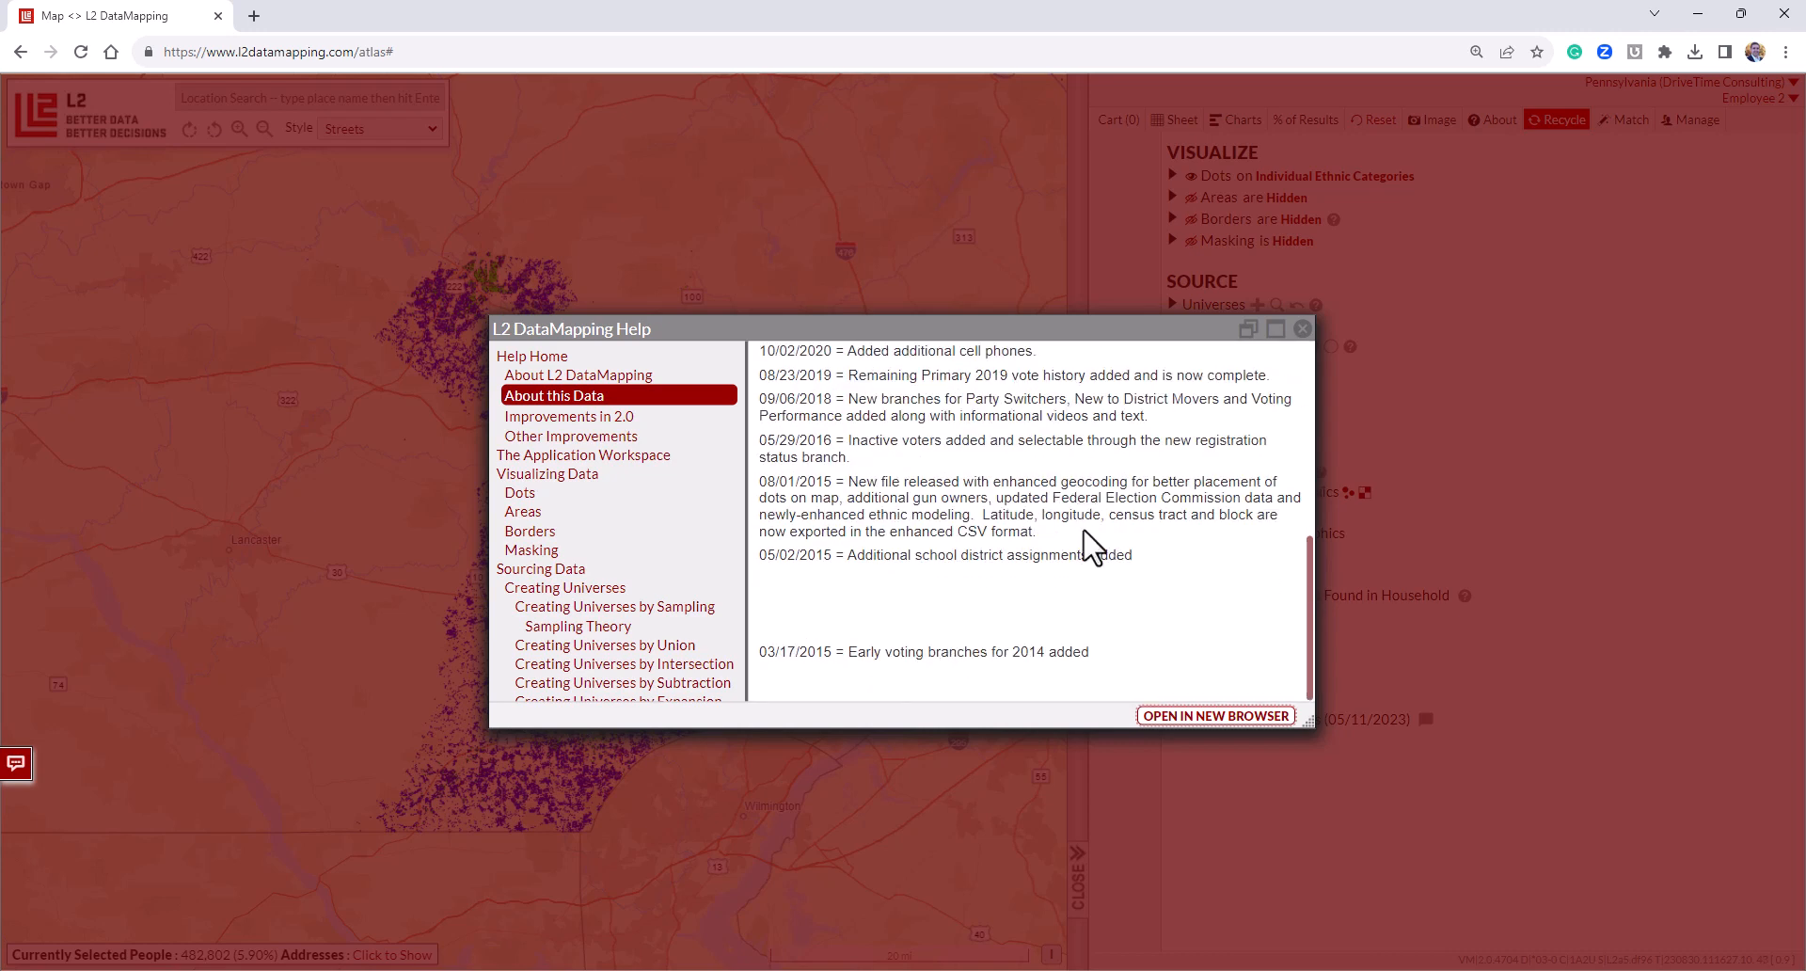
scroll(1091, 532, up, 4)
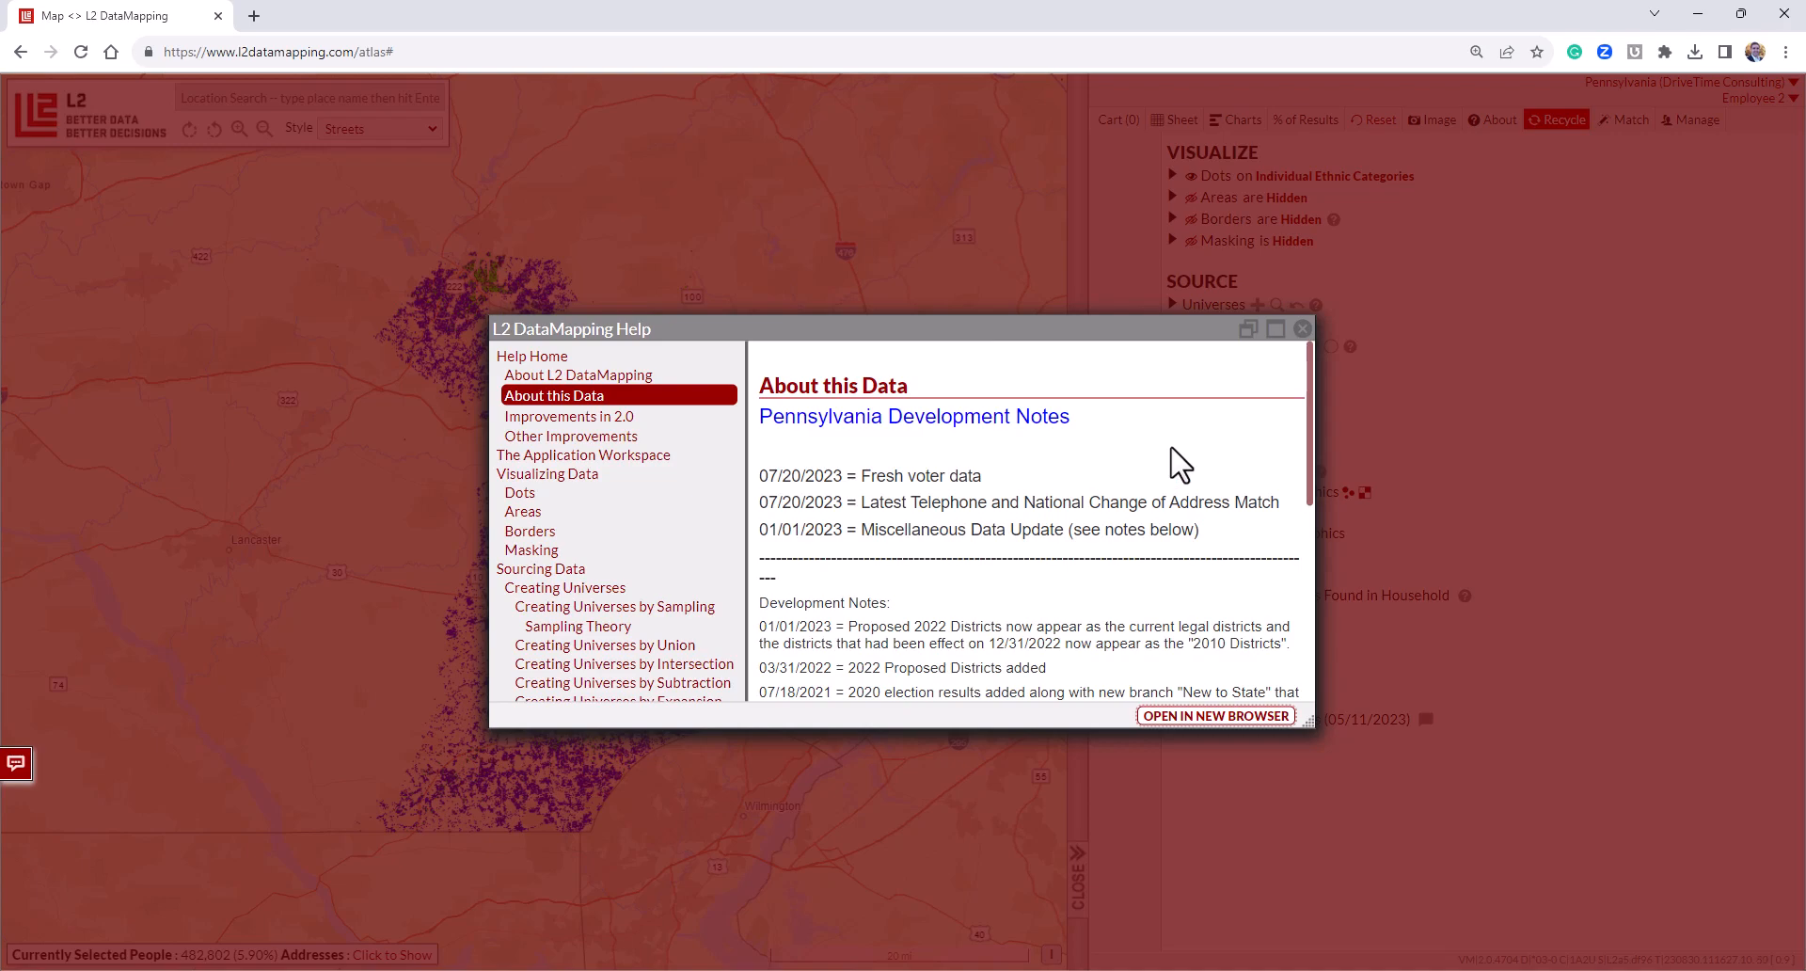